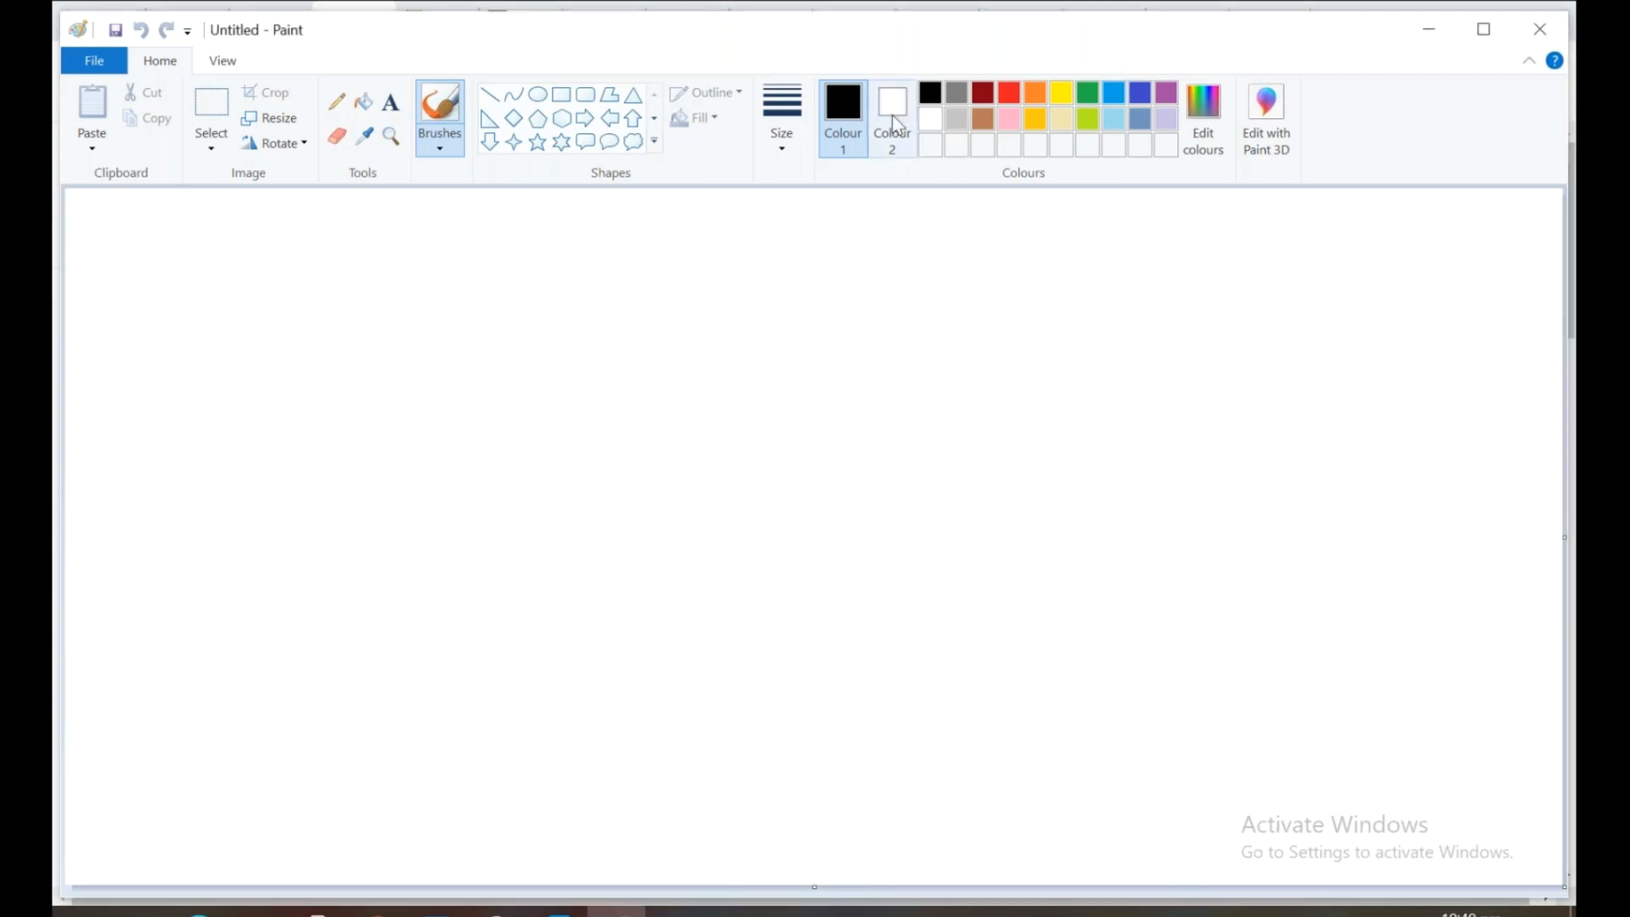
Draw a black square in the canvas's upper-left area and label it google.com near its upper inside edge.
left_click(561, 94)
left_click_drag(289, 285, 427, 386)
left_click(392, 103)
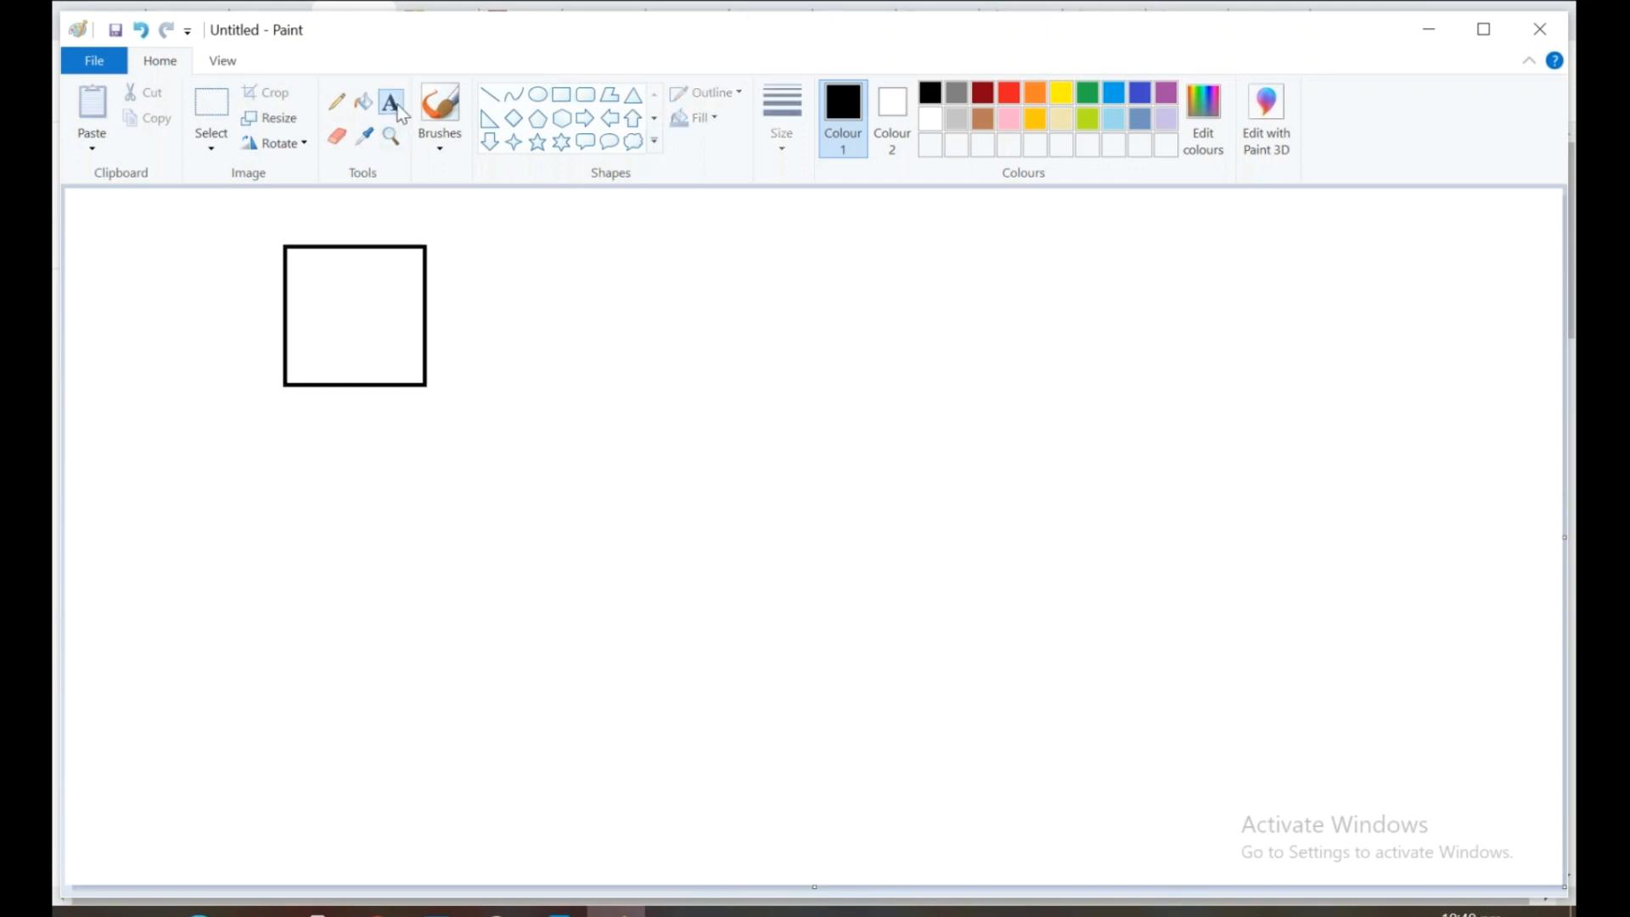
left_click(299, 268)
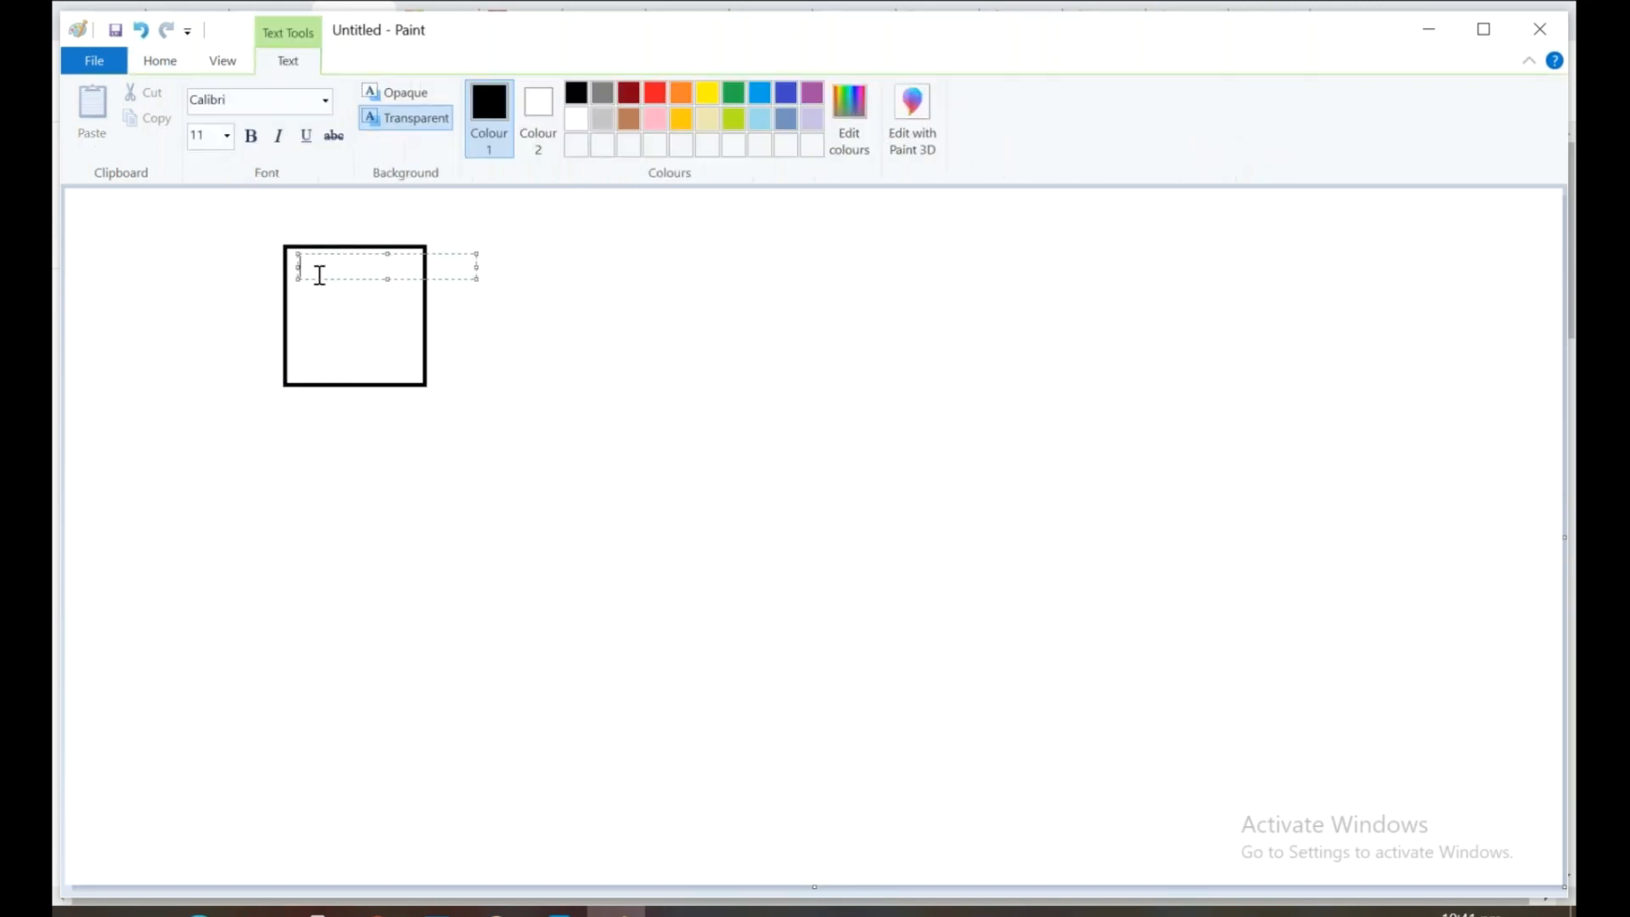
type("google.com")
left_click_drag(474, 270, 386, 262)
left_click(532, 330)
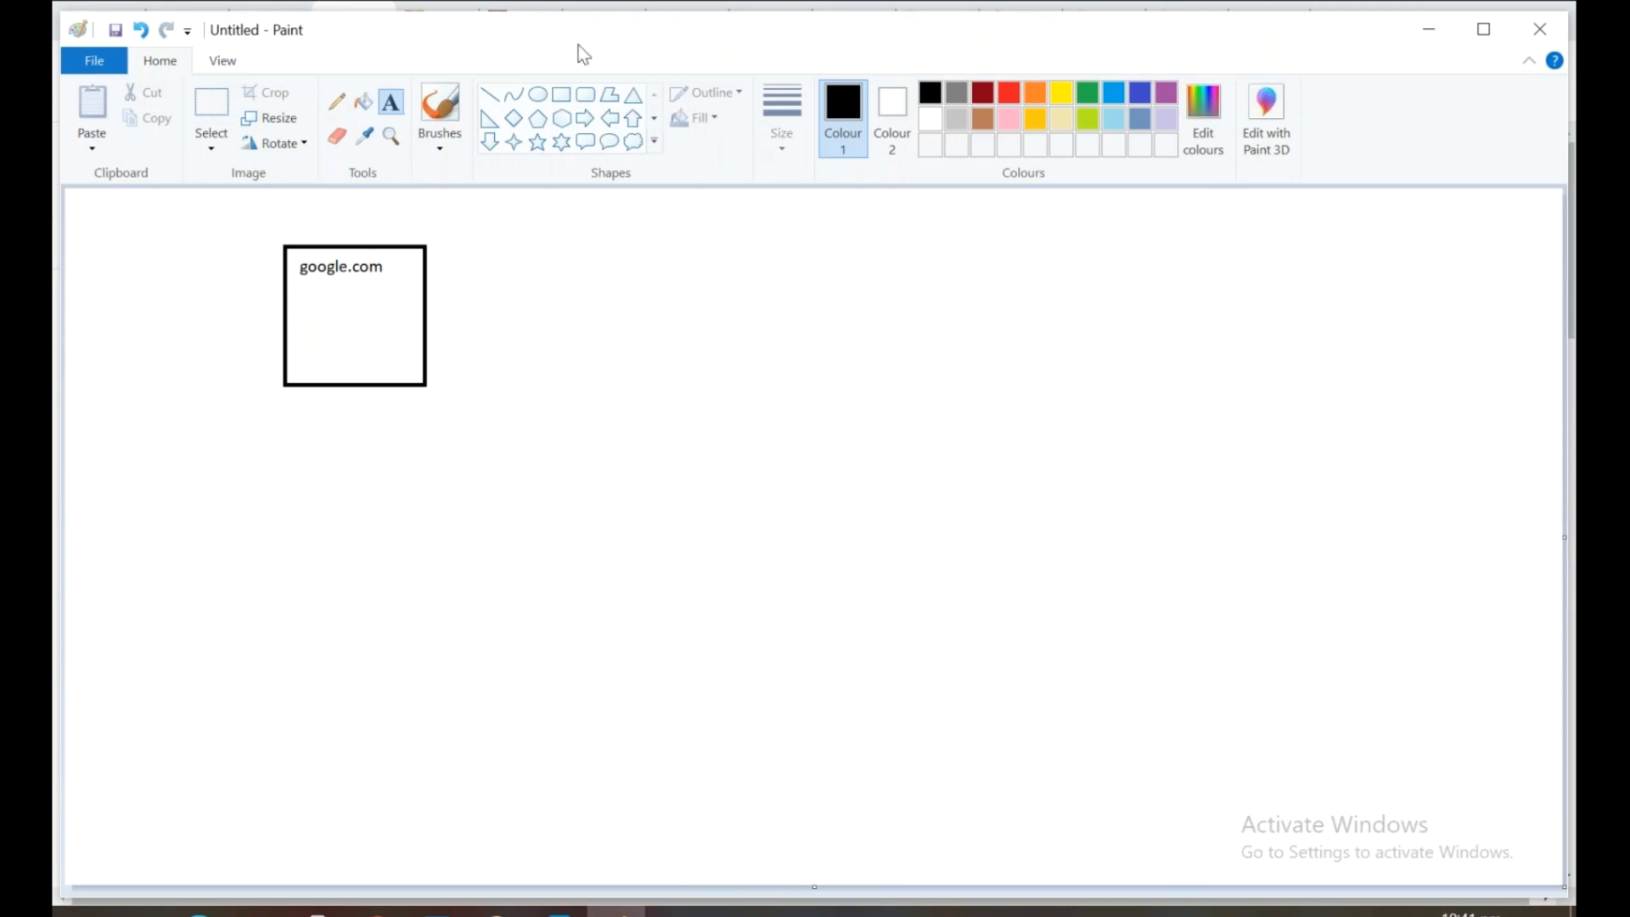
Draw three thin horizontal rectangles, stacked one below another, crossing the left edge of the google.com square.
left_click(489, 98)
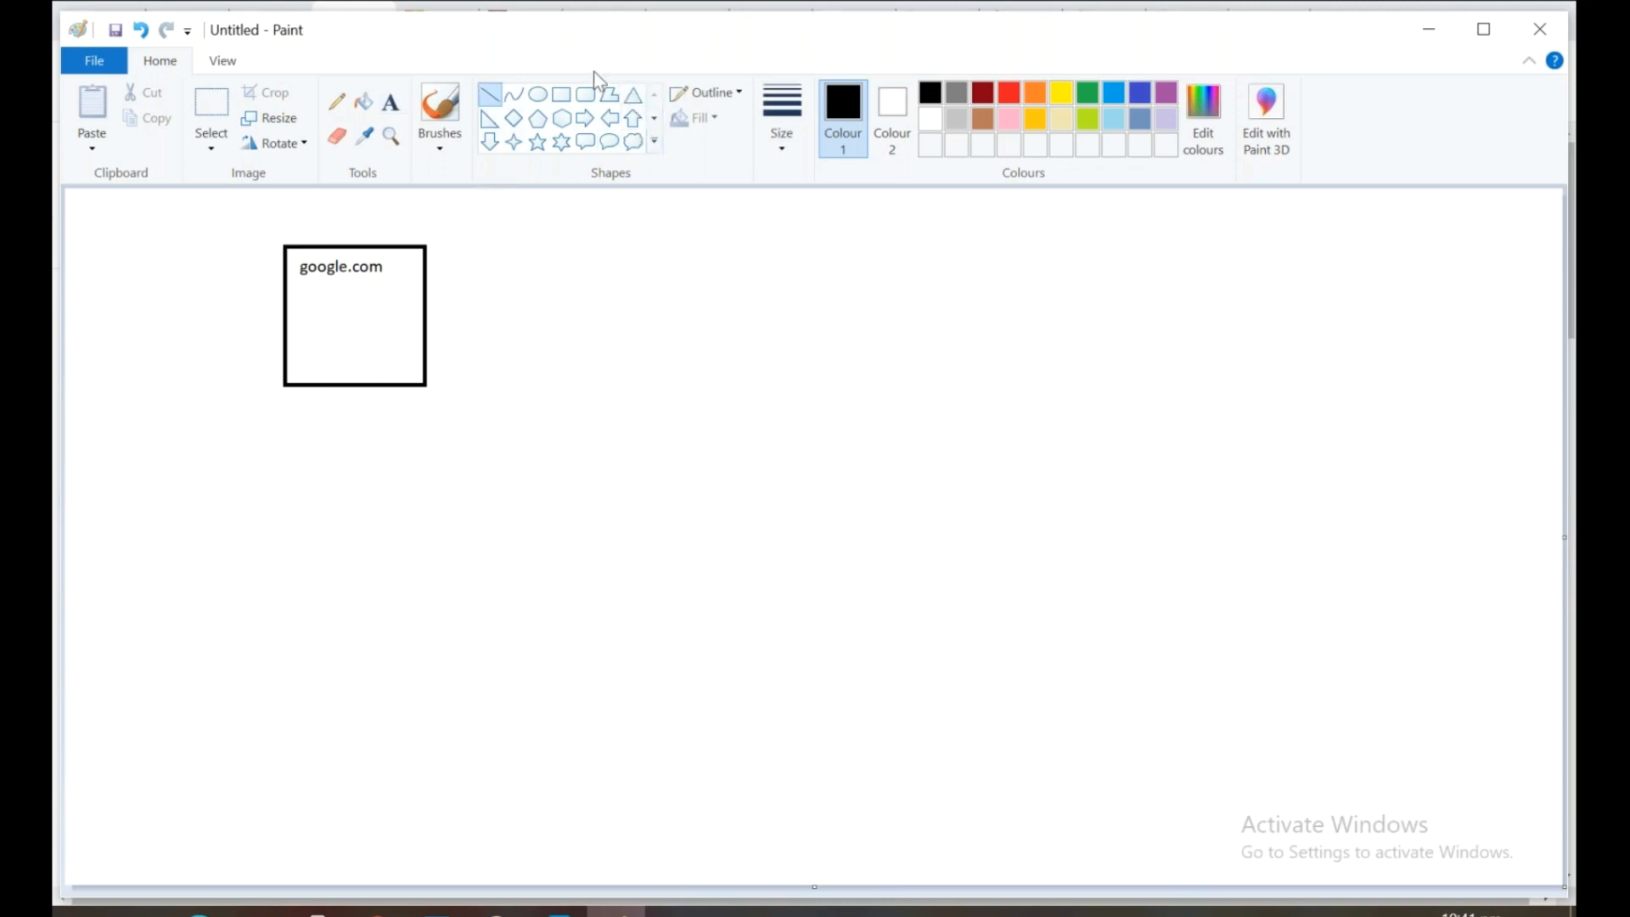
left_click(561, 94)
left_click_drag(217, 249, 295, 291)
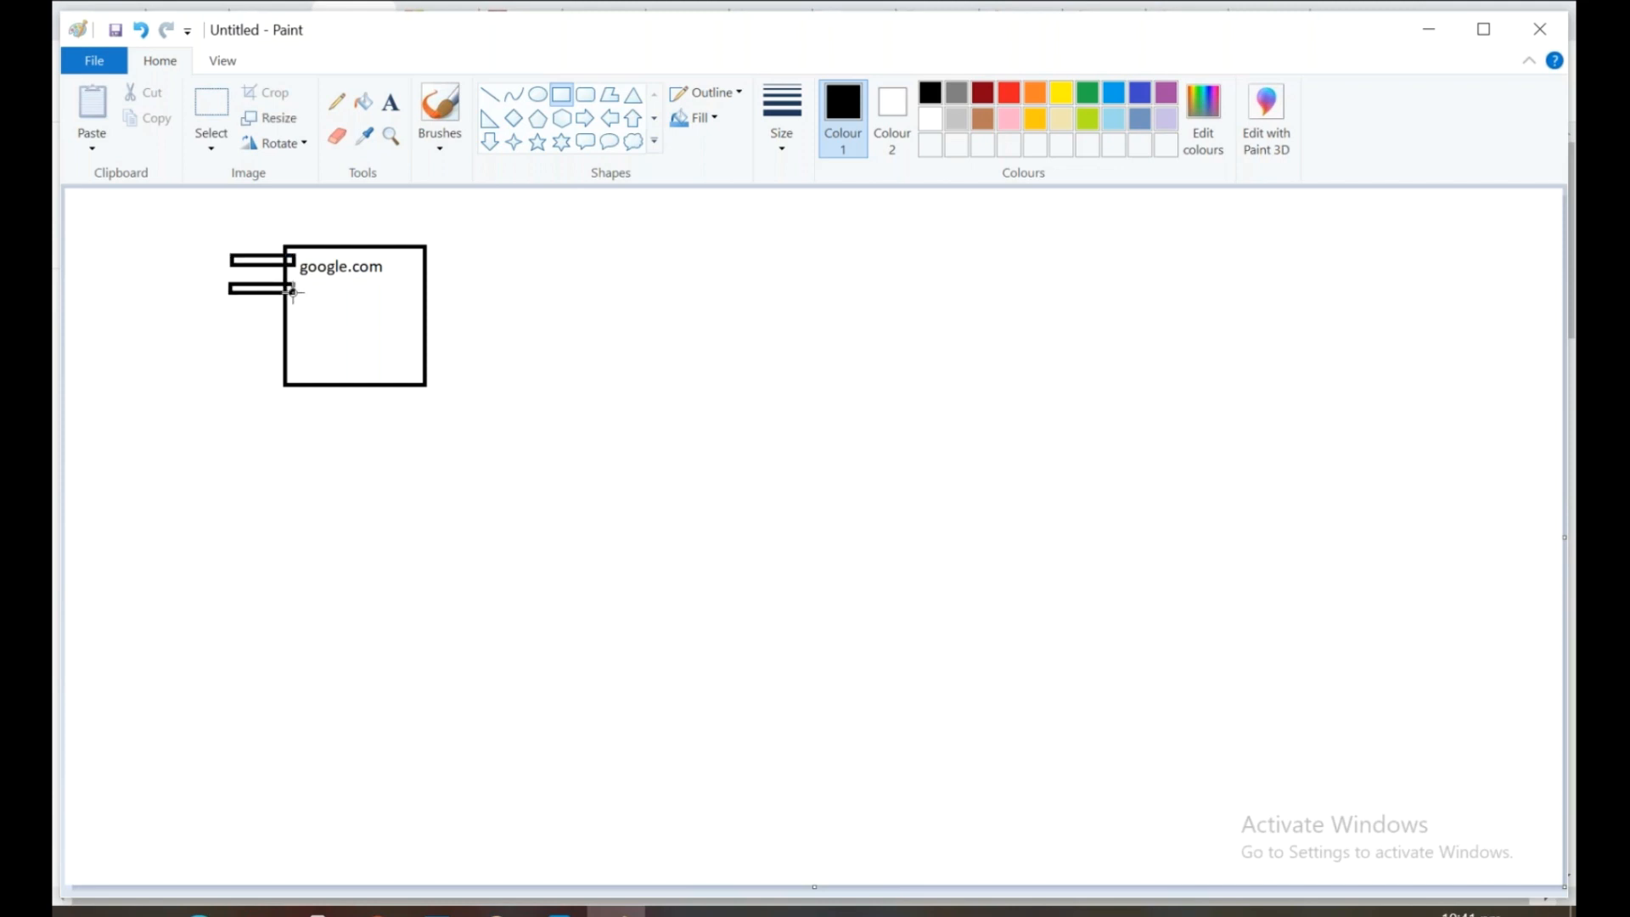
left_click_drag(293, 291, 294, 292)
left_click_drag(231, 314, 298, 322)
left_click_drag(297, 321, 298, 322)
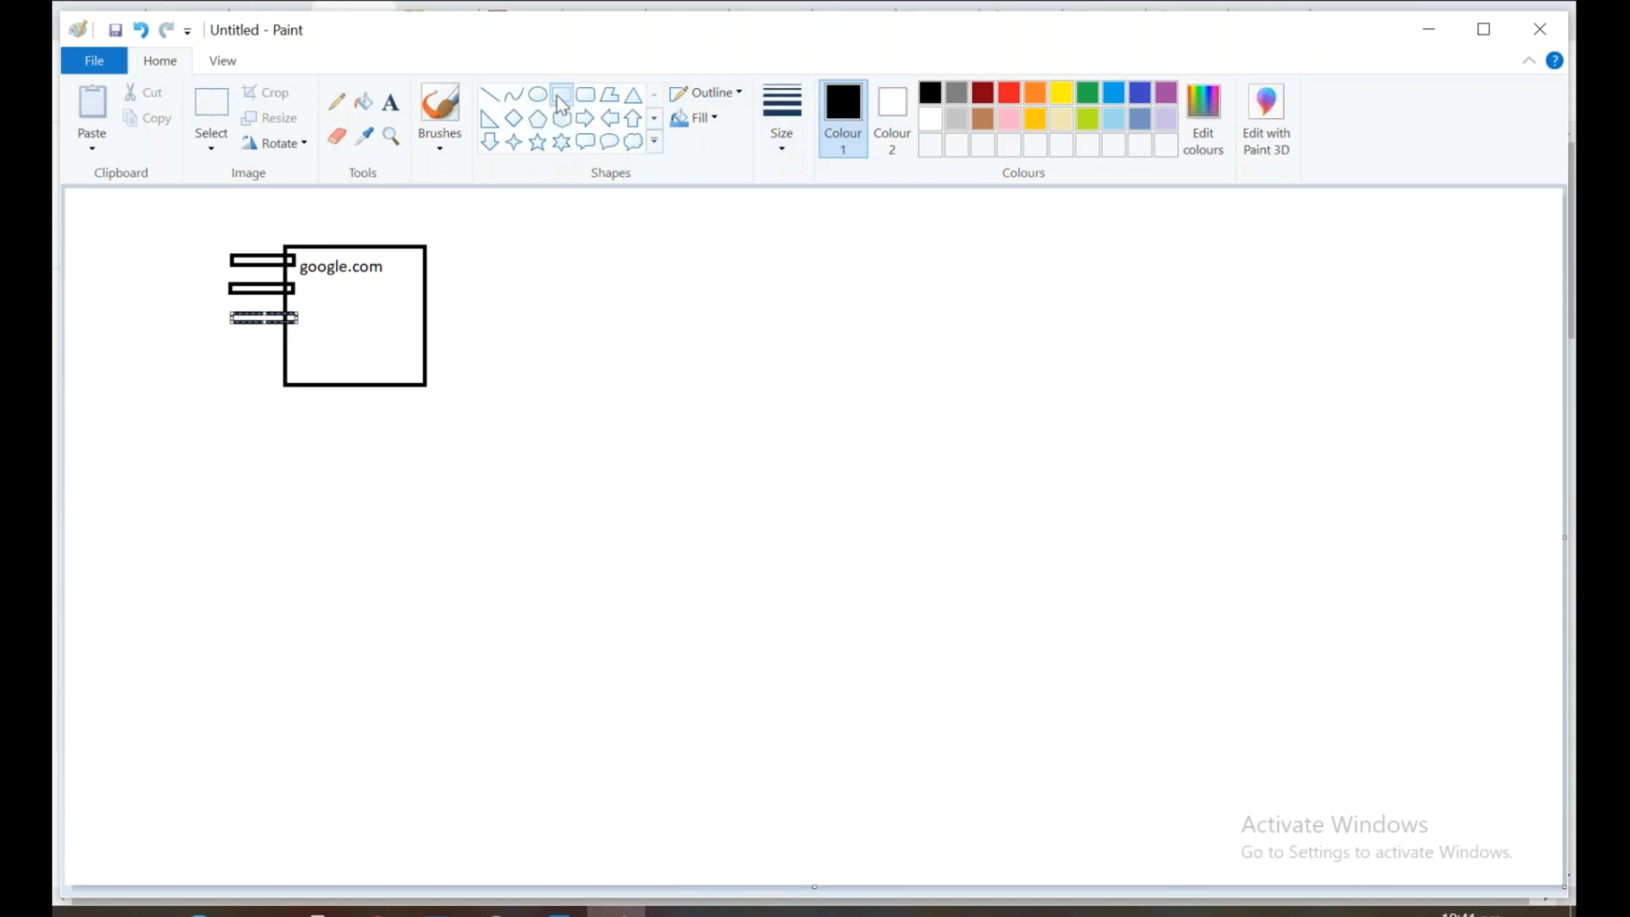
Draw a row of seven separate upright boxes across the lower part of the canvas to represent client machines.
left_click_drag(203, 561, 281, 658)
mouse_move(406, 553)
left_mouse_down()
mouse_move(470, 662)
mouse_move(492, 664)
left_mouse_up()
mouse_move(552, 548)
left_mouse_down()
mouse_move(623, 644)
mouse_move(651, 666)
mouse_move(666, 636)
left_mouse_up()
left_click_drag(732, 559, 818, 679)
left_click_drag(921, 566, 1003, 689)
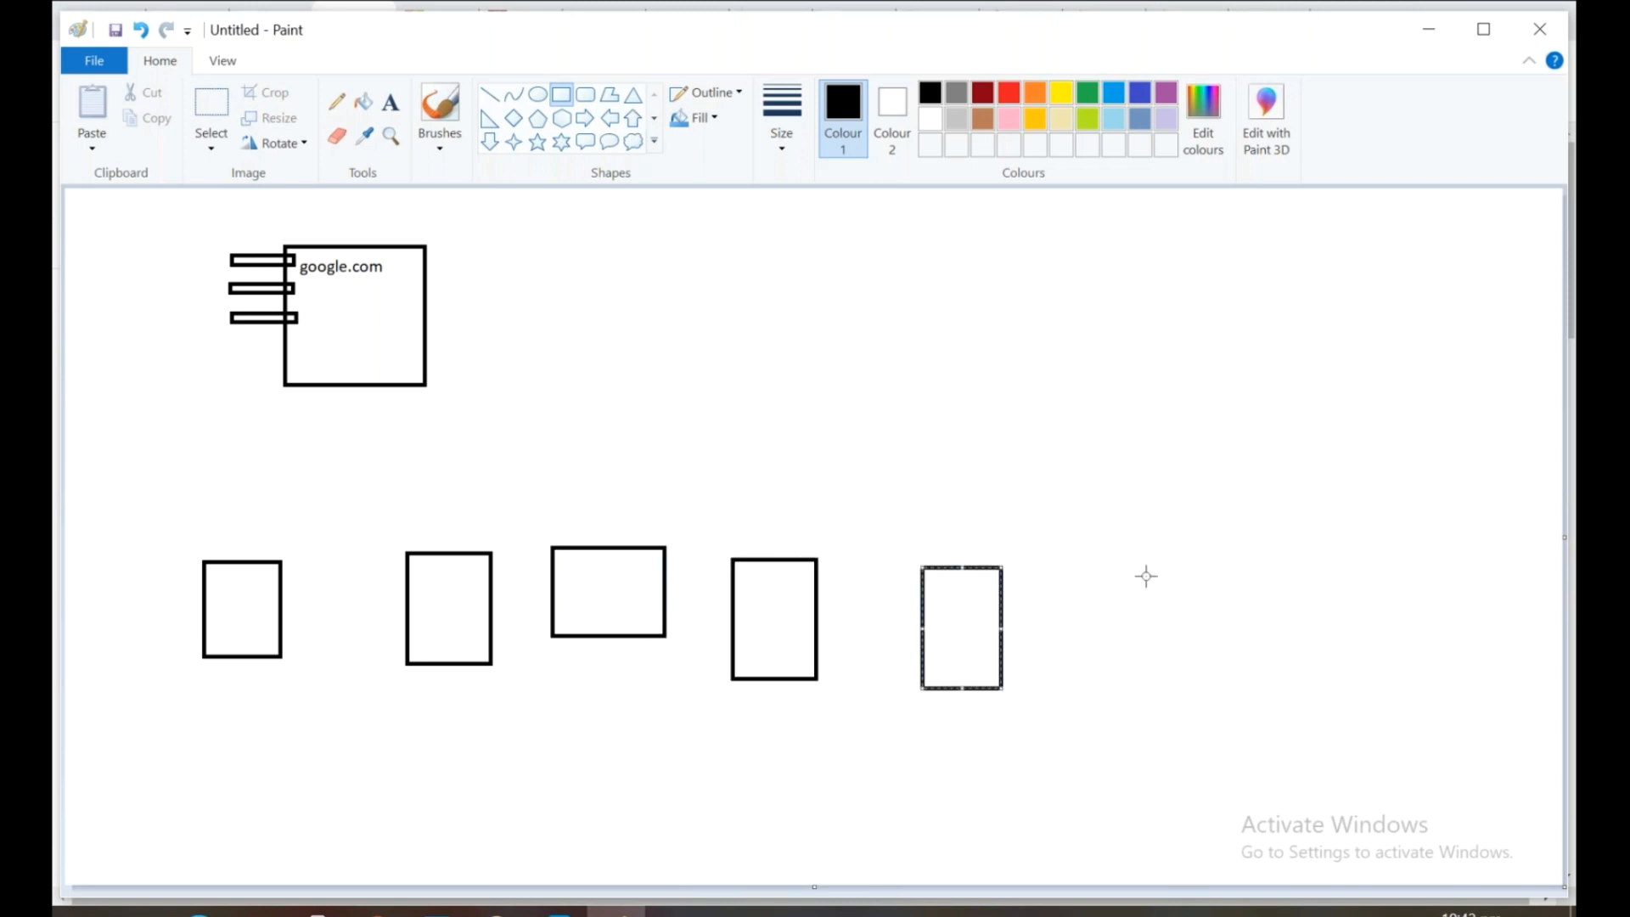
mouse_move(1062, 561)
left_mouse_down()
mouse_move(1154, 582)
mouse_move(1239, 691)
left_mouse_up()
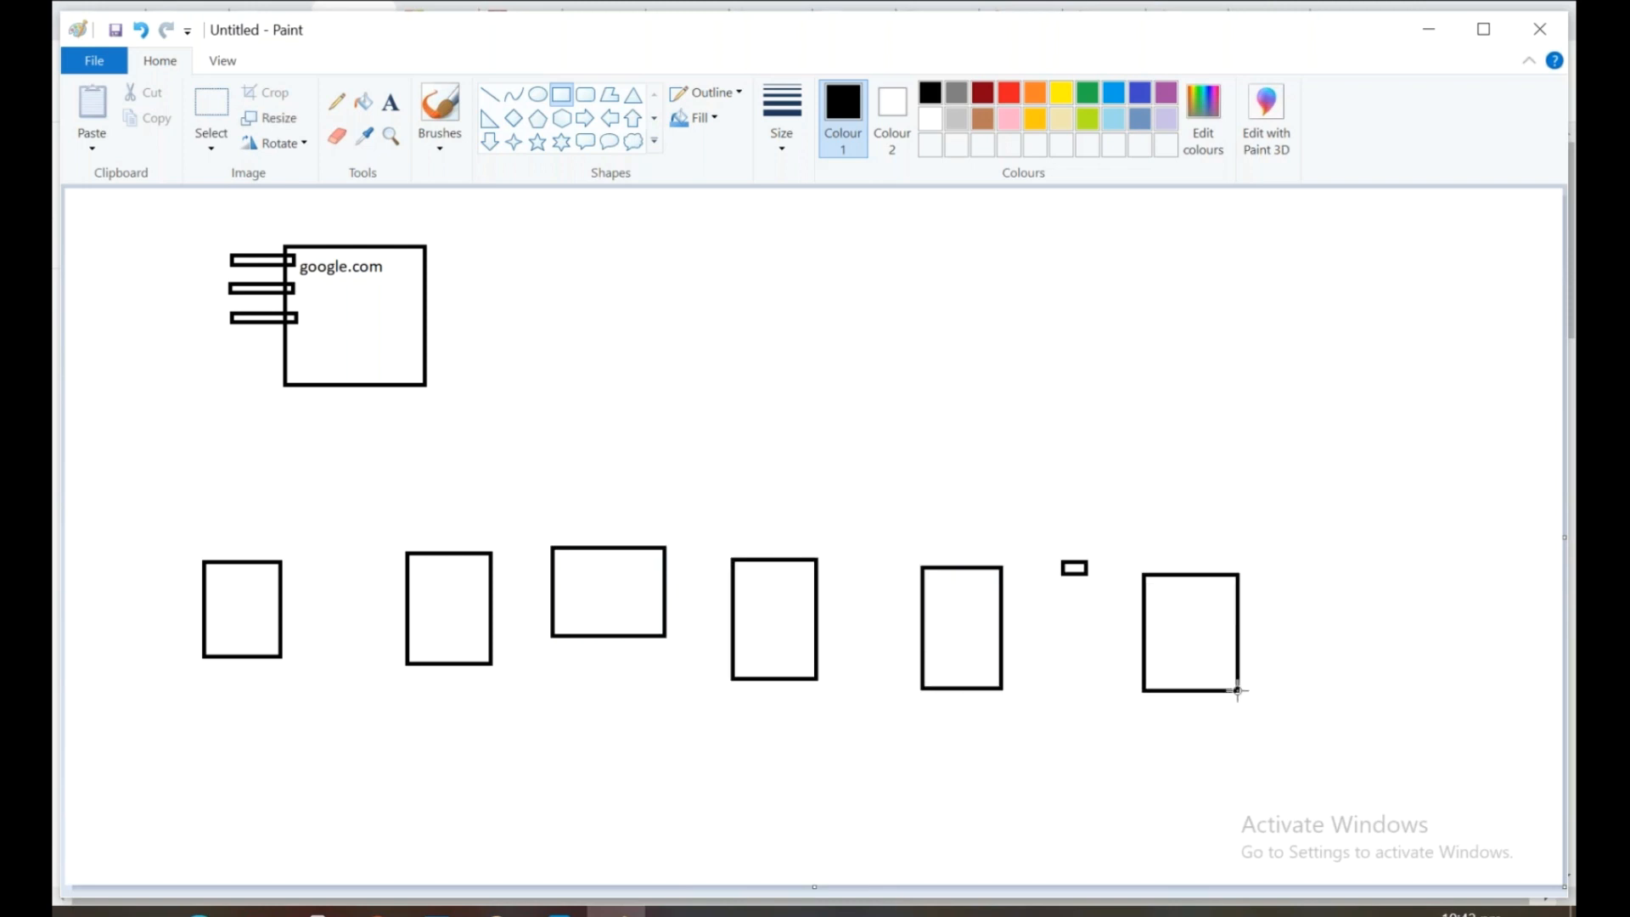
left_click_drag(1322, 585, 1423, 684)
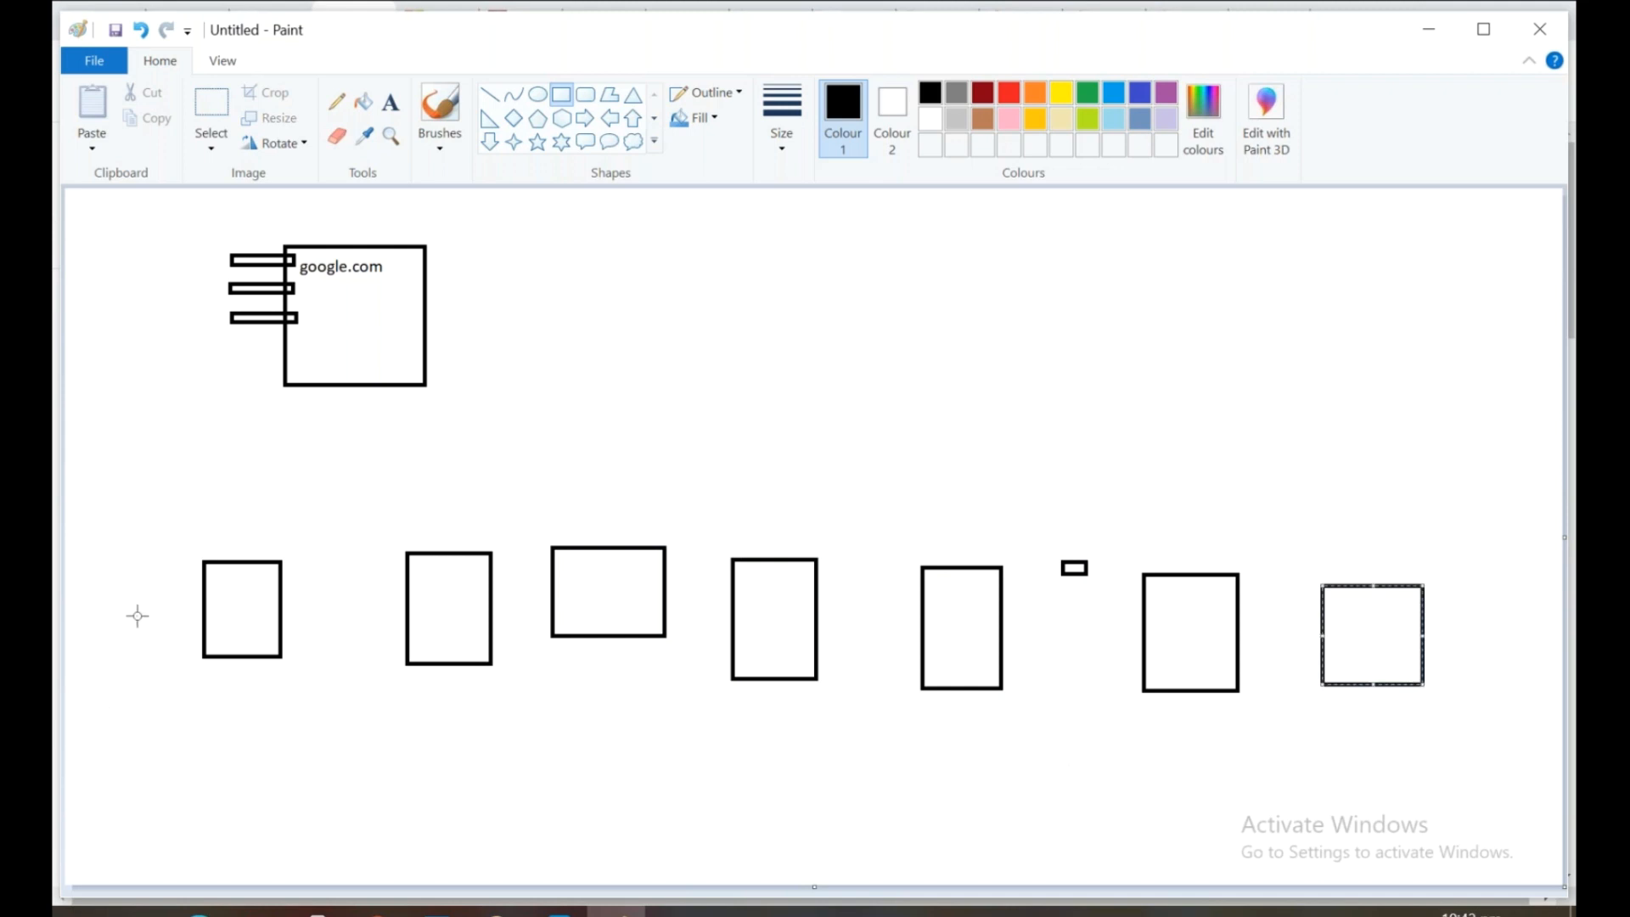
Turn the leftmost lower box into a computer by adding an oval stand, a wide base rectangle and a short vertical line inside the base.
left_click(537, 94)
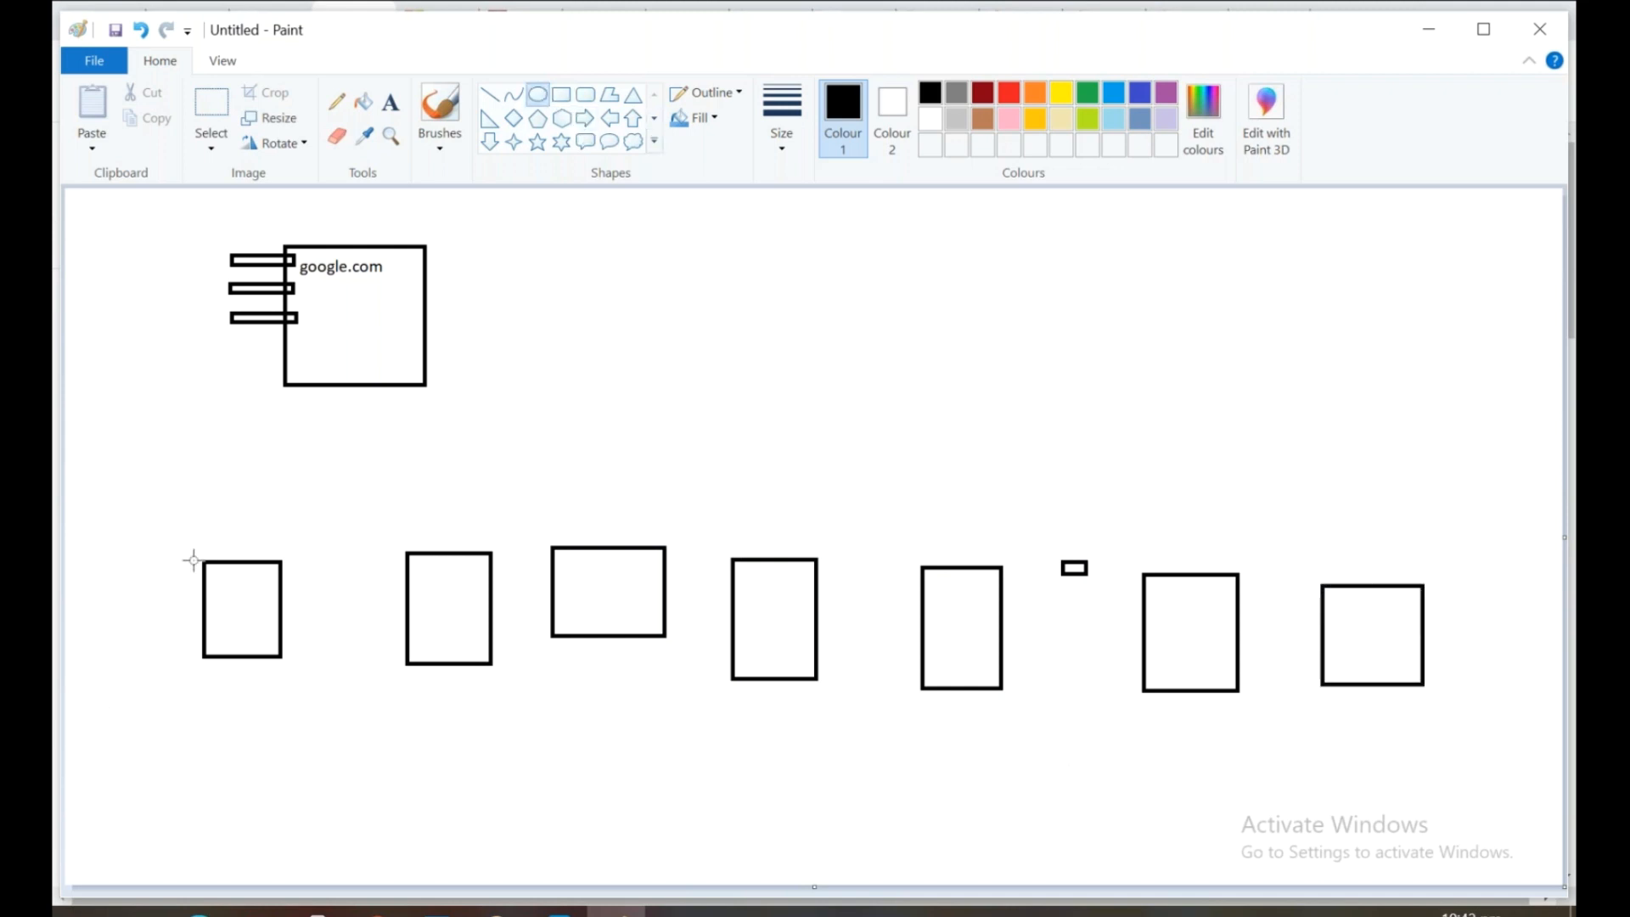
left_click_drag(212, 658, 303, 730)
left_click(561, 94)
left_click(490, 94)
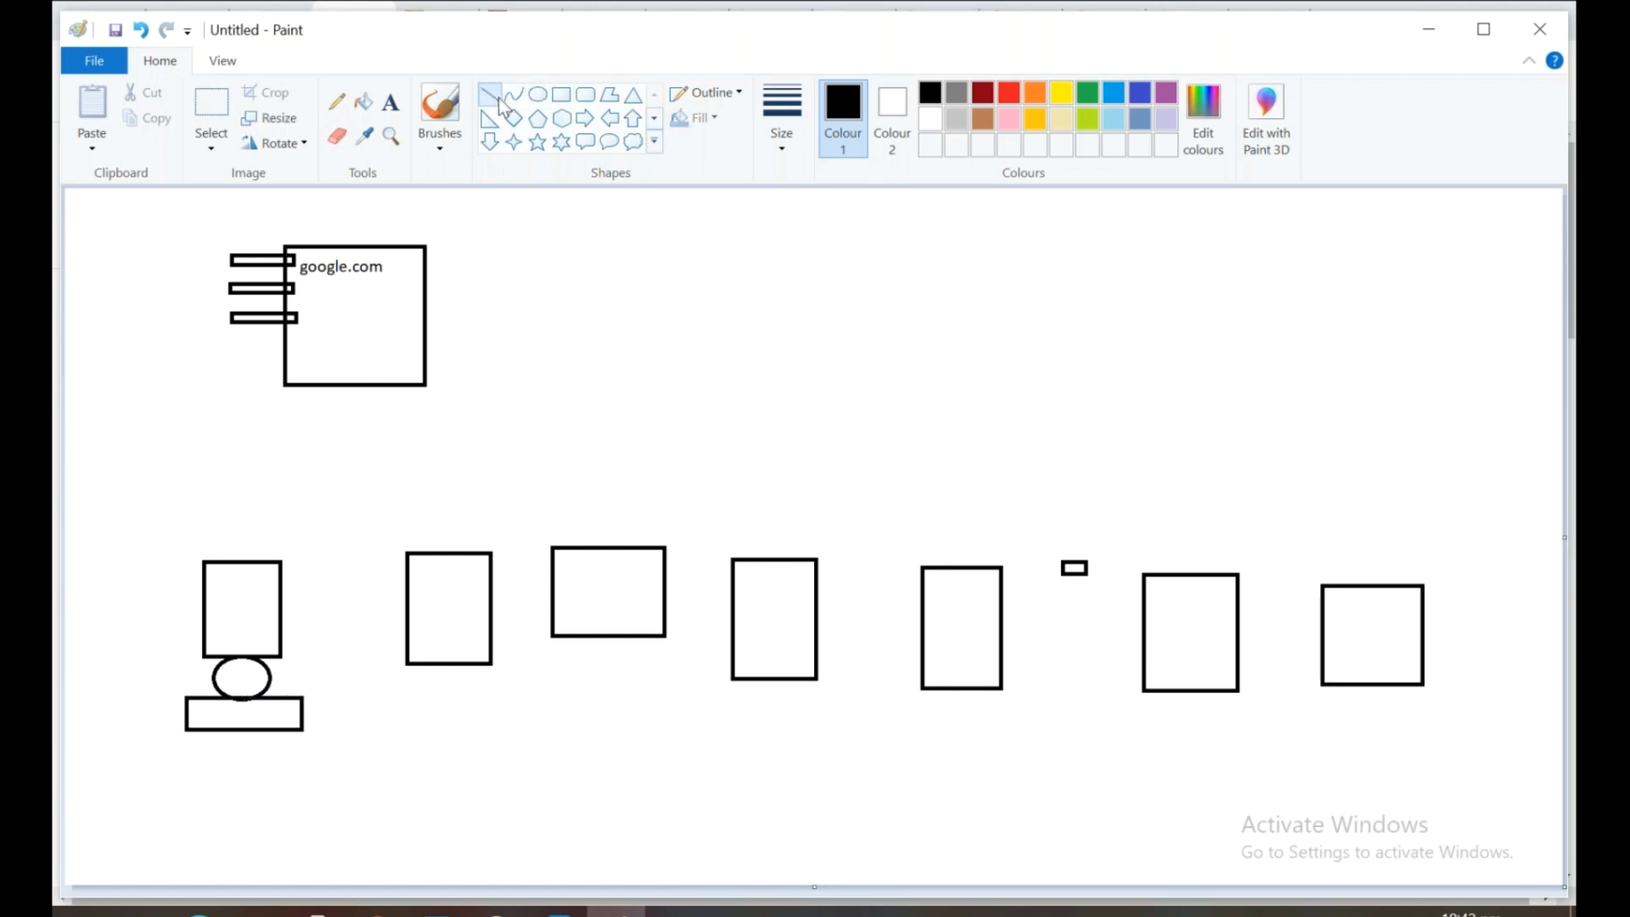
left_click_drag(194, 699, 194, 730)
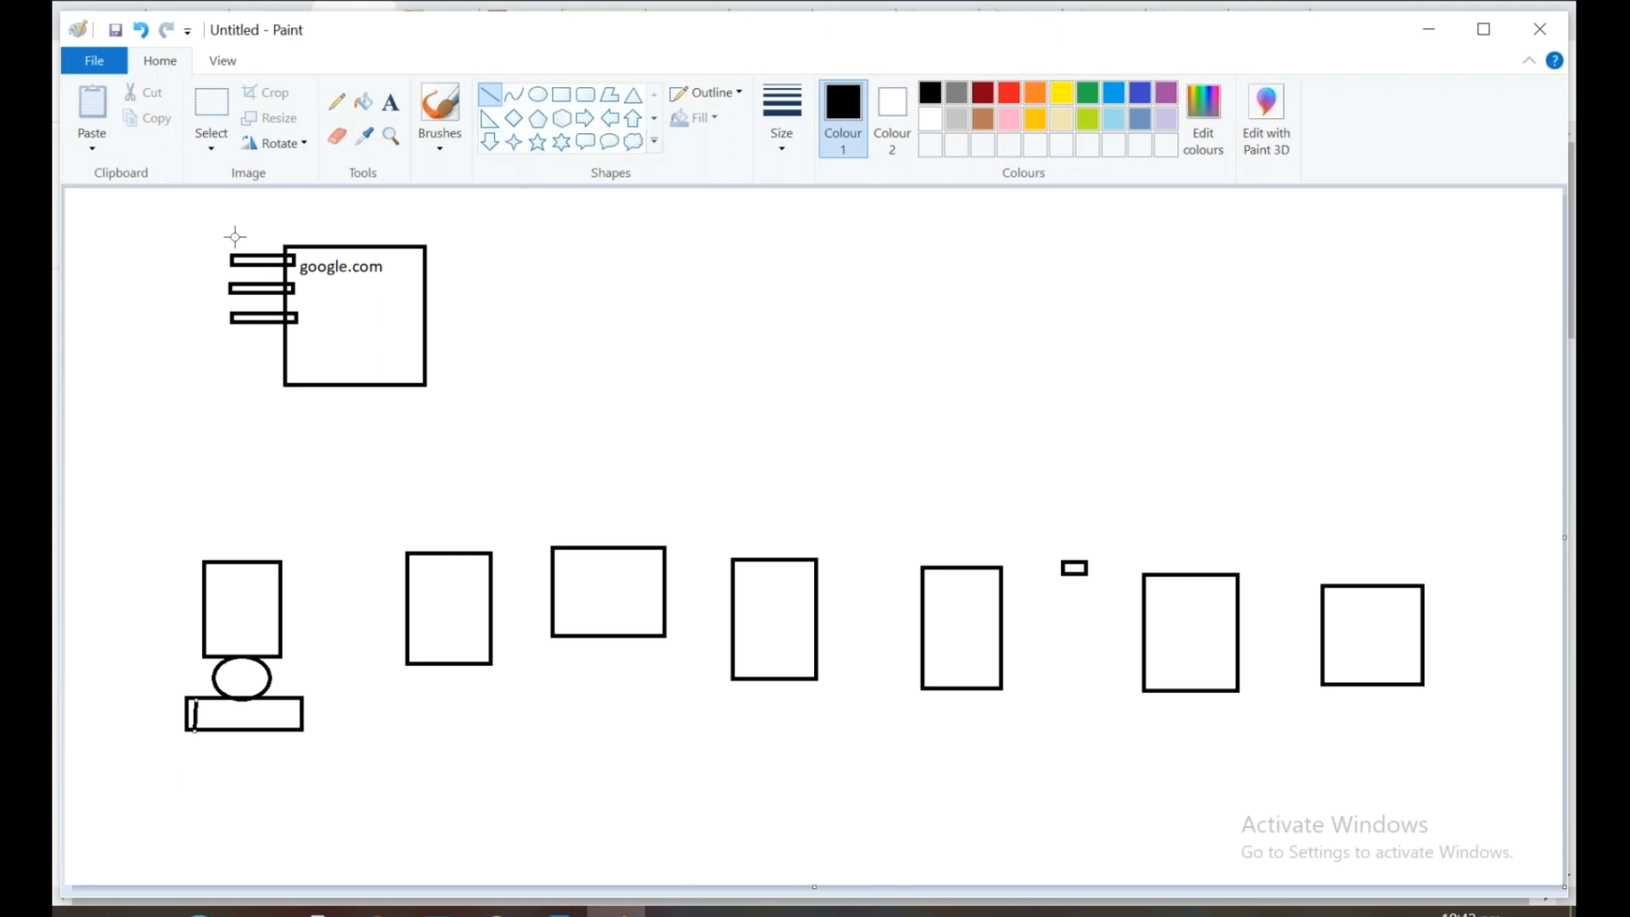
Add the text label NIC to the left of the uppermost thin rectangle and narrow its text box to fit.
left_click(391, 103)
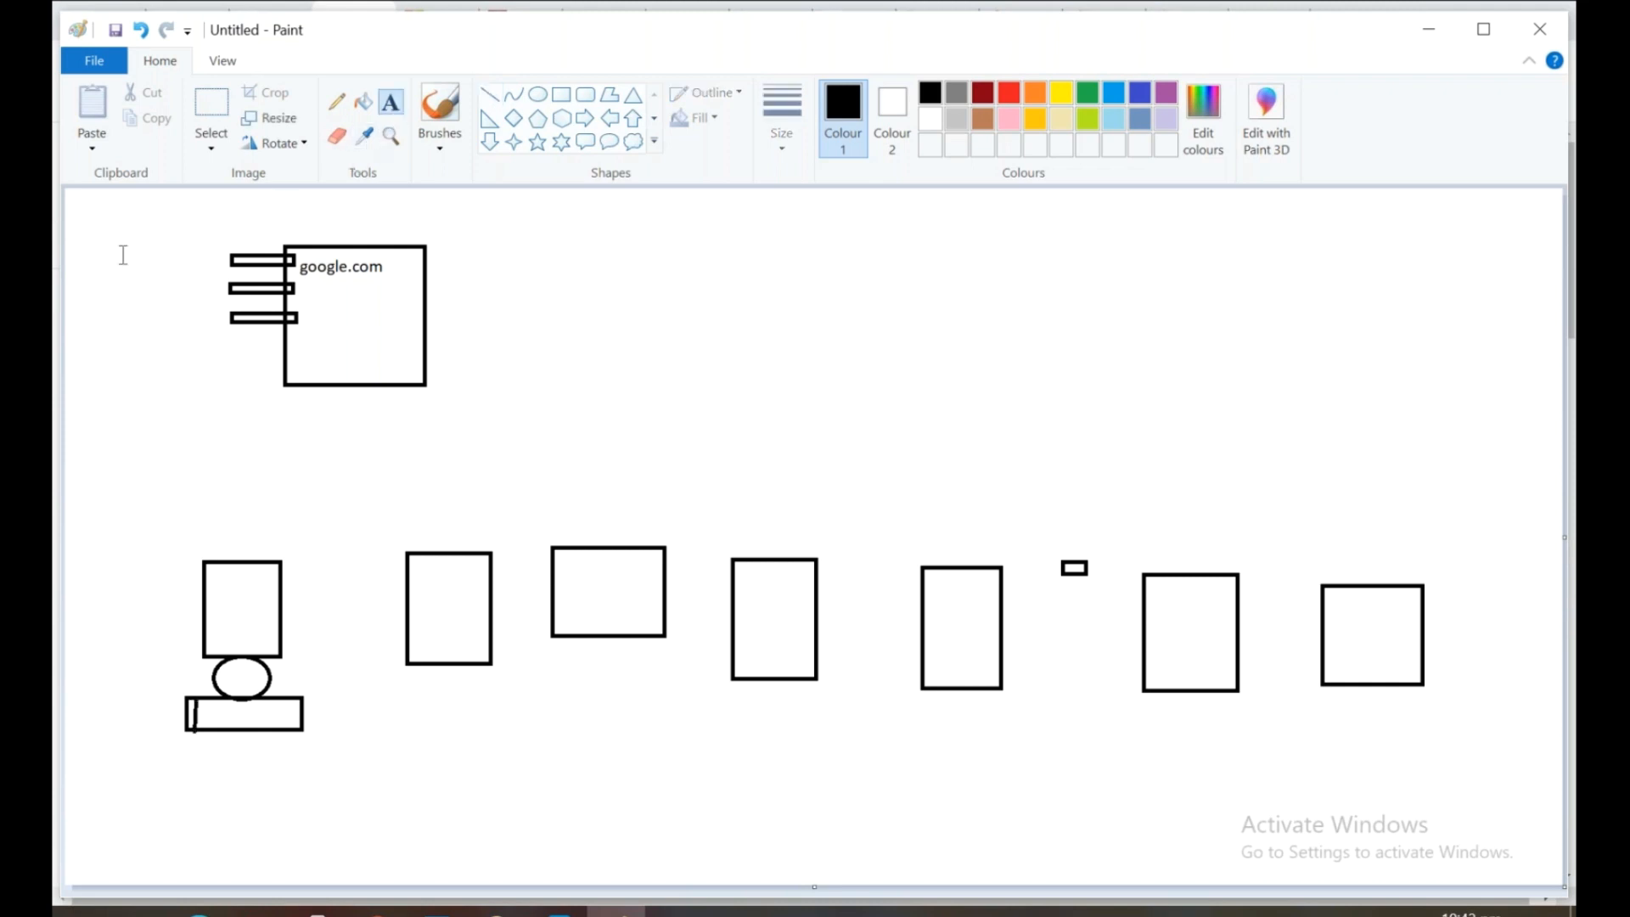
left_click(141, 240)
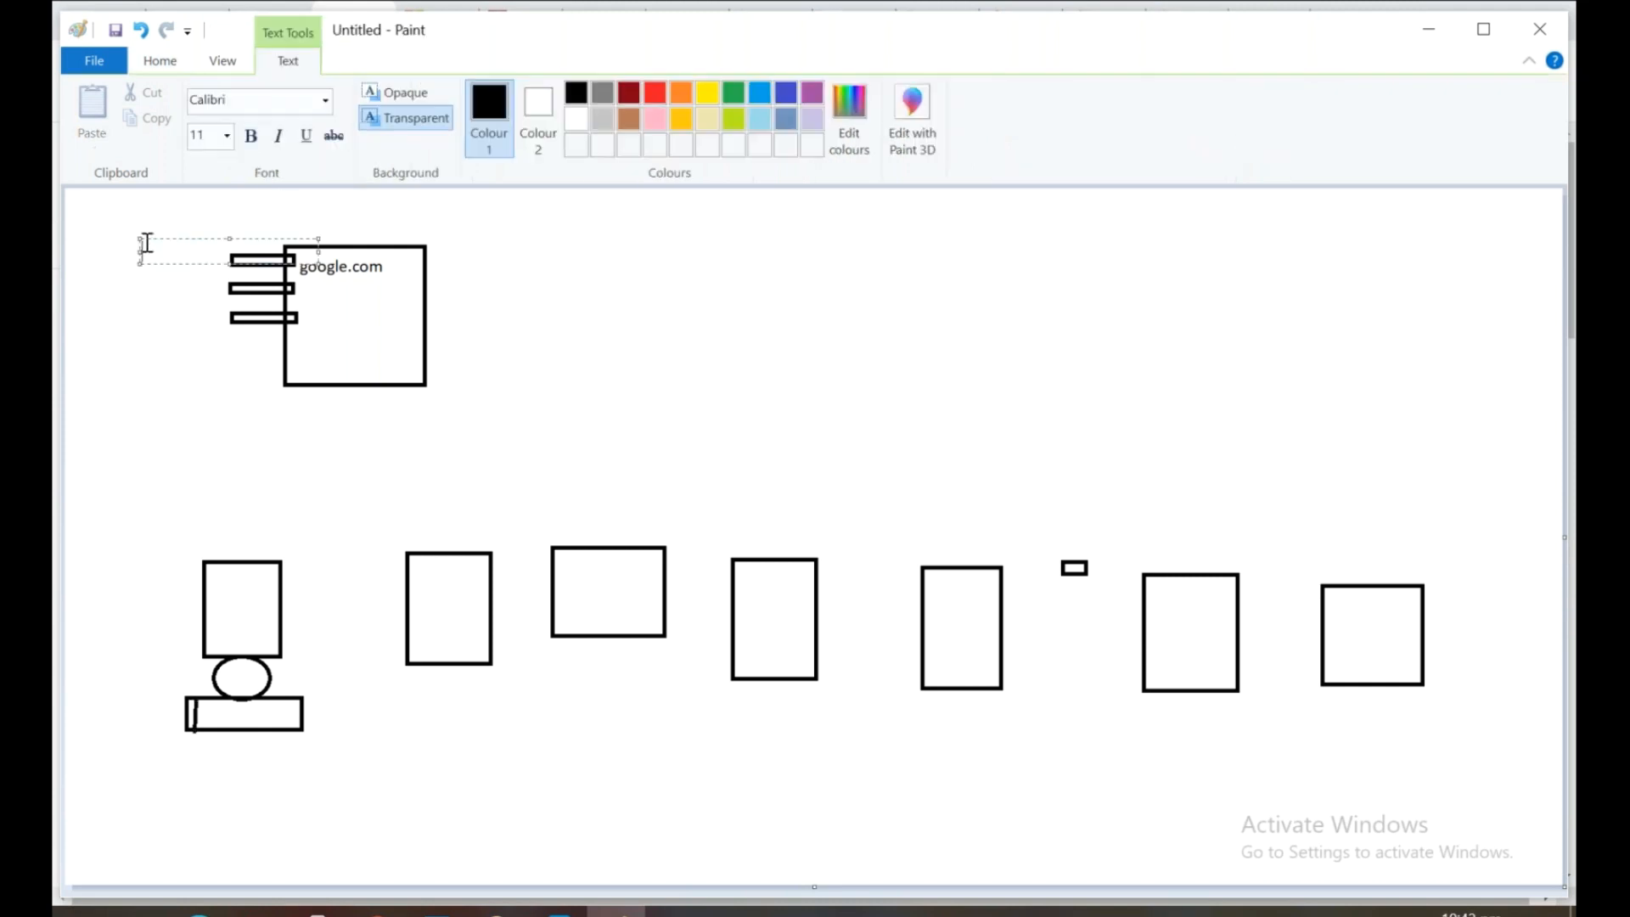
type("NIC")
left_click_drag(319, 263, 188, 253)
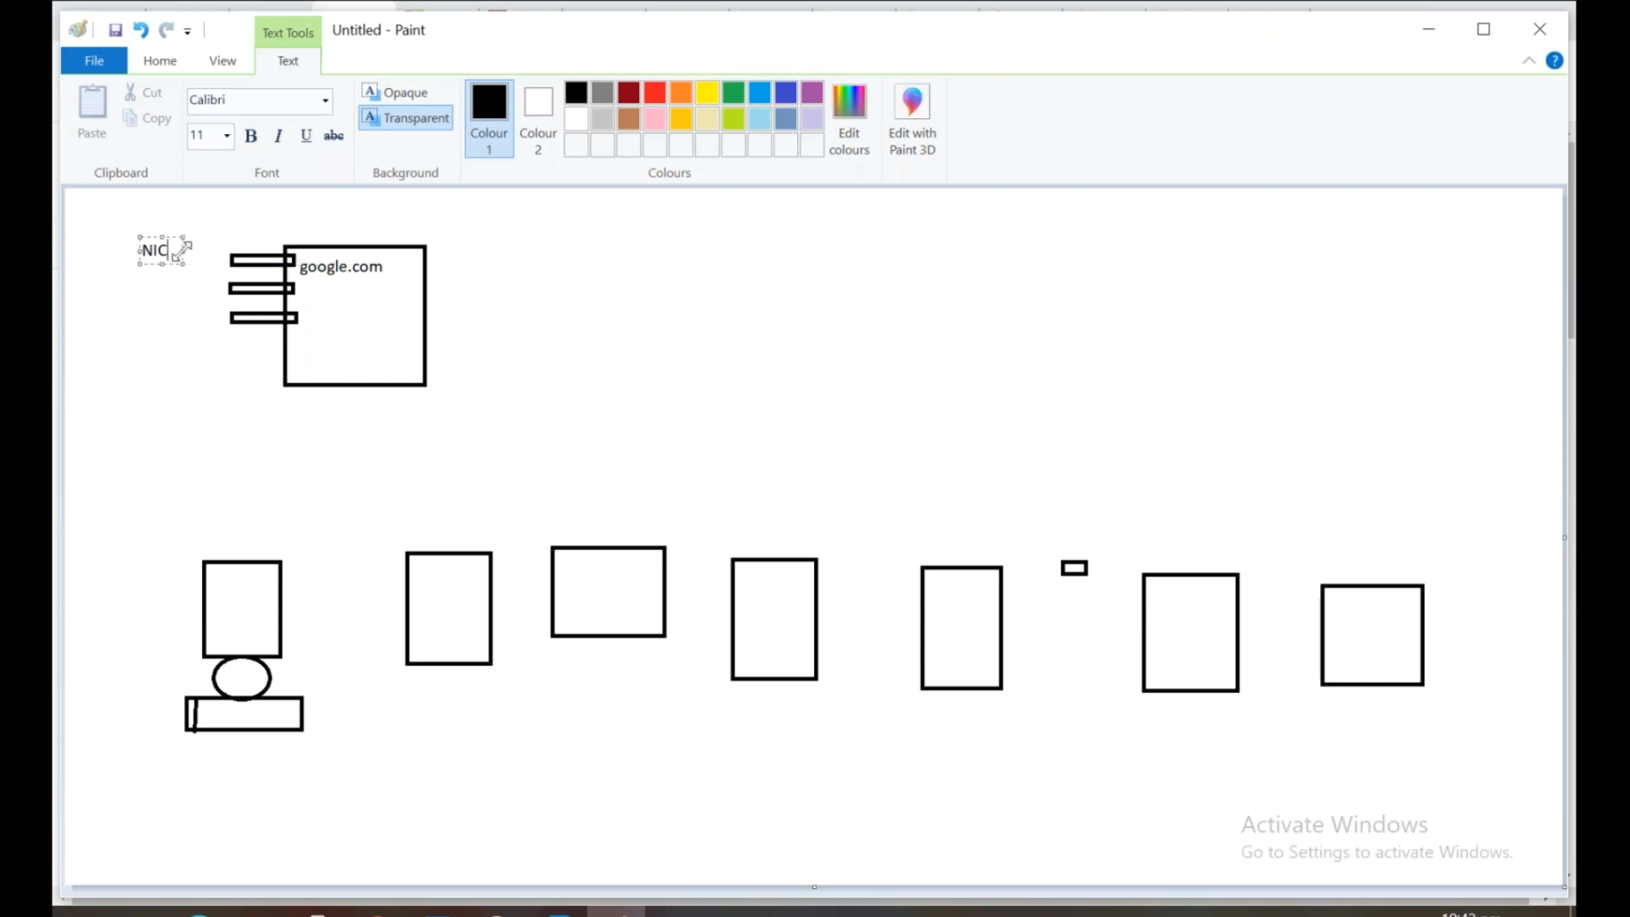
Add the text label Power beside the middle thin rectangle and narrow its text box to fit.
left_click(143, 288)
left_click(140, 276)
type("Power")
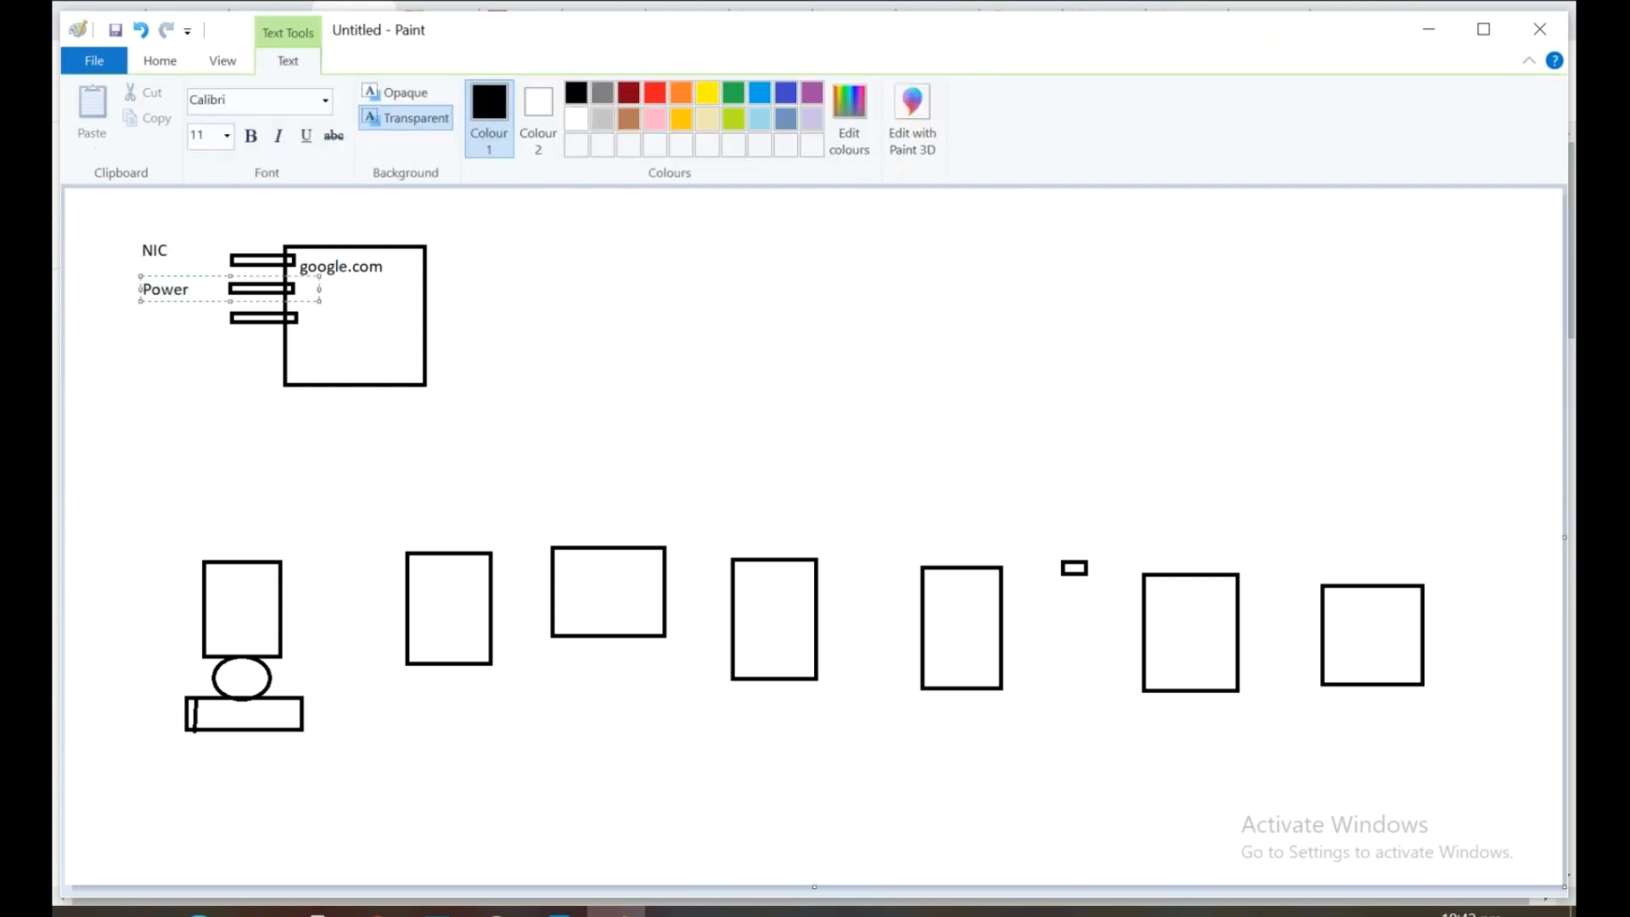
left_click_drag(319, 284, 208, 289)
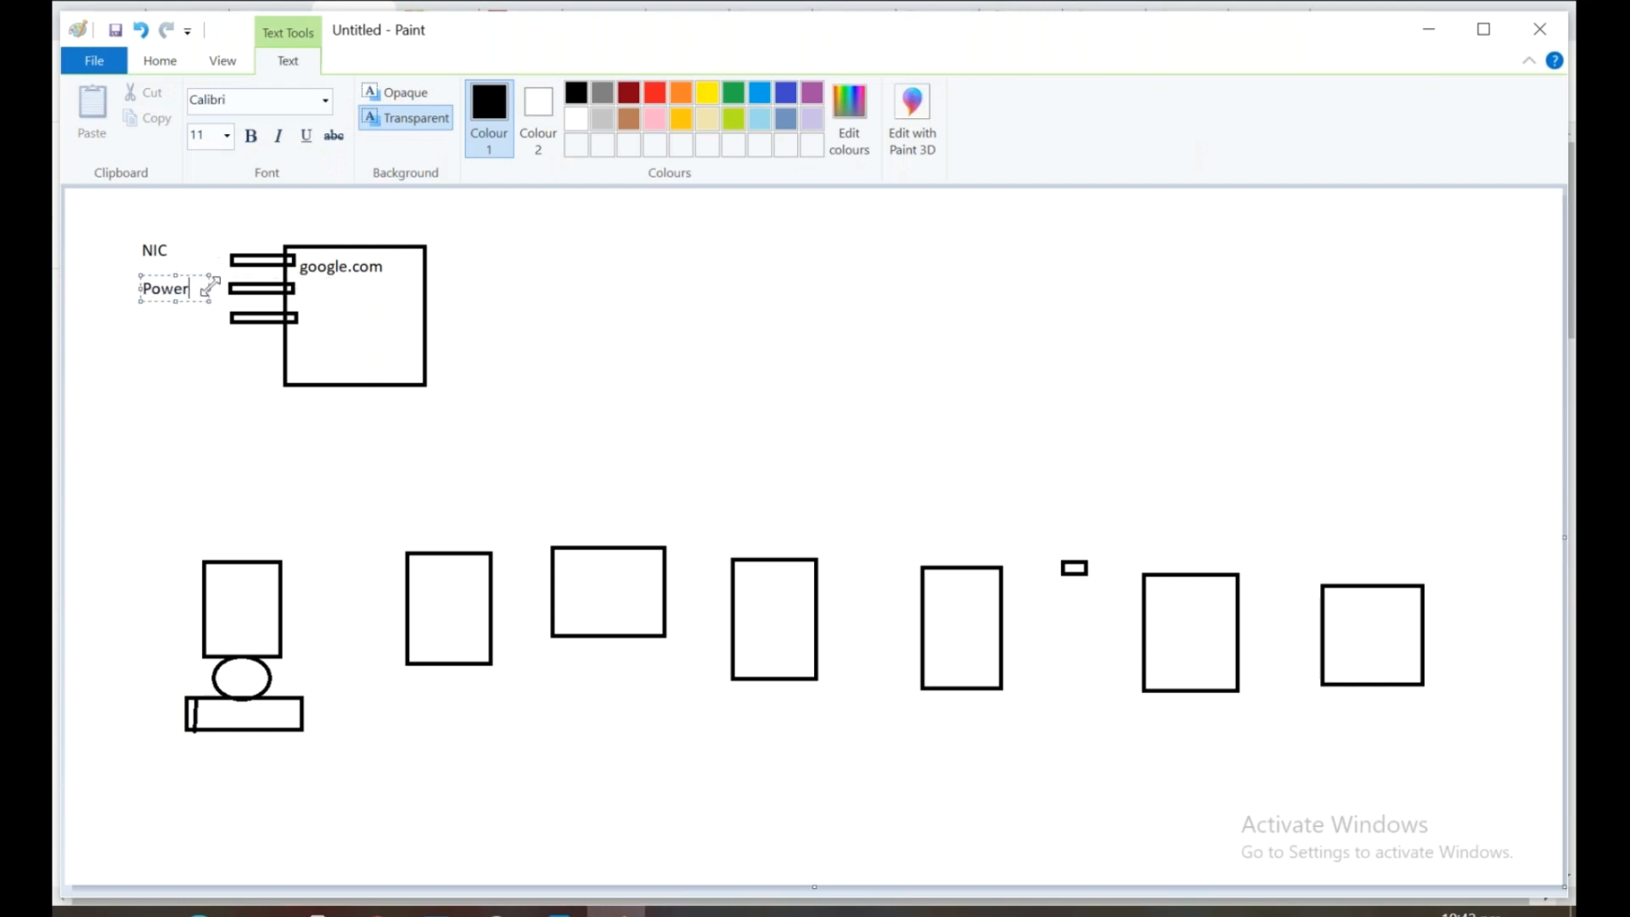
Add the text label HDD beside the lowest thin rectangle, narrow its text box and commit the text.
left_click(149, 333)
left_click(150, 320)
type("HDD")
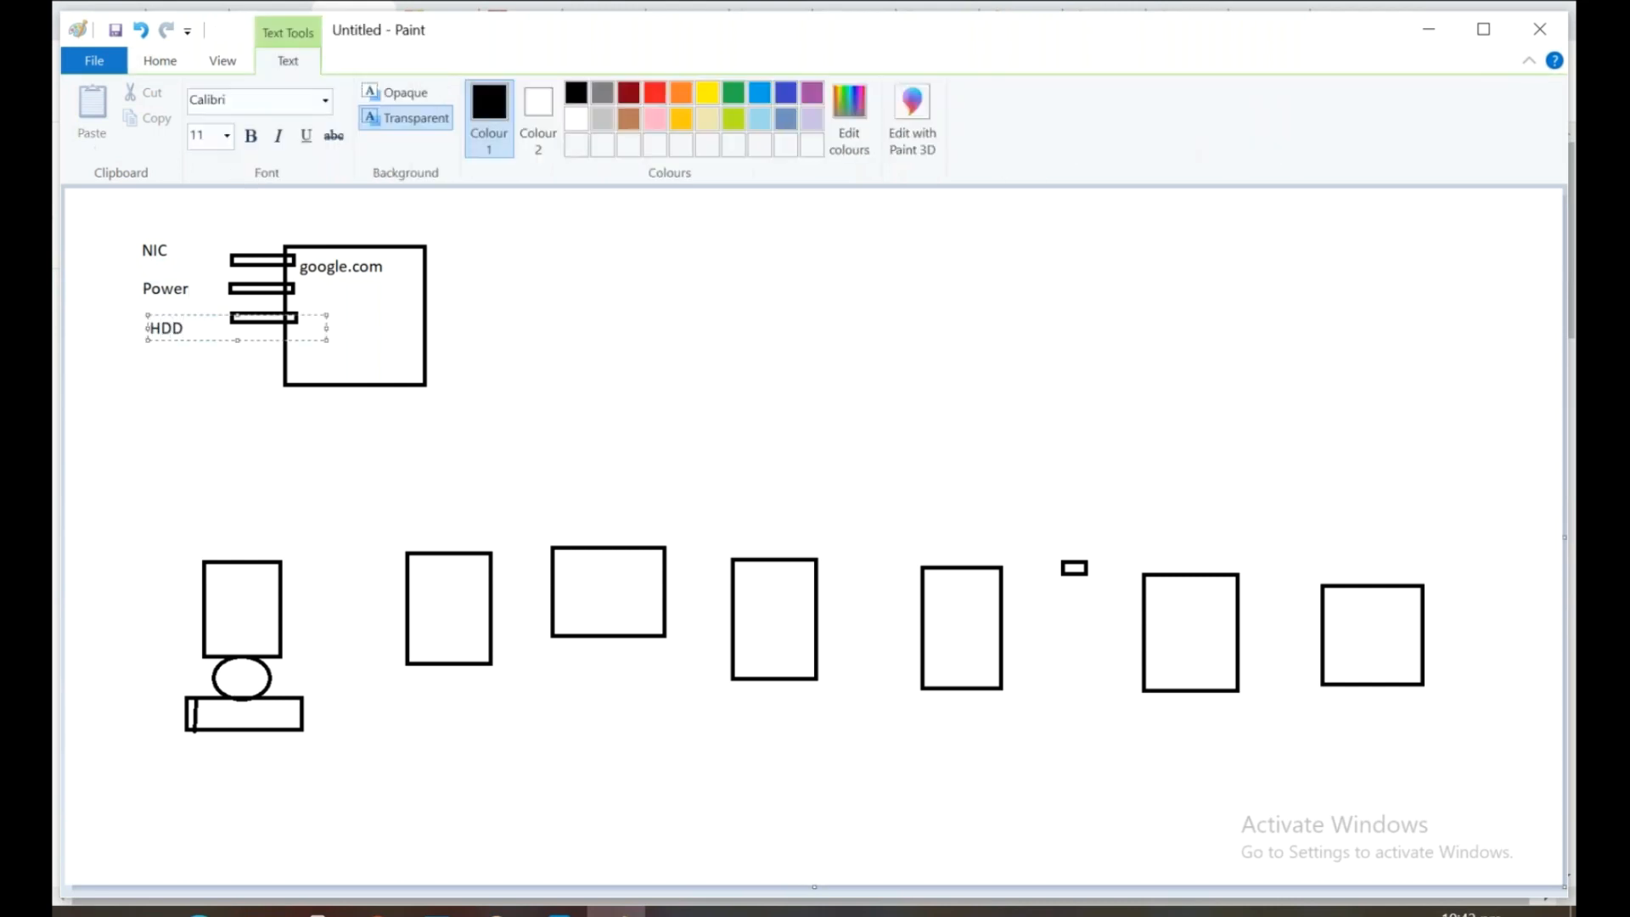
left_click_drag(327, 327, 196, 328)
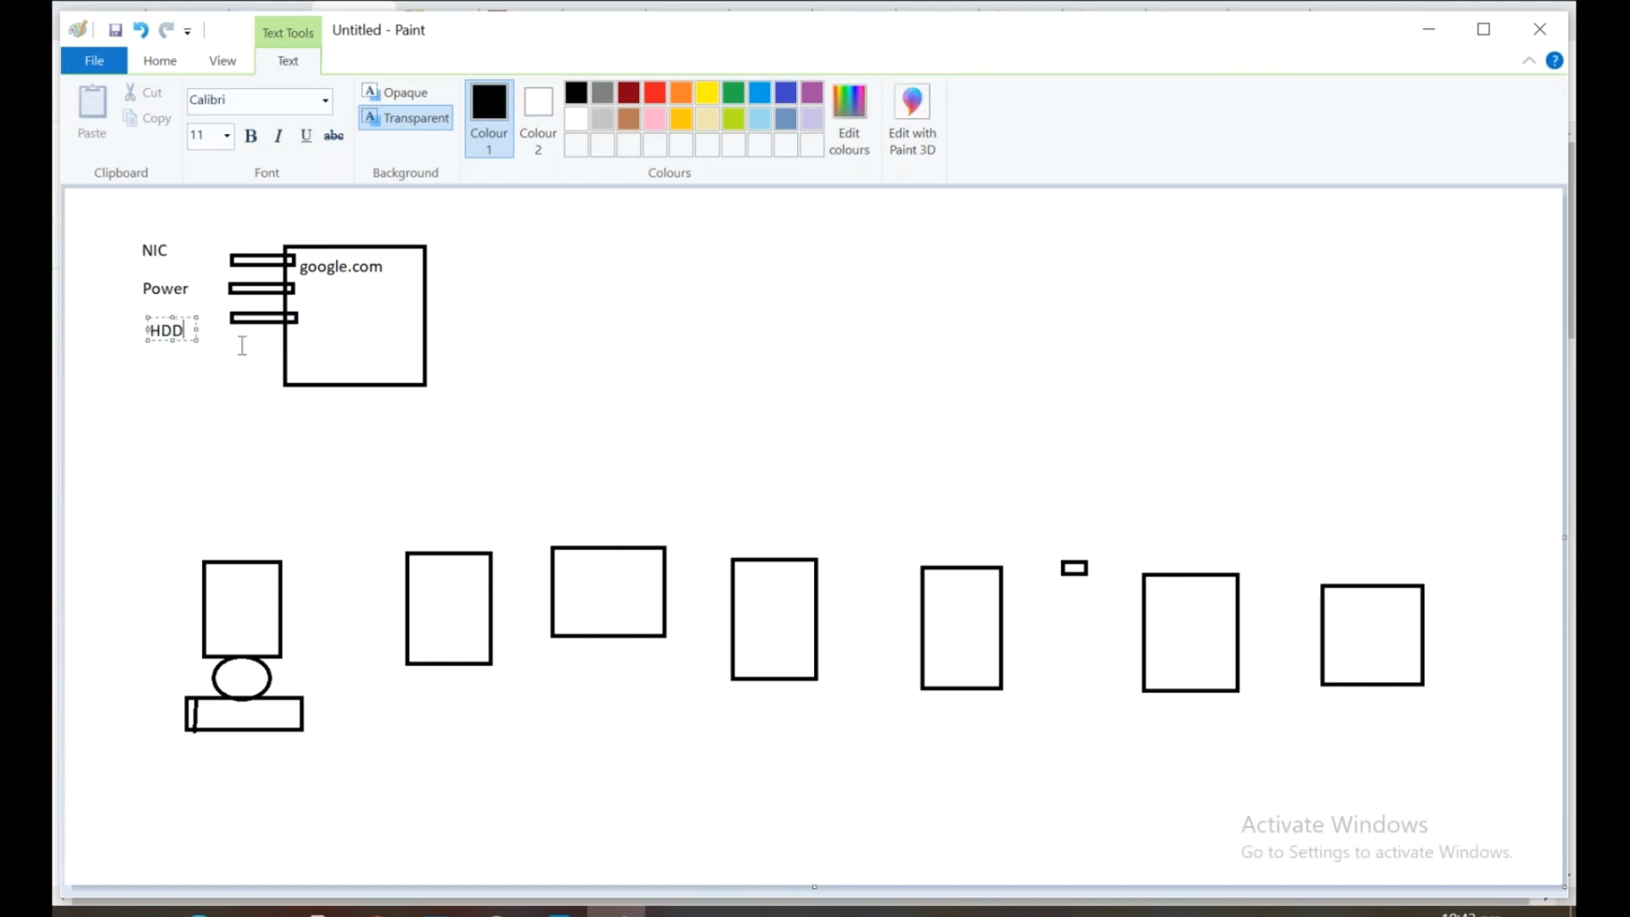
left_click(1008, 340)
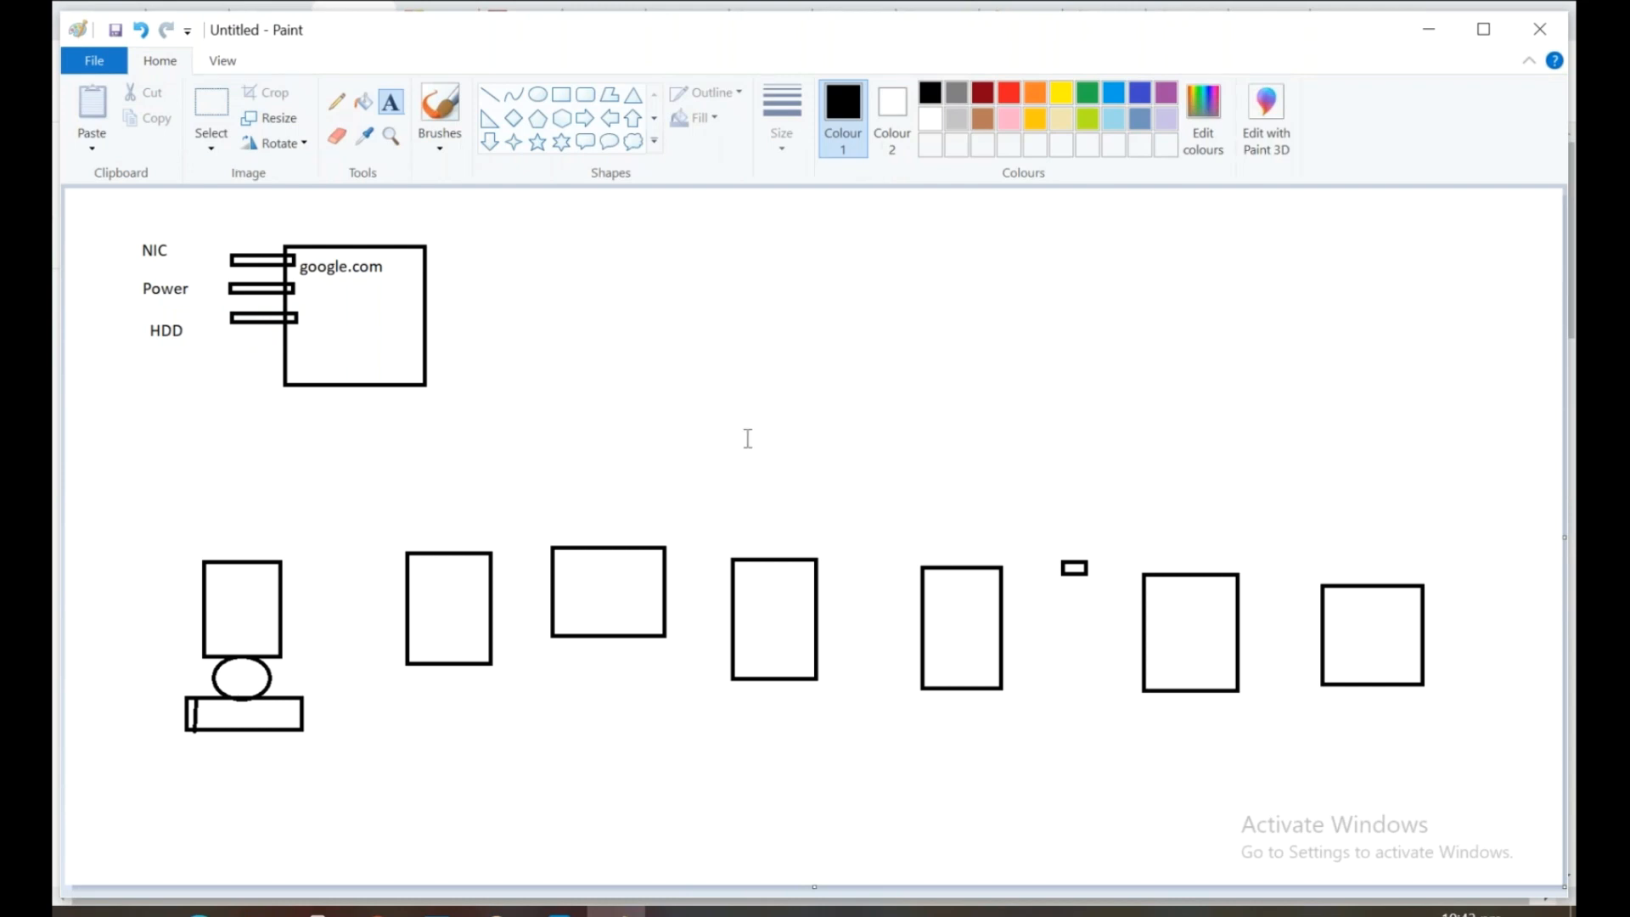
Switch to the HCLDC01 virtual machine in VMware Workstation, sign in and dismiss the Shutdown Event Tracker.
left_click(553, 911)
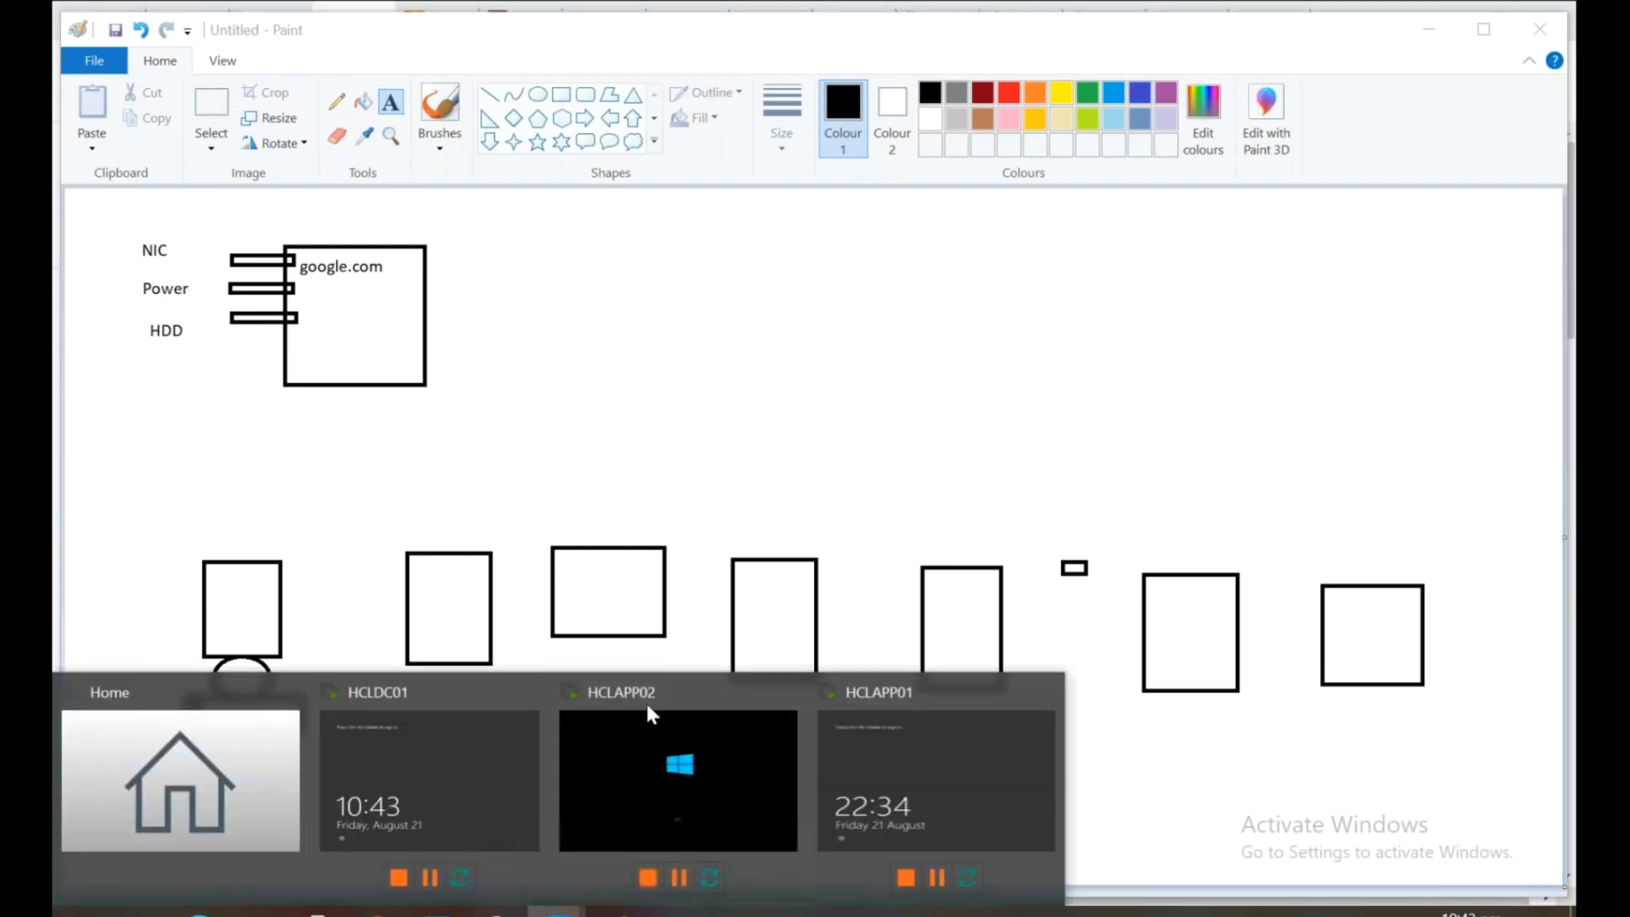
left_click(442, 735)
key("Return")
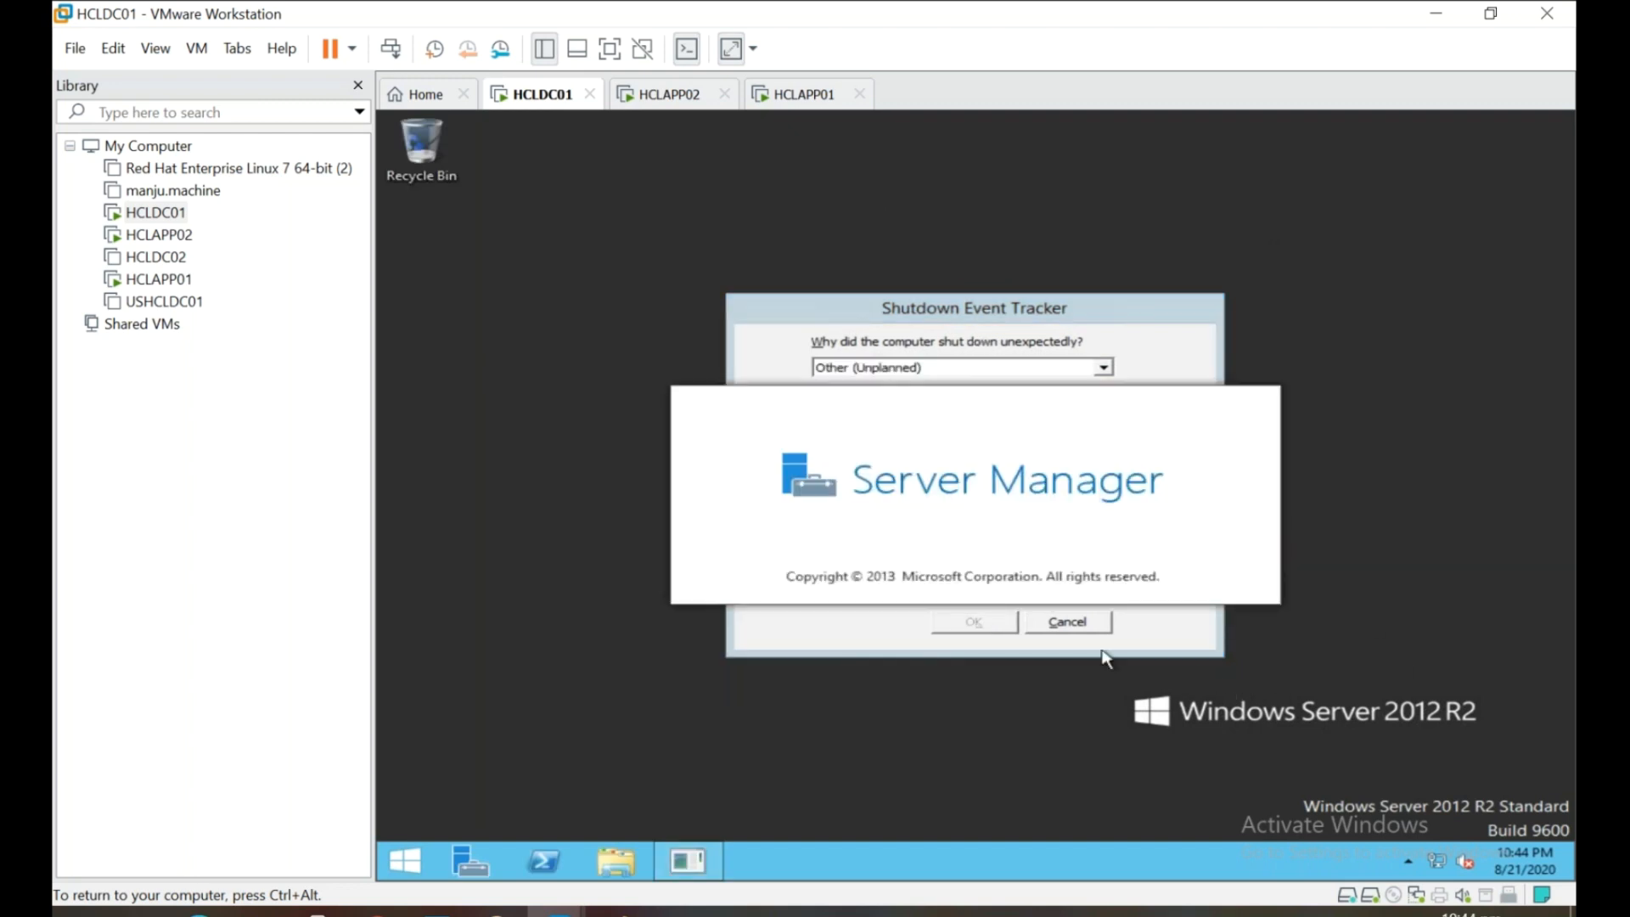
left_click(1071, 624)
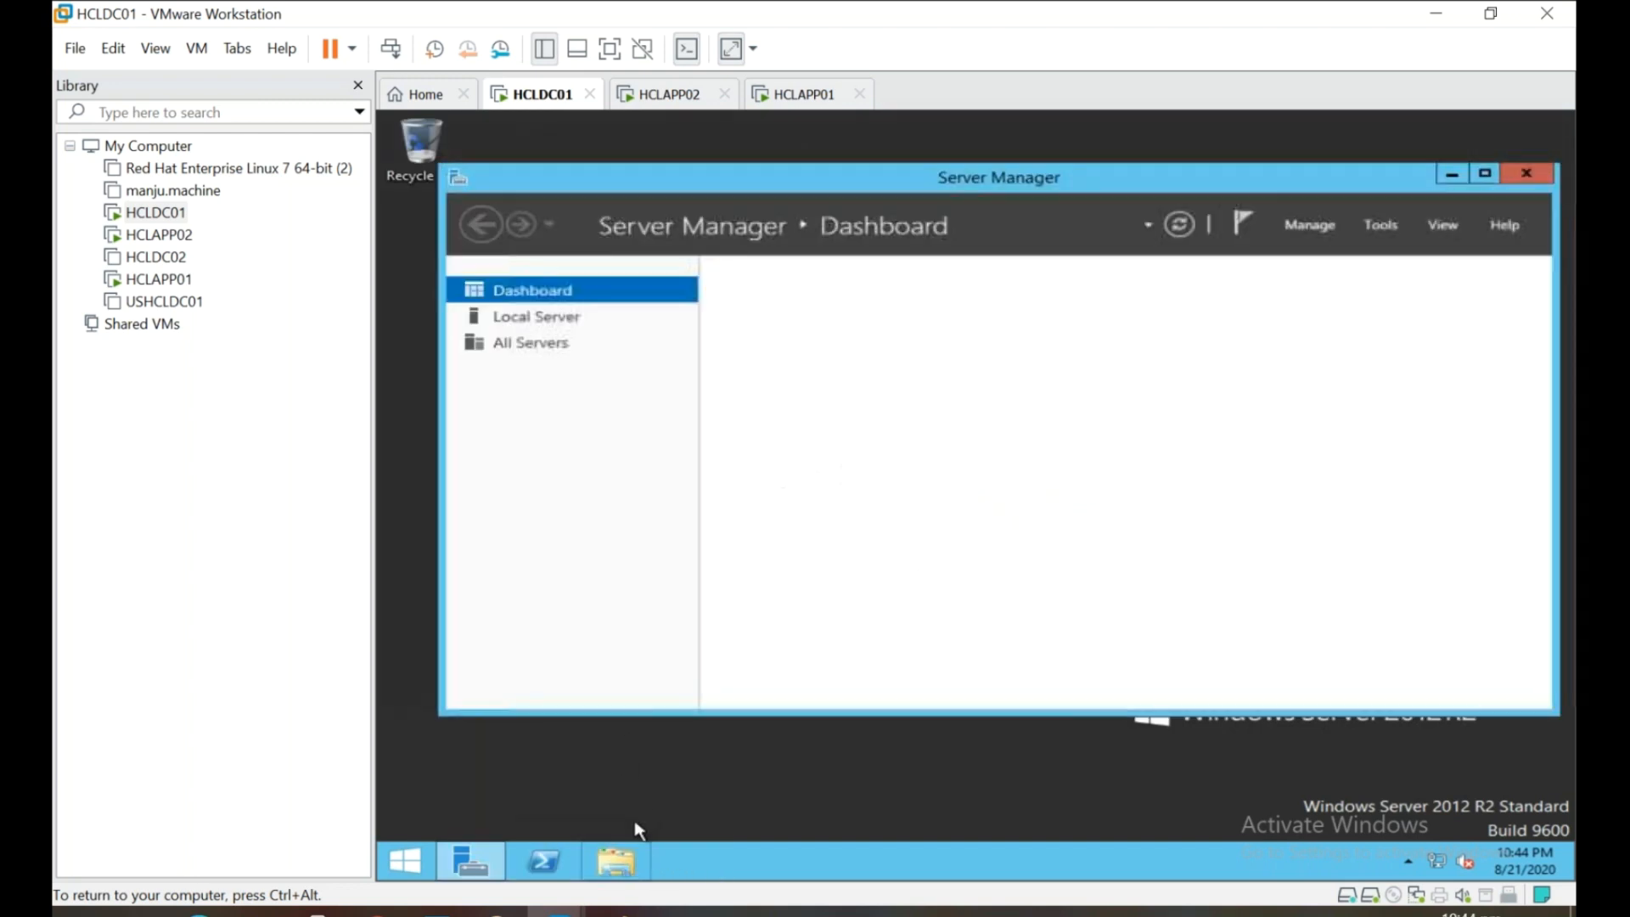
View the properties of the Operating System Disk (C:) in File Explorer and show the virtual machine in full screen.
left_click(617, 860)
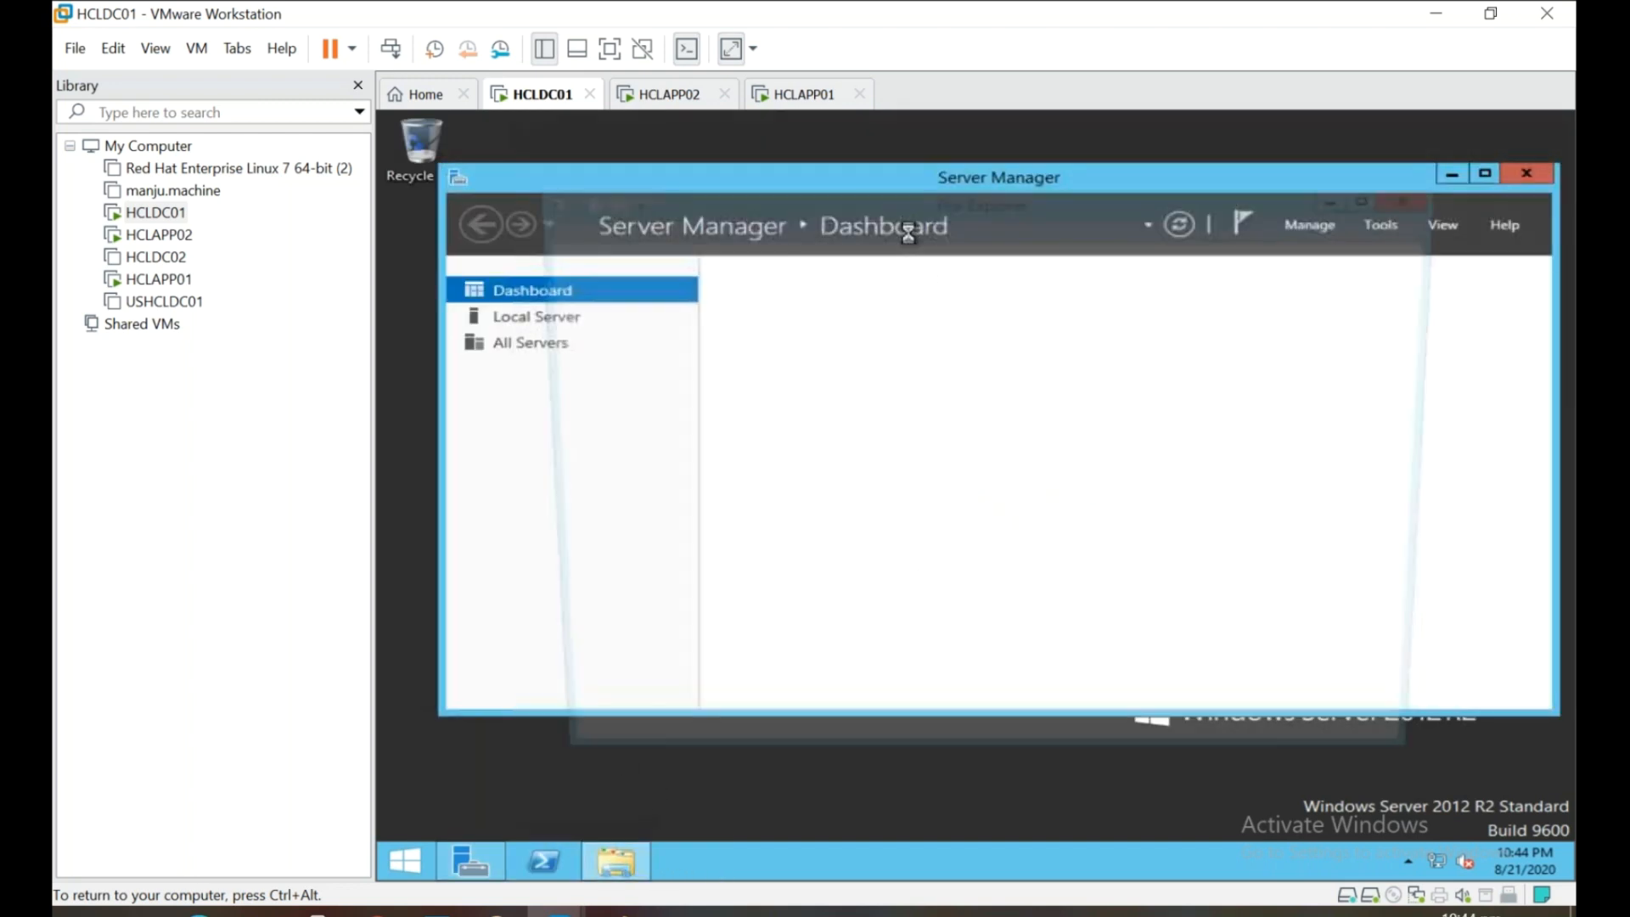
double_click(965, 204)
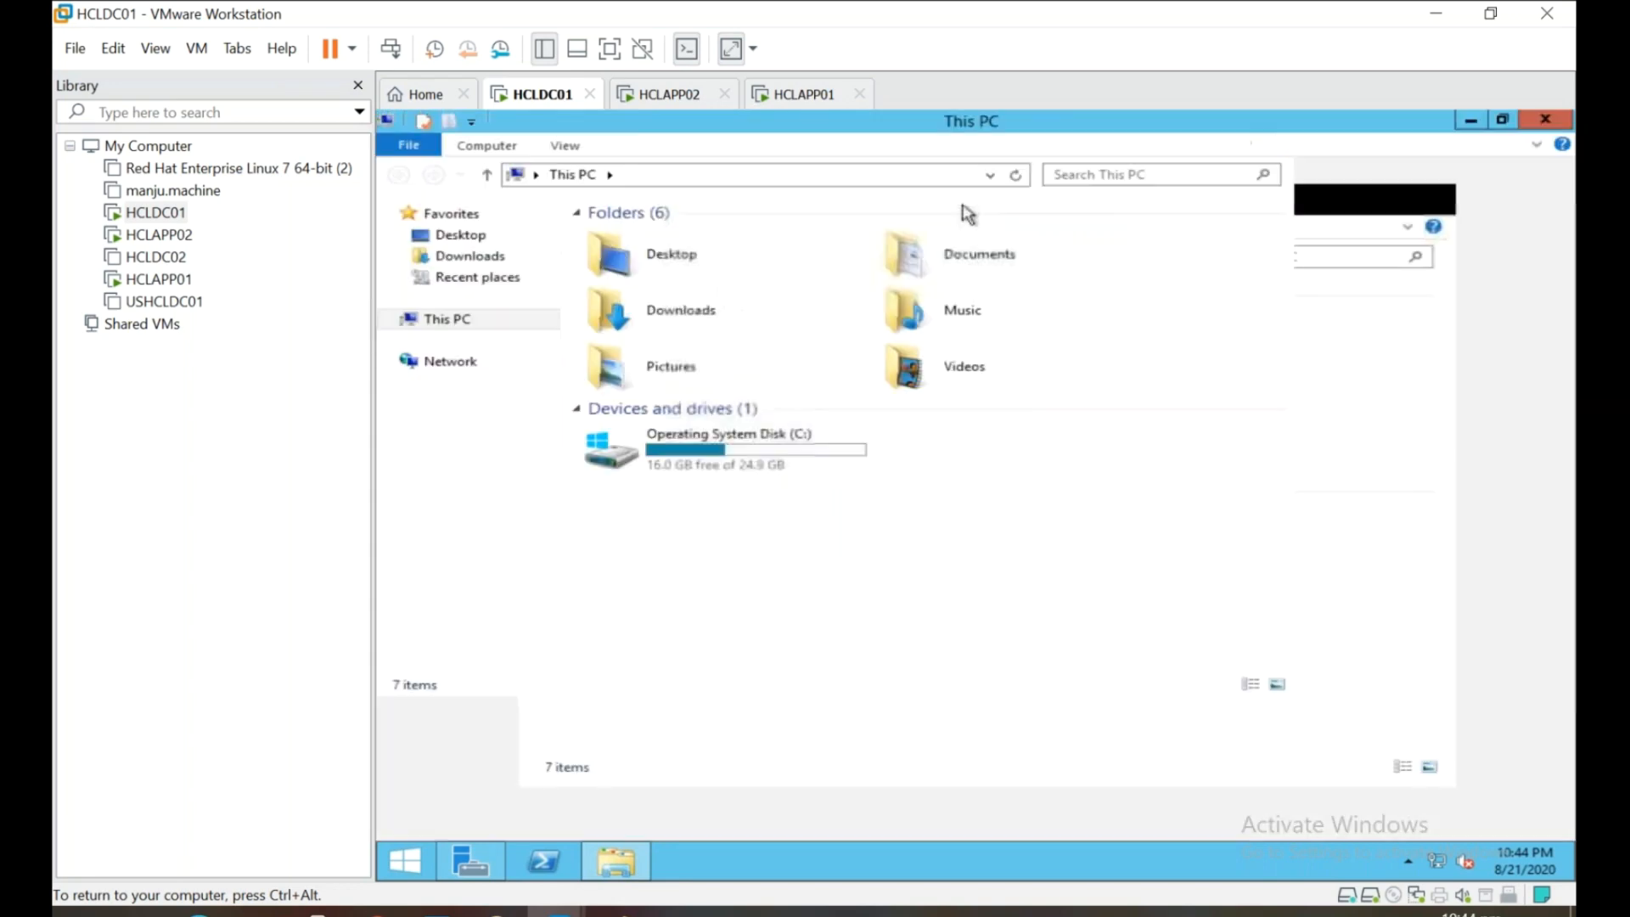
right_click(661, 414)
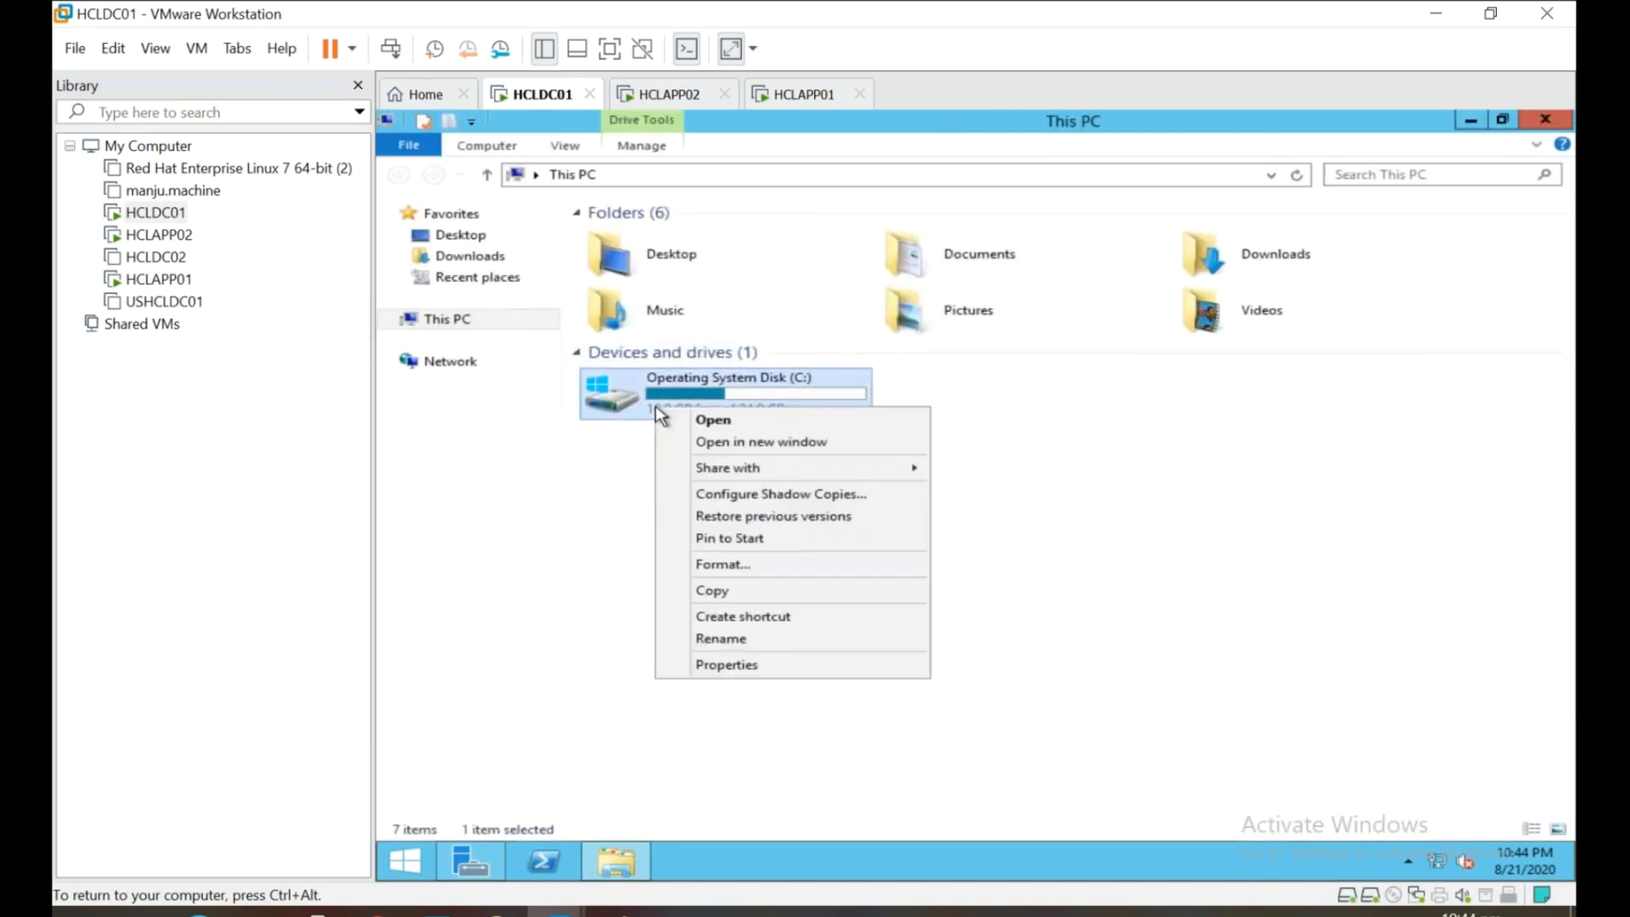
left_click(738, 669)
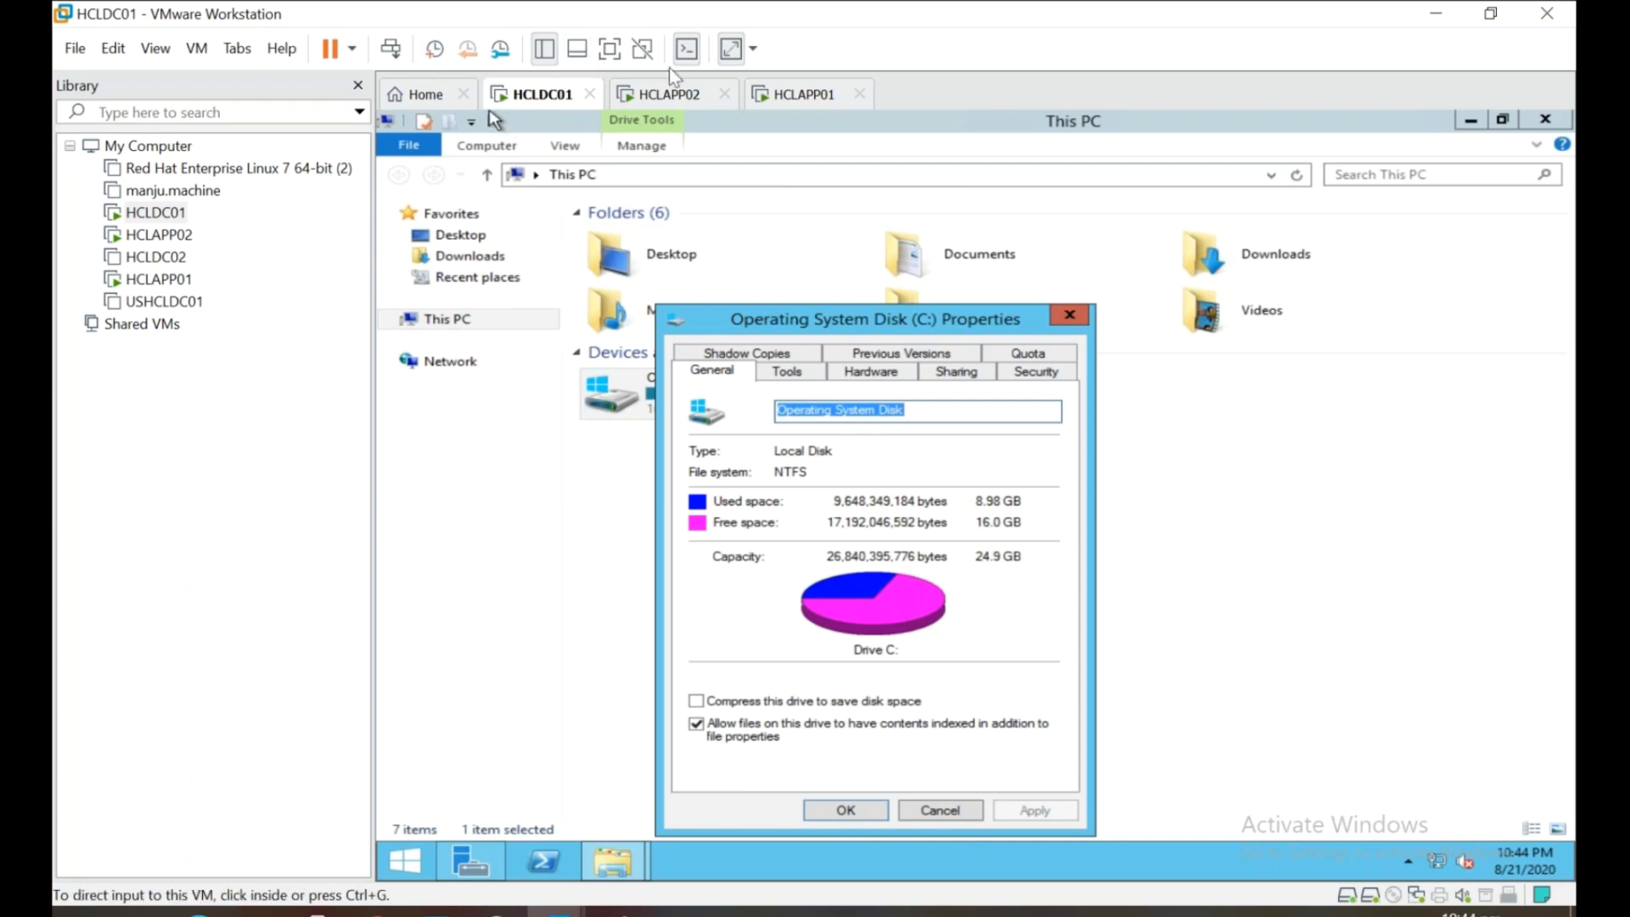
left_click(609, 49)
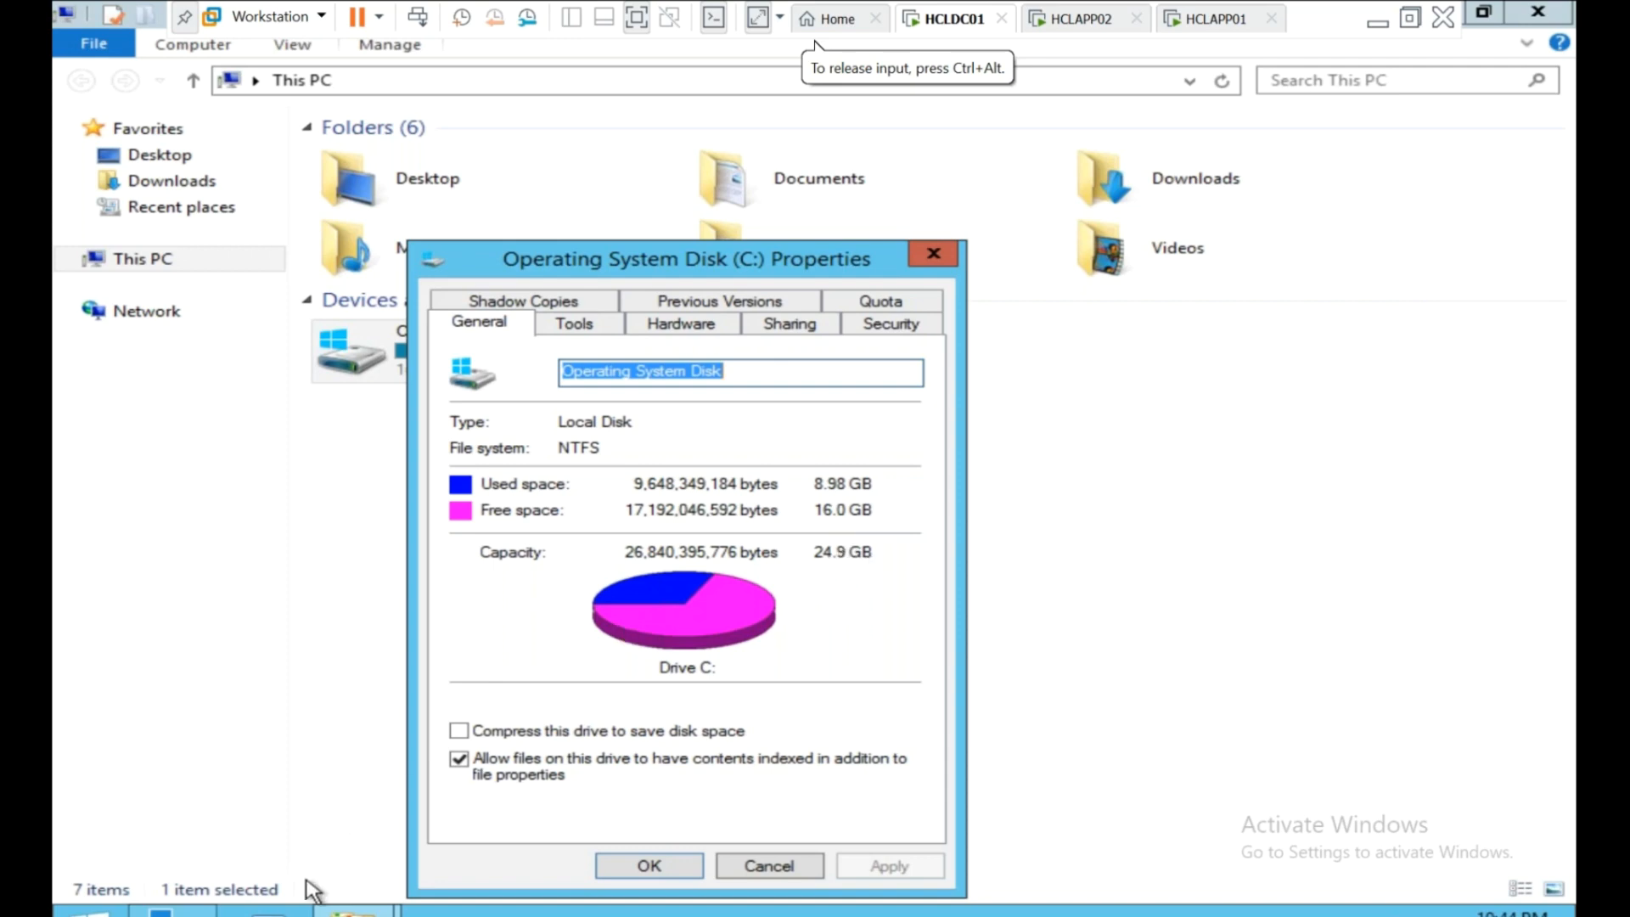
Open a Command Prompt on HCLDC01 by running cmd.
right_click(85, 910)
left_click(323, 839)
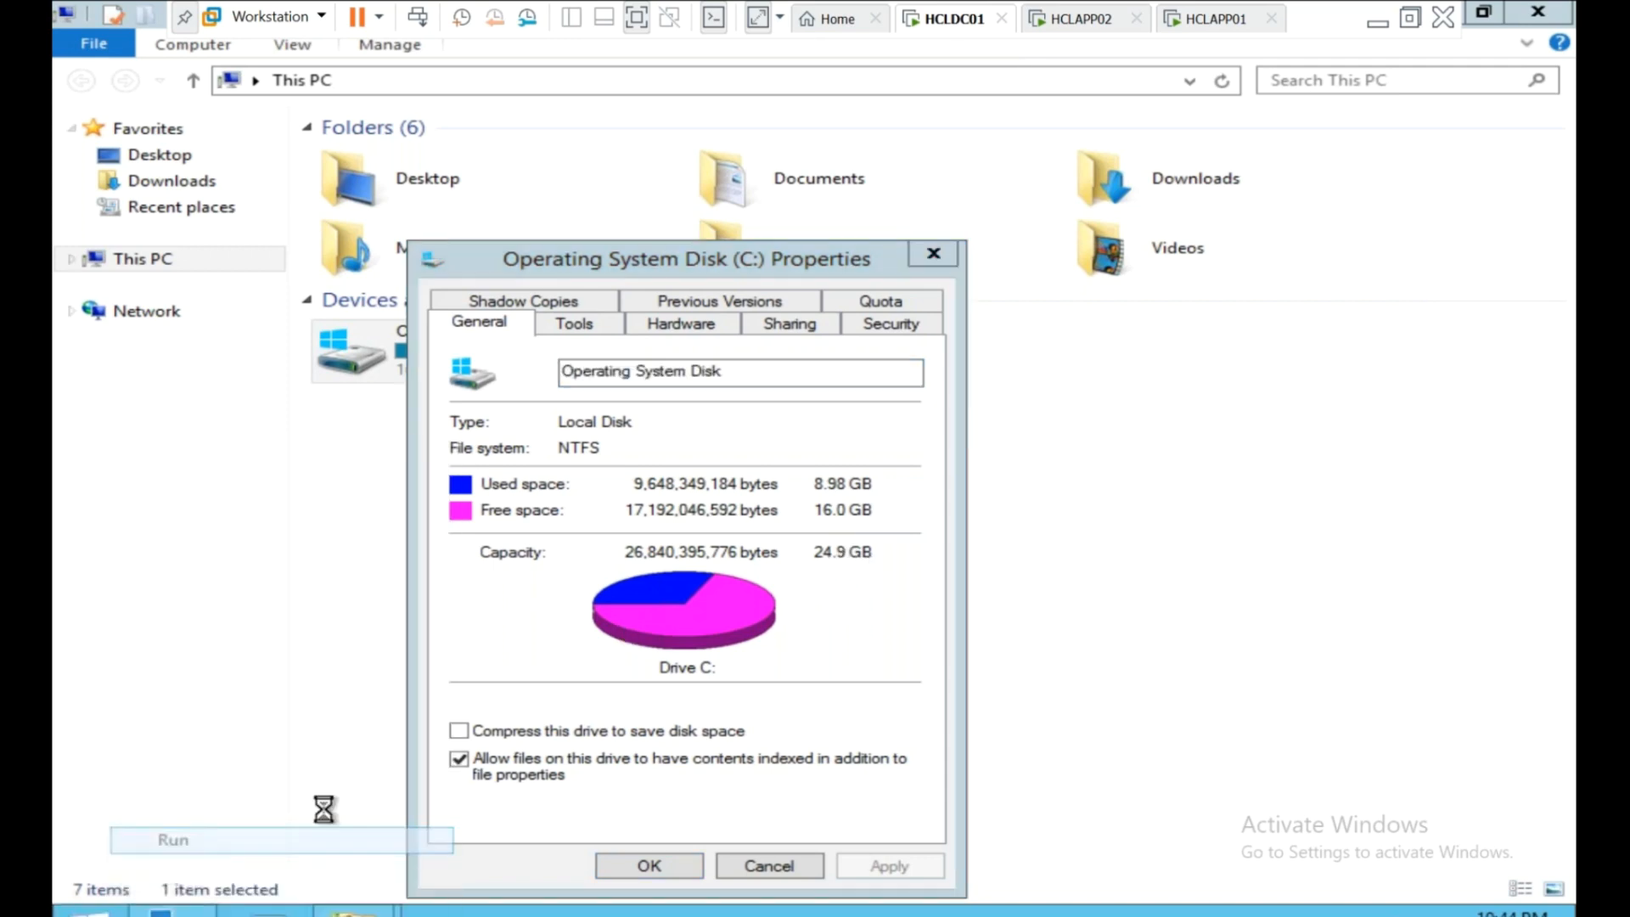
type("cmd")
key("Return")
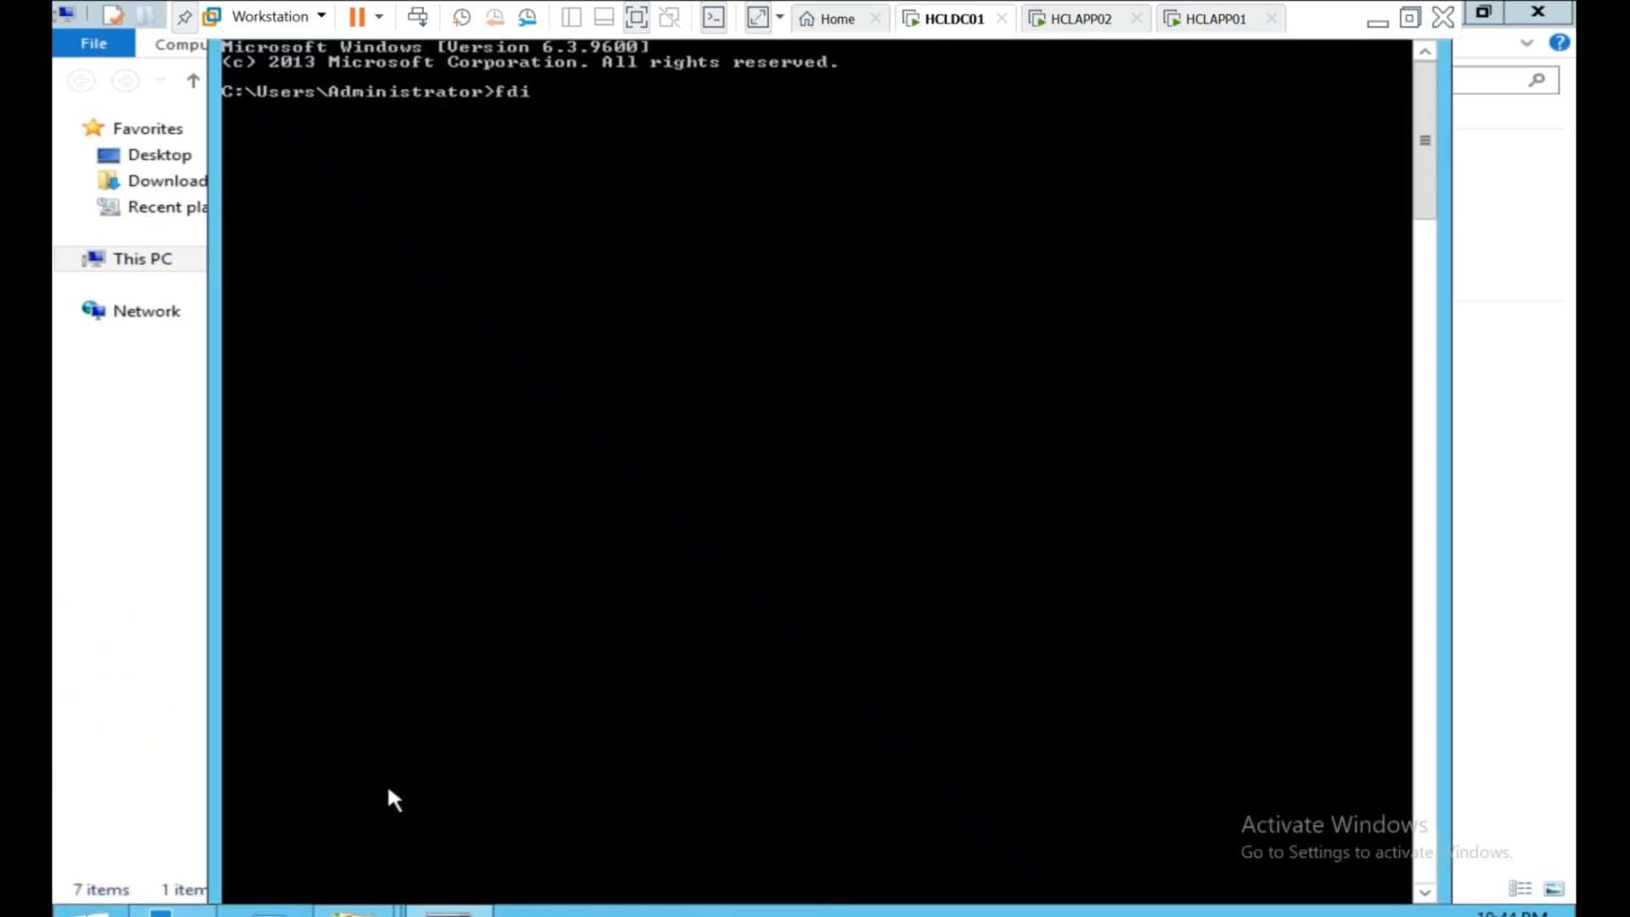
Start diskpart in the Command Prompt and list the server's disks with list disk.
key("BackSpace")
key("BackSpace")
key("BackSpace")
type("diskpart")
key("Return")
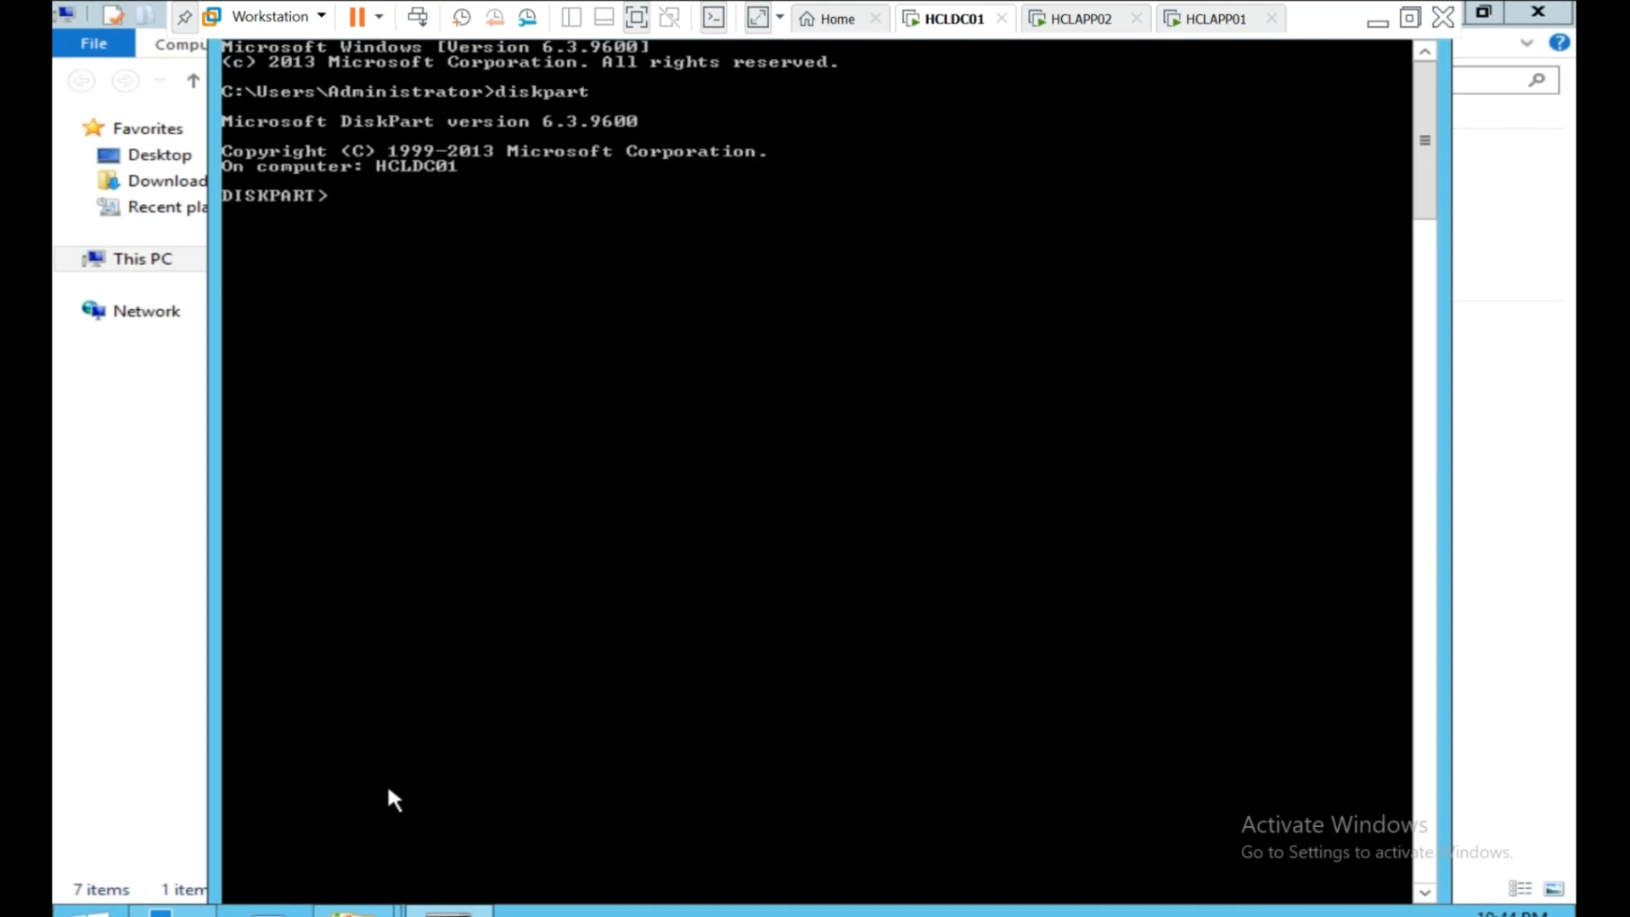
type("list disk")
key("Return")
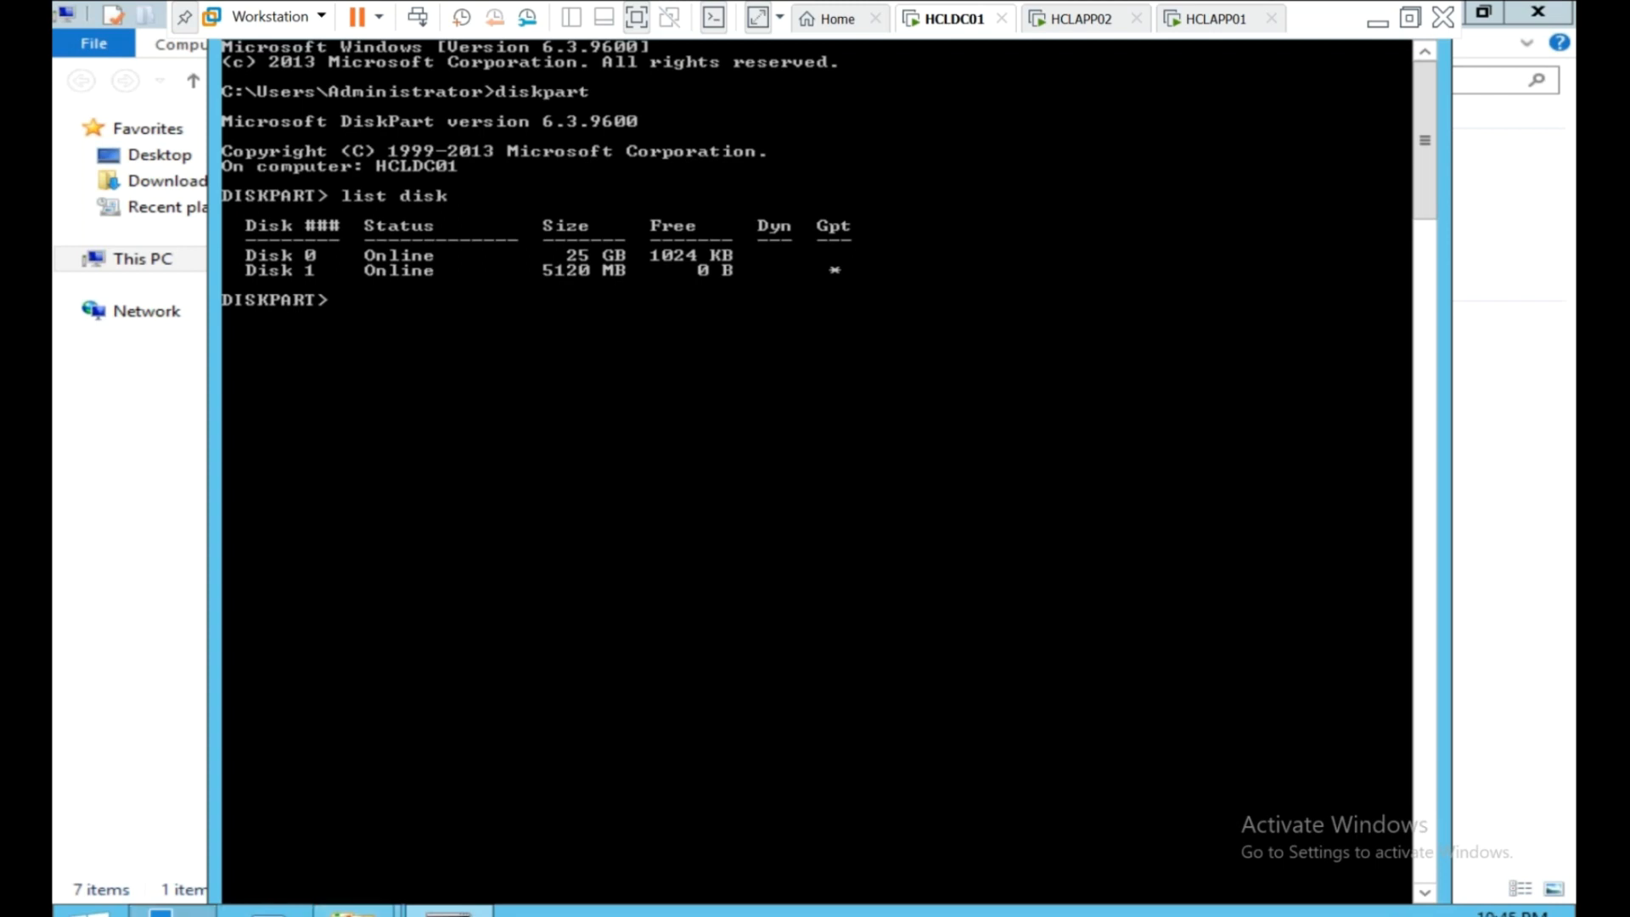
Open Disk Management on HCLDC01 and maximize its window to examine Disk 0 and Disk 1.
key("super+d")
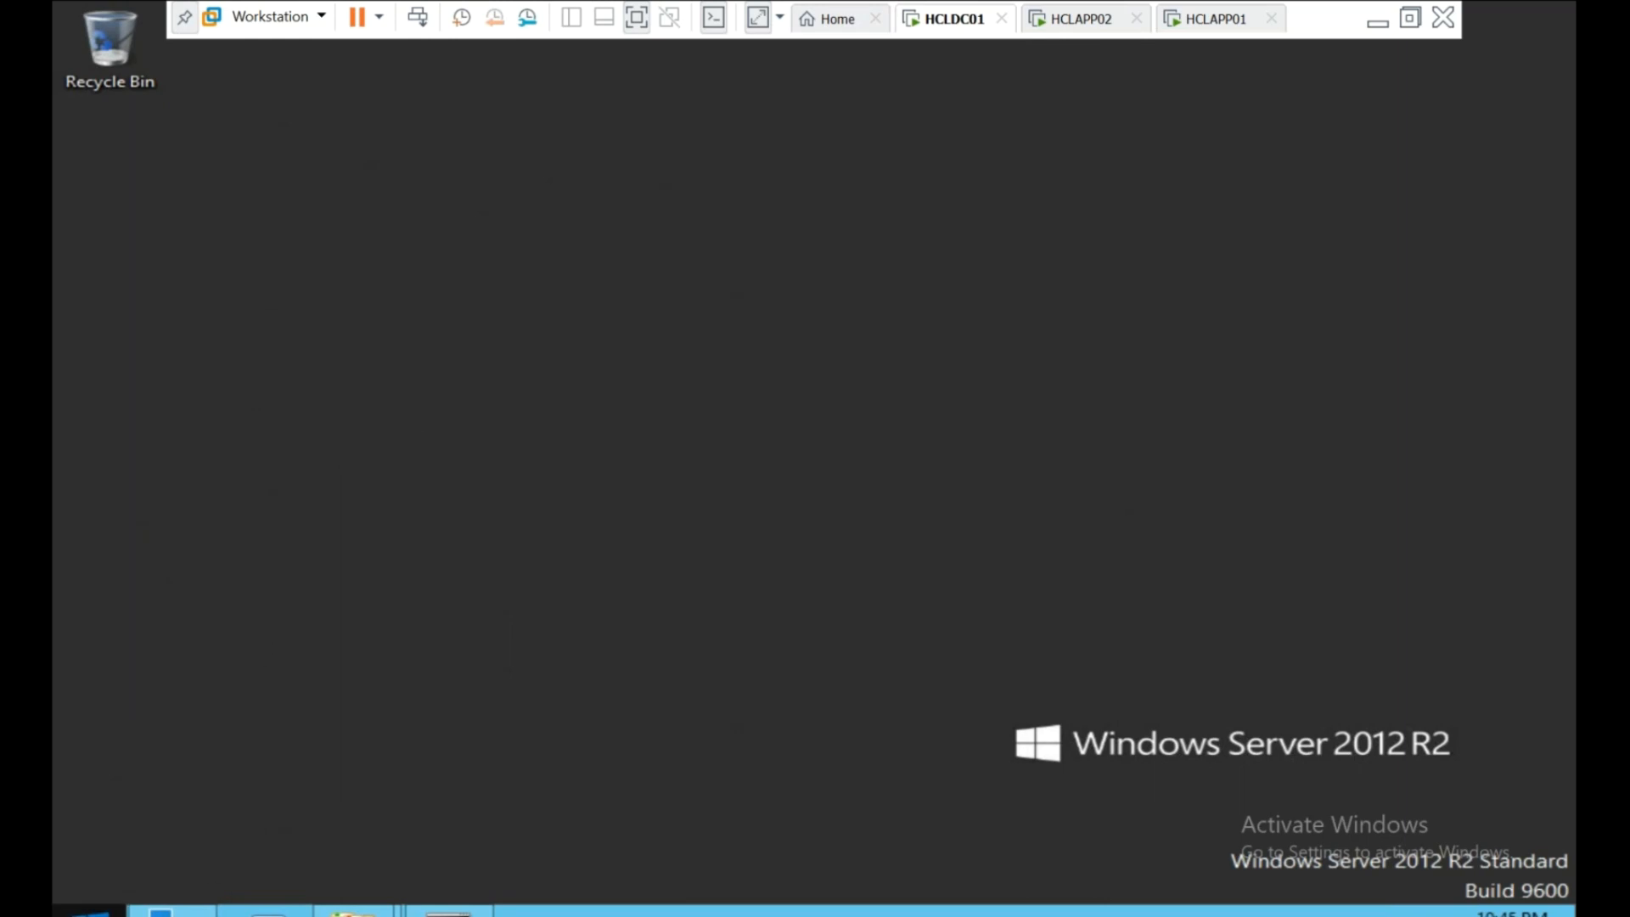
left_click(87, 912)
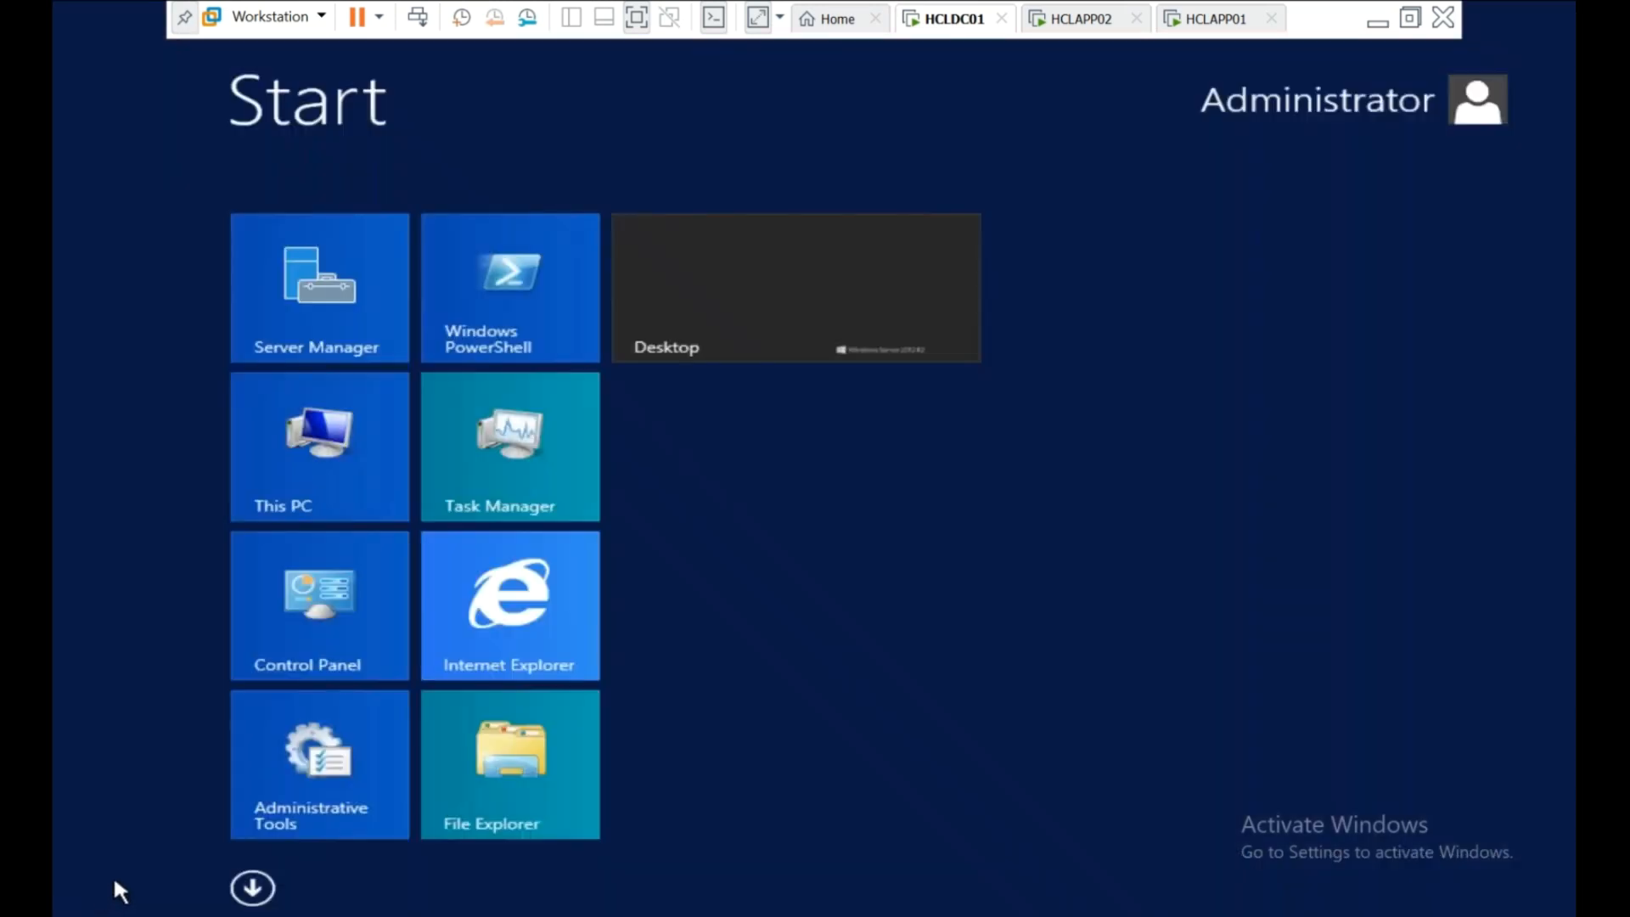
left_click(88, 912)
right_click(90, 913)
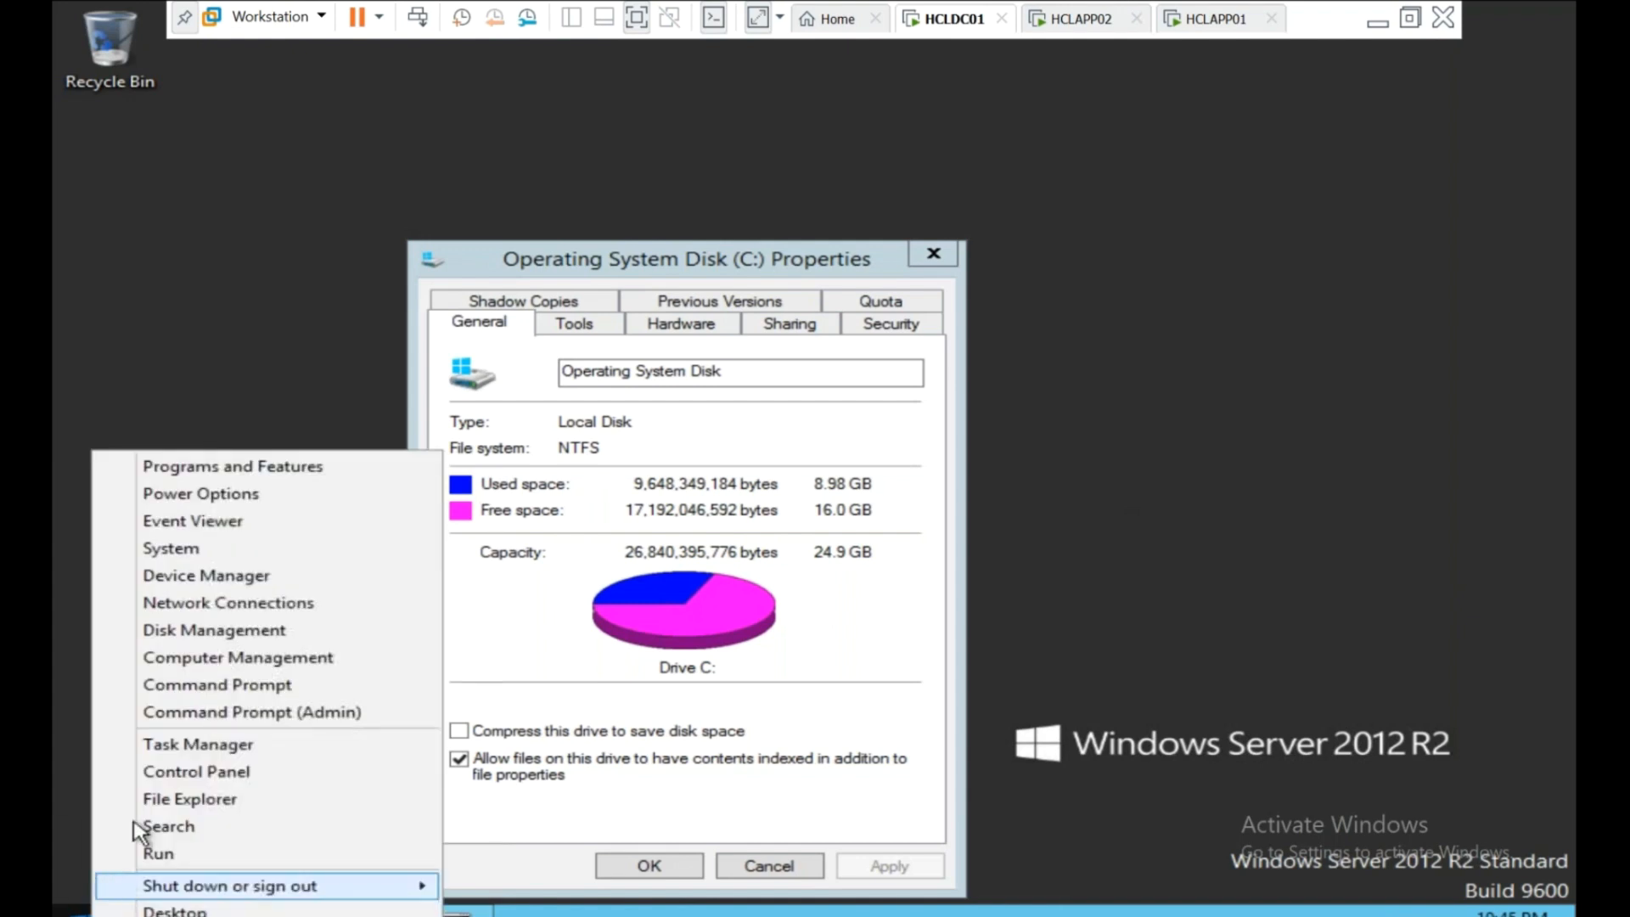
left_click(275, 637)
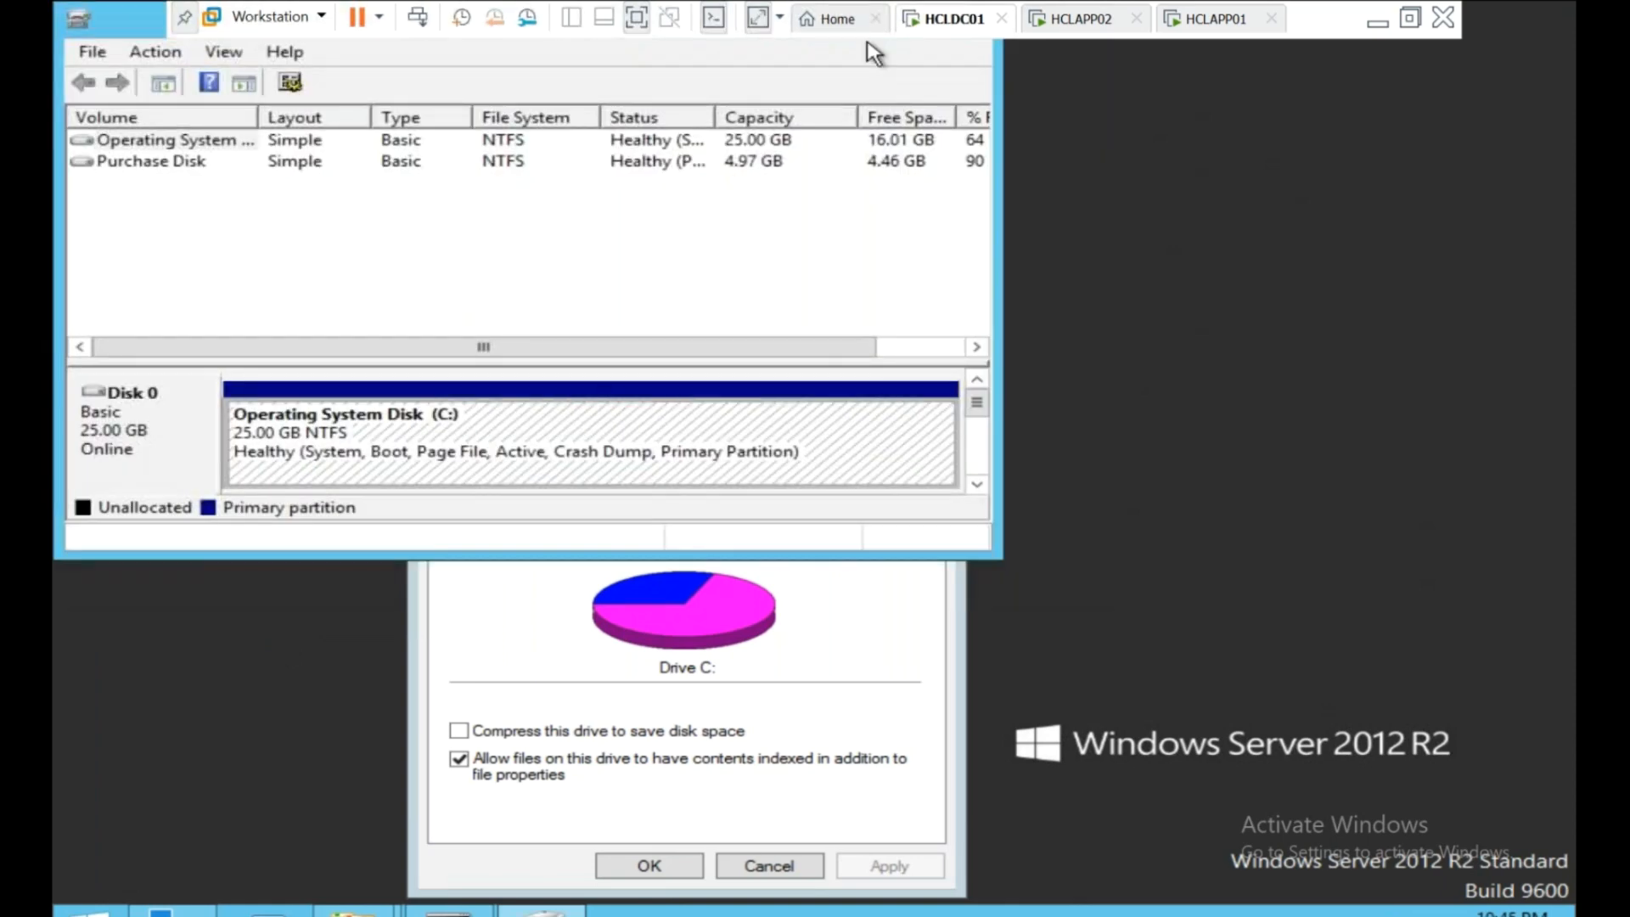
left_click(150, 30)
double_click(149, 29)
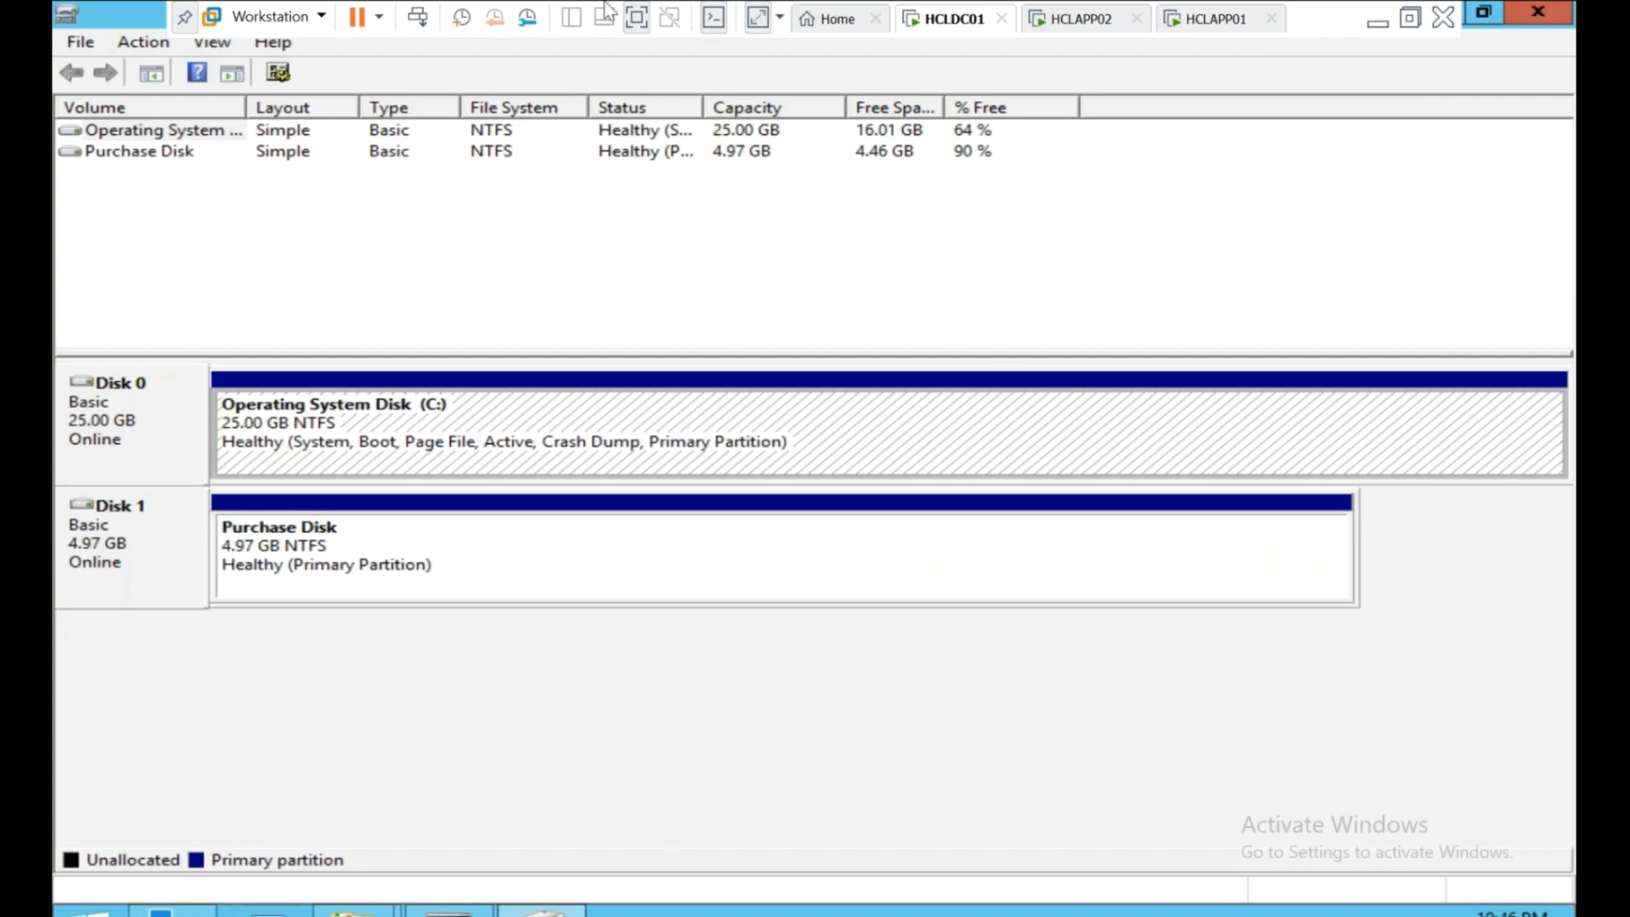
Leave the virtual machine's full screen, switch to Chrome and search Google Images for "storage disk connectivity".
left_click(417, 17)
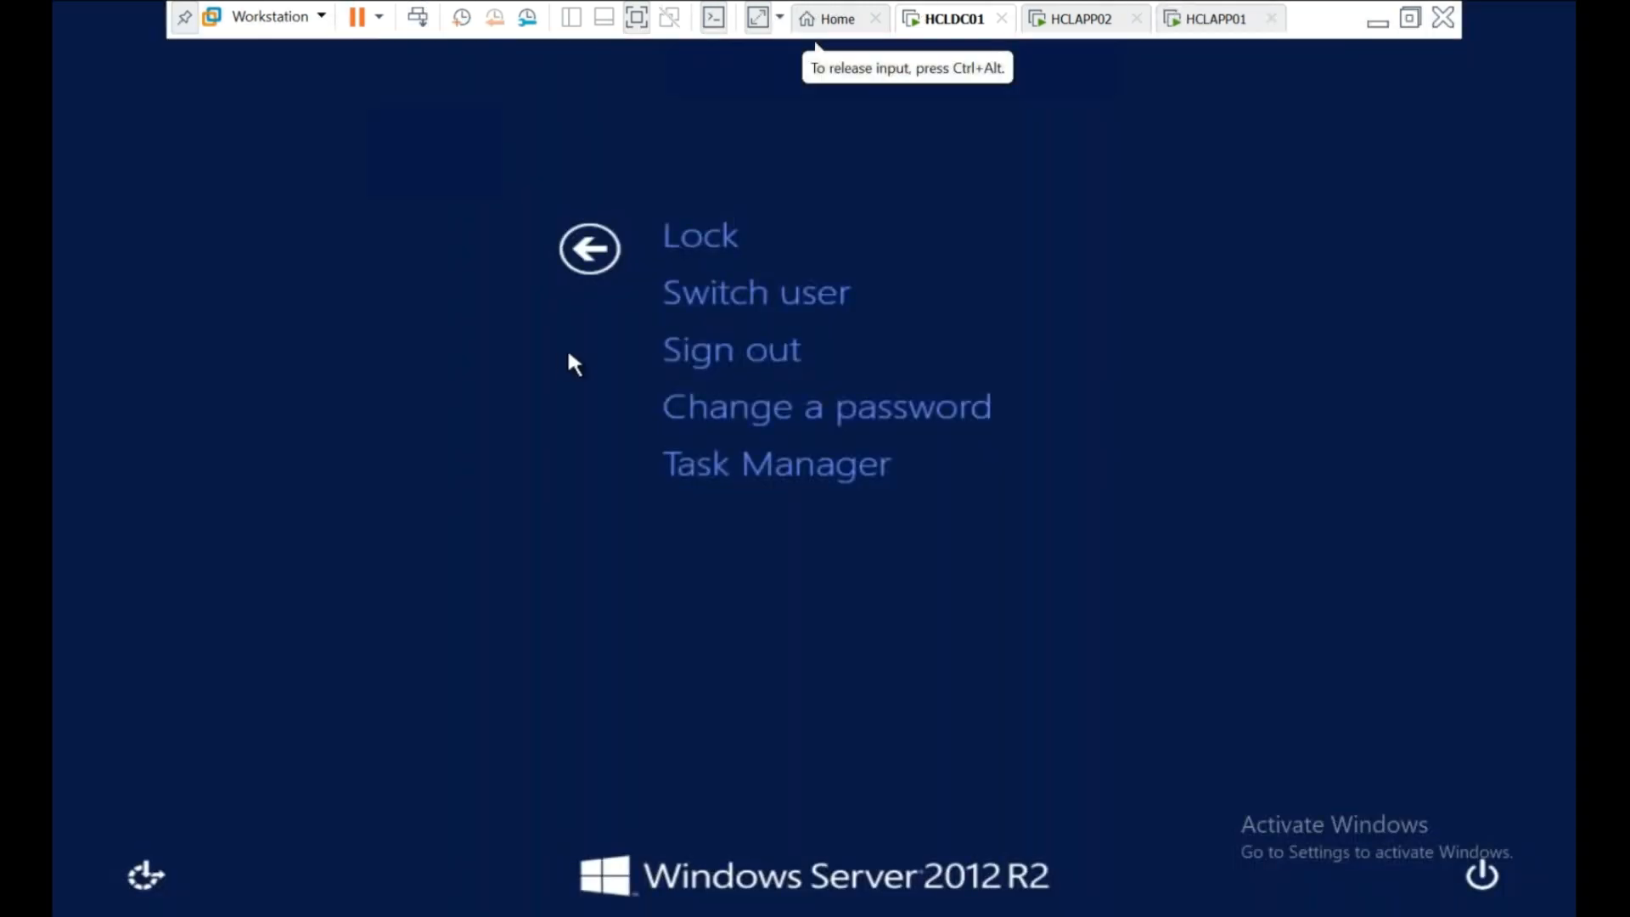
left_click(634, 17)
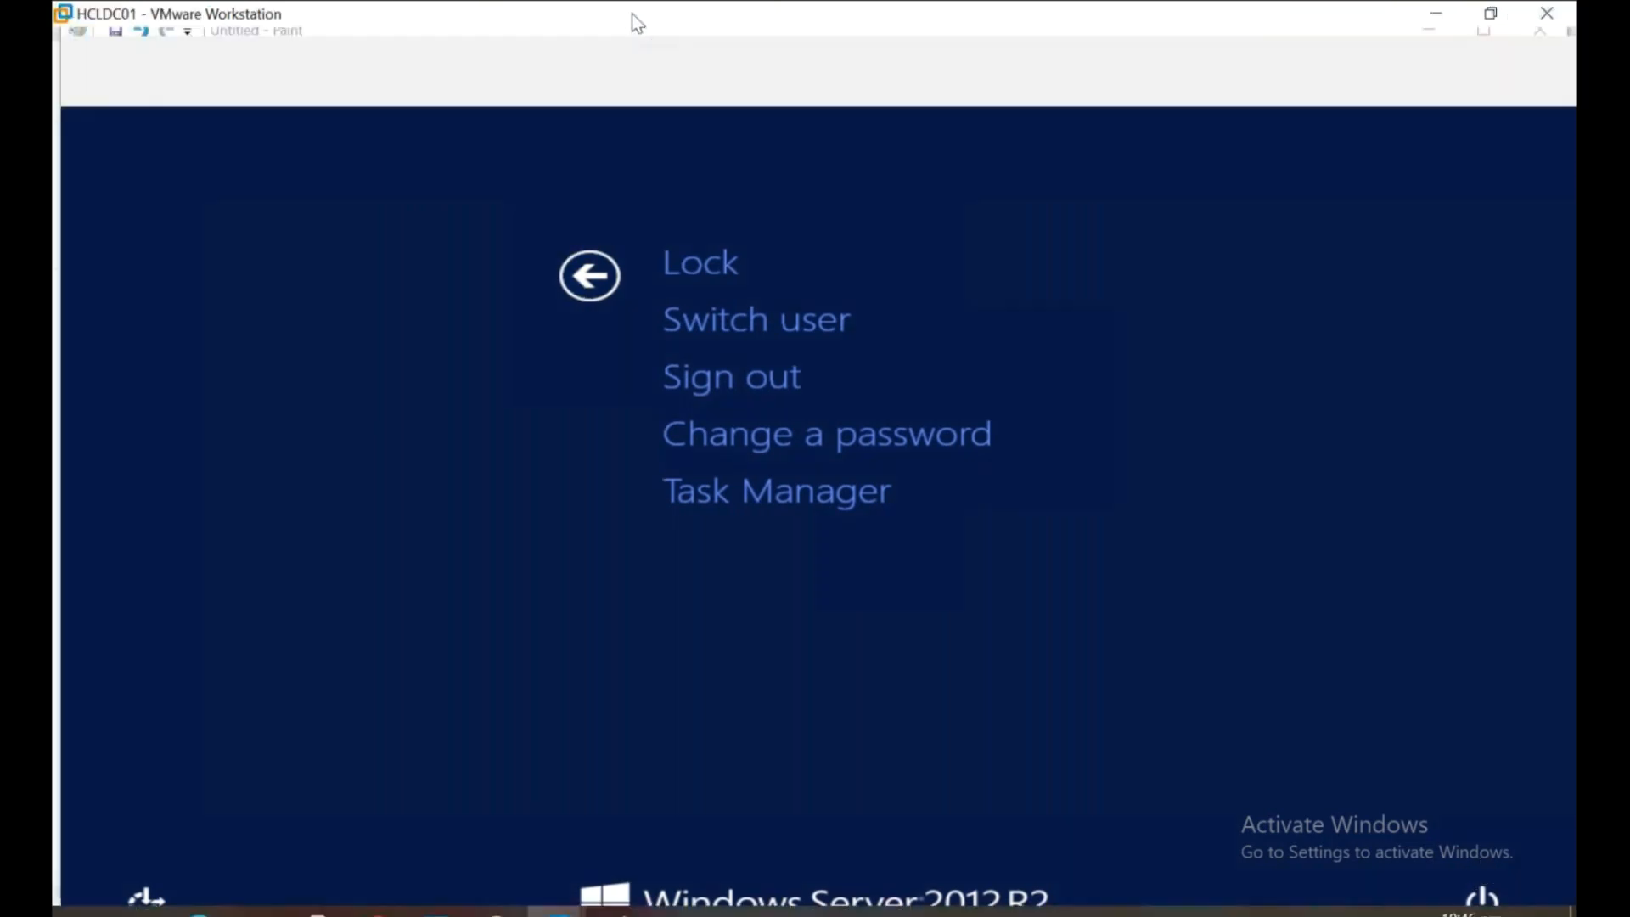
left_click(381, 914)
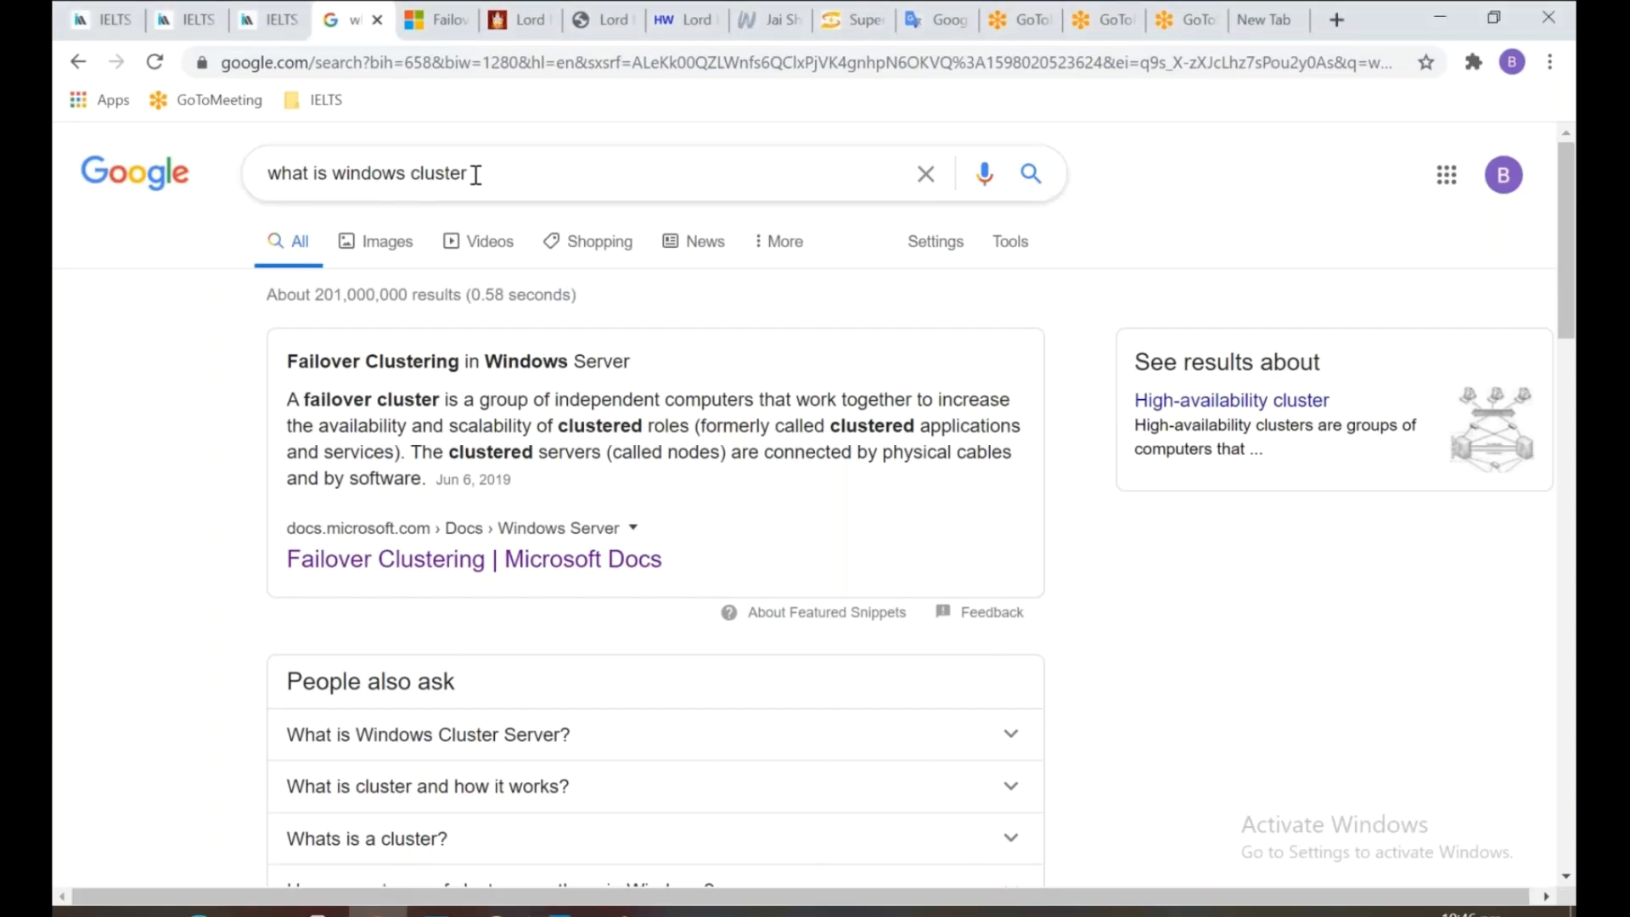
left_click_drag(473, 173, 55, 133)
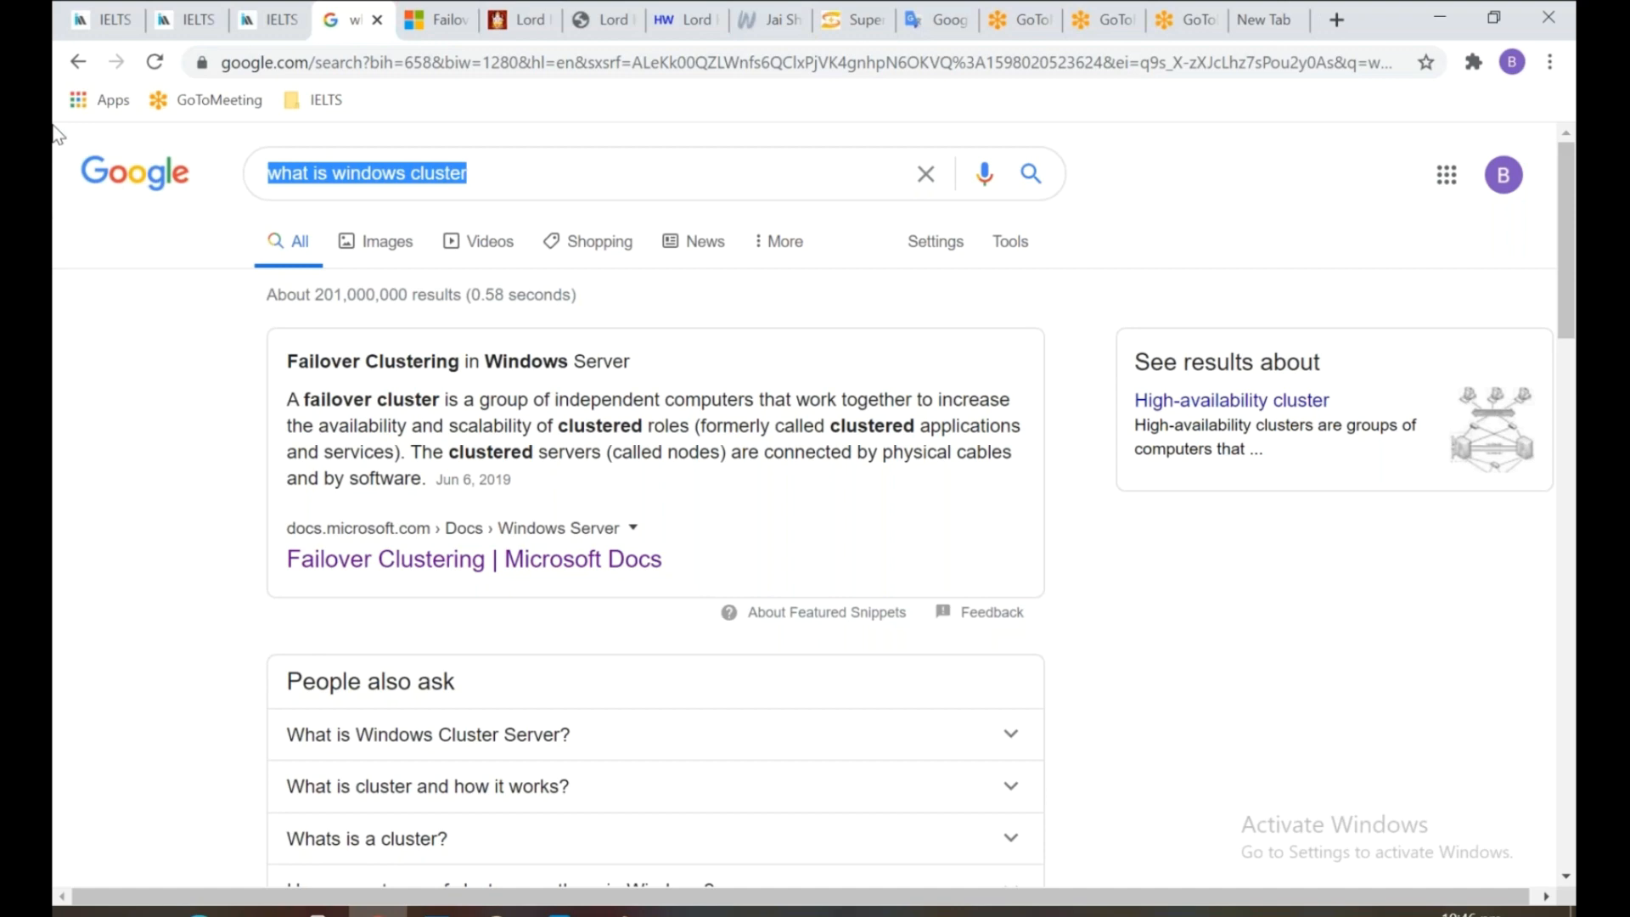
type("storage ")
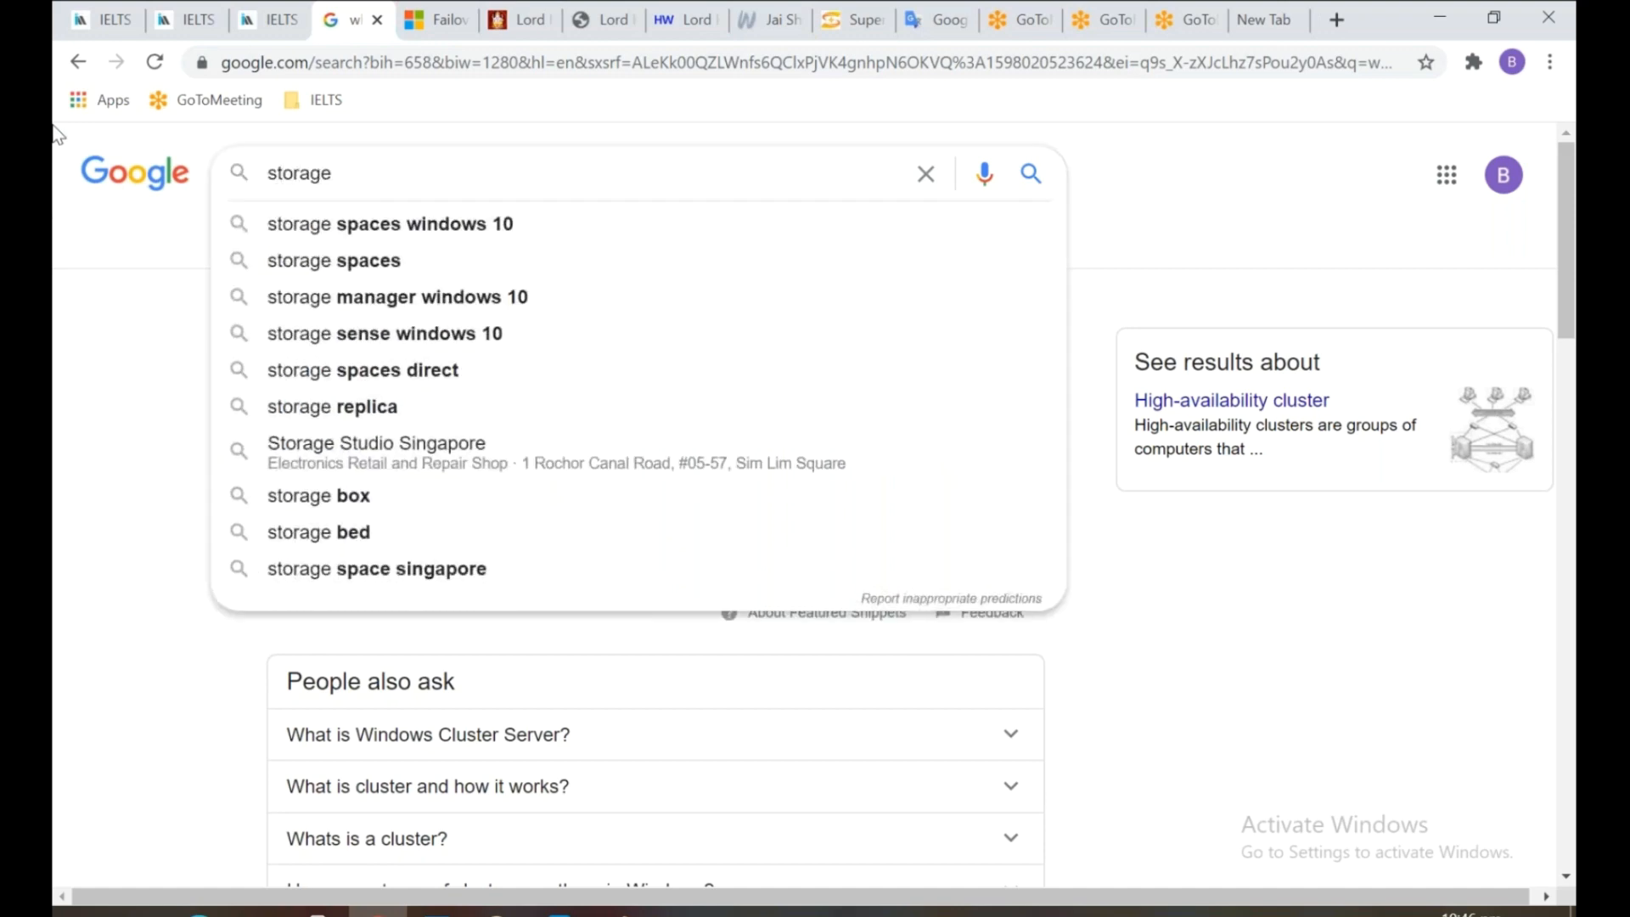
type("disk connectivity")
key("Return")
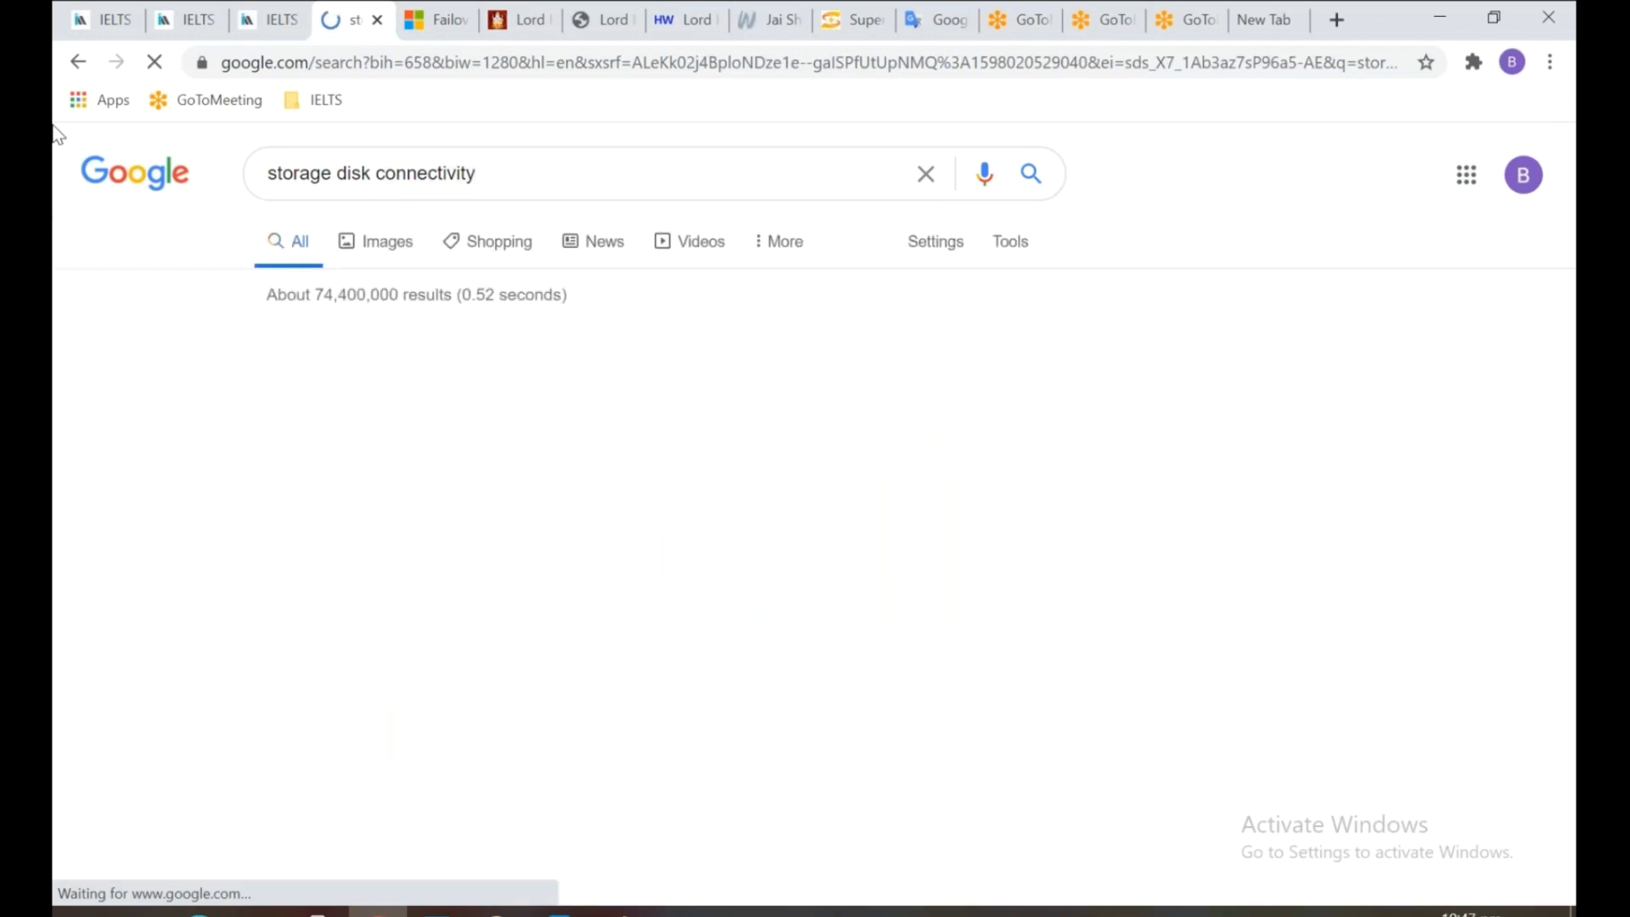
left_click(380, 247)
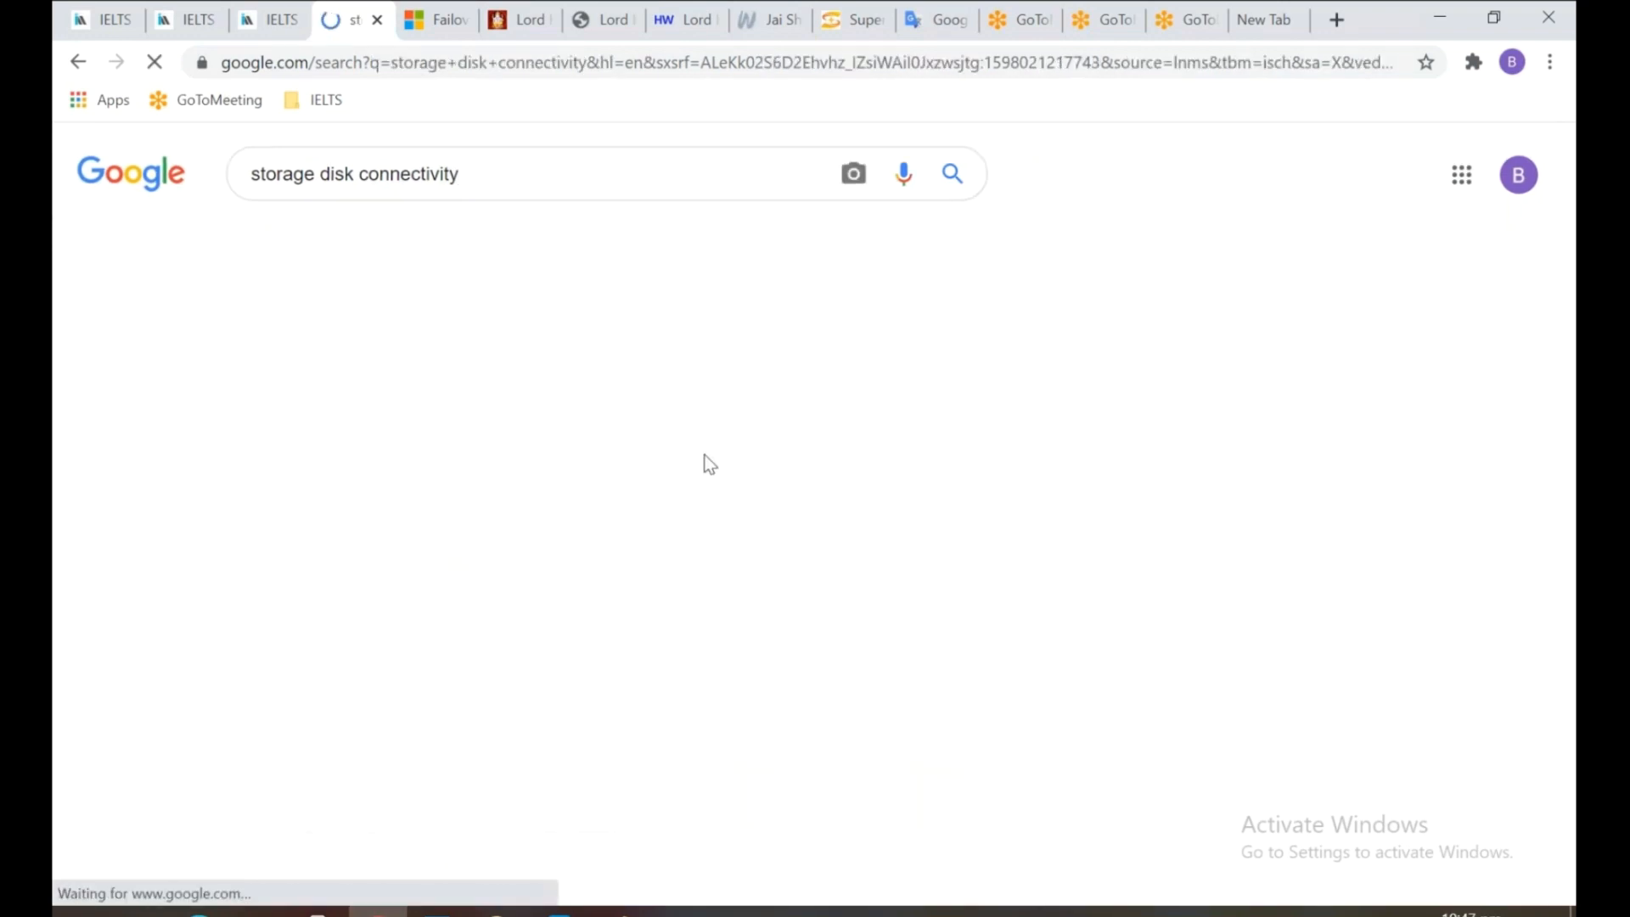
scroll(957, 533, "down", 4)
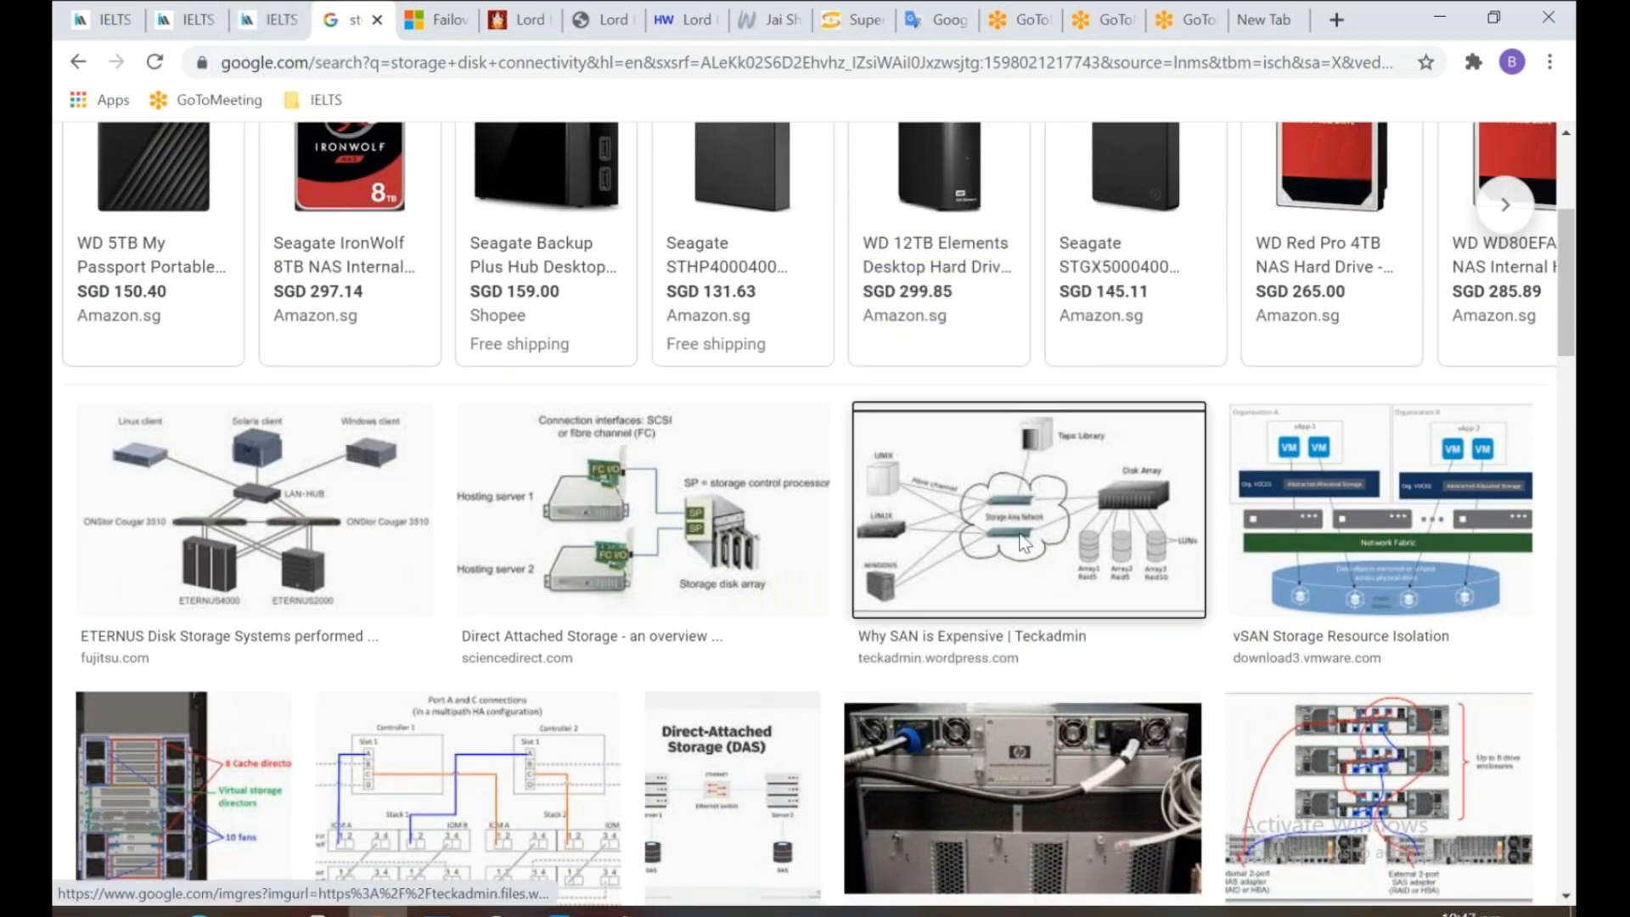
Open the Teckadmin article "Why SAN is Expensive" from the image results and read through its SAN explanation.
left_click(965, 570)
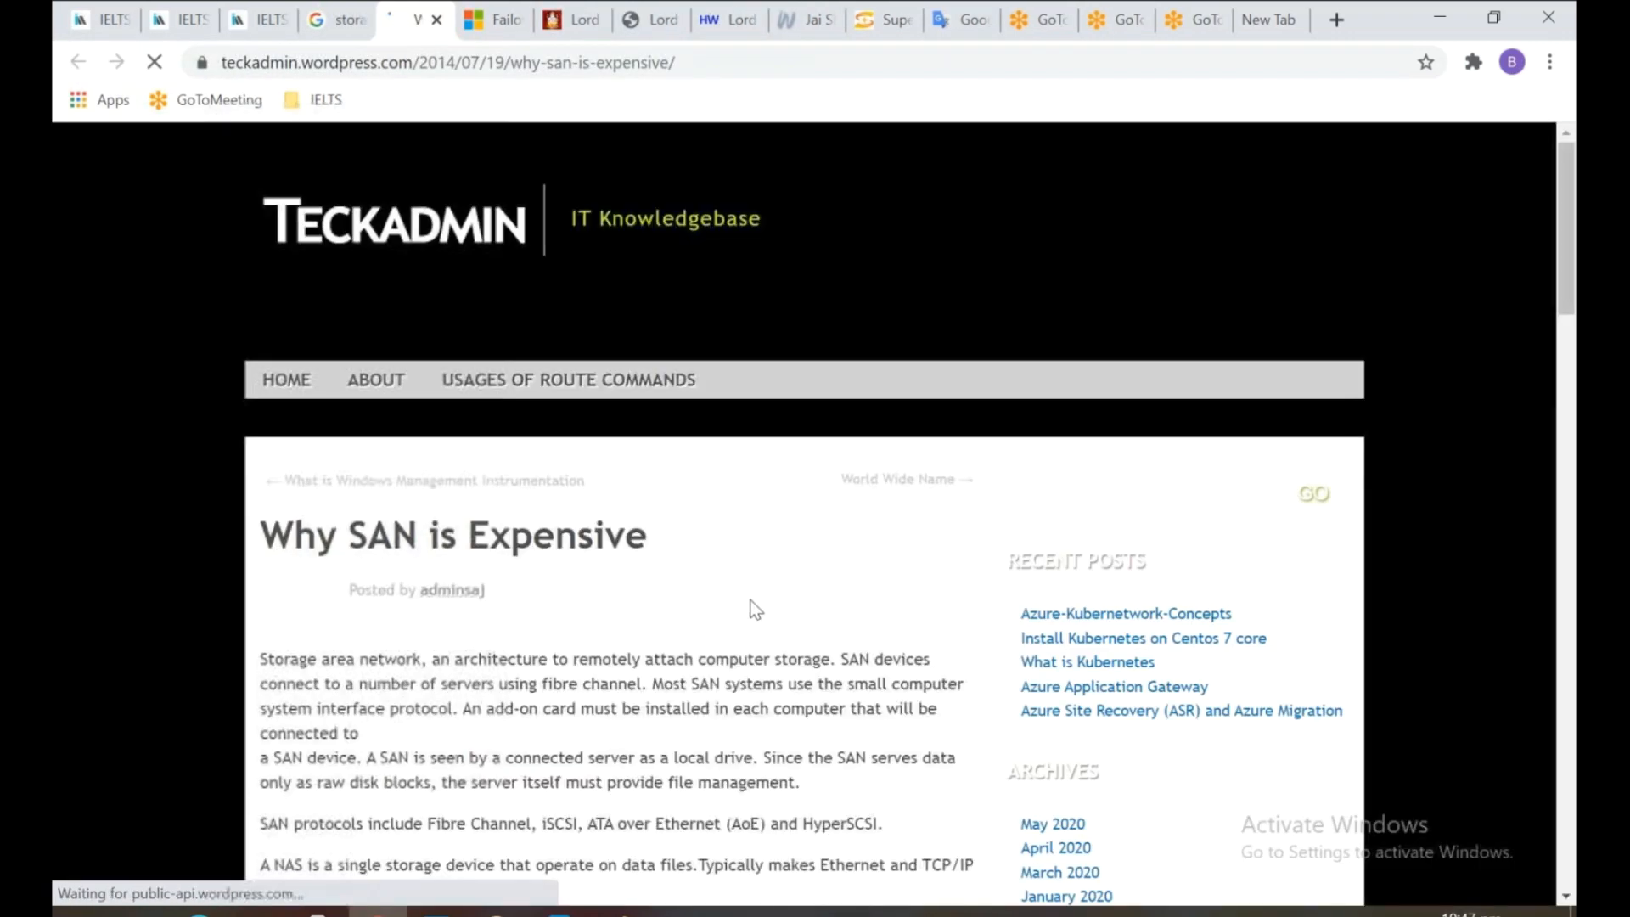
scroll(754, 608, "down", 4)
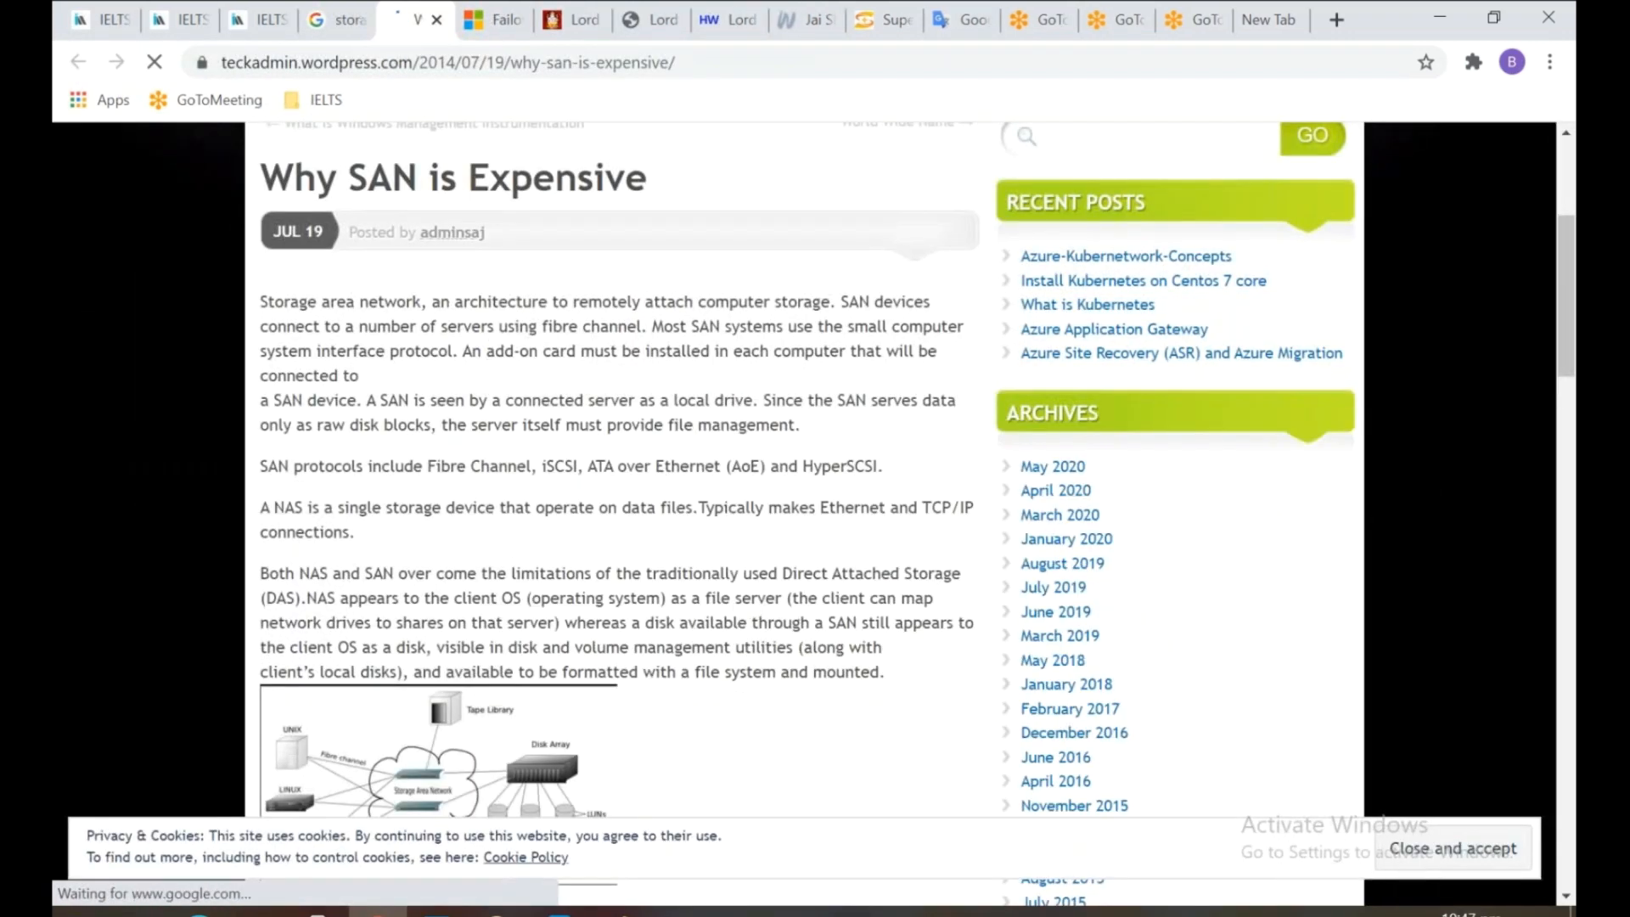
double_click(358, 185)
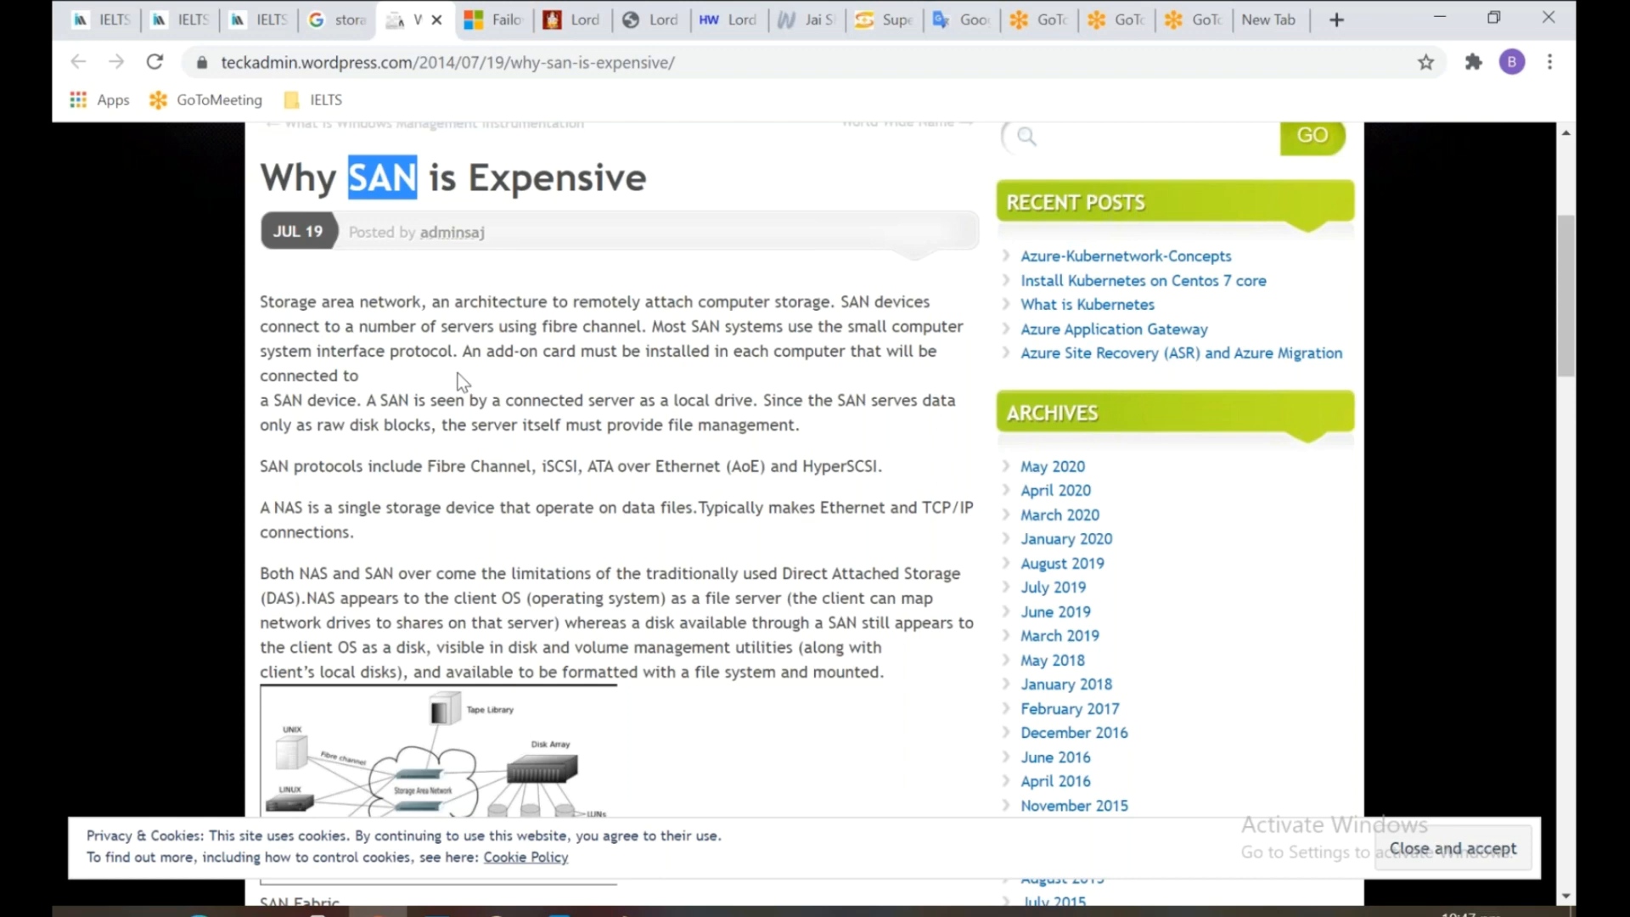
scroll(456, 374, "down", 10)
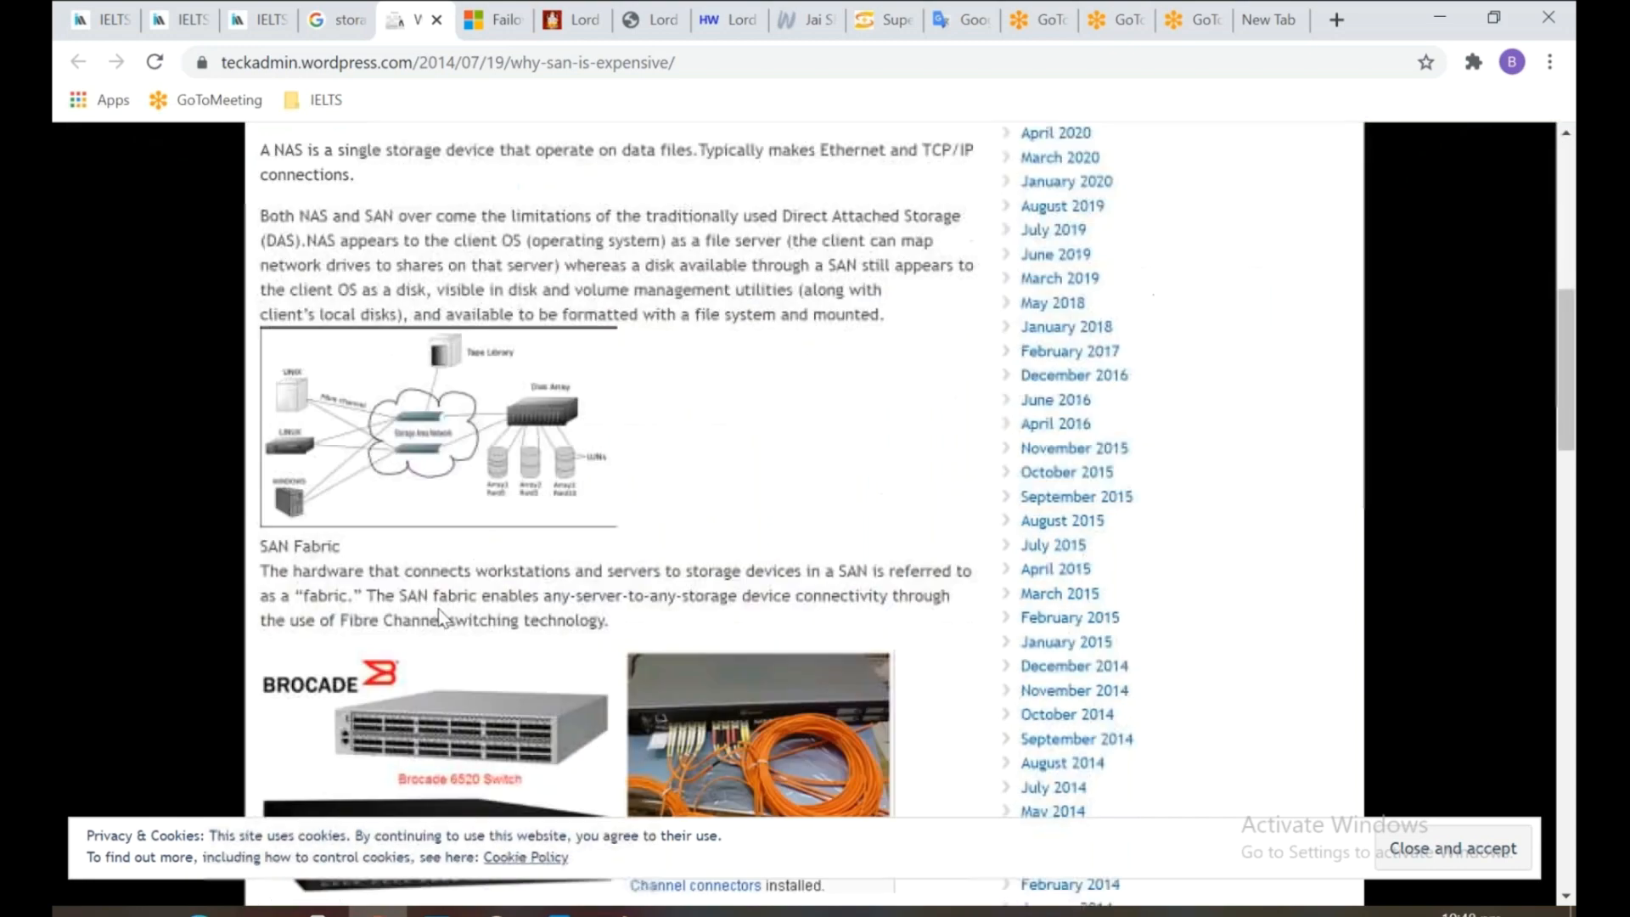
scroll(476, 618, "down", 15)
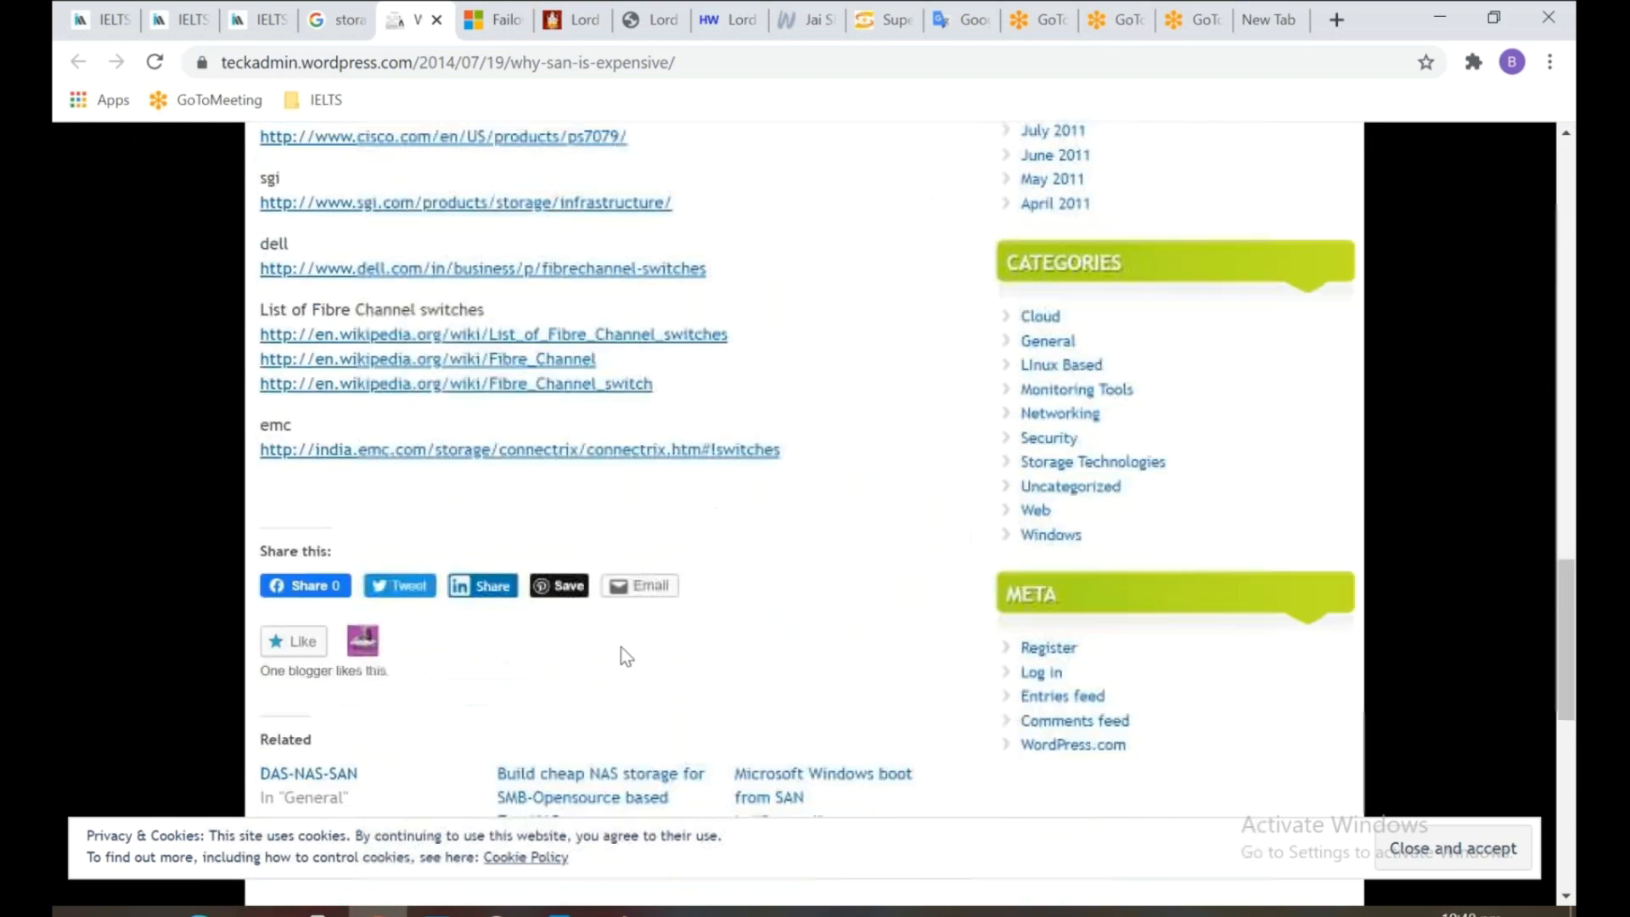
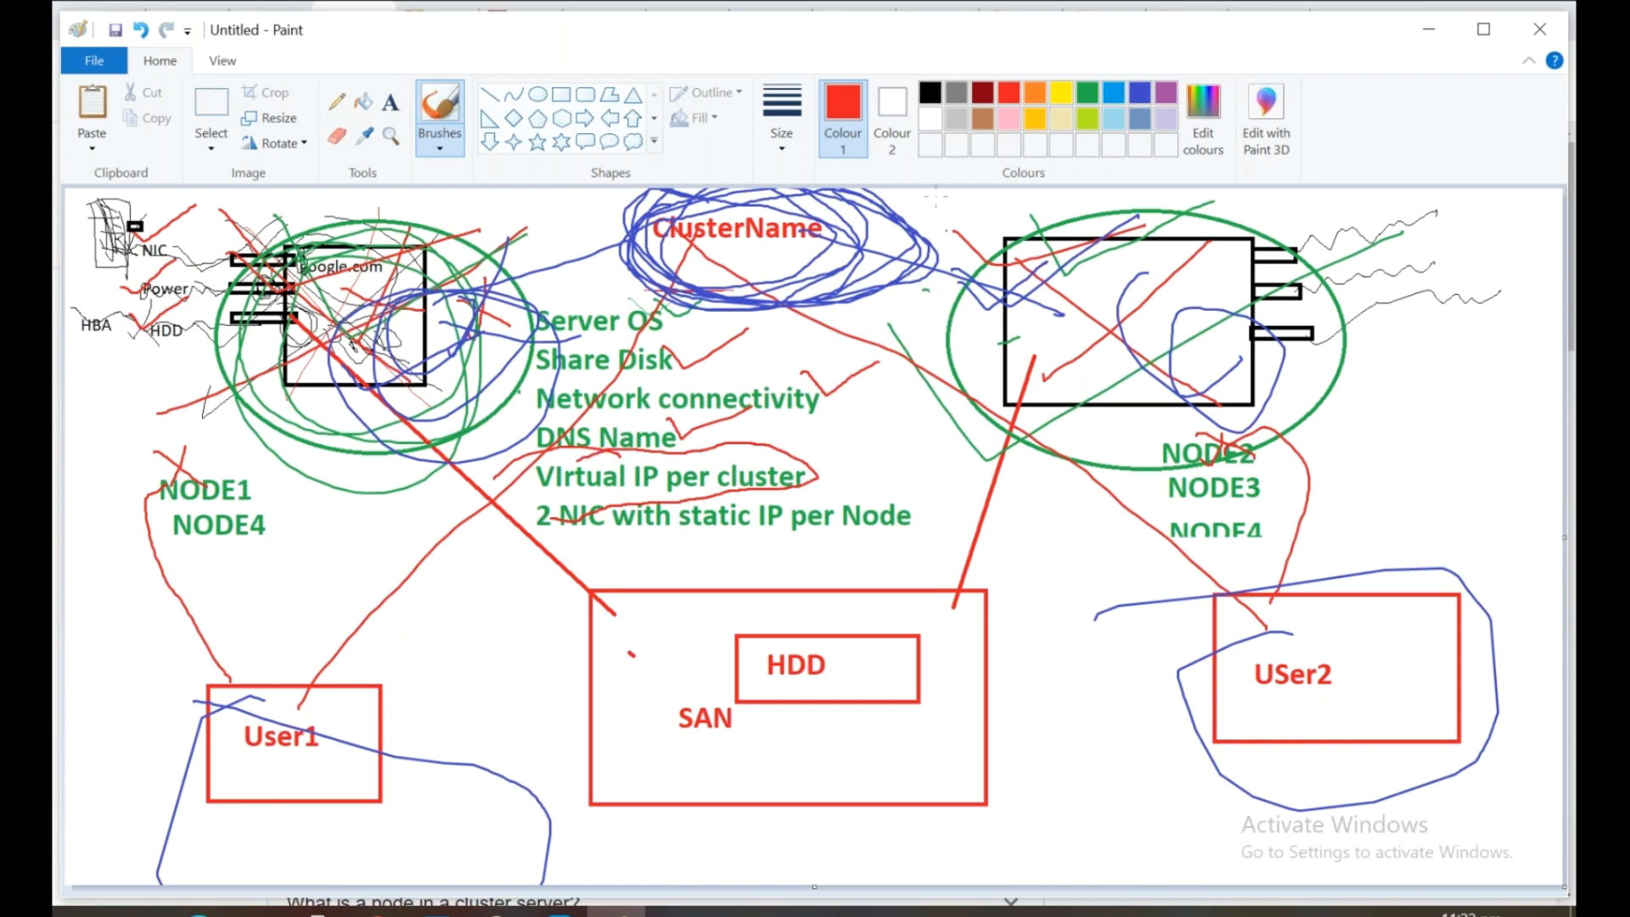
Draw red brush lines linking User1 to the NODE1 server, USer2 to the NODE2 server, and User1 to ClusterName in Paint.
left_click_drag(945, 223, 1015, 229)
left_click_drag(253, 709, 298, 293)
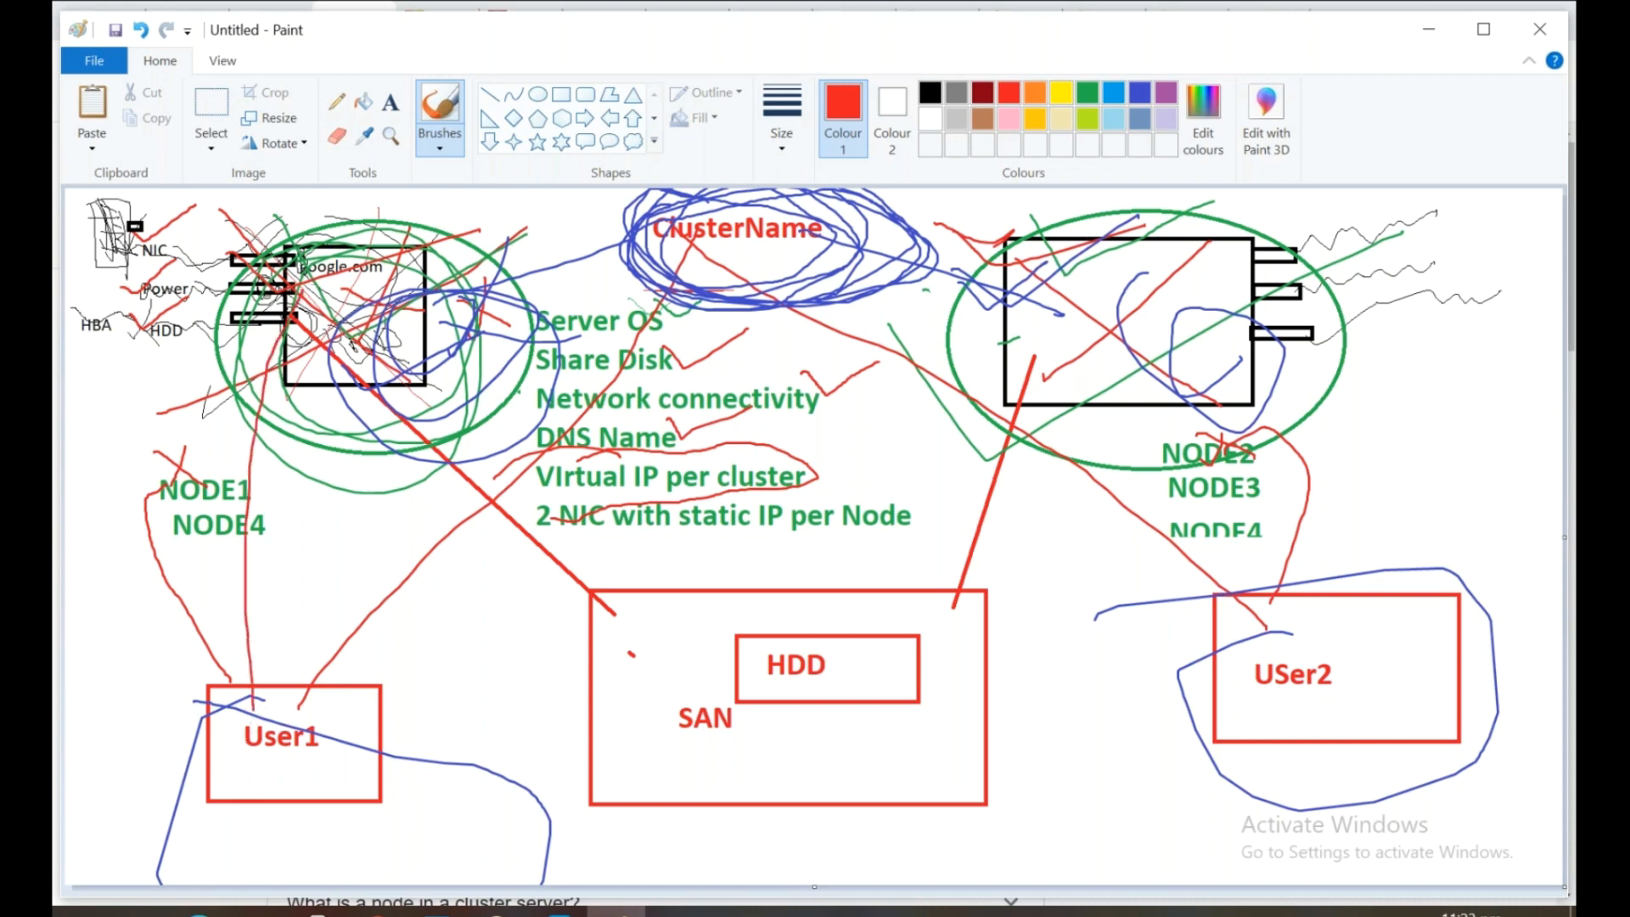
left_click_drag(1359, 627, 1261, 384)
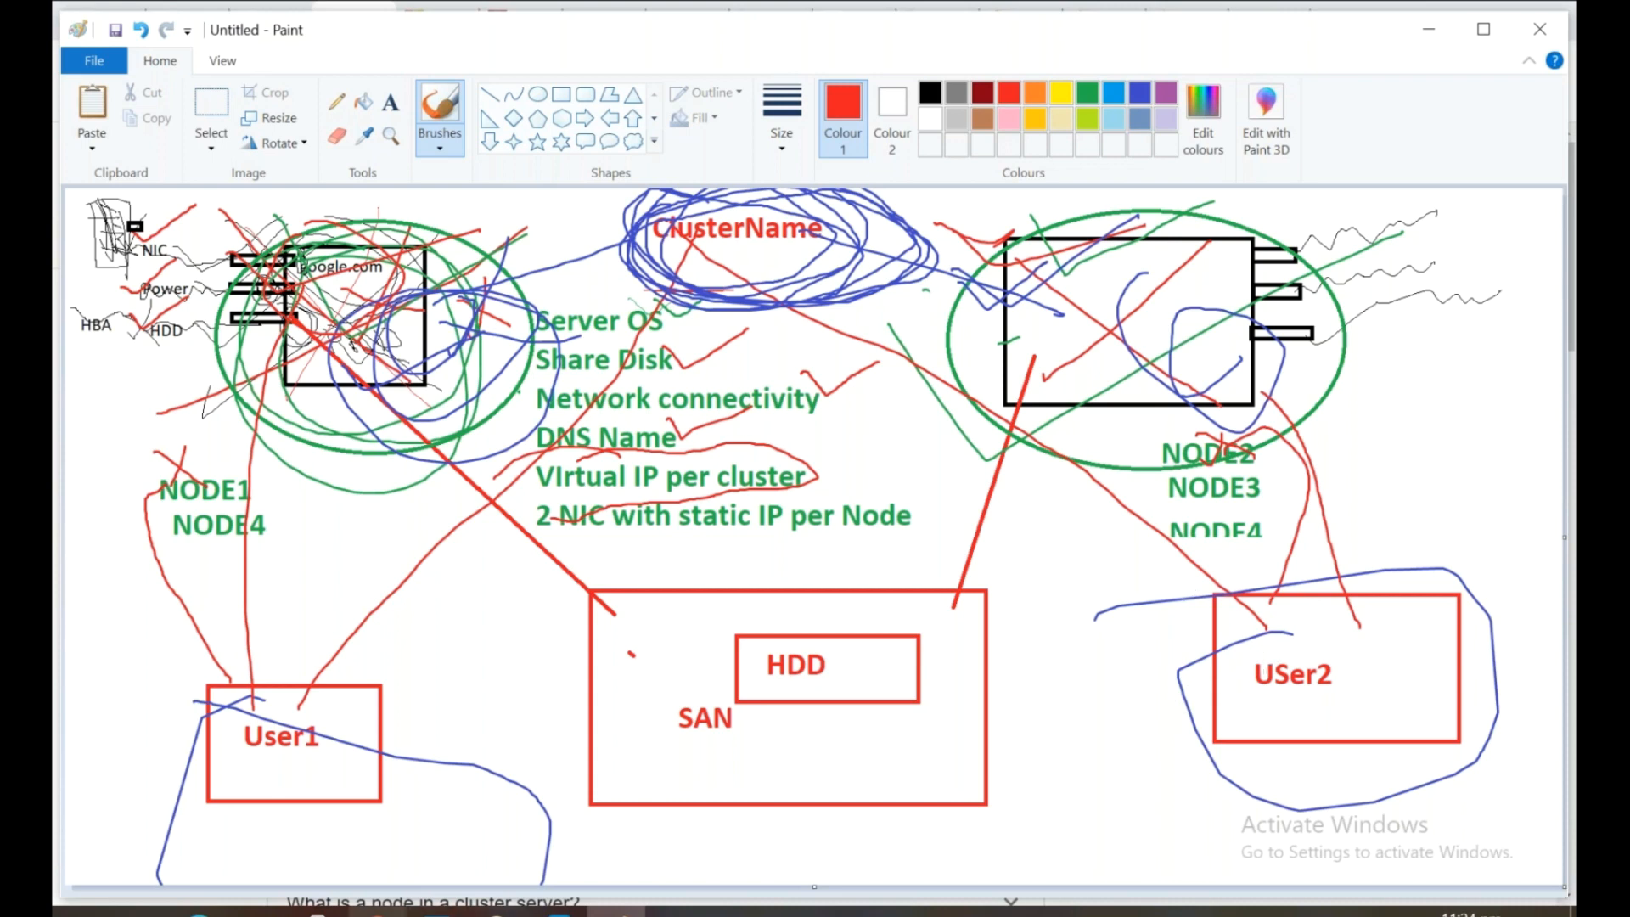
mouse_move(288, 680)
left_mouse_down()
mouse_move(456, 526)
mouse_move(691, 367)
mouse_move(705, 253)
left_mouse_up()
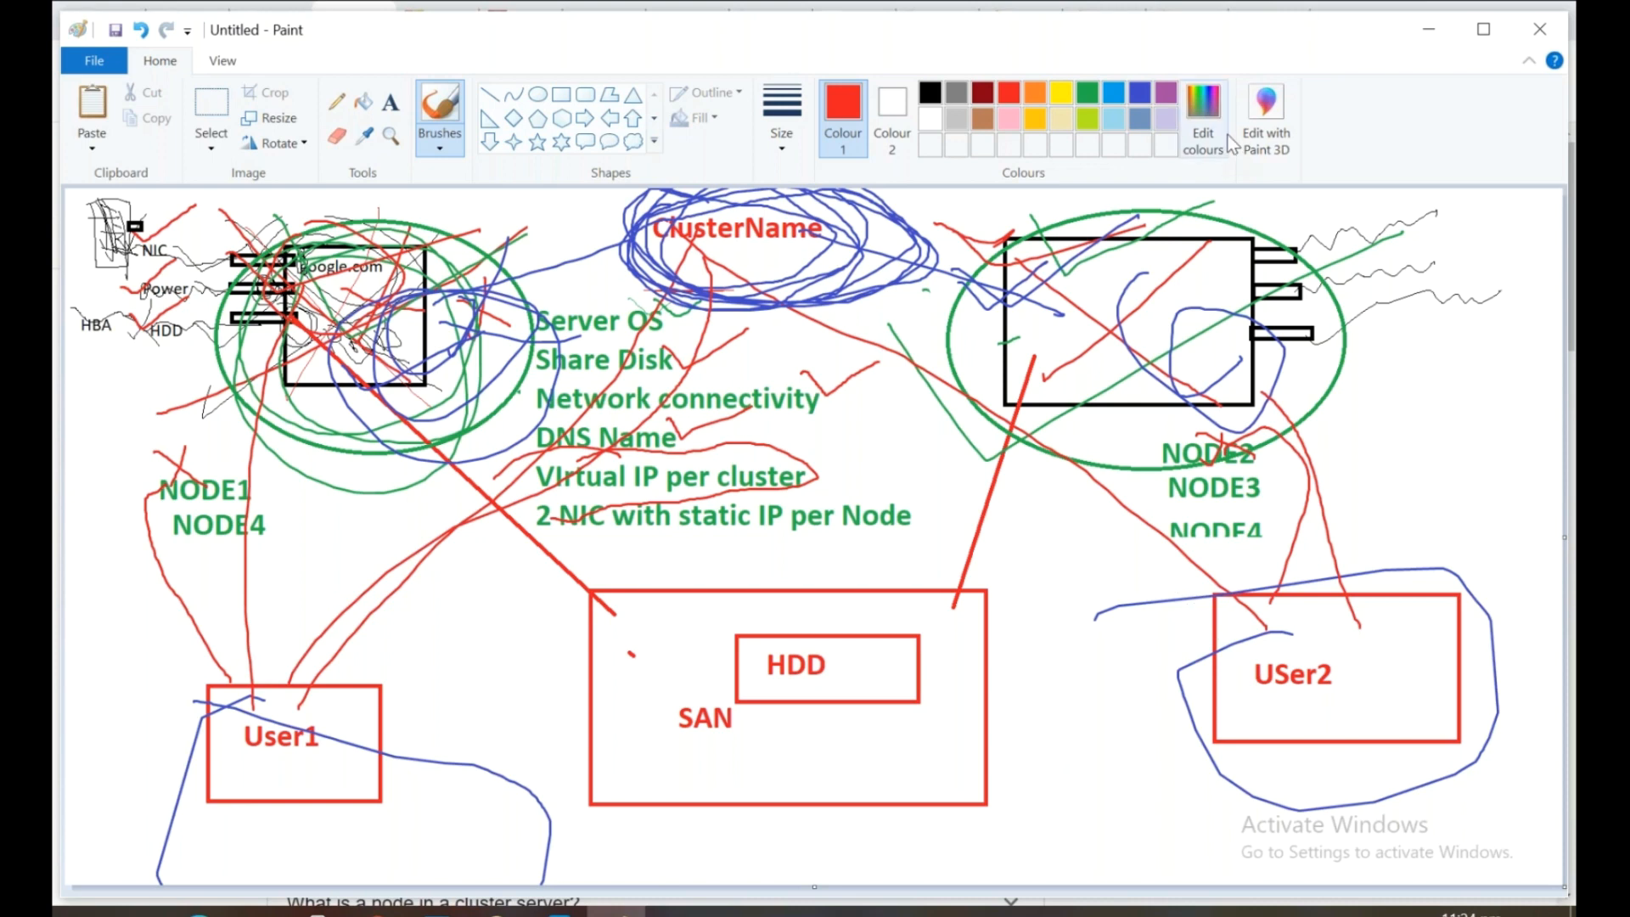
Draw dark red brush lines linking USer2 and User1 to ClusterName, and ClusterName to both node servers.
left_click(982, 92)
left_click_drag(1245, 626, 747, 245)
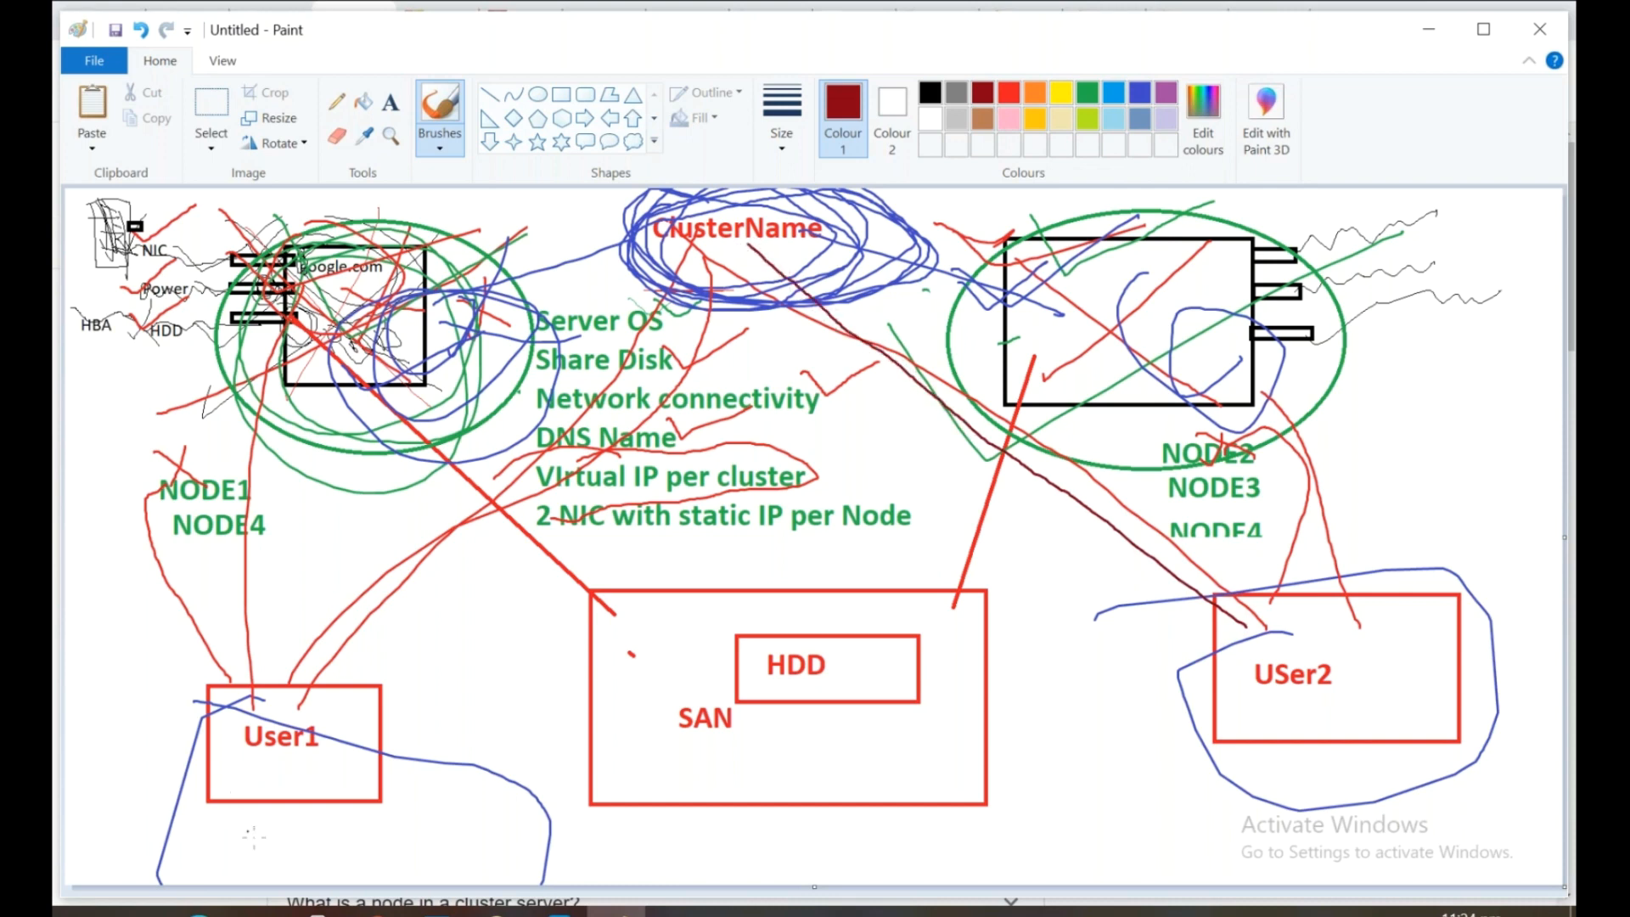
mouse_move(326, 703)
left_mouse_down()
mouse_move(588, 357)
mouse_move(747, 242)
mouse_move(721, 191)
mouse_move(613, 248)
mouse_move(768, 316)
mouse_move(854, 216)
mouse_move(736, 194)
mouse_move(992, 299)
mouse_move(1087, 312)
left_mouse_up()
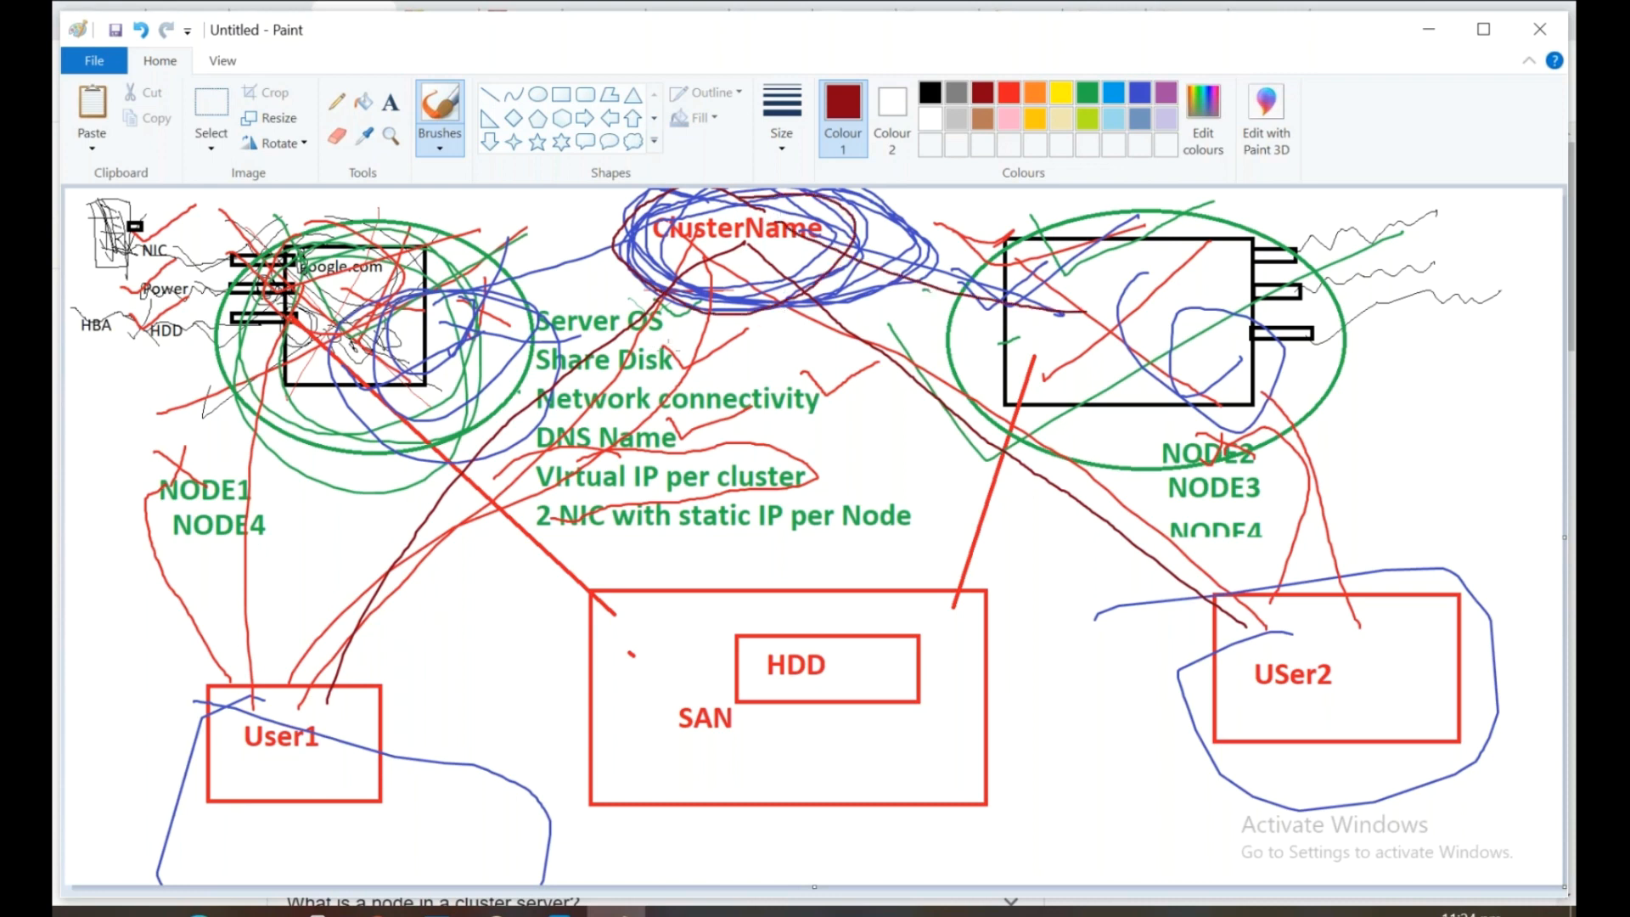
left_click_drag(684, 253, 422, 352)
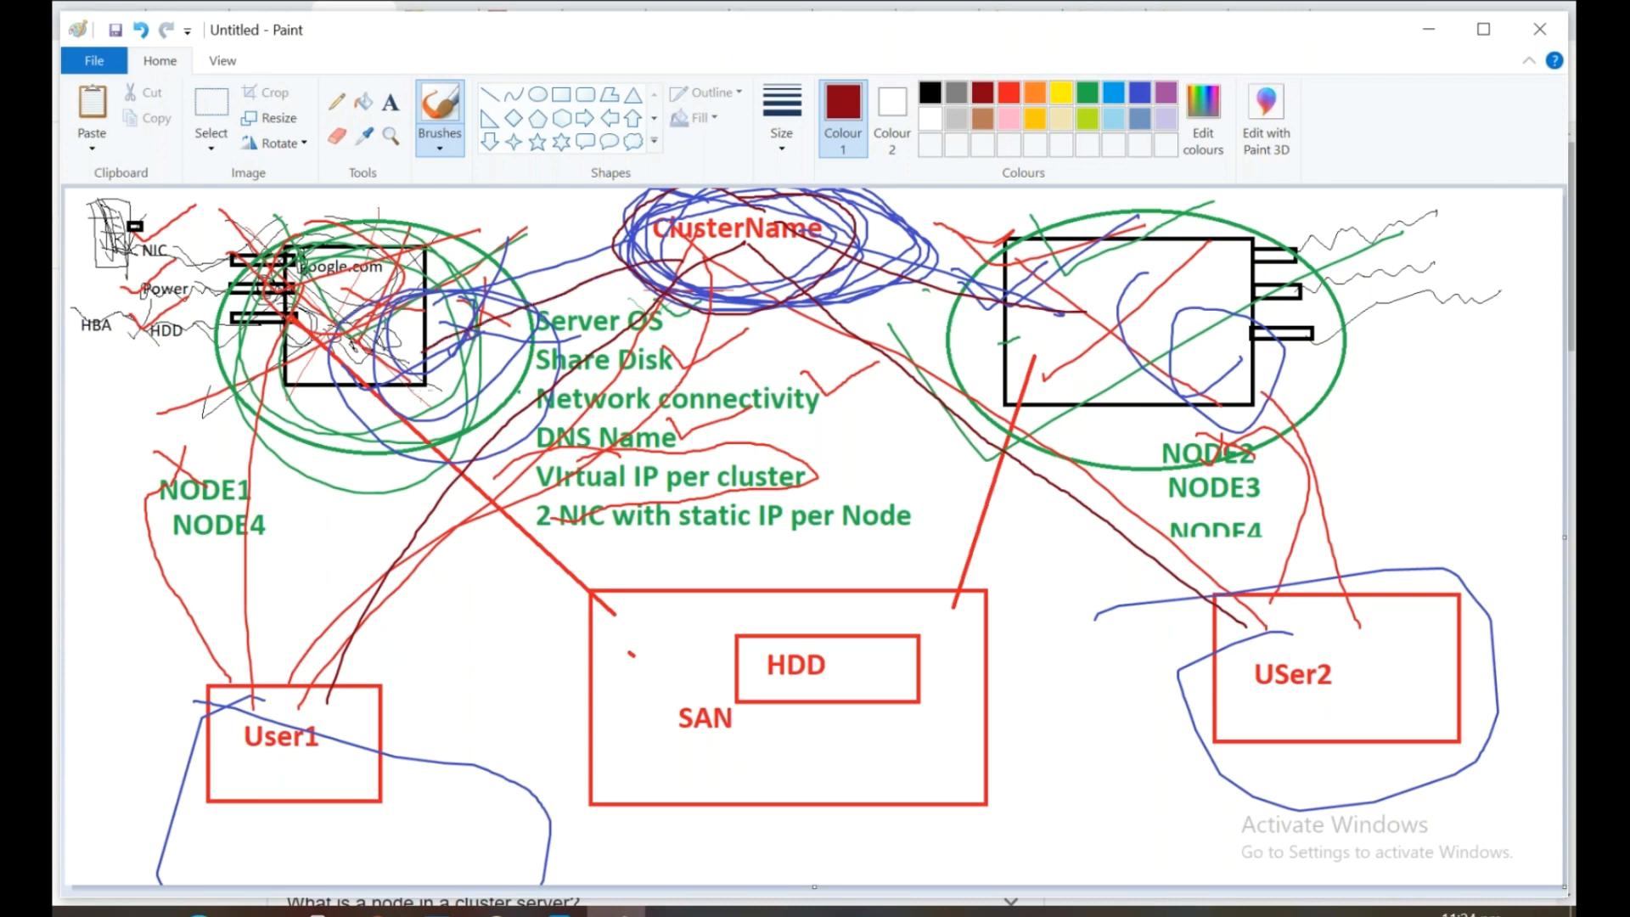
mouse_move(635, 193)
left_mouse_down()
mouse_move(756, 326)
mouse_move(847, 204)
mouse_move(599, 238)
mouse_move(841, 269)
mouse_move(671, 192)
mouse_move(646, 207)
left_mouse_up()
mouse_move(554, 463)
left_mouse_down()
mouse_move(506, 472)
mouse_move(618, 498)
mouse_move(759, 498)
mouse_move(823, 472)
mouse_move(749, 443)
mouse_move(522, 459)
left_mouse_up()
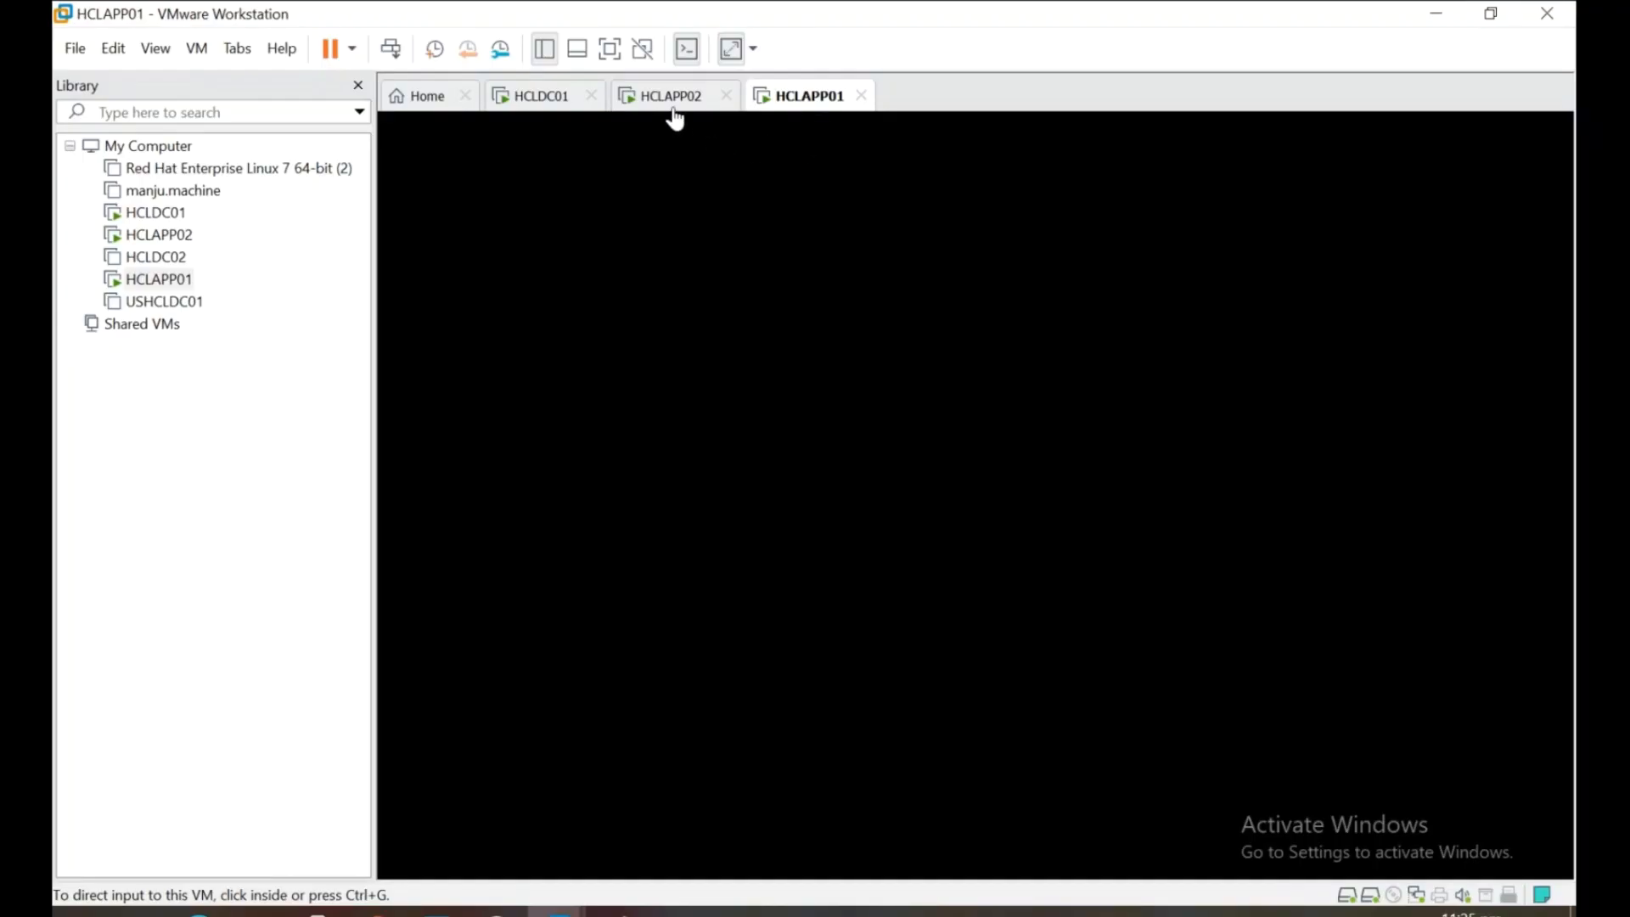
Reorder the VMware Workstation tabs so HCLAPP02 follows HCLAPP01, wake HCLAPP02 and show it in full screen.
left_click(672, 100)
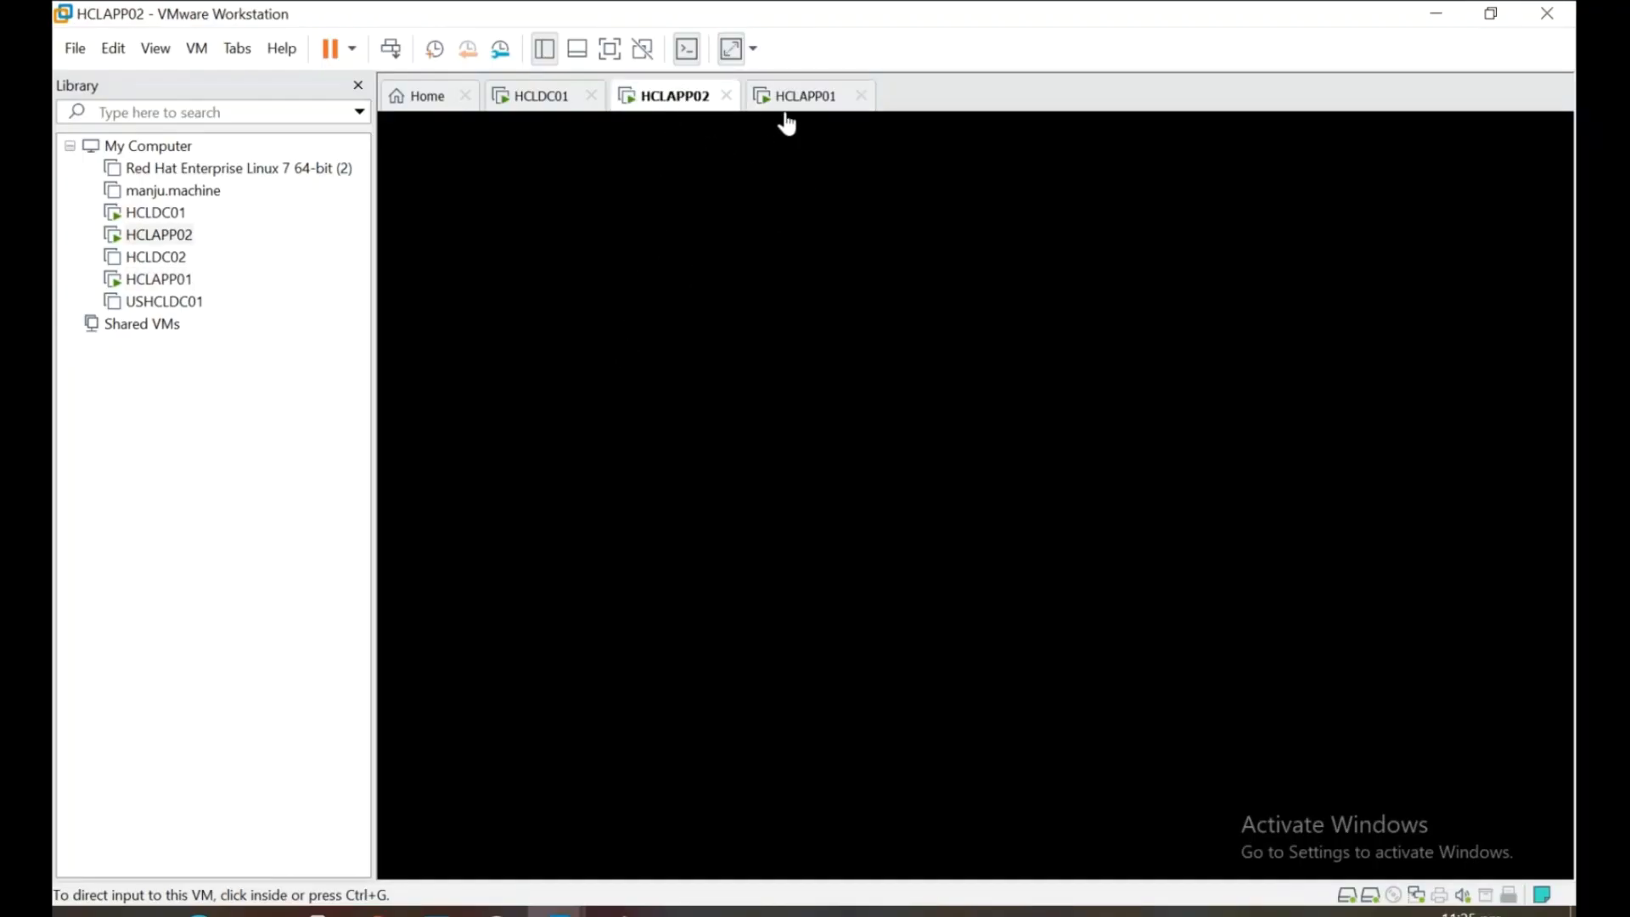
left_click_drag(694, 98, 925, 103)
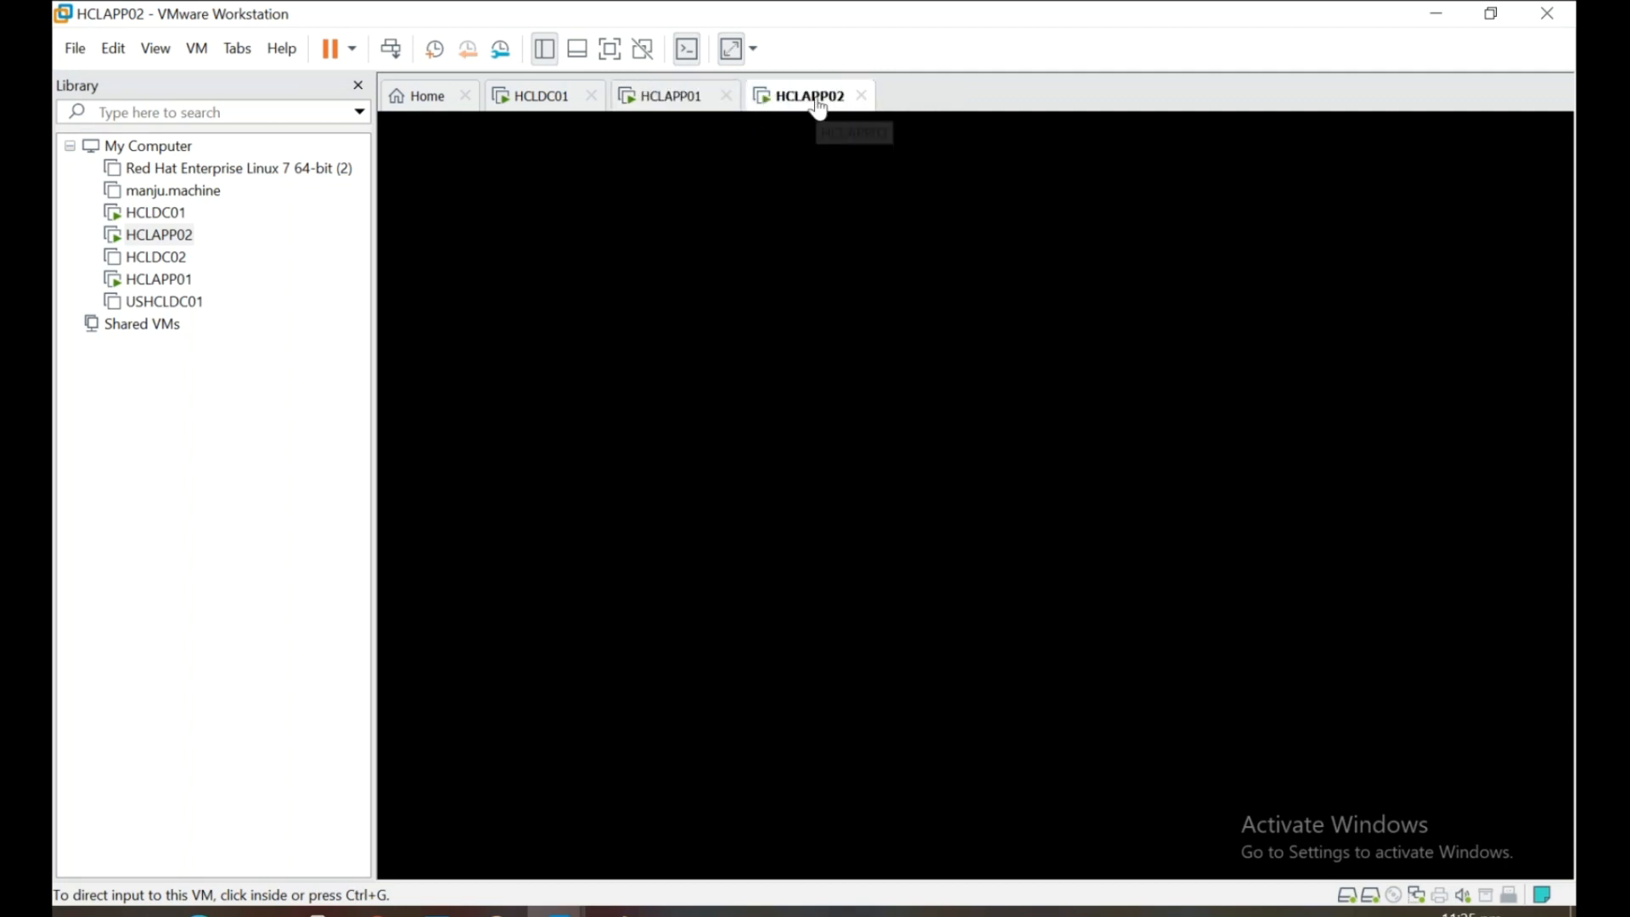
left_click(703, 266)
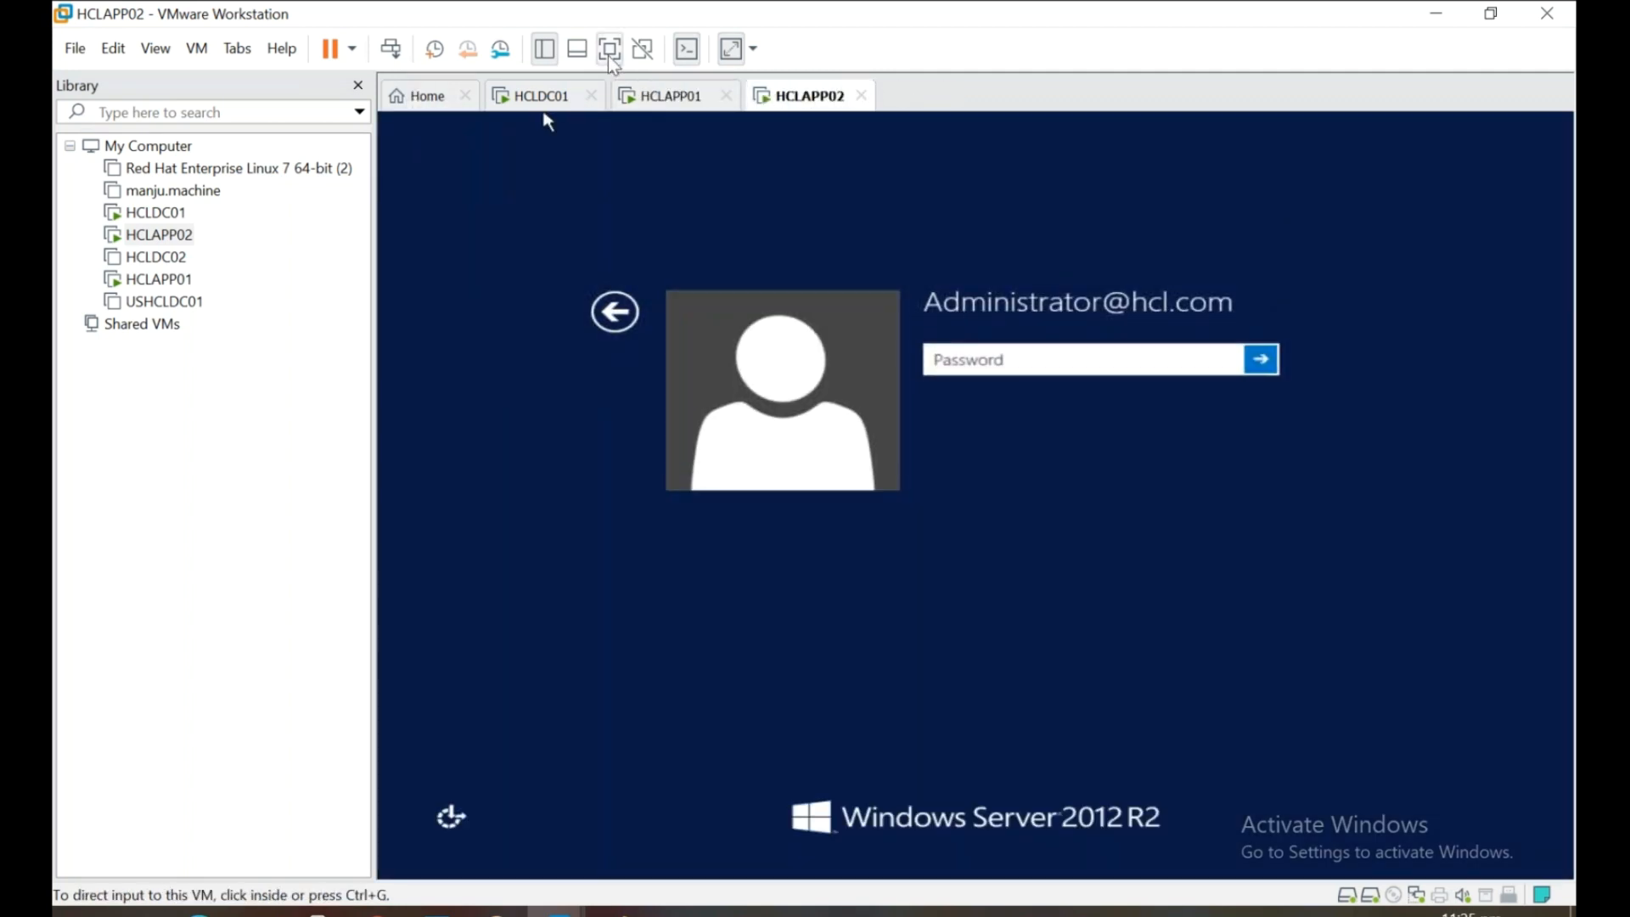
key("ctrl+alt+Return")
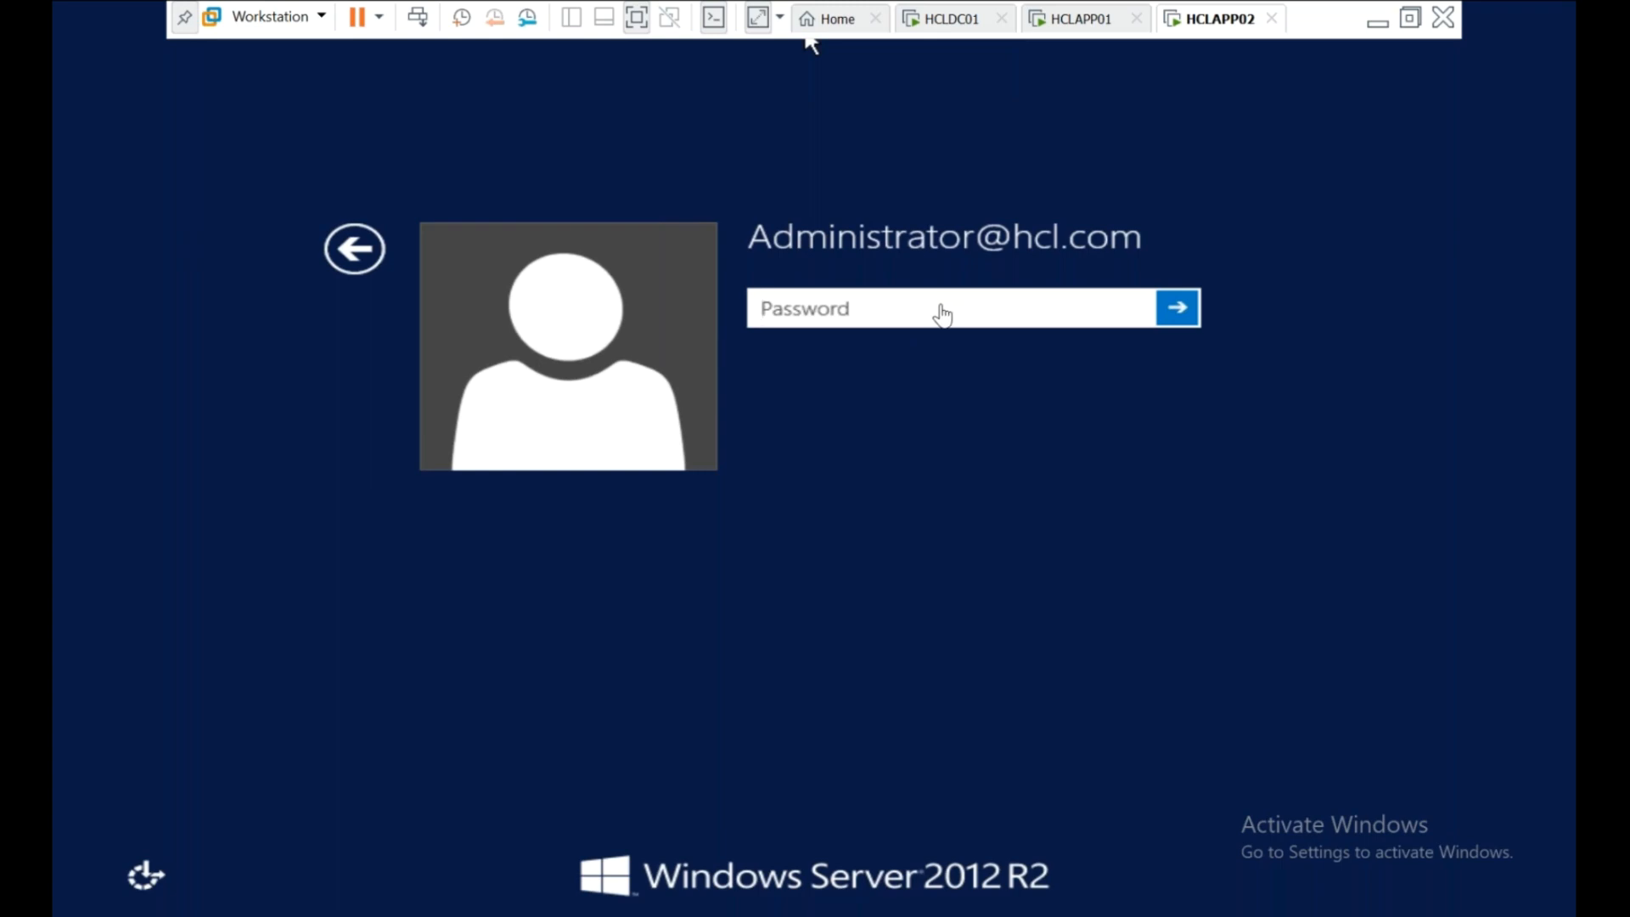
Switch to the HCLAPP01 virtual machine and try to sign in with the administrator account's password.
left_click(1080, 25)
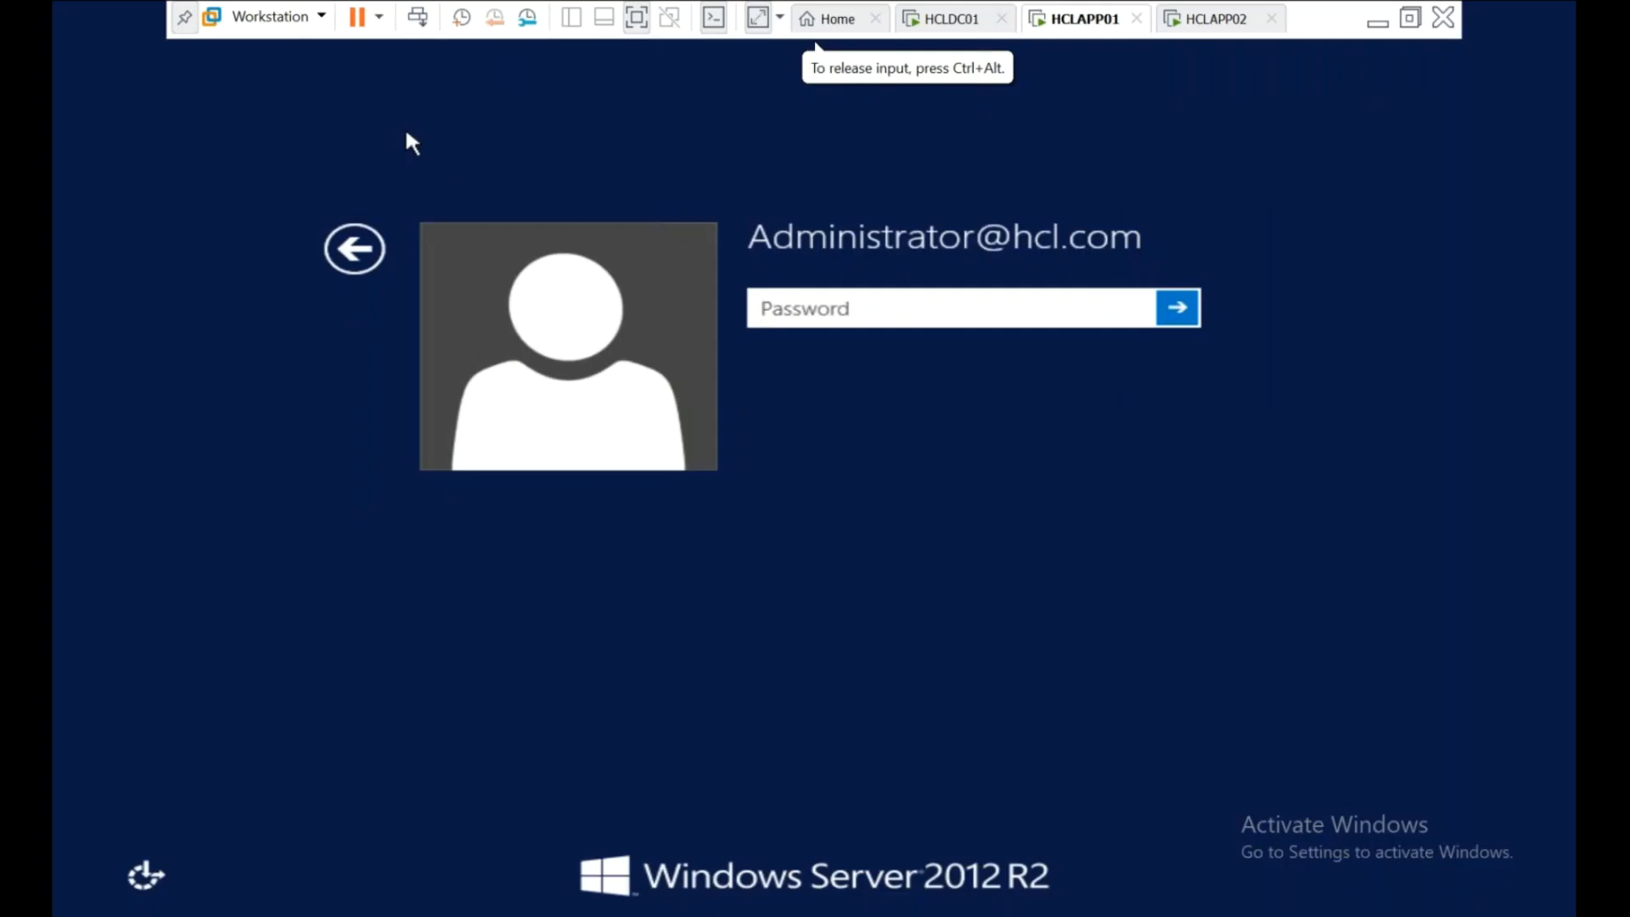
type("•••••")
key("BackSpace")
key("BackSpace")
key("BackSpace")
key("BackSpace")
key("BackSpace")
type("•••••••••••")
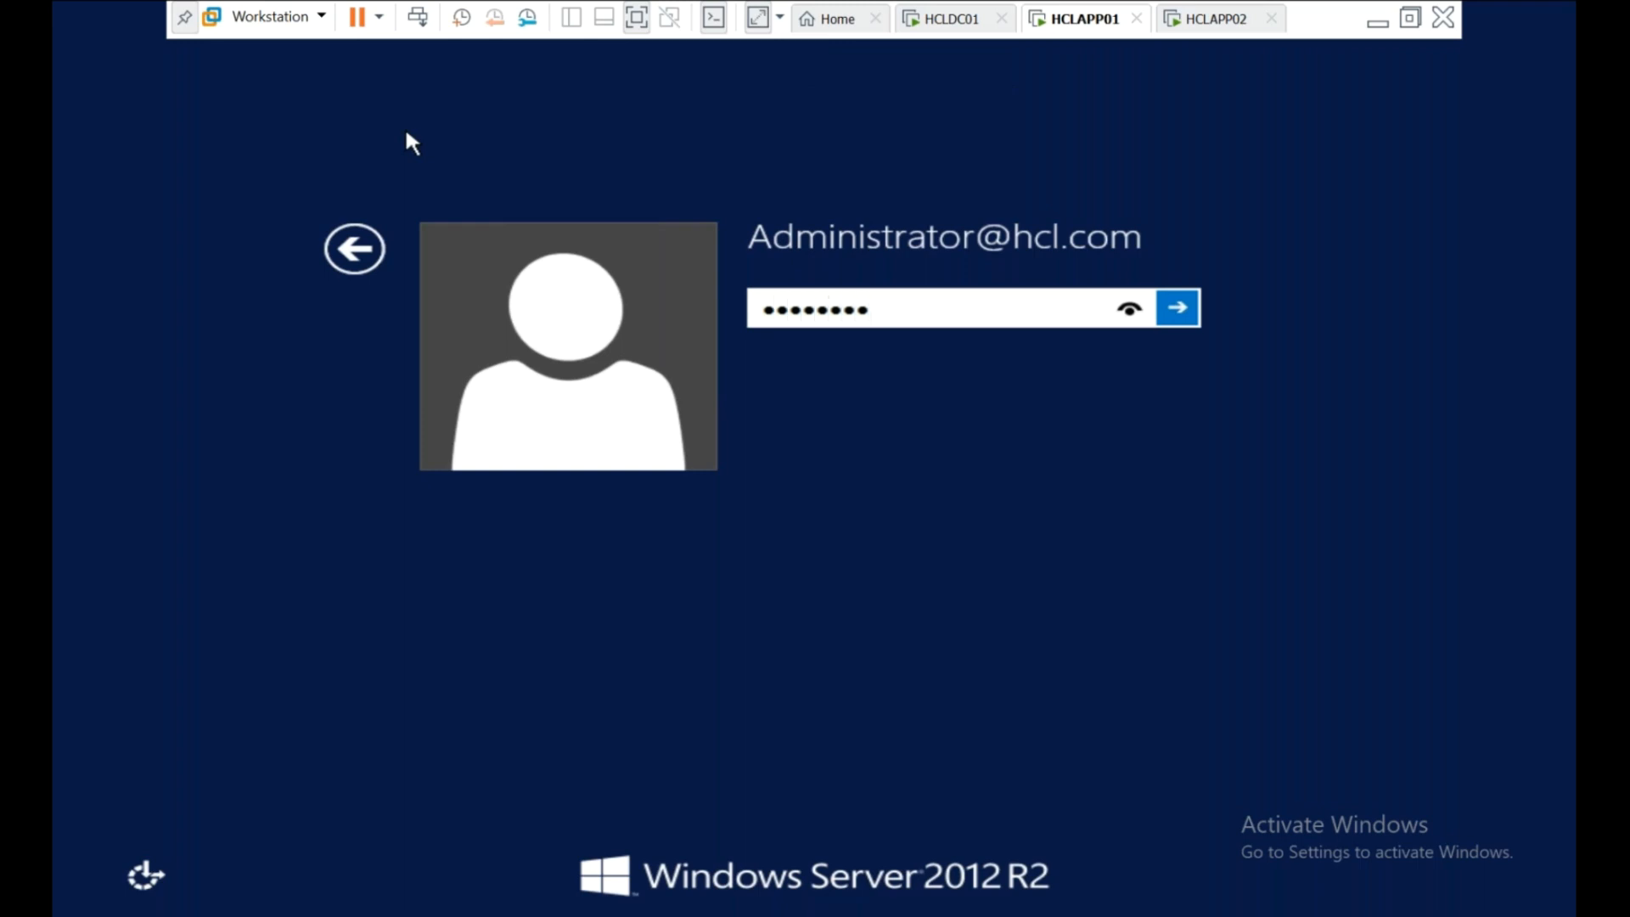
type("•")
key("Return")
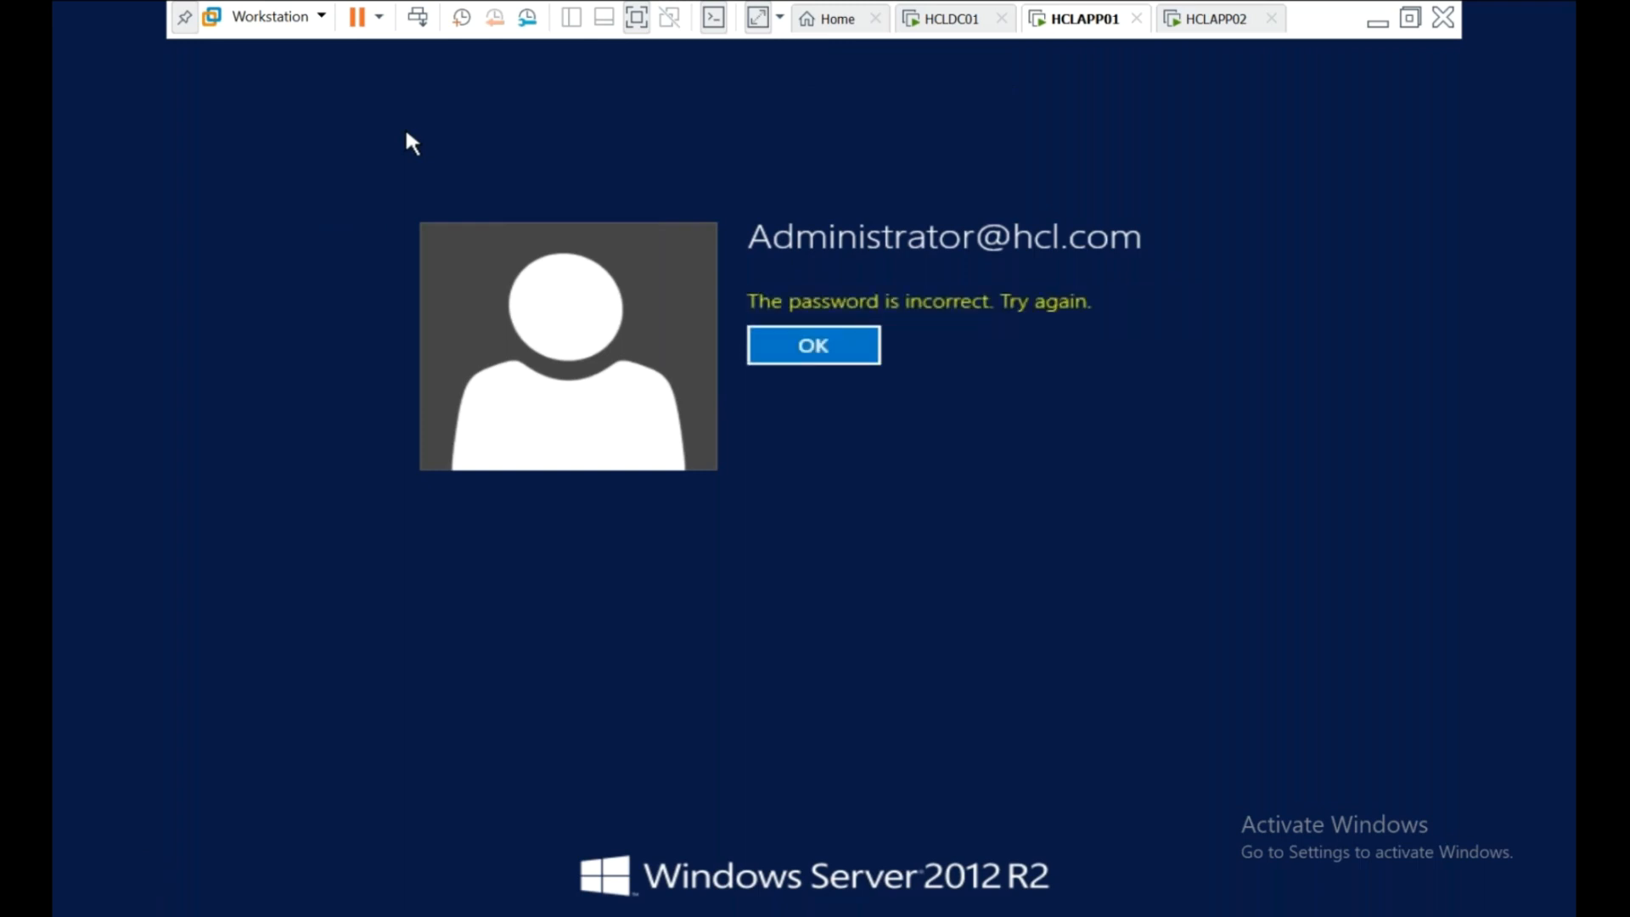
Dismiss the sign-in error, re-enter the administrator account's password and sign in to HCLAPP01.
key("Return")
type("••••••••••")
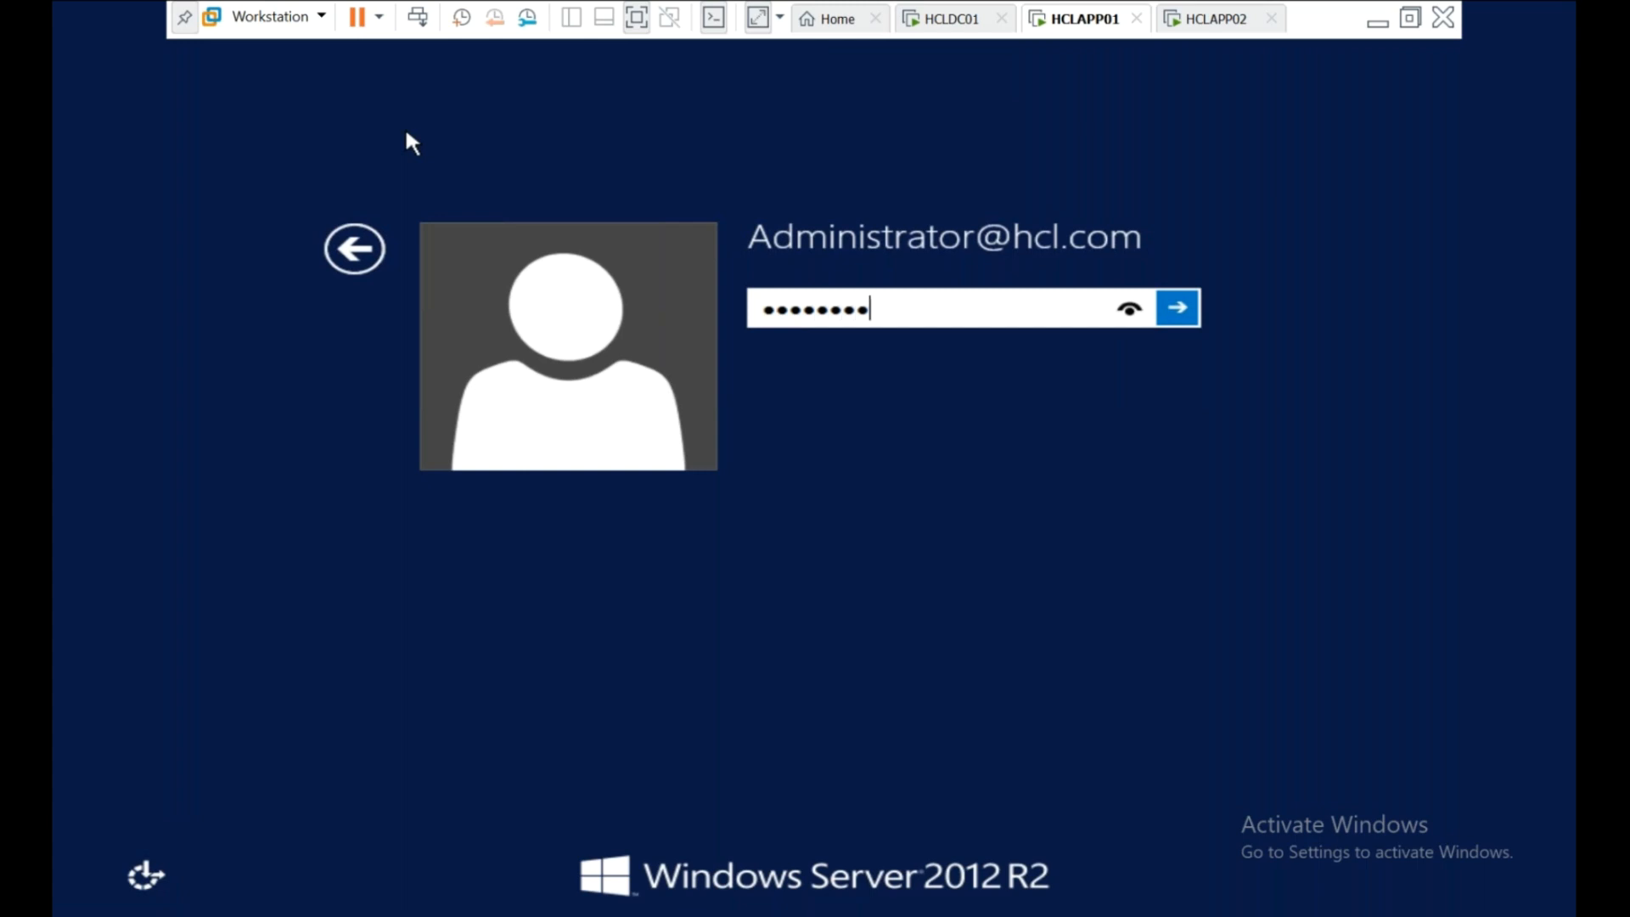
type("••")
key("Return")
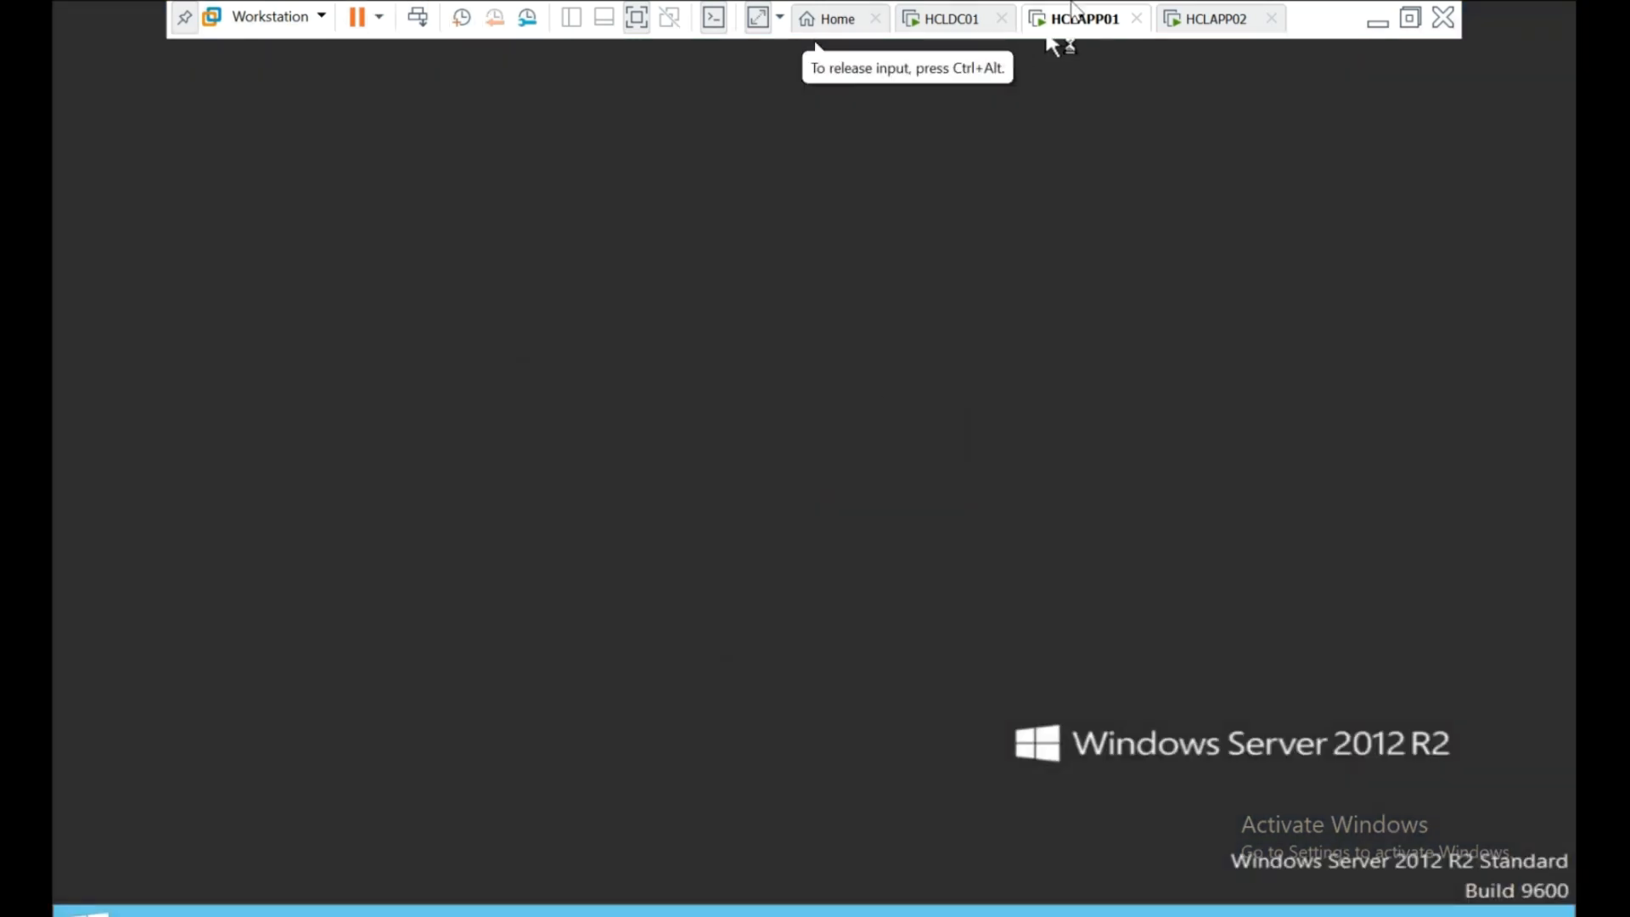
Decline emptying the corrupted Recycle Bin on C: and take the HCLAPP01 virtual machine out of full screen.
left_click(917, 634)
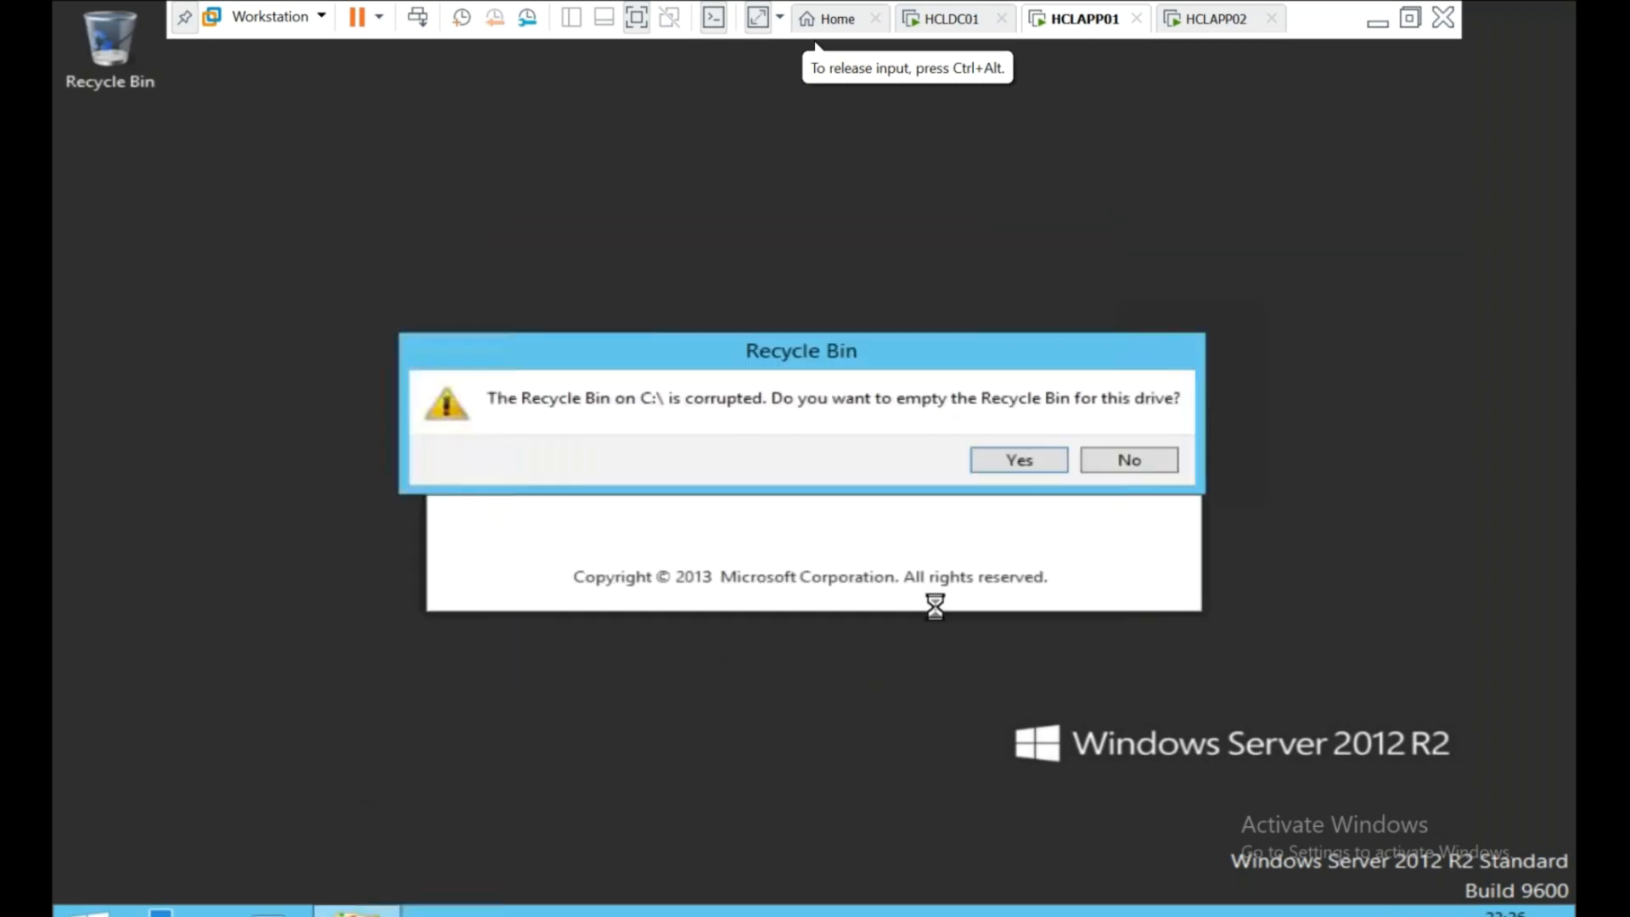
left_click(1104, 466)
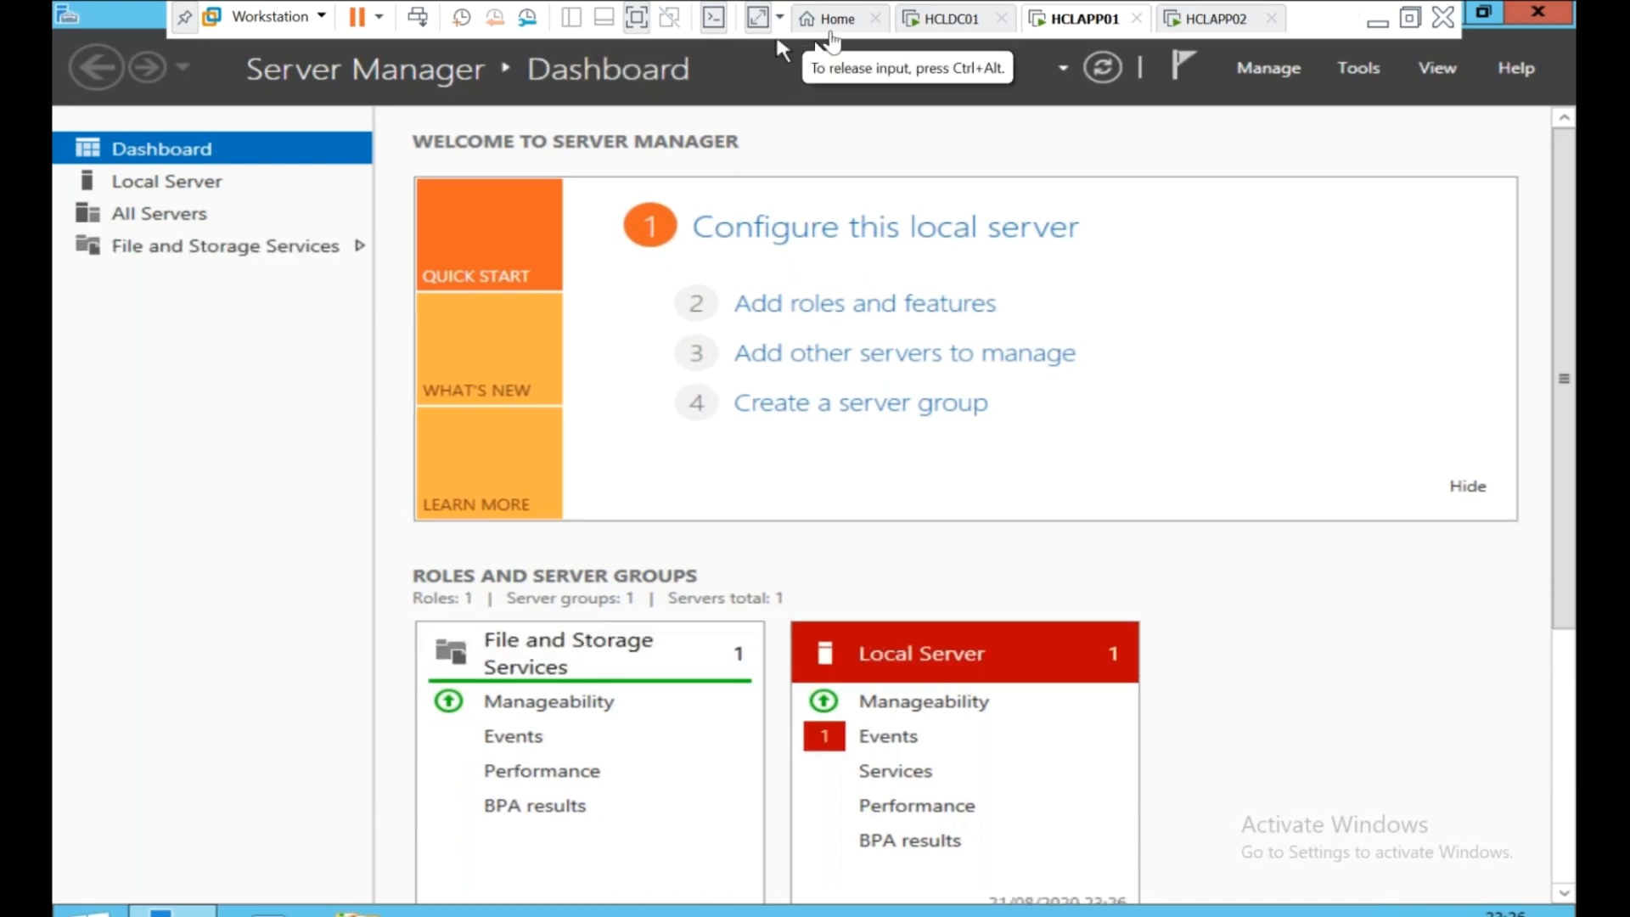
left_click(637, 17)
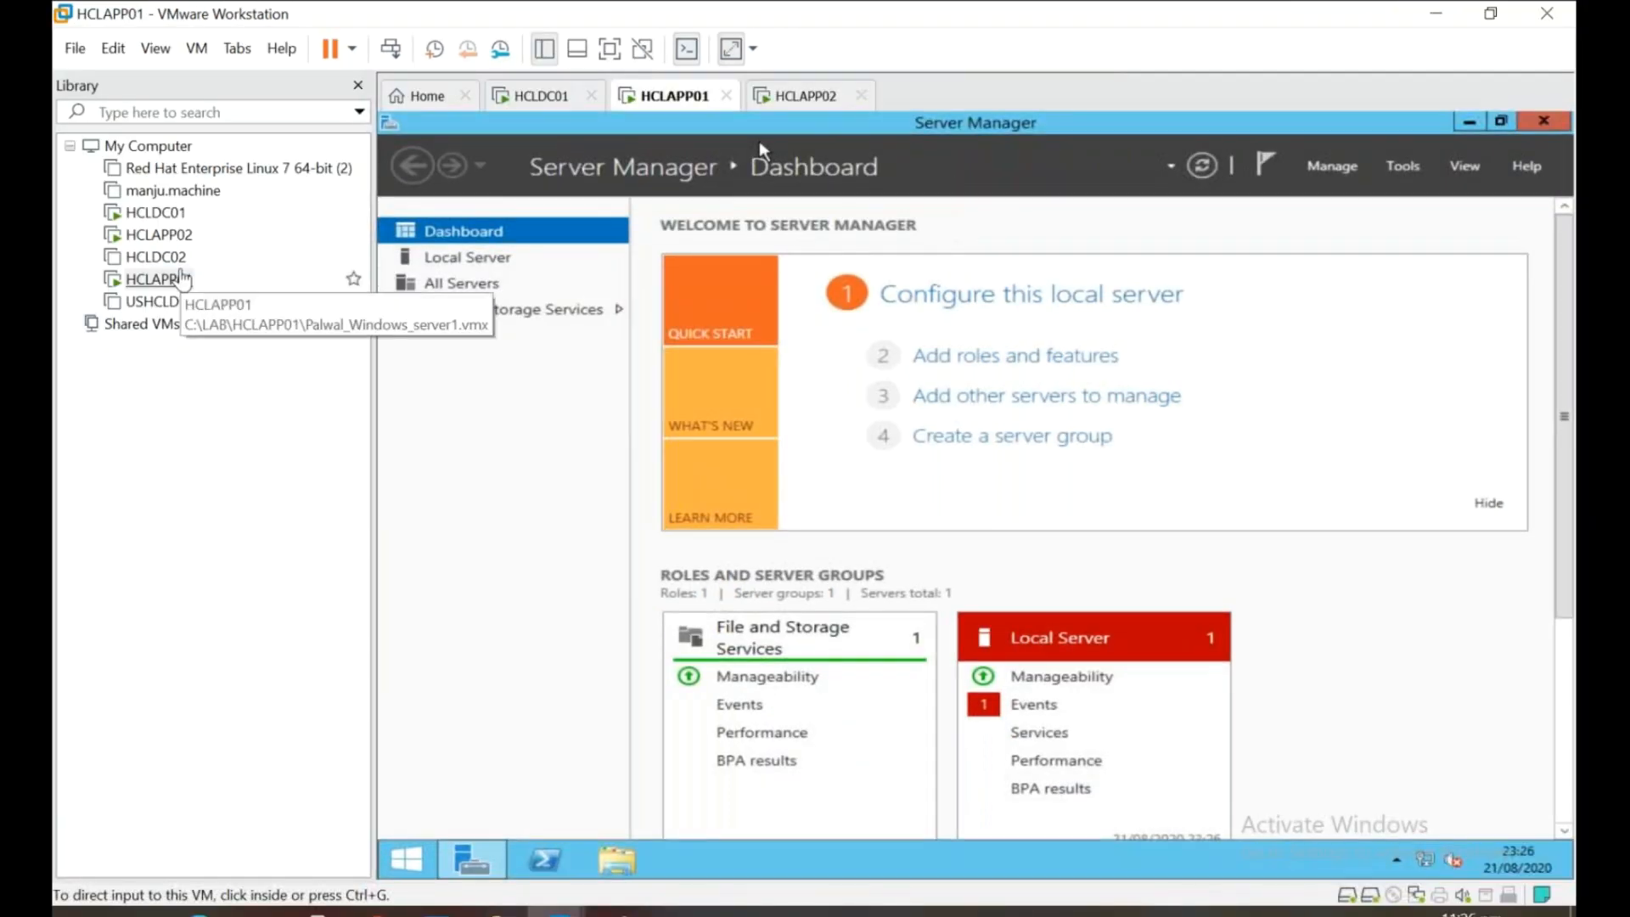
Open the virtual machine settings of HCLAPP01 and add a second network adapter.
left_click(188, 282)
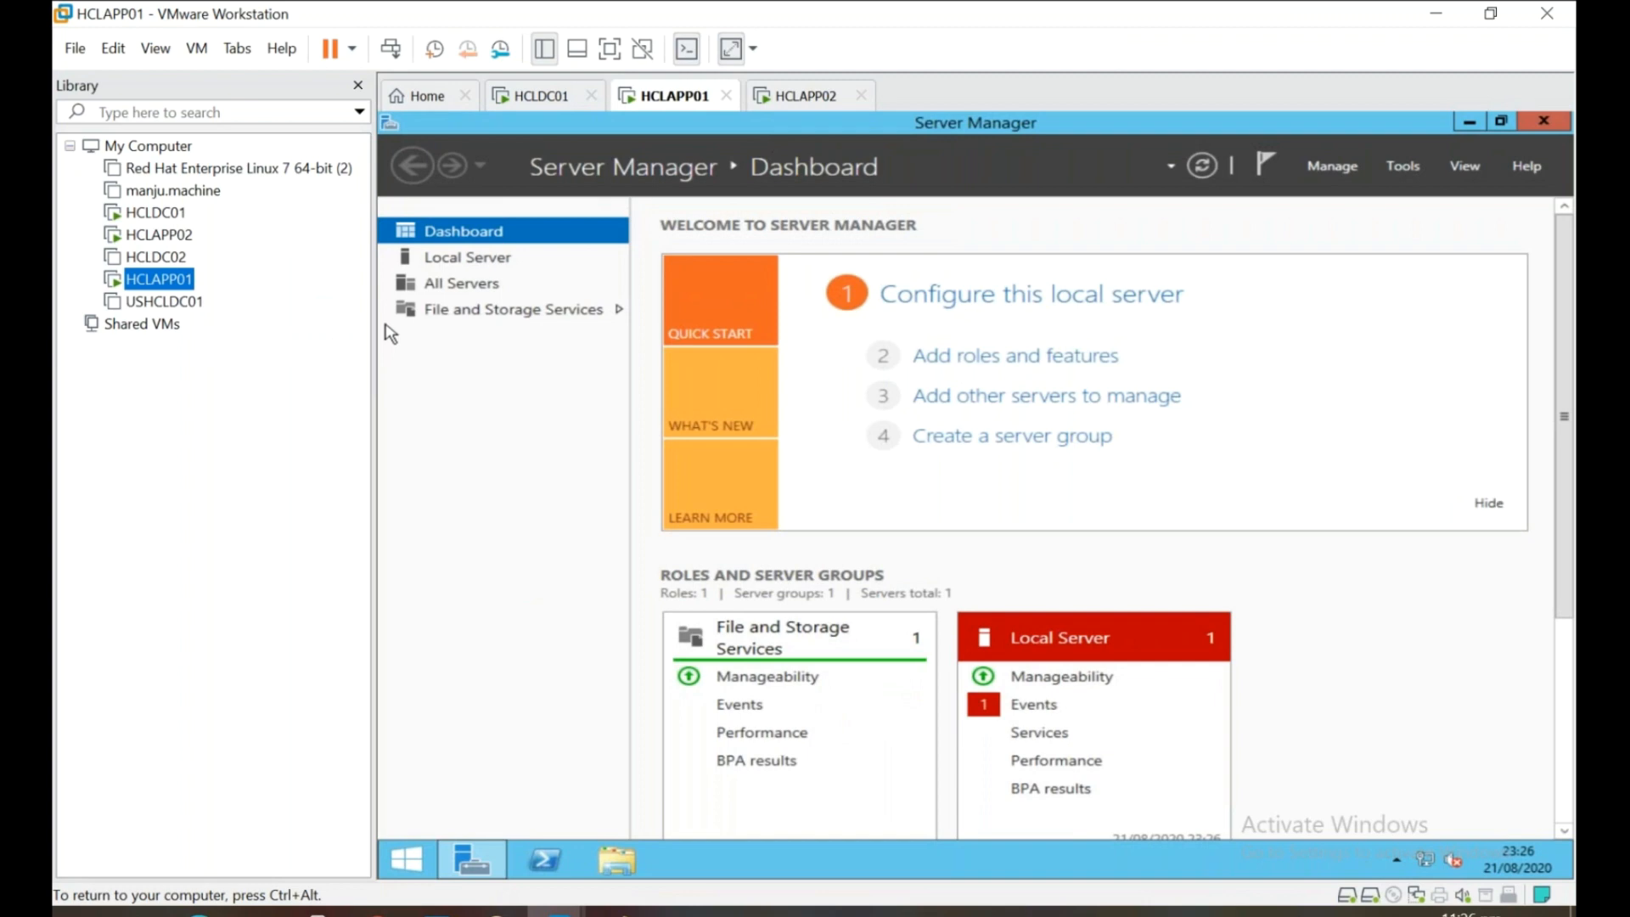
right_click(176, 279)
left_click(267, 665)
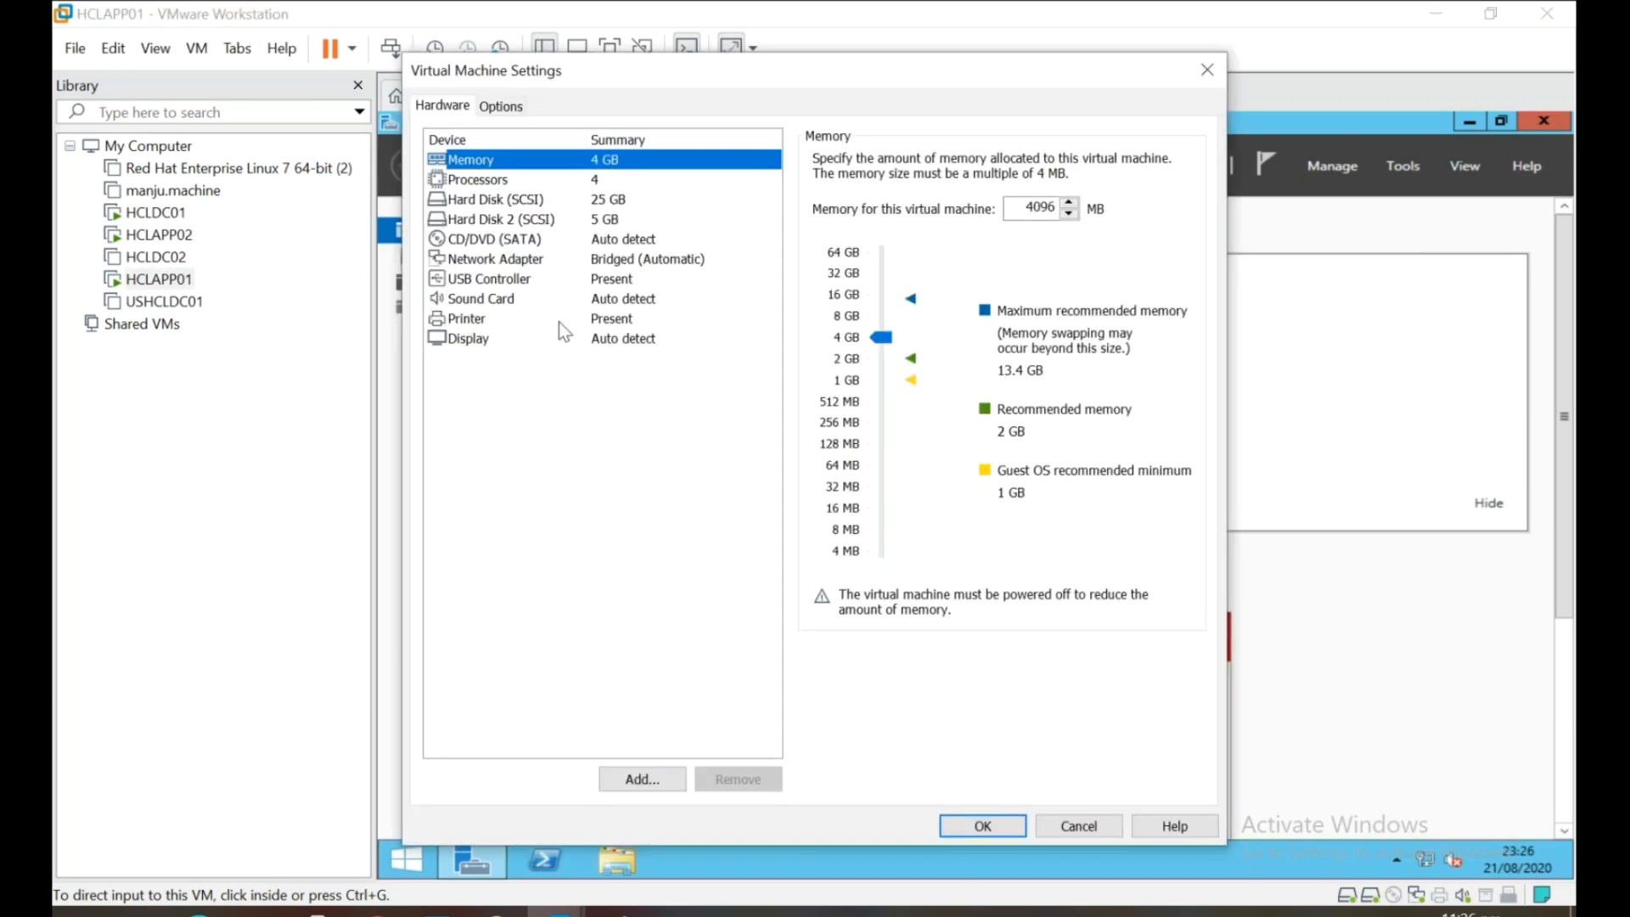
left_click(510, 256)
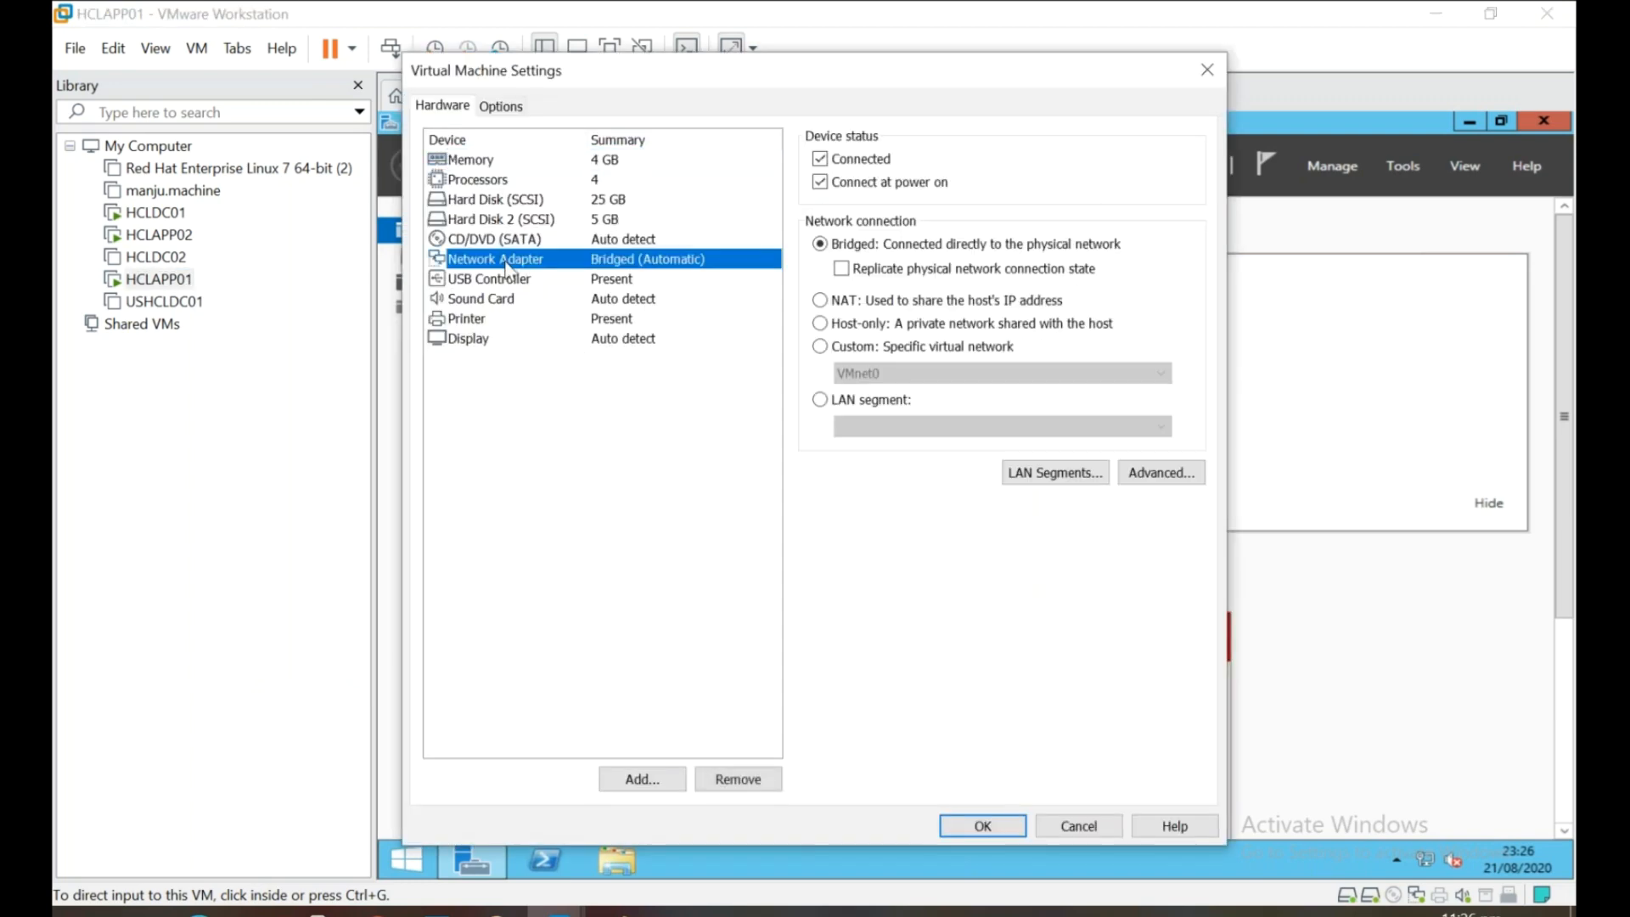
left_click(642, 777)
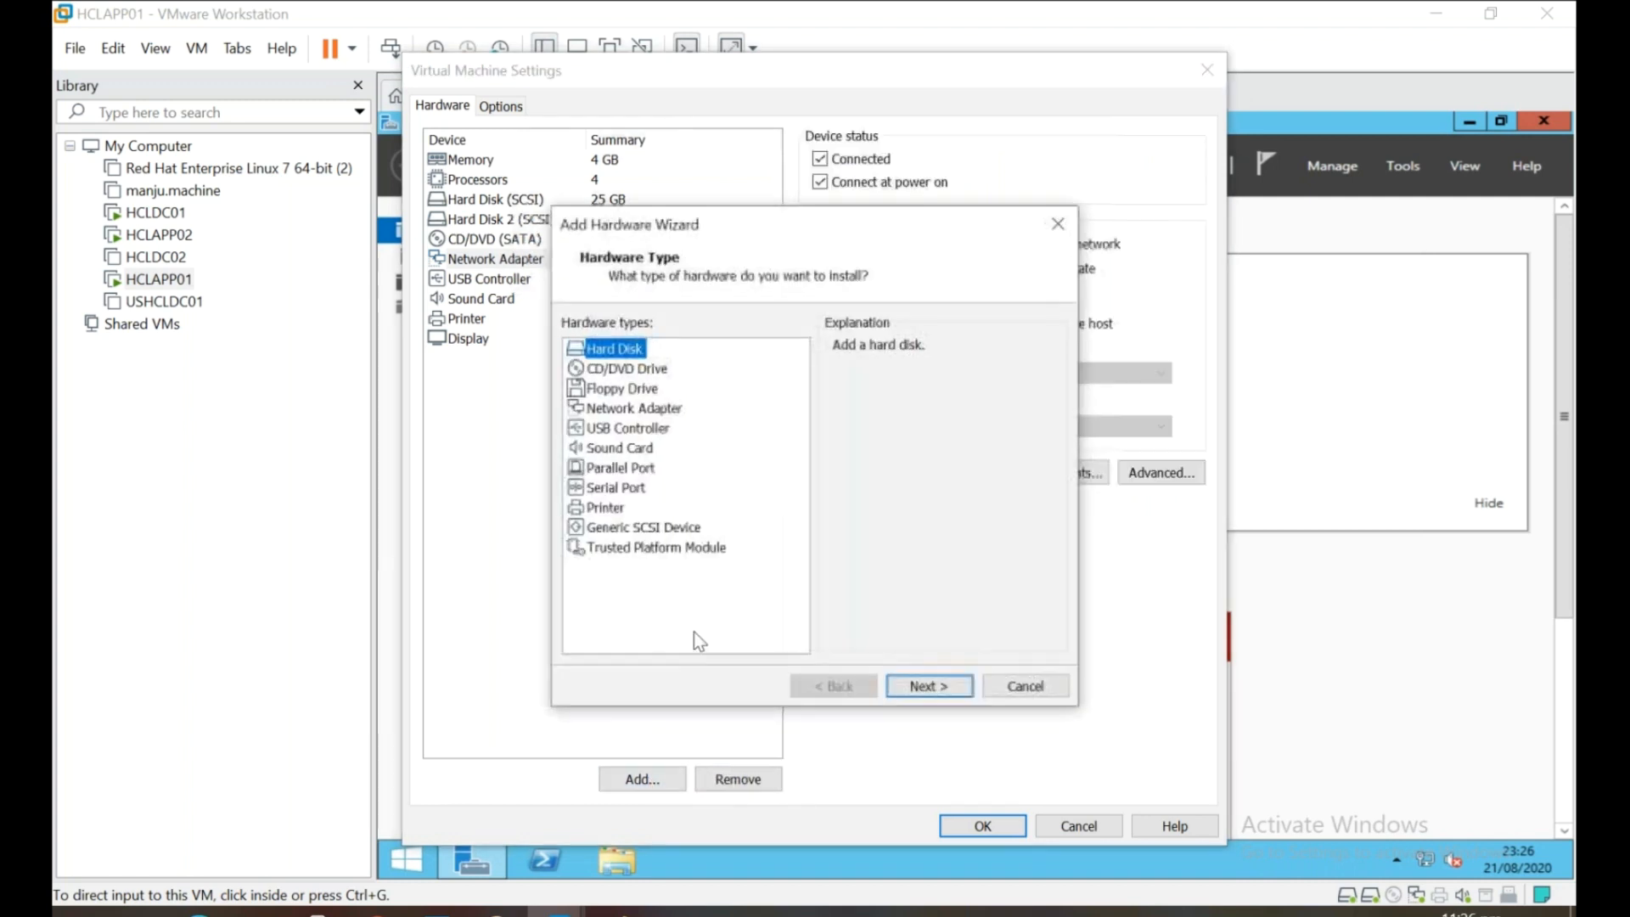
left_click(646, 411)
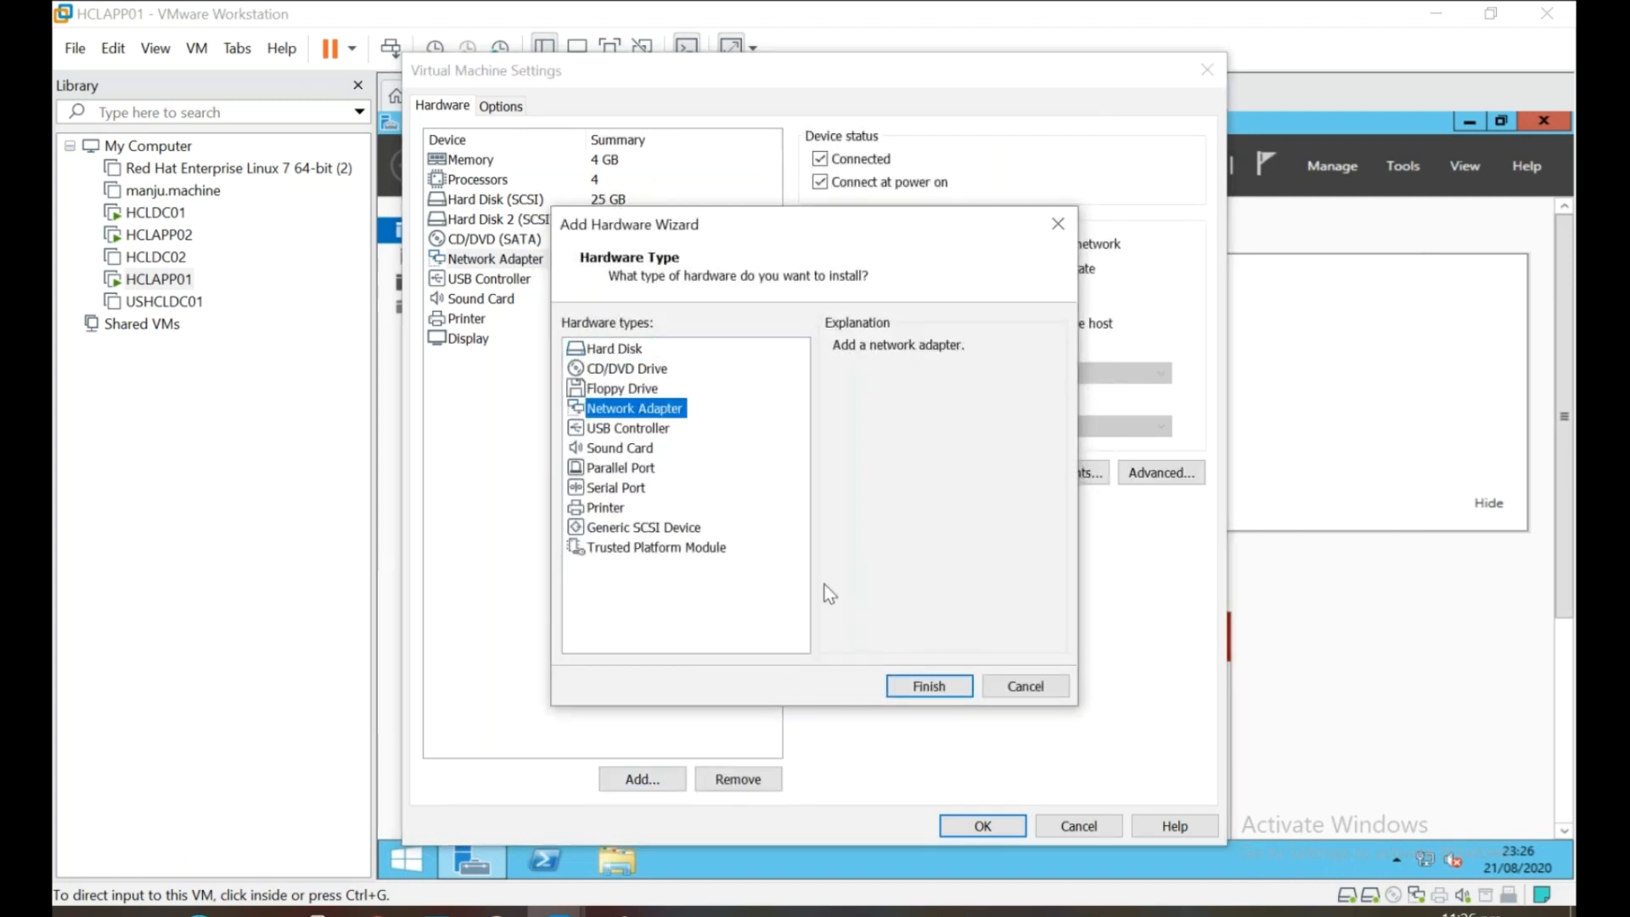
left_click(922, 695)
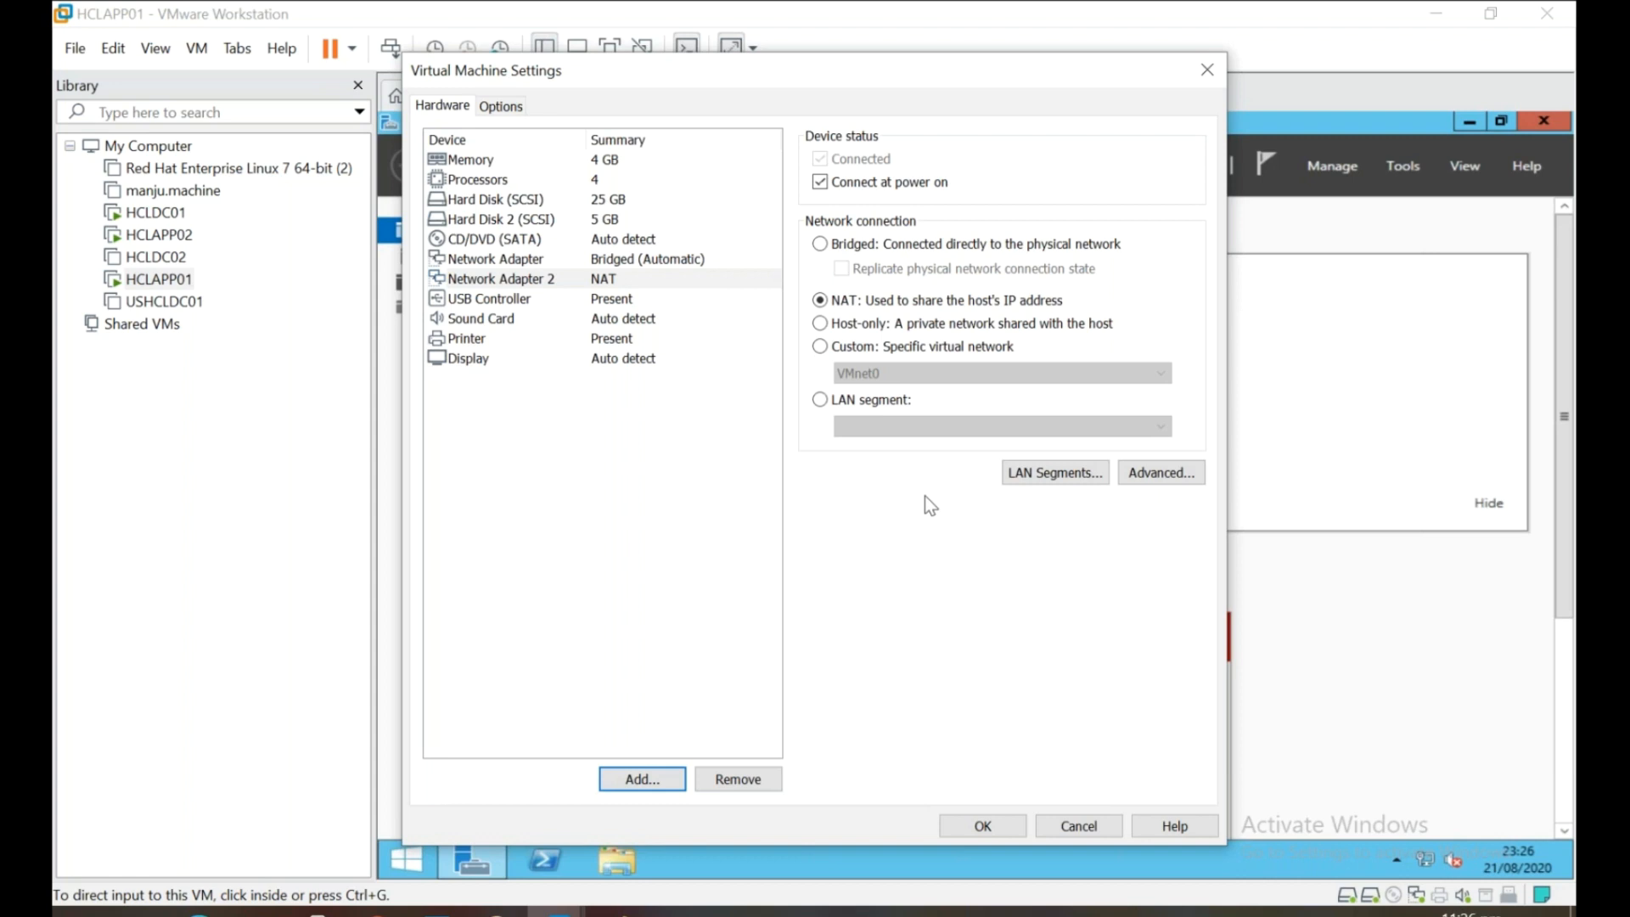
Connect HCLAPP01's new network adapter to the custom virtual network VMnet0 and apply the settings.
left_click(820, 347)
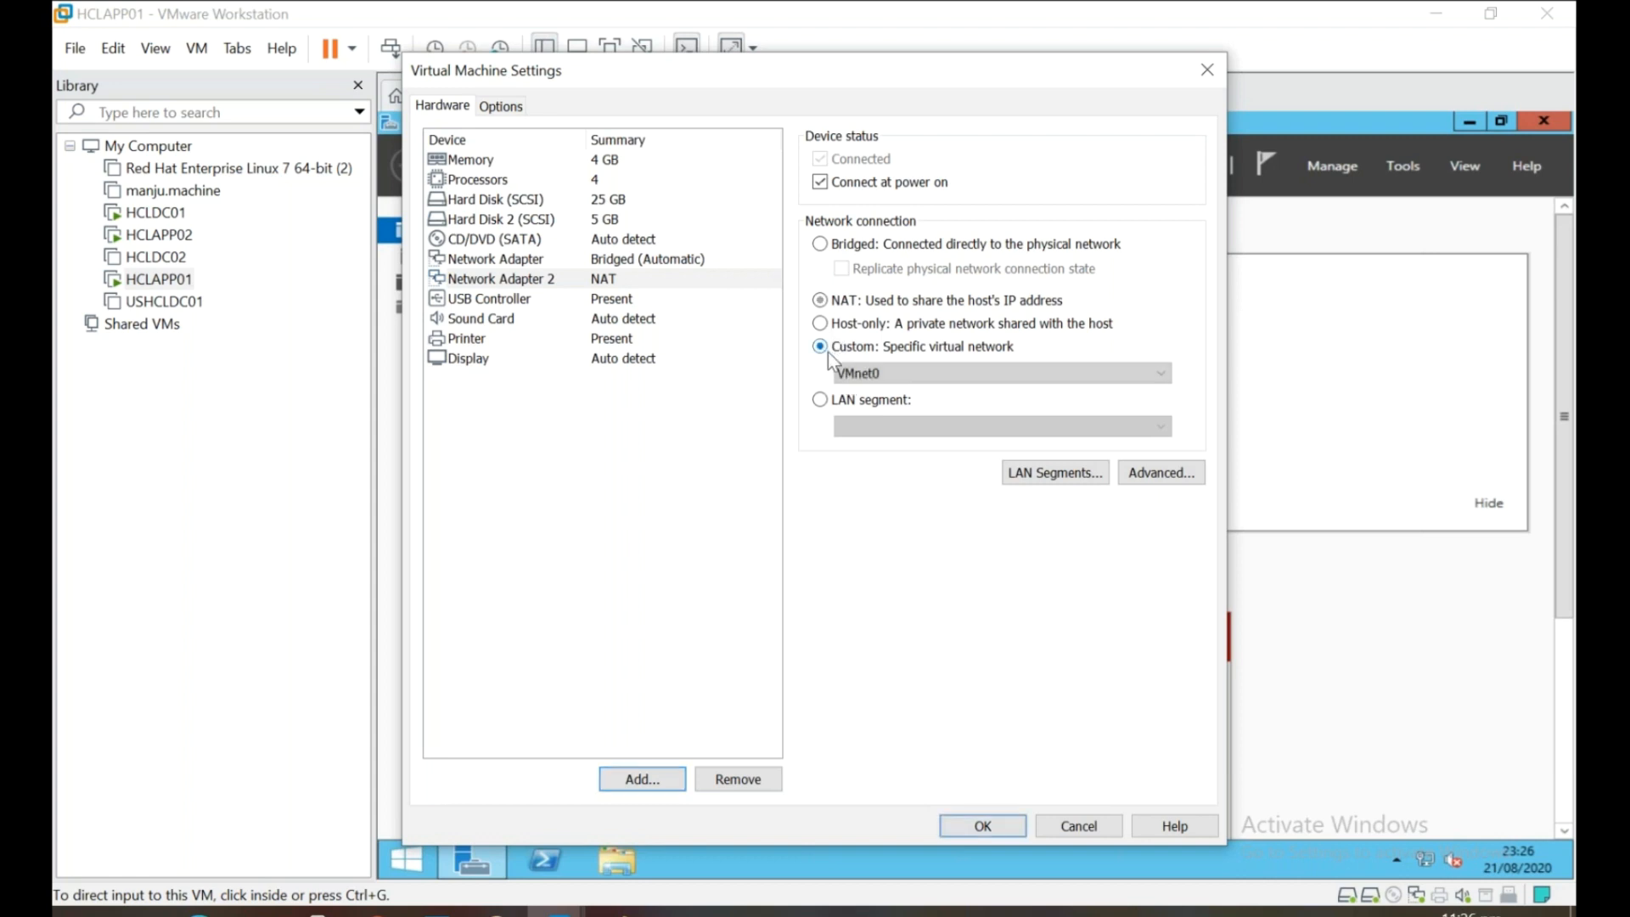
left_click(879, 372)
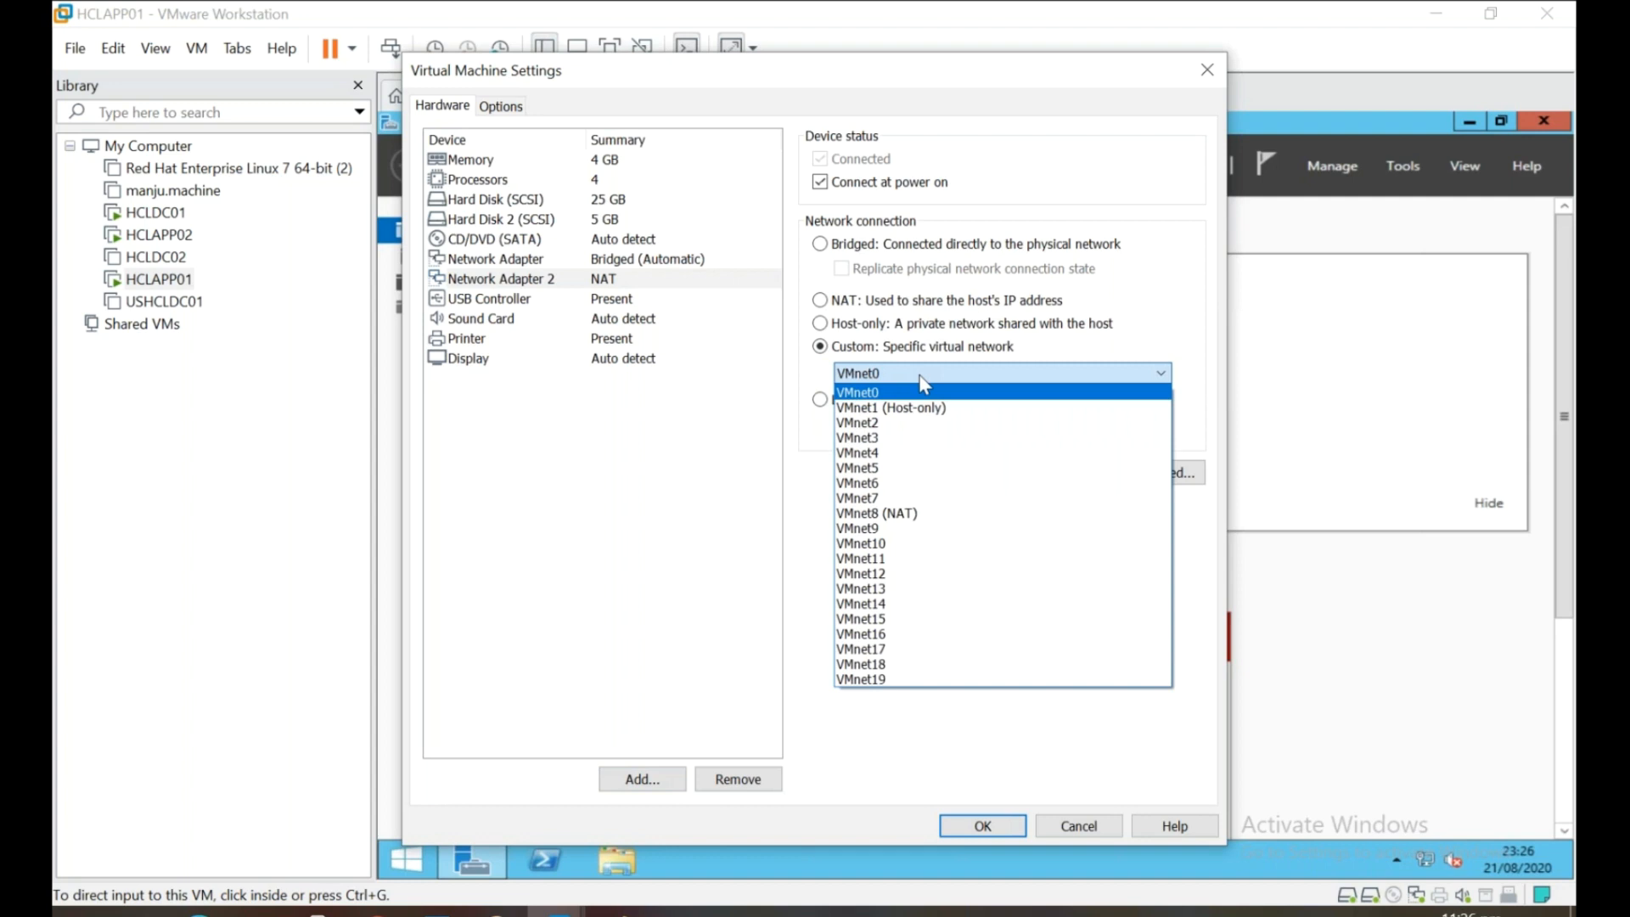
left_click(924, 394)
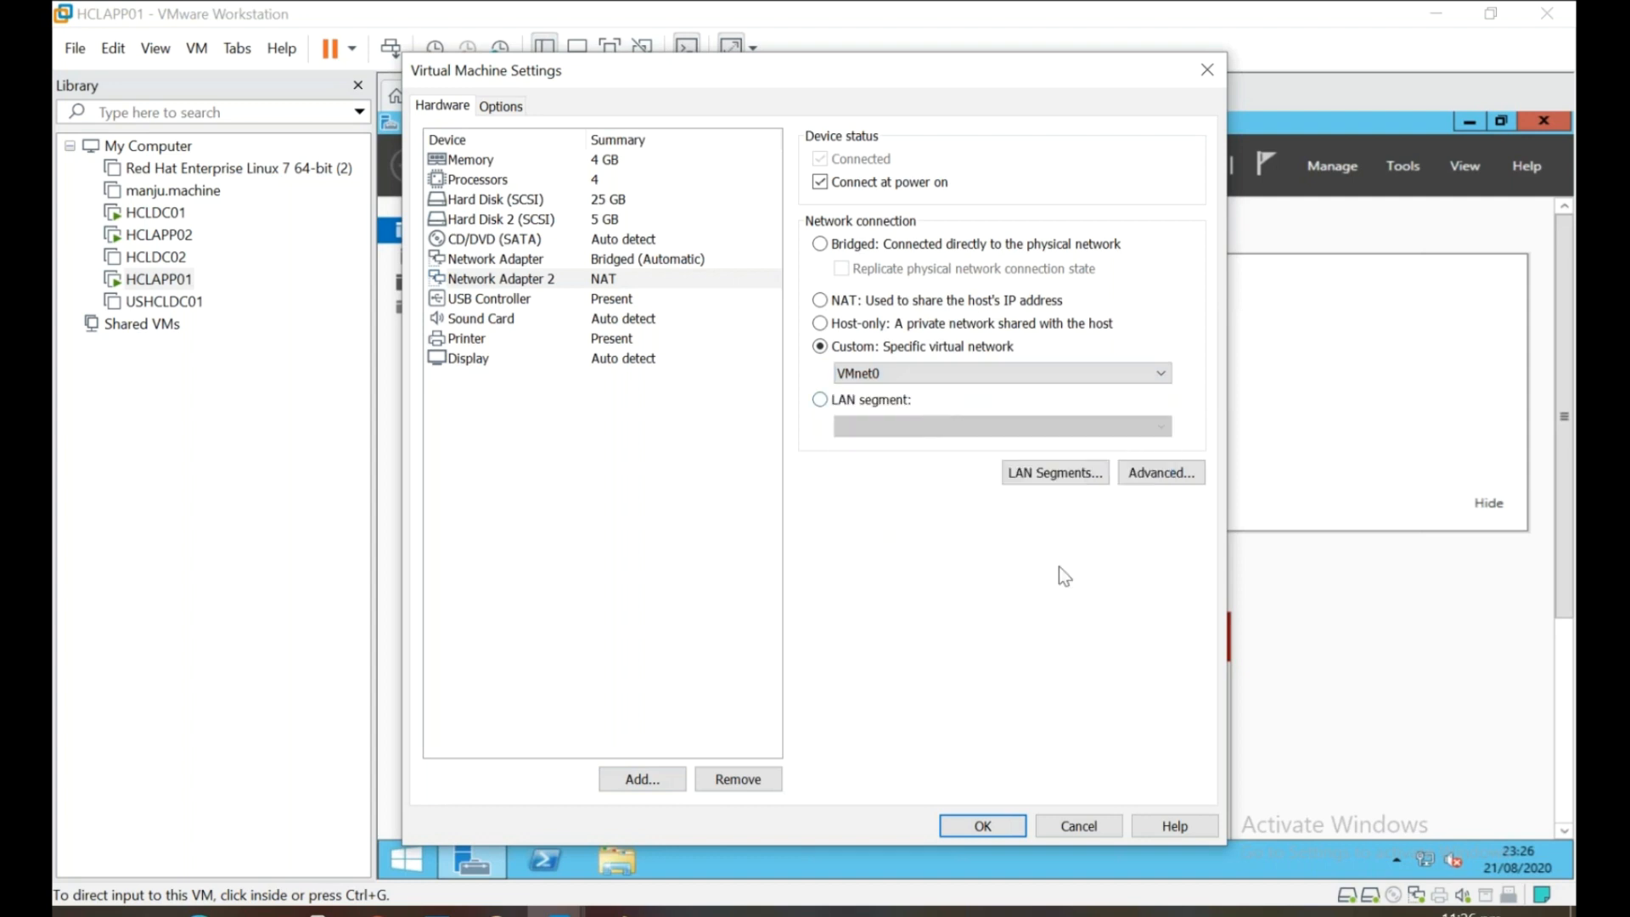
left_click(982, 825)
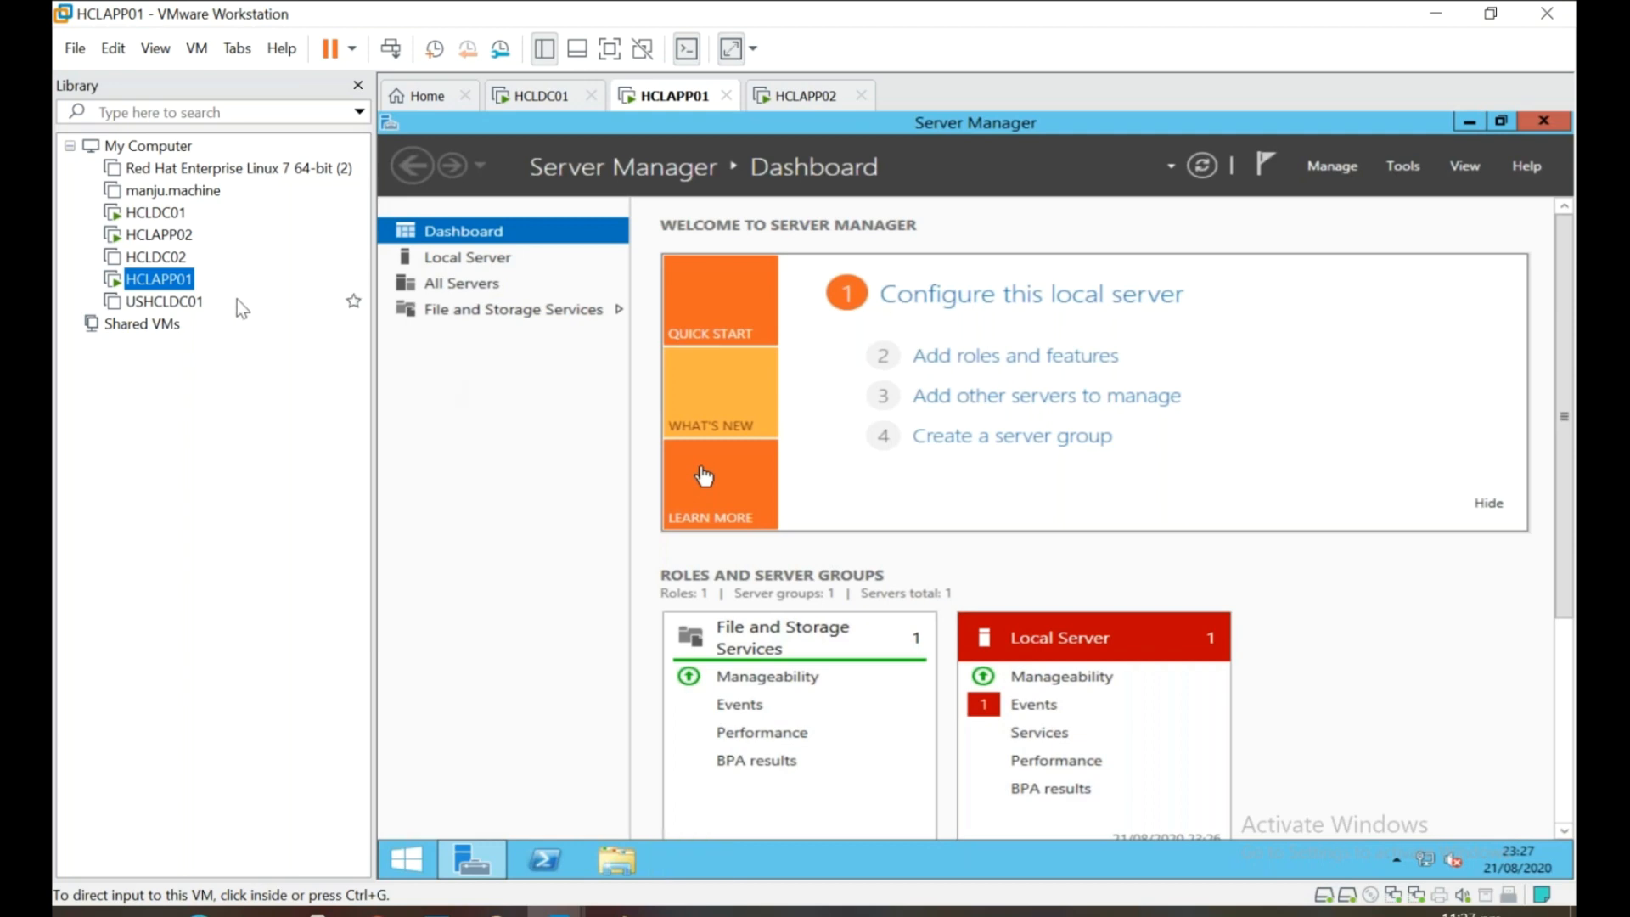
Add a second network adapter to HCLAPP02, connect it to the custom virtual network VMnet0, and apply the settings.
left_click(212, 238)
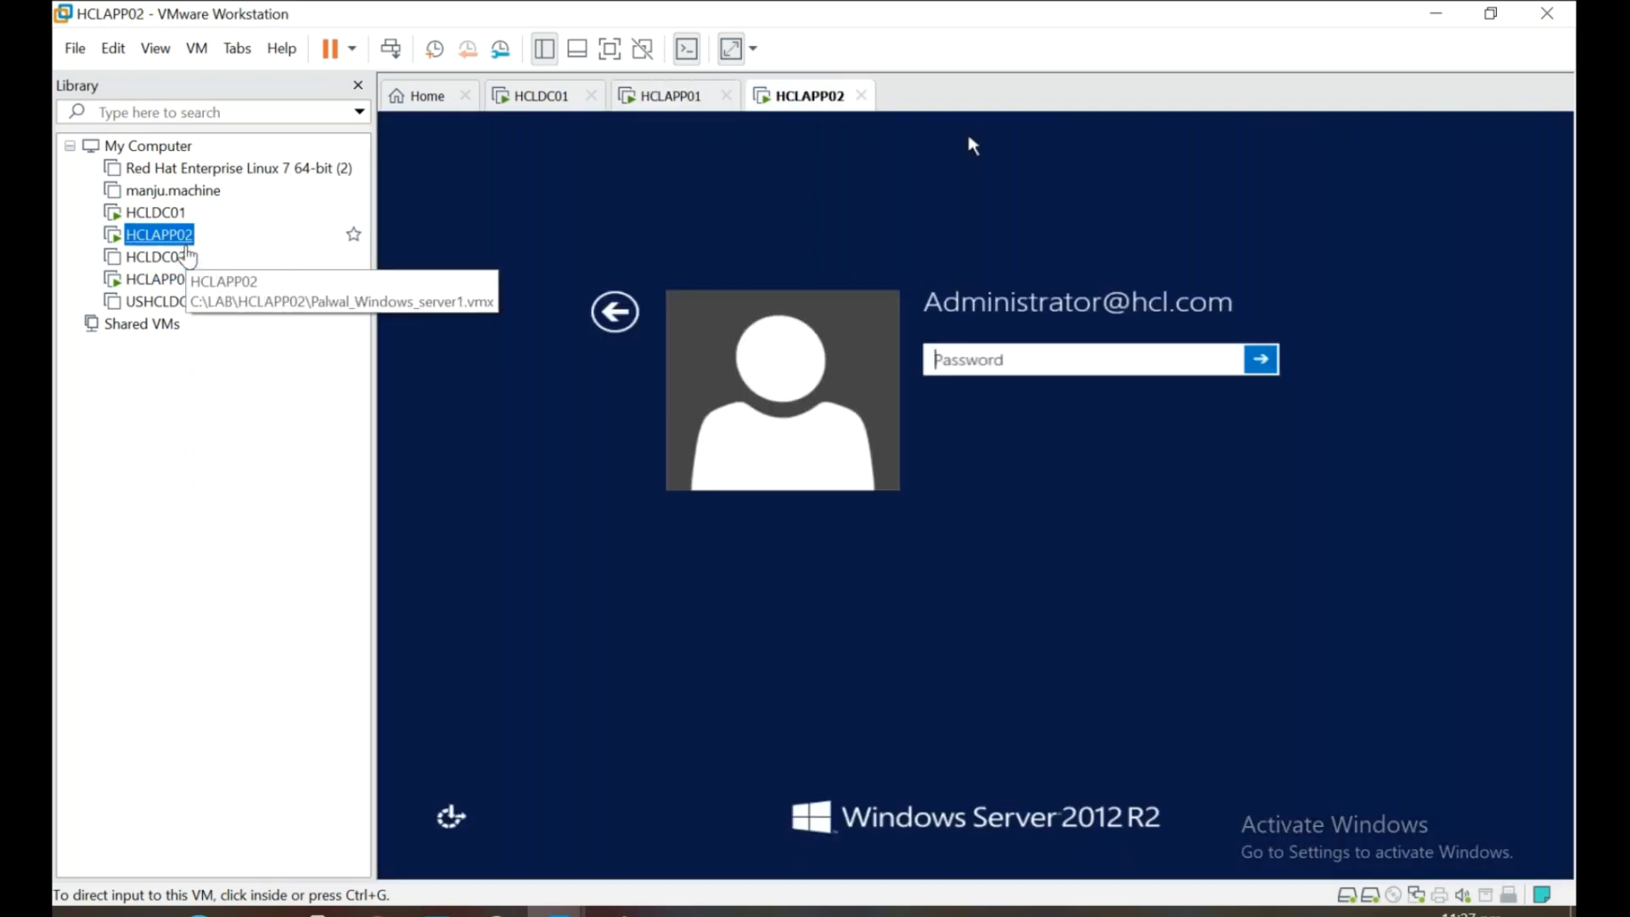
right_click(181, 236)
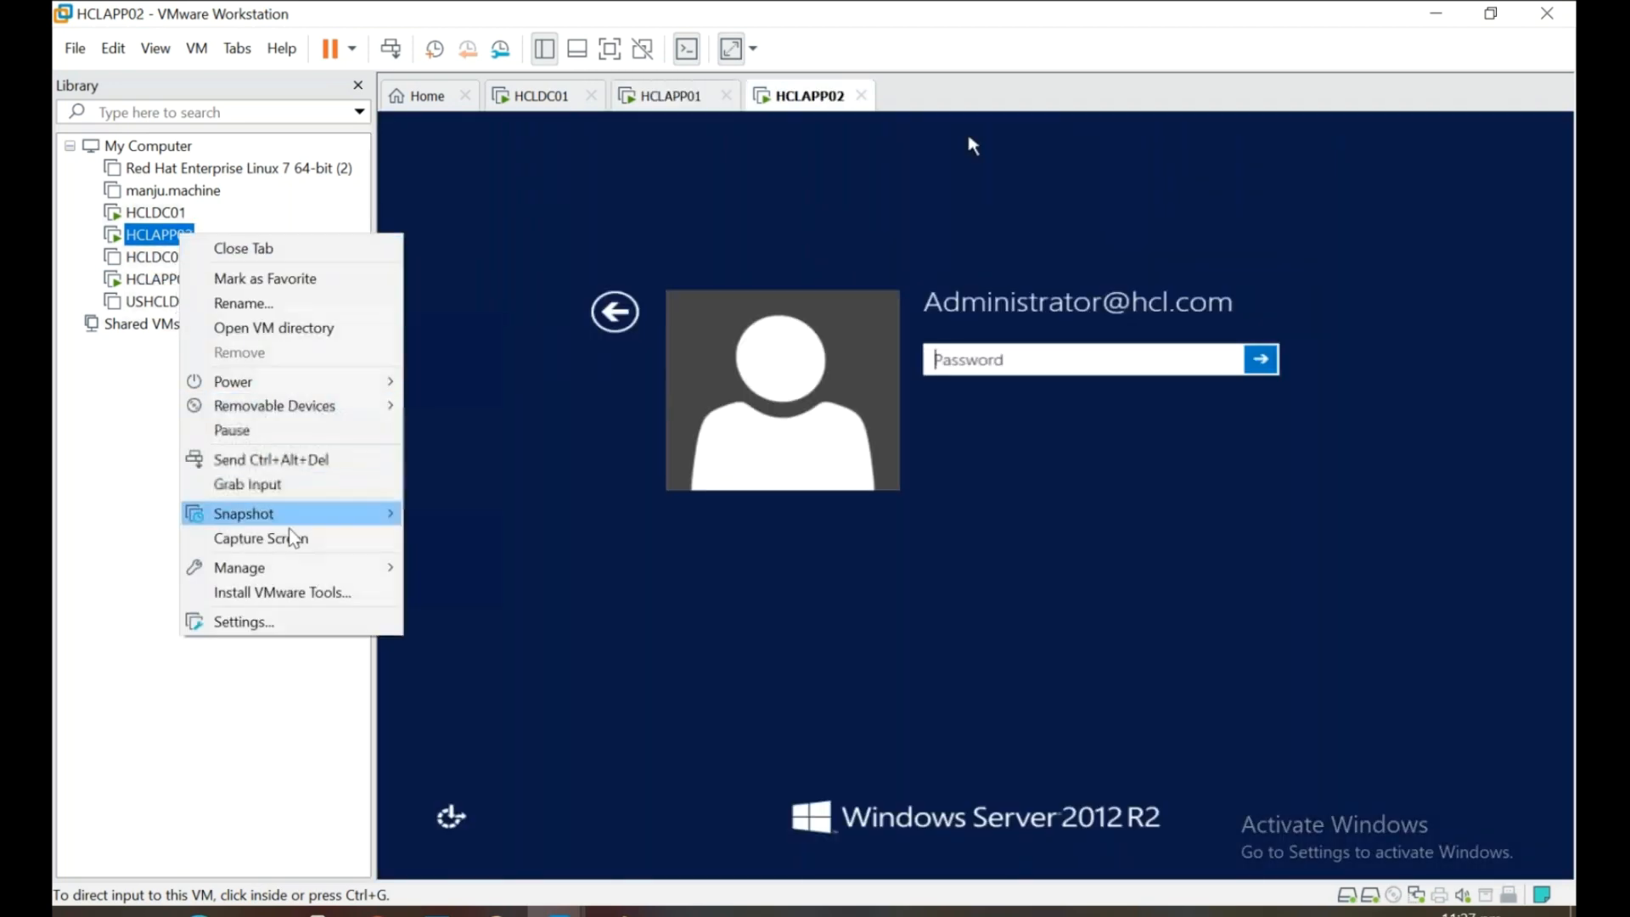
left_click(308, 624)
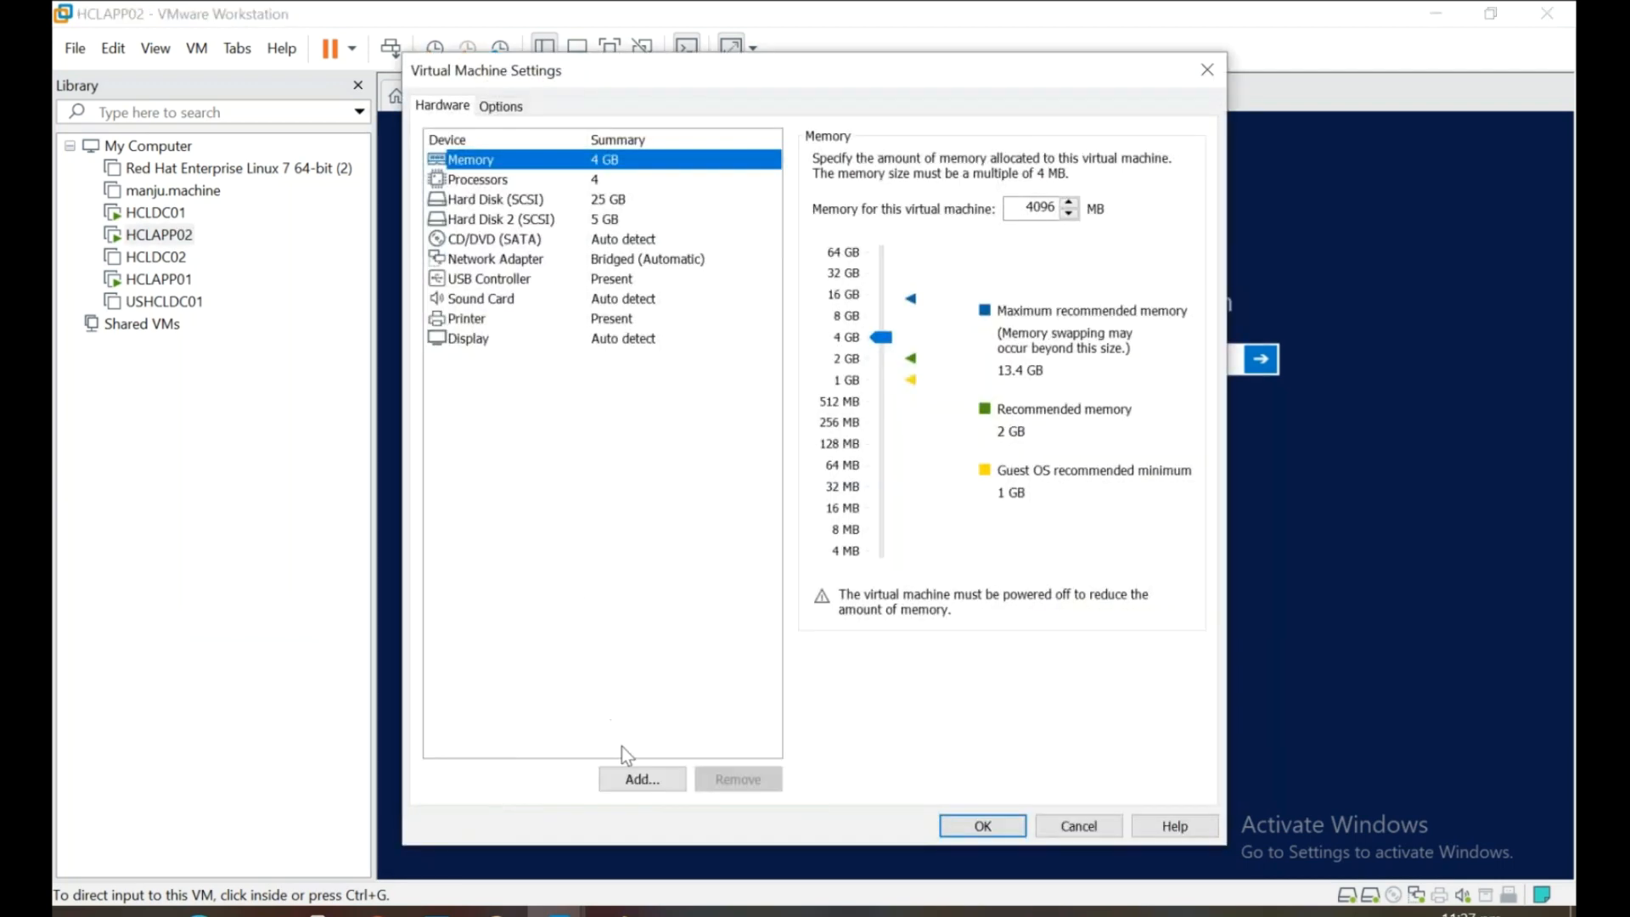
left_click(633, 778)
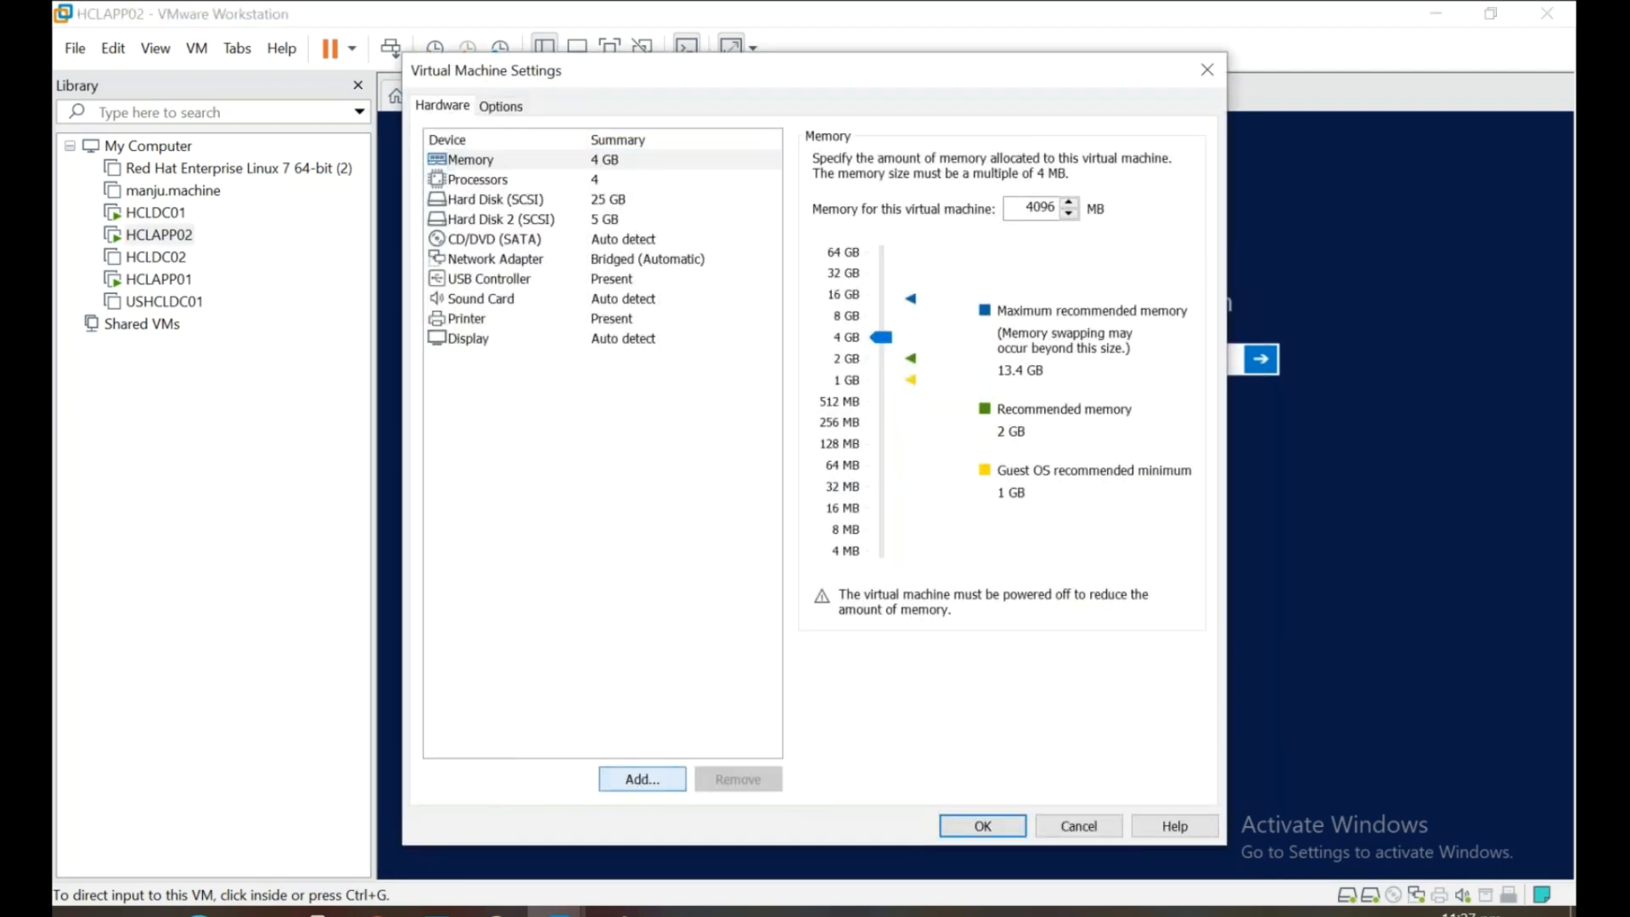
left_click(646, 409)
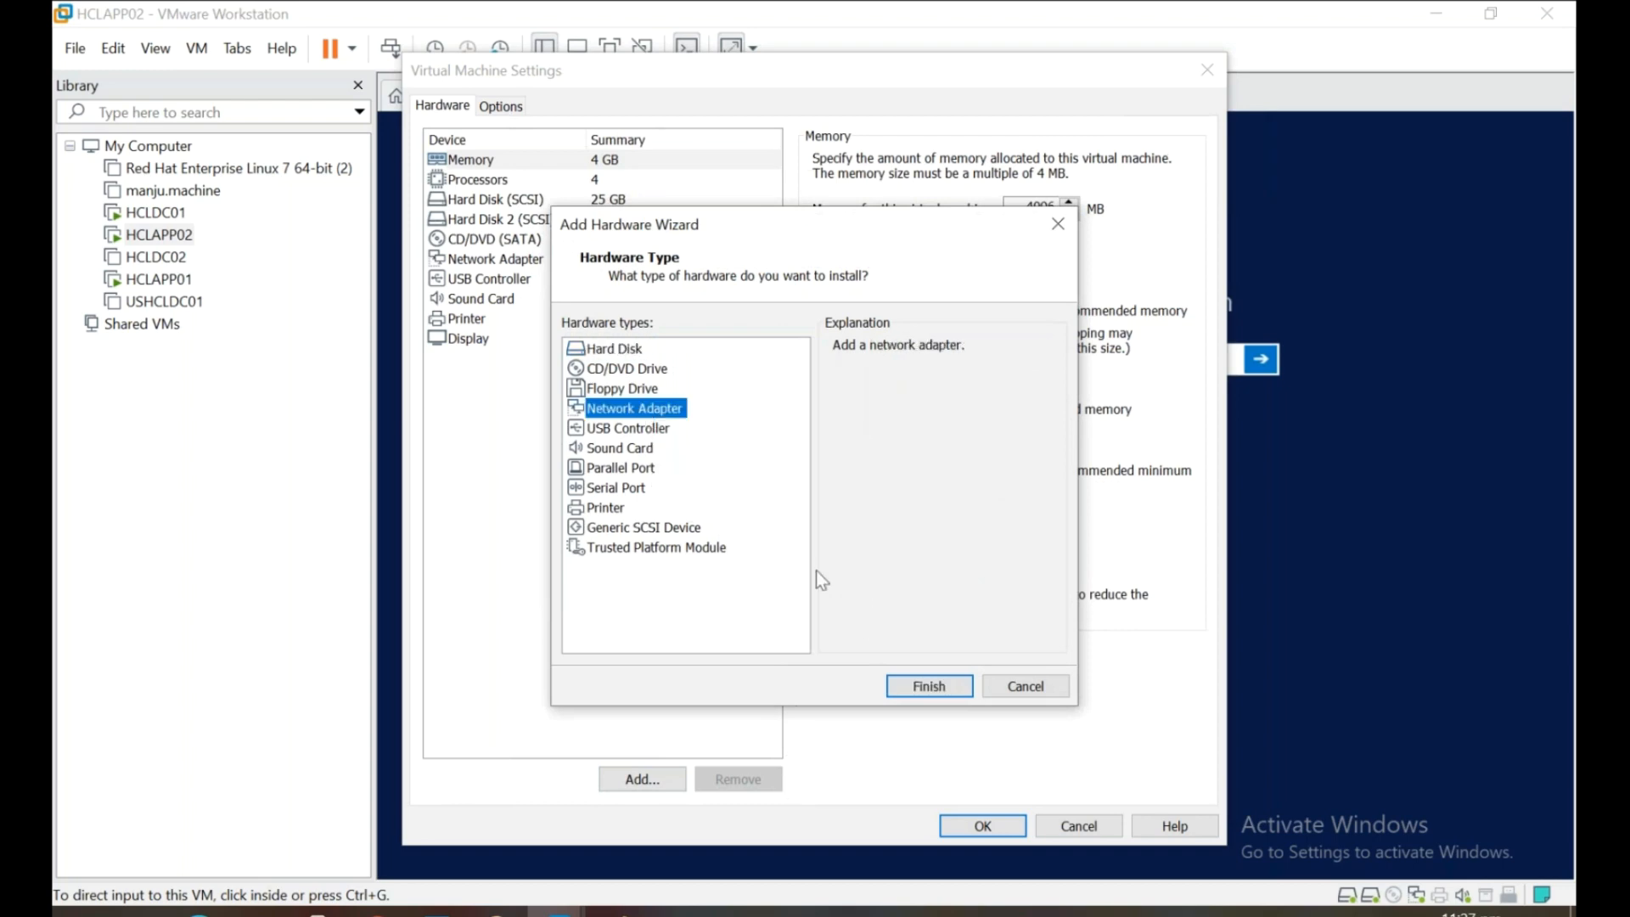
left_click(917, 686)
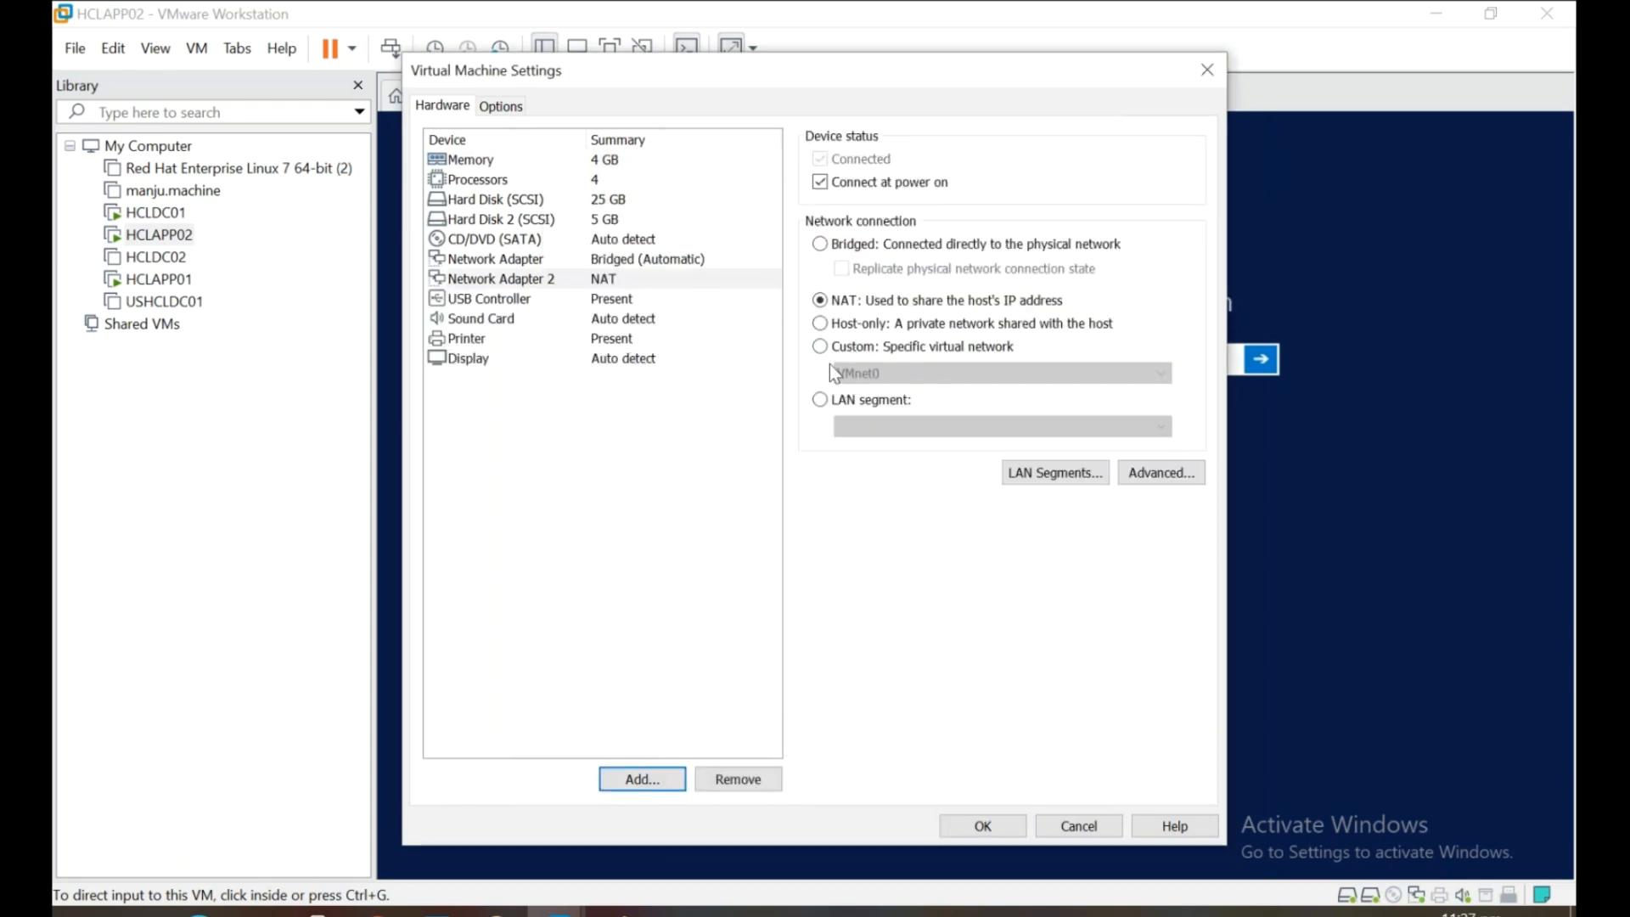
left_click(822, 346)
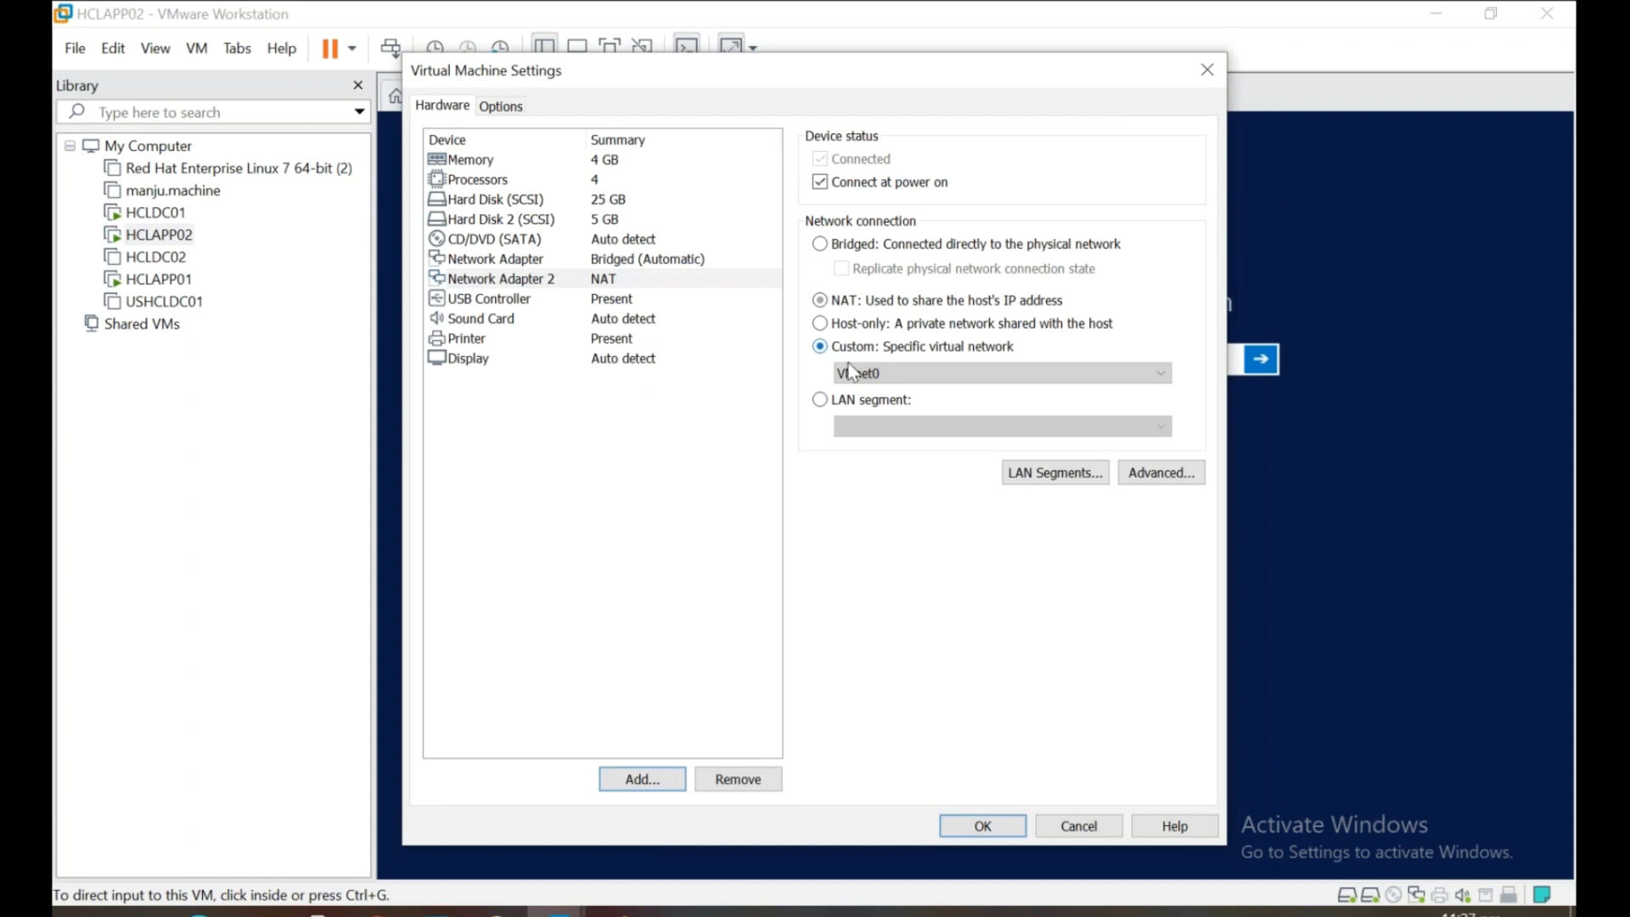
left_click(982, 825)
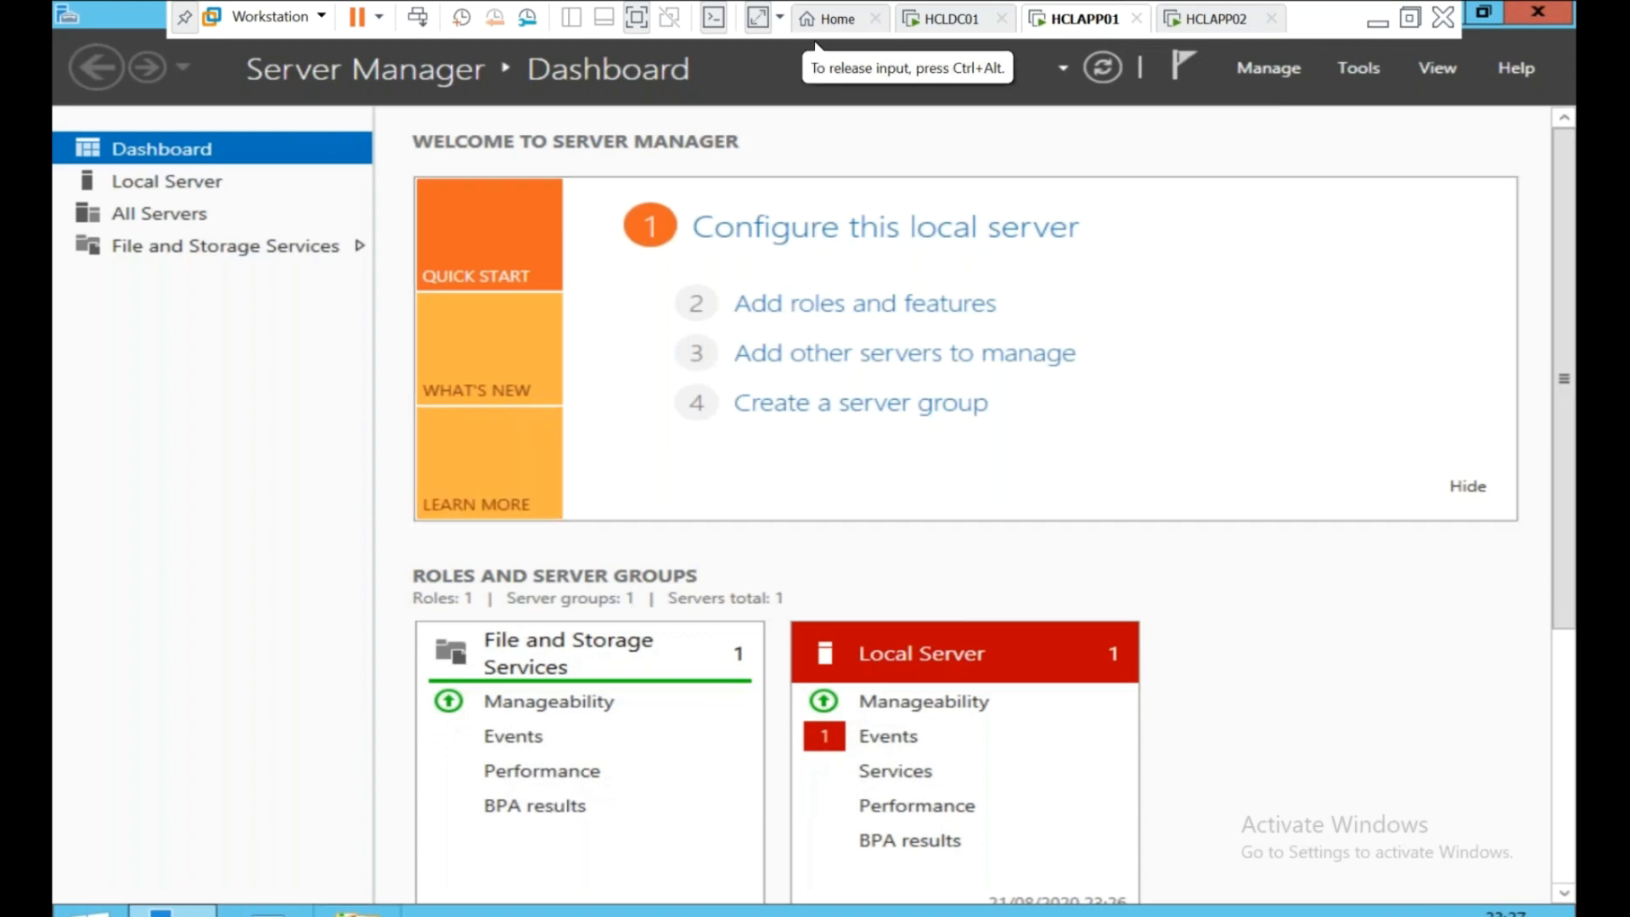
In HCLAPP01, open the network properties from File Explorer and bring up the Network Connections list of adapters.
left_click(348, 910)
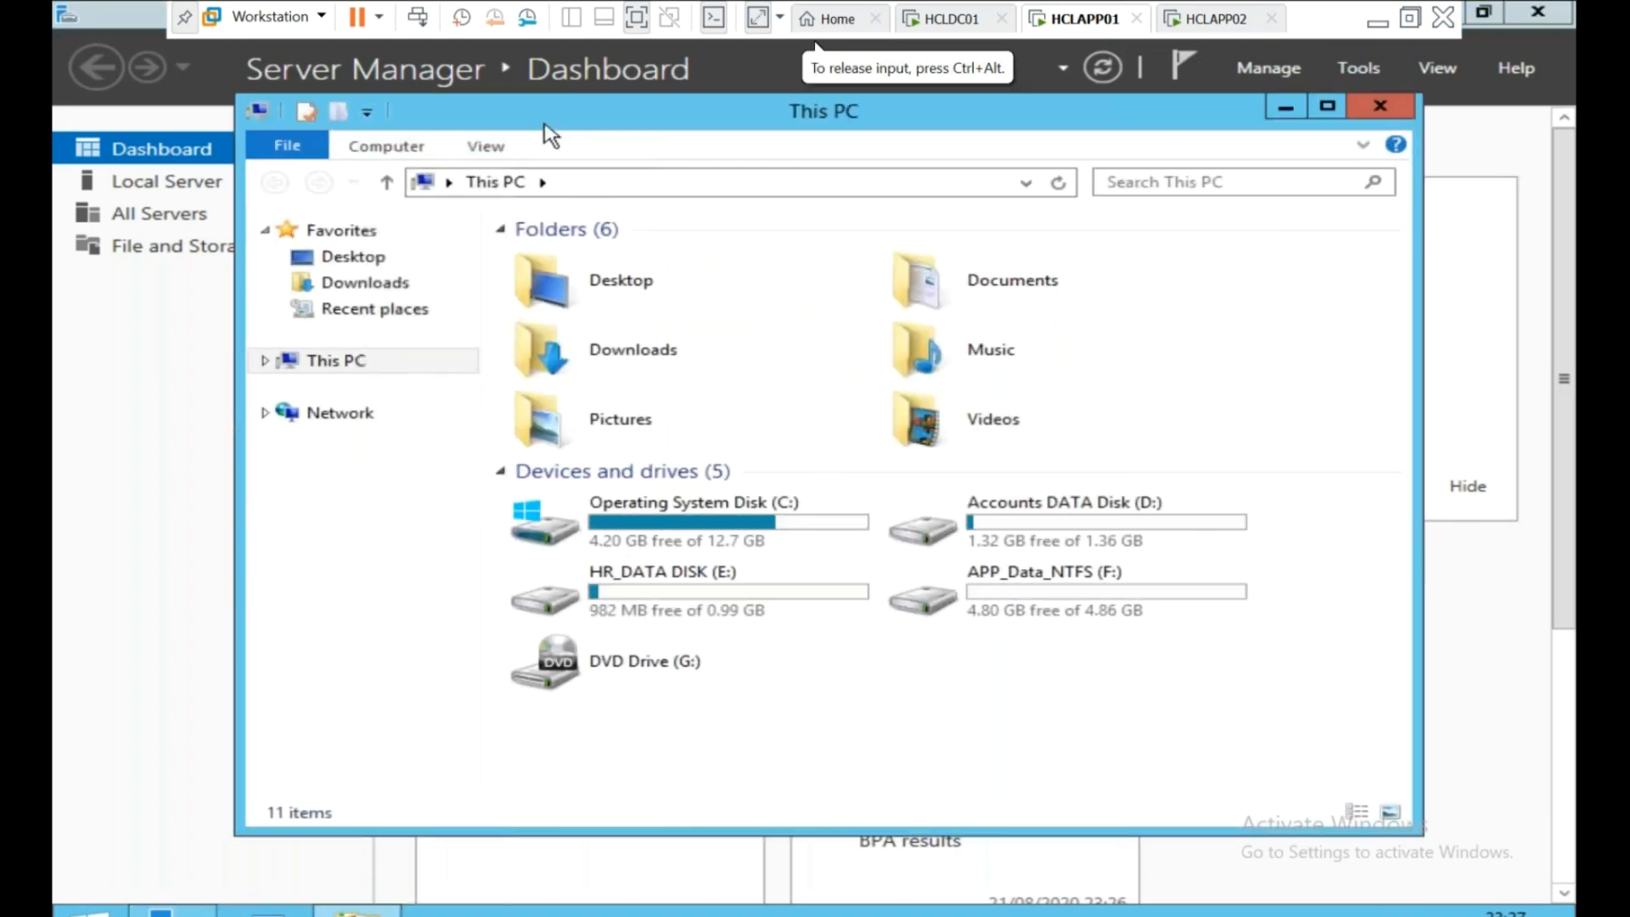
double_click(553, 117)
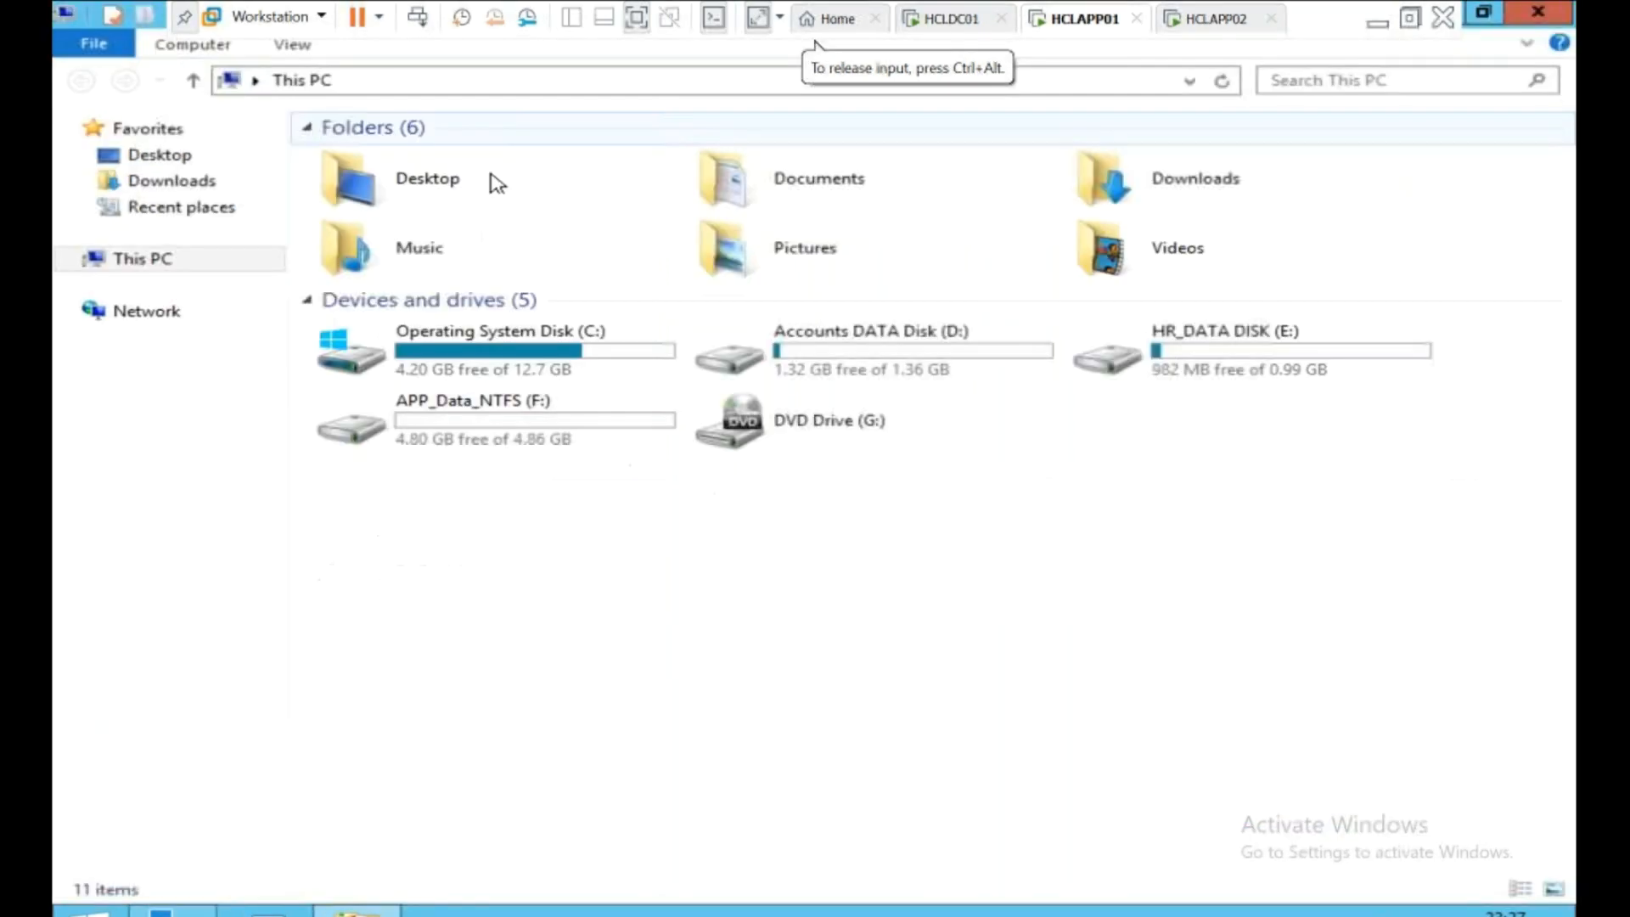
left_click(125, 313)
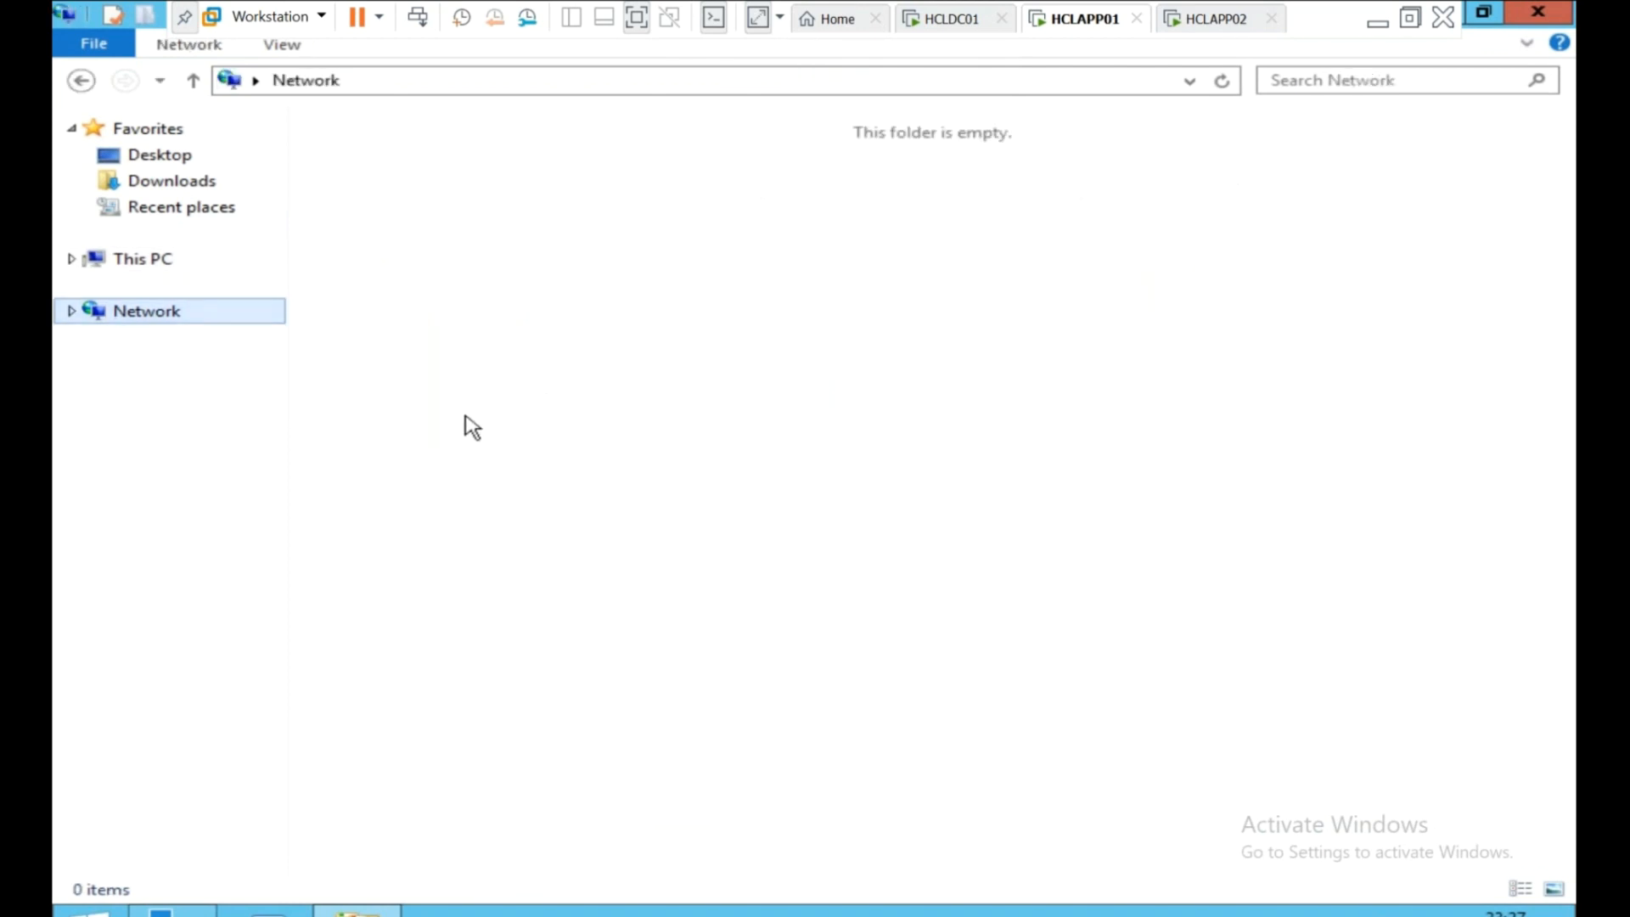
left_click(98, 316)
right_click(98, 316)
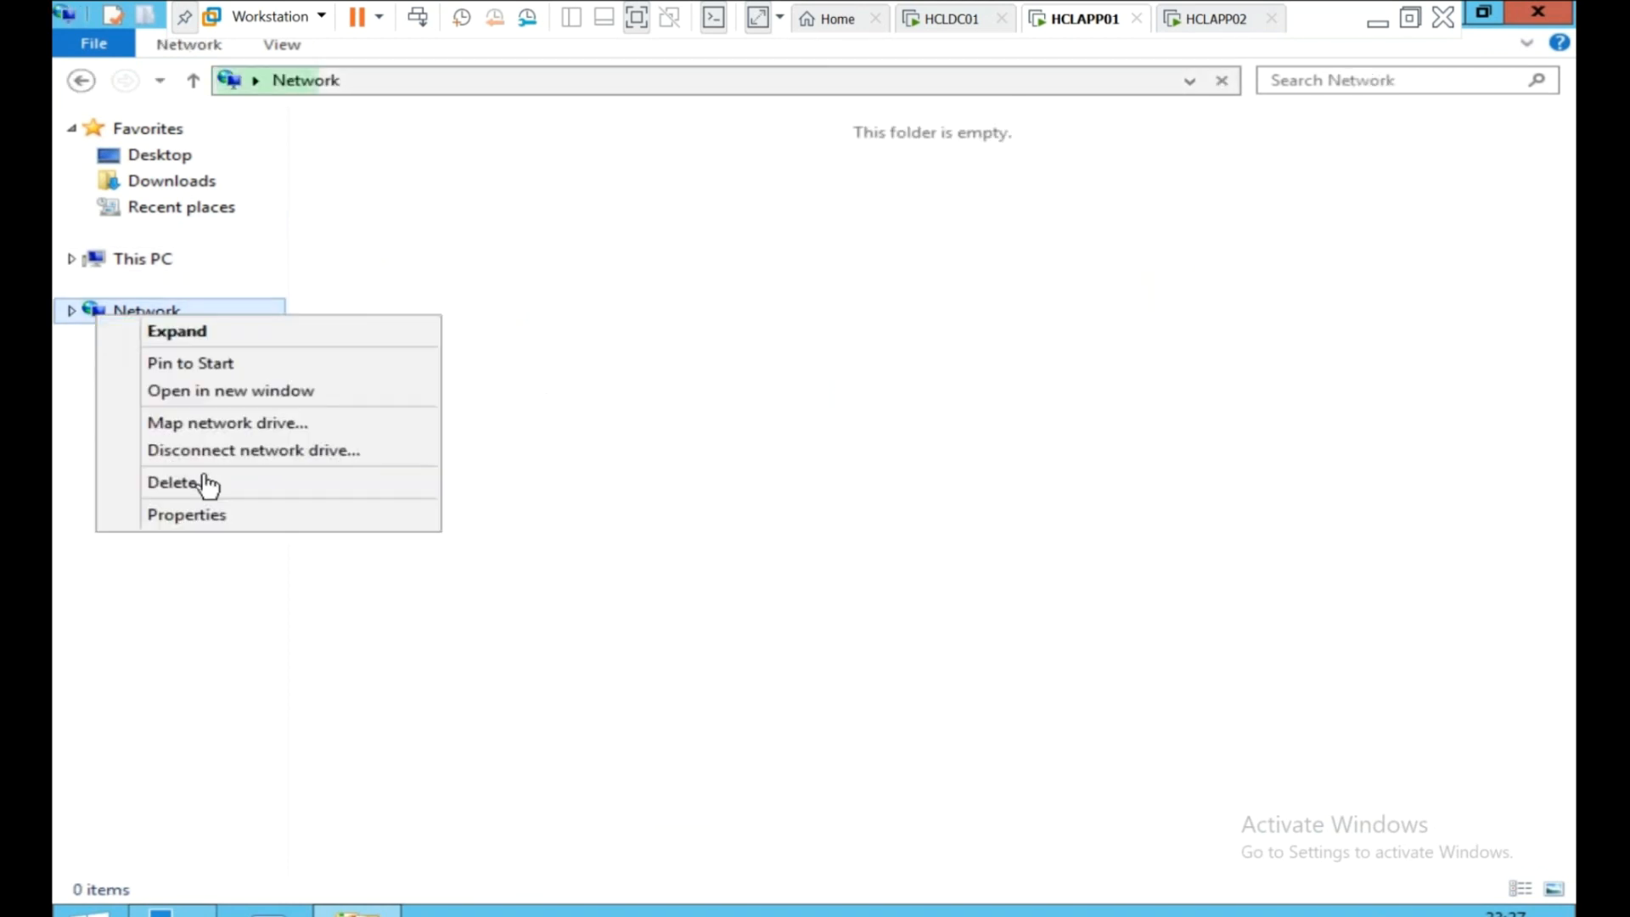
left_click(226, 521)
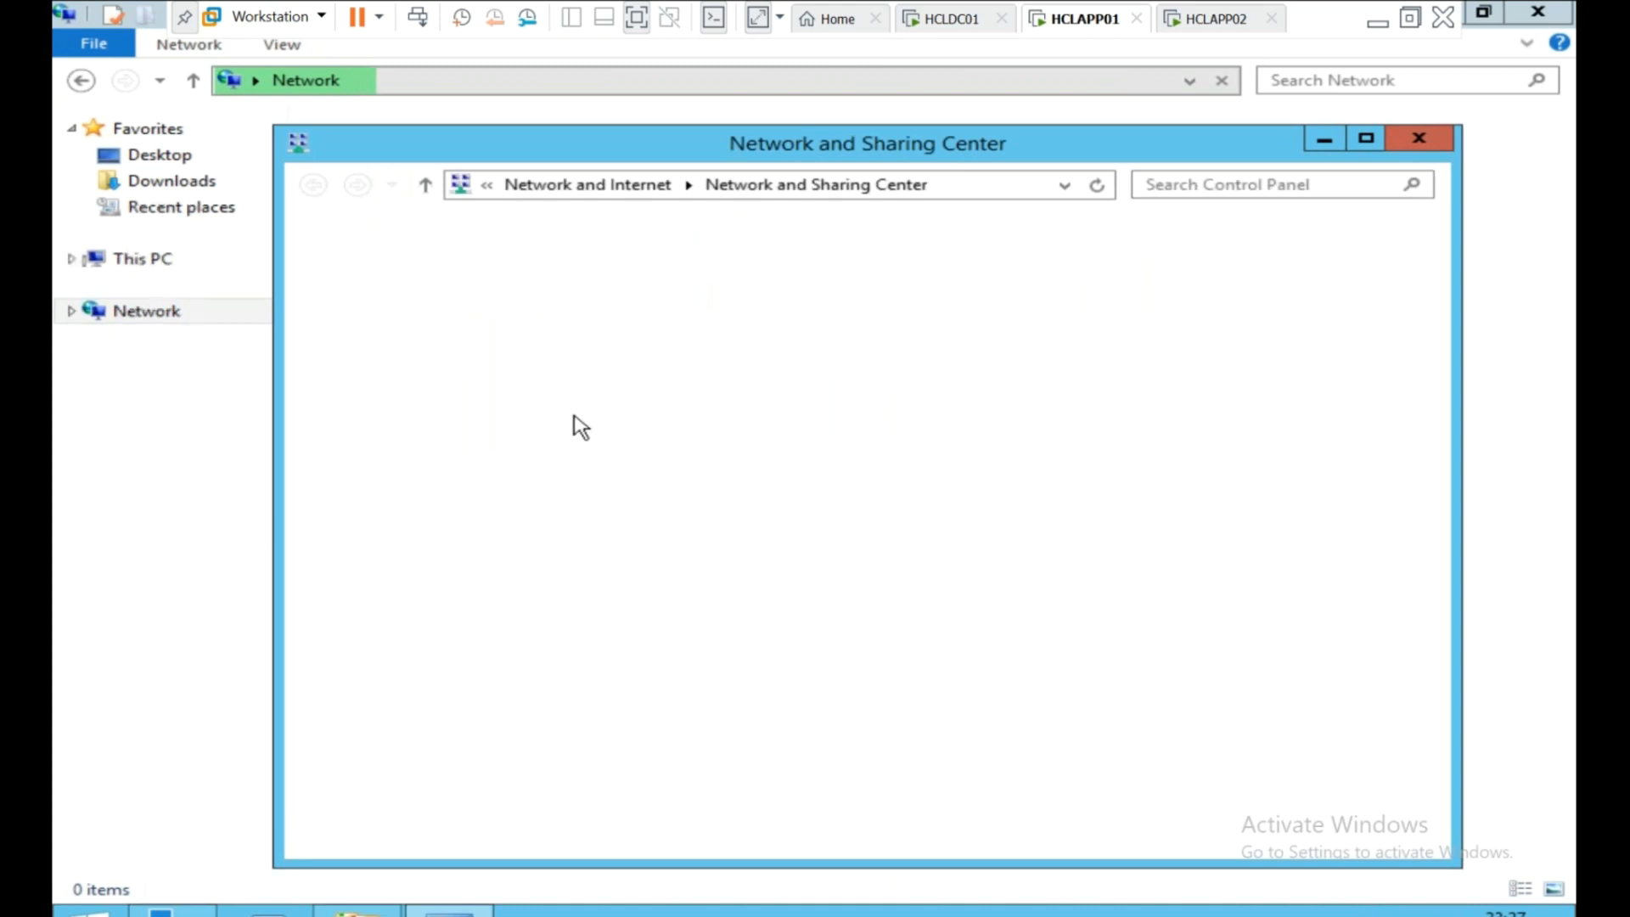
left_click(455, 281)
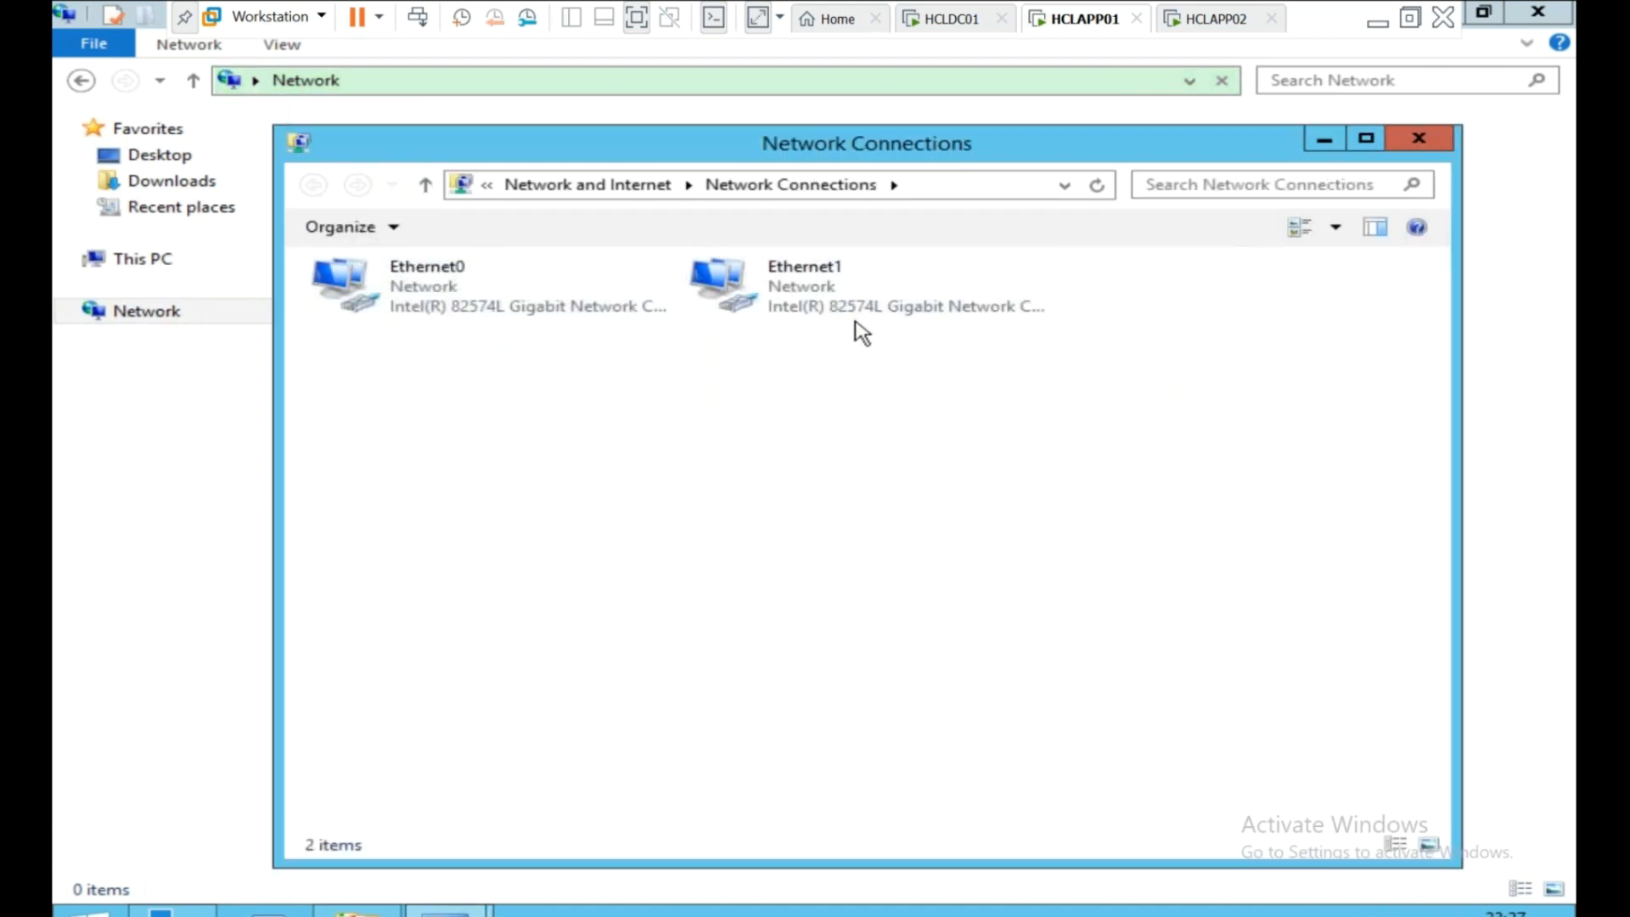
Examine the connection details of the Ethernet1 adapter, including its IPv4 configuration, and close its status.
left_click(715, 290)
double_click(716, 291)
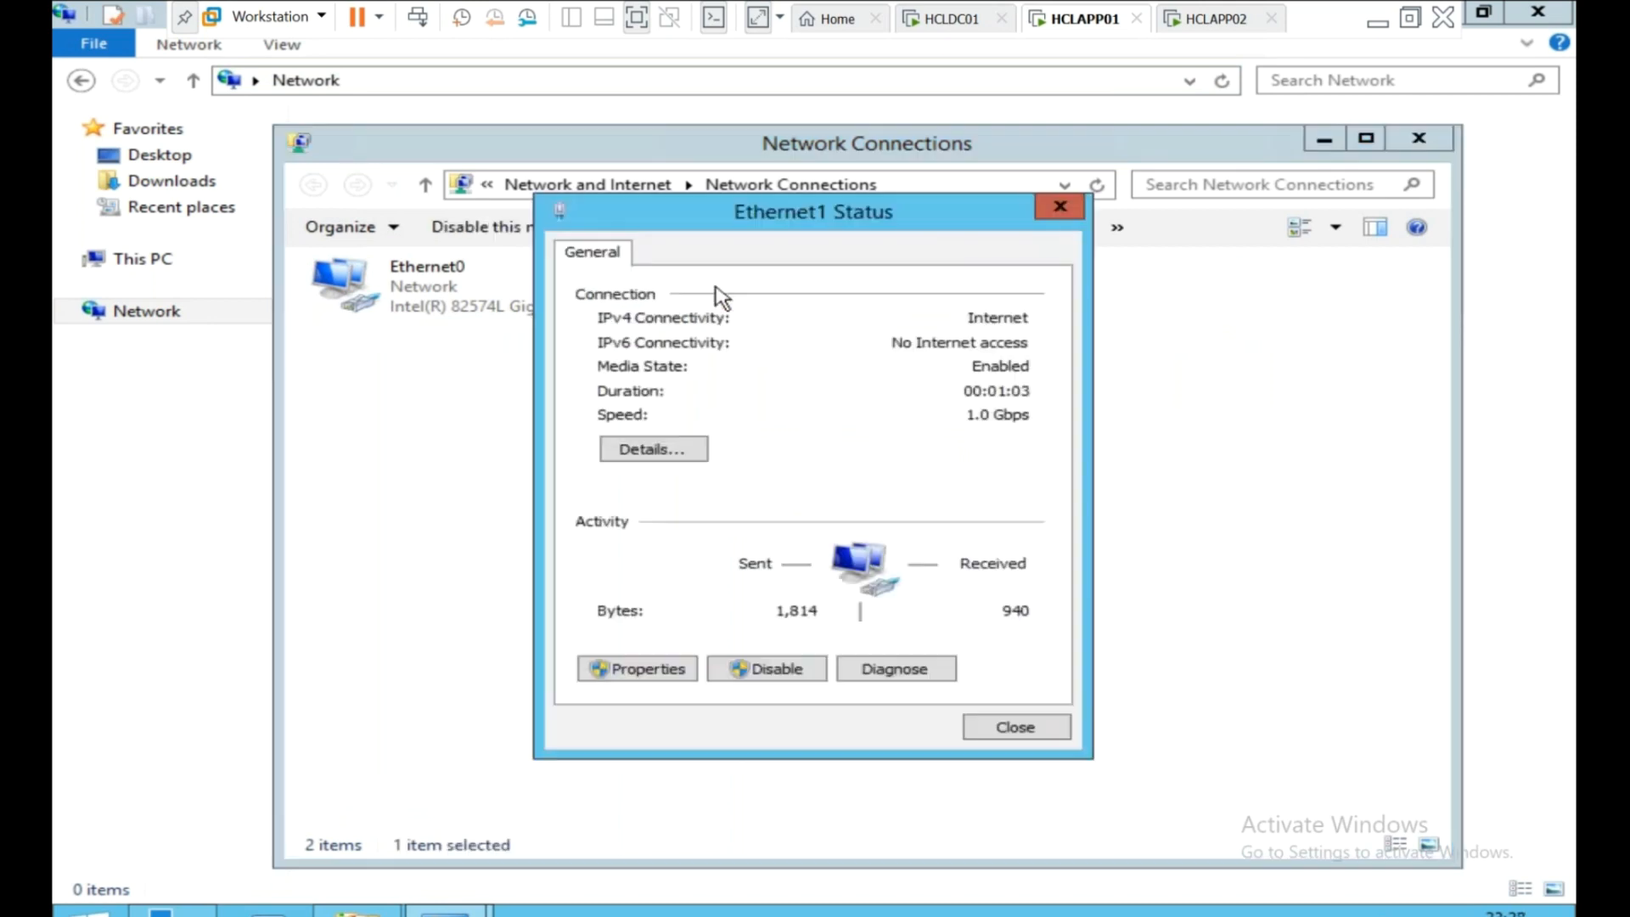
left_click(653, 449)
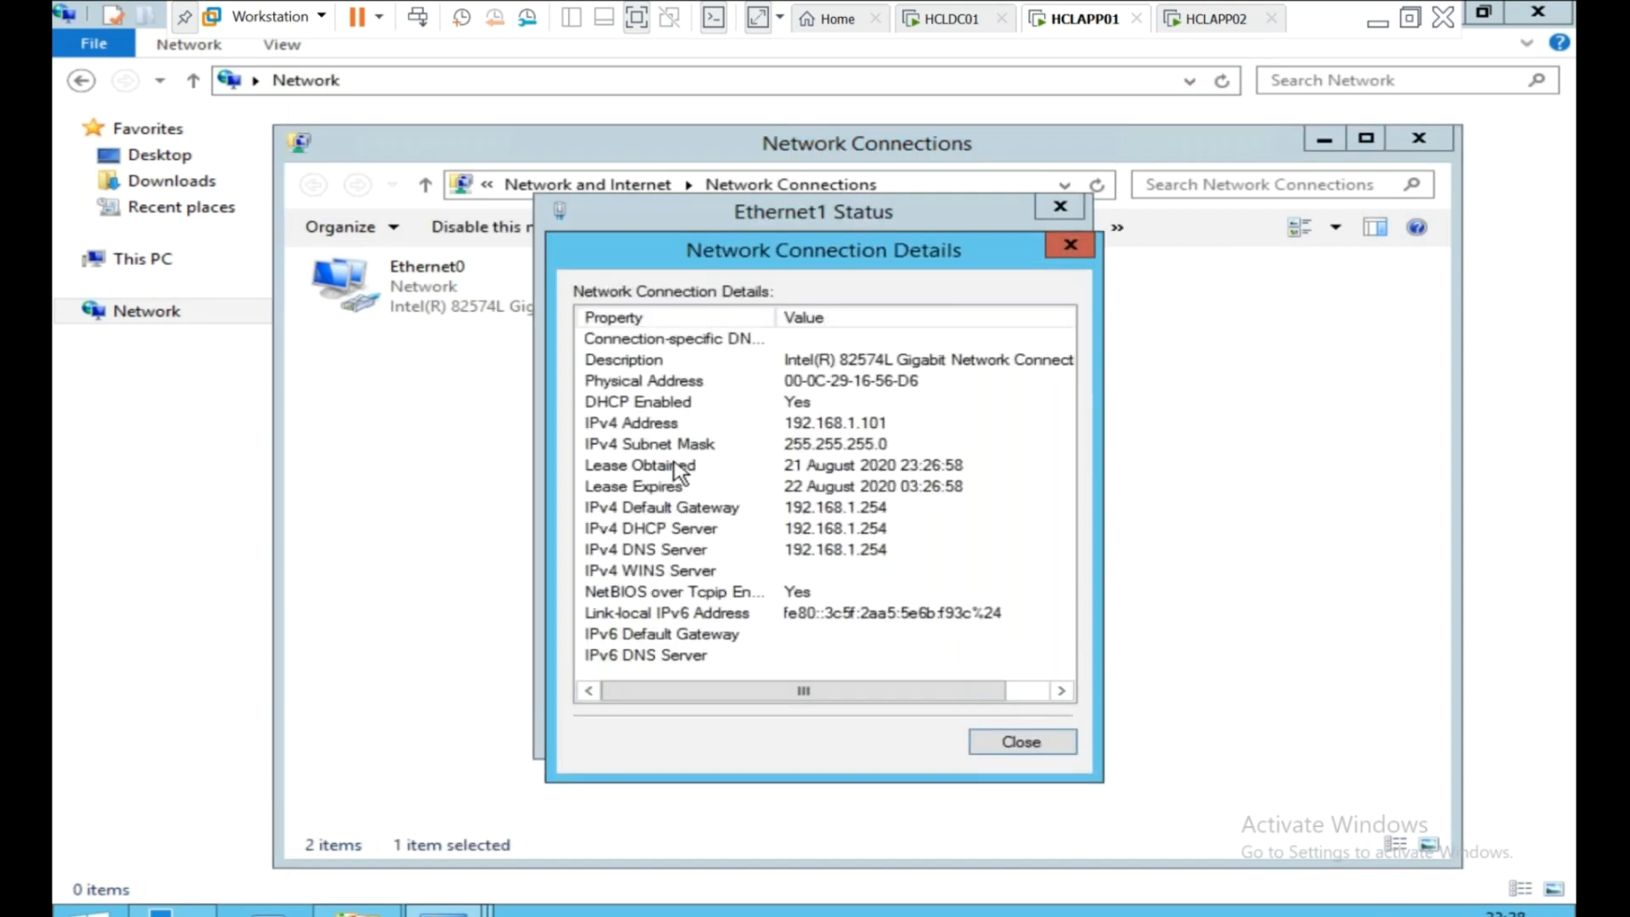
left_click(1086, 255)
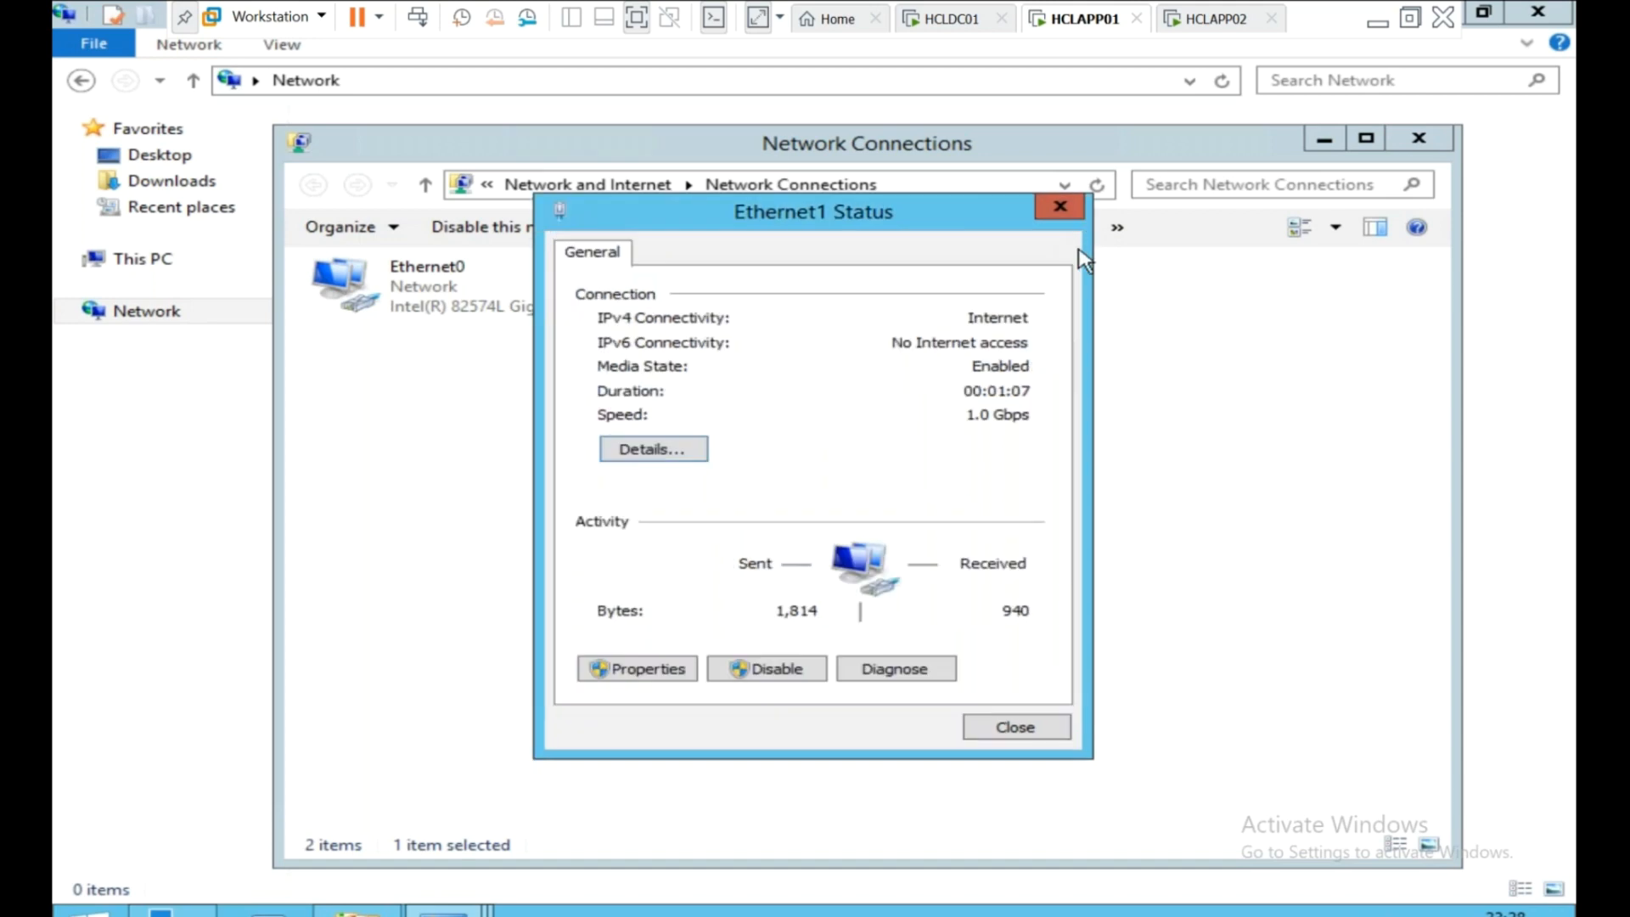
left_click(1059, 206)
Examine the connection details of the Ethernet0 adapter, including its IPv4 configuration, and close its status.
left_click(459, 312)
double_click(460, 312)
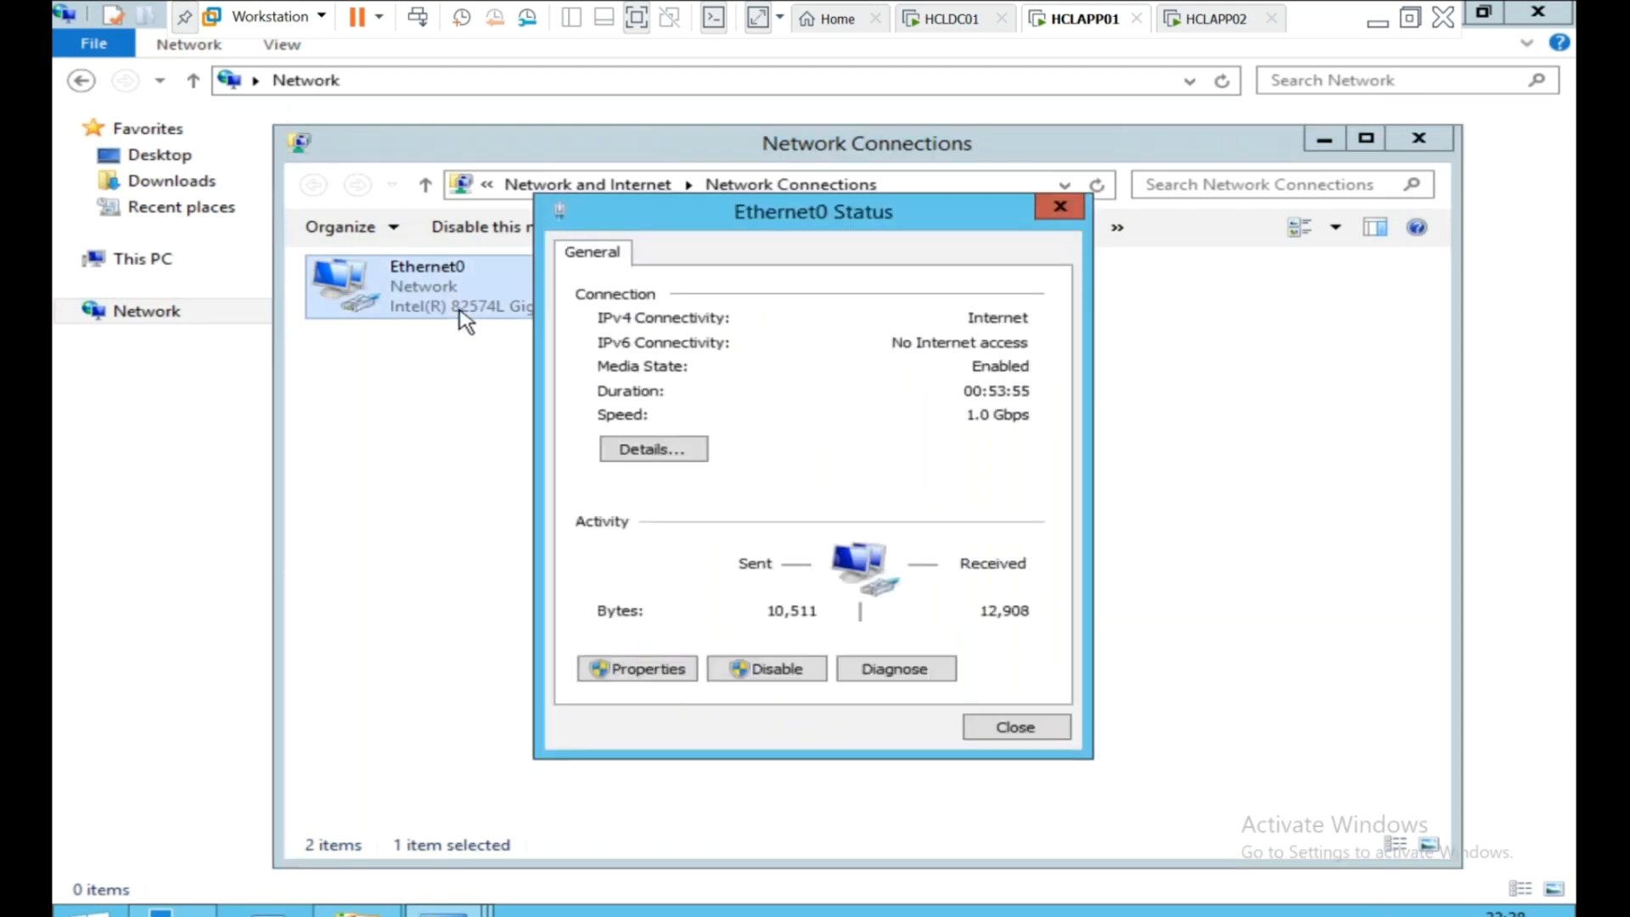
left_click(635, 448)
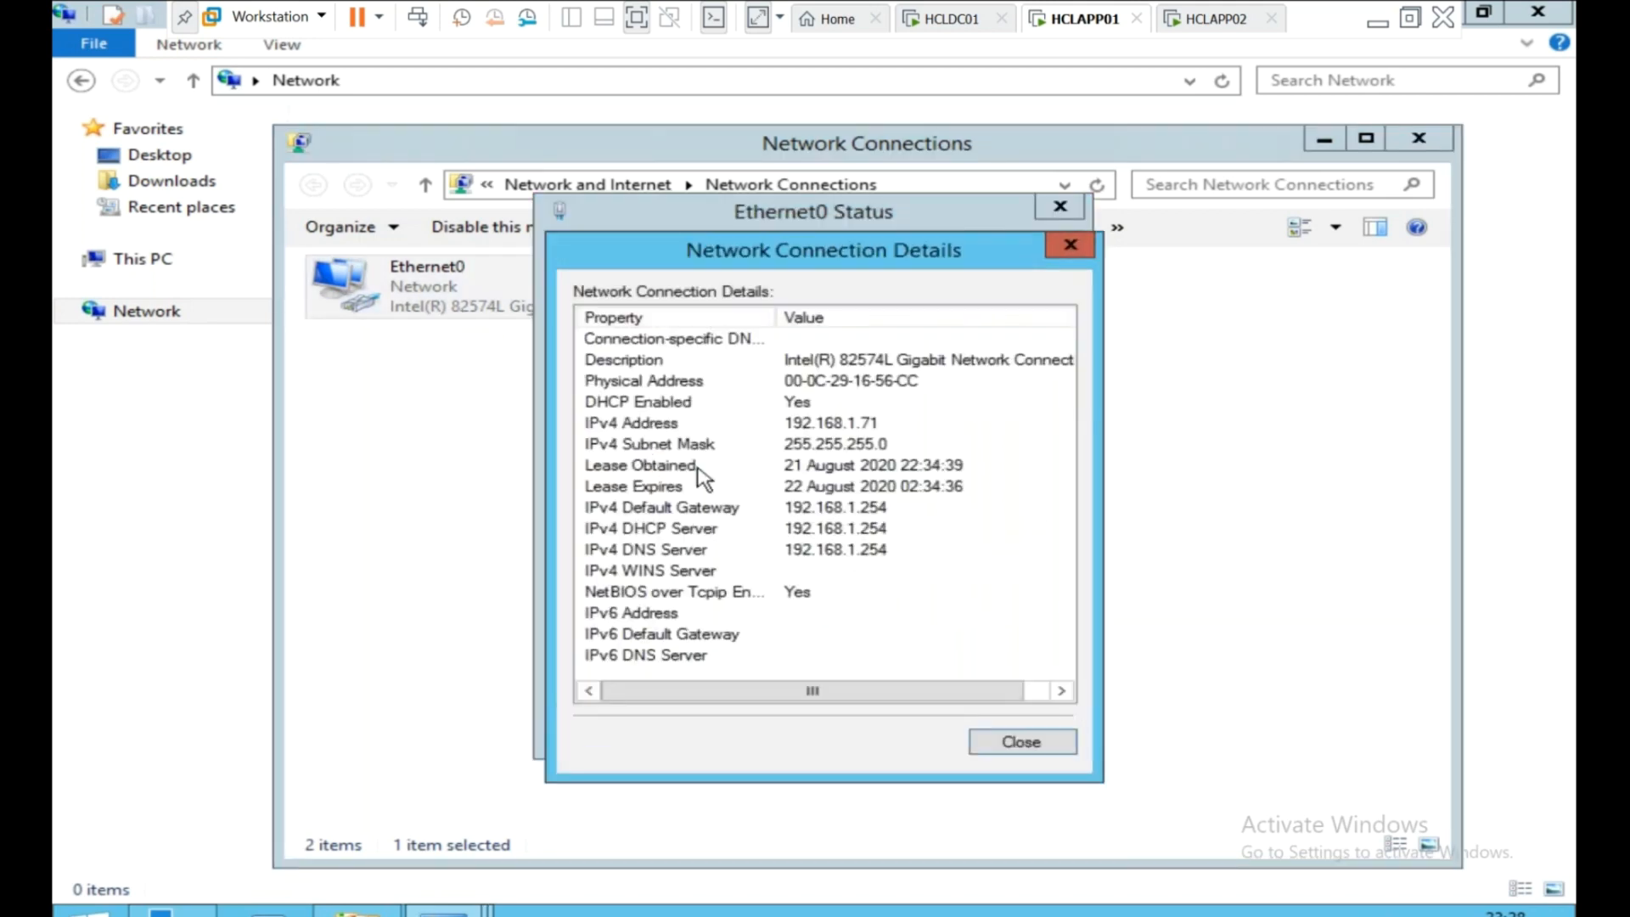
left_click(1068, 246)
left_click(1058, 207)
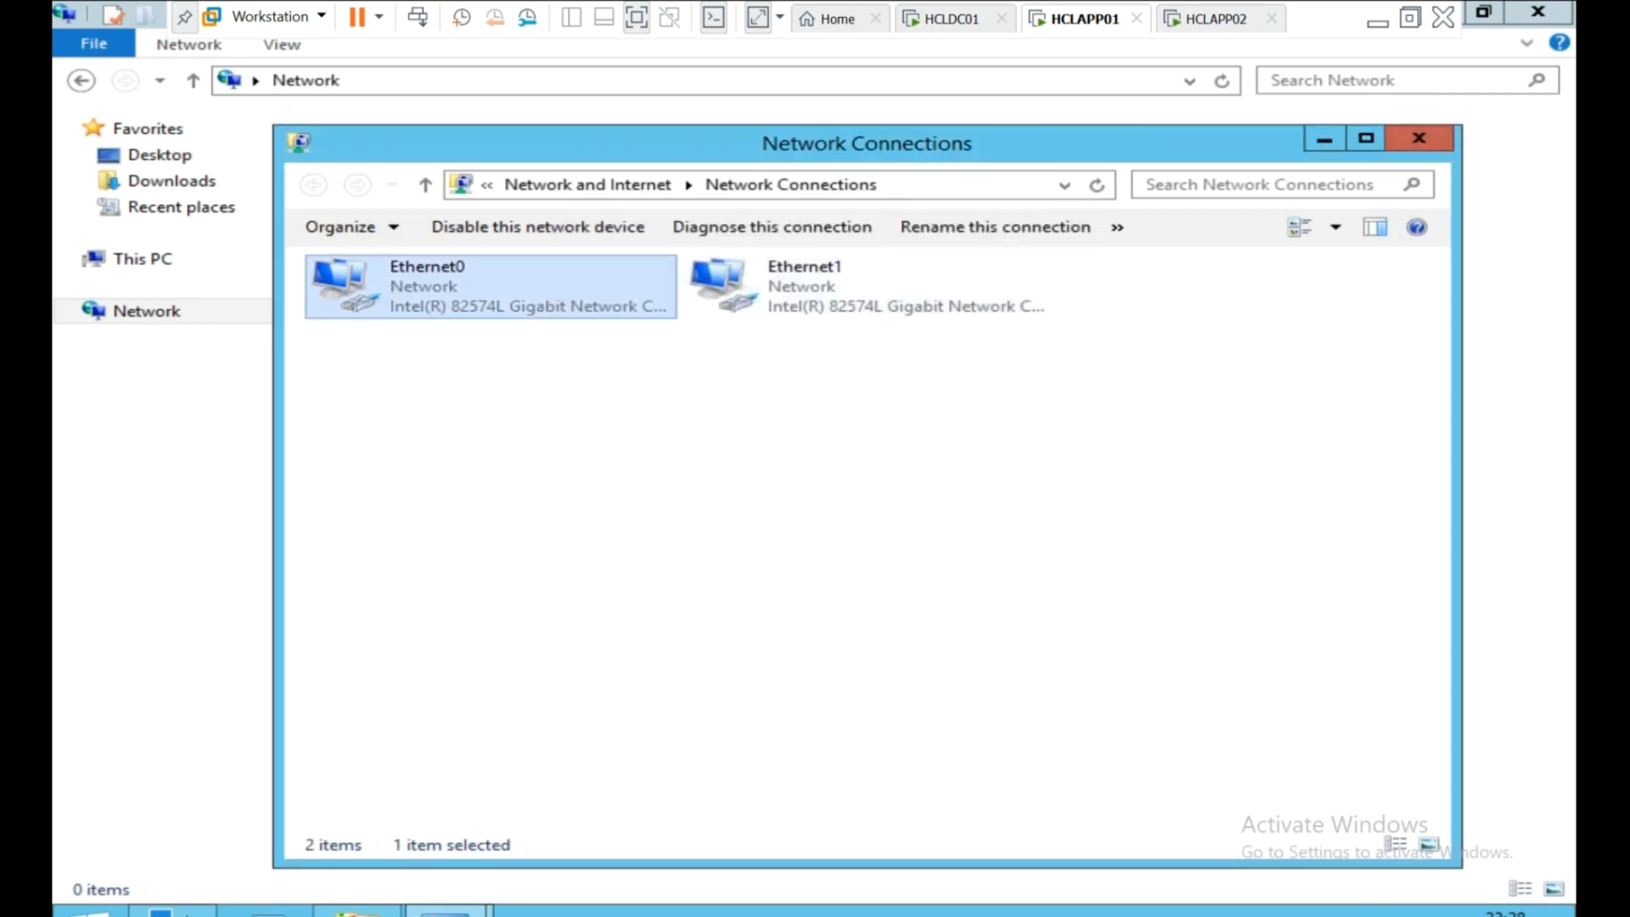
right_click(106, 910)
left_click(162, 842)
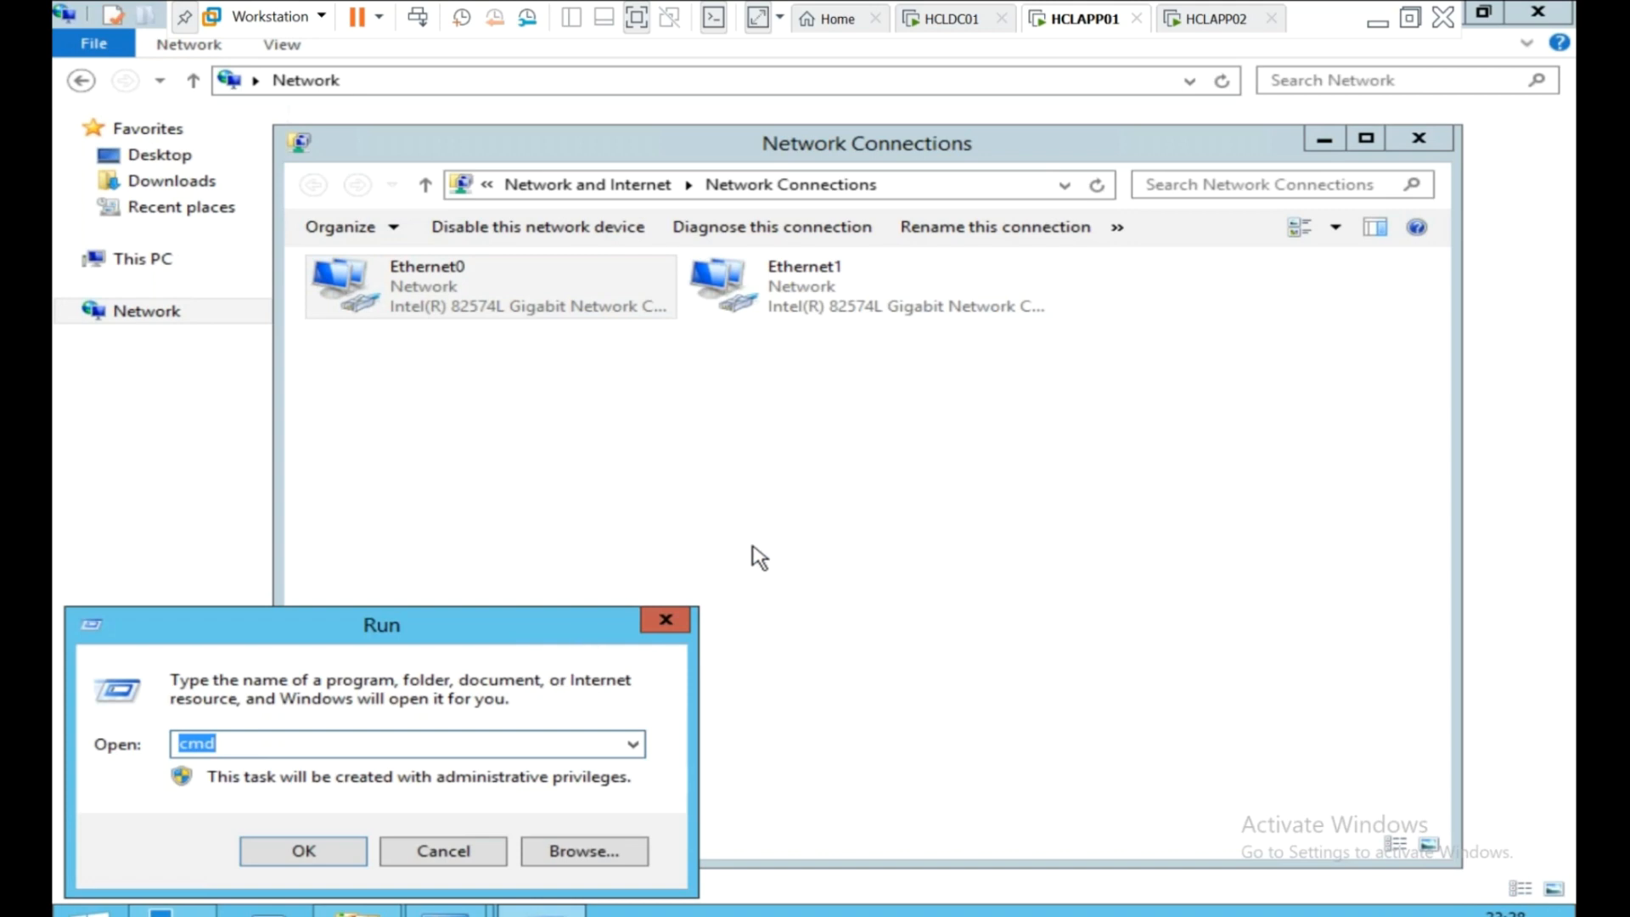
left_click(673, 626)
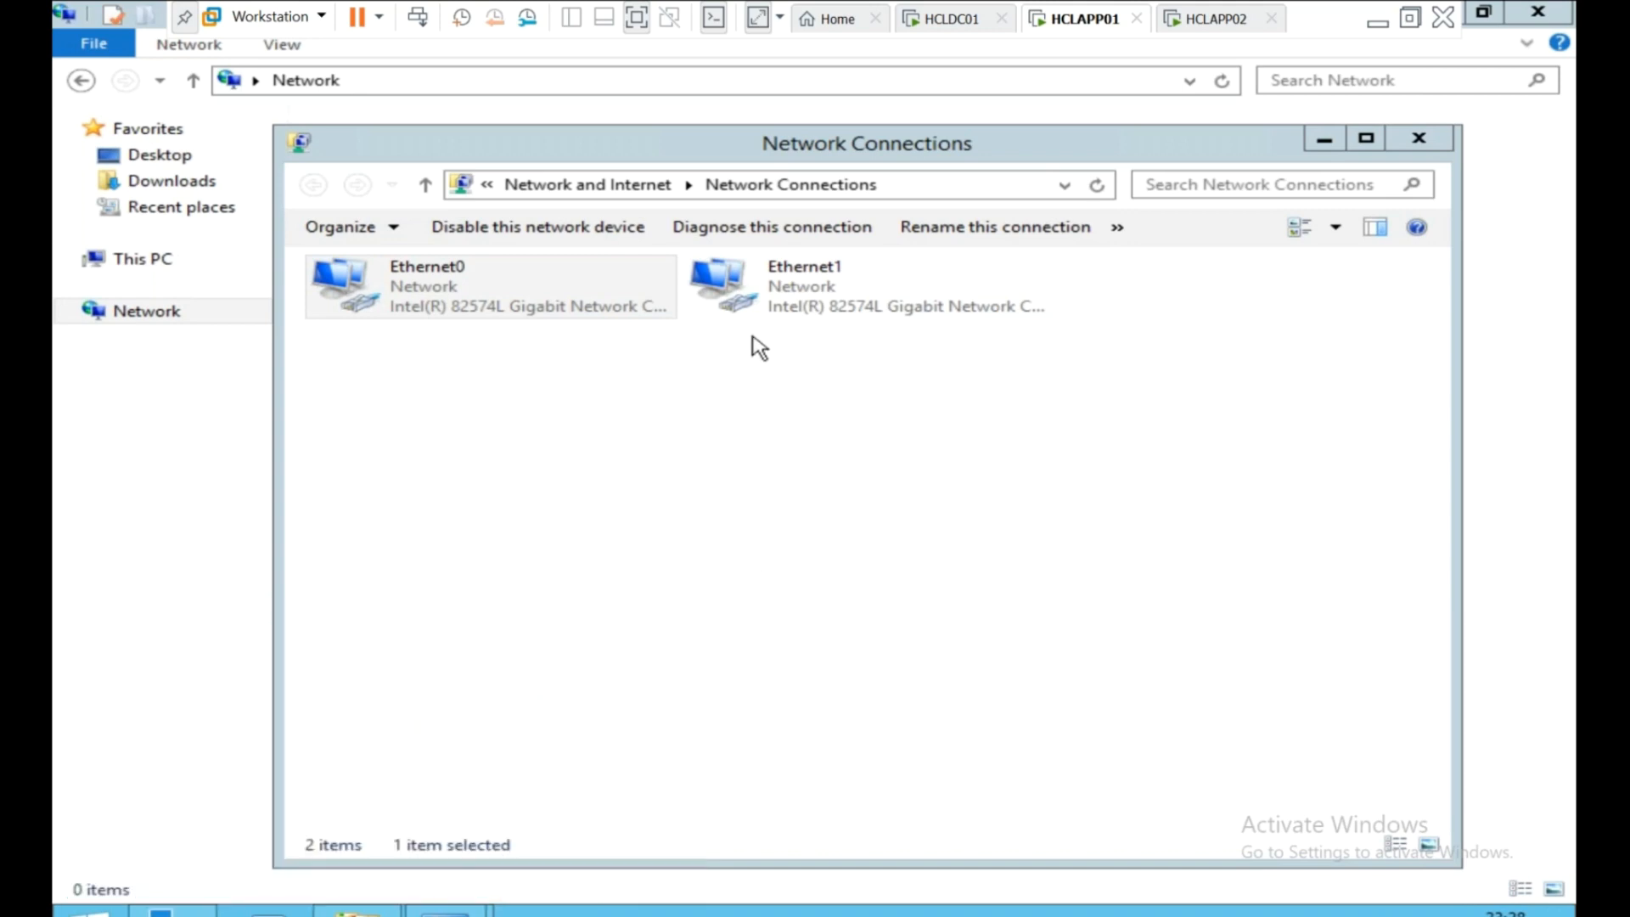
Examine the Internet Protocol Version 4 (TCP/IPv4) properties of the Ethernet1 adapter in HCLAPP01, and close its dialogs without changes.
double_click(746, 309)
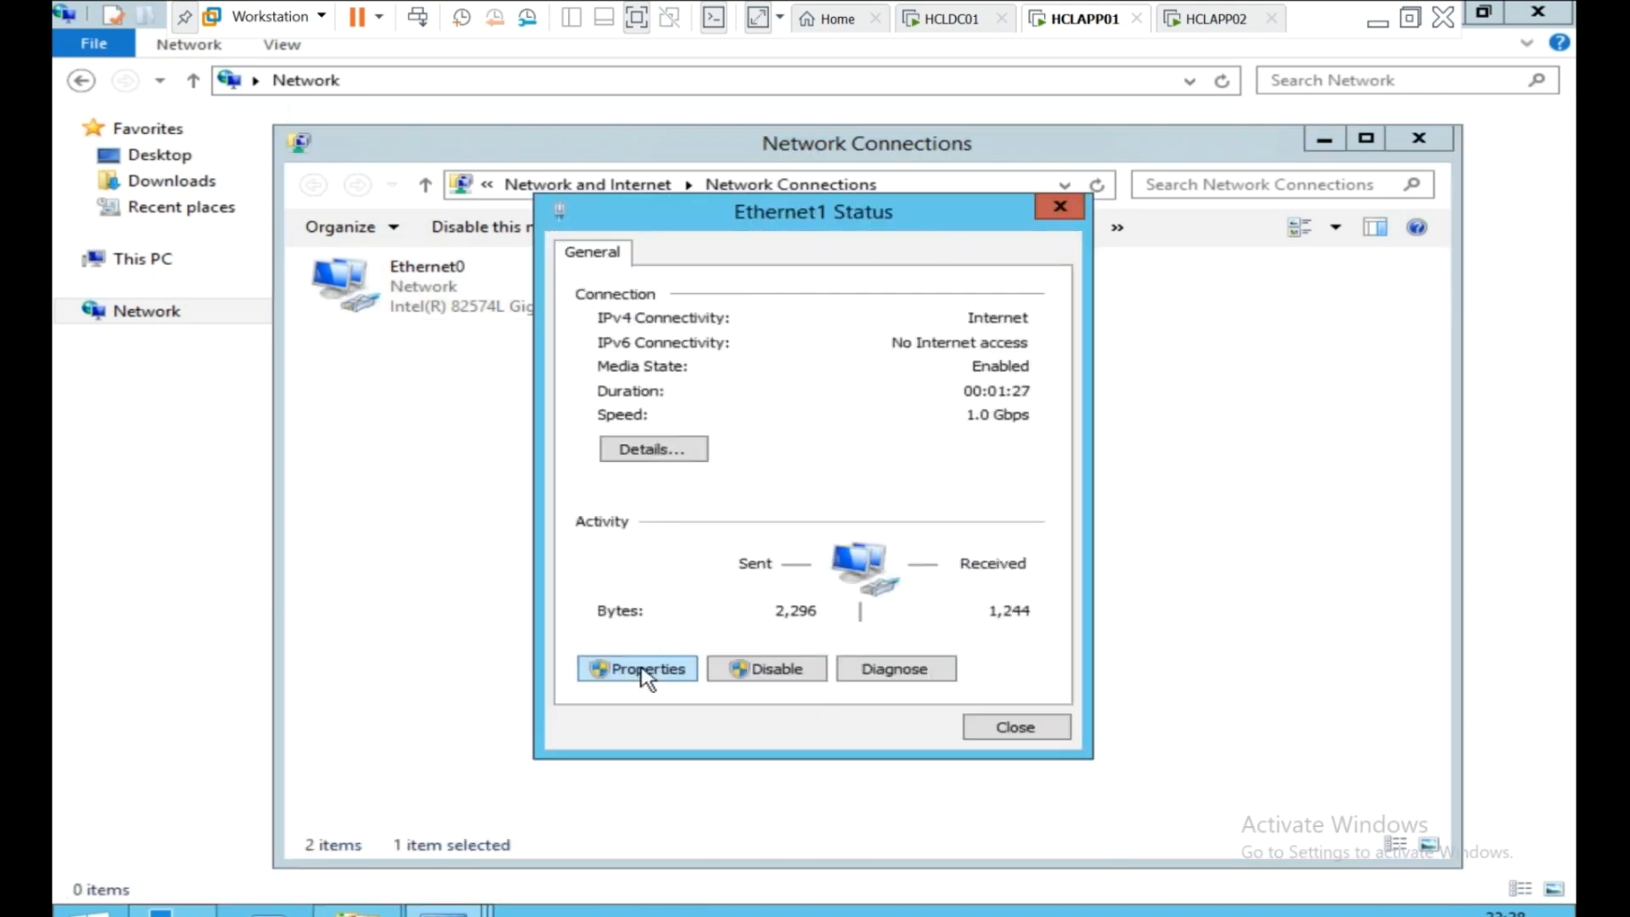
left_click(641, 668)
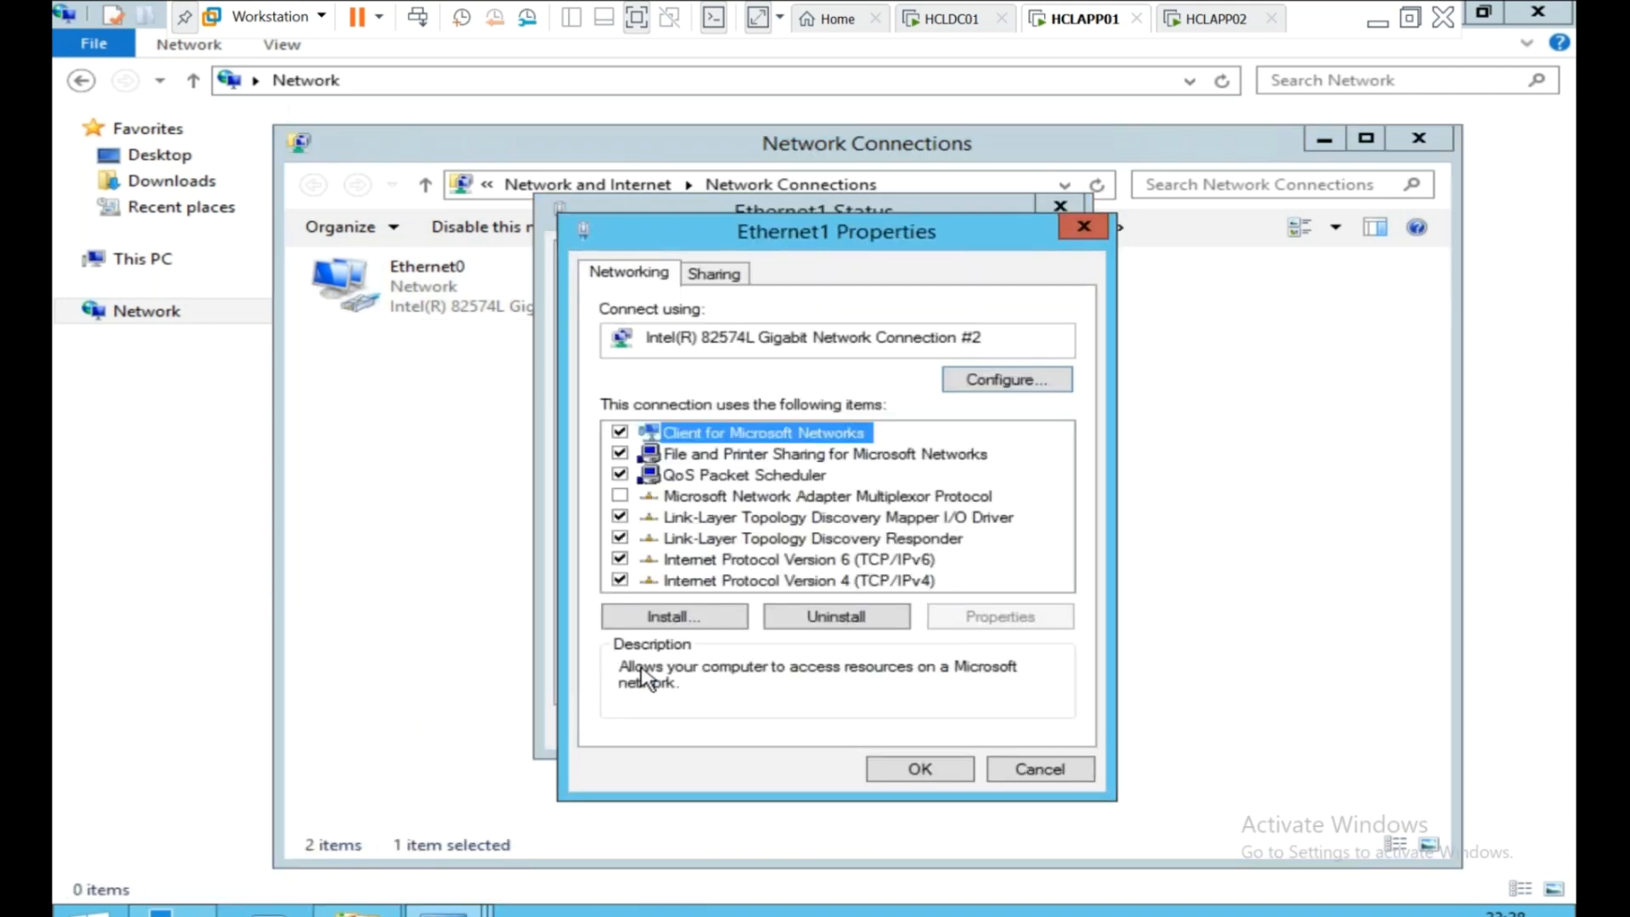
left_click(739, 583)
double_click(739, 584)
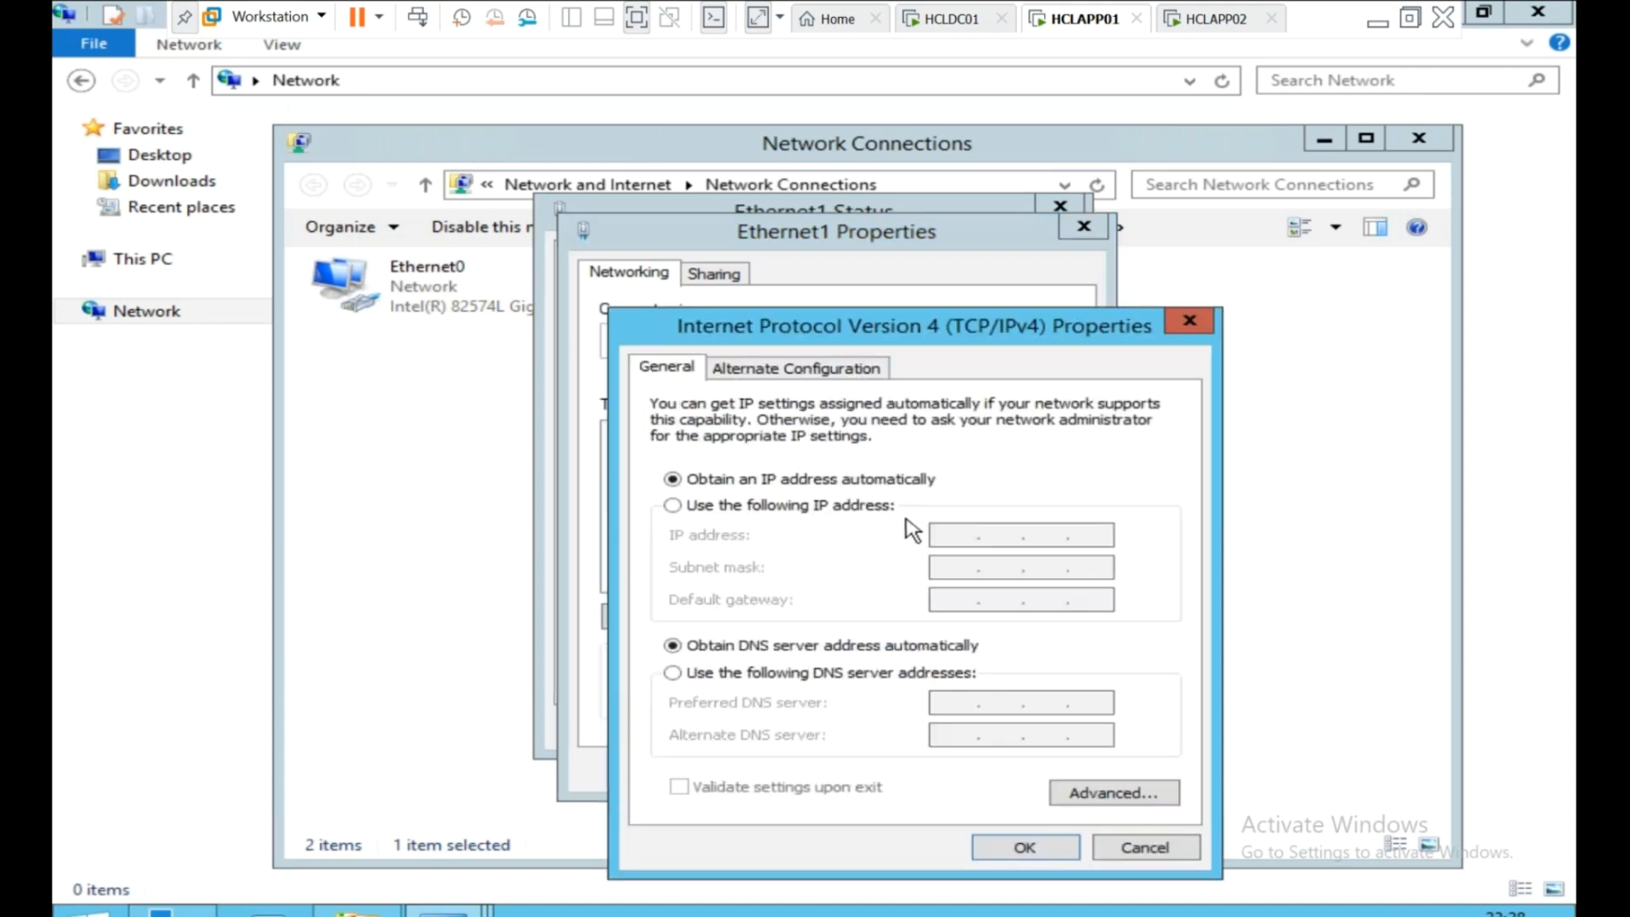
left_click(1192, 321)
left_click(1084, 225)
left_click(1061, 206)
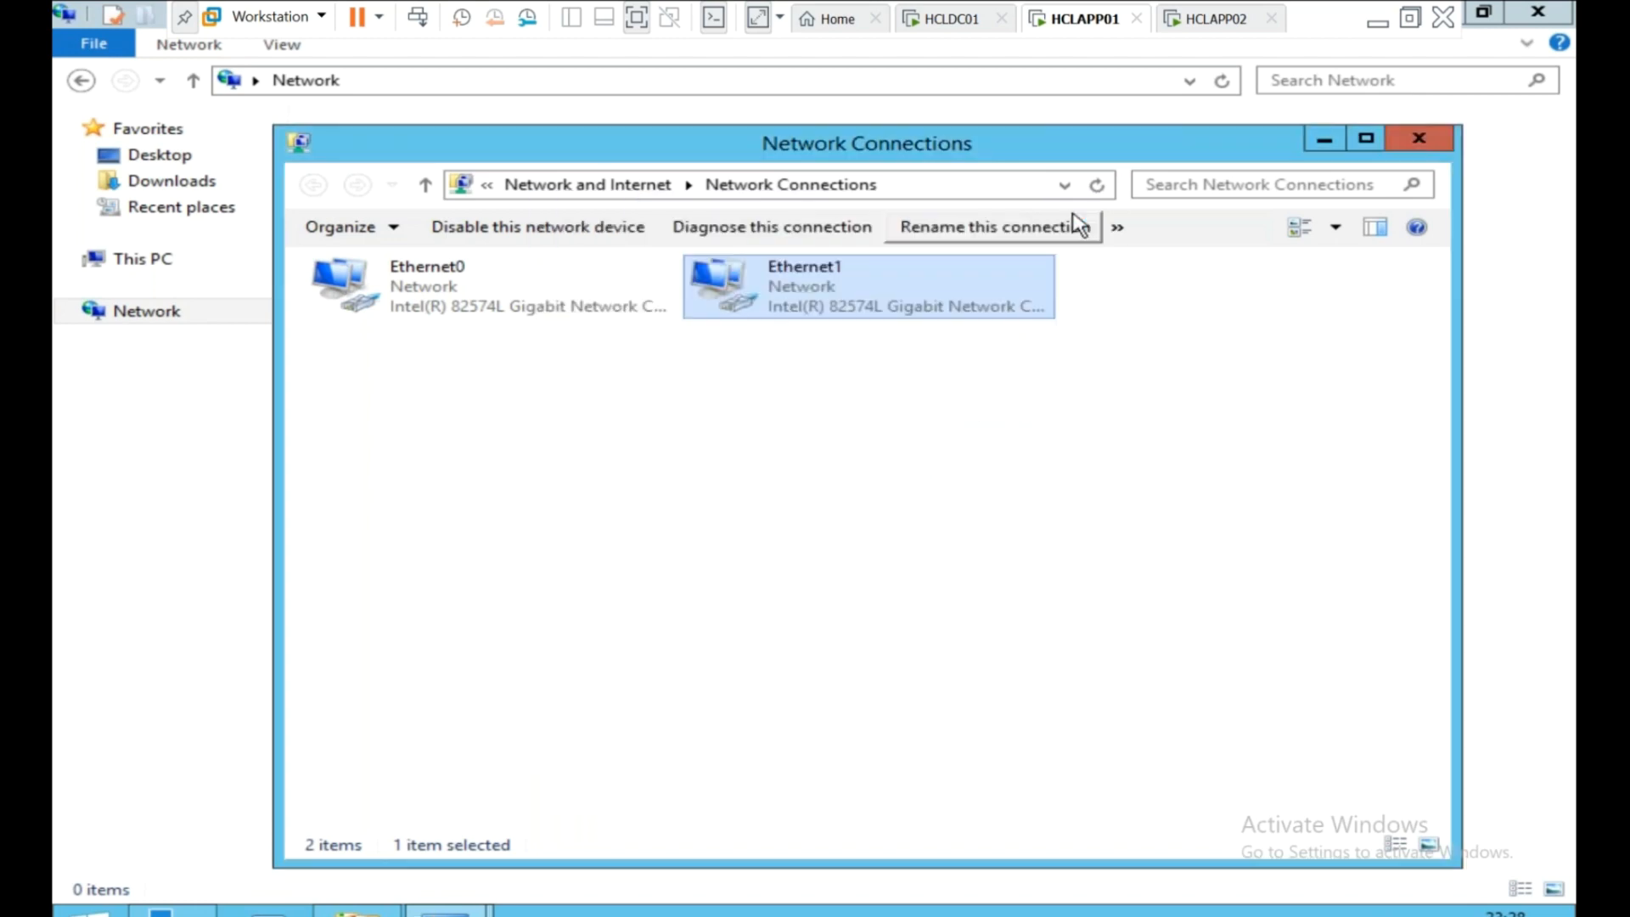
Rename the Ethernet1 adapter in HCLAPP01 to HeartBeat.
right_click(744, 295)
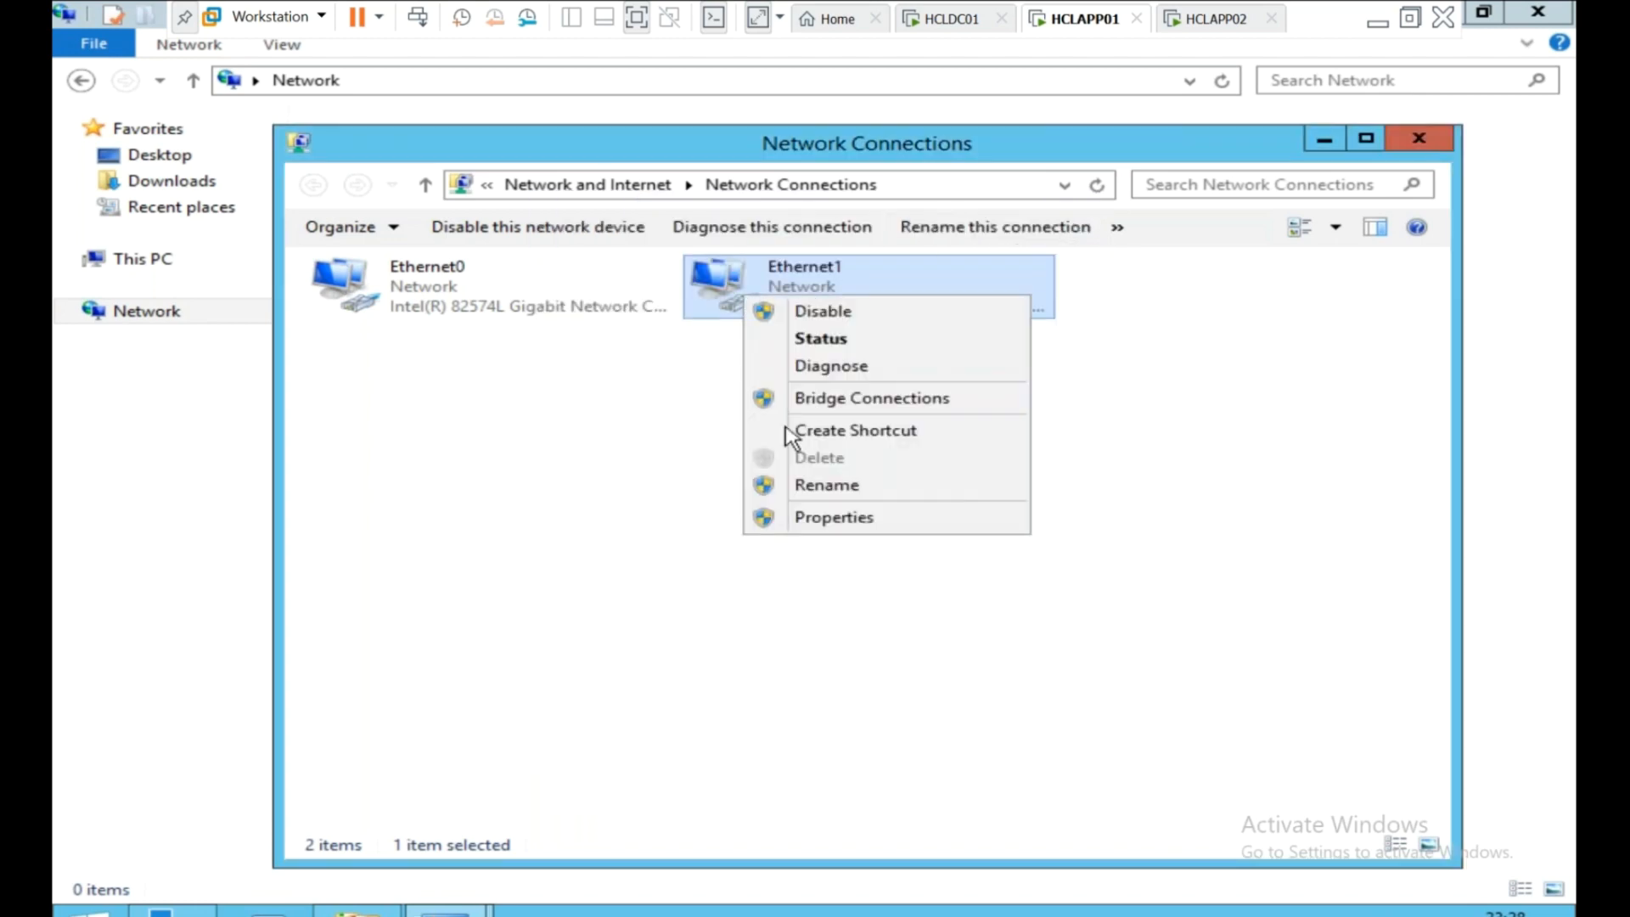
left_click(807, 494)
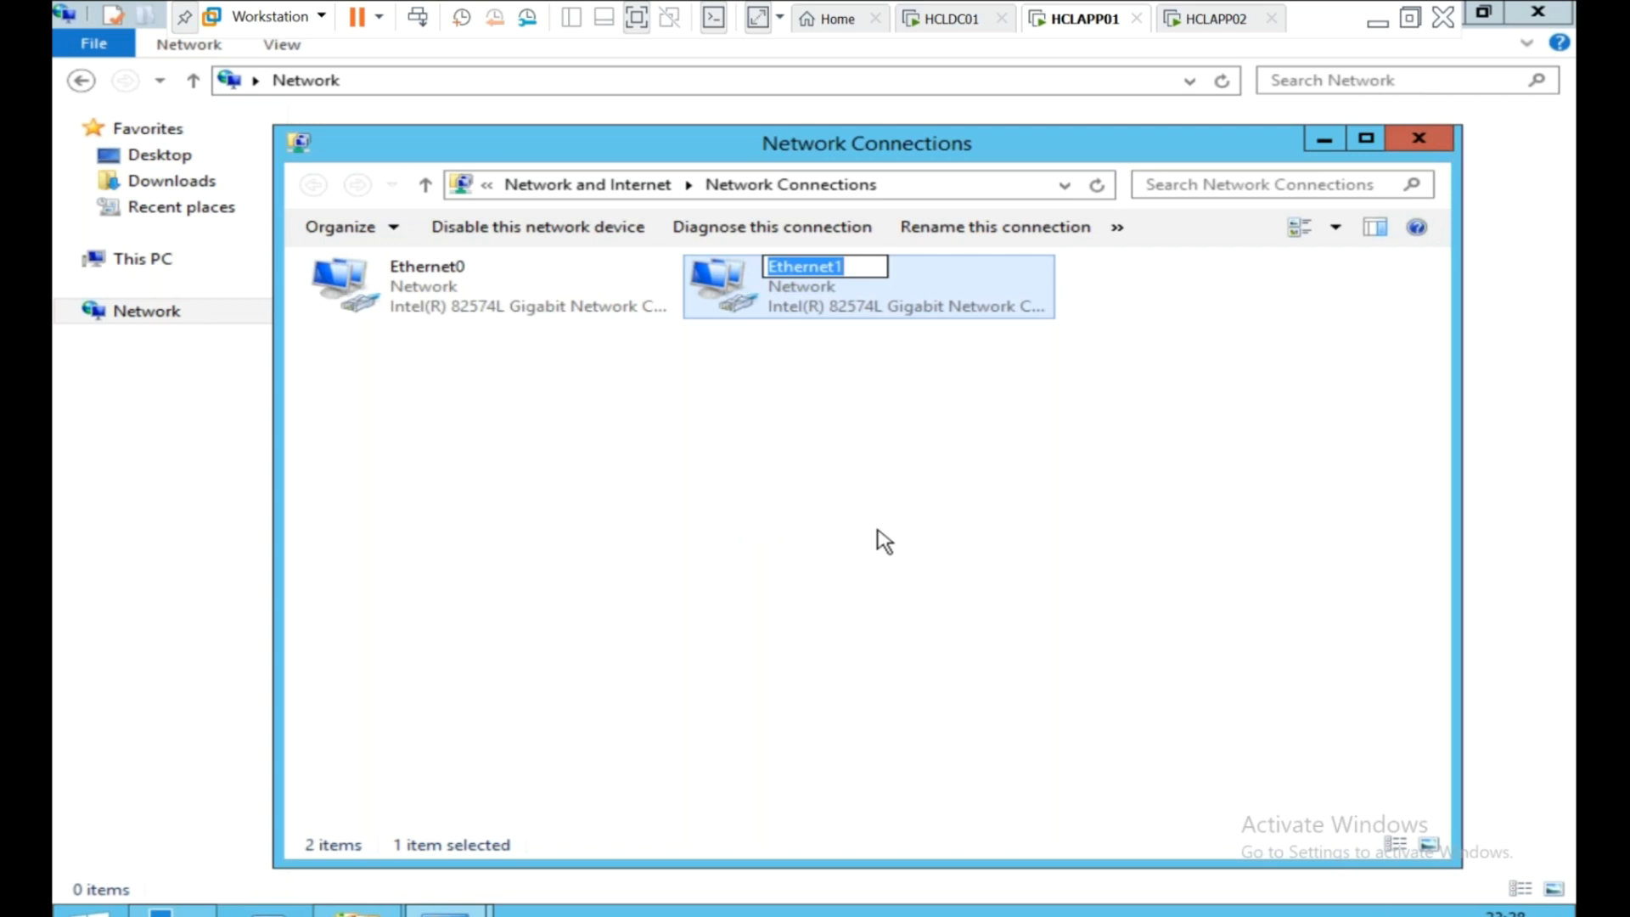
type("Hea")
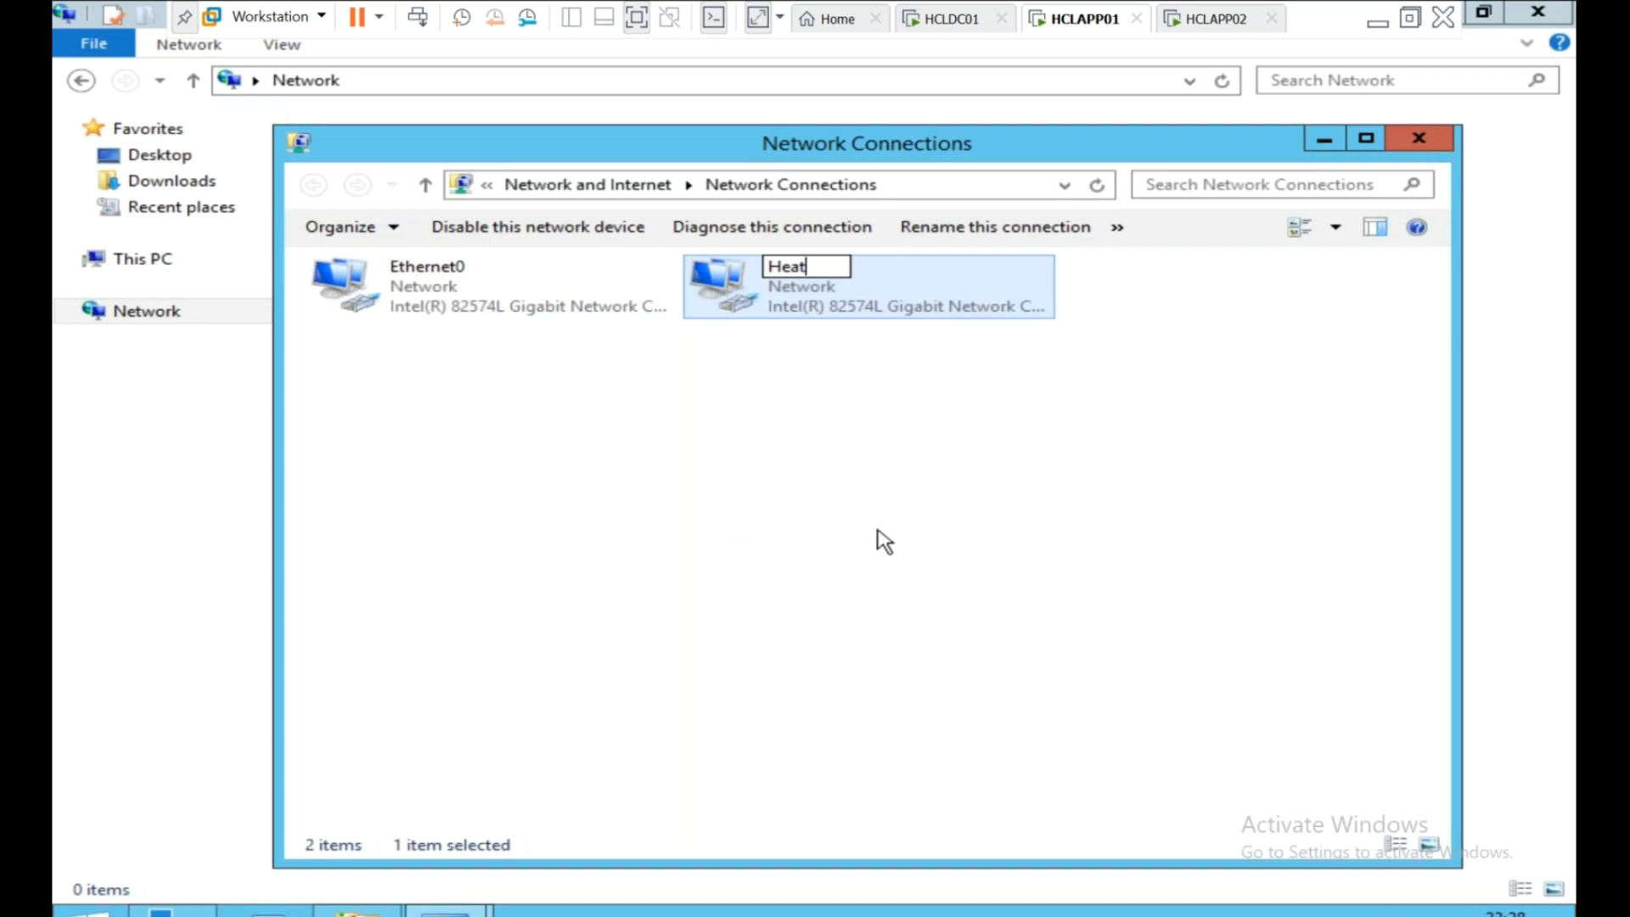
type("rtBea")
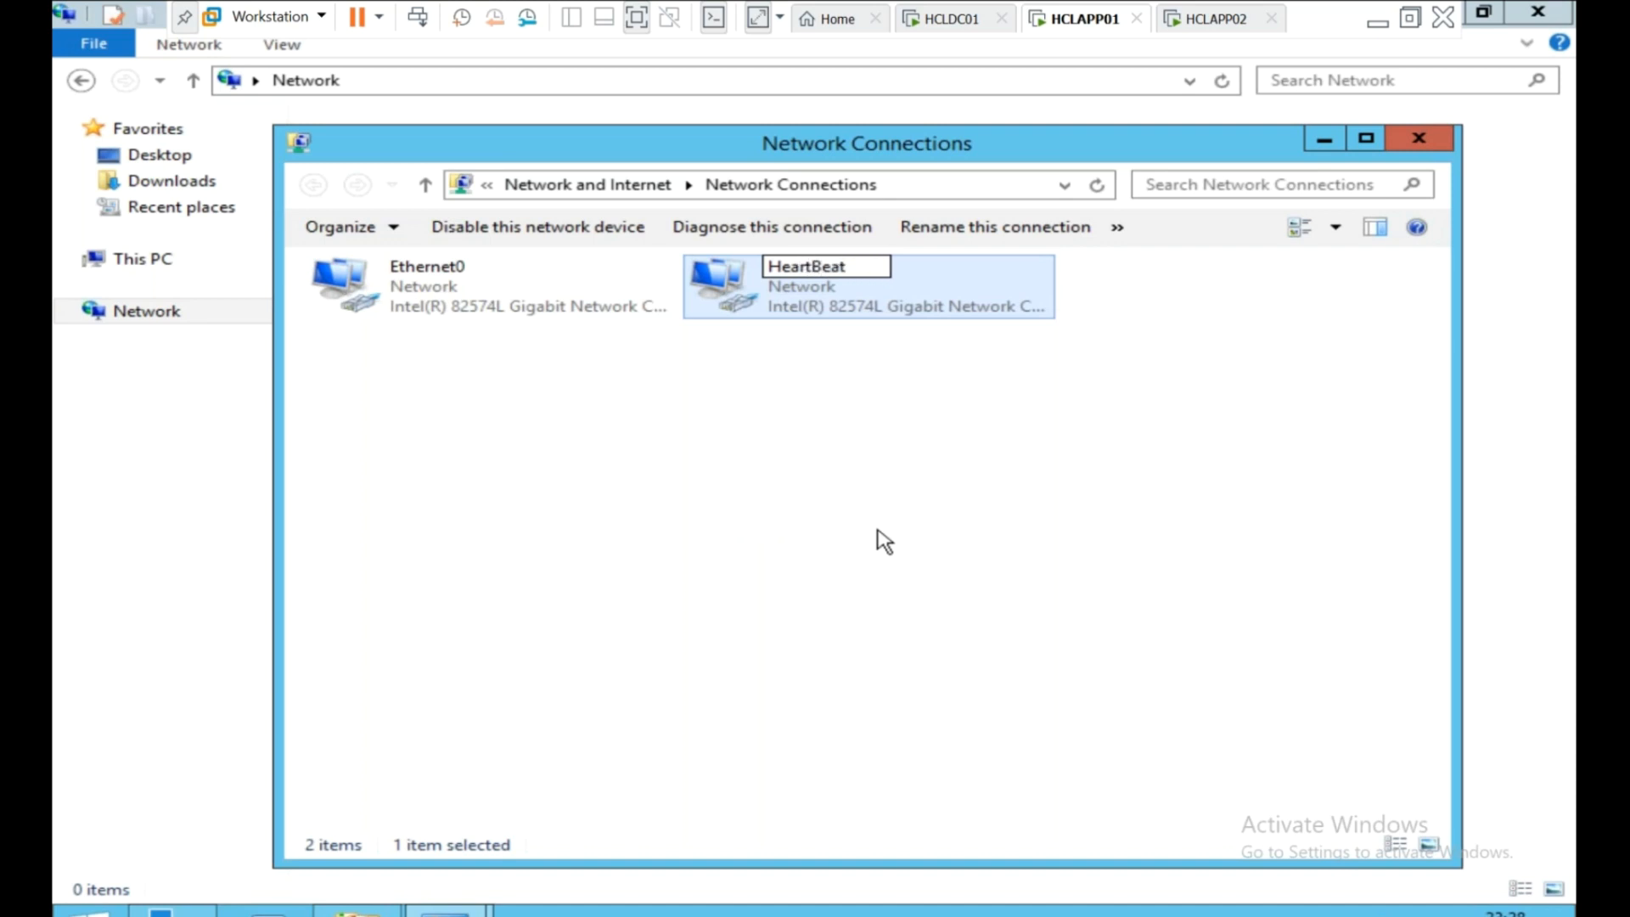
left_click(842, 518)
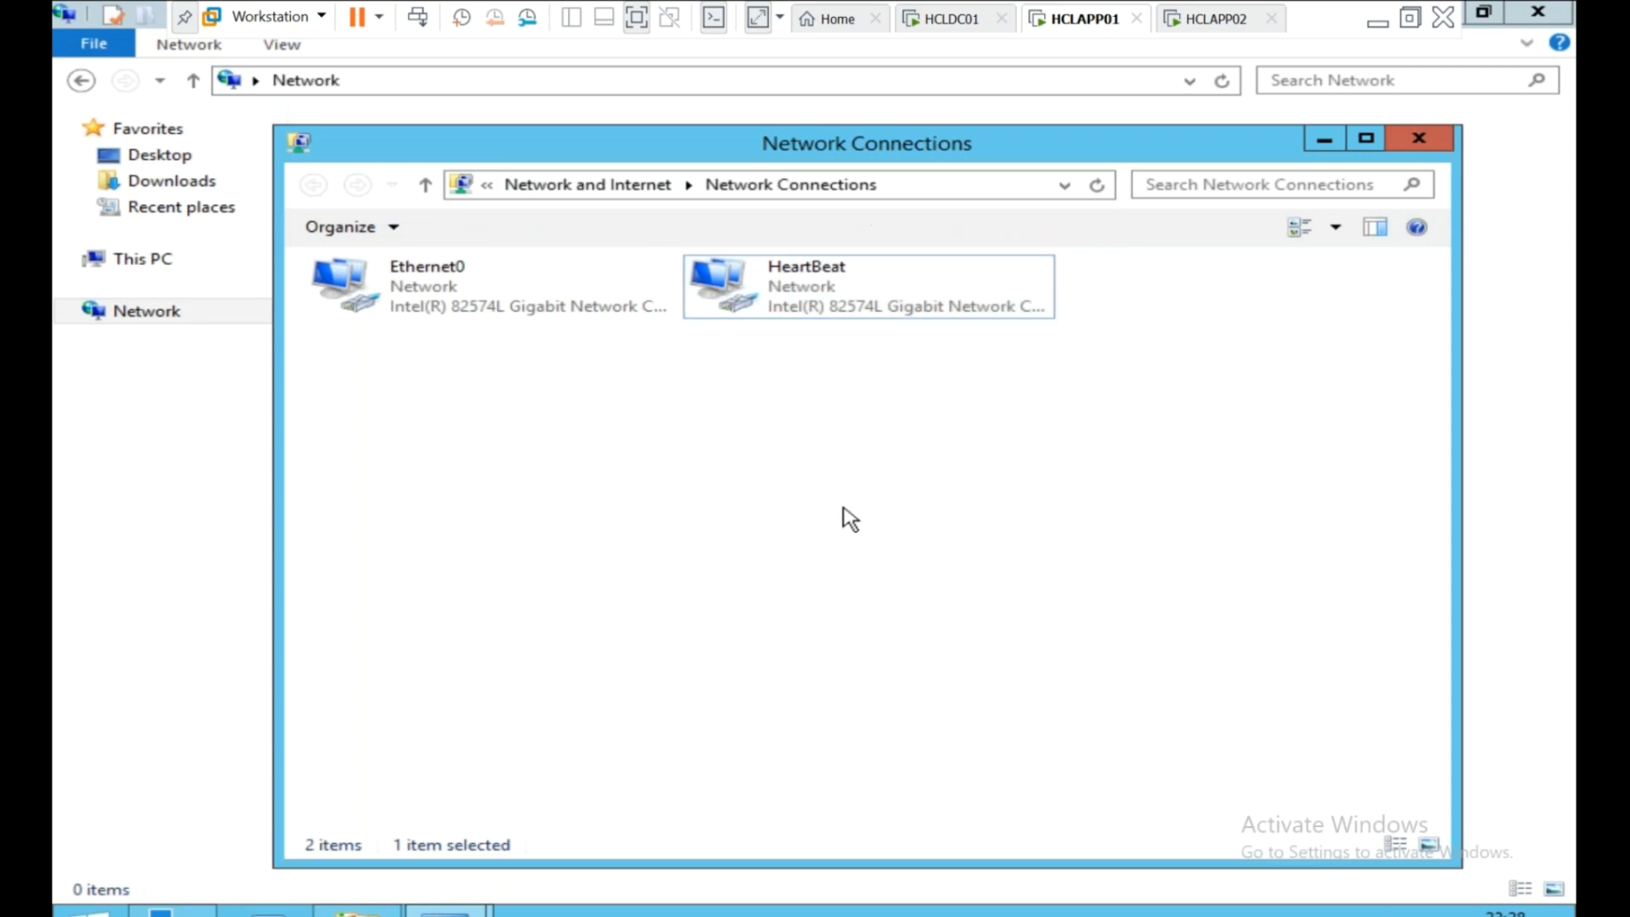
Rename the Ethernet0 adapter in HCLAPP01 to PROD.
right_click(371, 283)
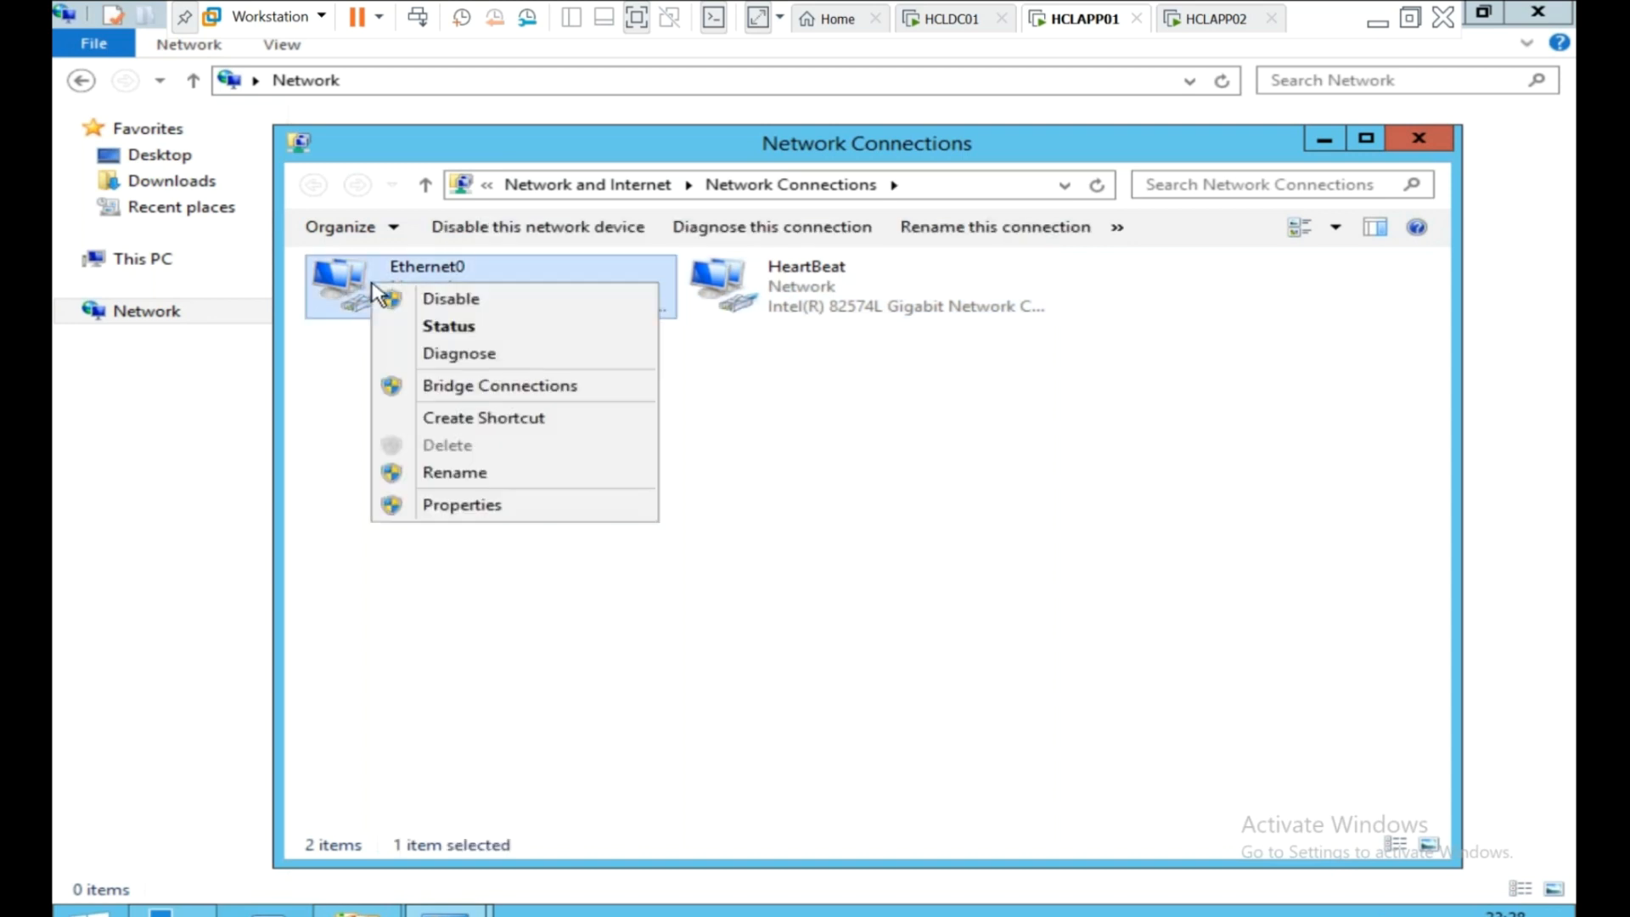
left_click(490, 475)
type("PROD")
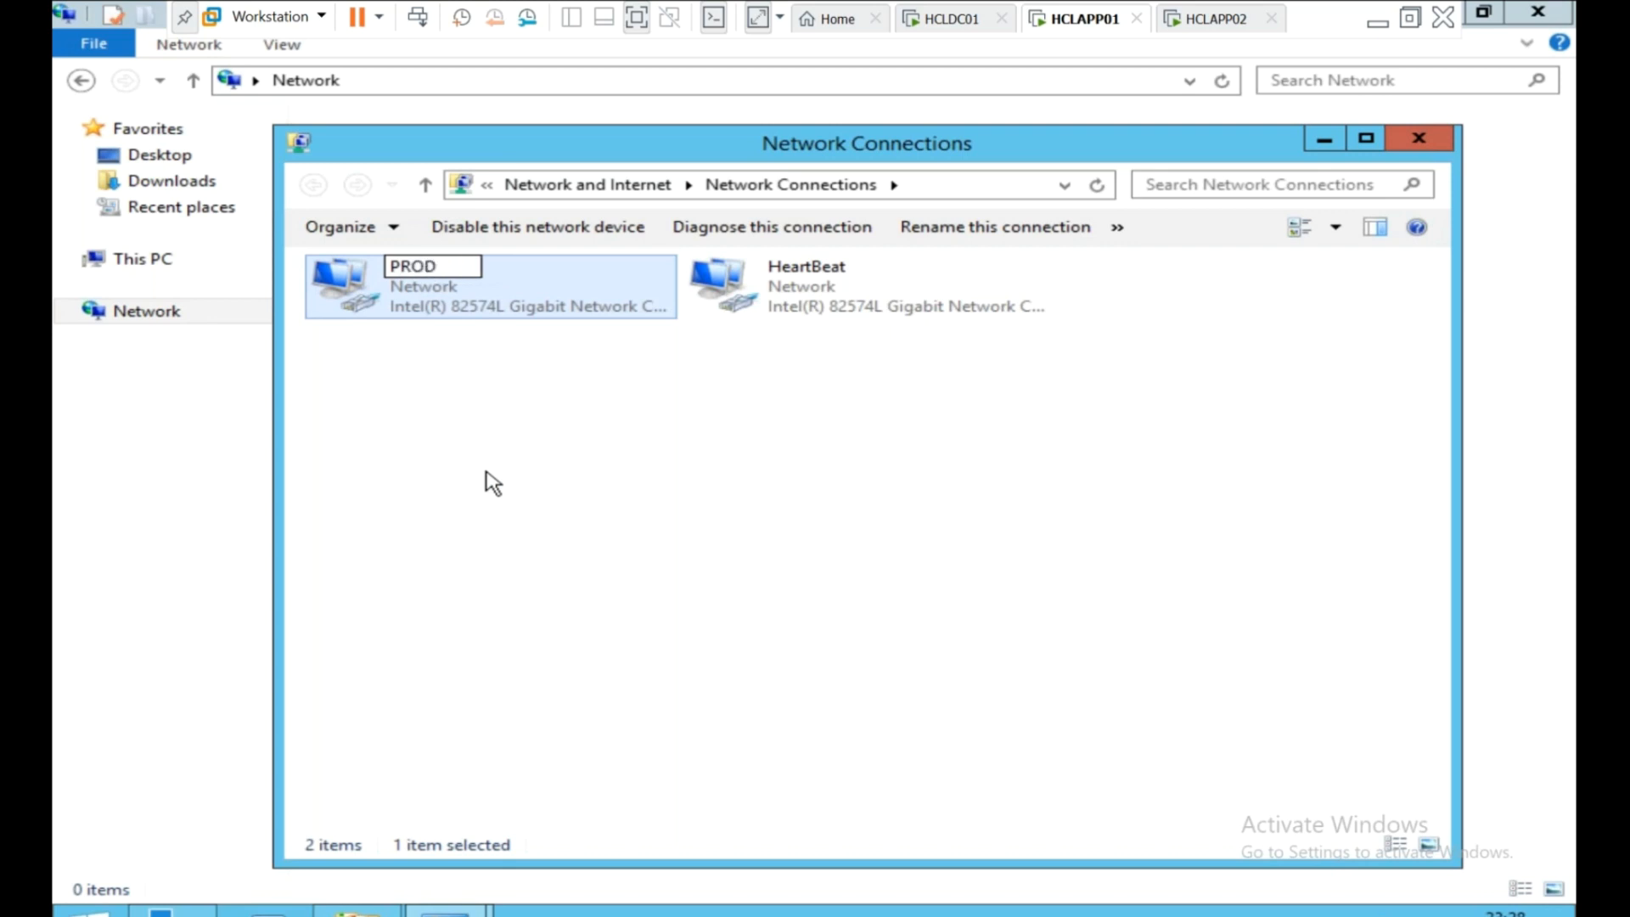
left_click(656, 520)
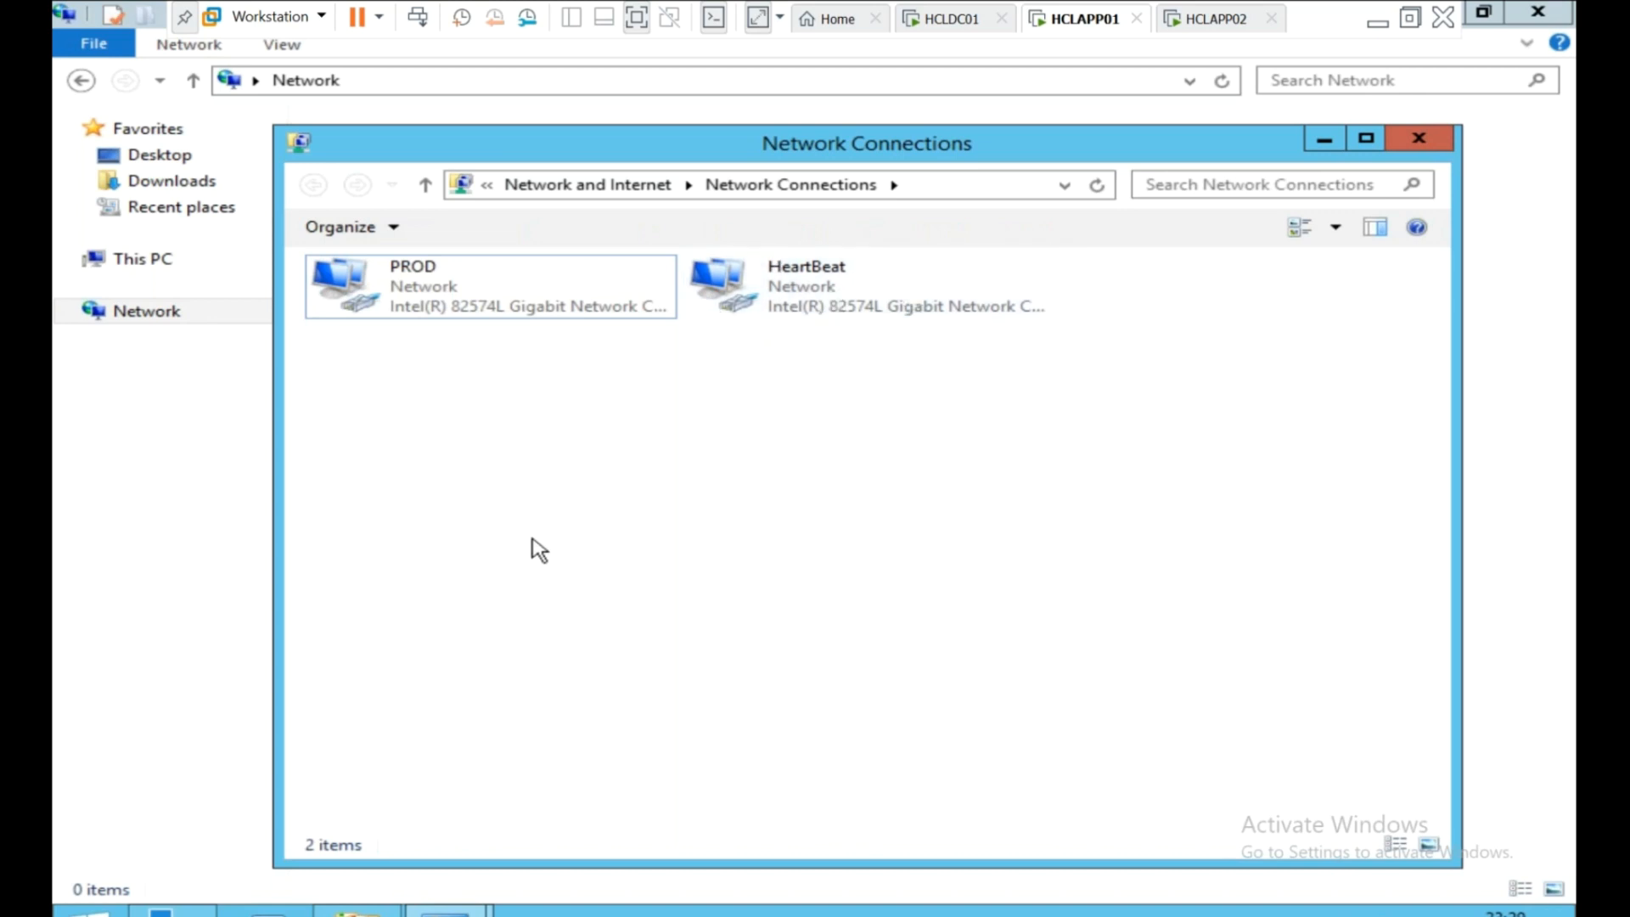
Switch to HCLAPP02, sign in with the domain administrator account's password, and decline to empty the Recycle Bin.
left_click(1217, 19)
left_click(822, 308)
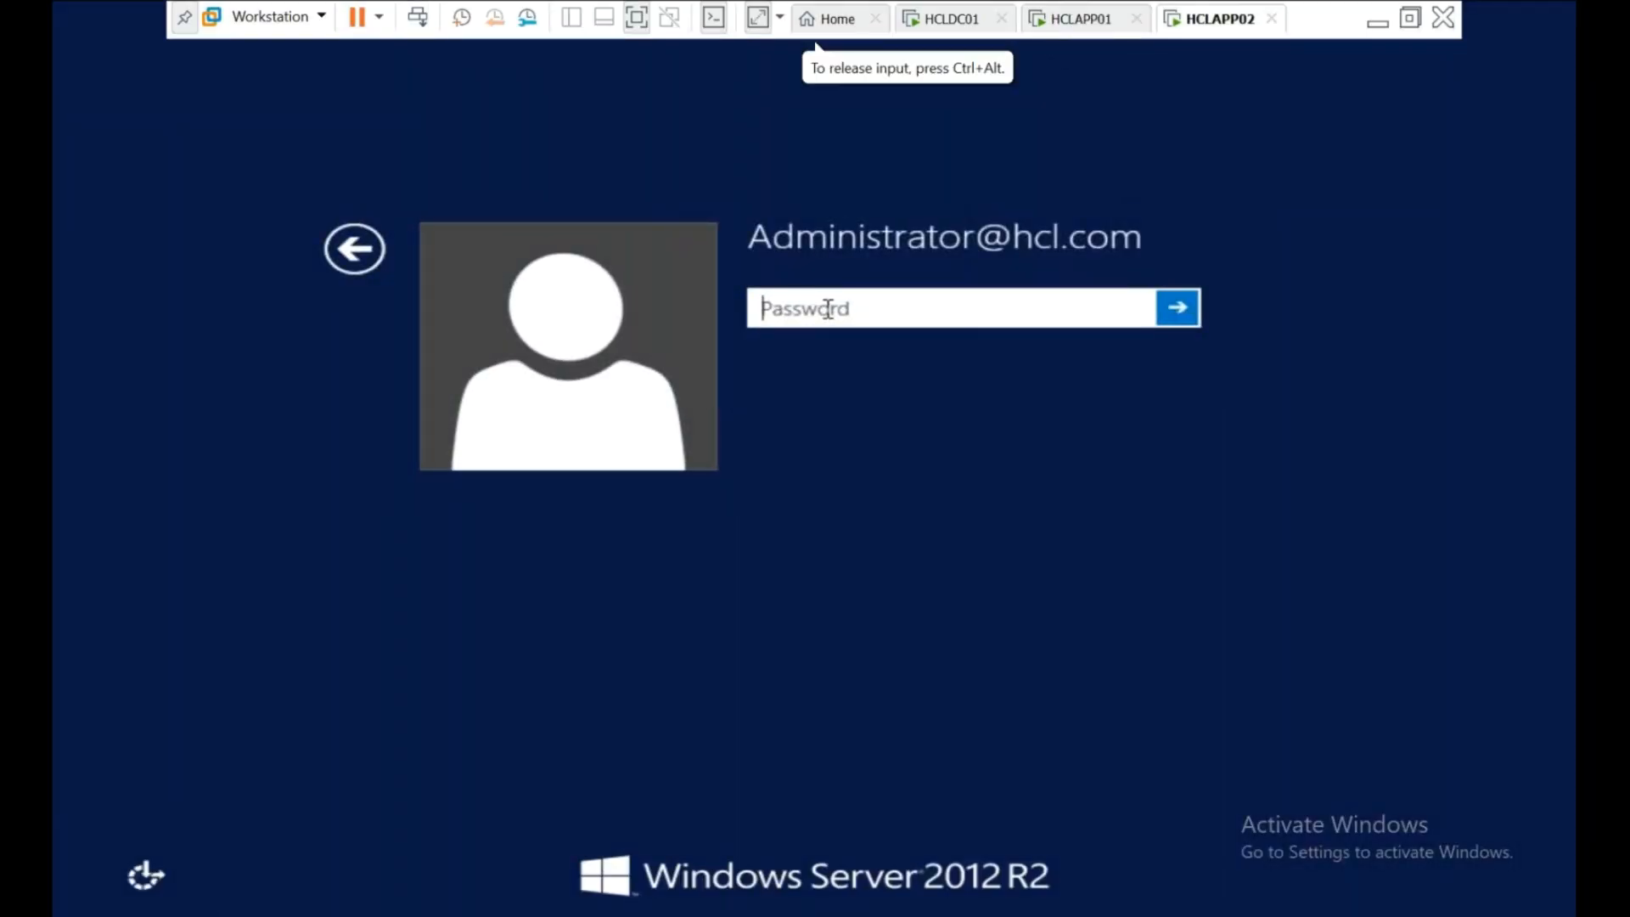
type("••")
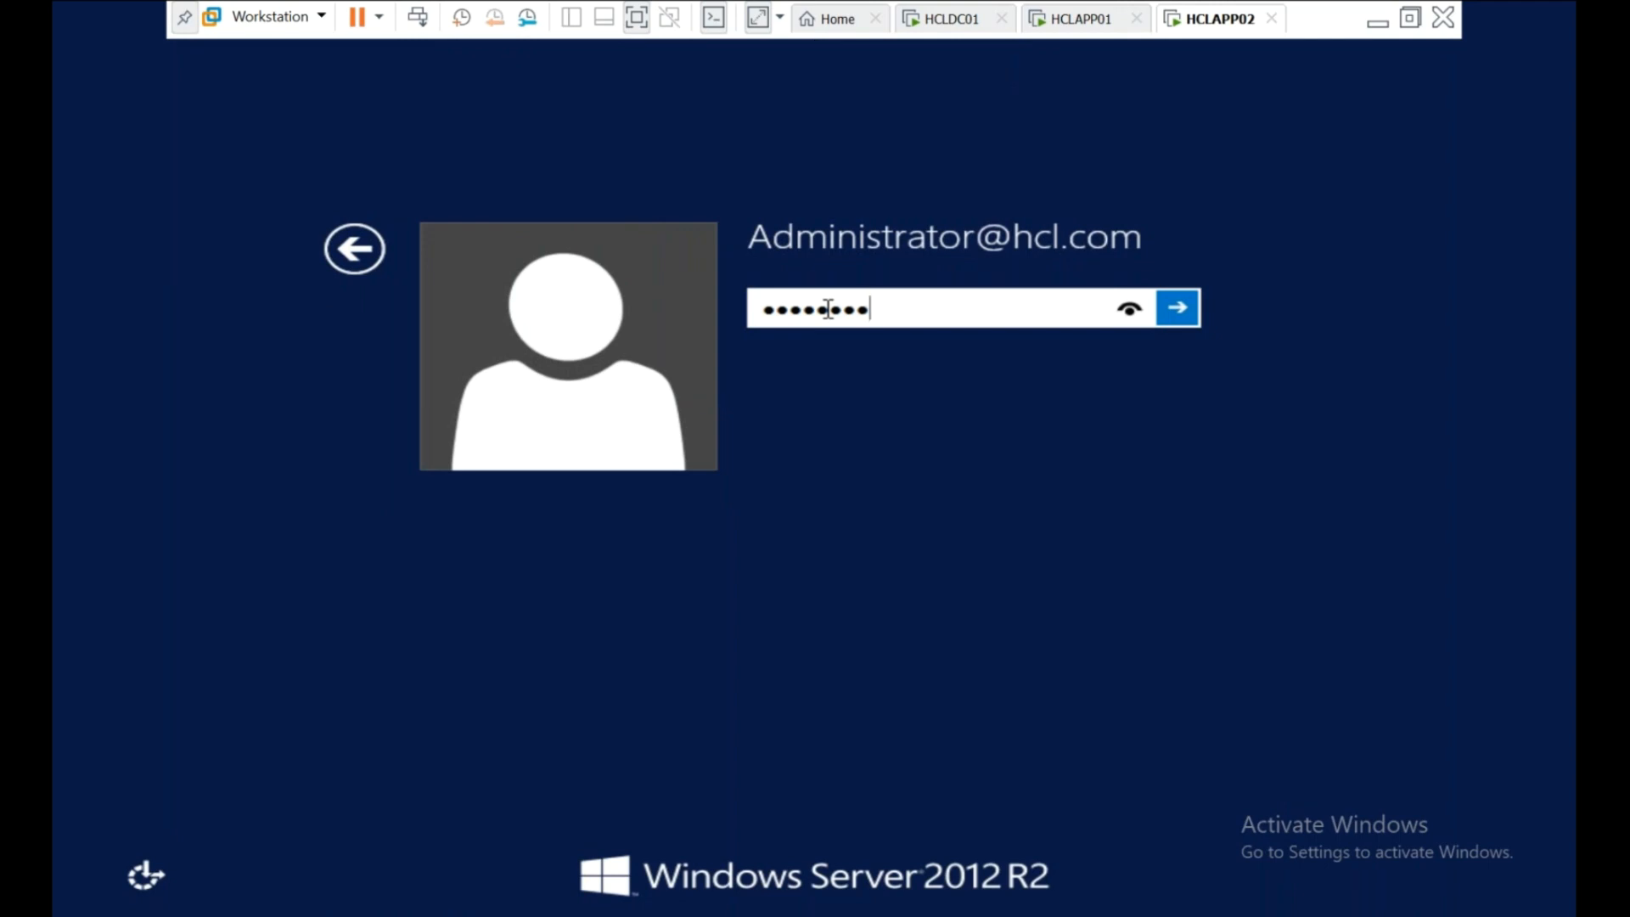
key("Return")
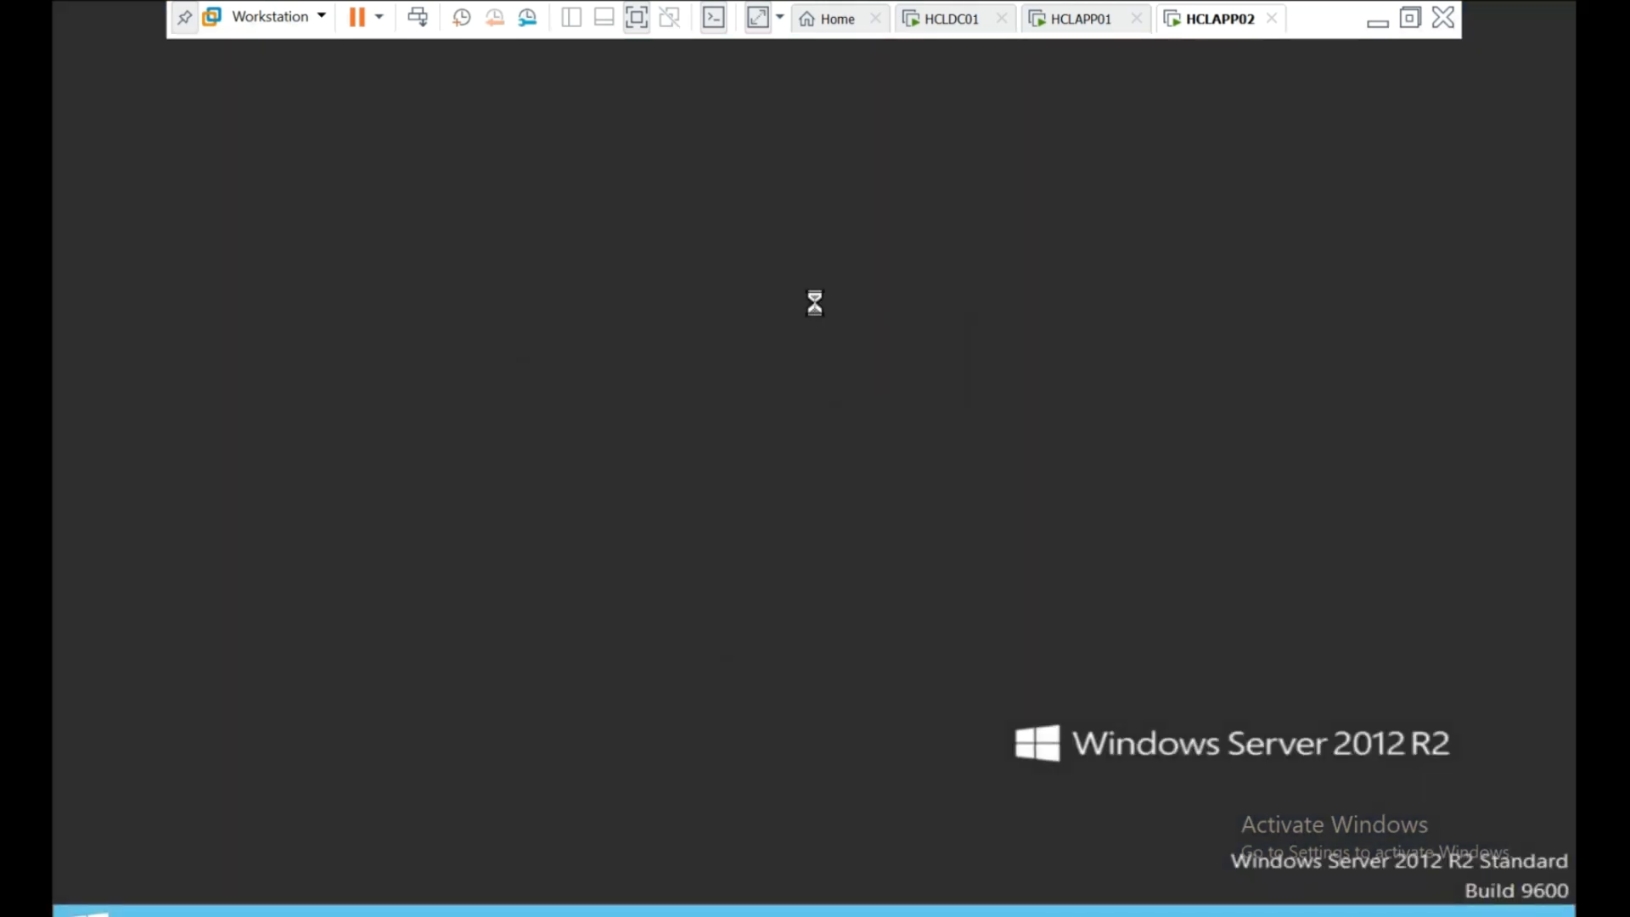
left_click(931, 630)
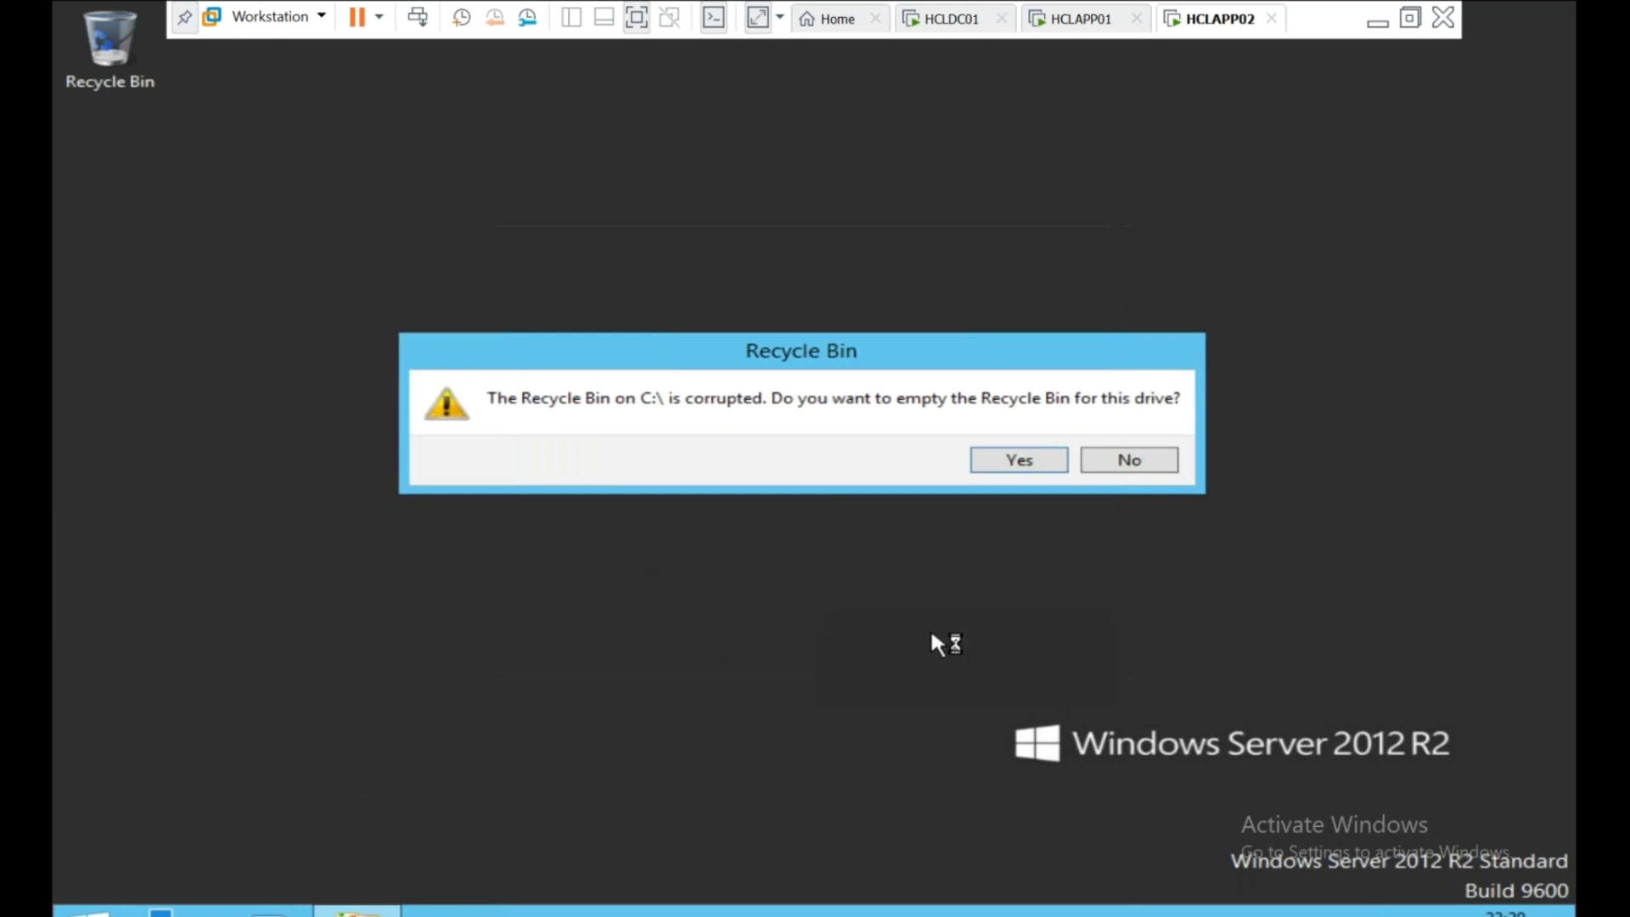
left_click(1119, 465)
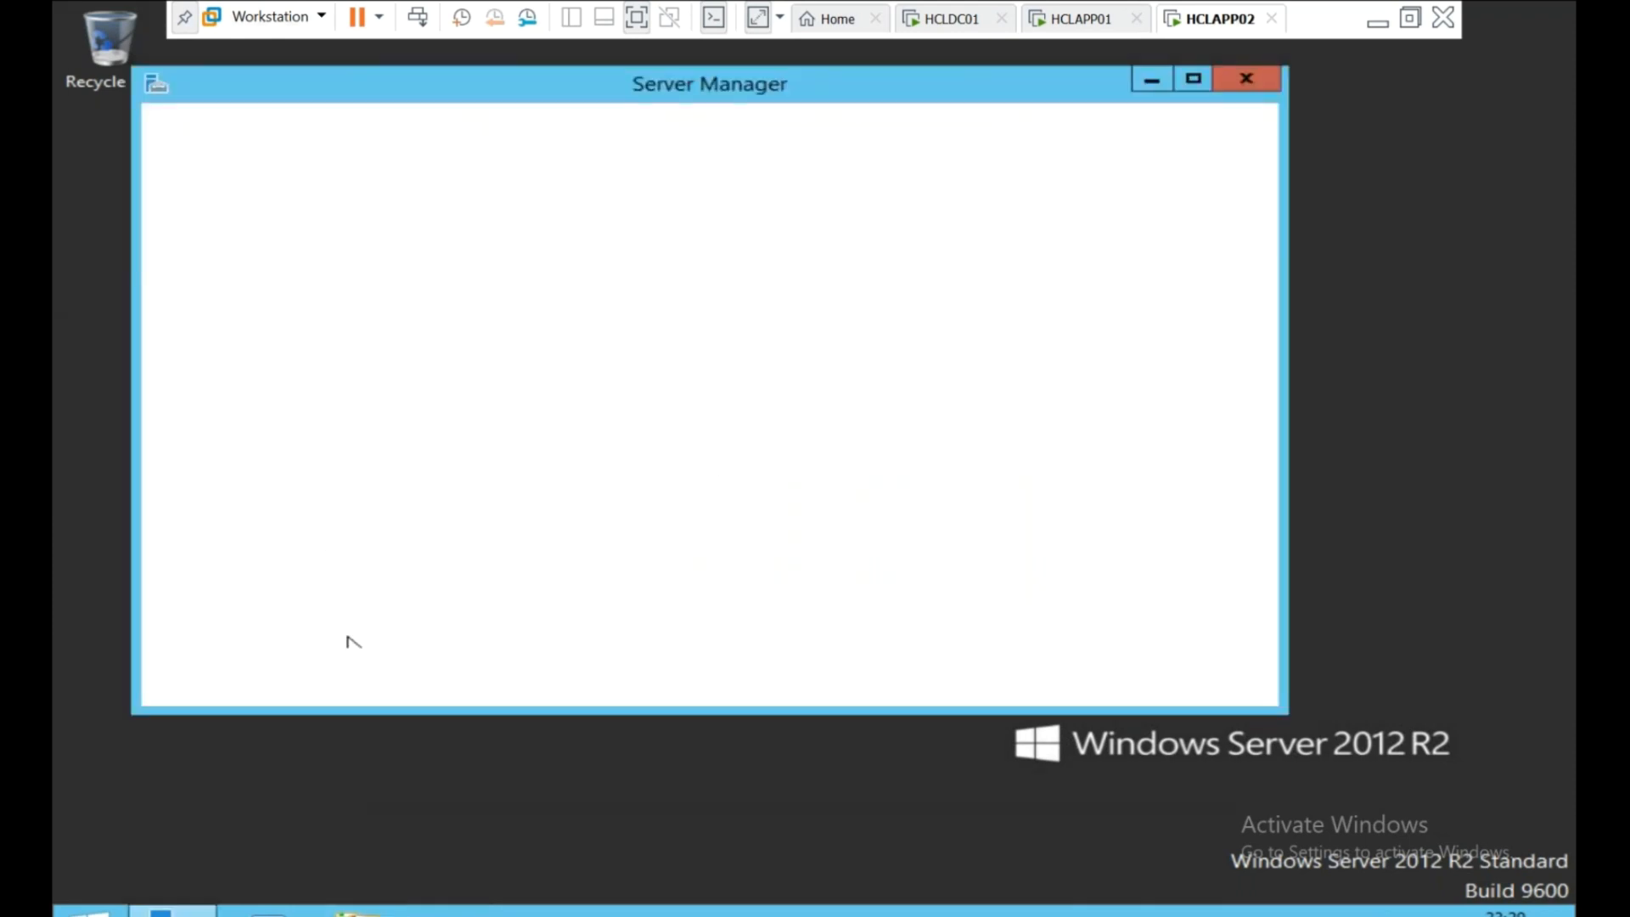
In HCLAPP02, open the network properties from File Explorer and bring up the Network Connections list of adapters.
left_click(357, 912)
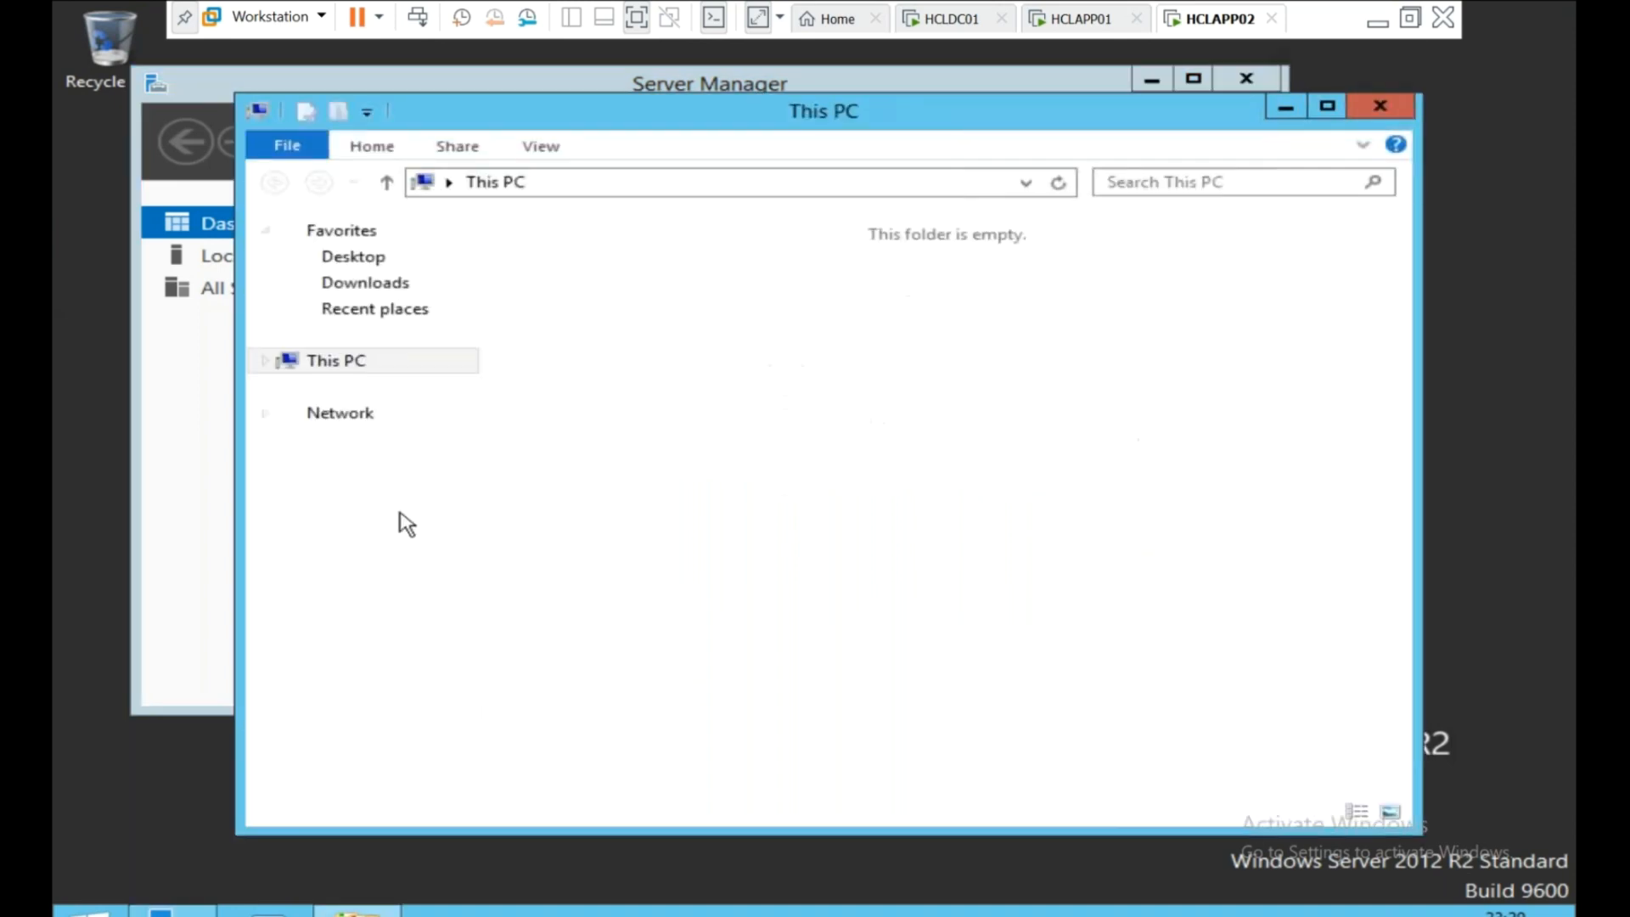
left_click(347, 417)
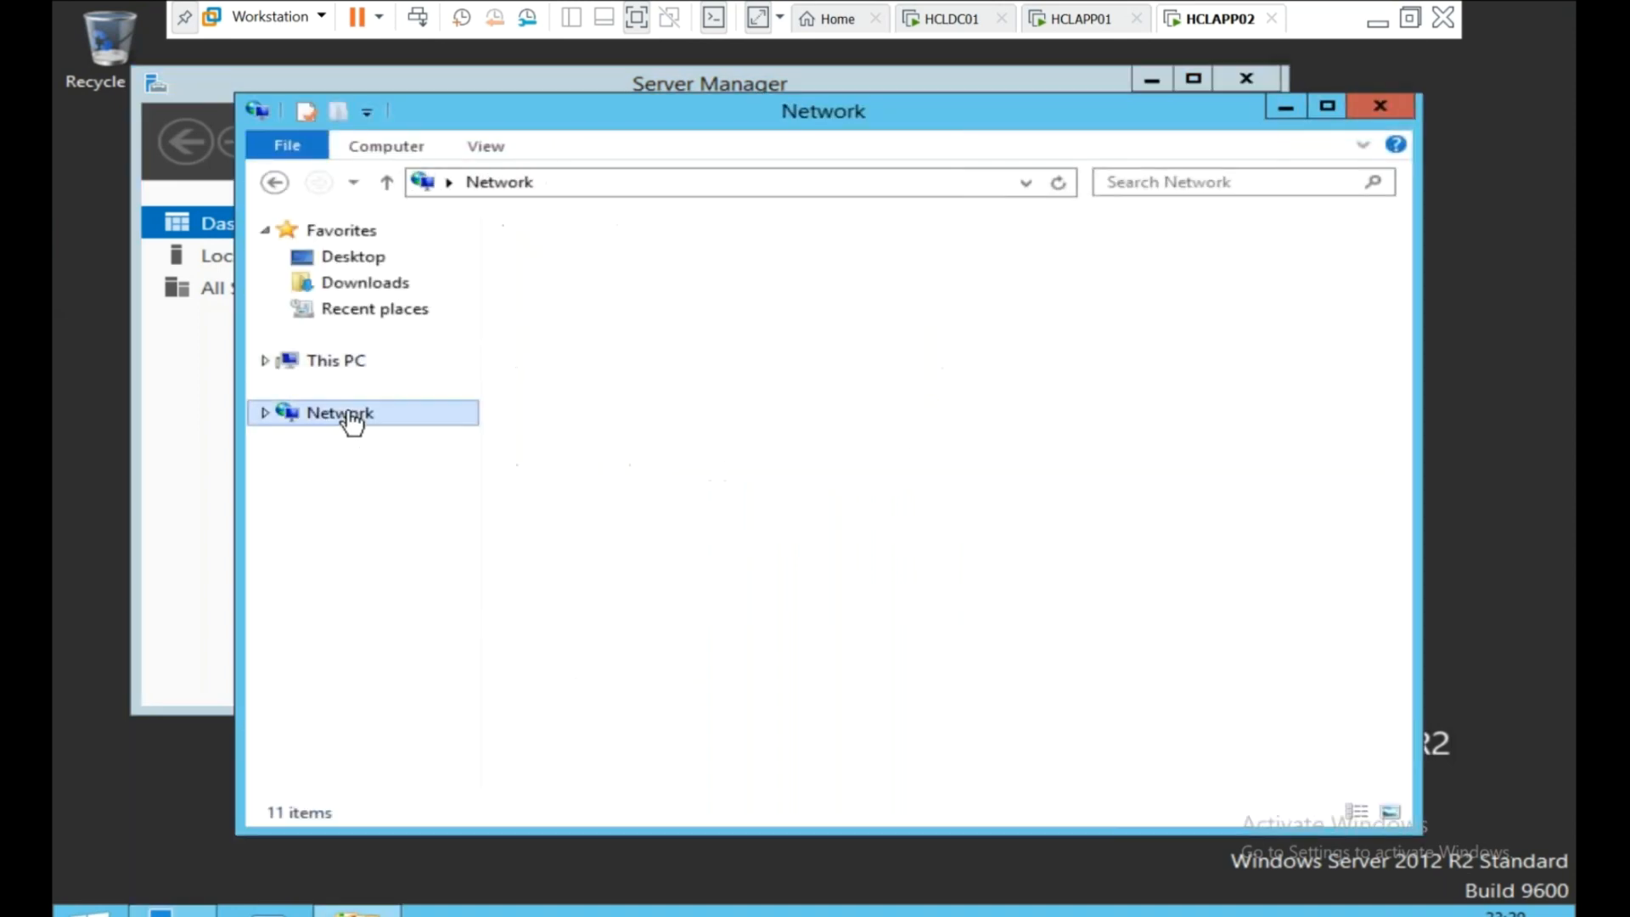
right_click(348, 414)
left_click(450, 613)
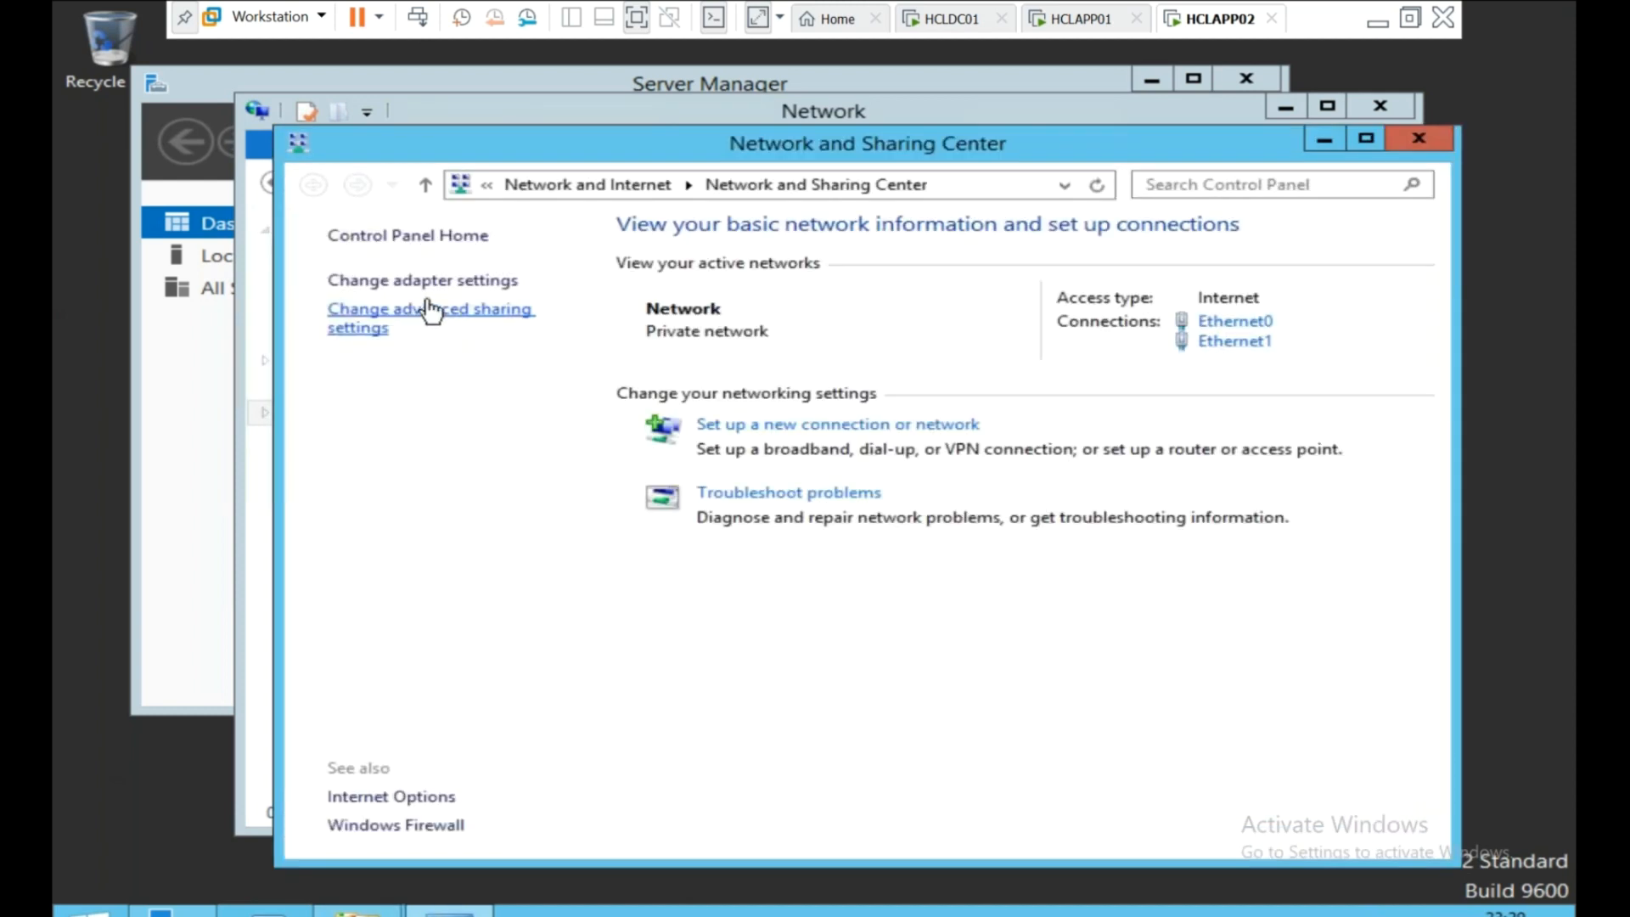
left_click(420, 282)
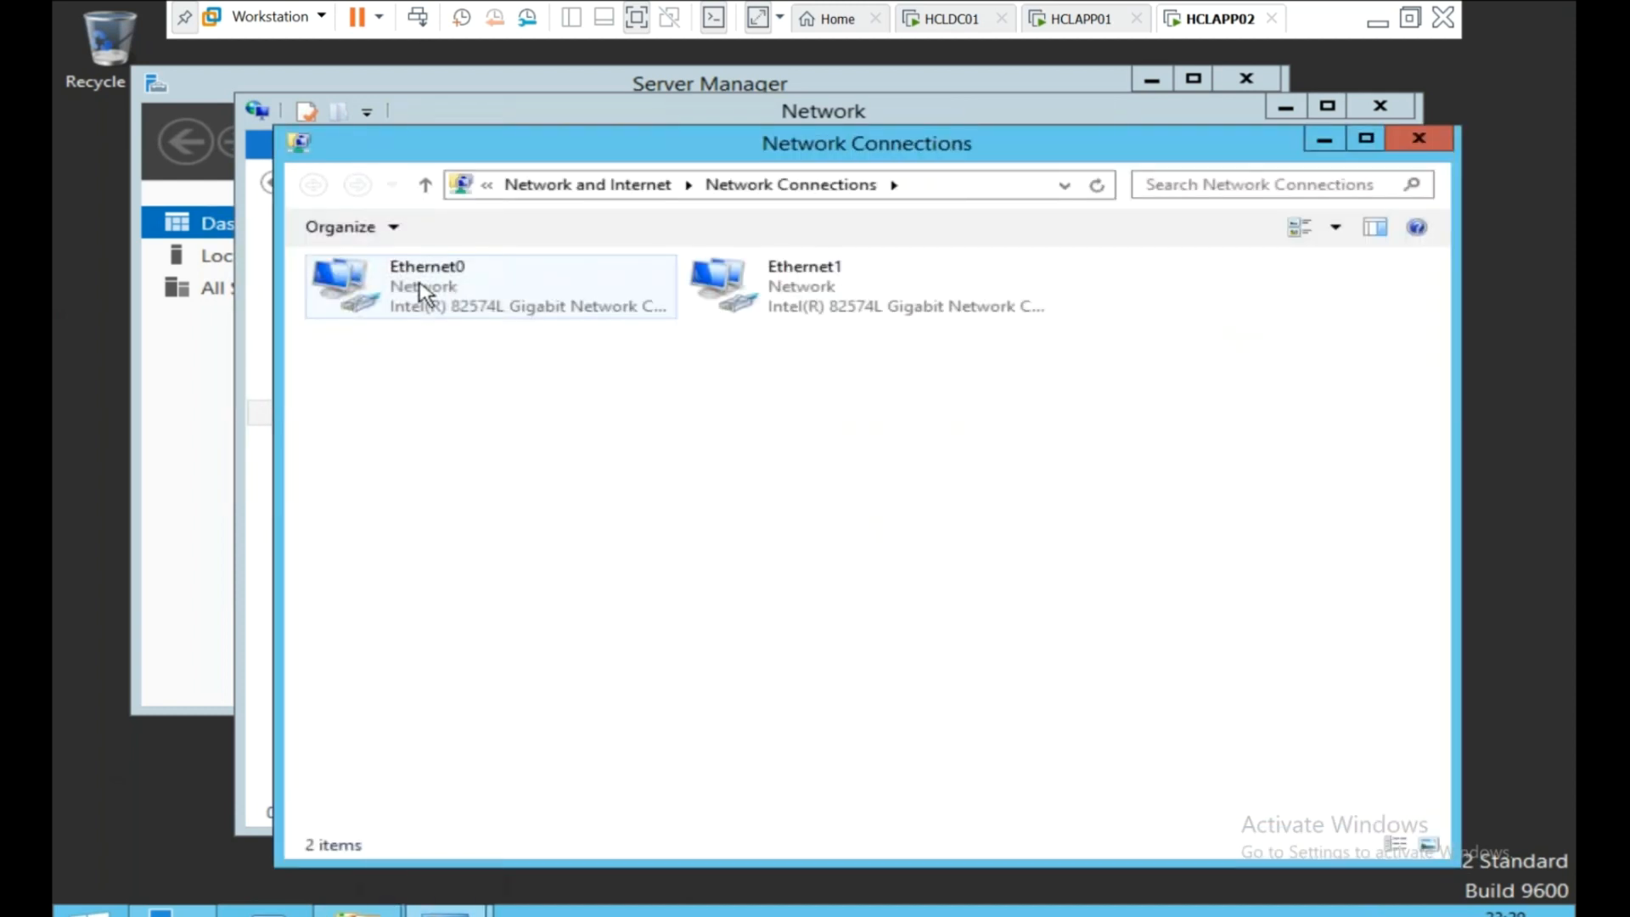
Examine the Internet Protocol Version 4 (TCP/IPv4) properties of the Ethernet1 adapter in HCLAPP02, and close its dialogs without changes.
double_click(728, 301)
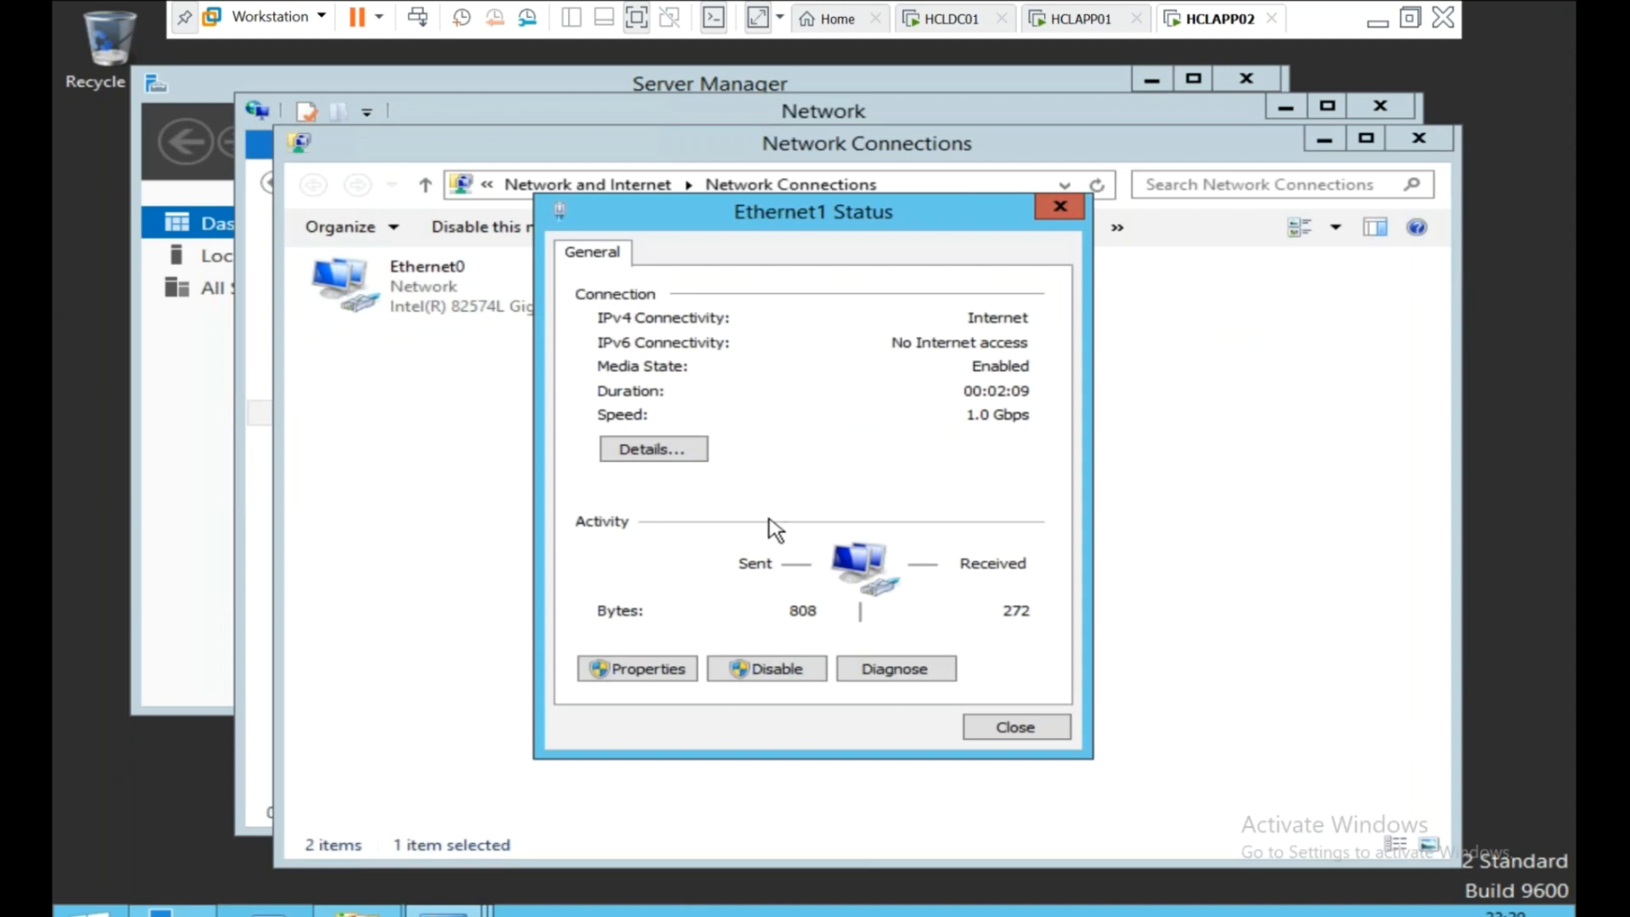
left_click(652, 668)
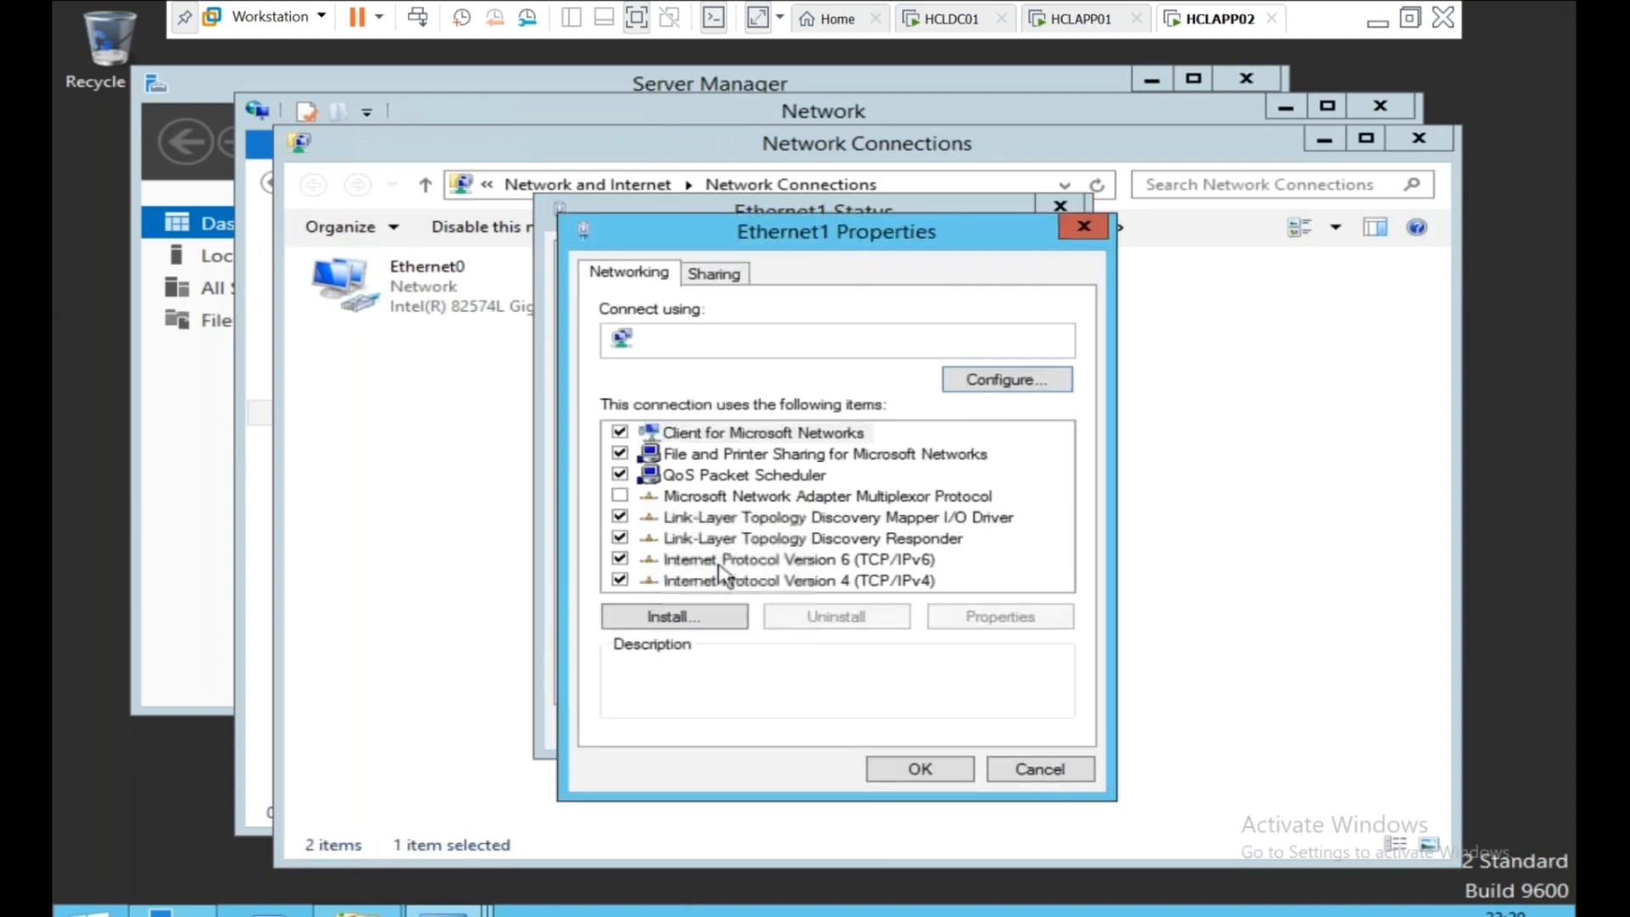
left_click(762, 581)
double_click(762, 581)
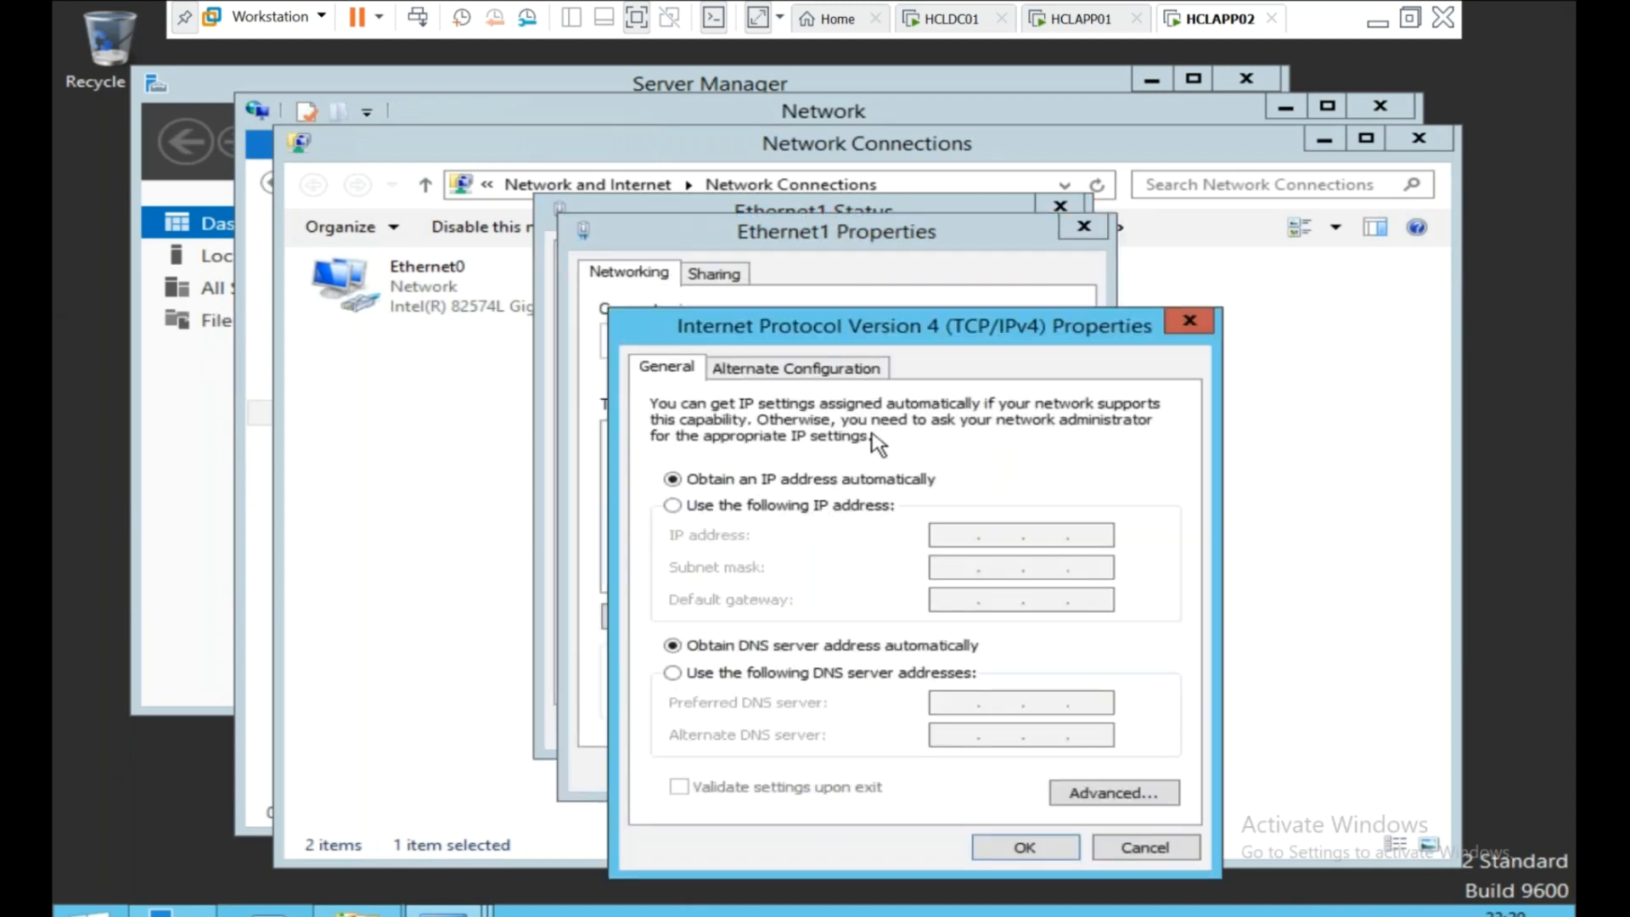
left_click(1188, 324)
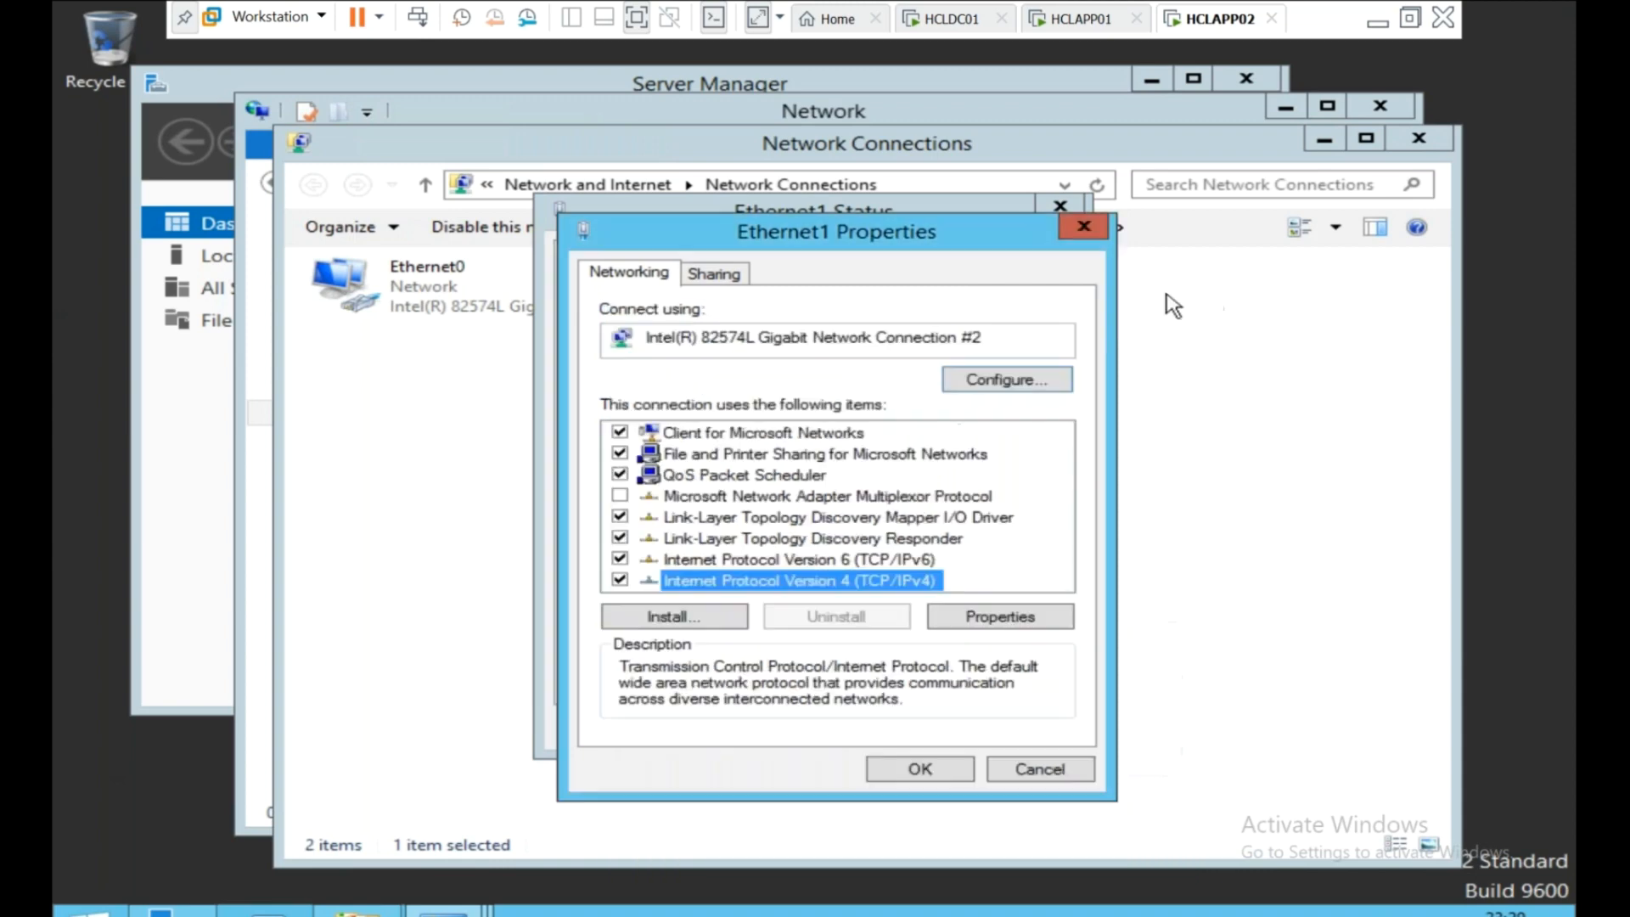
left_click(1085, 226)
left_click(1061, 207)
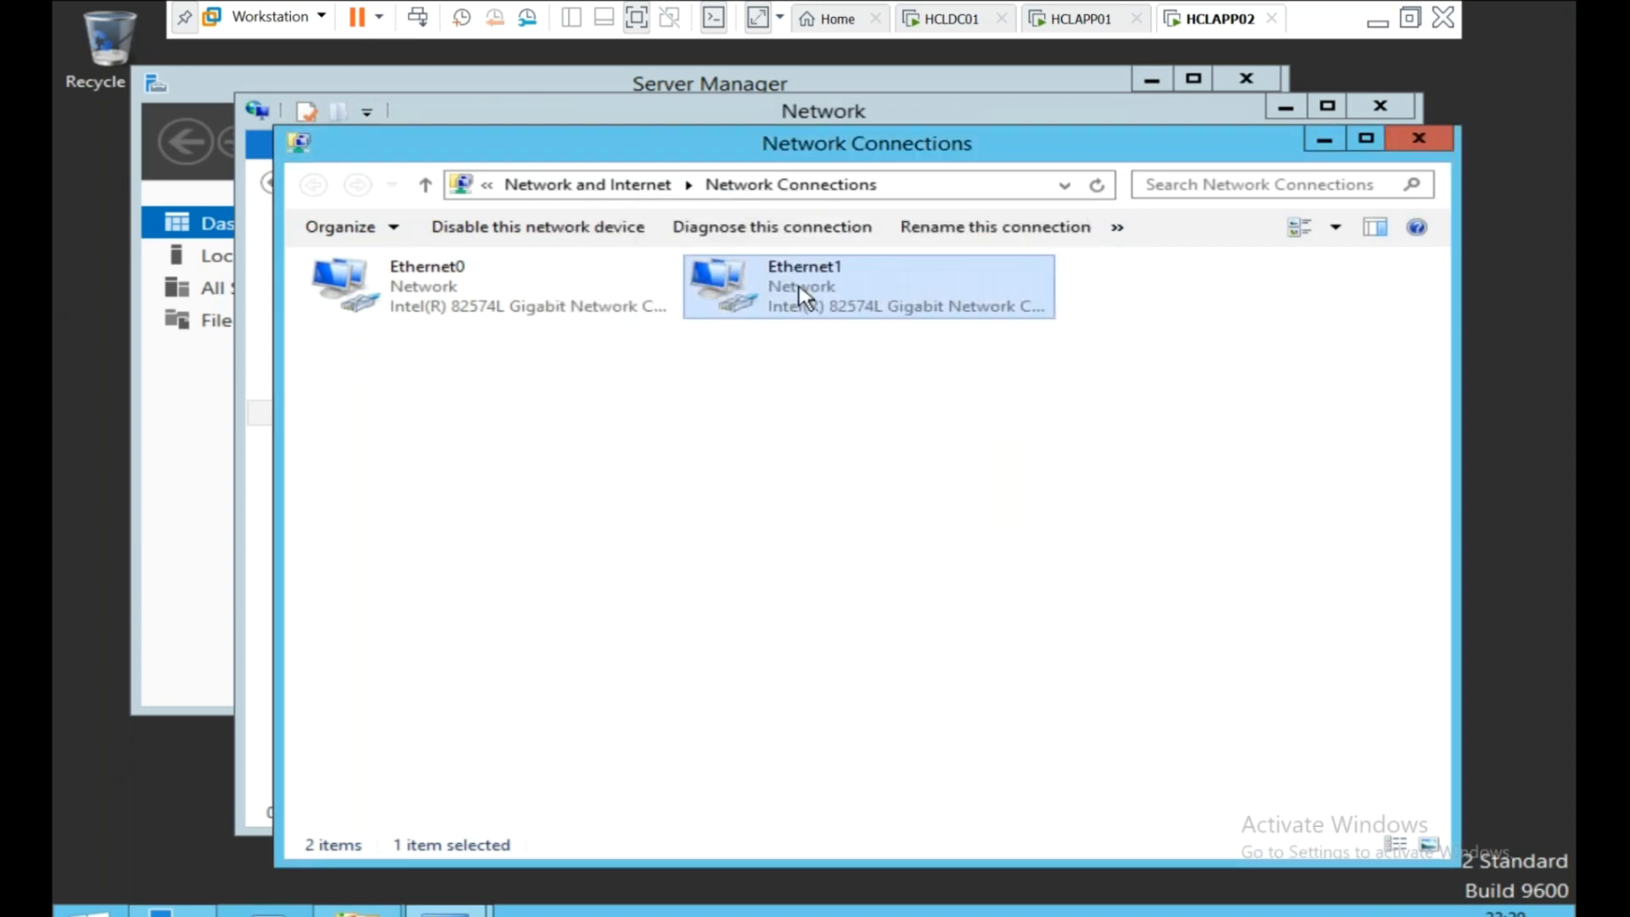
right_click(798, 287)
Examine the Internet Protocol Version 4 (TCP/IPv4) properties of the Ethernet0 adapter in HCLAPP02, and close its dialogs without changes.
left_click(431, 305)
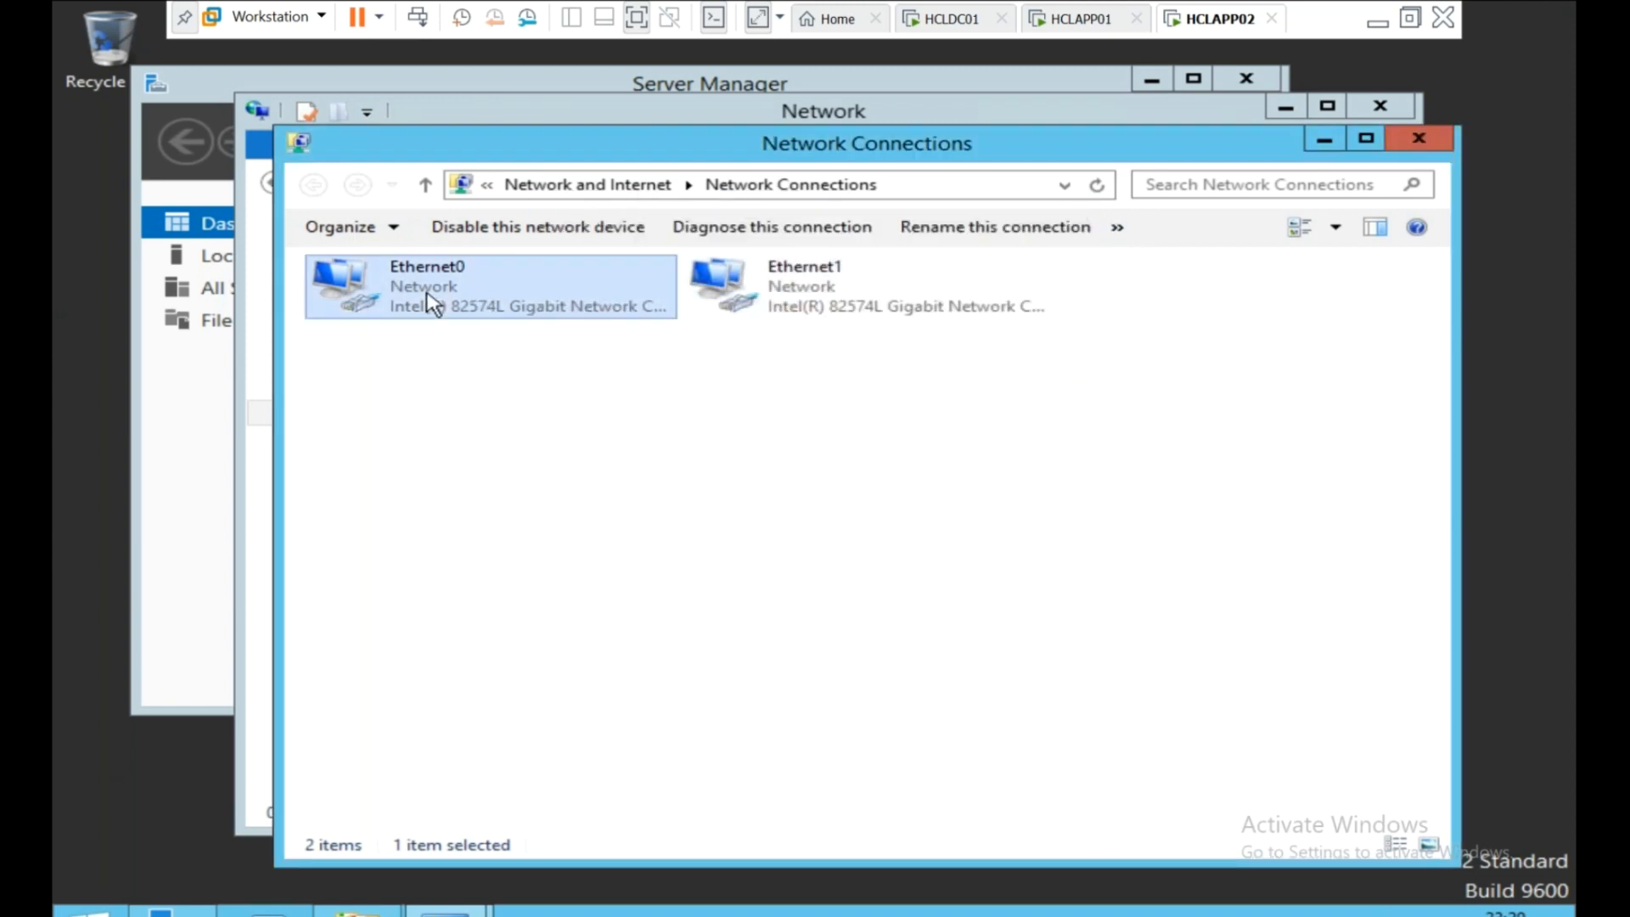
double_click(431, 306)
left_click(665, 670)
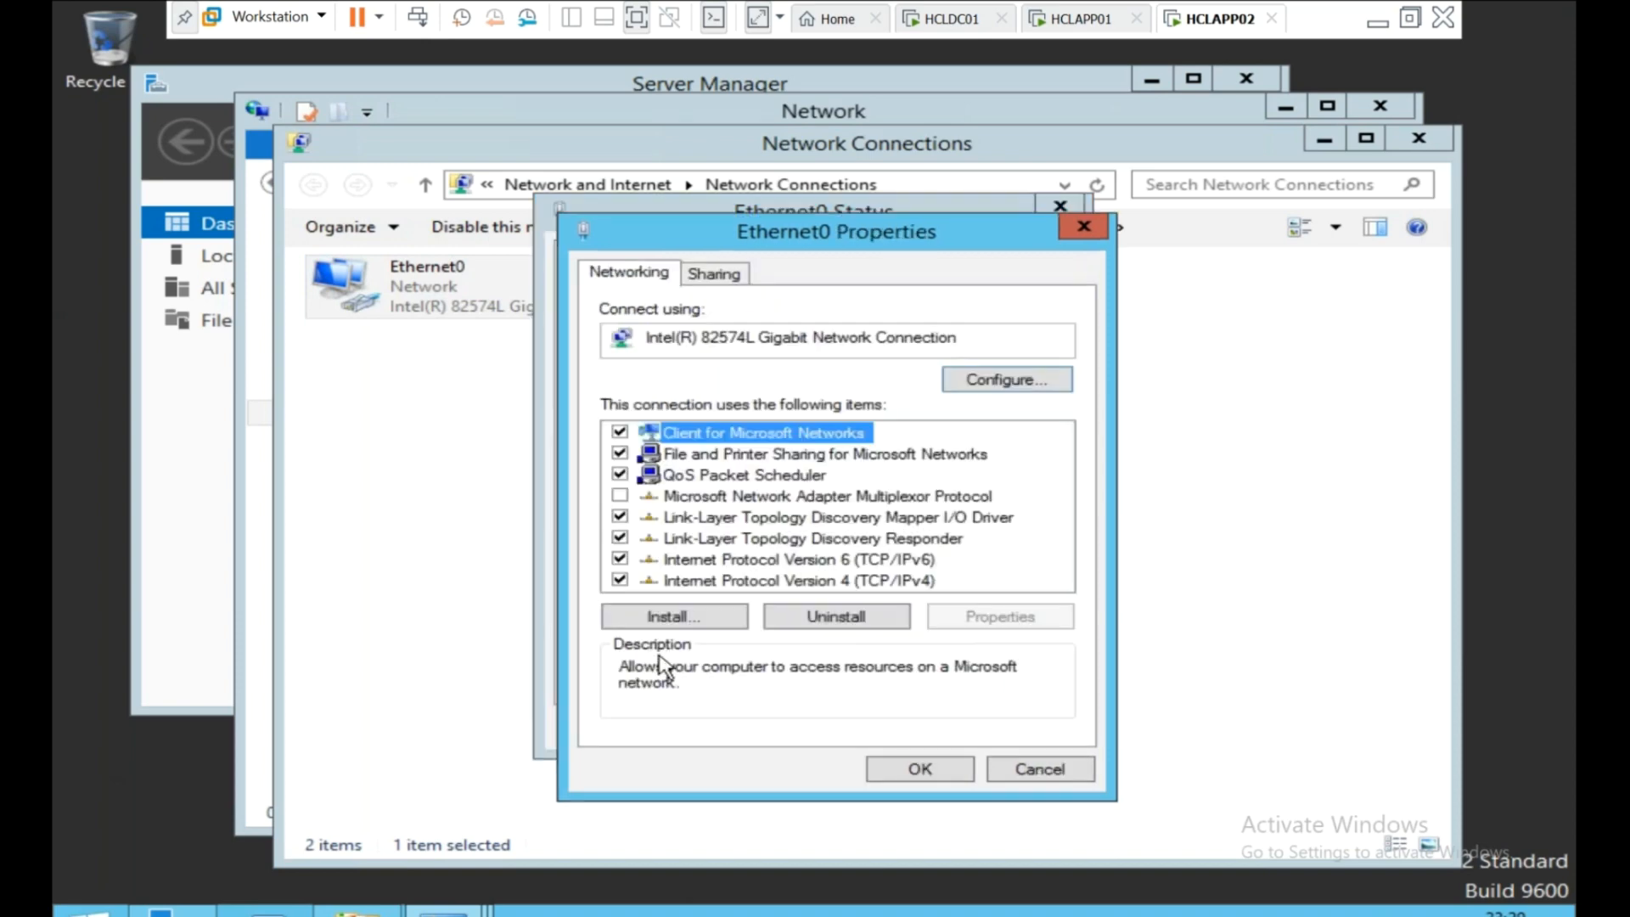
left_click(732, 584)
double_click(732, 584)
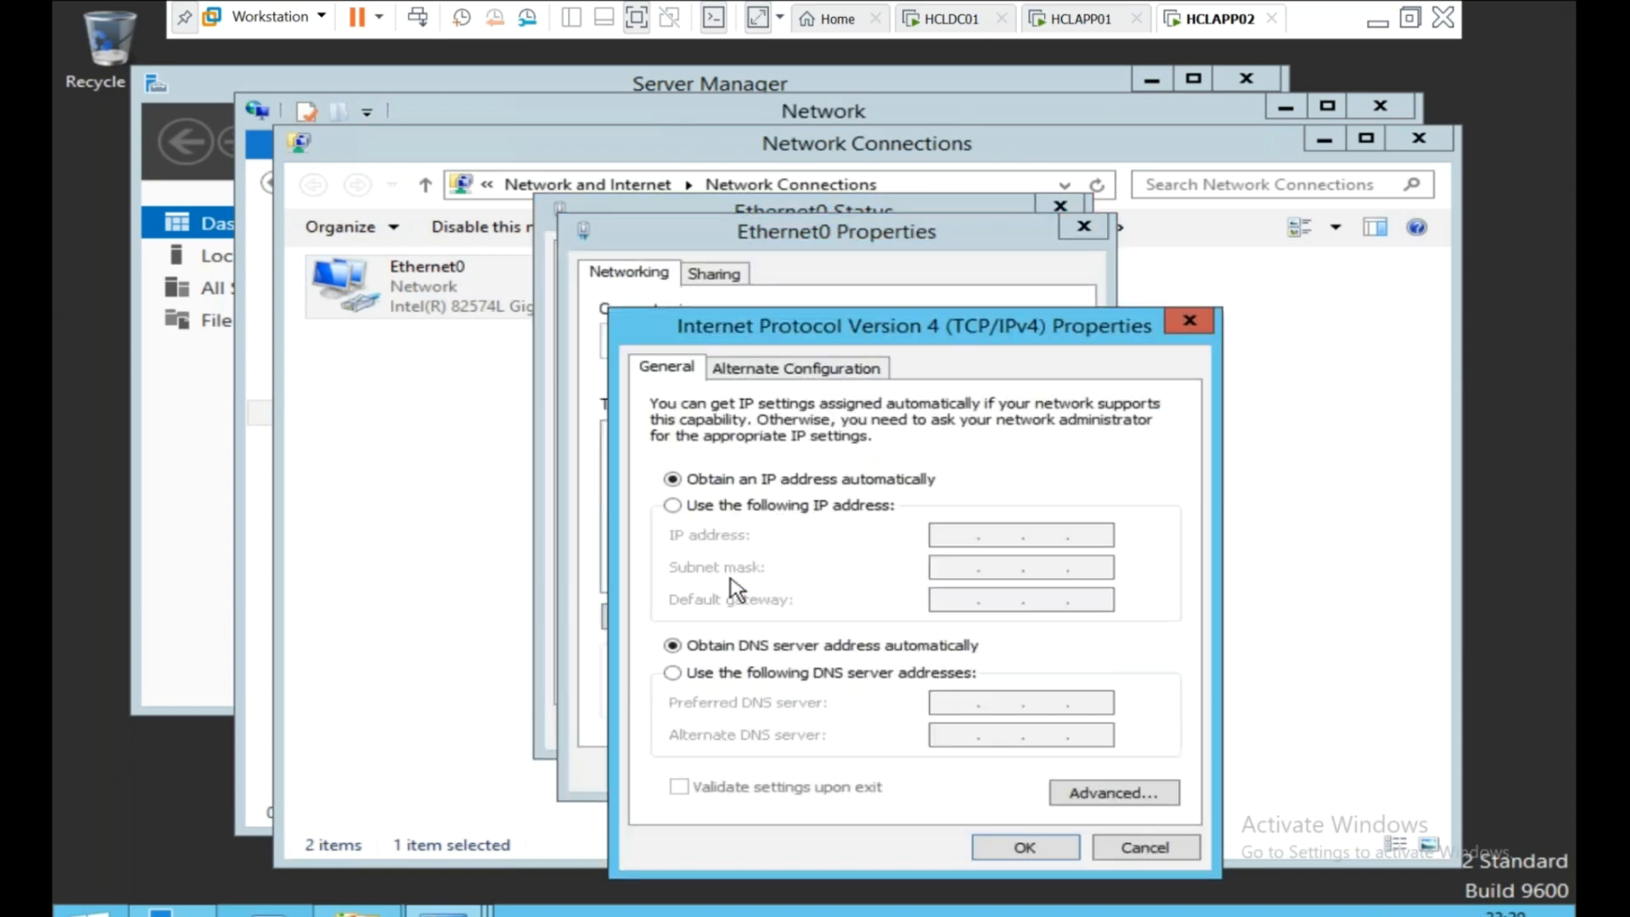
left_click(1189, 321)
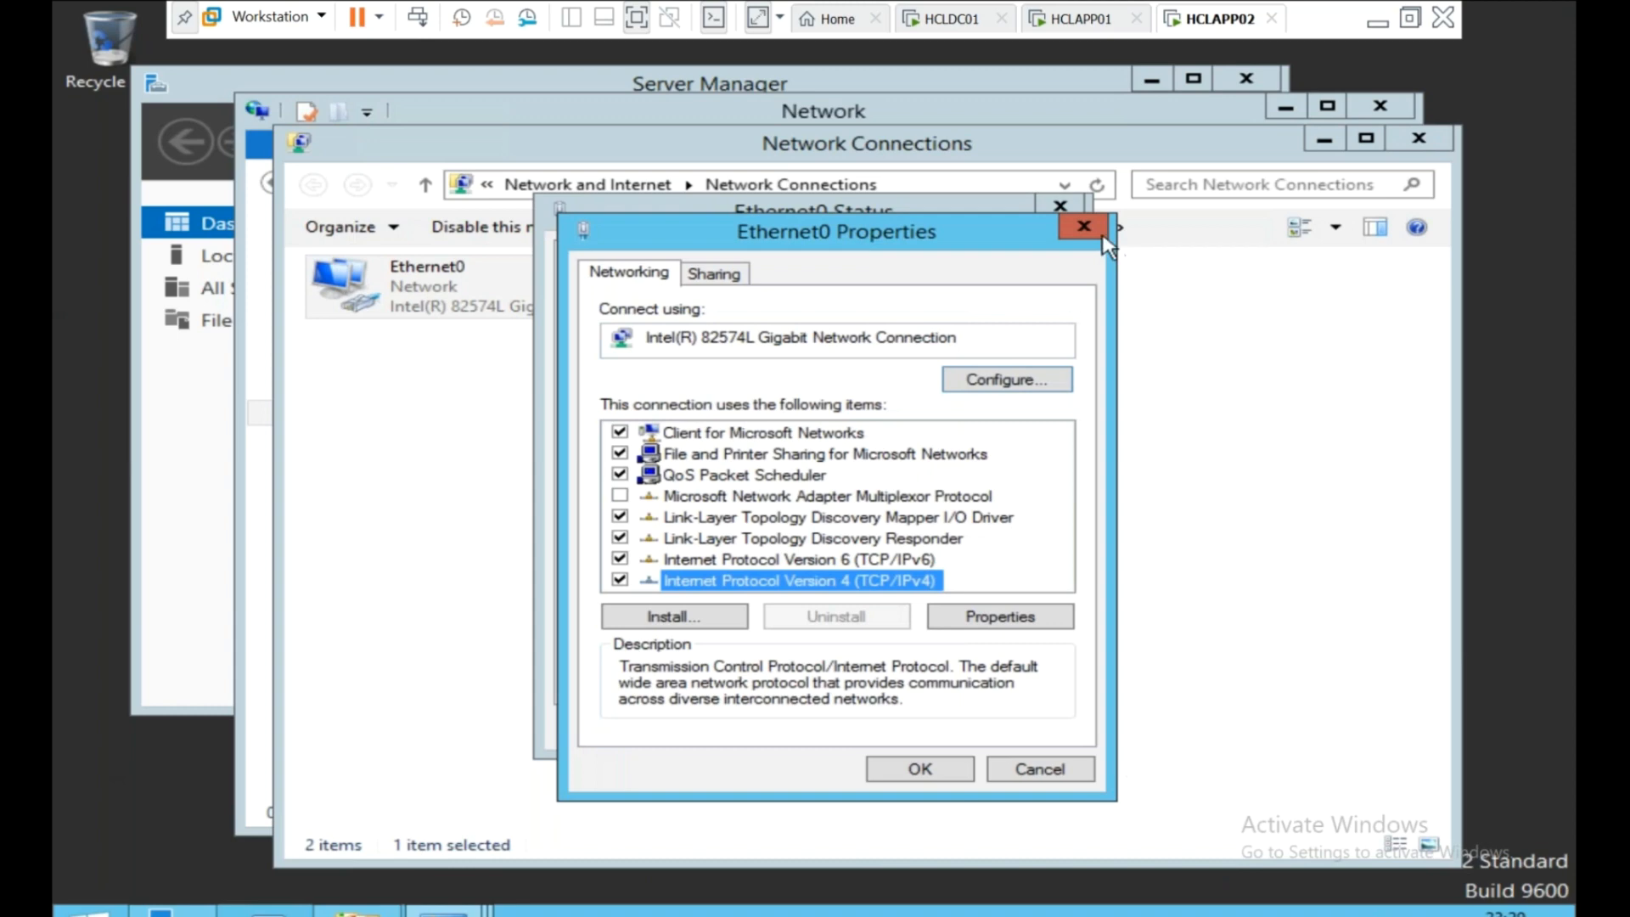
left_click(1084, 226)
left_click(1060, 206)
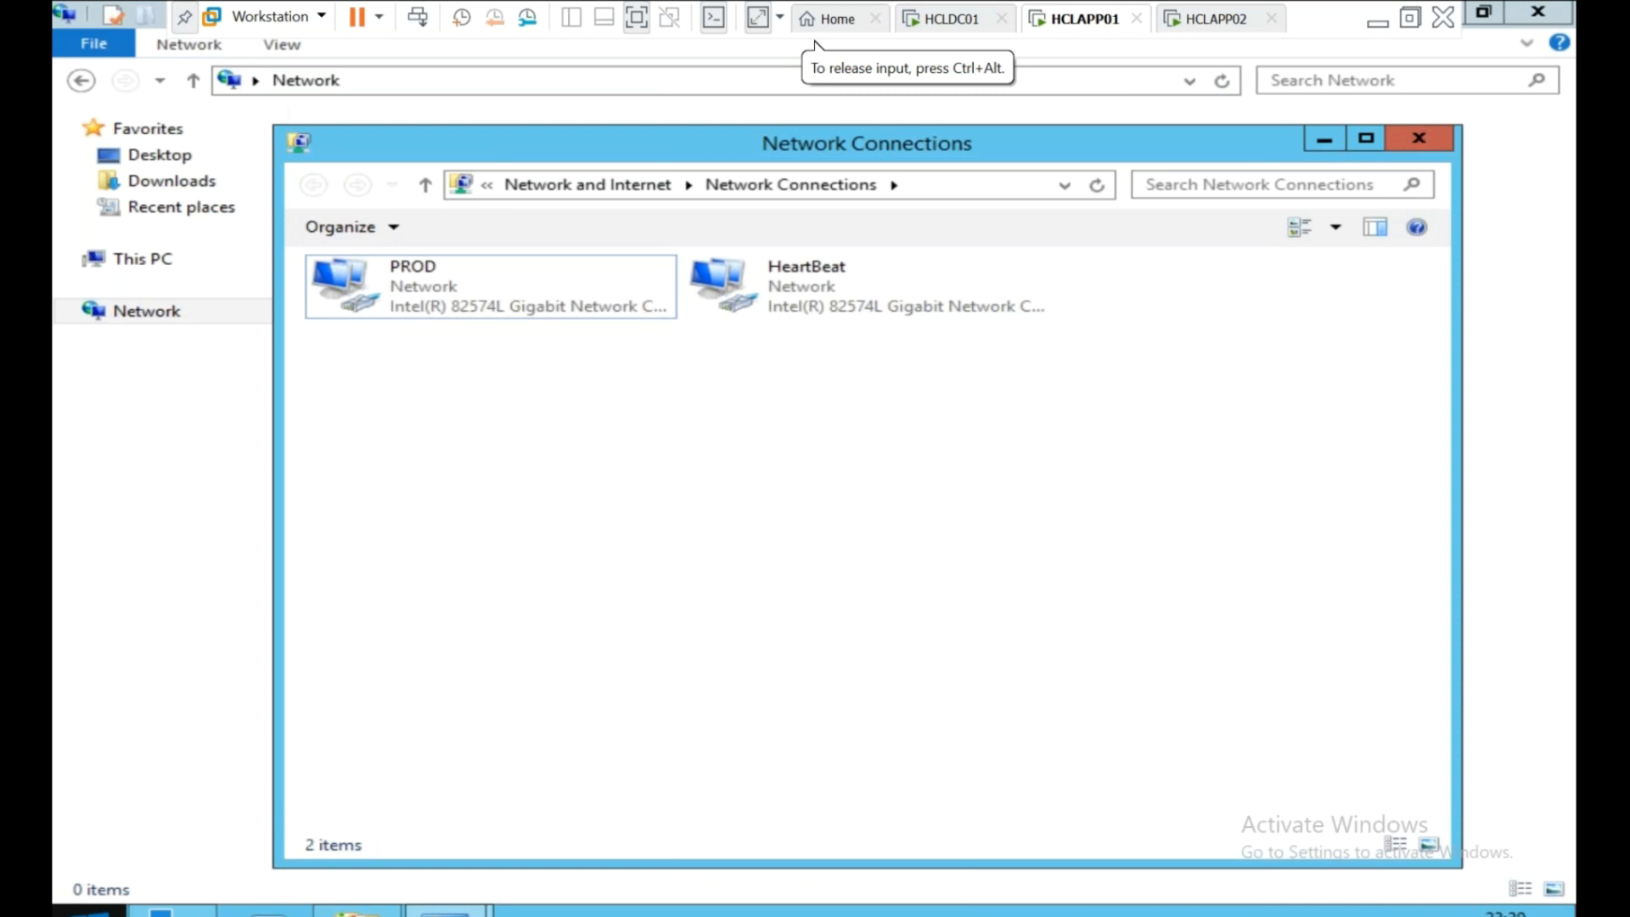
In HCLAPP01, open a command prompt, ping HCLAPP01, and minimize the command window.
right_click(89, 913)
left_click(170, 844)
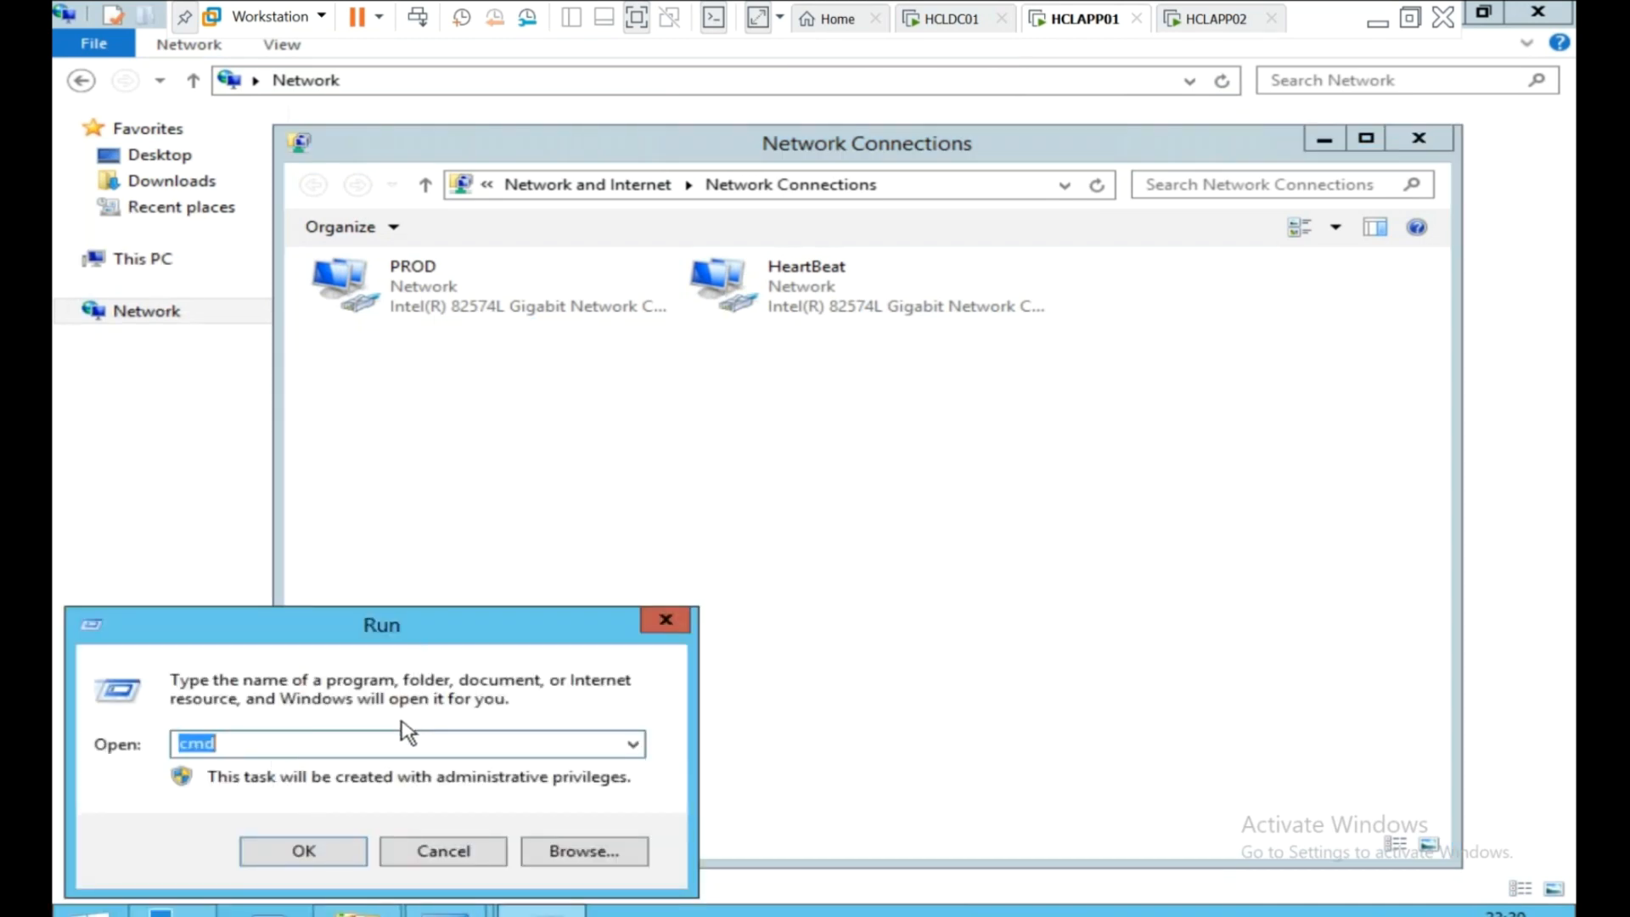
key("Return")
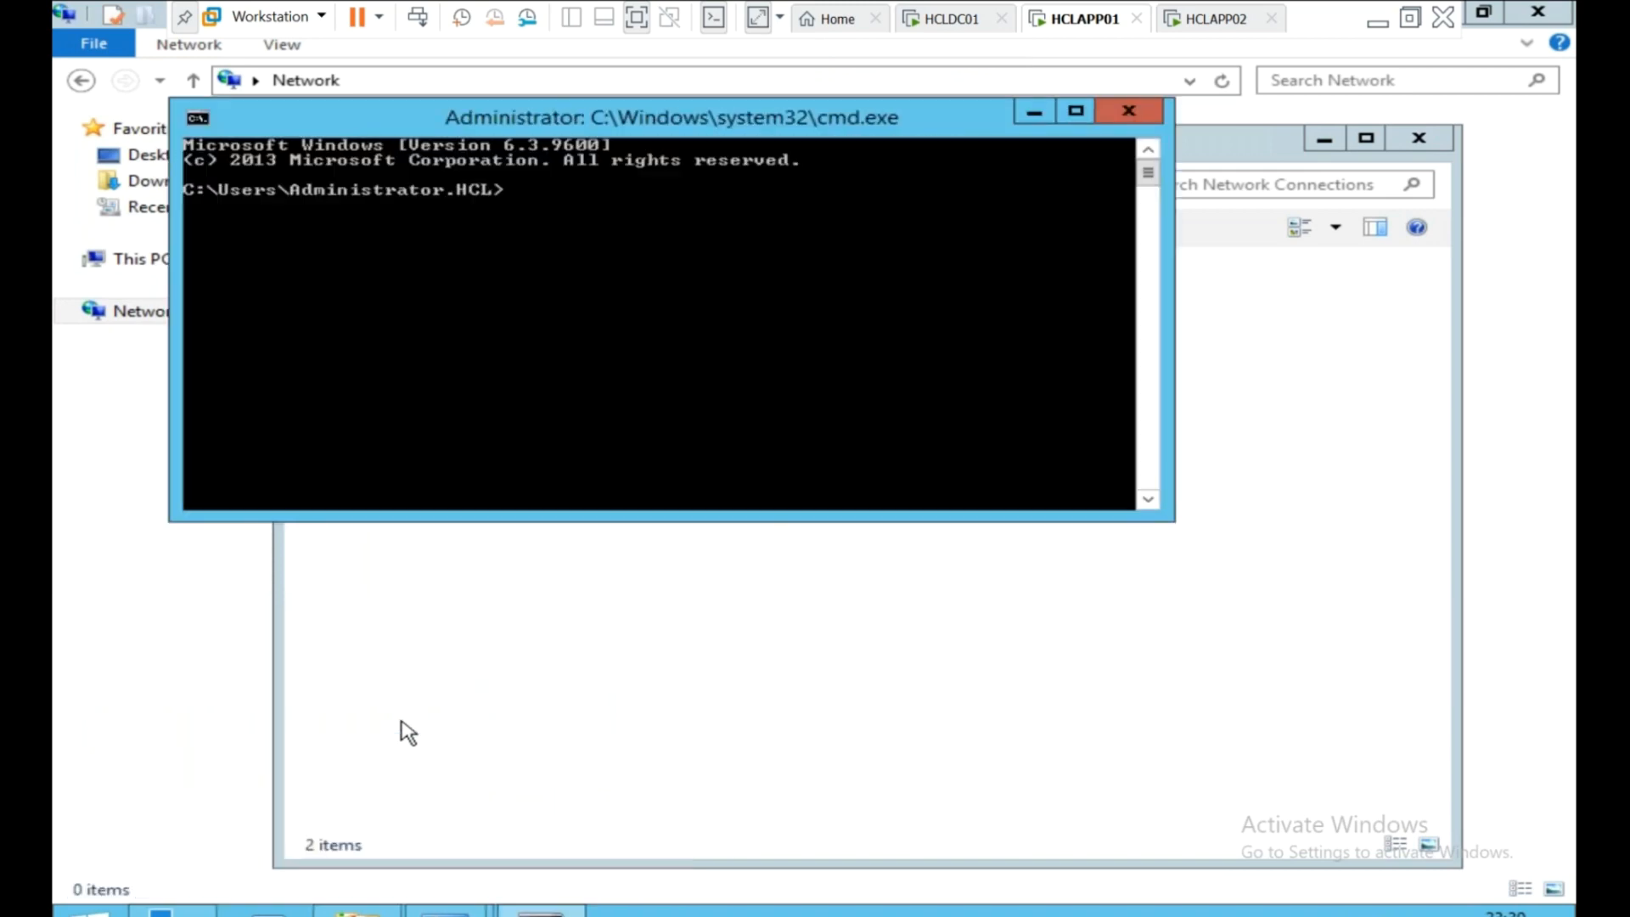
type("ping HCLAPP01")
key("Return")
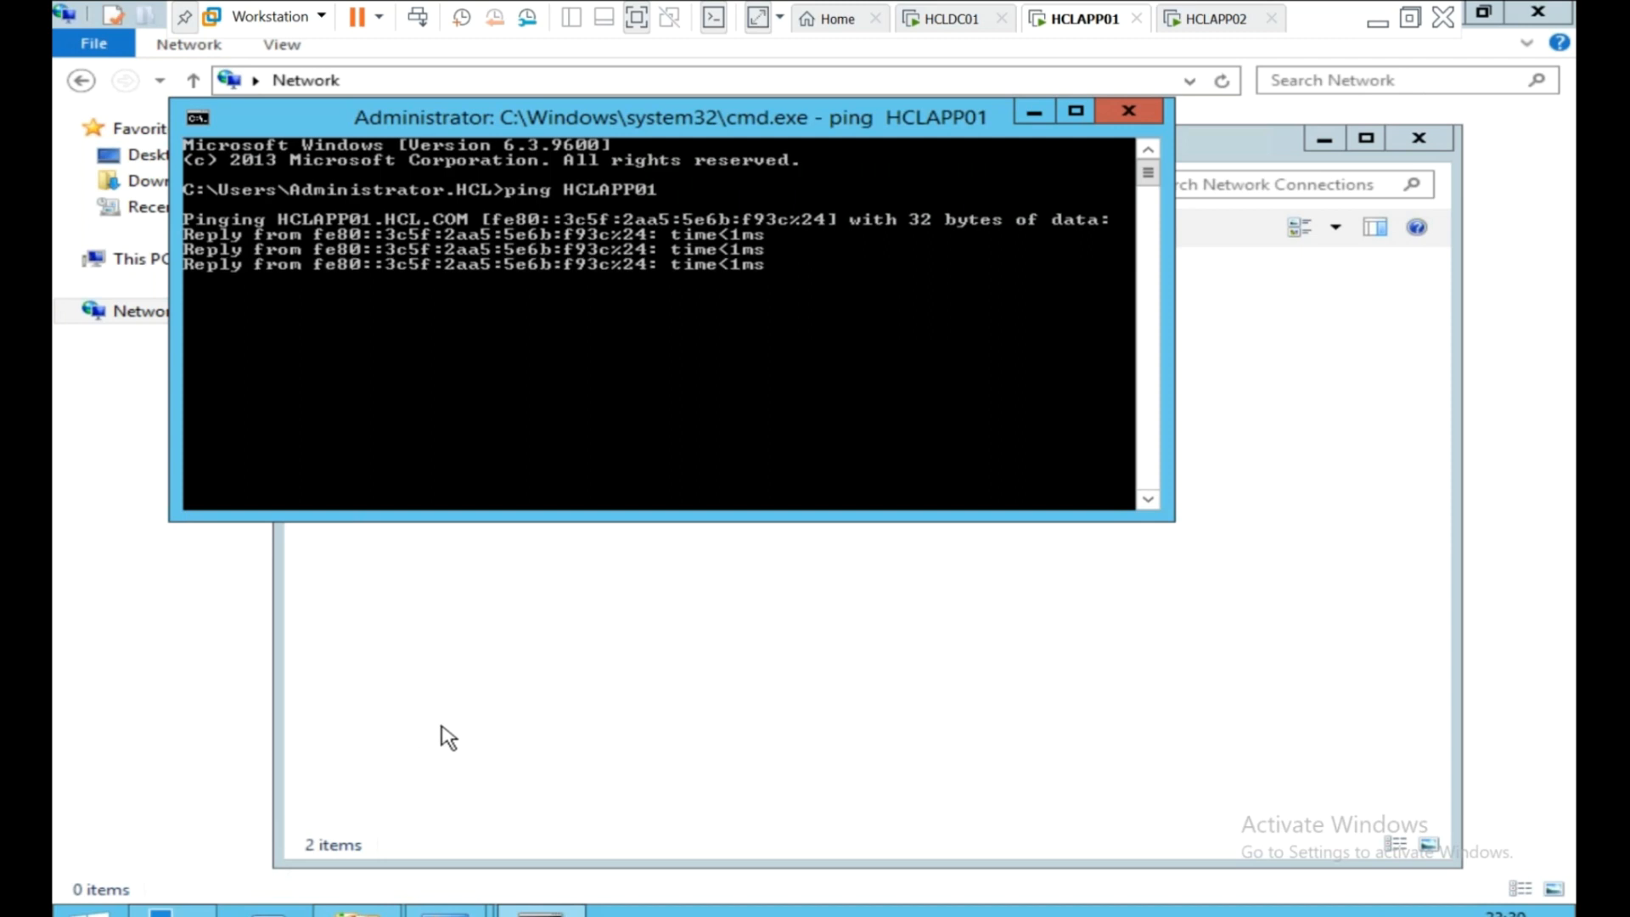
left_click(1033, 112)
Disable the HeartBeat adapter in HCLAPP01, ping HCLAPP01 again, and minimize the command window.
right_click(848, 287)
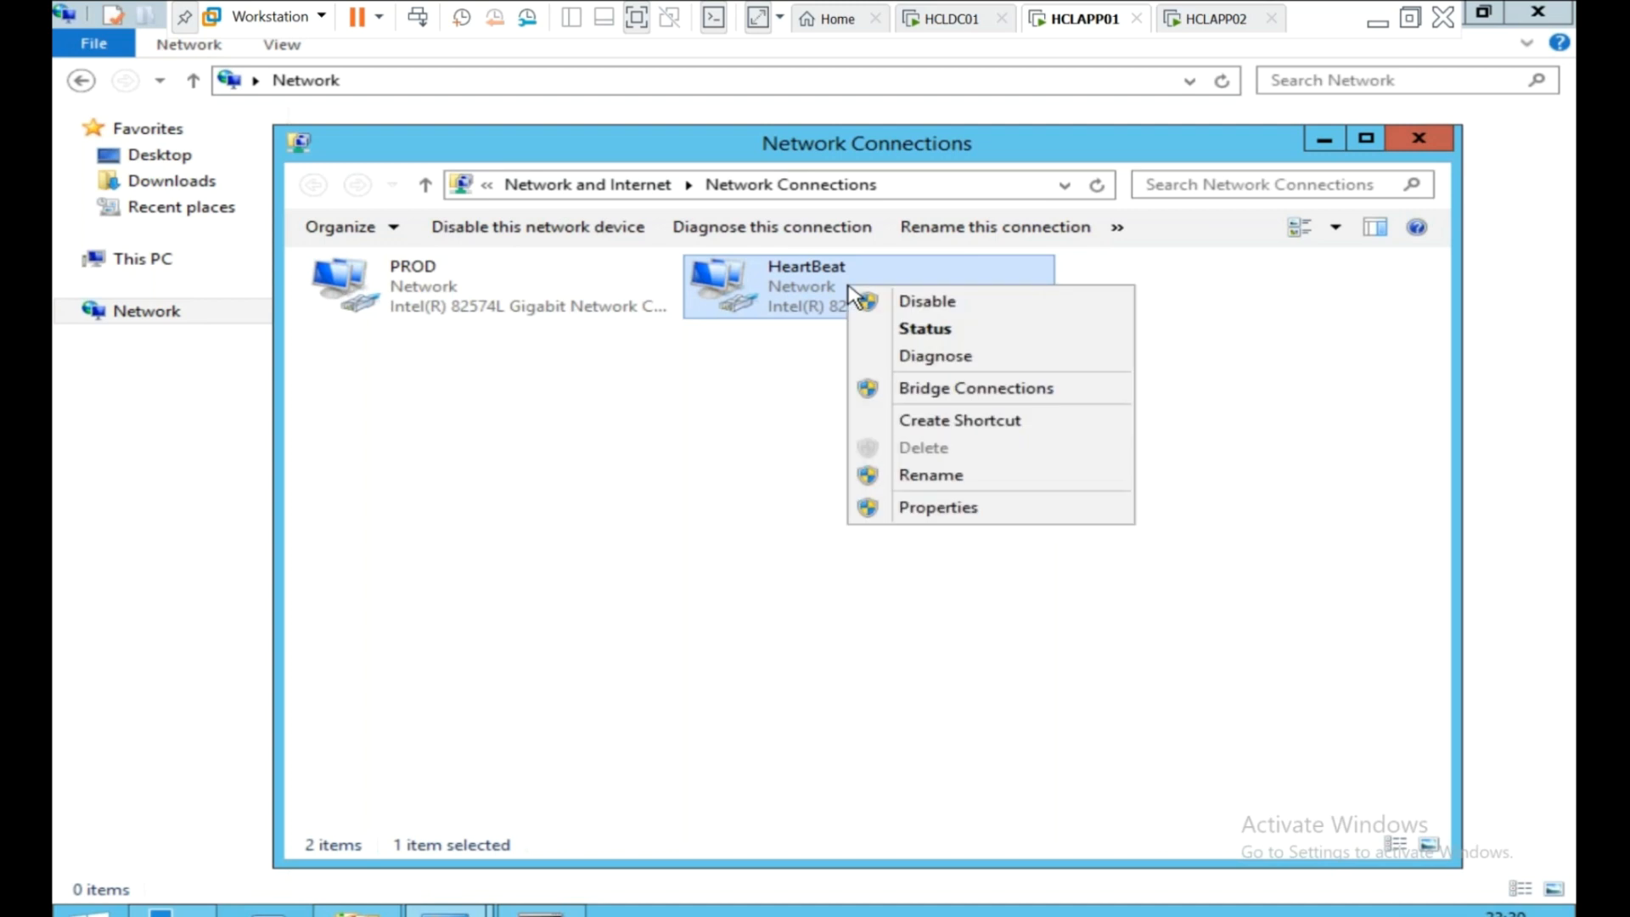
left_click(926, 302)
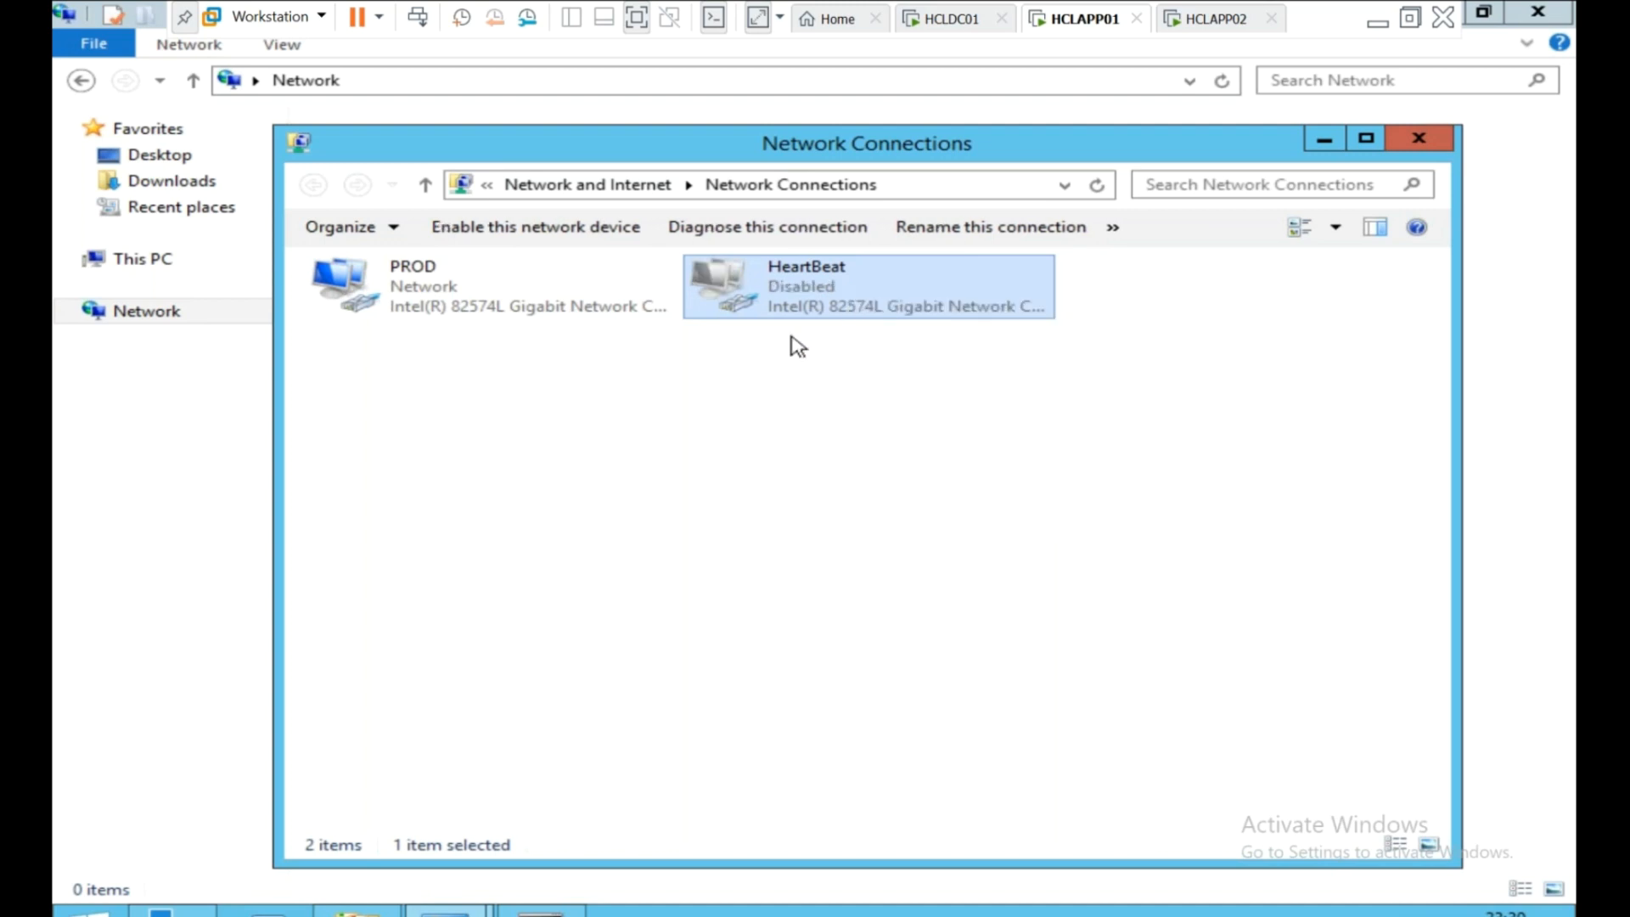
left_click(548, 905)
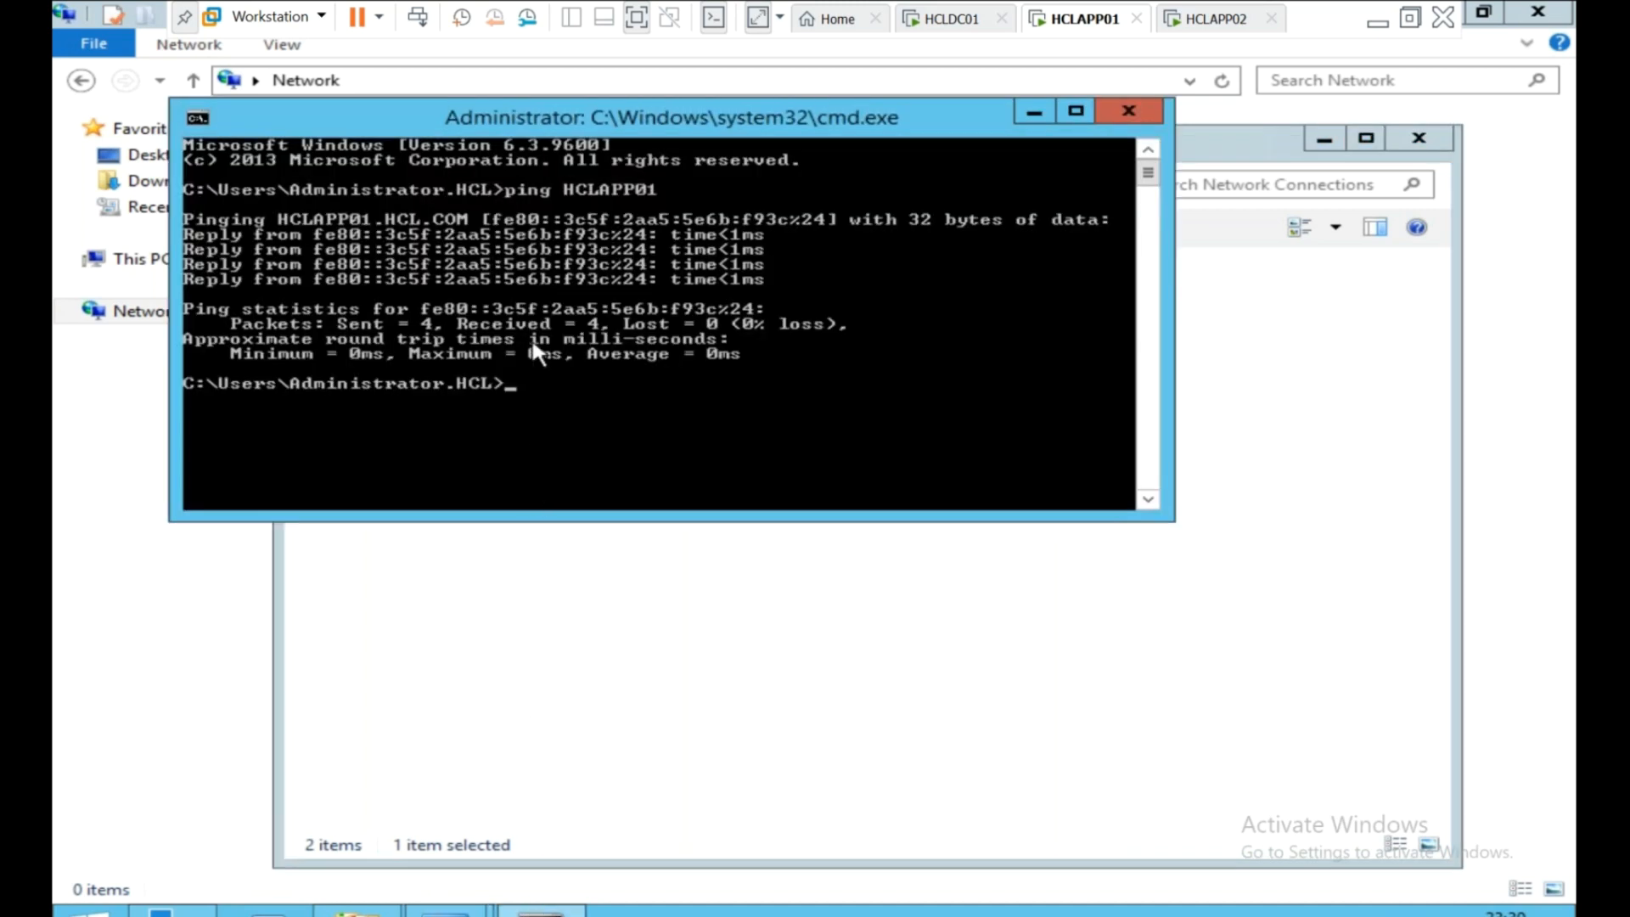
key("Up")
key("Return")
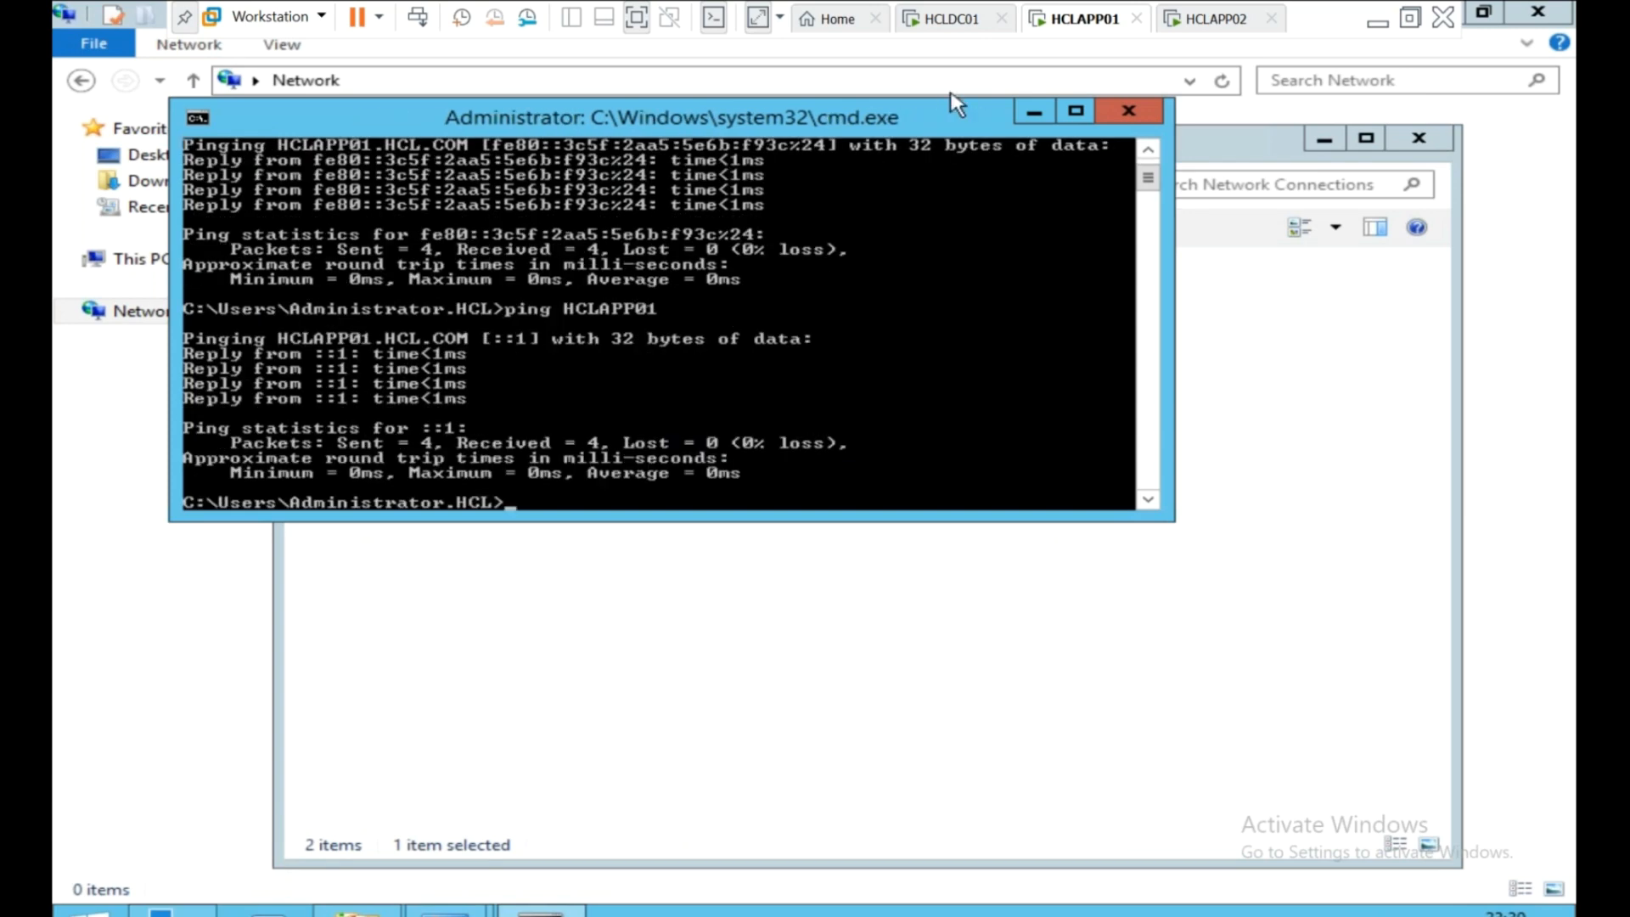
left_click(1033, 111)
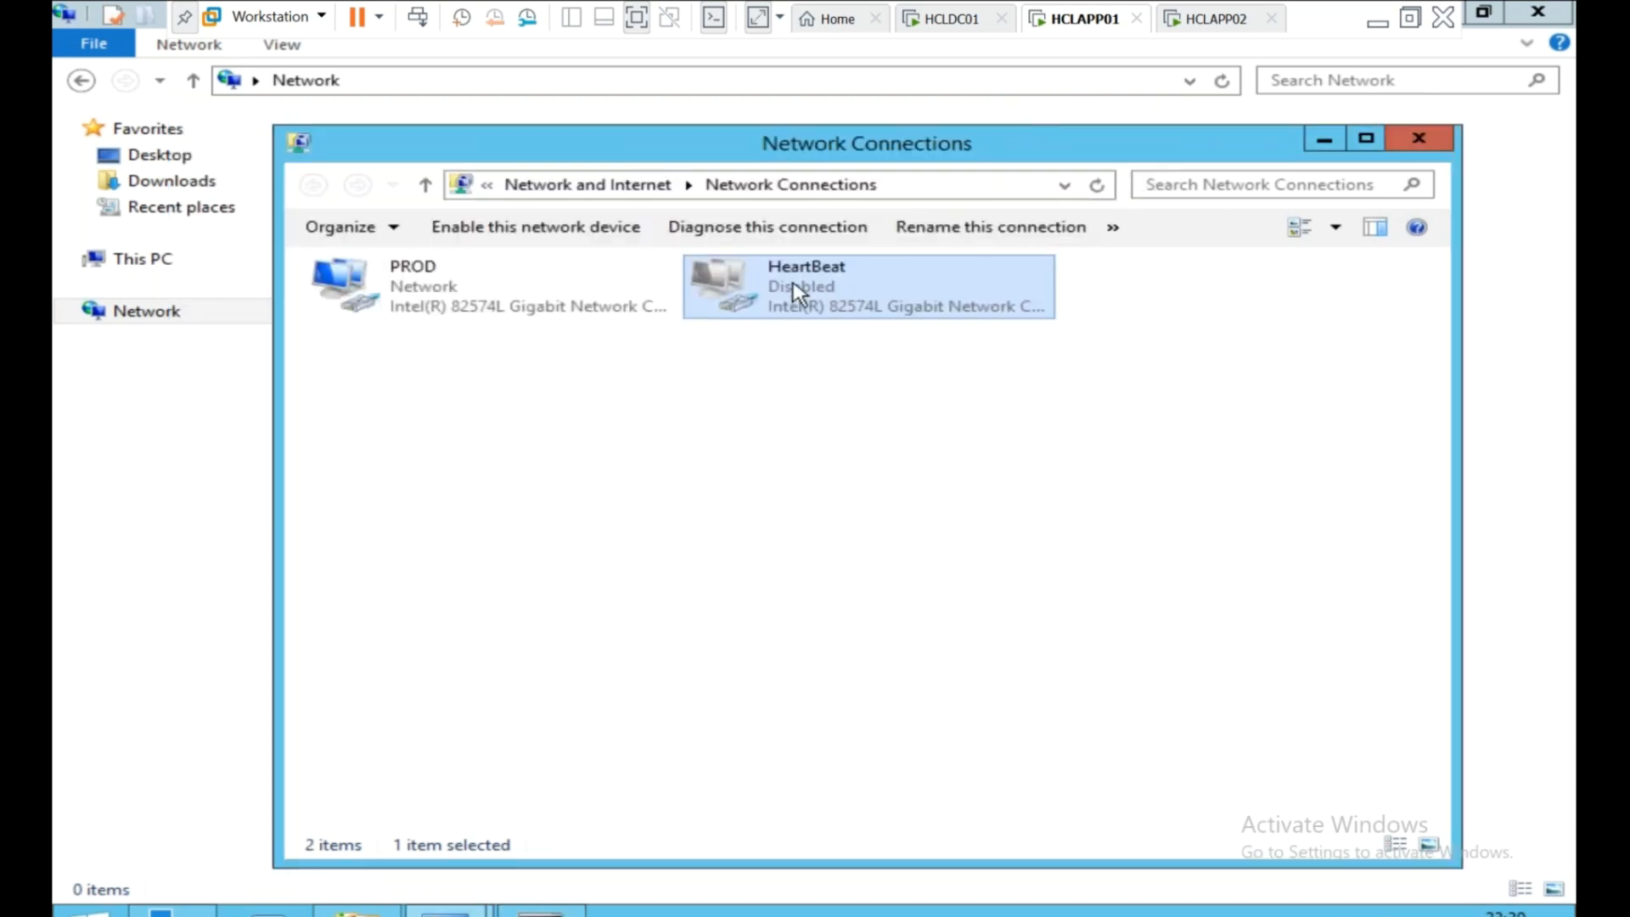
Turn off Internet Protocol Version 6 (TCP/IPv6) for the PROD adapter in HCLAPP01.
right_click(460, 307)
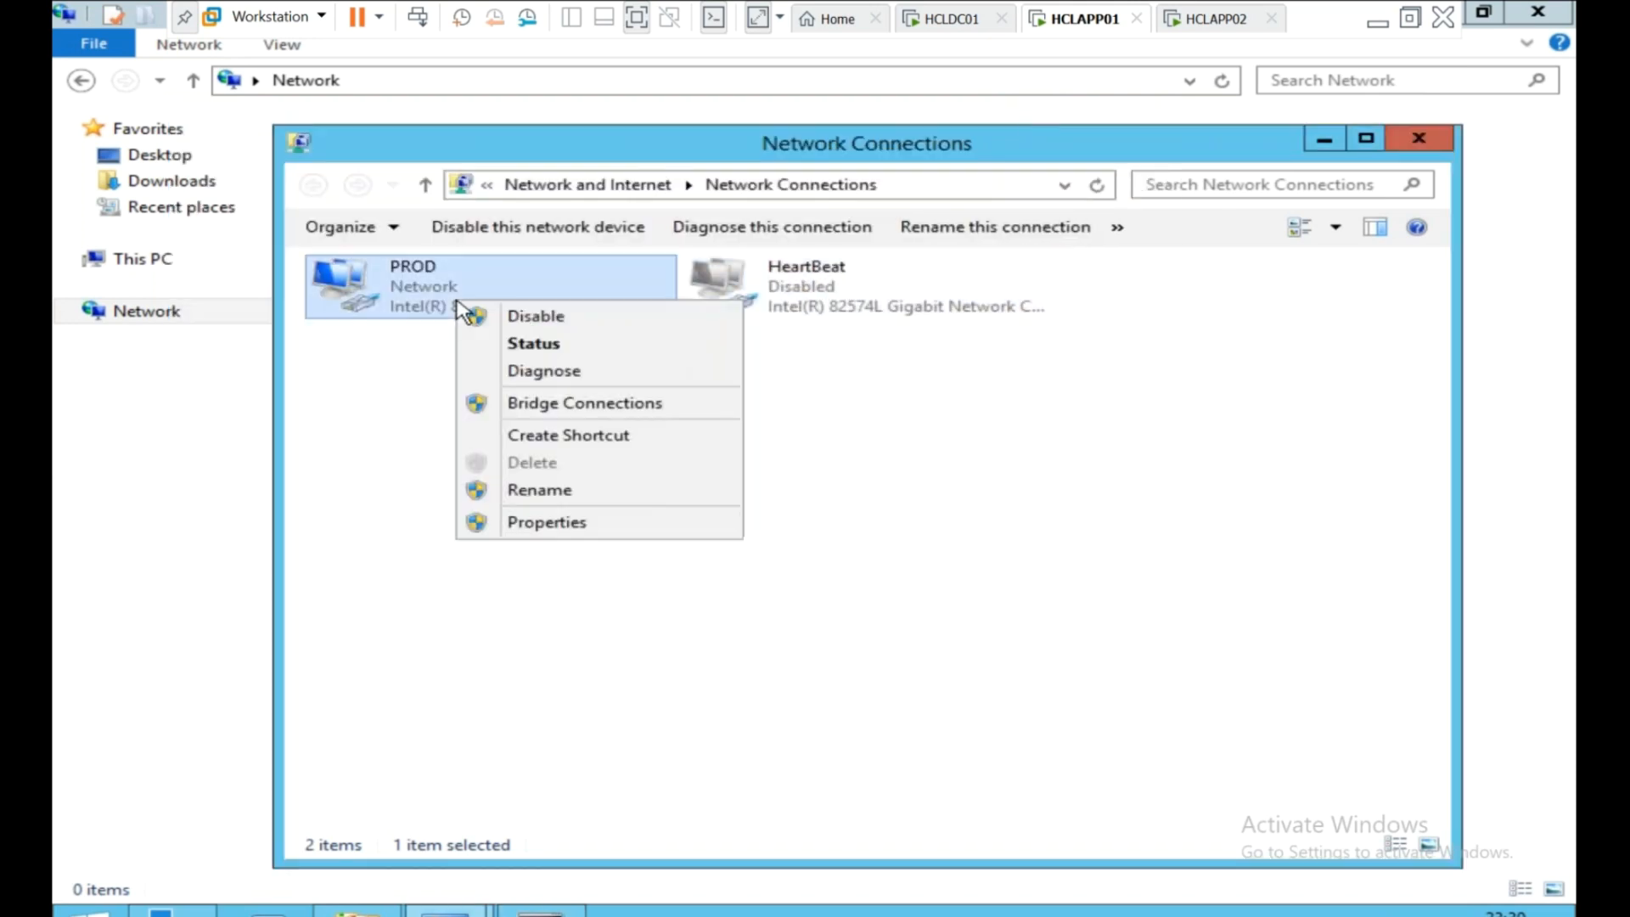
left_click(535, 524)
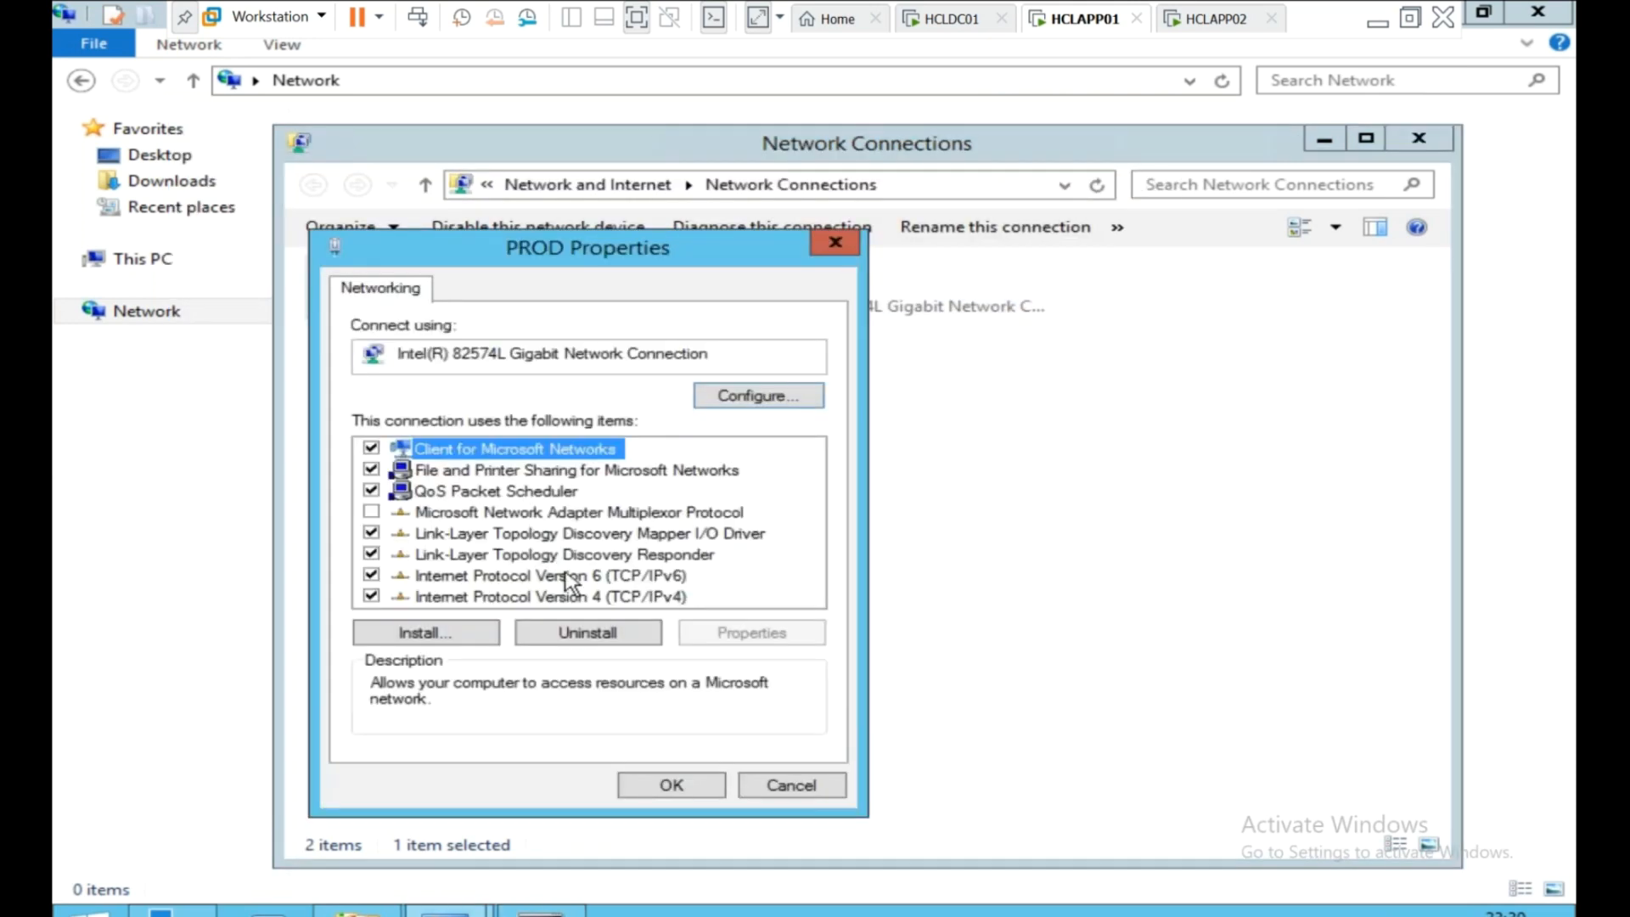
left_click(371, 574)
left_click(678, 786)
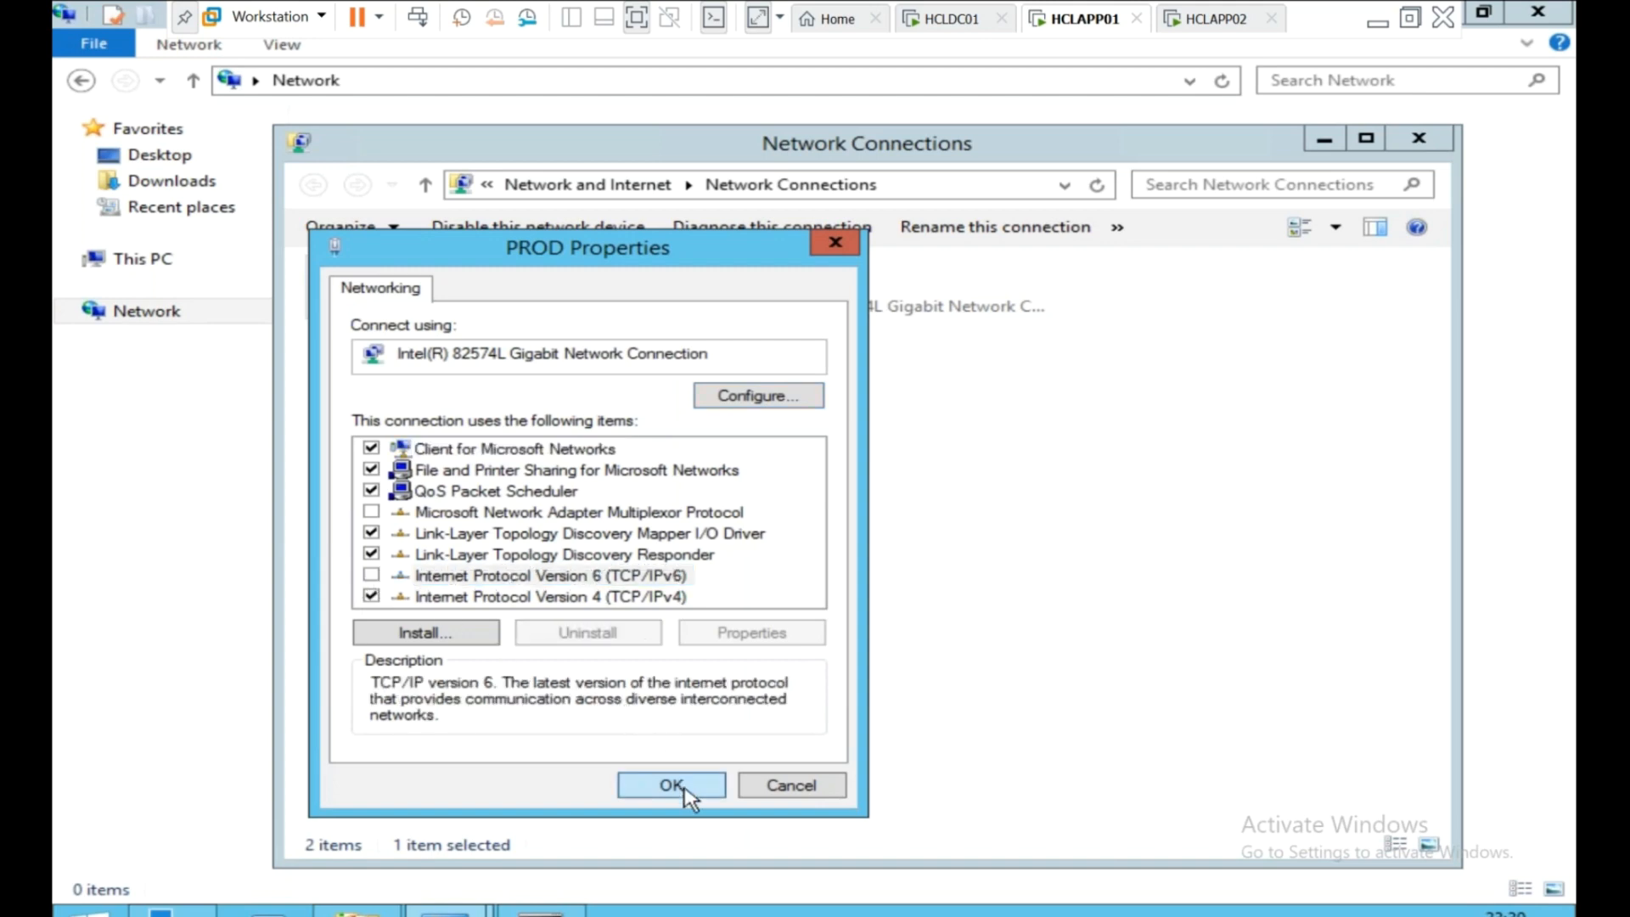
Restore the command window in HCLAPP01 and repeat the ping to HCLAPP01.
left_click(541, 912)
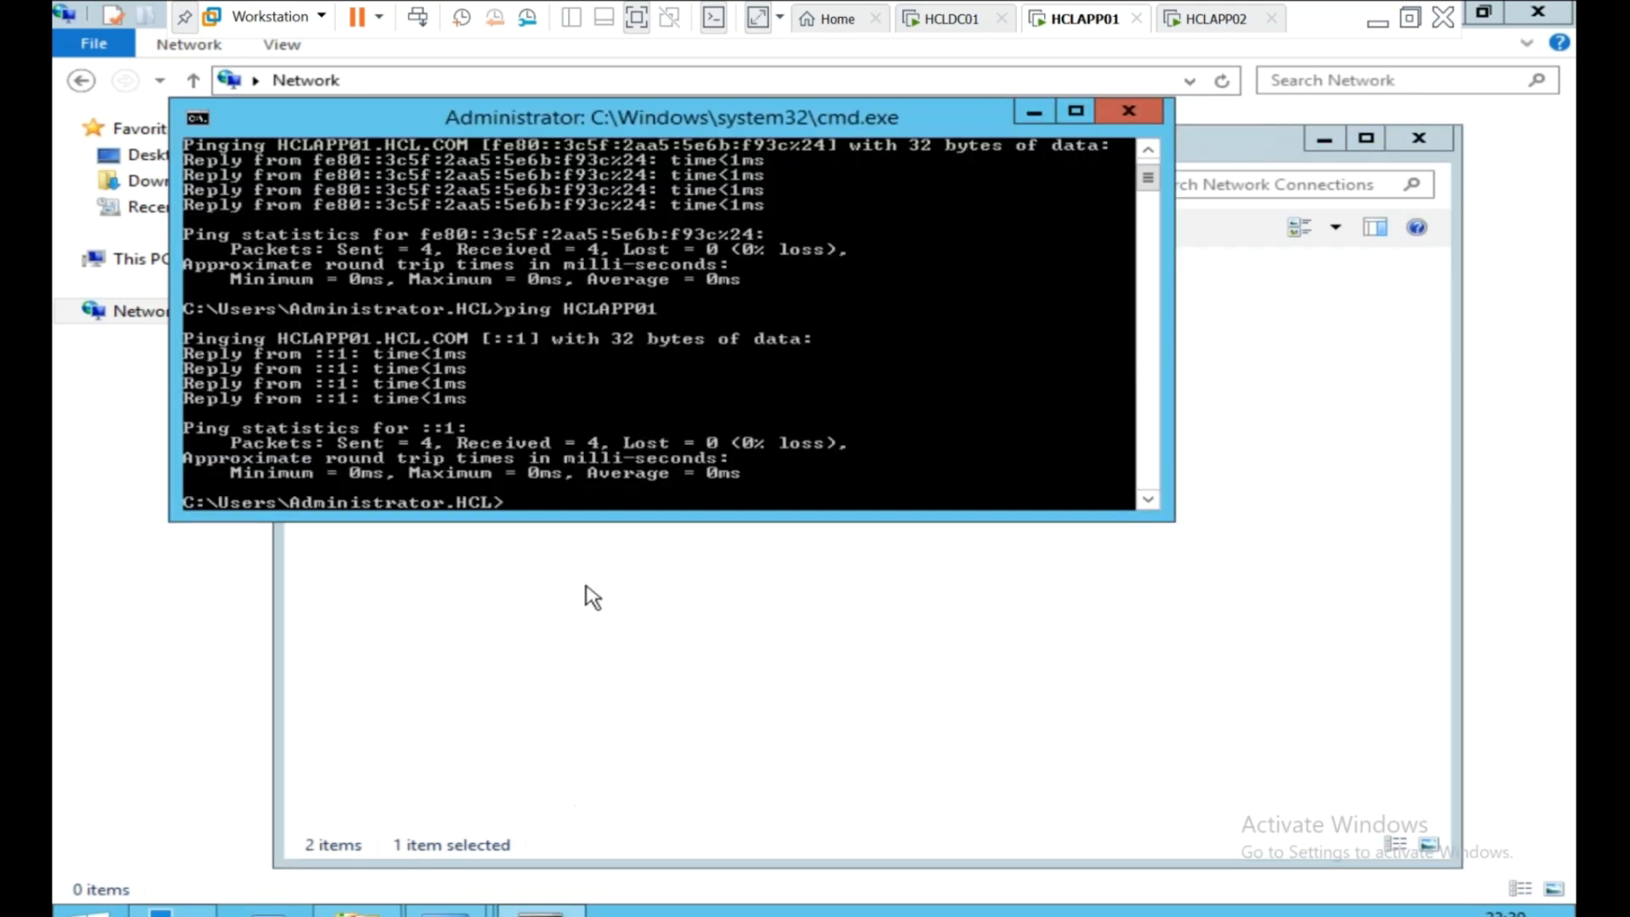
key("Up")
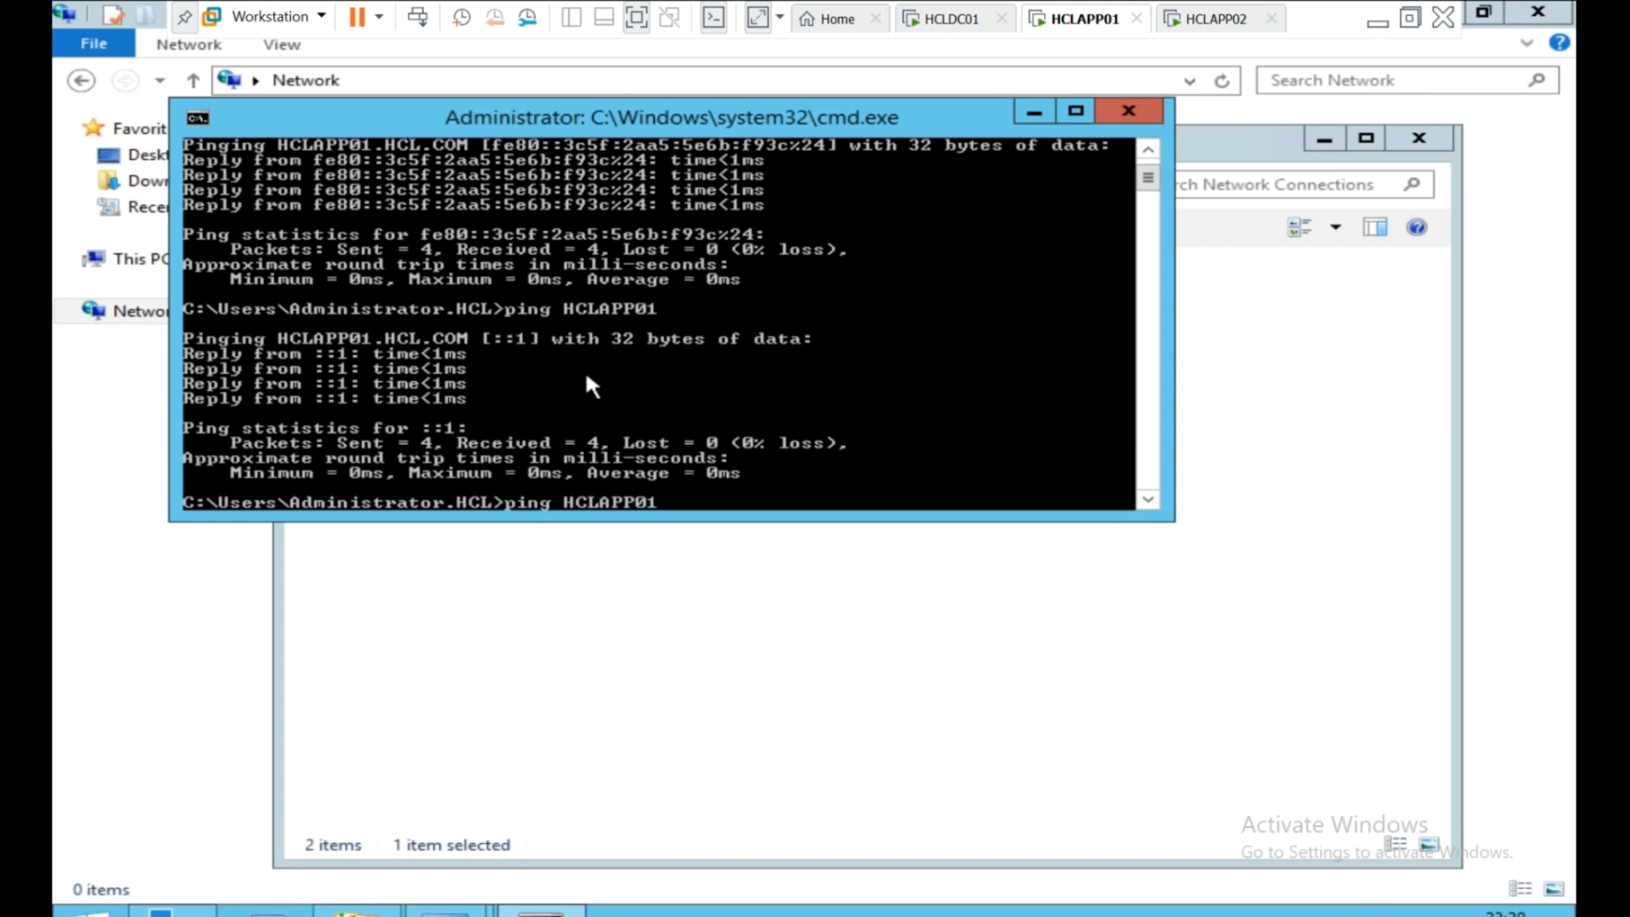
key("Return")
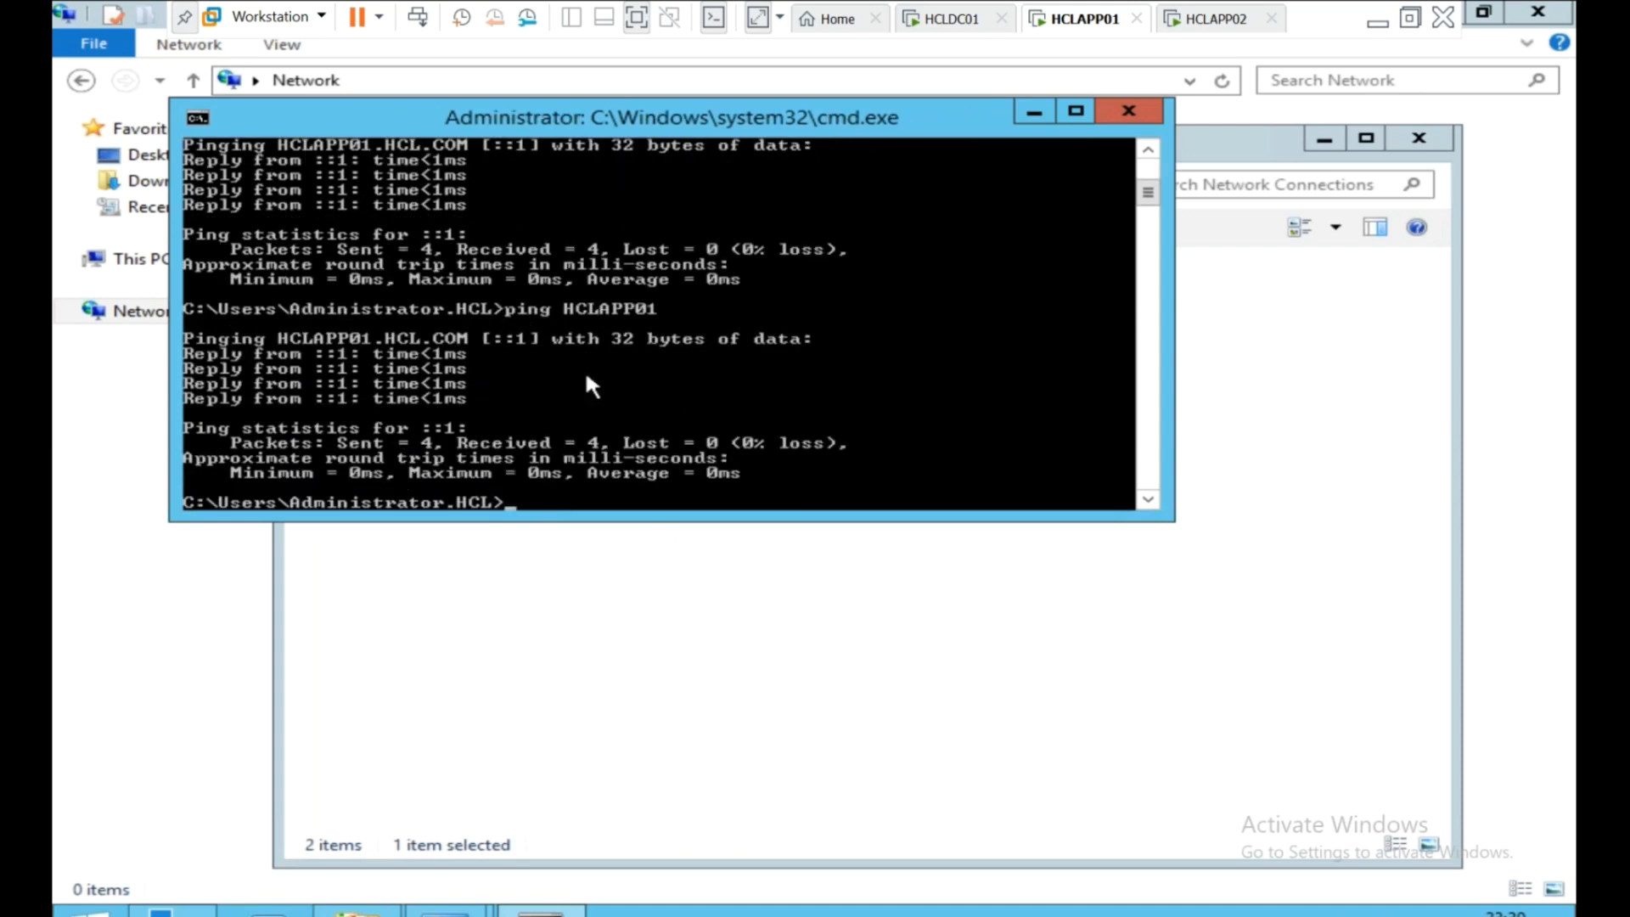
key("Return")
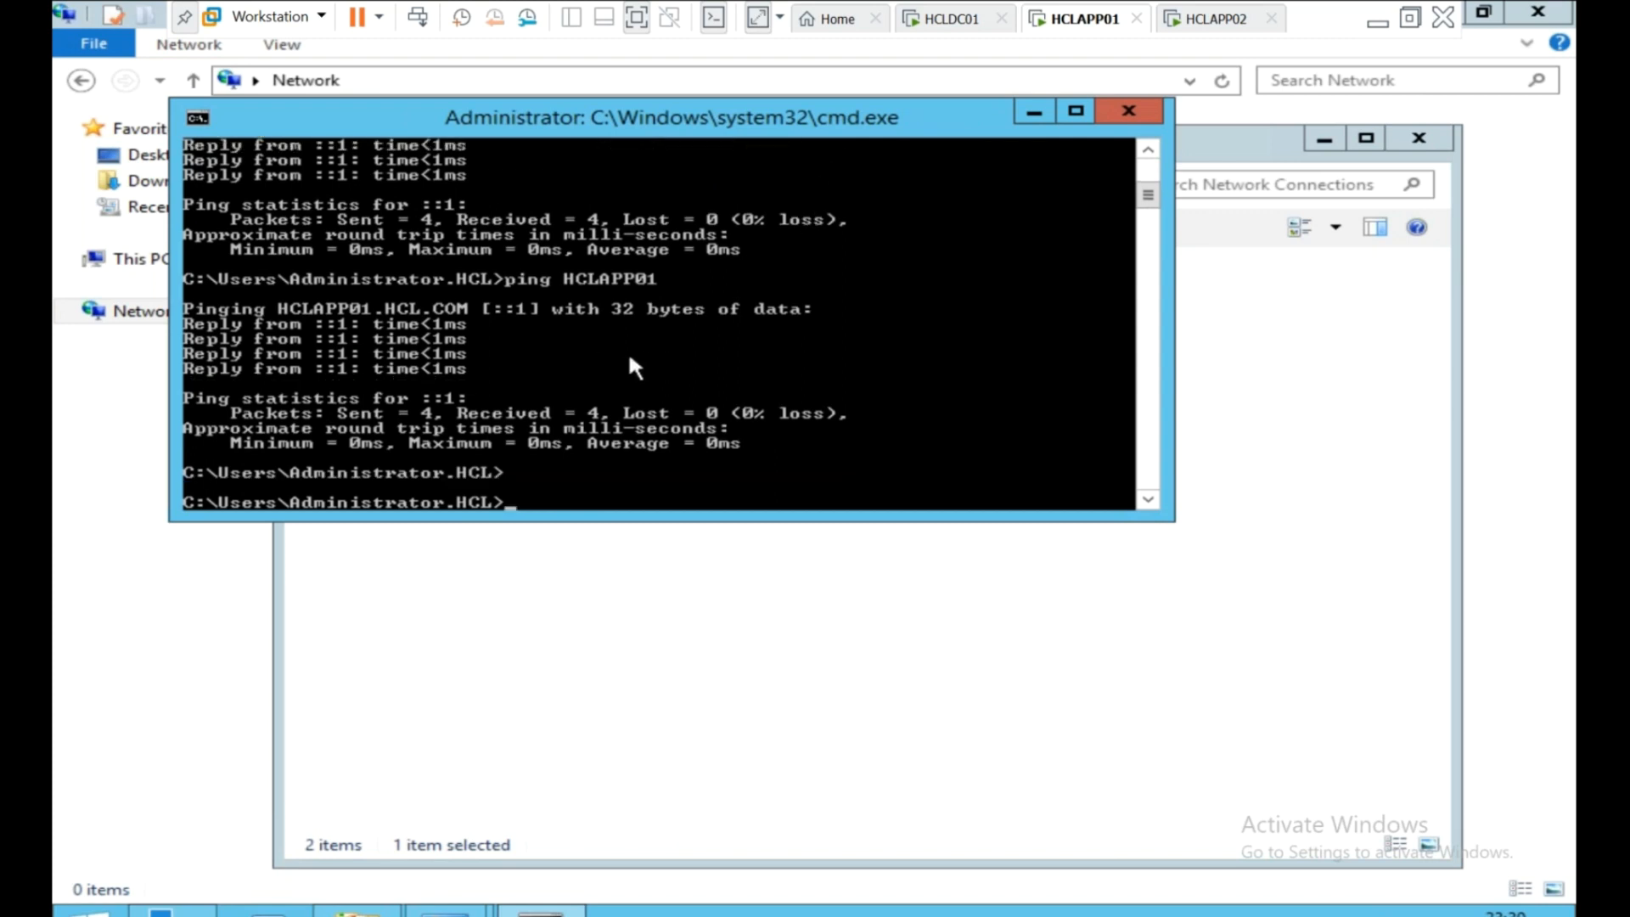
Ping HCLAPP02 from the HCLAPP01 command prompt.
key("Up")
key("BackSpace")
type("2")
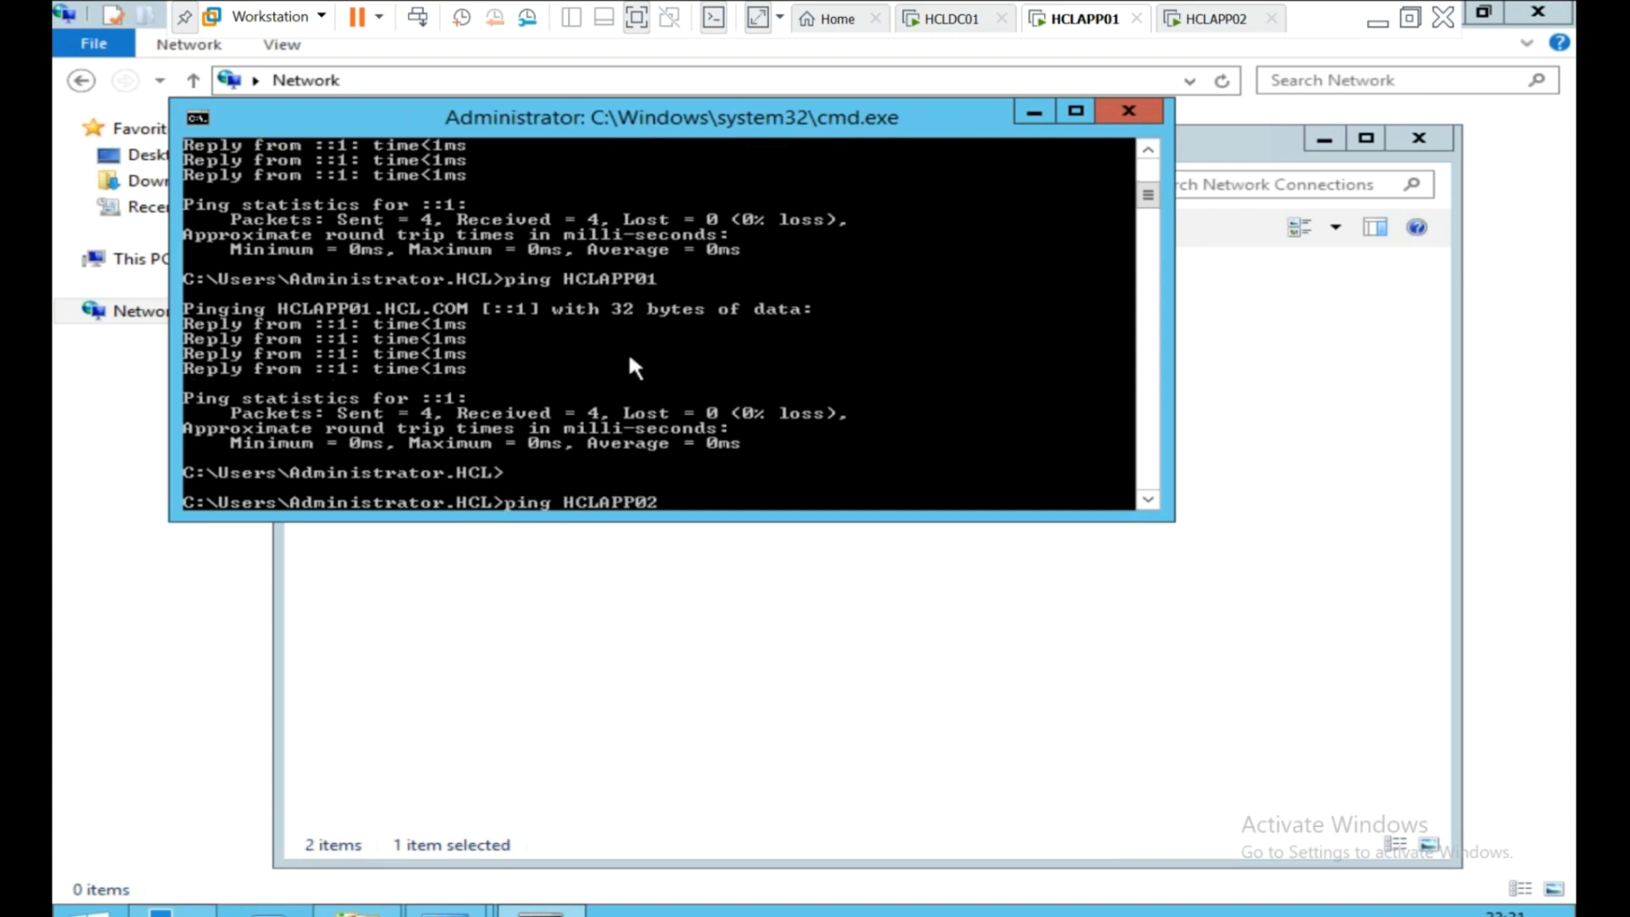
key("Return")
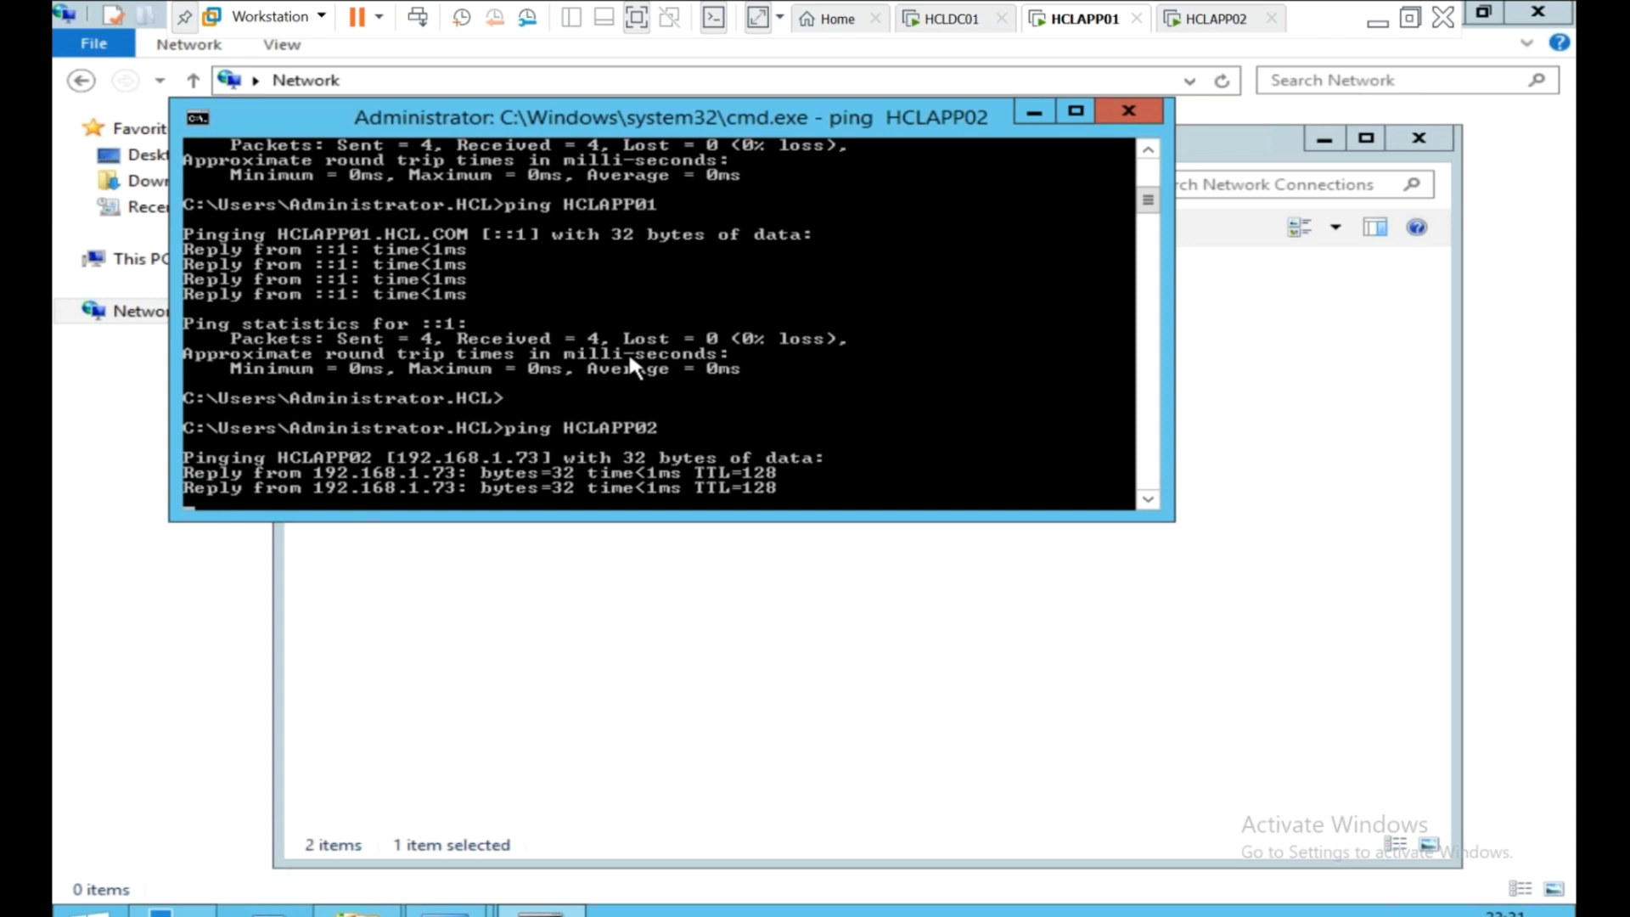
key("Return")
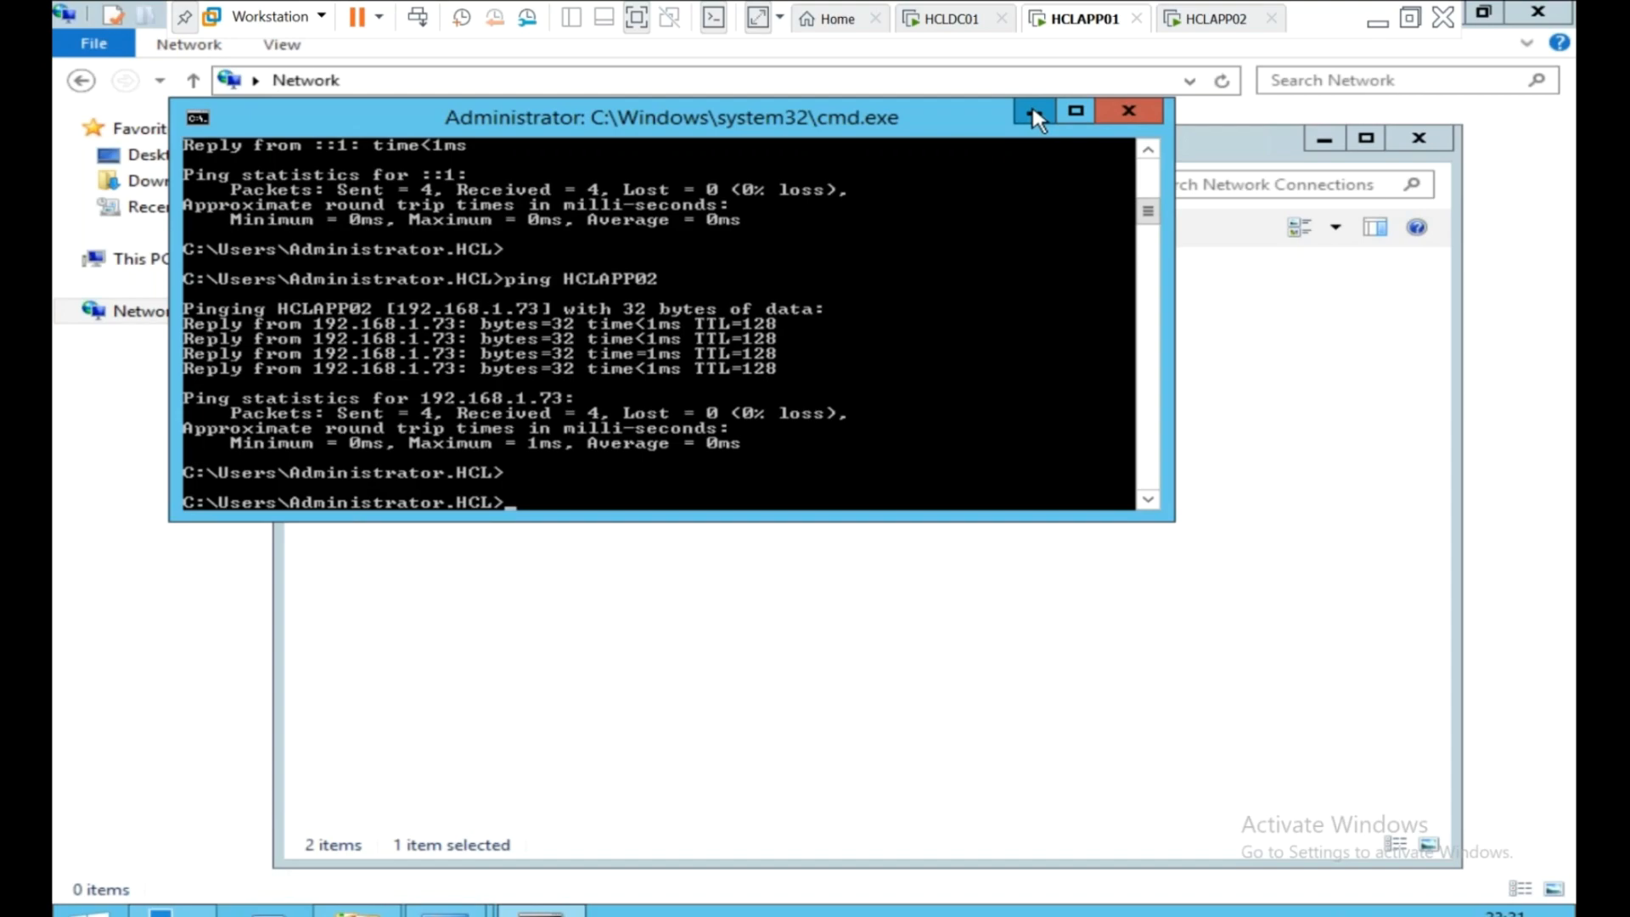
Switch to HCLAPP02, open a command prompt with cmd, ping HCLAPP01, and stop the ping.
left_click(1231, 19)
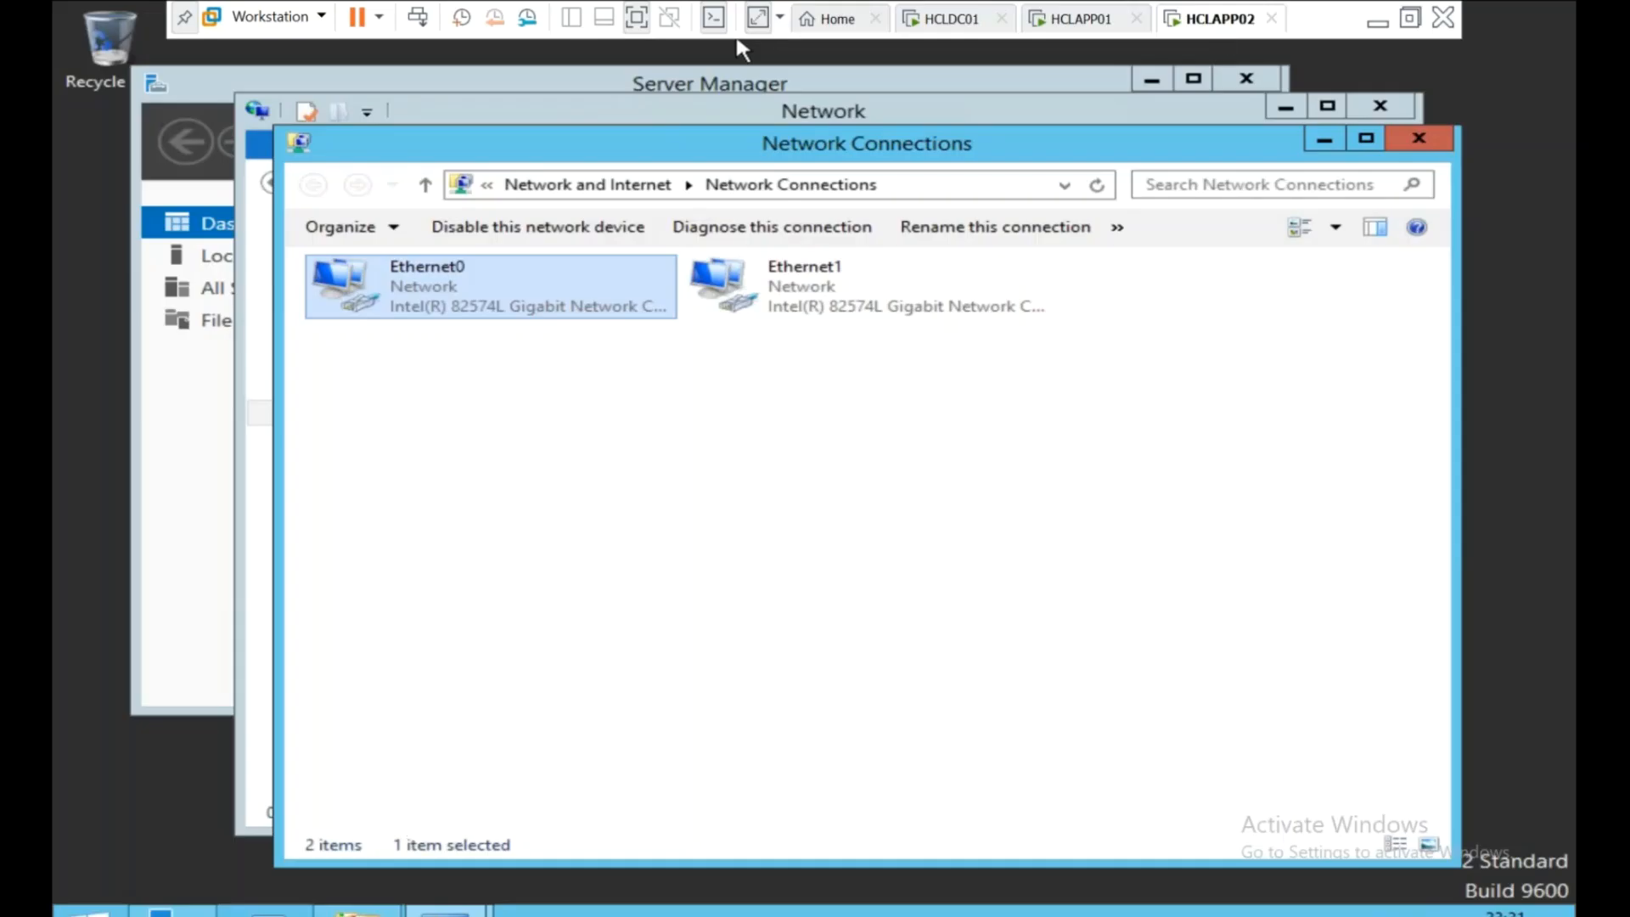
right_click(100, 905)
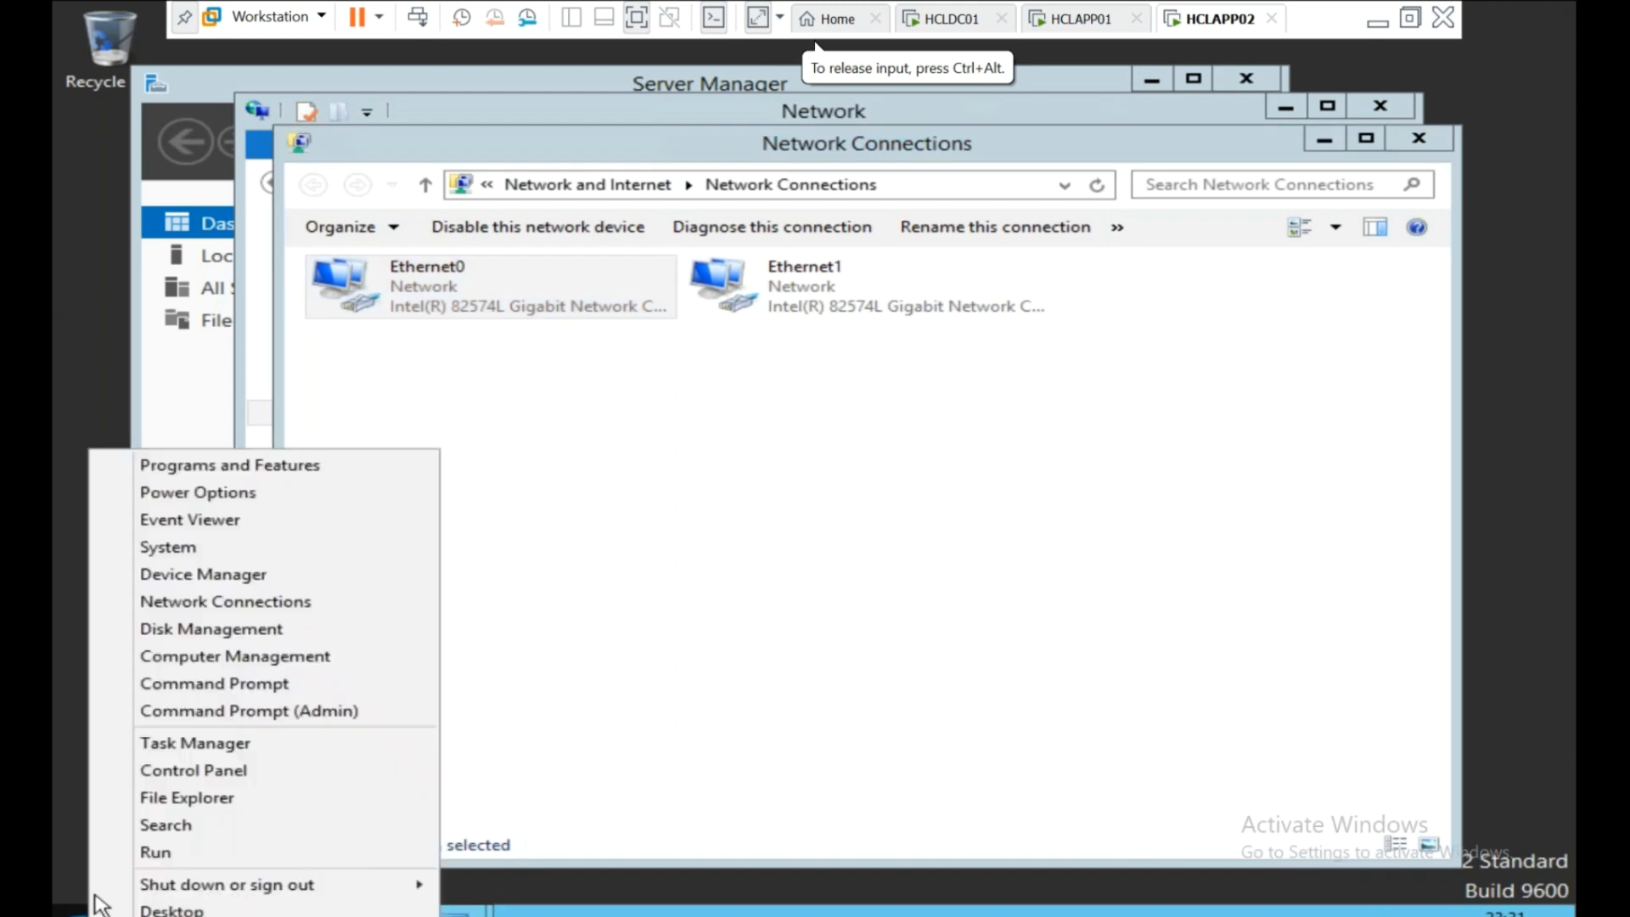
left_click(149, 851)
type("cmd")
key("Return")
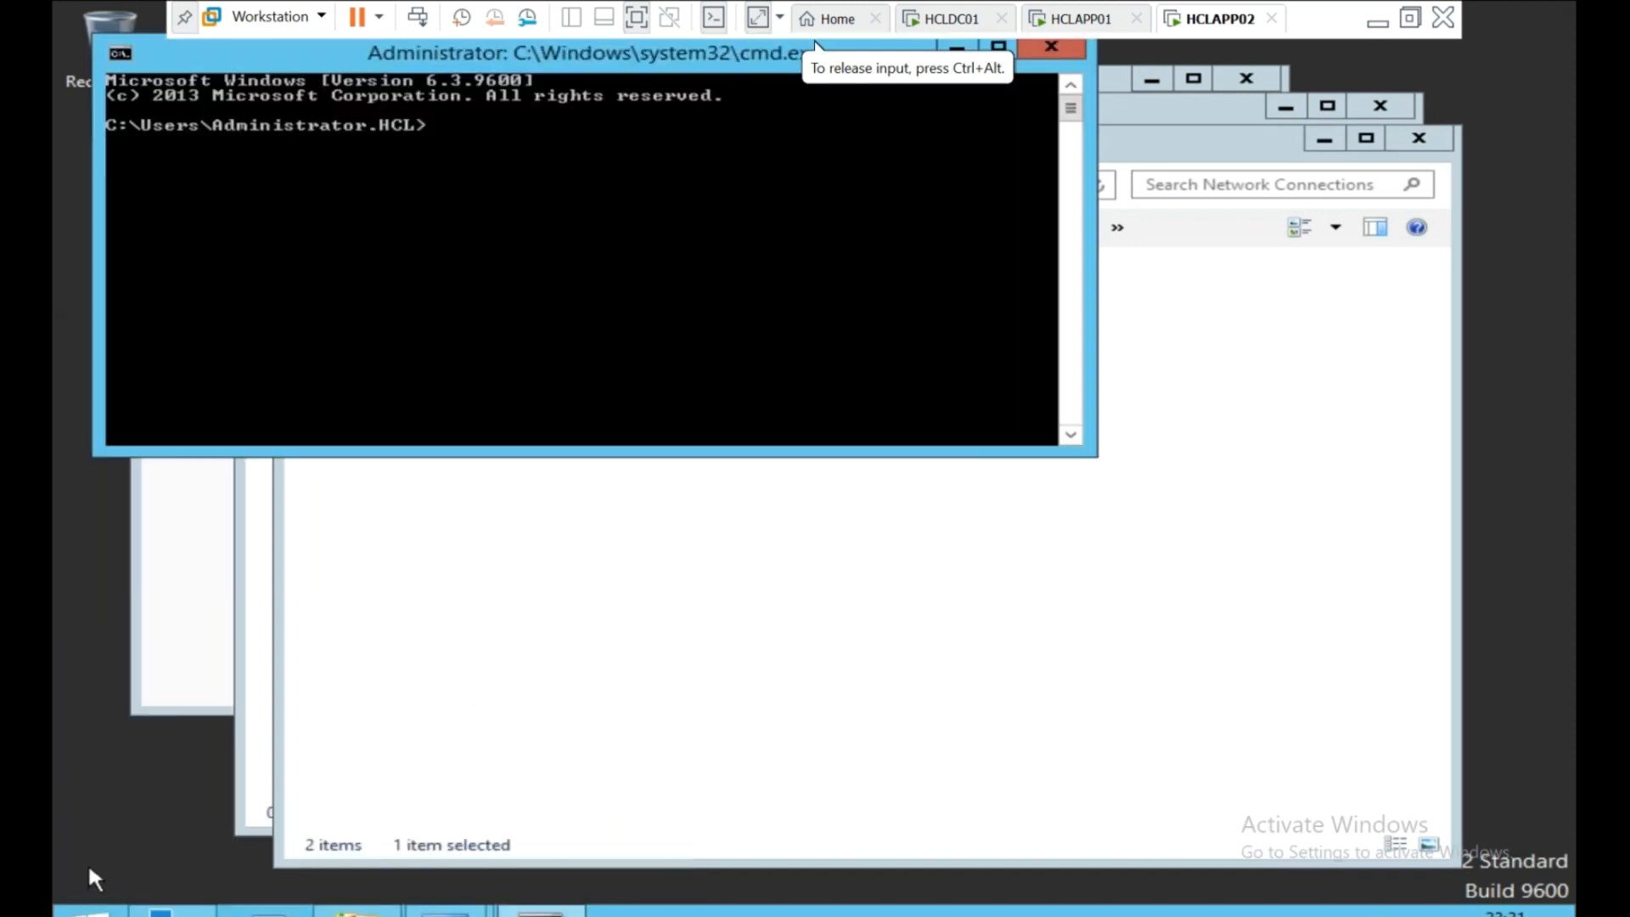
type("ping HCLAPP")
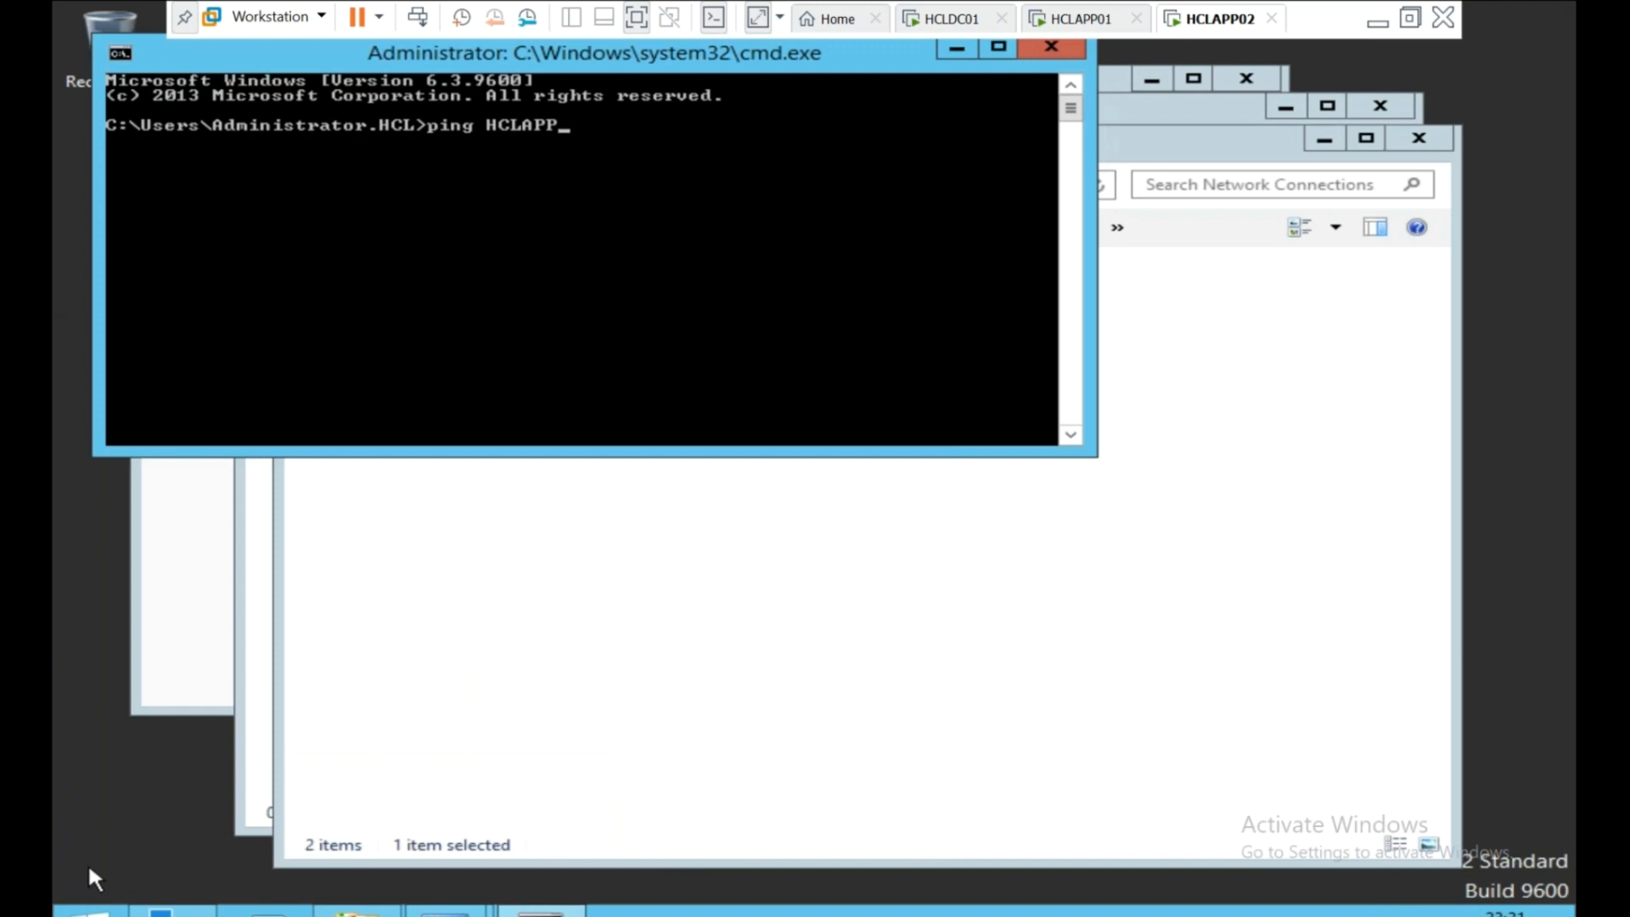
type("01")
key("Return")
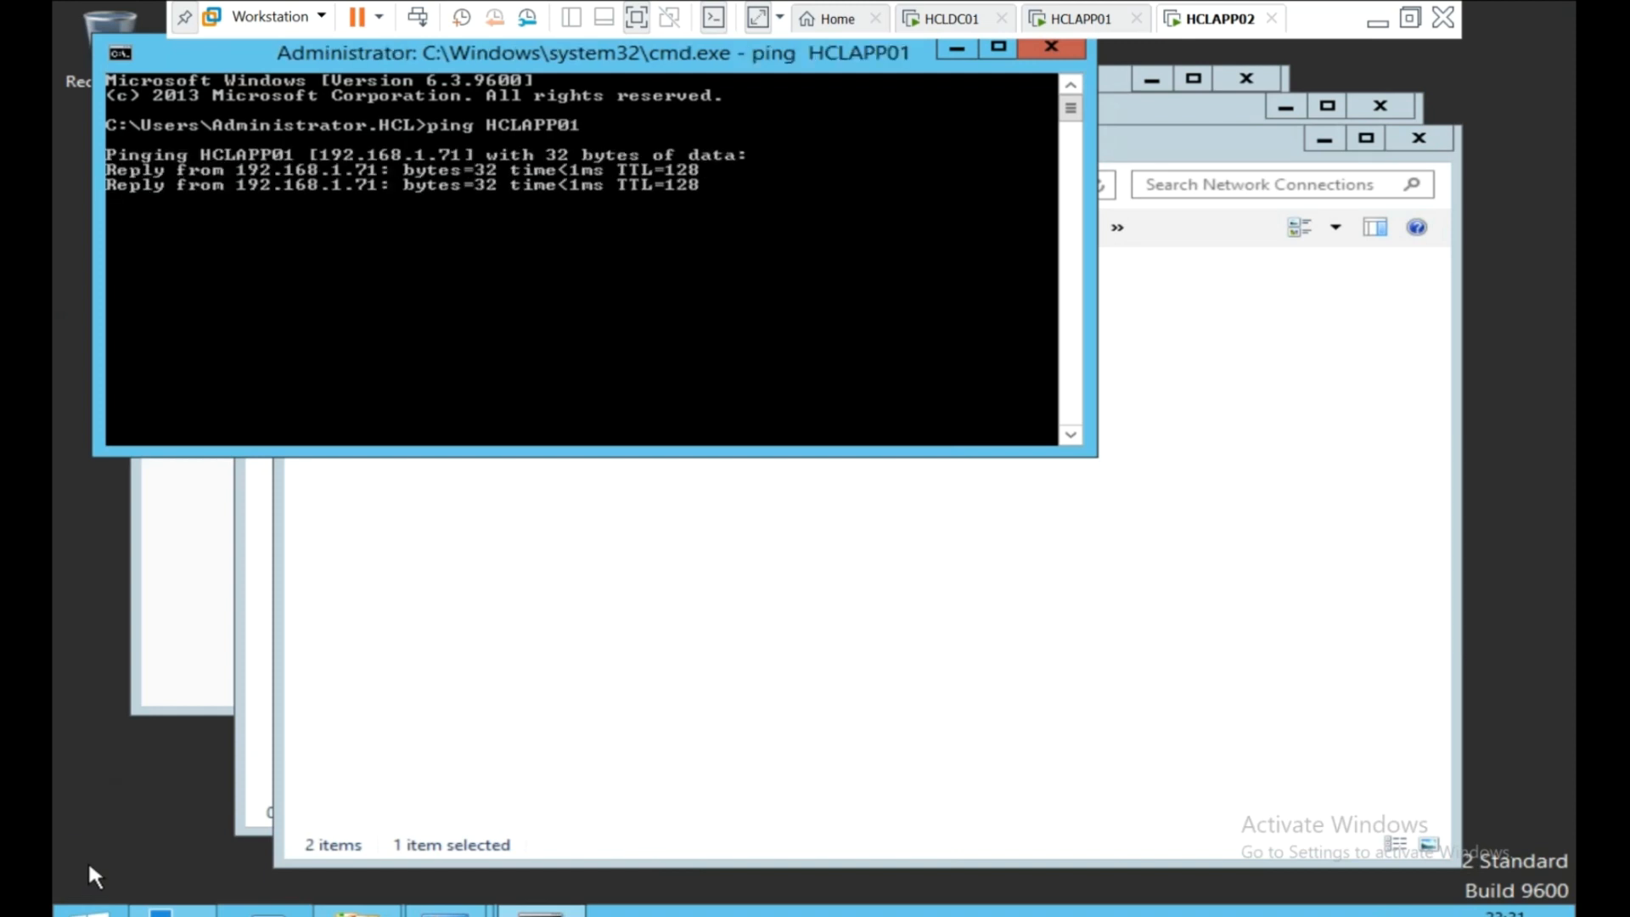
key("ctrl+c")
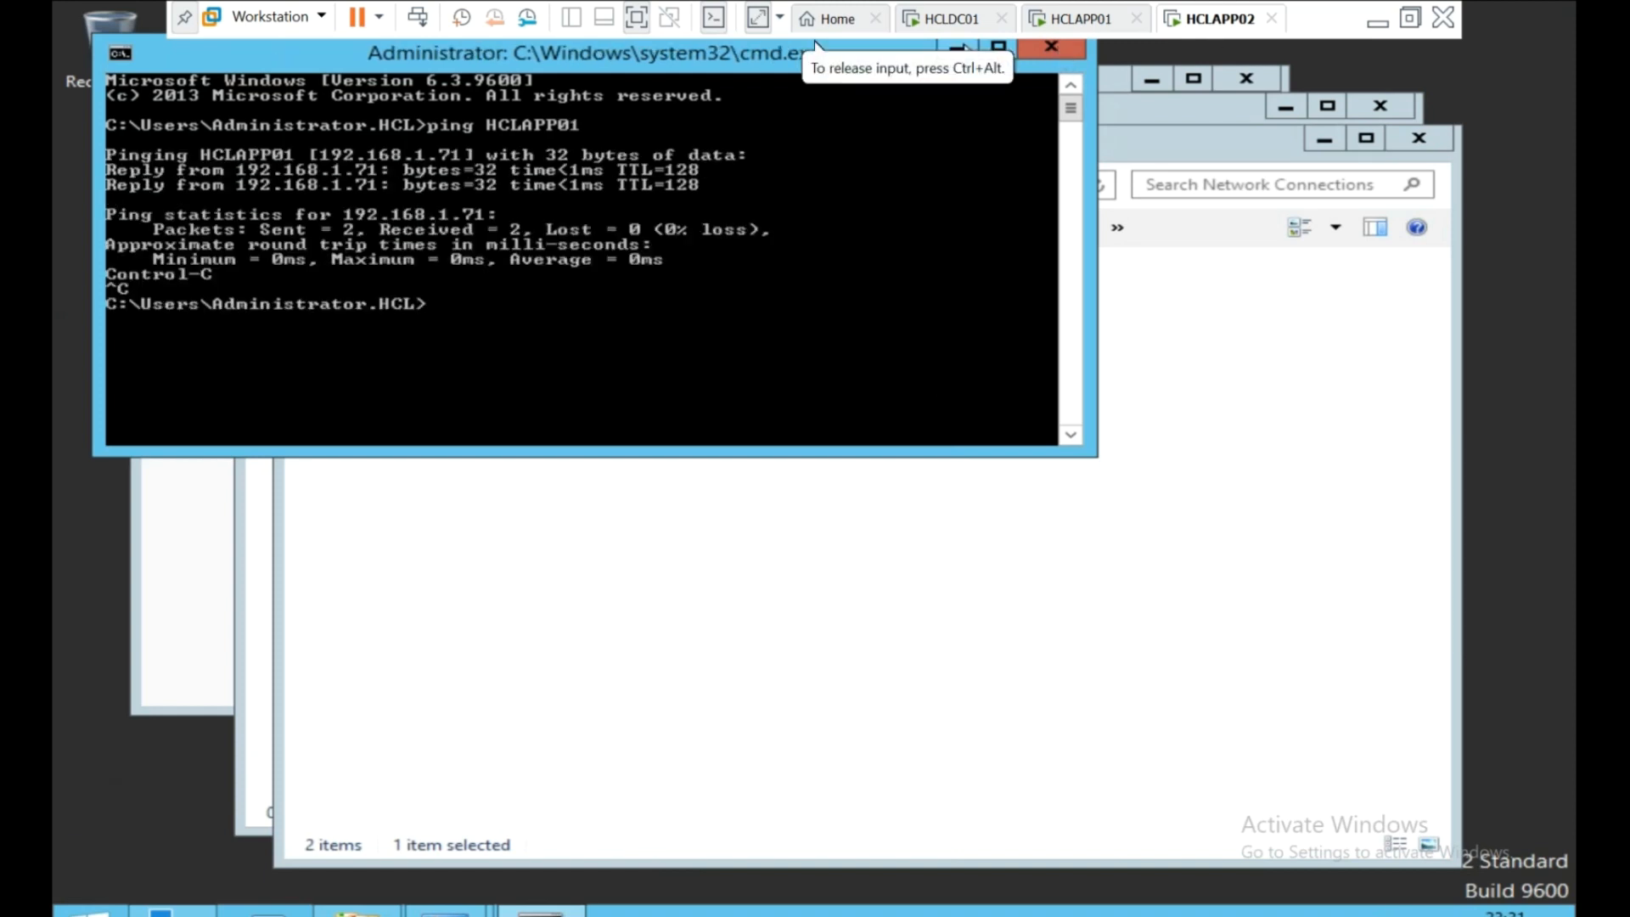
Return to HCLAPP01, view the PROD adapter's connection status, and enable the HeartBeat adapter.
left_click(1077, 20)
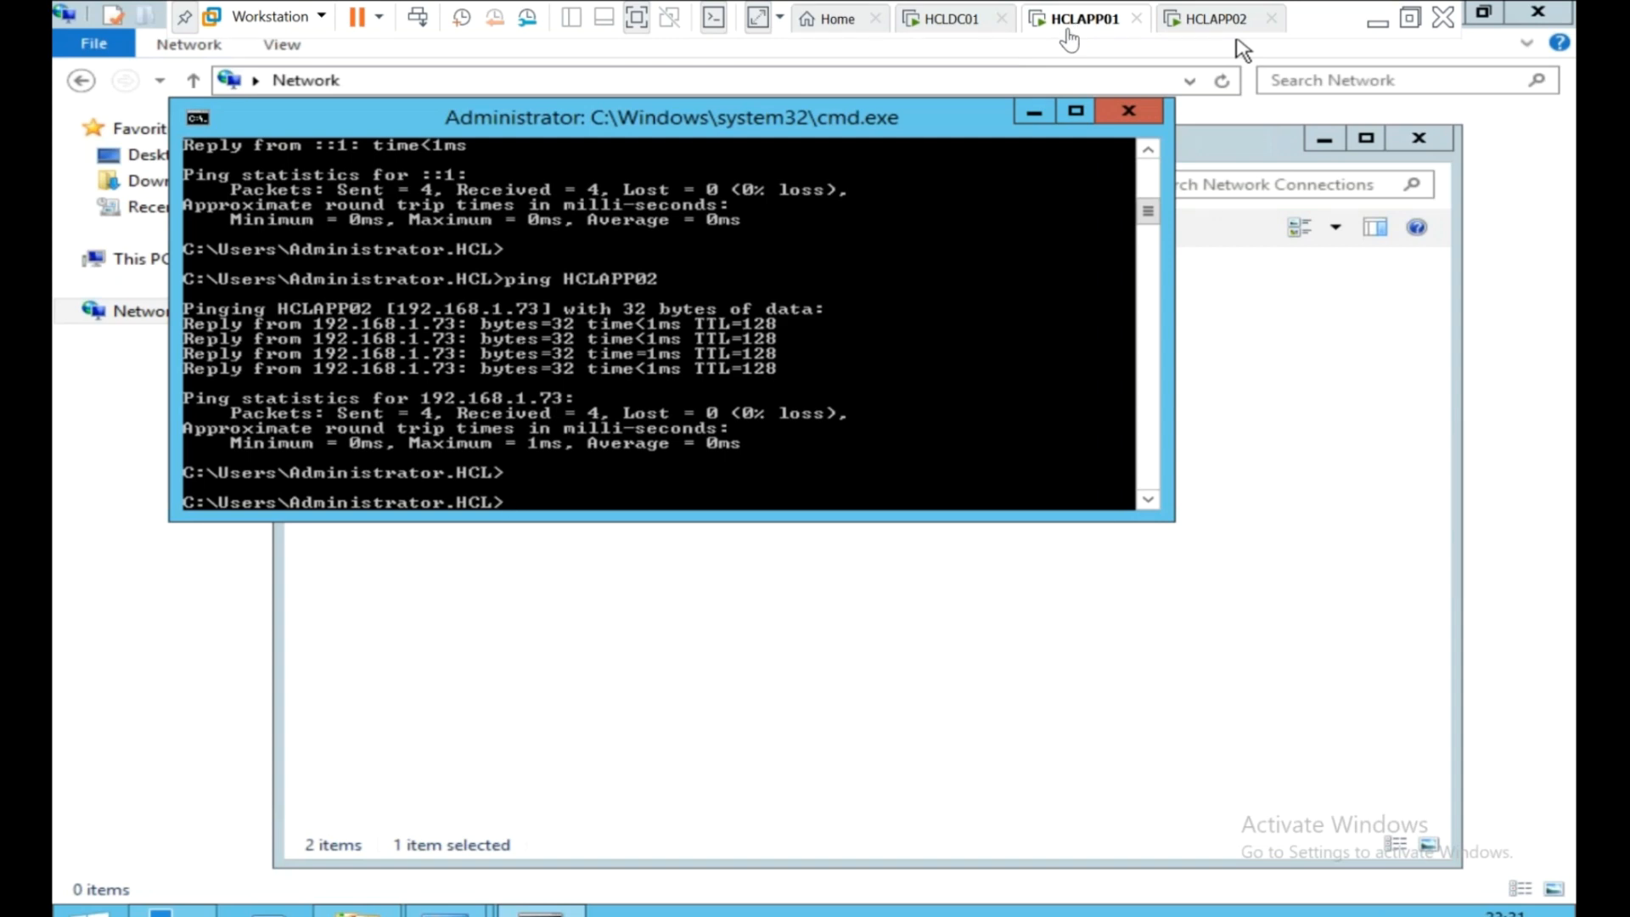
left_click(1129, 120)
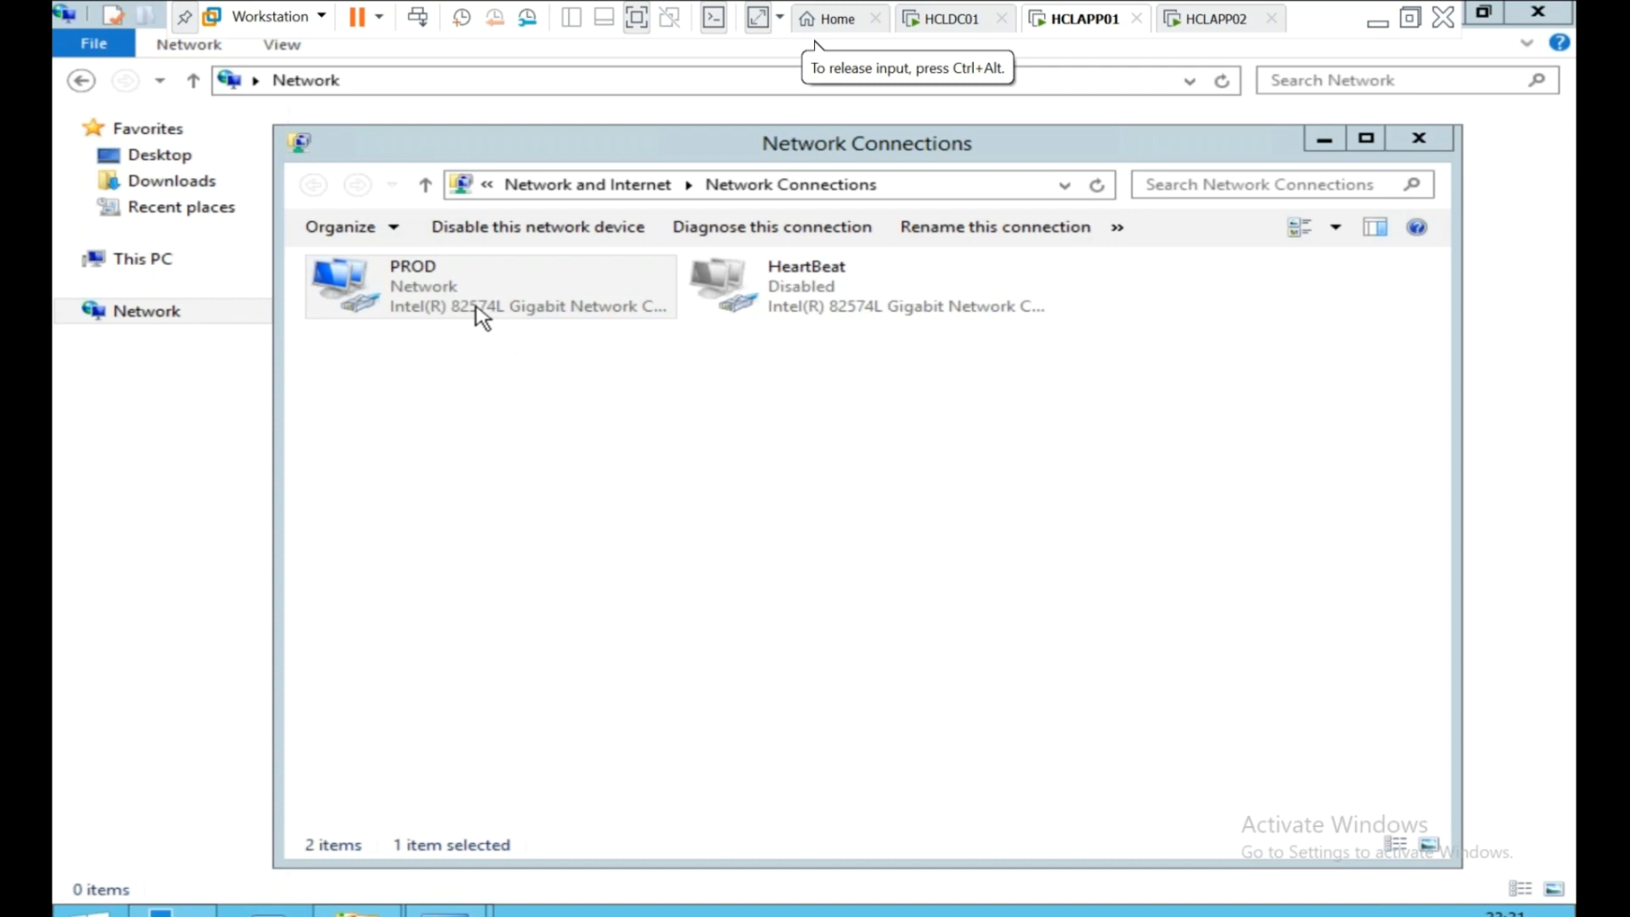
double_click(418, 297)
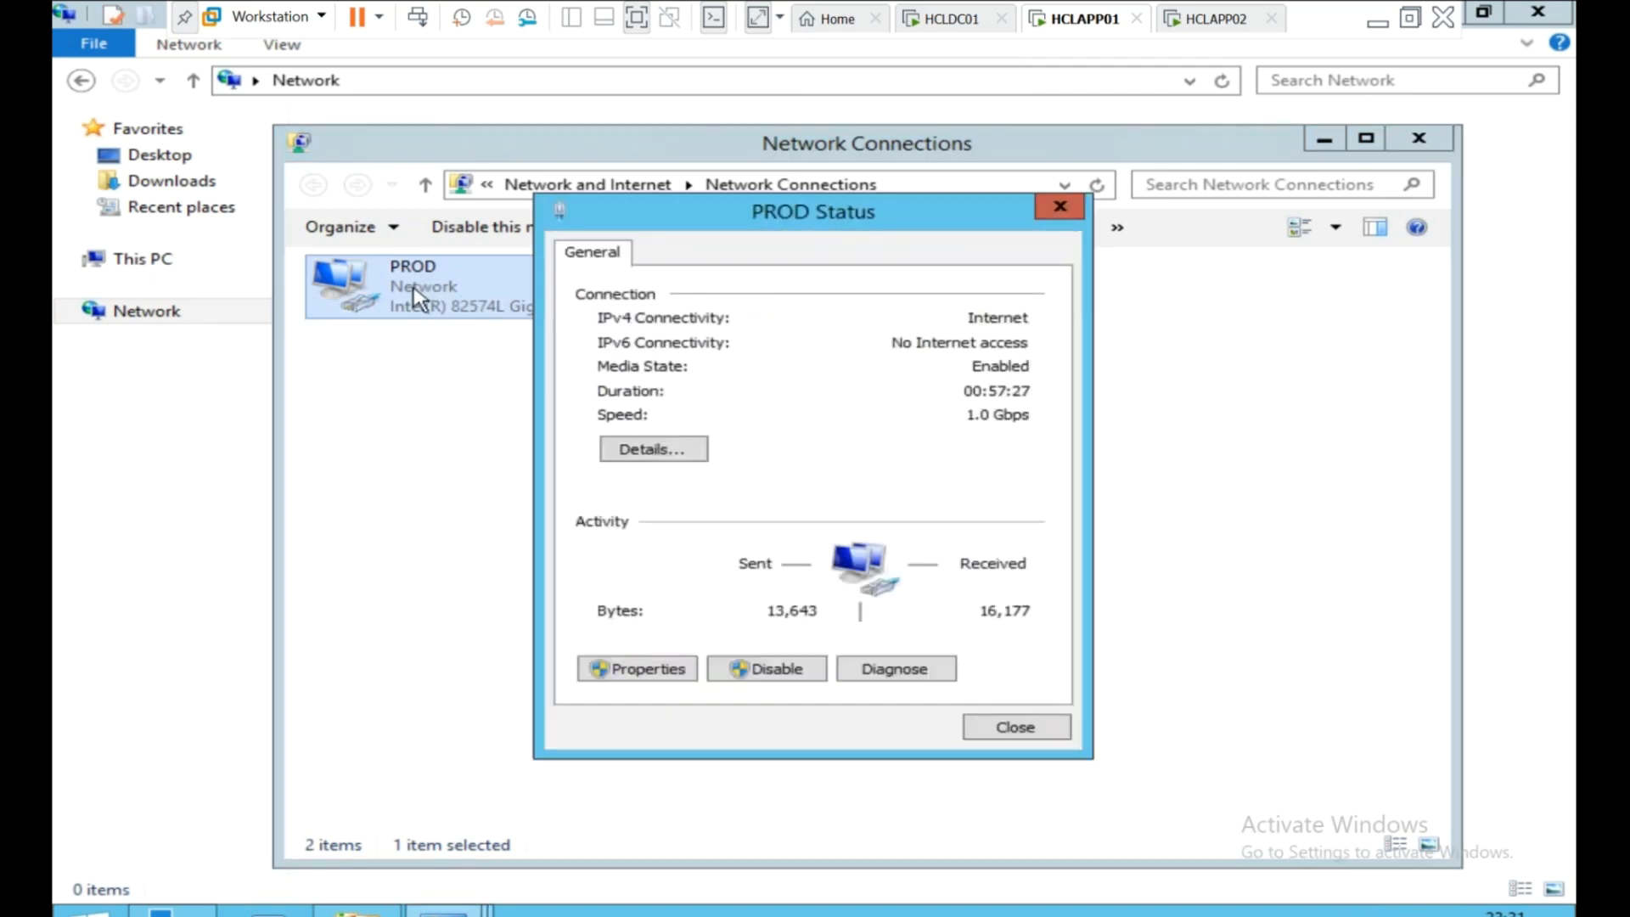
left_click(1060, 207)
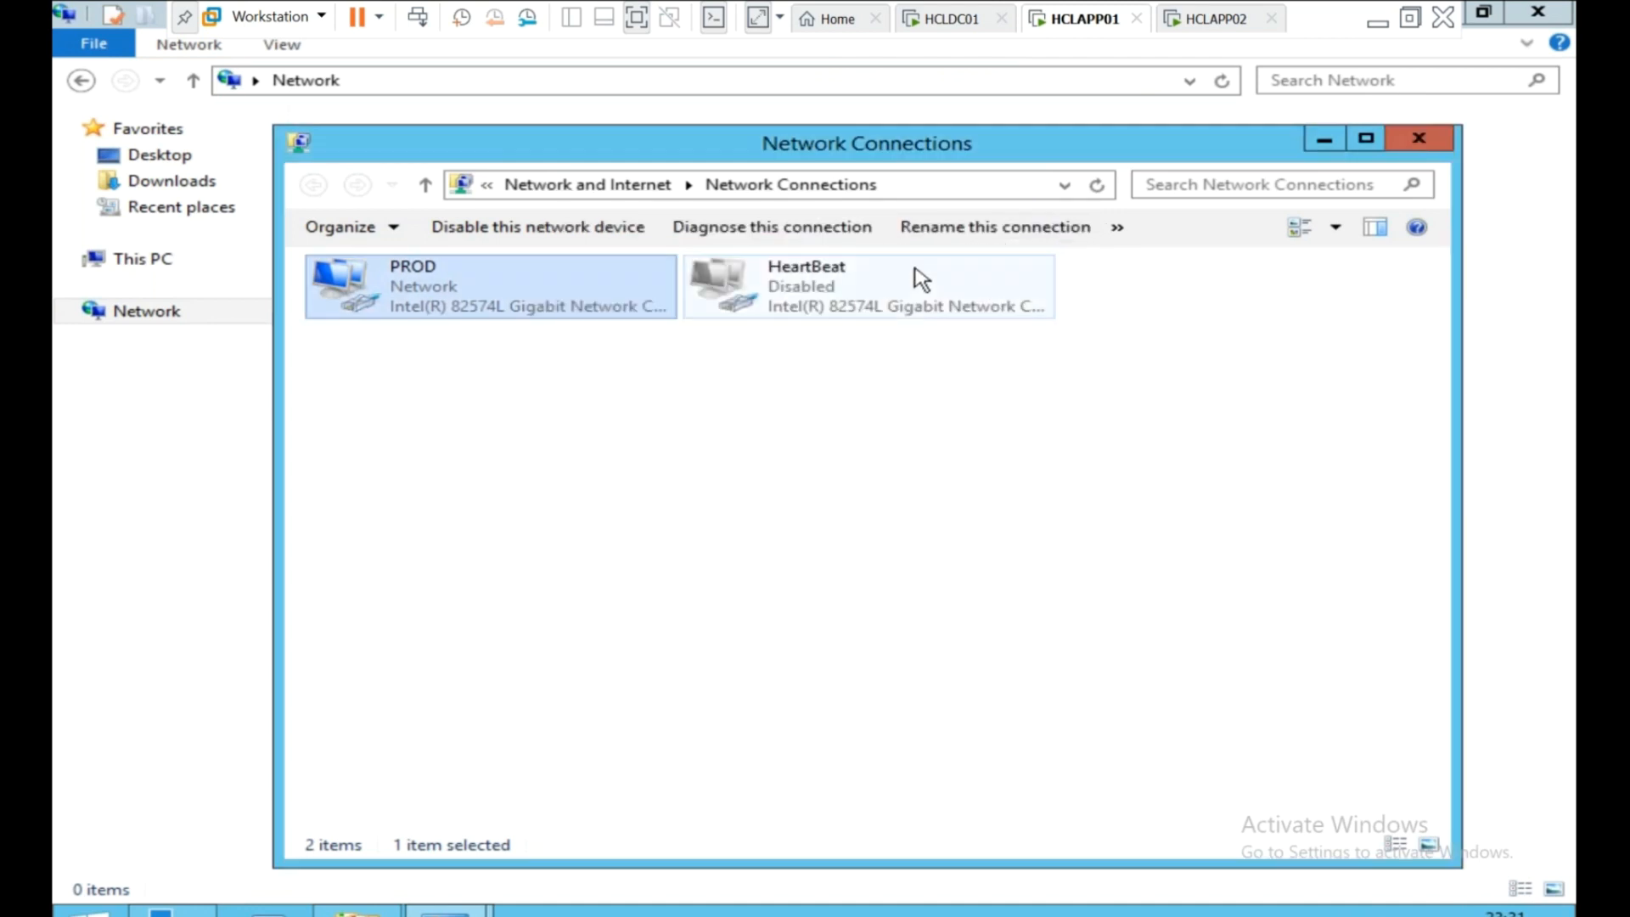
left_click(811, 293)
double_click(806, 290)
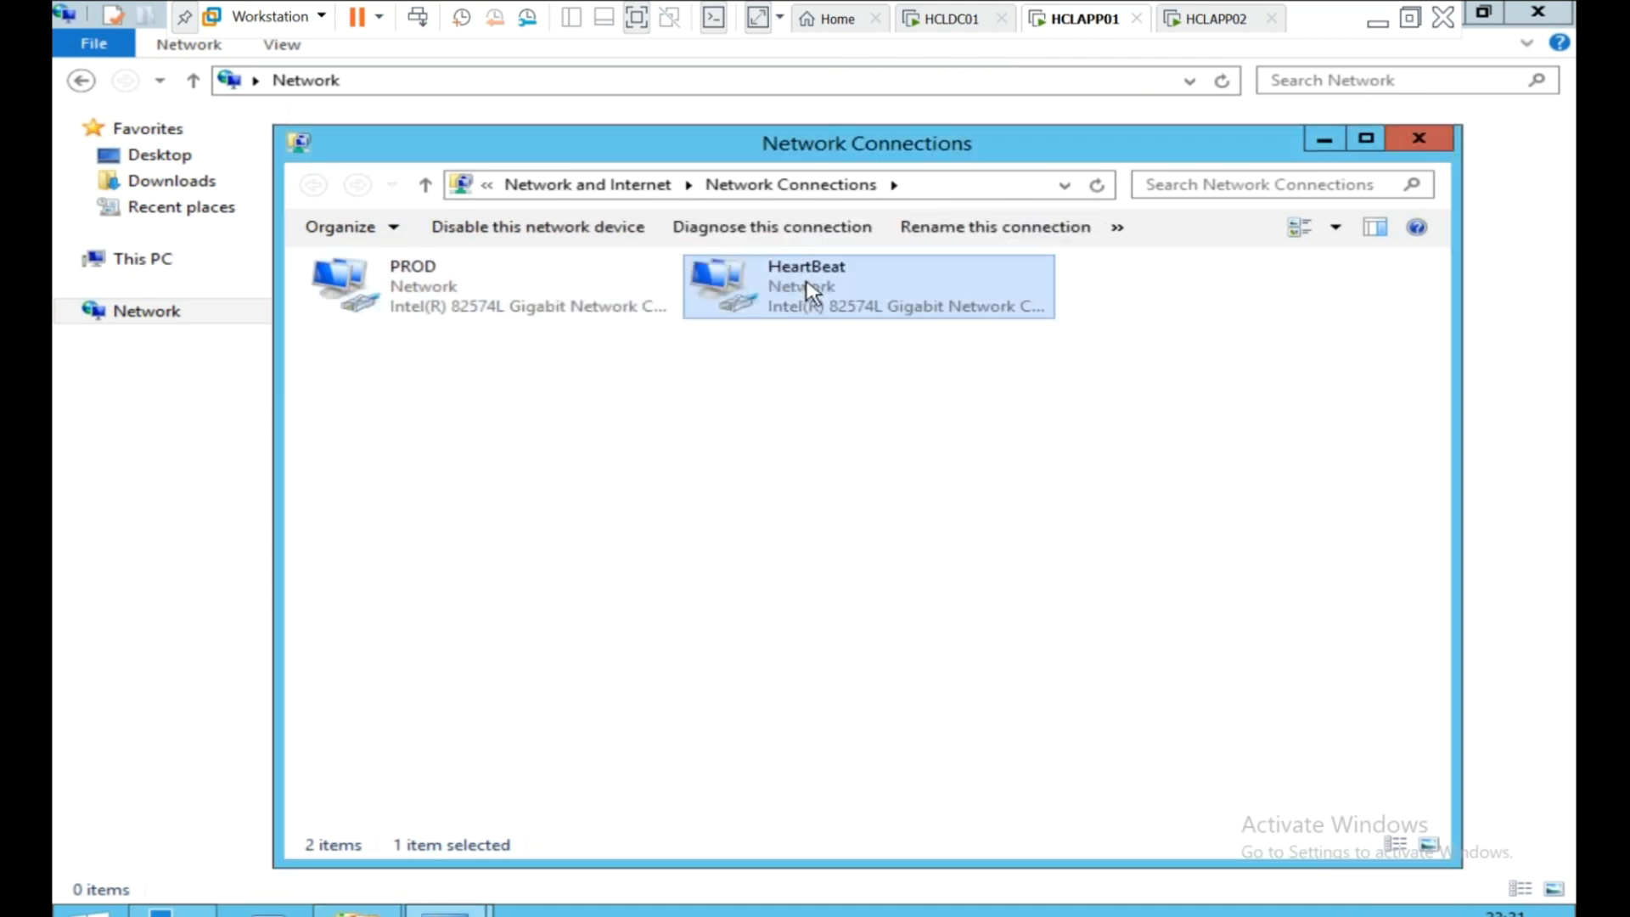
Assign the static IPv4 address 192.168.1.71 to the PROD adapter in HCLAPP01.
right_click(367, 263)
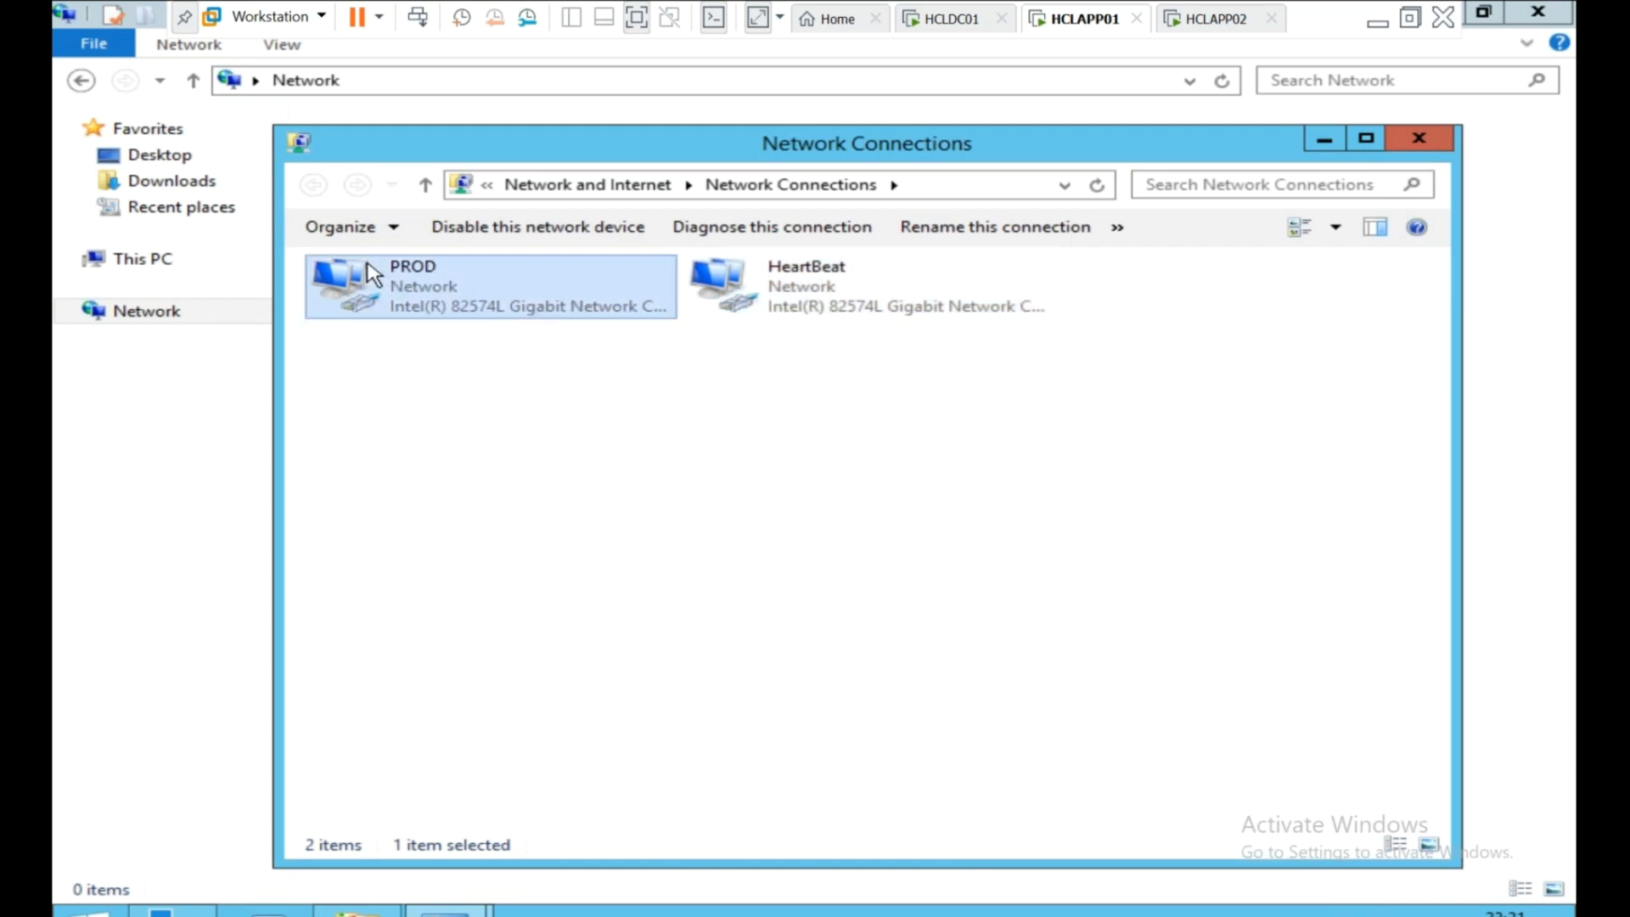
right_click(345, 278)
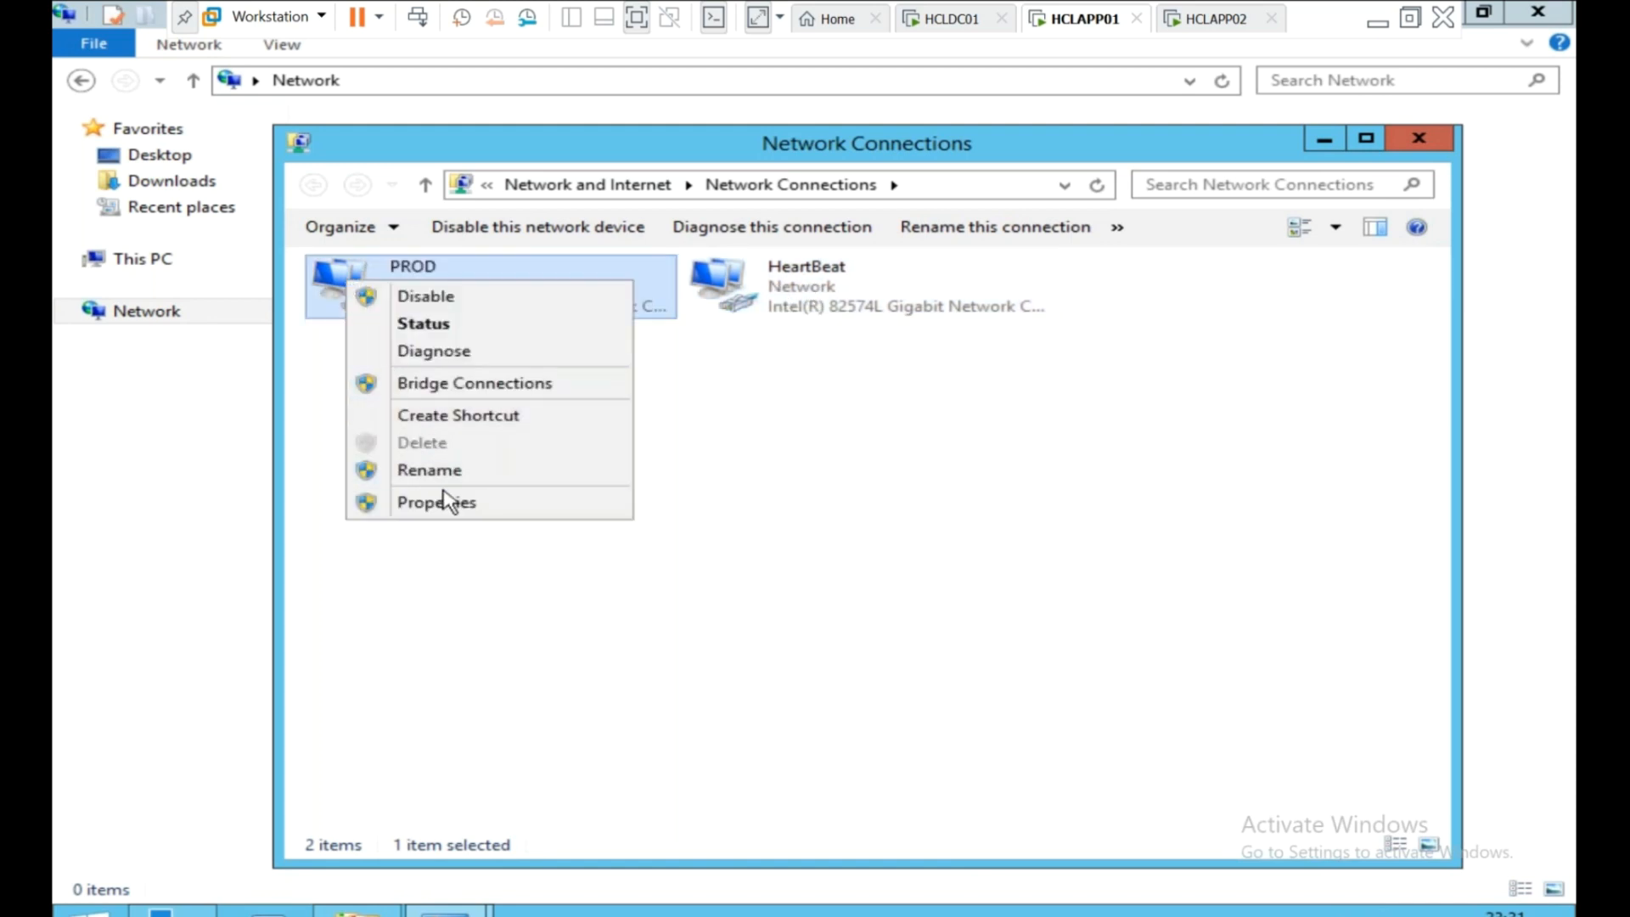
left_click(454, 507)
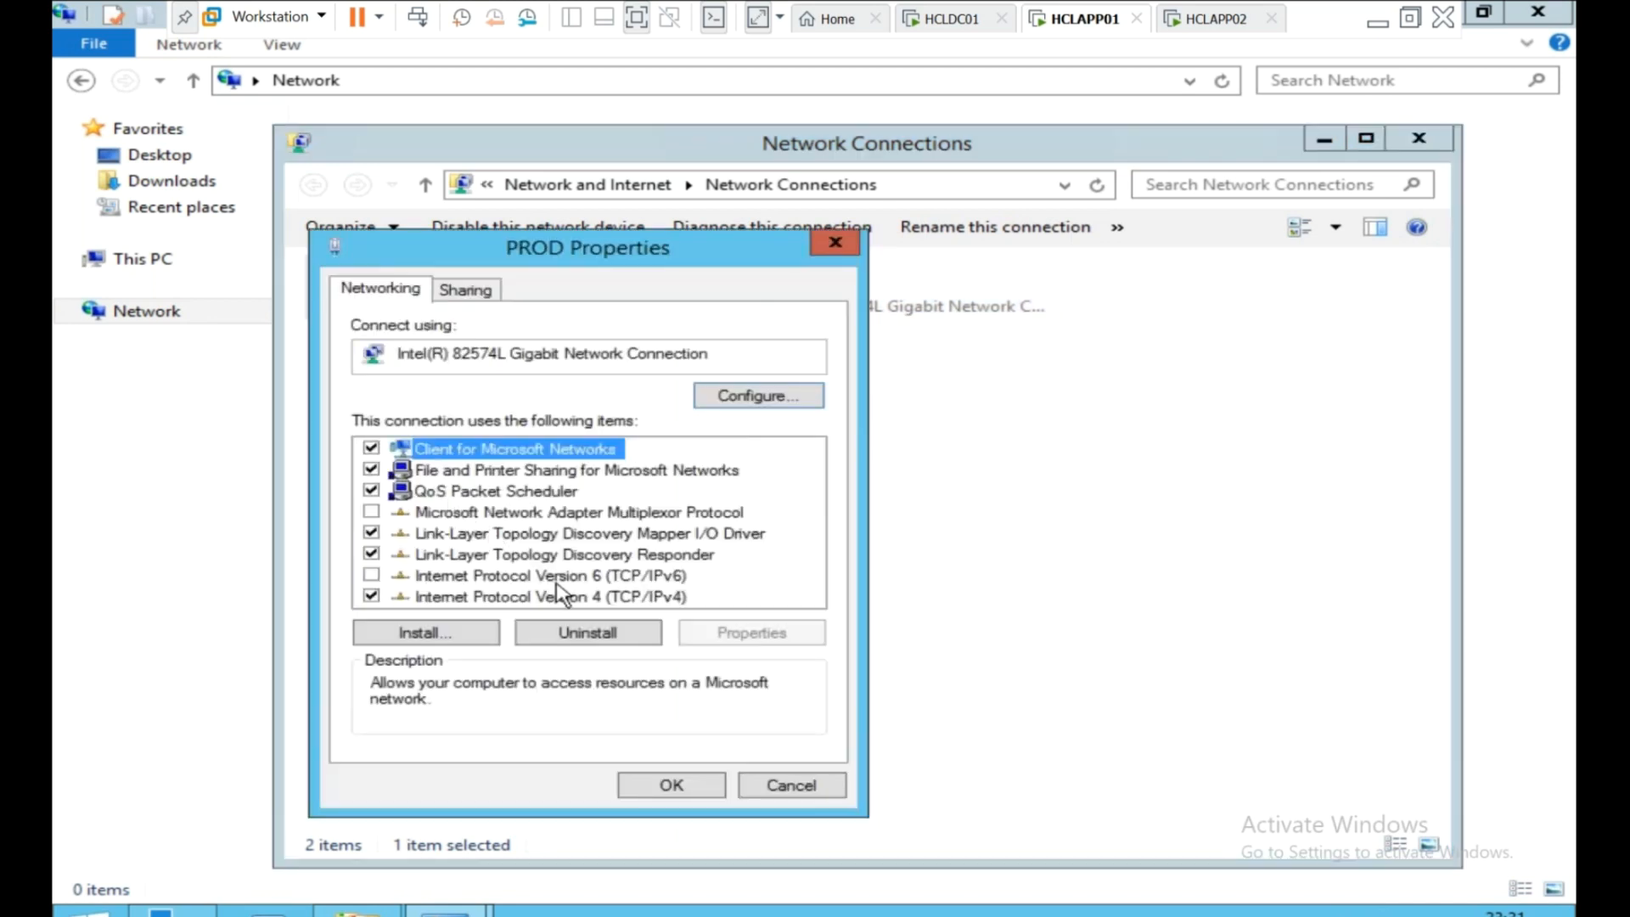
double_click(582, 596)
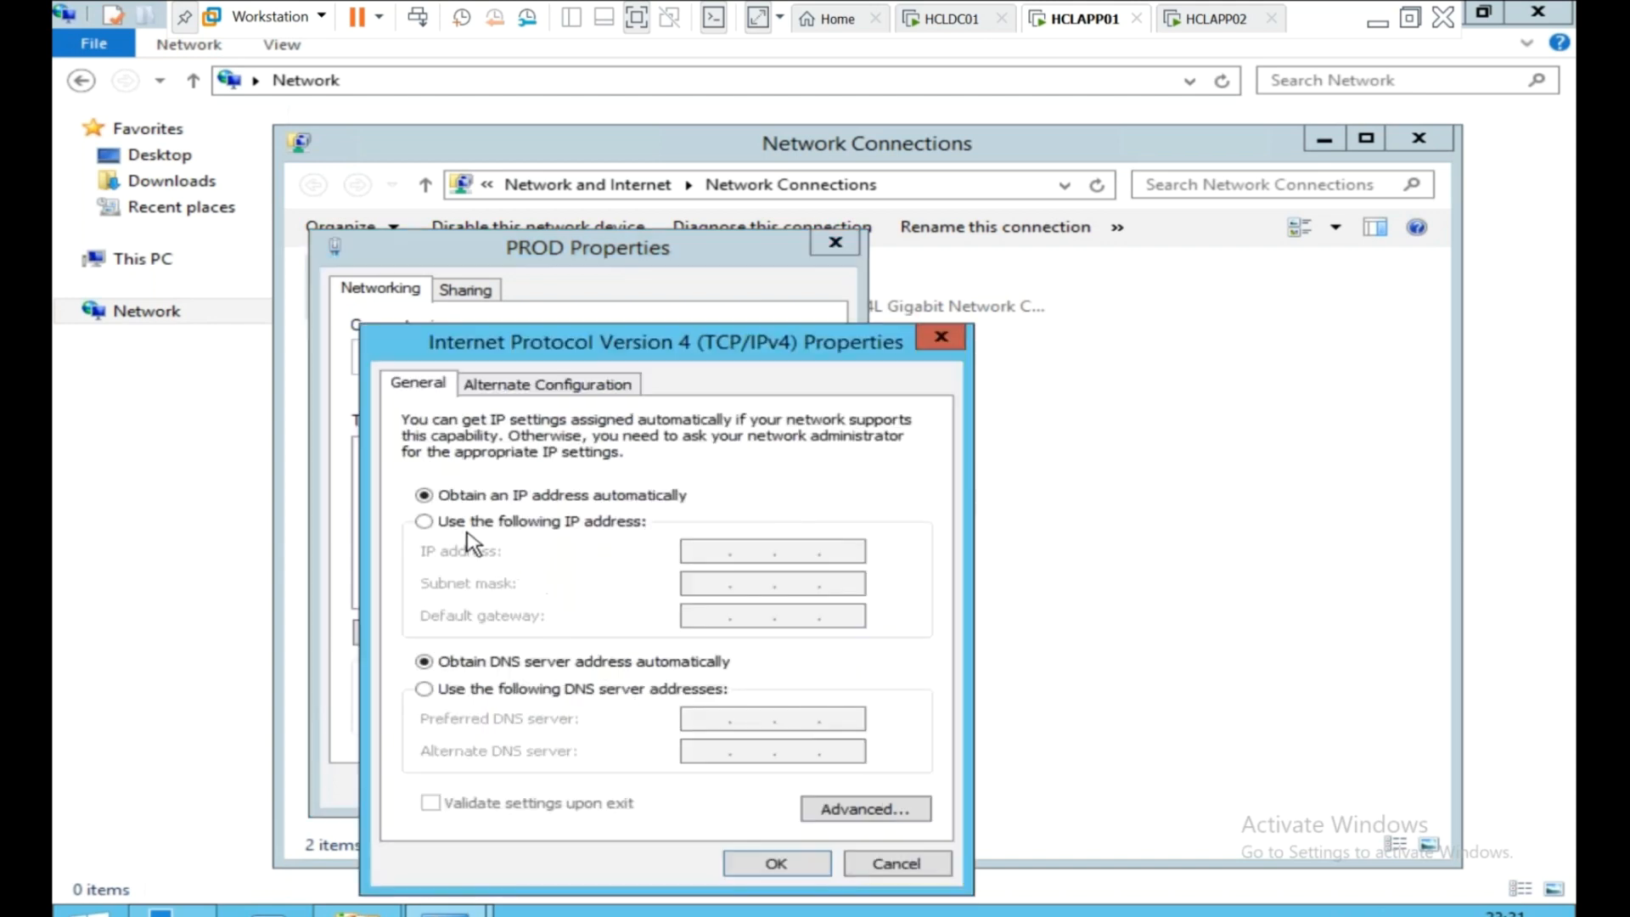
left_click(424, 521)
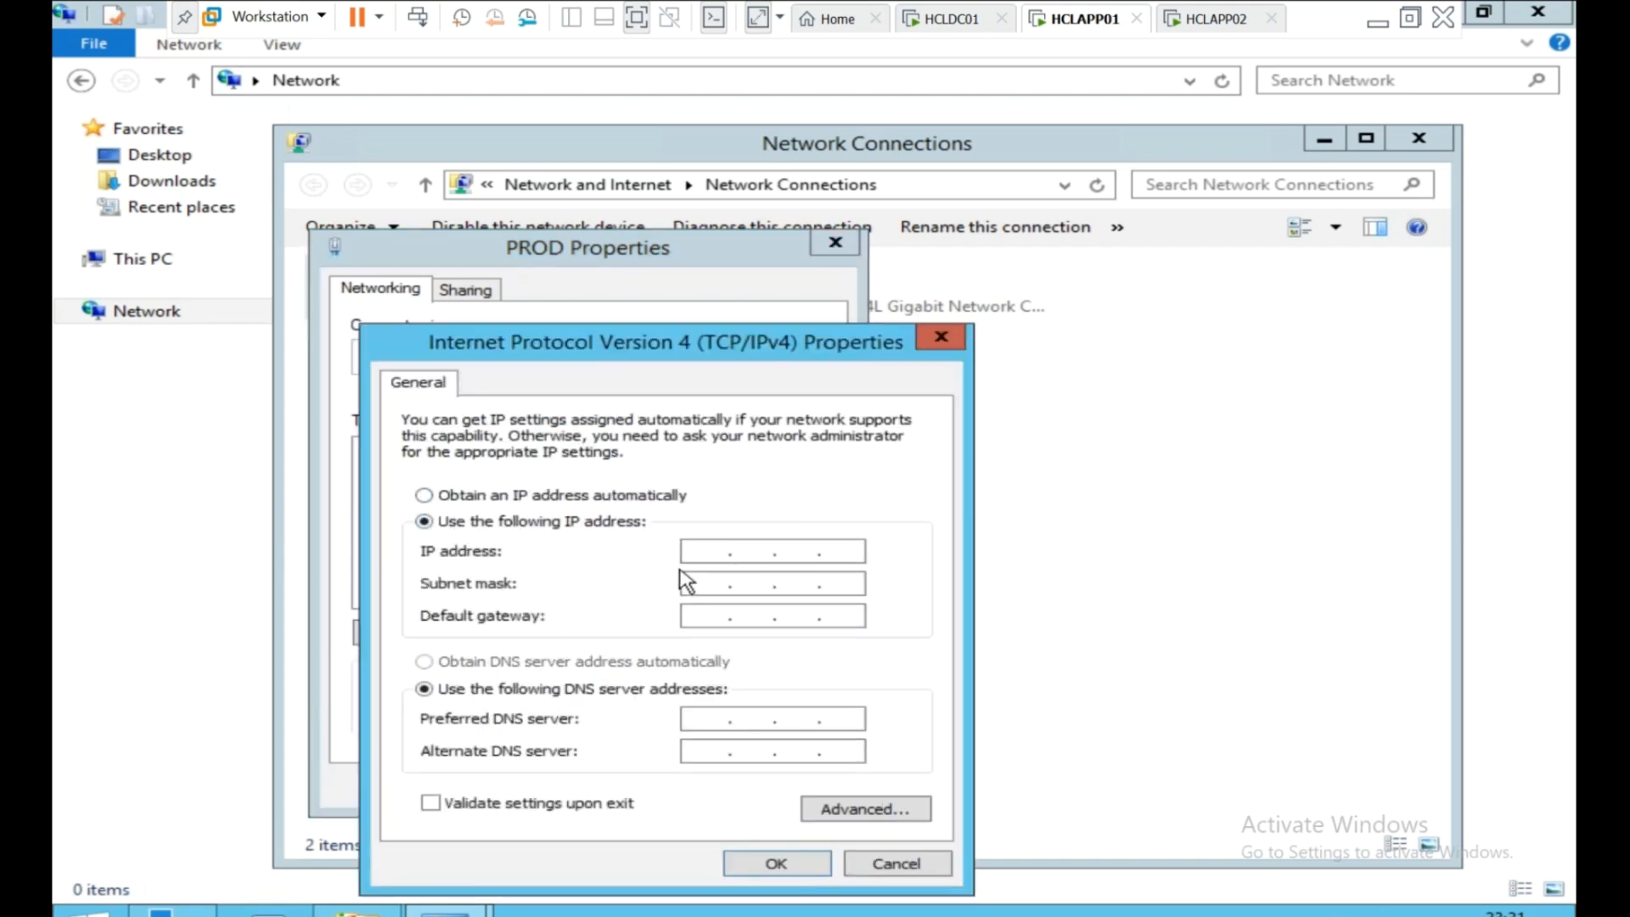
left_click(682, 556)
type("192 . 168 . 1 . 71")
key("Tab")
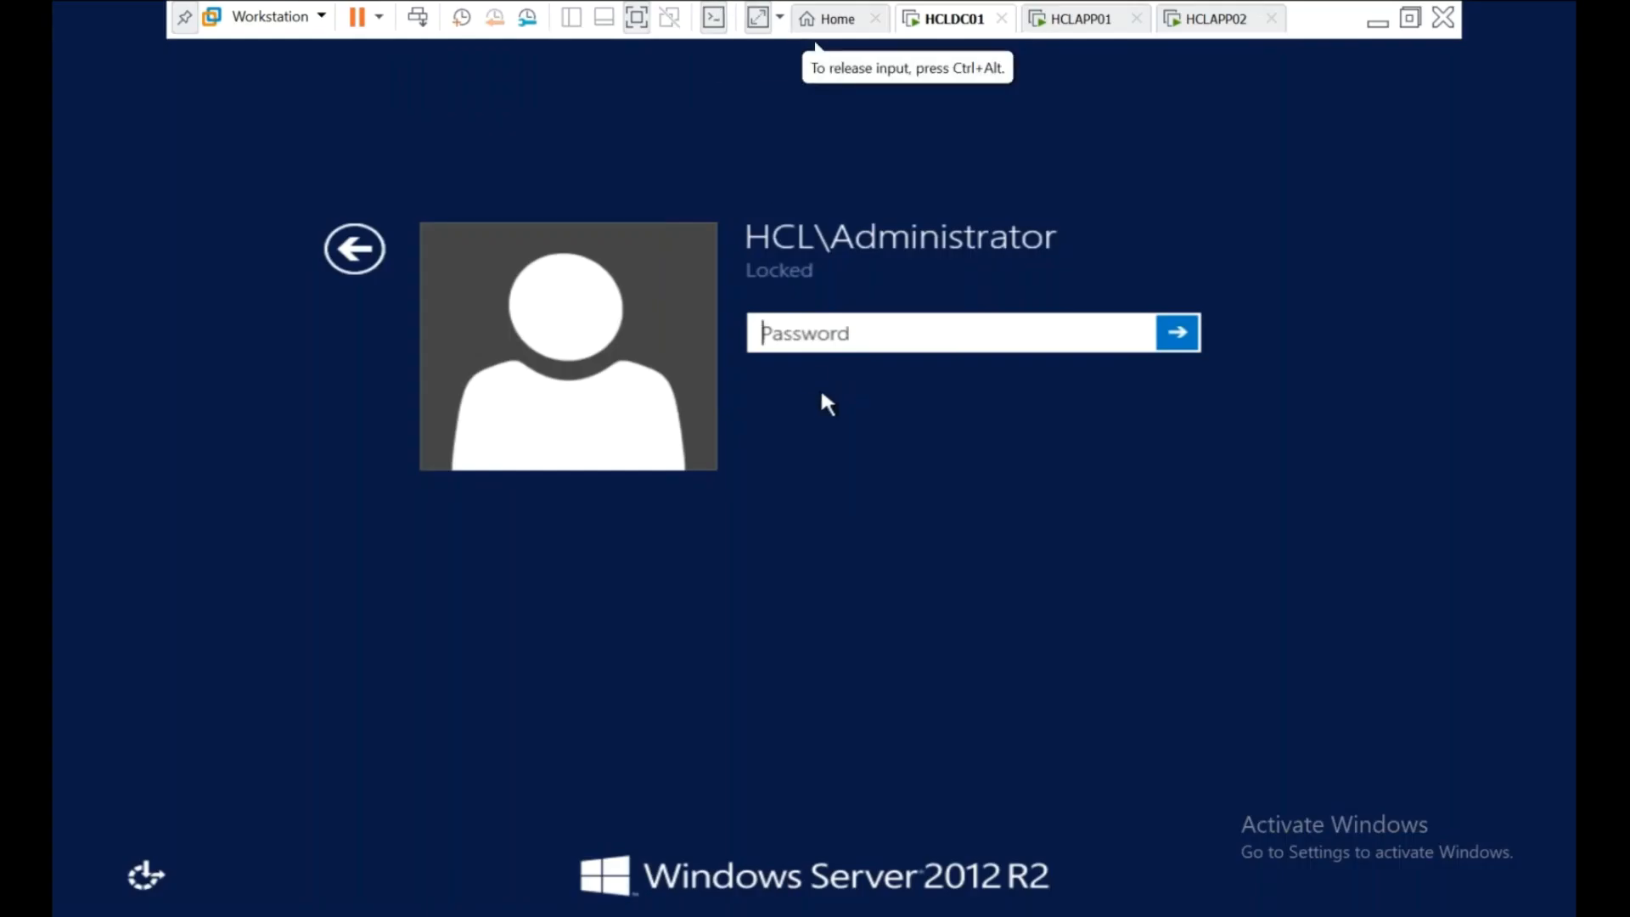
Unlock HCLDC01 by entering the administrator account's password.
type("••••••••••••")
key("Return")
key("Return")
type("•••••••••")
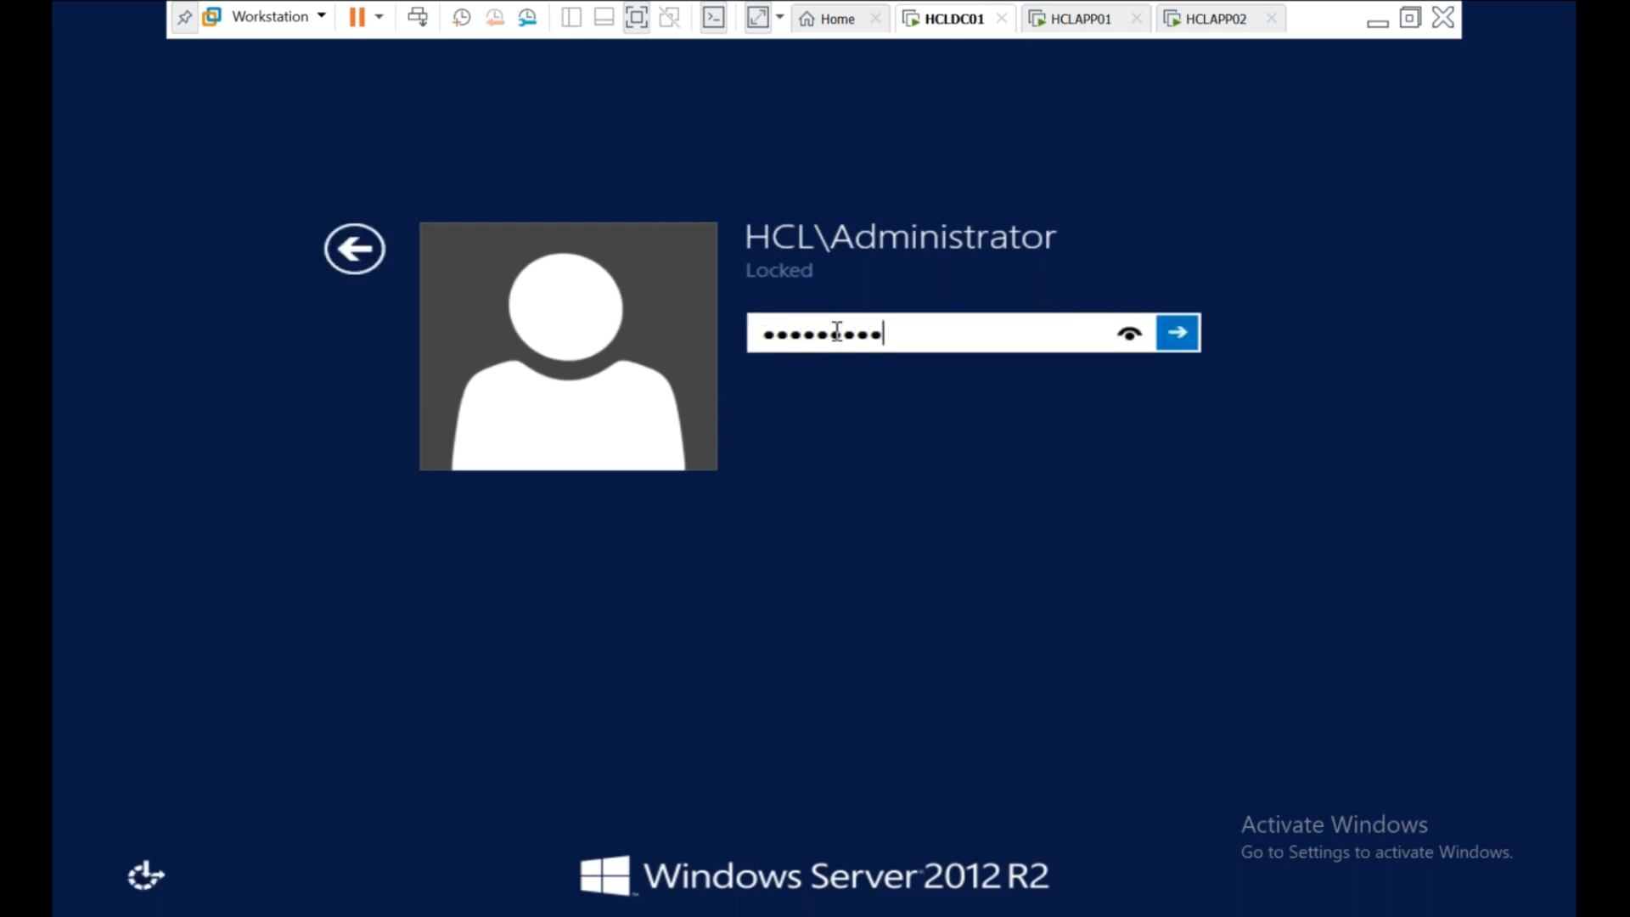
key("Return")
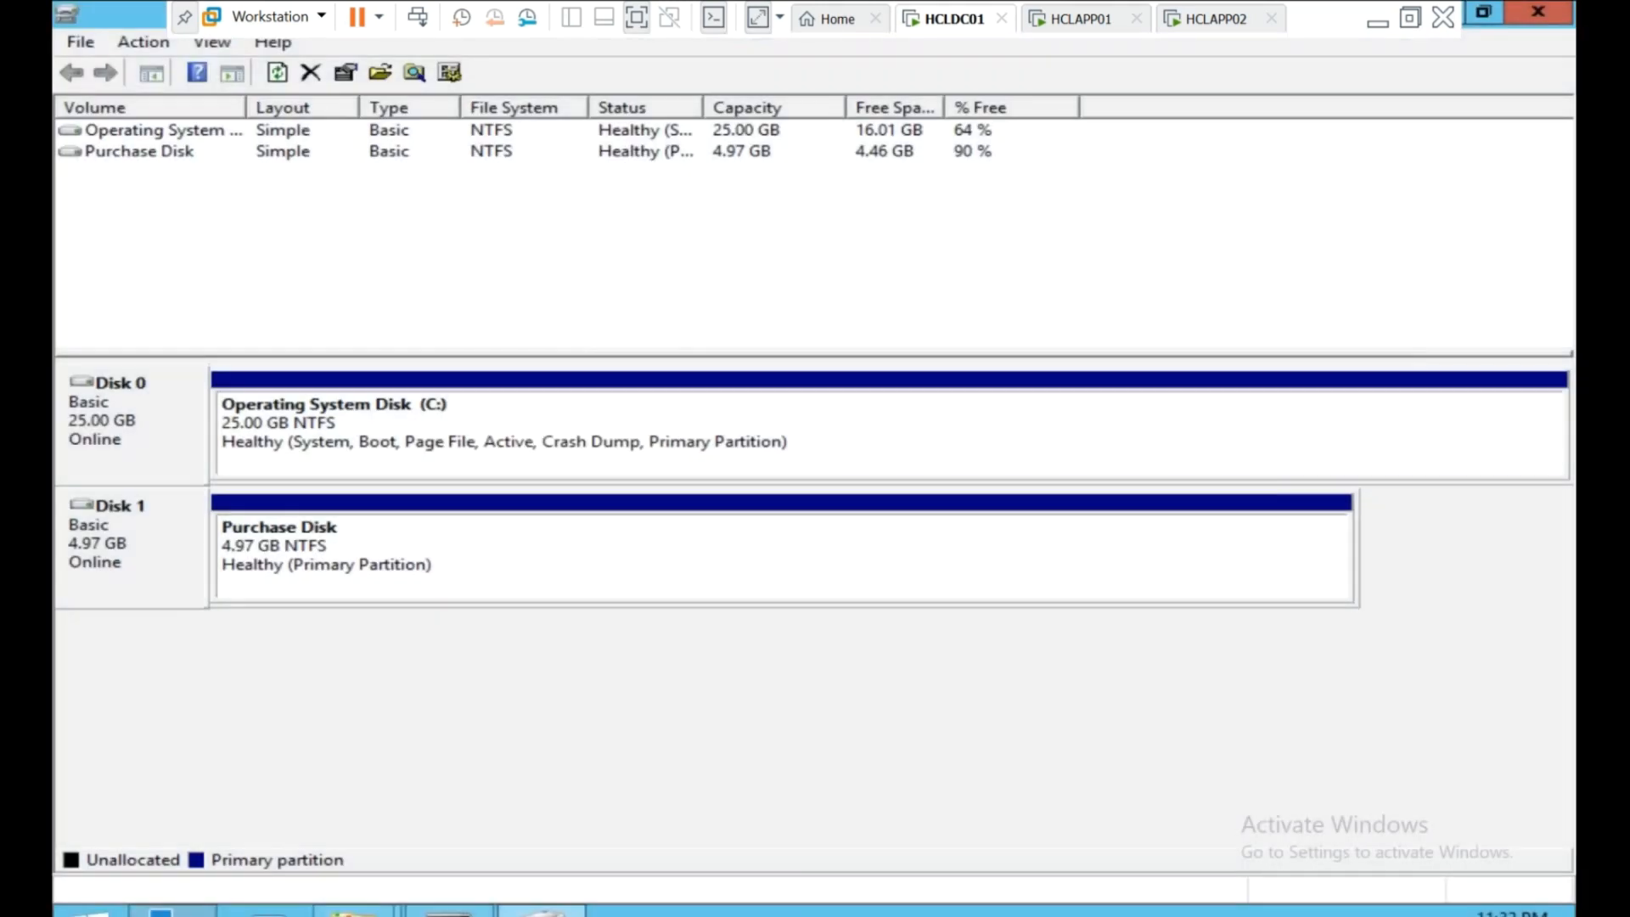
Run dnsmgmt.msc on HCLDC01 and examine the HCLAPP02 pointer records in the 1.168.192.in-addr.arpa reverse lookup zone.
right_click(89, 911)
left_click(140, 858)
type("dnsmgmt.msc")
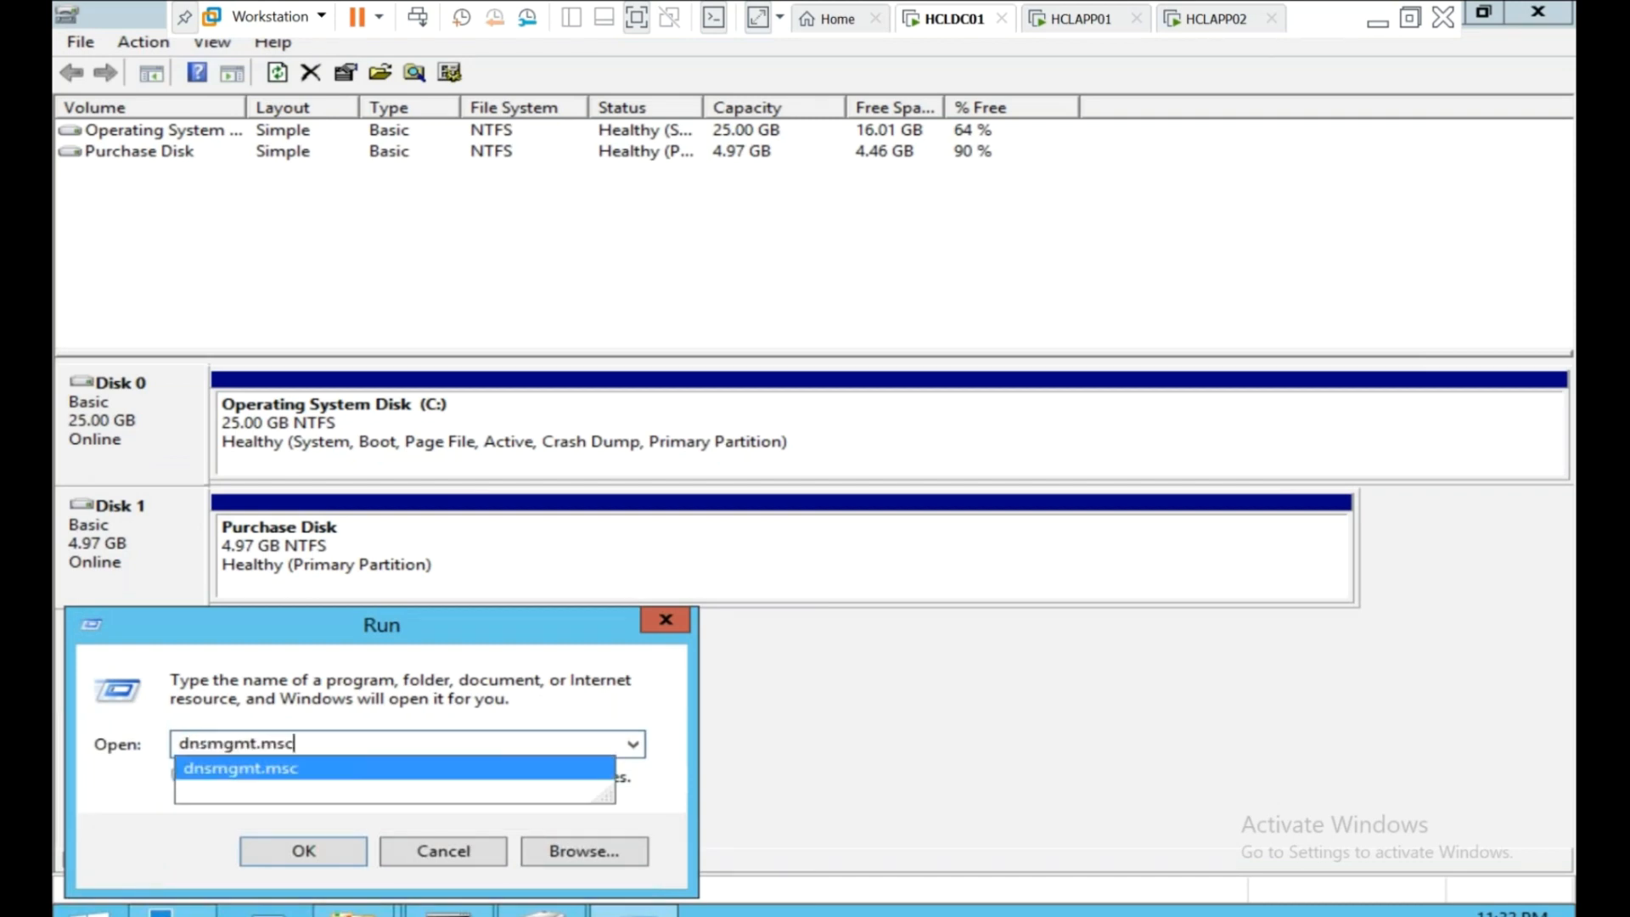
key("Return")
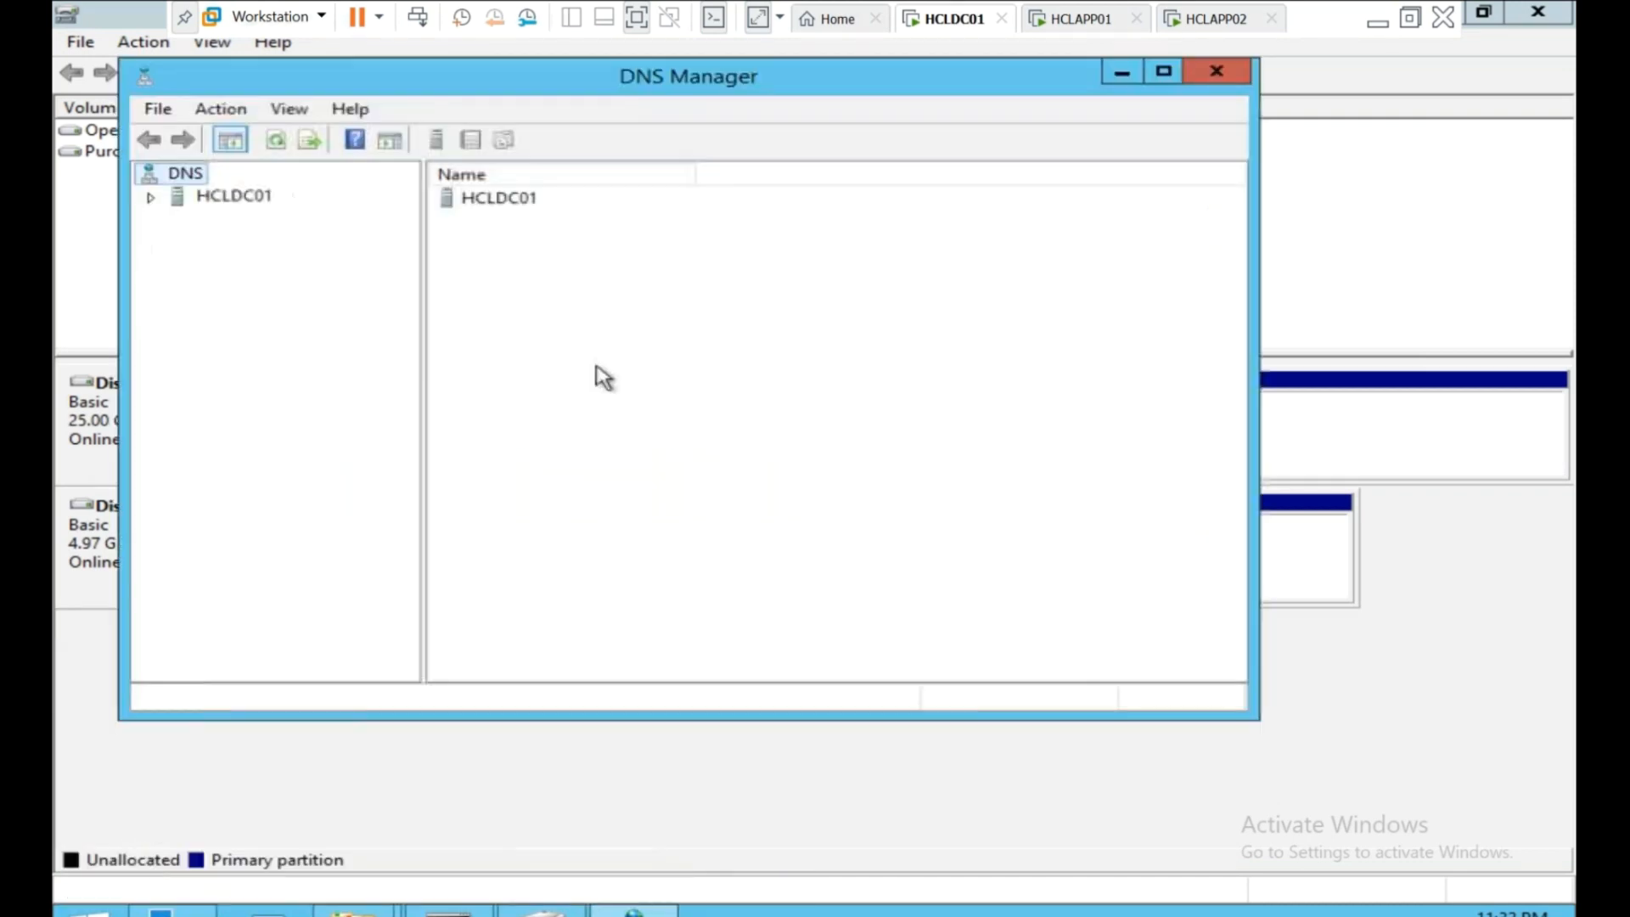
left_click(150, 197)
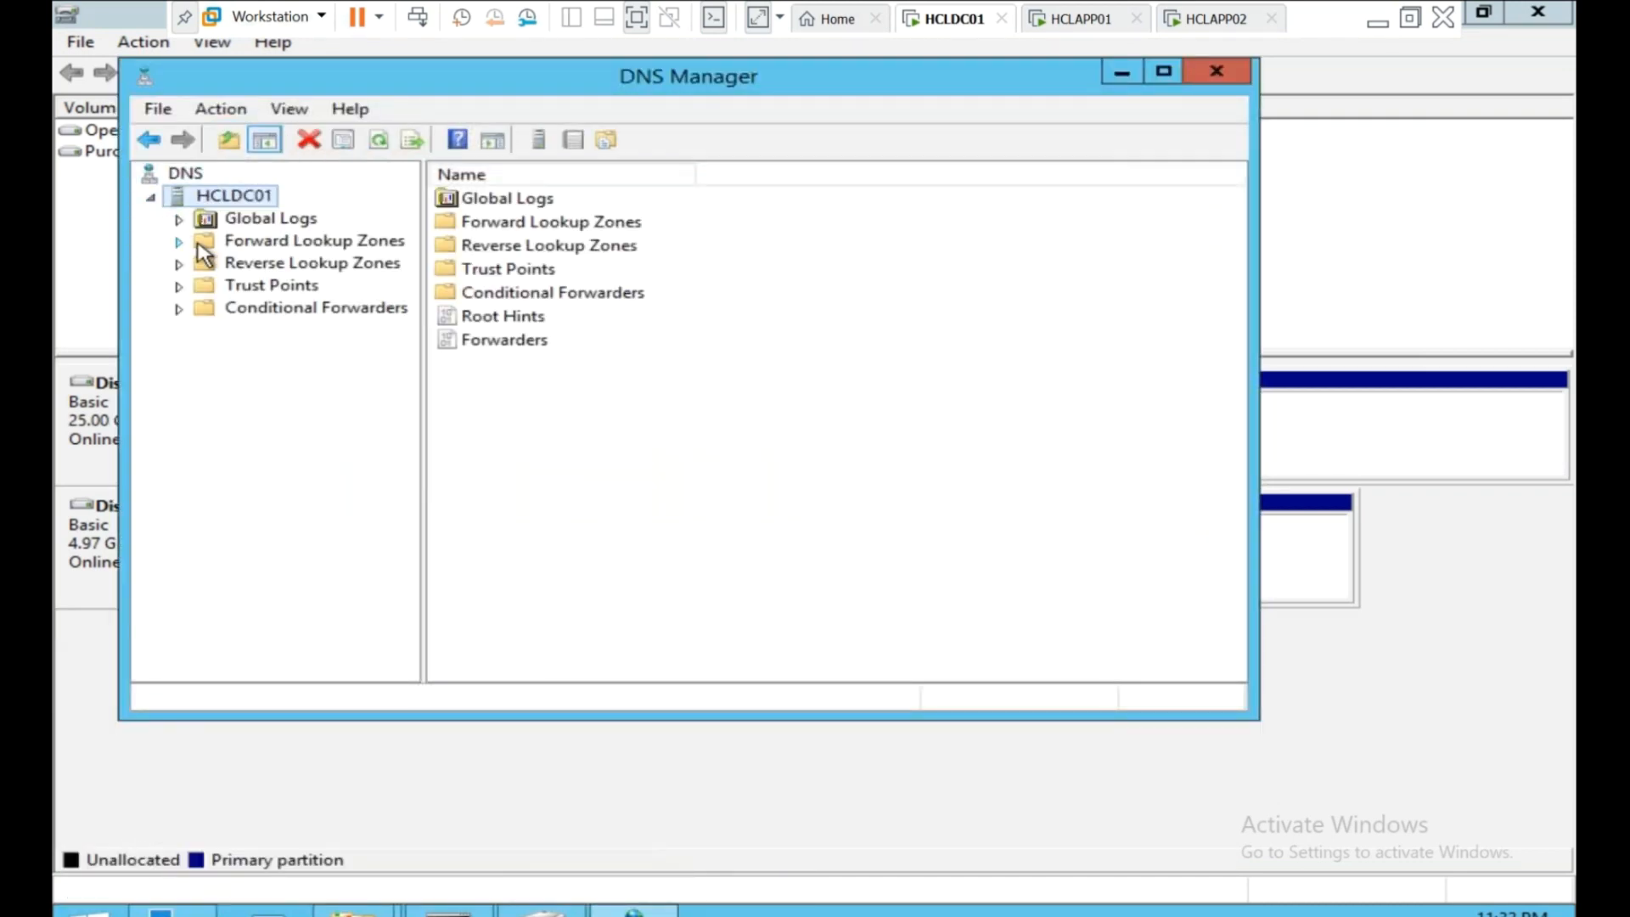
double_click(191, 265)
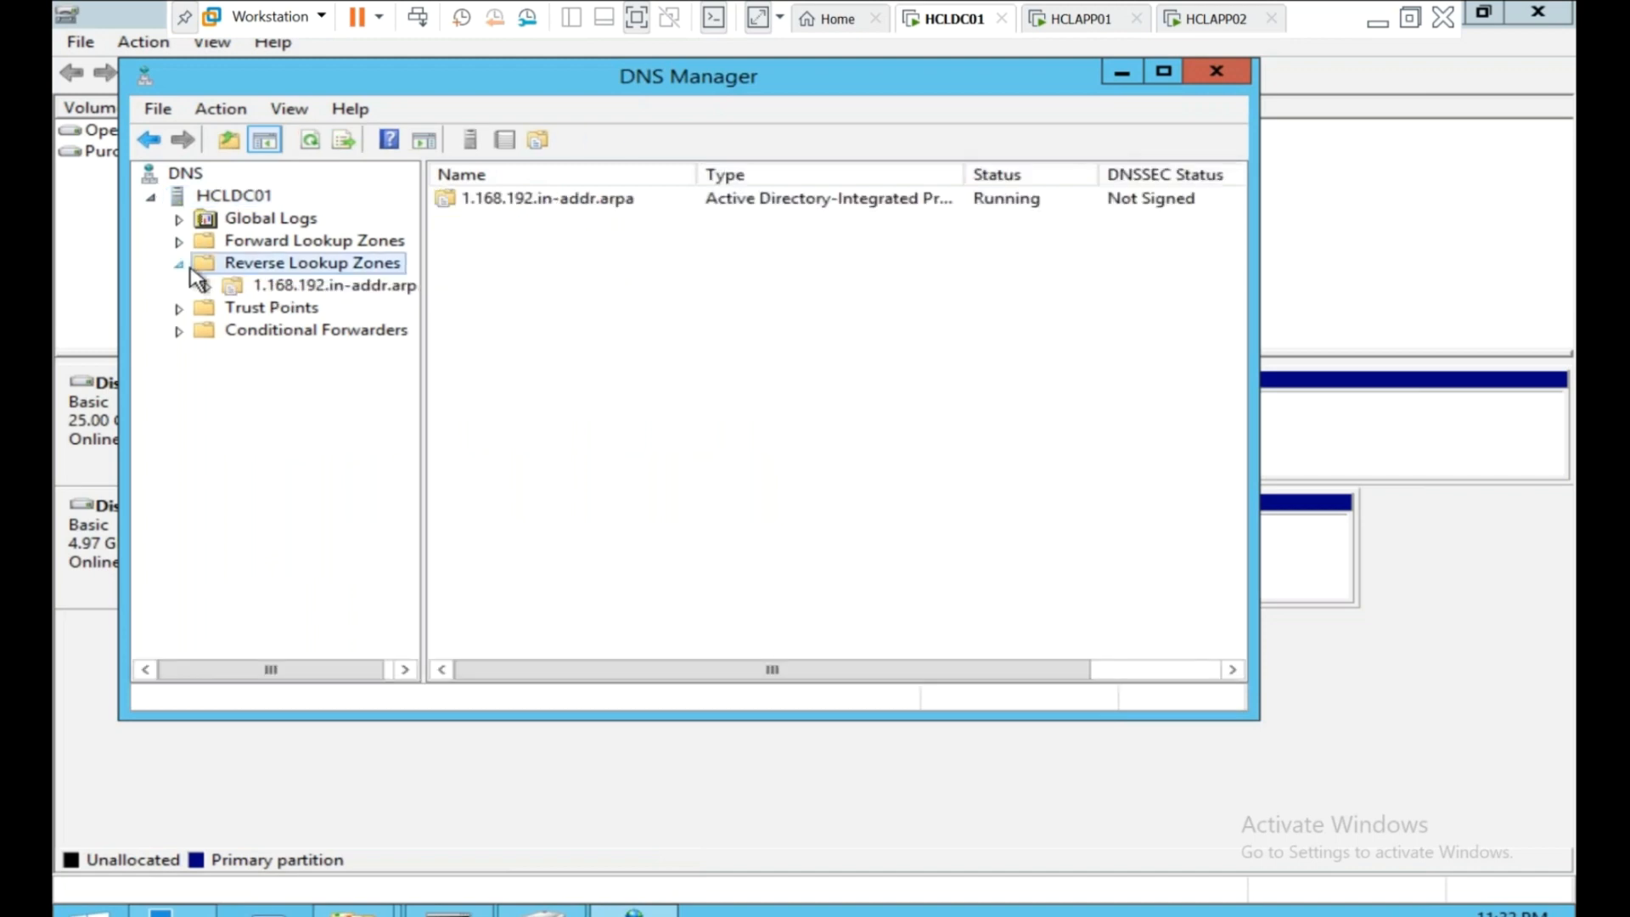
left_click(231, 285)
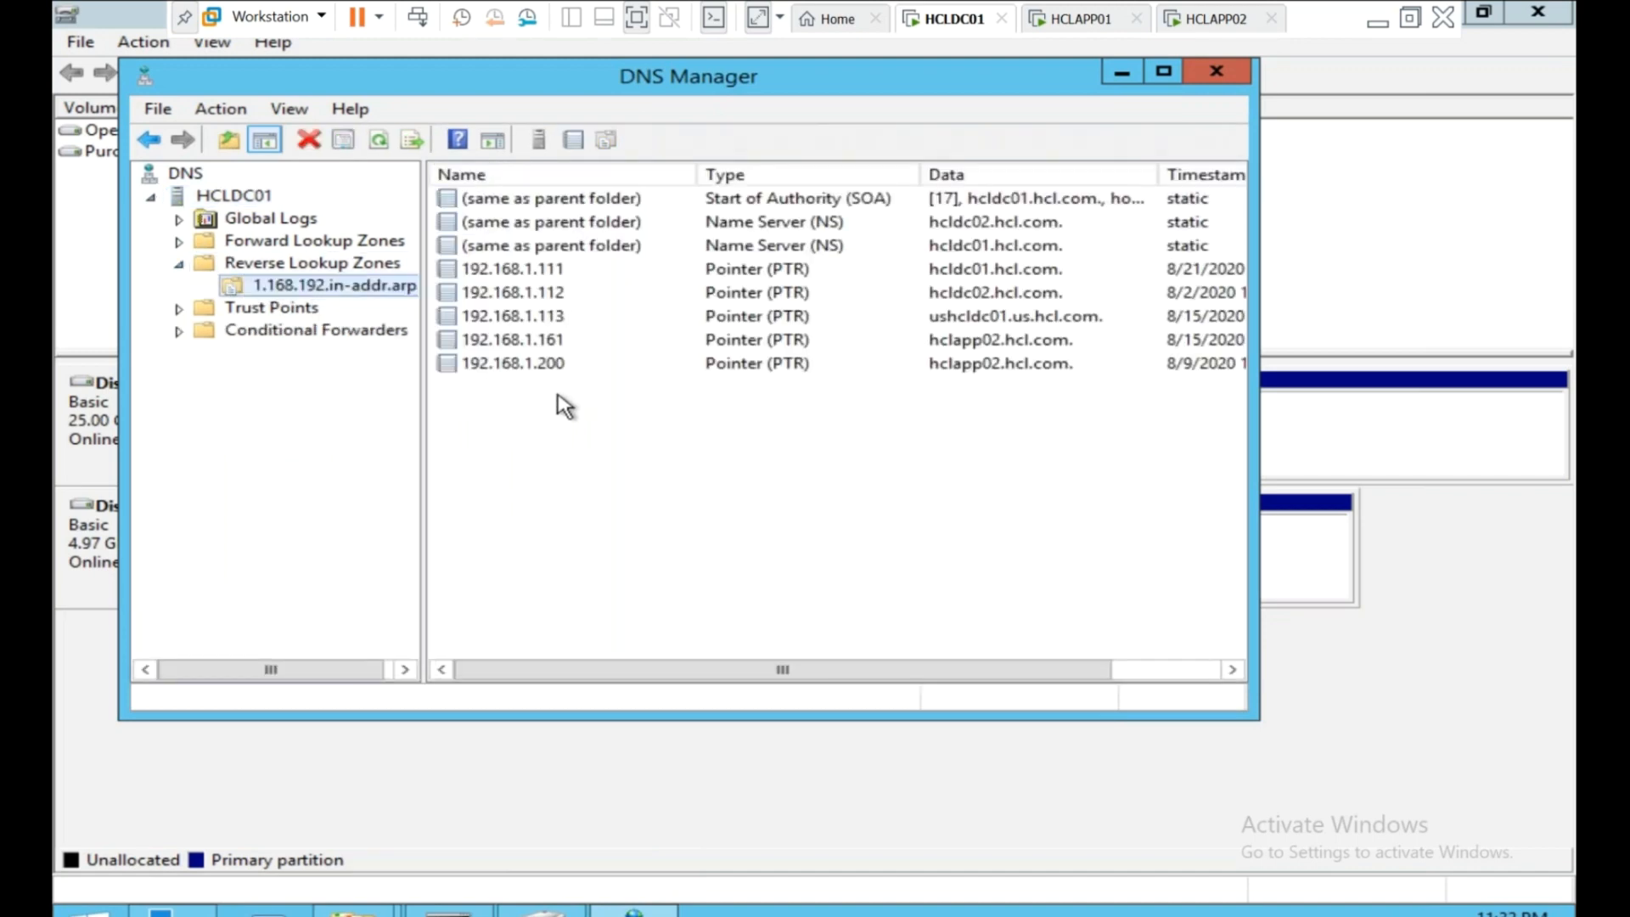
left_click(735, 372)
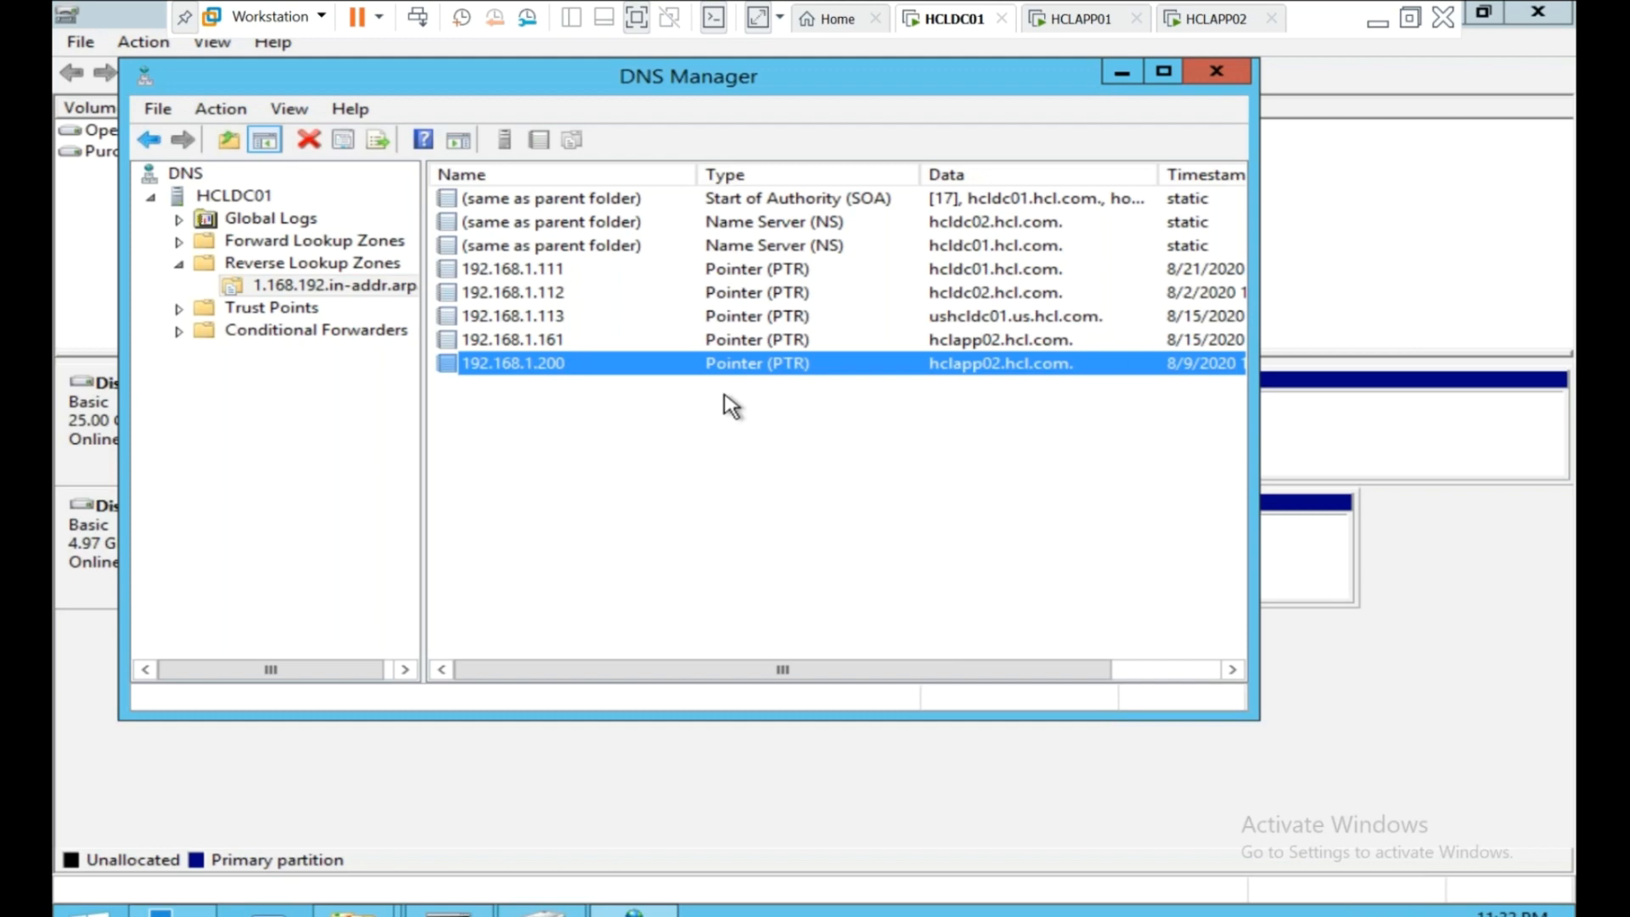
left_click(721, 342)
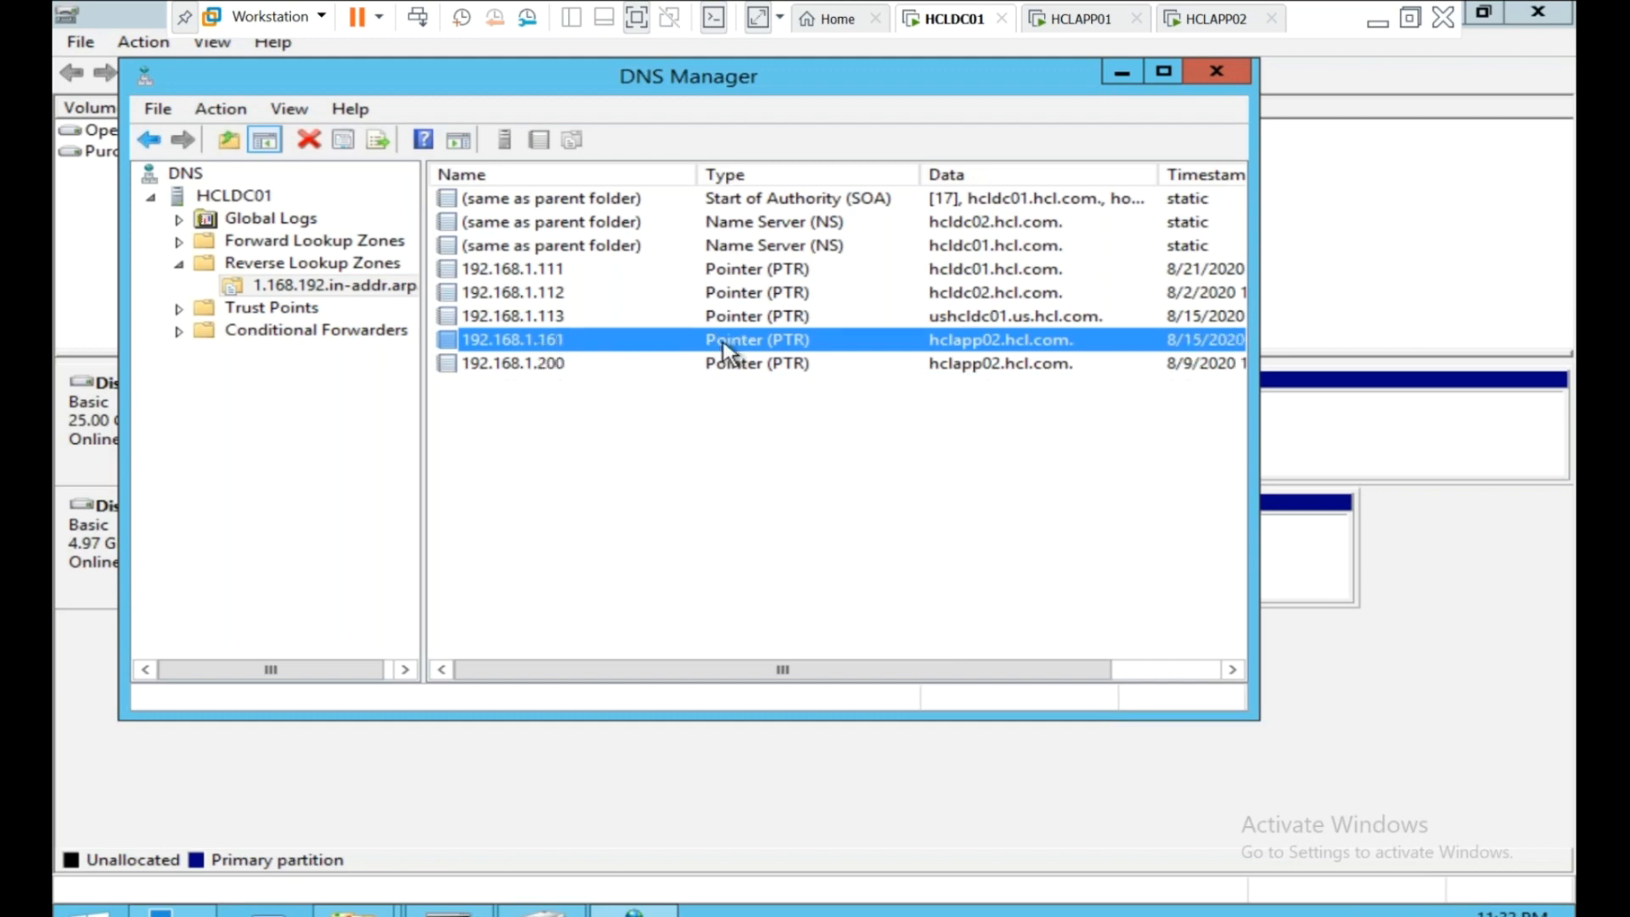
Examine the HCLAPP01 and HCLAPP02 host records in the HCL.COM forward lookup zone.
double_click(184, 245)
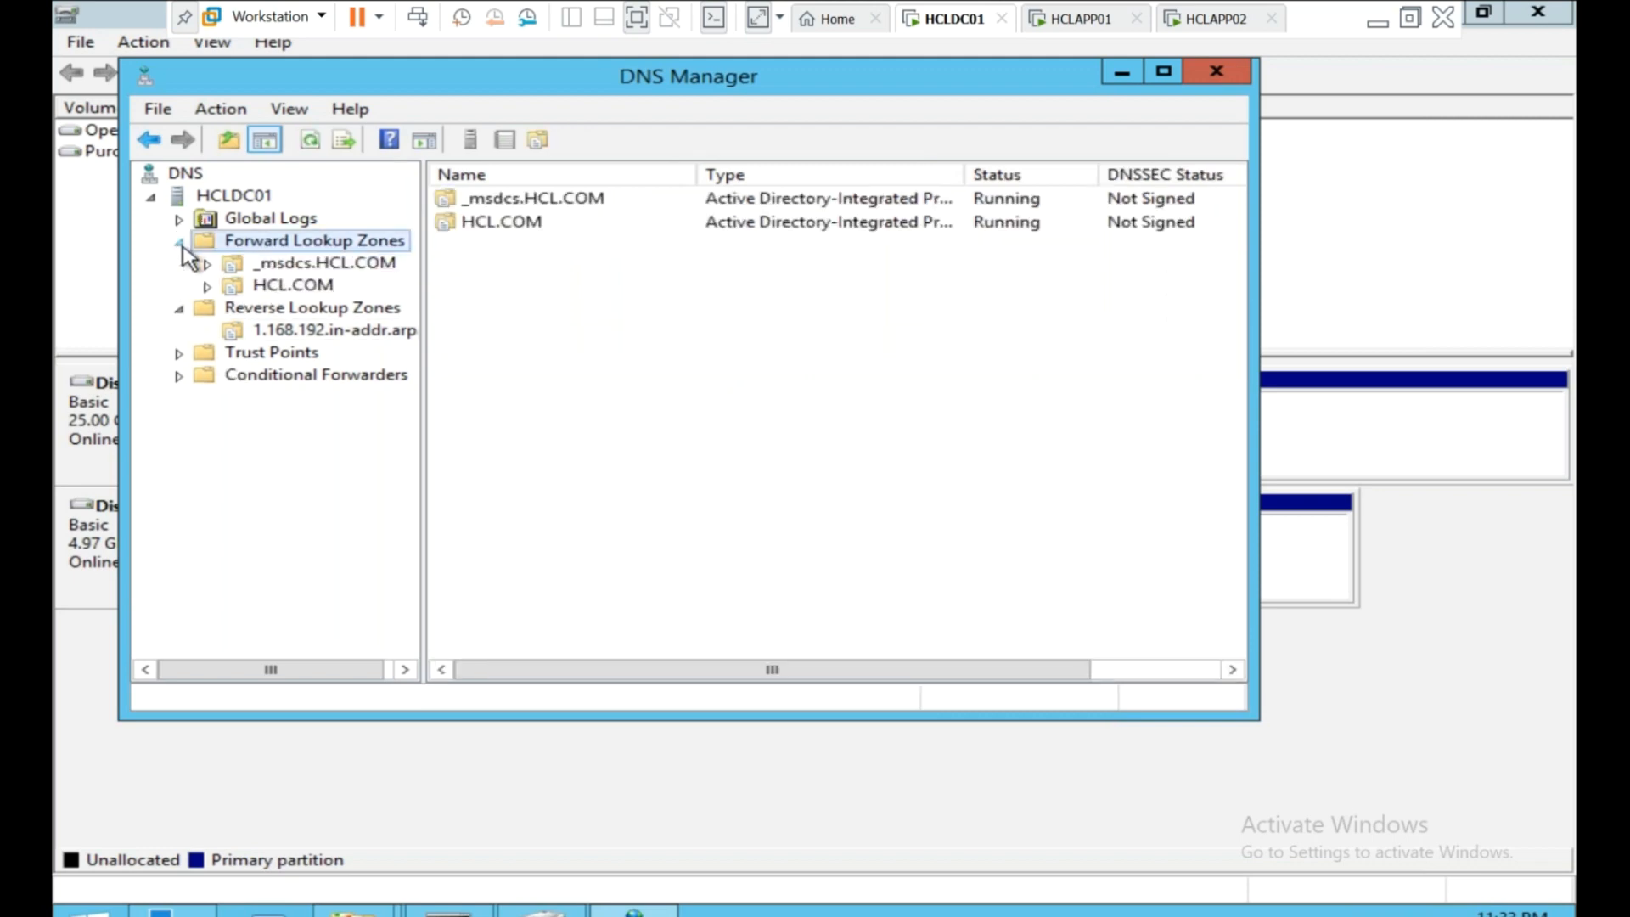
left_click(233, 267)
left_click(246, 285)
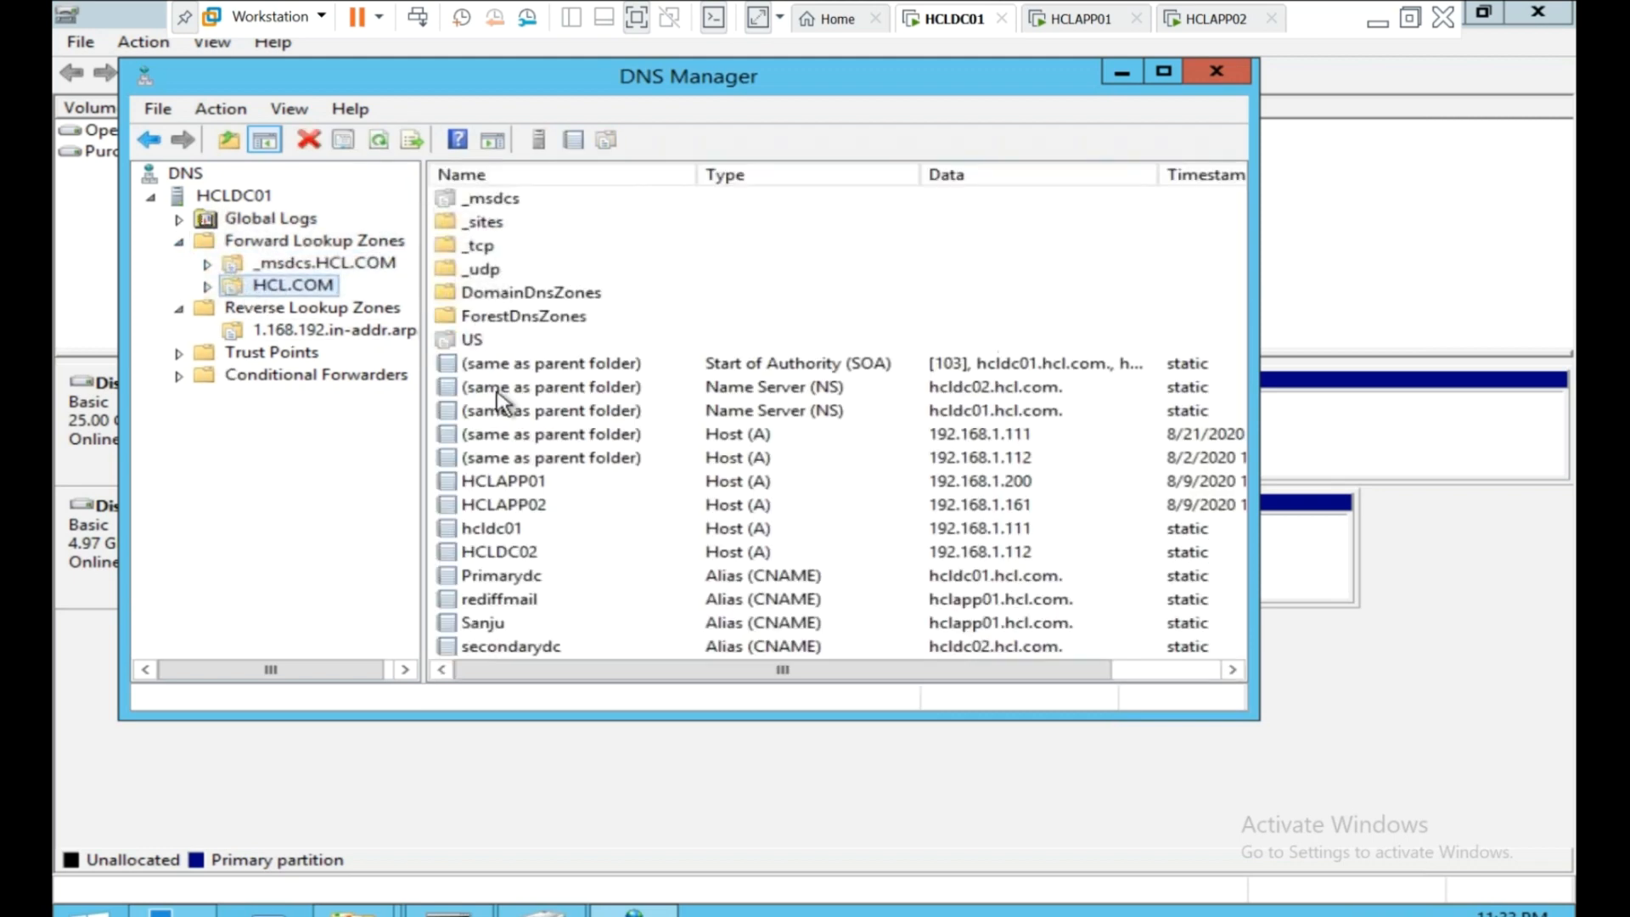
left_click(987, 483)
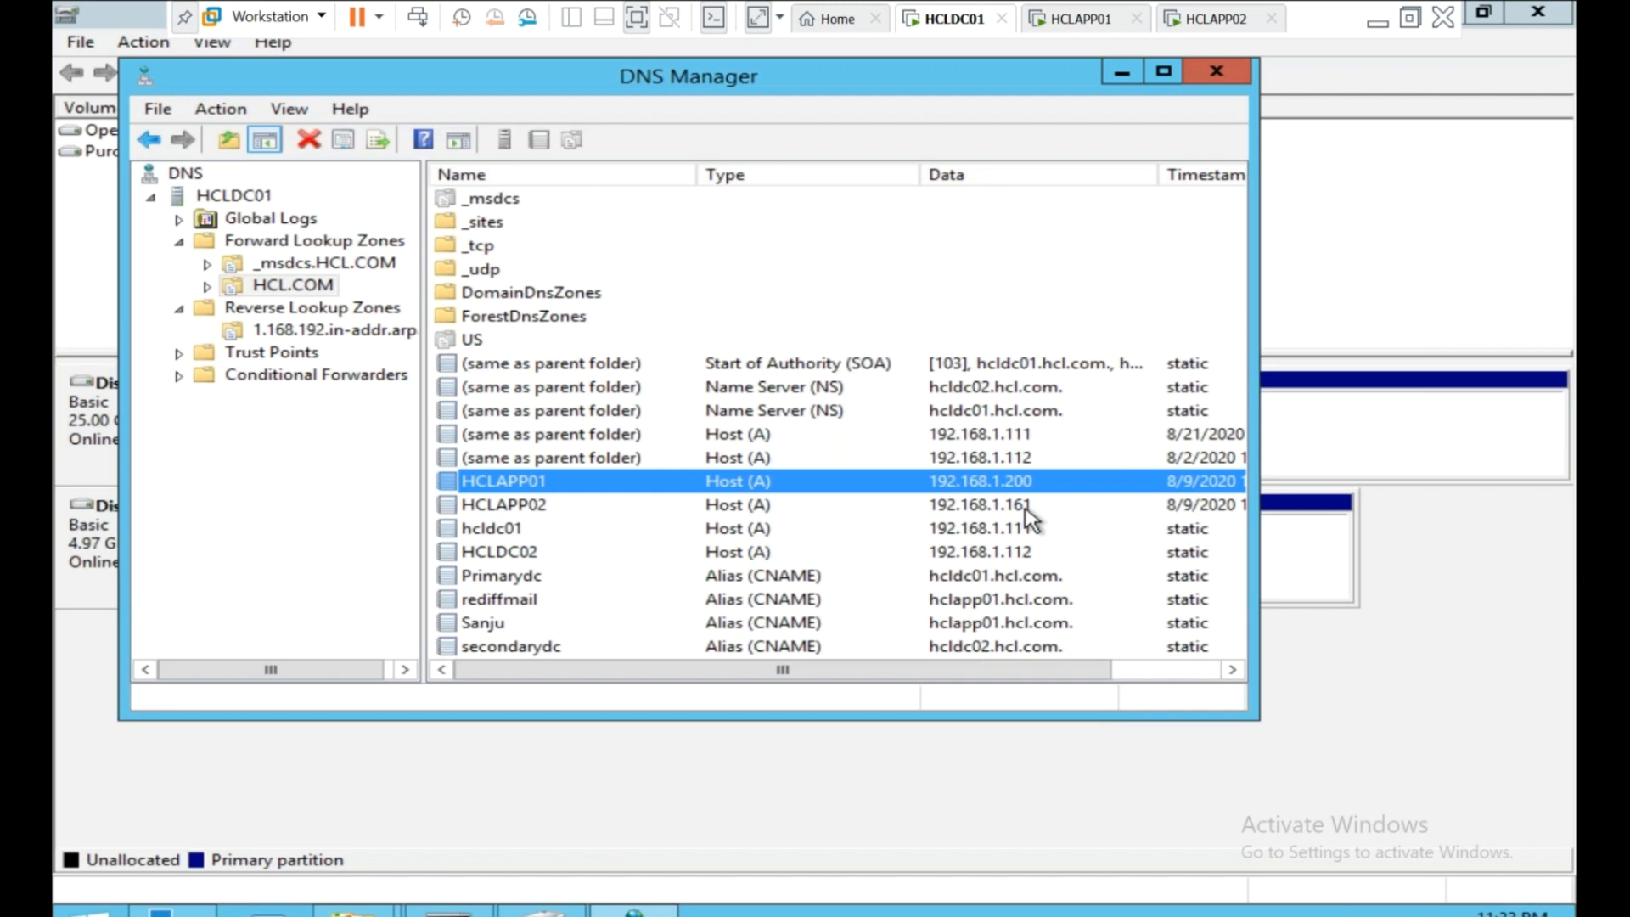
left_click(1025, 507)
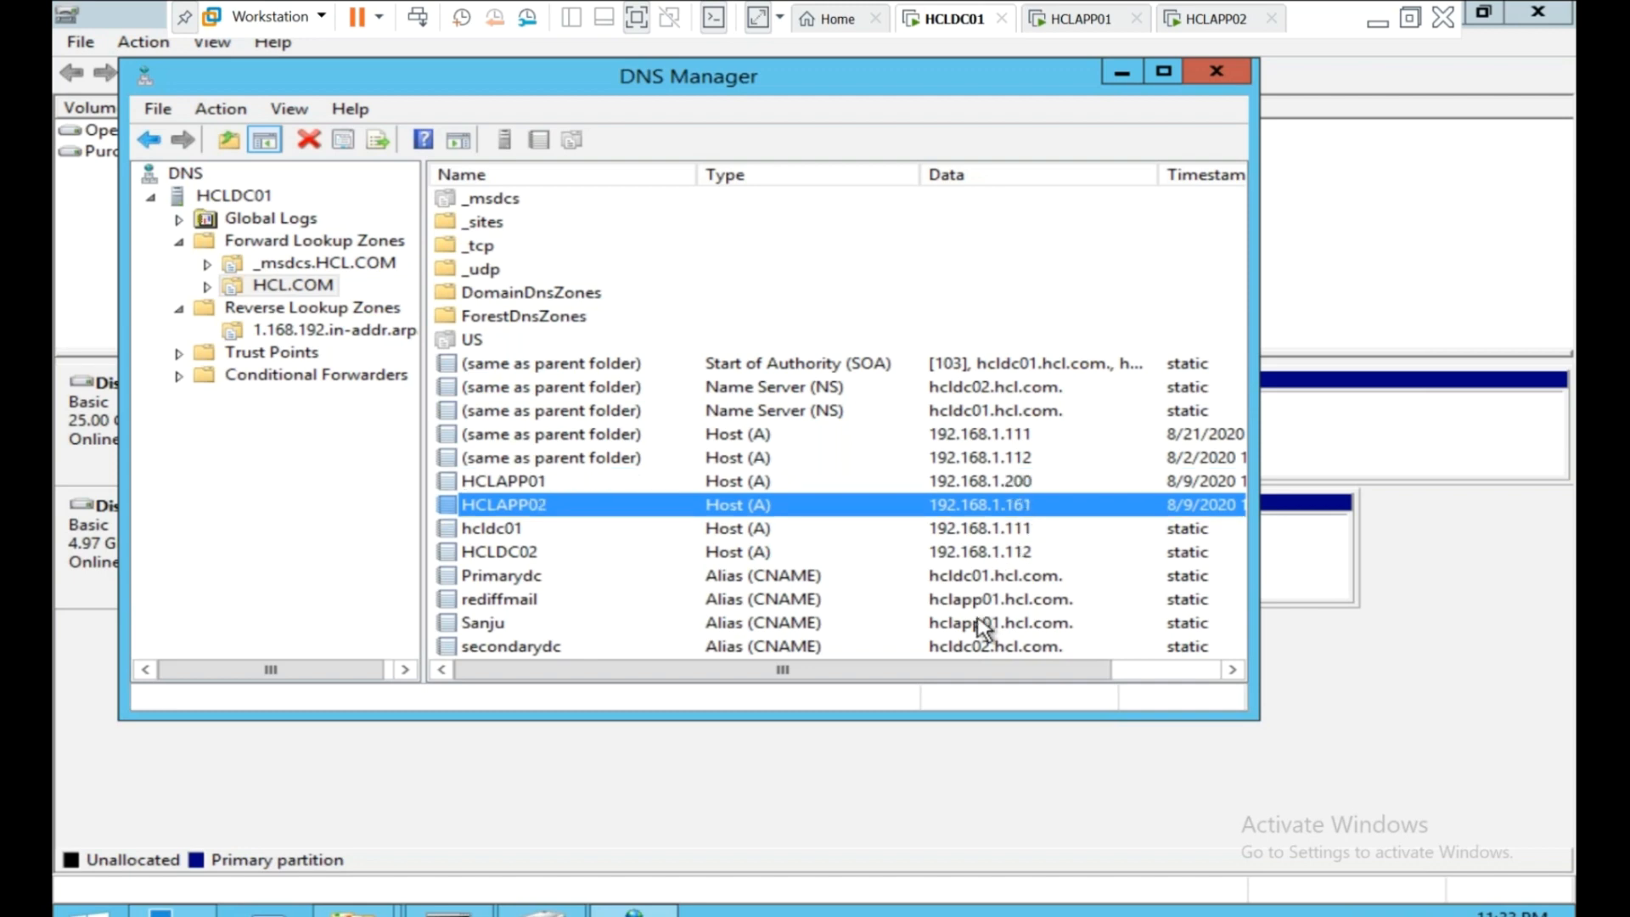
left_click_drag(991, 673, 815, 666)
mouse_move(448, 910)
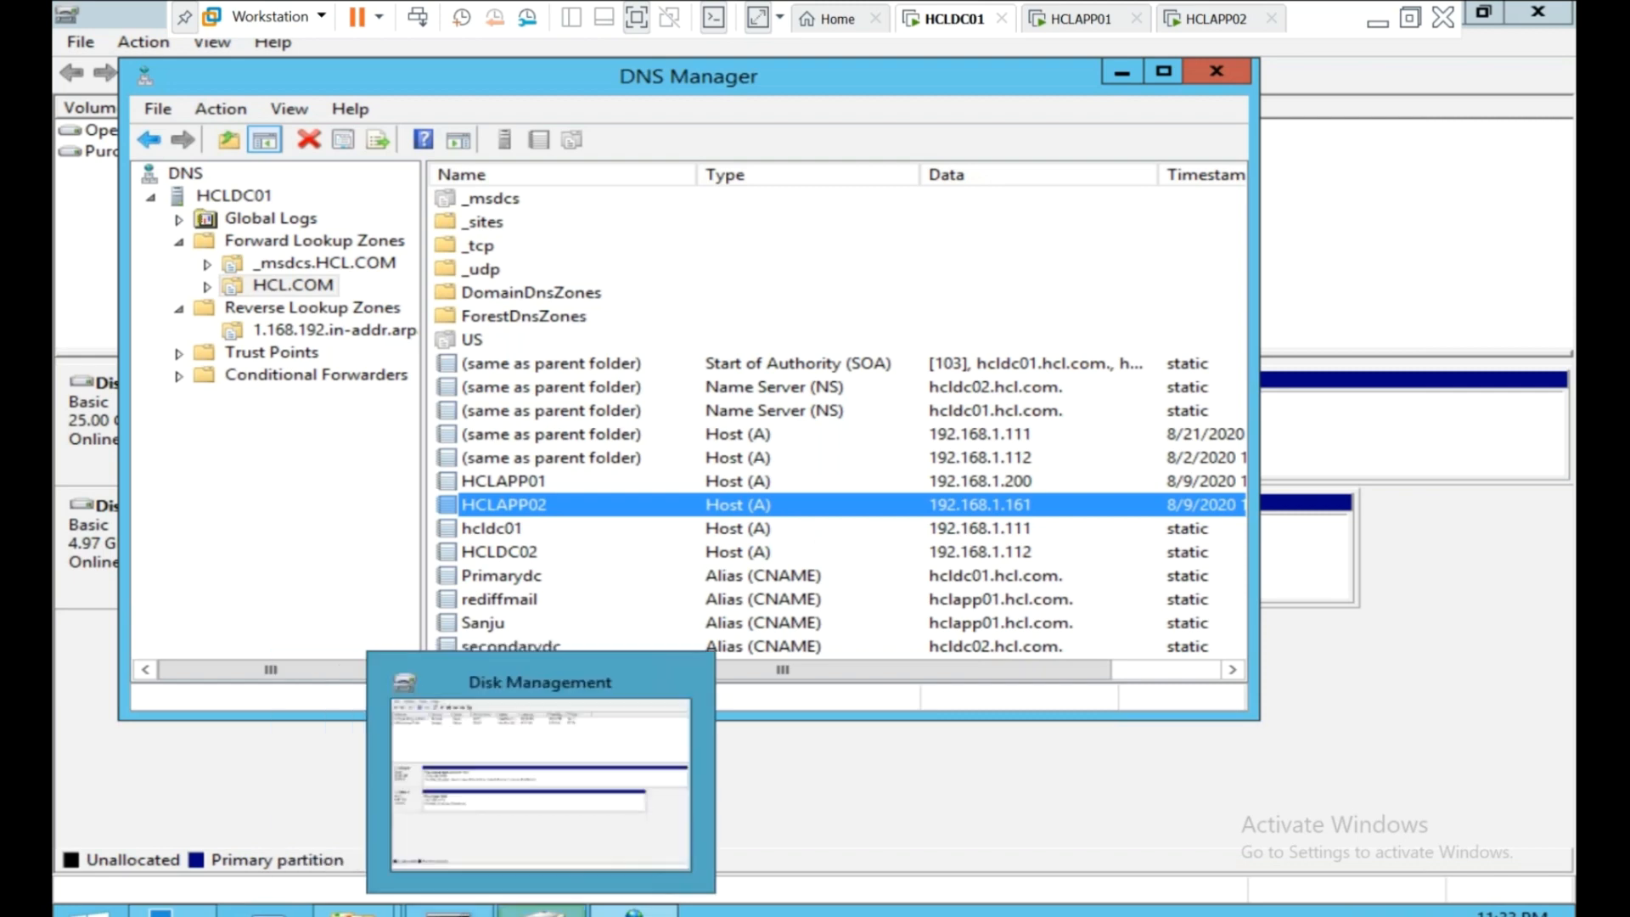
Return to HCLAPP01 and set the PROD adapter's IPv4 address to 192.168.1.200 and default gateway to 192.168.1.254.
left_click(1065, 21)
left_click(861, 553)
type("200")
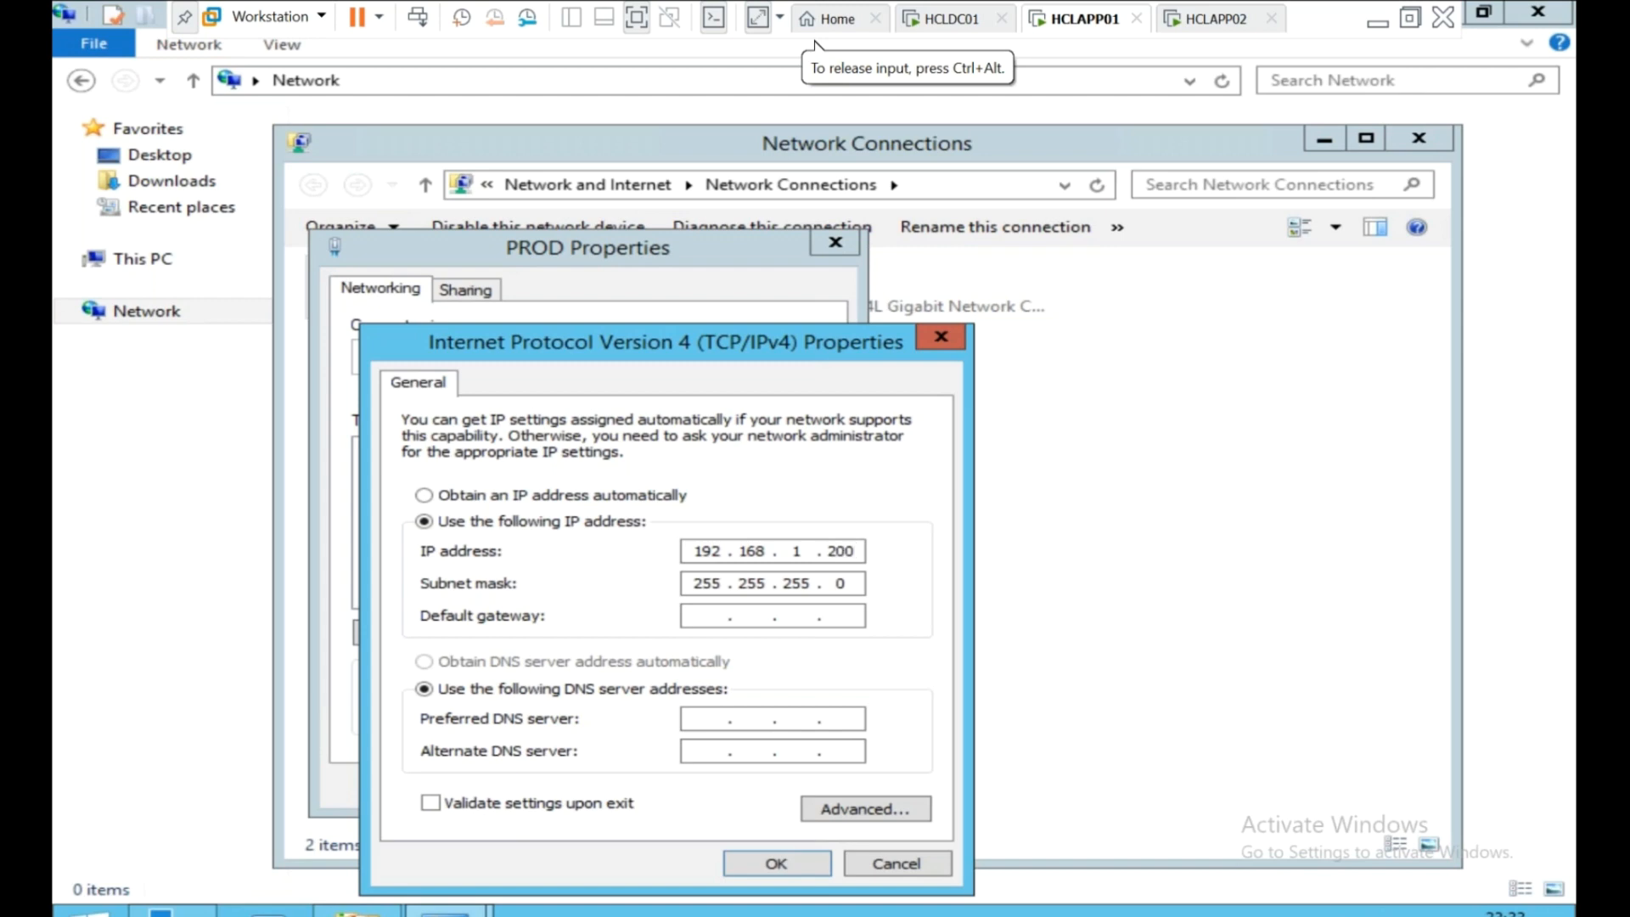
left_click(720, 617)
type("192 . 168 . 1 .")
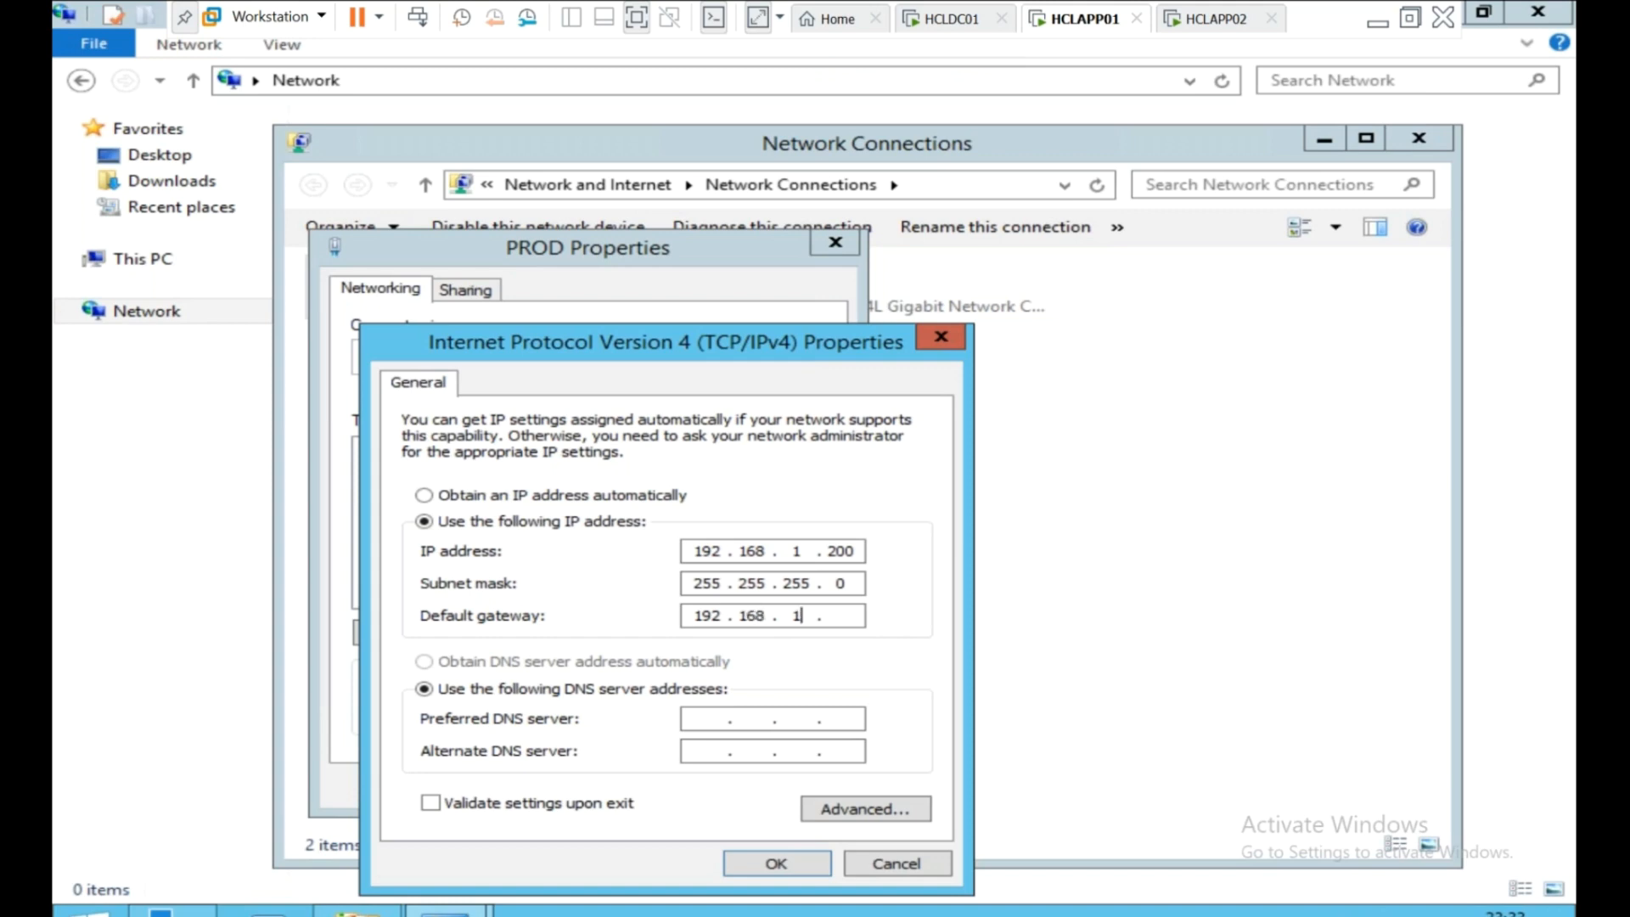
type(" 254")
Switch to HCLDC01, exit DiskPart in the command prompt, and check the IP configuration with ipconfig.
left_click(952, 19)
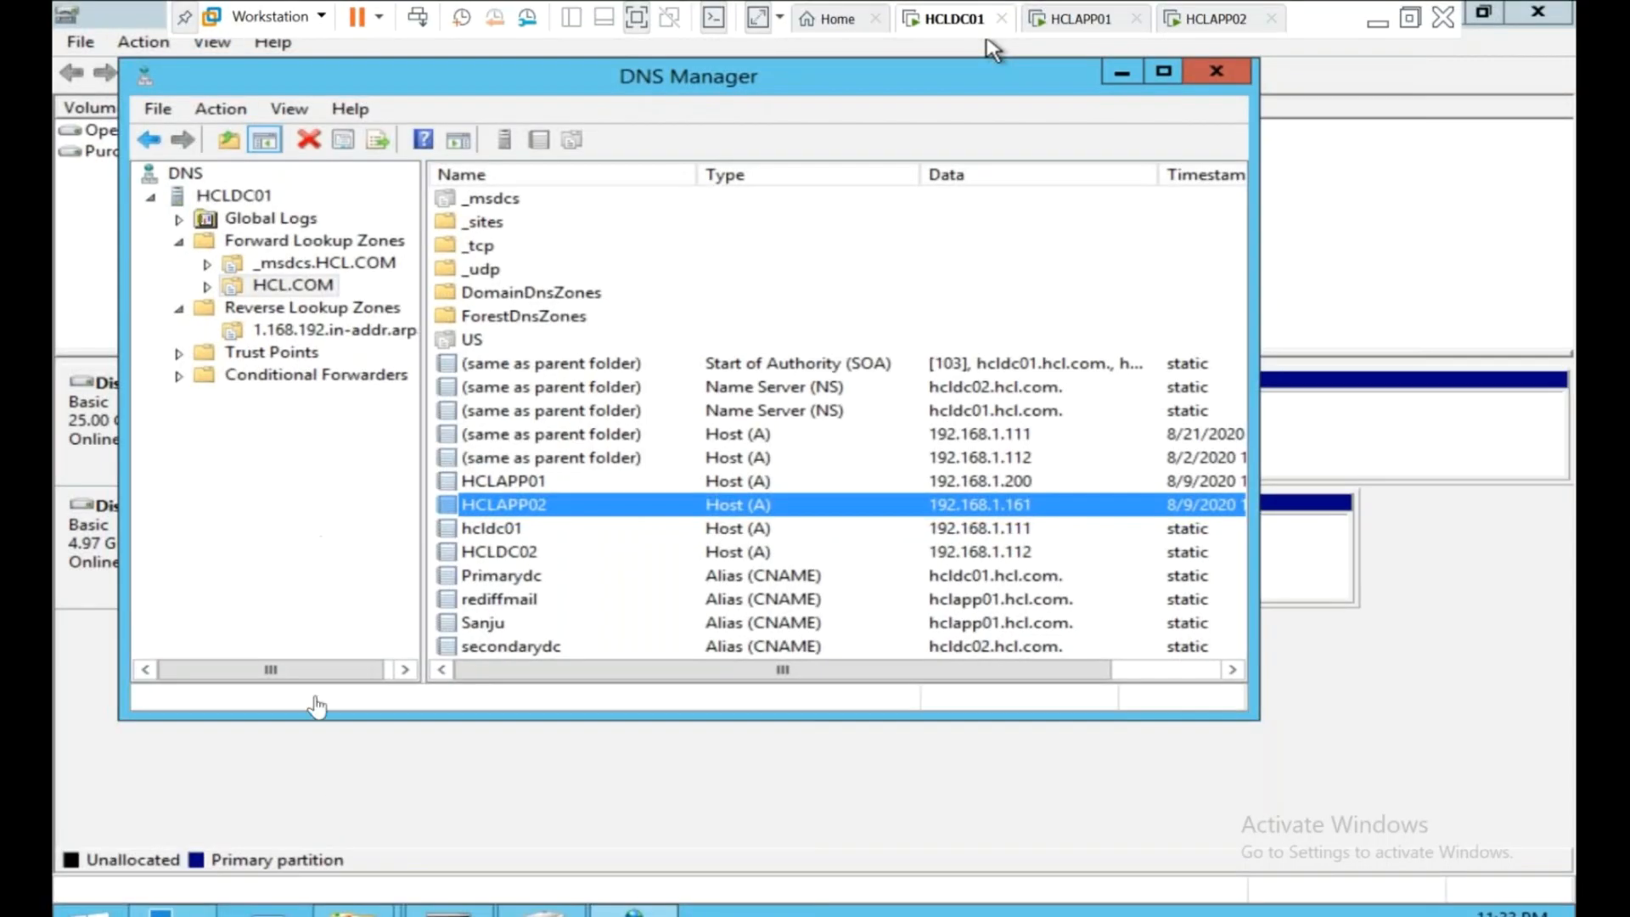
left_click(449, 911)
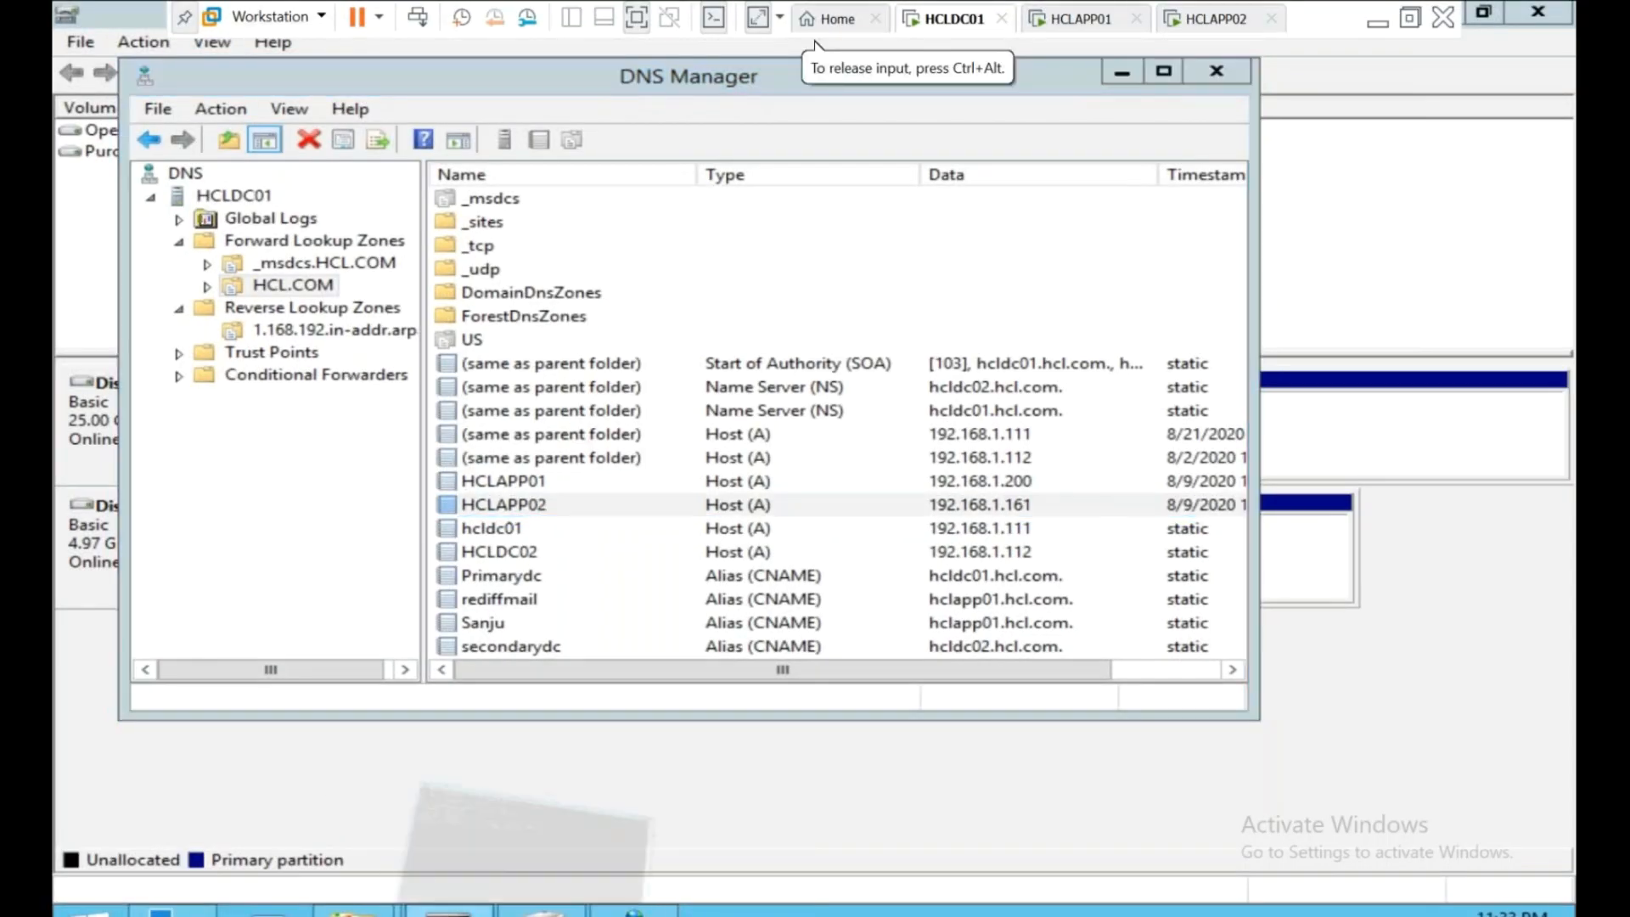
type("exit")
key("Return")
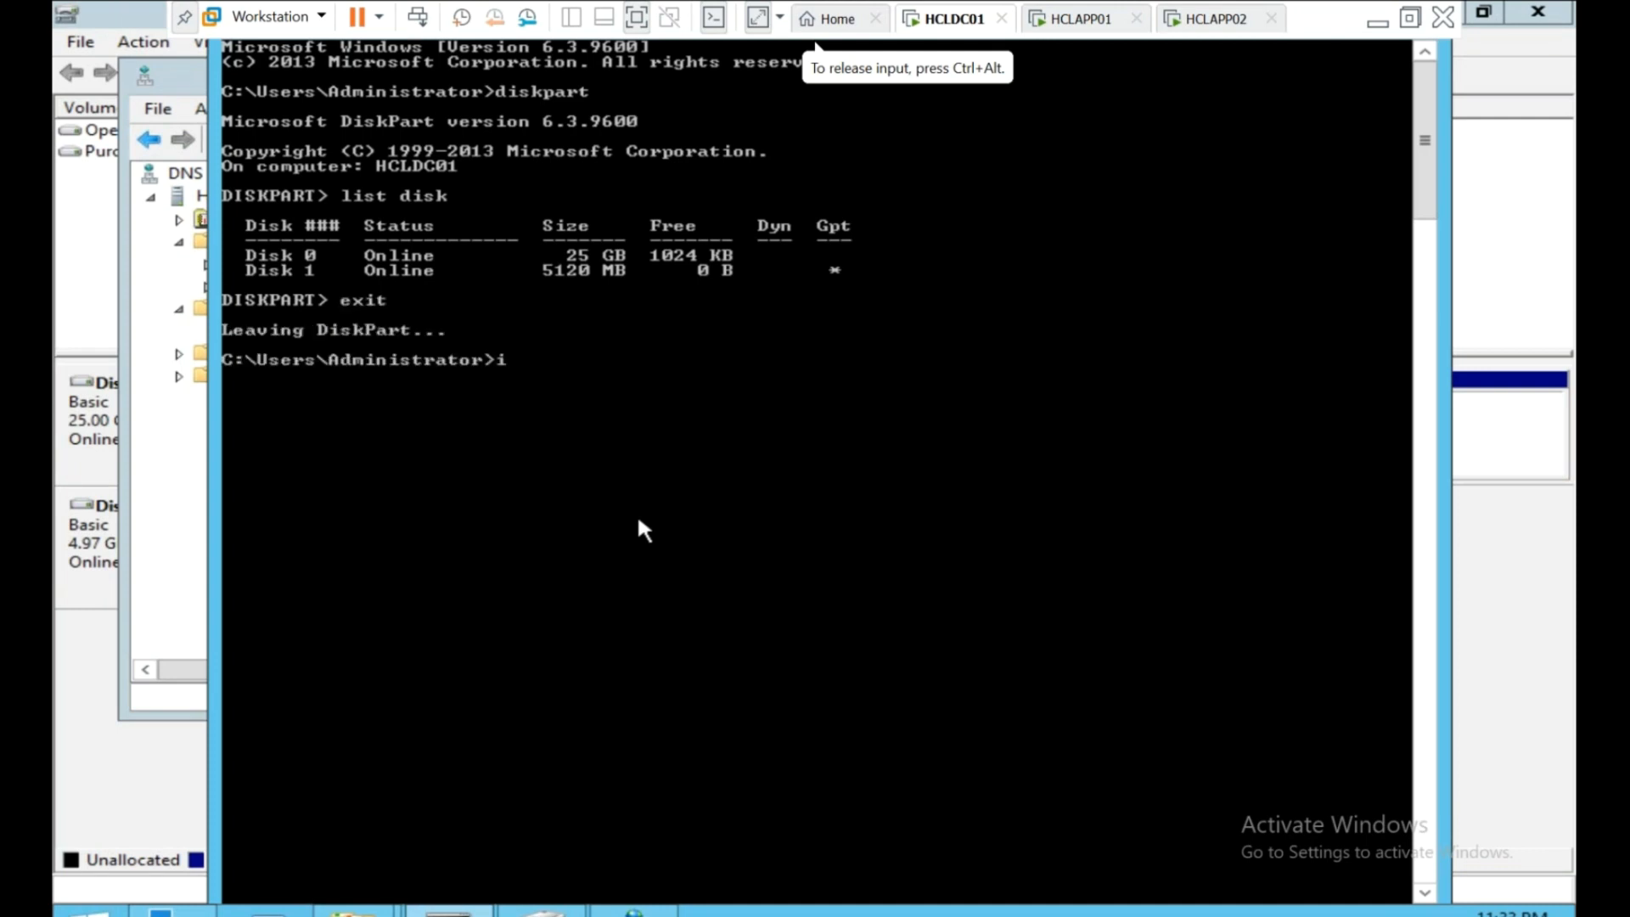
type("ipconfig")
key("Return")
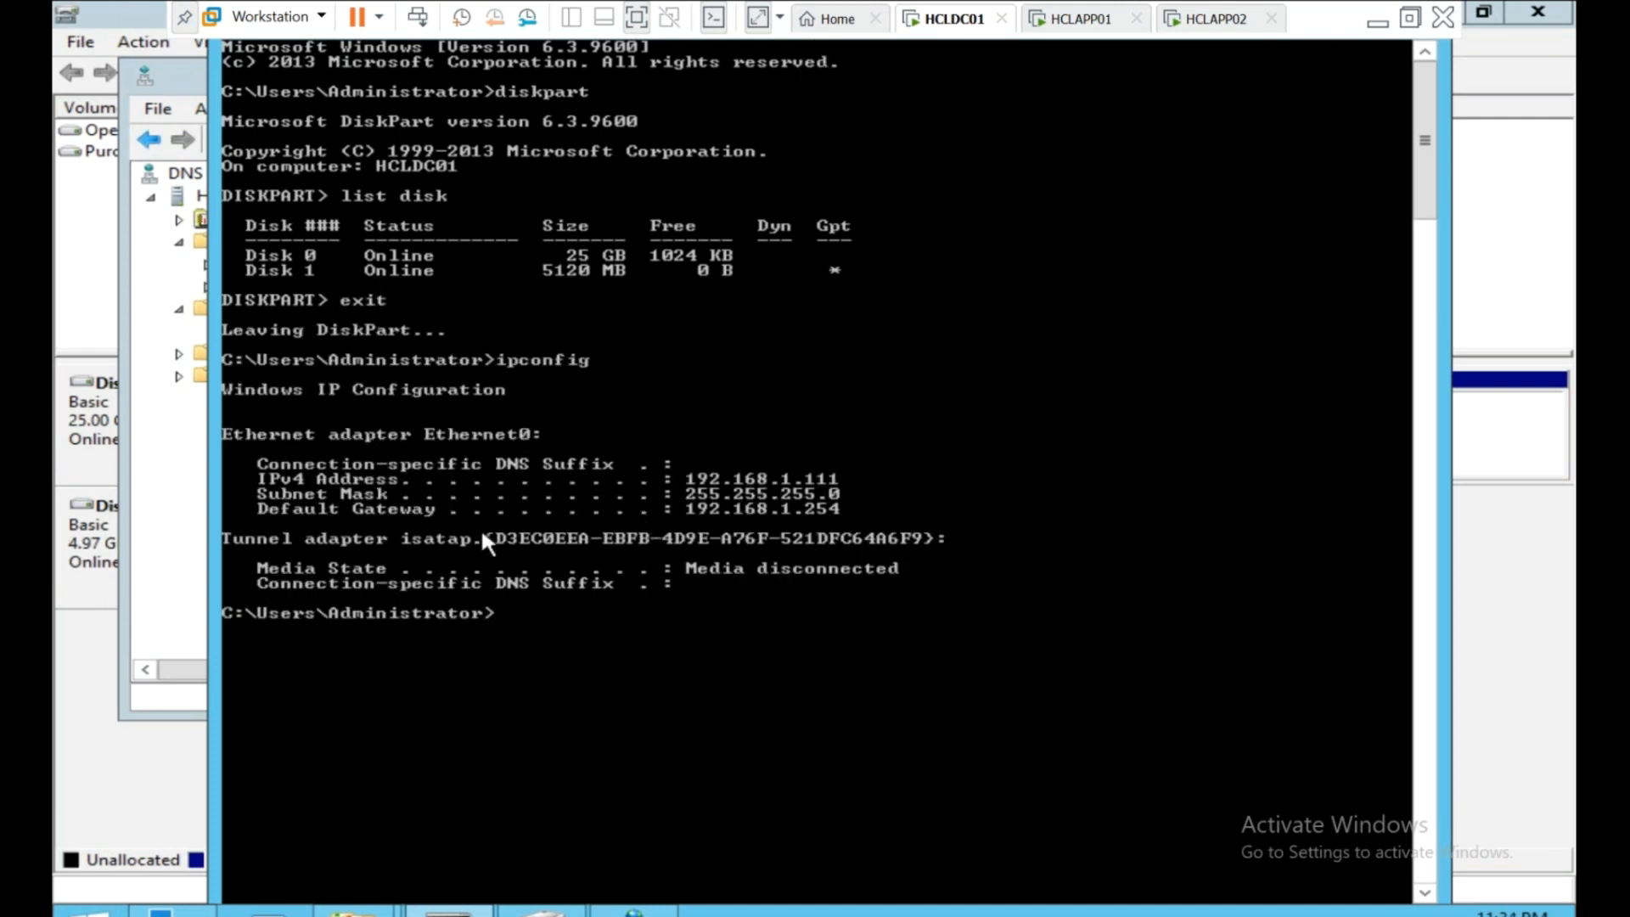
Return to HCLAPP01, set PROD's preferred DNS server to 192.168.1.111 and alternate to 192.168.1.113, and apply the adapter settings.
left_click(1072, 18)
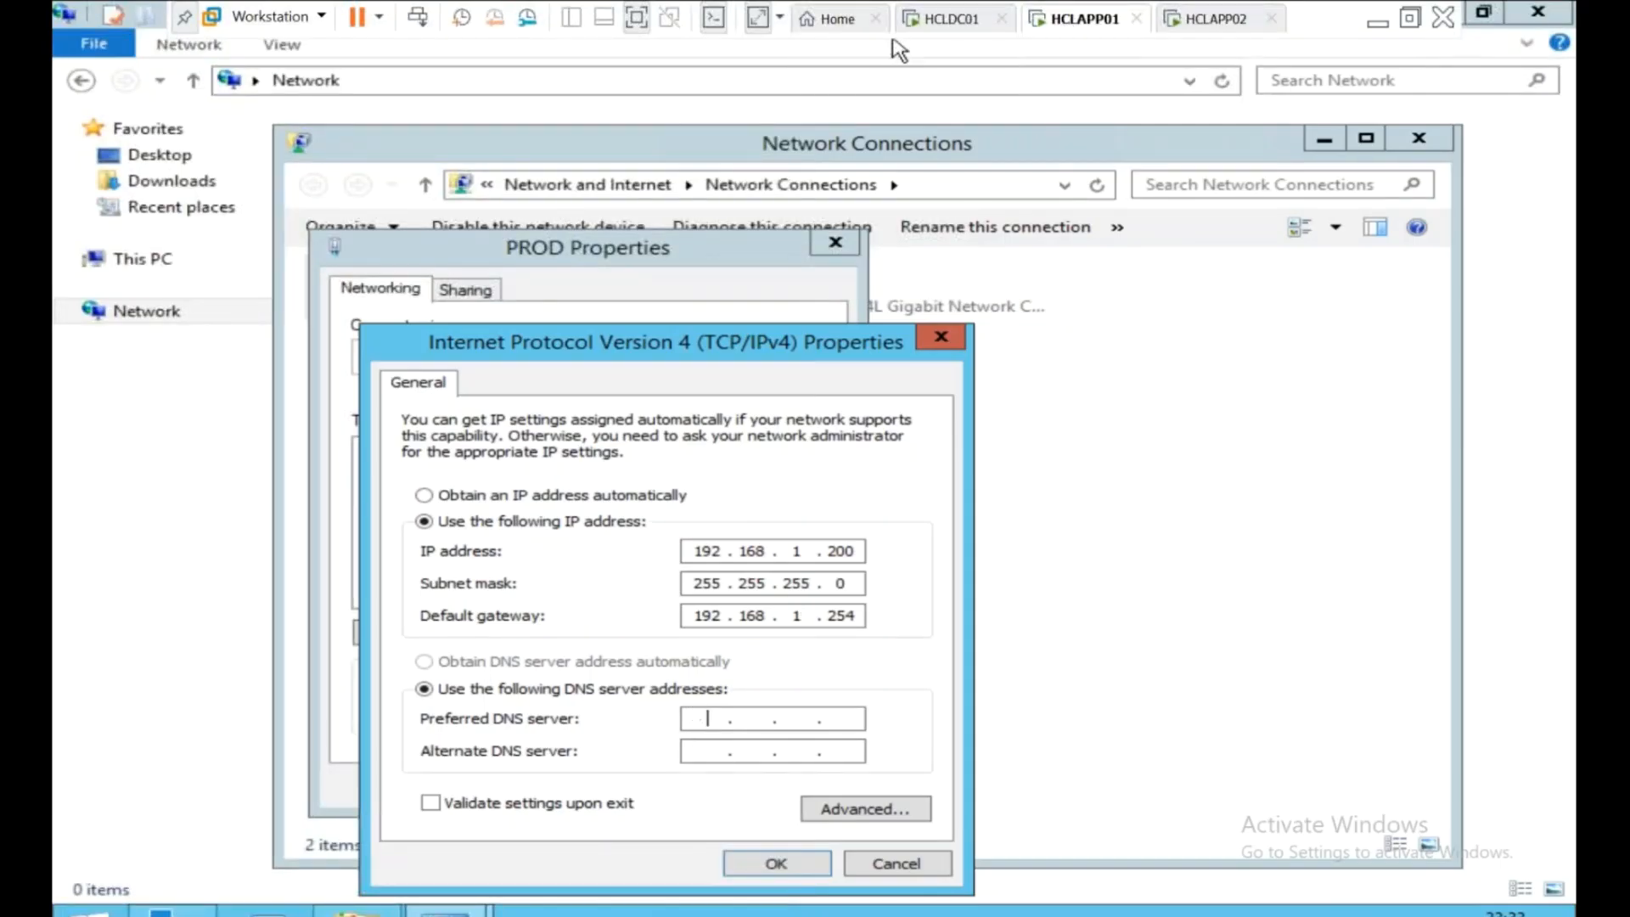
type("192.")
type("168 .")
type("1.111")
type("192")
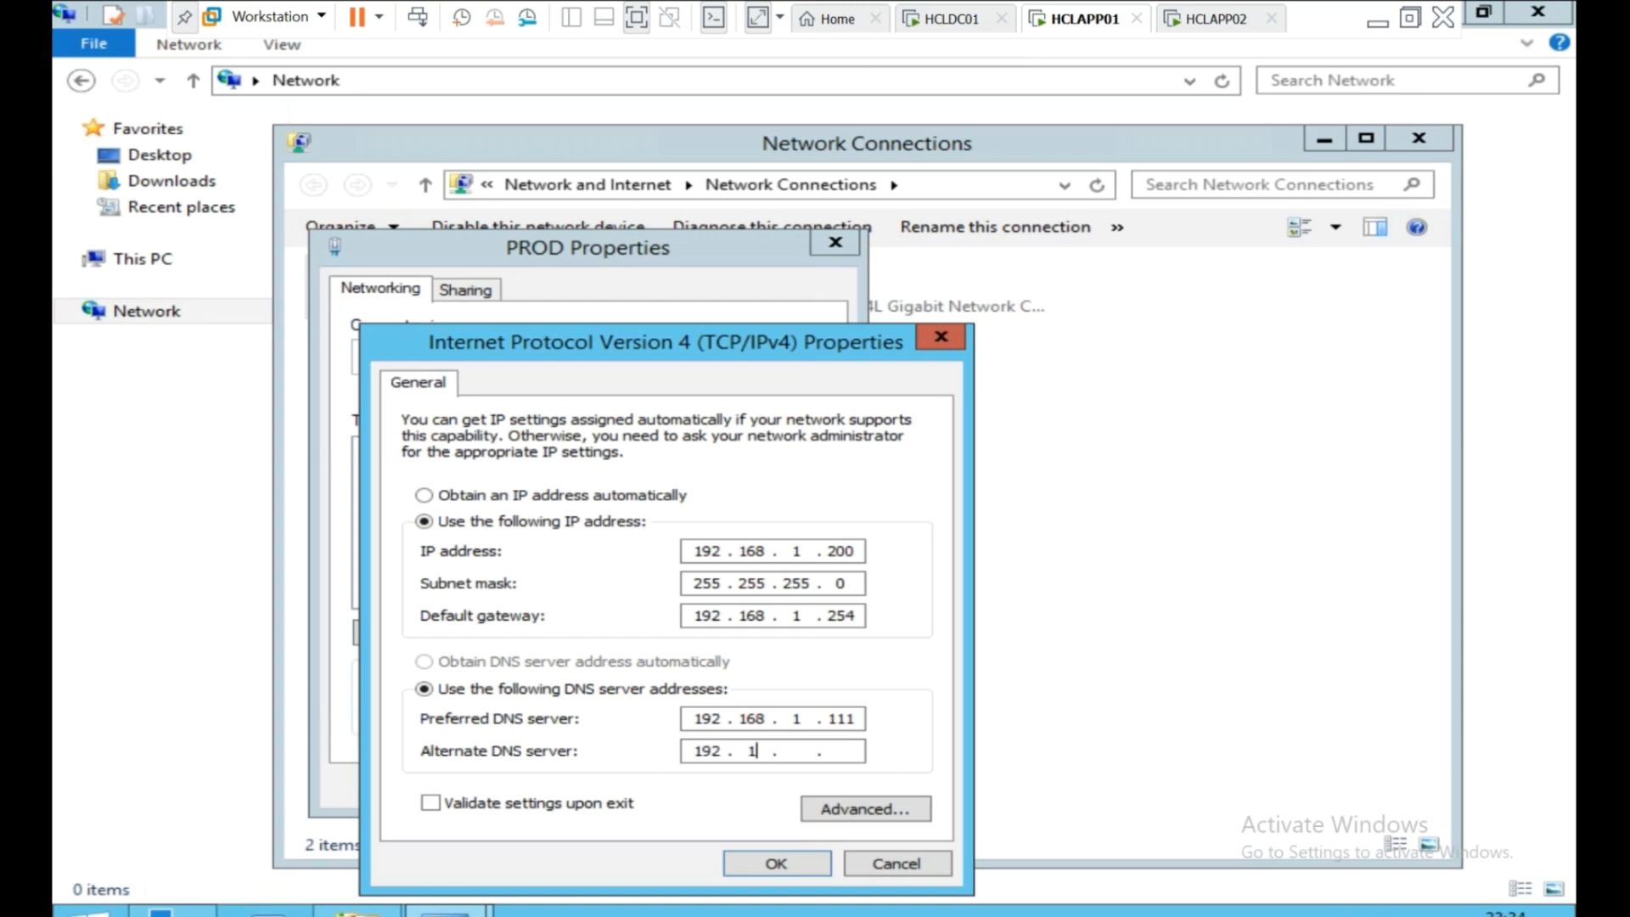
type("168")
type("1.113")
left_click(775, 866)
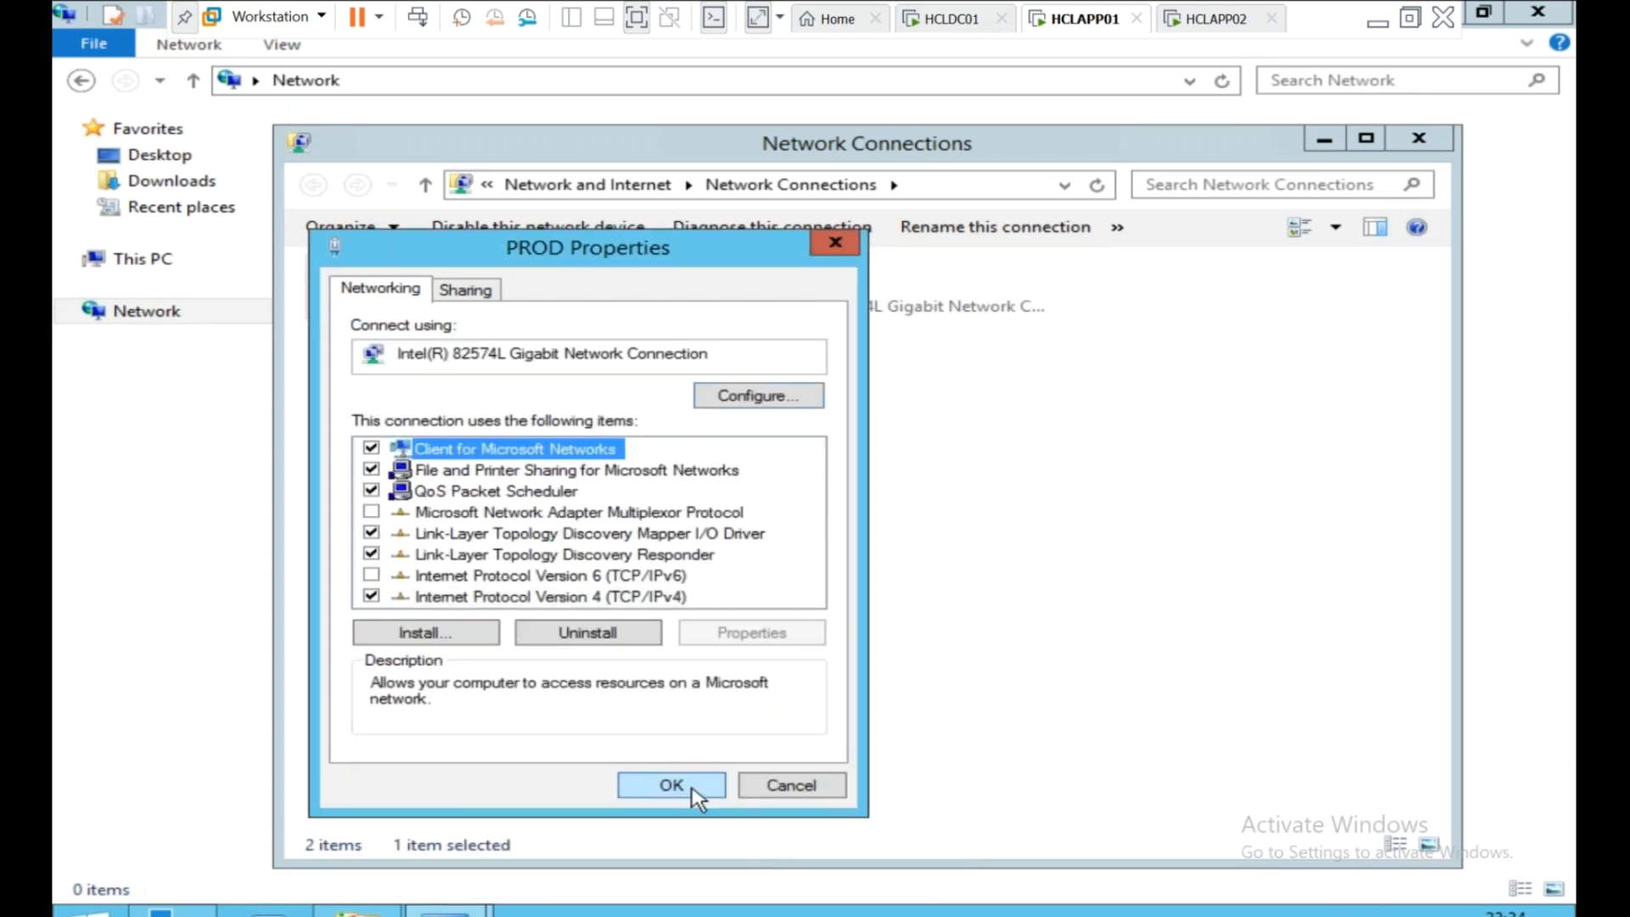
left_click(696, 794)
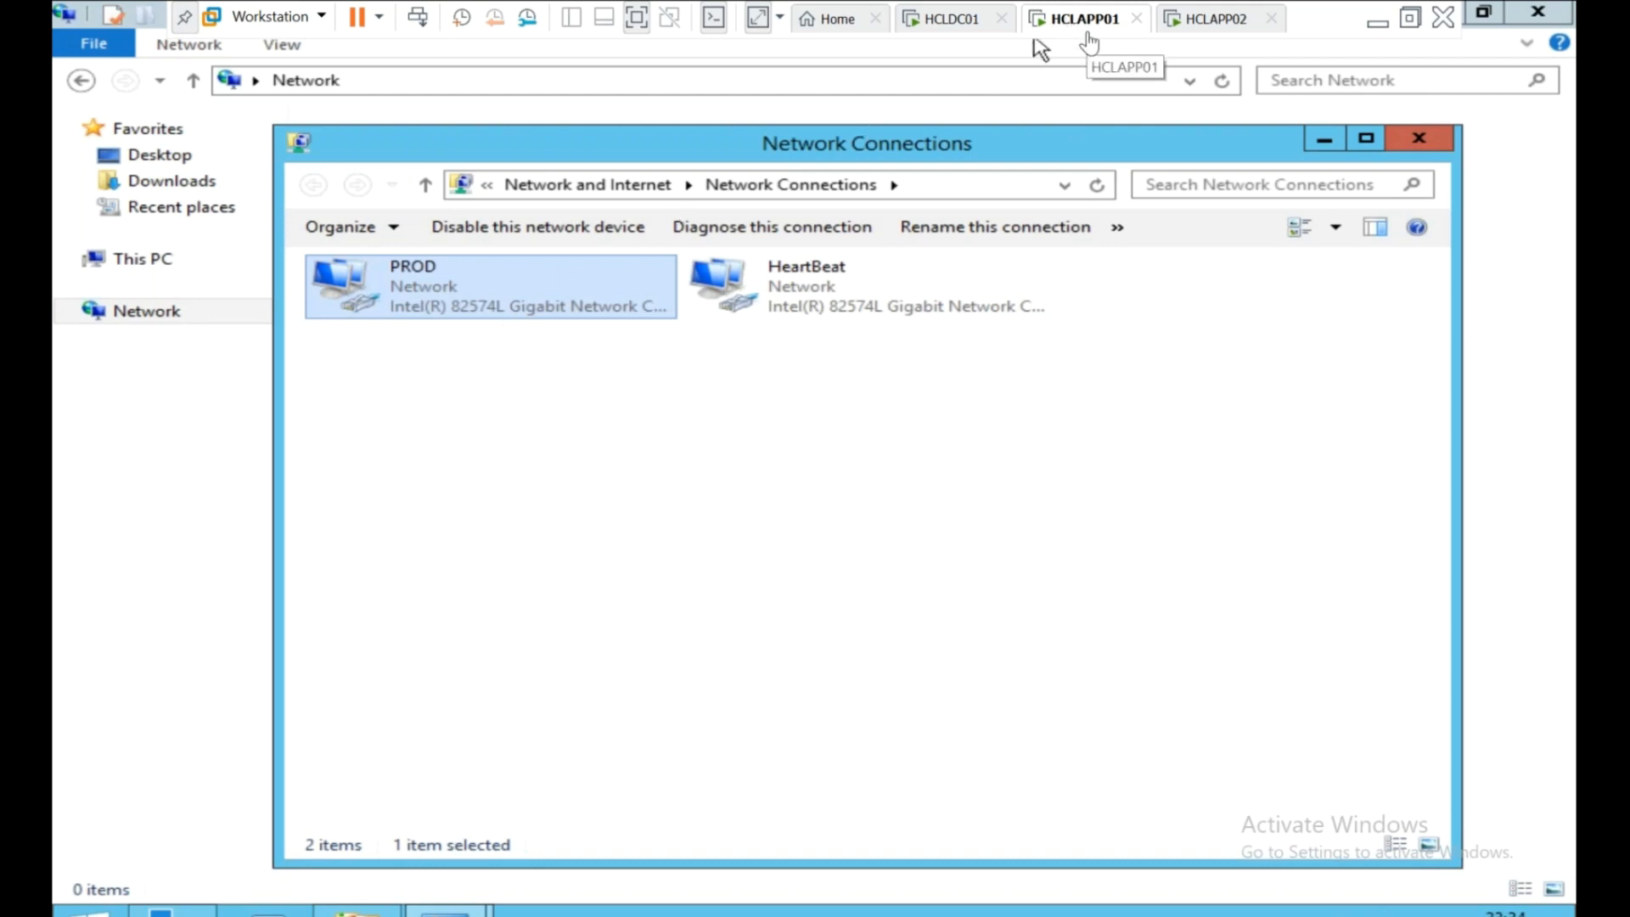
Switch to HCLAPP02, bring its Network Connections window forward, and view the connection status of Ethernet0.
left_click(1219, 24)
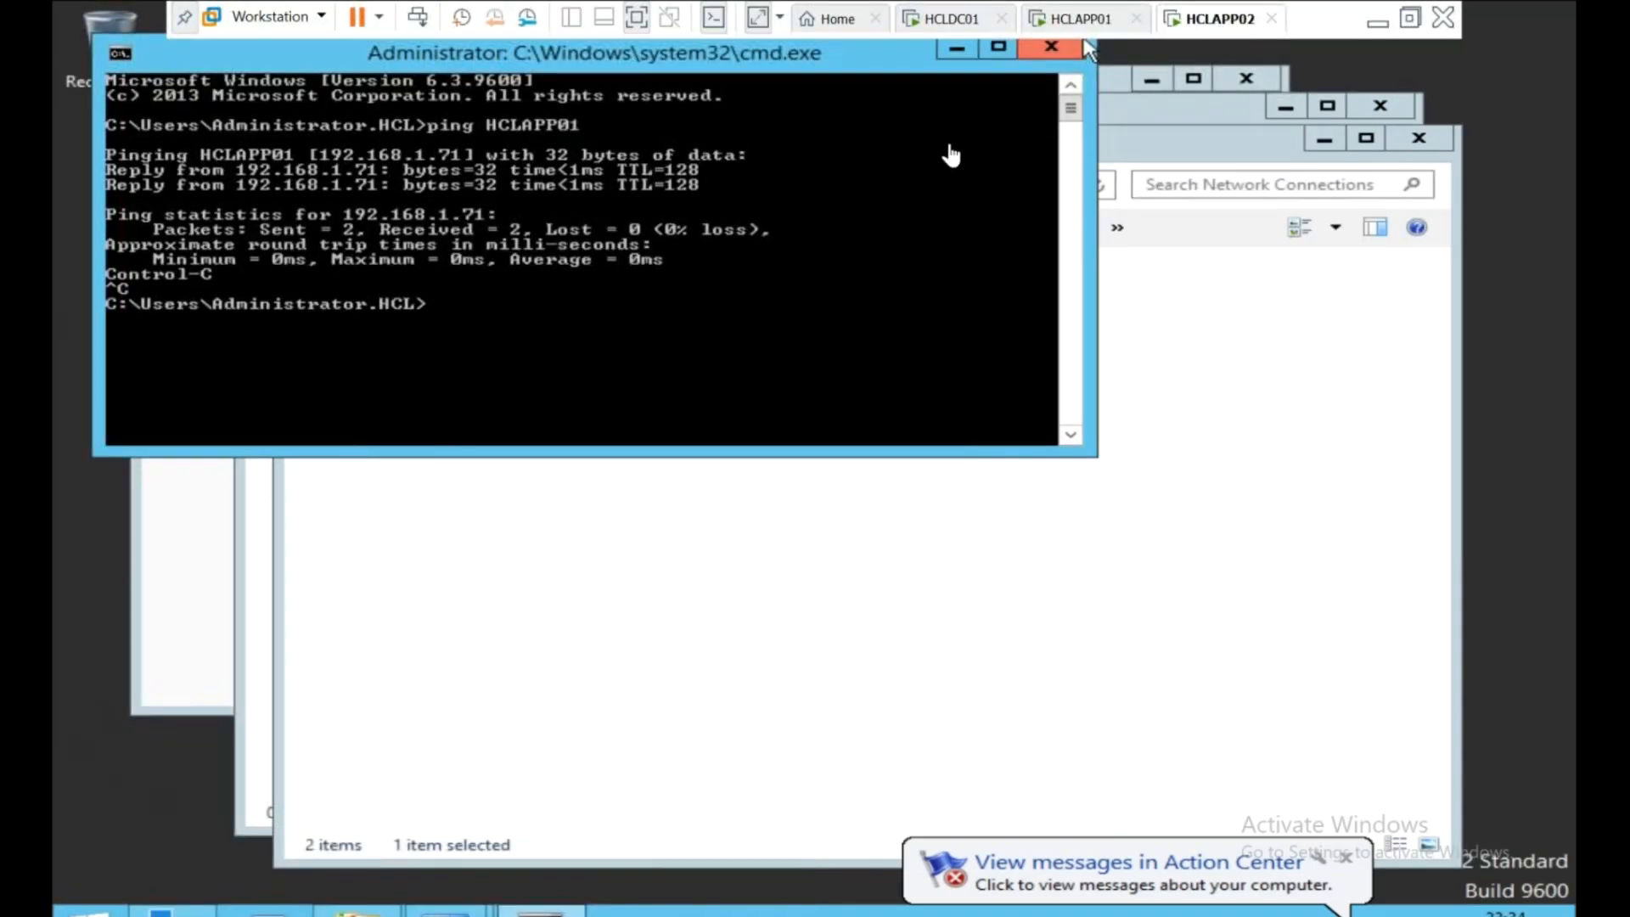
left_click(947, 59)
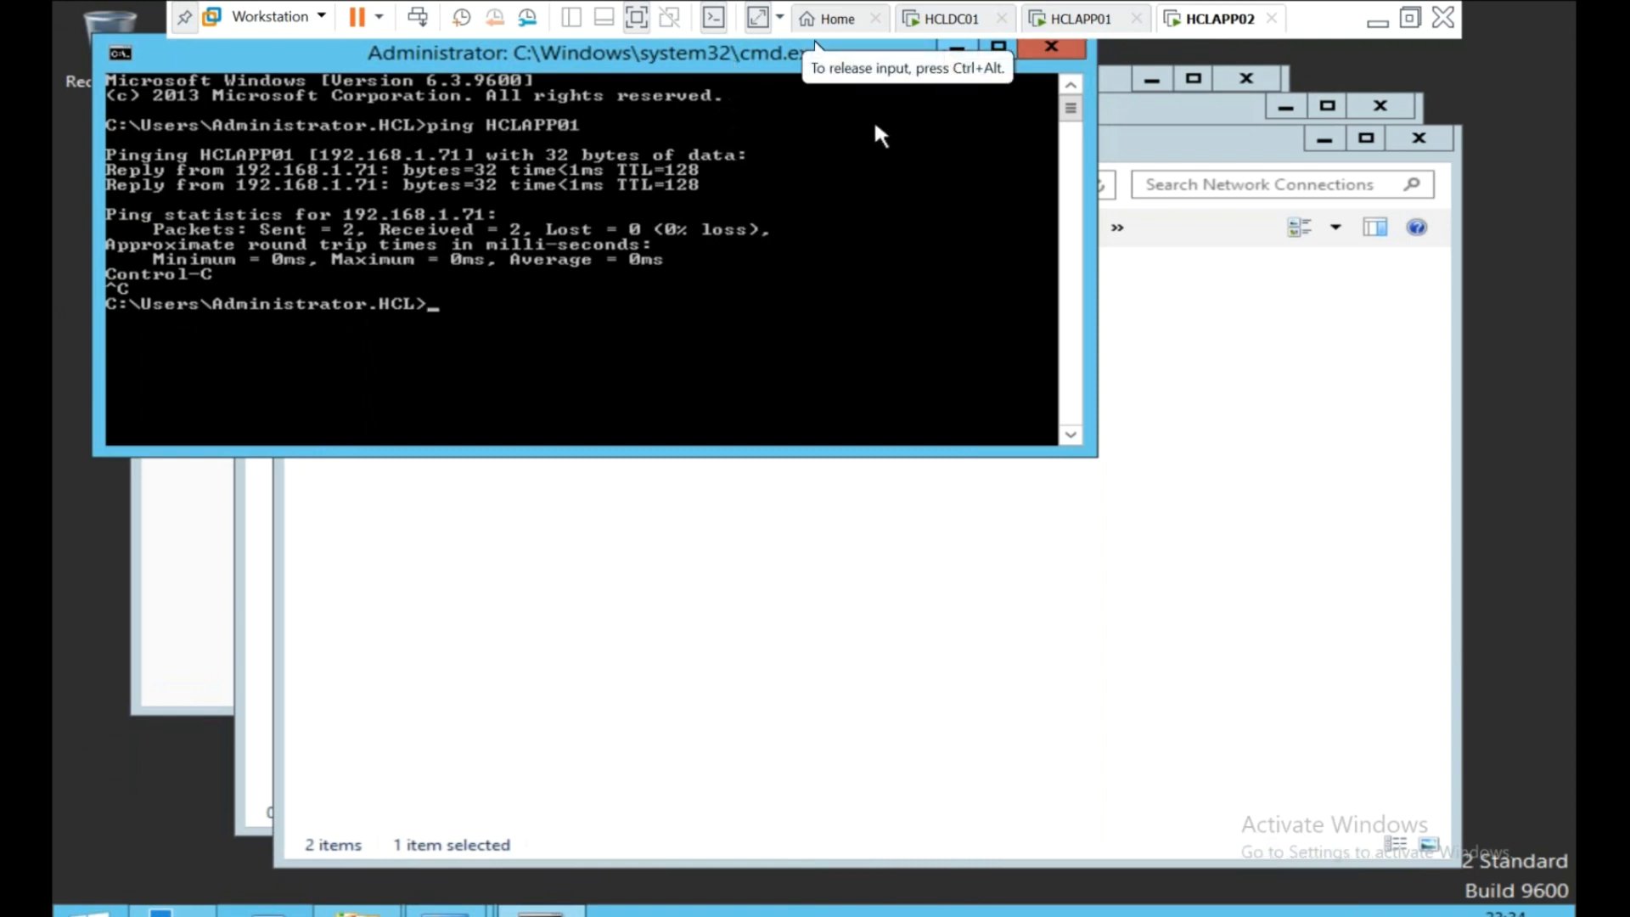
left_click_drag(764, 56, 800, 120)
left_click(989, 122)
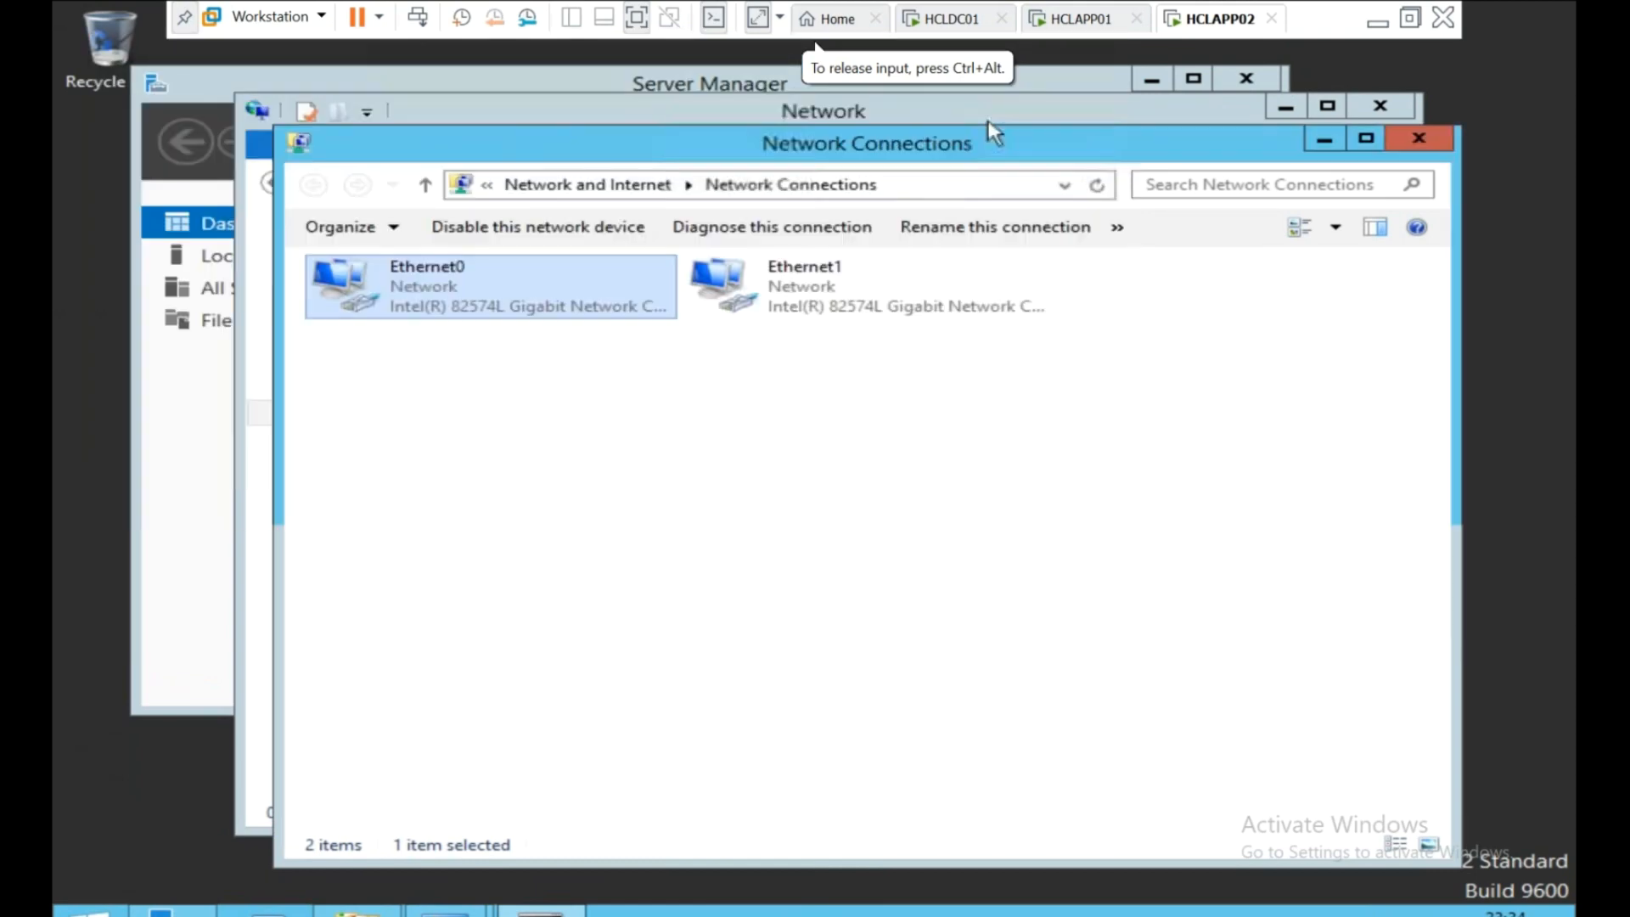
right_click(422, 277)
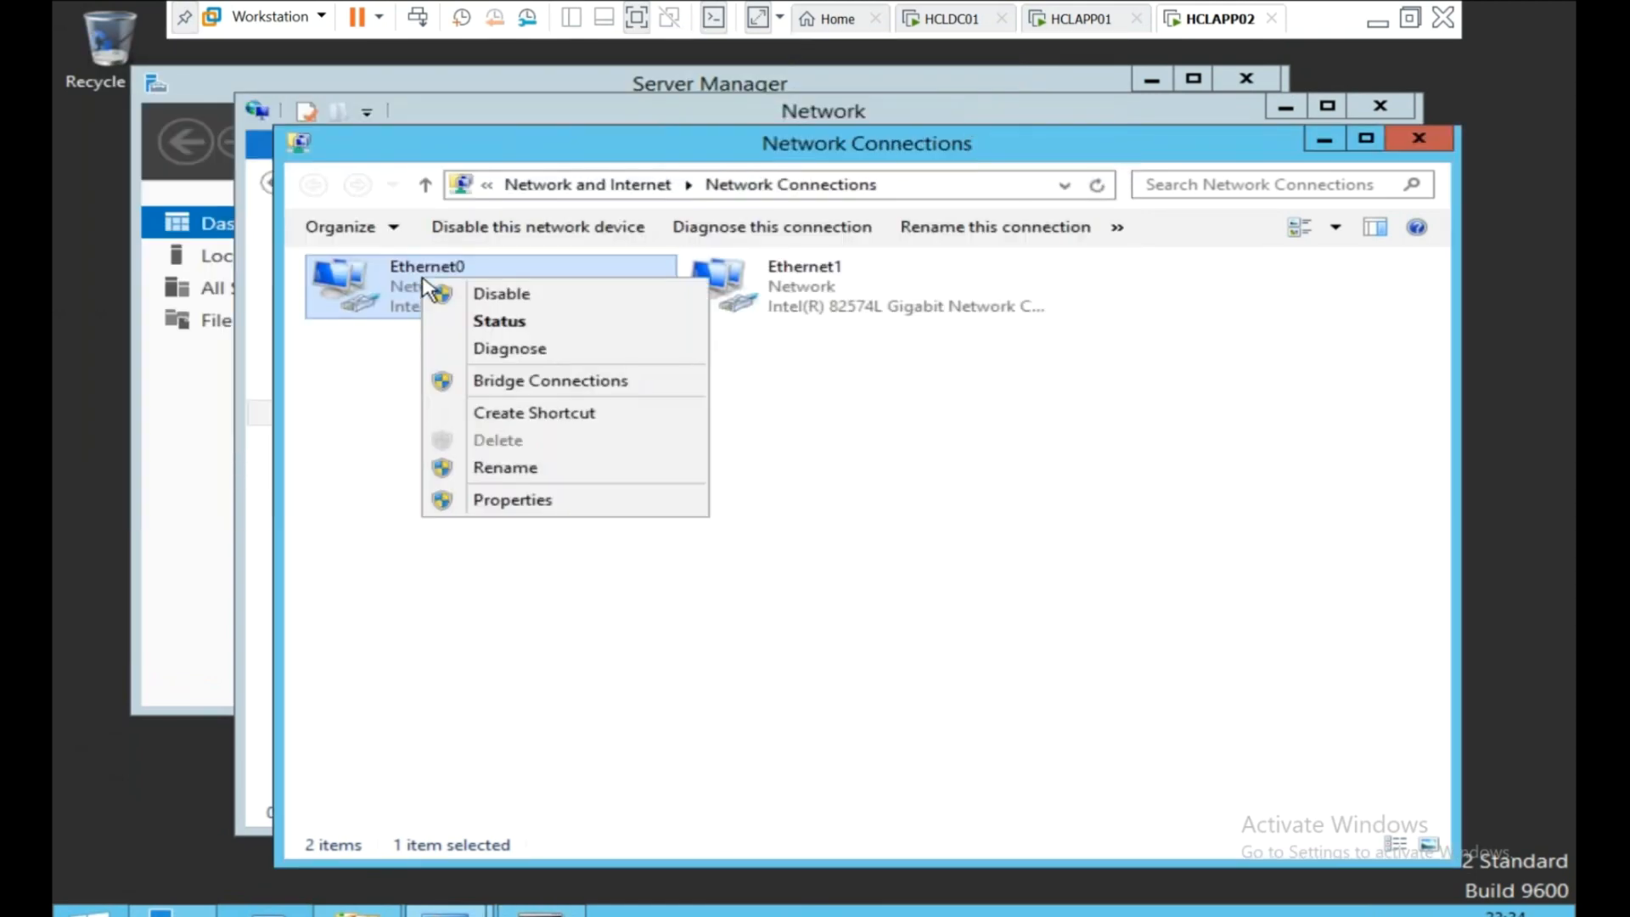
double_click(362, 298)
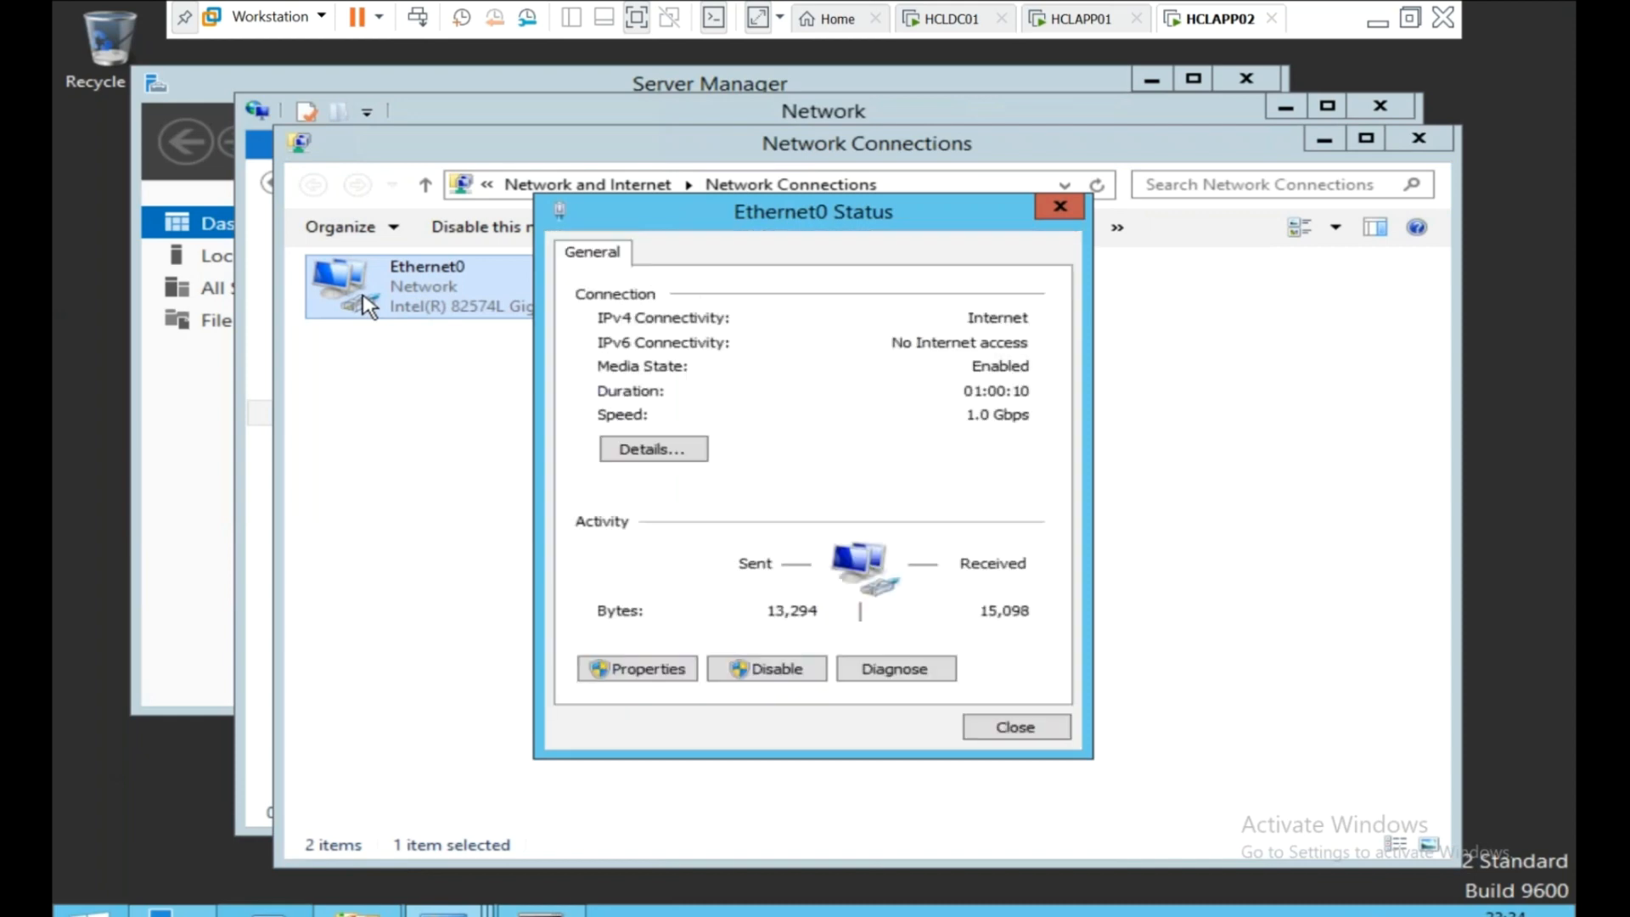
left_click(1059, 206)
Rename the Ethernet0 adapter on HCLAPP02 as PROD.
right_click(459, 309)
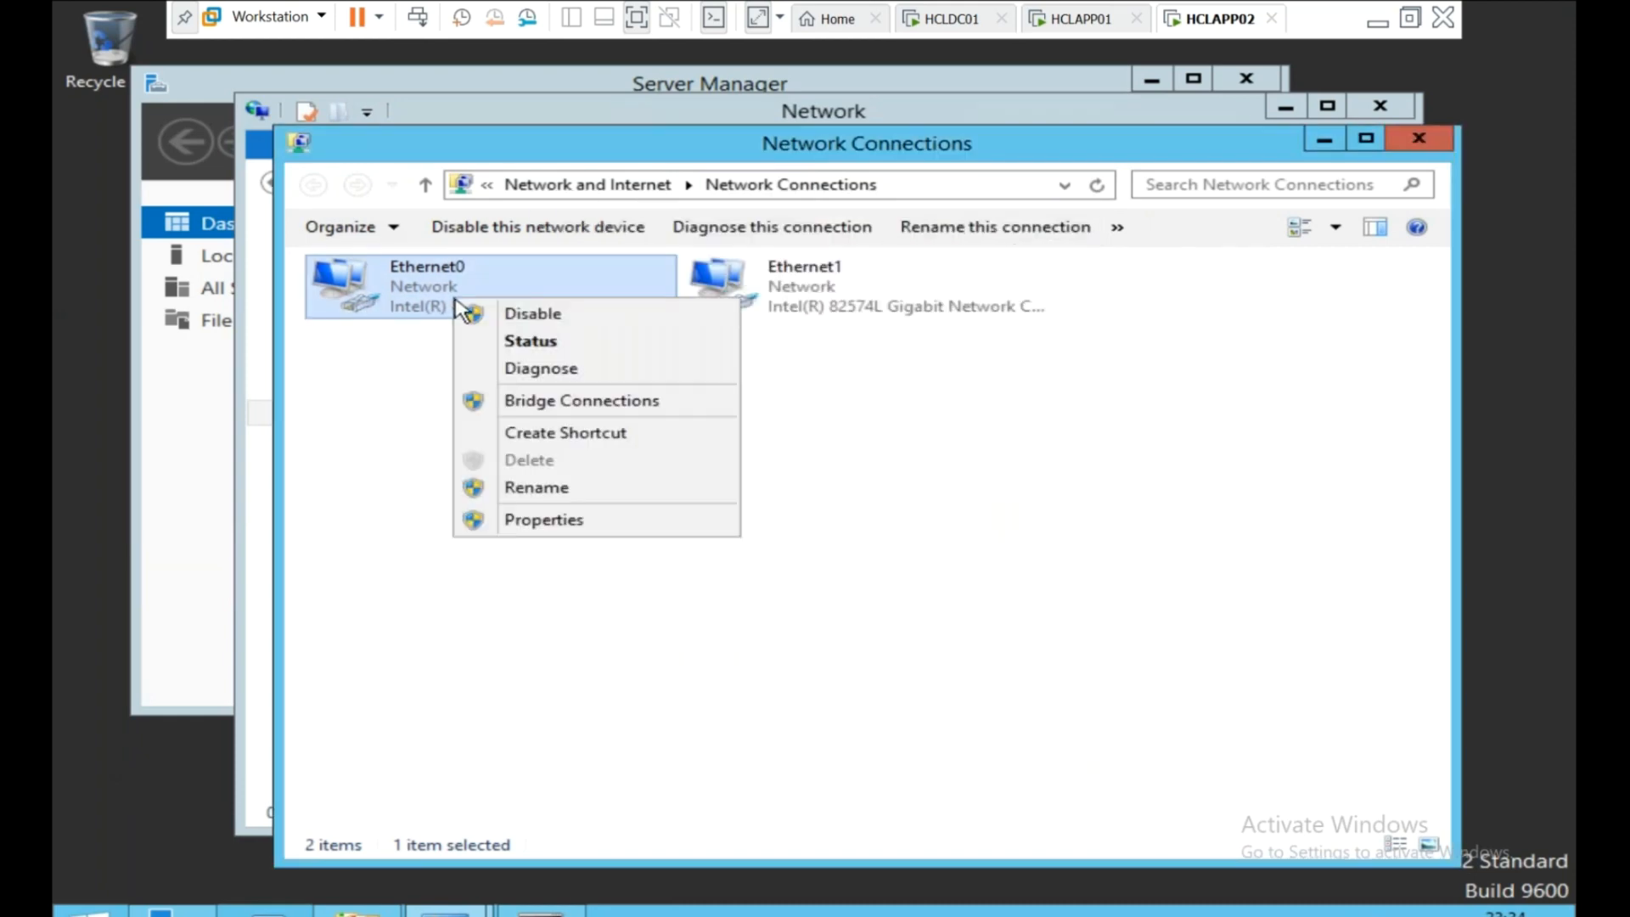
left_click(534, 486)
type("PROD")
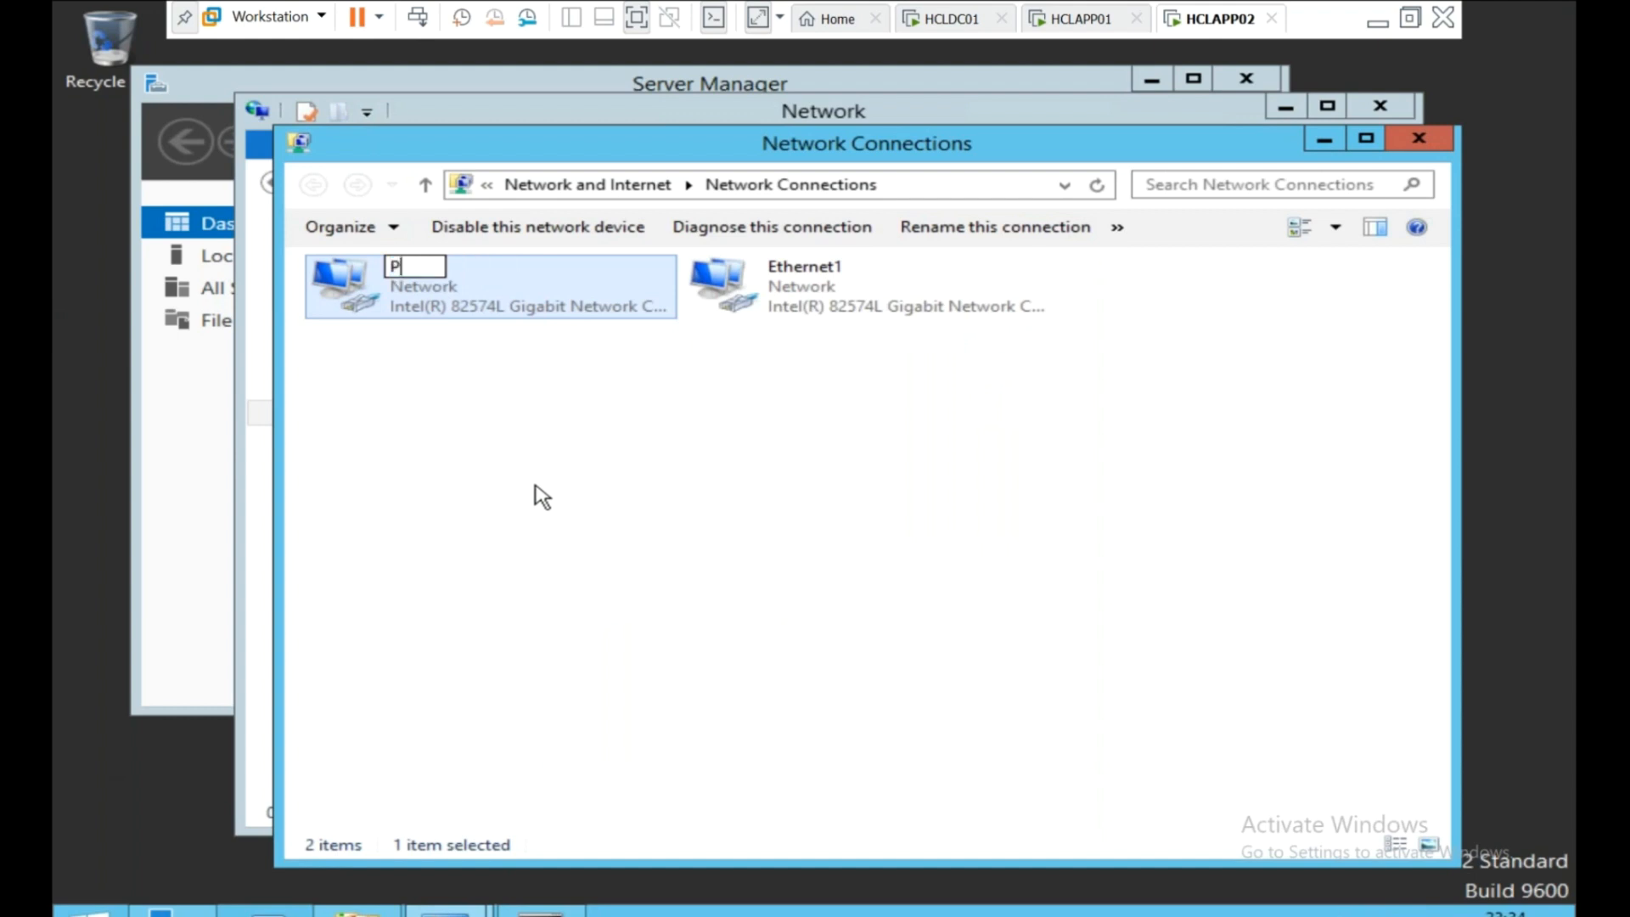
left_click(706, 431)
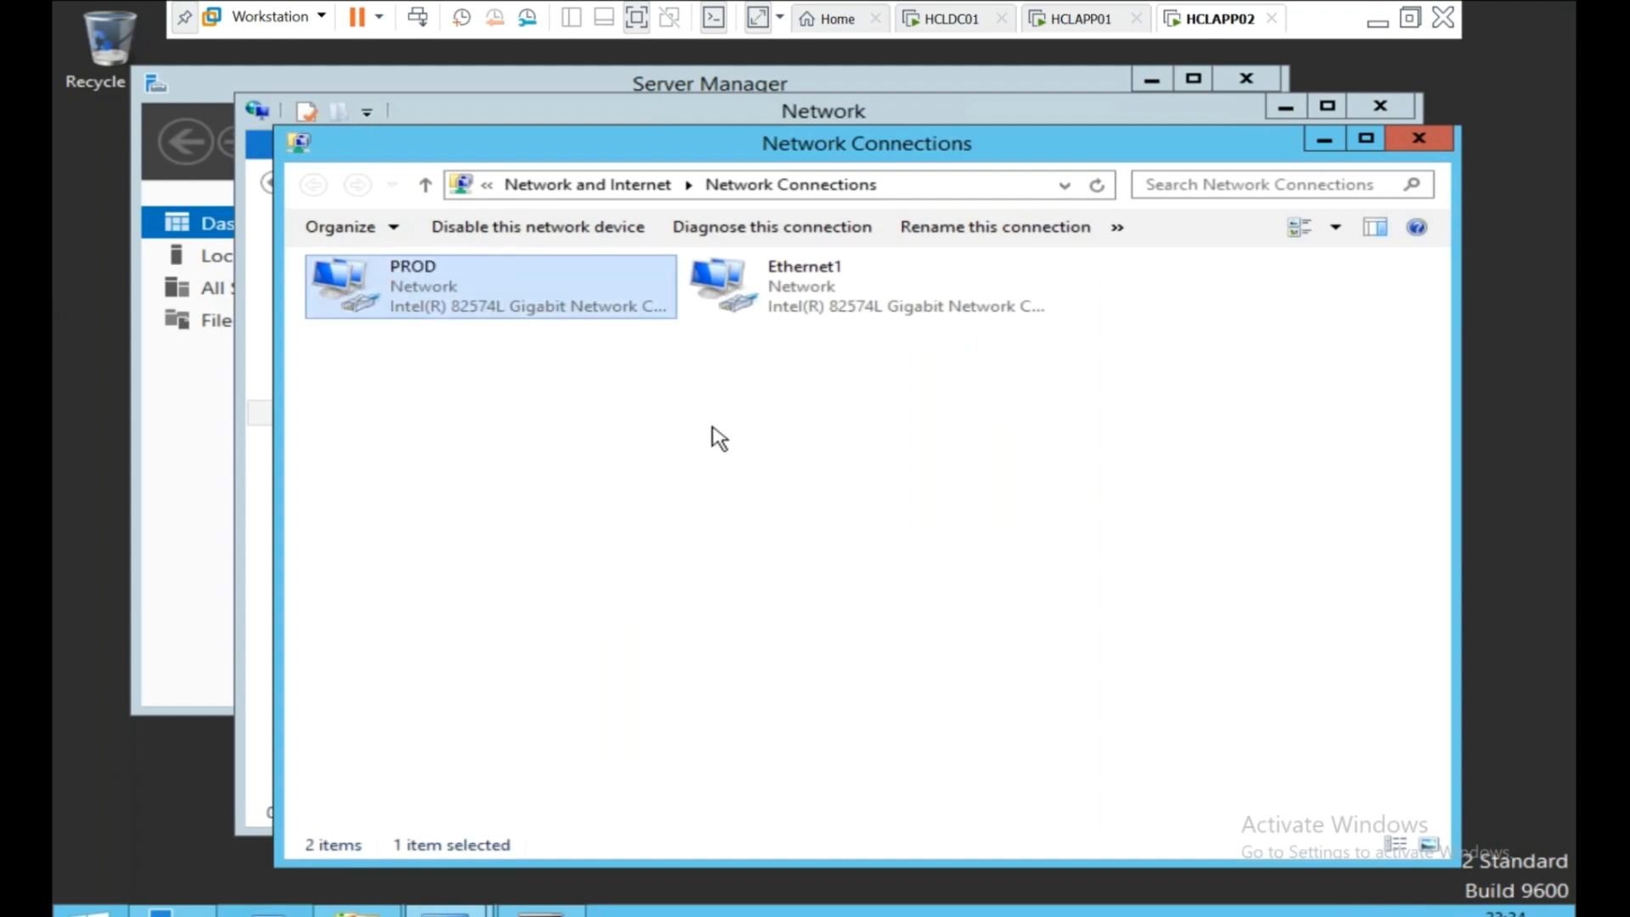
Rename the Ethernet1 adapter on HCLAPP02 as HeartBeat.
right_click(762, 299)
left_click(844, 494)
type("HEARTBEA")
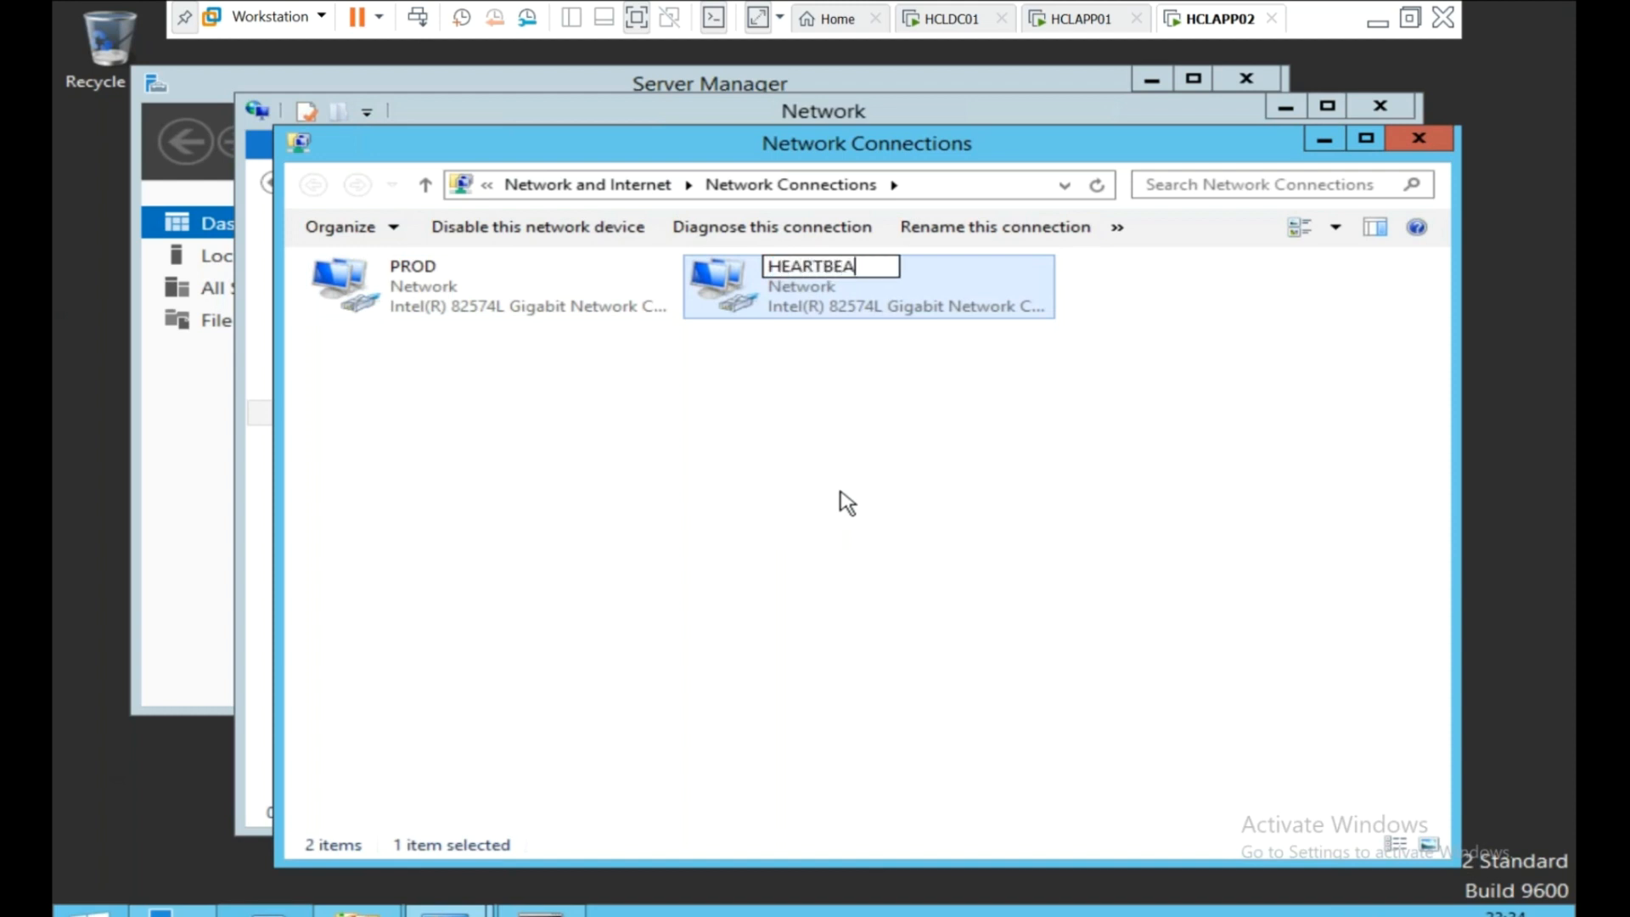
key("BackSpace")
key("BackSpace")
key("BackSpace")
key("BackSpace")
key("BackSpace")
key("BackSpace")
key("BackSpace")
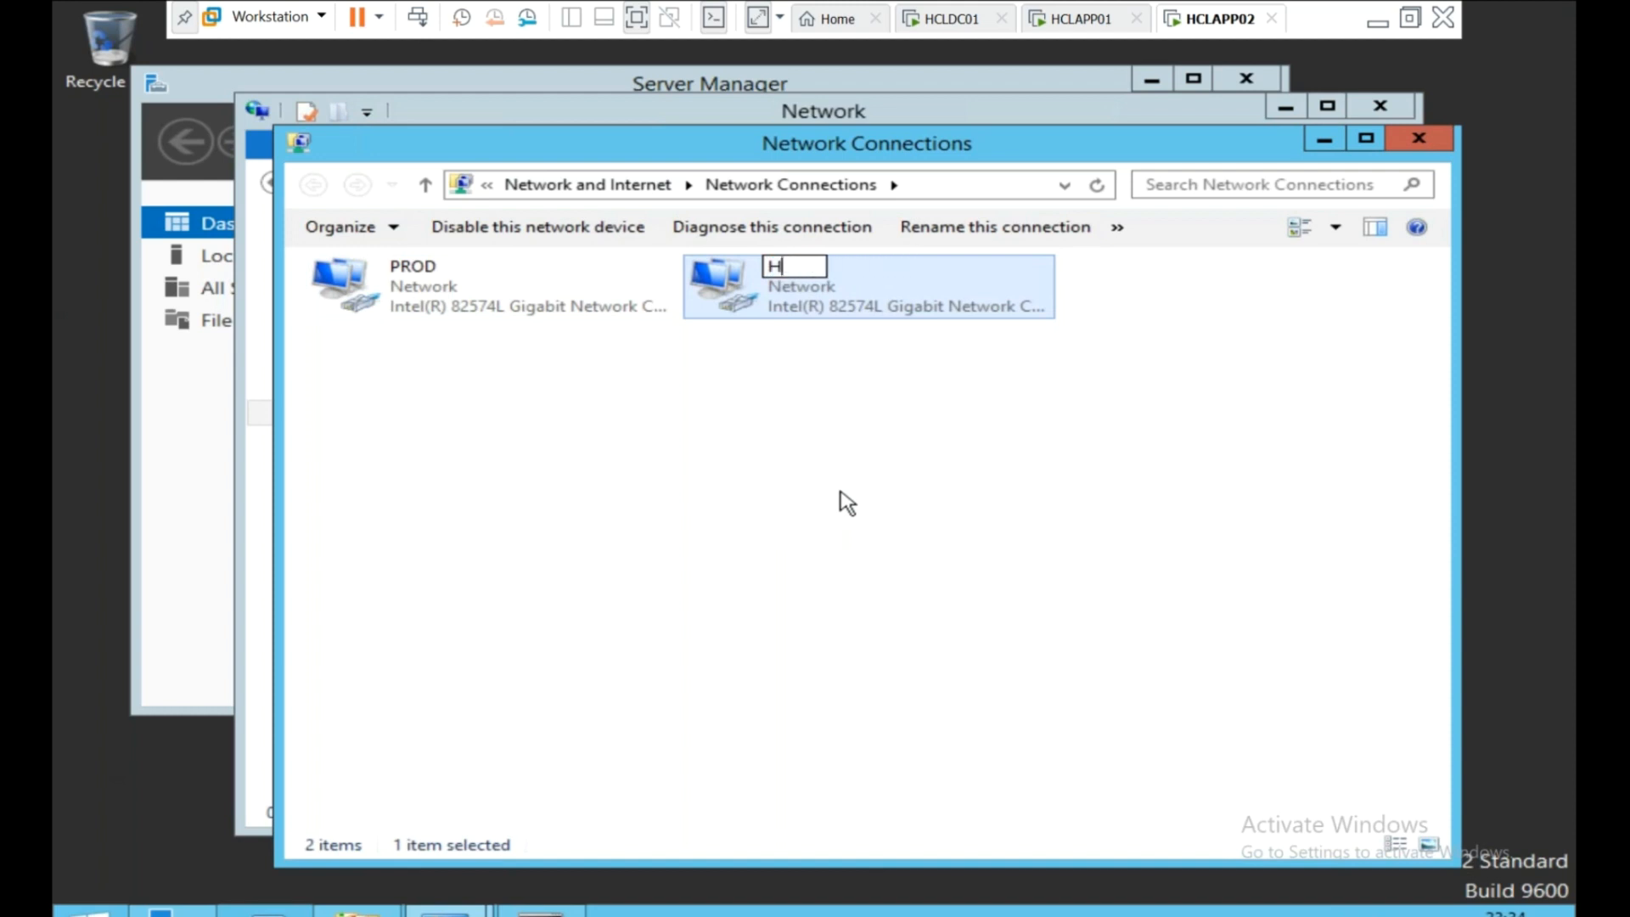
type("eartBeat")
key("Return")
left_click(764, 518)
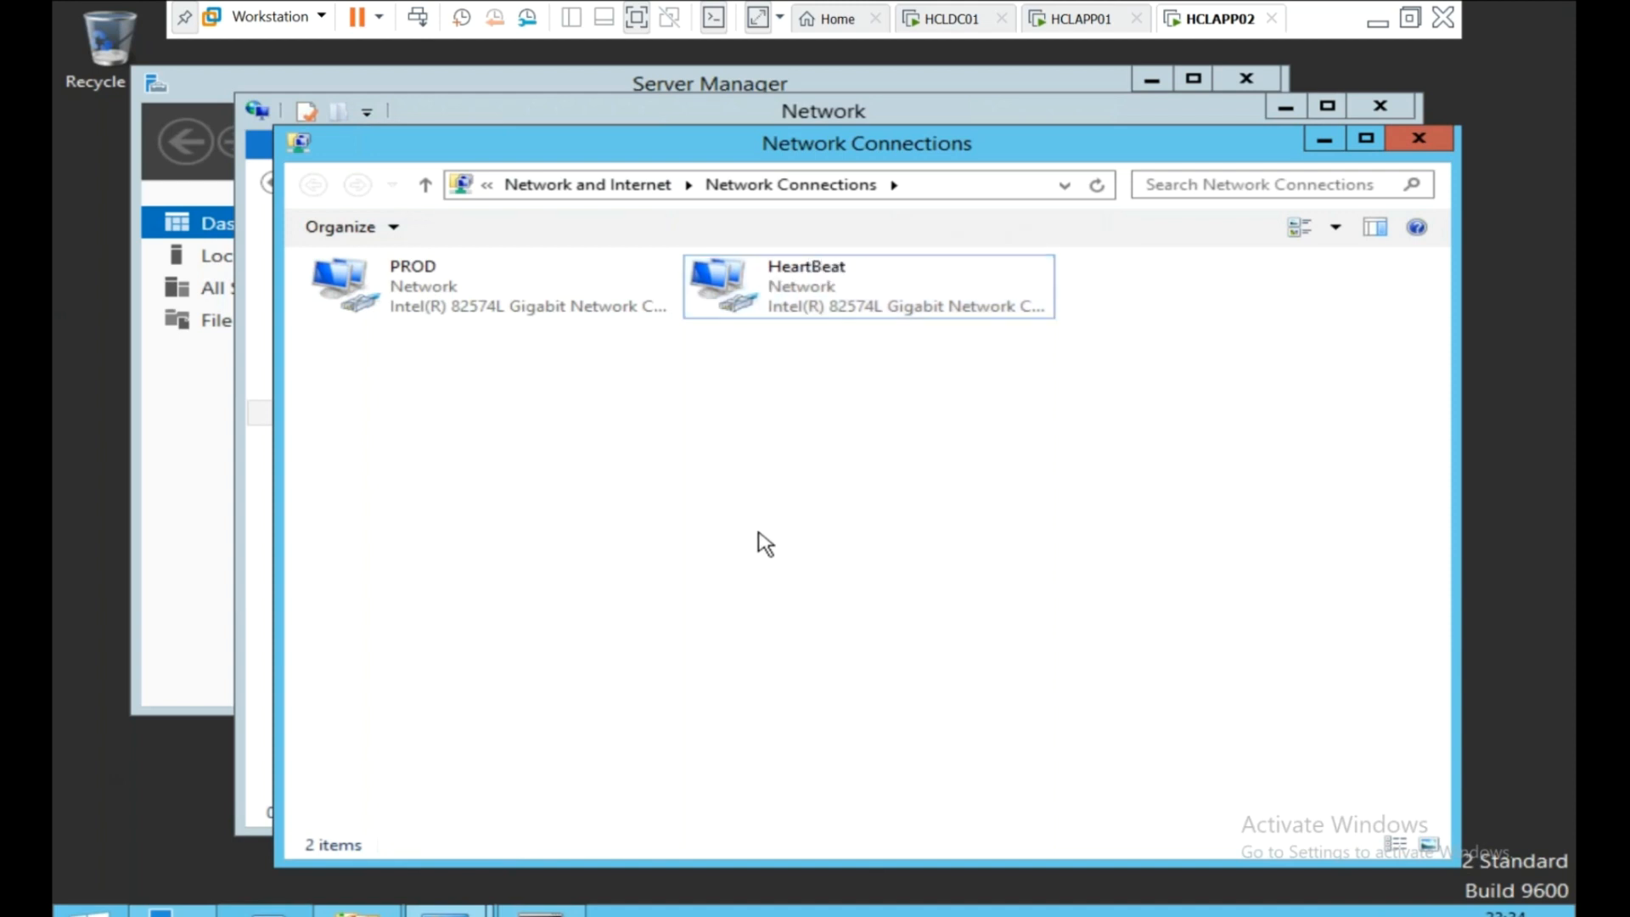
Open the properties of HCLAPP02's PROD adapter and disable Internet Protocol Version 6.
left_click(379, 292)
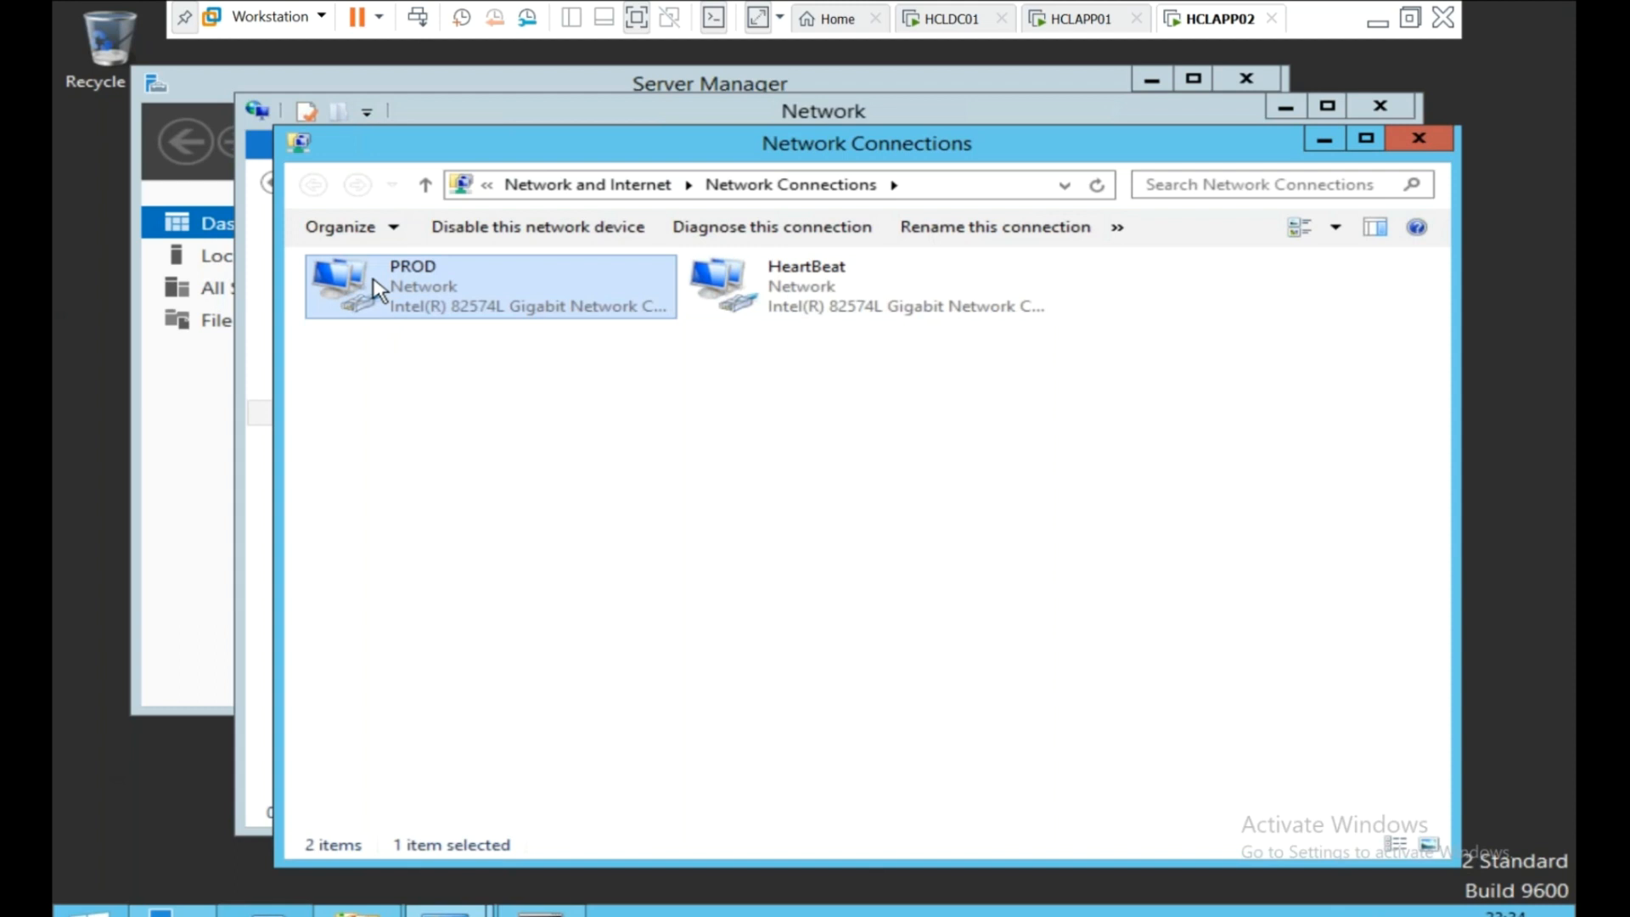
right_click(379, 292)
left_click(567, 508)
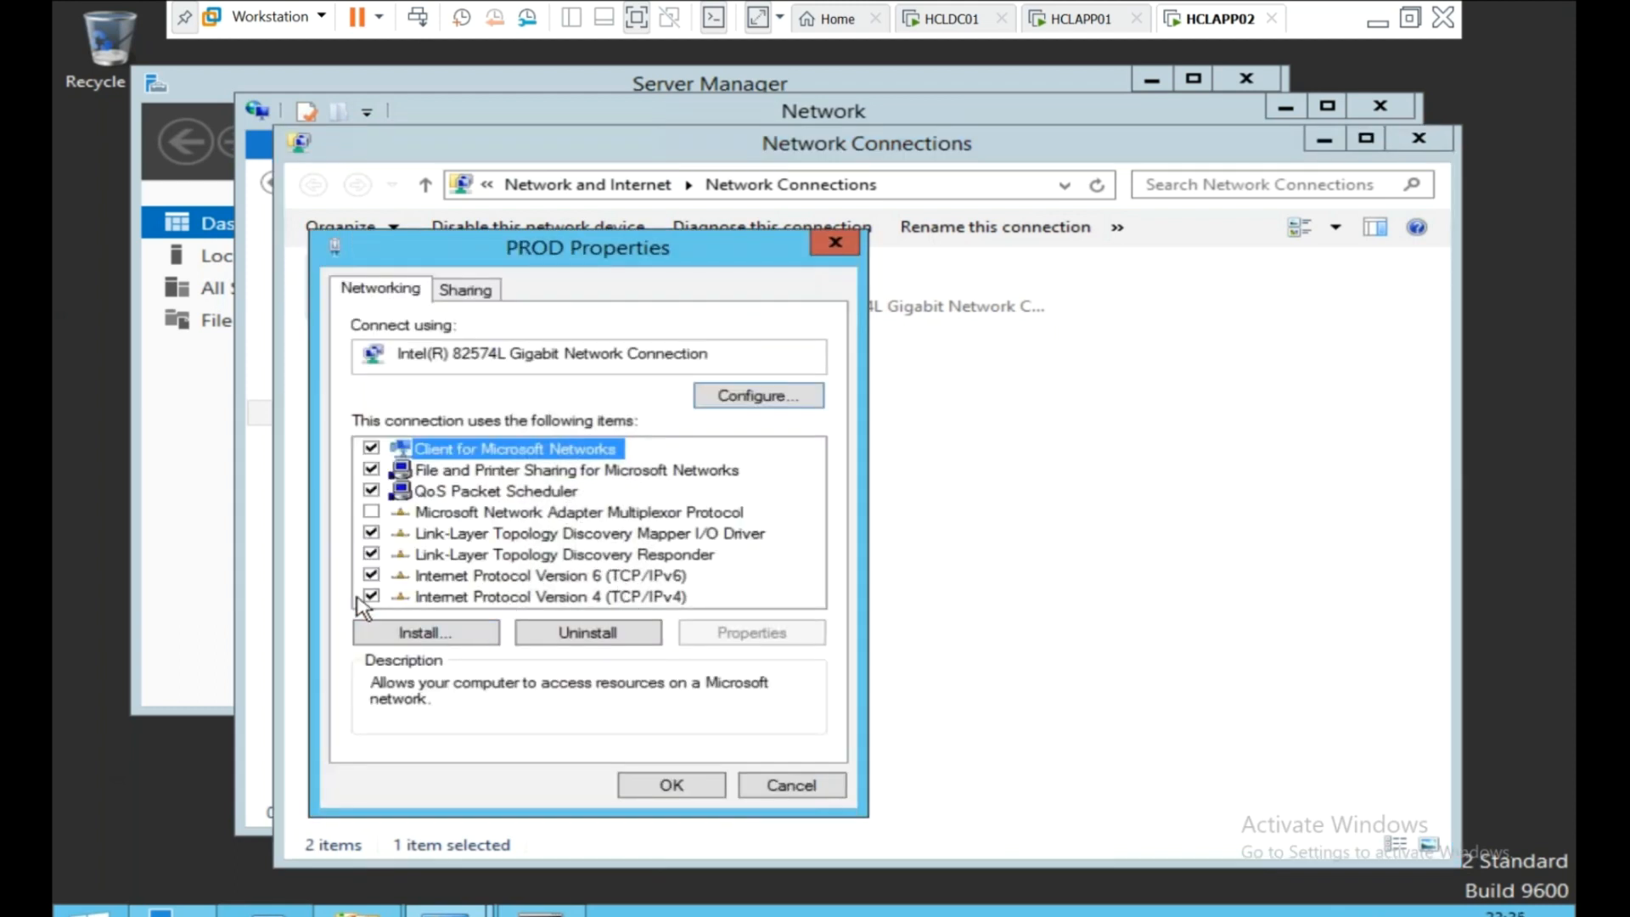
left_click(371, 575)
Give PROD a static IPv4 address of 192.168.1.201 with subnet mask 255.255.255.0 and default gateway 192.168.1.254.
left_click(438, 602)
double_click(438, 605)
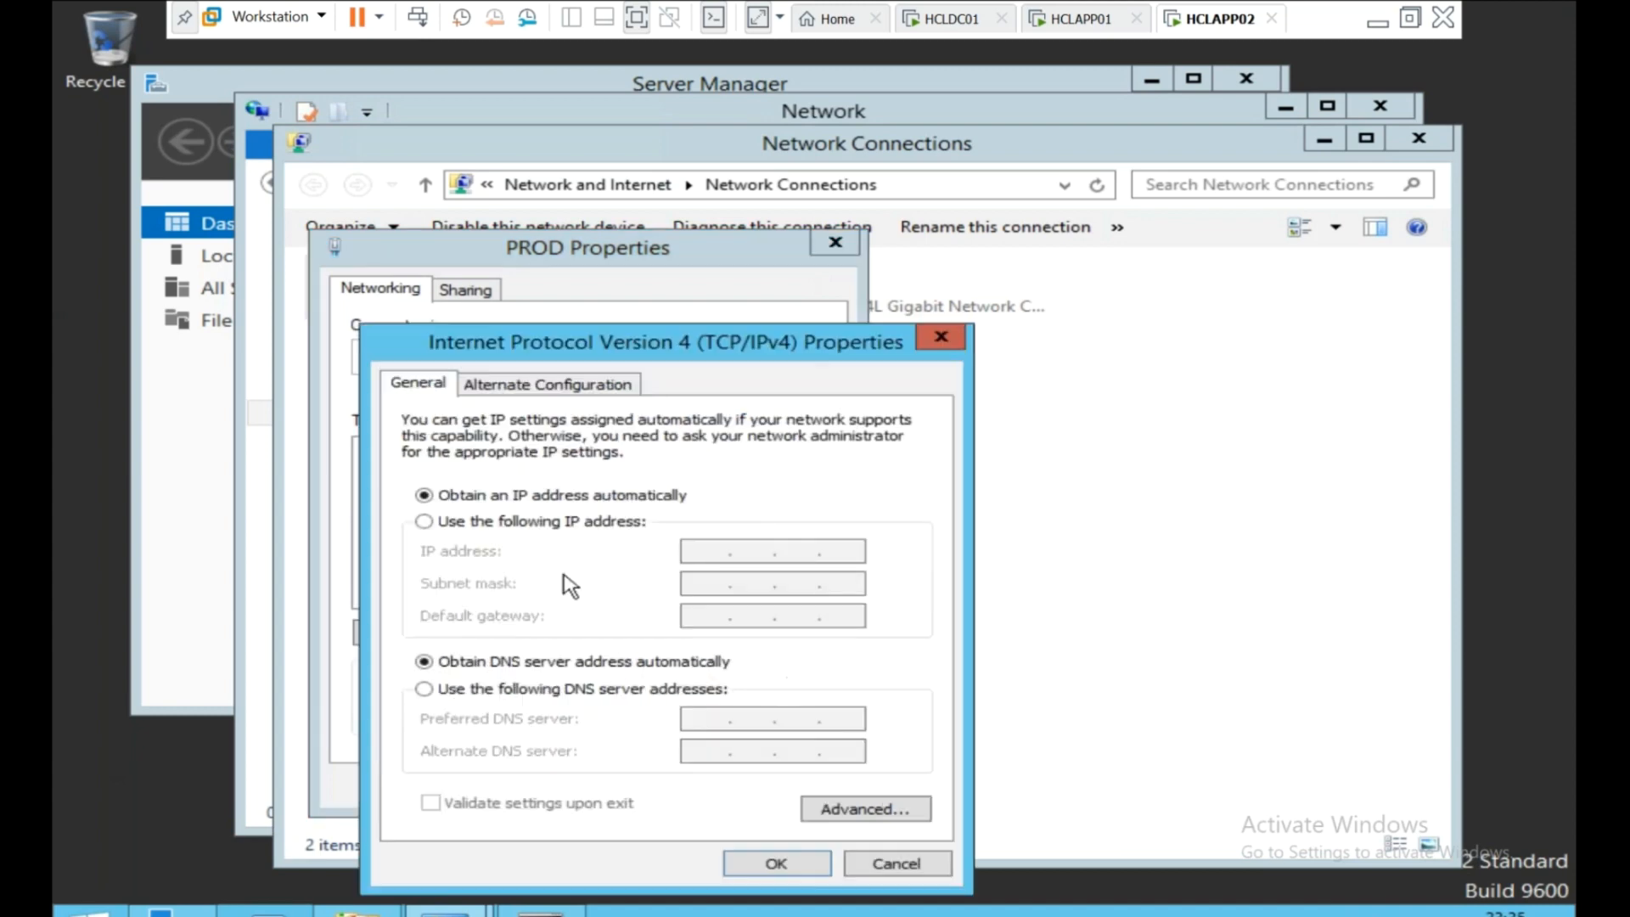
left_click(514, 522)
left_click(703, 549)
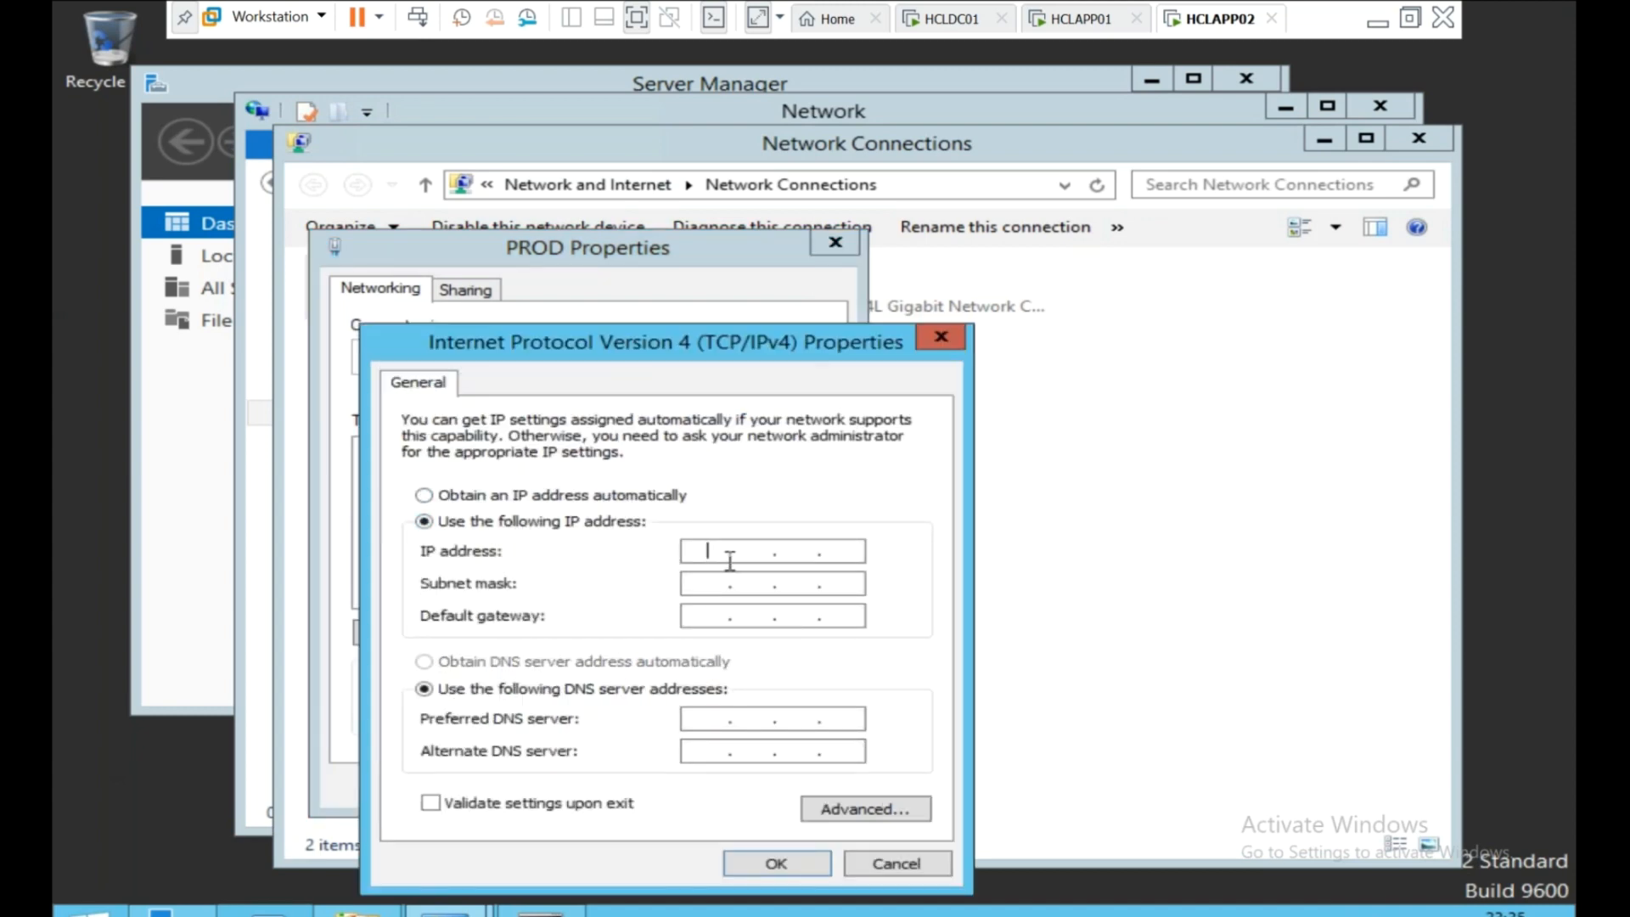
type("192 . 168 . 1 . 161")
key("Tab")
key("Tab")
type("192 . 168")
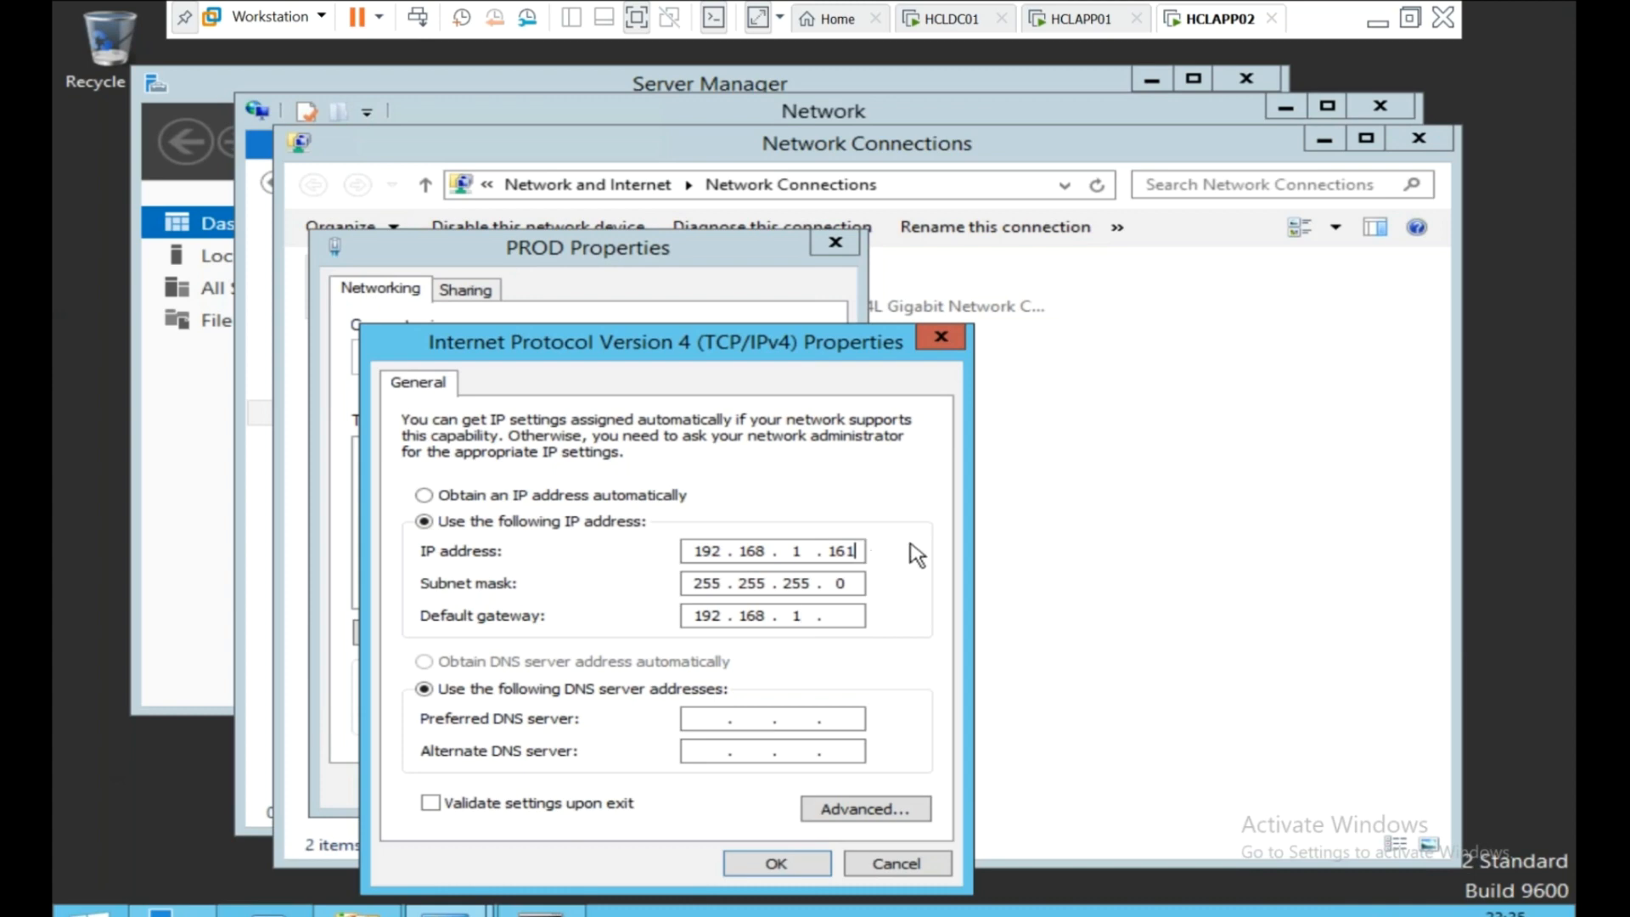
key("BackSpace")
key("BackSpace")
type("201")
left_click(841, 618)
type("254")
Set PROD's preferred DNS server to 192.168.1.111 and alternate to 192.168.1.112, and apply the adapter settings.
left_click(711, 717)
type("192 . 168 .  .")
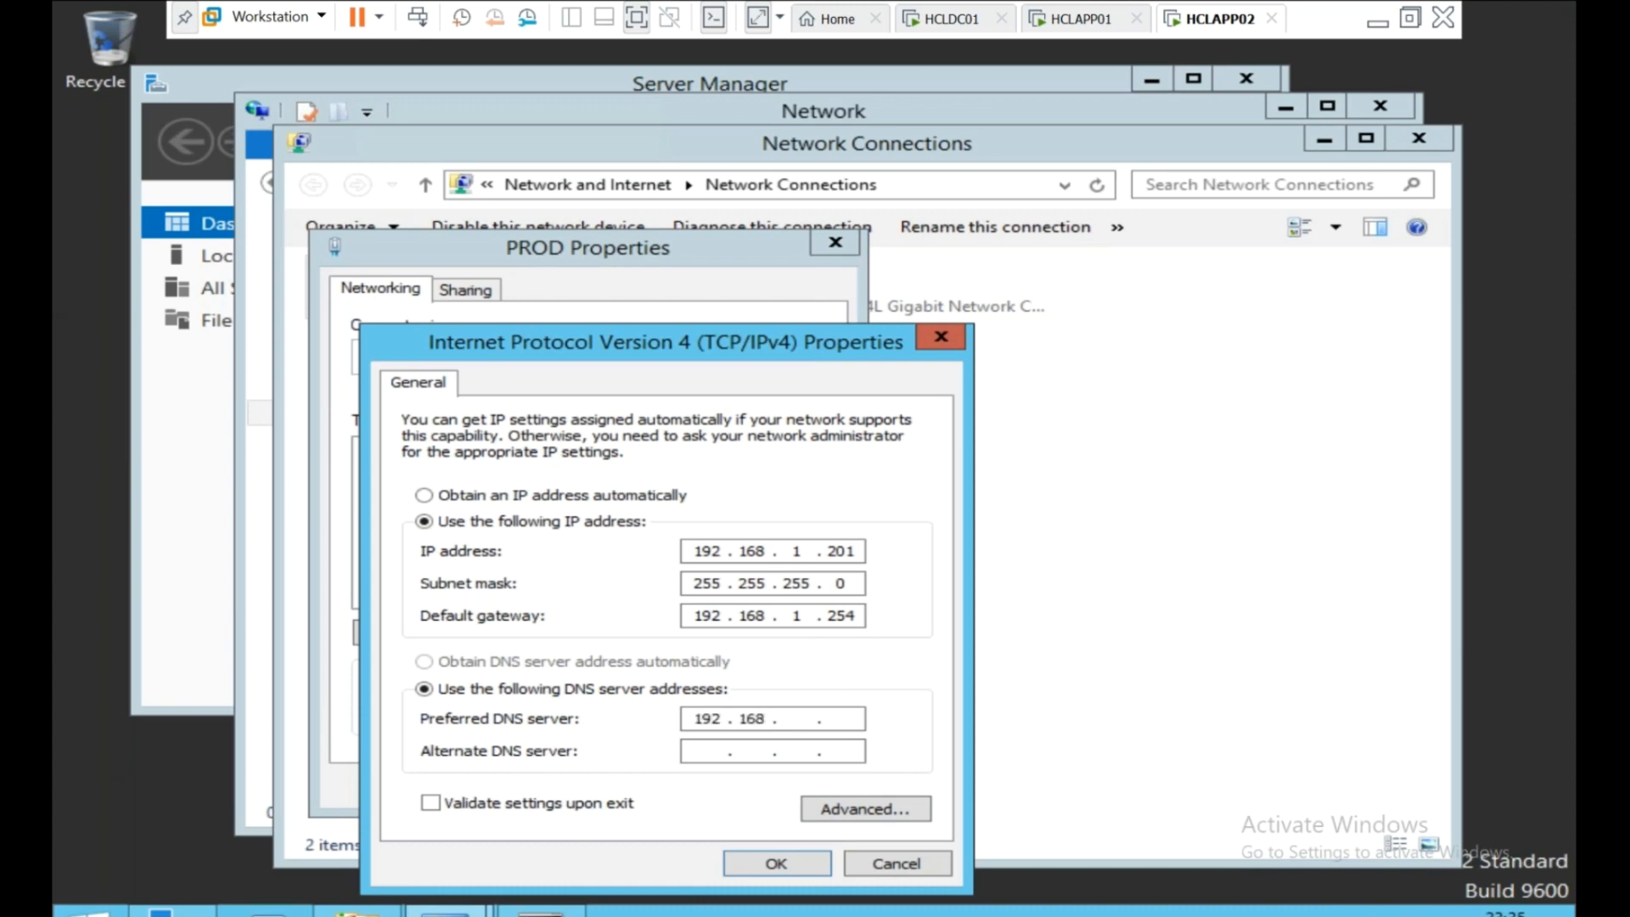
type("1.1111921681.112")
left_click(775, 862)
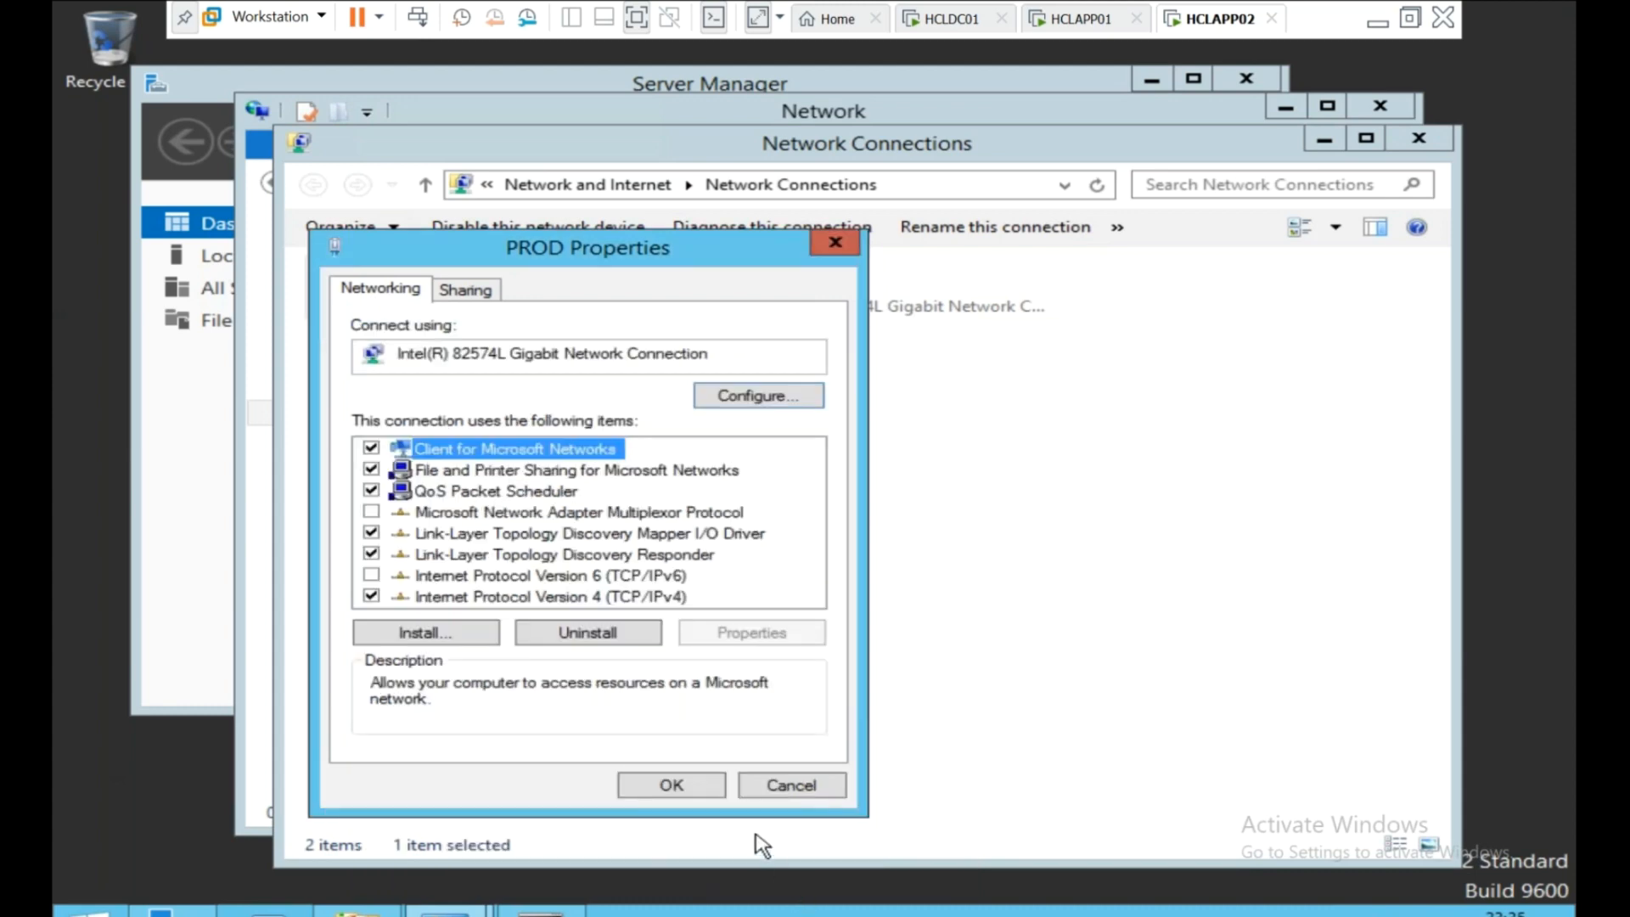
left_click(705, 788)
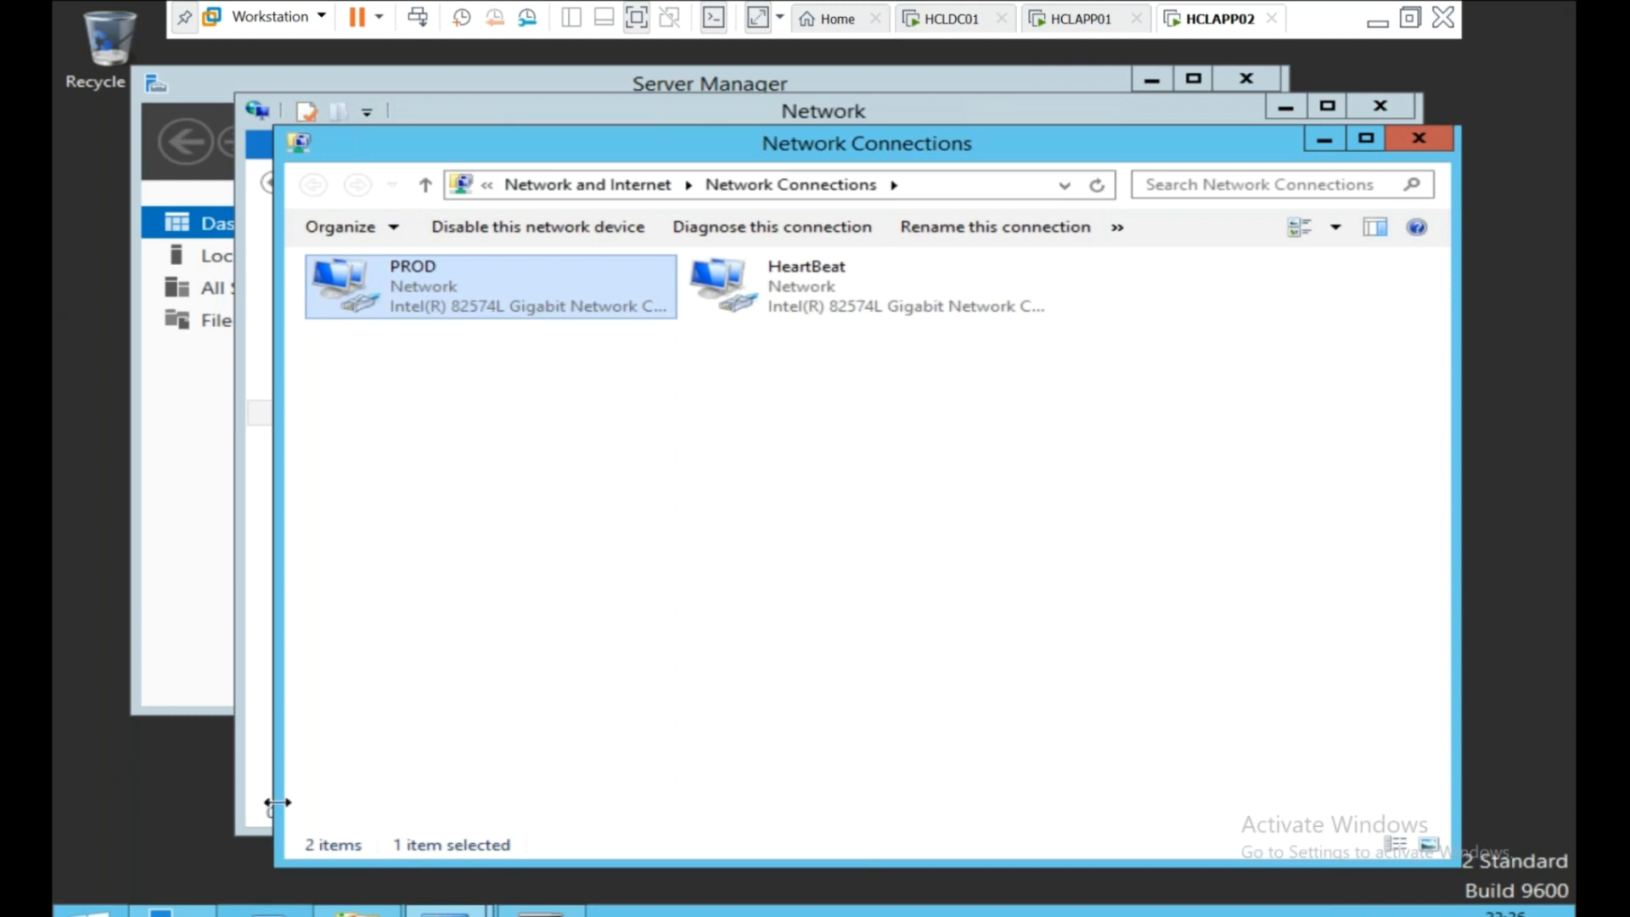
left_click(817, 311)
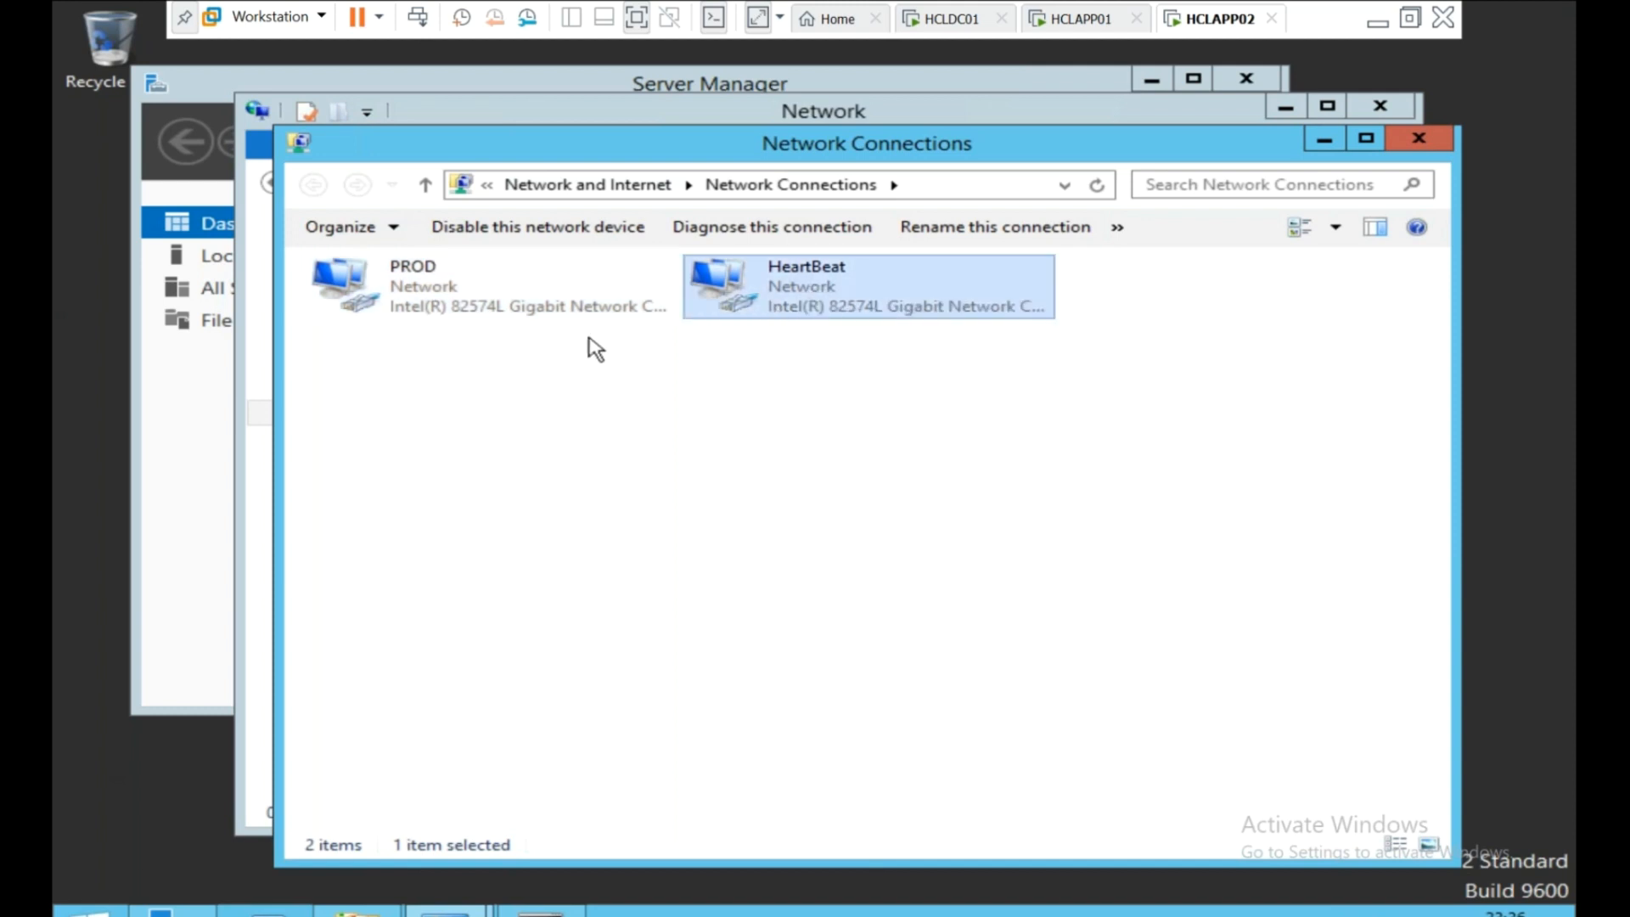
left_click(434, 297)
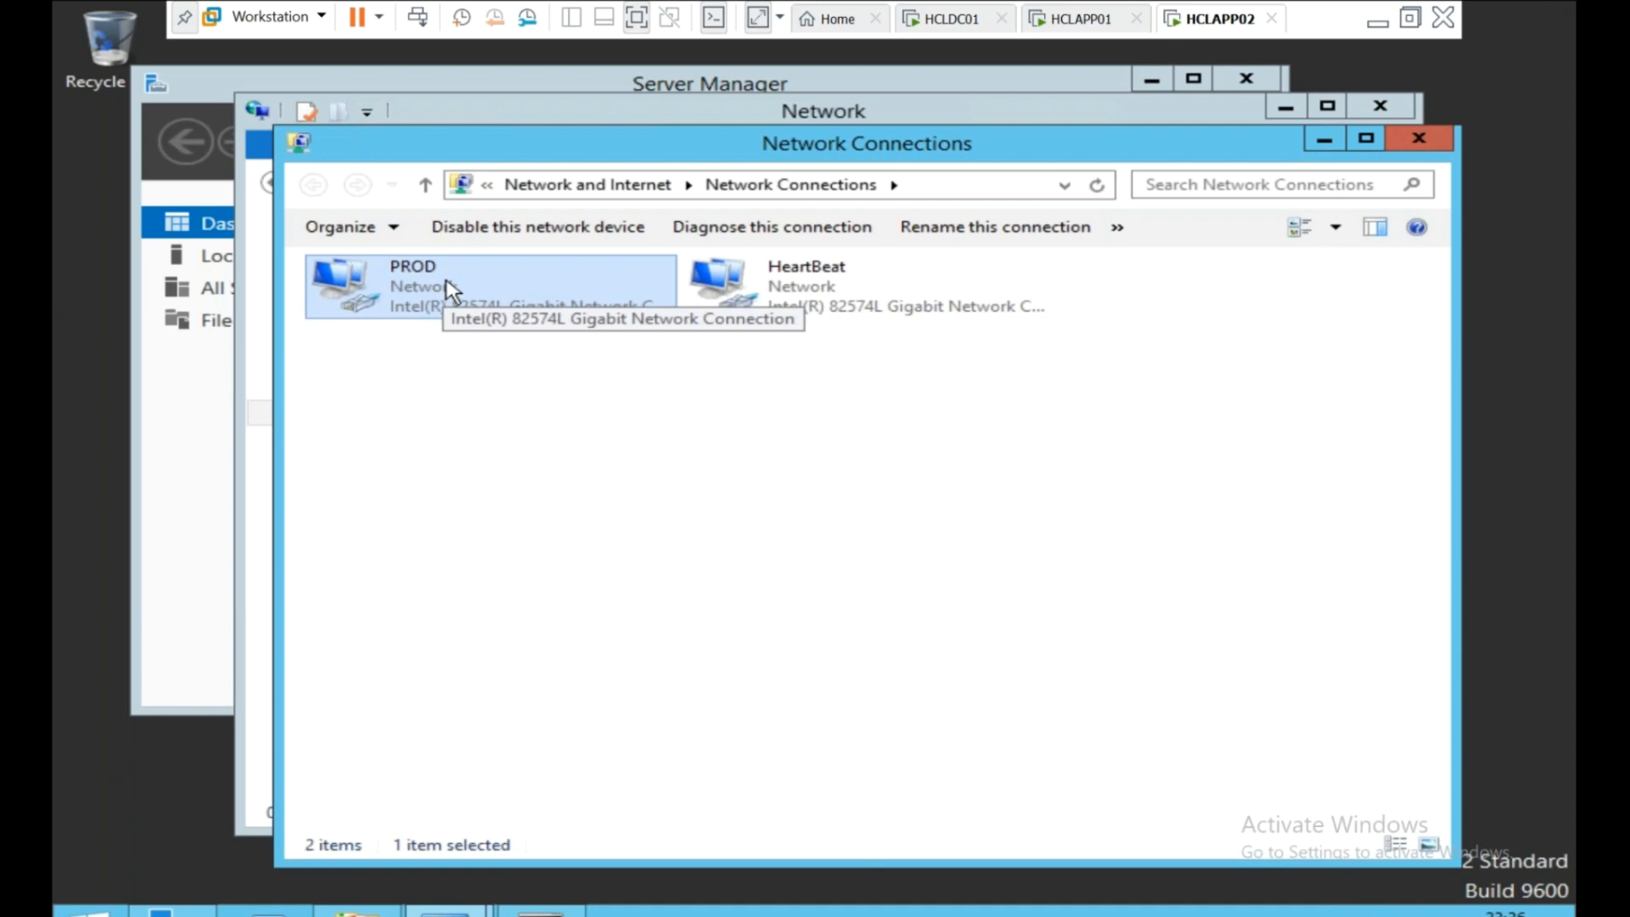
left_click_drag(1022, 413, 692, 248)
left_click(703, 435)
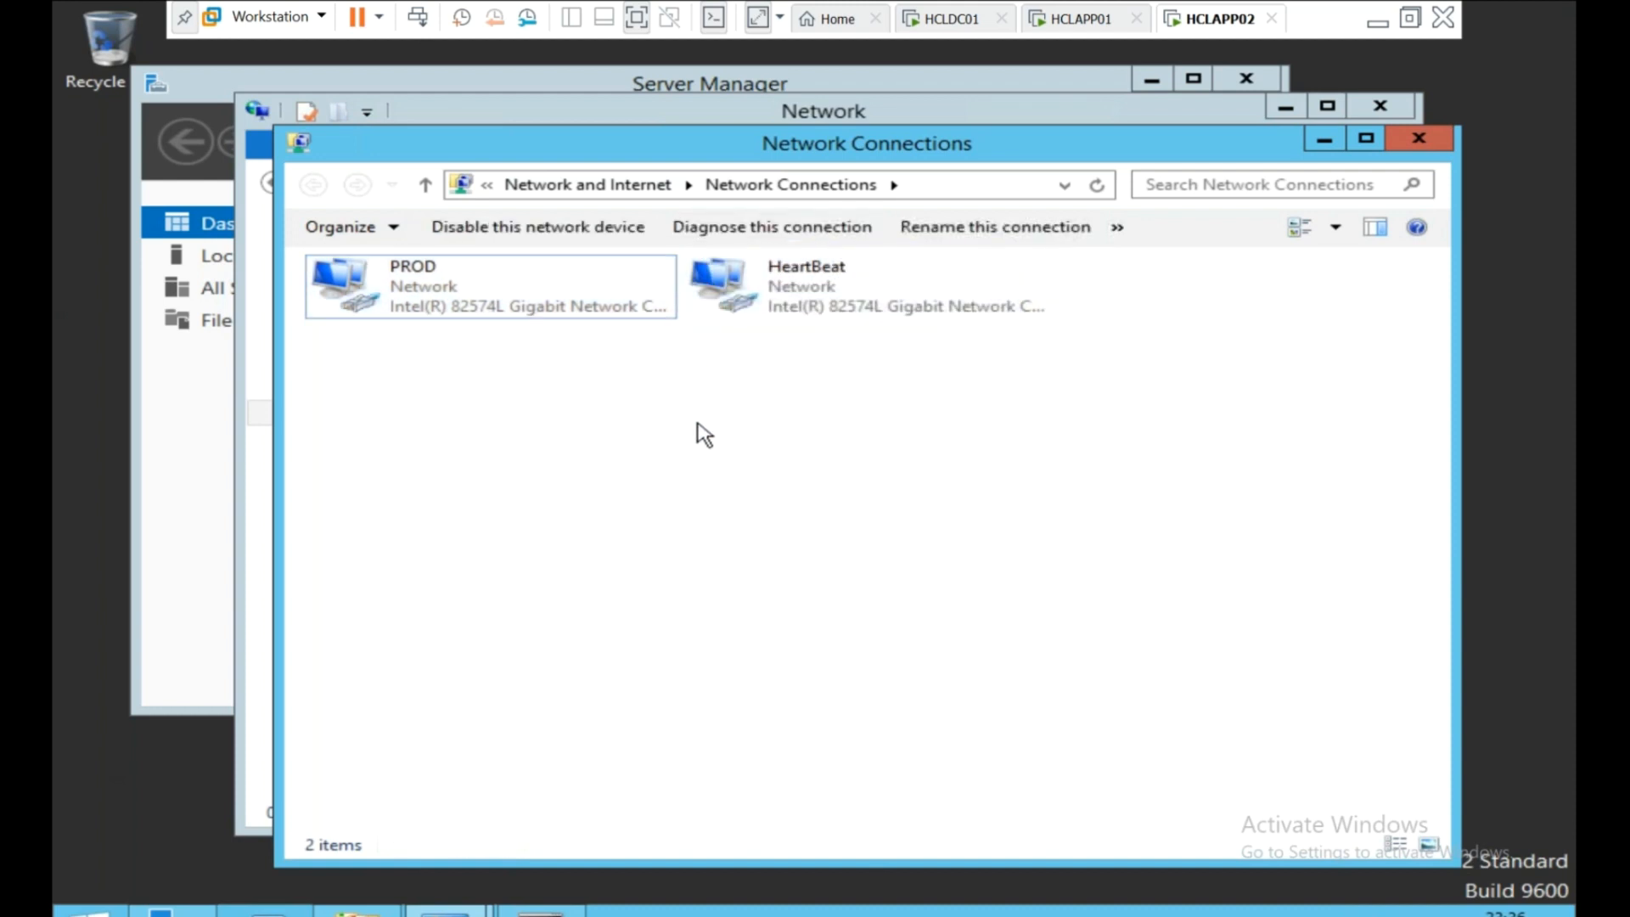
left_click_drag(713, 293, 692, 262)
left_click(939, 541)
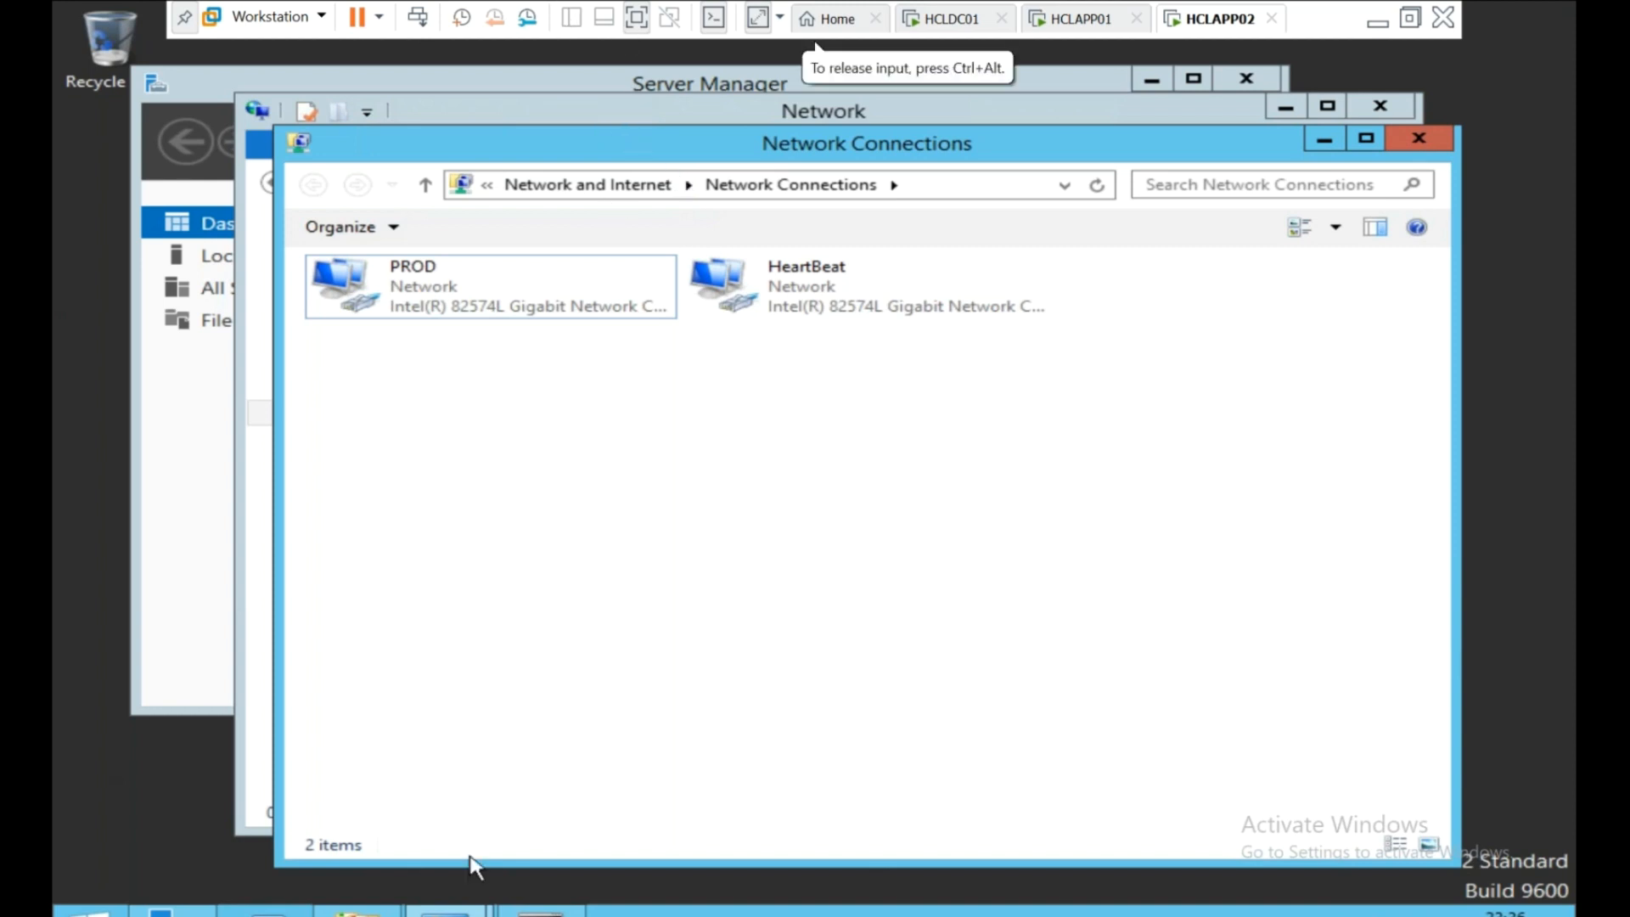
left_click(358, 913)
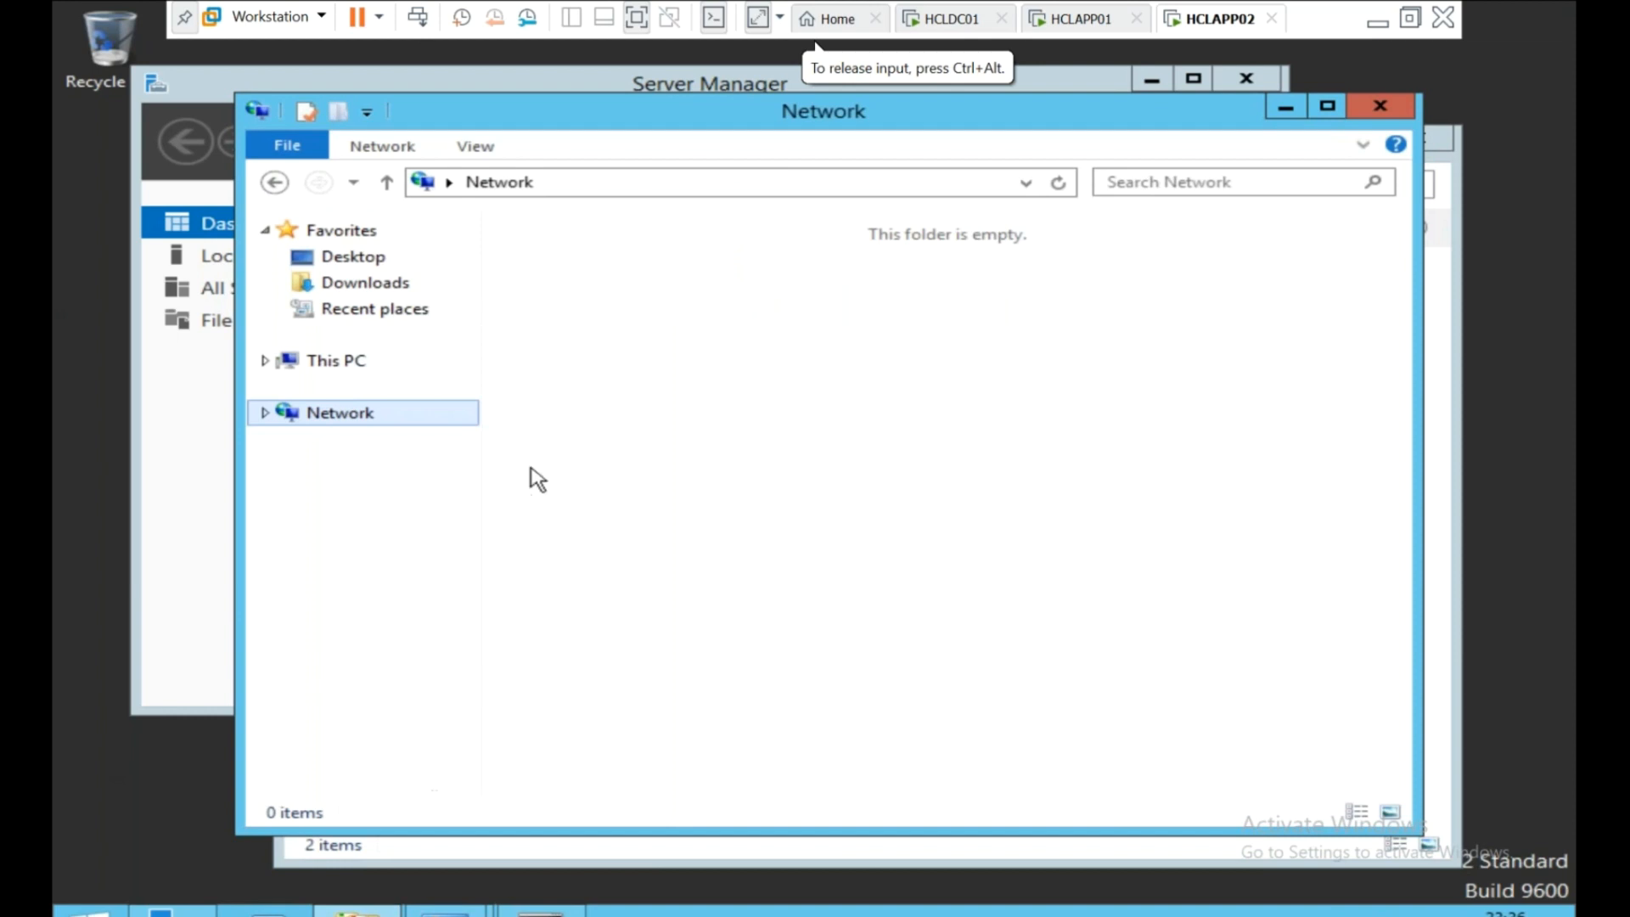
right_click(374, 432)
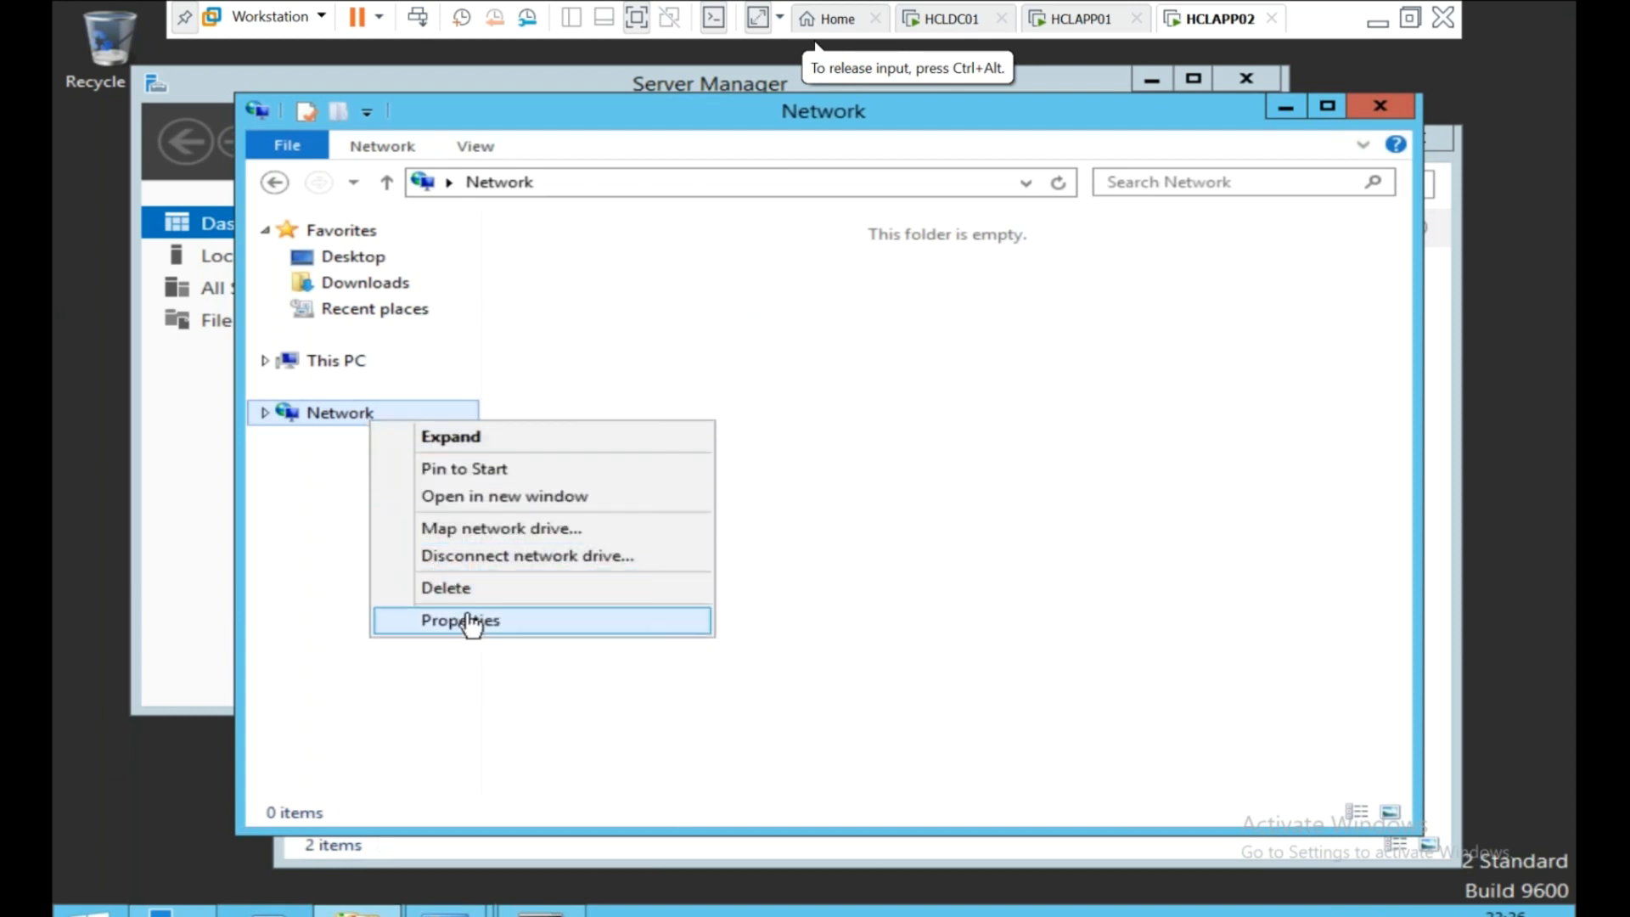
Leave the full-screen virtual machine view and open the host computer's Network Connections from its network properties.
left_click(635, 24)
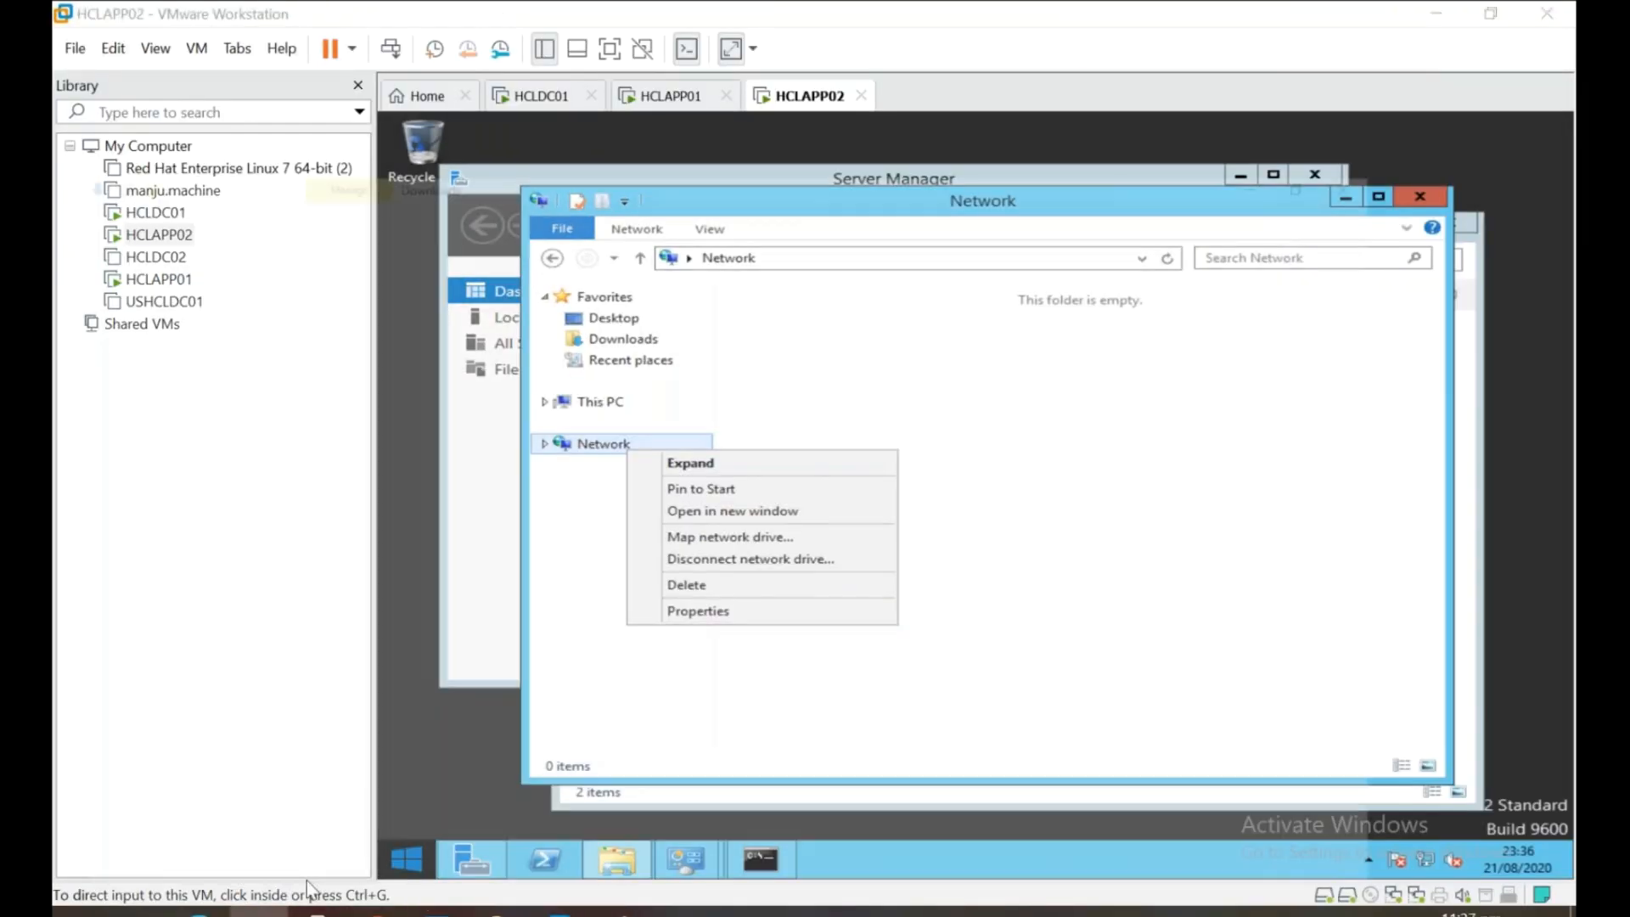
left_click(259, 912)
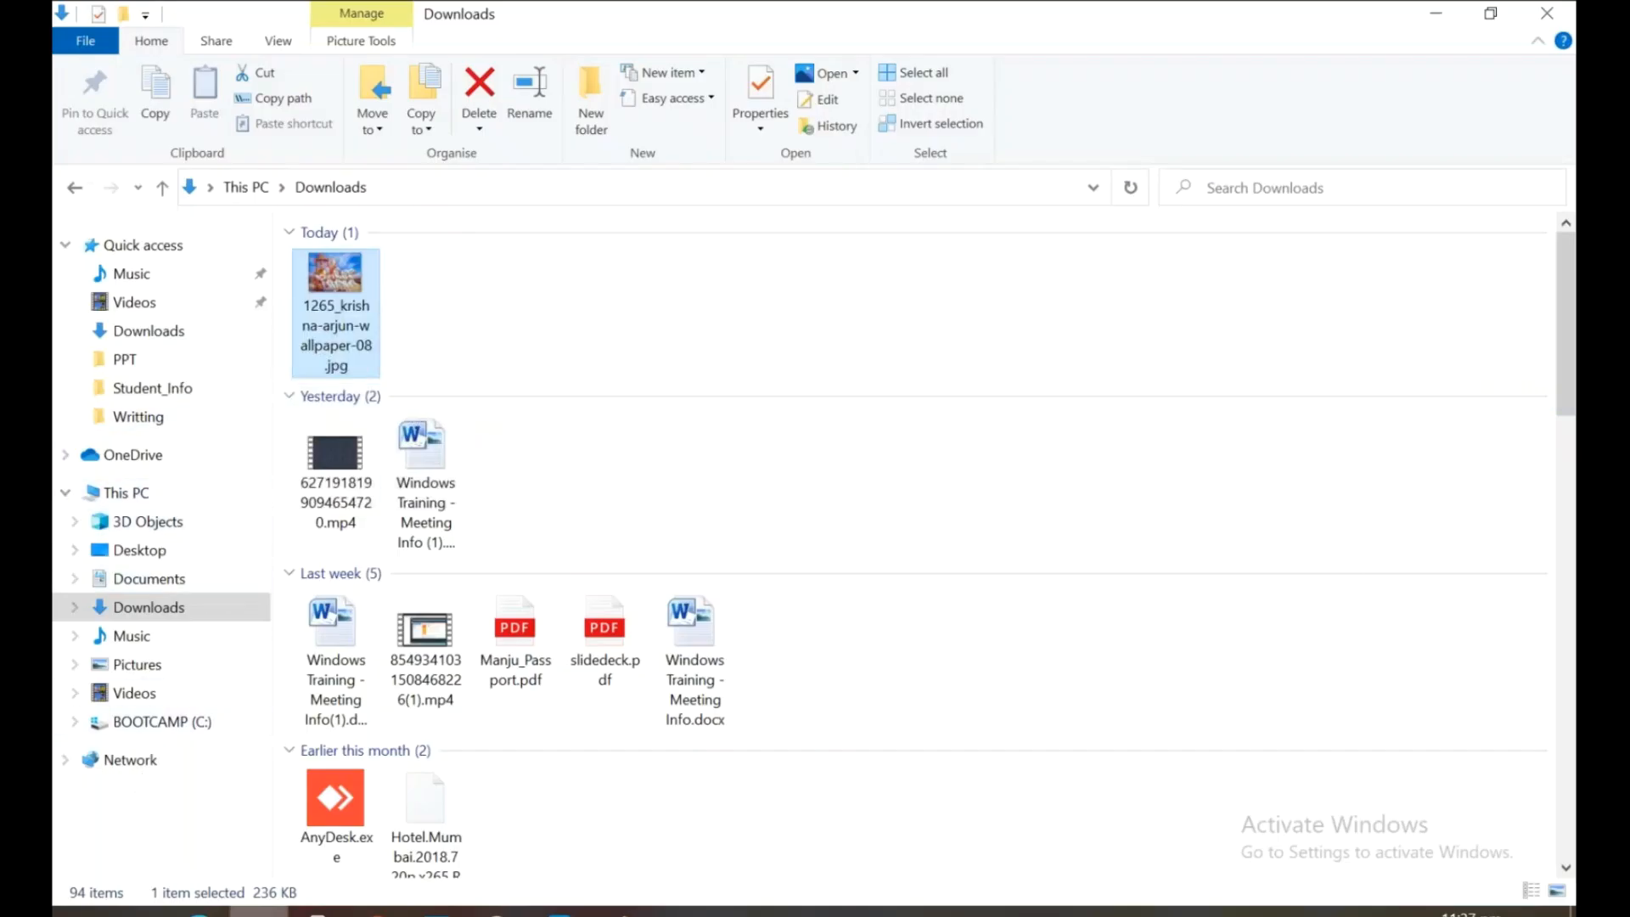
left_click(259, 912)
left_click(259, 912)
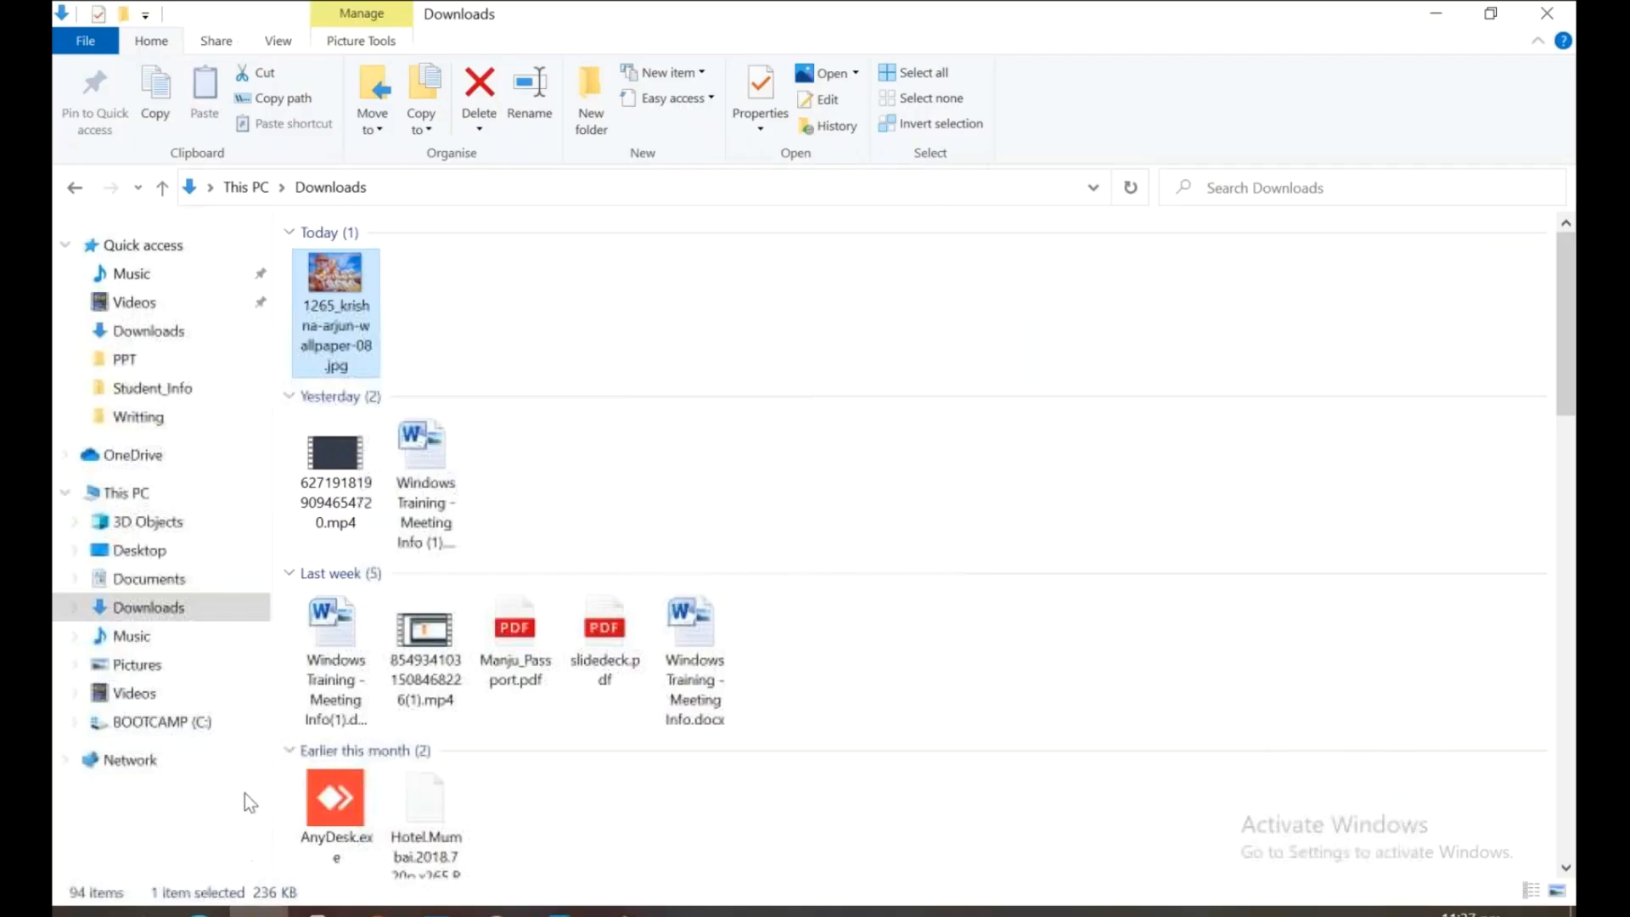
left_click(152, 425)
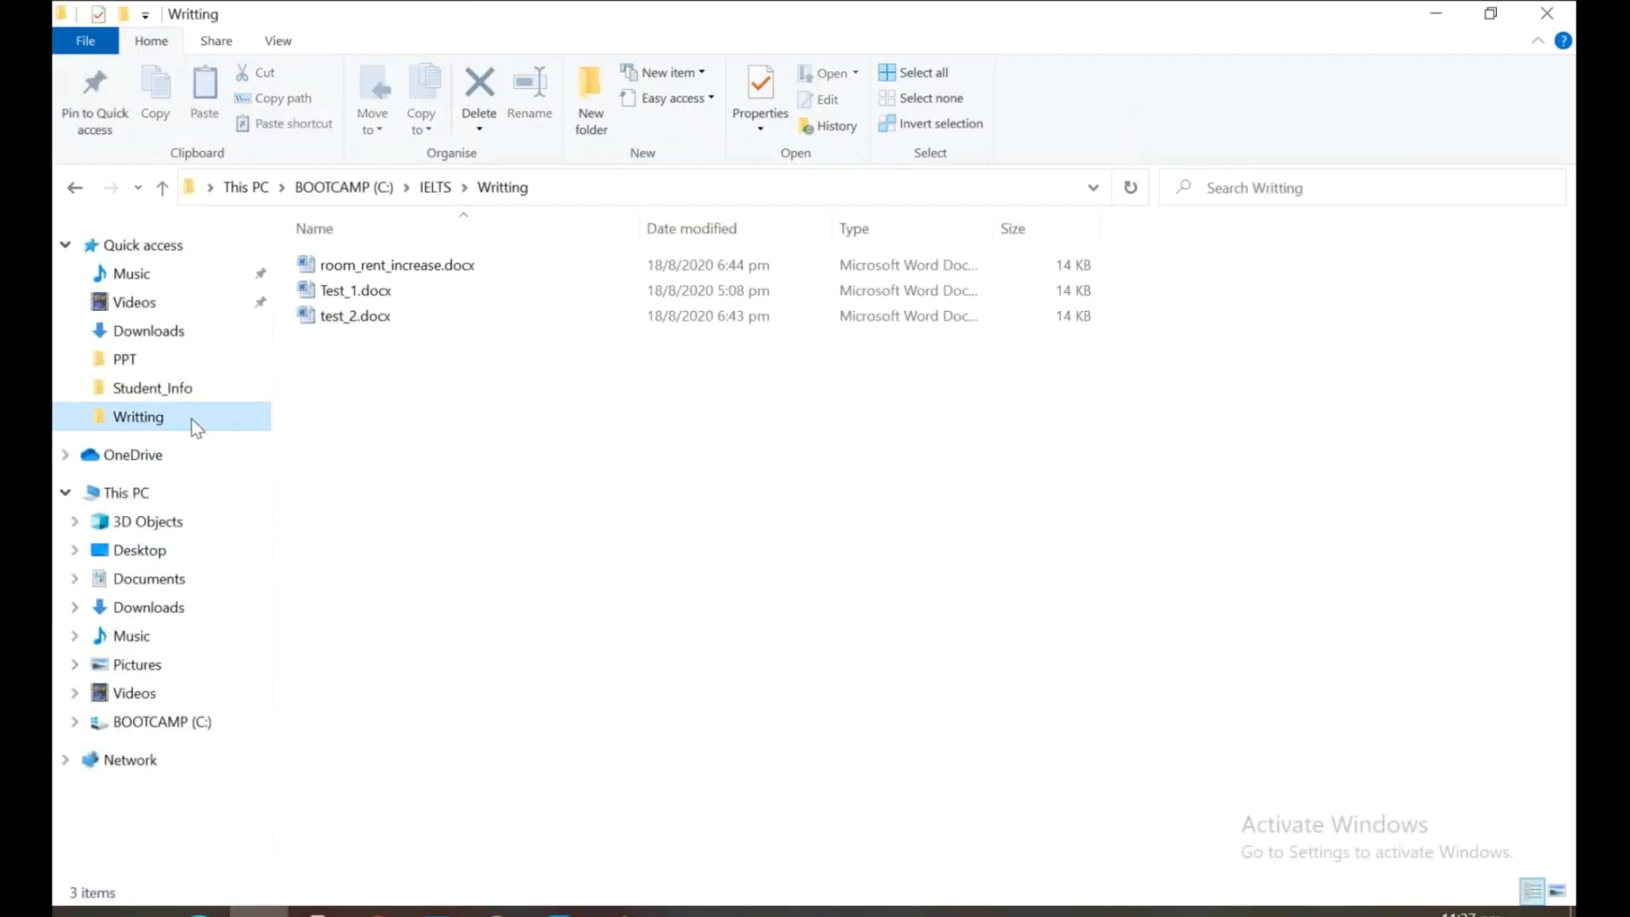
left_click(148, 724)
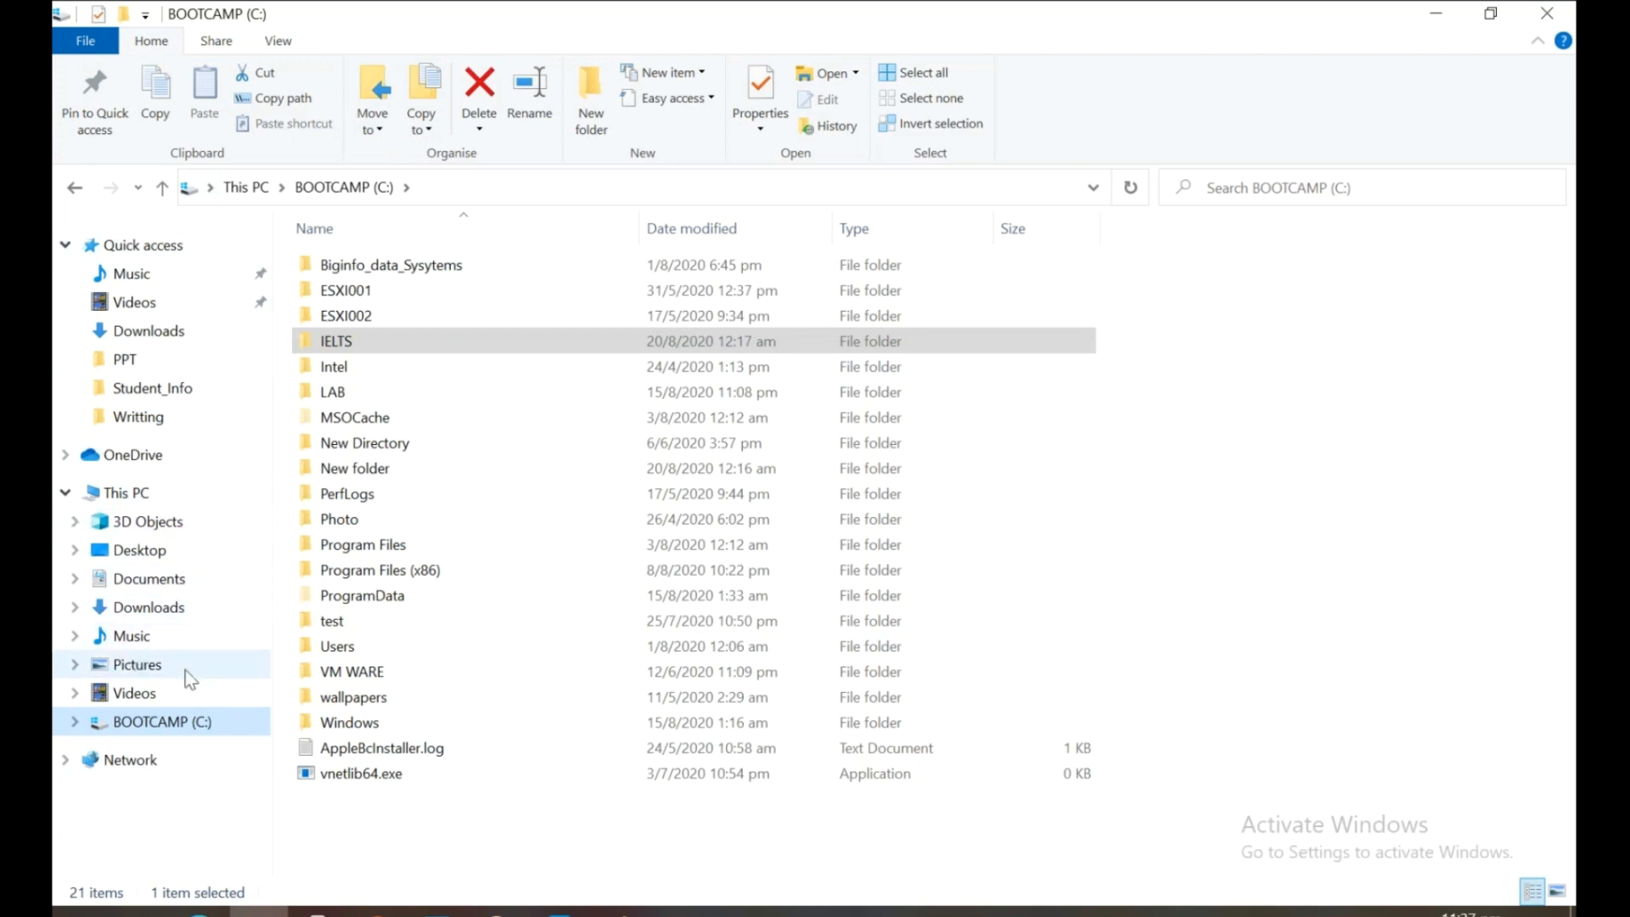
right_click(145, 768)
left_click(181, 777)
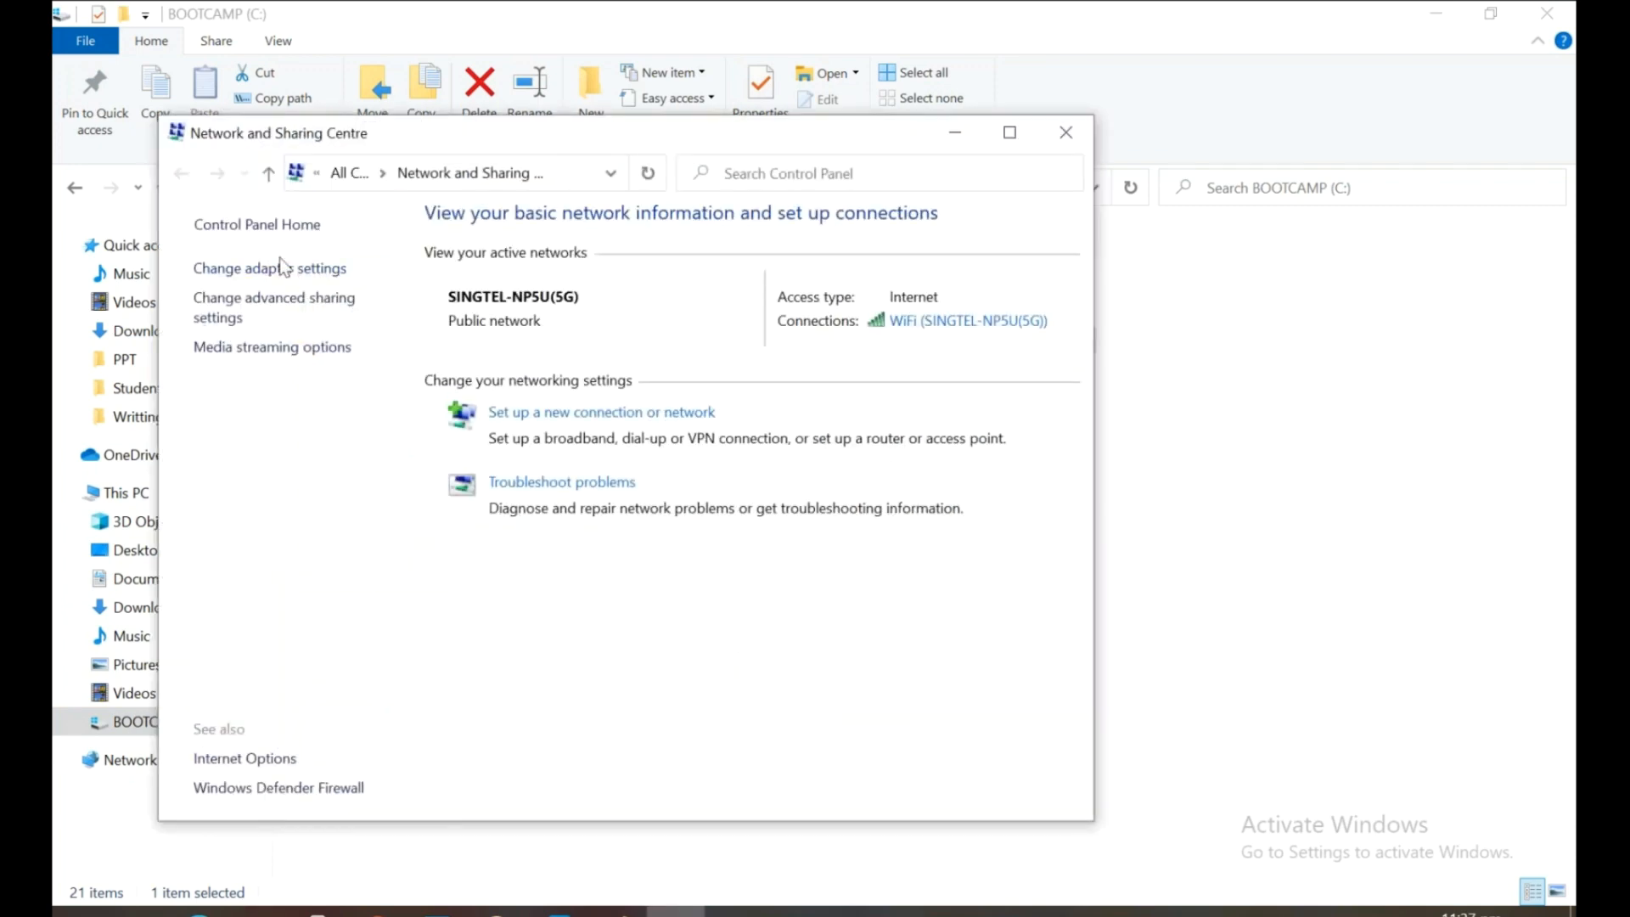
left_click(280, 274)
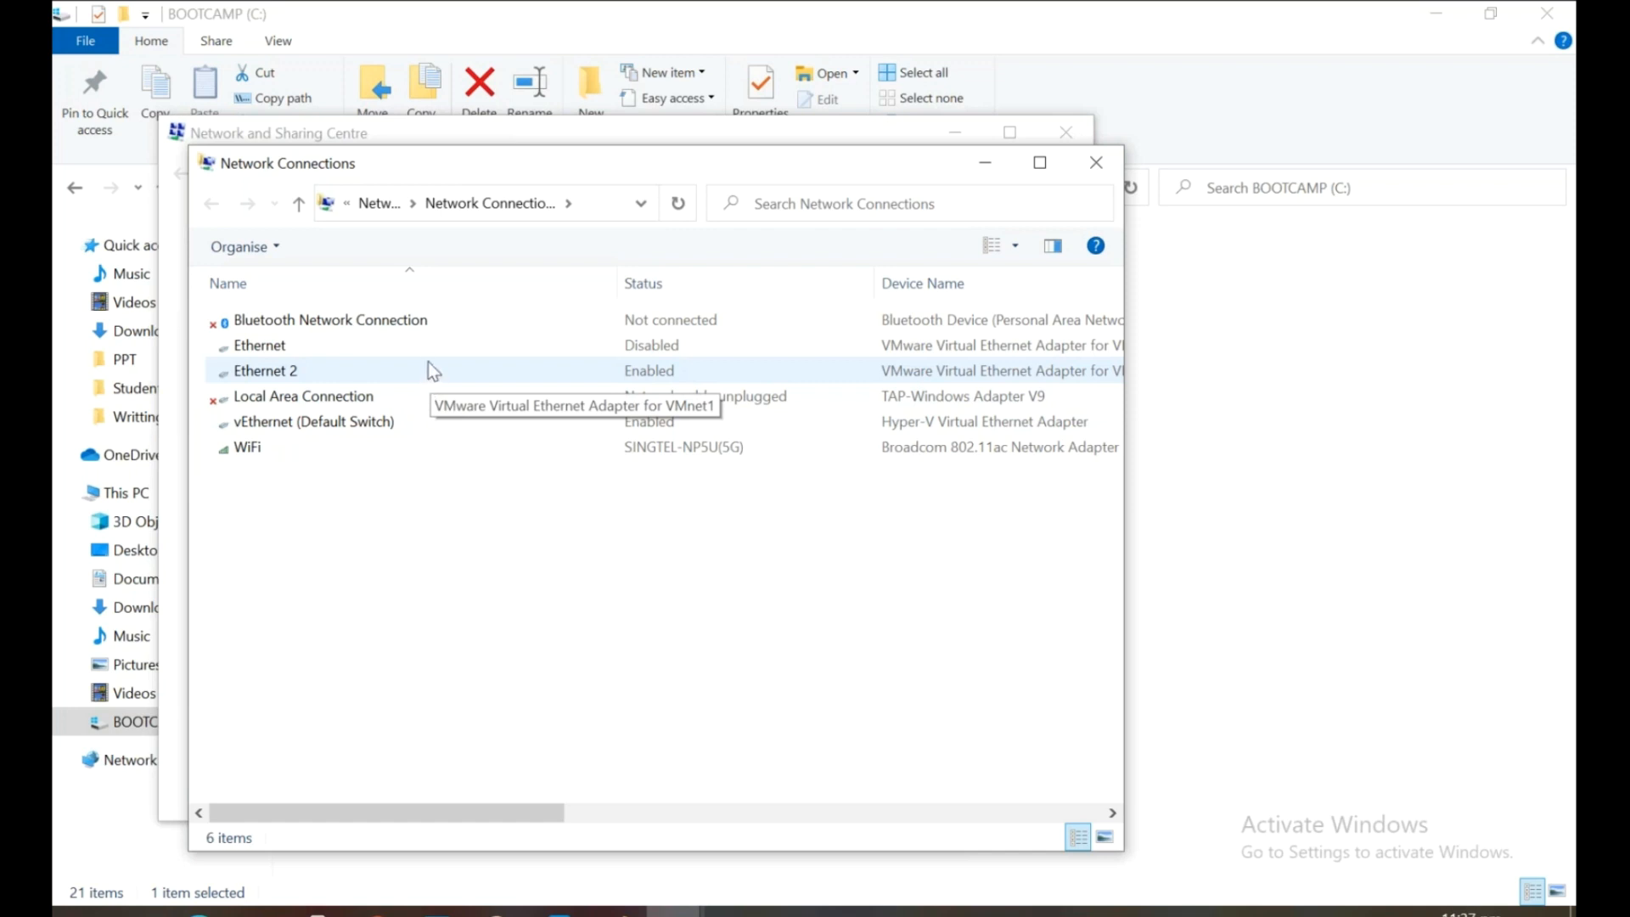
Show the host's network adapters as medium icons.
right_click(499, 581)
mouse_move(548, 596)
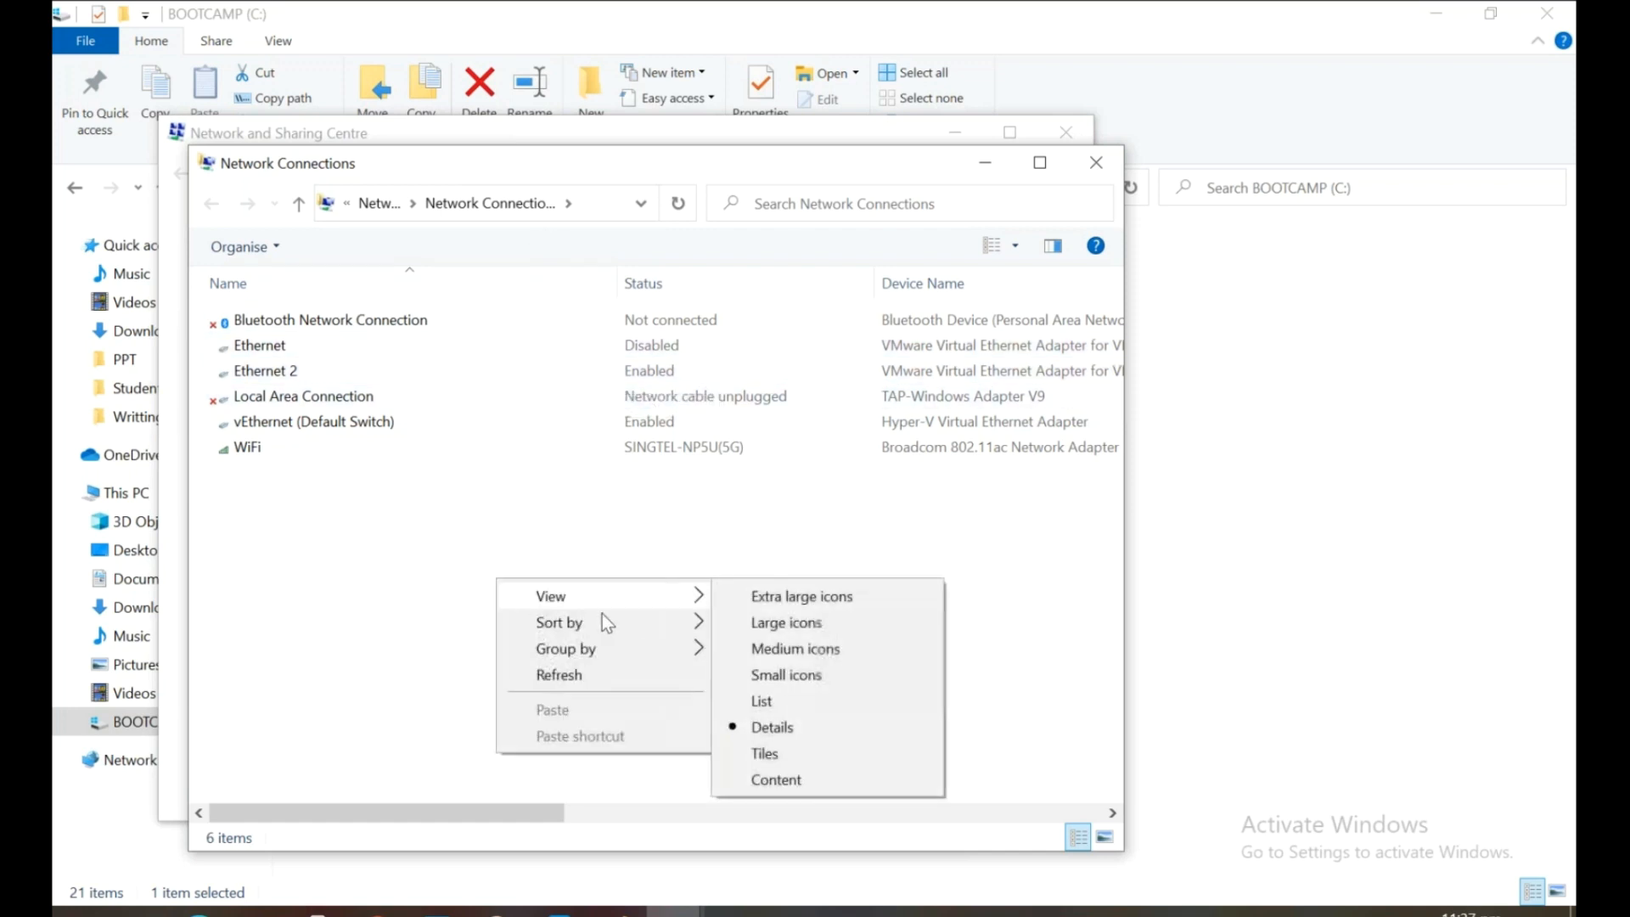
left_click(760, 648)
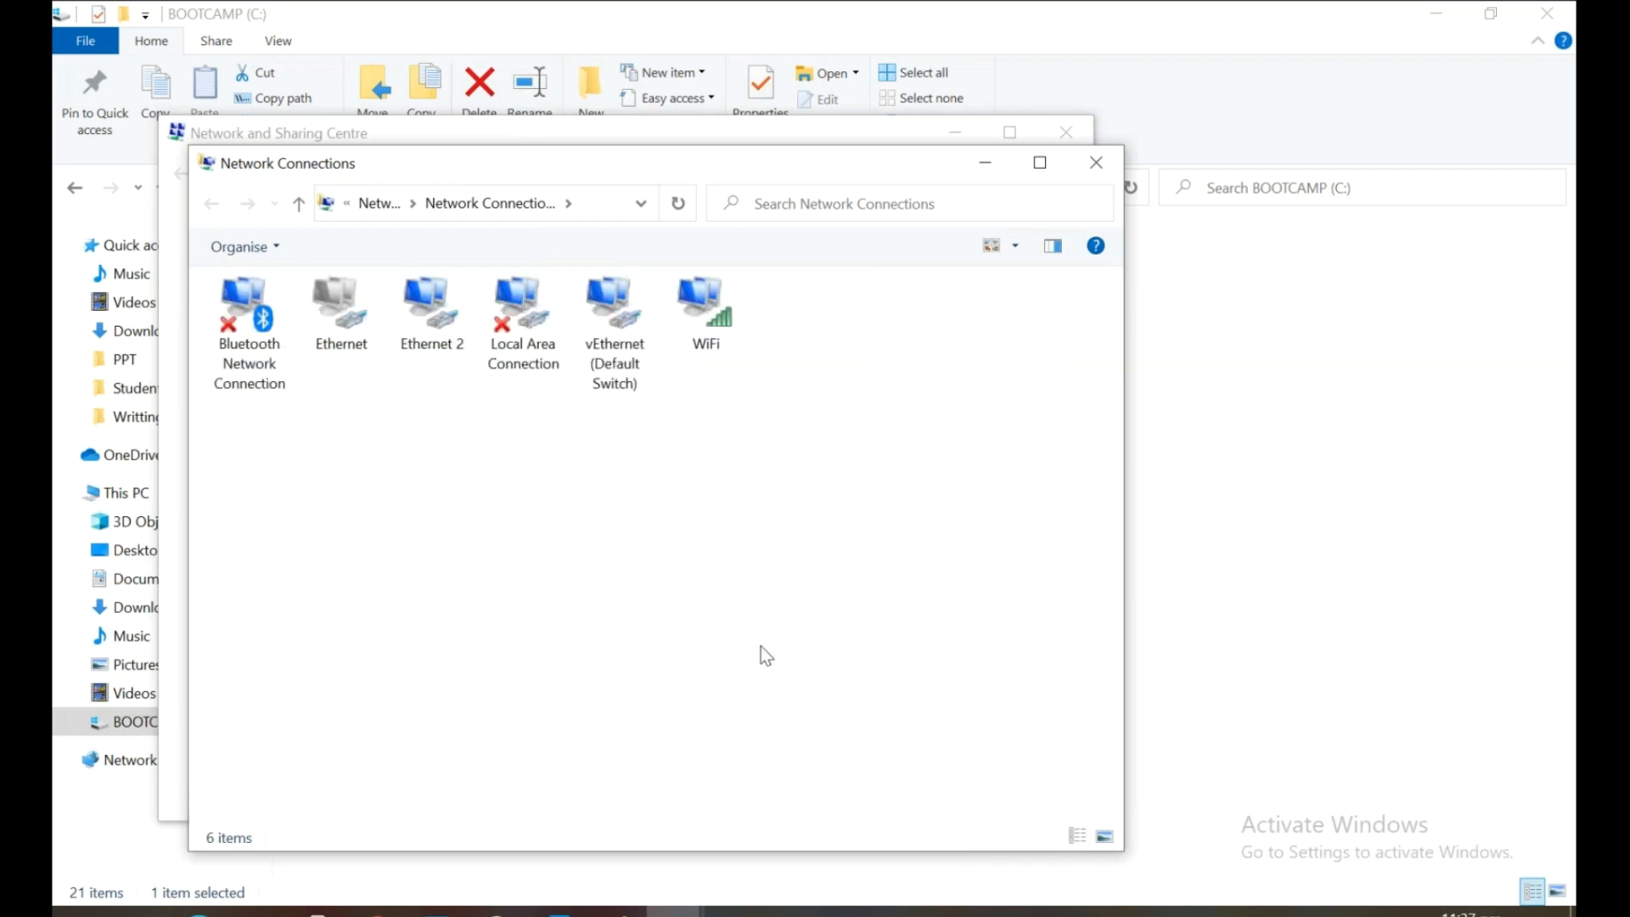
Maximise the host's Network Connections window and list the adapters in Details view.
double_click(869, 167)
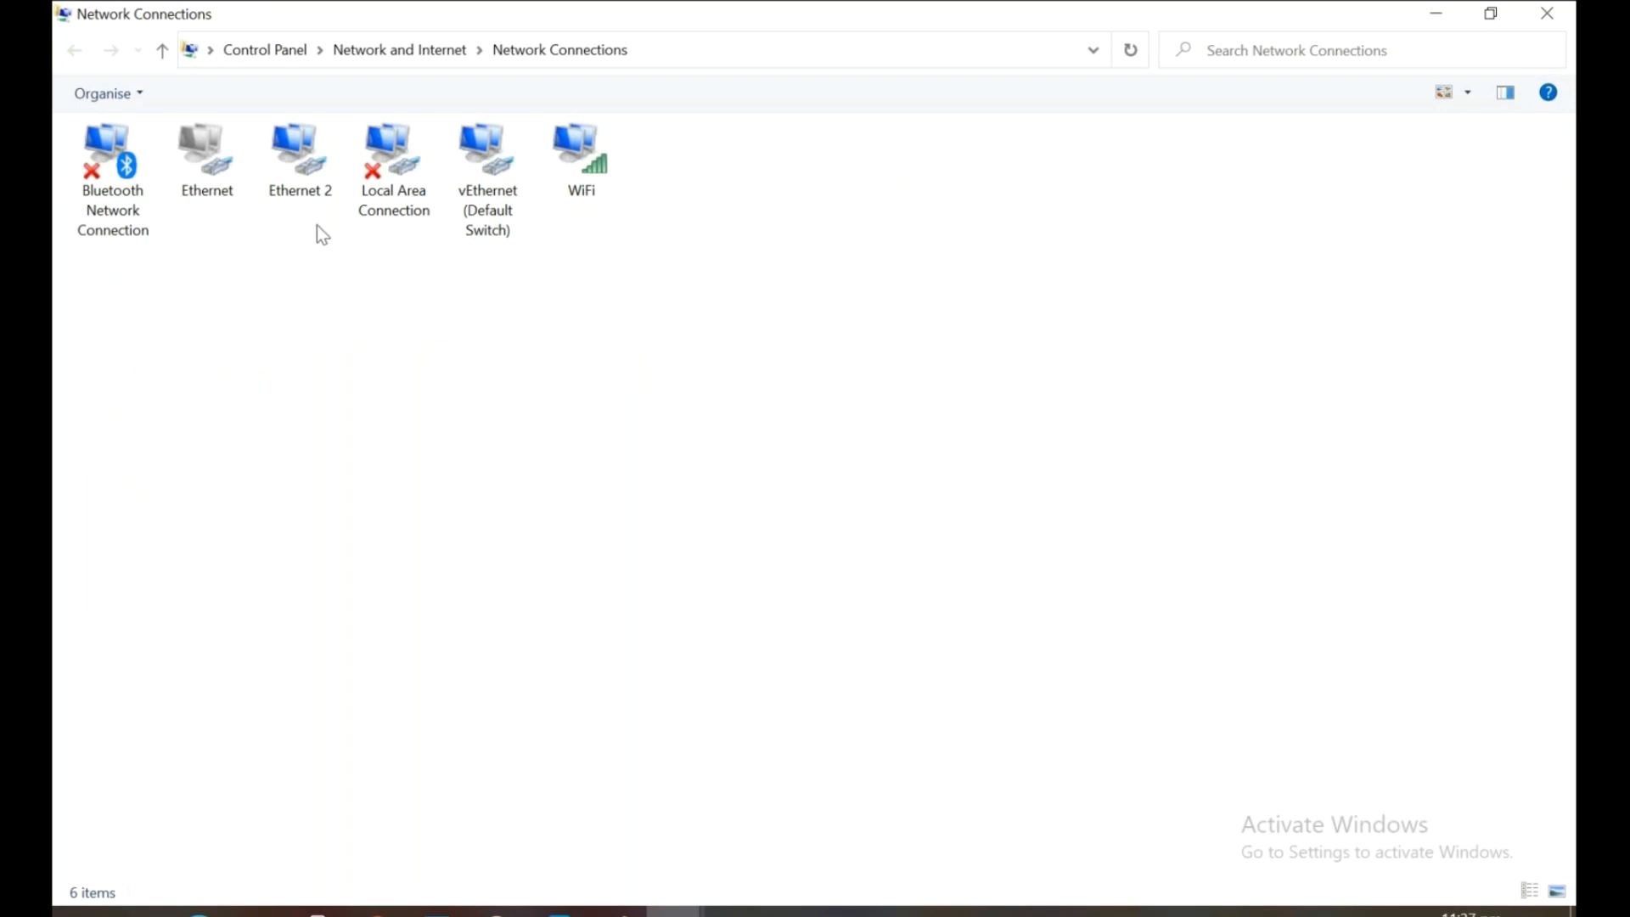
right_click(536, 323)
mouse_move(563, 347)
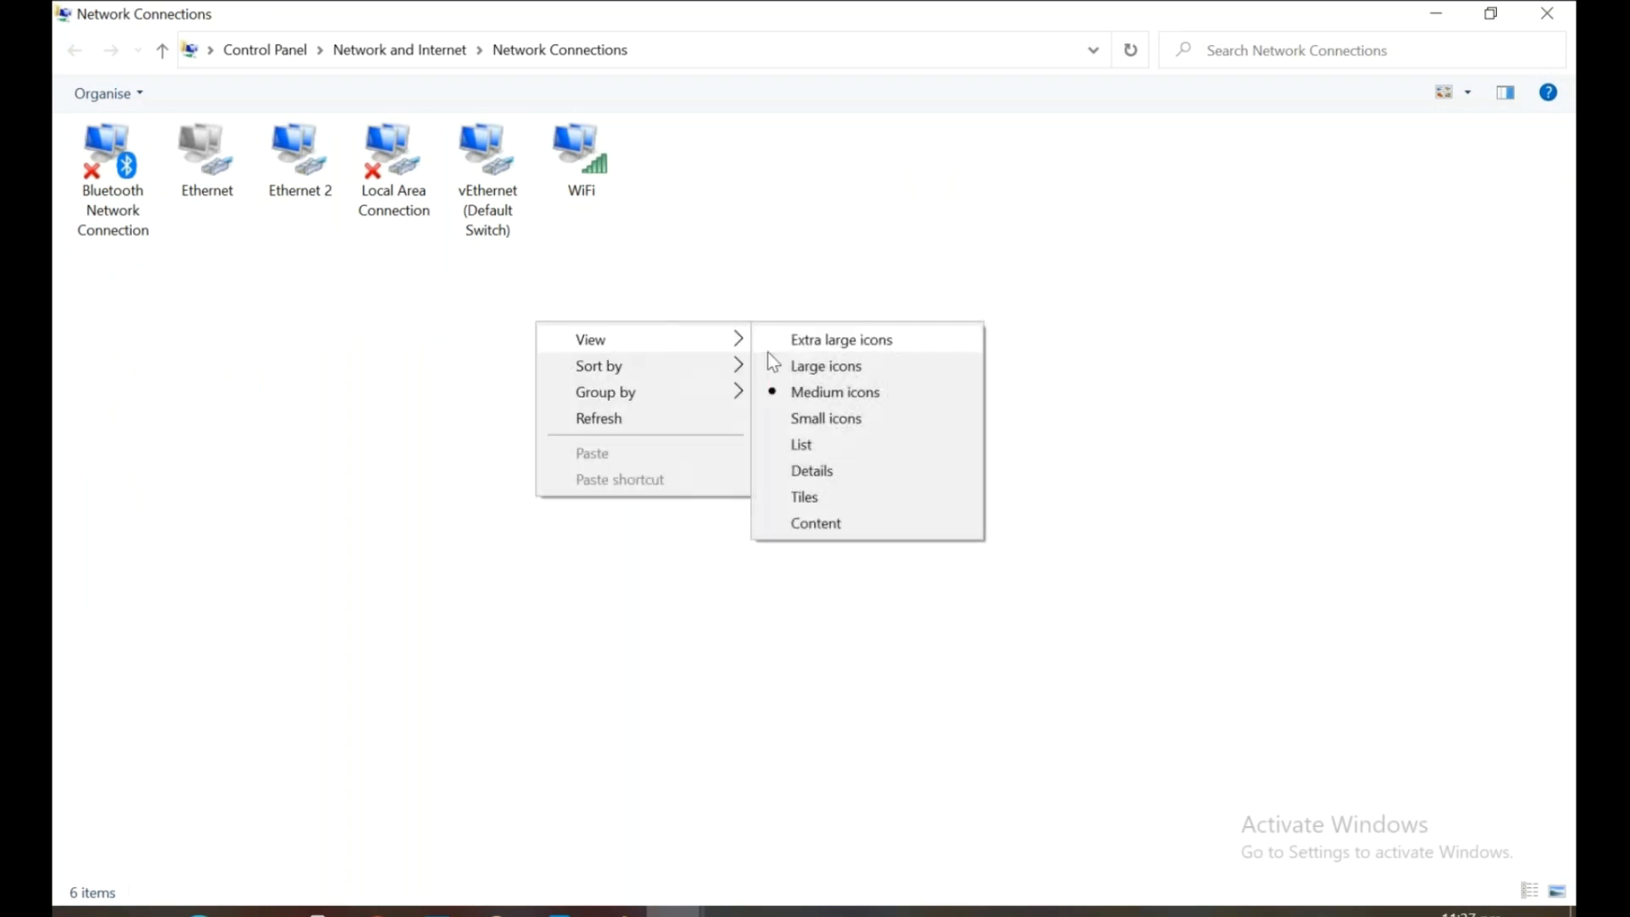
left_click(854, 470)
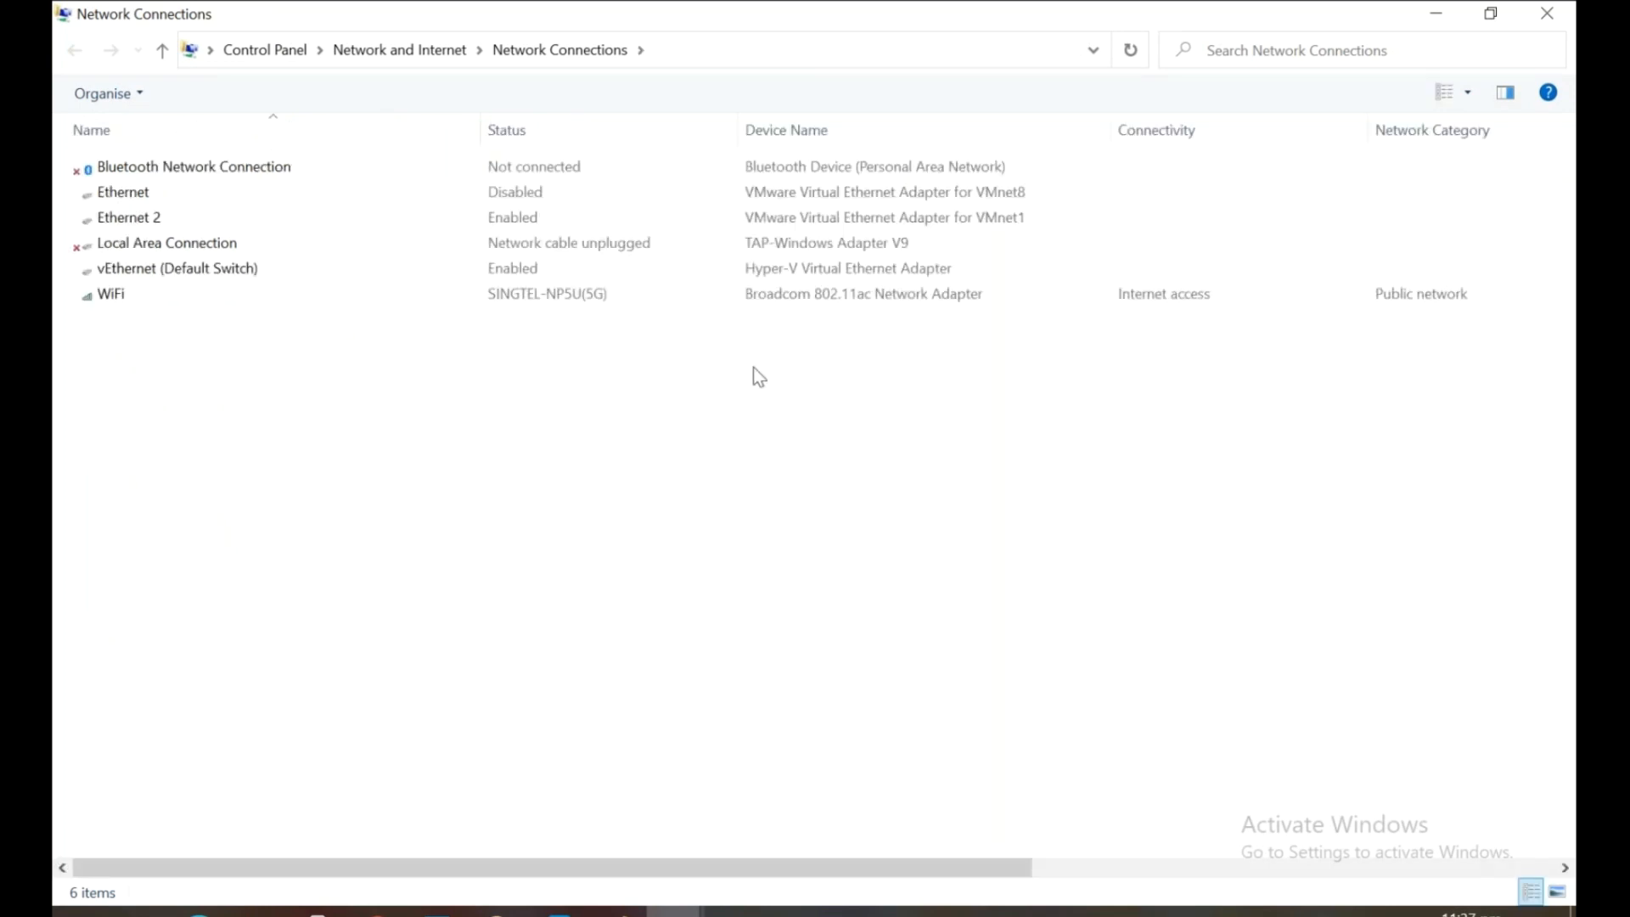
Open the properties of Ethernet 2, the host's VMware adapter for VMnet1, and clear Internet Protocol Version 6.
left_click(1038, 193)
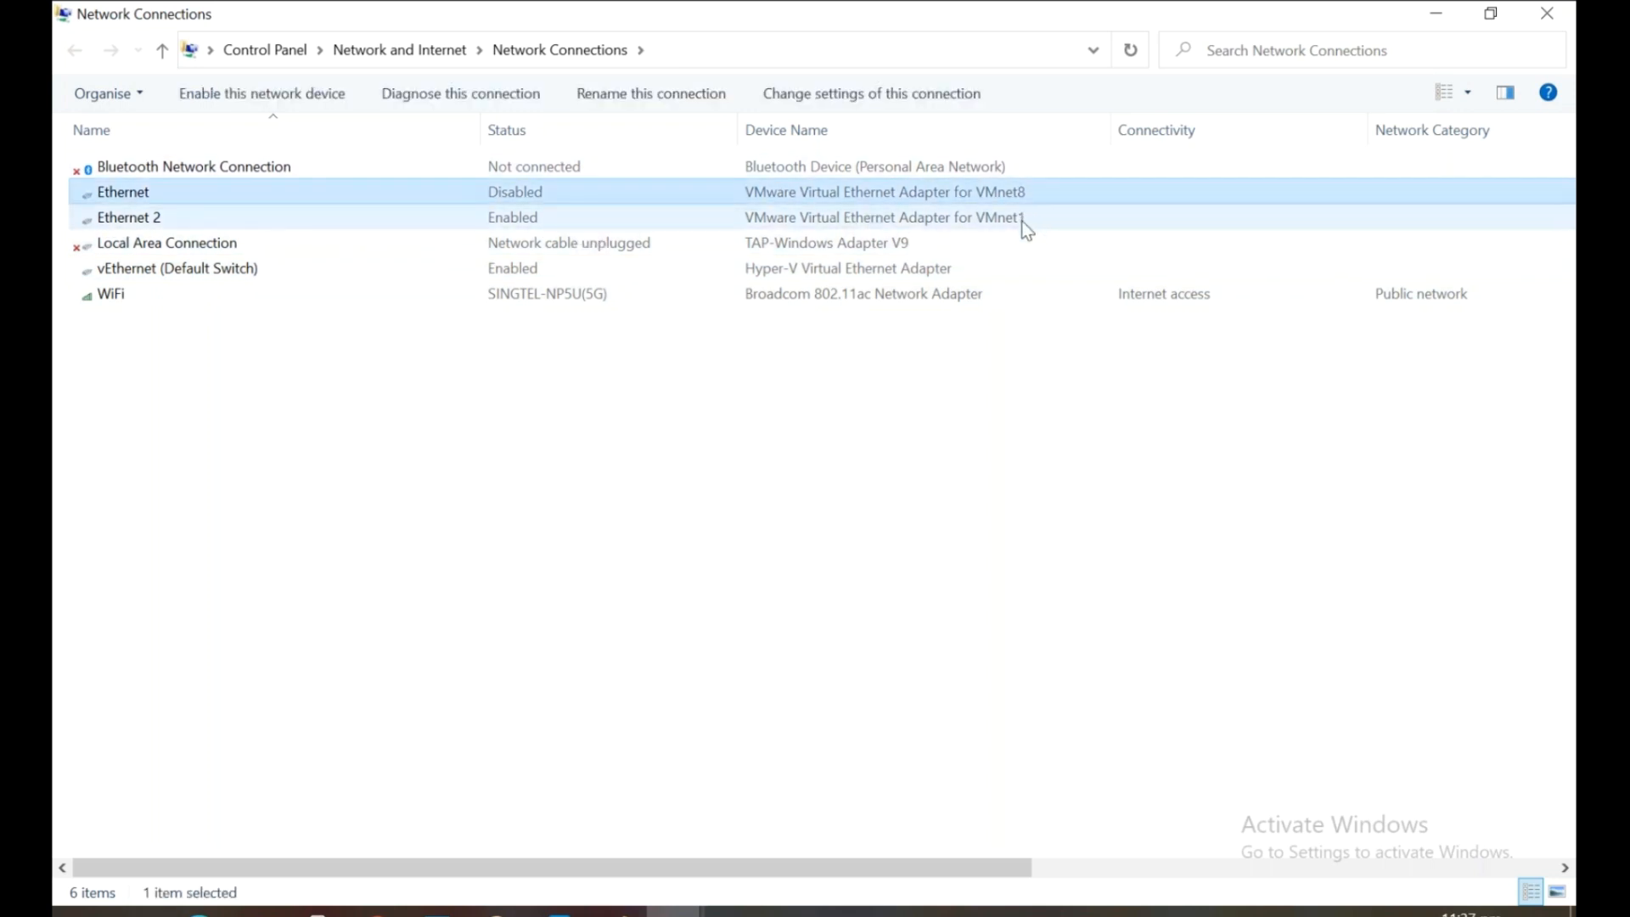
left_click(563, 217)
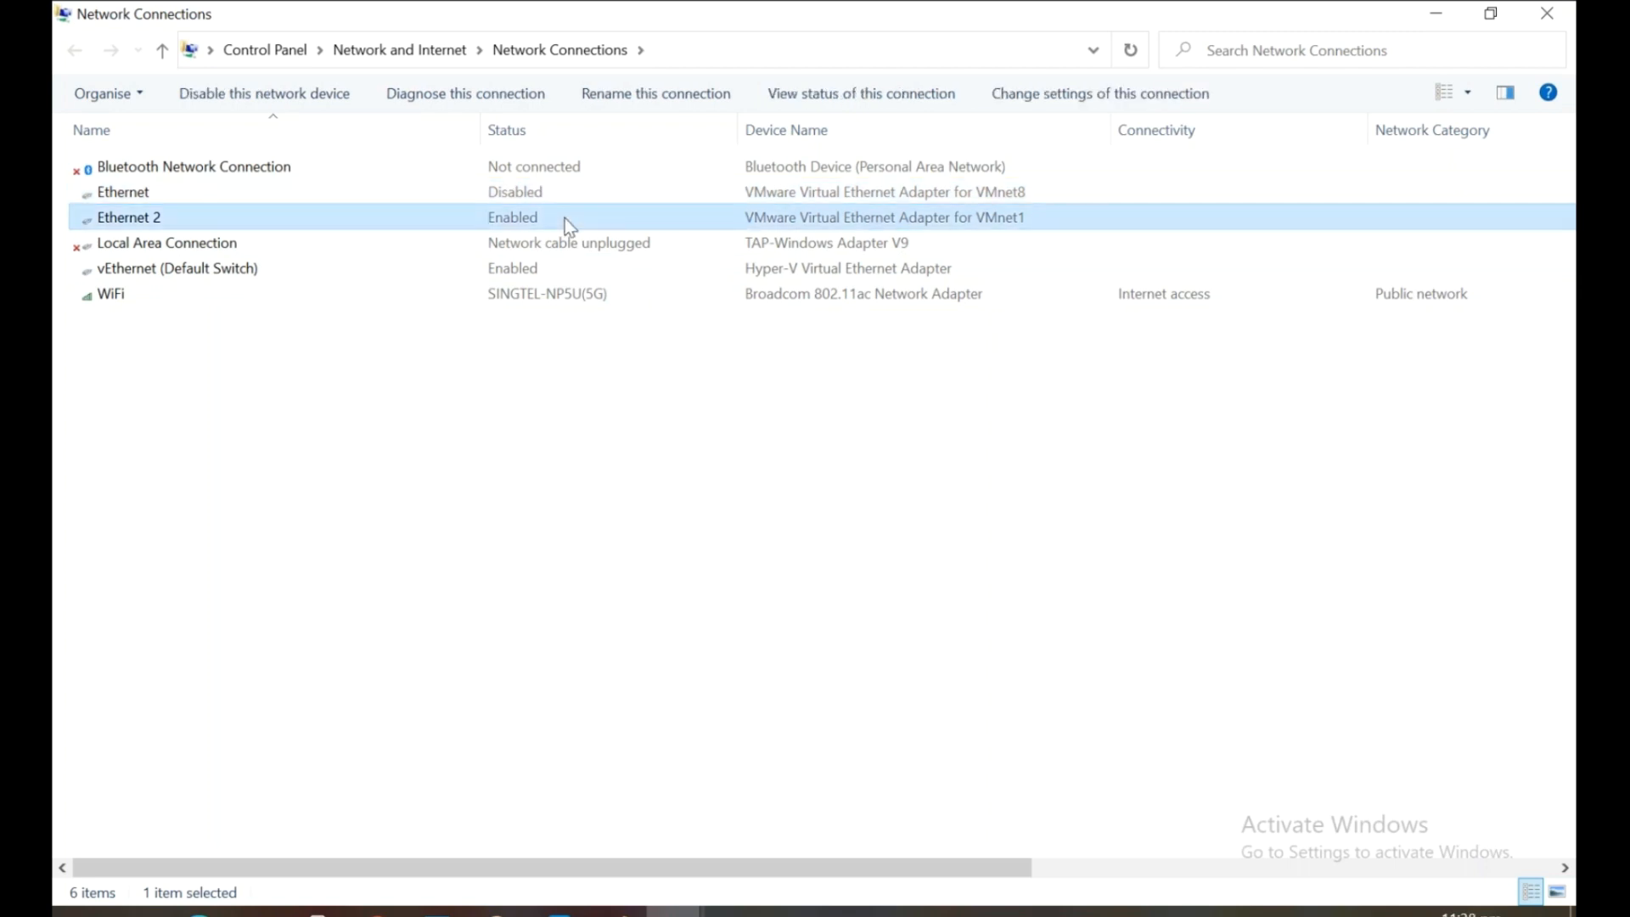
double_click(563, 217)
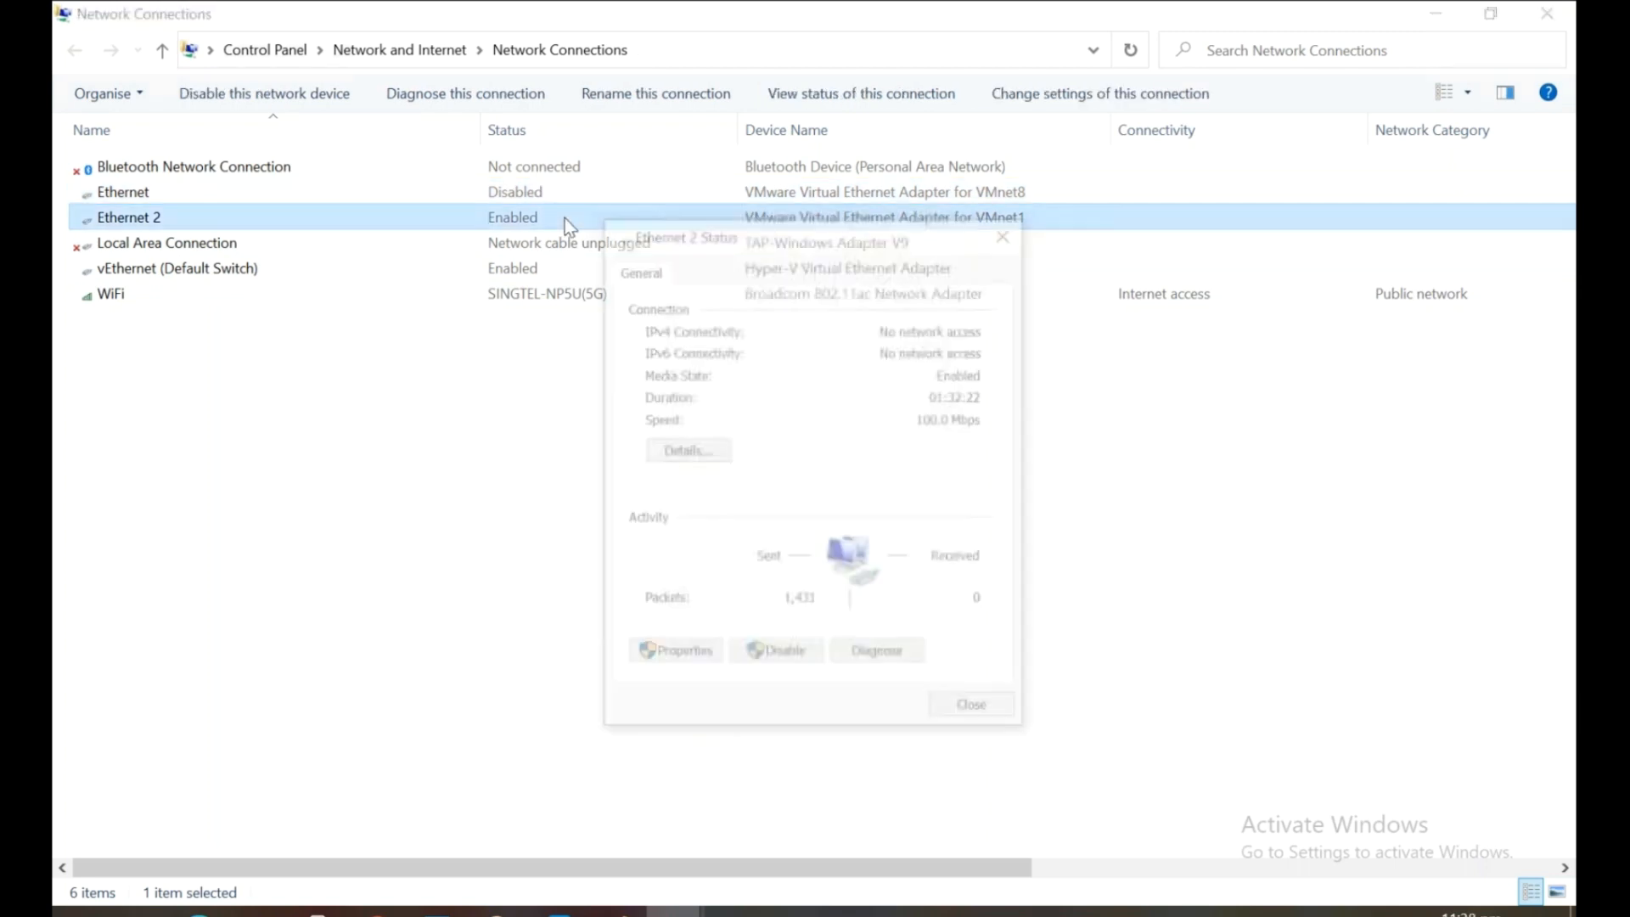
left_click(686, 654)
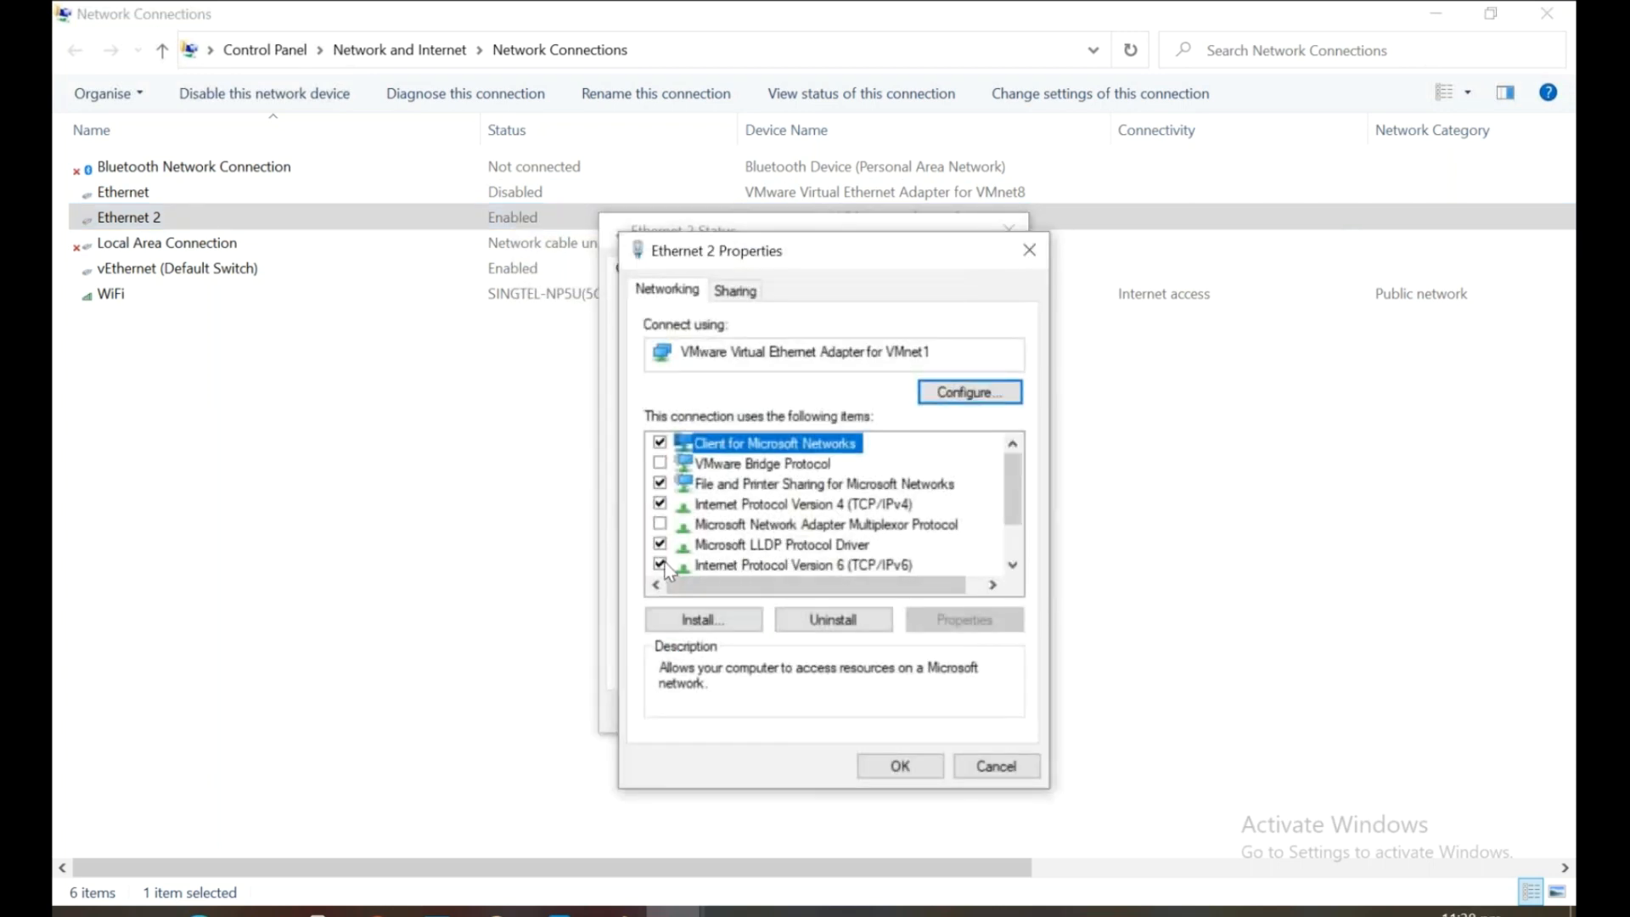
left_click(660, 565)
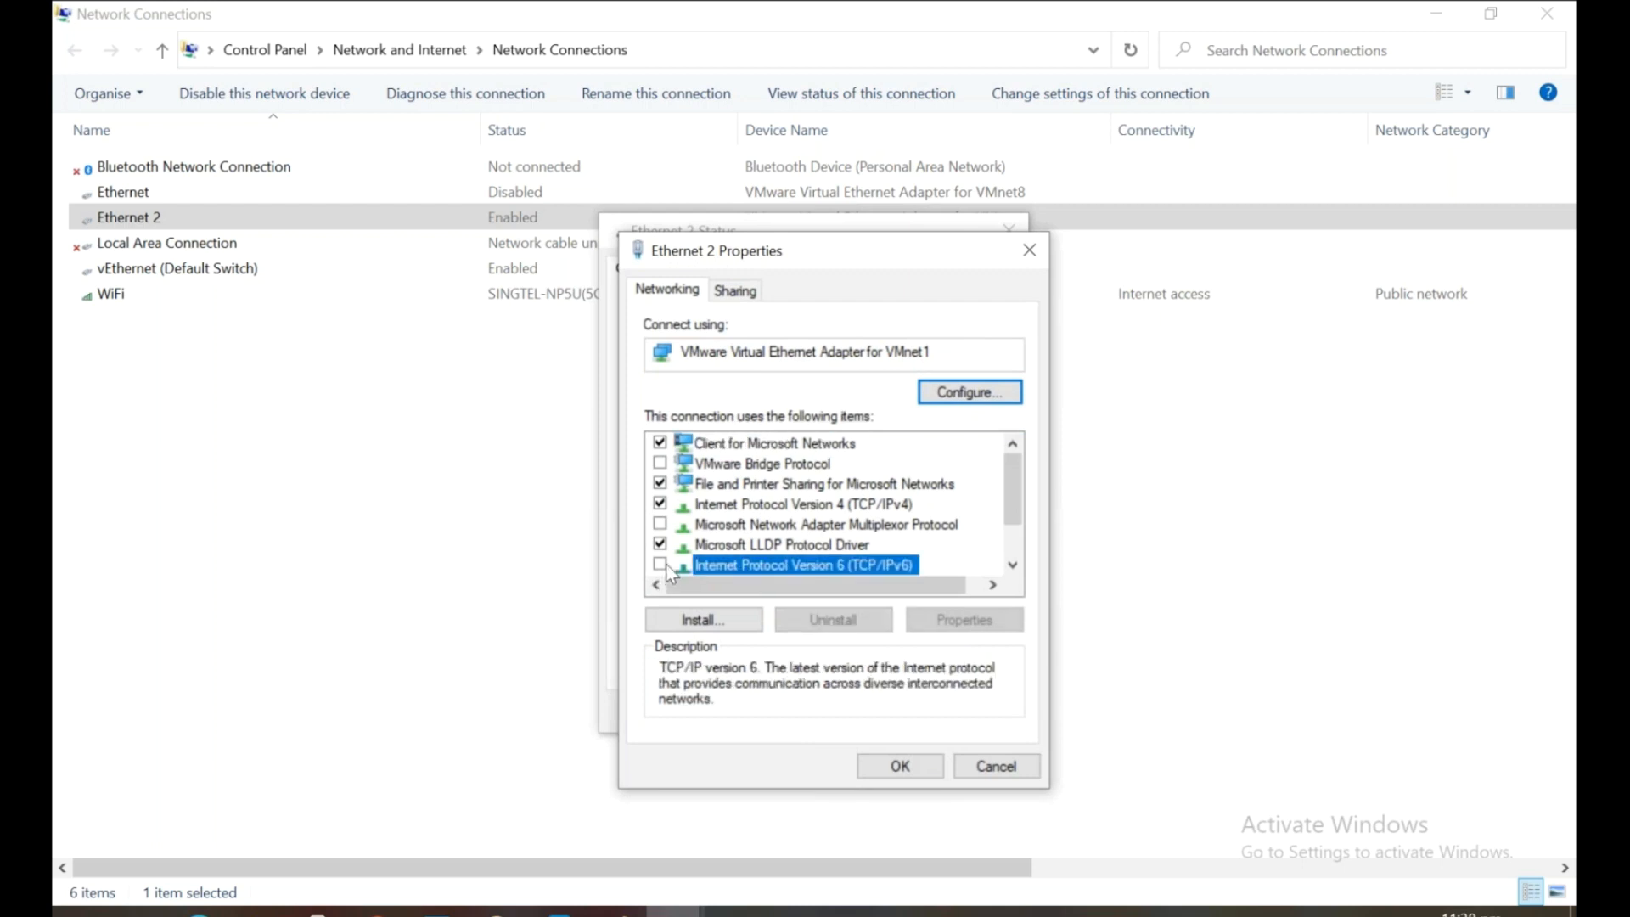
Look through the items used by the VMnet1 adapter and view its Internet Protocol Version 4 settings.
left_click(1015, 566)
left_click(1015, 567)
left_click(1015, 567)
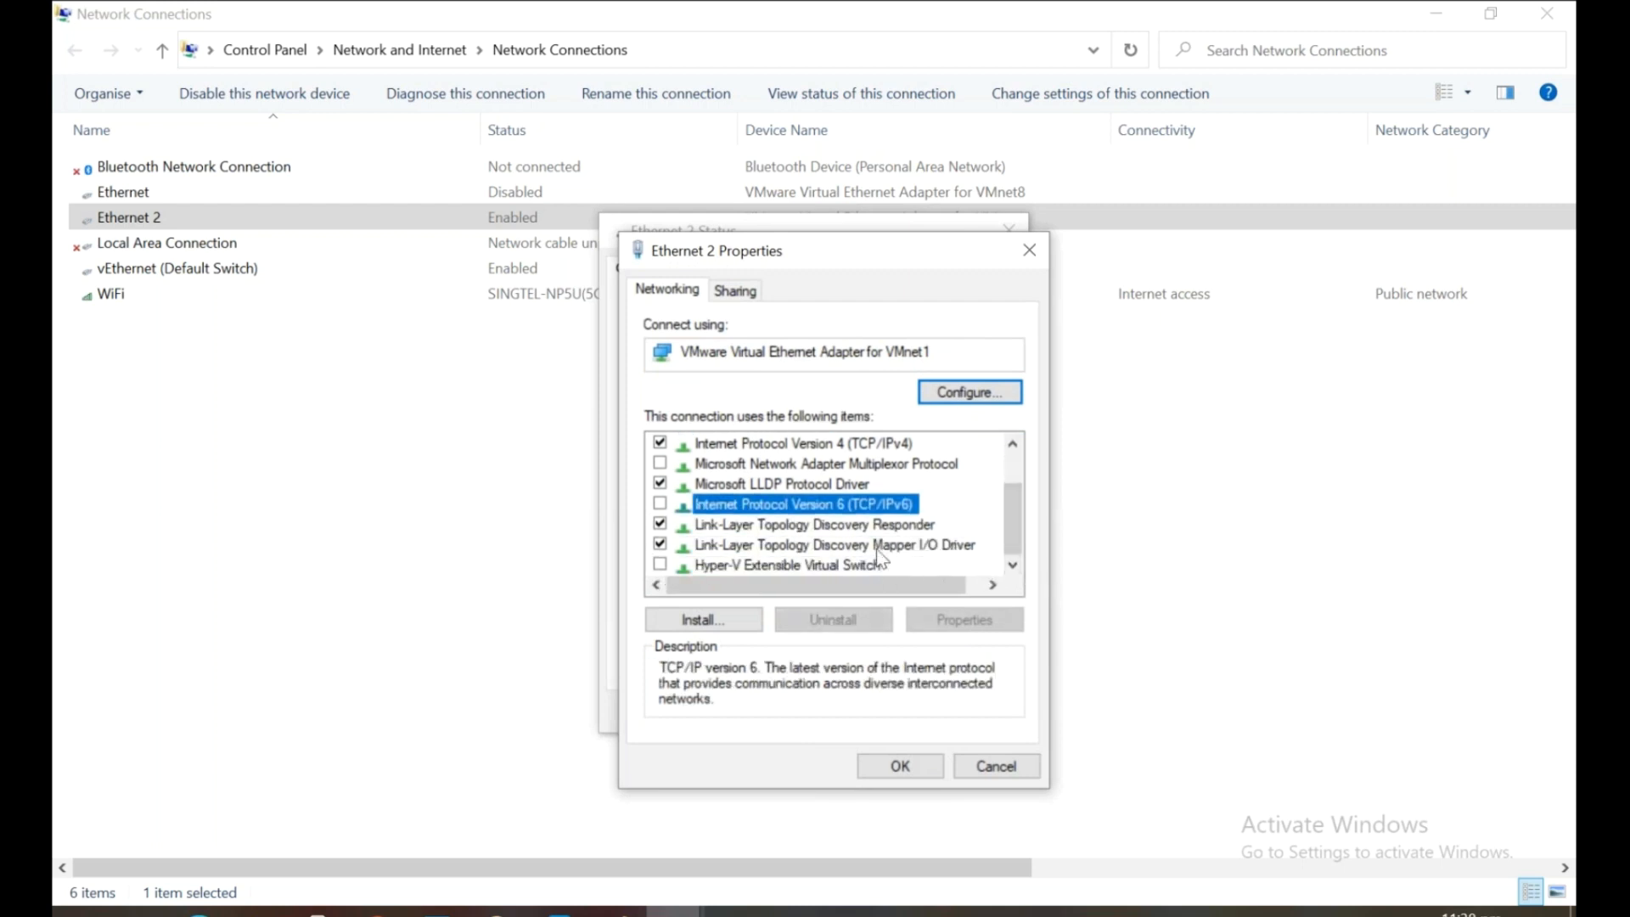
left_click(717, 445)
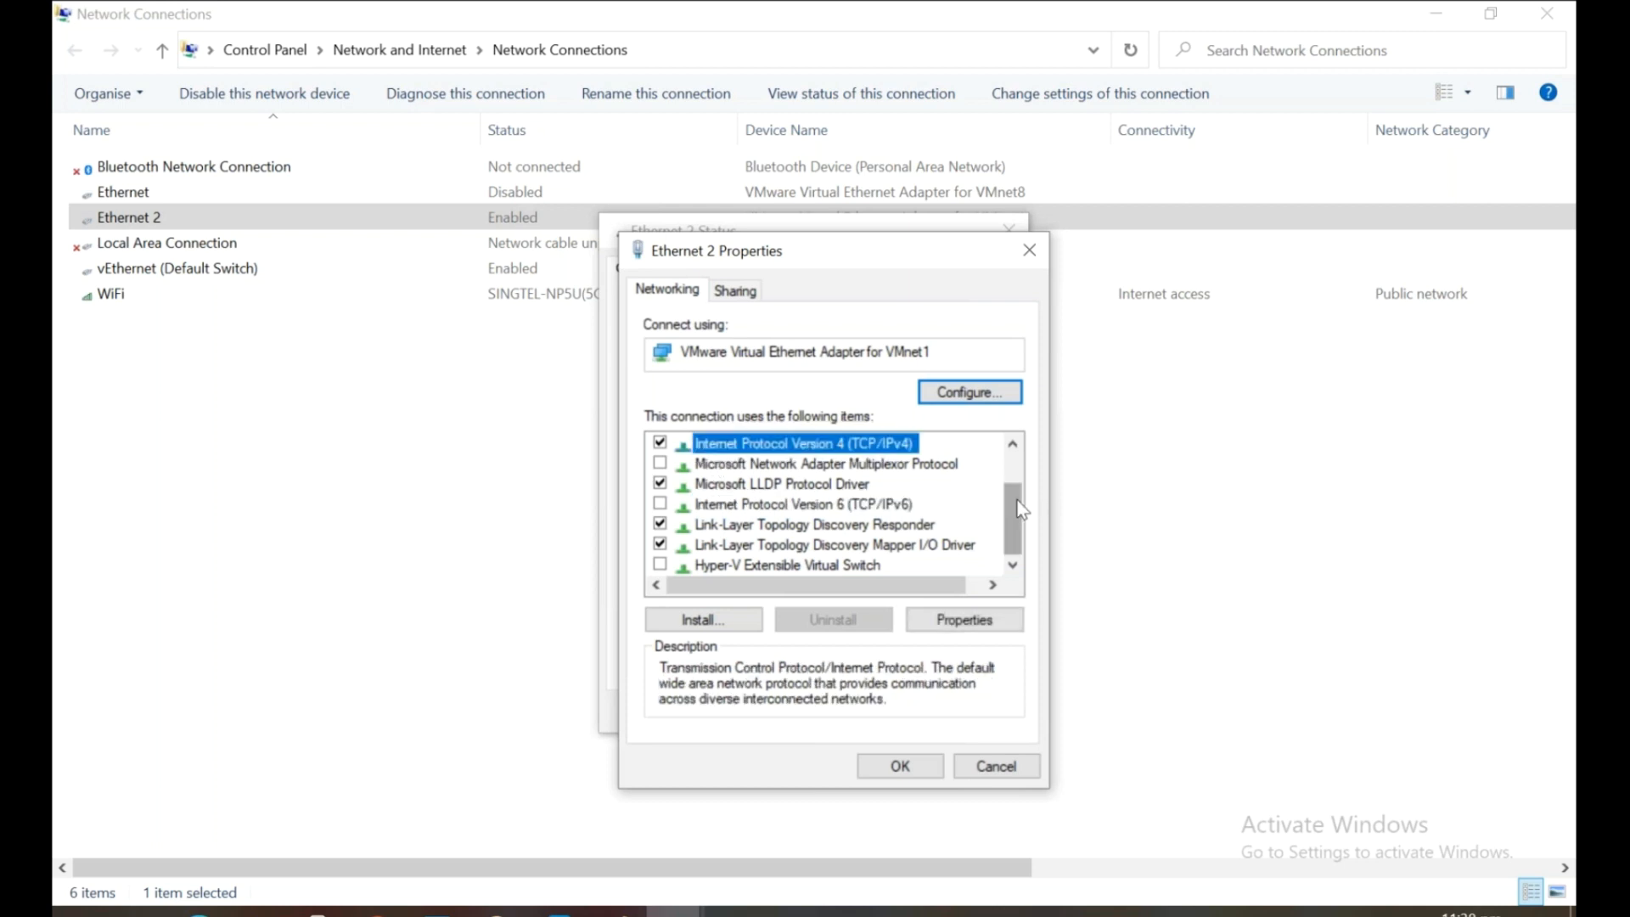
scroll(1021, 508, "up", 1)
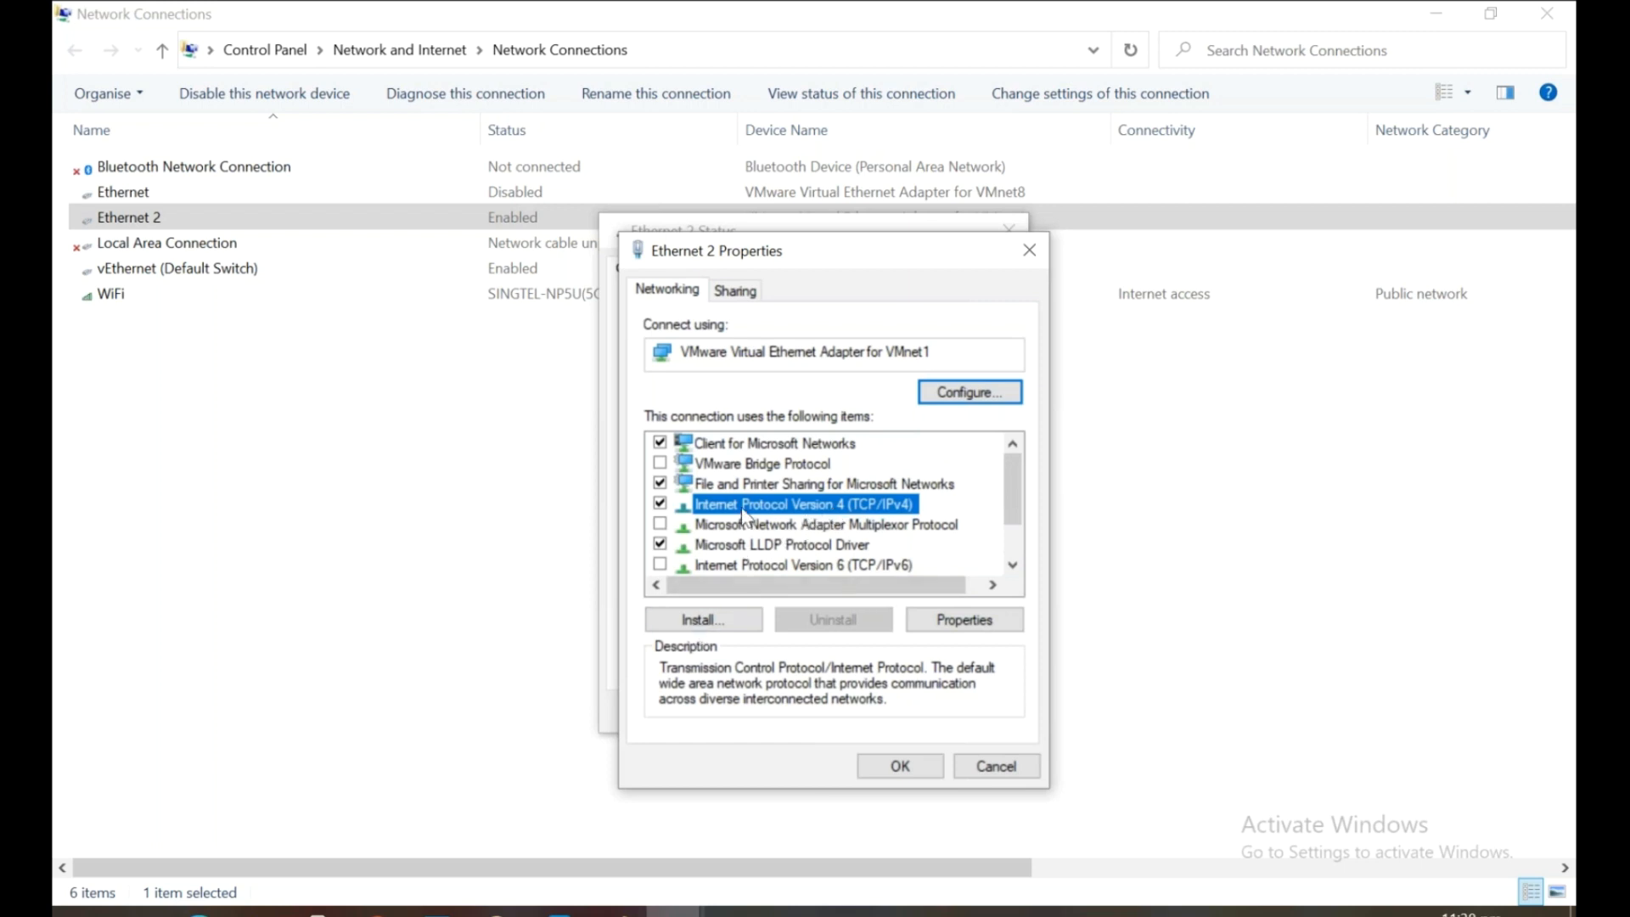
left_click(960, 622)
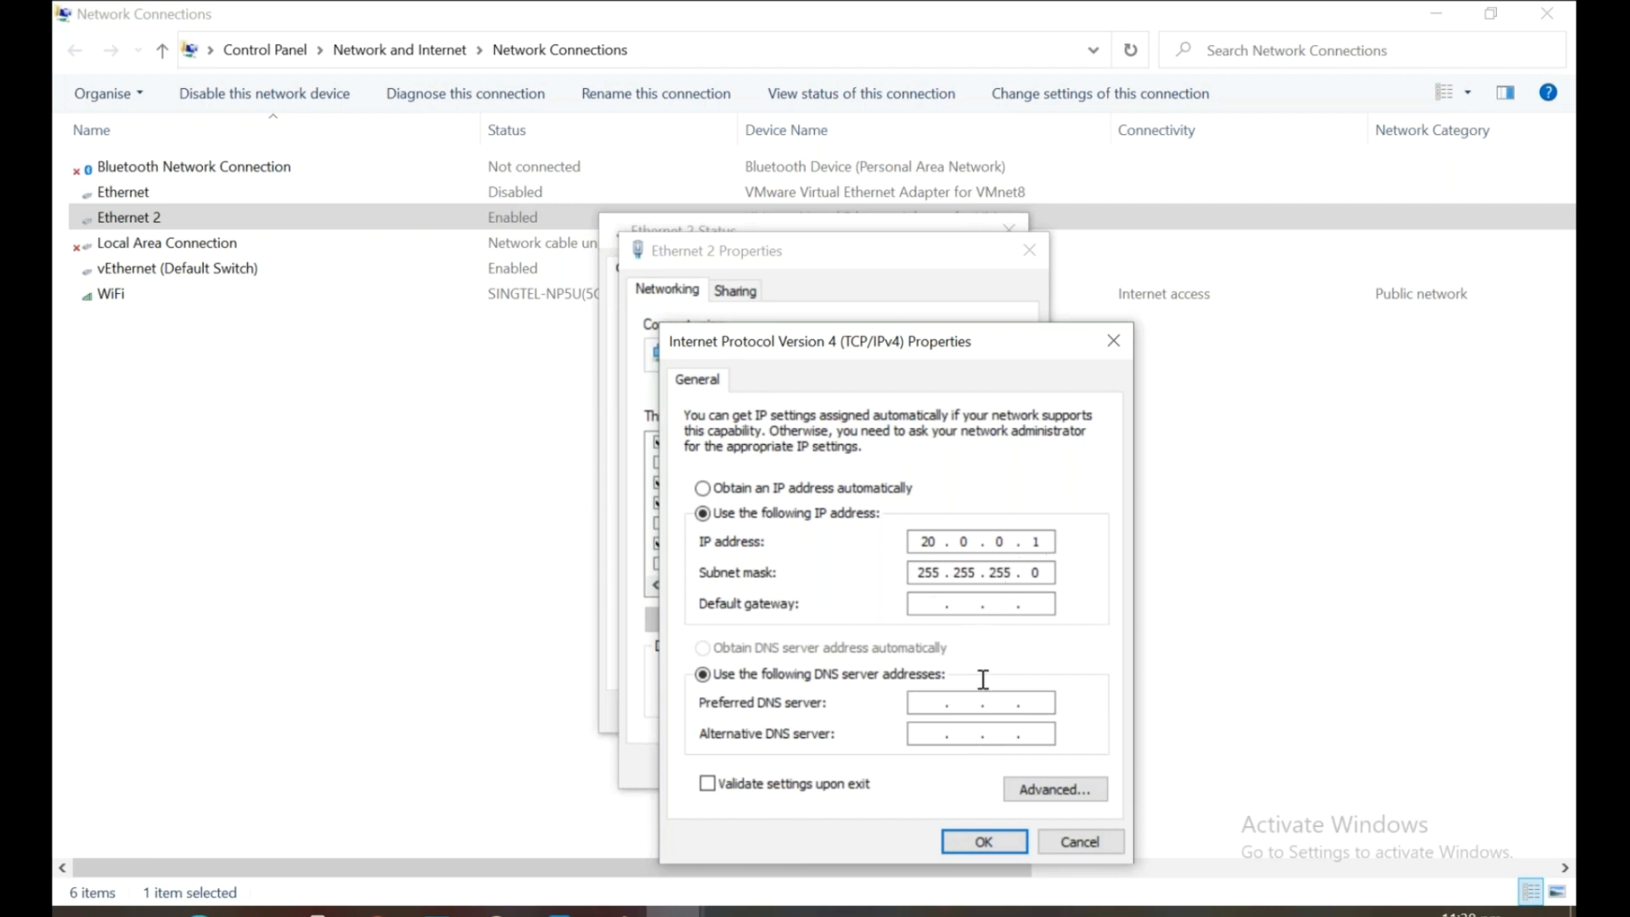
Accept the host's VMnet1 adapter settings and switch to the HCLAPP01 virtual machine in full screen.
left_click(978, 842)
left_click(918, 768)
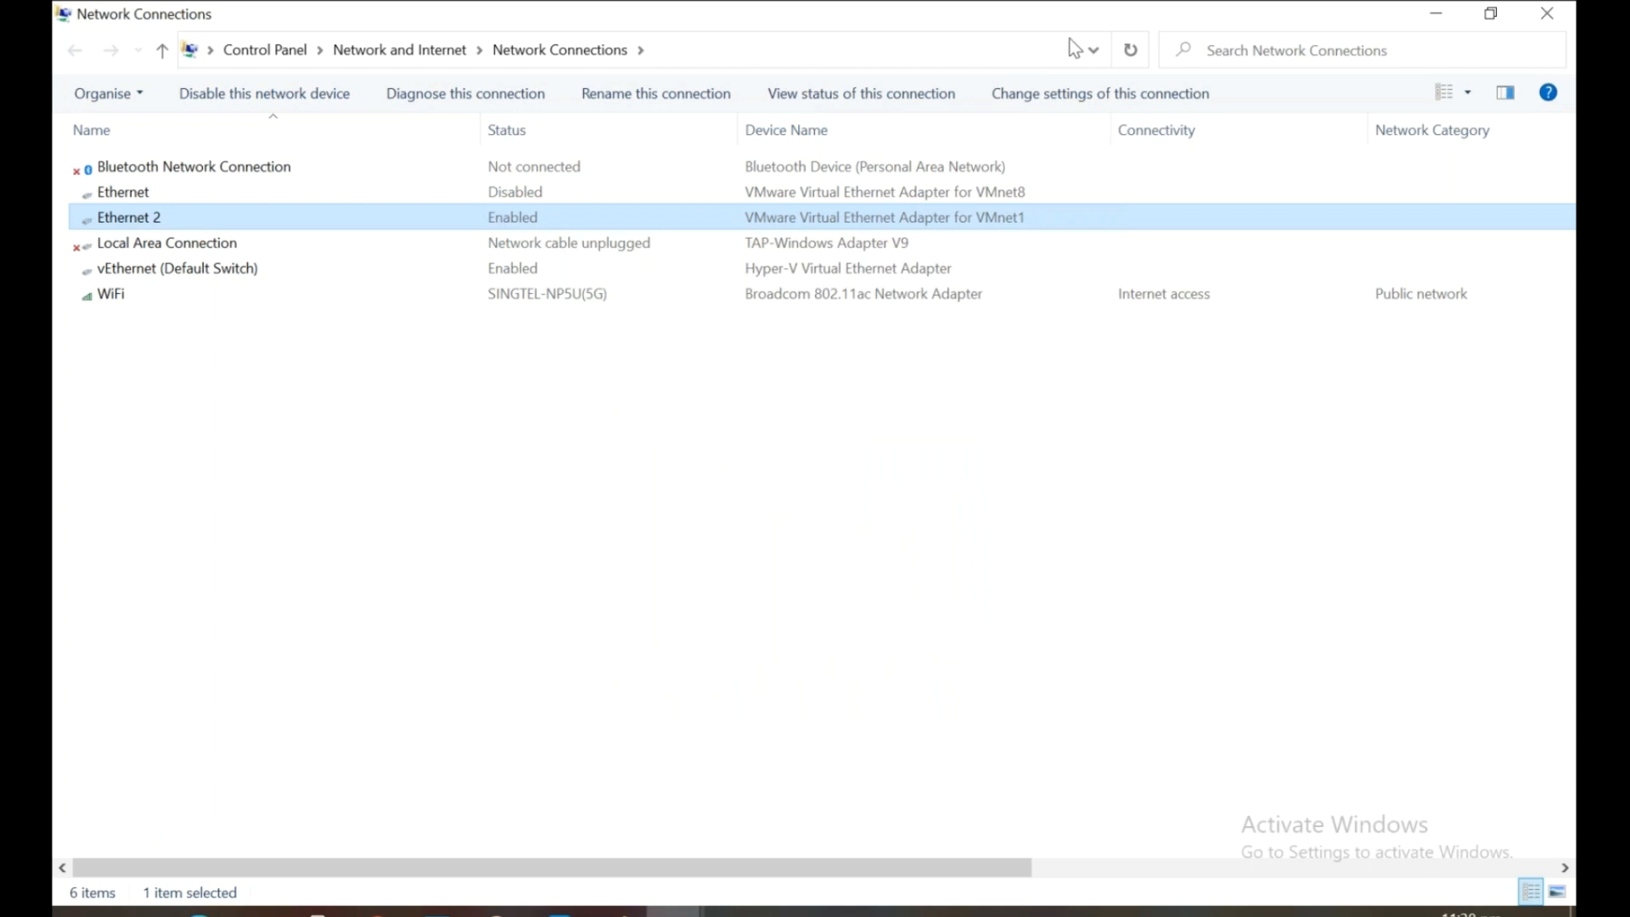
left_click(556, 910)
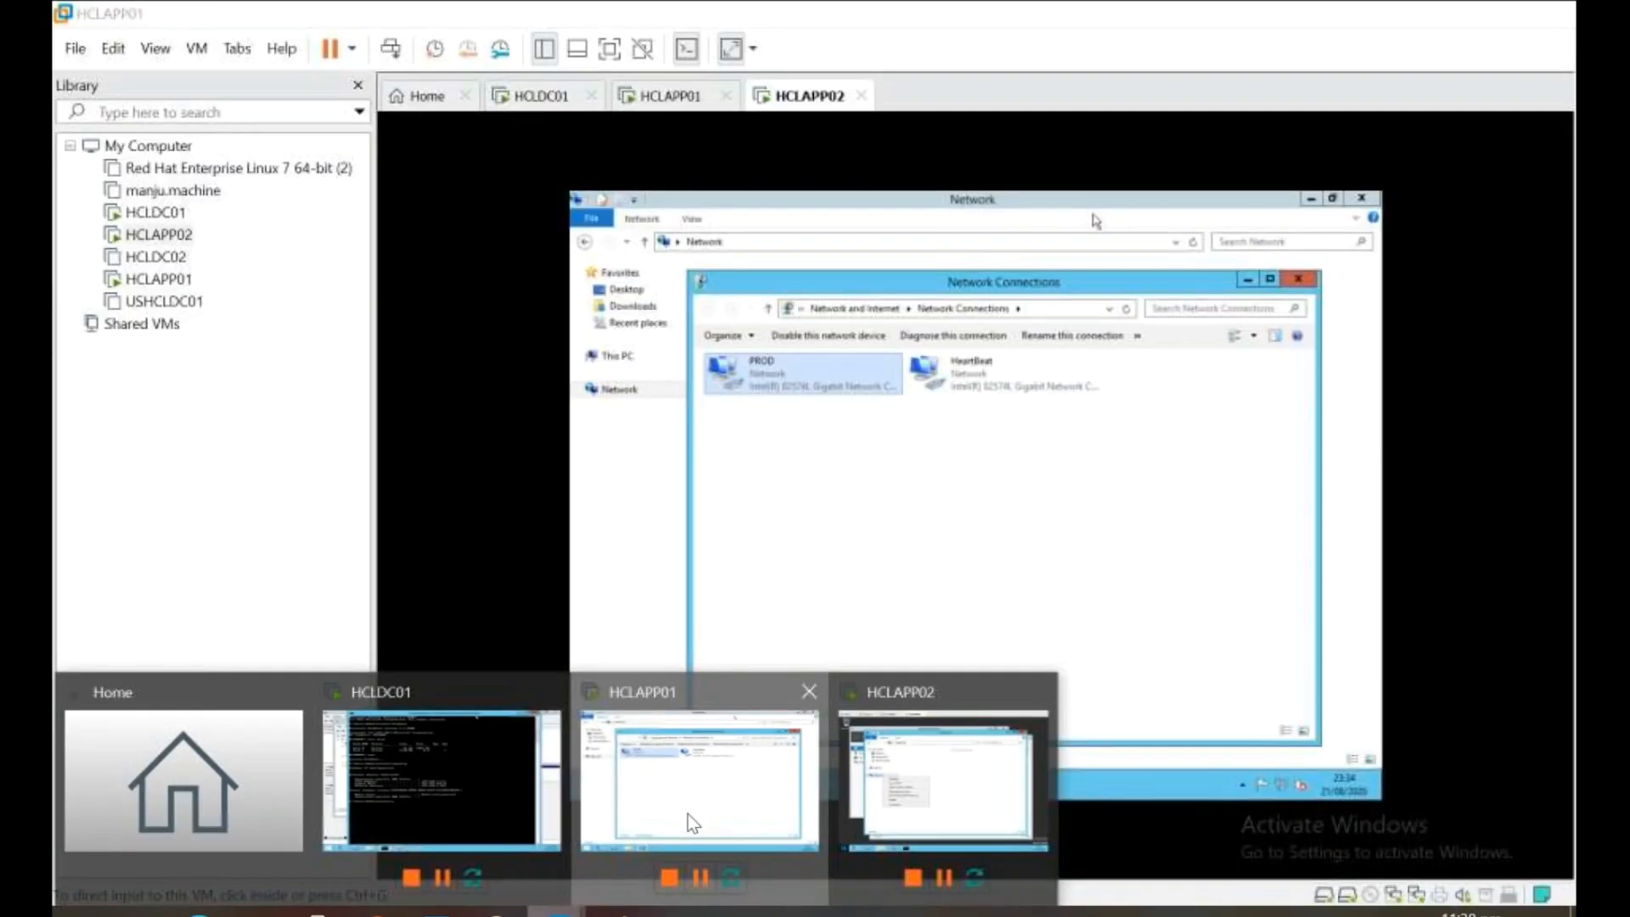
left_click(693, 822)
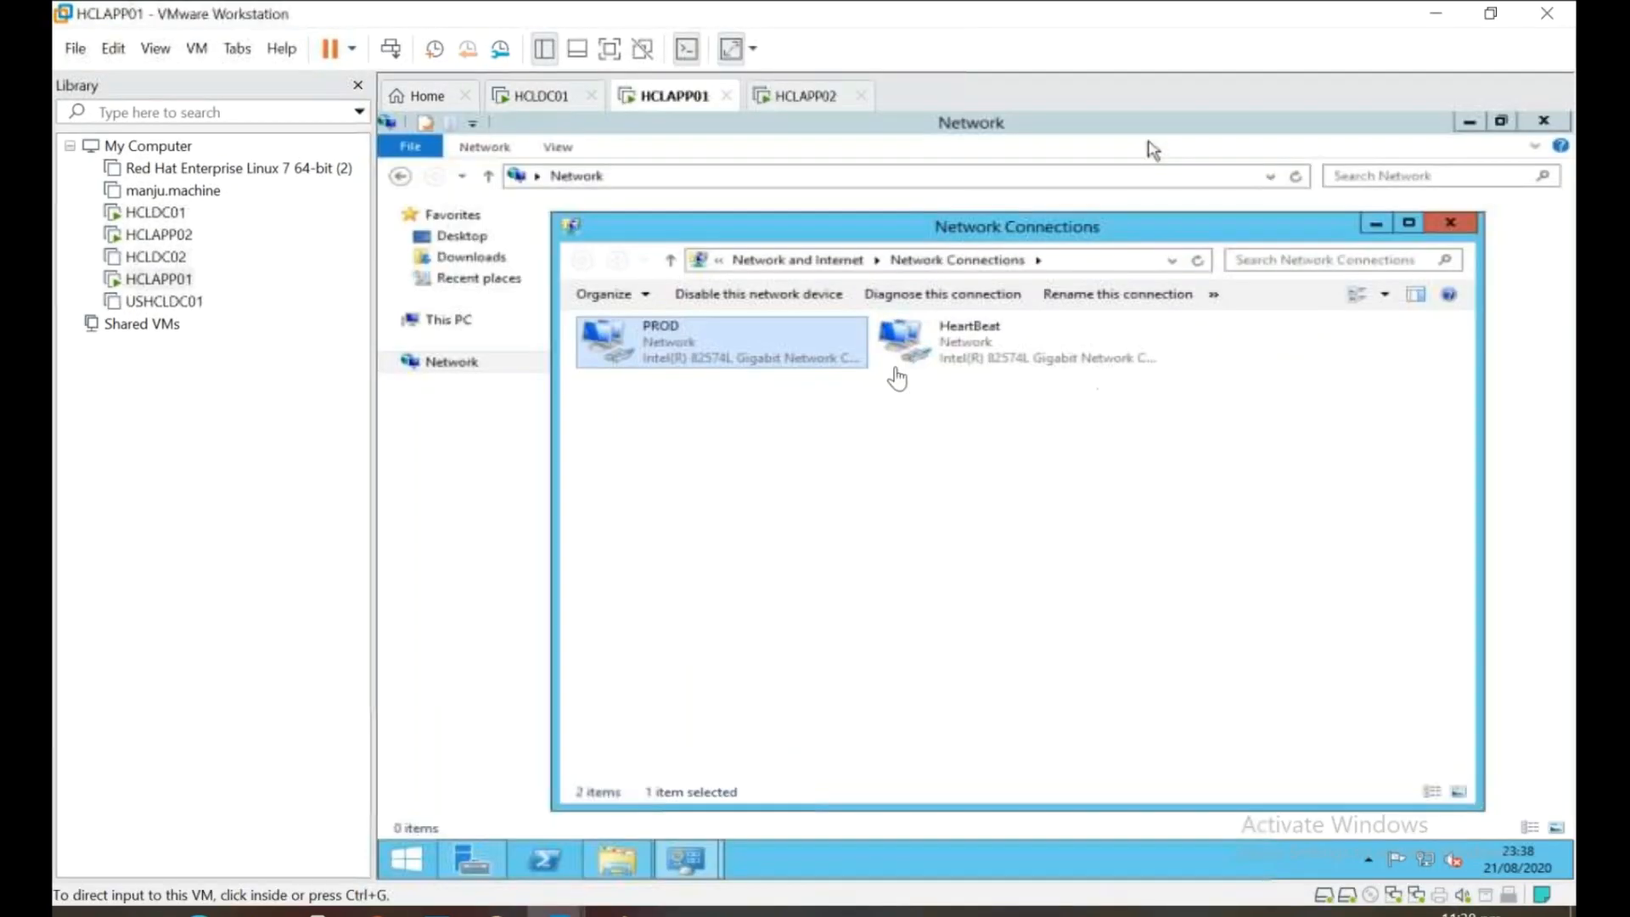
left_click(609, 49)
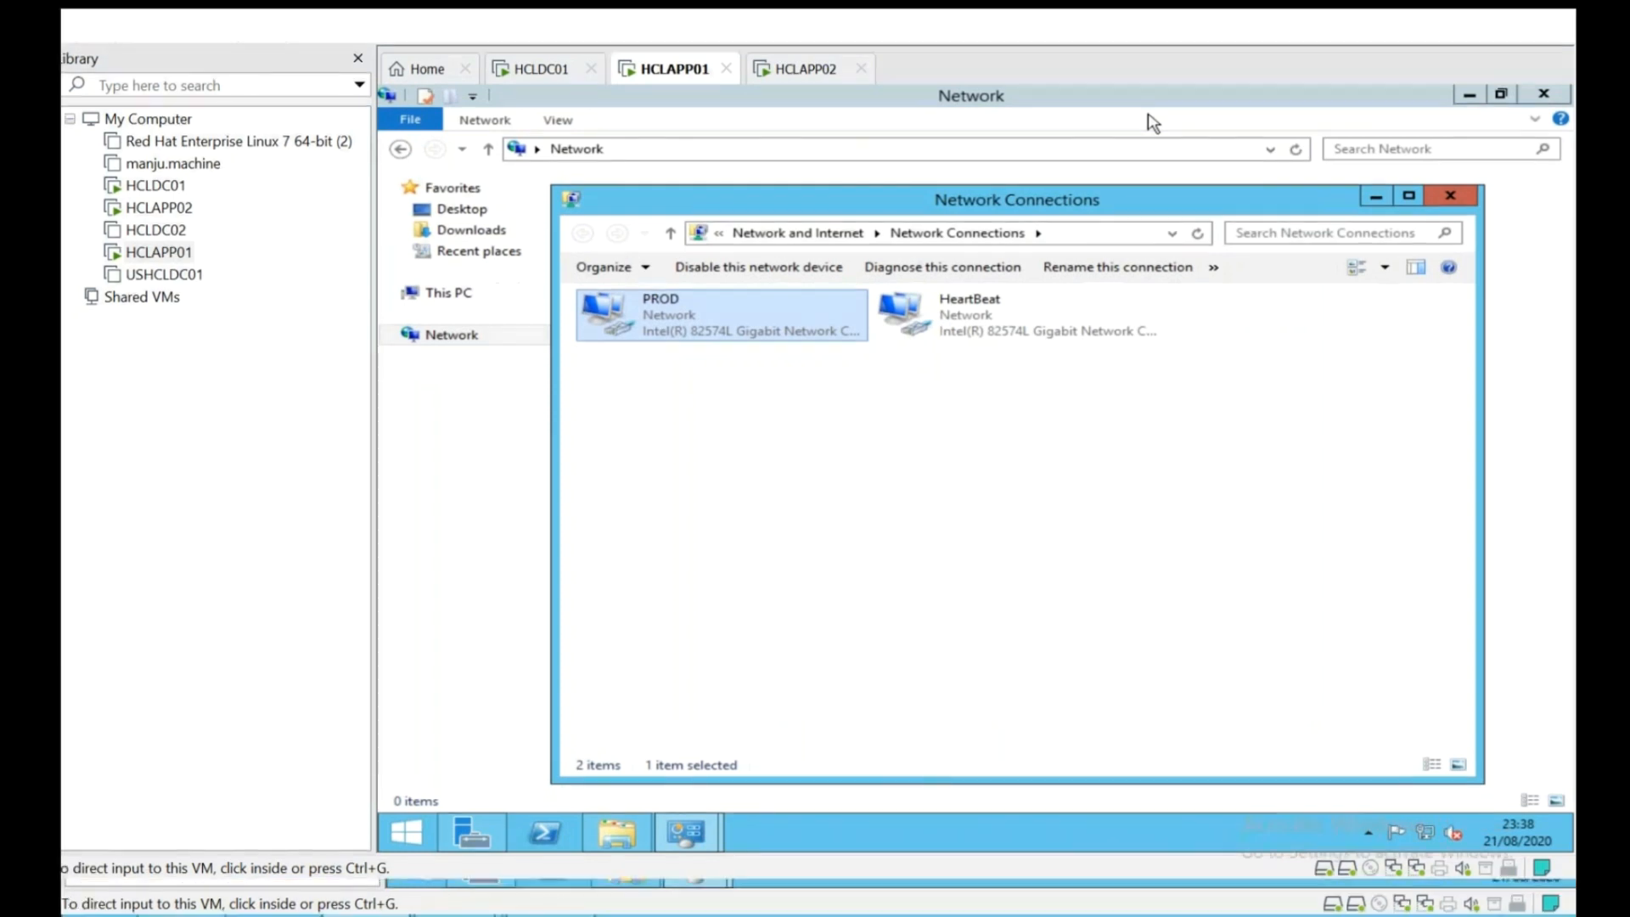
Open the properties of HCLAPP01's HeartBeat adapter and clear Internet Protocol Version 6.
left_click(821, 309)
right_click(821, 309)
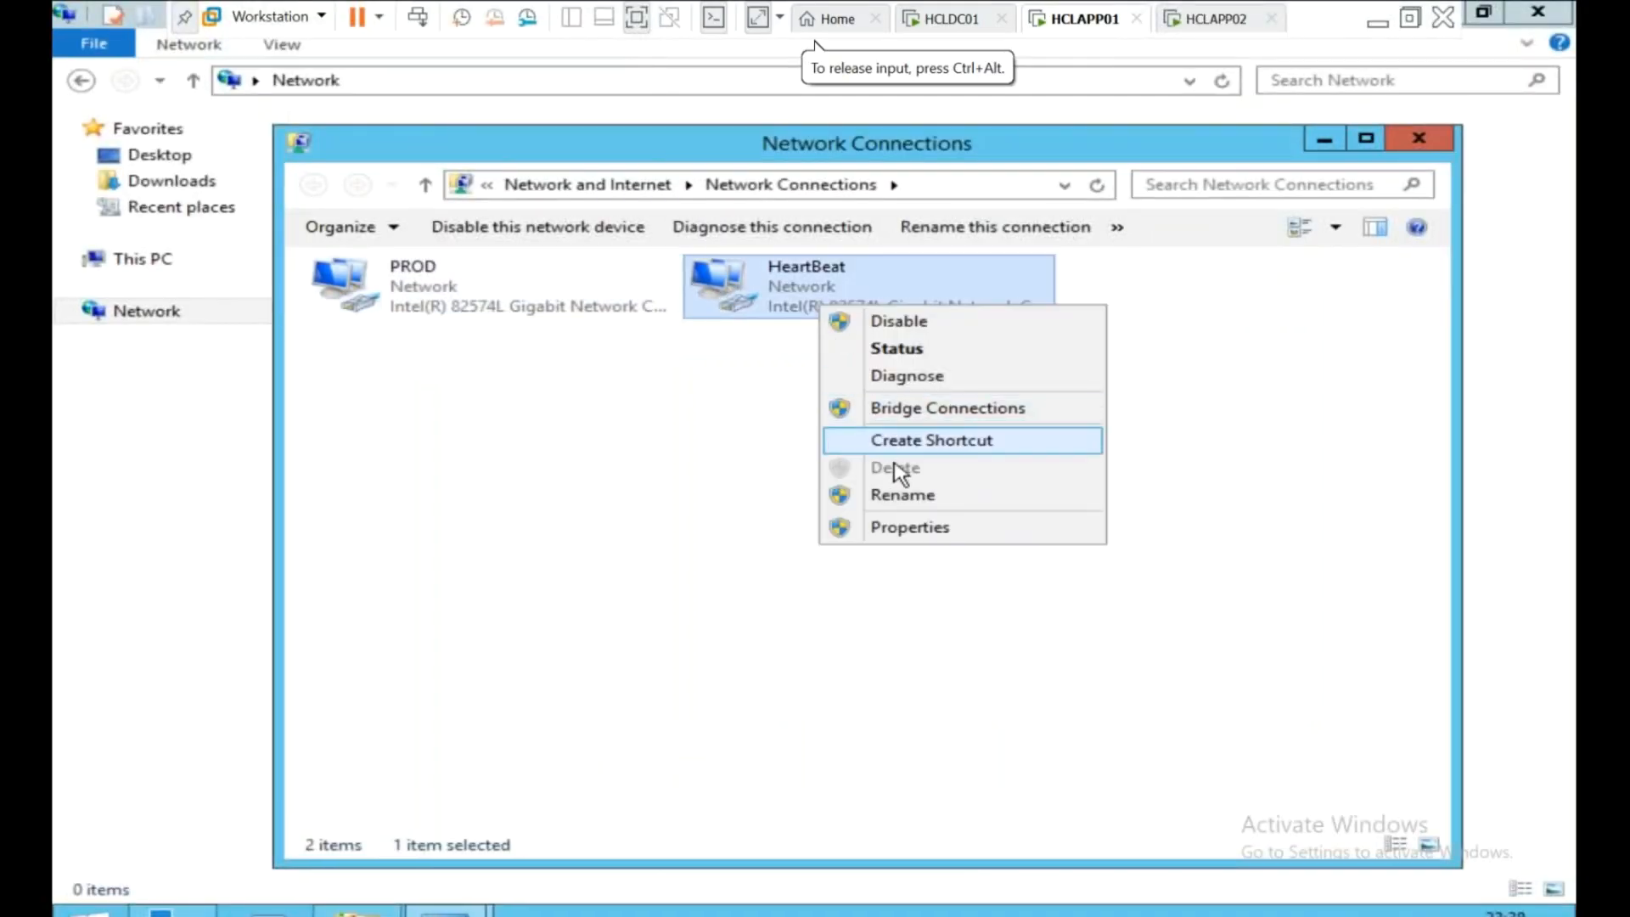
left_click(909, 528)
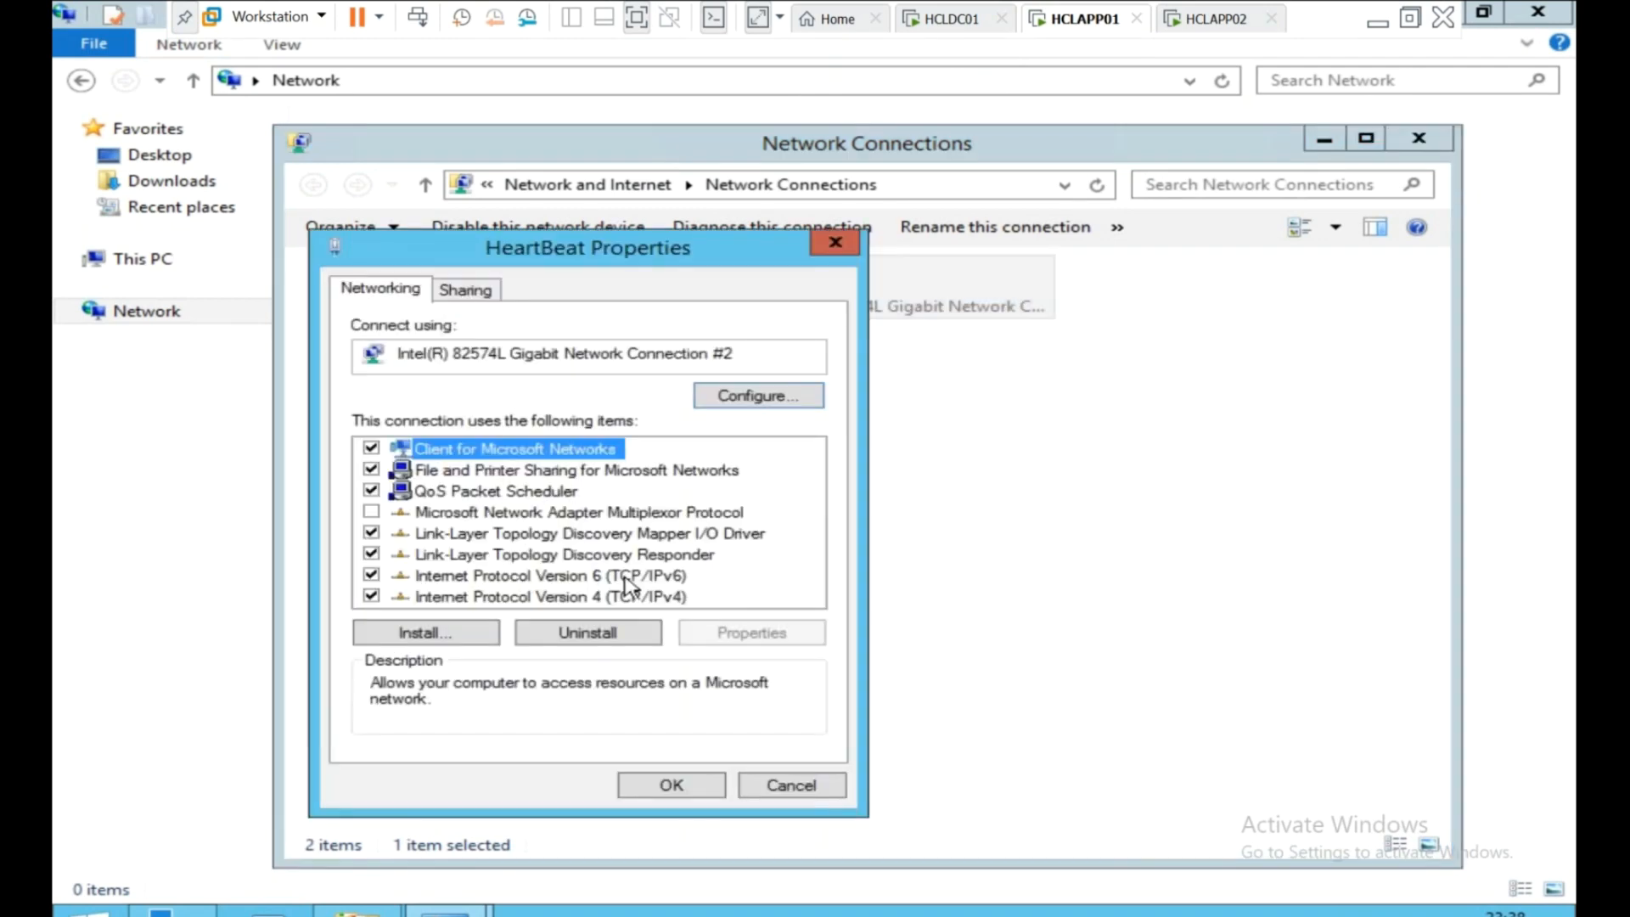
left_click(374, 576)
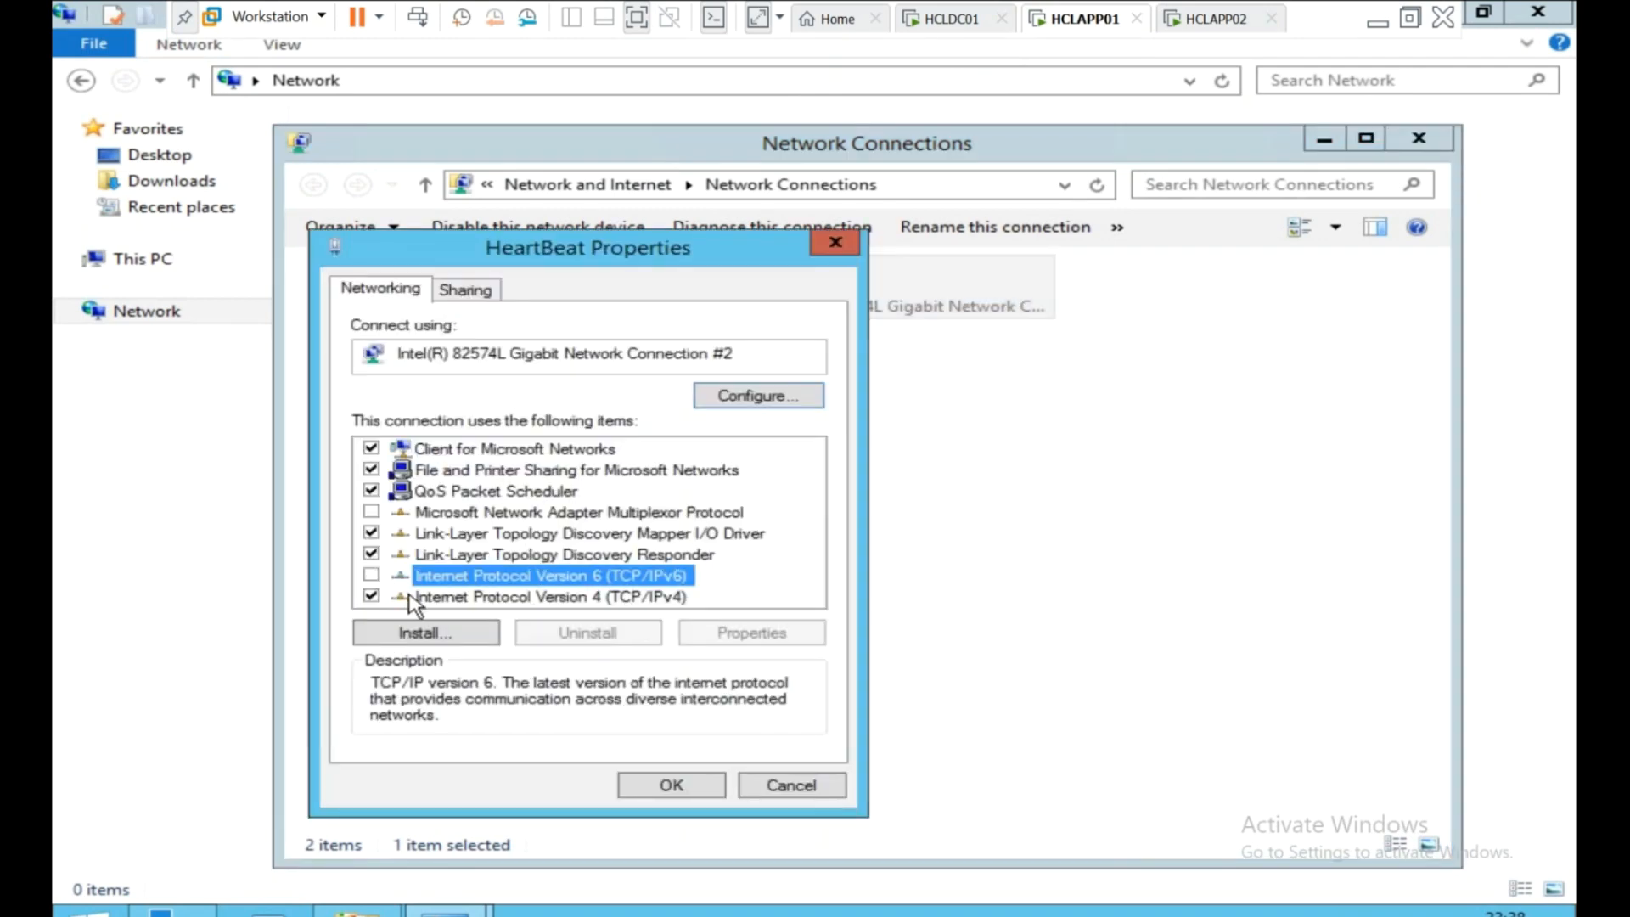
Give HCLAPP01's HeartBeat adapter the static IPv4 address 20.0.0.2 with subnet mask 255.0.0.0.
left_click(416, 597)
left_click(728, 642)
left_click(607, 523)
left_click(693, 552)
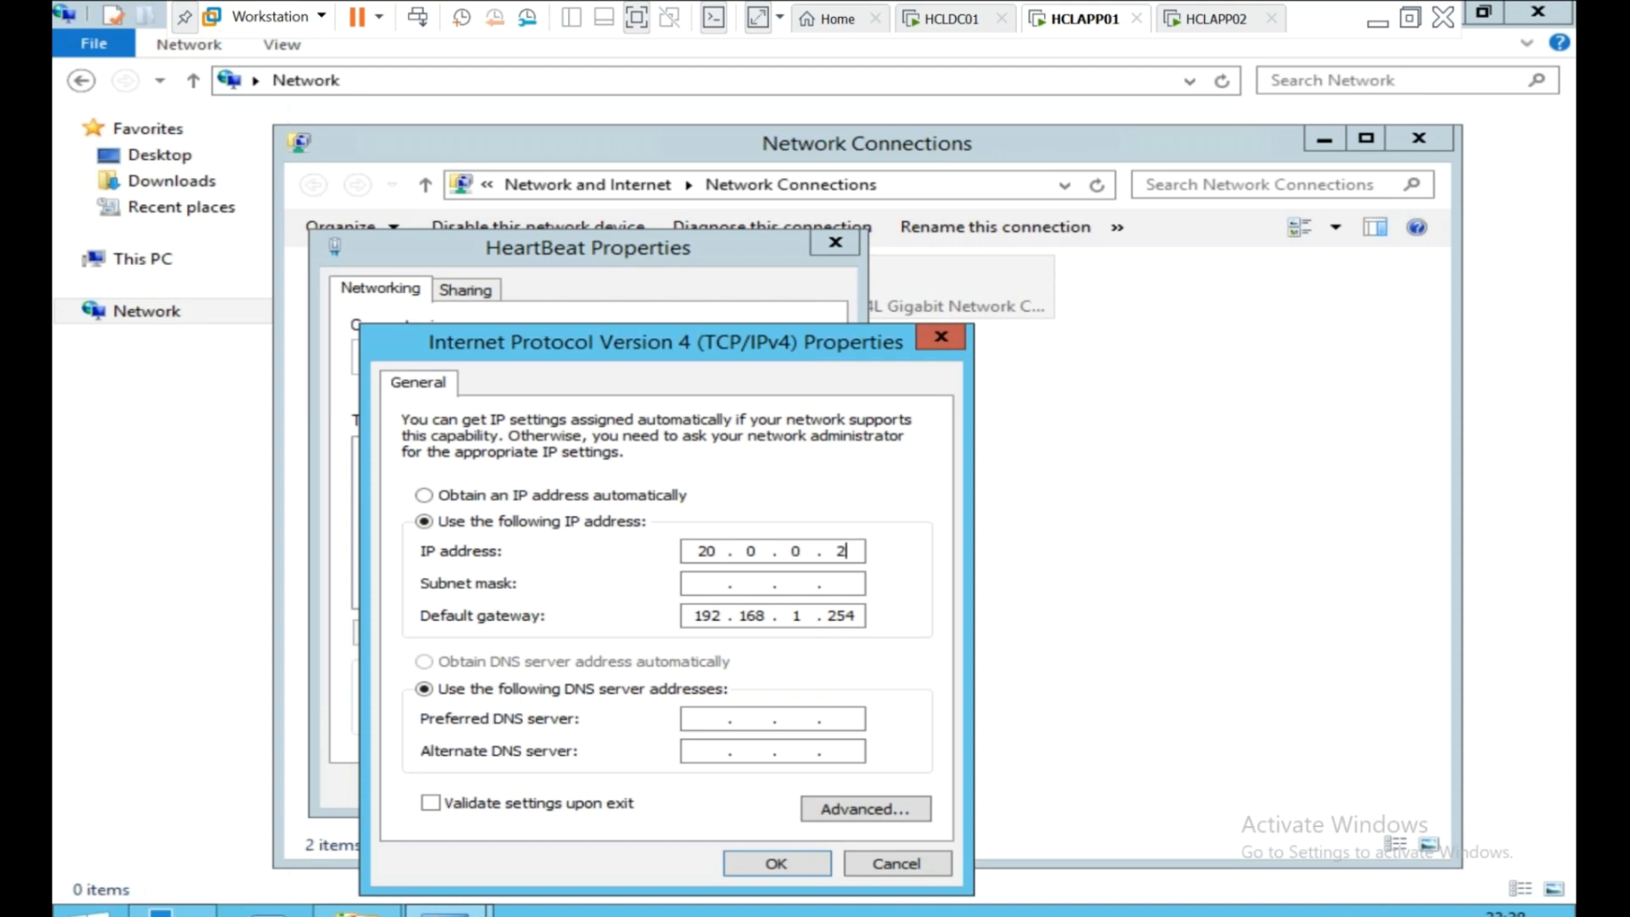
left_click(698, 583)
Remove the default gateway from HCLAPP01's HeartBeat IPv4 settings, then apply and close the adapter's properties.
left_click(861, 616)
key("BackSpace")
key("BackSpace")
key("BackSpace")
key("BackSpace")
key("BackSpace")
key("BackSpace")
key("BackSpace")
key("BackSpace")
key("BackSpace")
key("BackSpace")
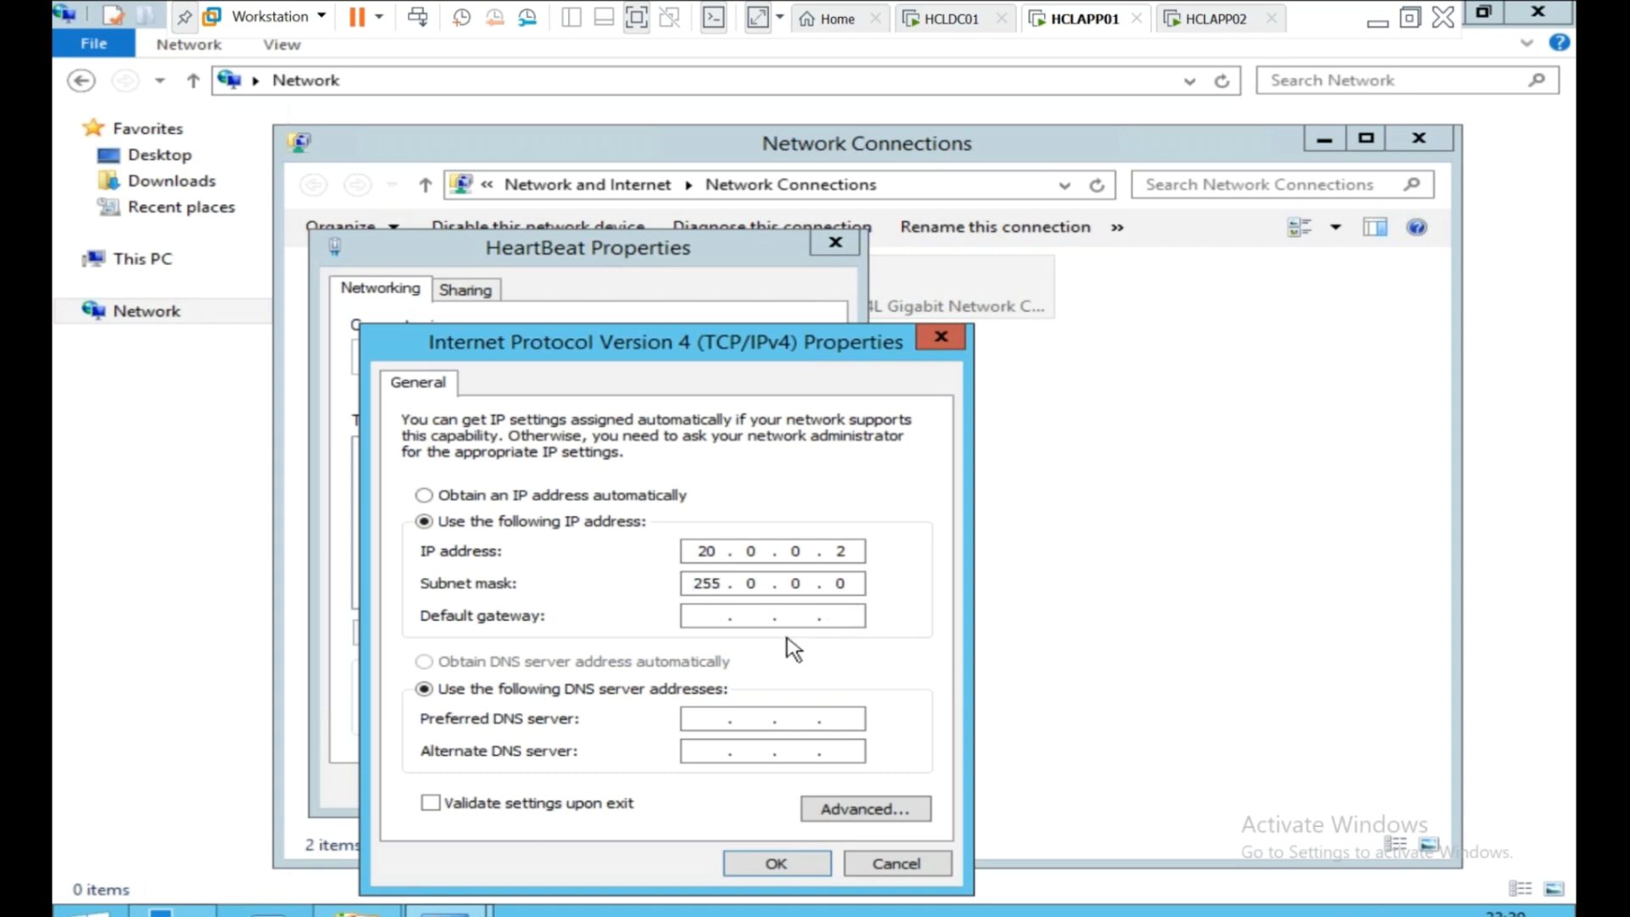
left_click(775, 864)
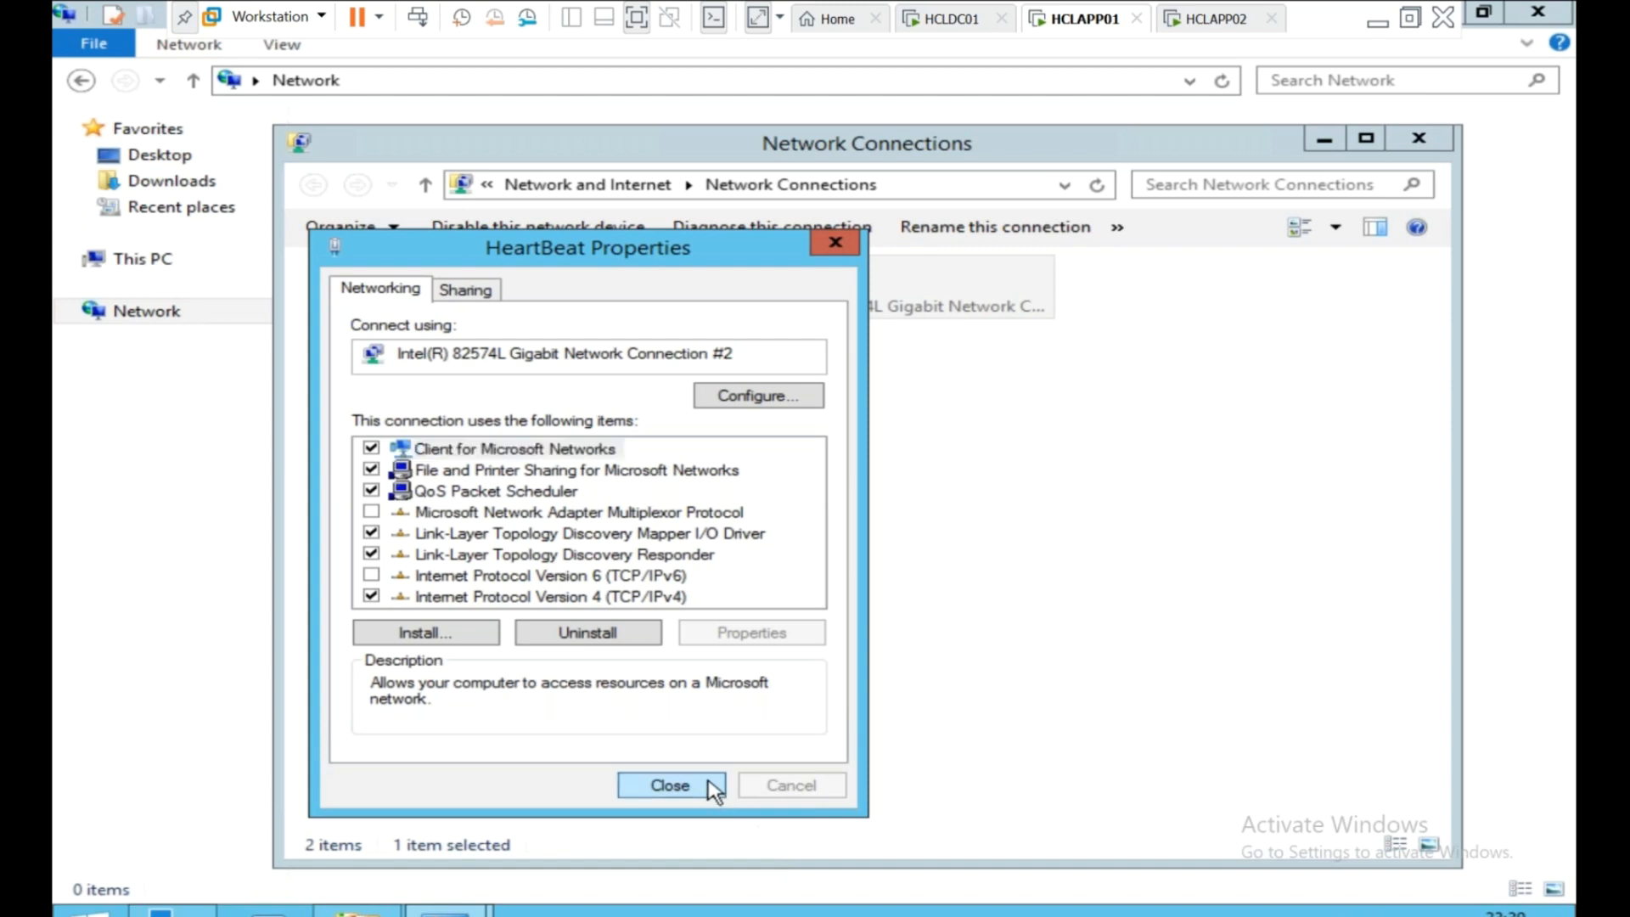
left_click(711, 786)
Switch to the HCLAPP02 virtual machine and show its network adapters from the Network properties.
left_click(1192, 24)
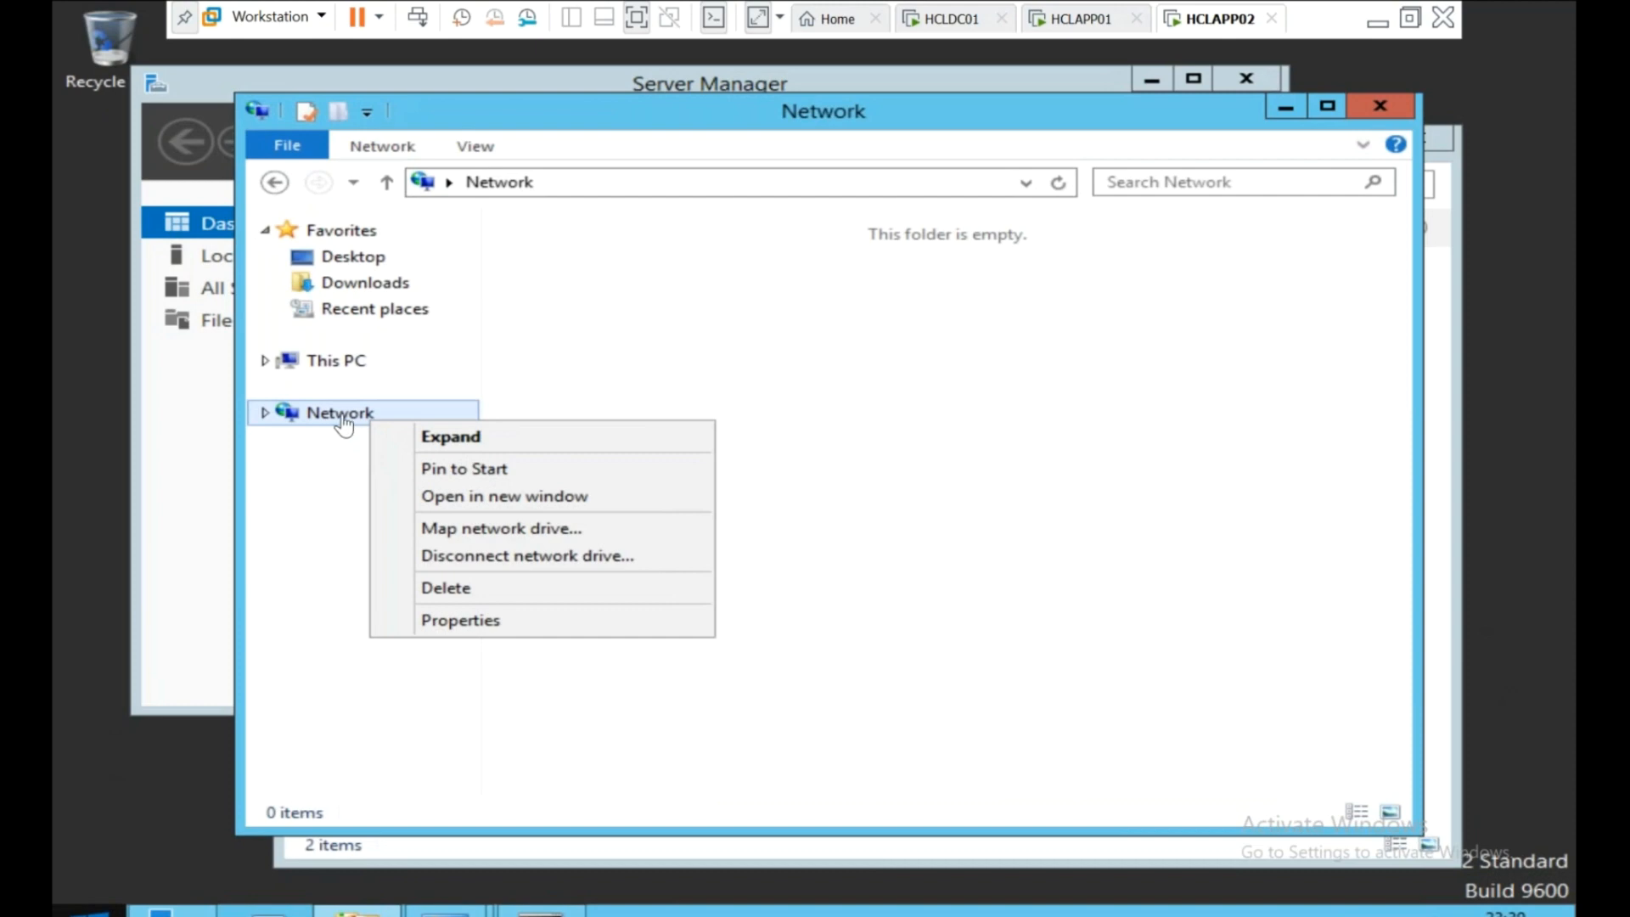
left_click(463, 620)
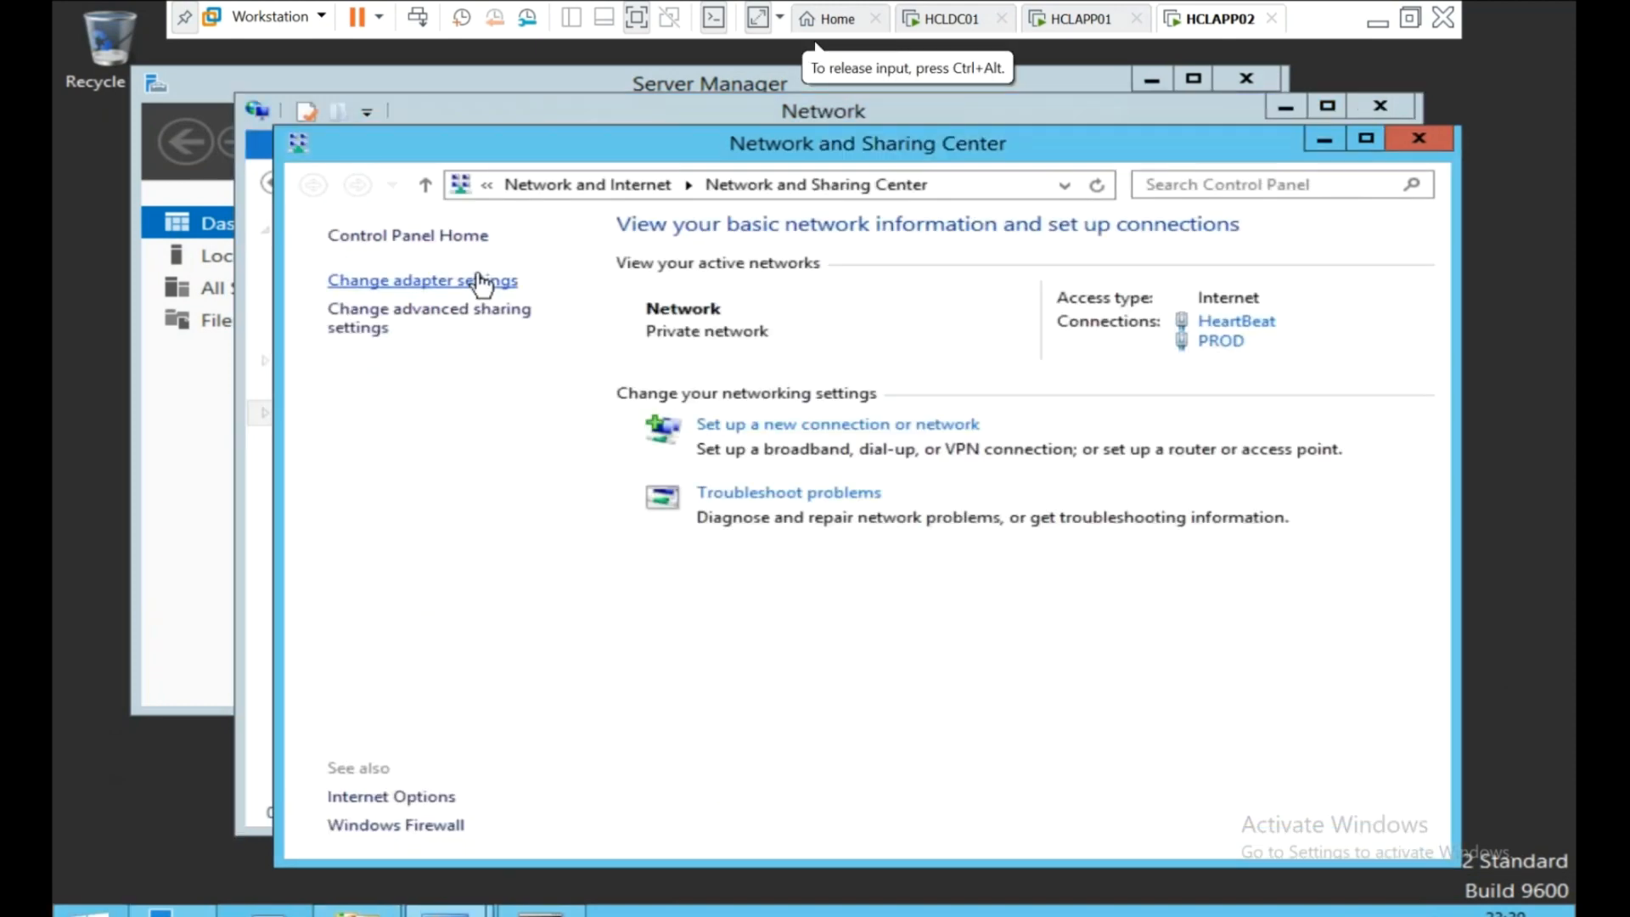
left_click(485, 283)
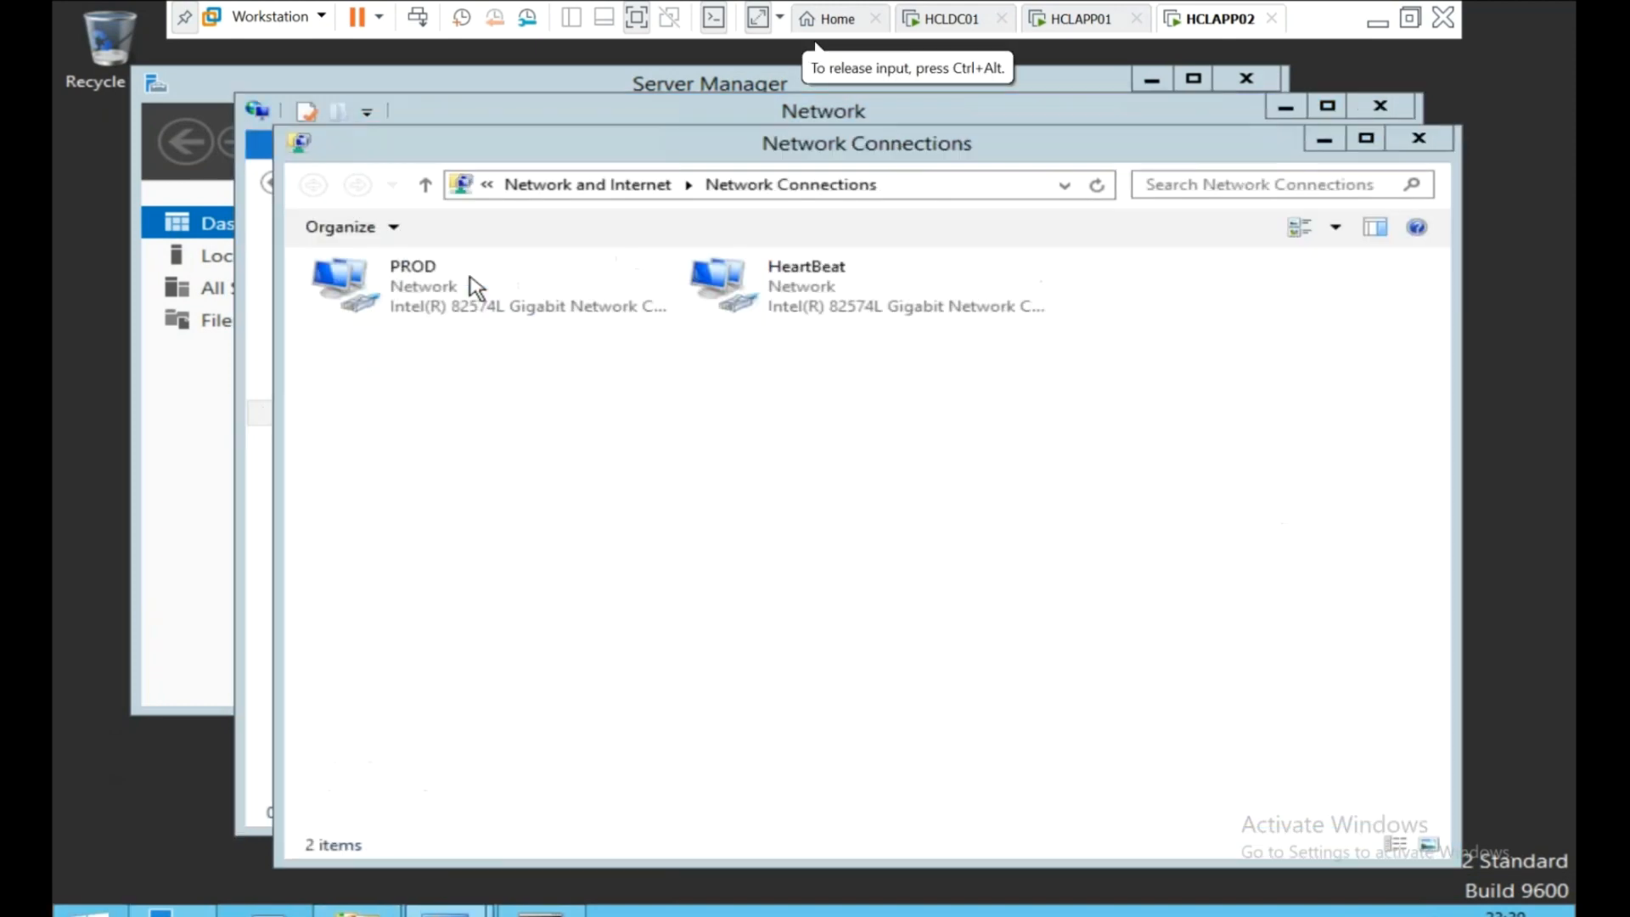
Open the properties of HCLAPP02's HeartBeat adapter and clear Internet Protocol Version 6.
left_click(713, 309)
right_click(737, 321)
left_click(818, 510)
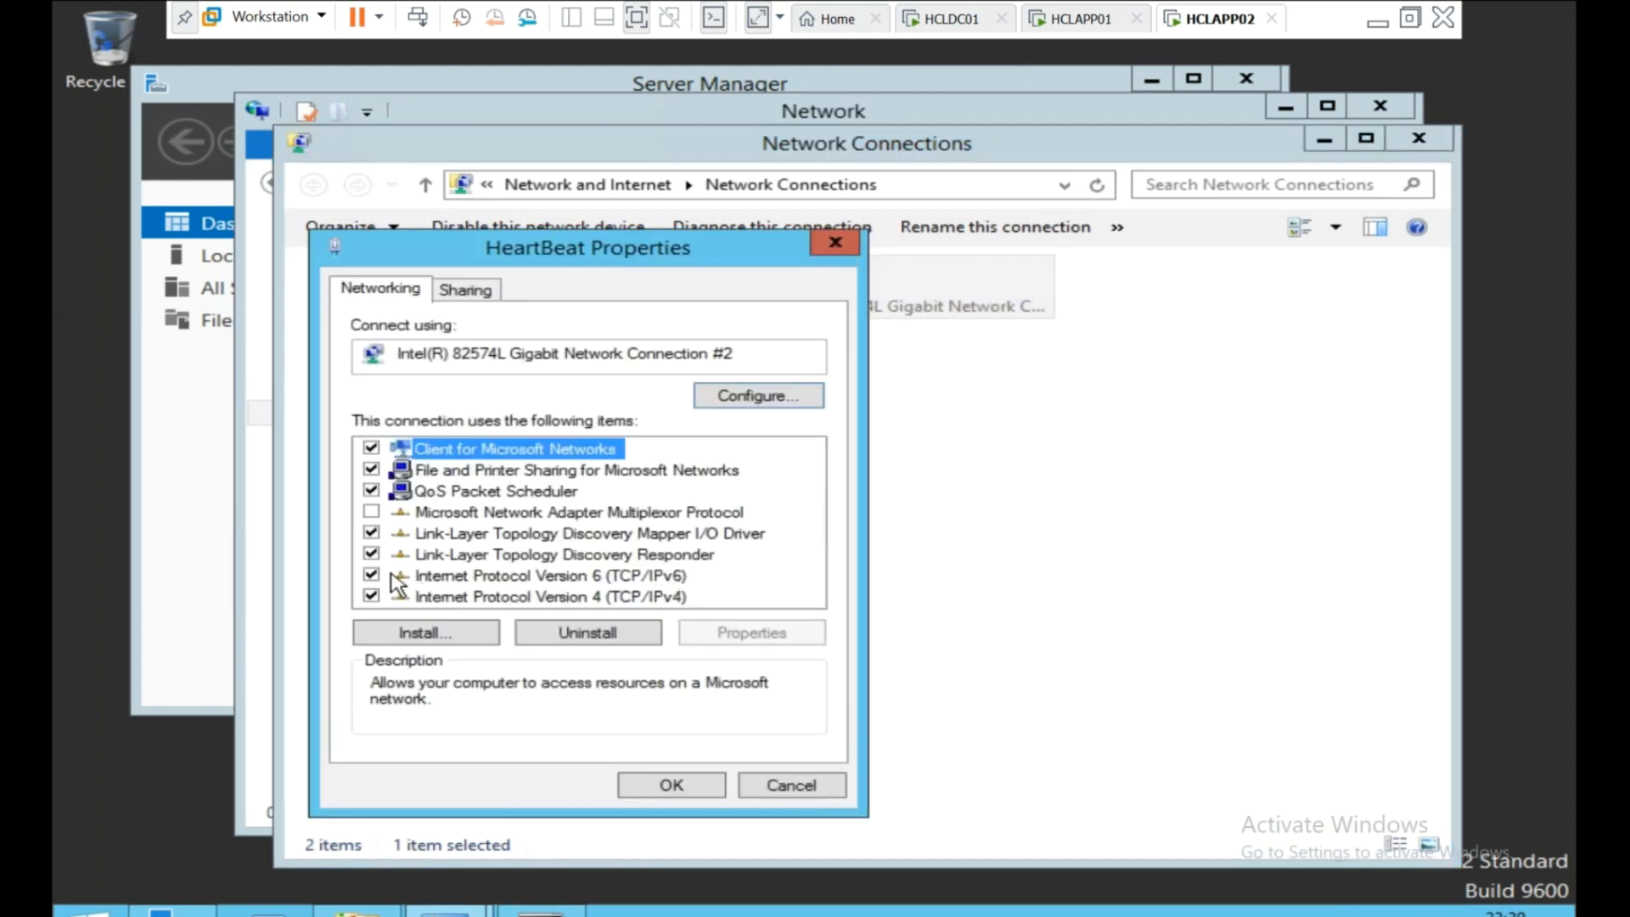
left_click(371, 575)
Give HCLAPP02's HeartBeat adapter the static IPv4 address 20.0.0.3.
left_click(492, 597)
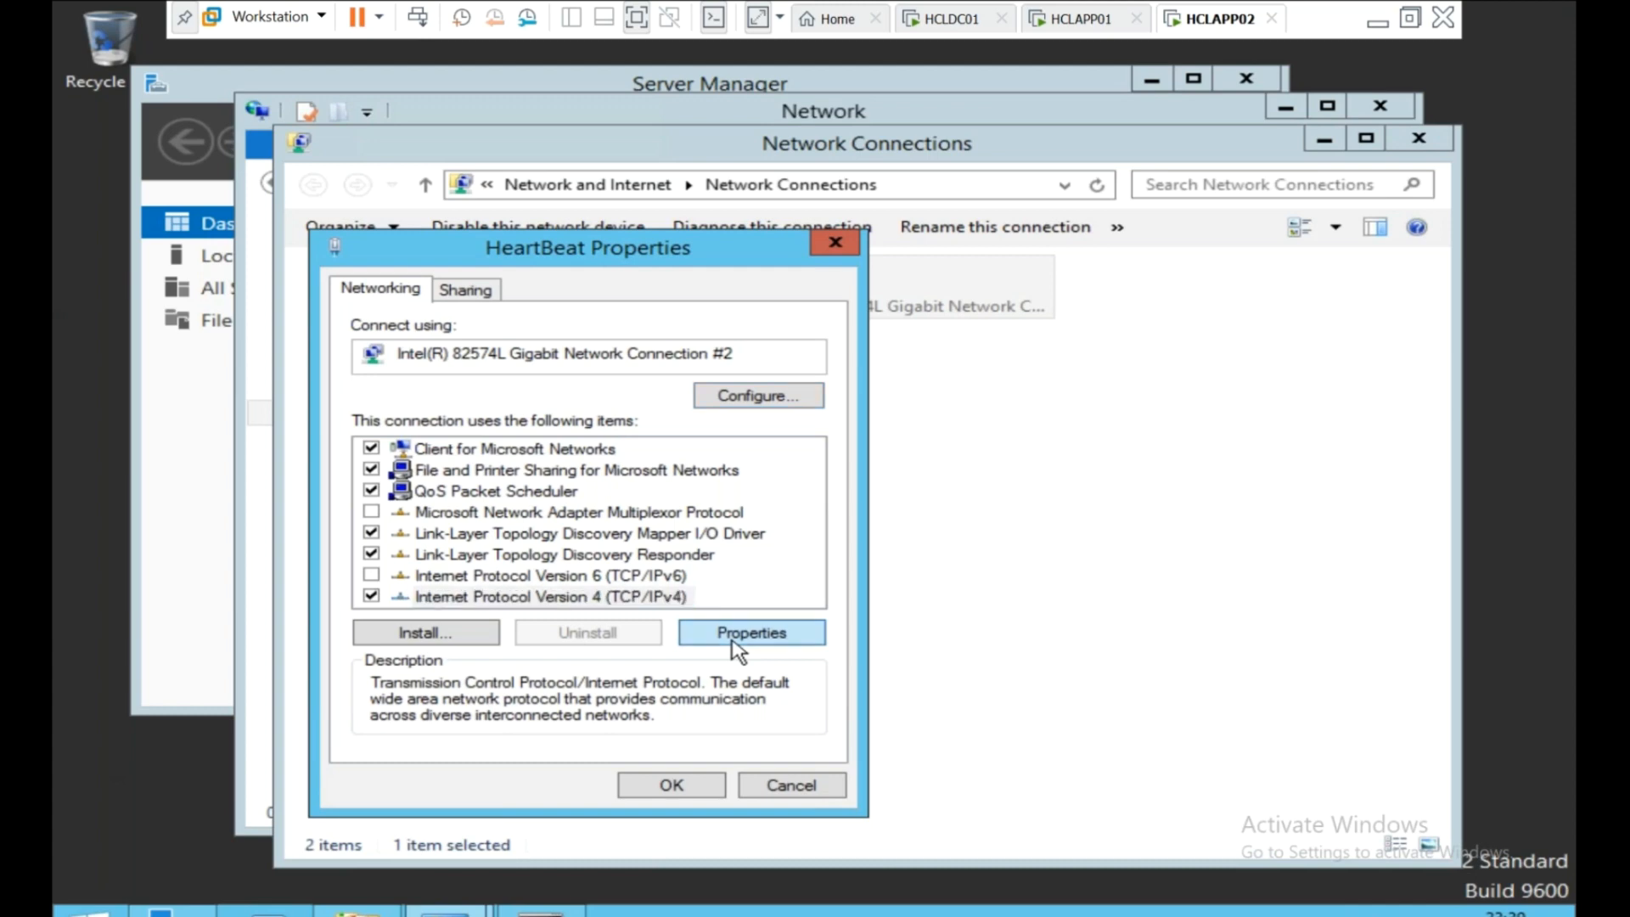
left_click(733, 638)
left_click(584, 521)
left_click(704, 552)
type("20 . 0 . 0 . 3")
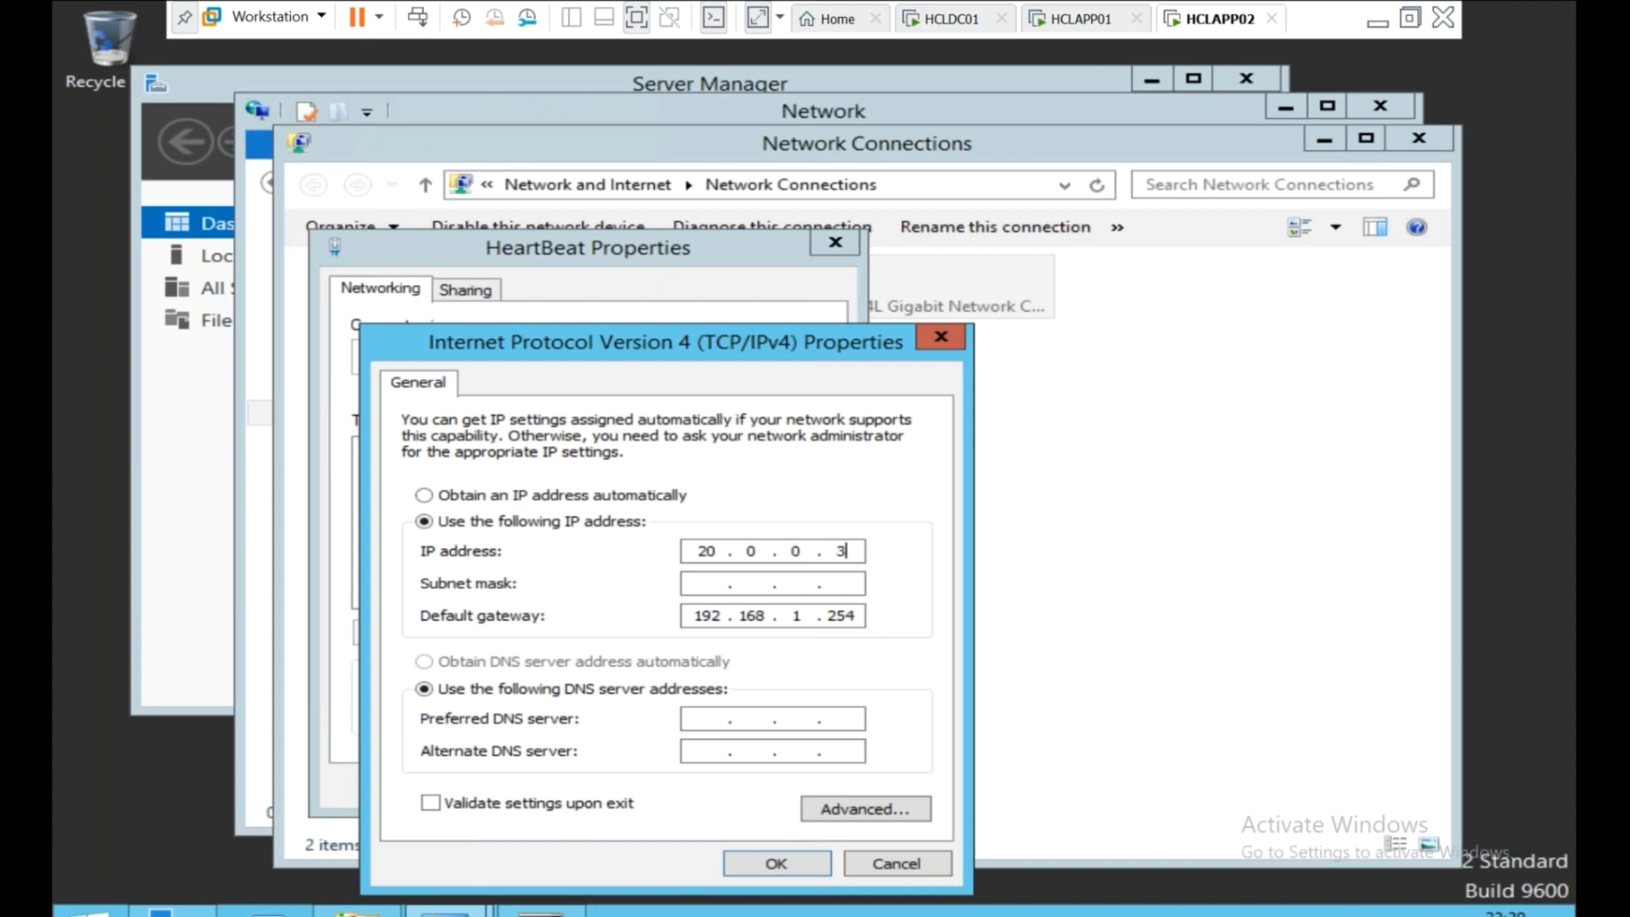
Remove the default gateway, fill in the subnet mask and apply HCLAPP02's HeartBeat adapter settings.
key("BackSpace")
key("BackSpace")
key("BackSpace")
key("BackSpace")
key("BackSpace")
key("BackSpace")
key("BackSpace")
key("BackSpace")
left_click(726, 584)
left_click(775, 863)
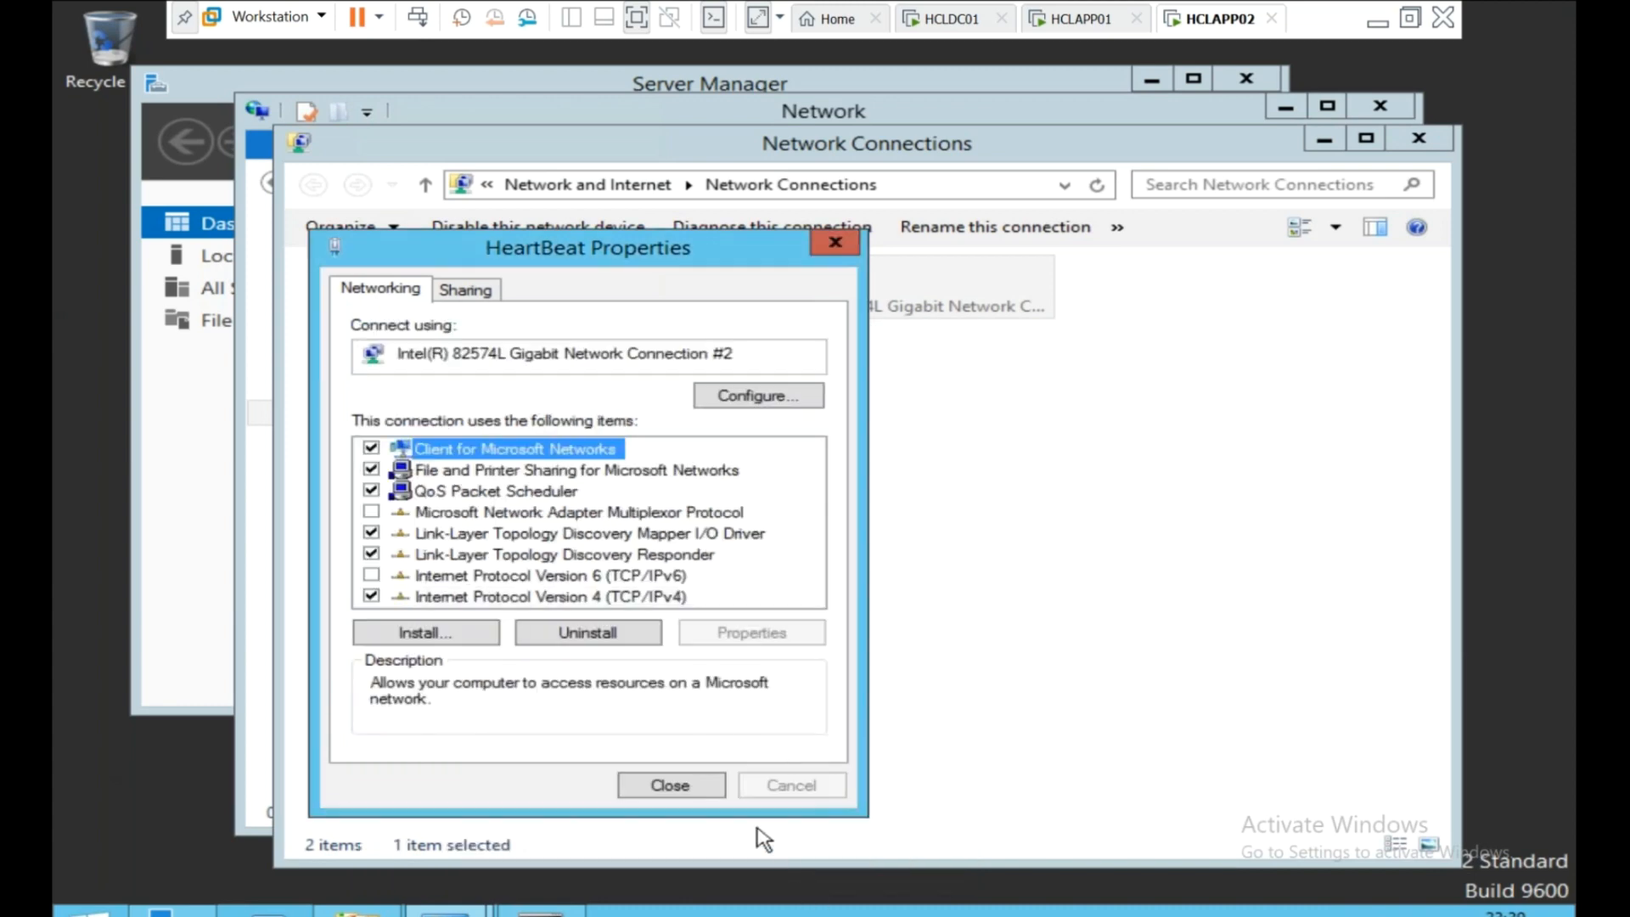
left_click(689, 795)
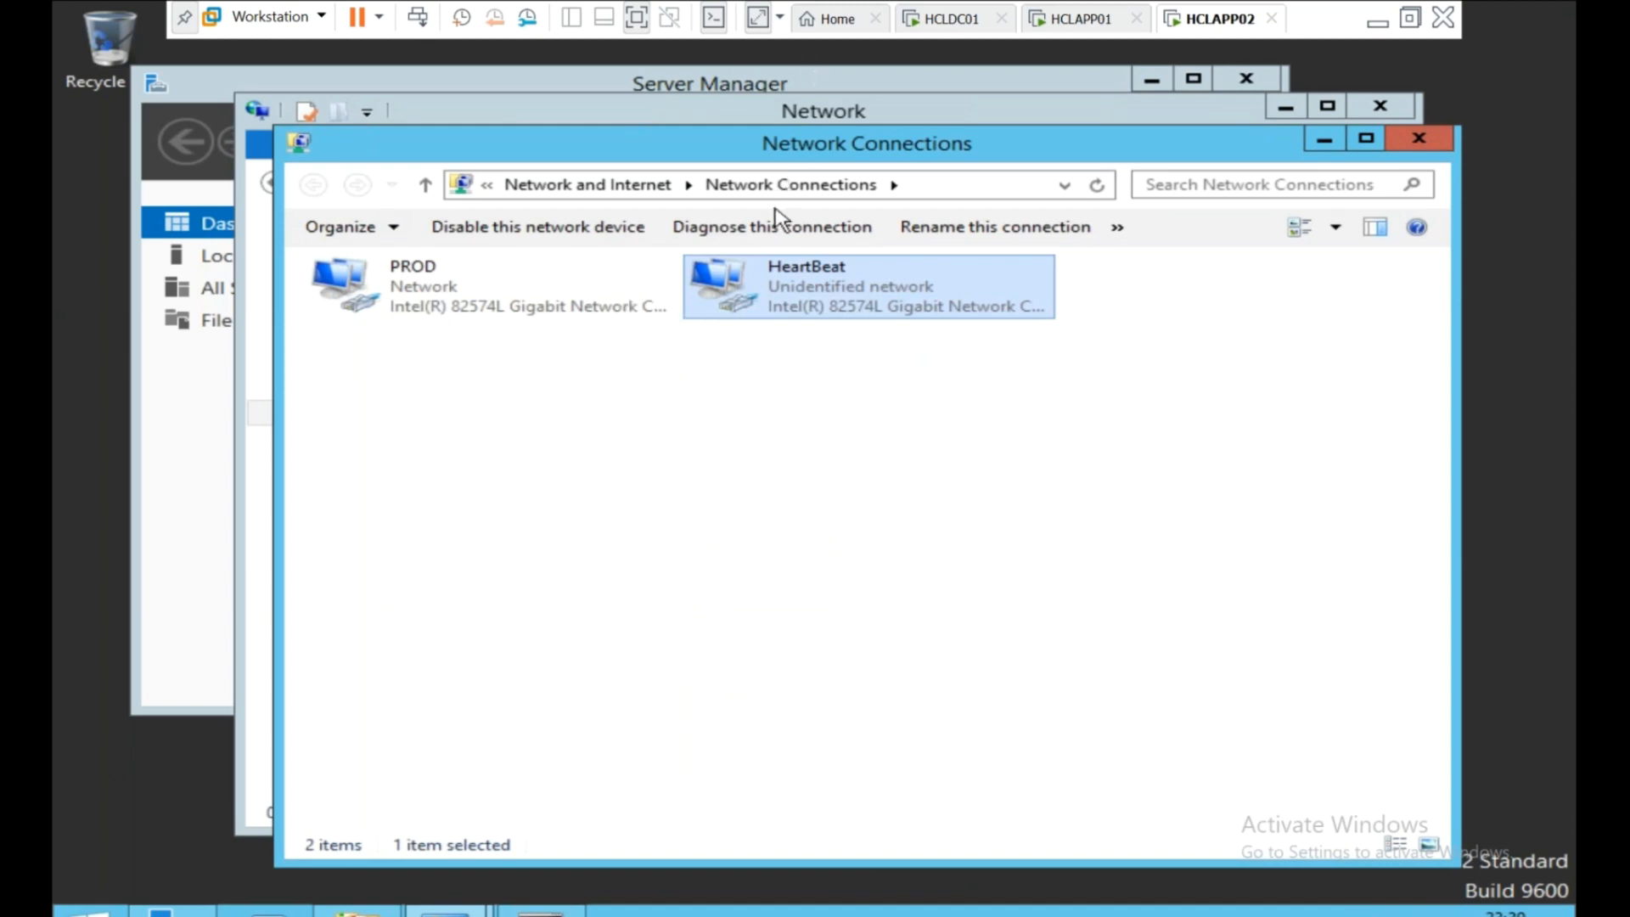
Leave full screen, check the host's list of network connections and return to the virtual machines in VMware Workstation.
left_click(636, 24)
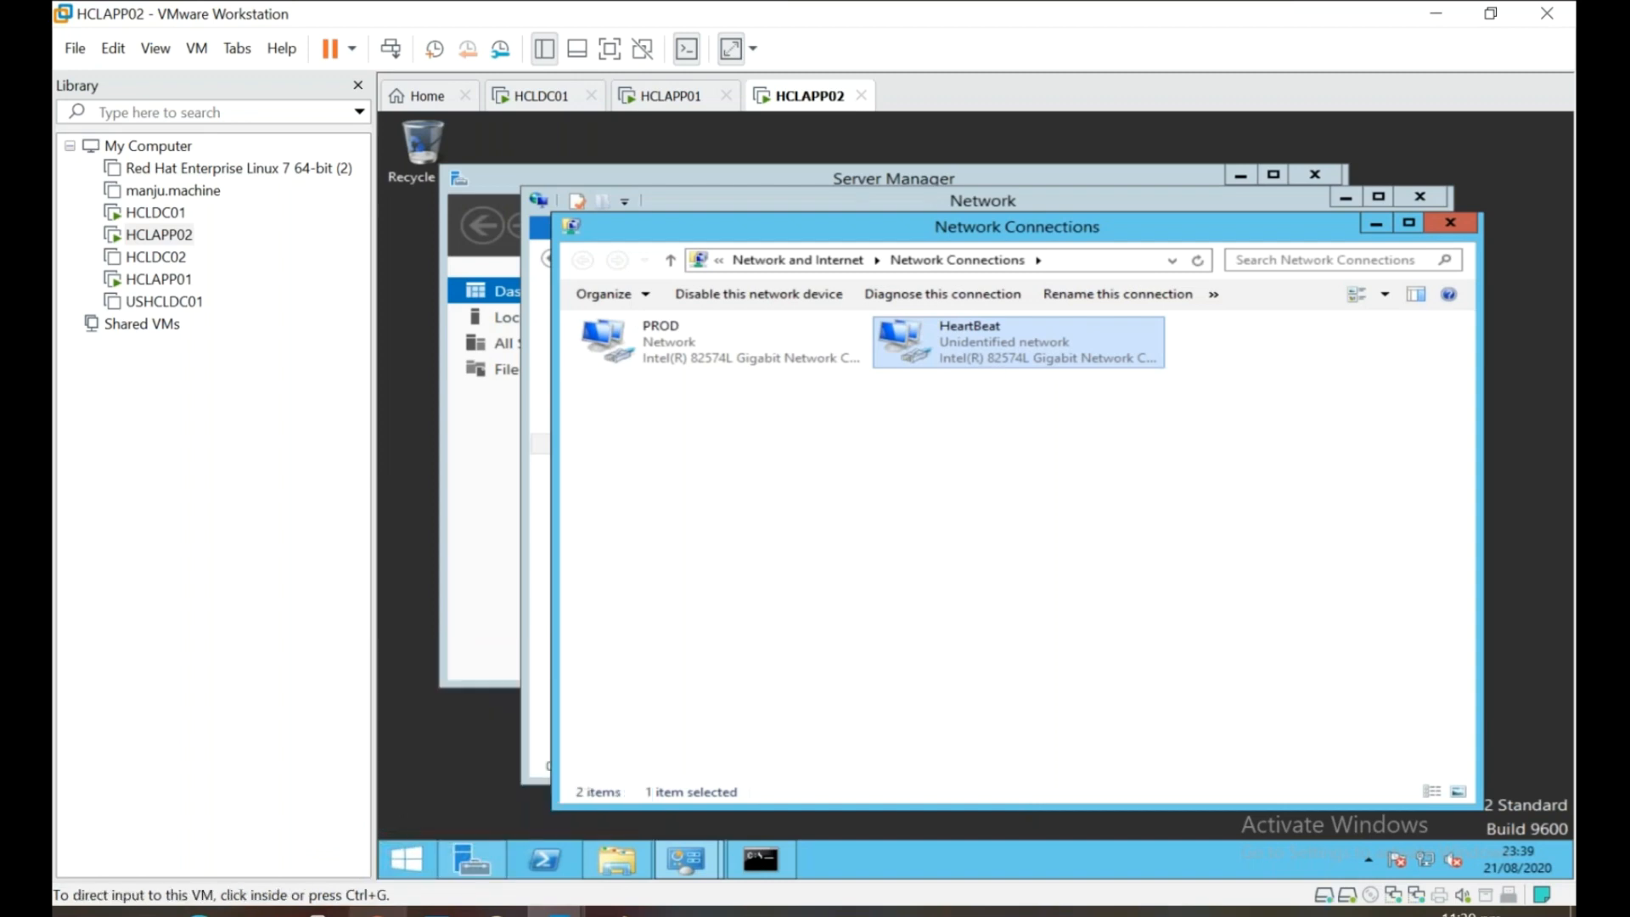
left_click(259, 911)
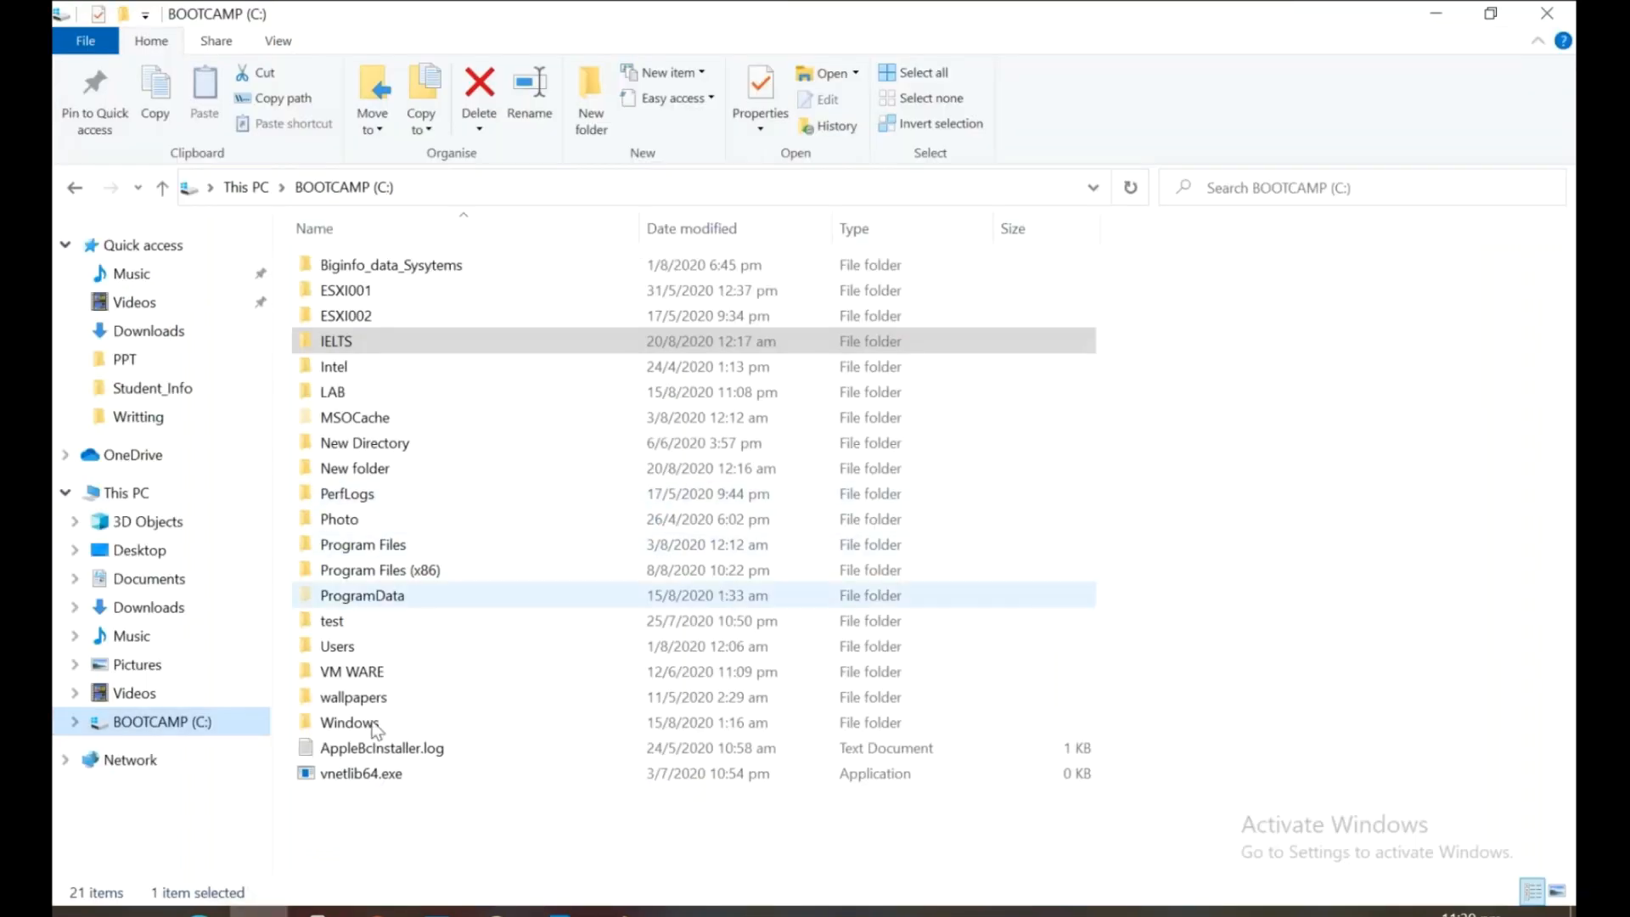
mouse_move(676, 912)
left_click(773, 849)
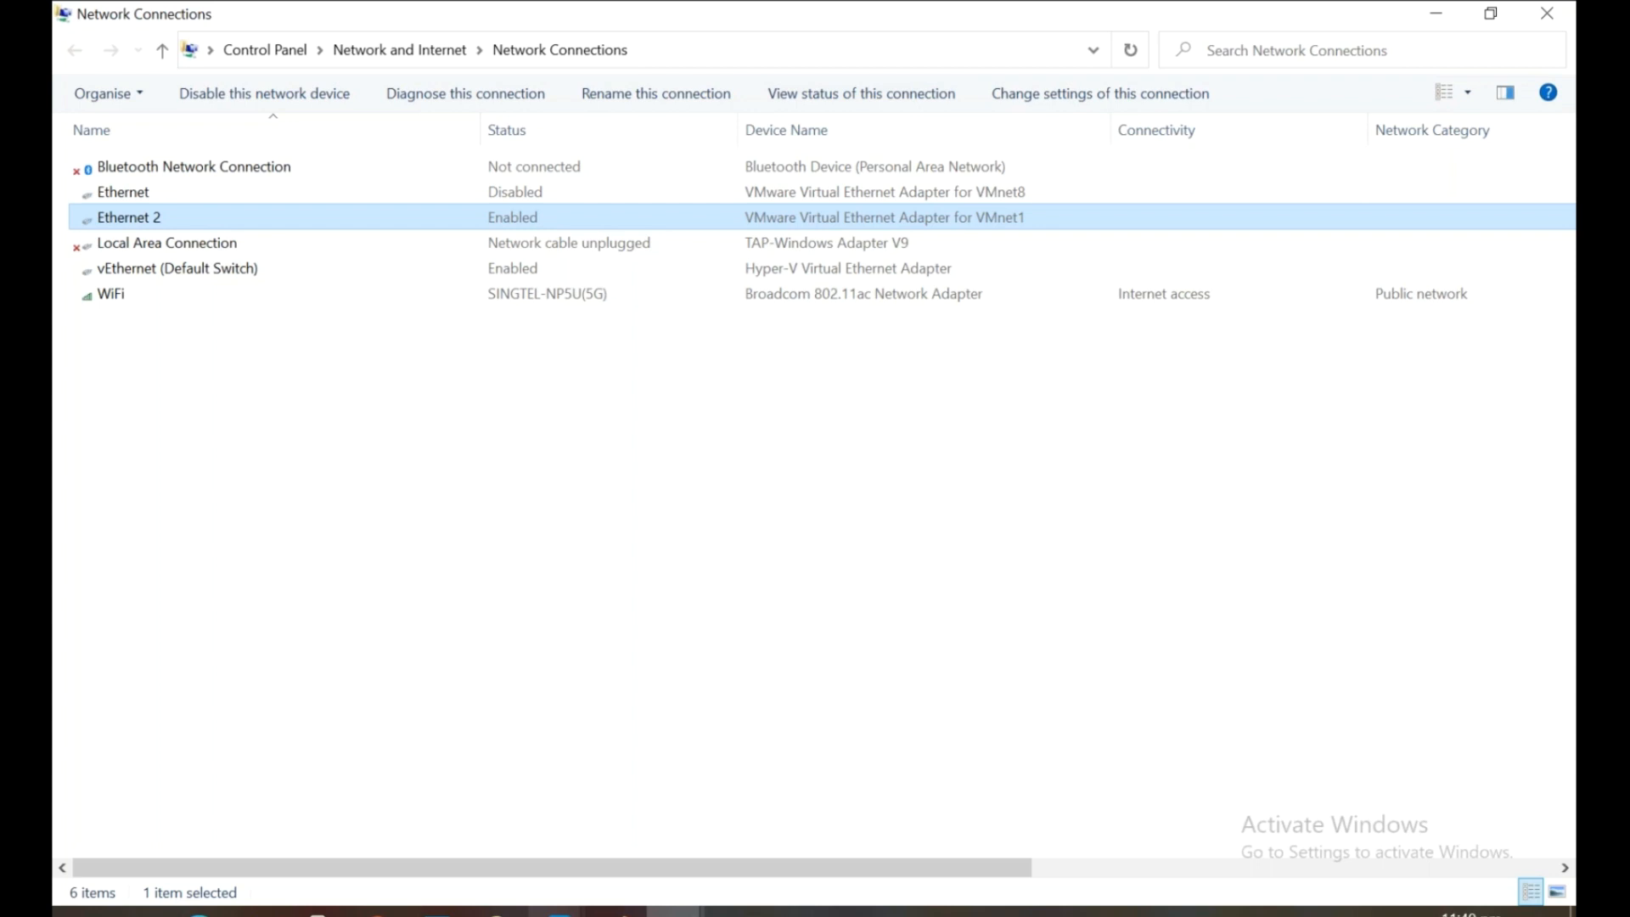
left_click(559, 912)
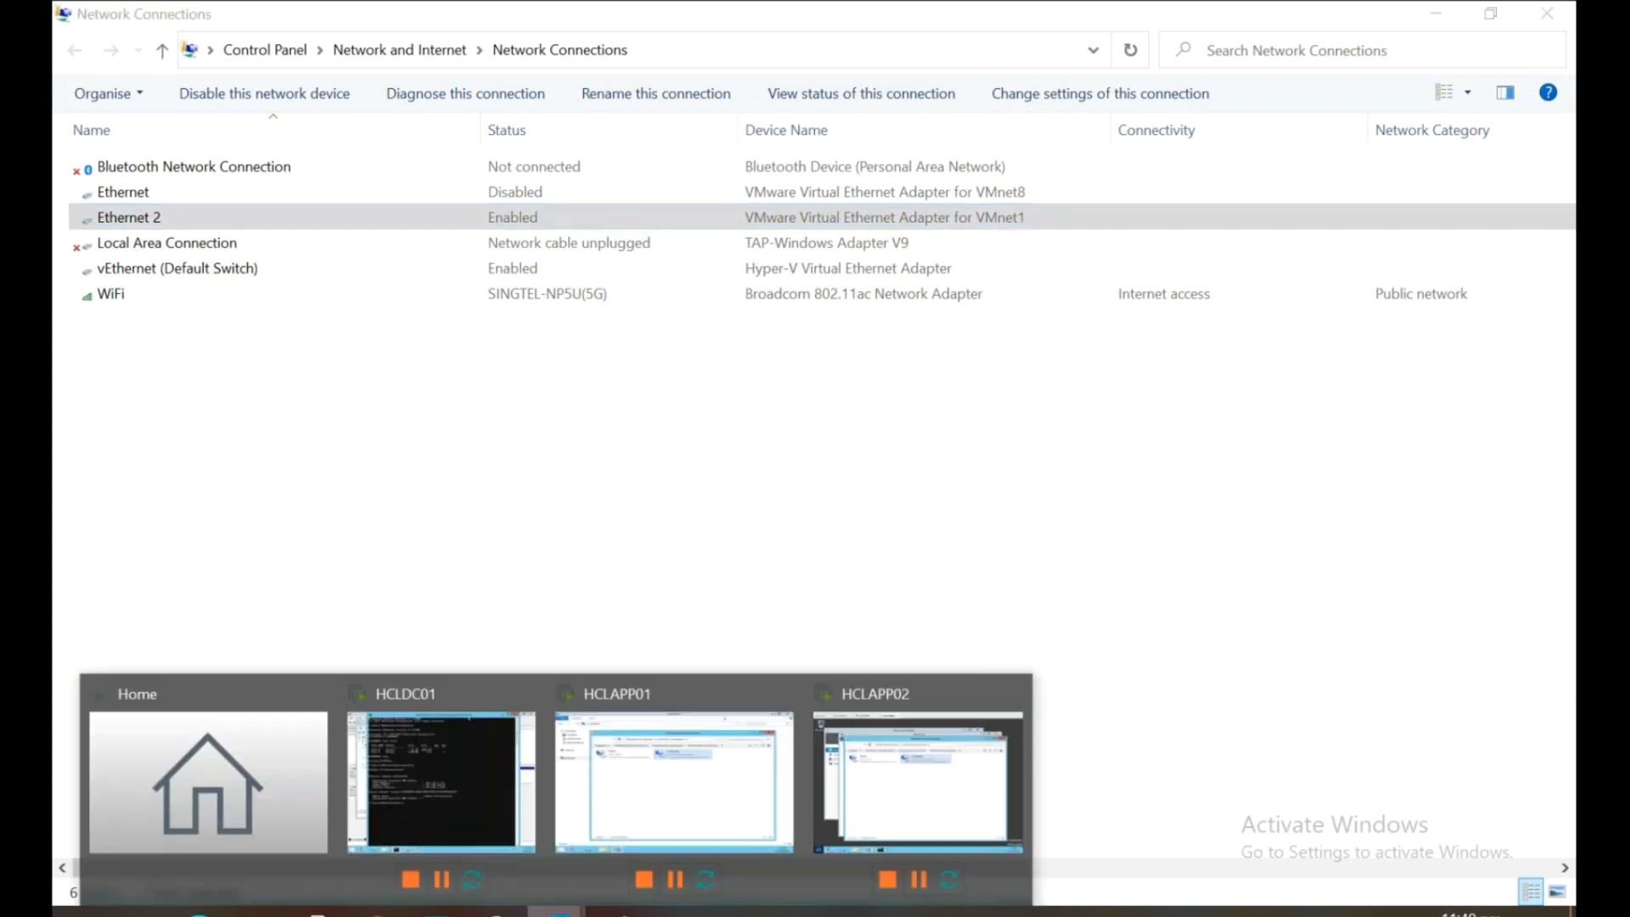
left_click(455, 770)
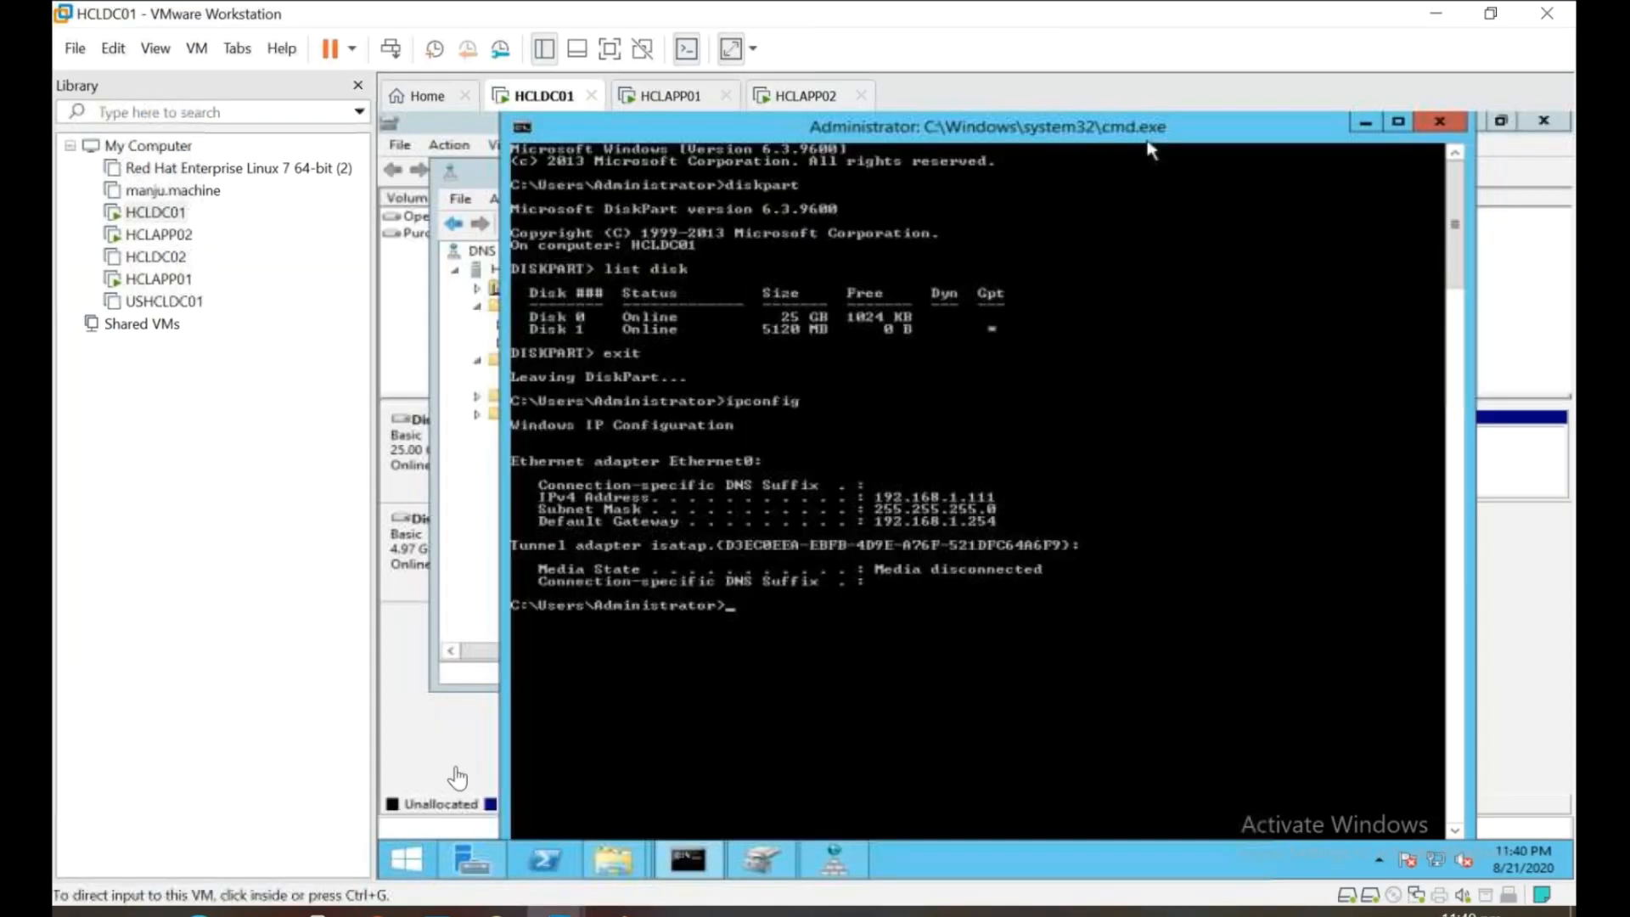
Connect HCLAPP01's Network Adapter 2 to the custom network VMnet1 (Host-only) and check its HeartBeat connection.
left_click(192, 287)
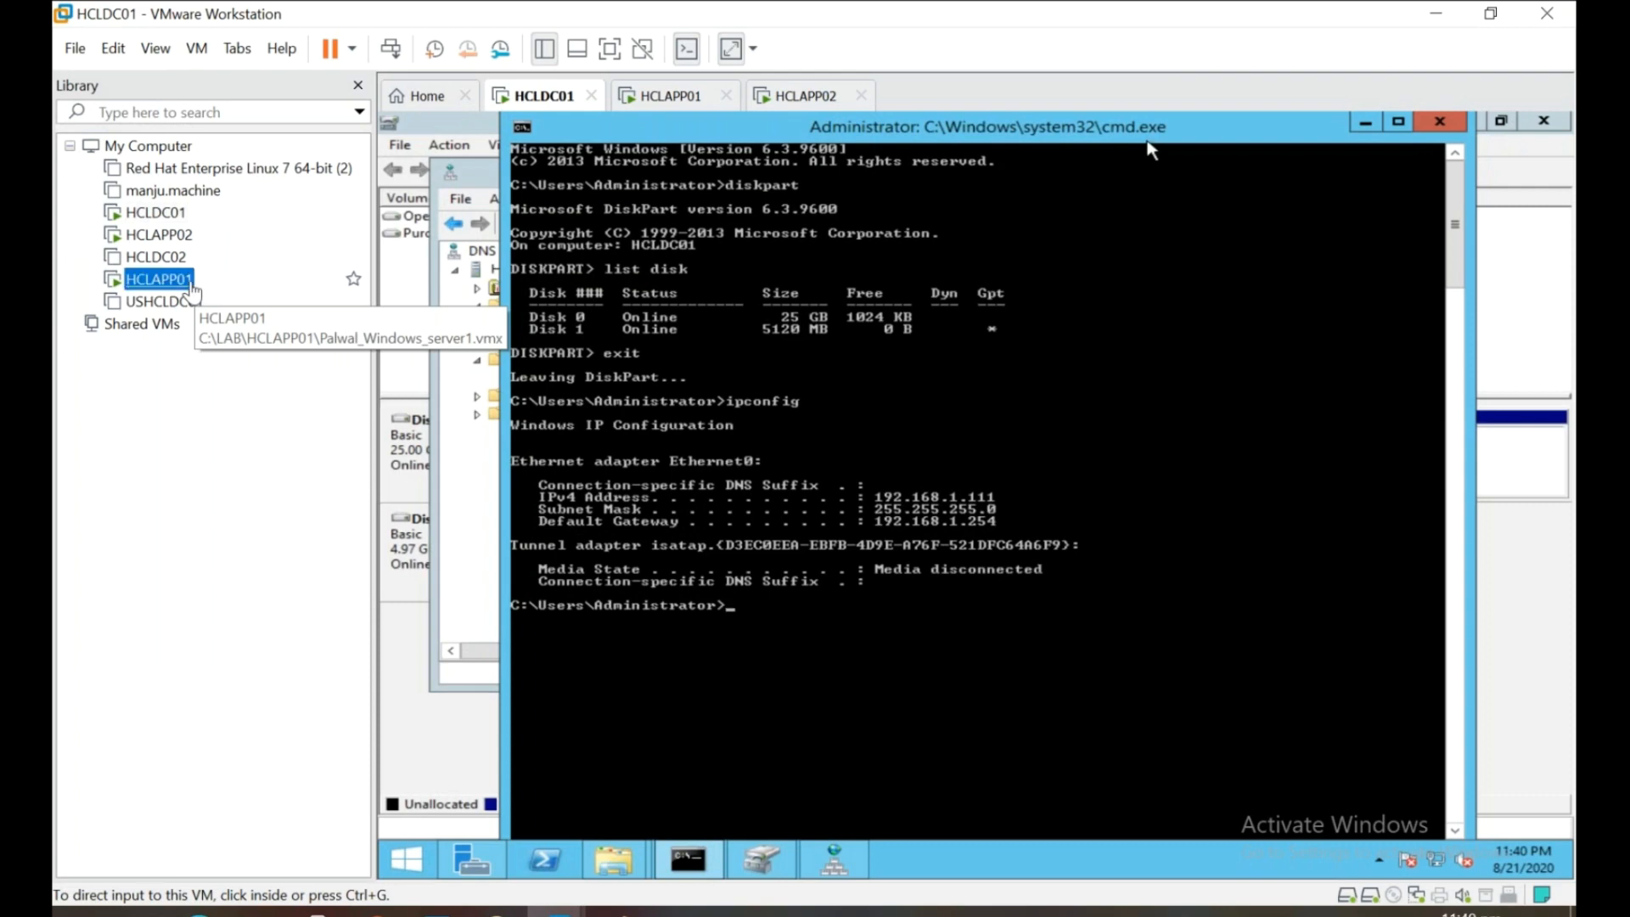
right_click(194, 283)
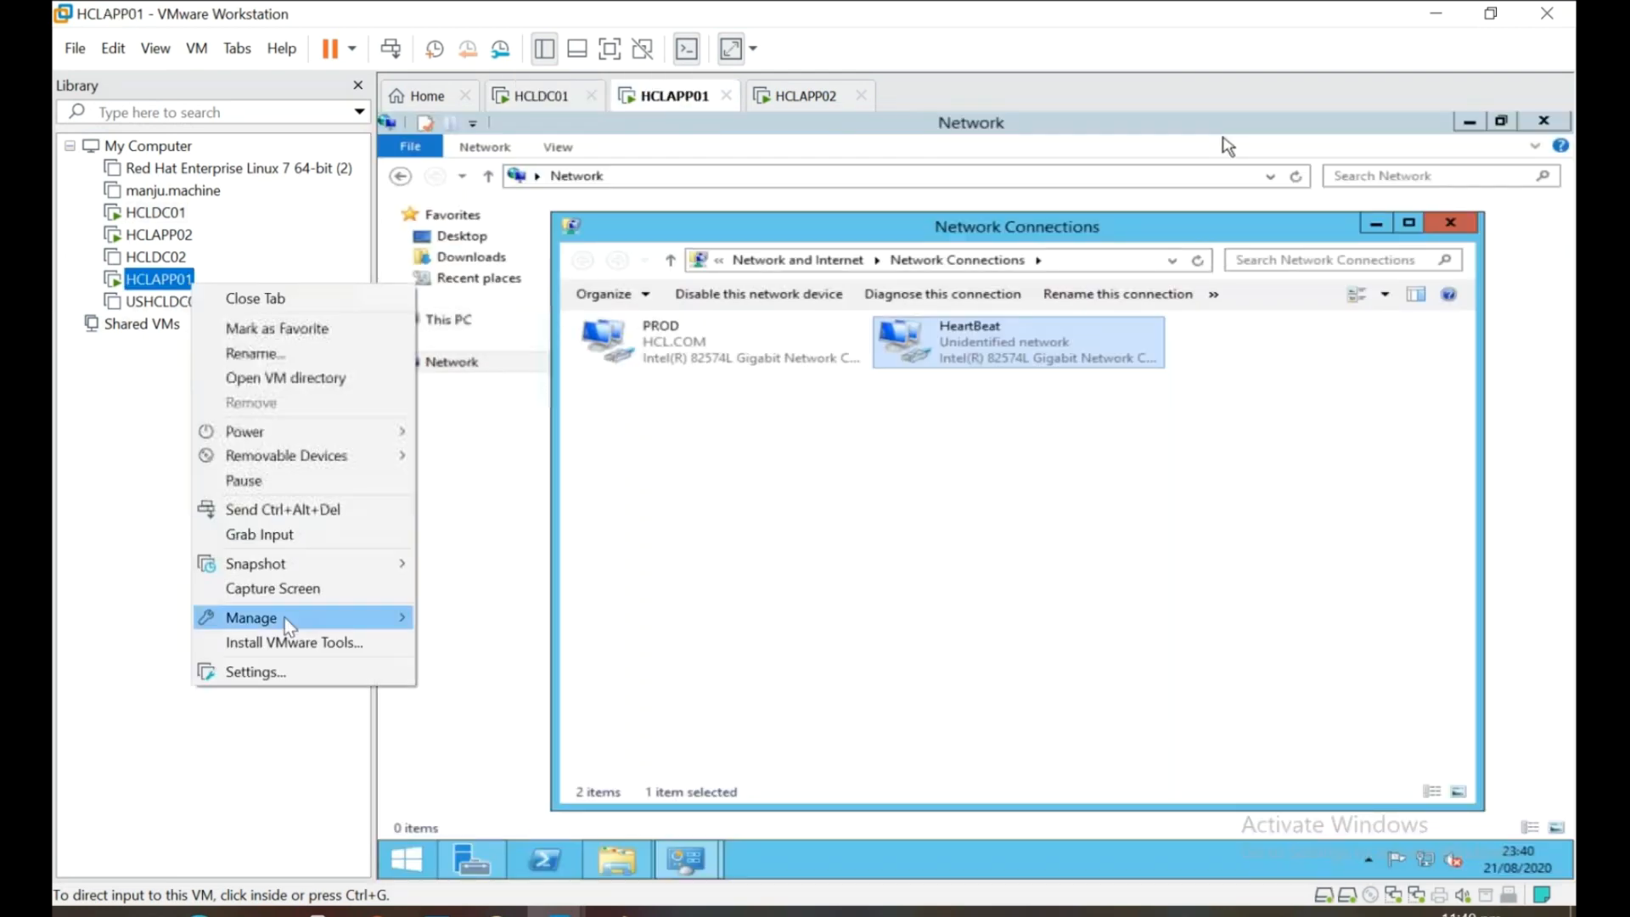
left_click(297, 671)
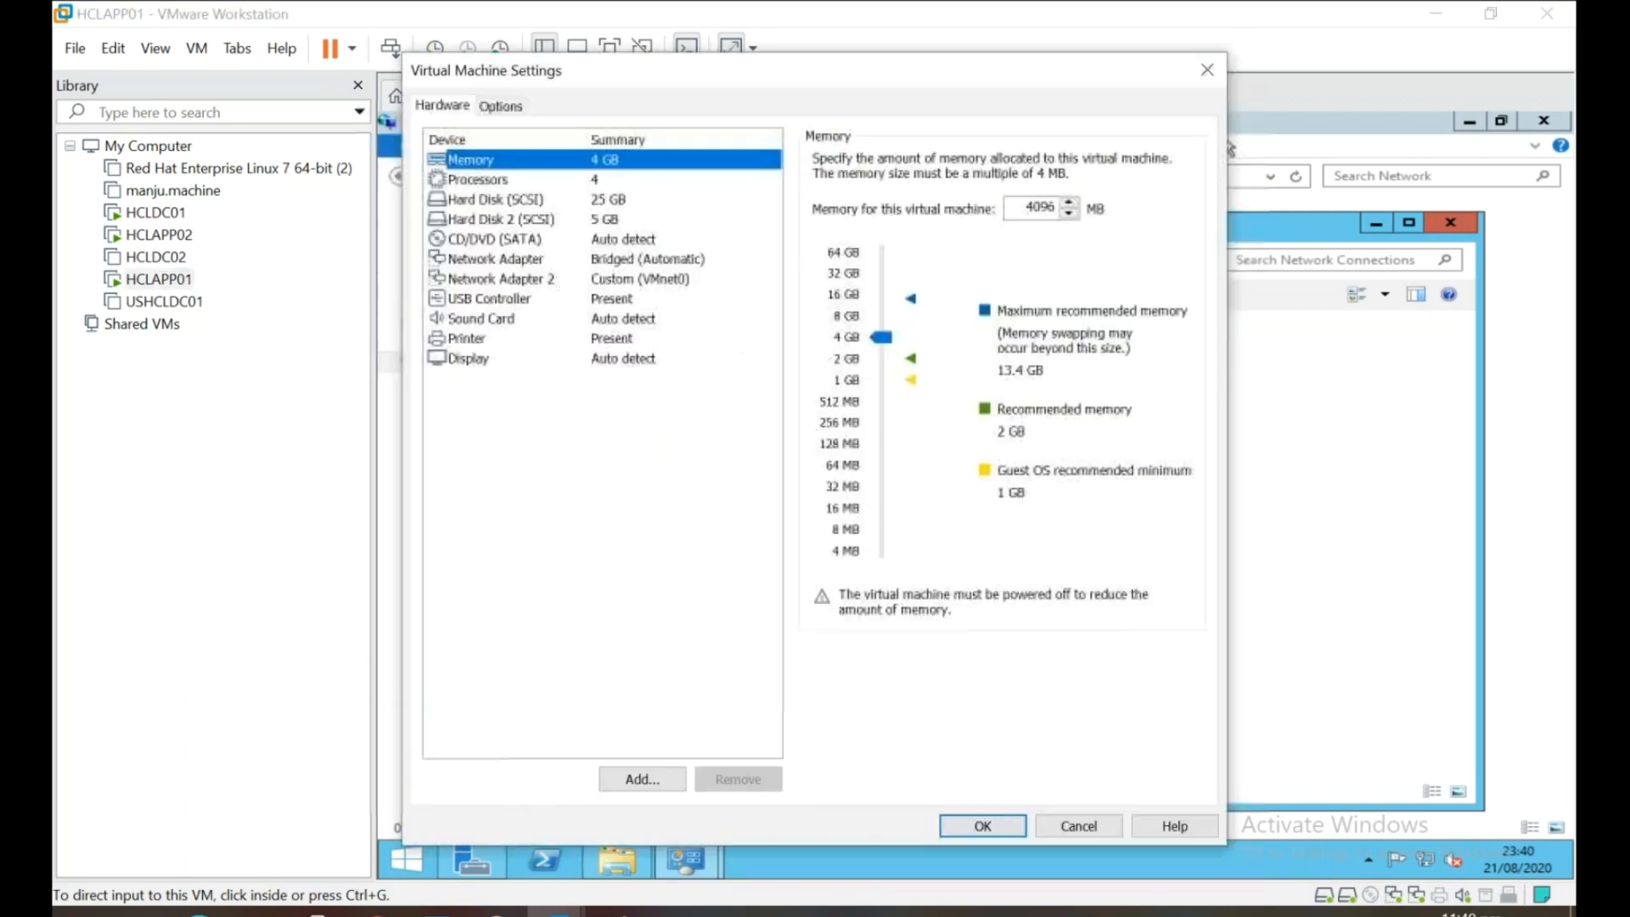
left_click(544, 283)
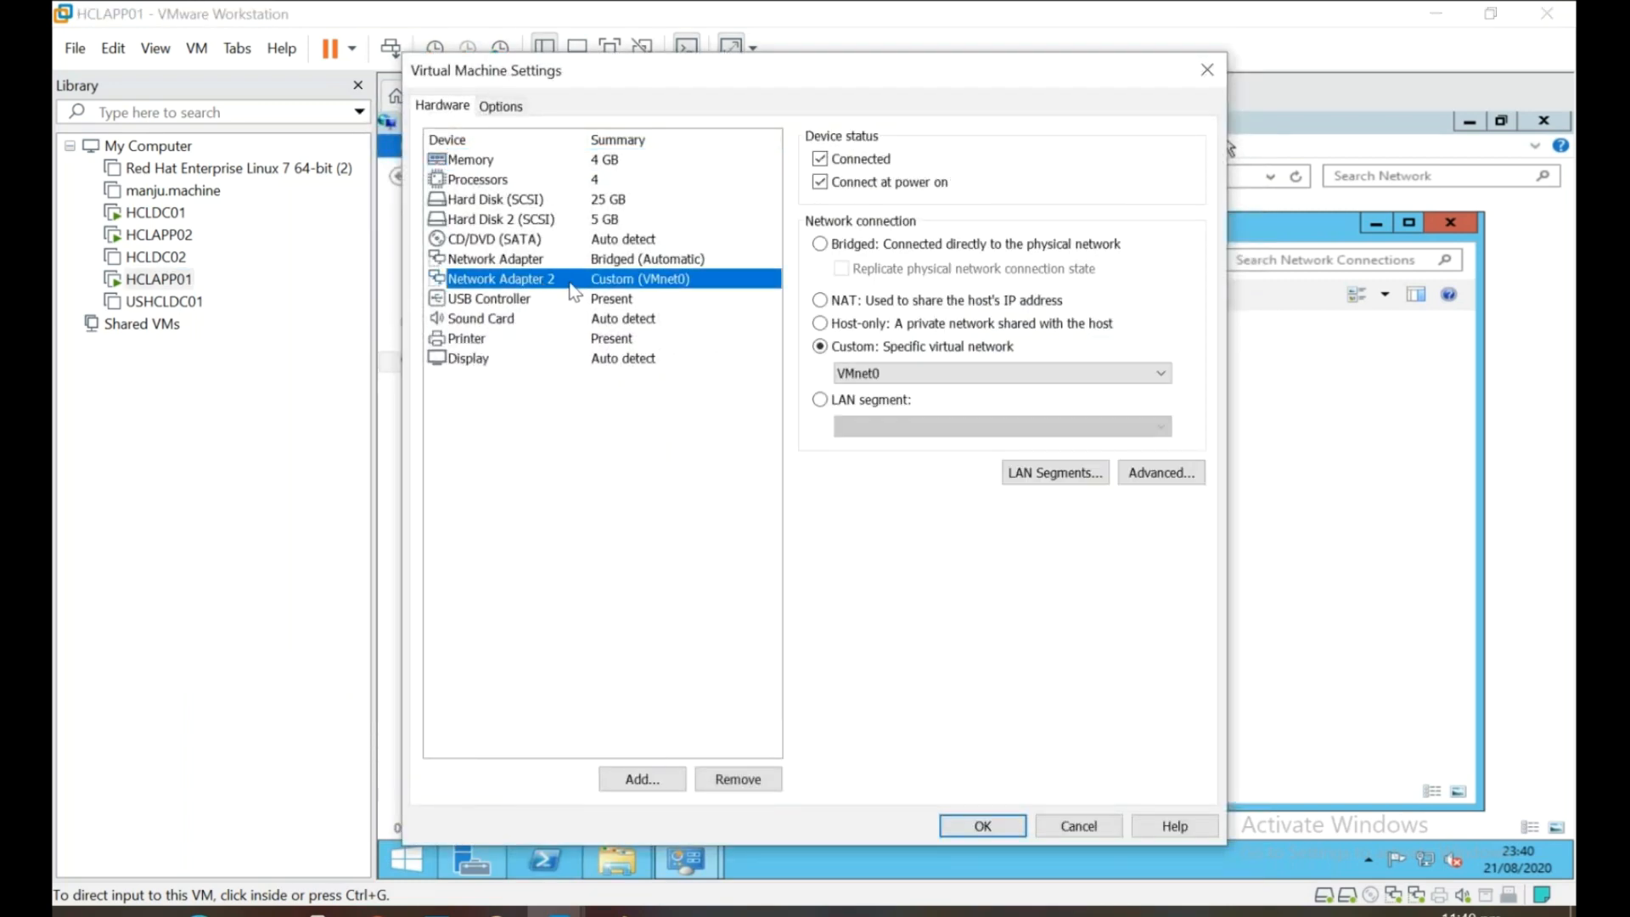
left_click(854, 380)
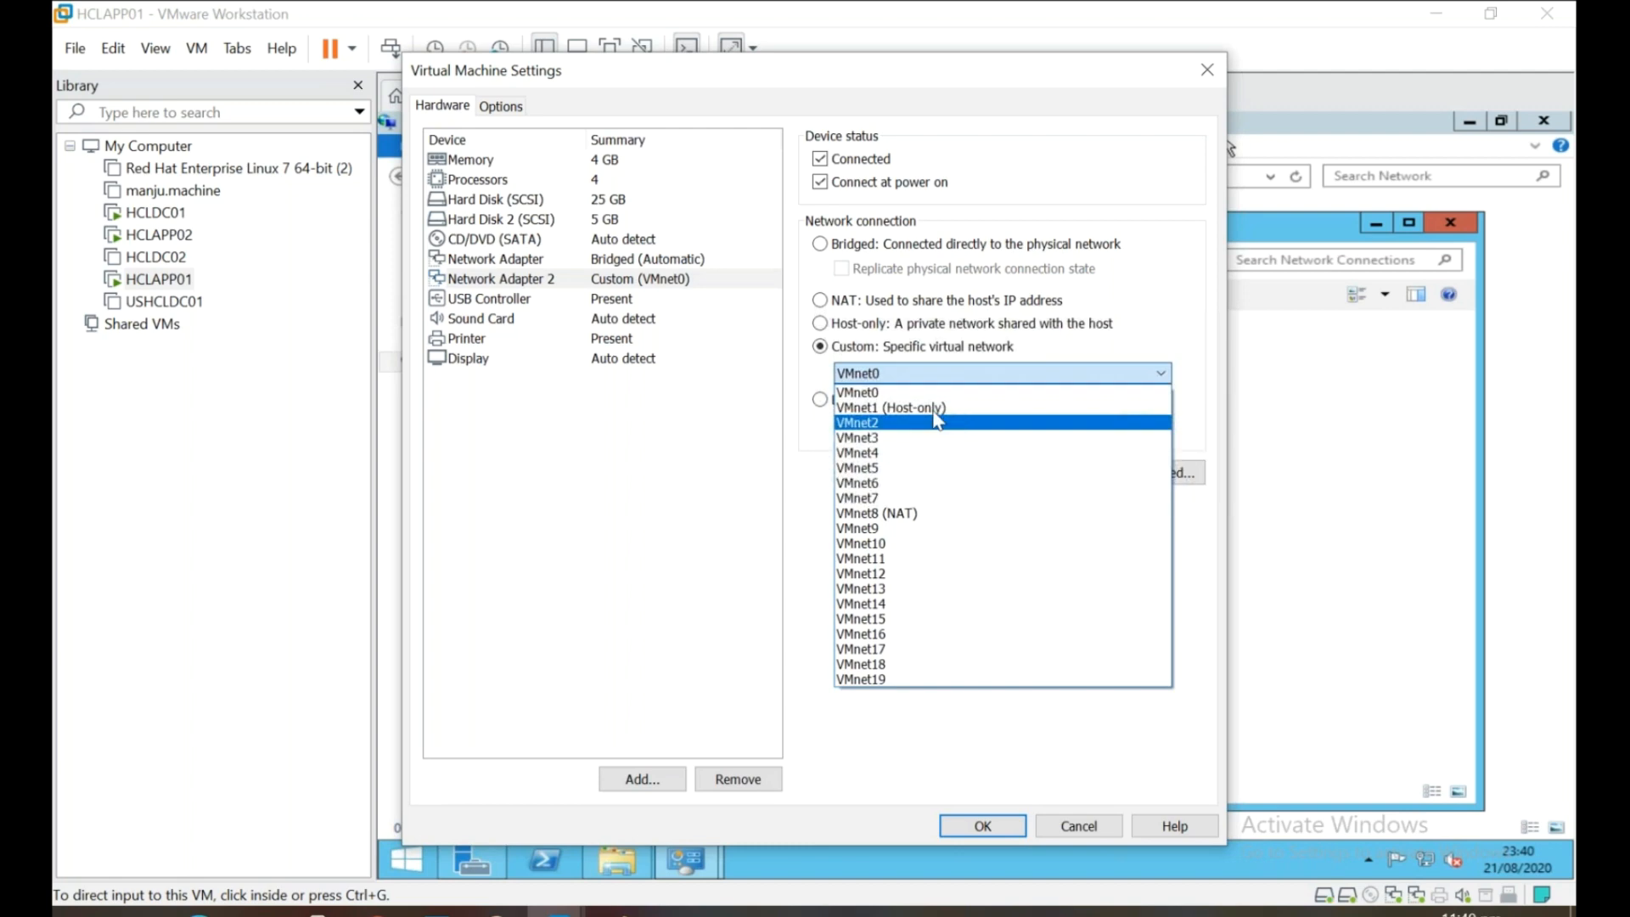
left_click(939, 409)
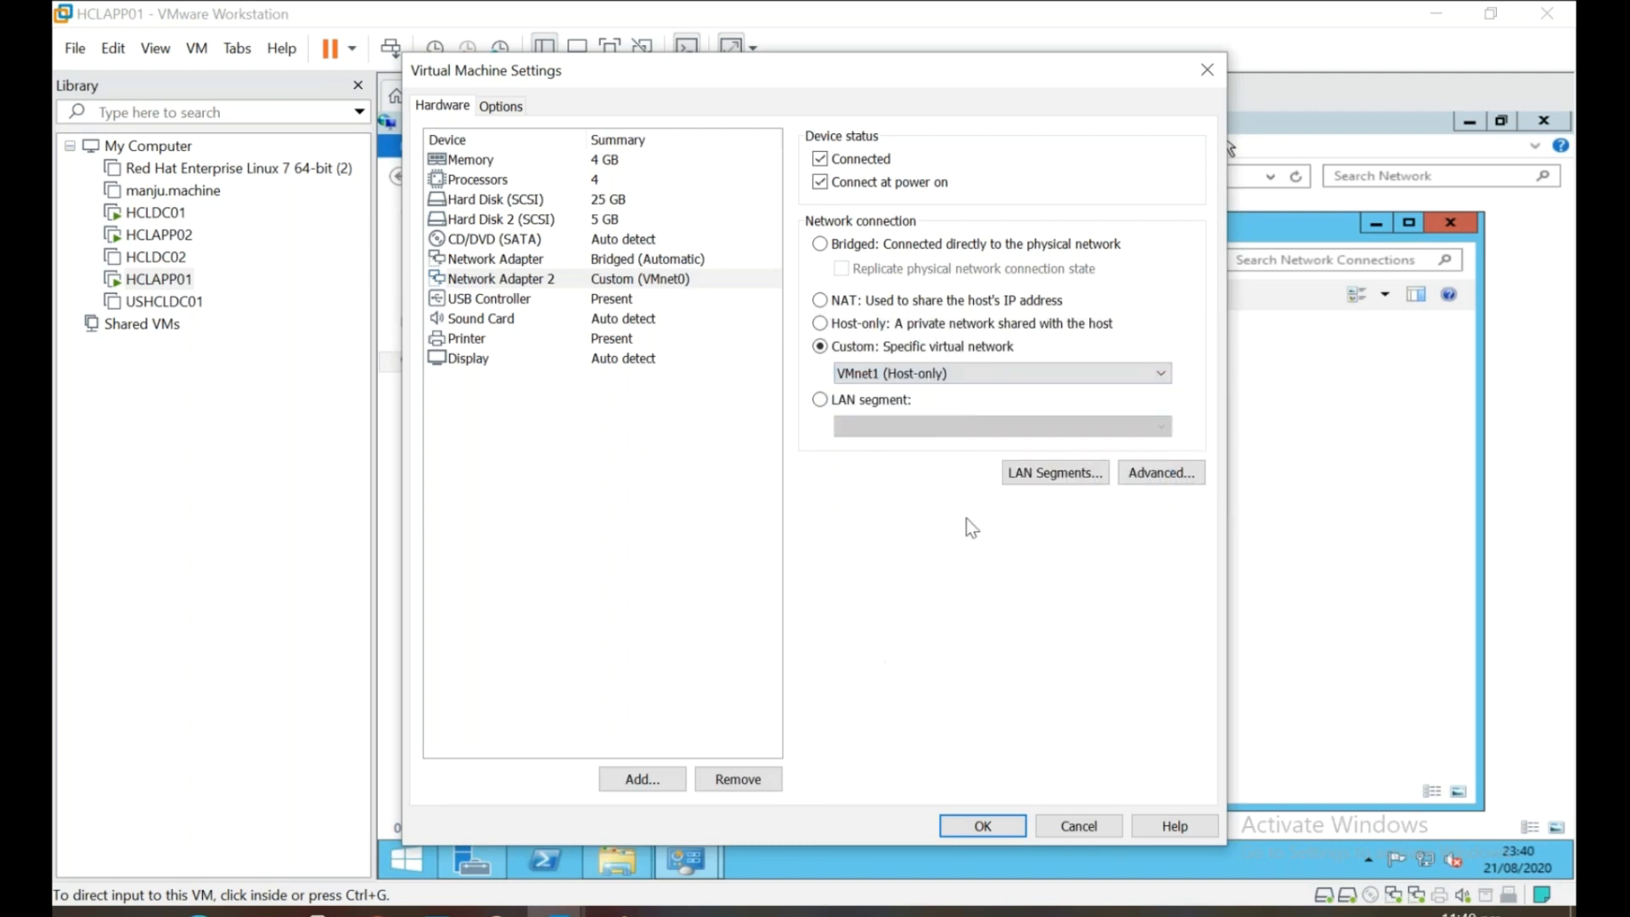
left_click(983, 827)
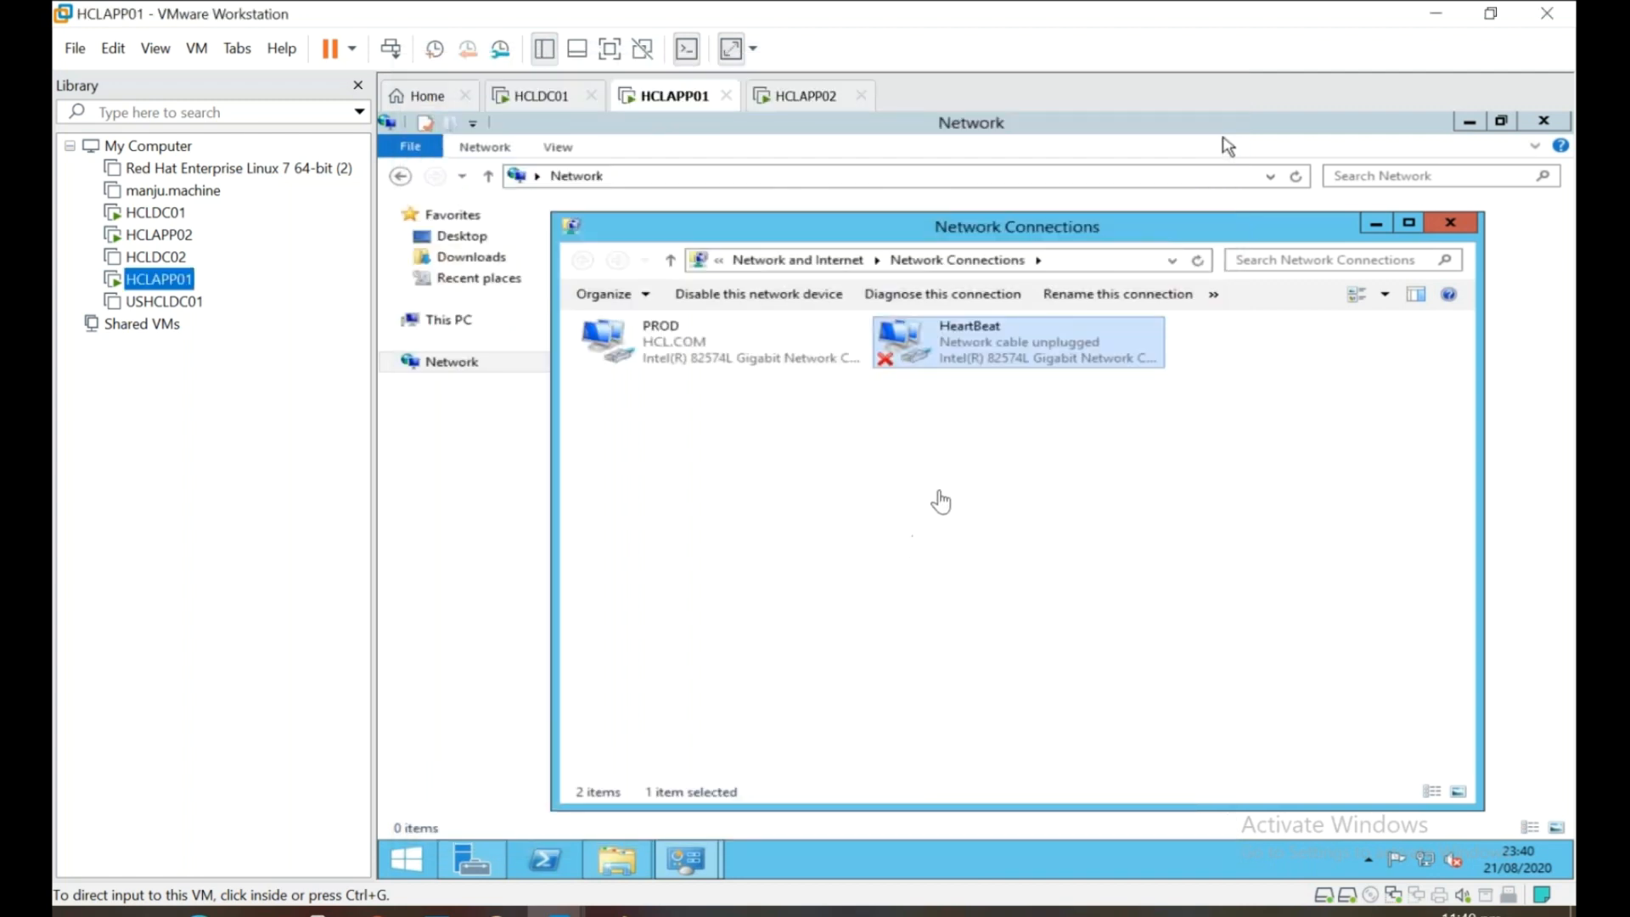
left_click(957, 464)
right_click(957, 441)
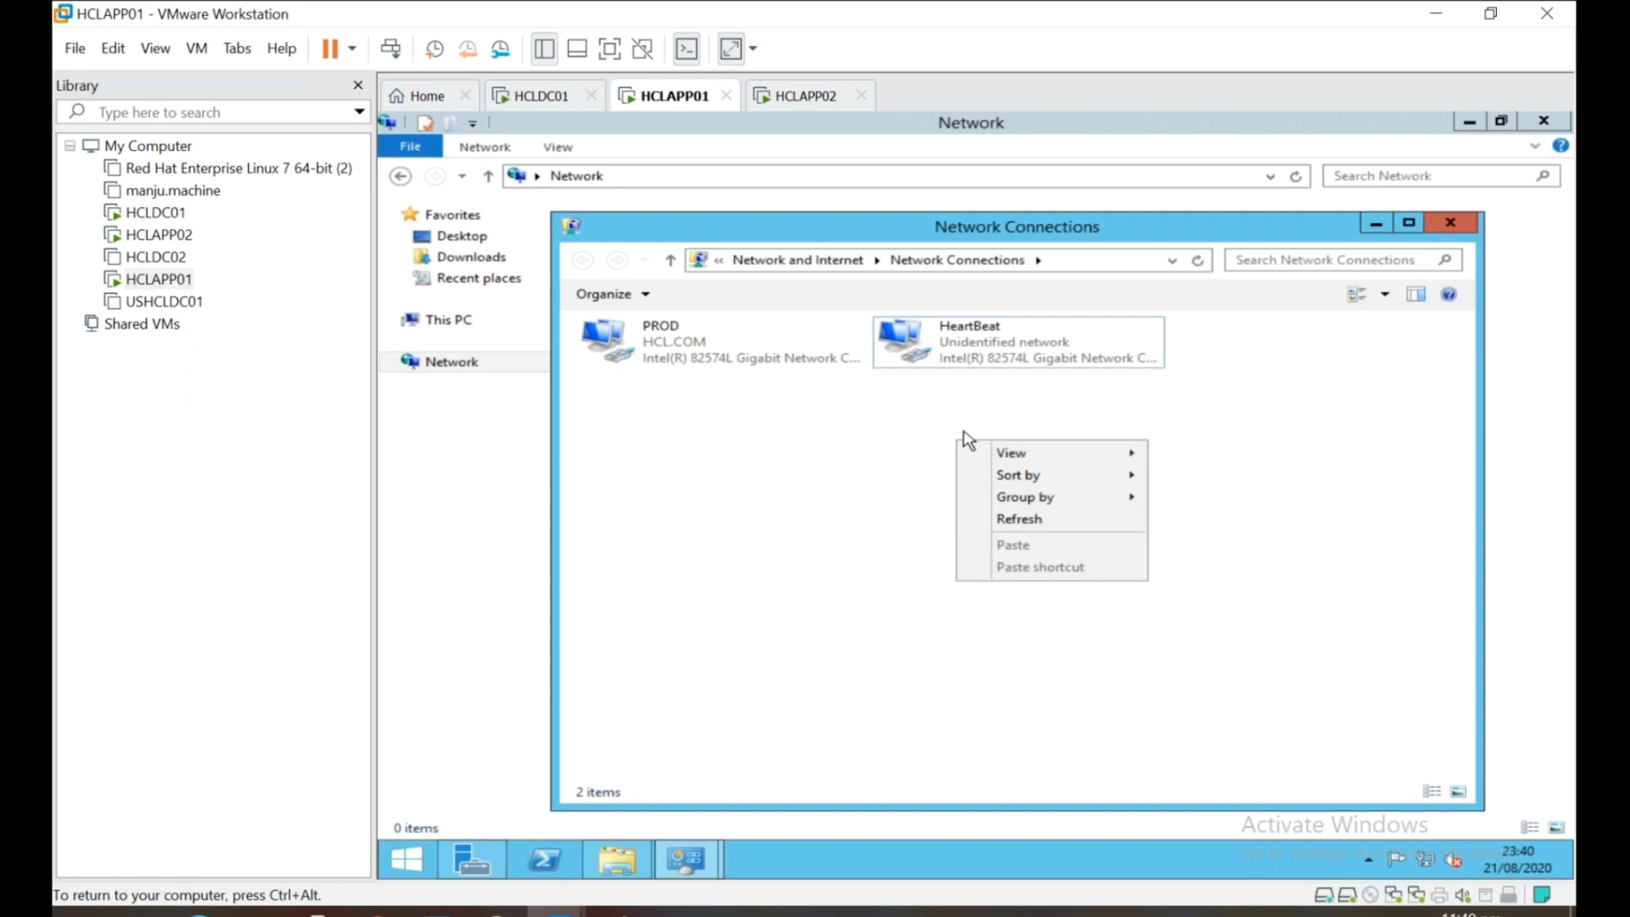
Connect HCLAPP02's Network Adapter 2 to the custom network VMnet1 (Host-only) and save the virtual machine settings.
left_click(193, 243)
right_click(193, 243)
left_click(315, 624)
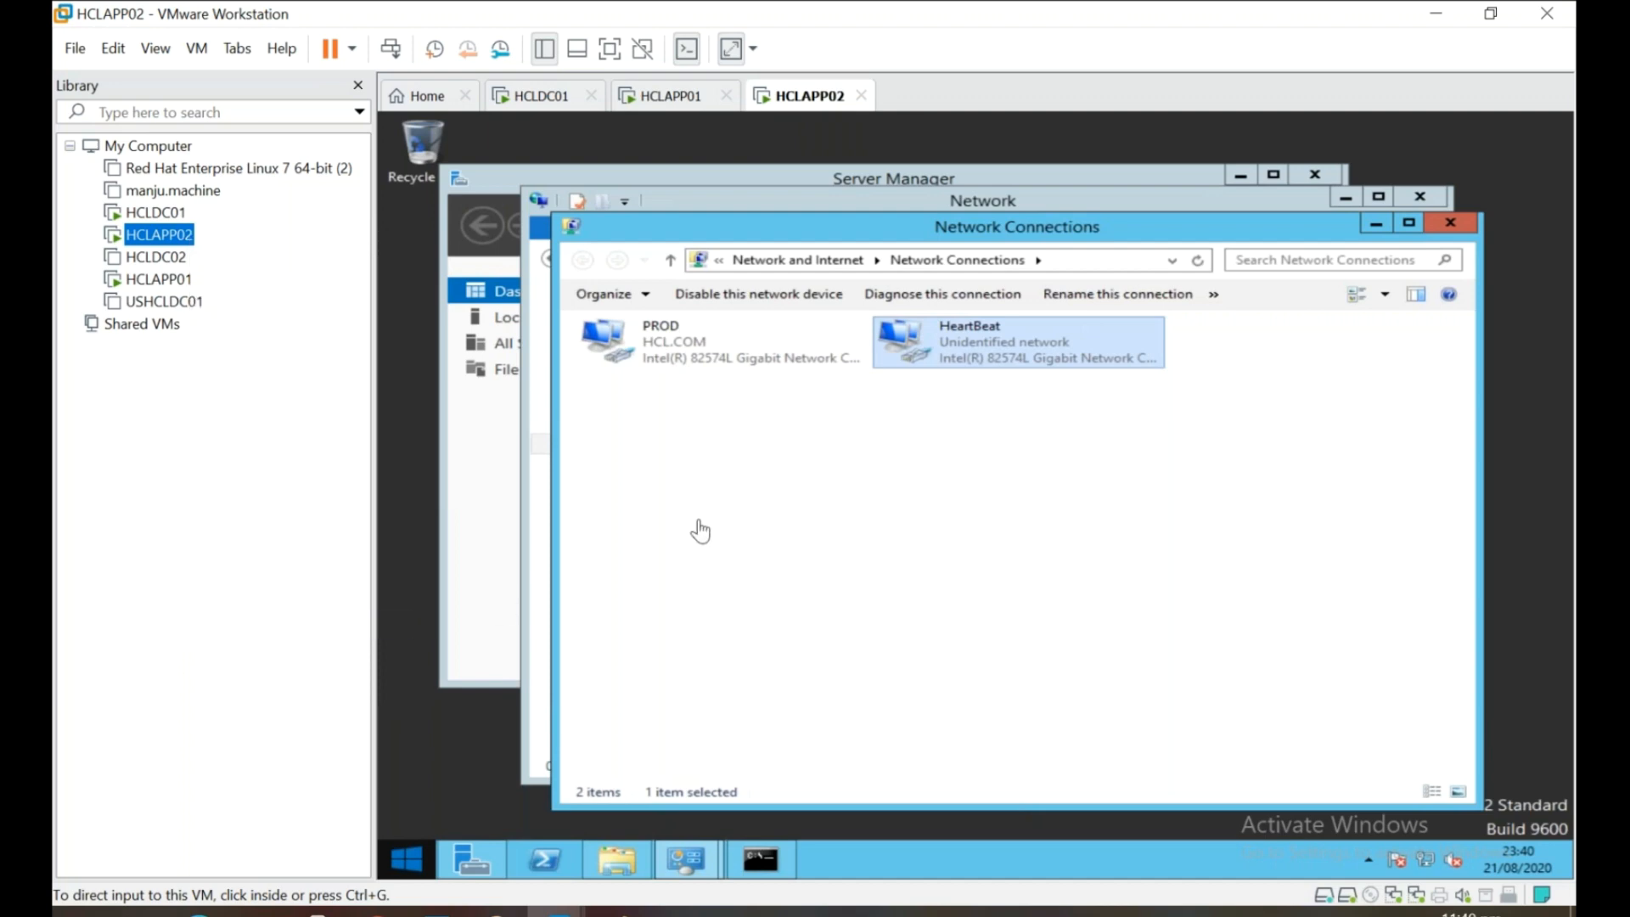
left_click(529, 282)
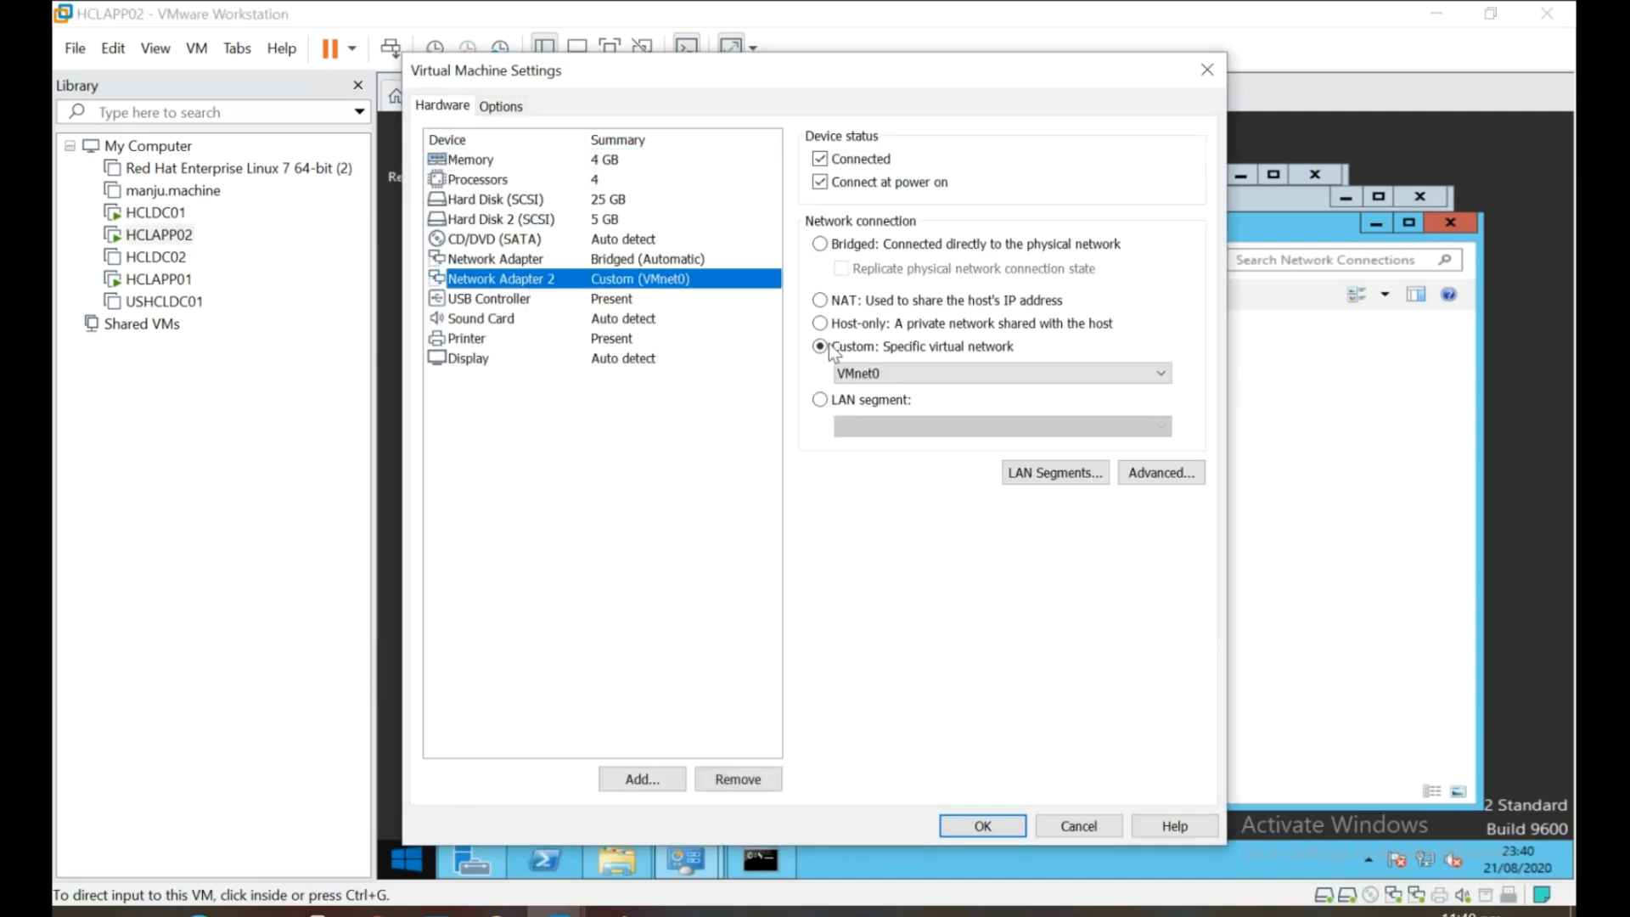
left_click(879, 373)
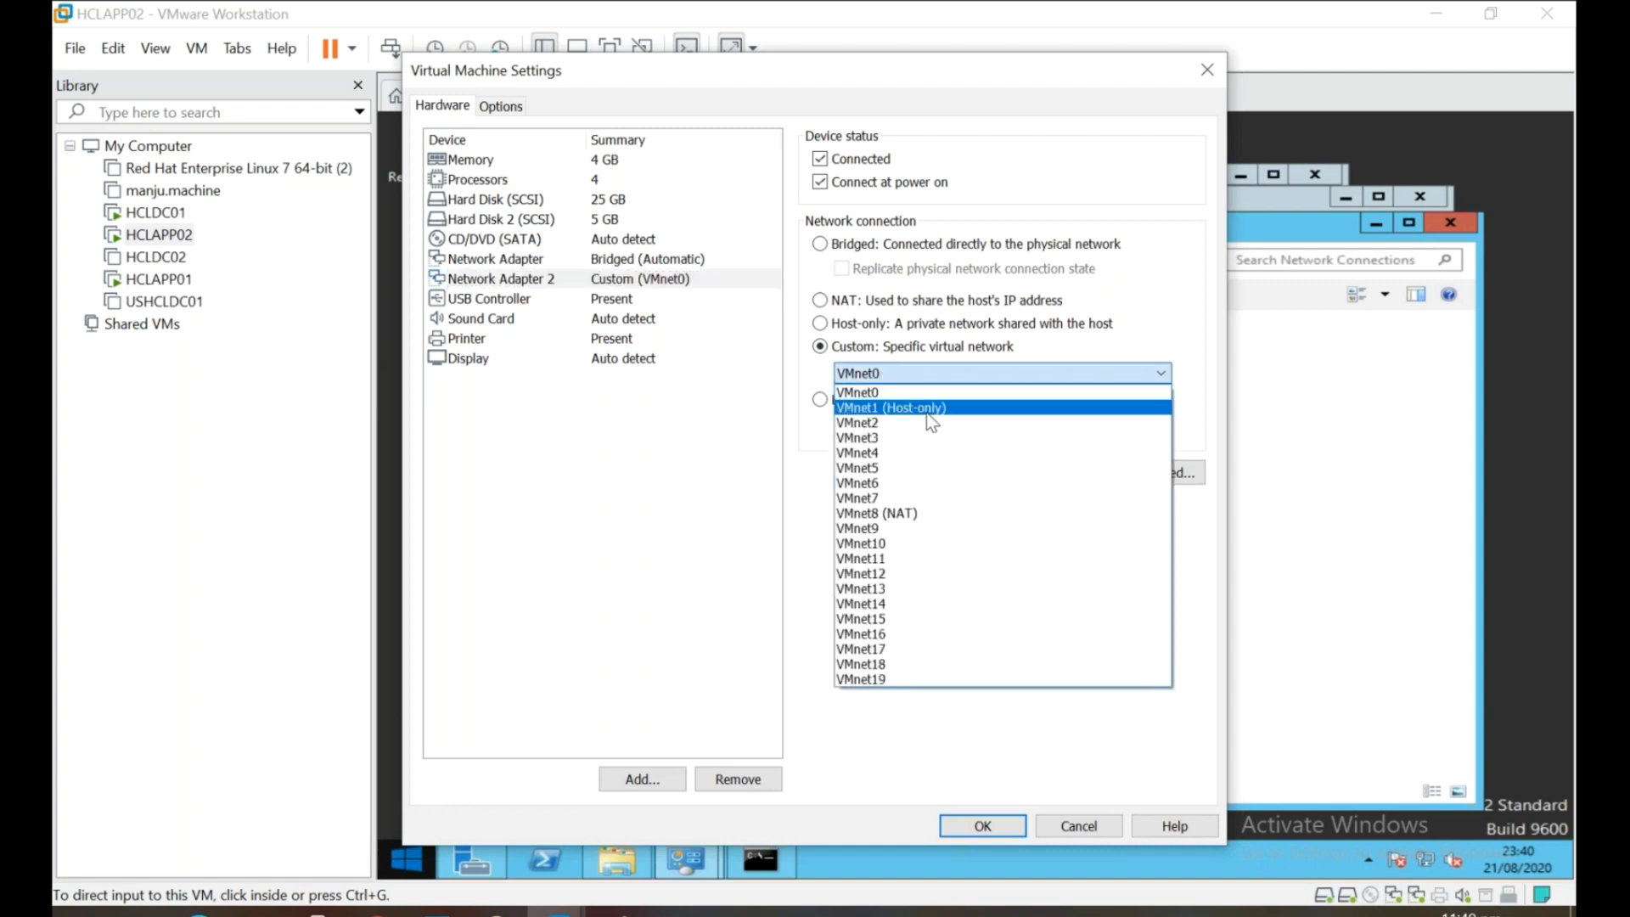
left_click(925, 411)
left_click(984, 826)
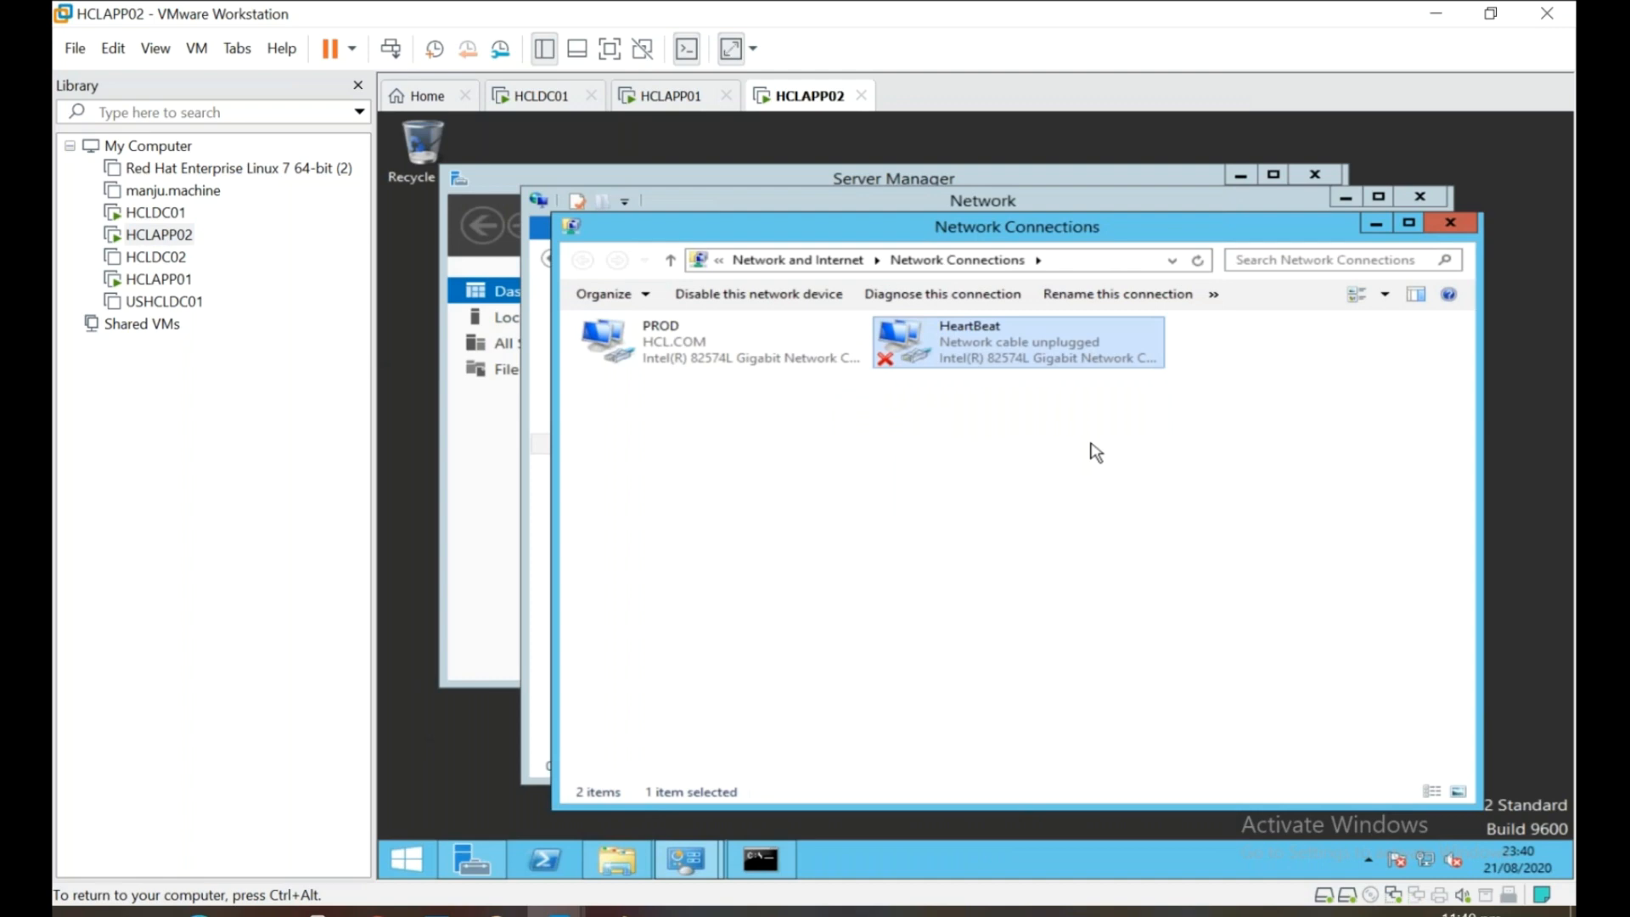
Refresh HCLAPP02's network connections list to check the HeartBeat adapter's connection status.
right_click(1089, 443)
left_click(1135, 527)
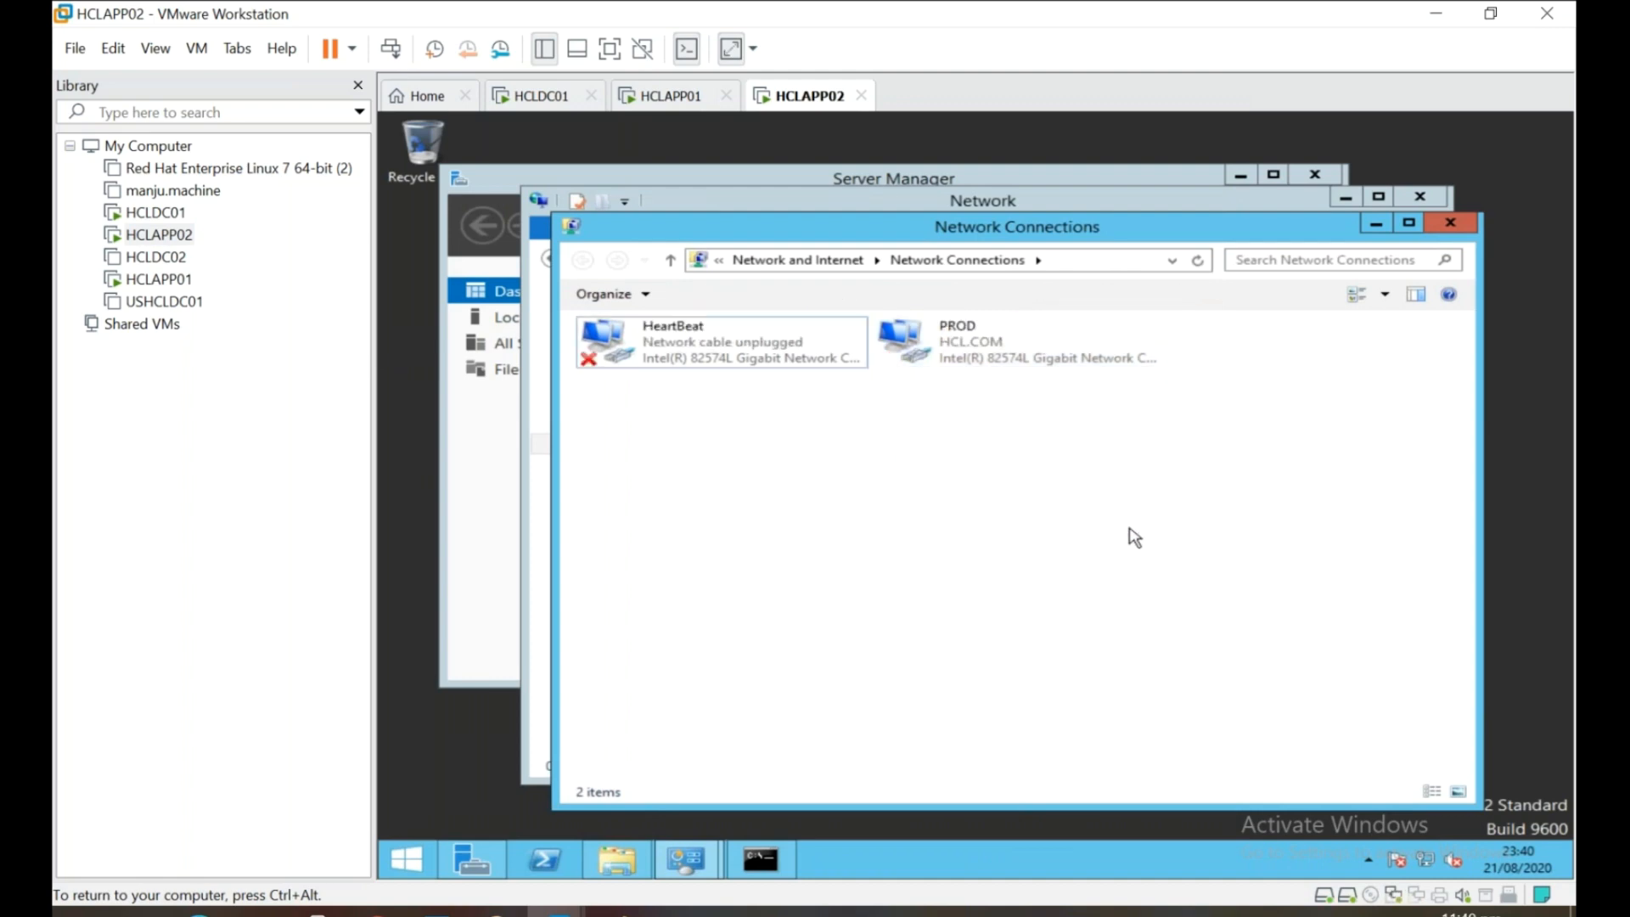
right_click(829, 462)
left_click(888, 537)
right_click(867, 513)
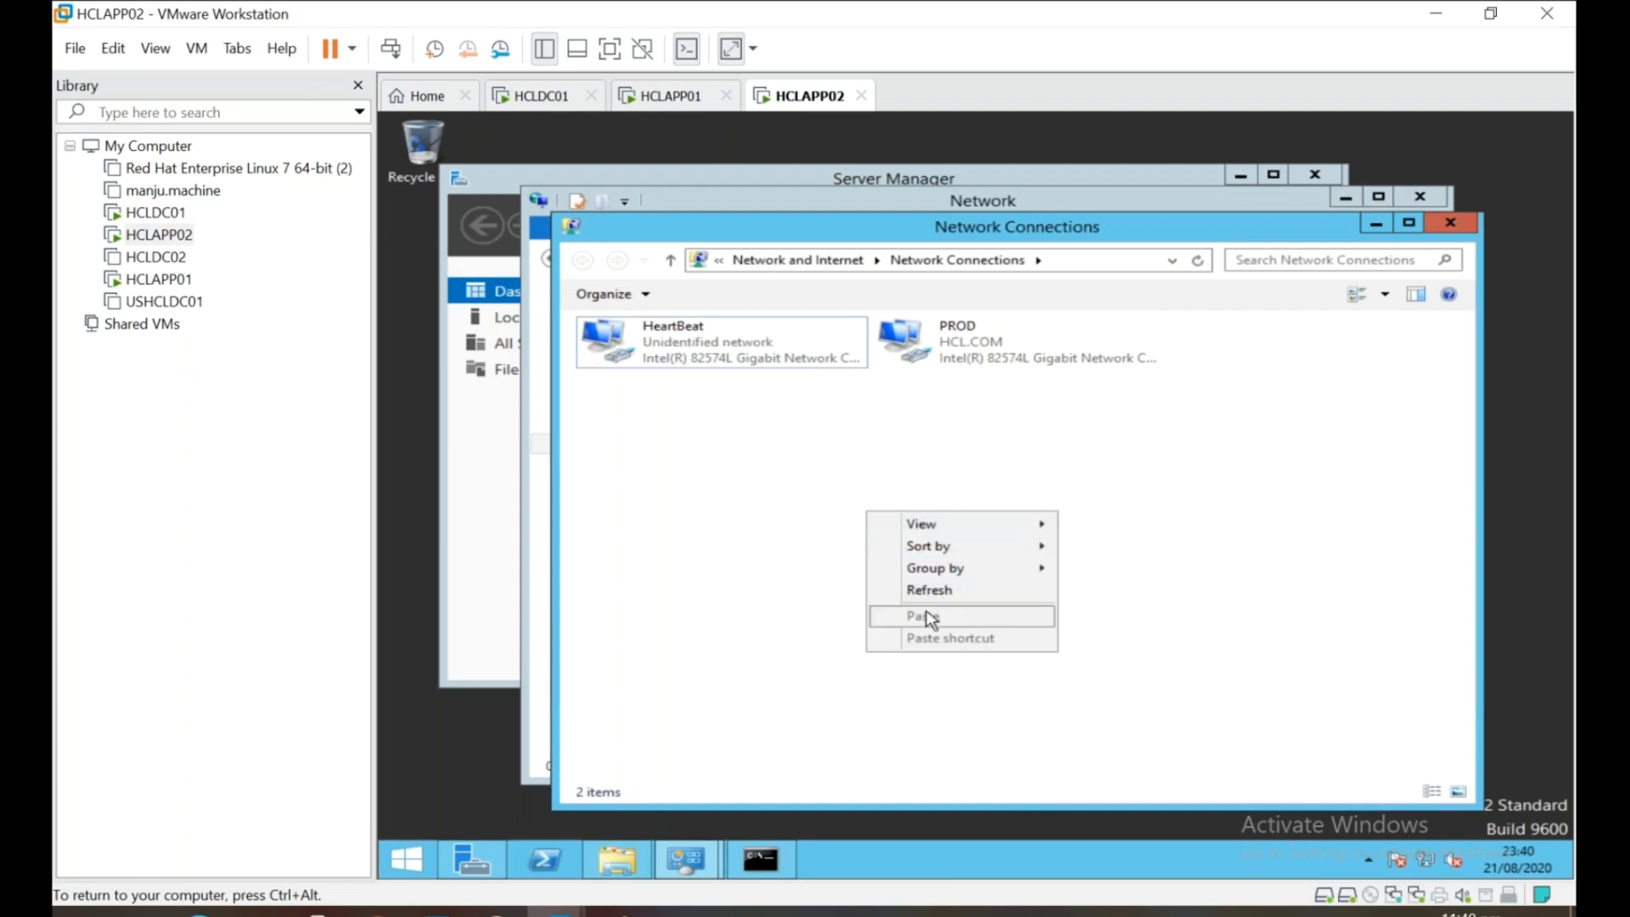
Ping 20.0.0.2, 20.0.0.3 and 20.0.0.1 in turn from HCLAPP02's command prompt to test the HeartBeat network.
left_click(764, 862)
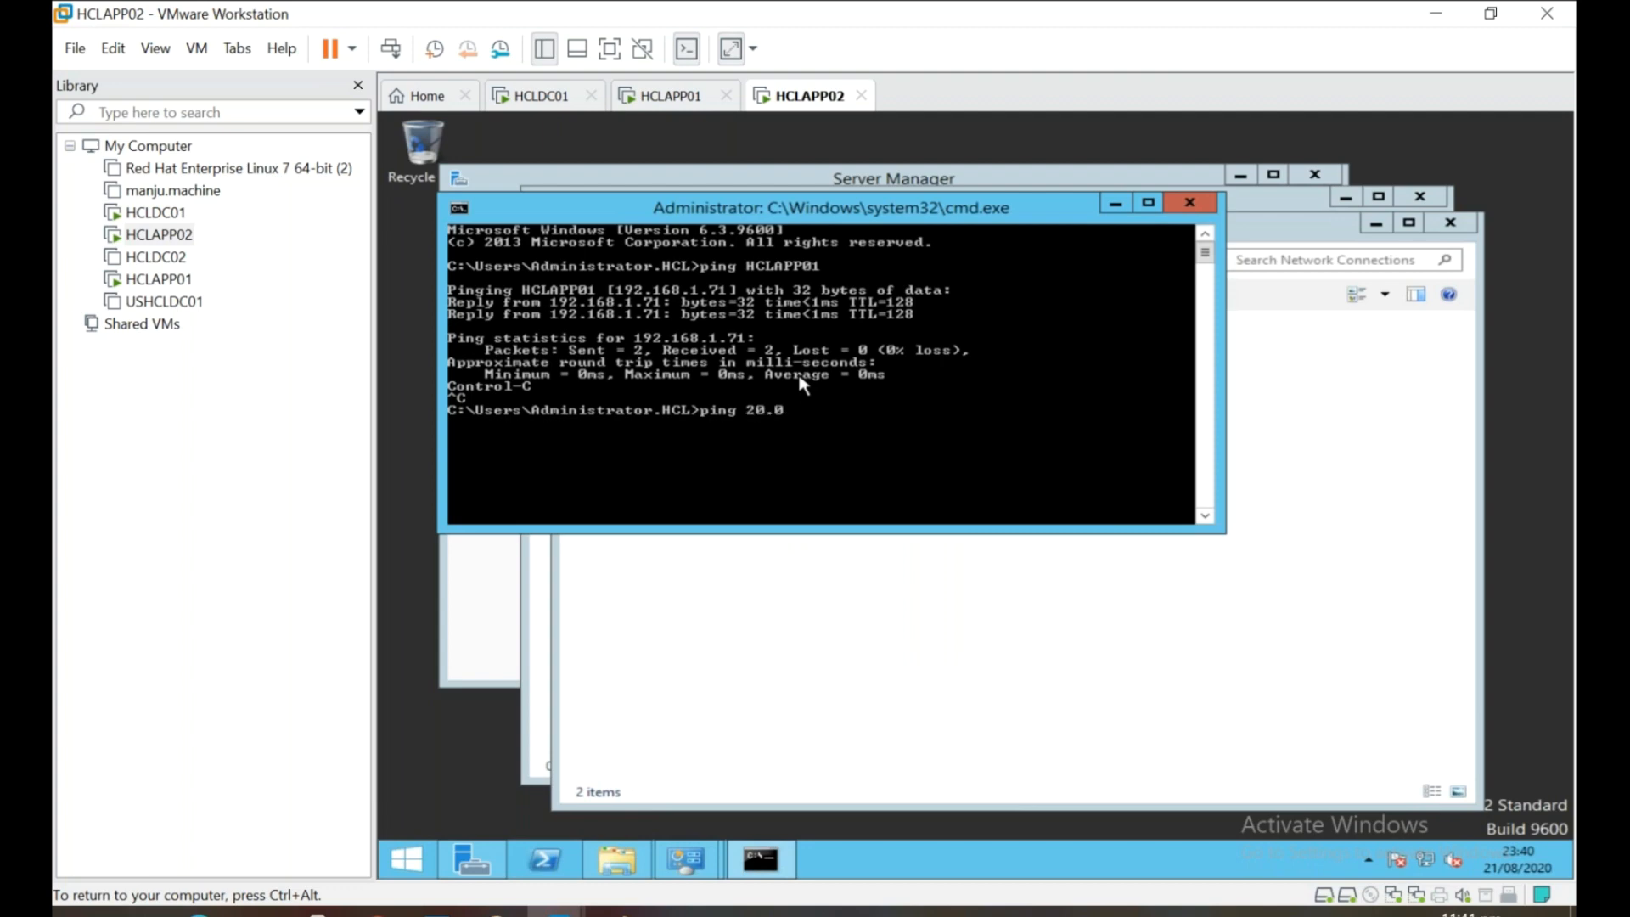
type("ping 20.0.0.2")
key("Return")
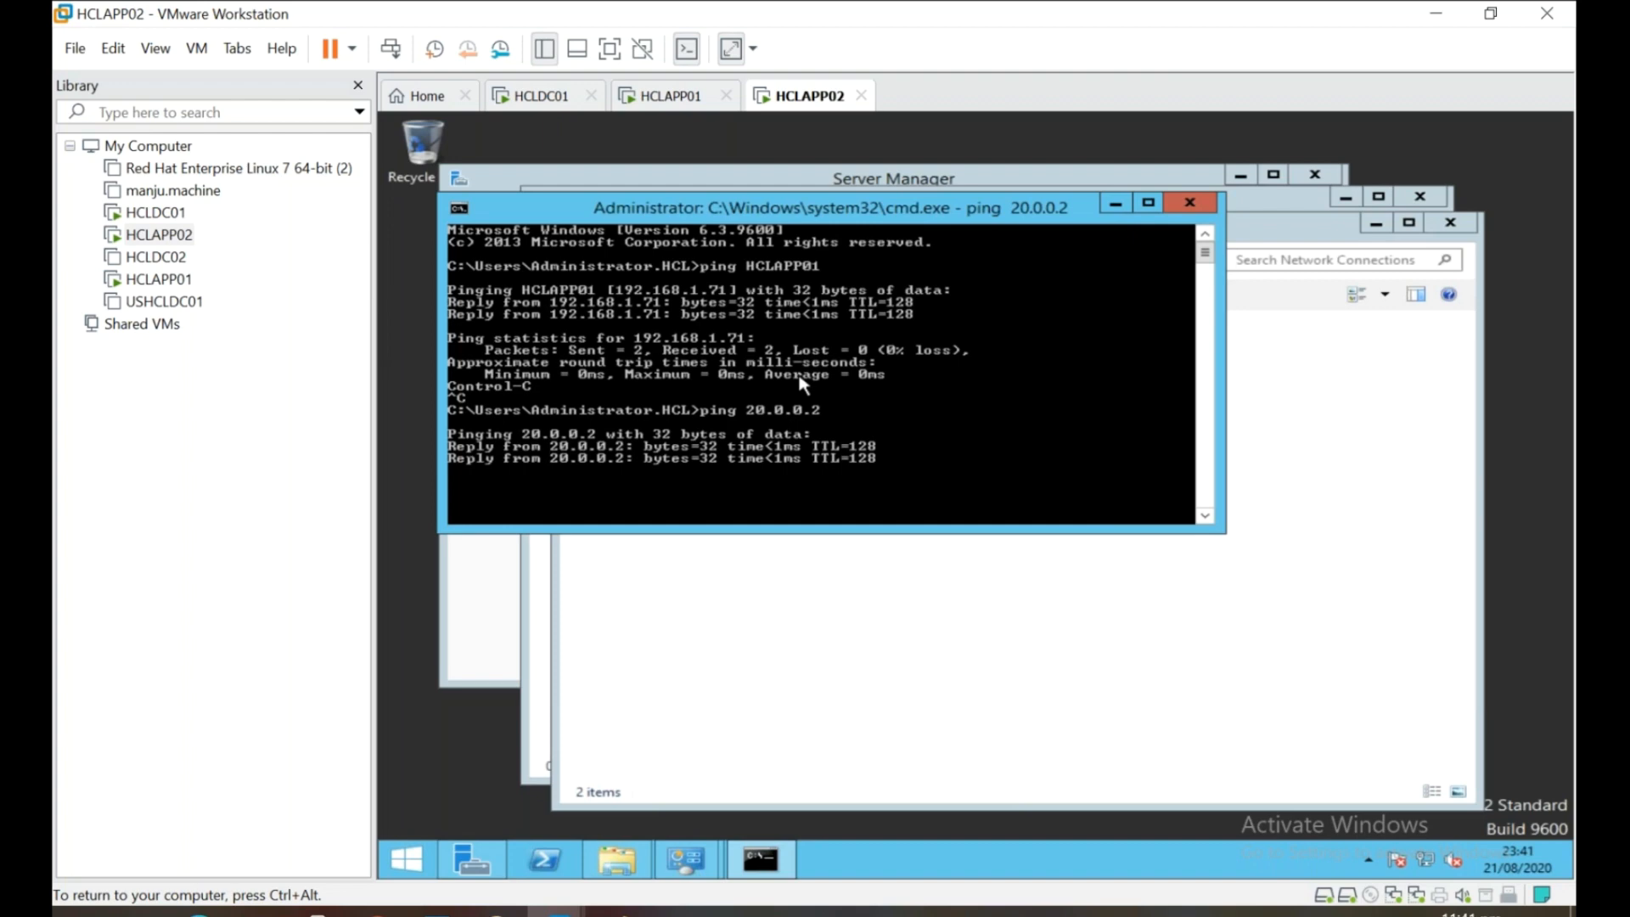
key("Up")
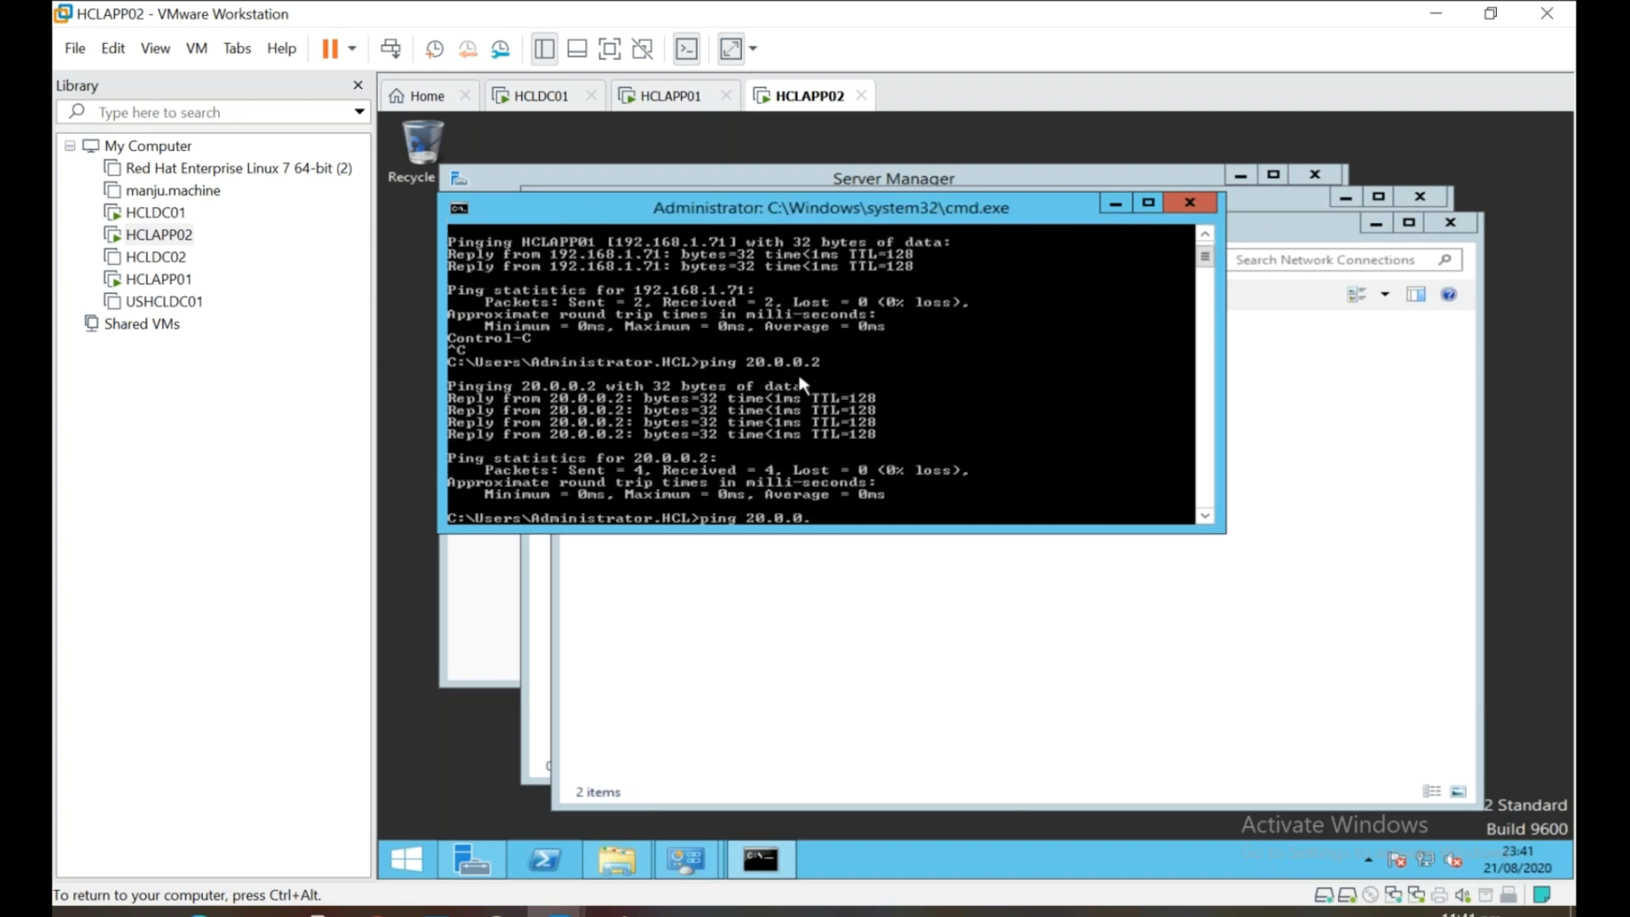
type("3")
key("Return")
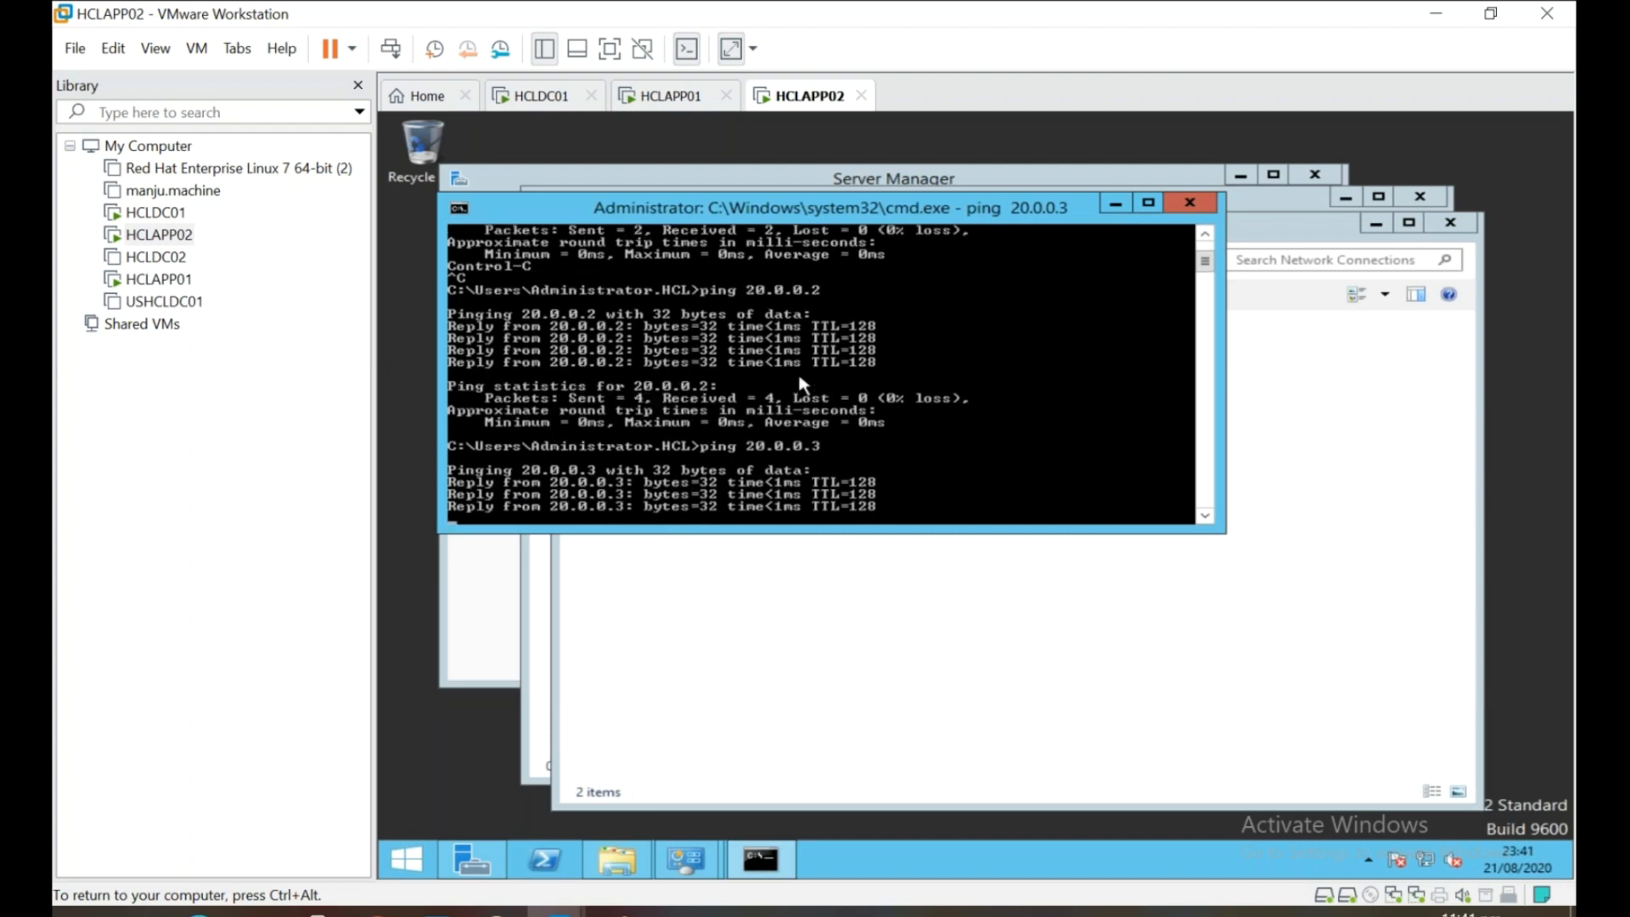
key("Up")
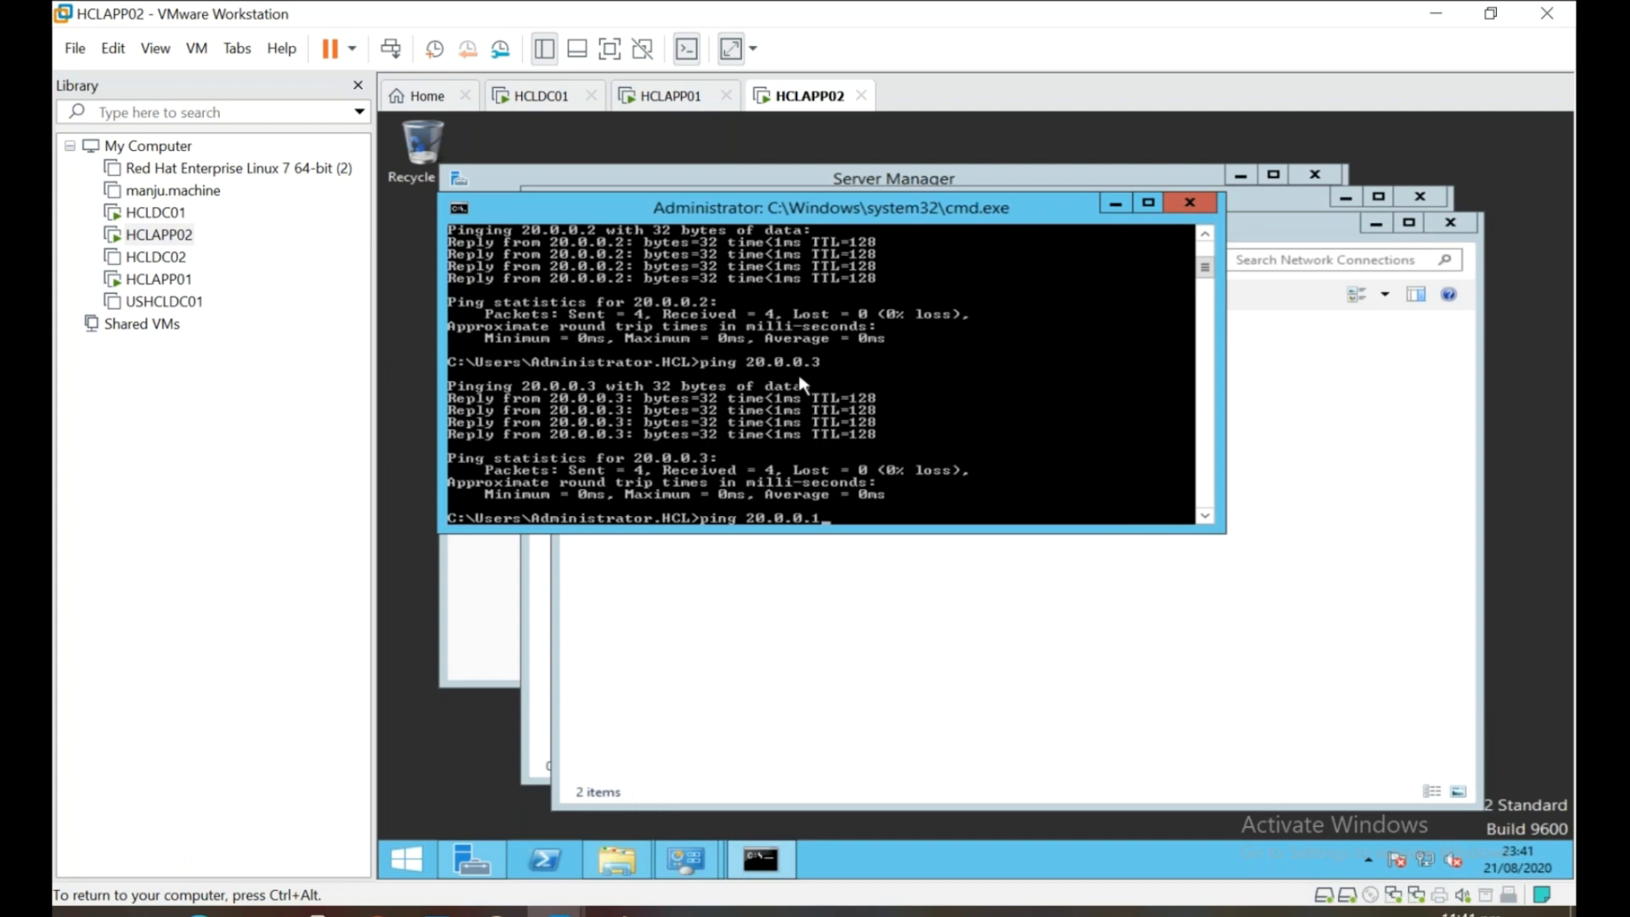
key("Return")
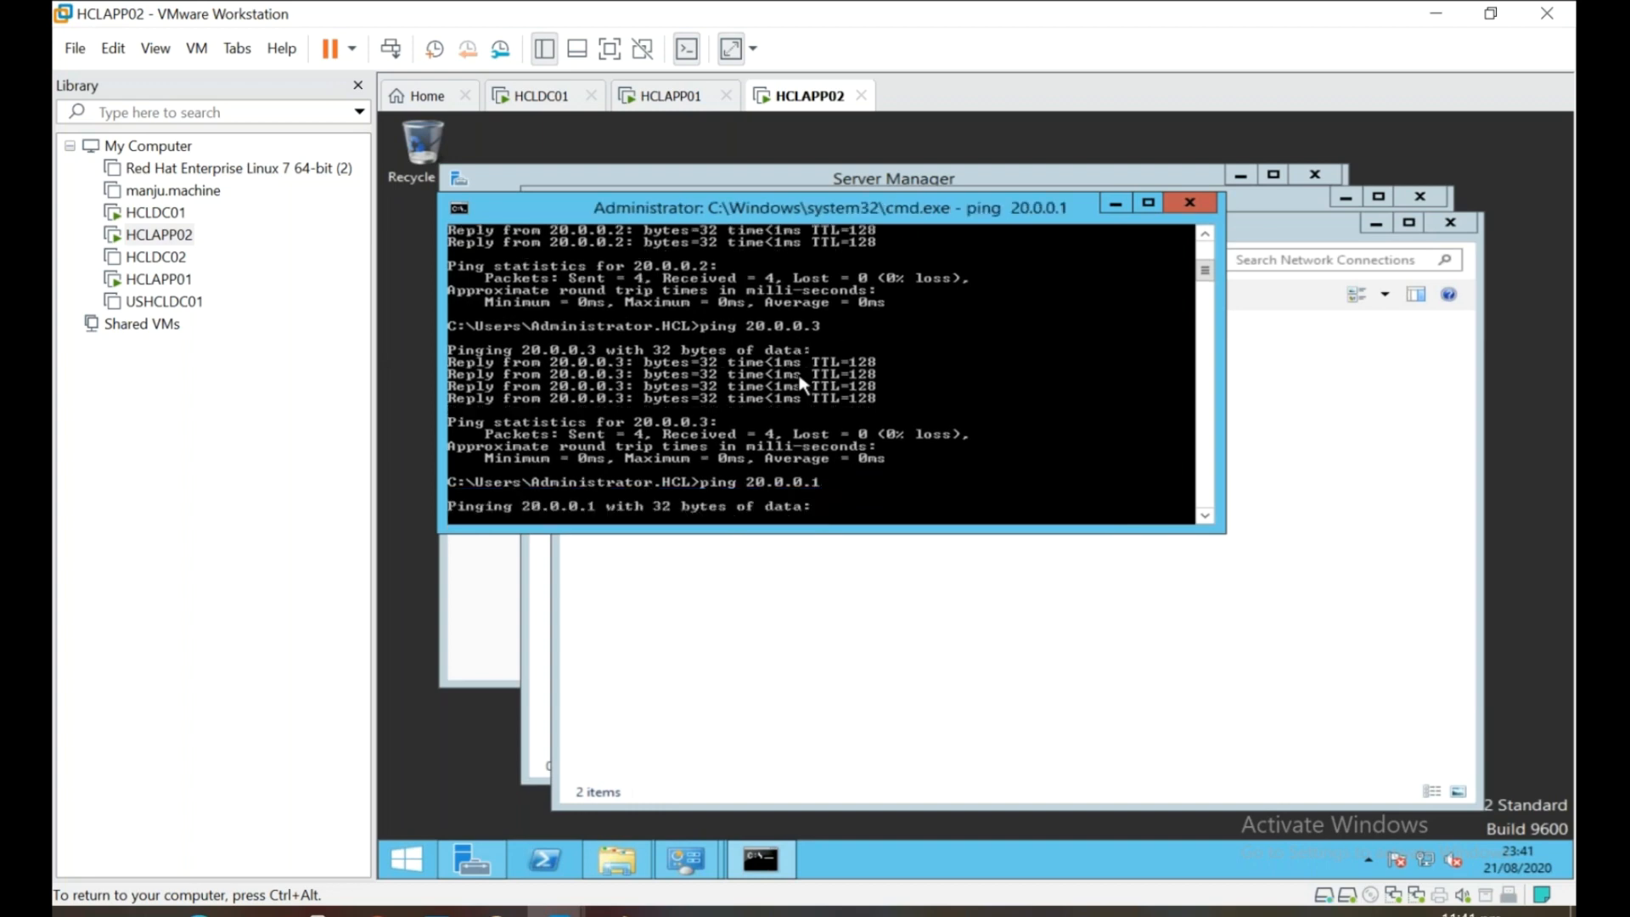
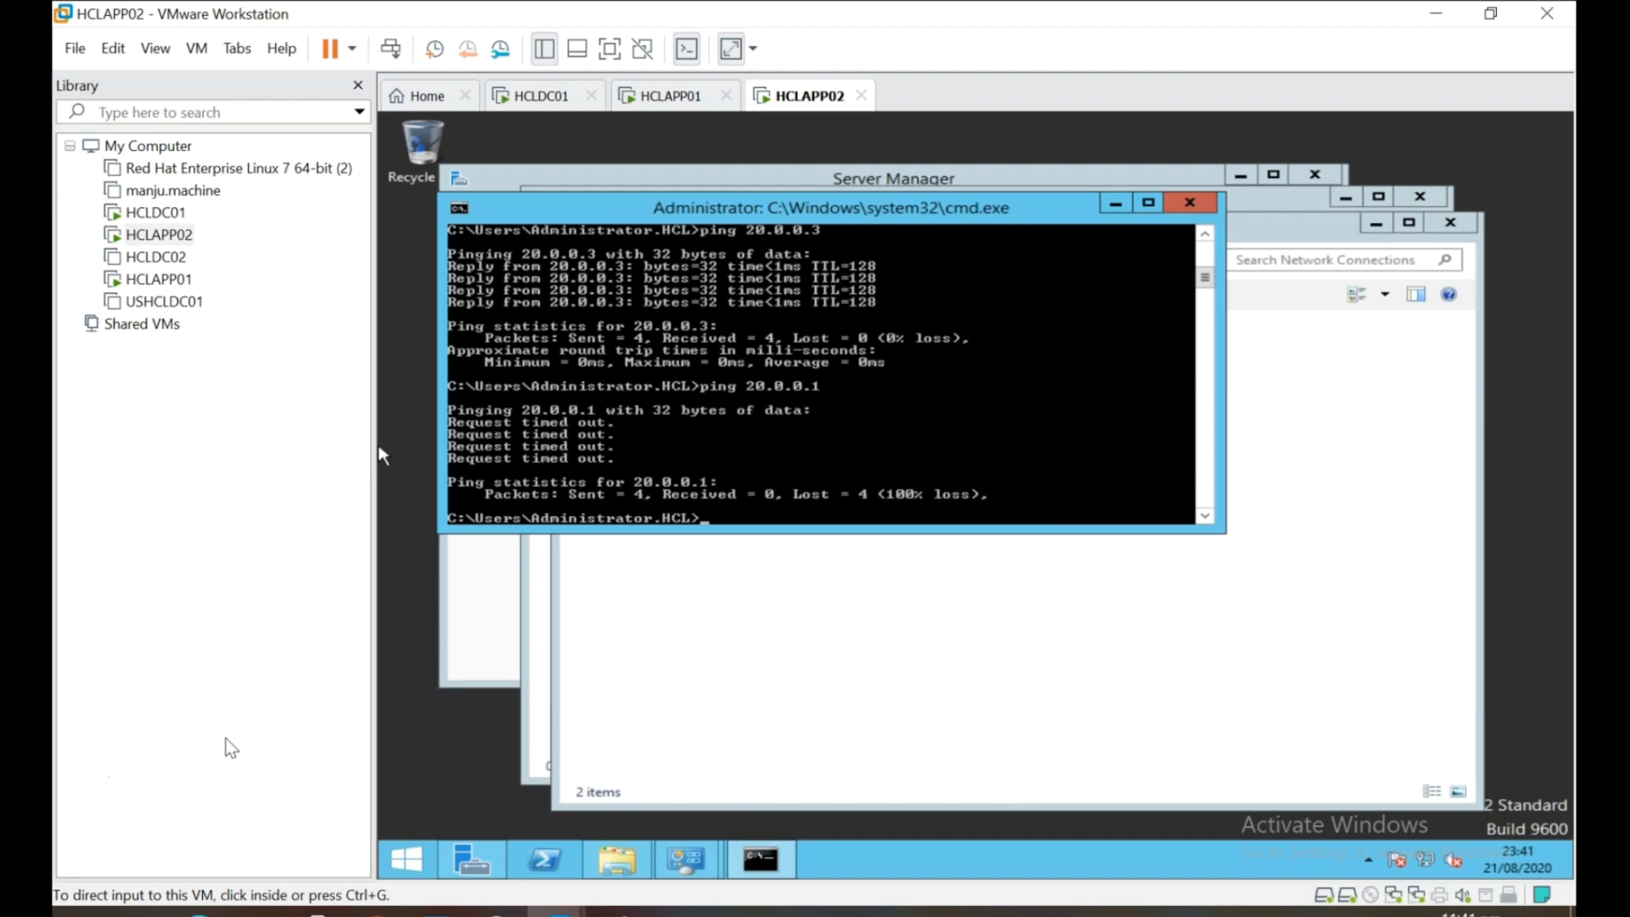
Switch to the host computer's Network Connections window to check the VMnet1 adapter, Ethernet 2.
left_click(259, 912)
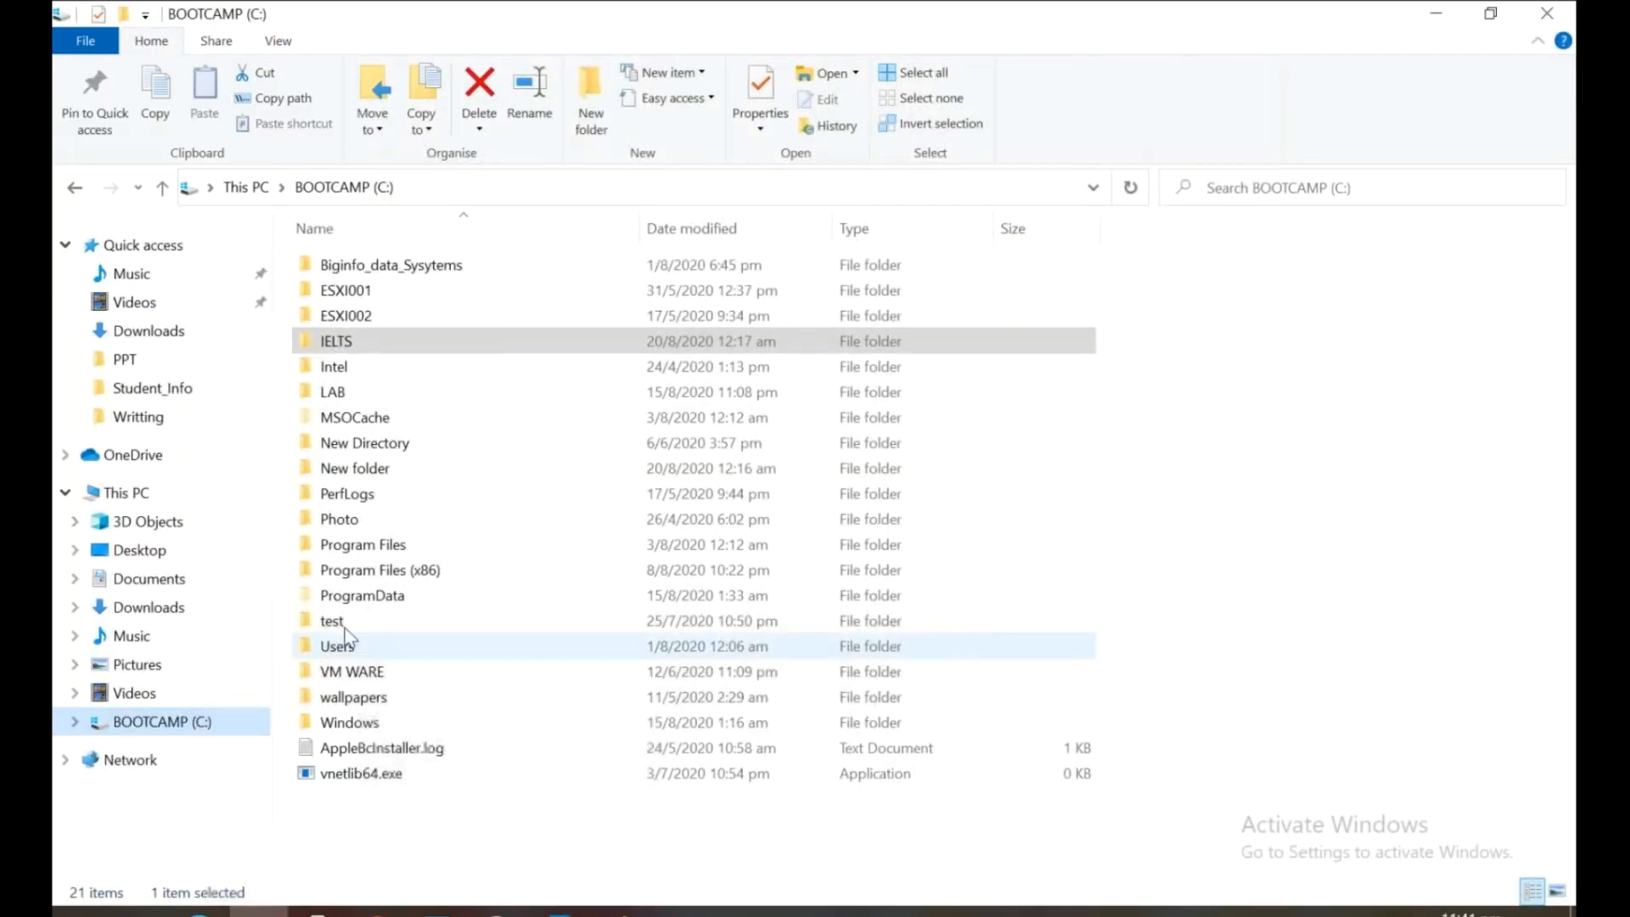
mouse_move(673, 912)
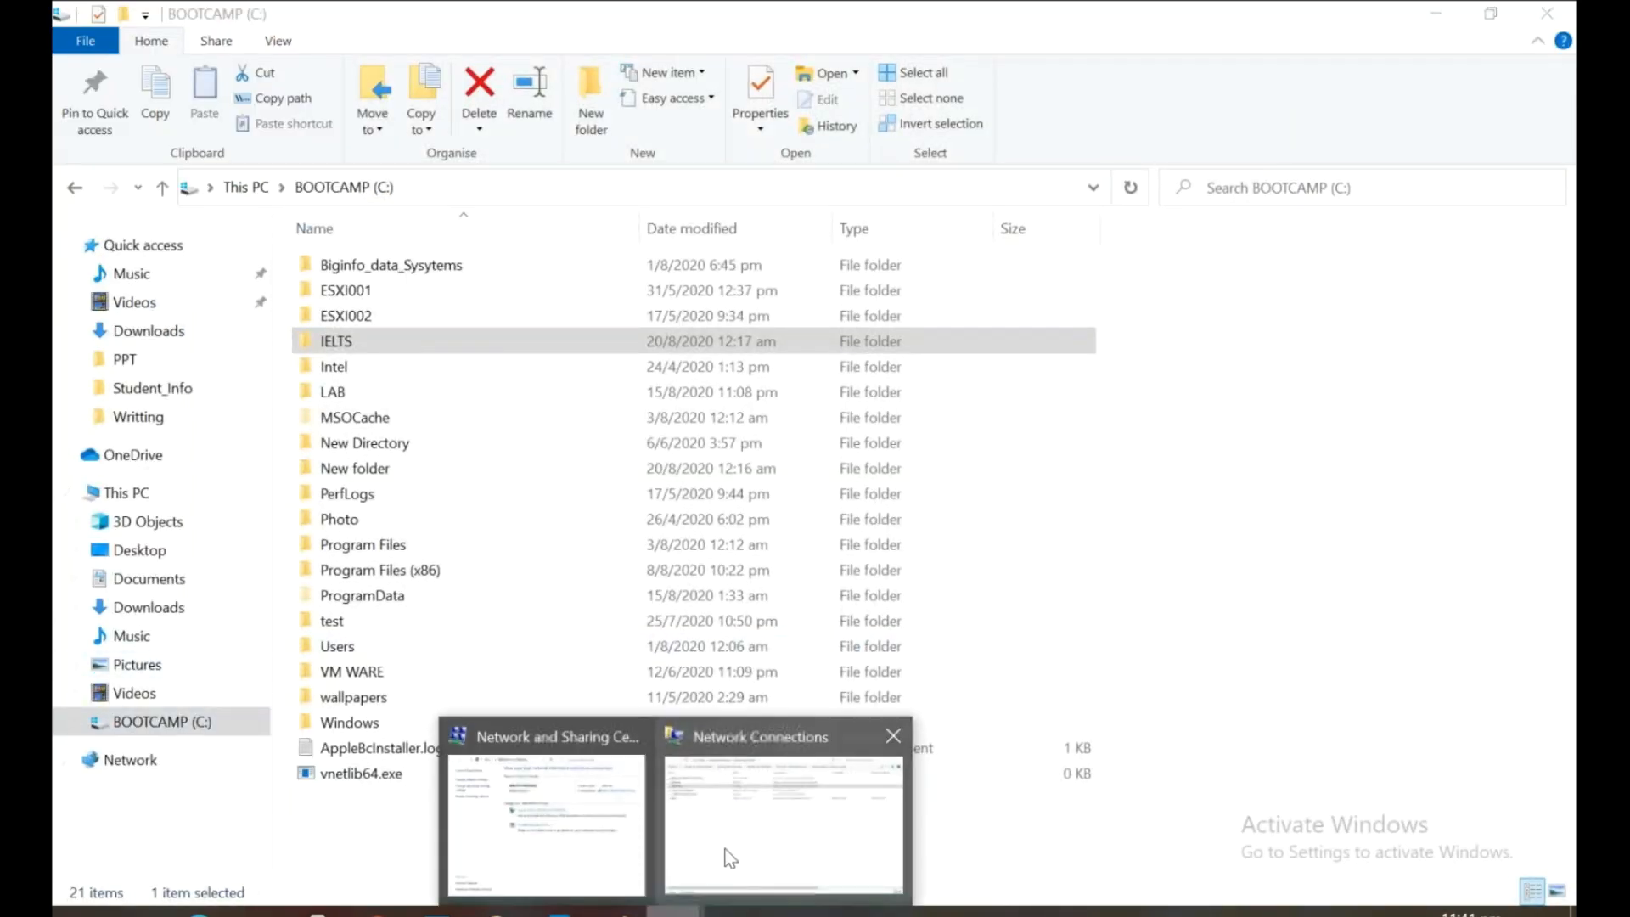
left_click(727, 858)
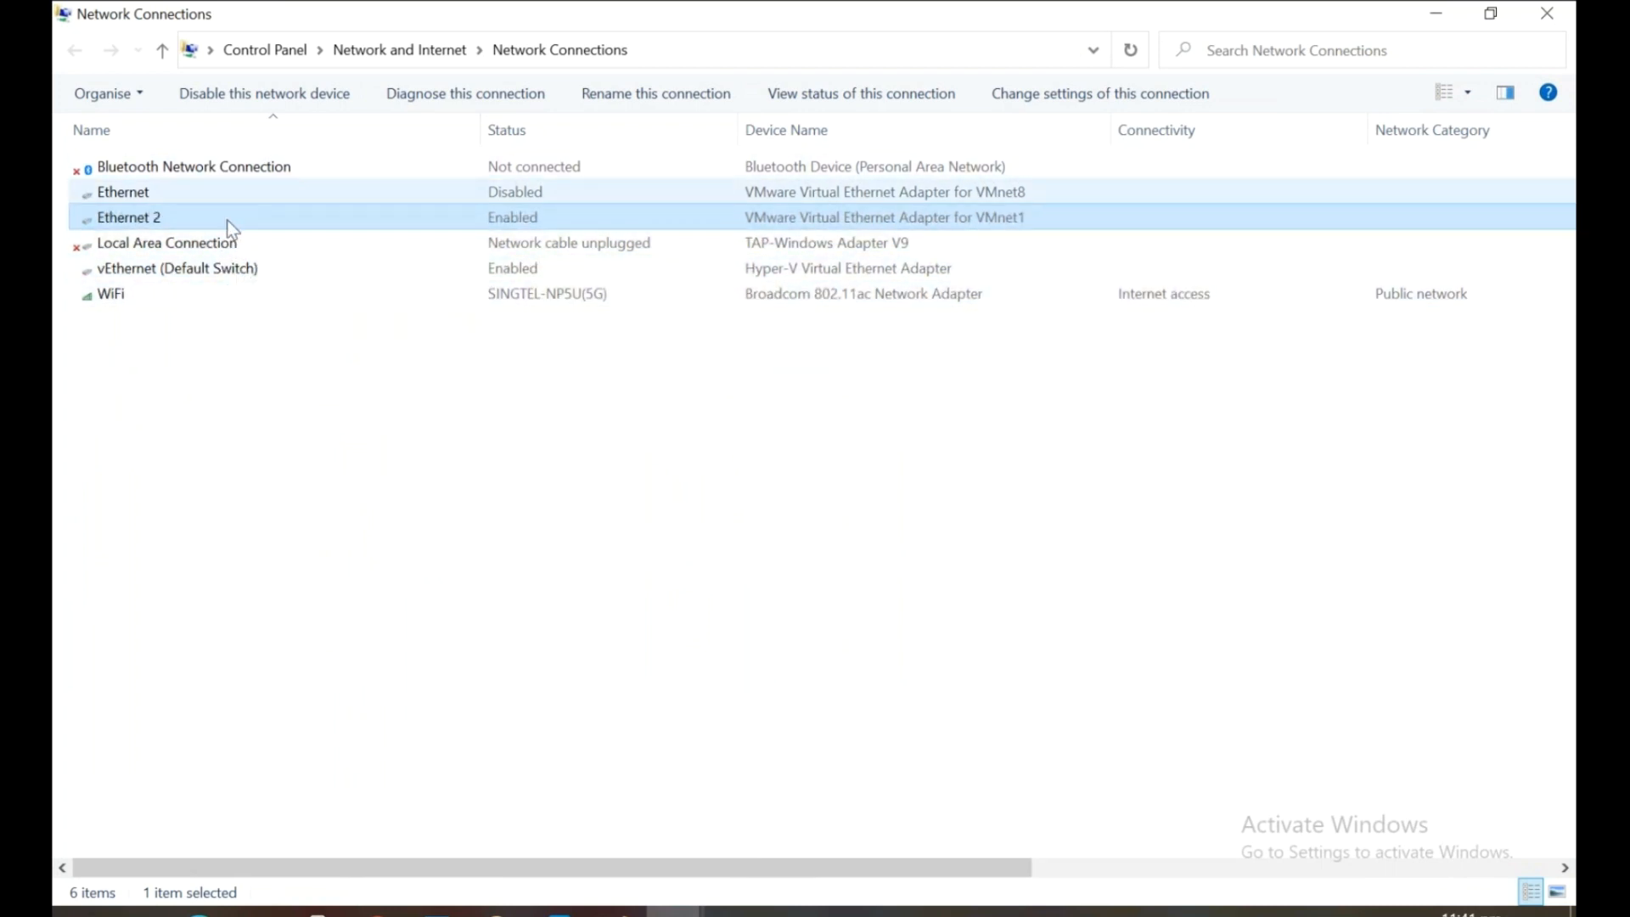
Review the IPv4 properties of the host's VMware VMnet1 adapter, Ethernet 2, without changing them.
left_click(790, 194)
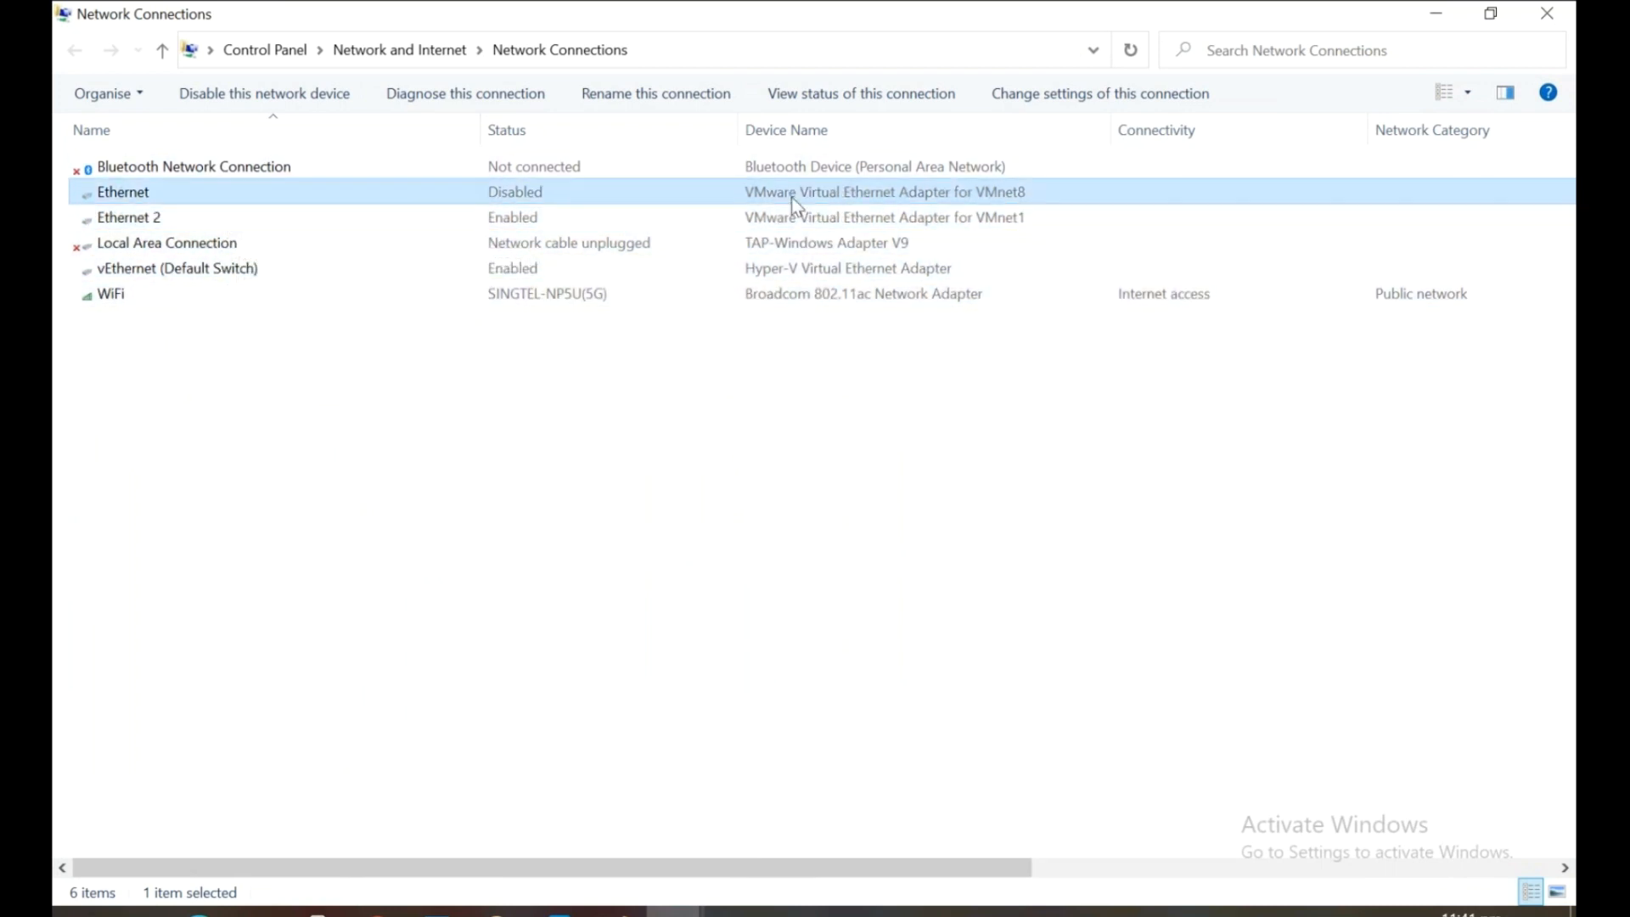
left_click(968, 218)
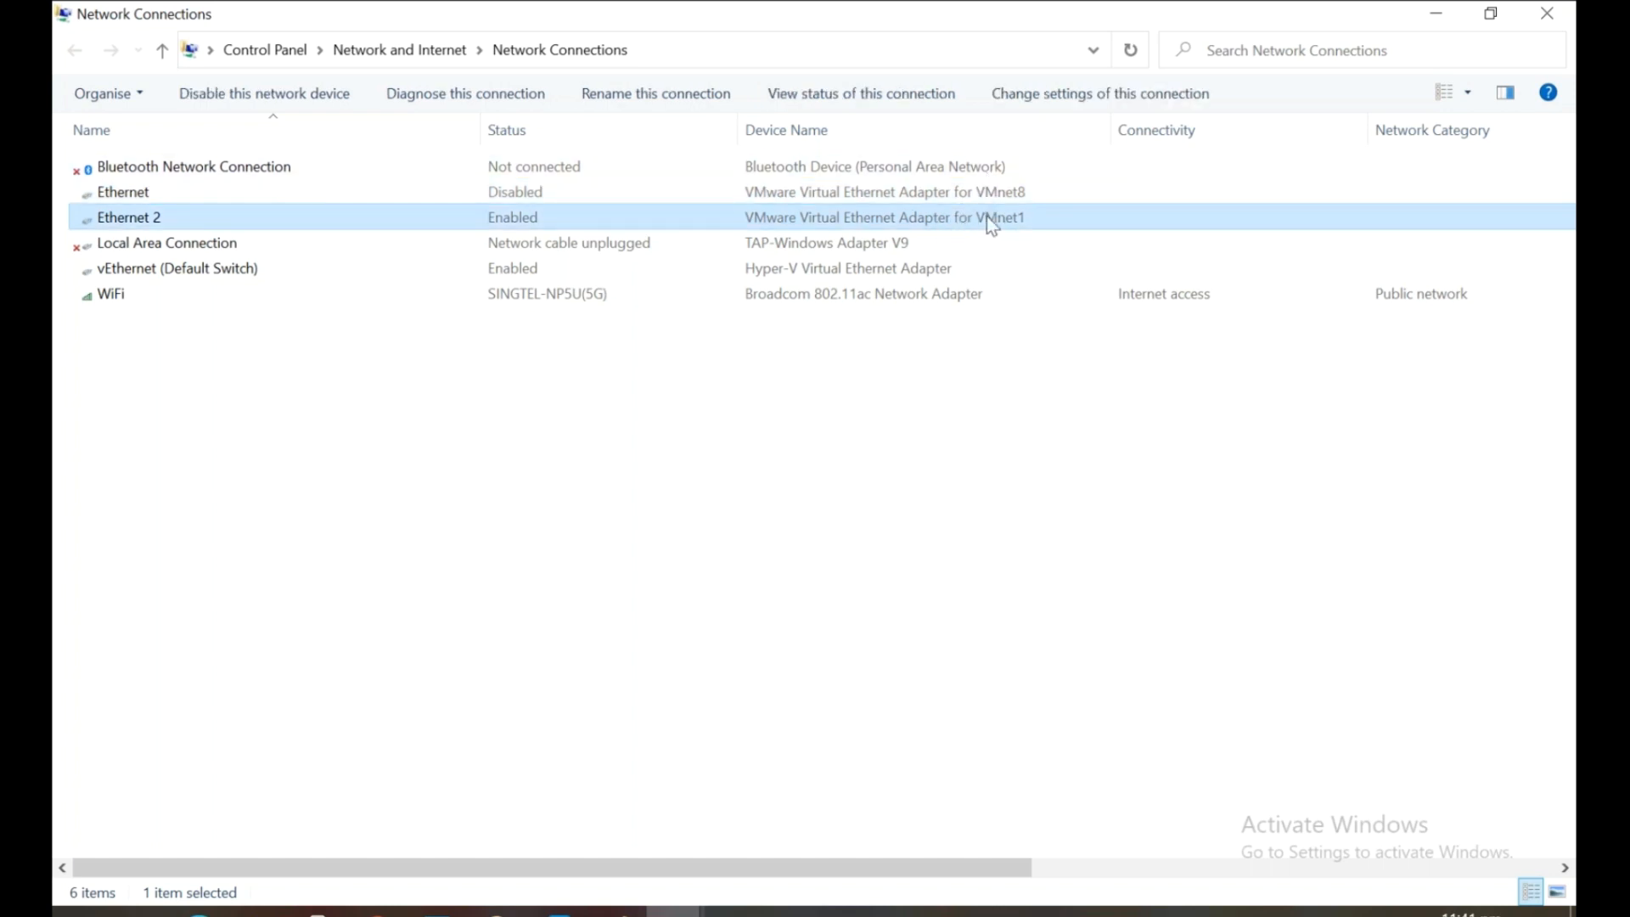
right_click(987, 216)
left_click(1068, 444)
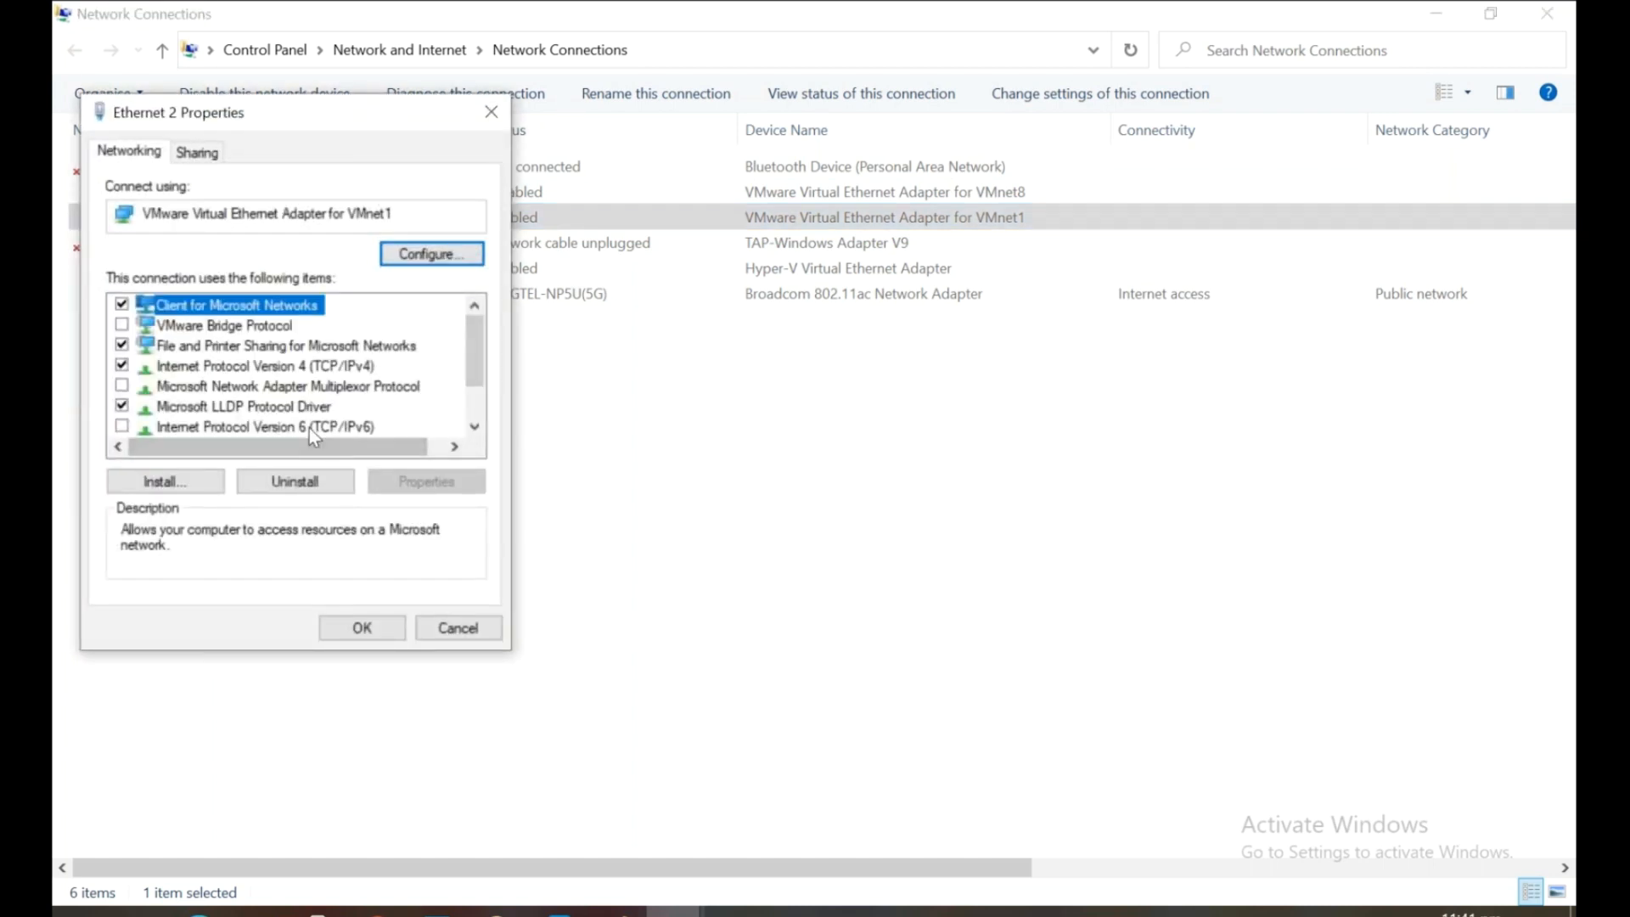
double_click(319, 367)
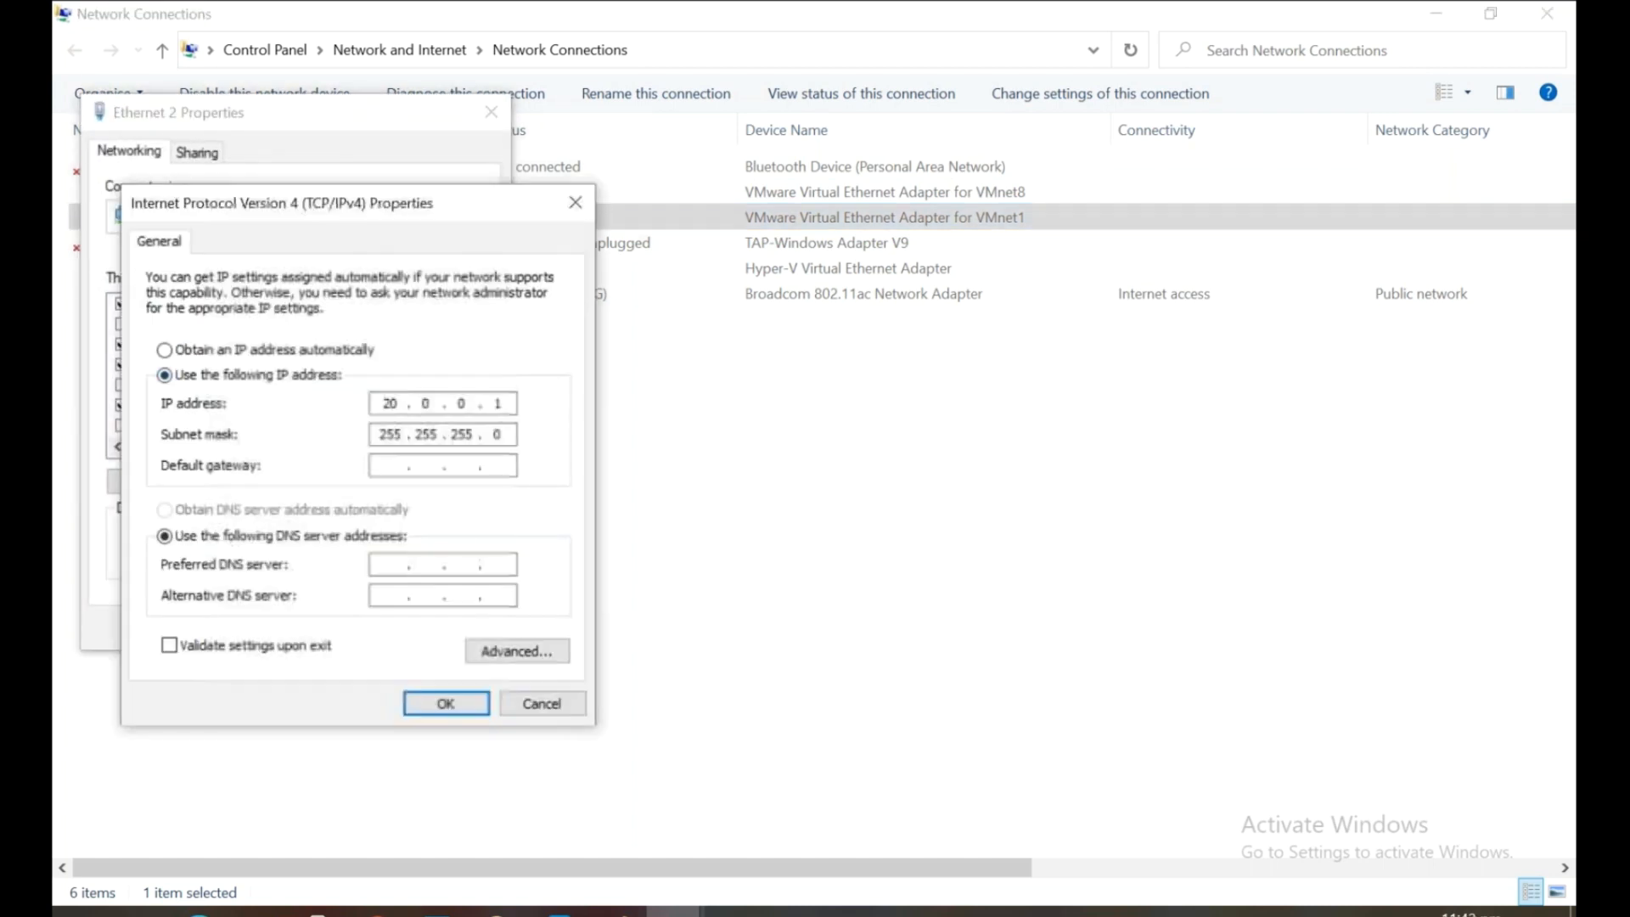
left_click(574, 204)
left_click(492, 113)
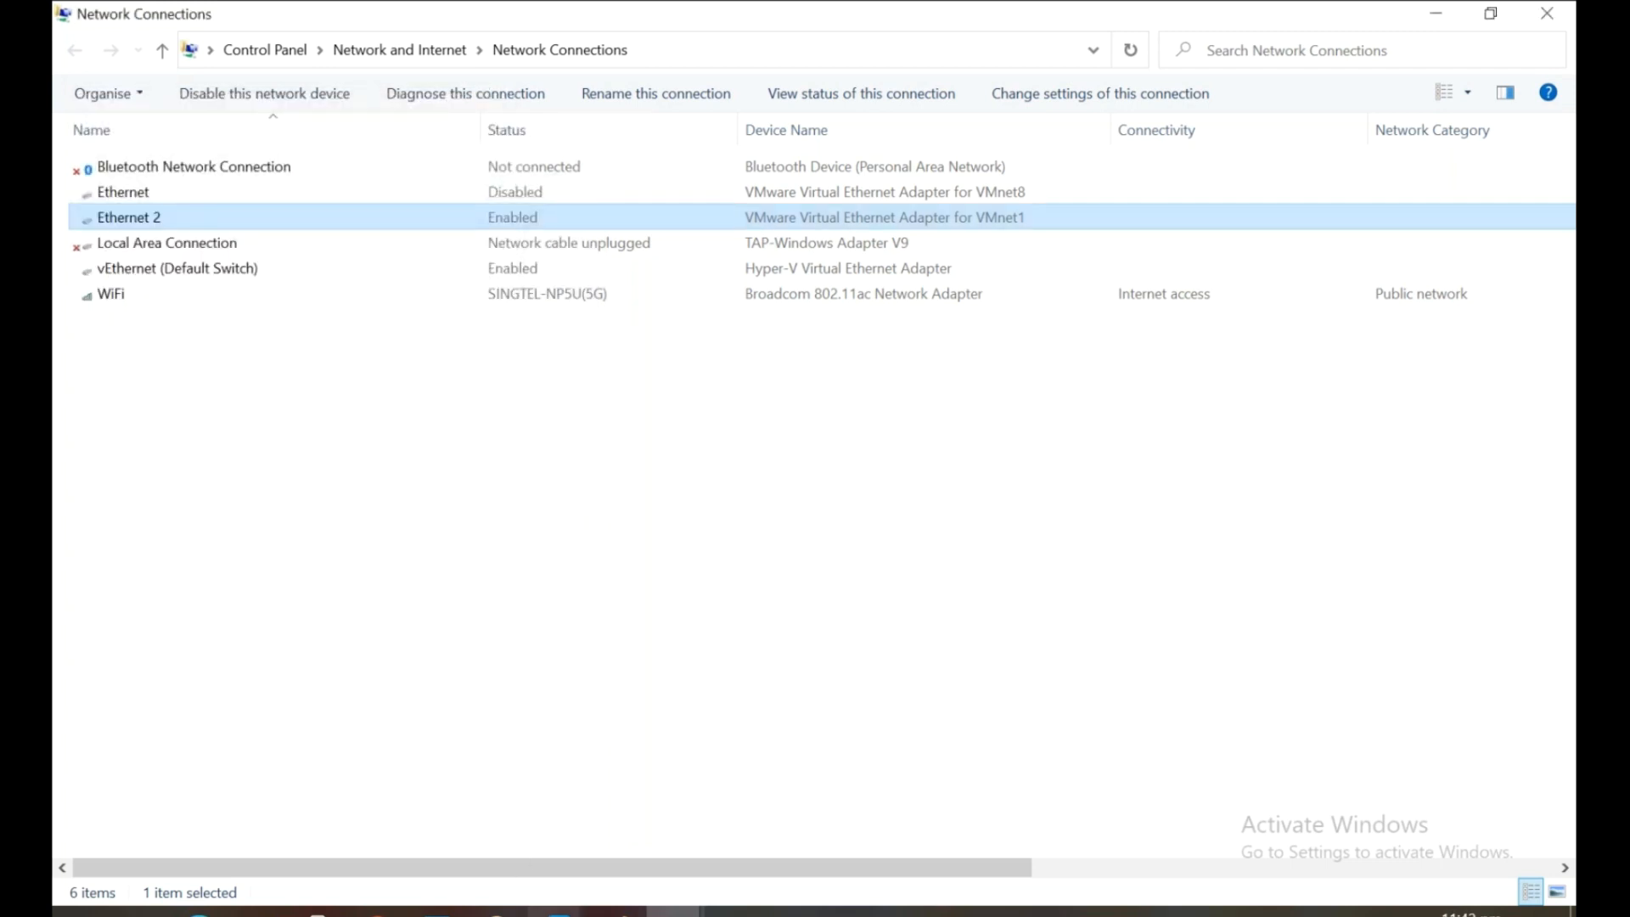
Switch to VMware Workstation and view the HeartBeat connection's details on the HCLAPP02 virtual machine.
left_click(556, 910)
left_click(907, 752)
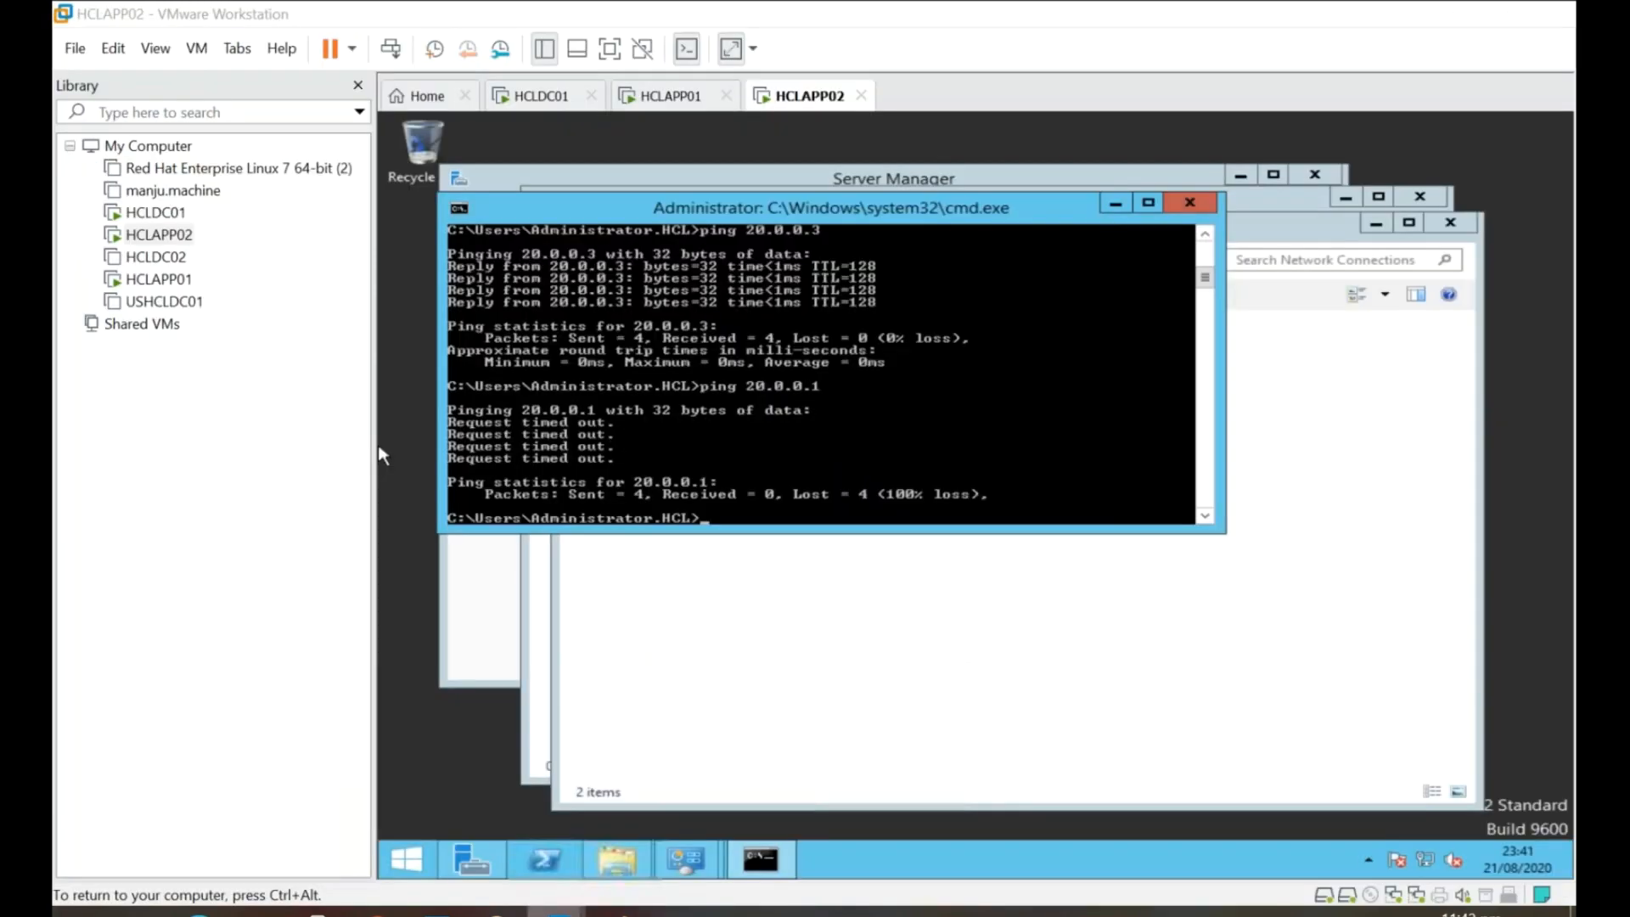
left_click(1115, 203)
double_click(726, 365)
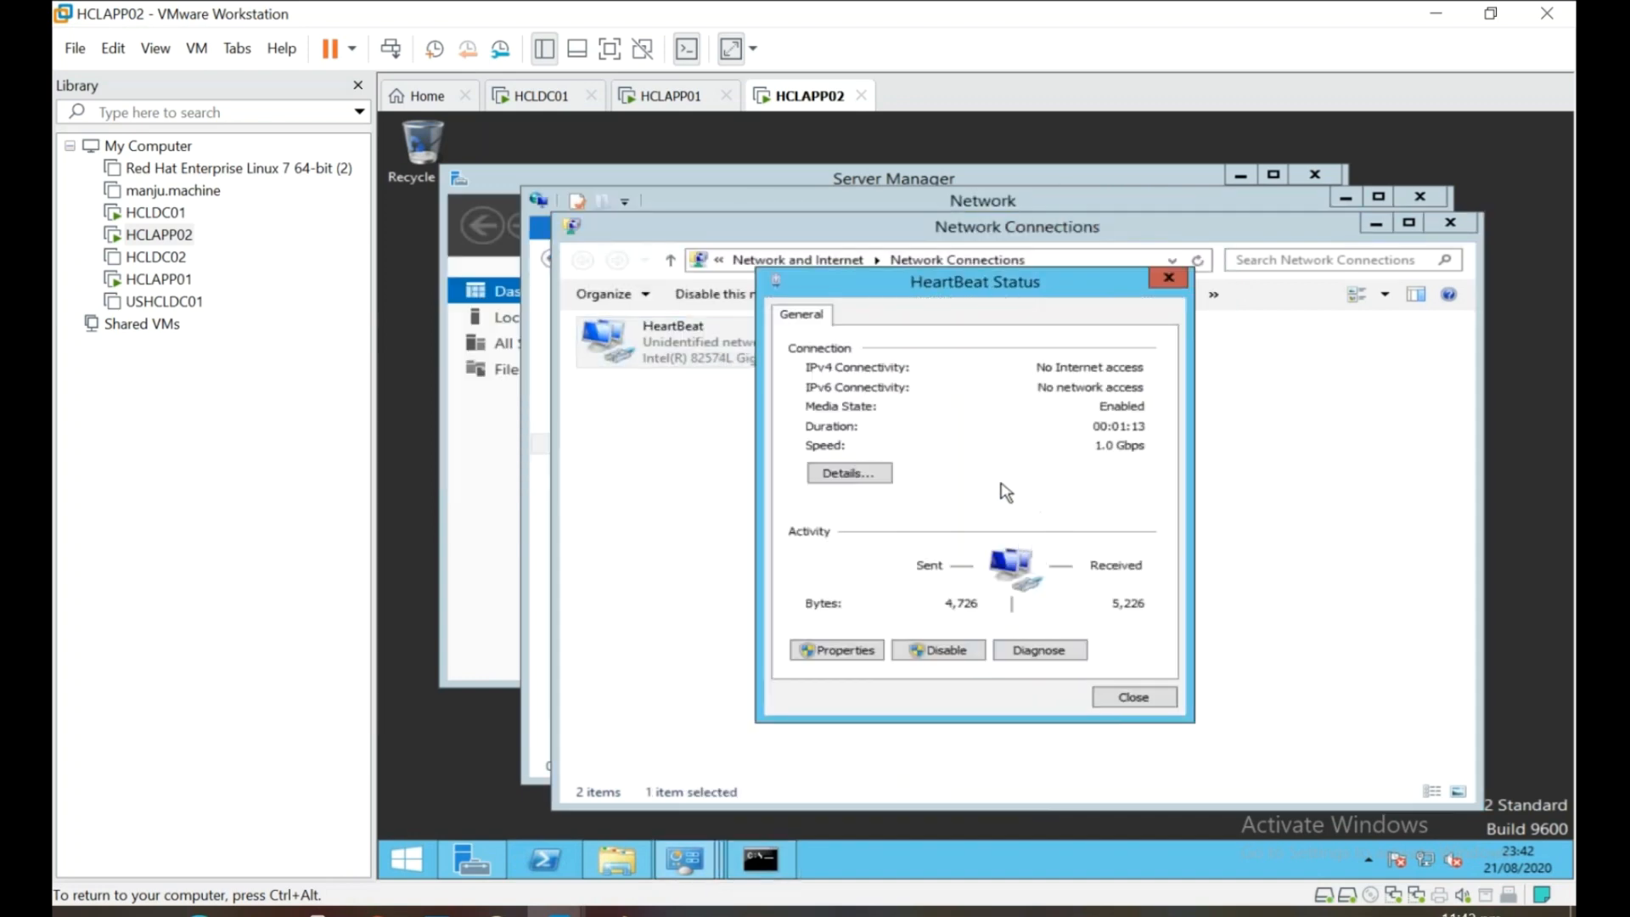
left_click(866, 472)
View the HeartBeat connection's details on the HCLAPP01 virtual machine in full screen.
left_click(671, 96)
left_click(947, 352)
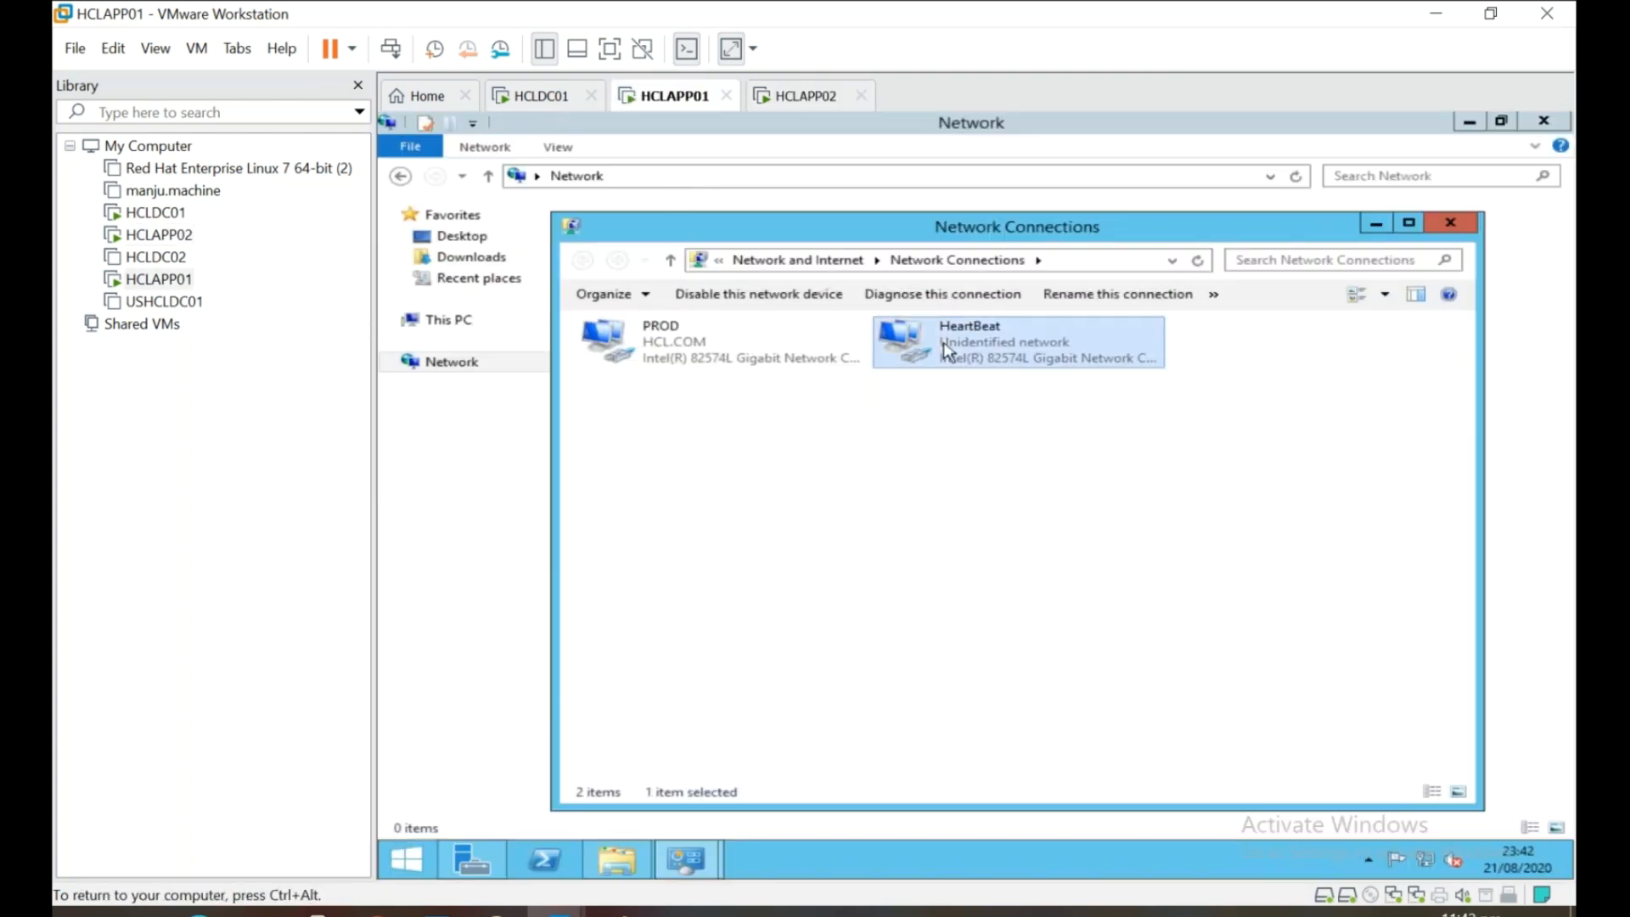
double_click(947, 353)
left_click(850, 477)
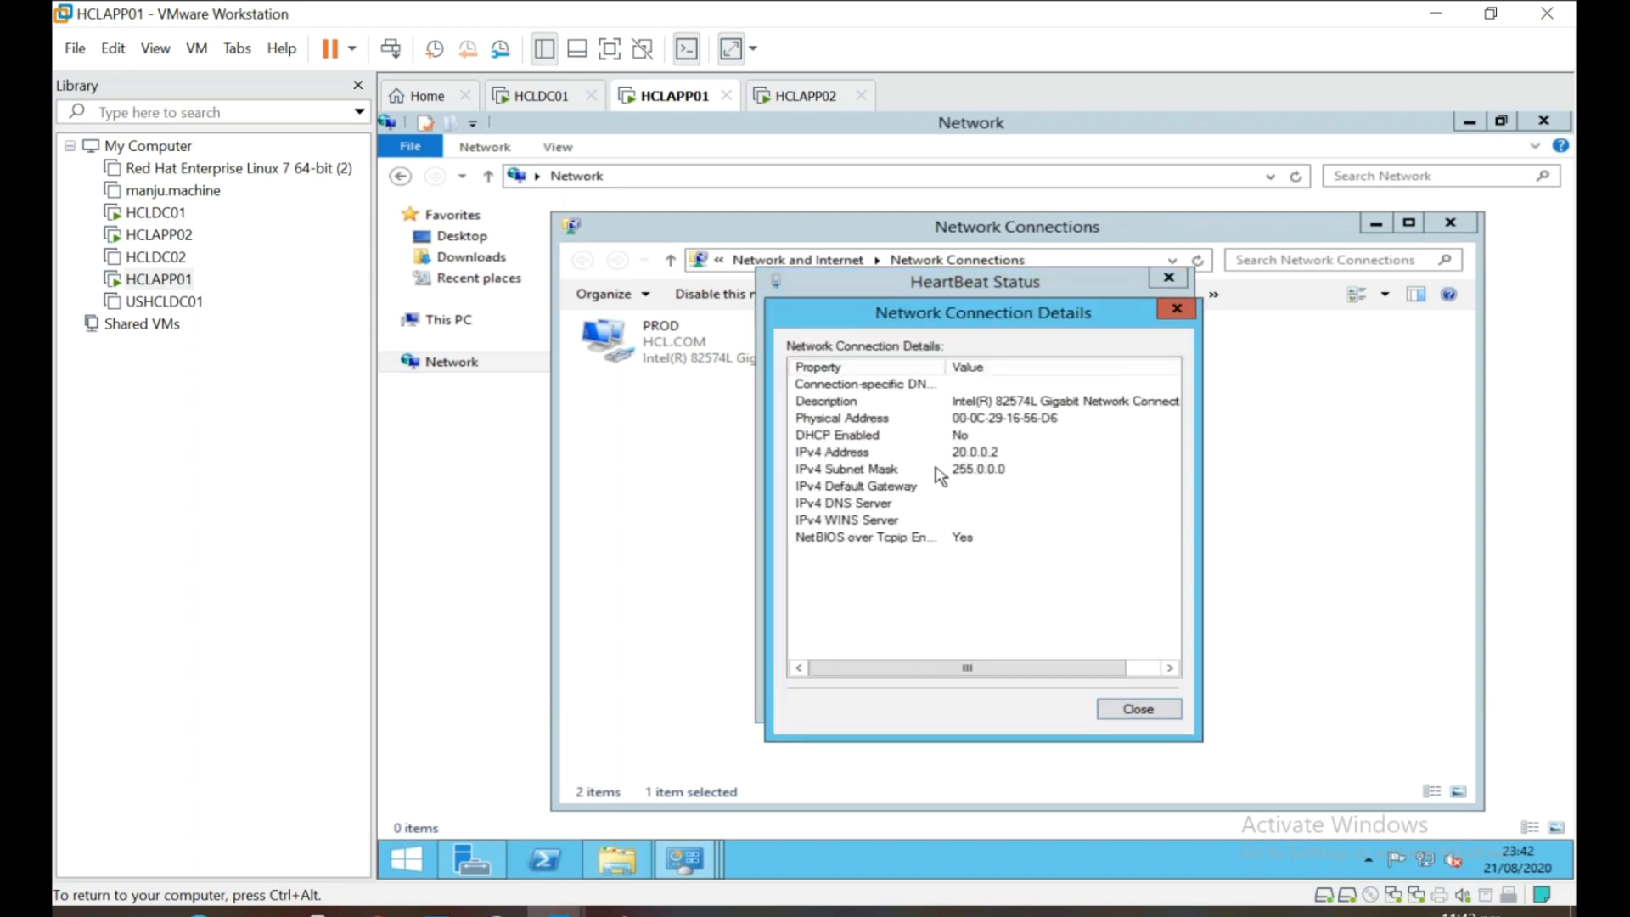
key("ctrl+alt")
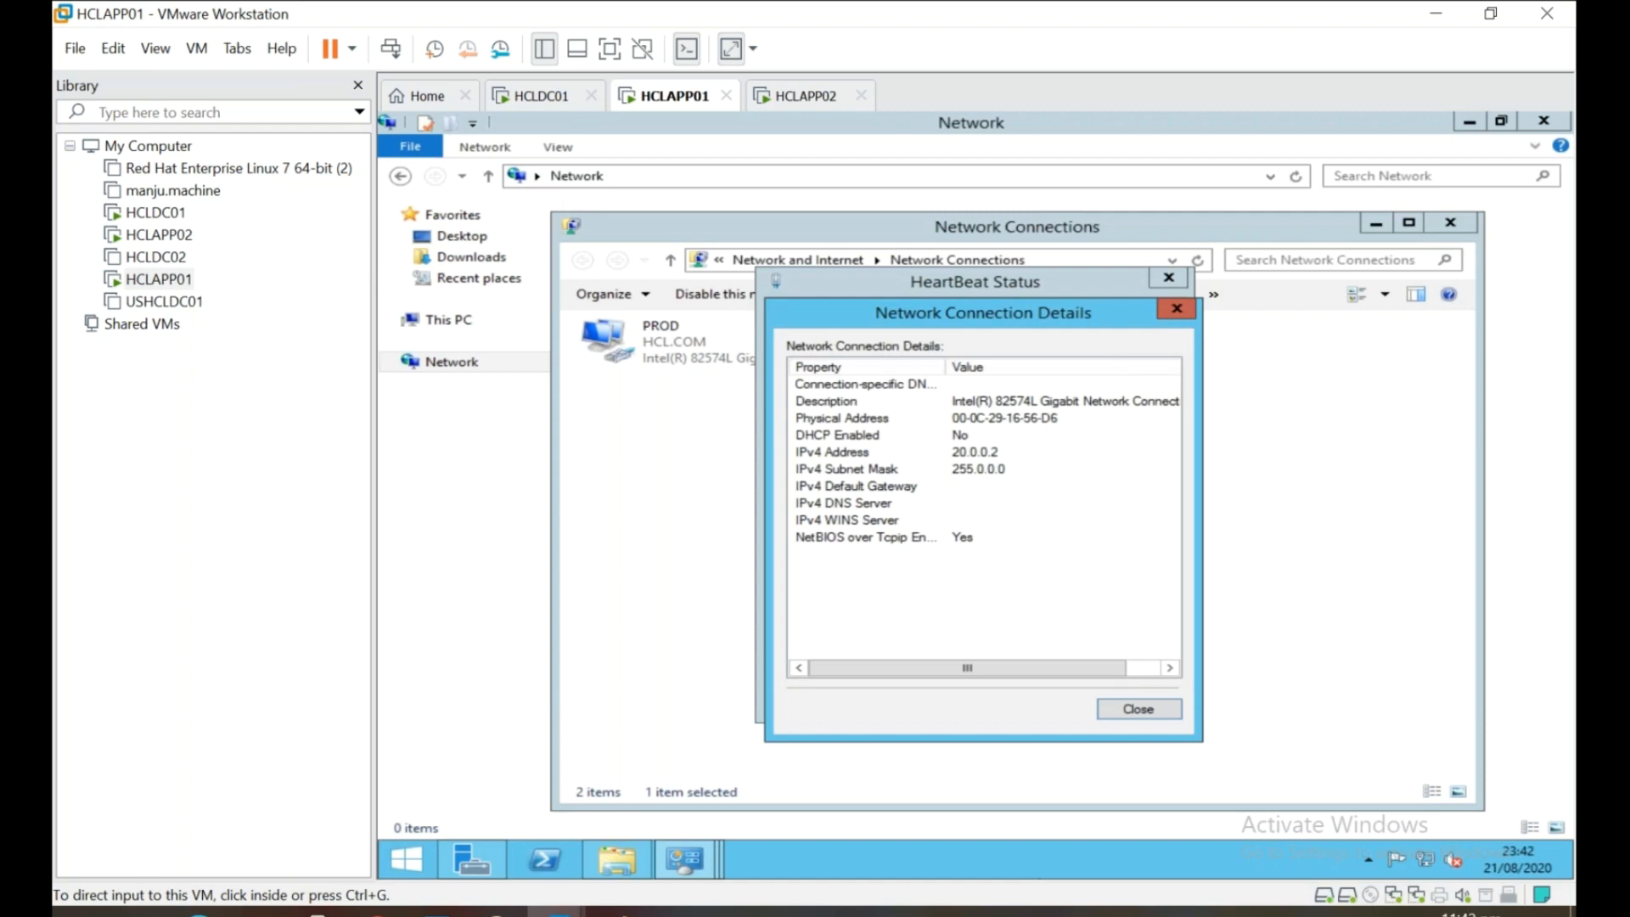
left_click(1068, 387)
left_click(605, 54)
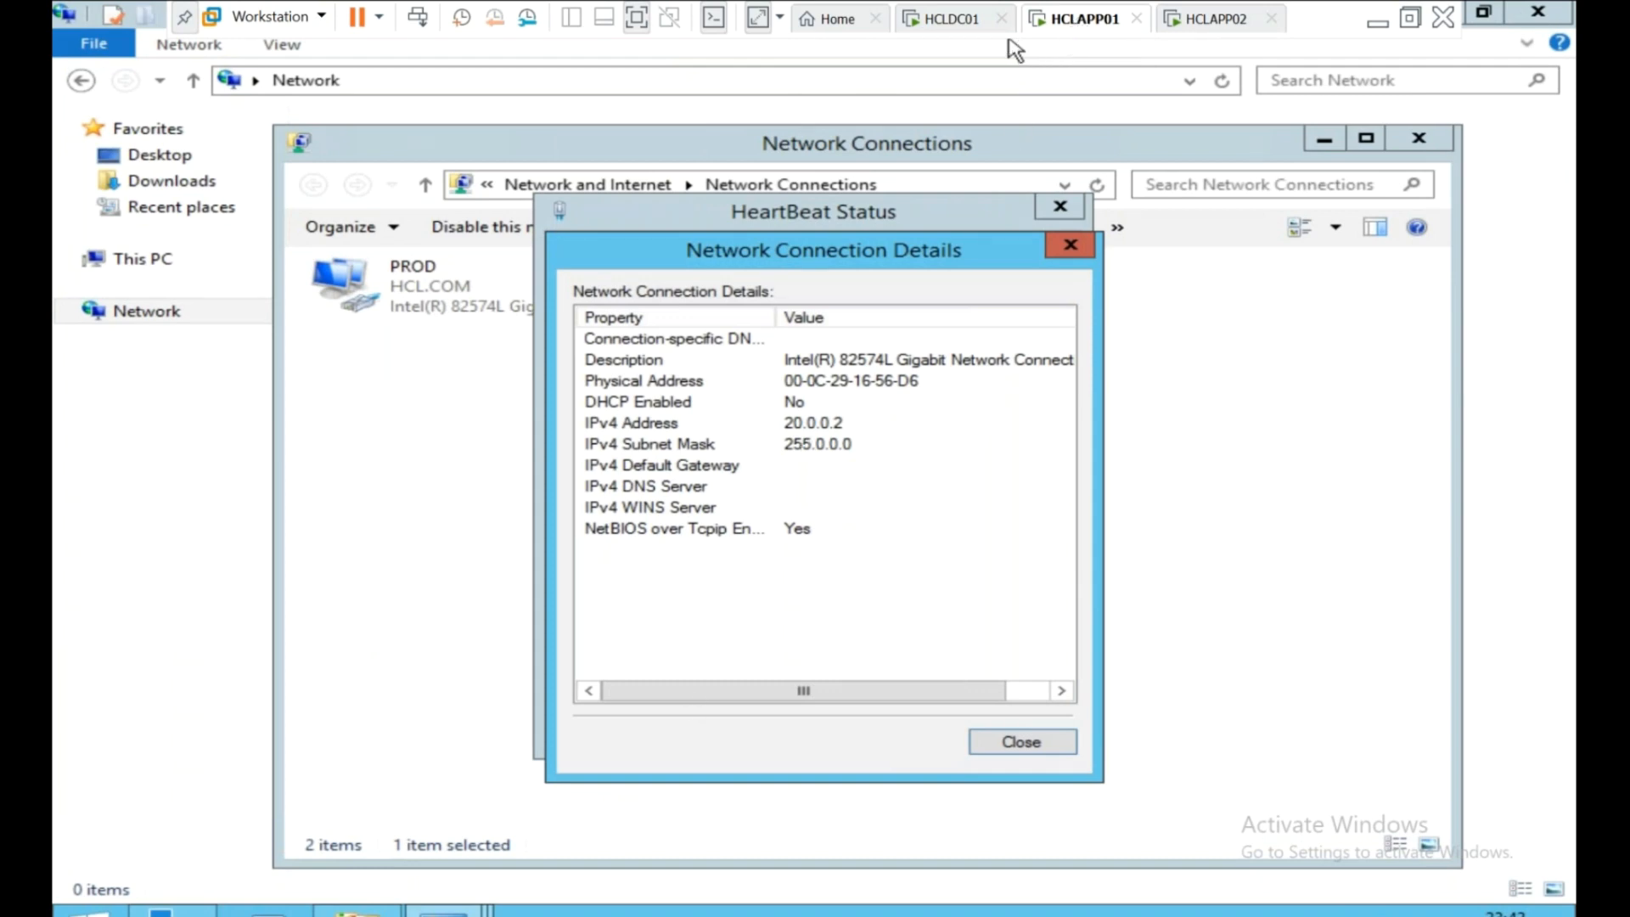
Switch to the cluster diagram in Paint and draw a dark red ellipse around "Virtual IP per cluster".
left_click(633, 24)
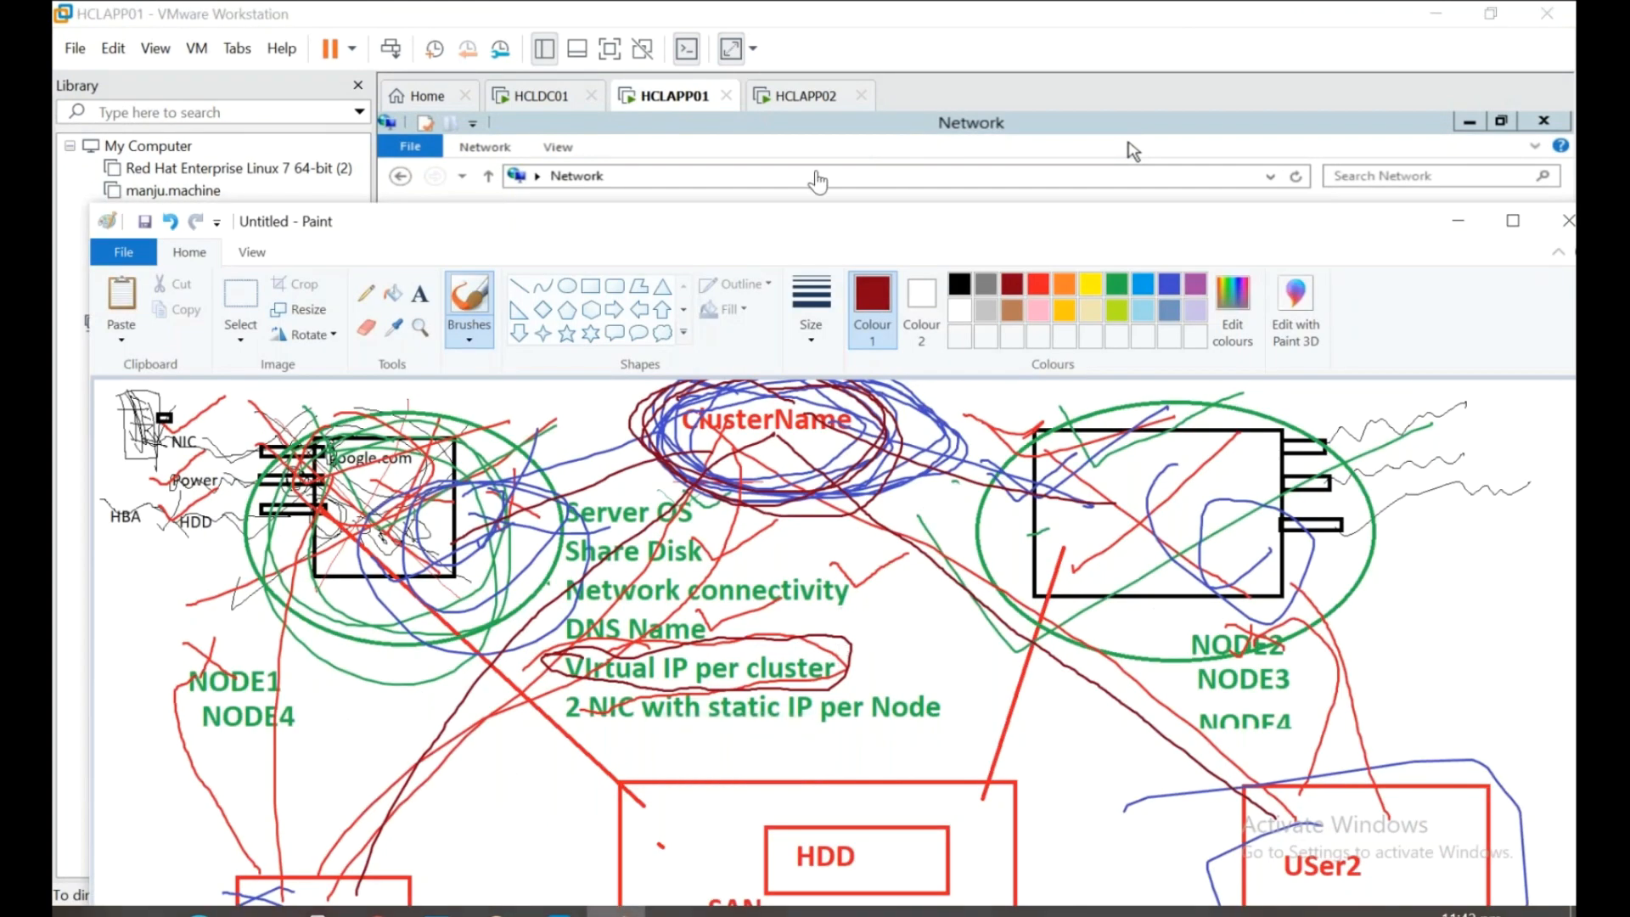
double_click(493, 223)
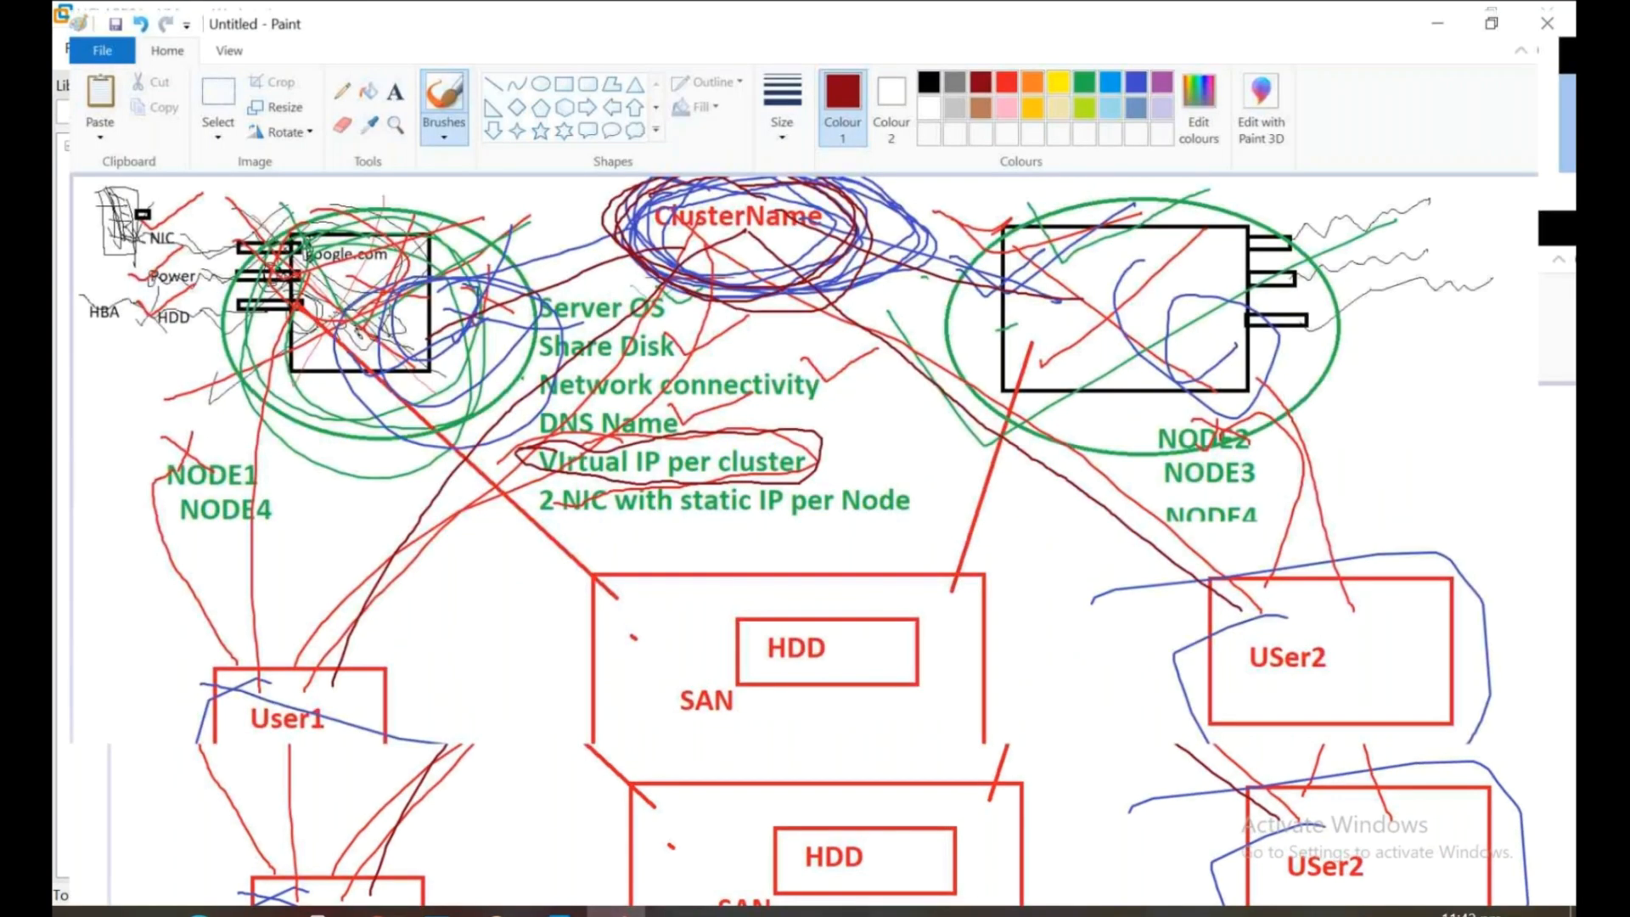
left_click(528, 74)
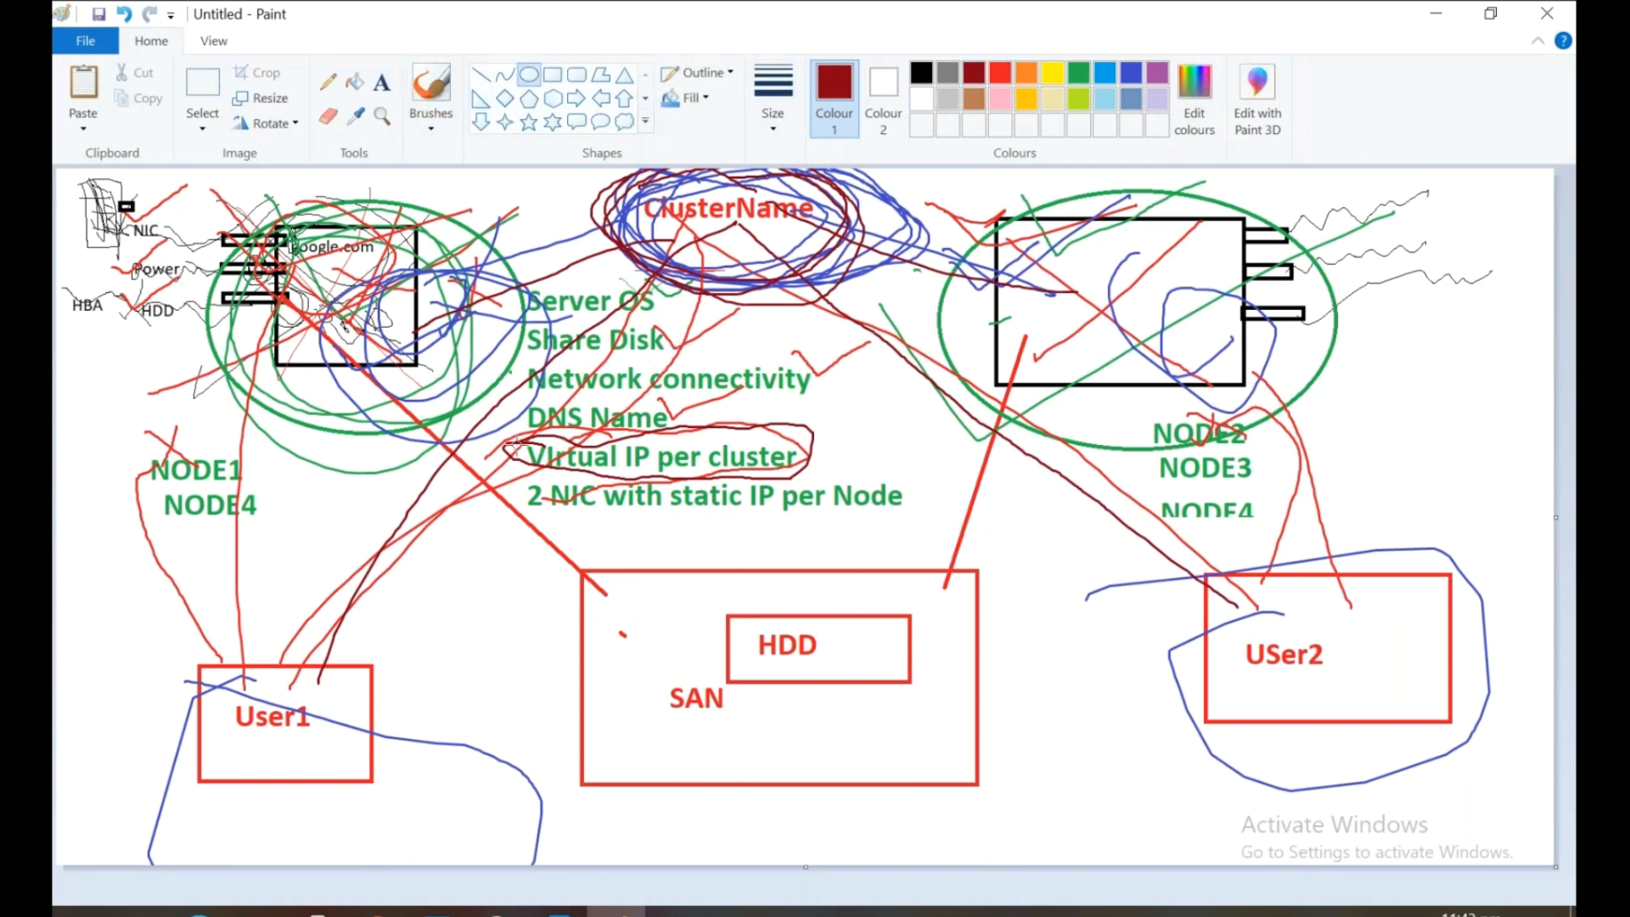
mouse_move(500, 436)
left_mouse_down()
mouse_move(713, 484)
mouse_move(818, 478)
left_mouse_up()
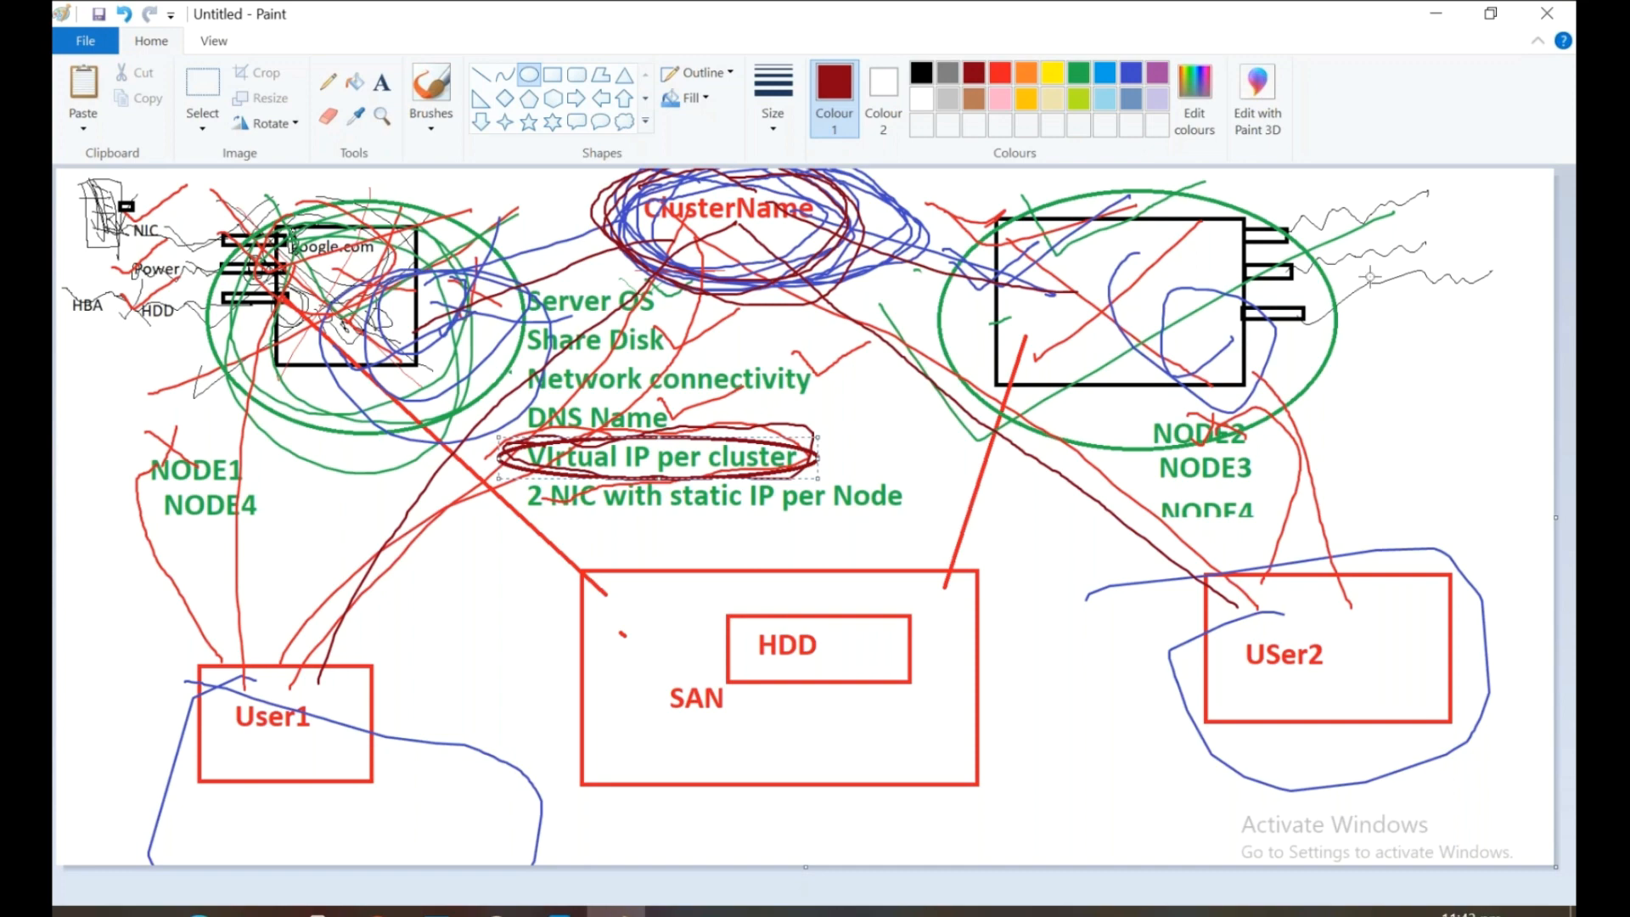
left_click(1444, 22)
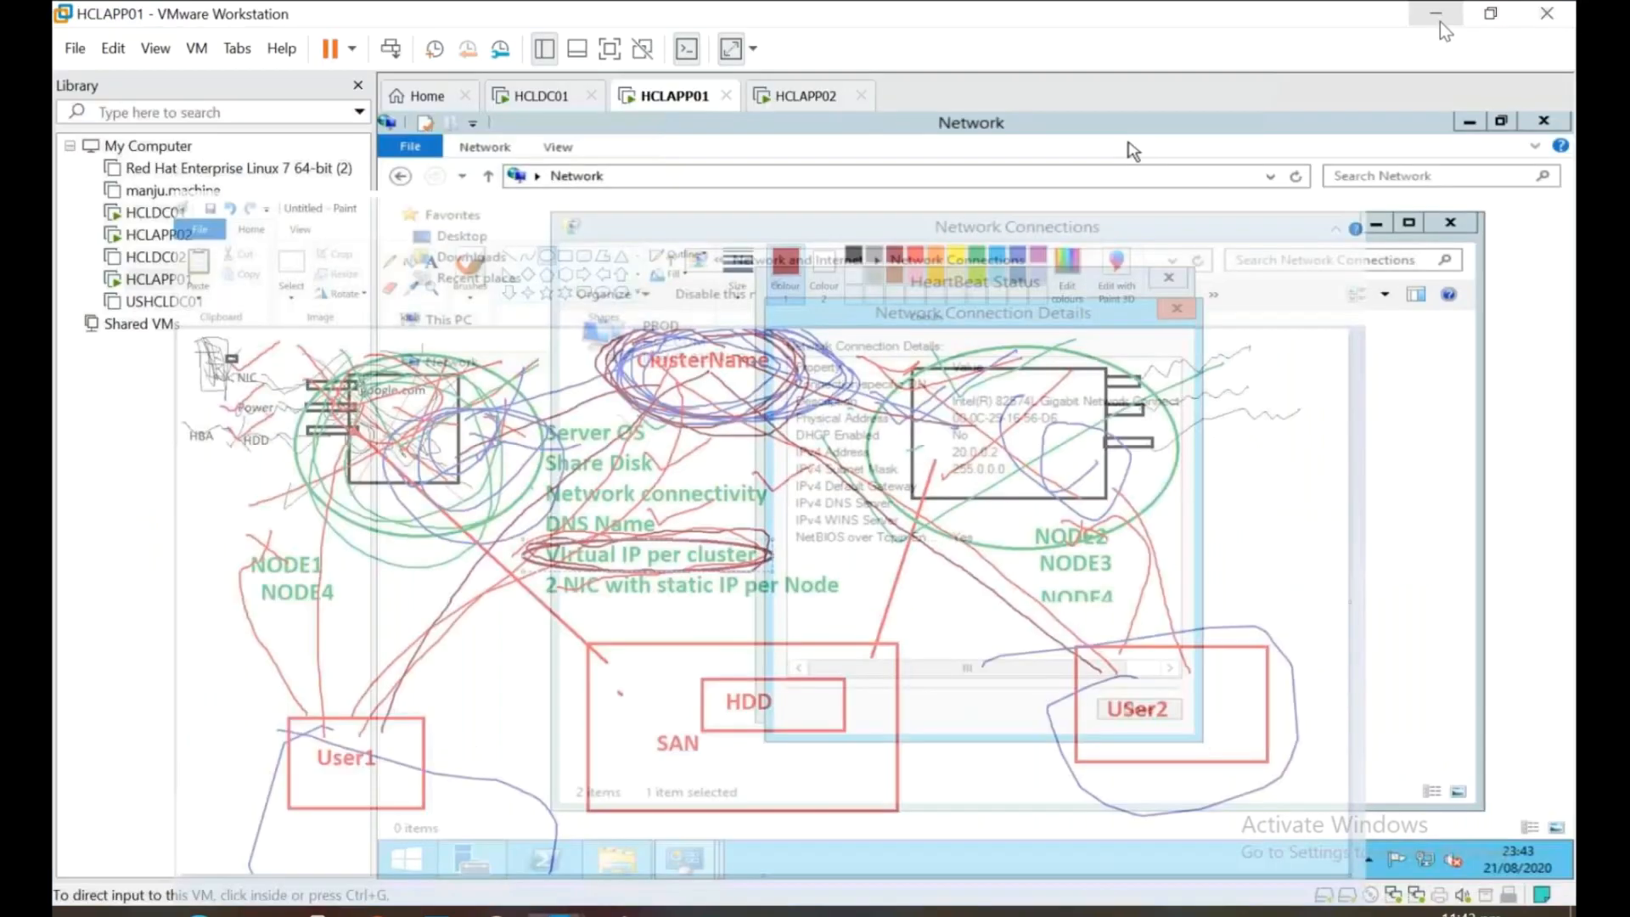
Switch to the HCLDC01 virtual machine and bring up the HCL.COM forward lookup zone in a maximized DNS Manager.
left_click(535, 96)
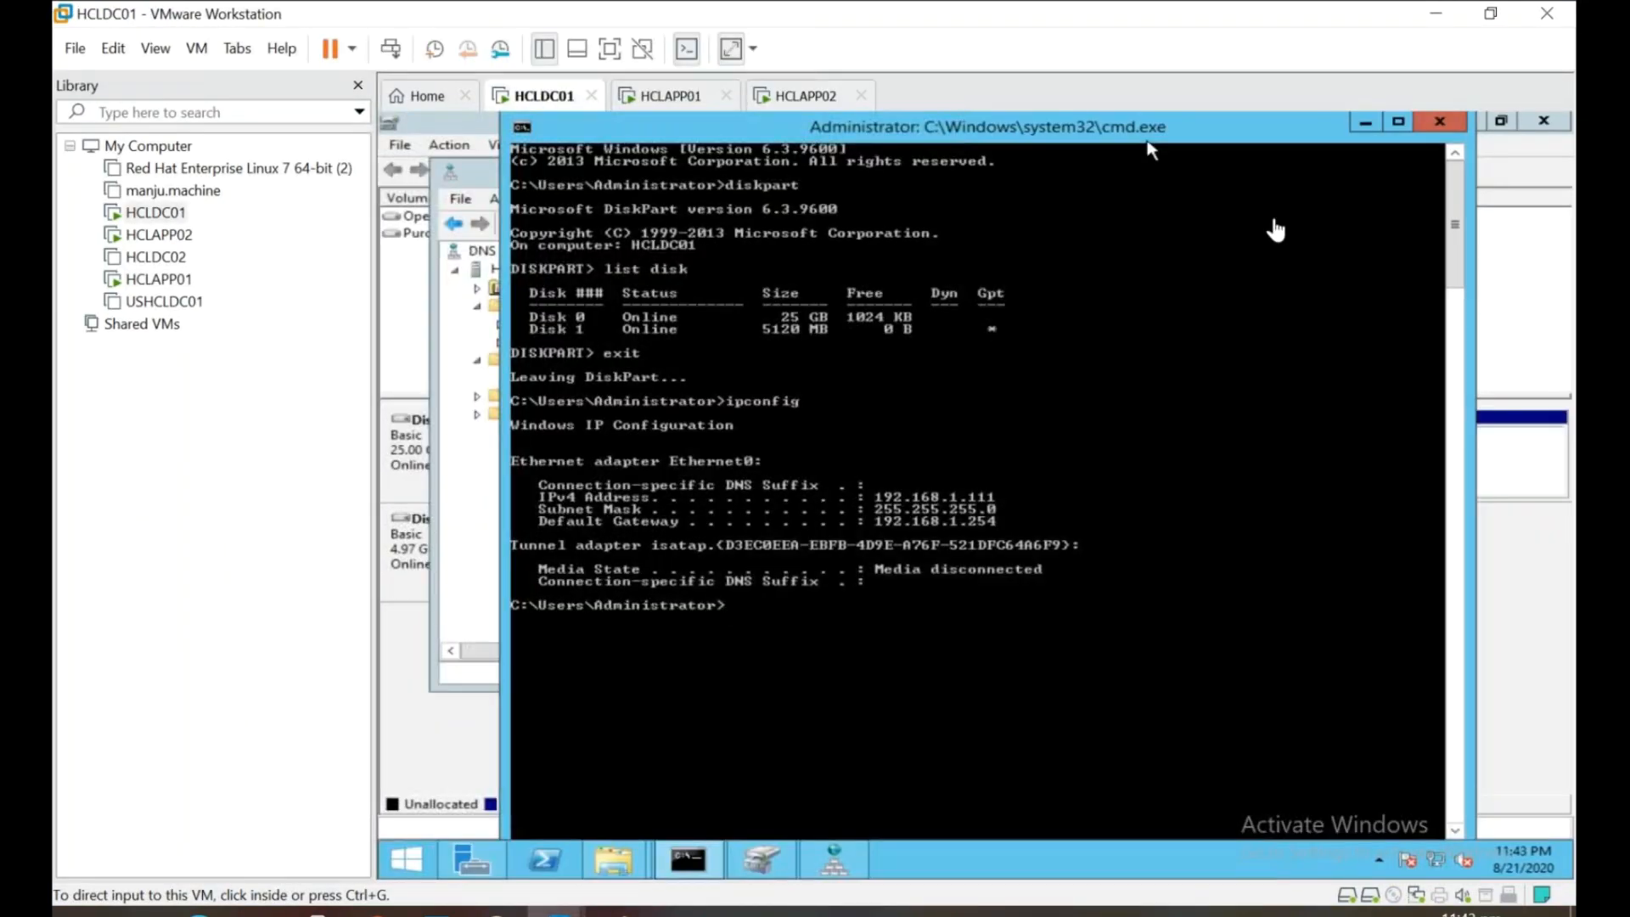
left_click(1363, 127)
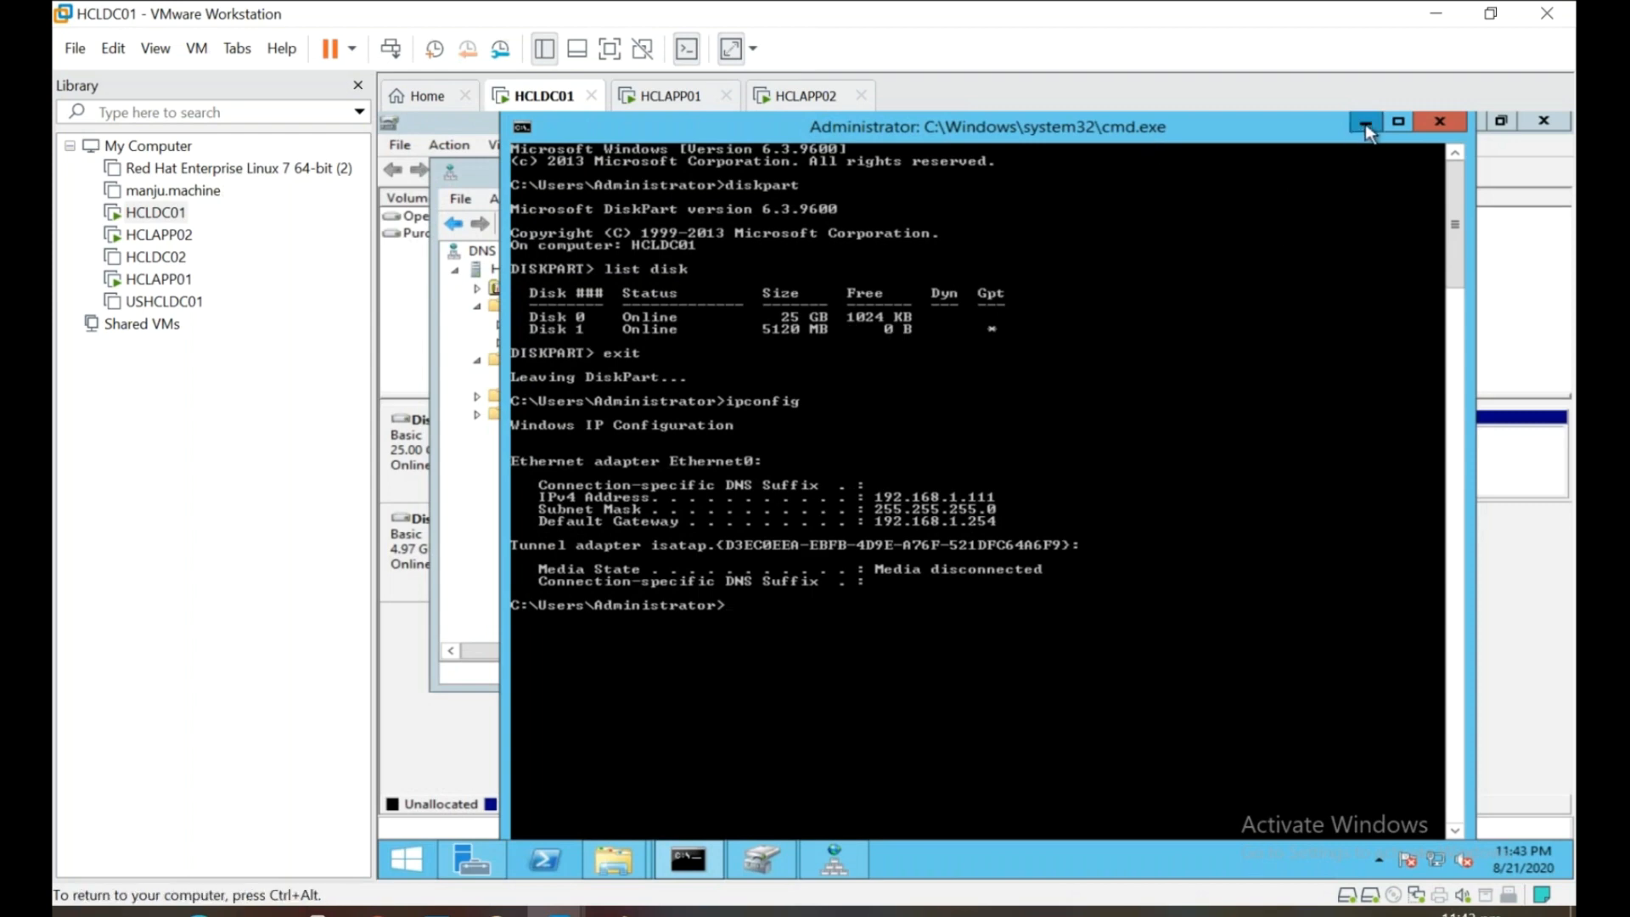
left_click(1364, 126)
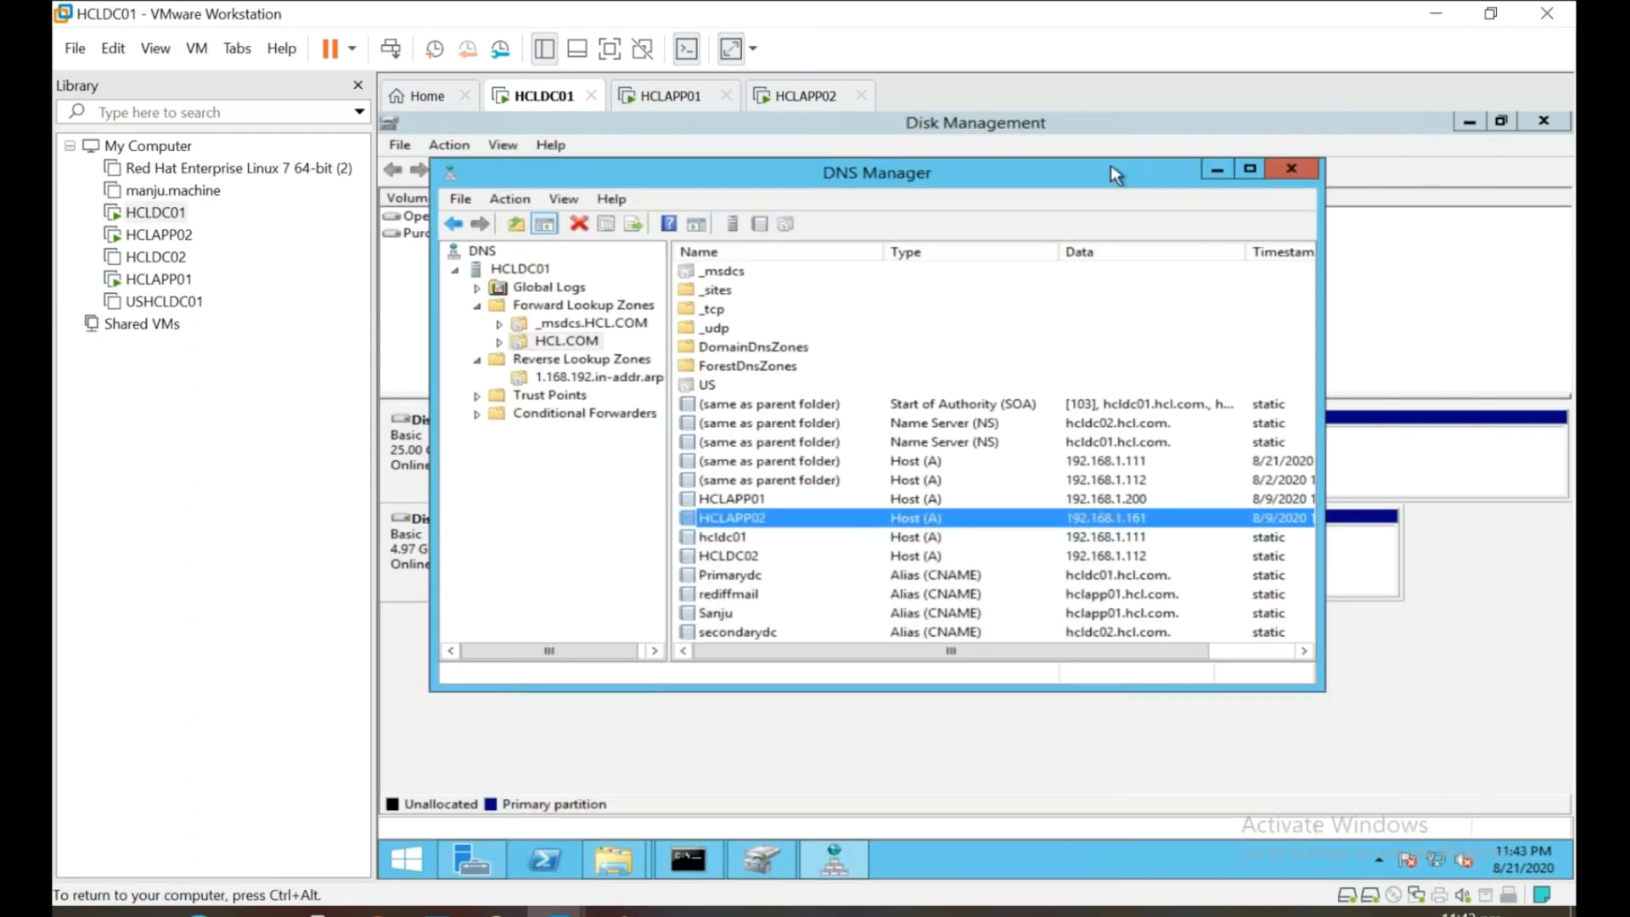
right_click(569, 343)
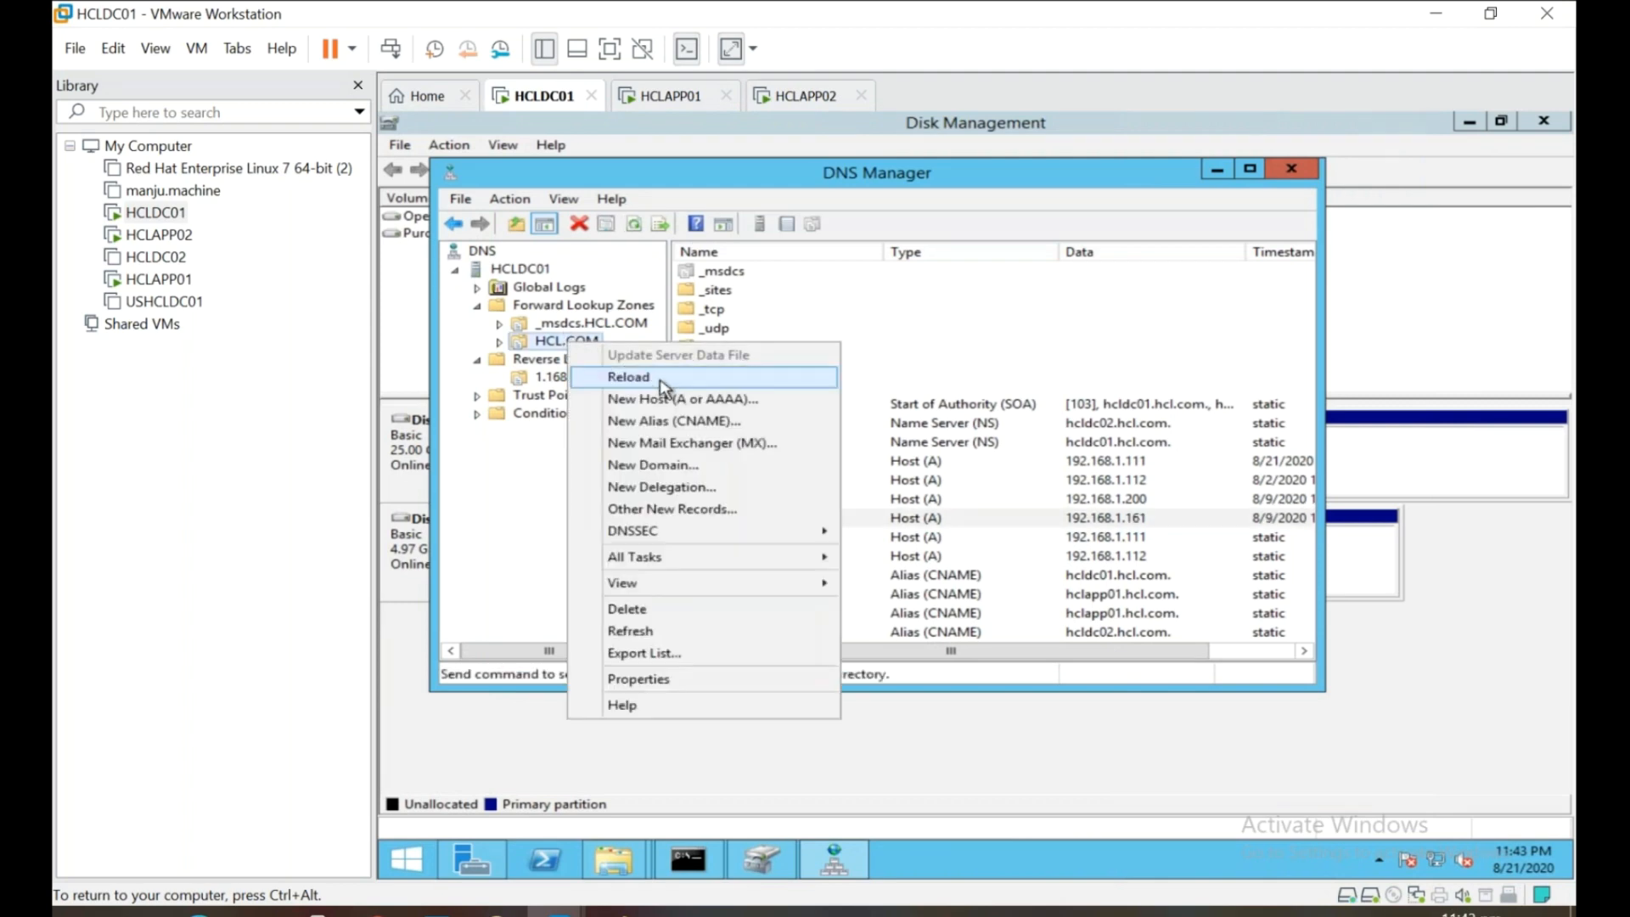
left_click(943, 180)
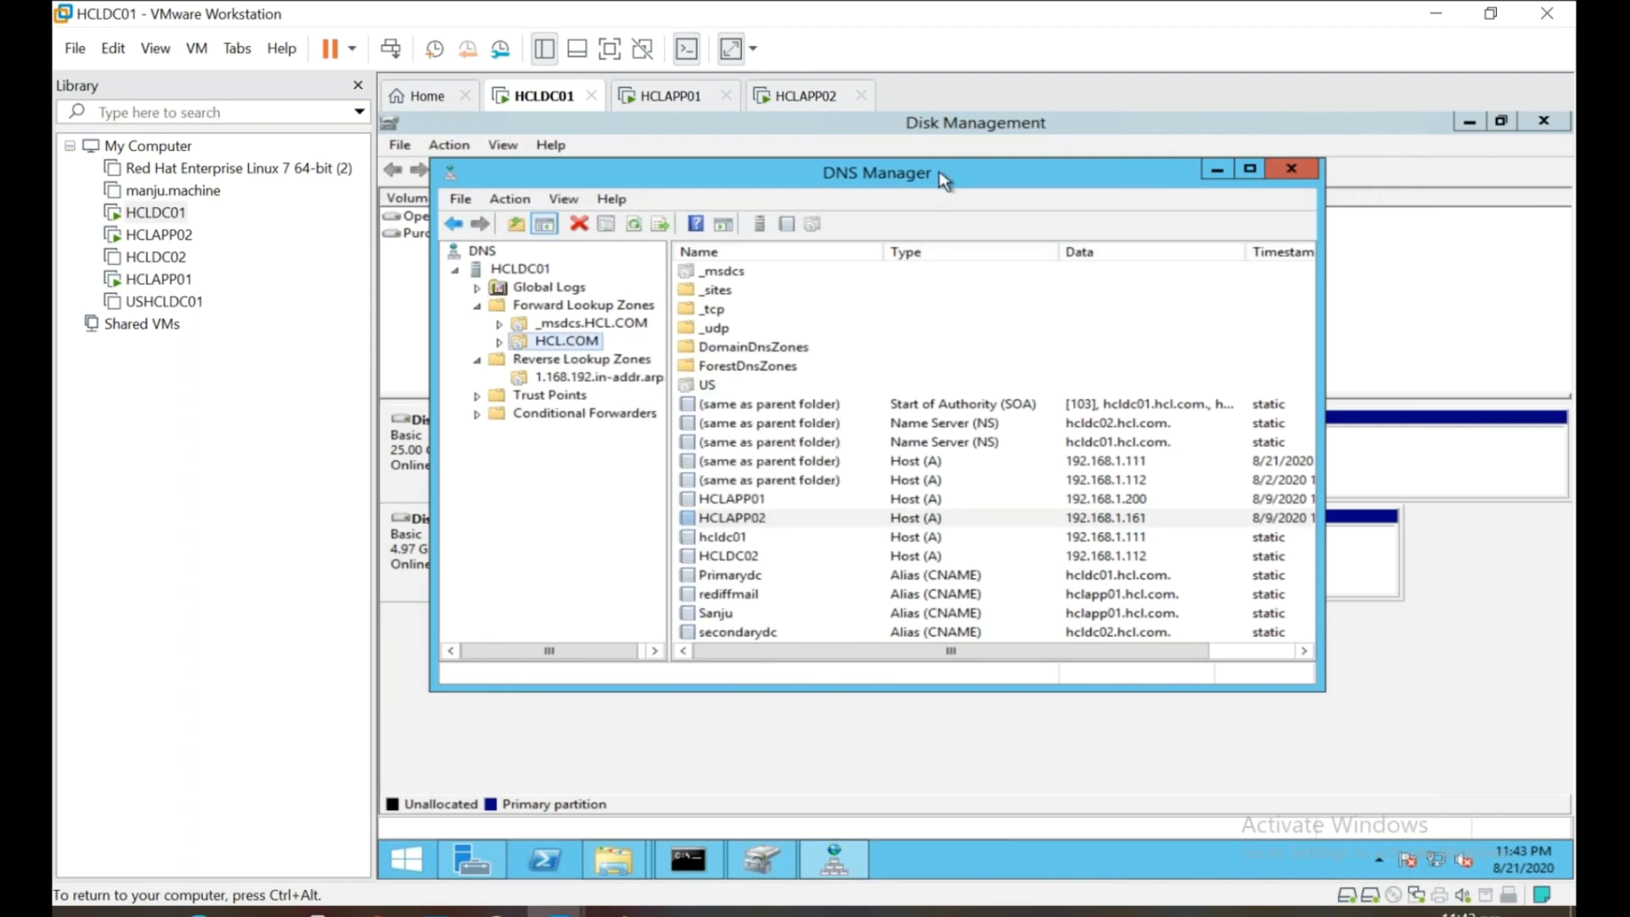
double_click(943, 180)
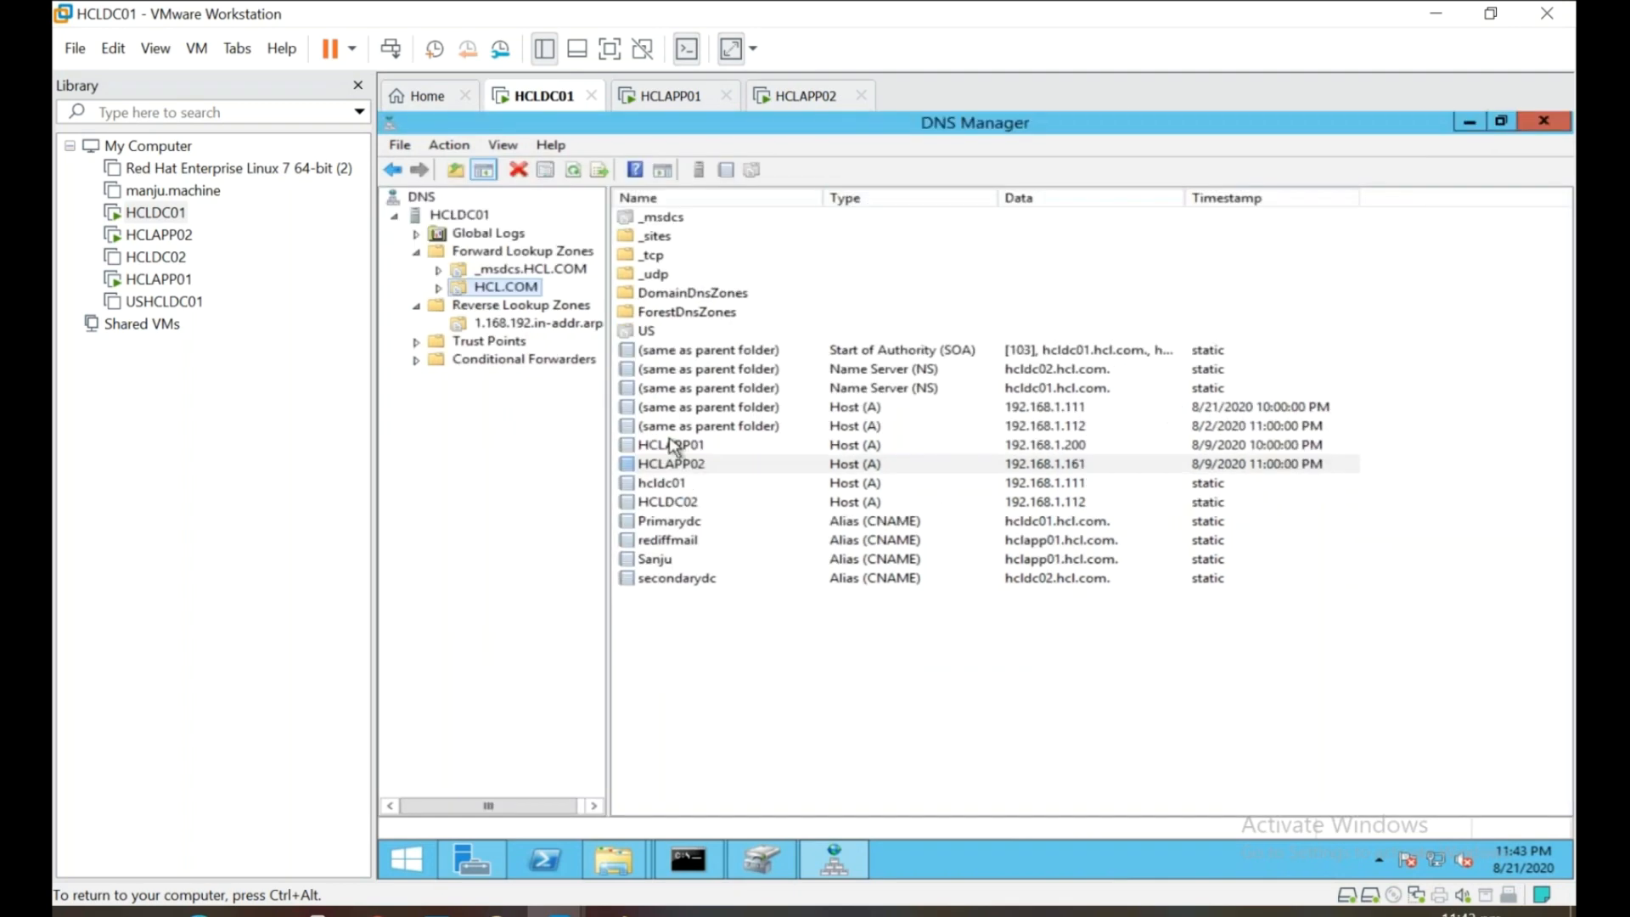
Start a new host (A) record in the HCL.COM zone with the name HCLAPPCU01.
right_click(520, 292)
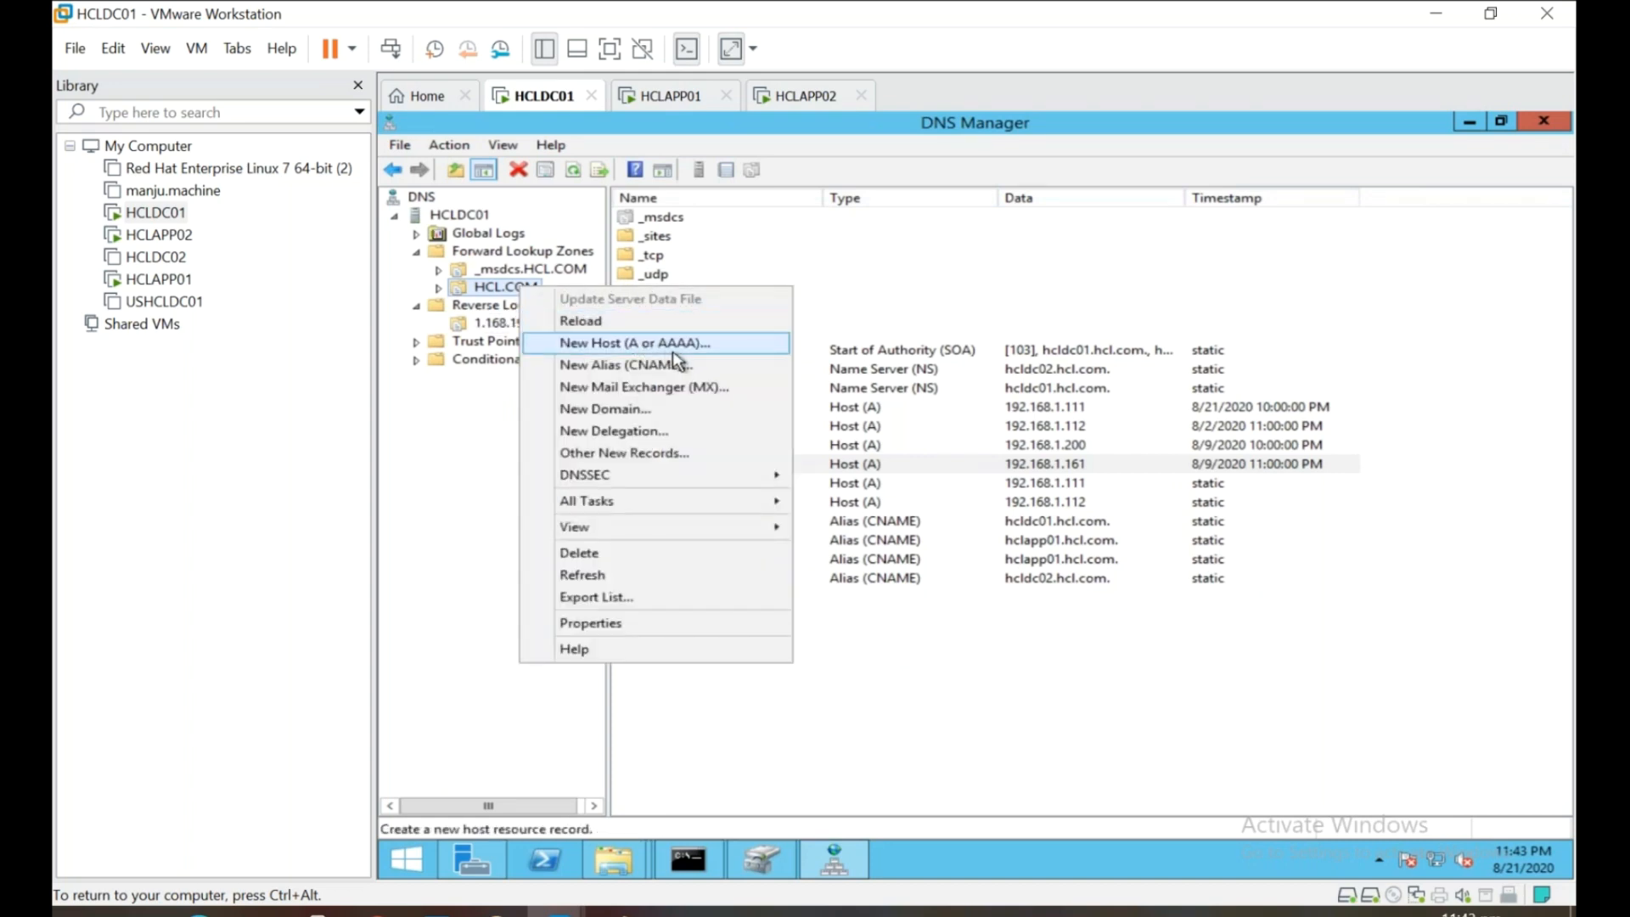
left_click(726, 343)
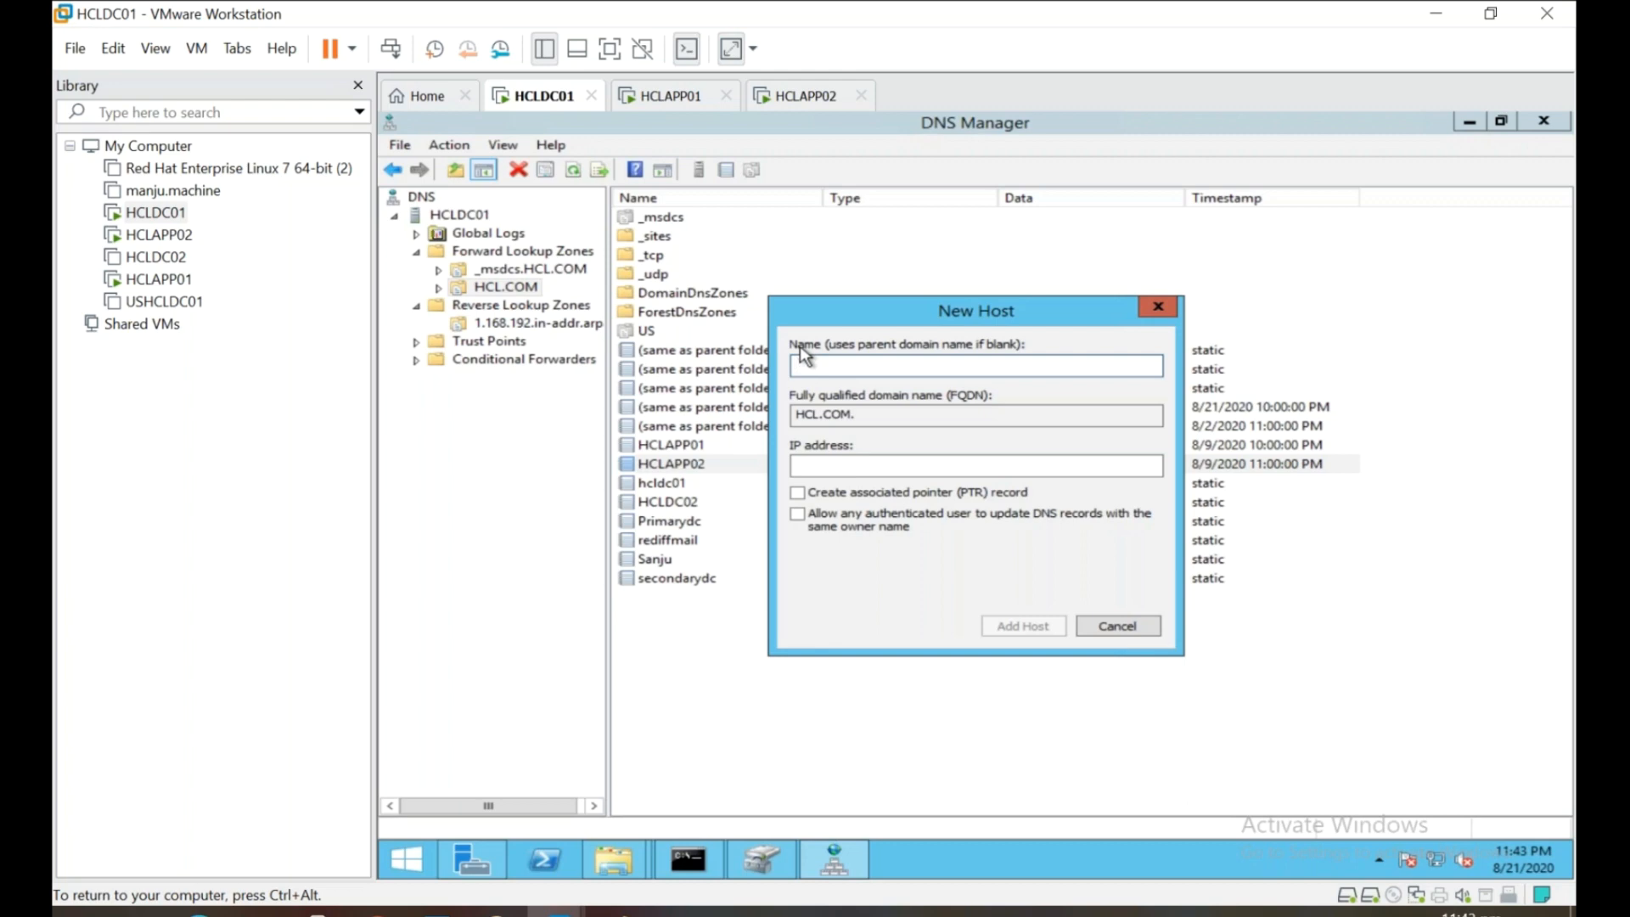
type("HCLAPPCU01")
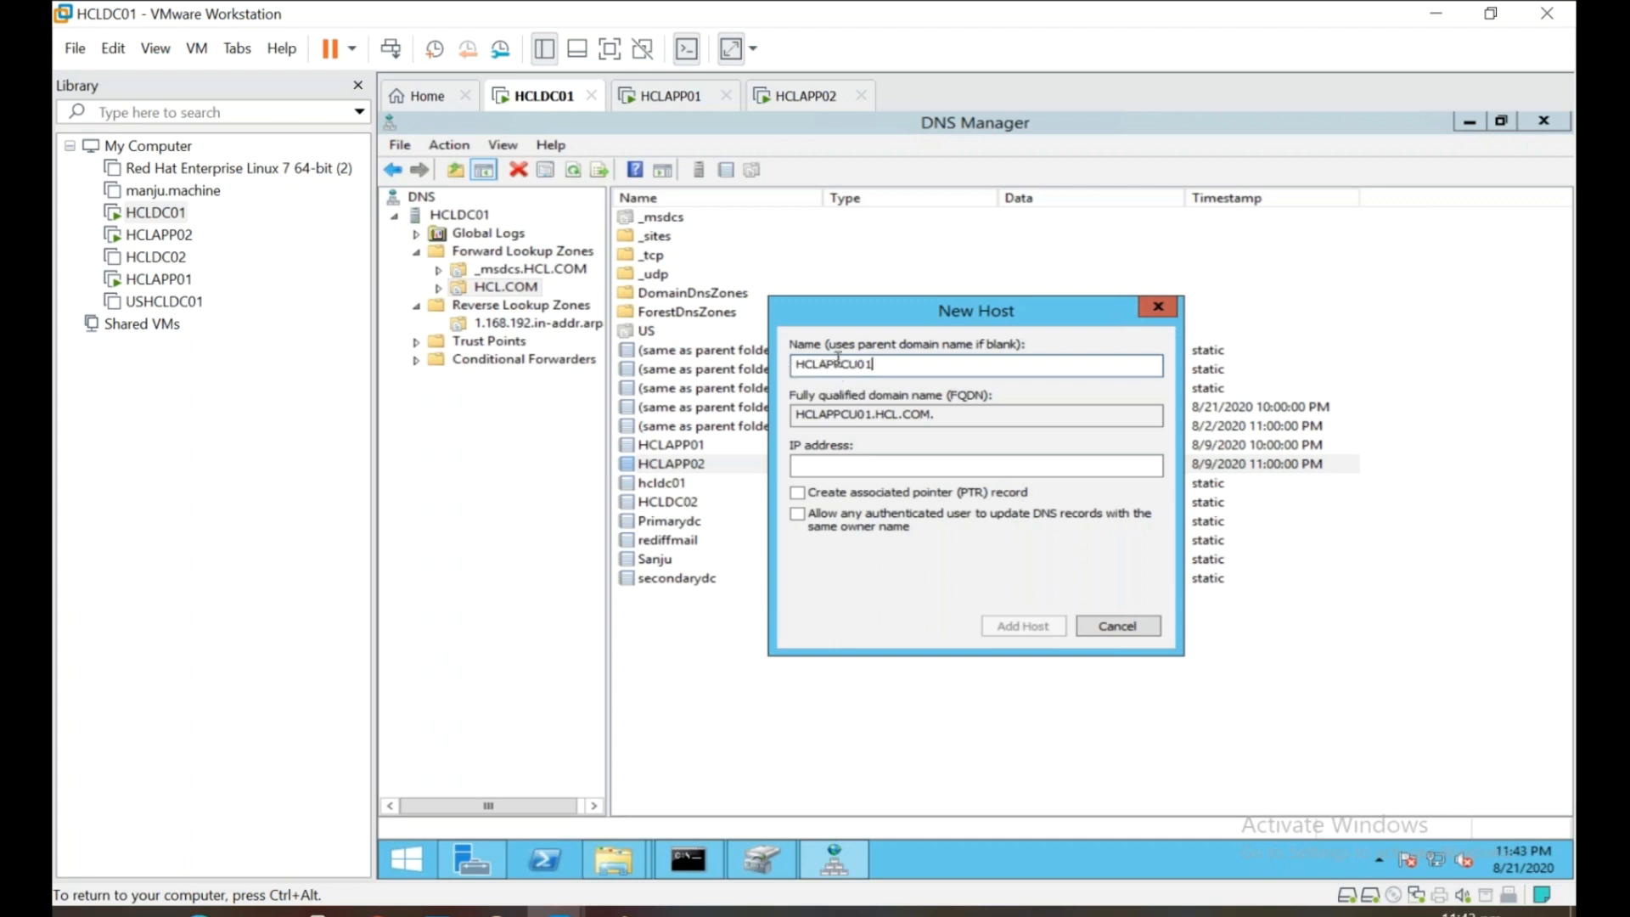
left_click_drag(841, 363, 794, 364)
left_click(609, 49)
left_click(696, 315)
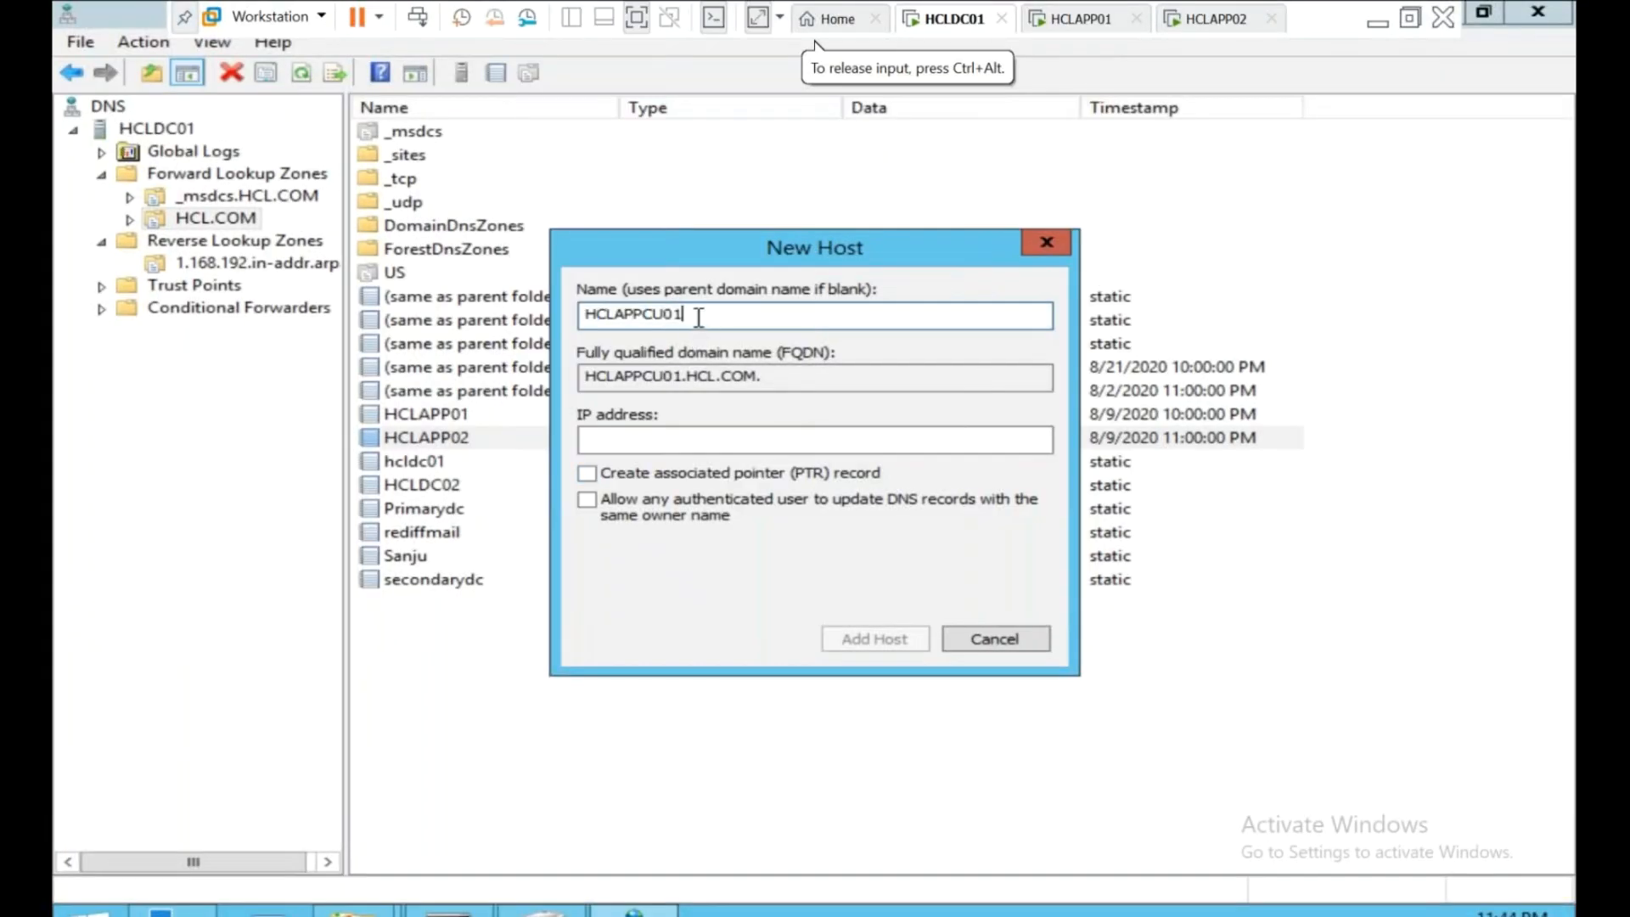
left_click_drag(697, 315, 488, 276)
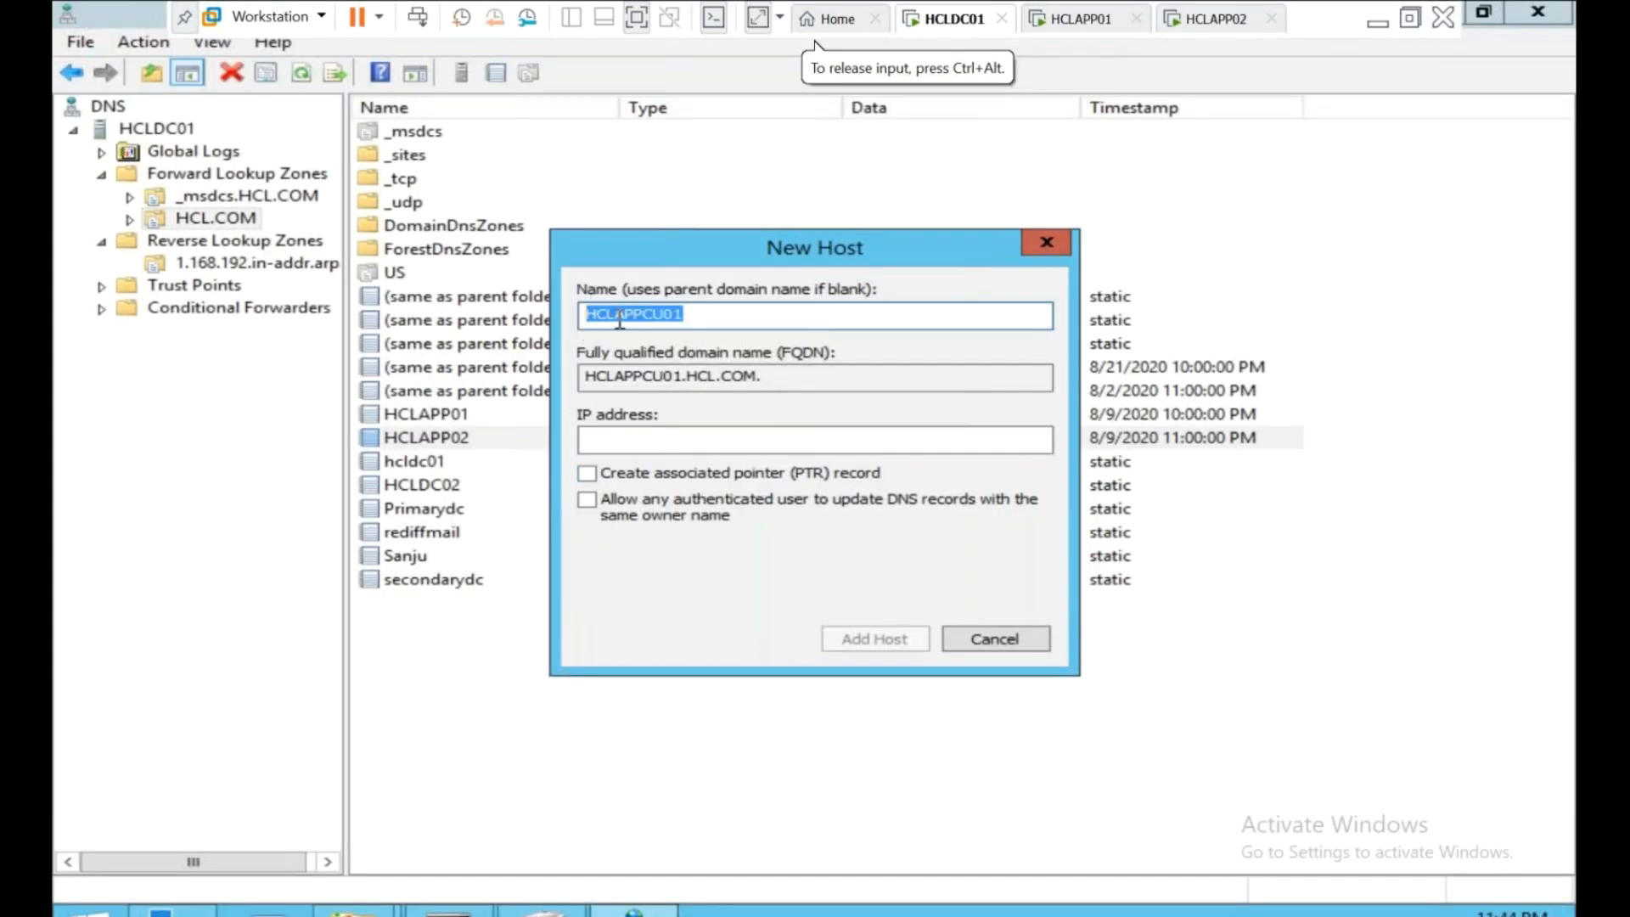
left_click(615, 315)
left_click_drag(665, 315, 734, 313)
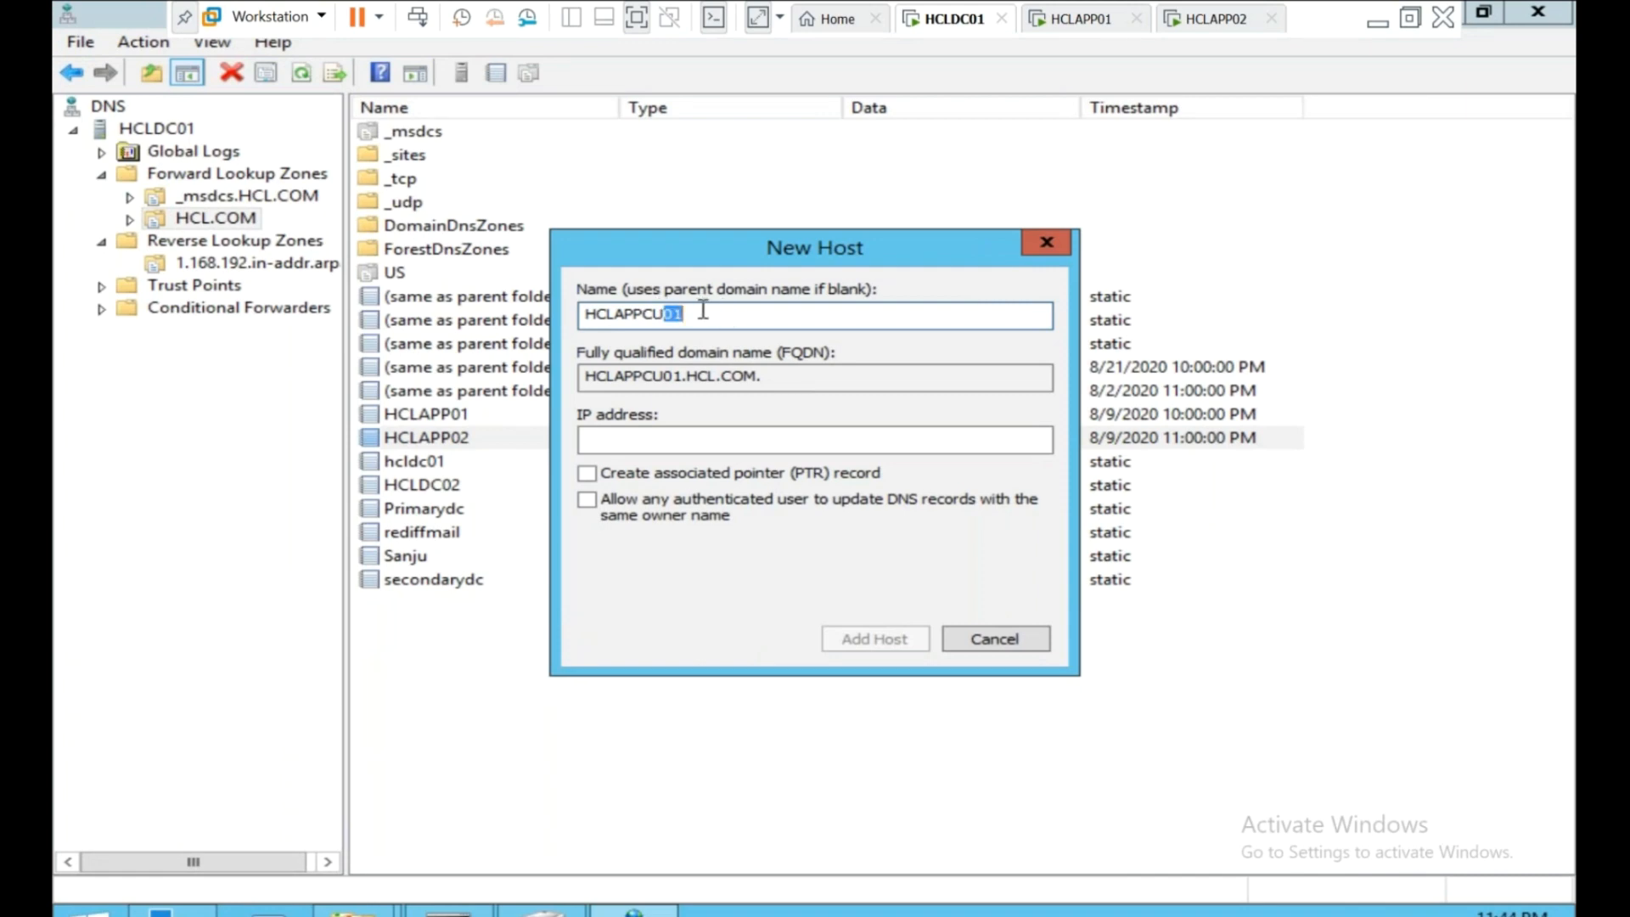
Set the new host's IP address to 192.168.1.250, enable the associated PTR record and add the host.
left_click(677, 438)
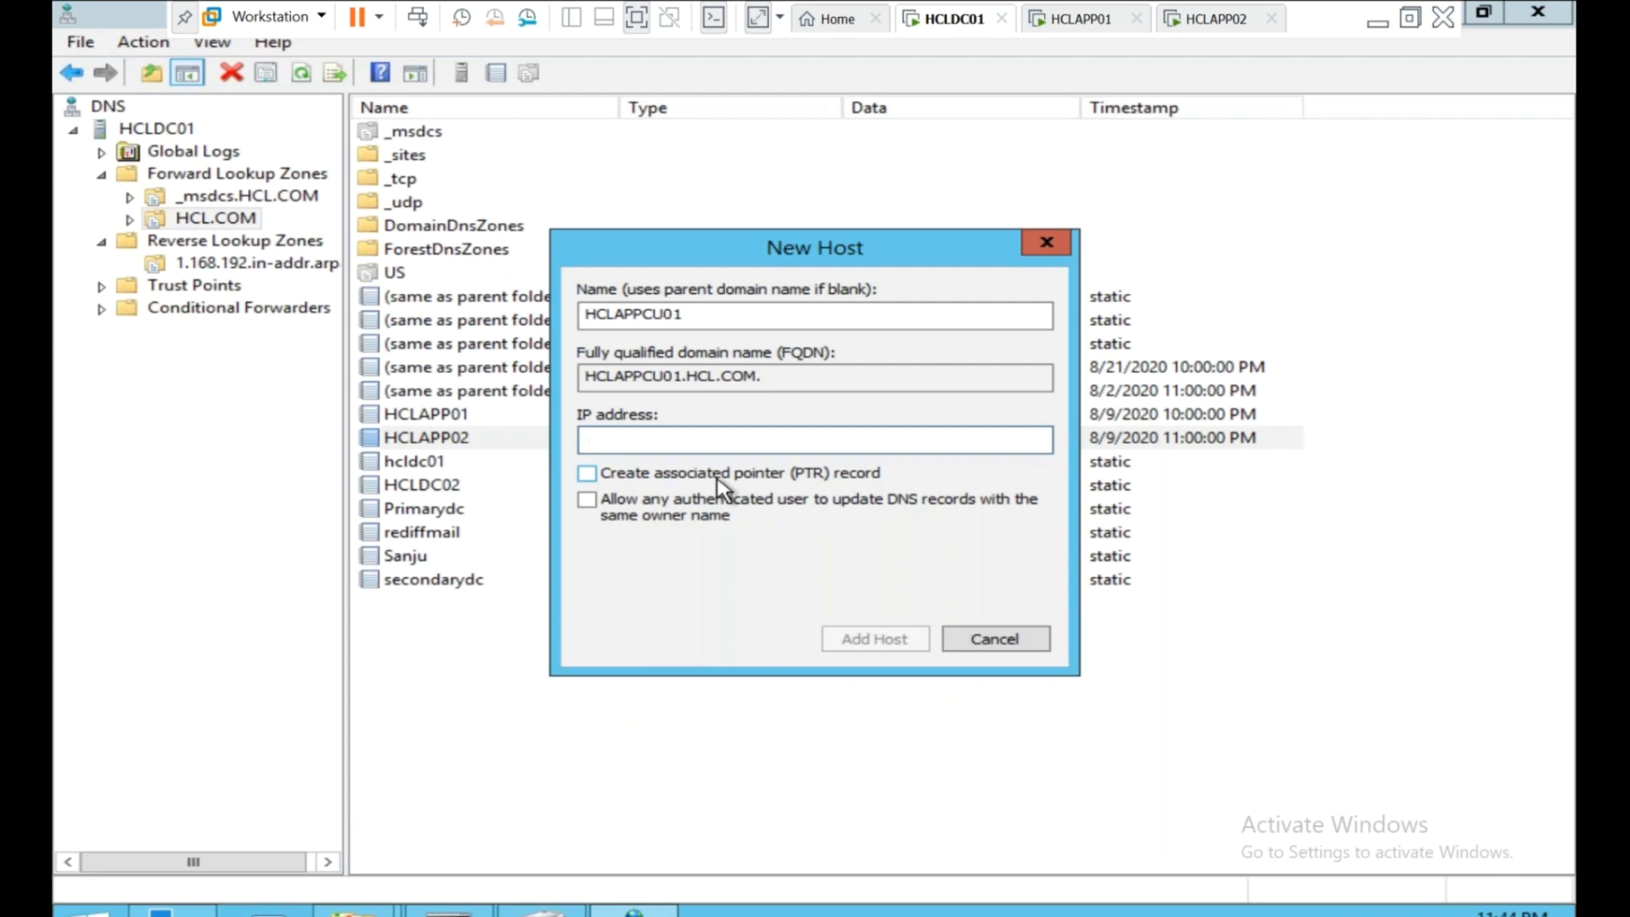
type("192.168.1.")
type("250")
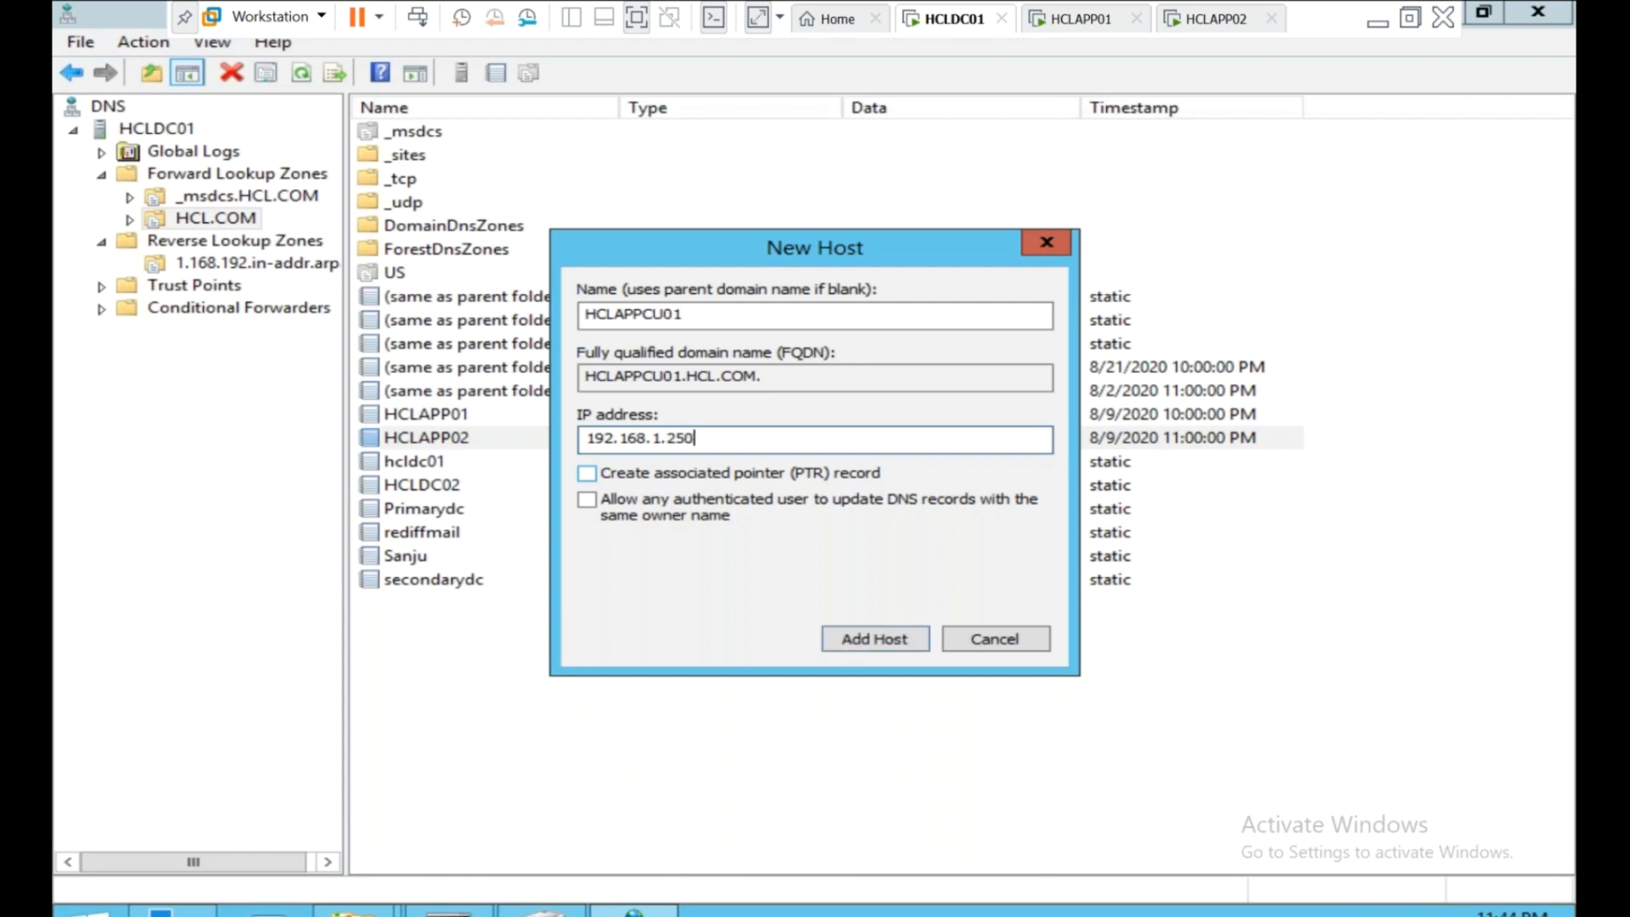
left_click(594, 474)
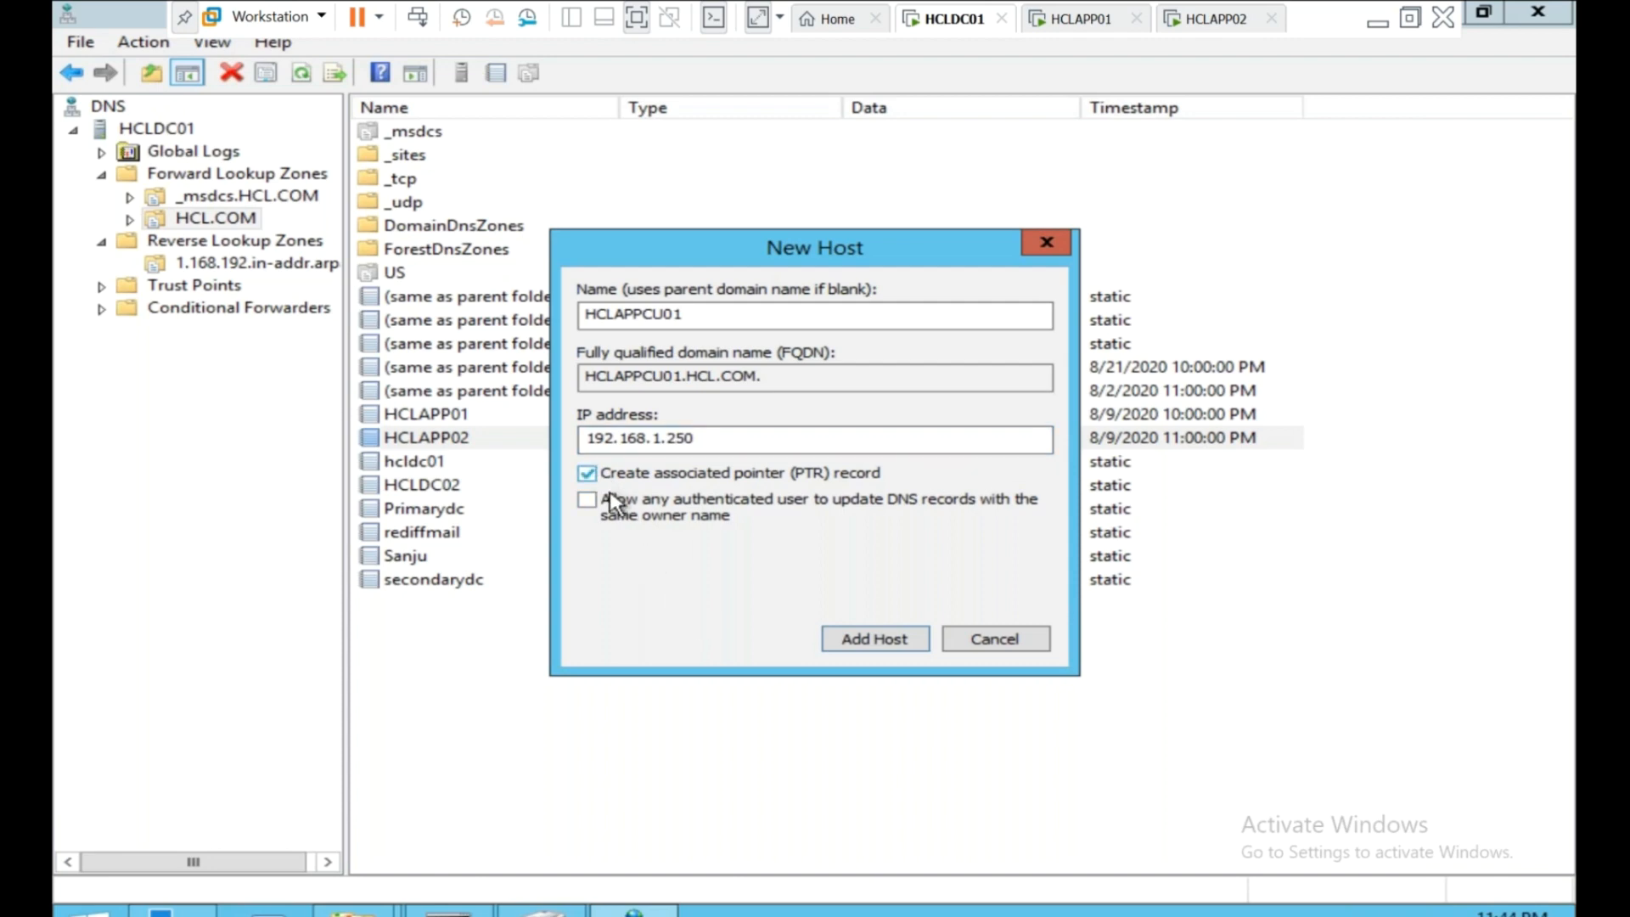
left_click(880, 645)
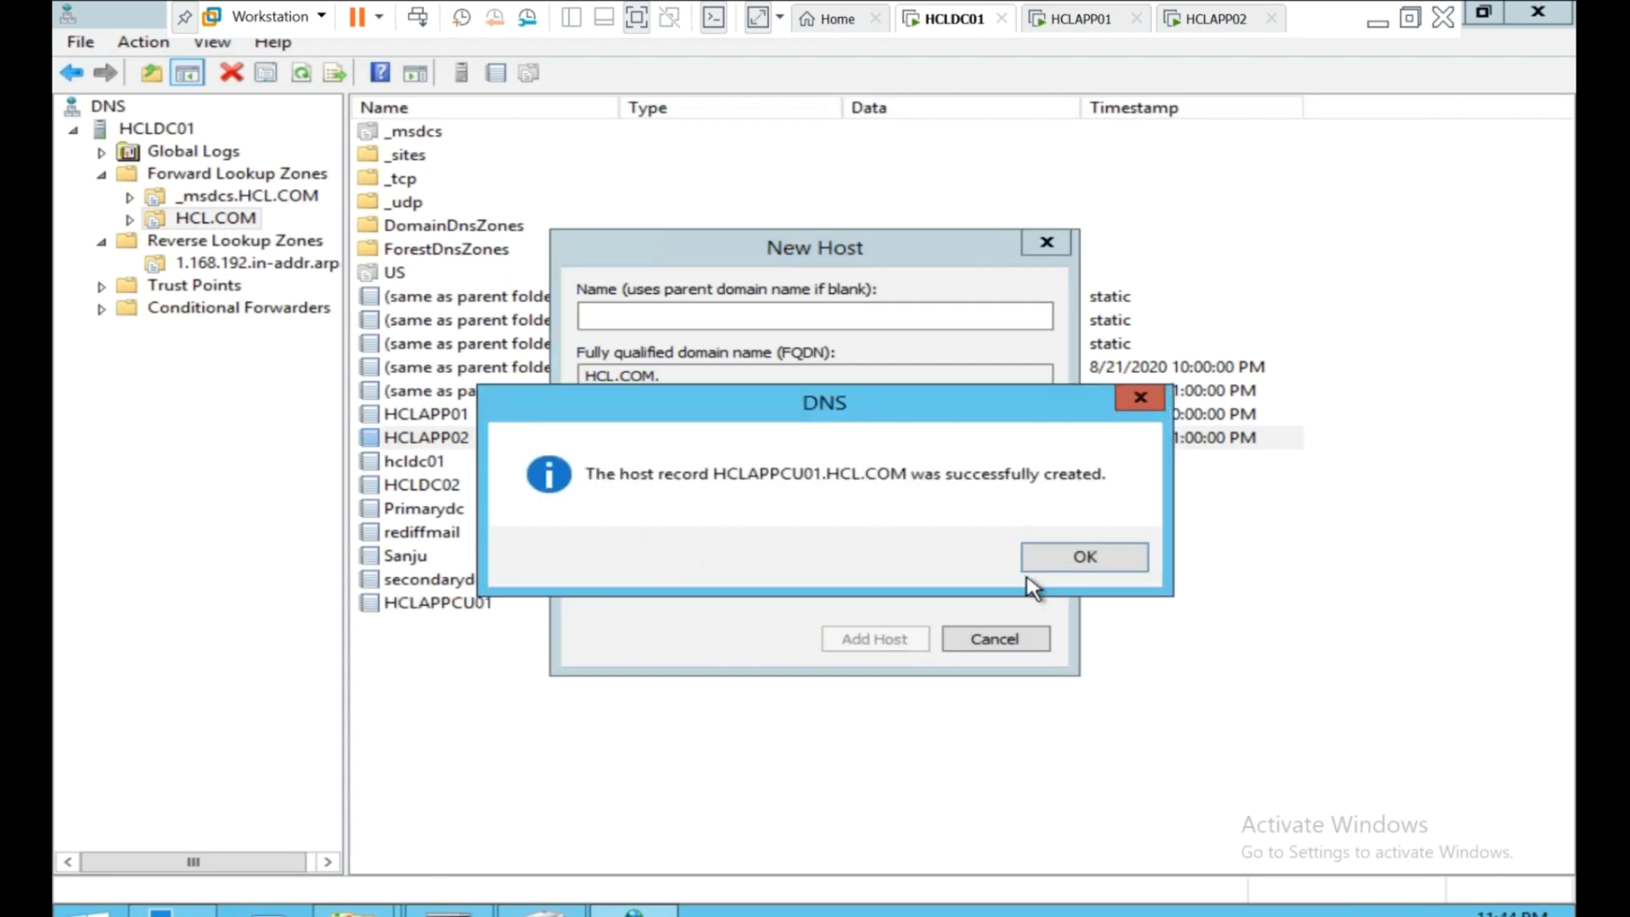
left_click(1065, 559)
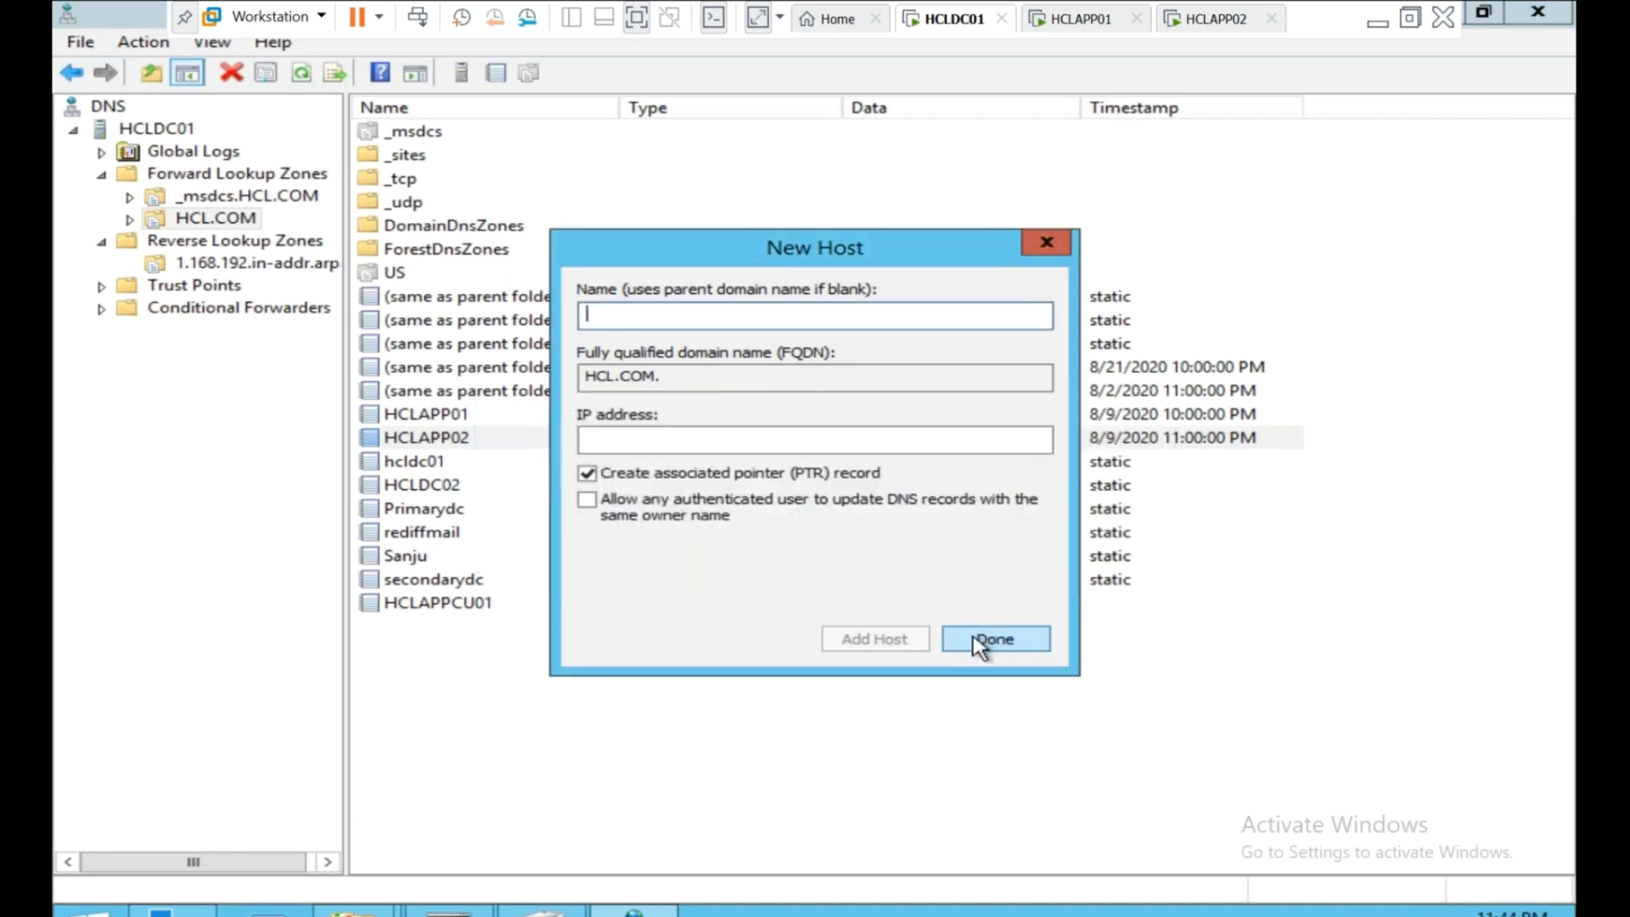
Switch to the HCLAPP01 virtual machine and ping HCLAPPCU01 from a command prompt.
left_click(1087, 22)
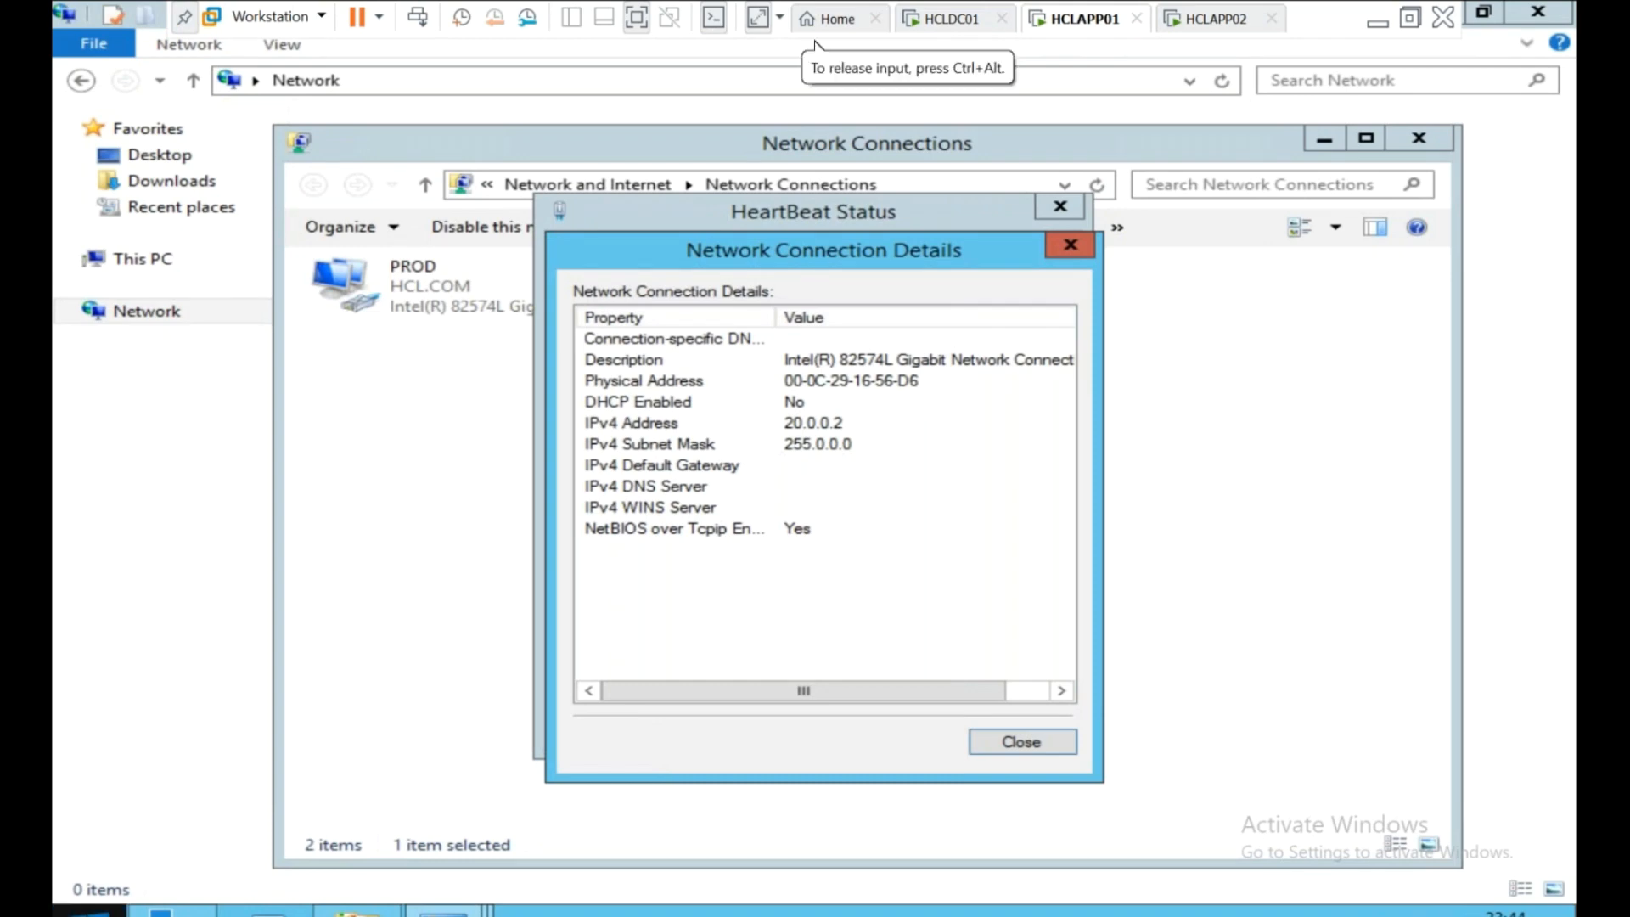
right_click(89, 912)
left_click(197, 852)
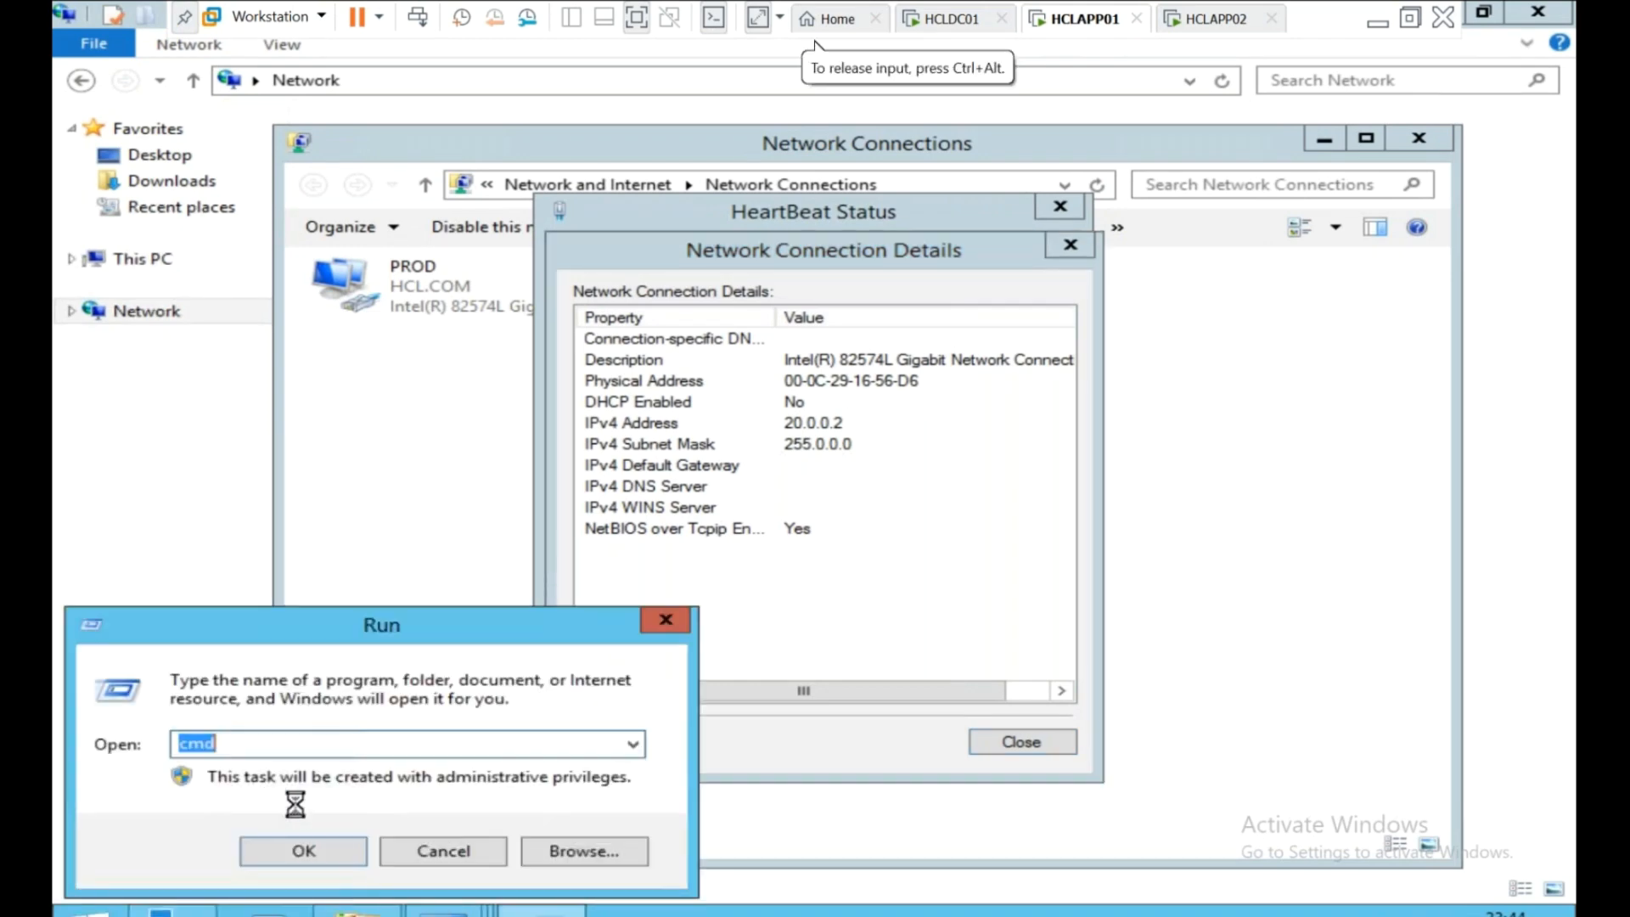
key("Return")
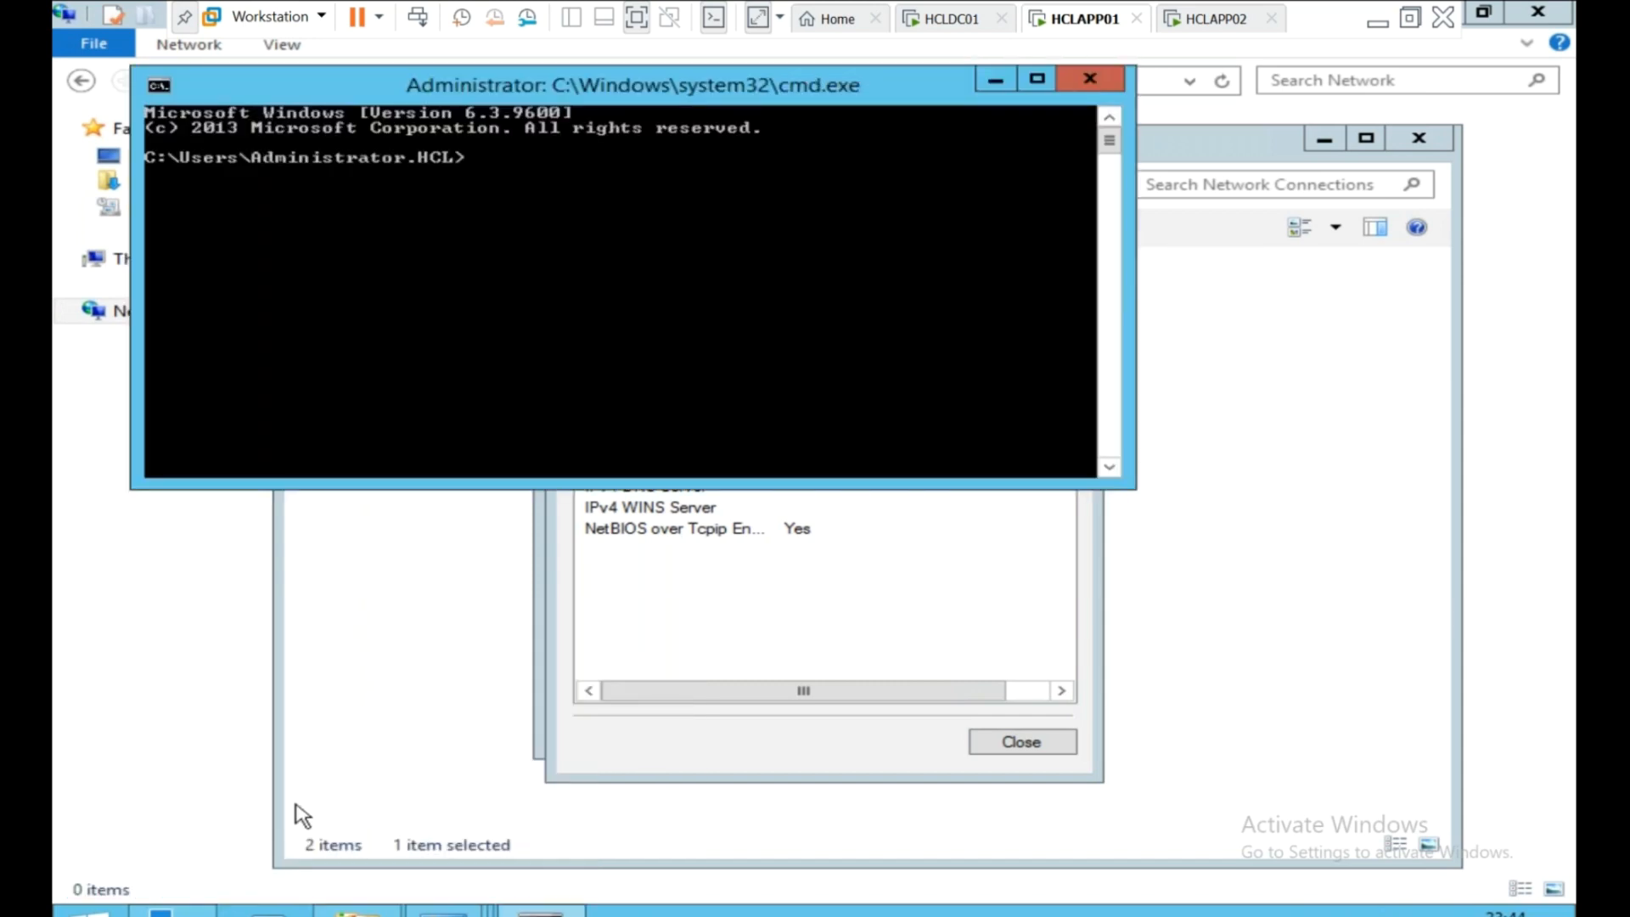
type("ping HCLAPPCU01")
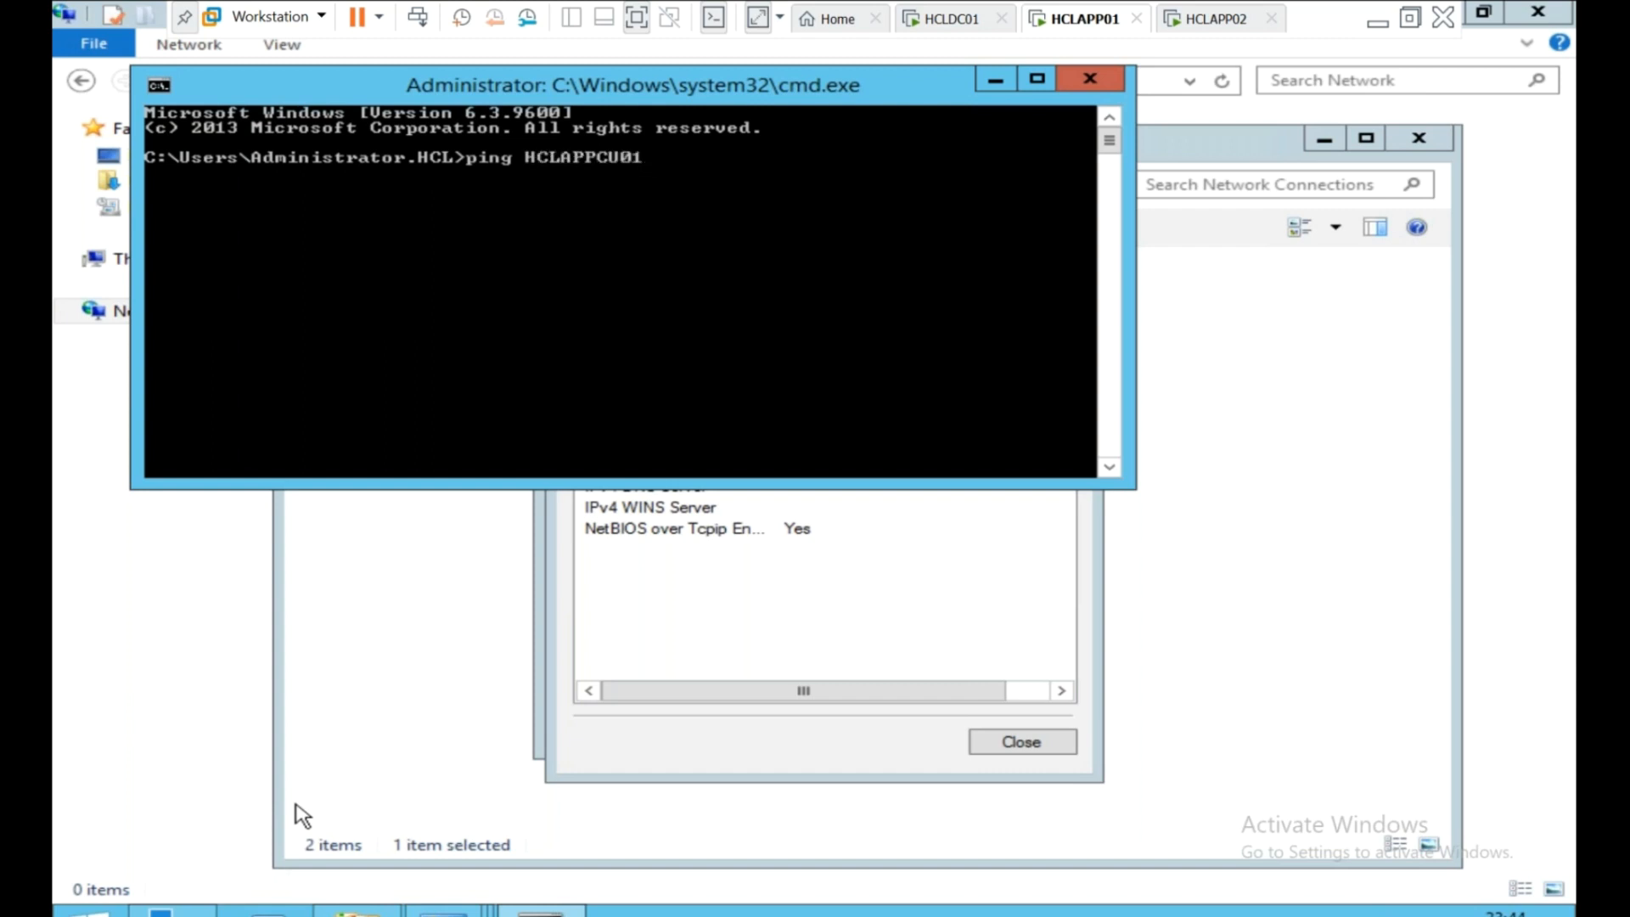
key("Return")
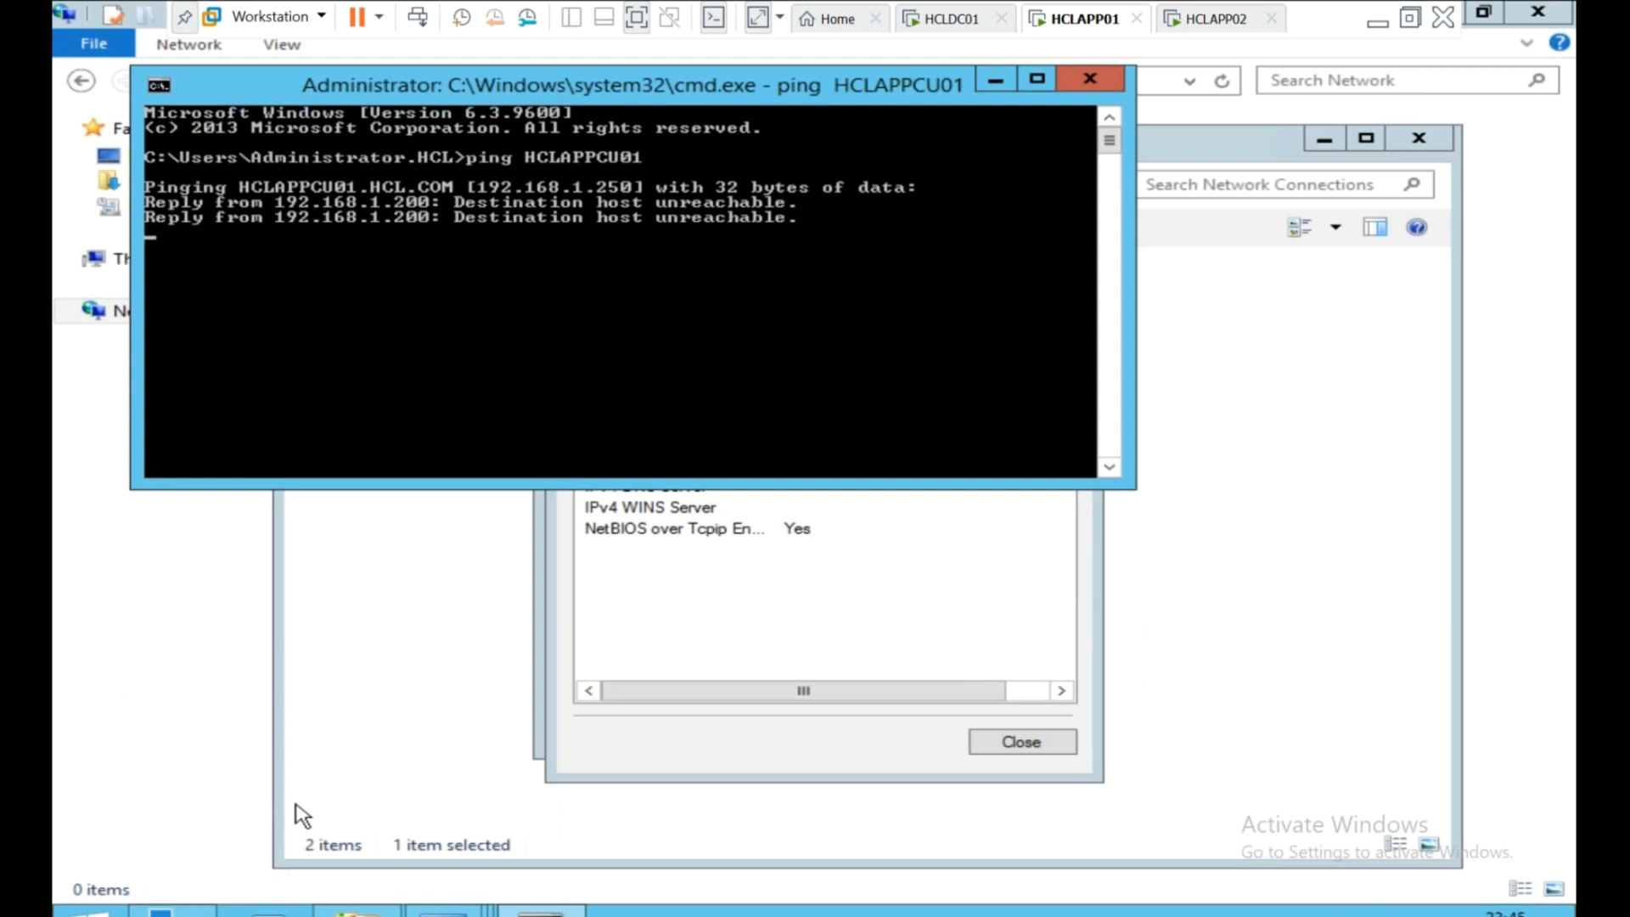
Close the HeartBeat connection dialogs, the network settings windows and the command prompt on HCLAPP01.
left_click(996, 81)
left_click(1066, 243)
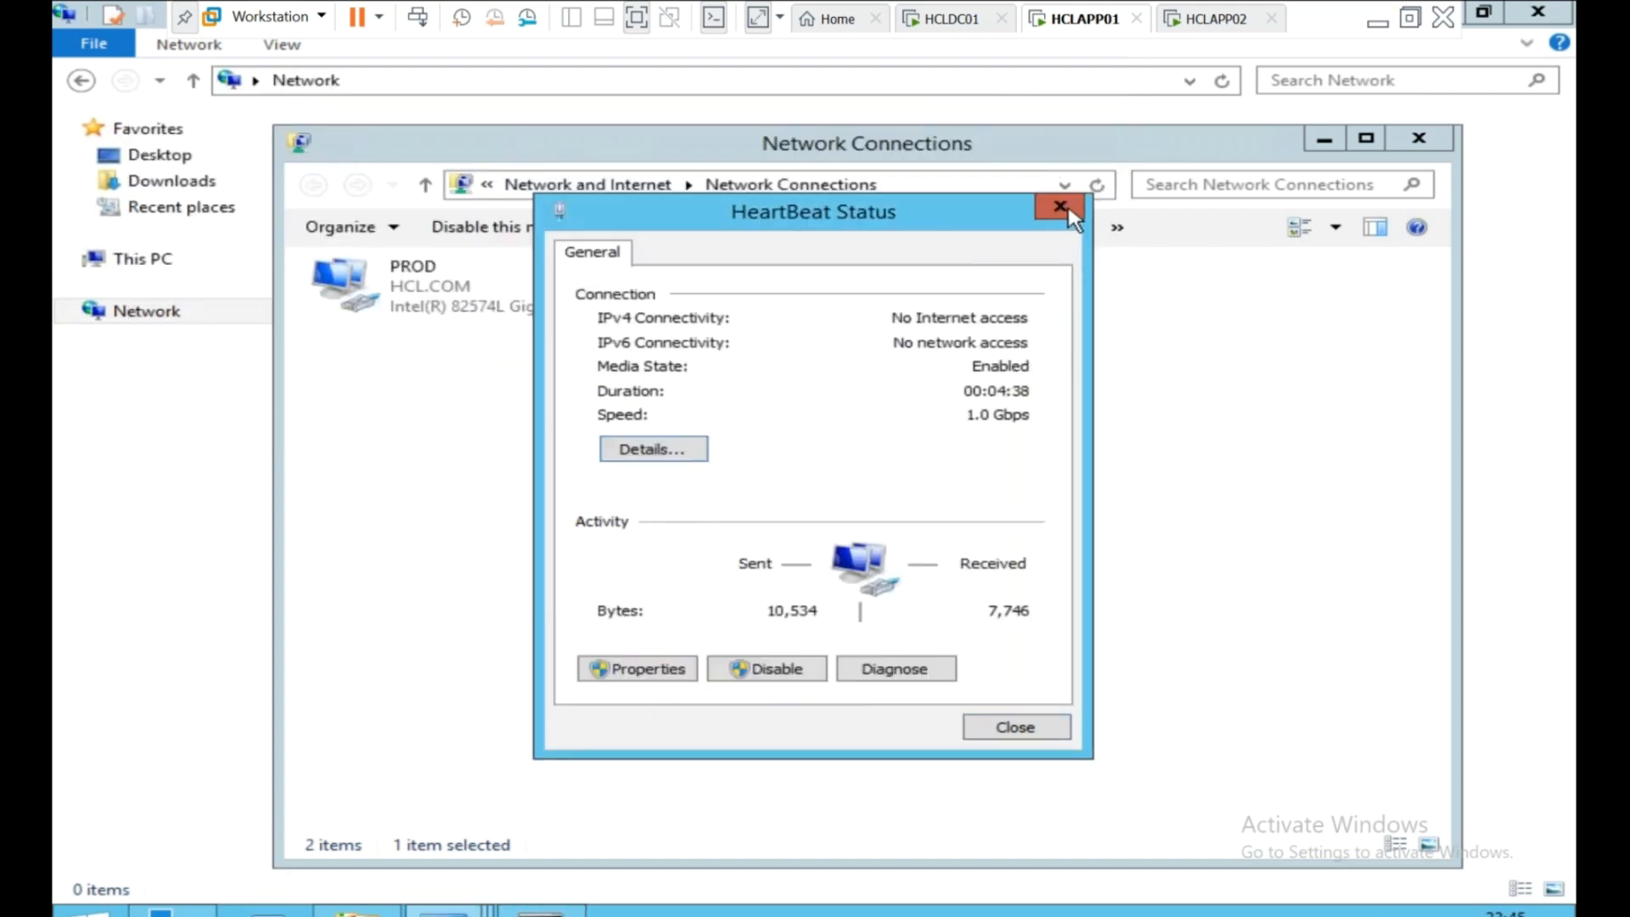
left_click(1069, 212)
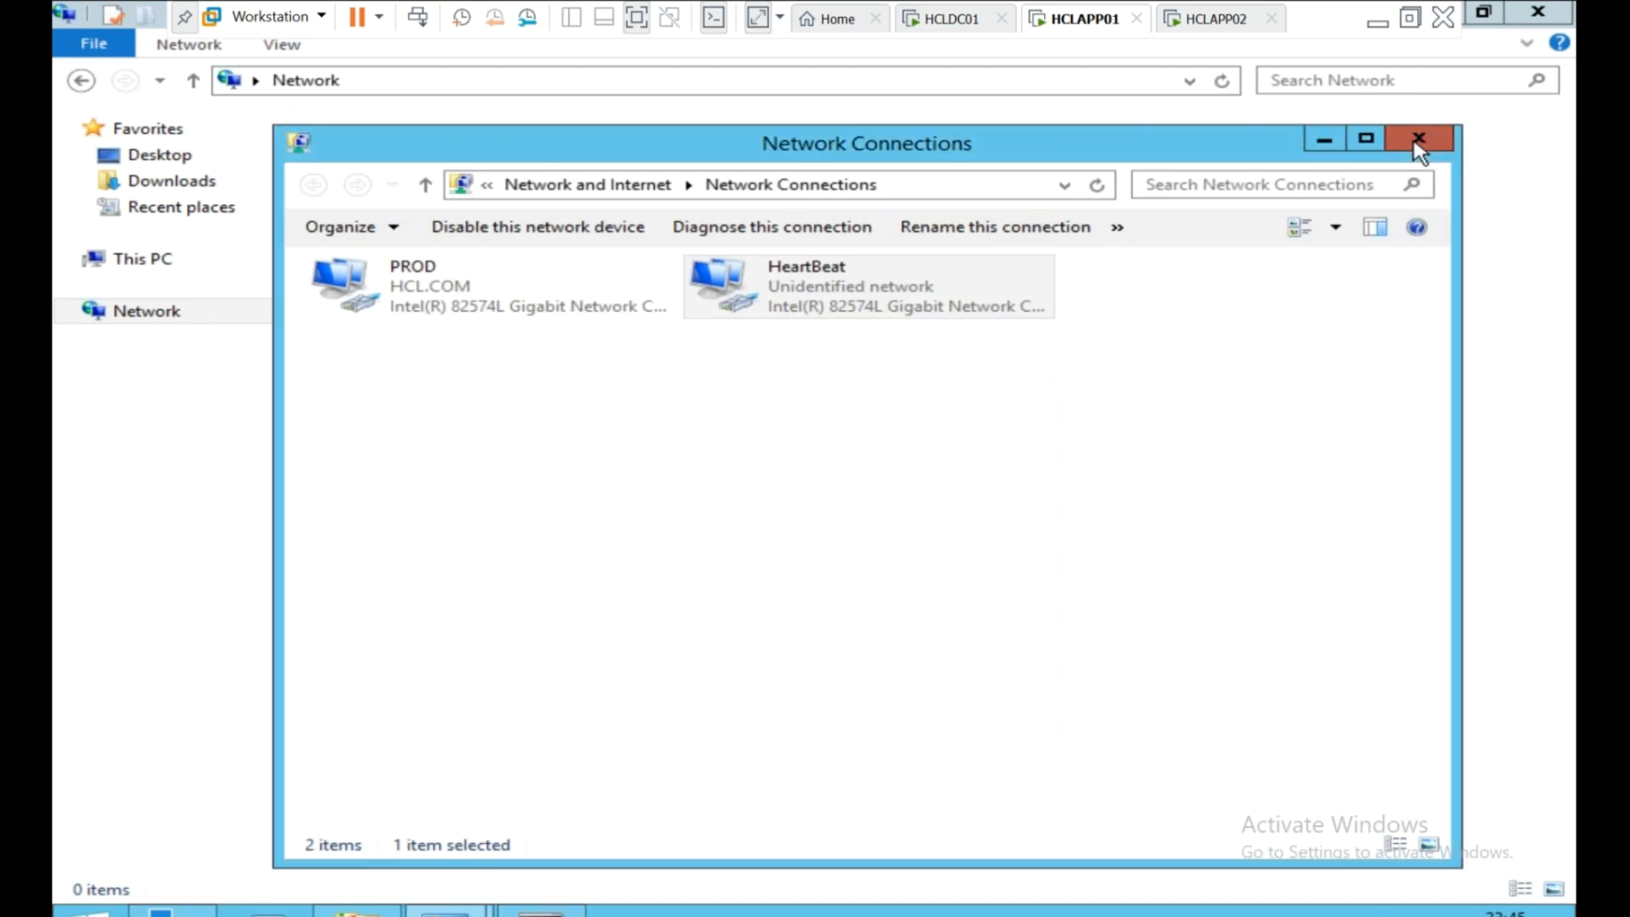
left_click(1420, 145)
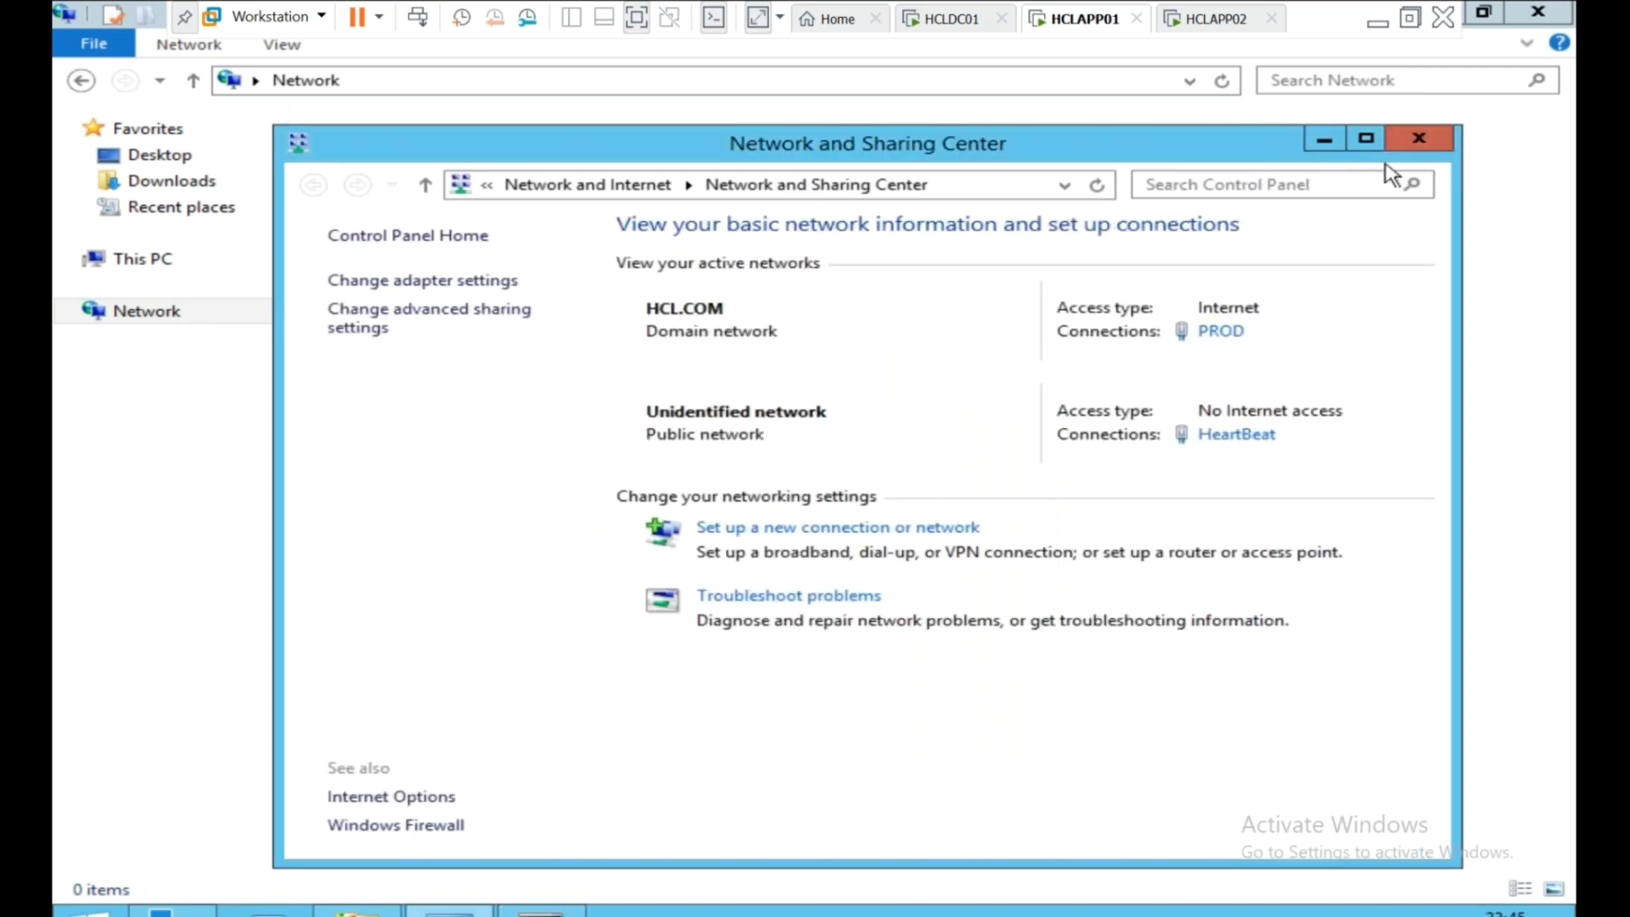
left_click(1439, 141)
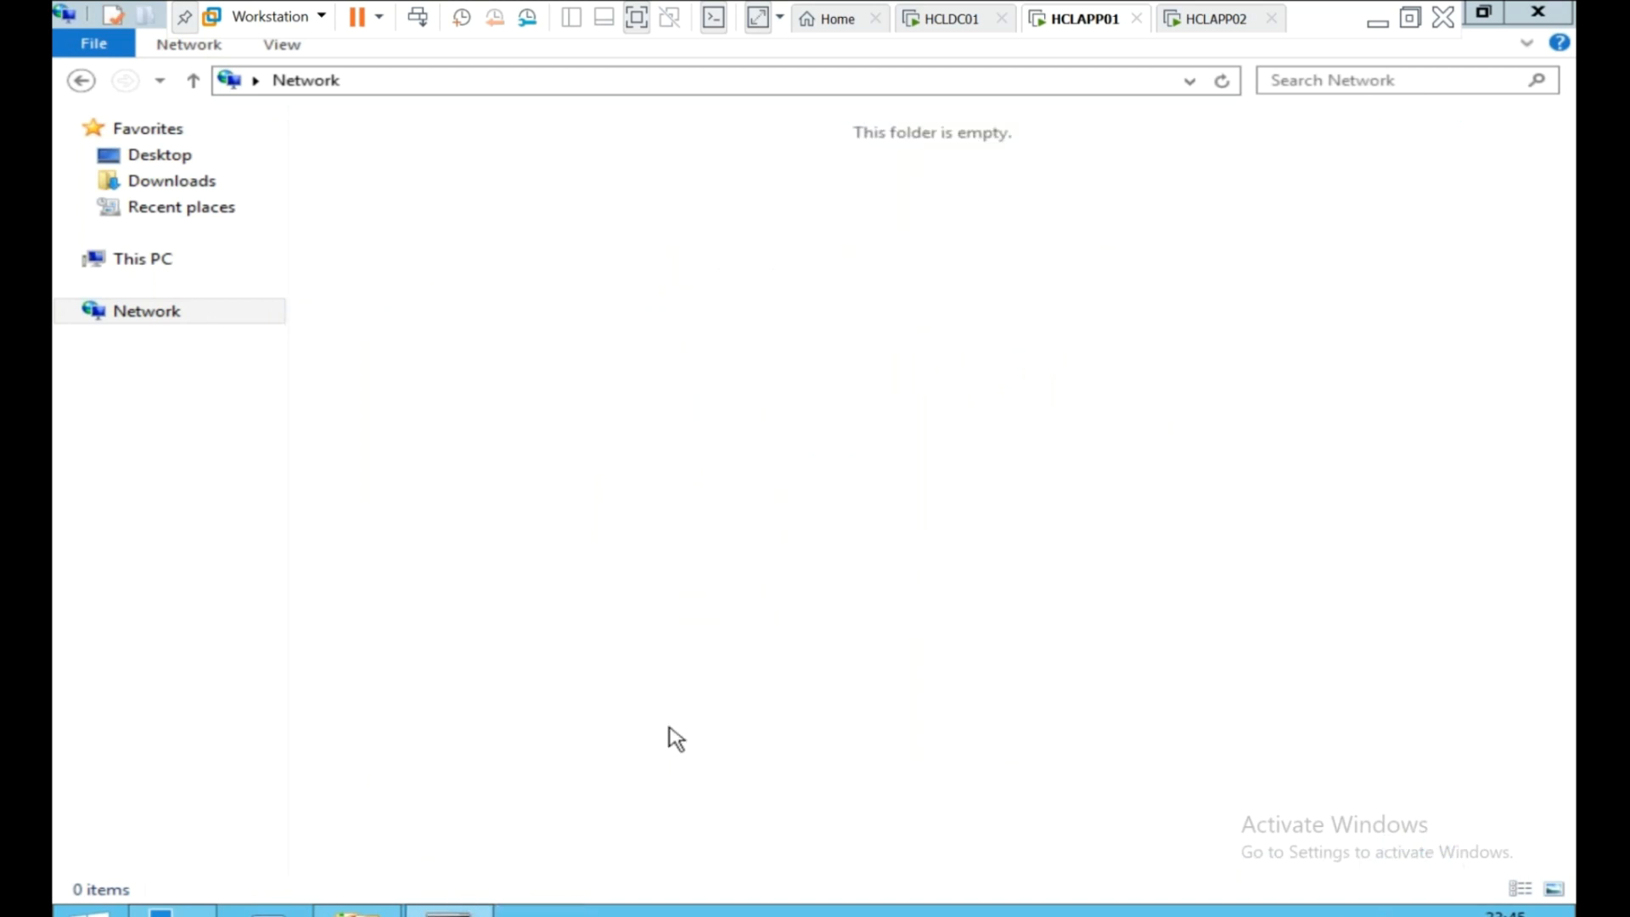
left_click(509, 909)
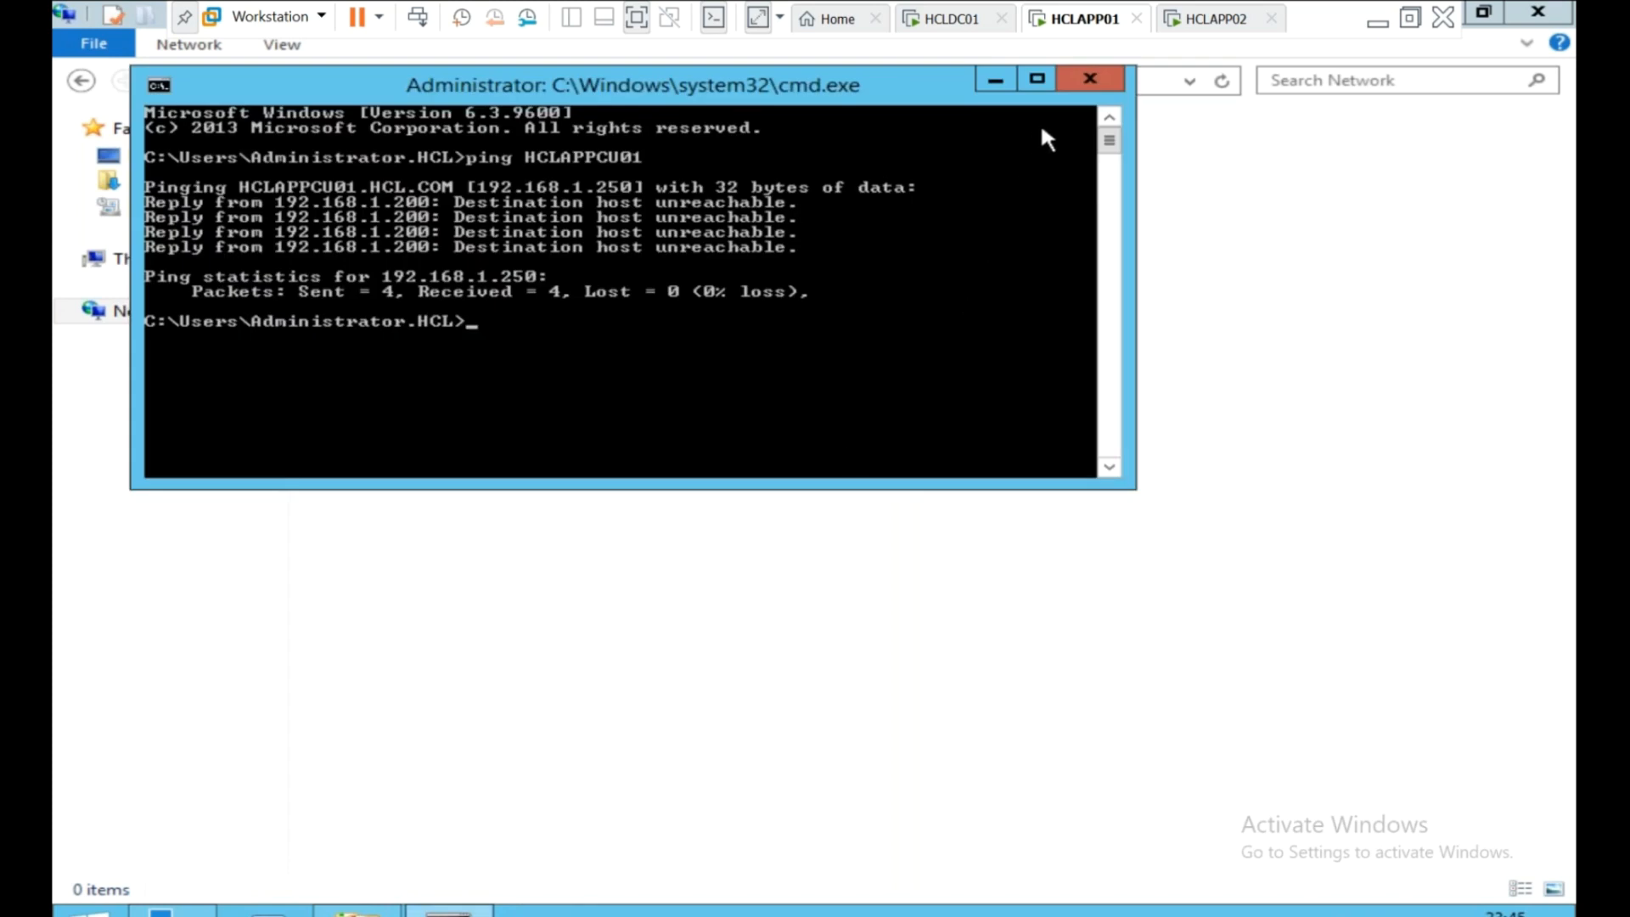
left_click(1080, 85)
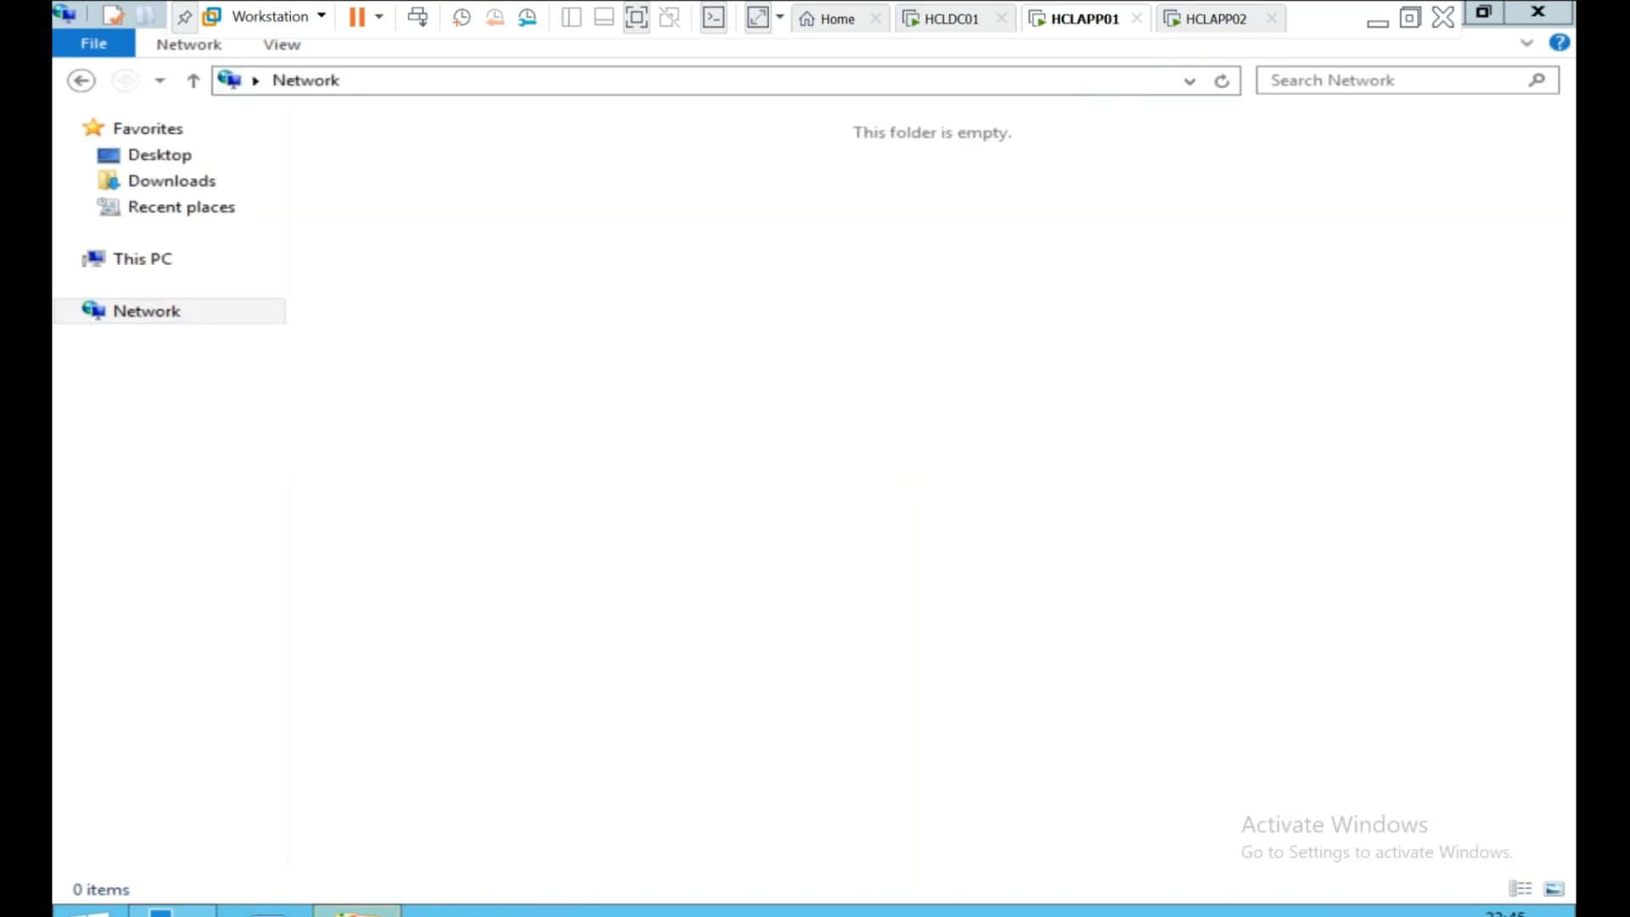
left_click(557, 703)
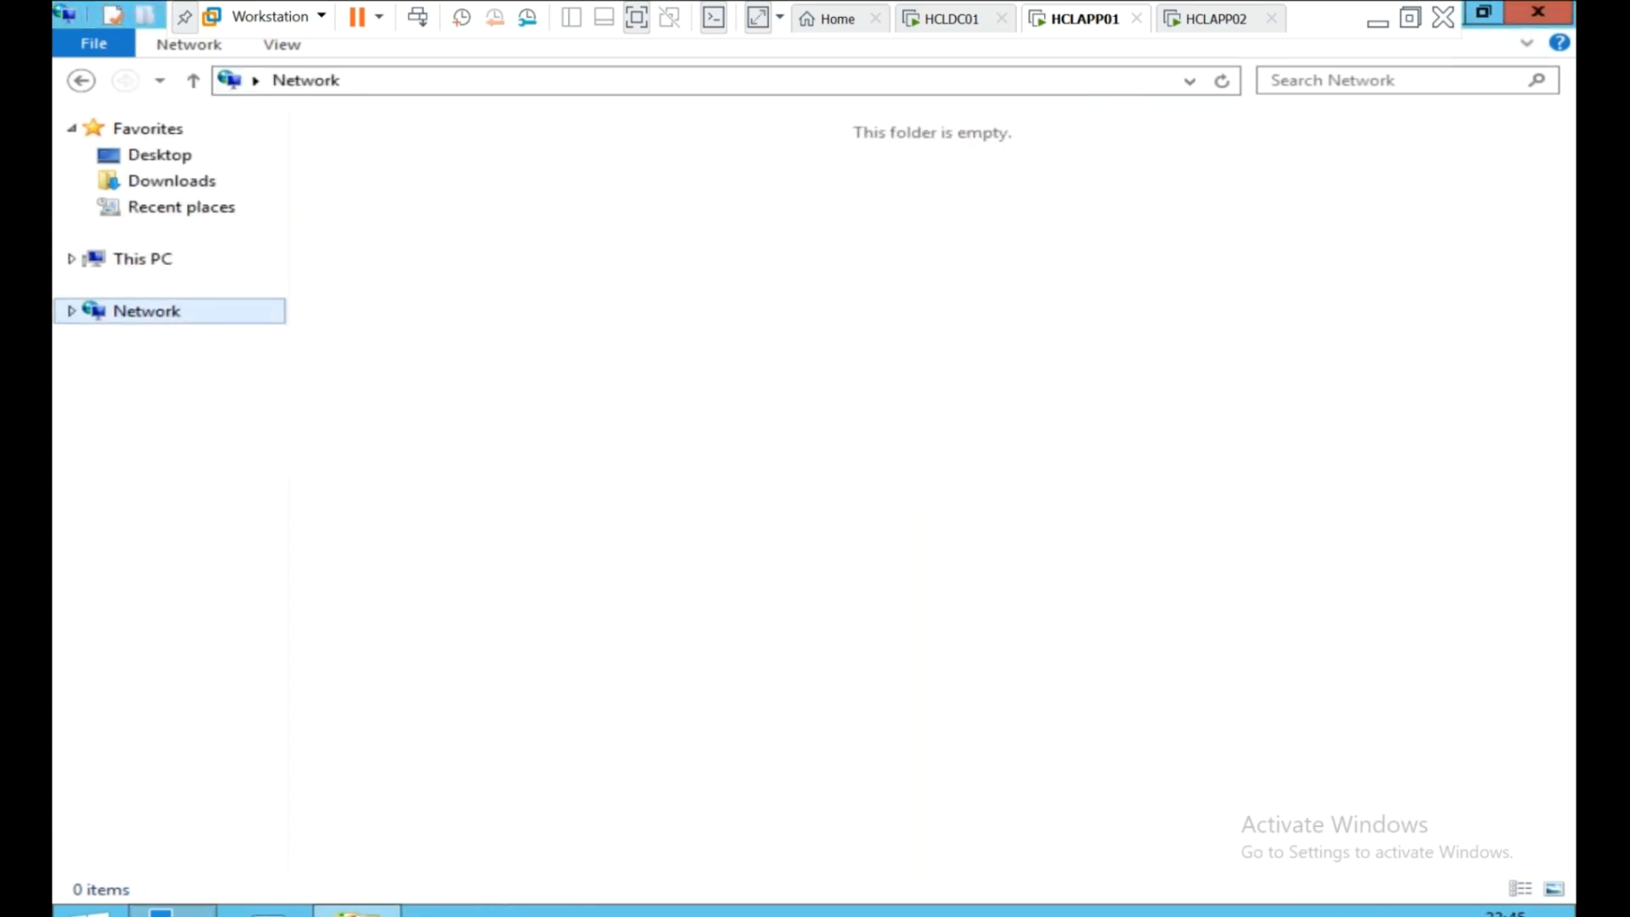
Start adding roles and features from Server Manager with role-based installation on HCLAPP01, and advance to feature selection without adding a role.
left_click(173, 910)
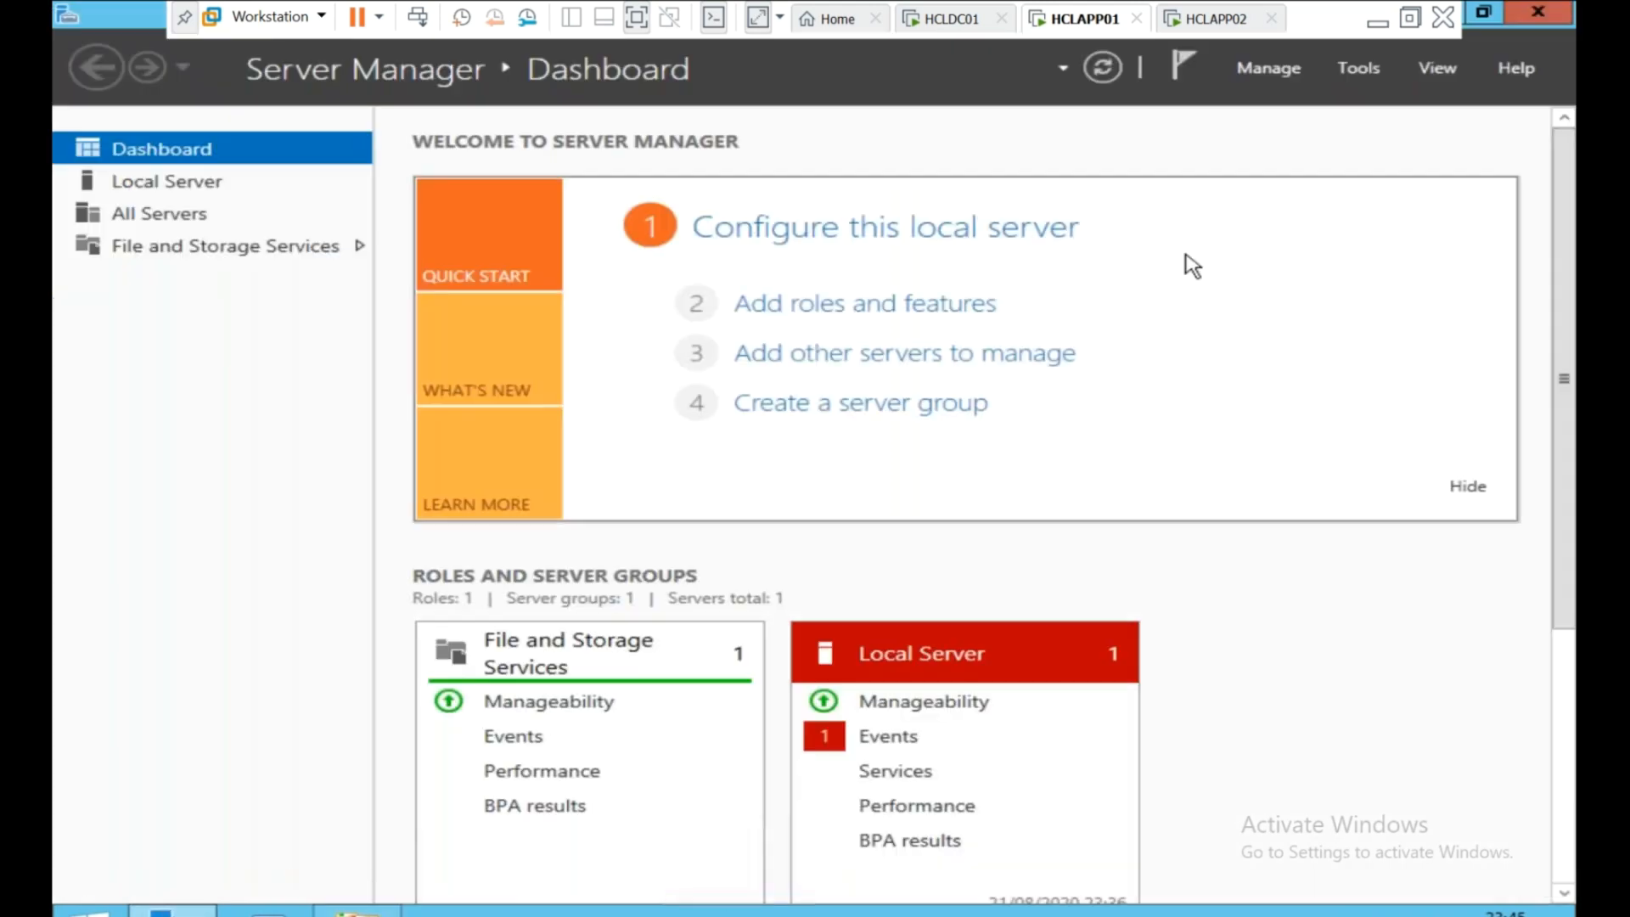
left_click(866, 327)
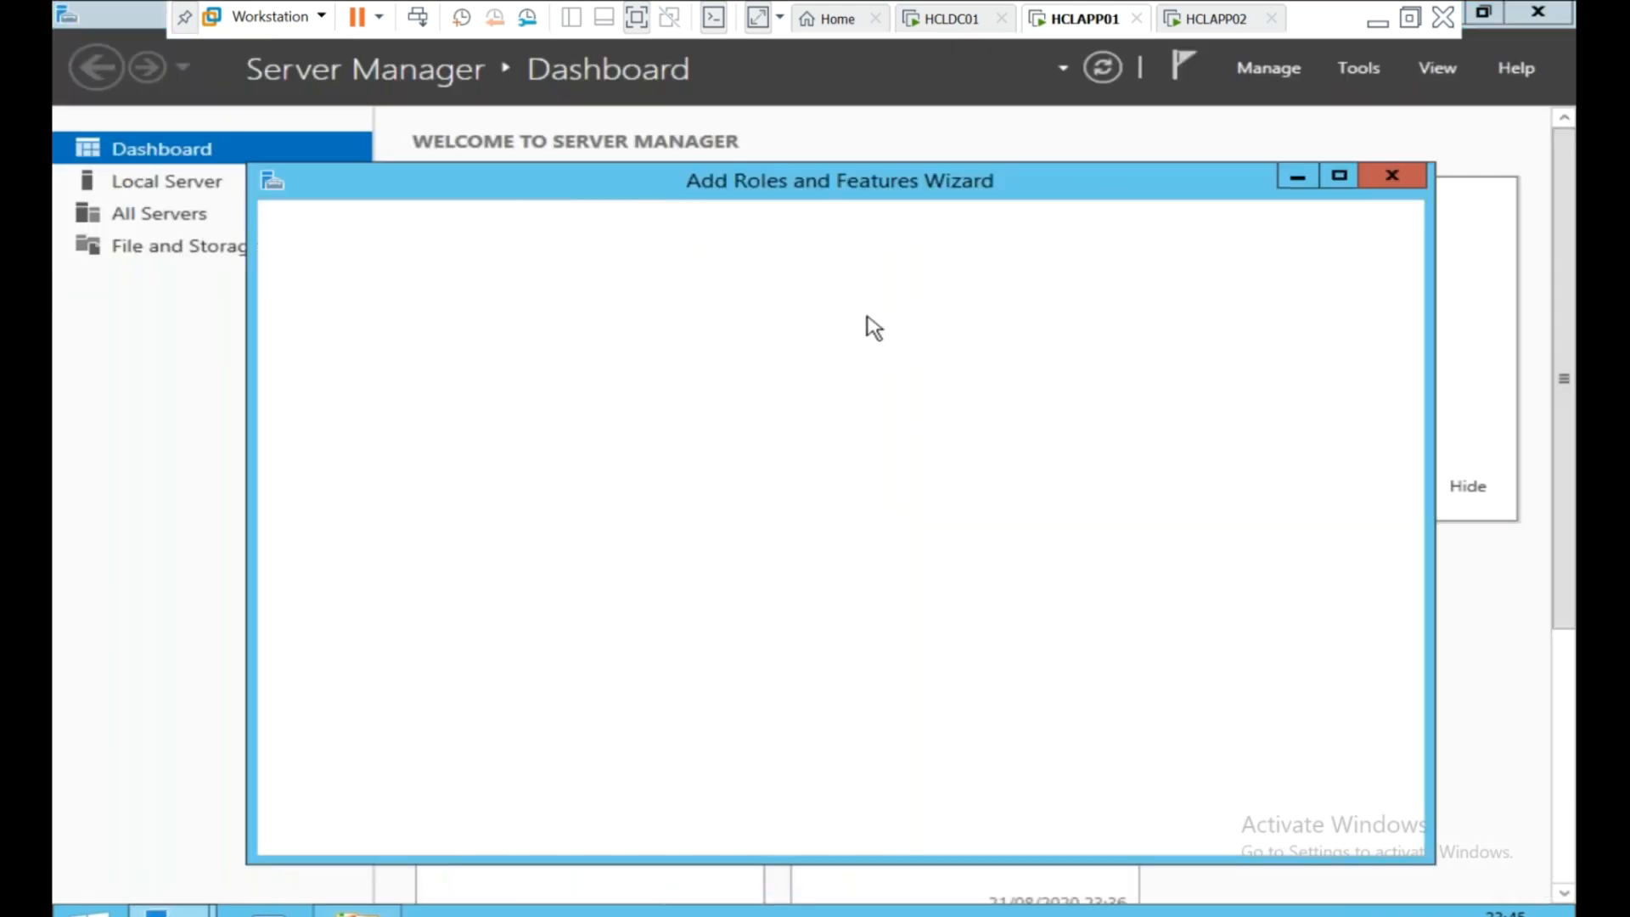
left_click(1057, 830)
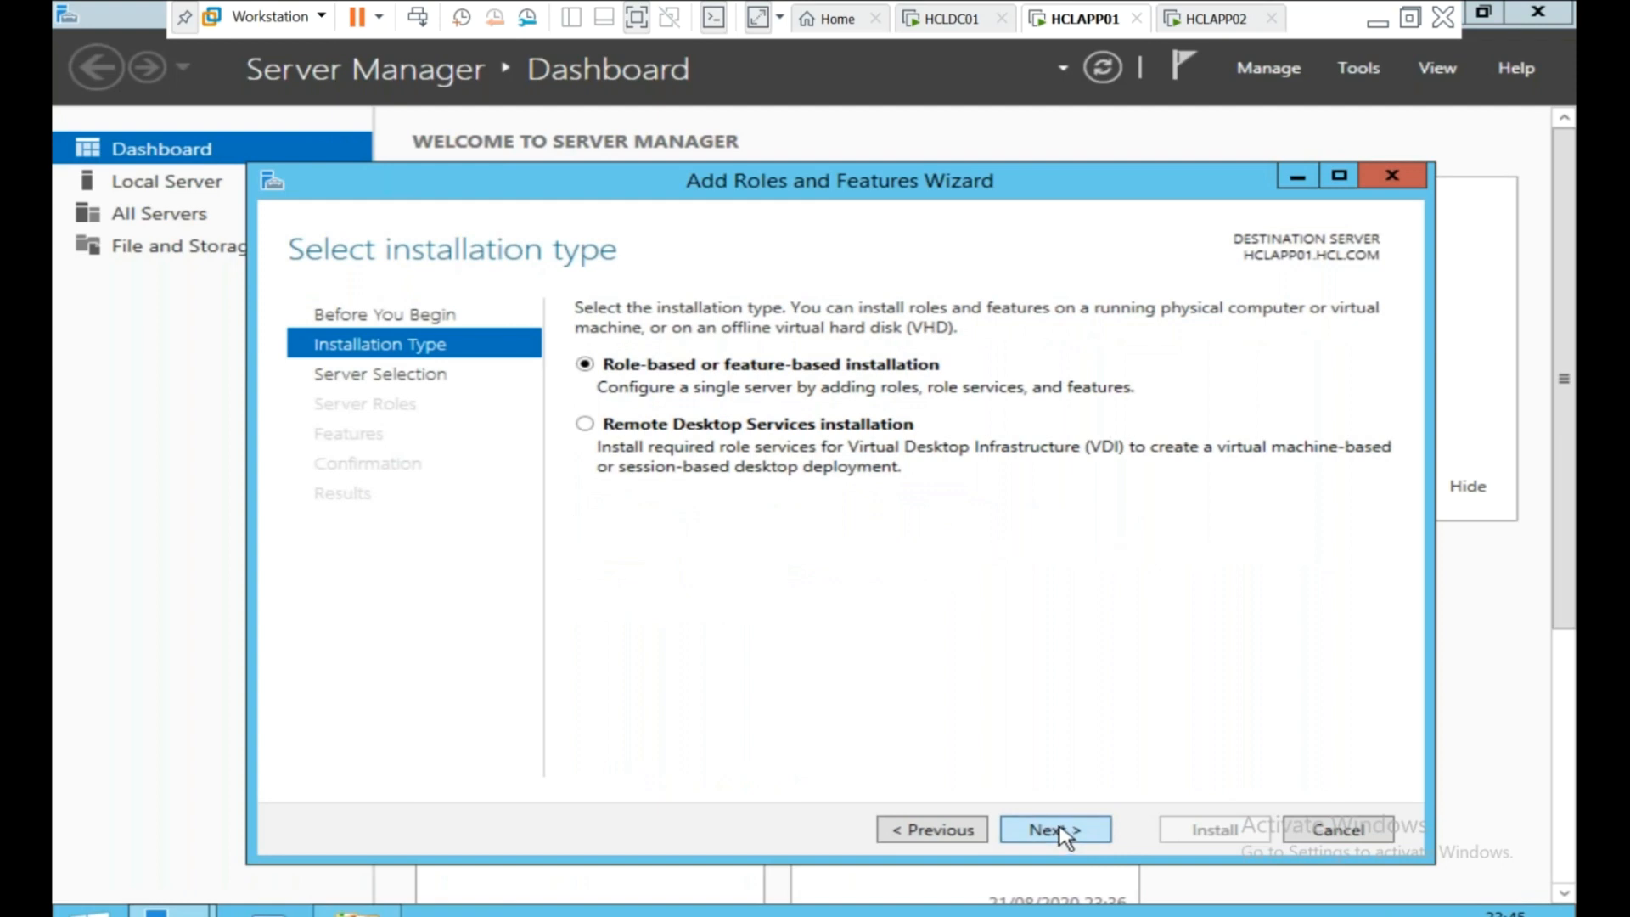
left_click(1057, 830)
left_click(1057, 831)
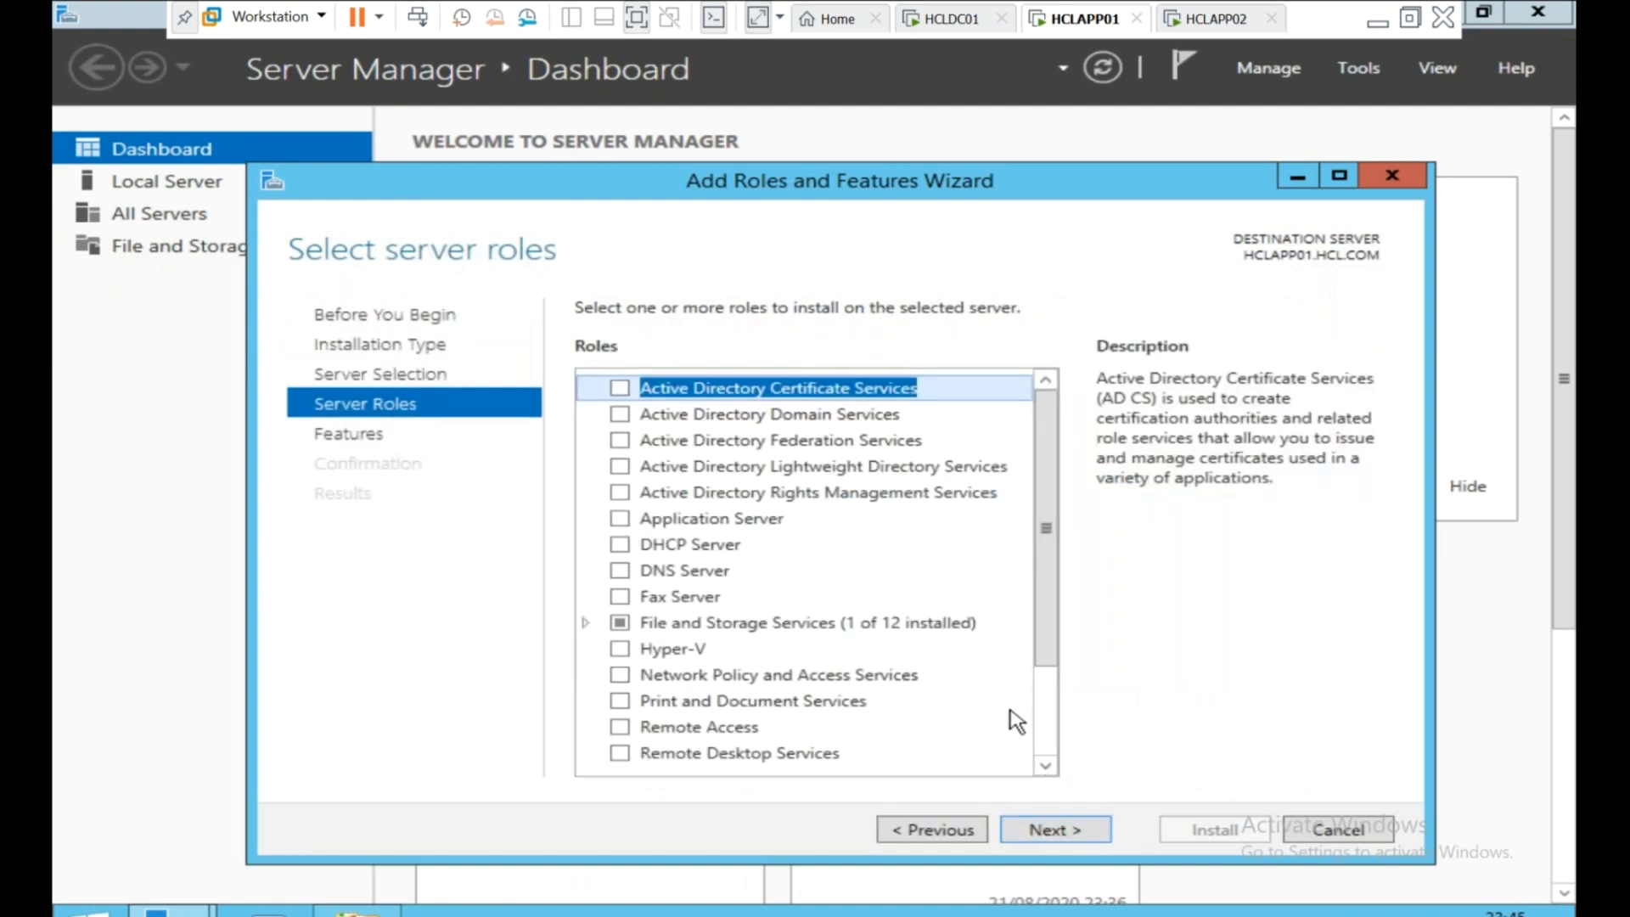
left_click_drag(1047, 486, 1072, 683)
left_click(1094, 838)
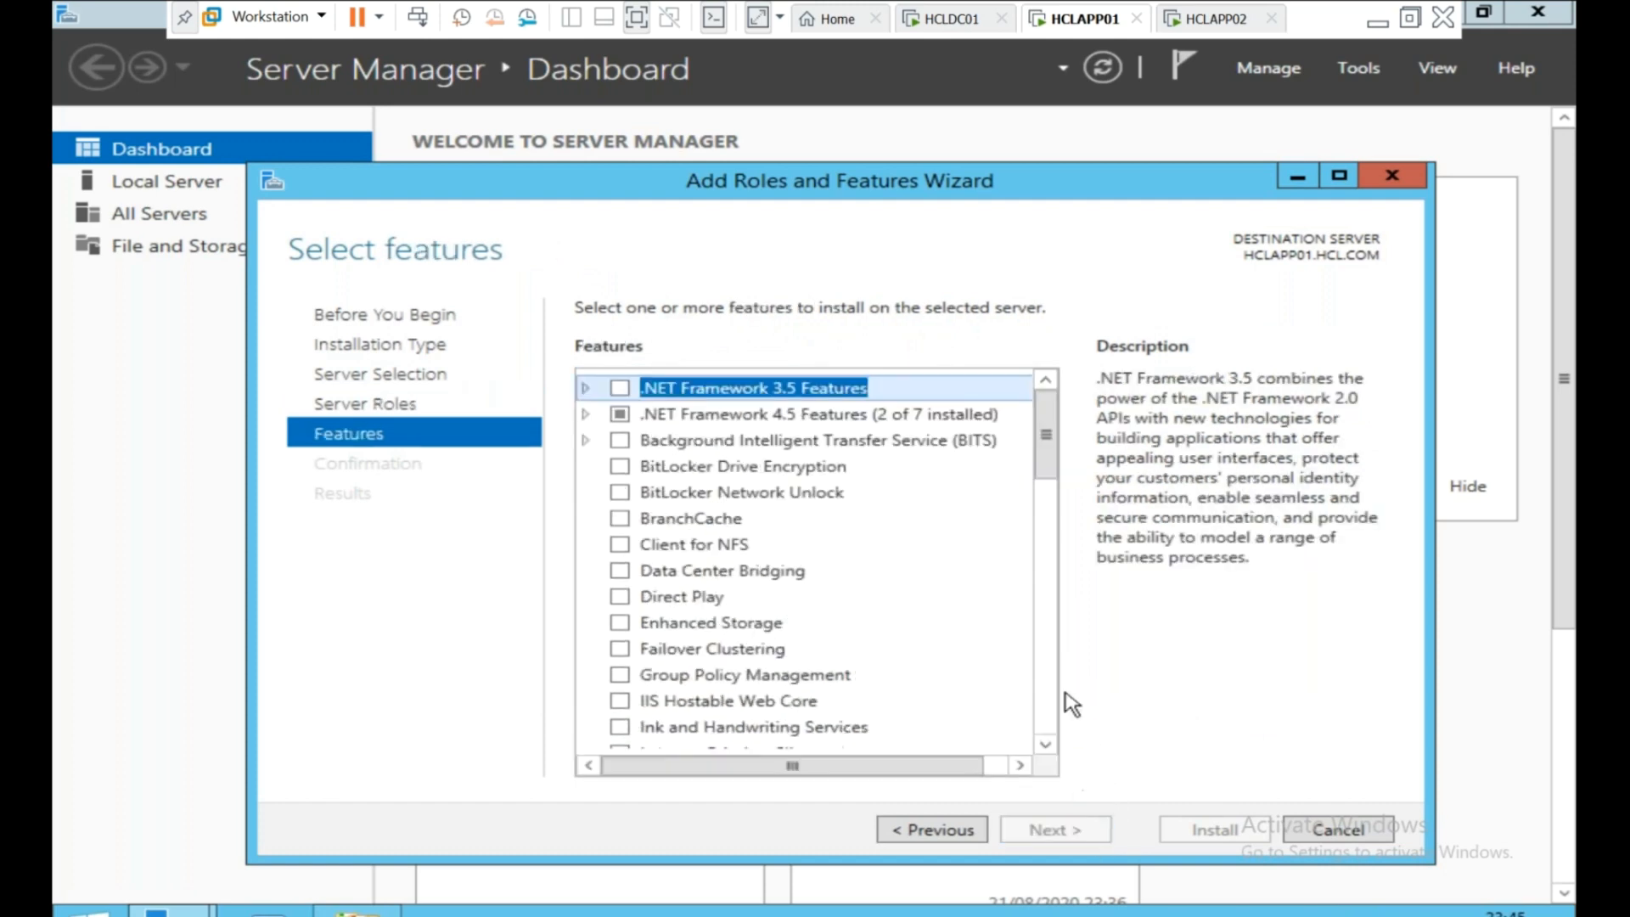
Select the Failover Clustering feature together with its required management tools and proceed to the confirmation page.
left_click_drag(1061, 439, 1058, 454)
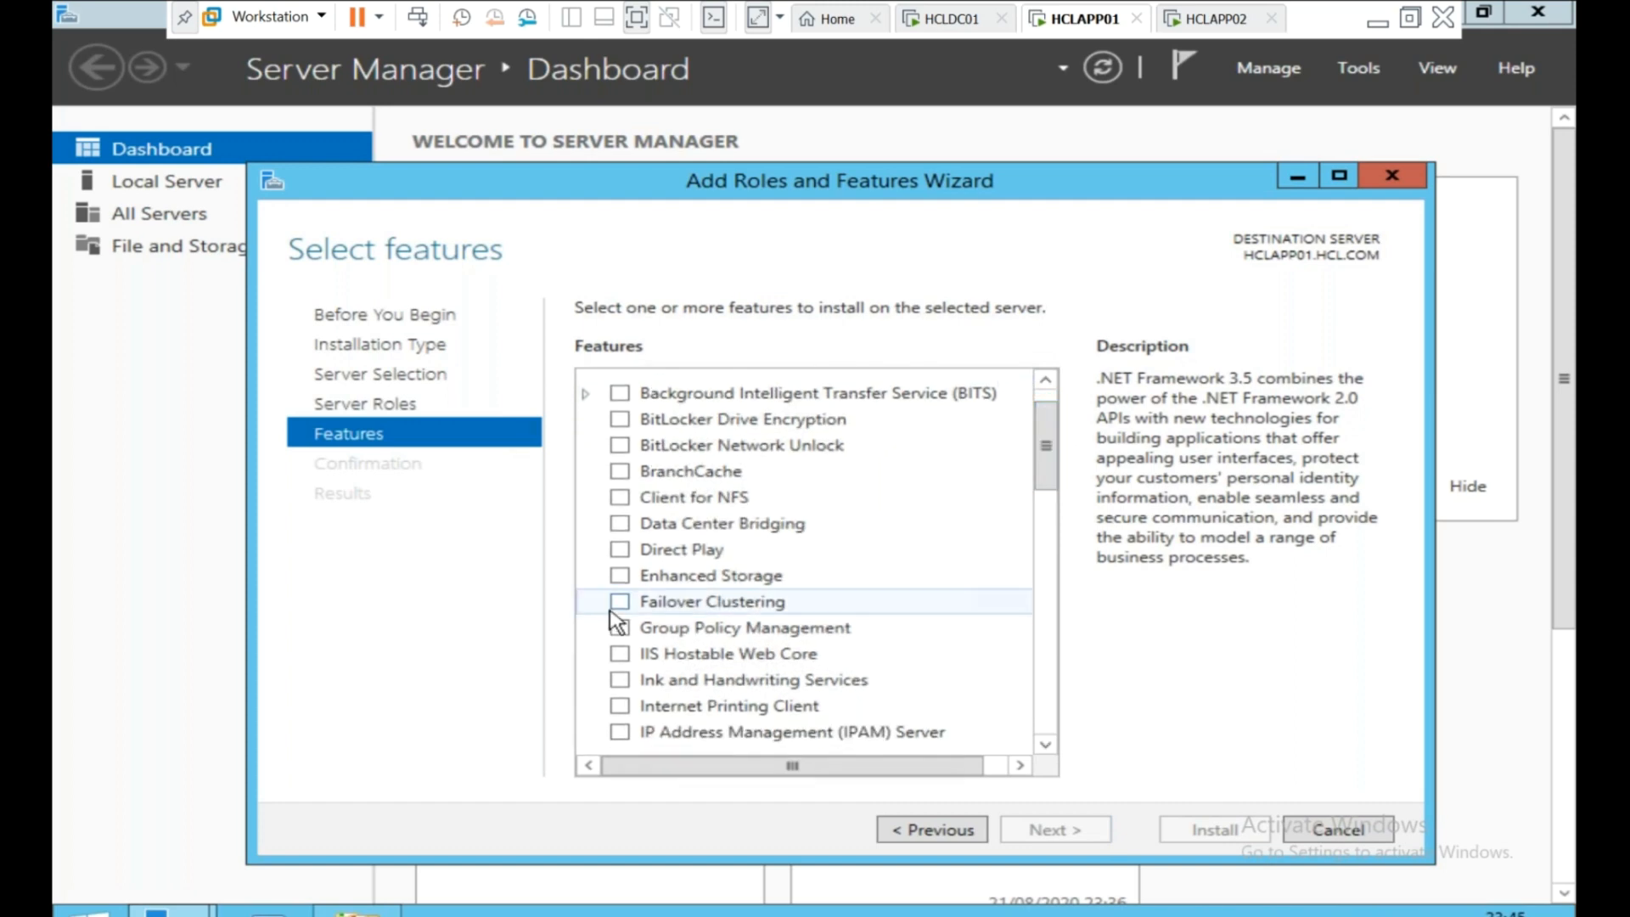
left_click(620, 603)
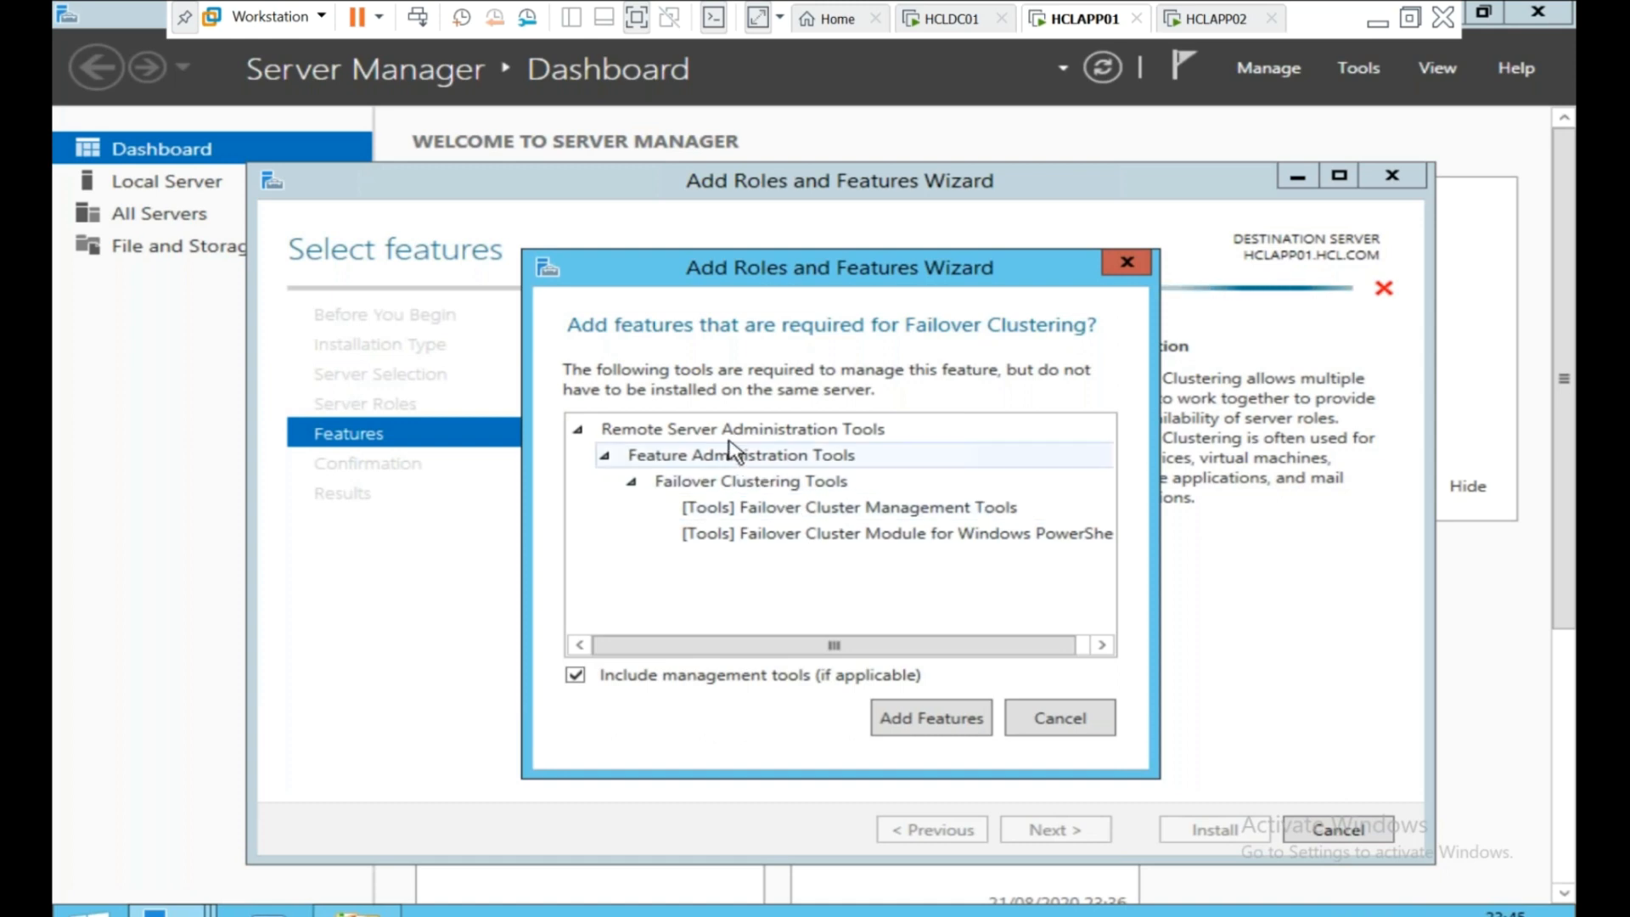
left_click(957, 725)
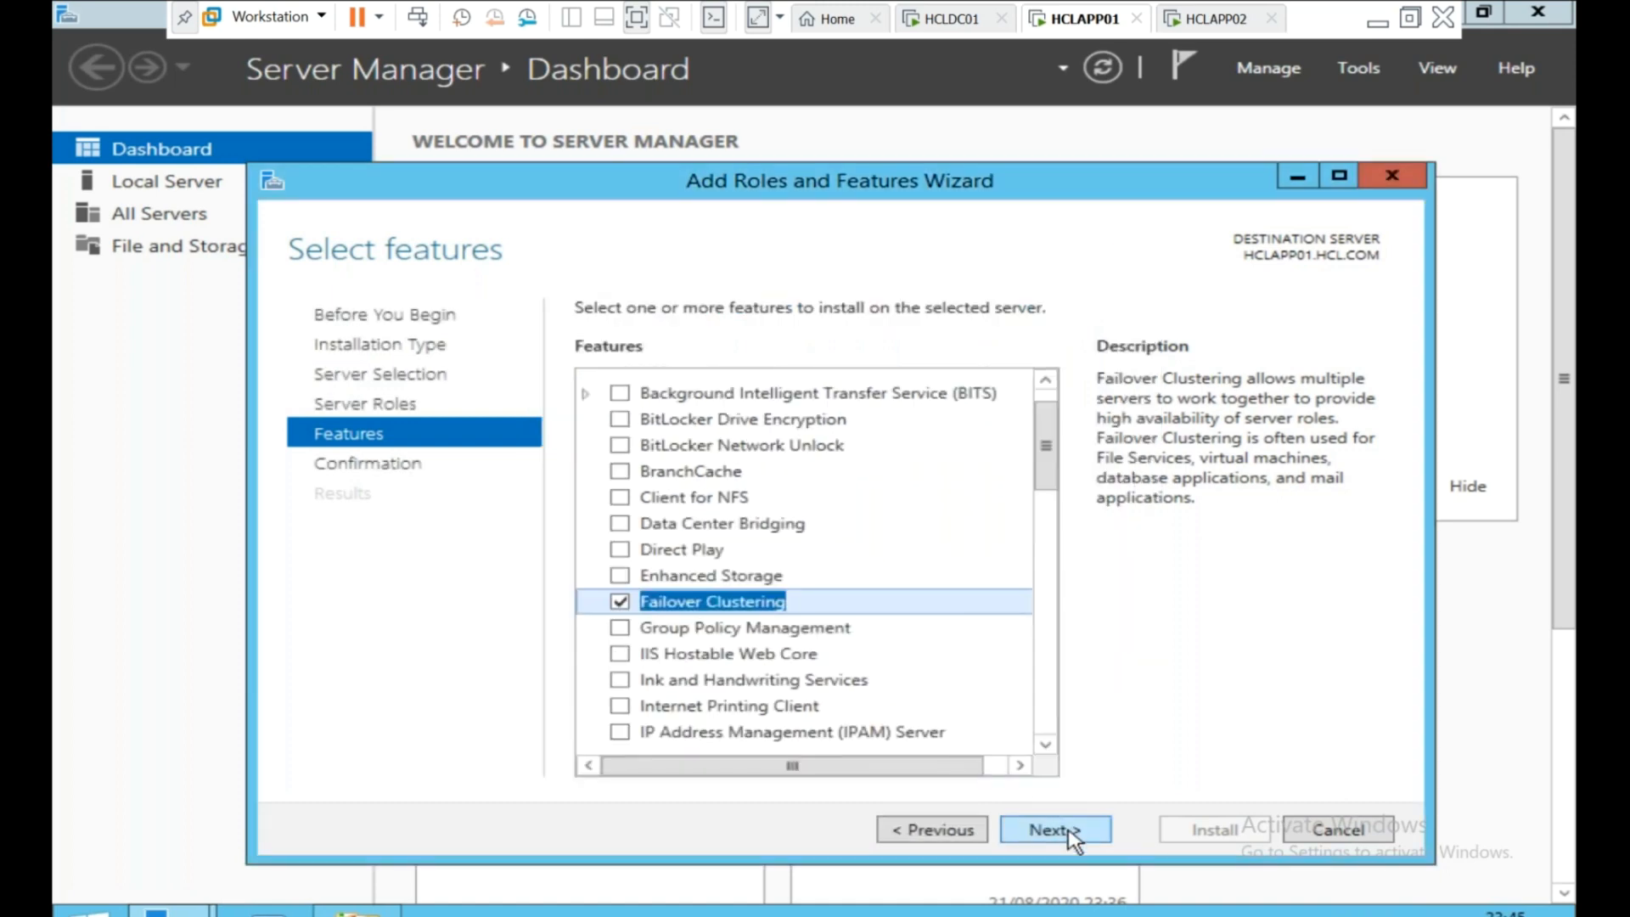
left_click(1053, 832)
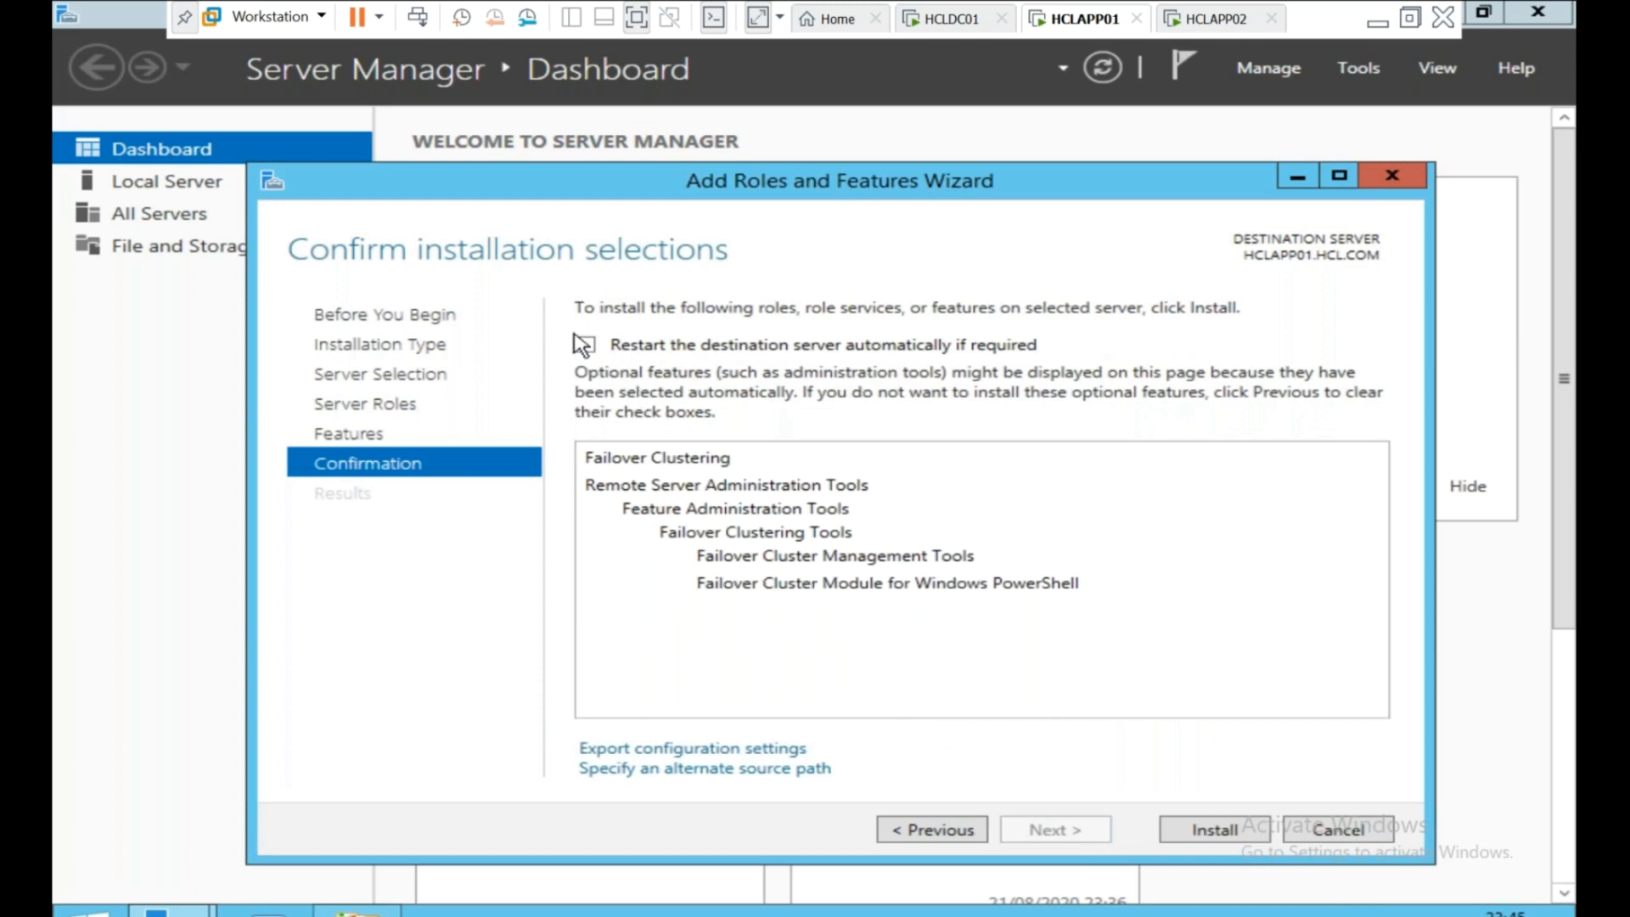
Allow automatic restart of the destination server if required and start installing the Failover Clustering feature.
left_click(604, 344)
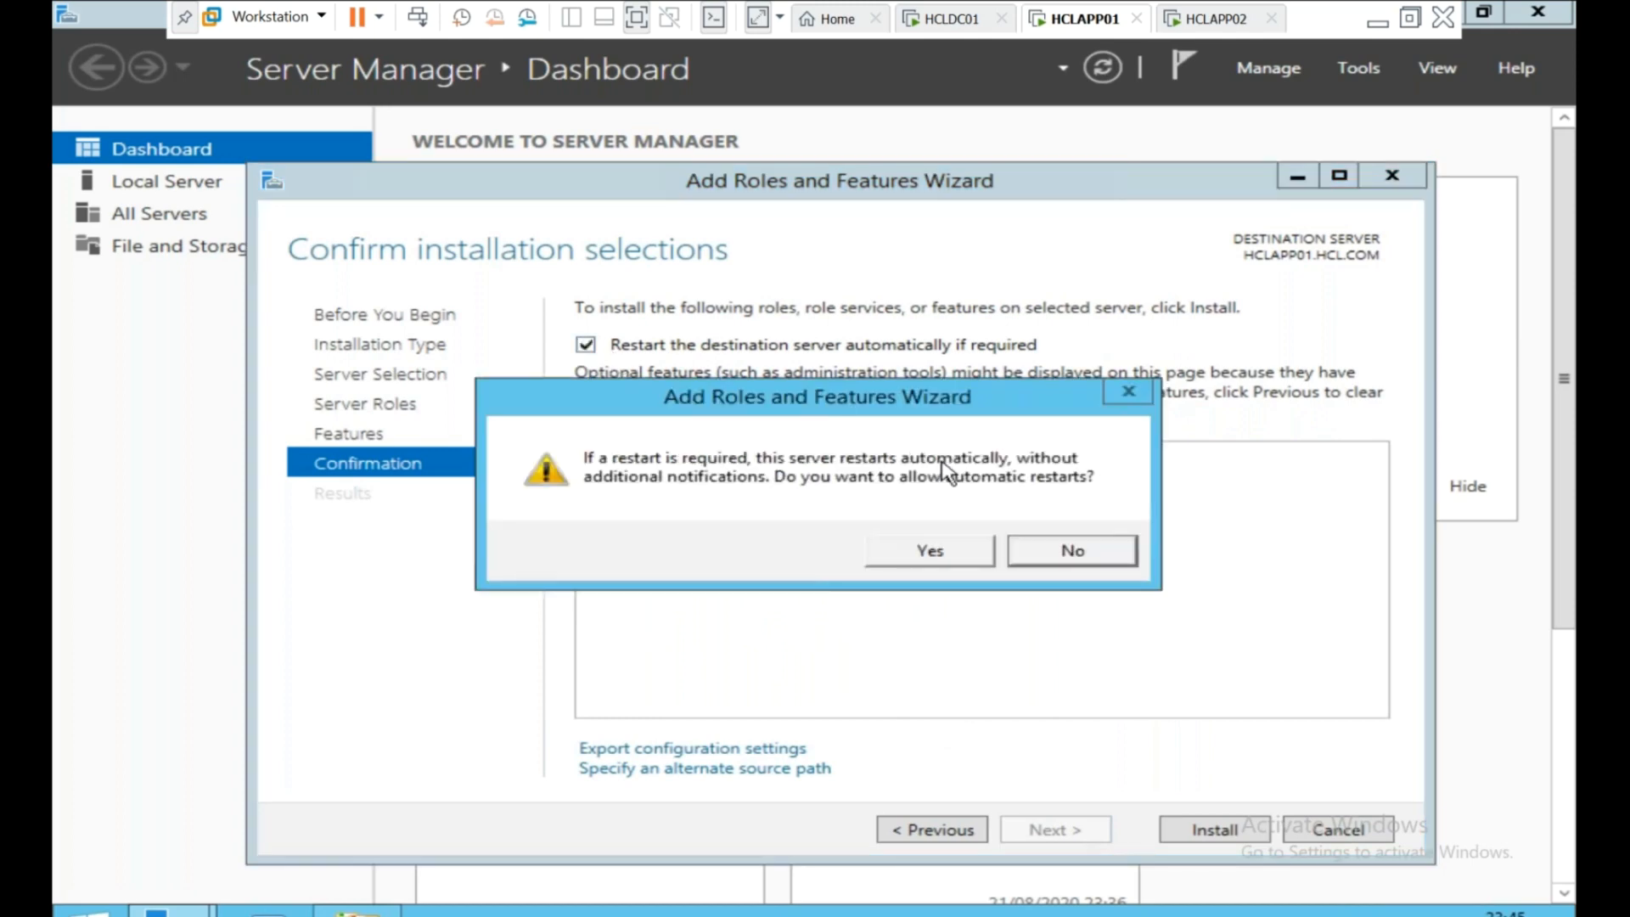
left_click(967, 555)
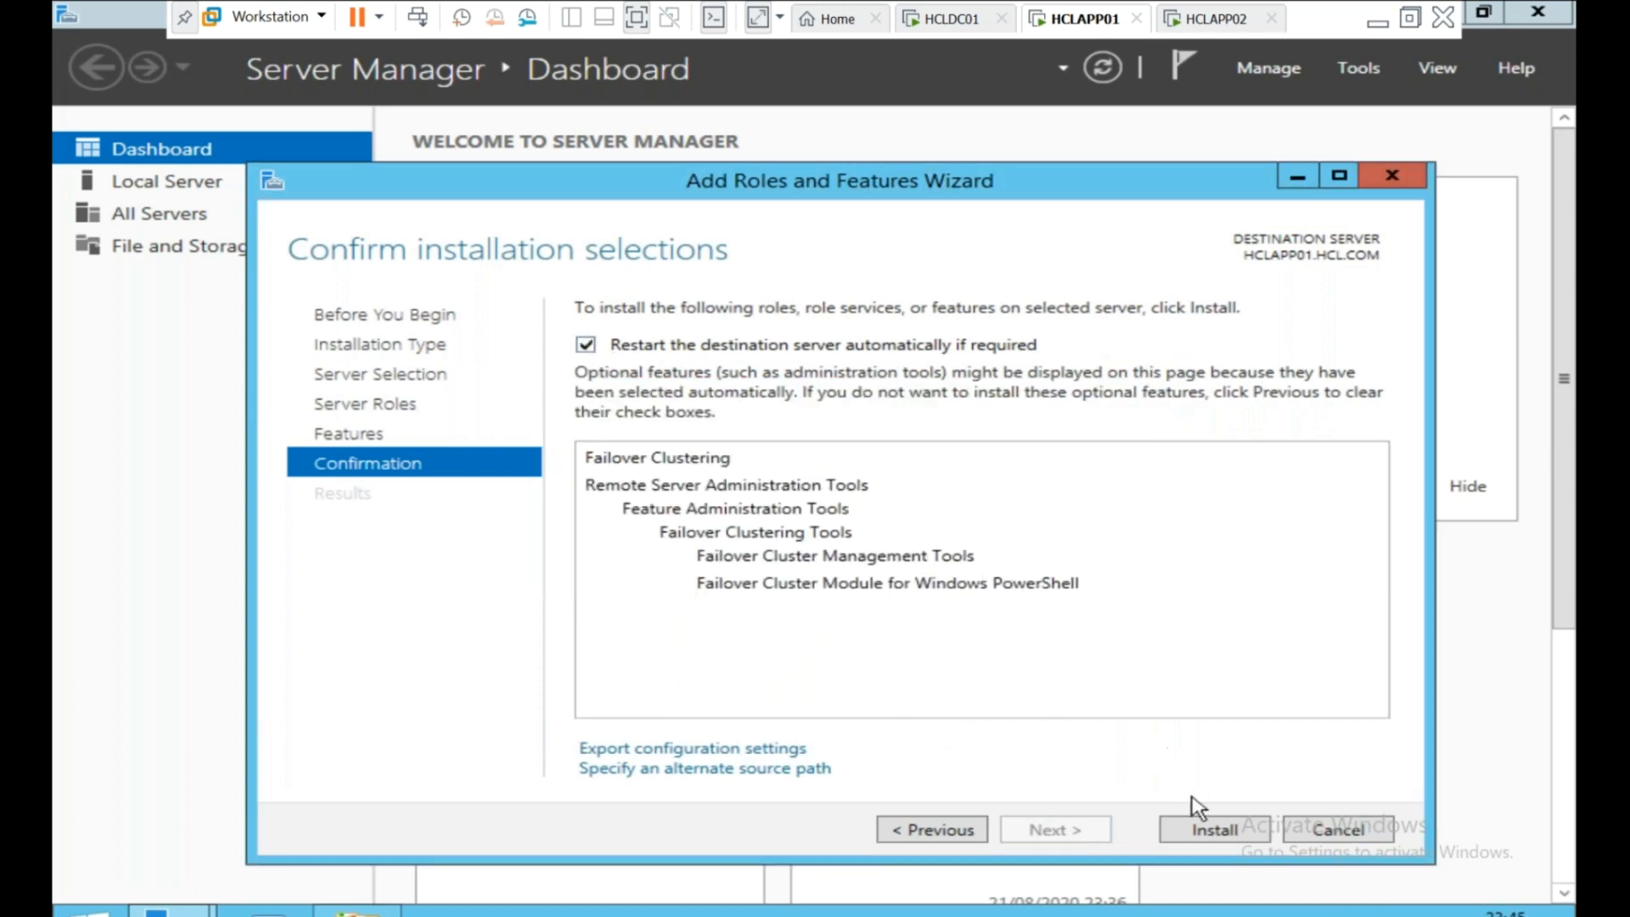
left_click(1204, 828)
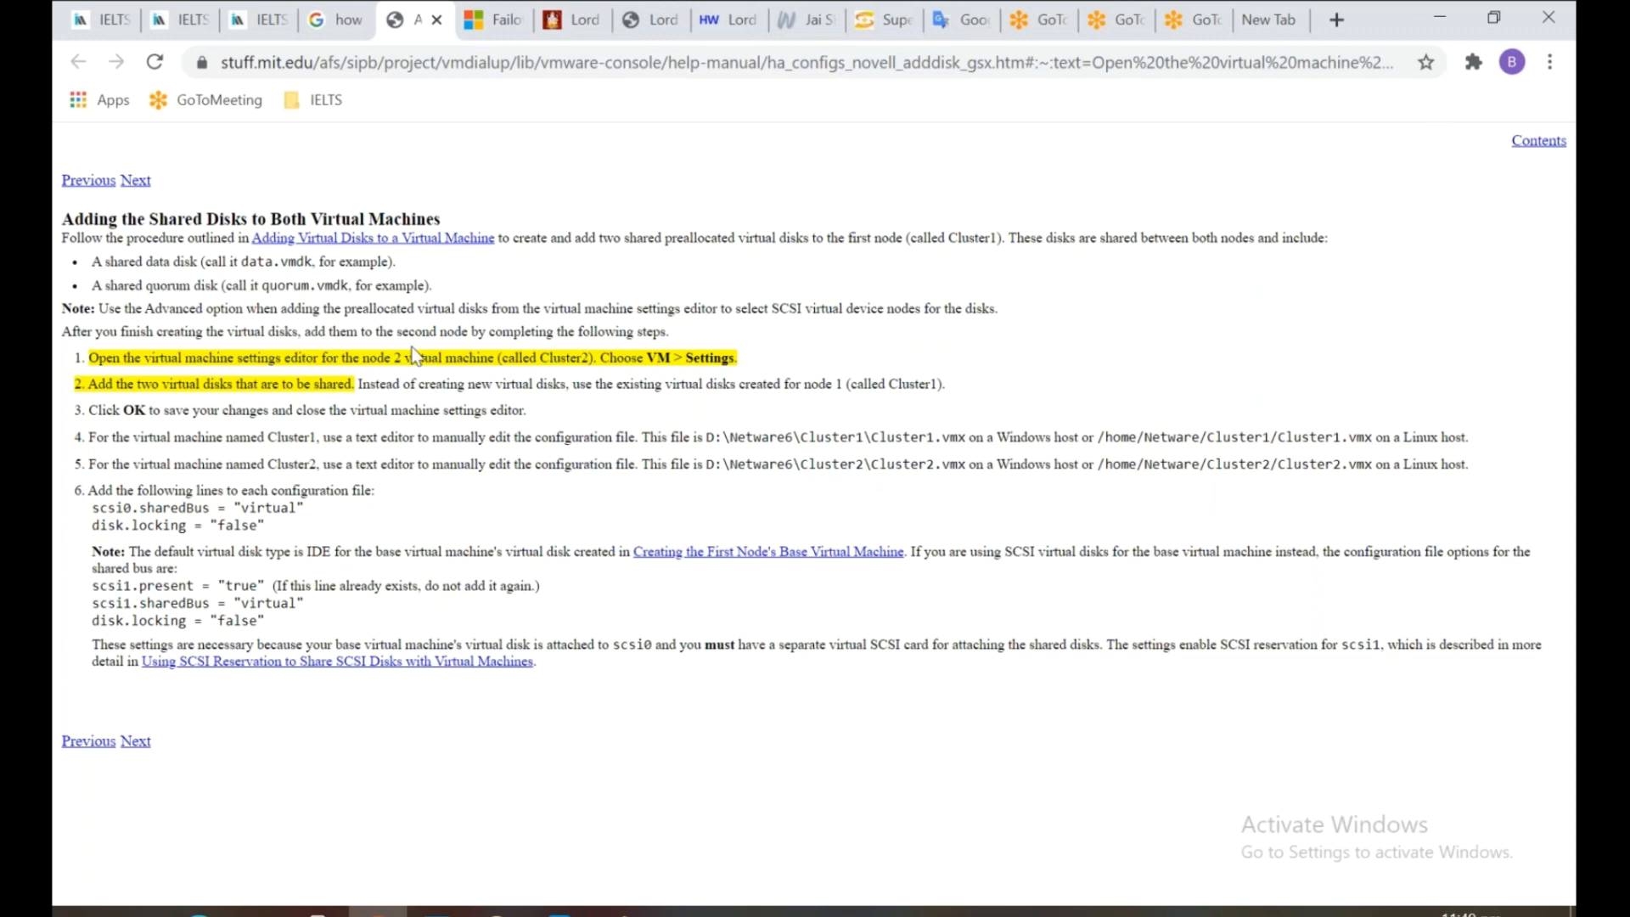
Switch from the browser back to the HCLAPP01 virtual machine in VMware Workstation and close the Add Roles and Features Wizard.
left_click(557, 912)
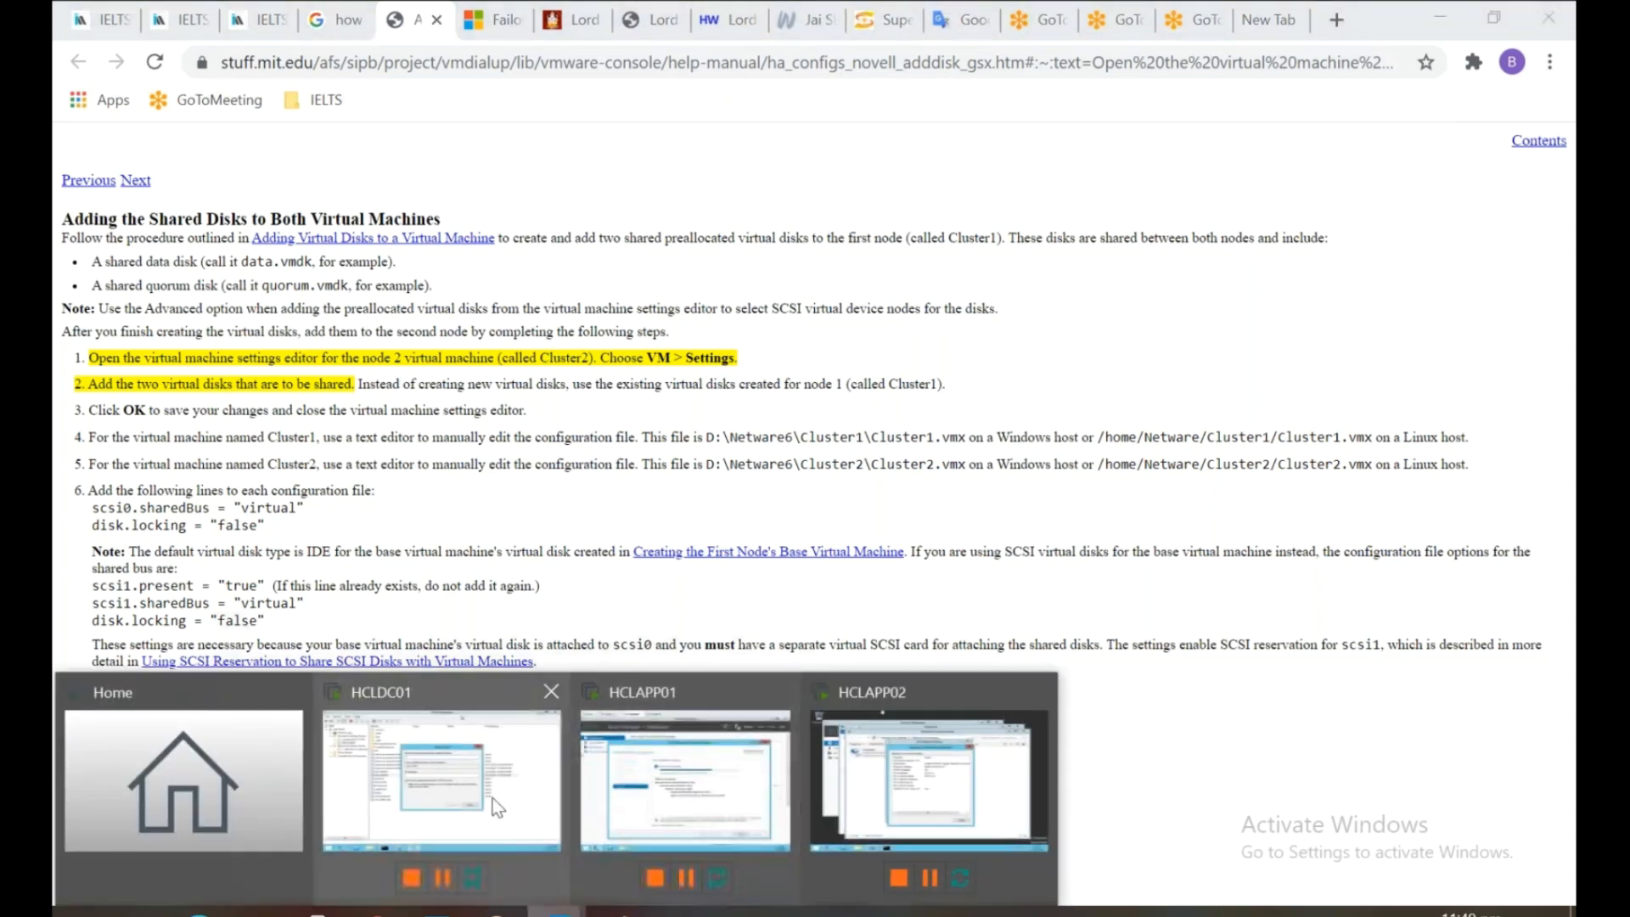
mouse_move(491, 796)
left_click(797, 761)
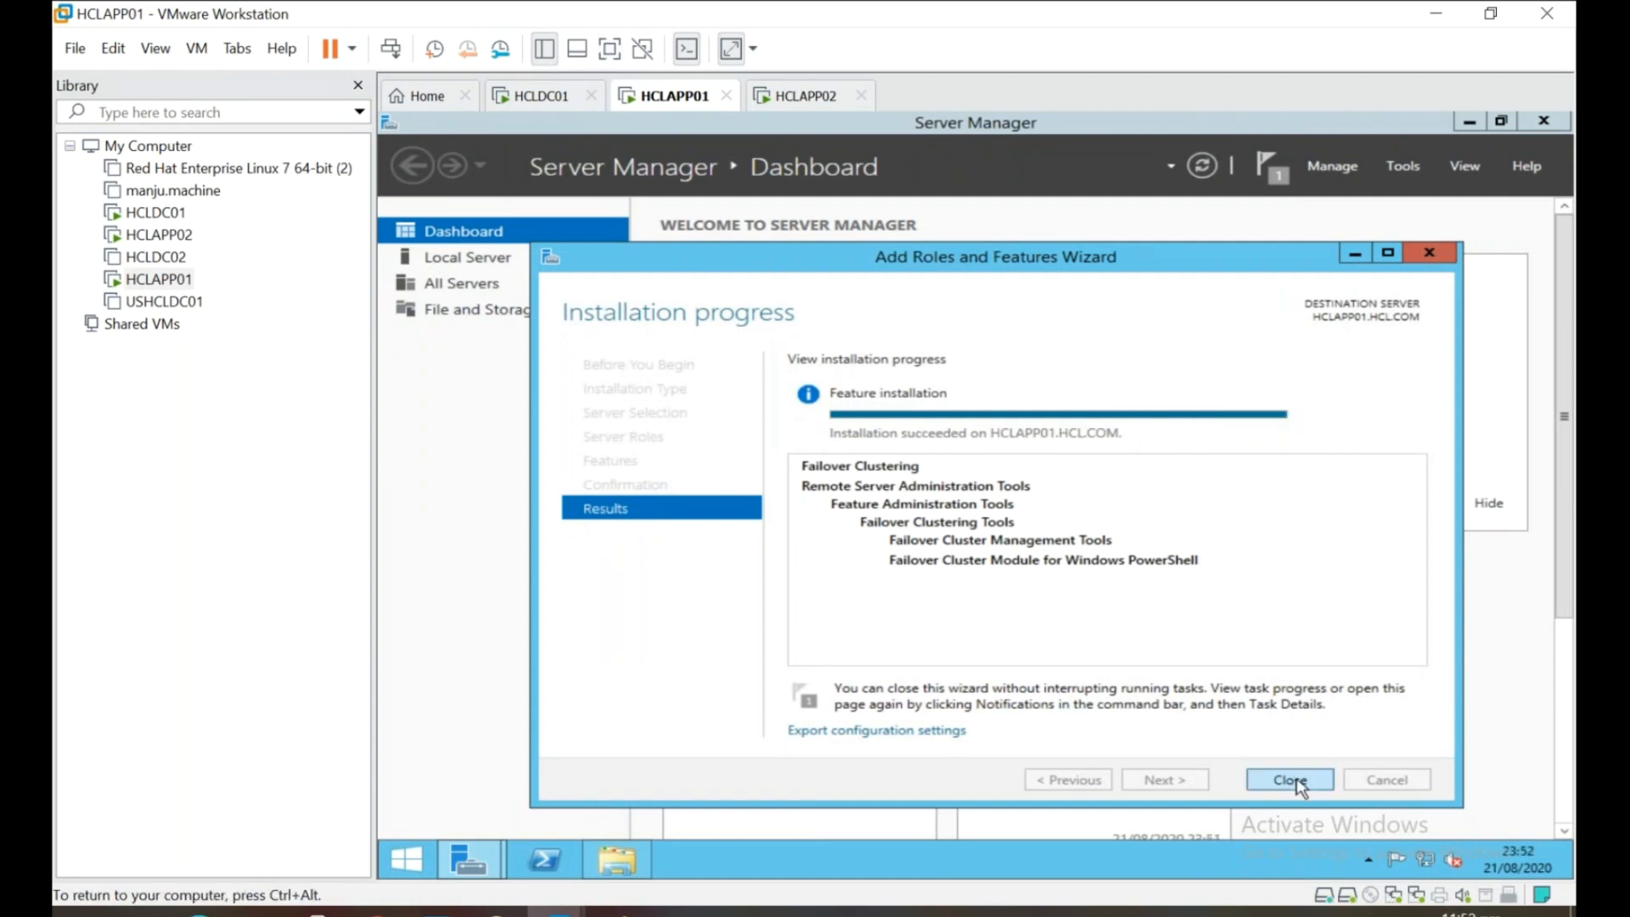
left_click(1290, 779)
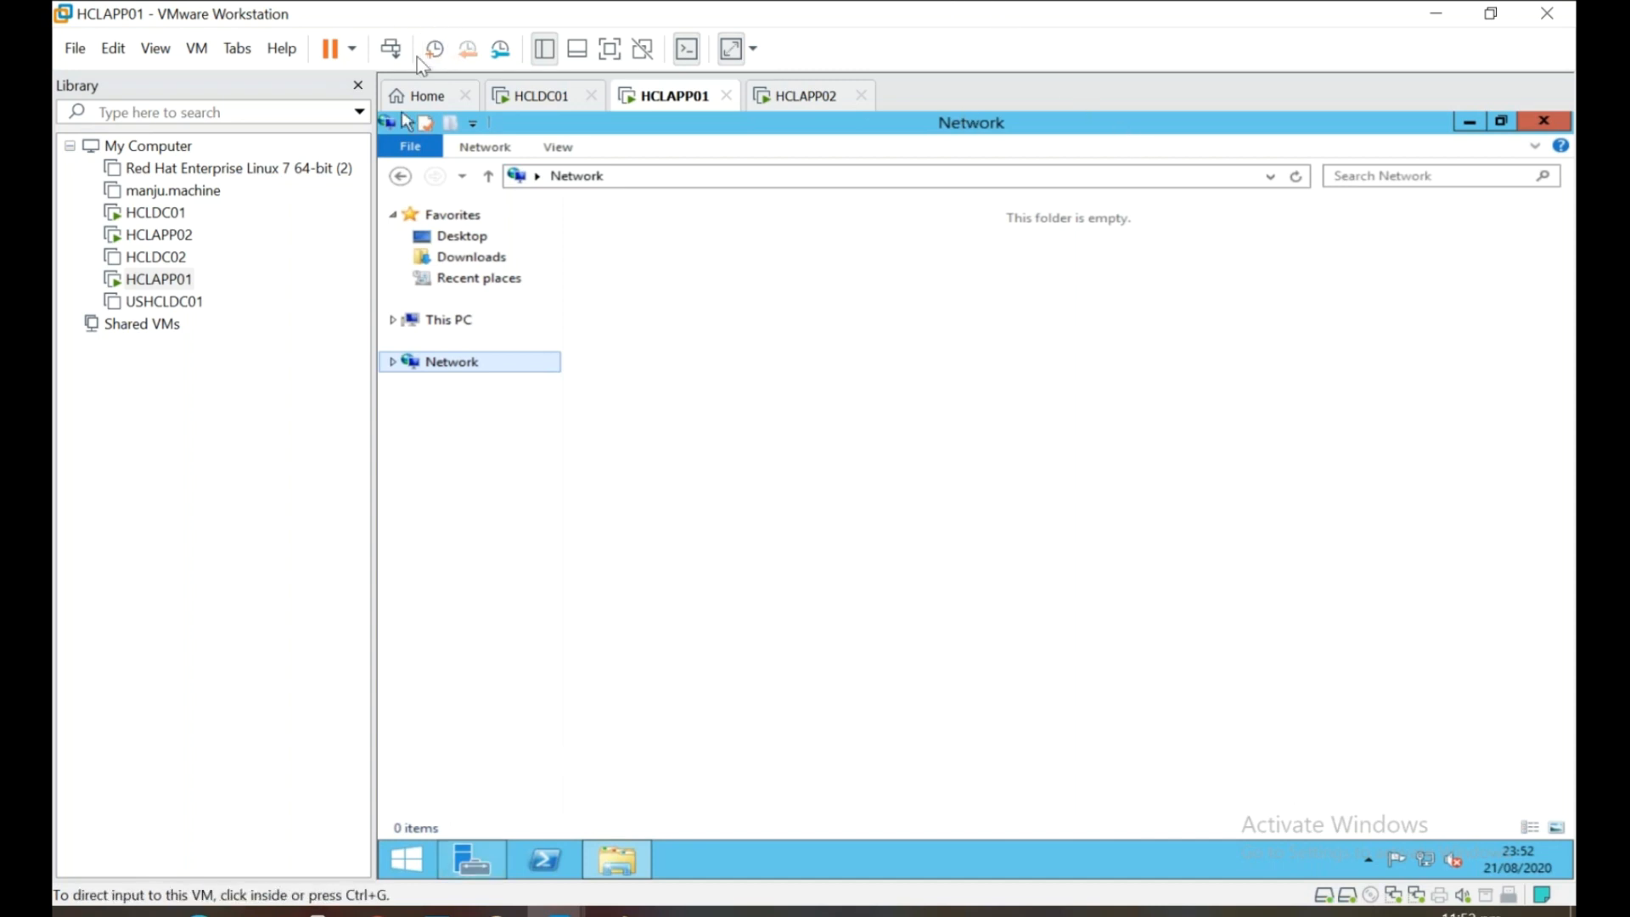
Show the HCLAPP01 virtual machine in full screen and search for "cluster" to open Failover Cluster Manager.
left_click(609, 50)
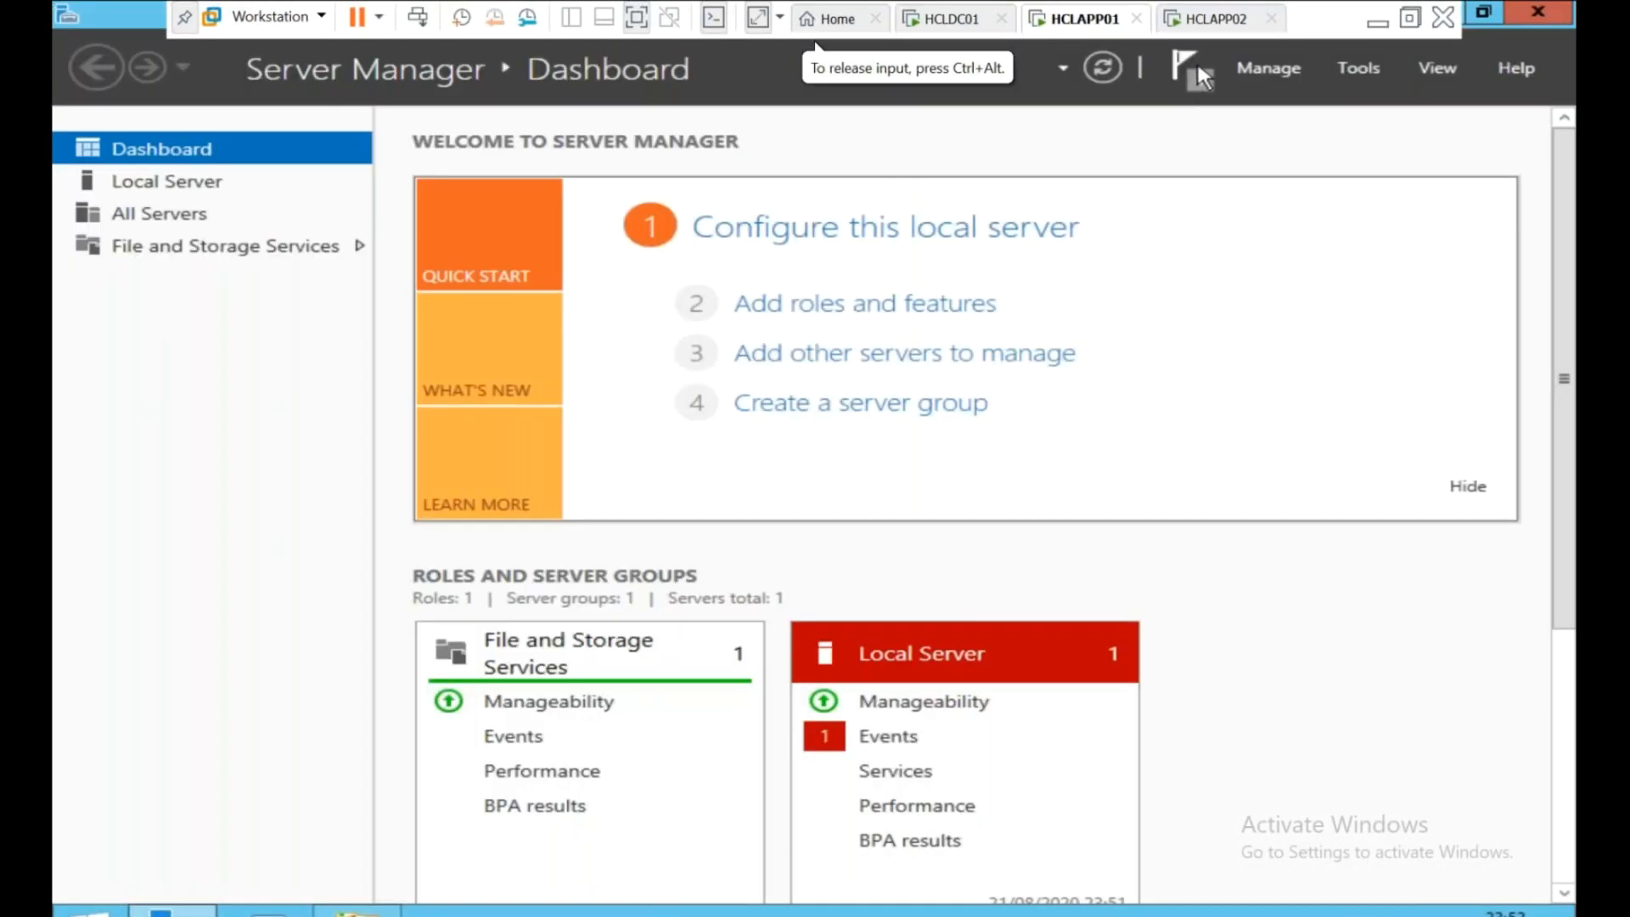
left_click(1206, 77)
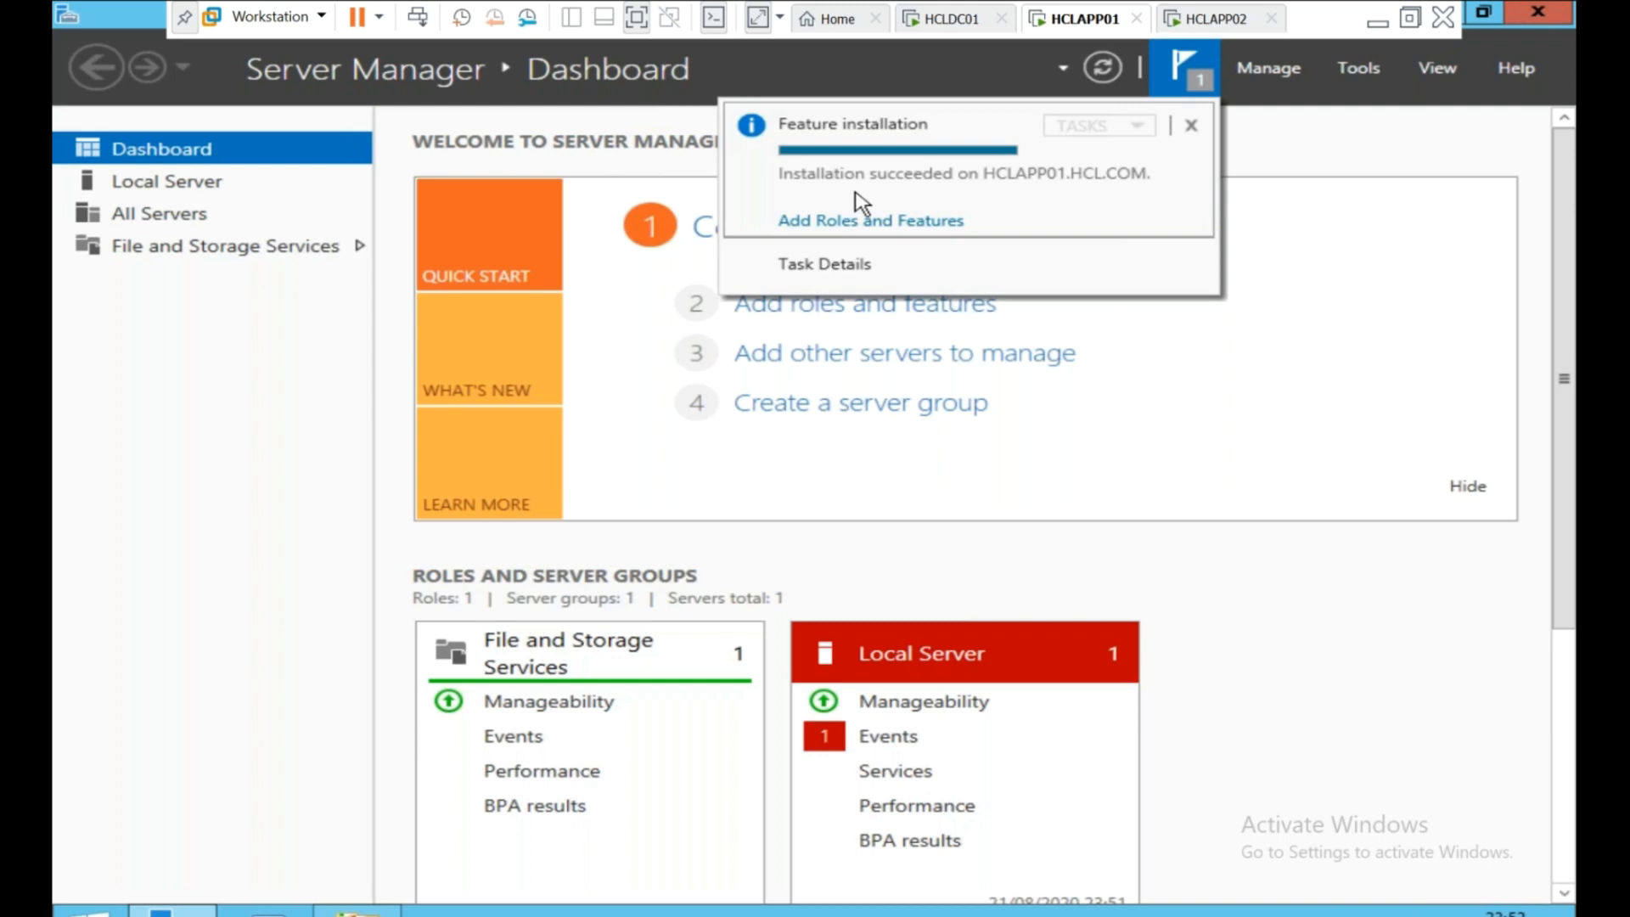
left_click(84, 913)
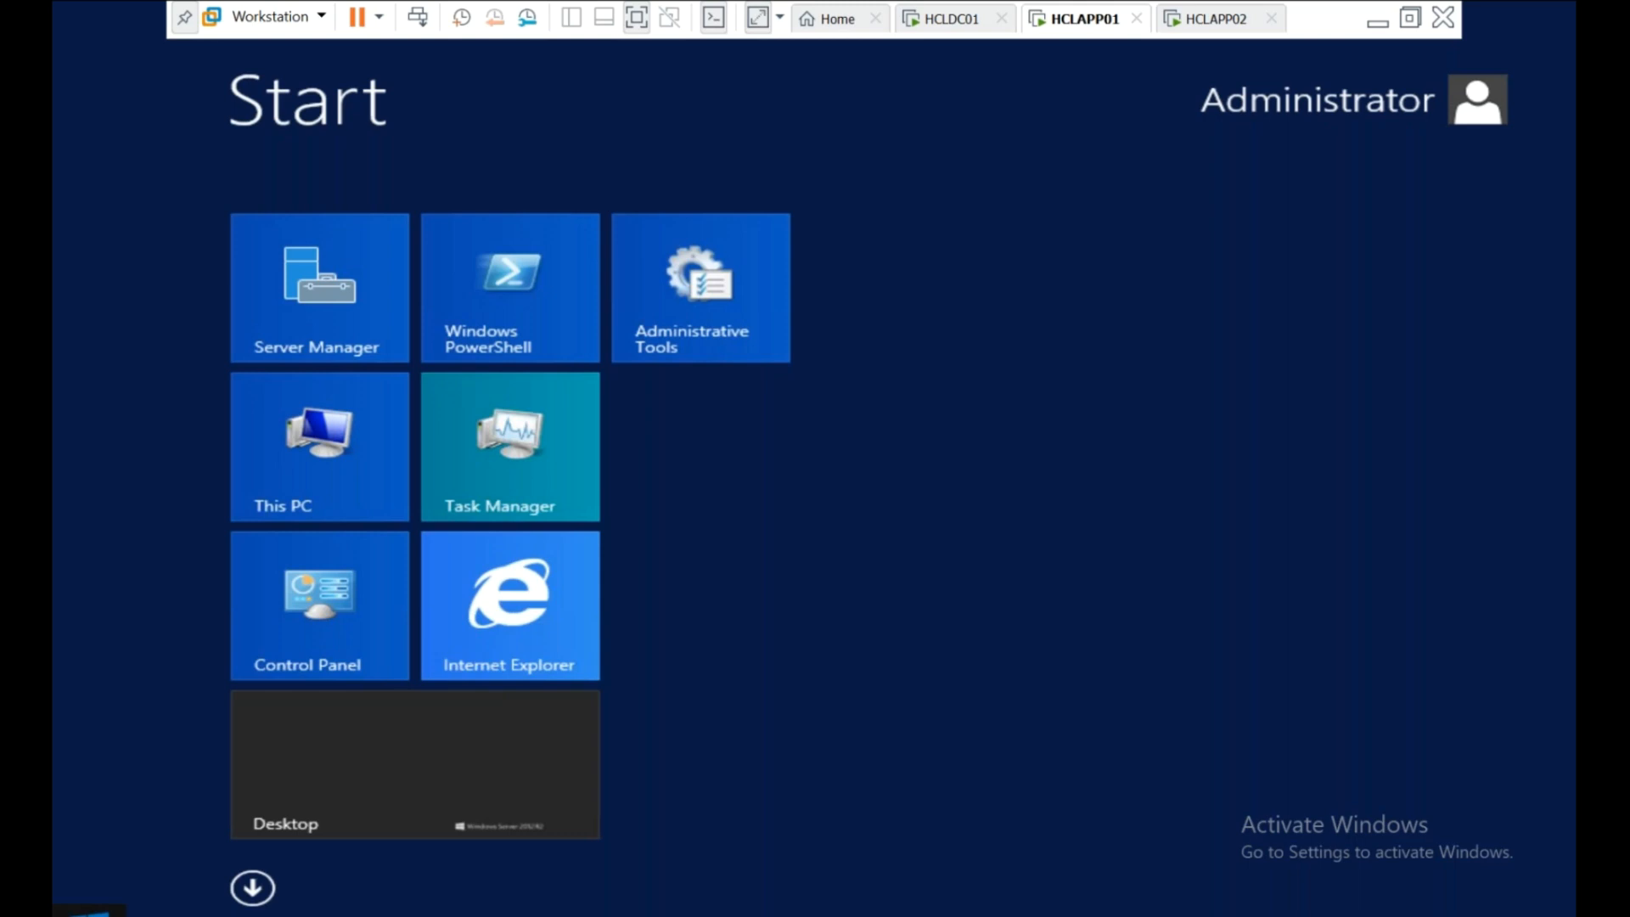
type("cluster-Aware Updating")
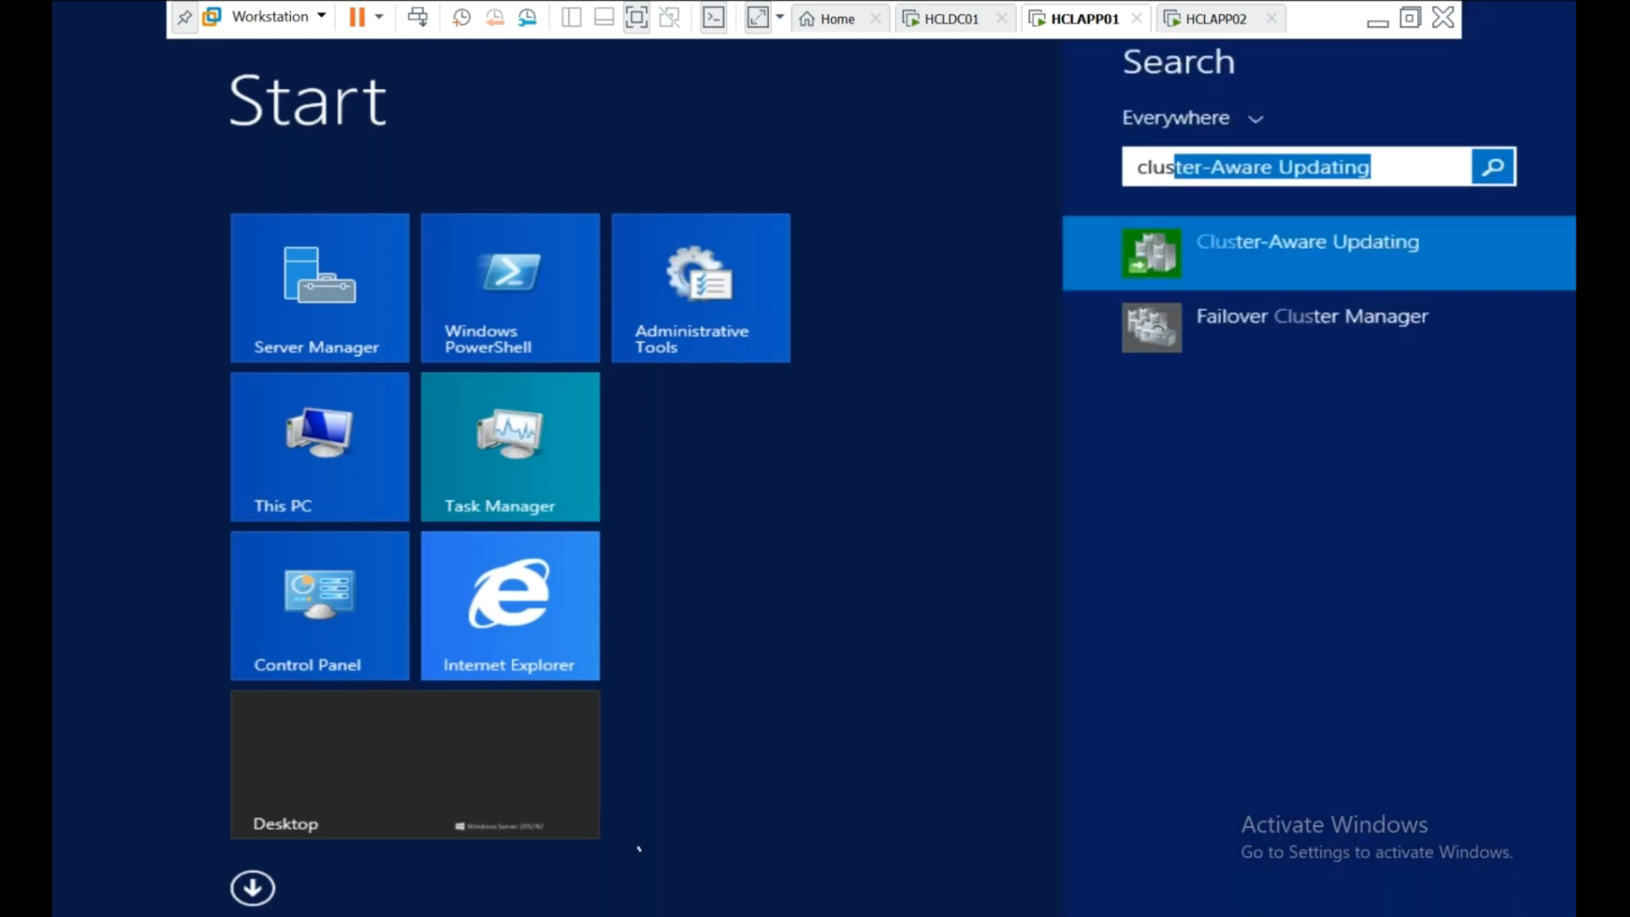
left_click(1225, 337)
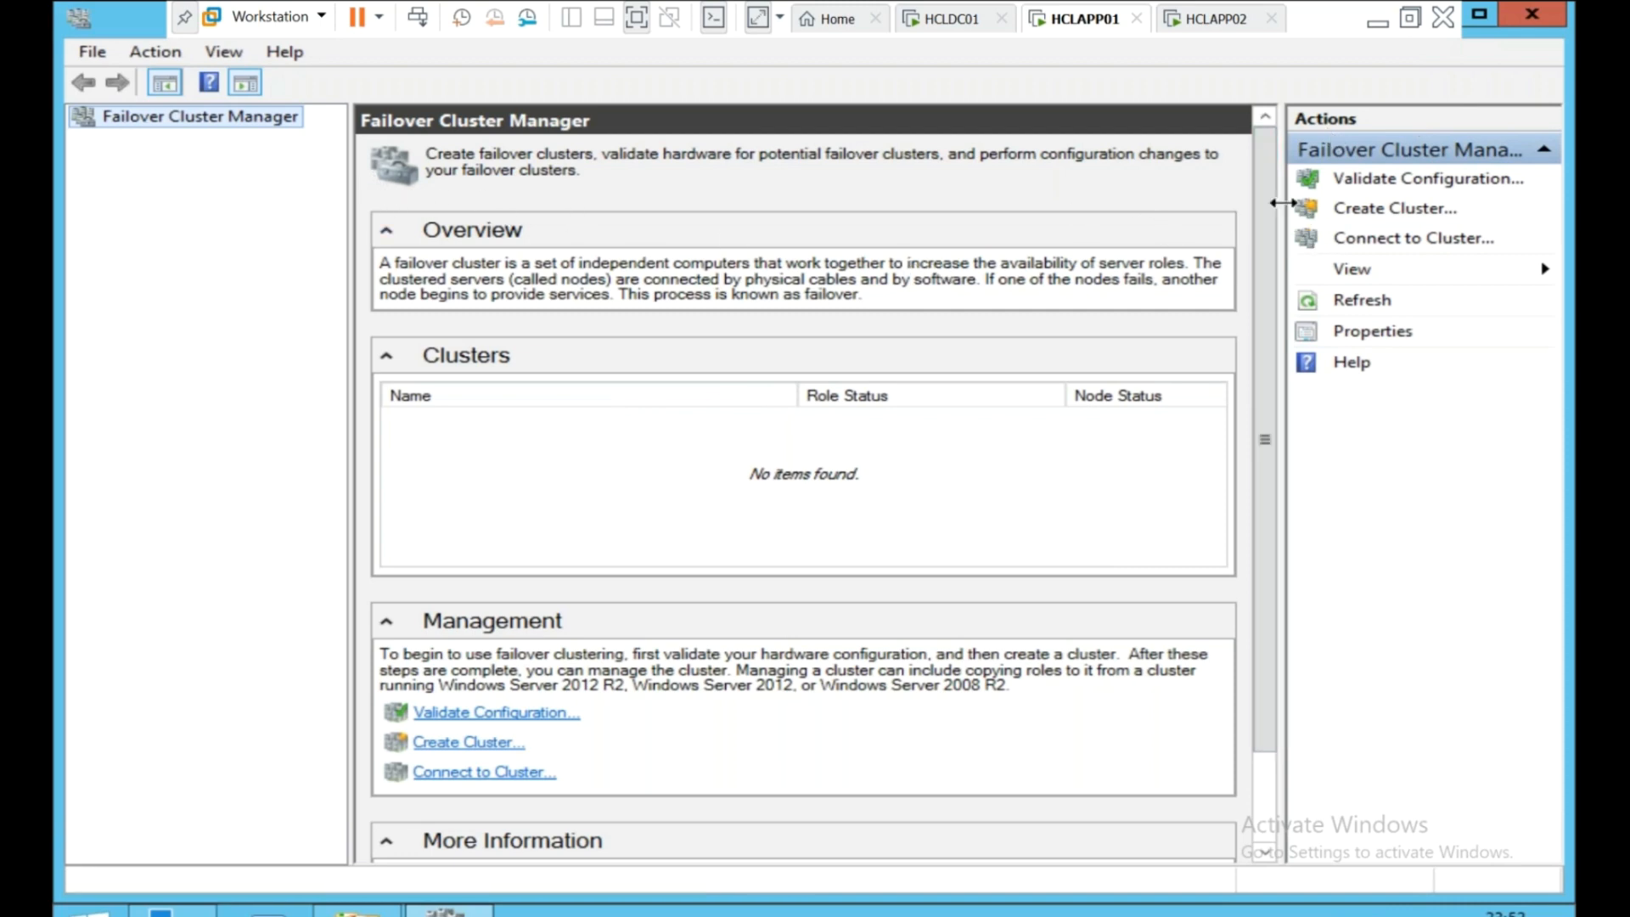
Start the Create Cluster Wizard from Failover Cluster Manager and advance to its server selection page.
right_click(196, 120)
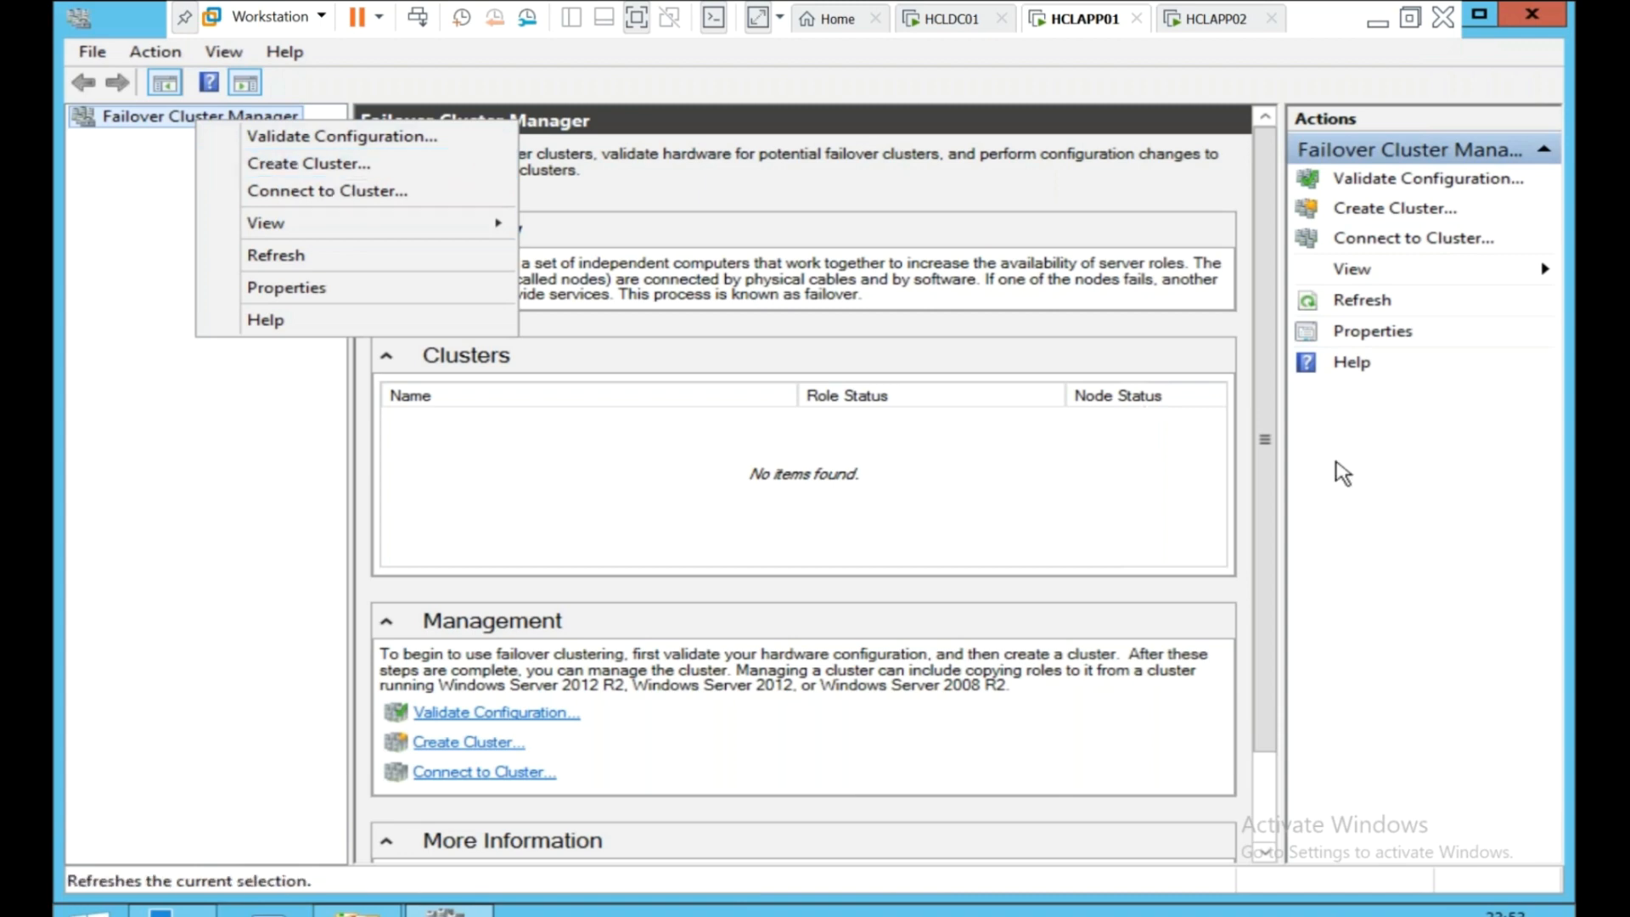
left_click(1448, 479)
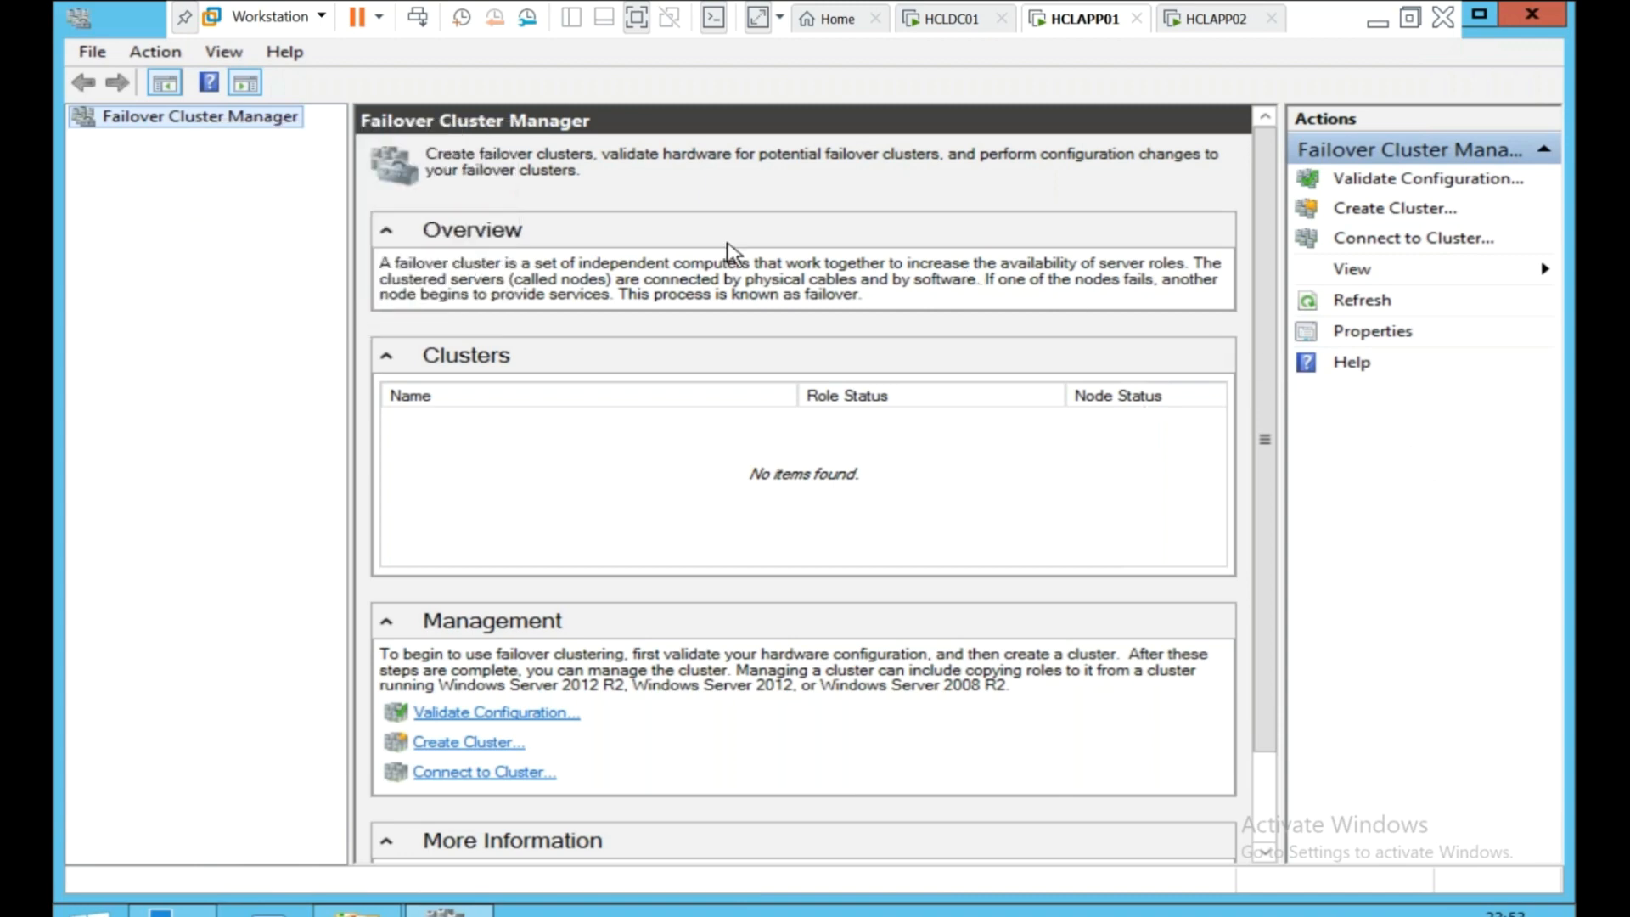
right_click(222, 123)
left_click(281, 168)
left_click(1111, 716)
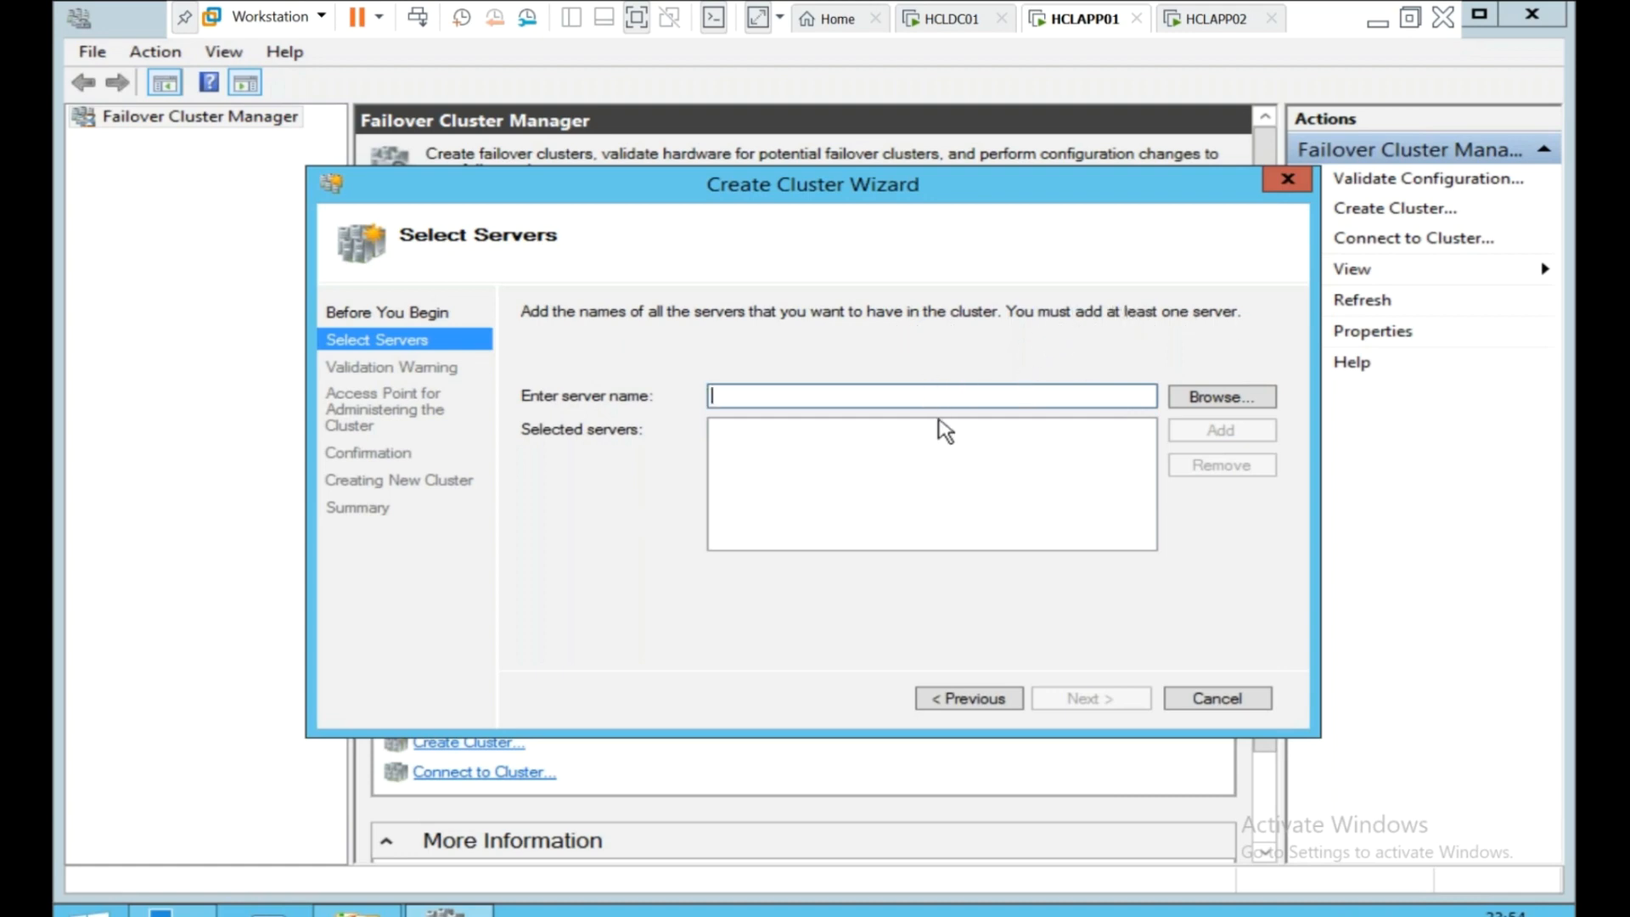
Add HCLAPP01 from the HCL.COM domain to the cluster's selected servers, checking its name in the directory.
type("HCLAPP01")
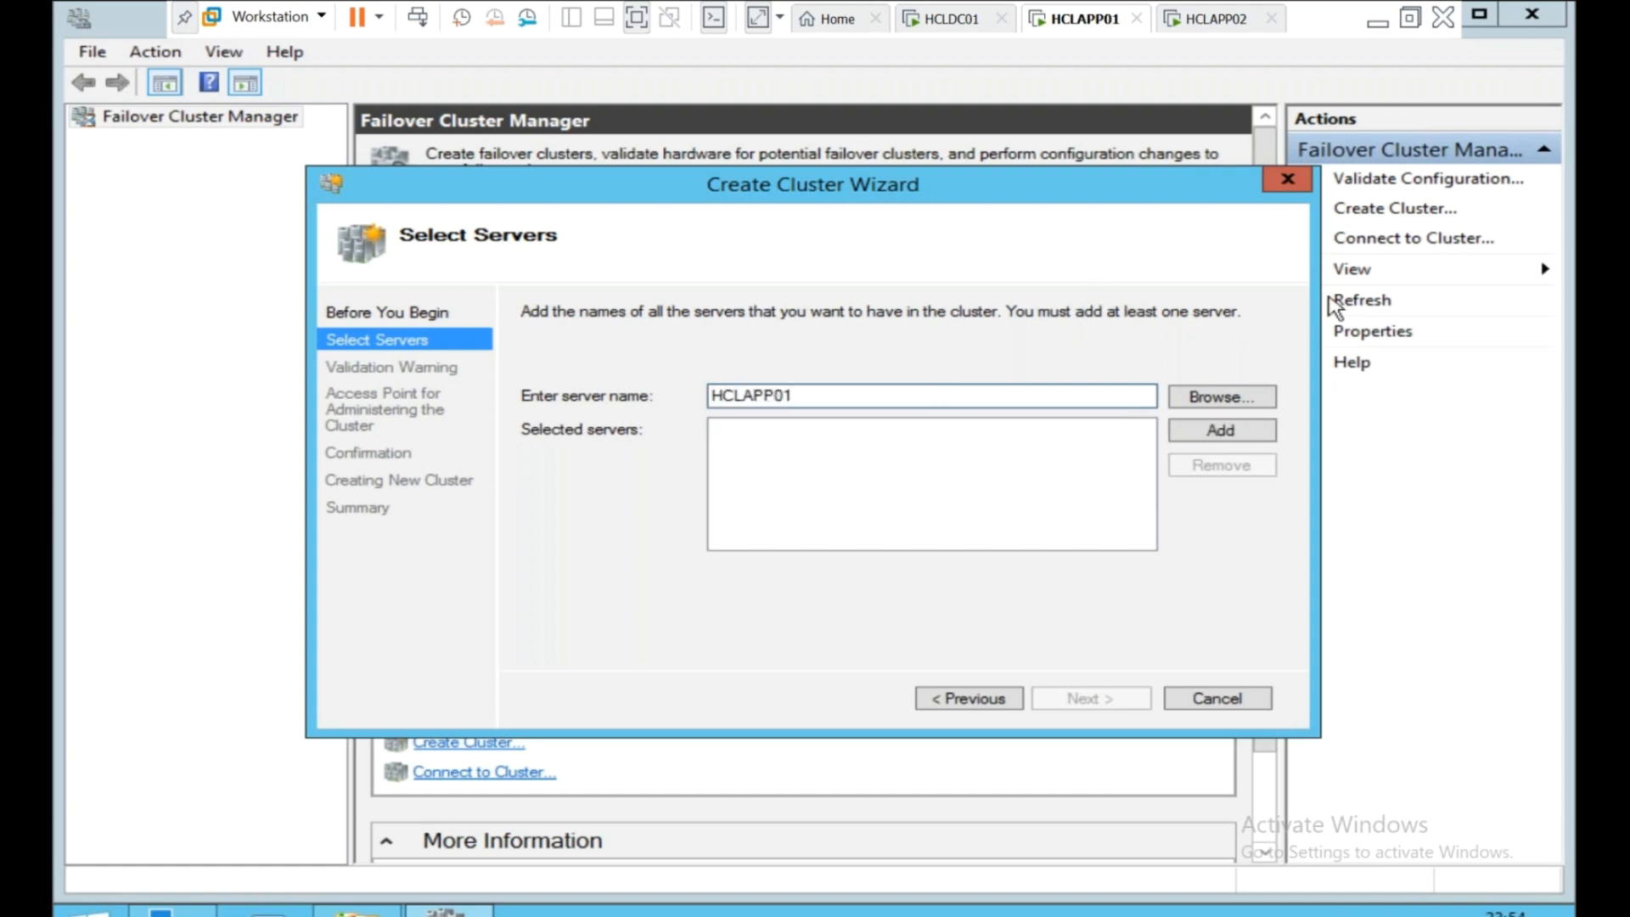
left_click(1199, 399)
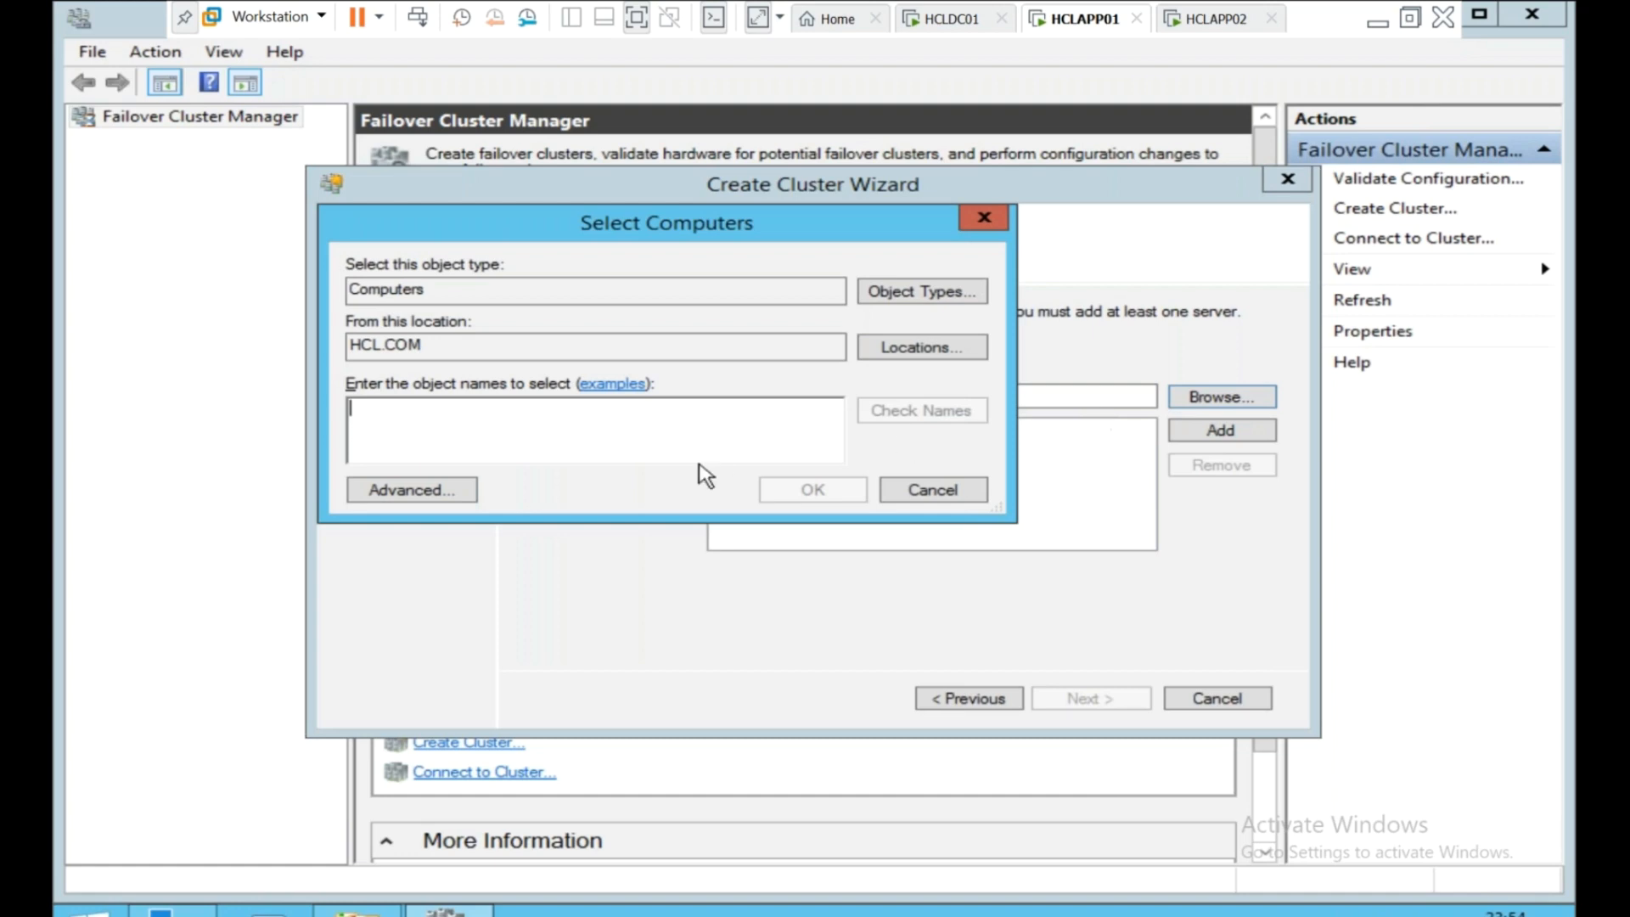
type("HCLAPP01")
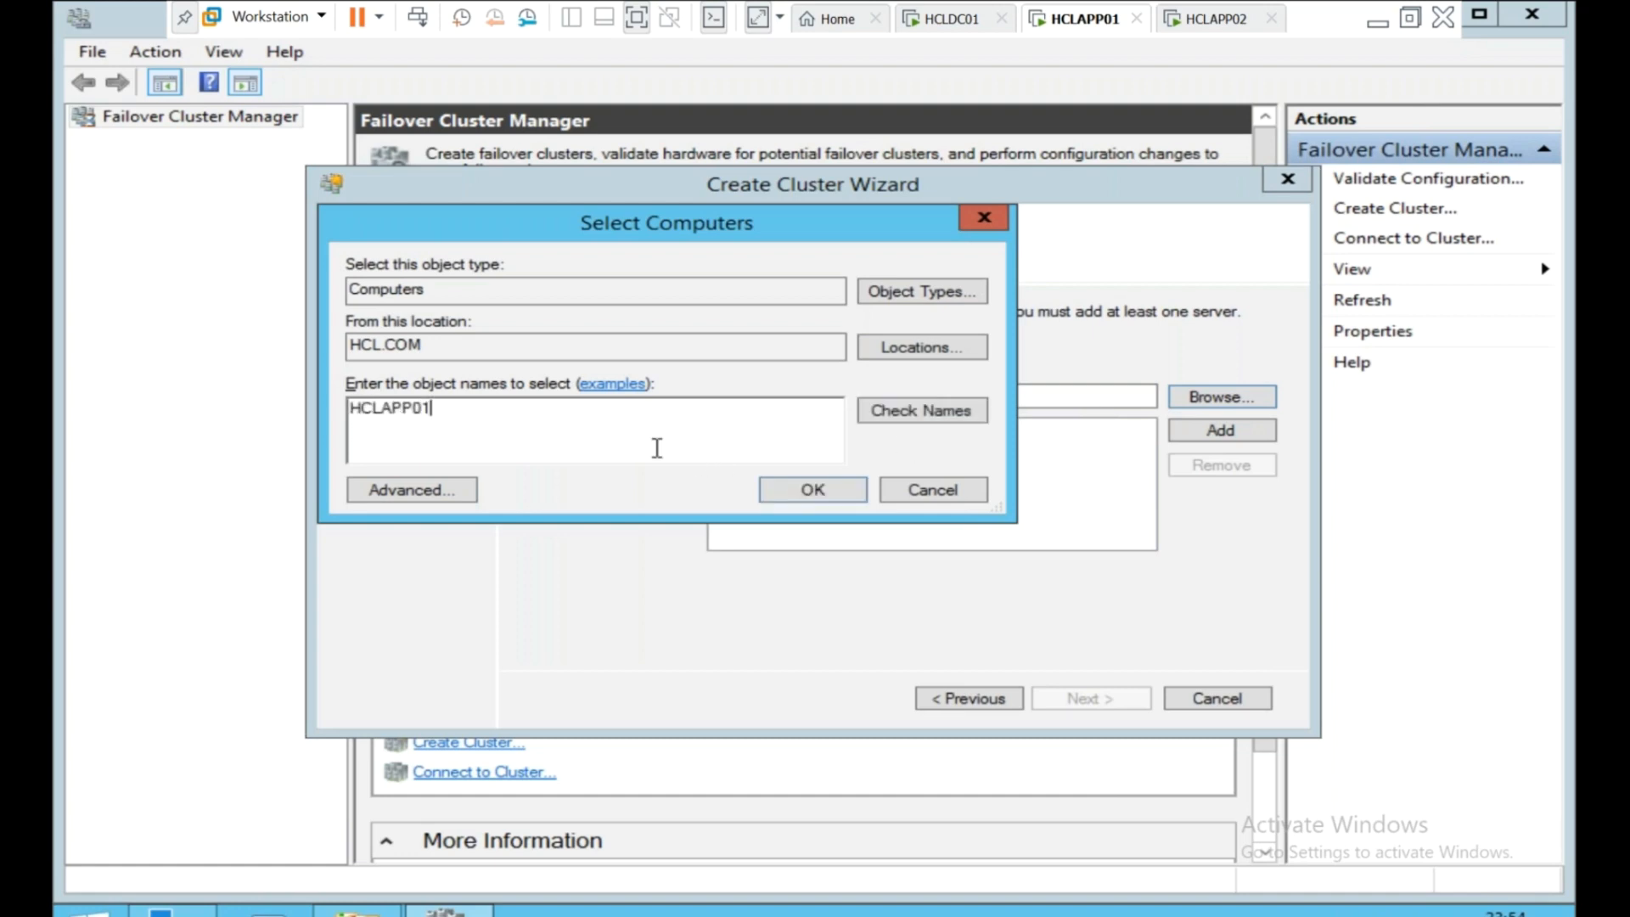
left_click(889, 413)
left_click(806, 491)
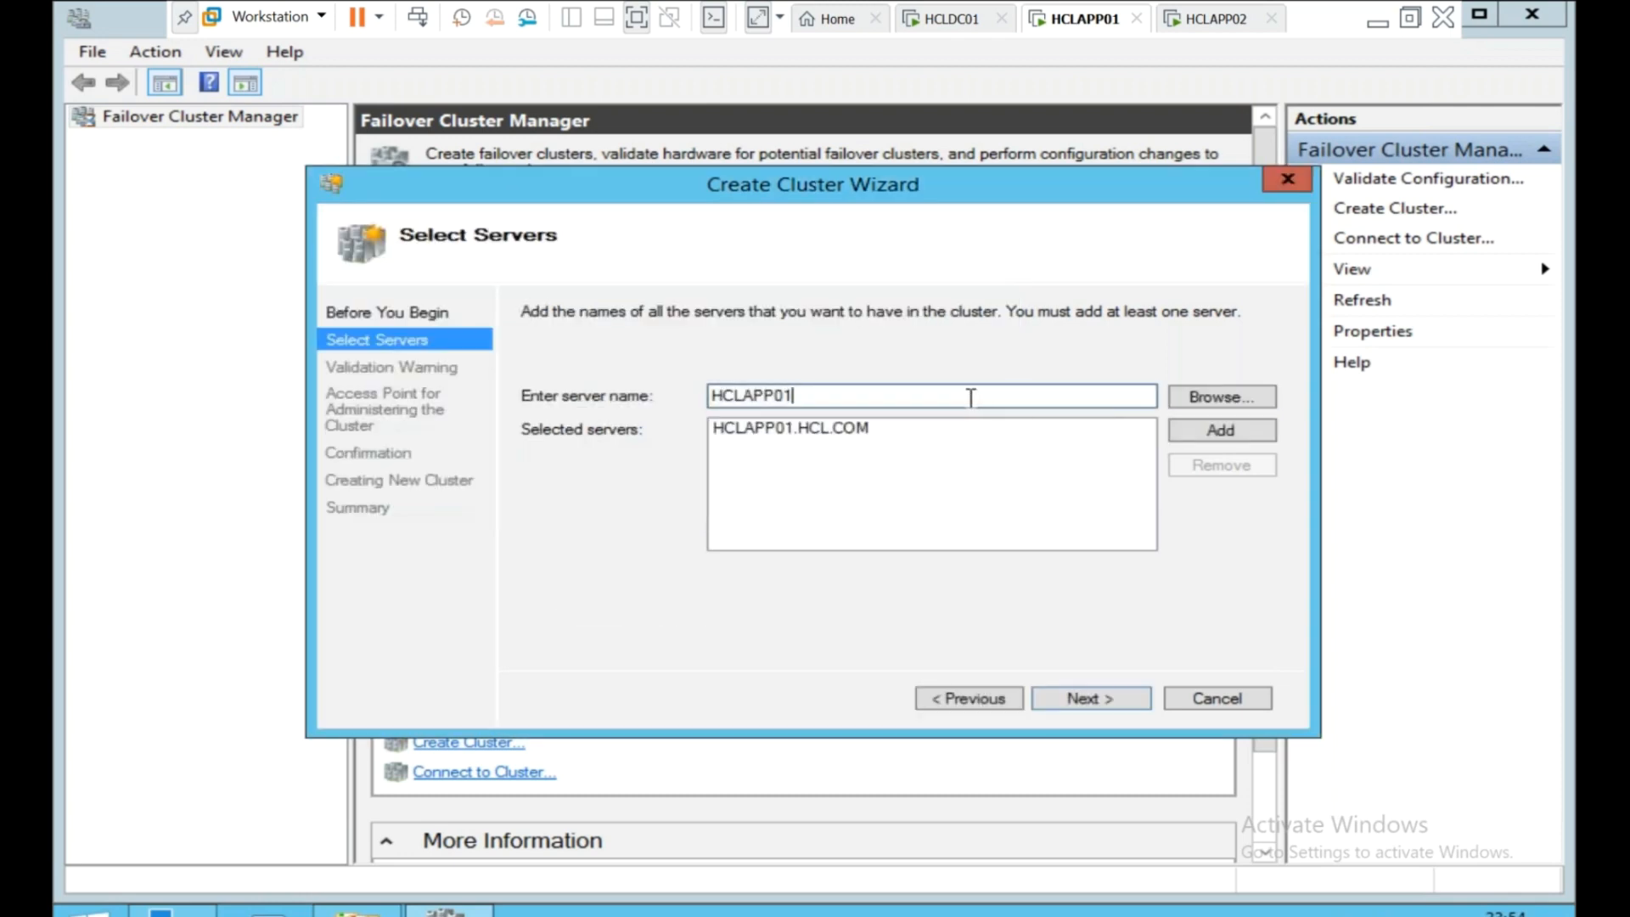
Try to add HCLAPP02 to the cluster's selected servers through the computer lookup.
left_click(1185, 398)
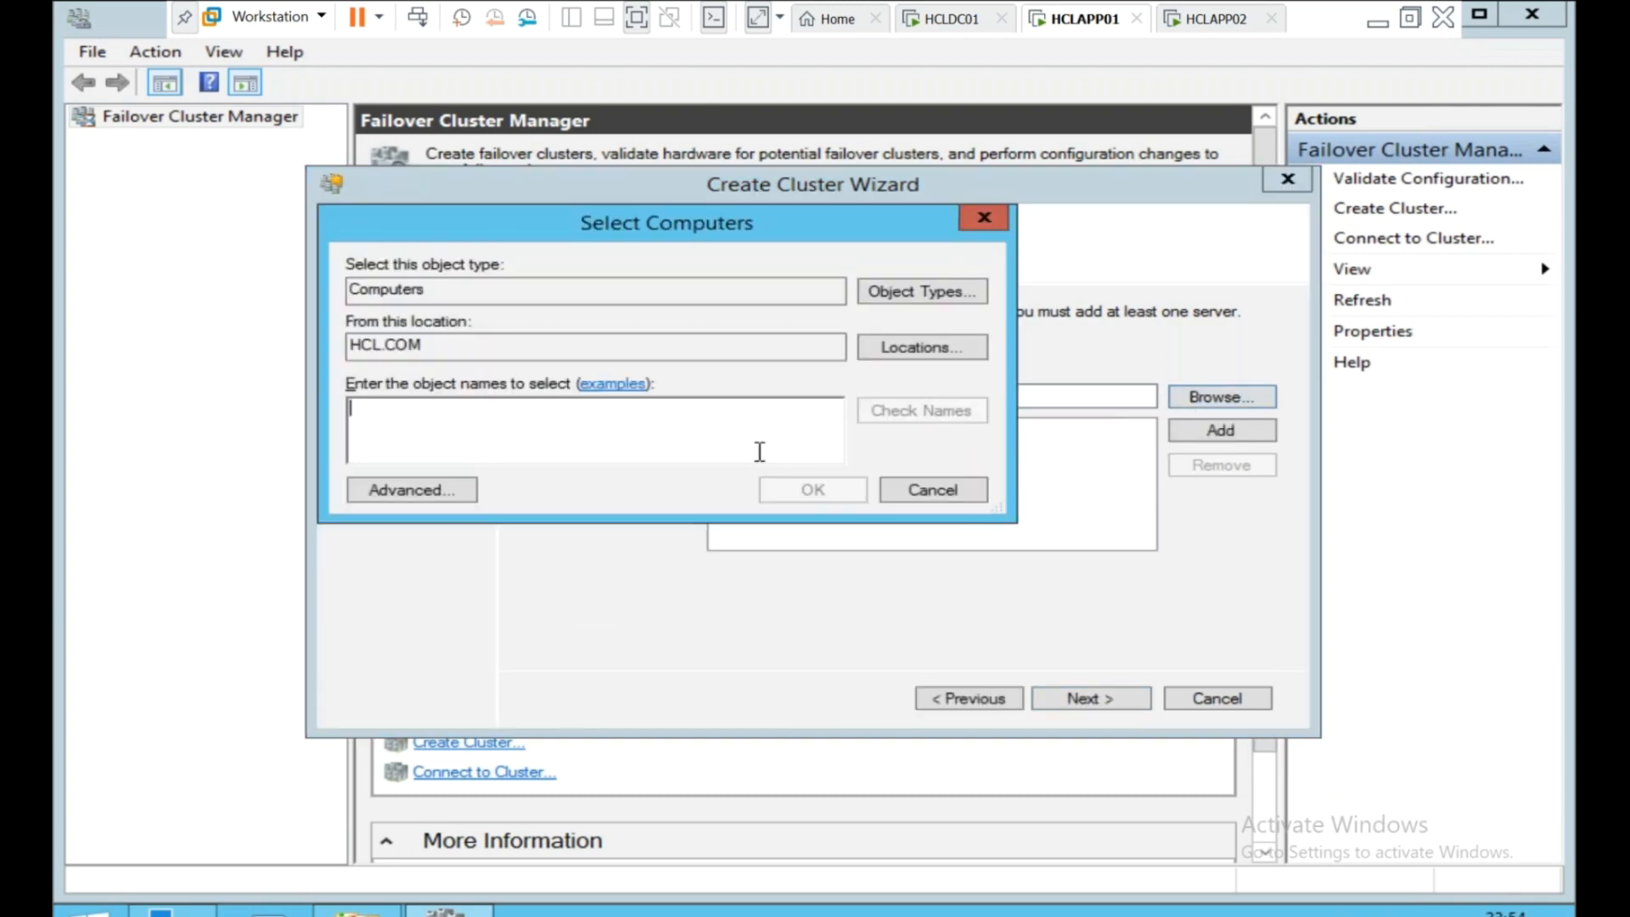
type("HCLAP02")
key("BackSpace")
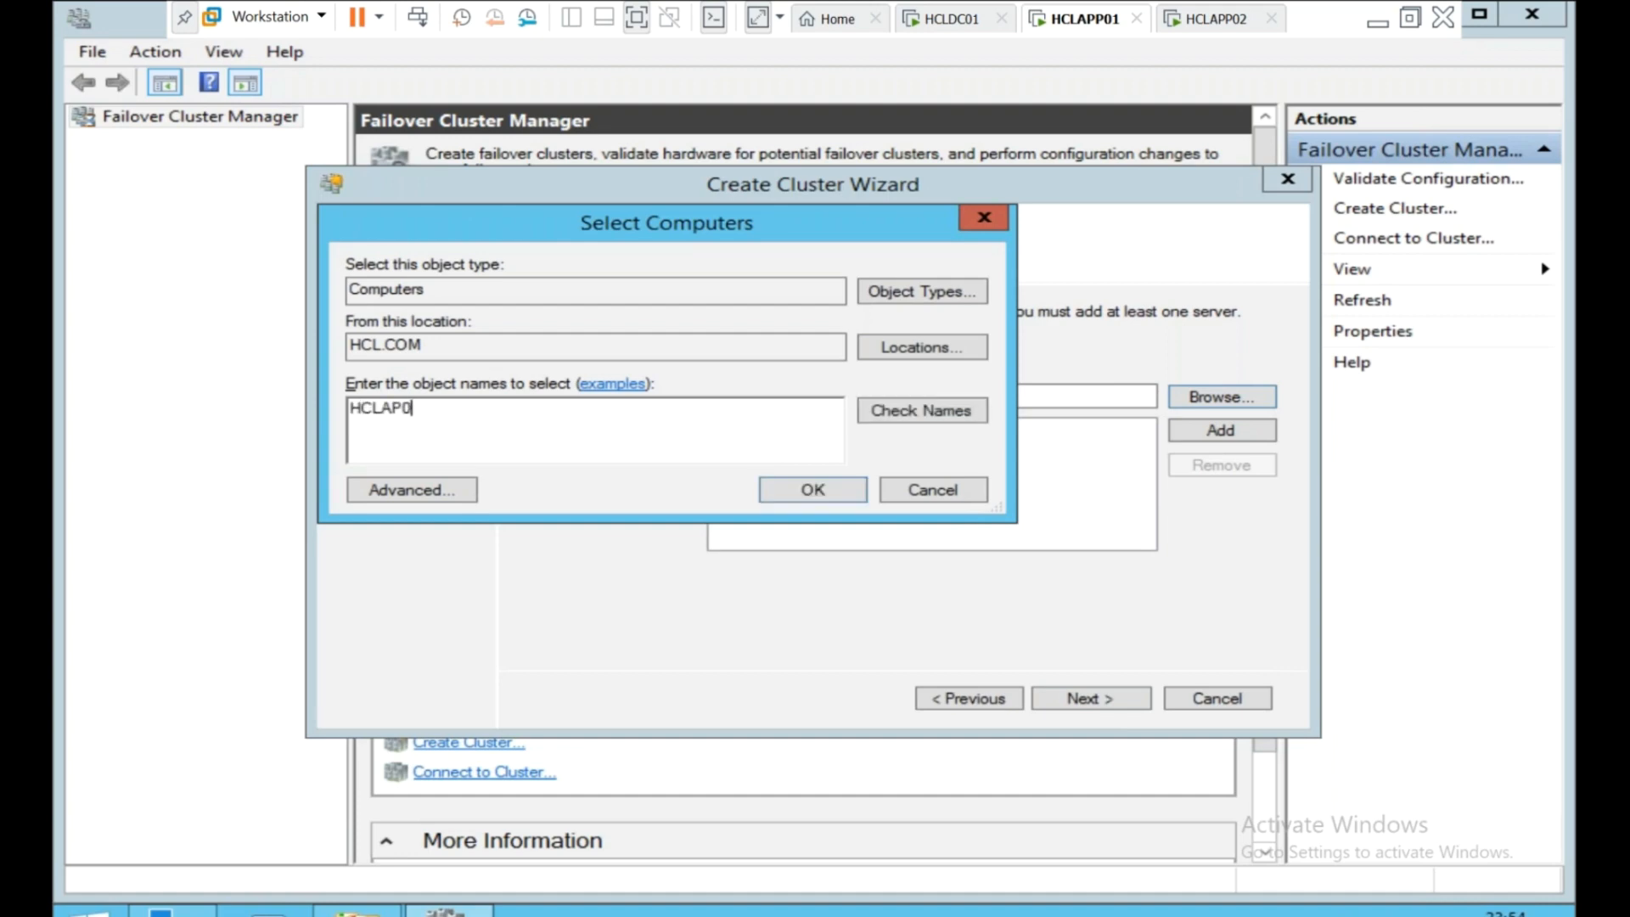
key("BackSpace")
type("P02")
left_click(945, 416)
left_click(856, 491)
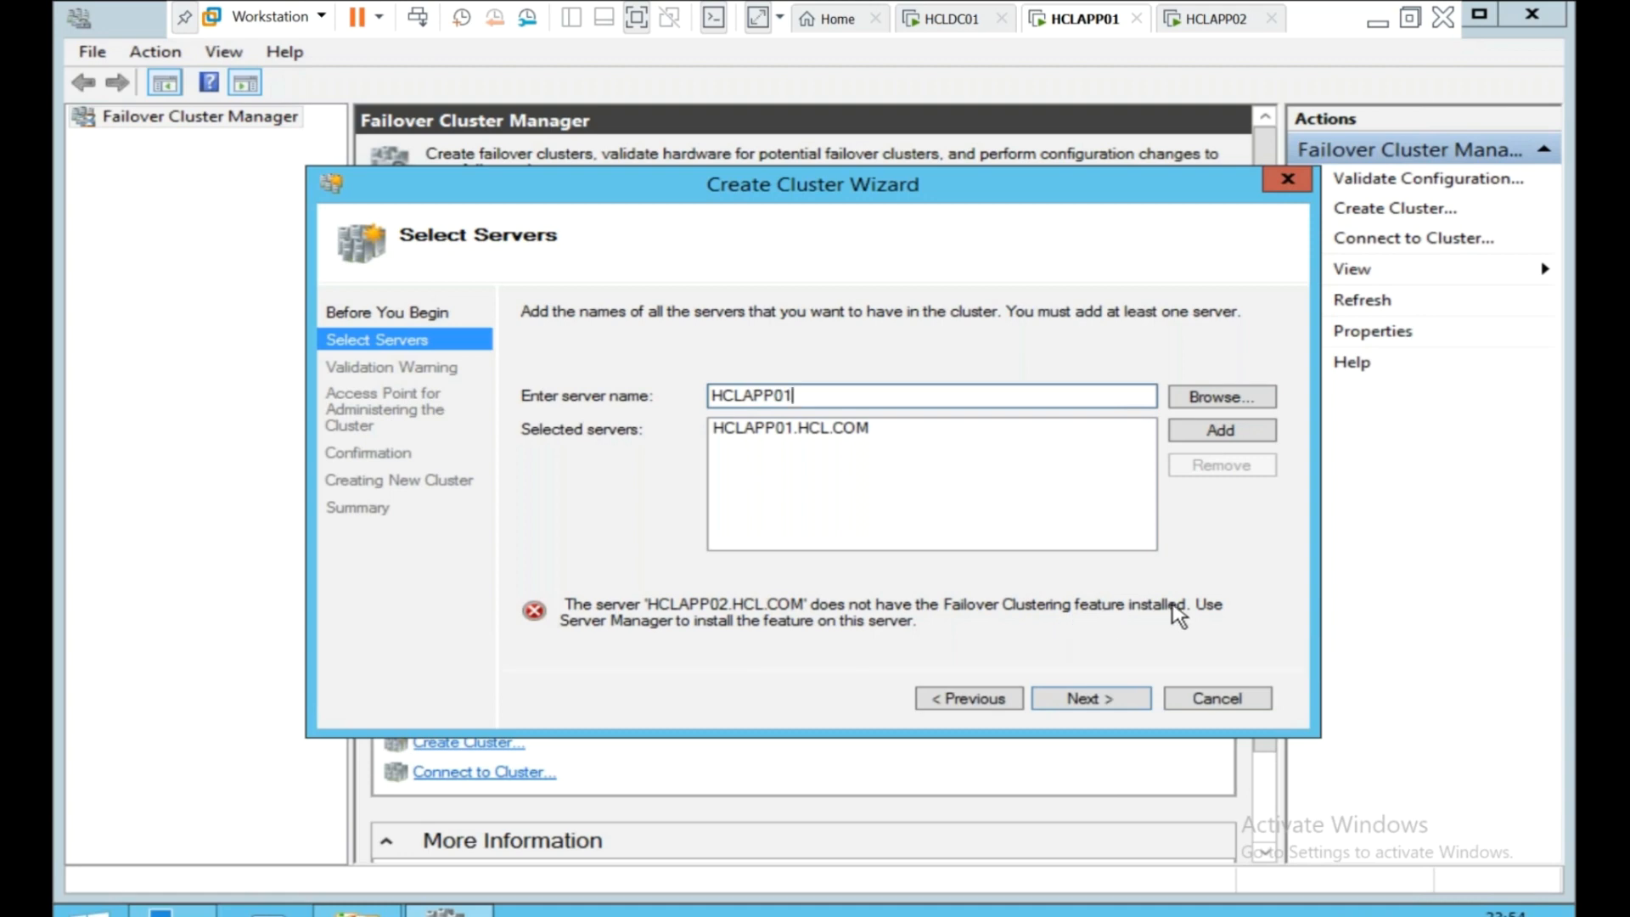
Switch to the HCLAPP02 virtual machine and close its HeartBeat Status, Network Connections and Network windows.
left_click(1200, 20)
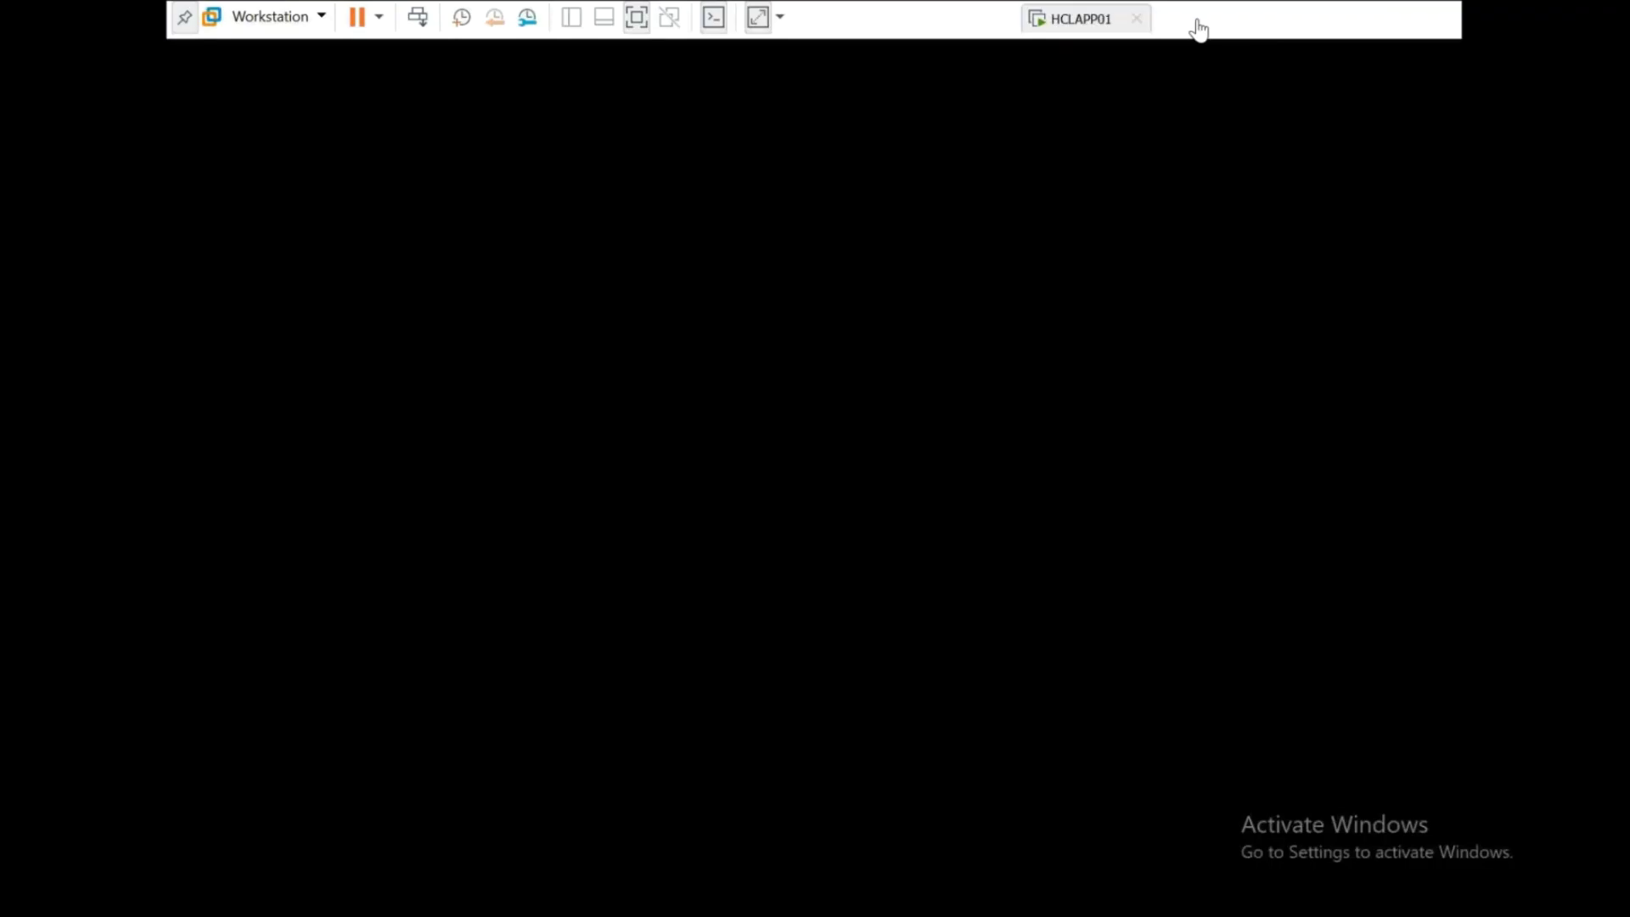
left_click(1076, 248)
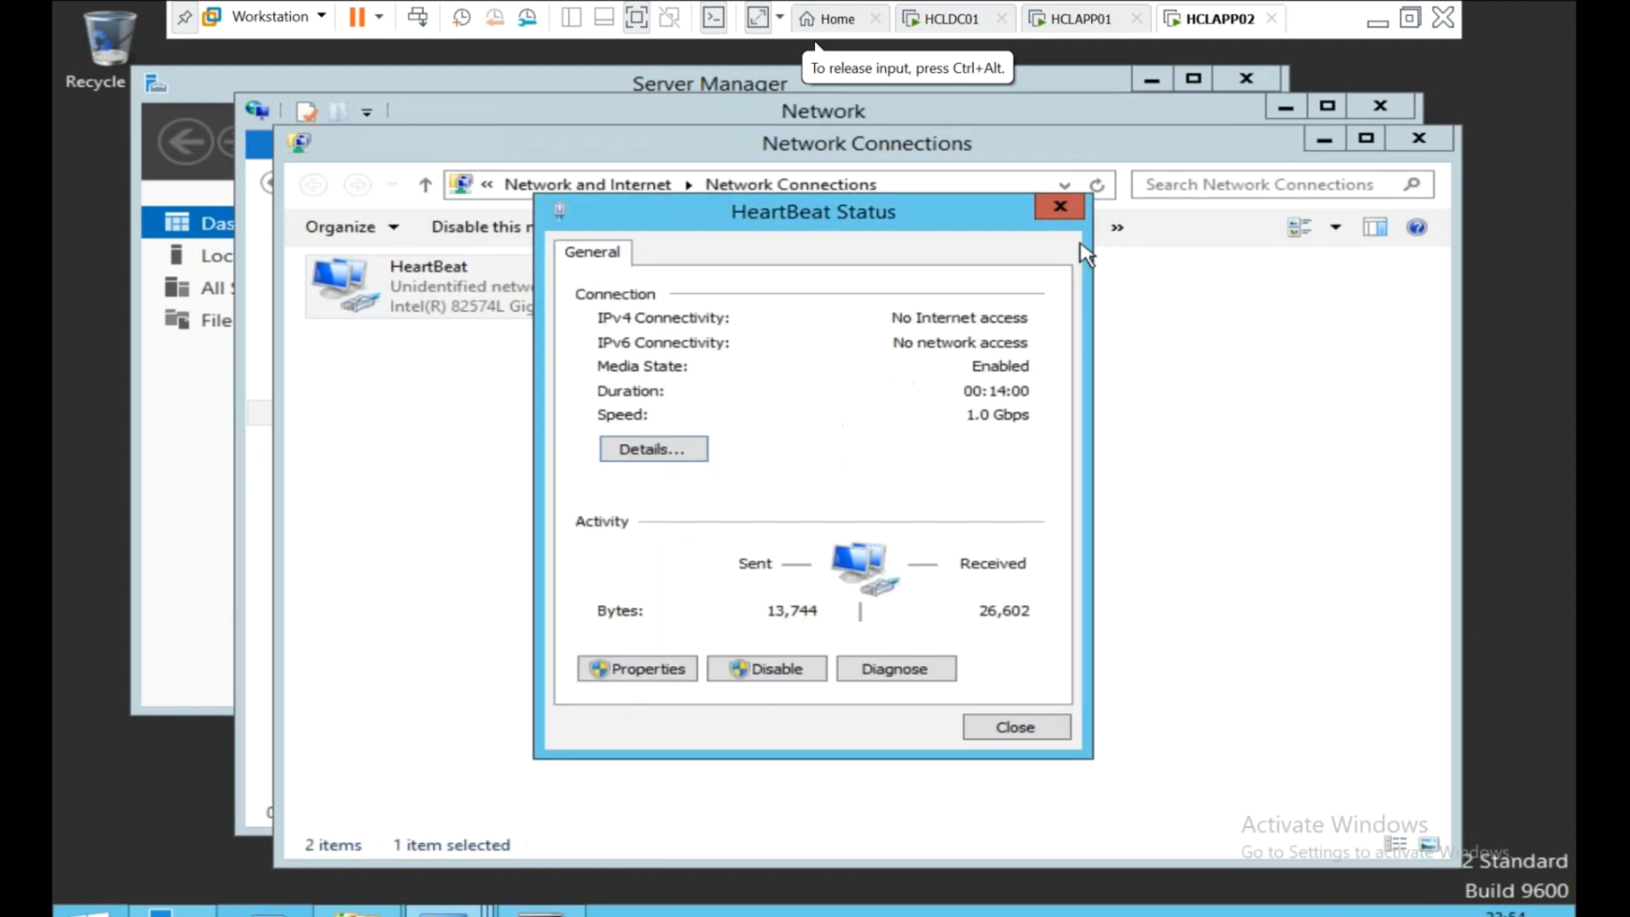
left_click(1078, 206)
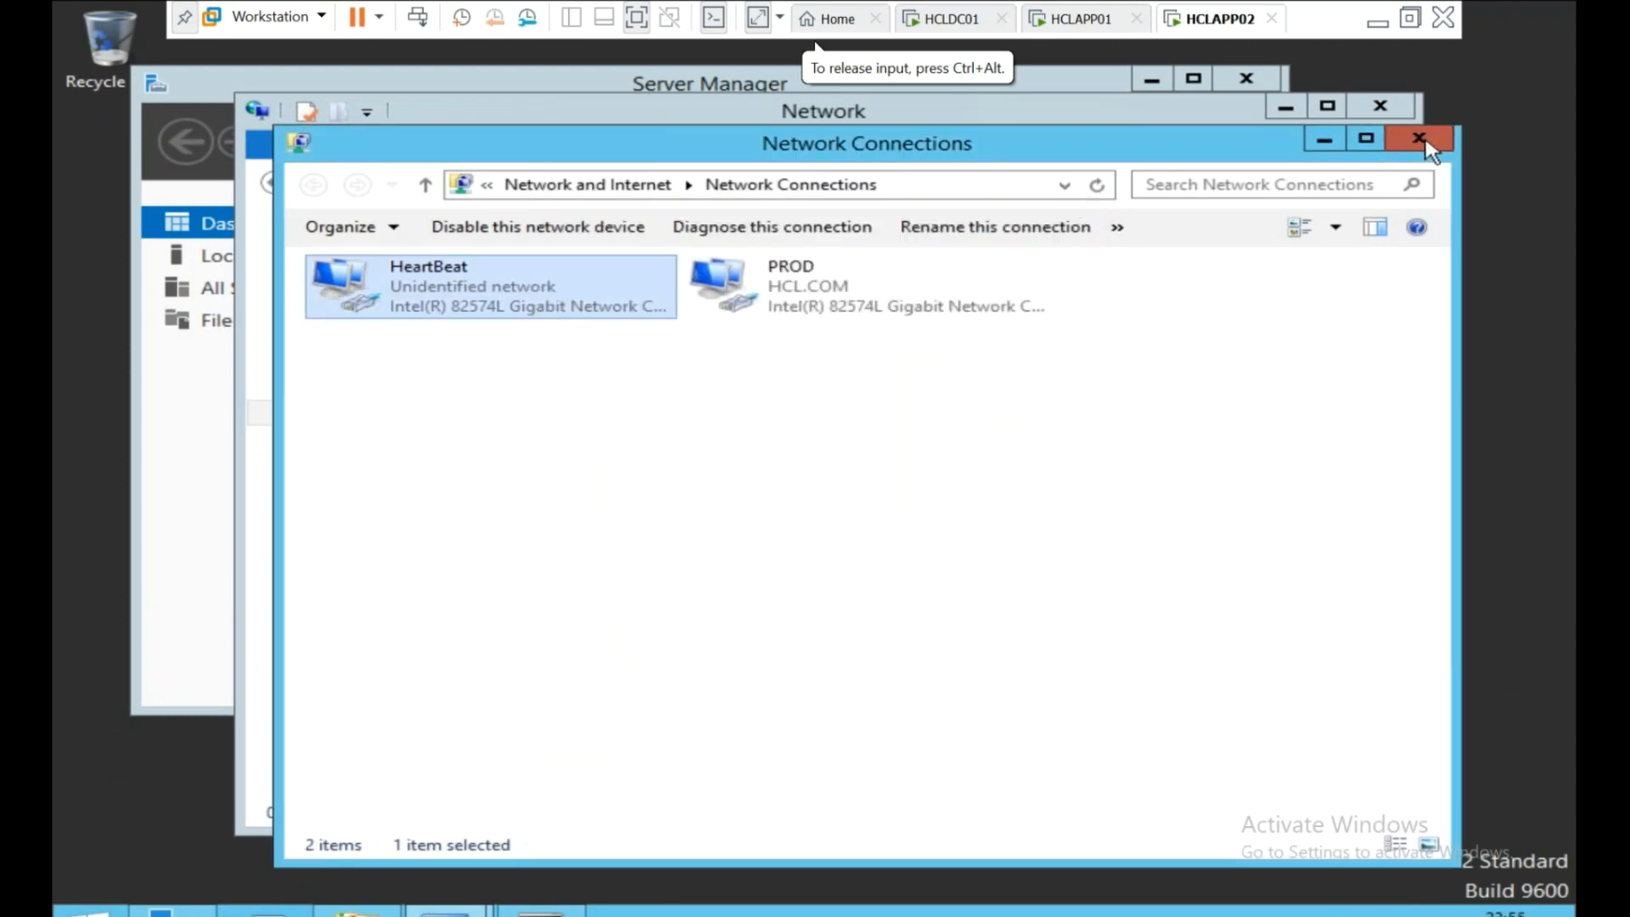
left_click(1425, 139)
left_click(1379, 108)
left_click(1377, 105)
left_click(1416, 138)
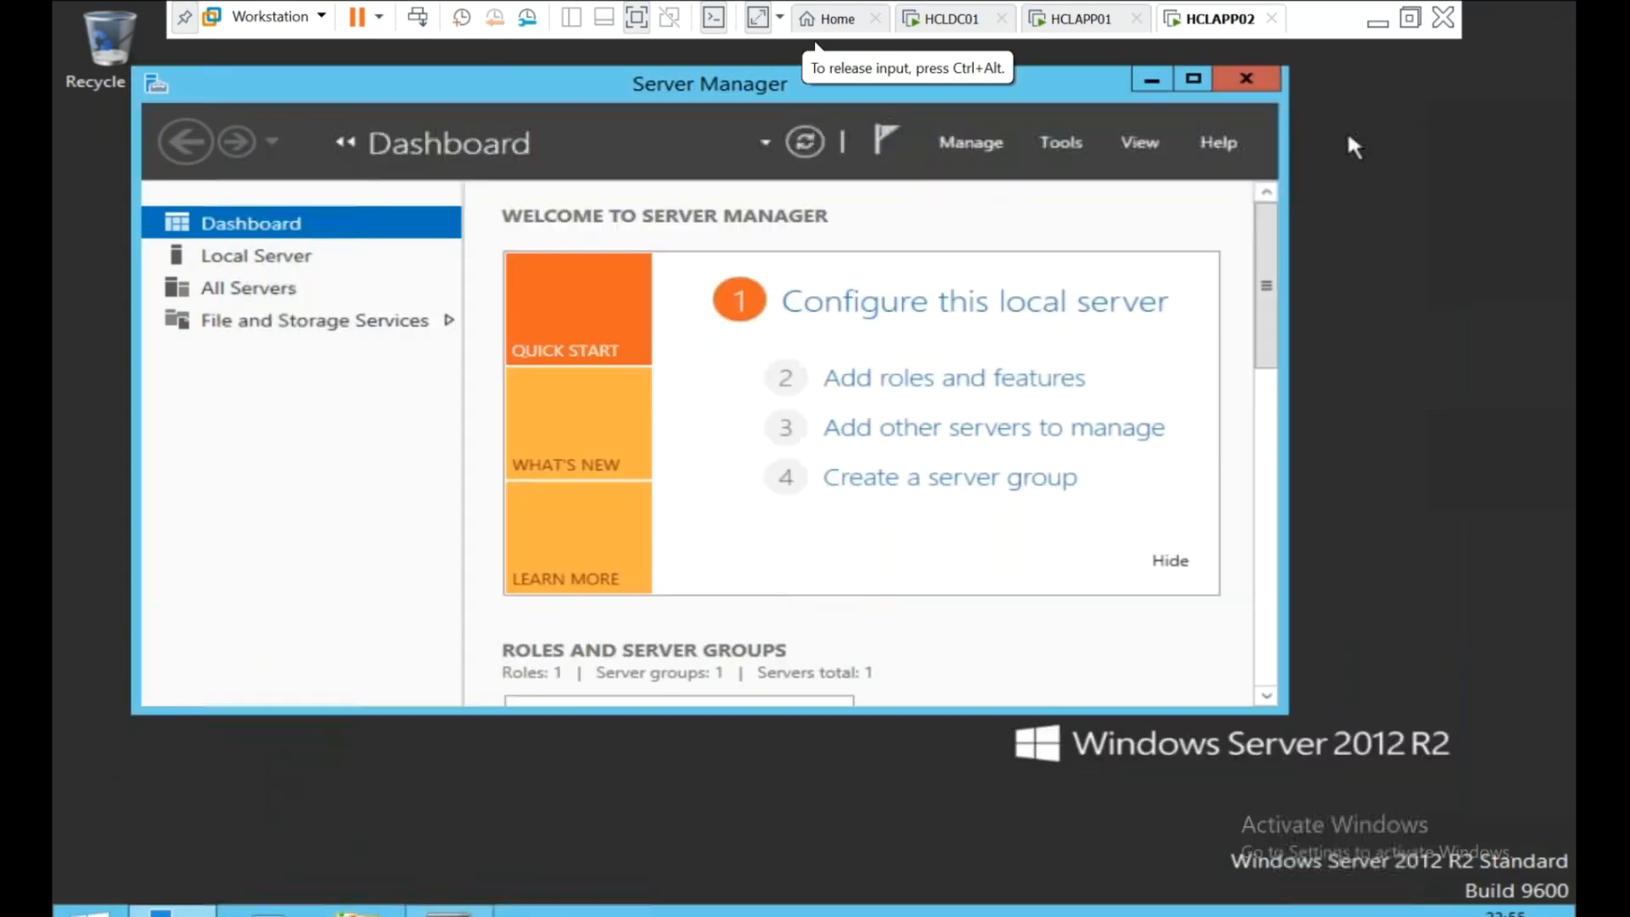
Maximize Server Manager on HCLAPP02 and advance the Add Roles and Features Wizard to feature selection, keeping the default server and adding no roles.
double_click(810, 90)
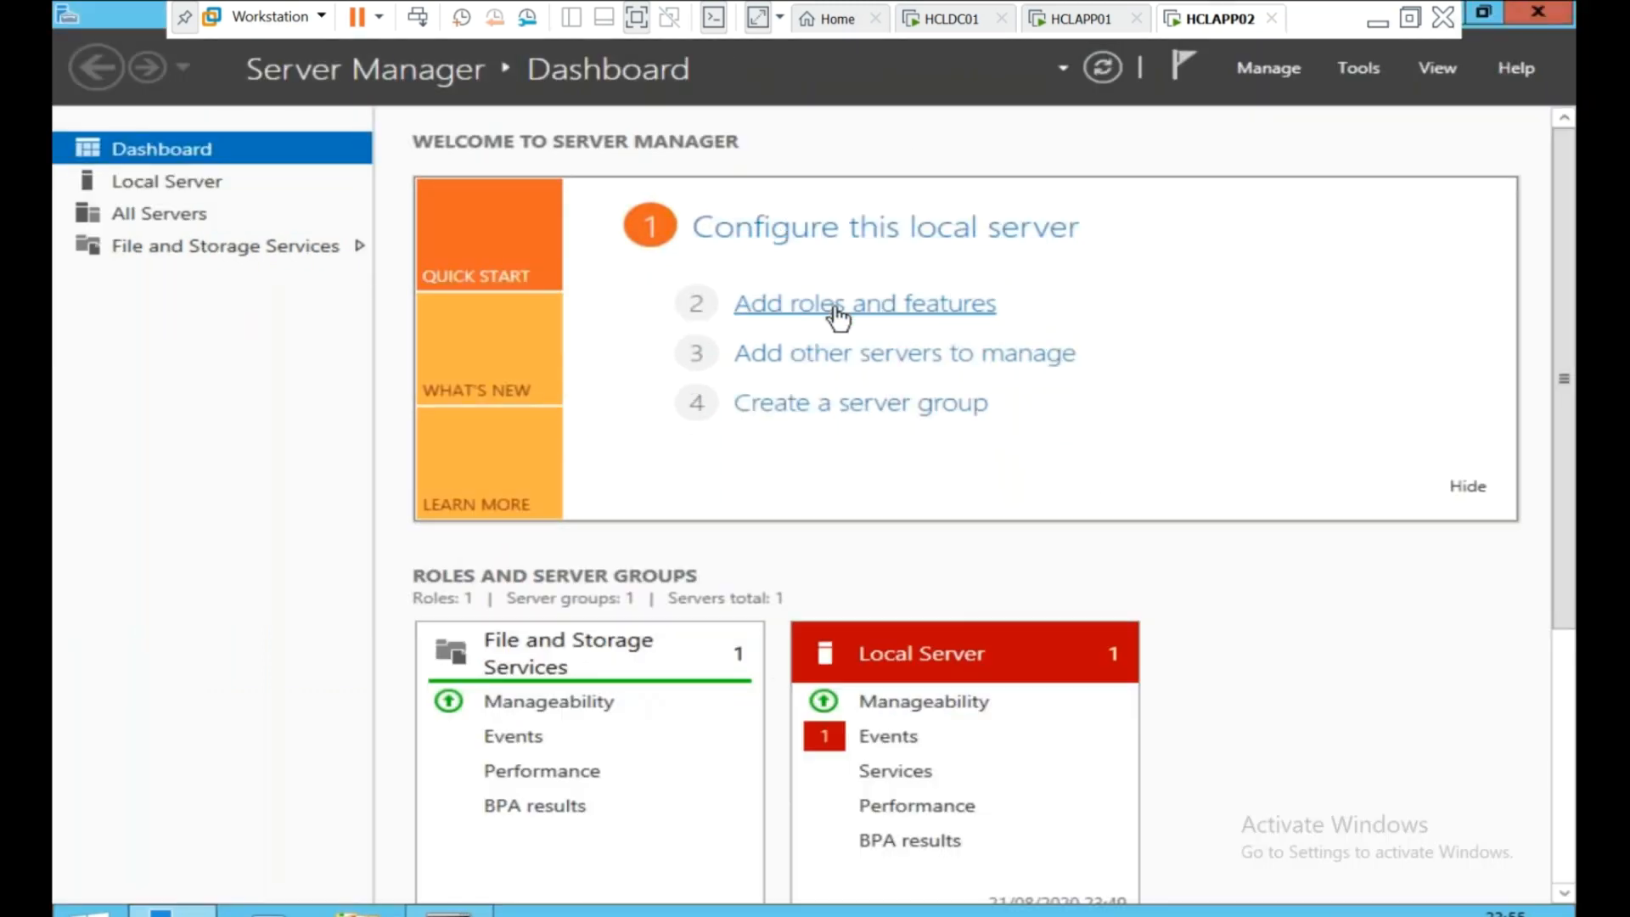
left_click(803, 319)
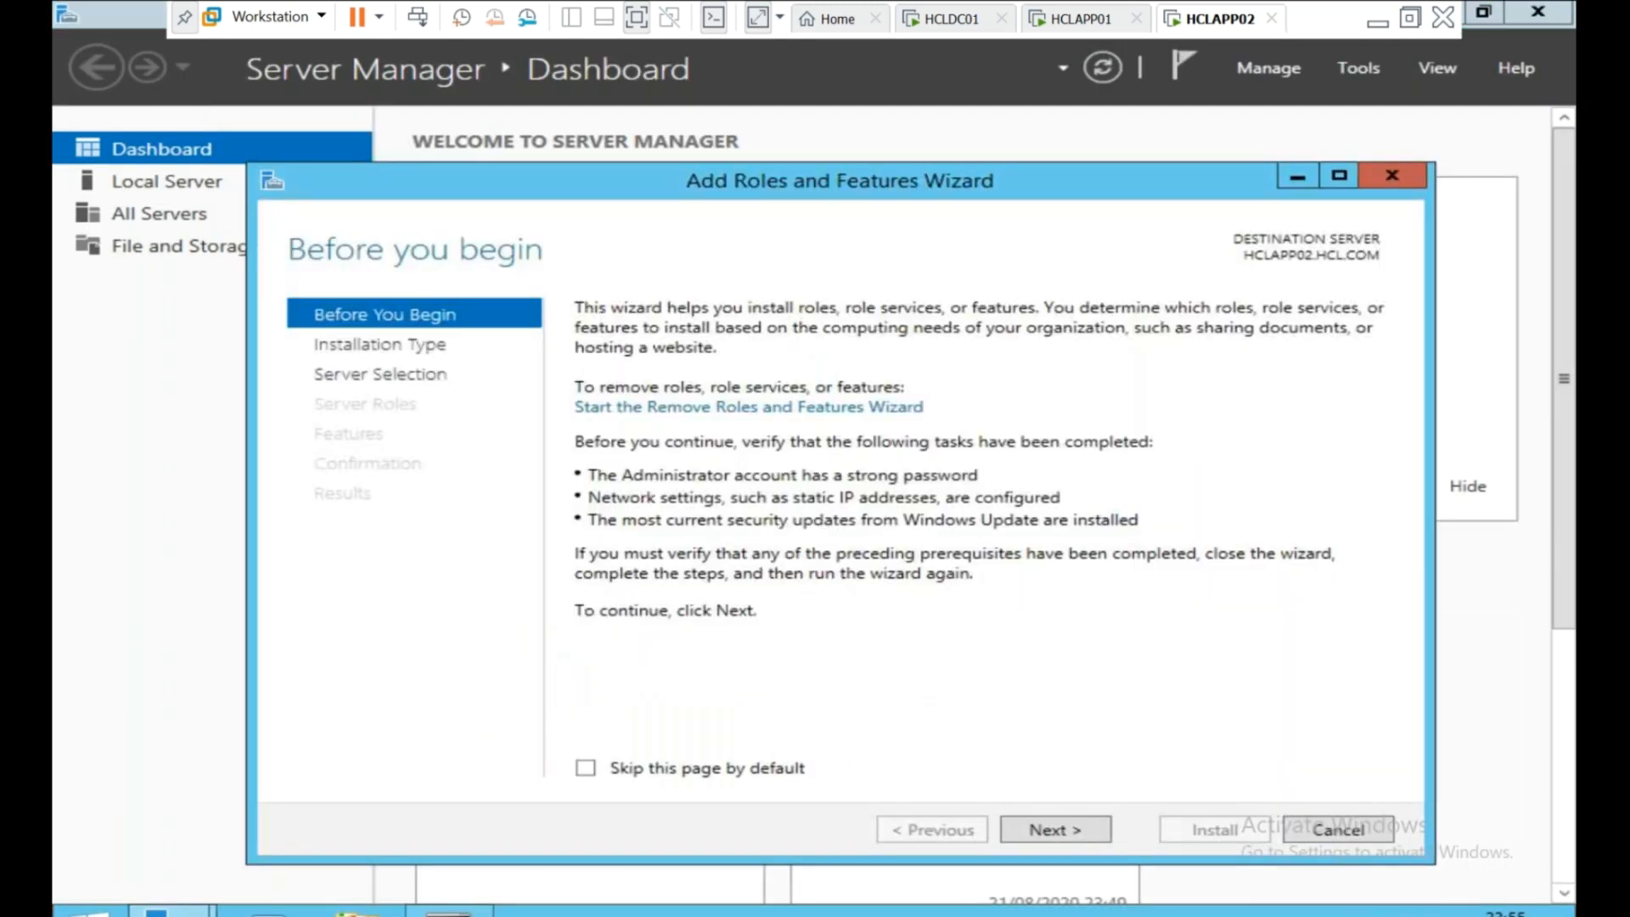
left_click(1070, 830)
left_click(1070, 830)
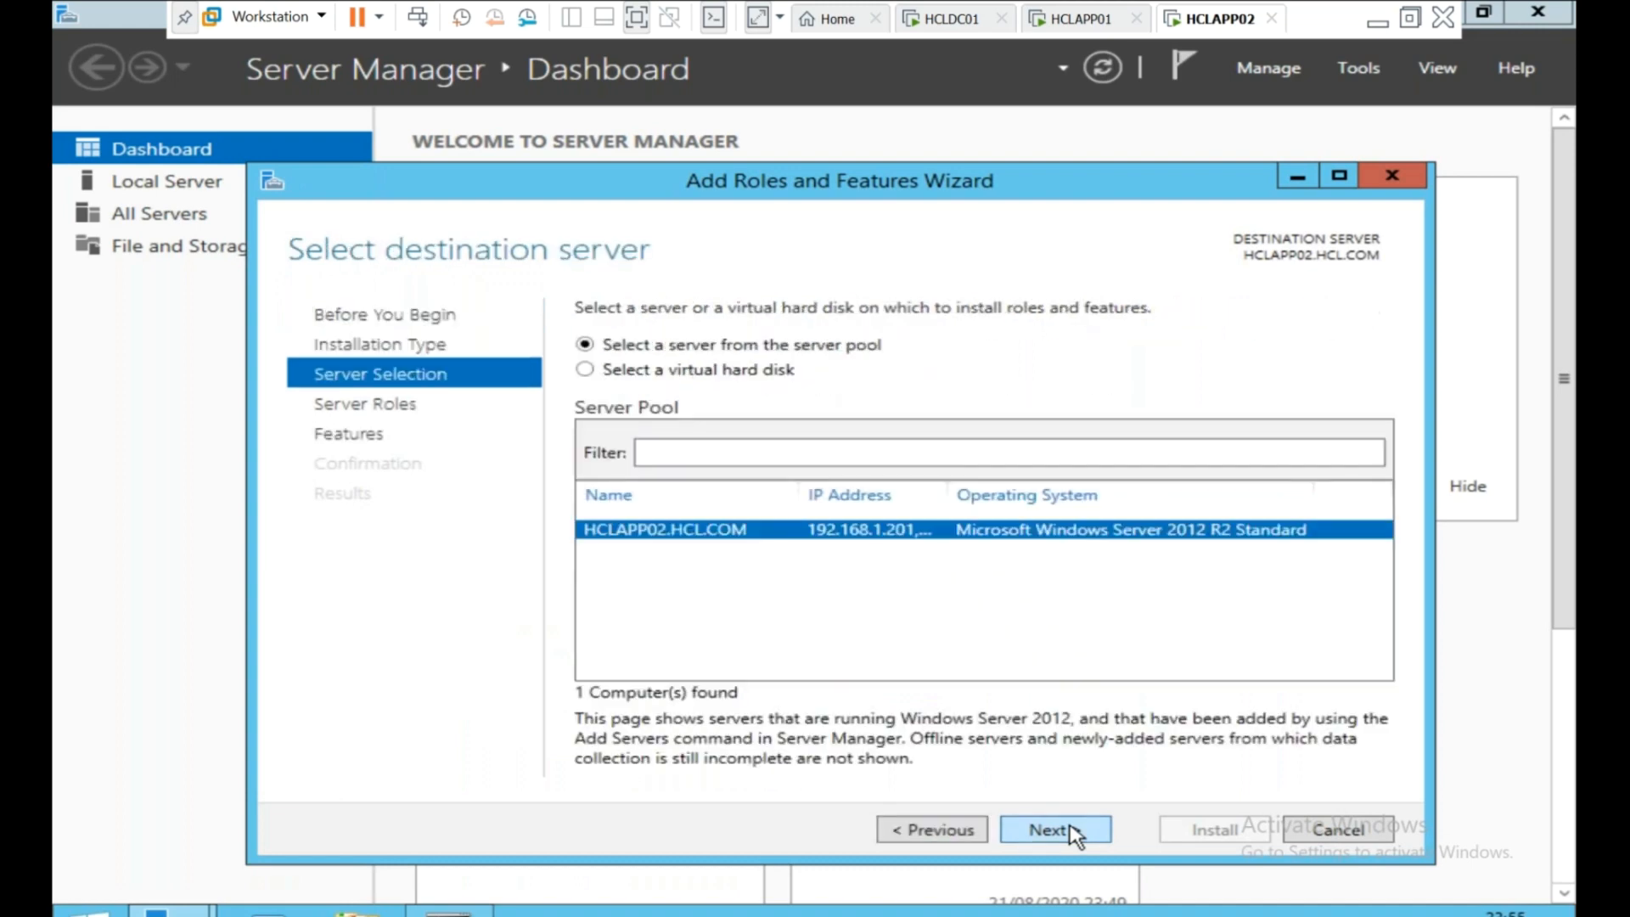
left_click(1053, 829)
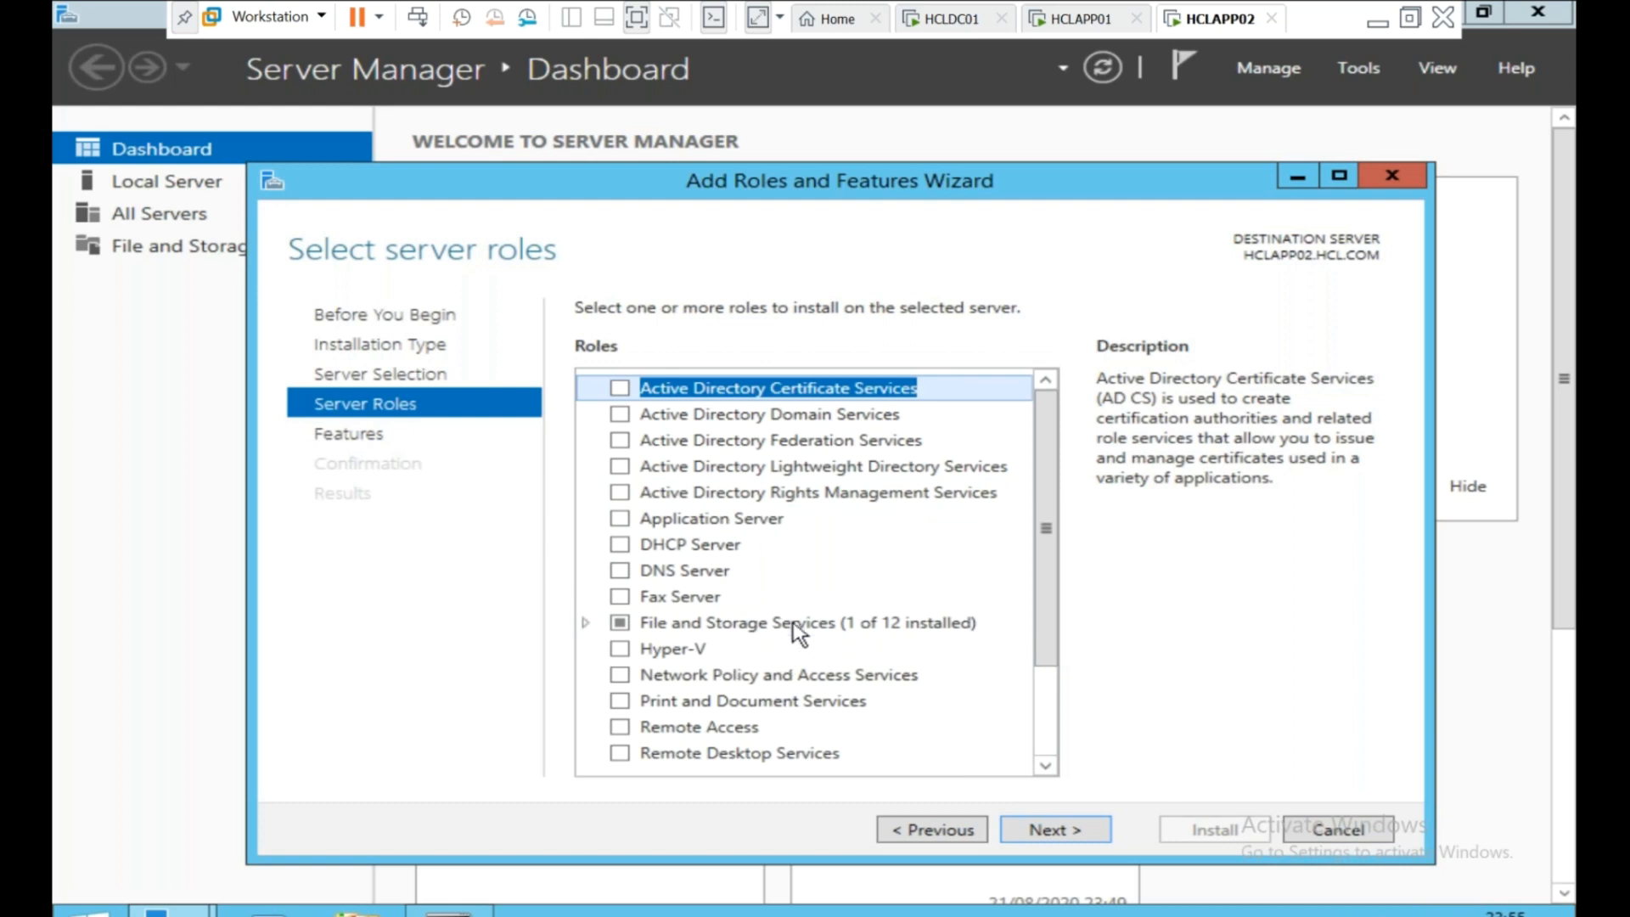
scroll(790, 626, "down", 3)
left_click(1095, 830)
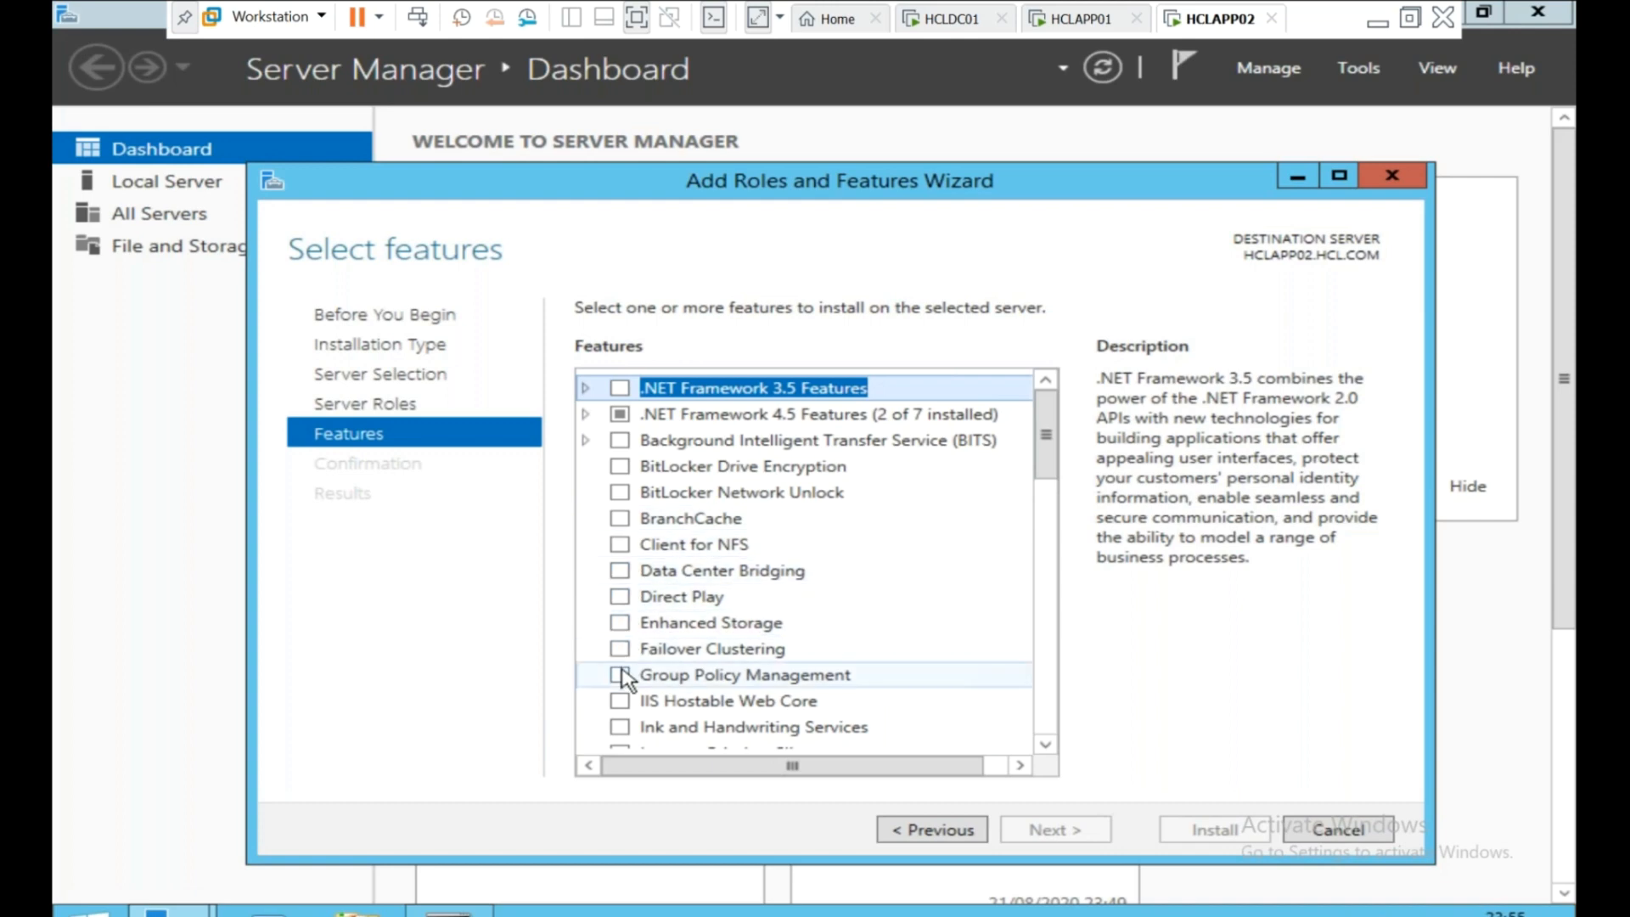
Select the Failover Clustering feature with its required management tools and start installing it on HCLAPP02.
left_click(620, 649)
left_click(958, 723)
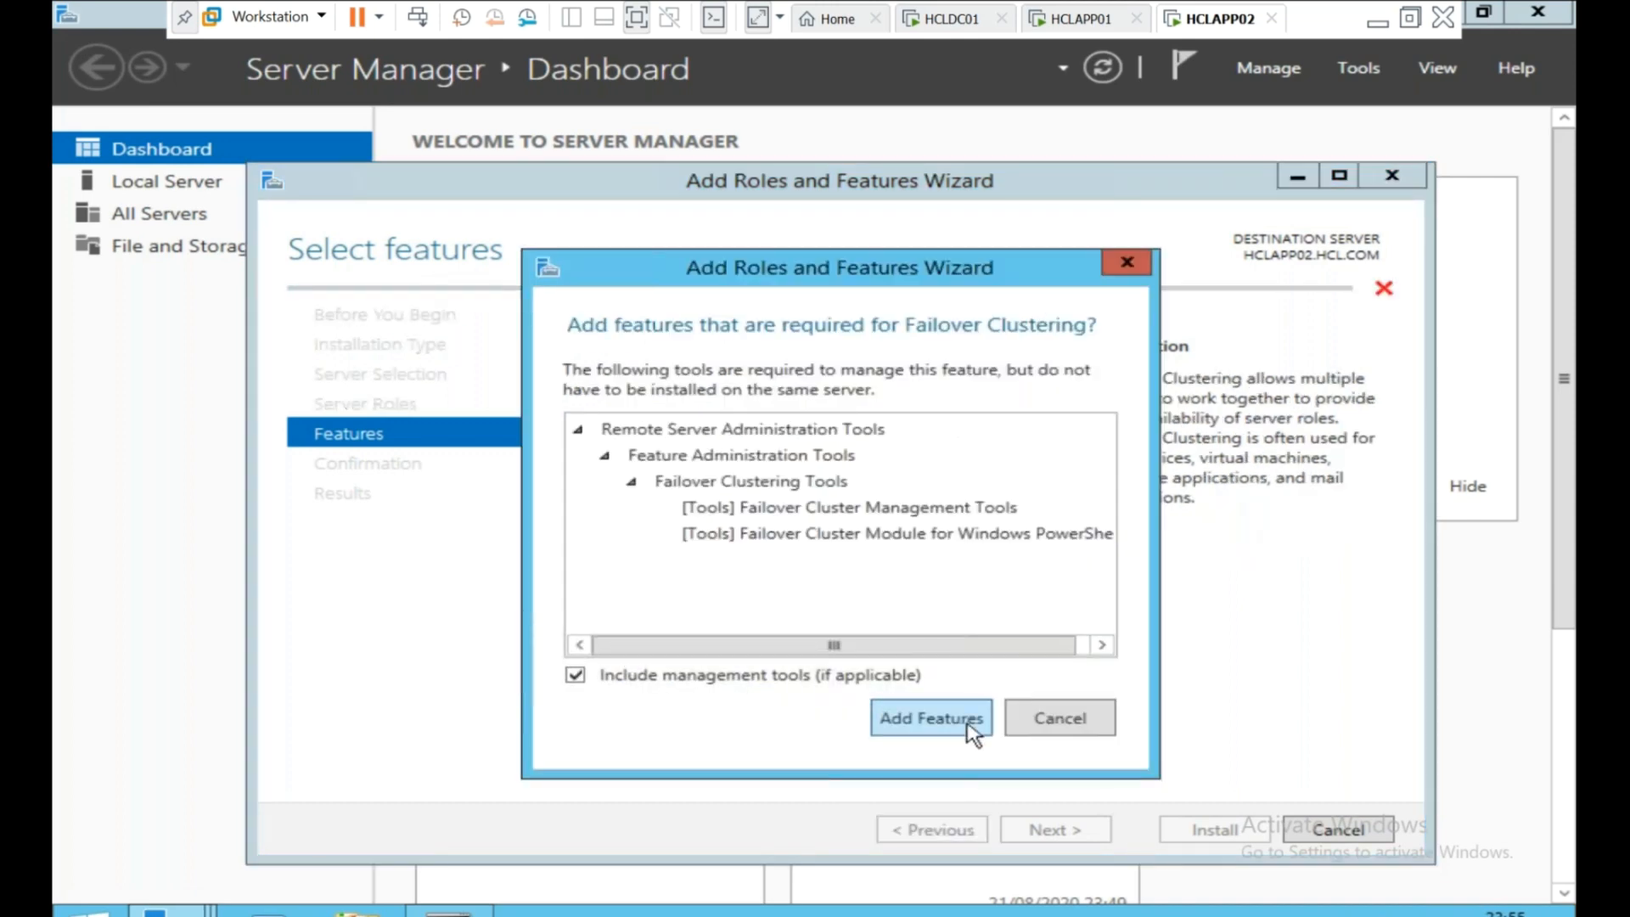
left_click(1053, 830)
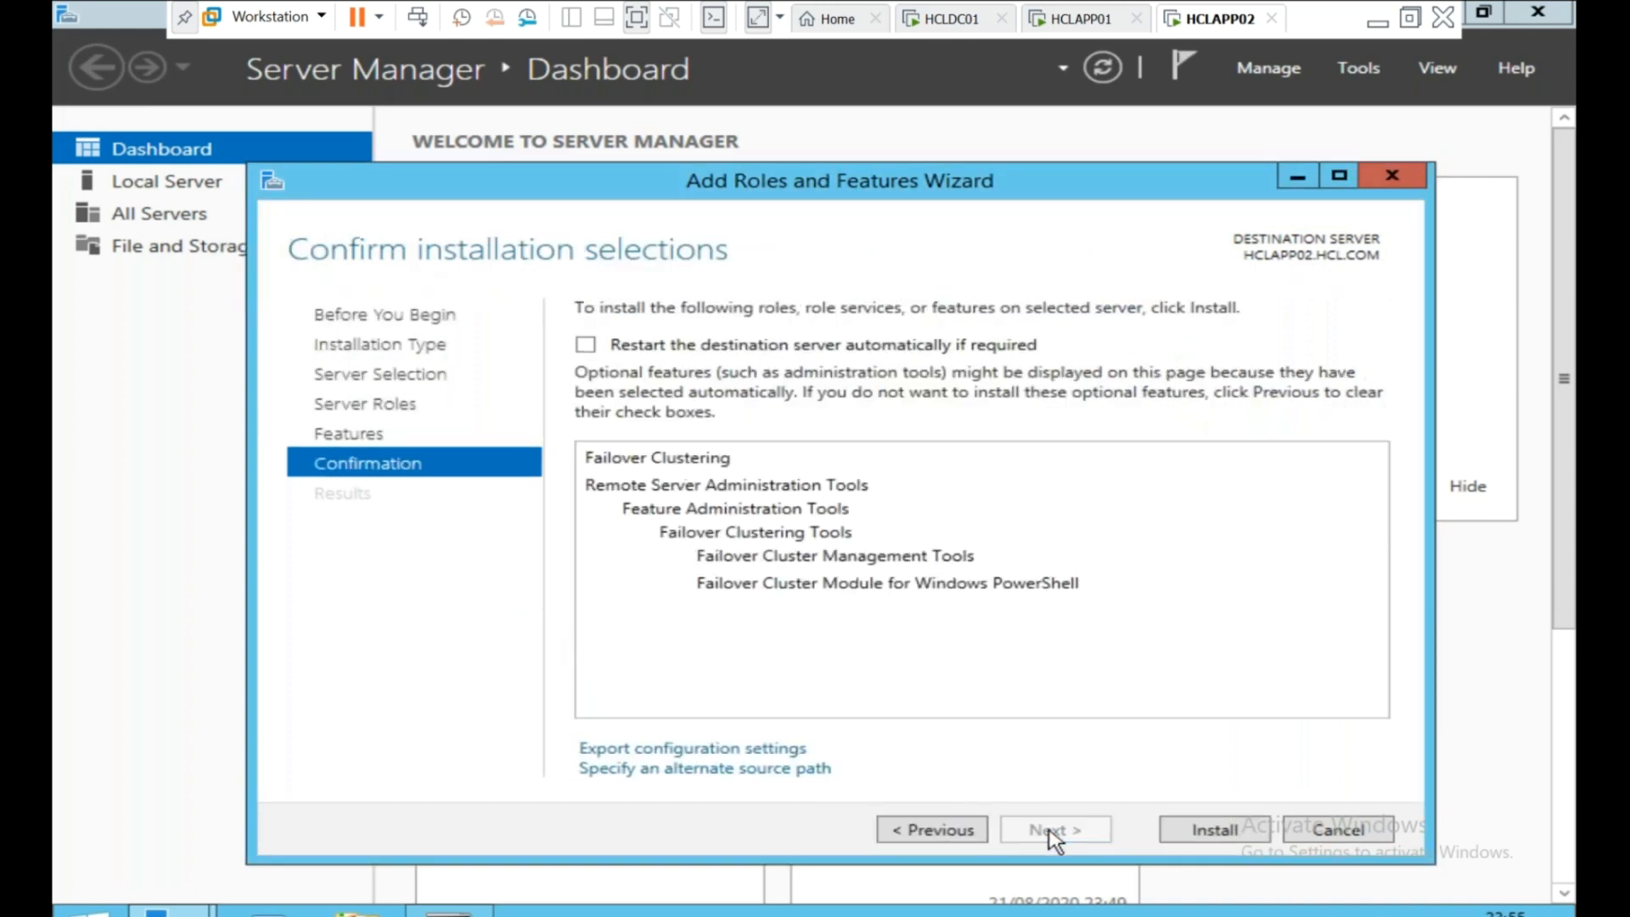
left_click(1214, 829)
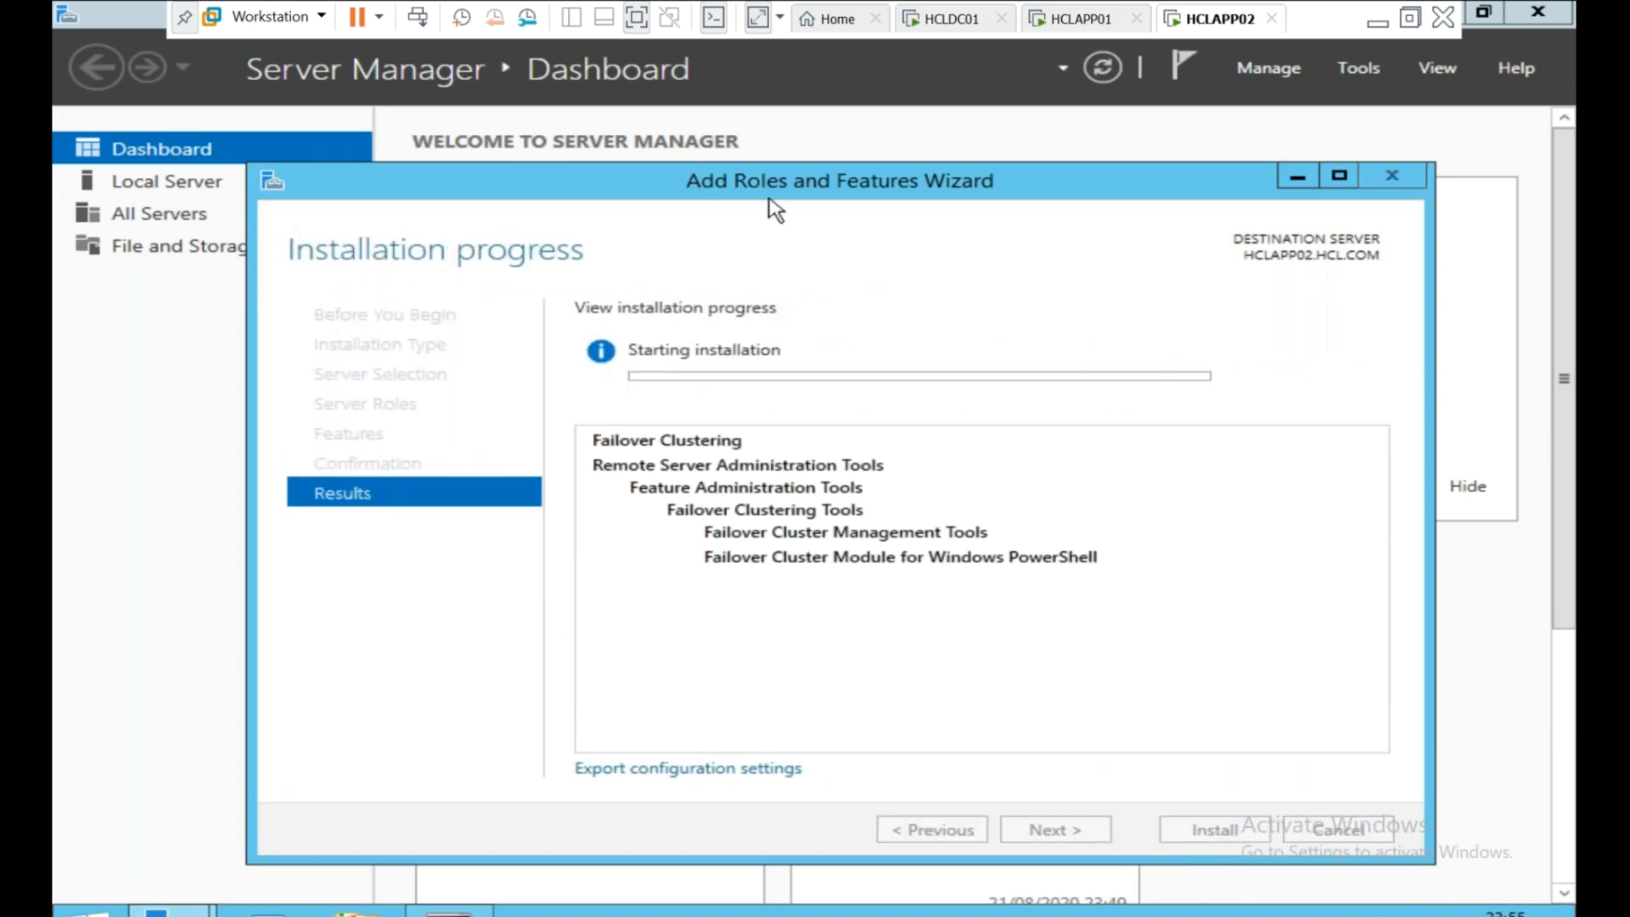
Look at the Create Cluster Wizard on HCLAPP01, return to HCLAPP02 and close the completed Add Roles and Features Wizard.
left_click(1085, 20)
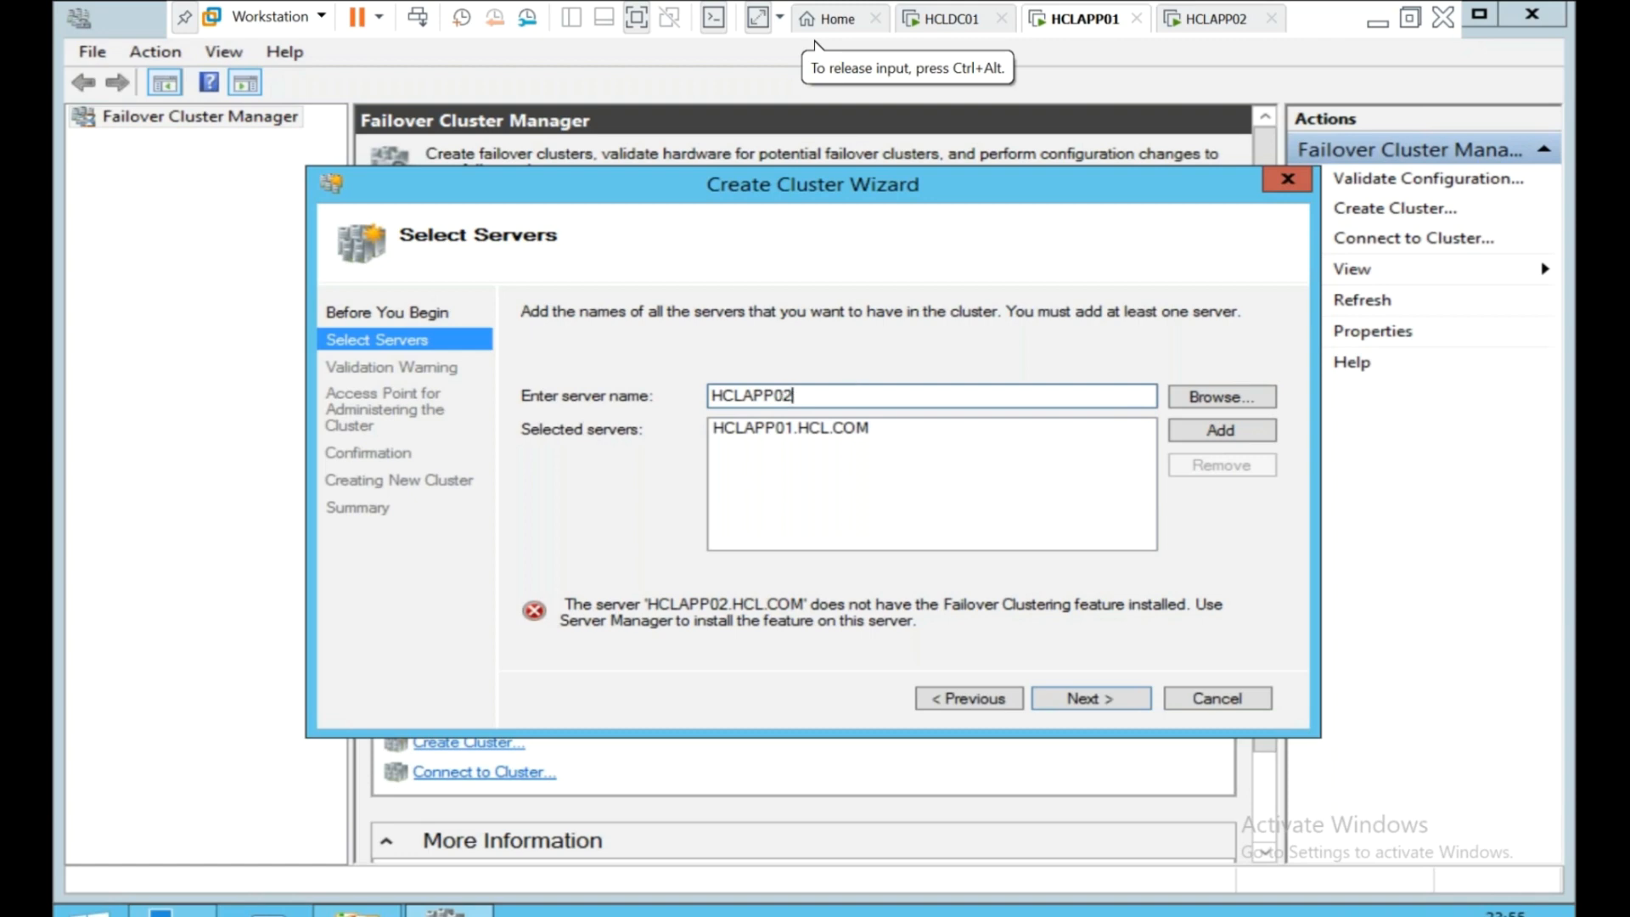
left_click(1216, 18)
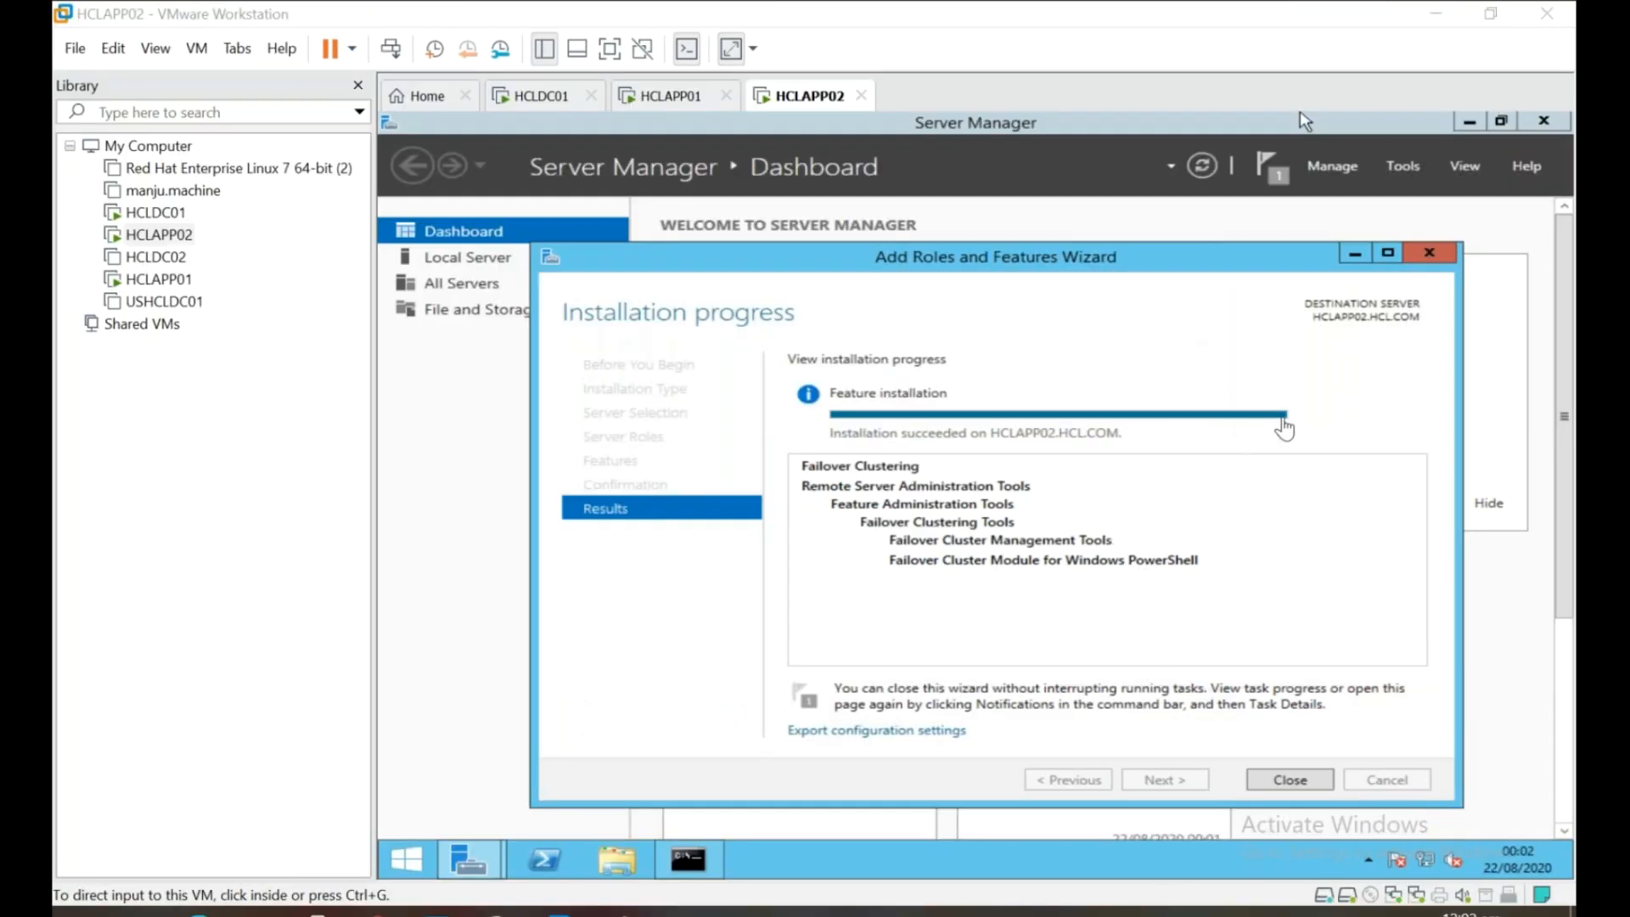
left_click(1286, 428)
left_click(1284, 786)
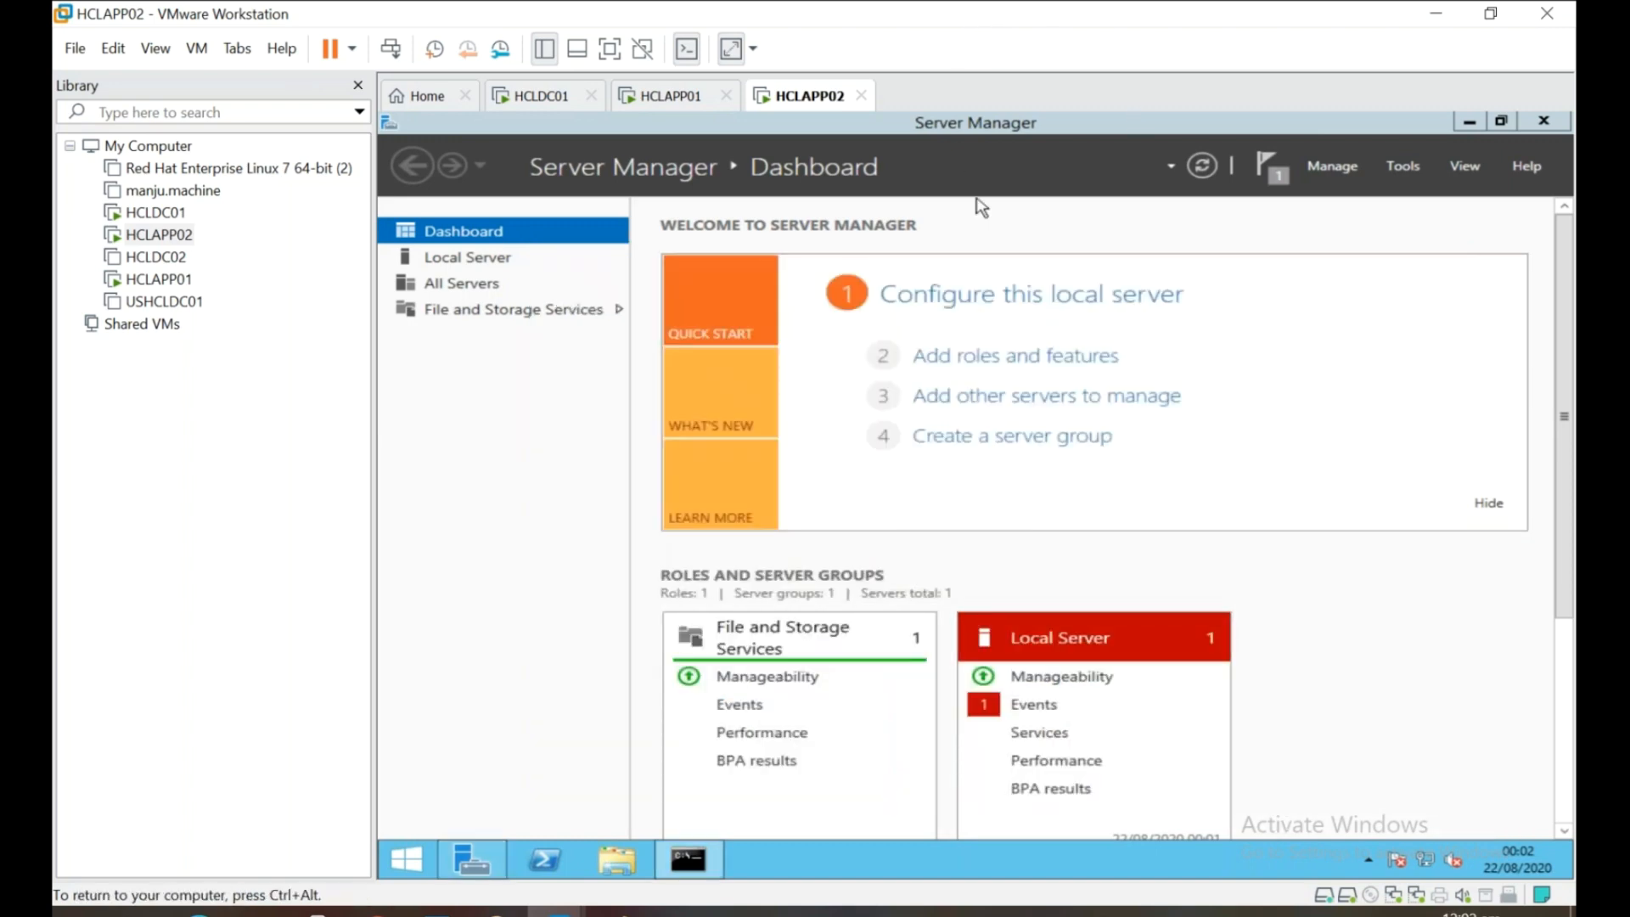
Show the virtual machine in full screen and switch back to HCLAPP01's Create Cluster Wizard.
left_click(557, 913)
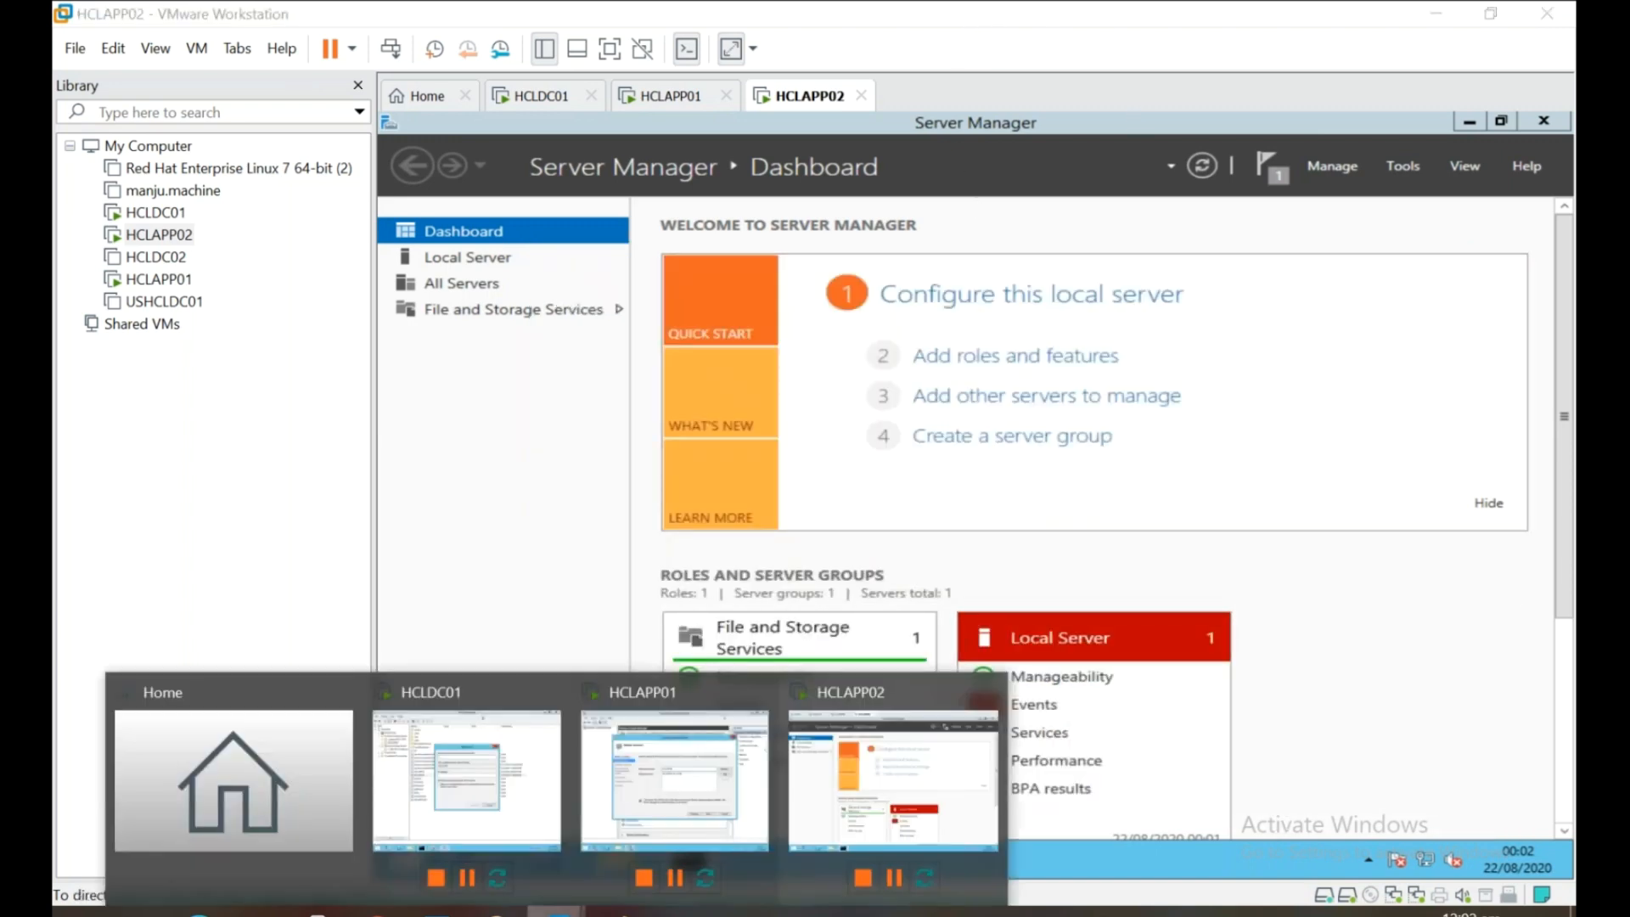
left_click(609, 49)
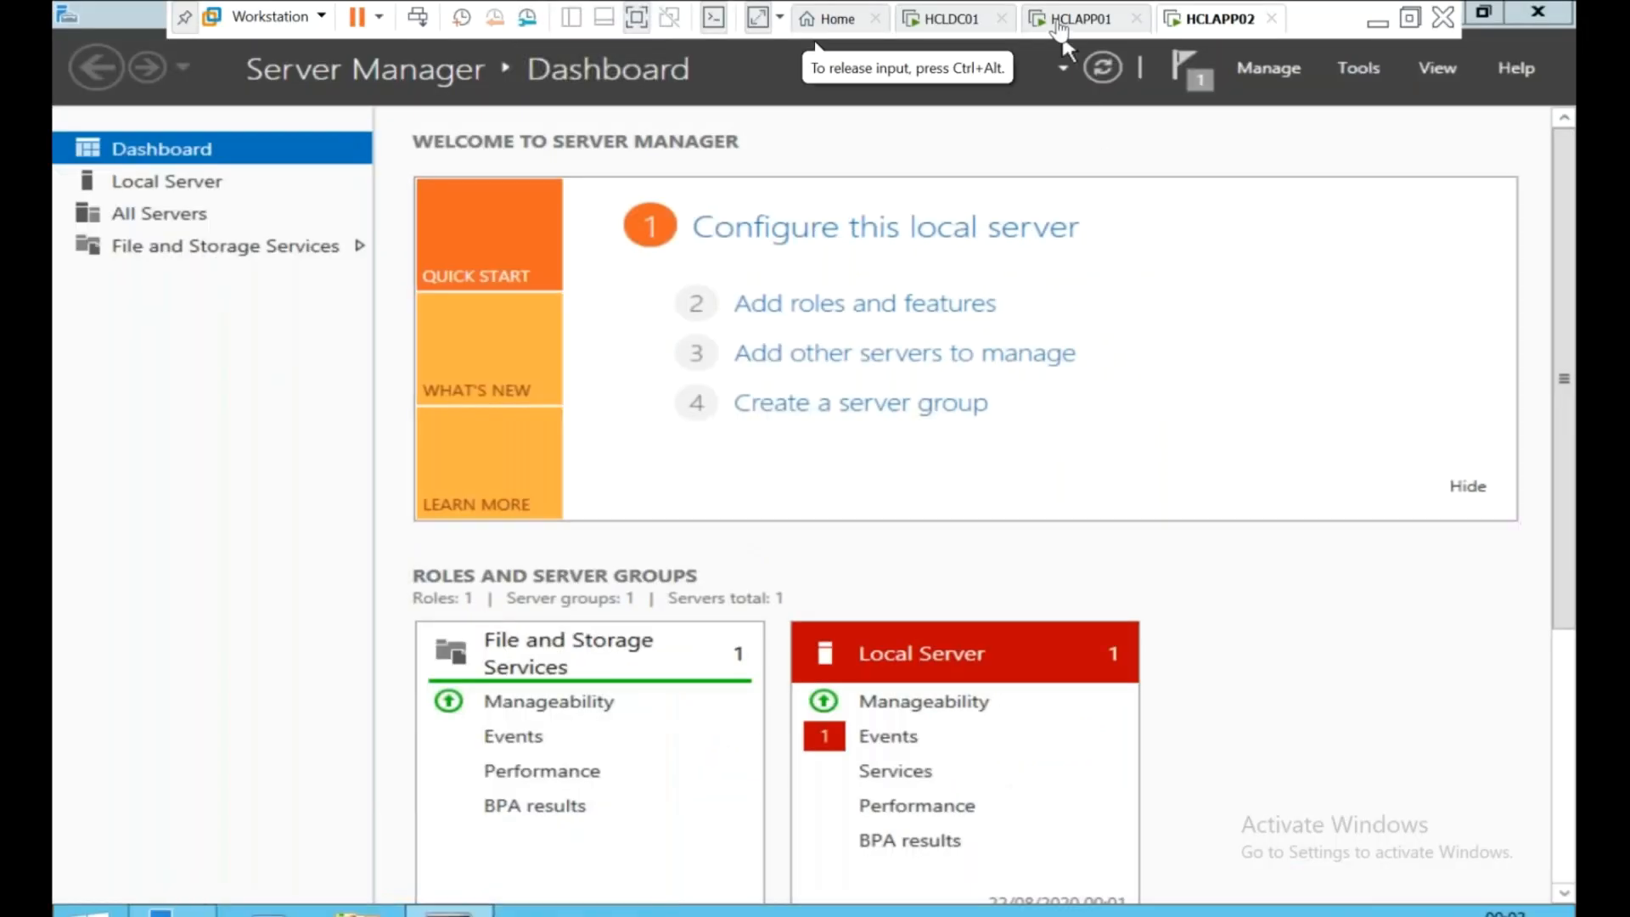
left_click(1060, 31)
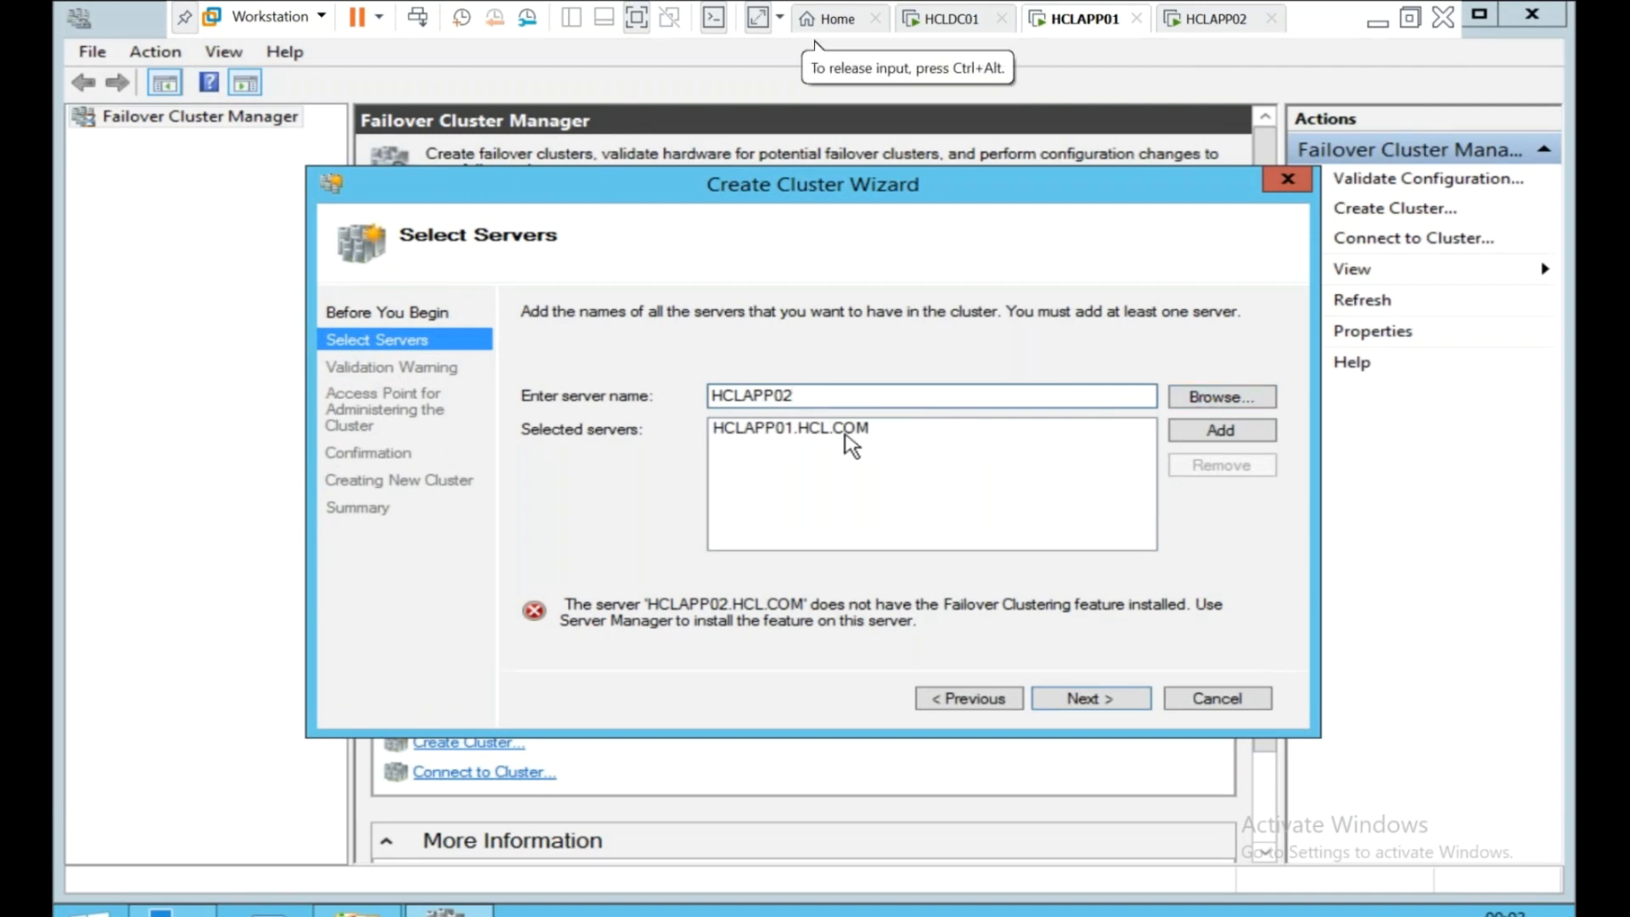
Add HCLAPP02 to the selected servers alongside HCLAPP01, checking its name in the HCL.COM directory.
left_click(1214, 397)
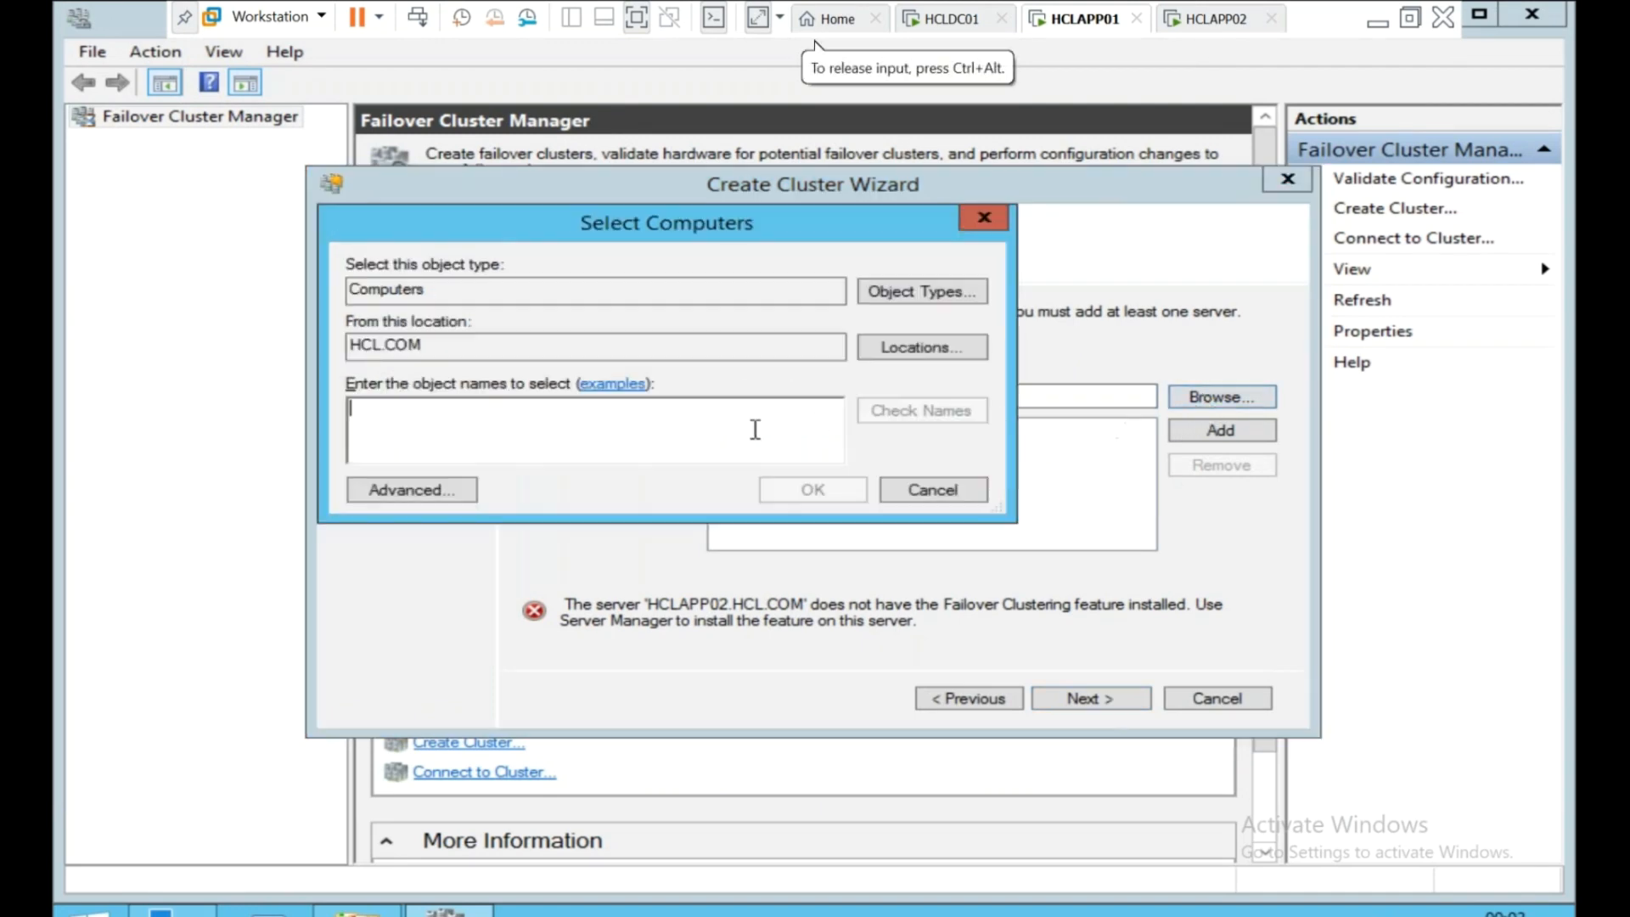
type("HCLAPP02")
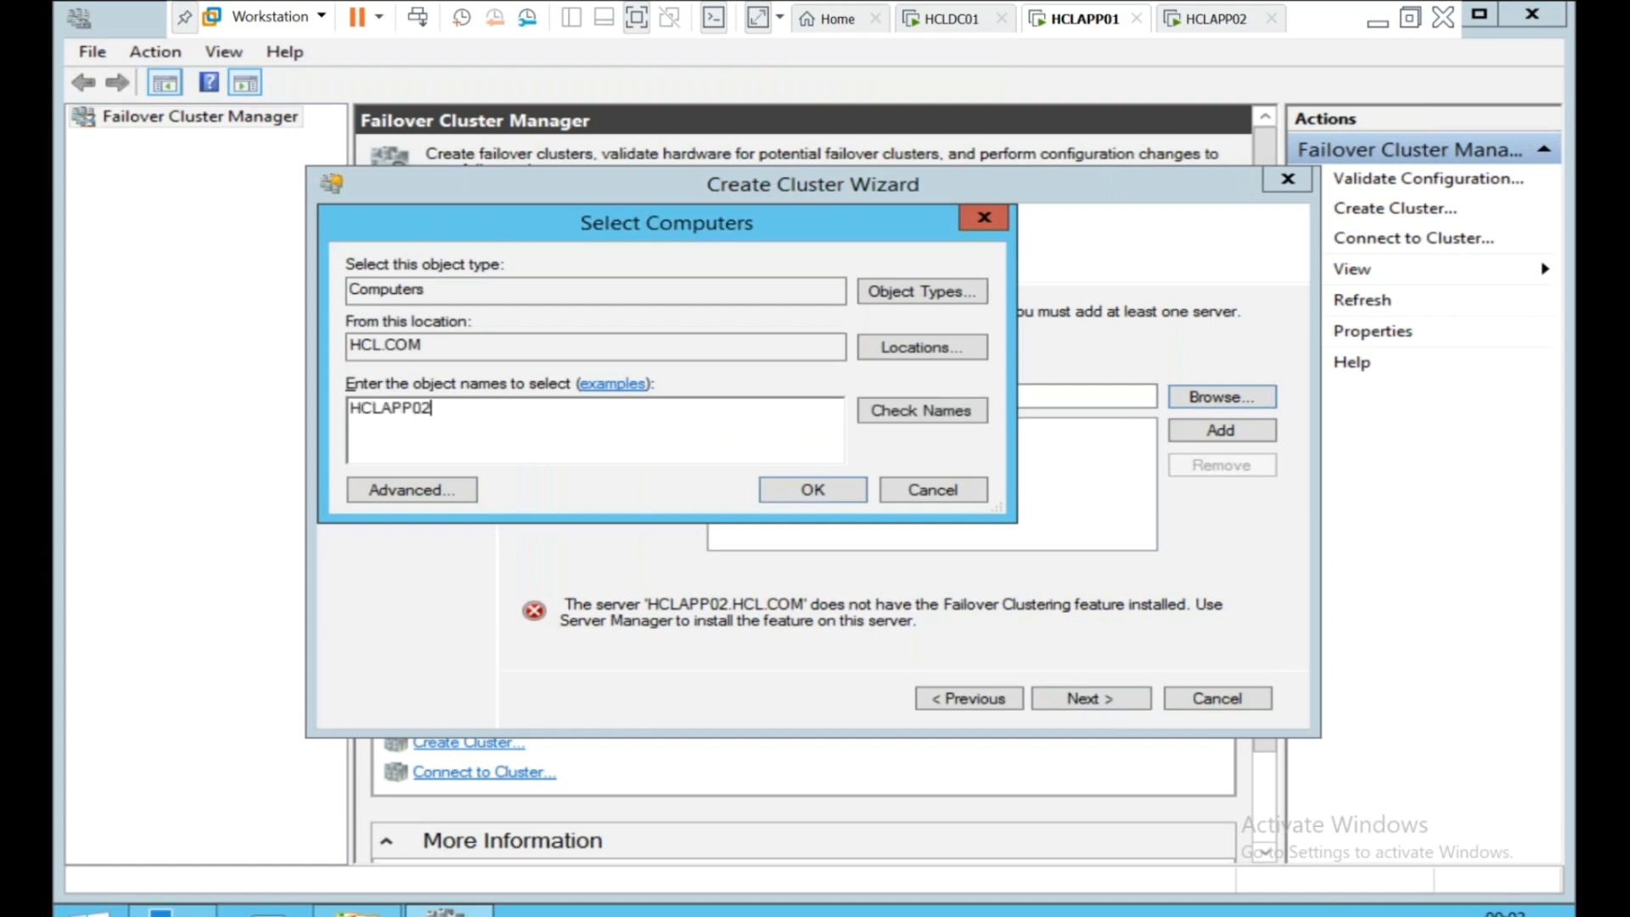
left_click(895, 416)
left_click(813, 490)
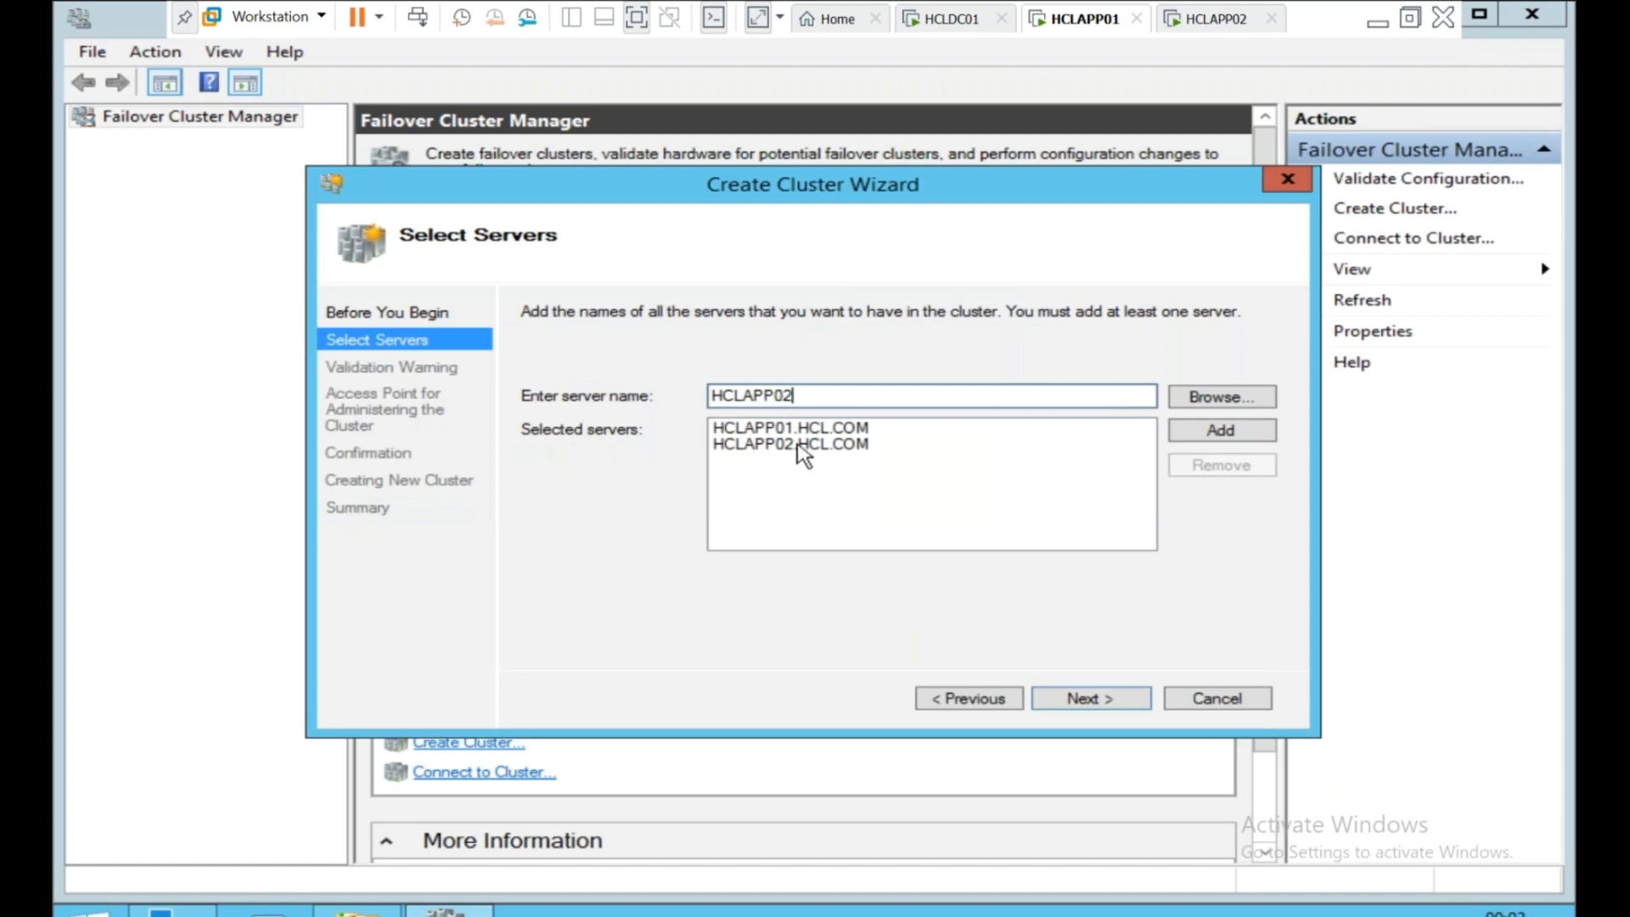
Continue to the Validate a Configuration Wizard, run all recommended tests on both servers and look through the test progress list.
left_click(1077, 707)
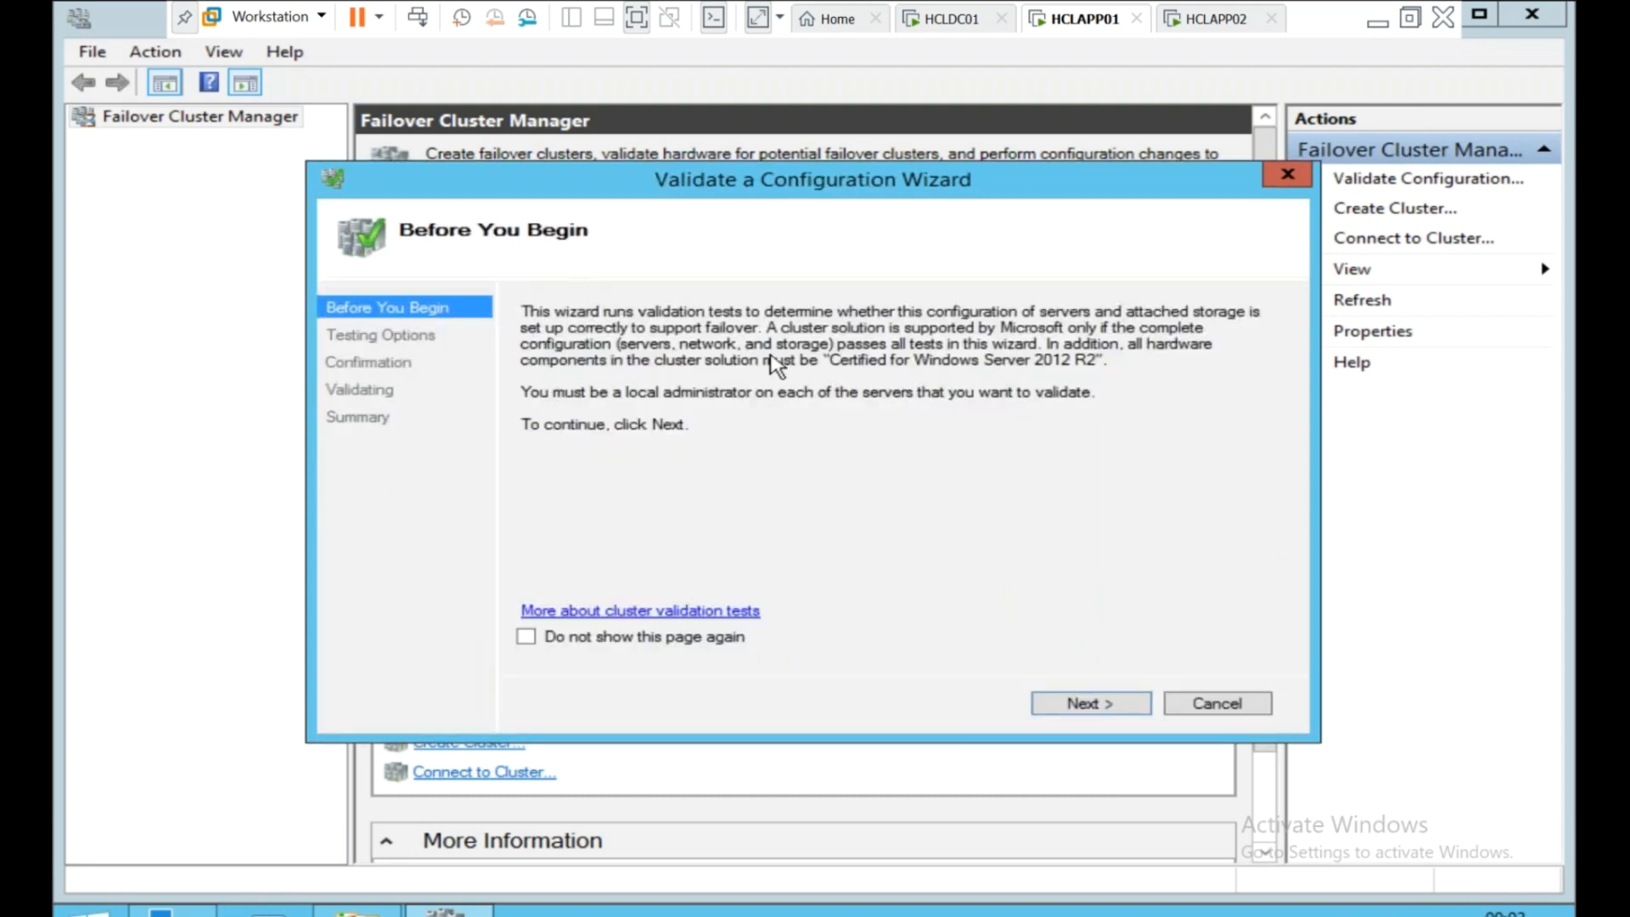
left_click(1090, 709)
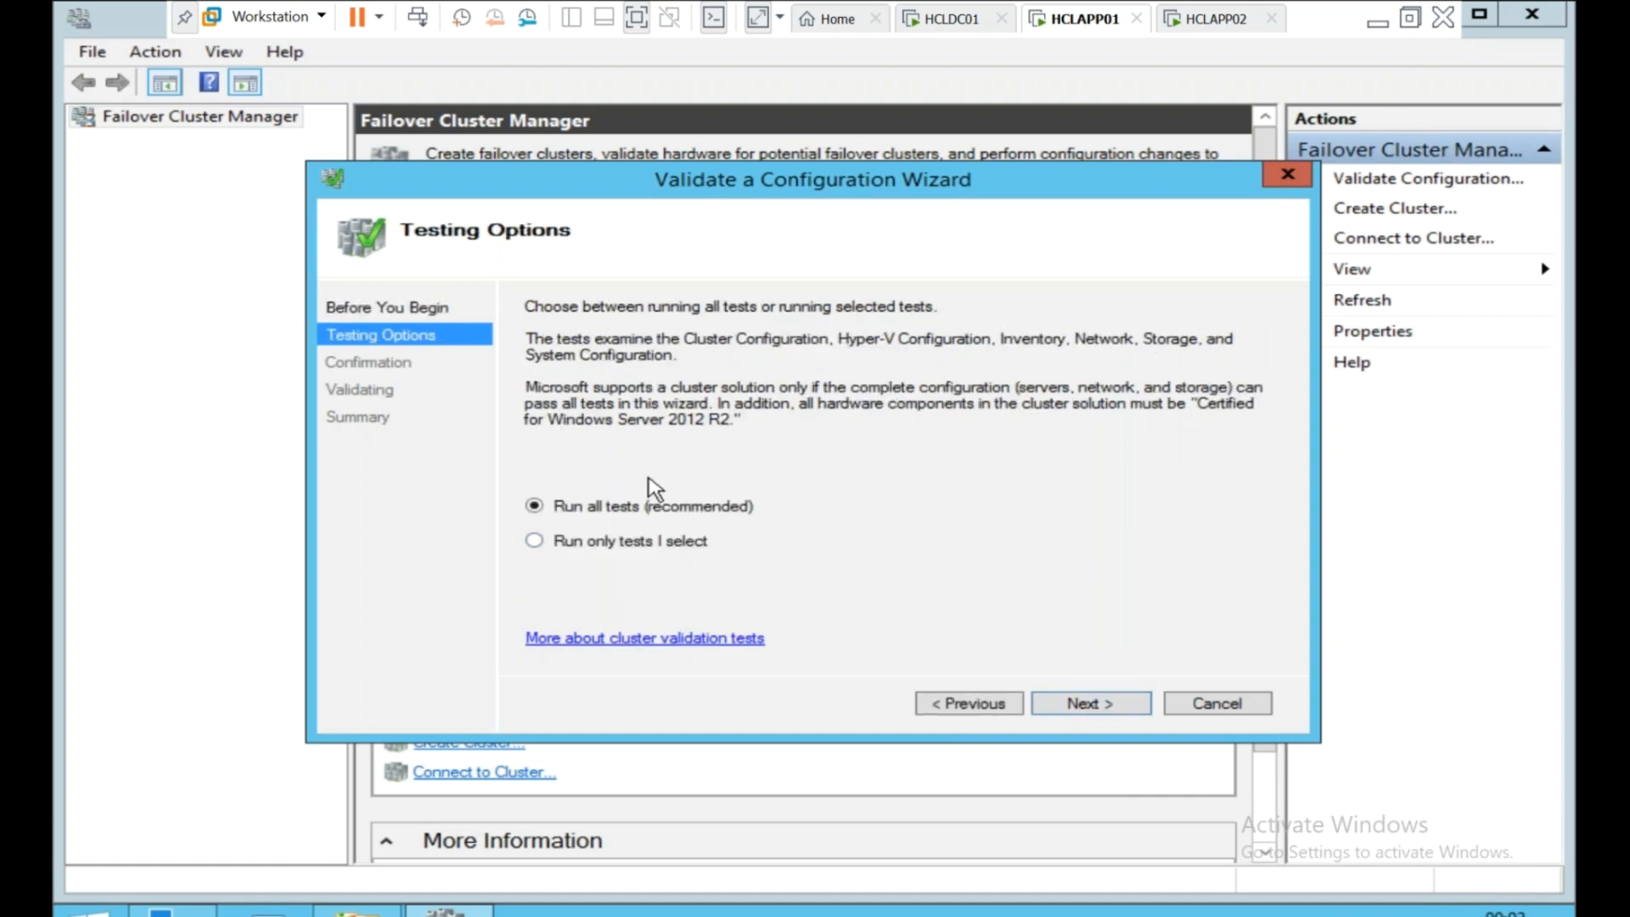
left_click(1094, 708)
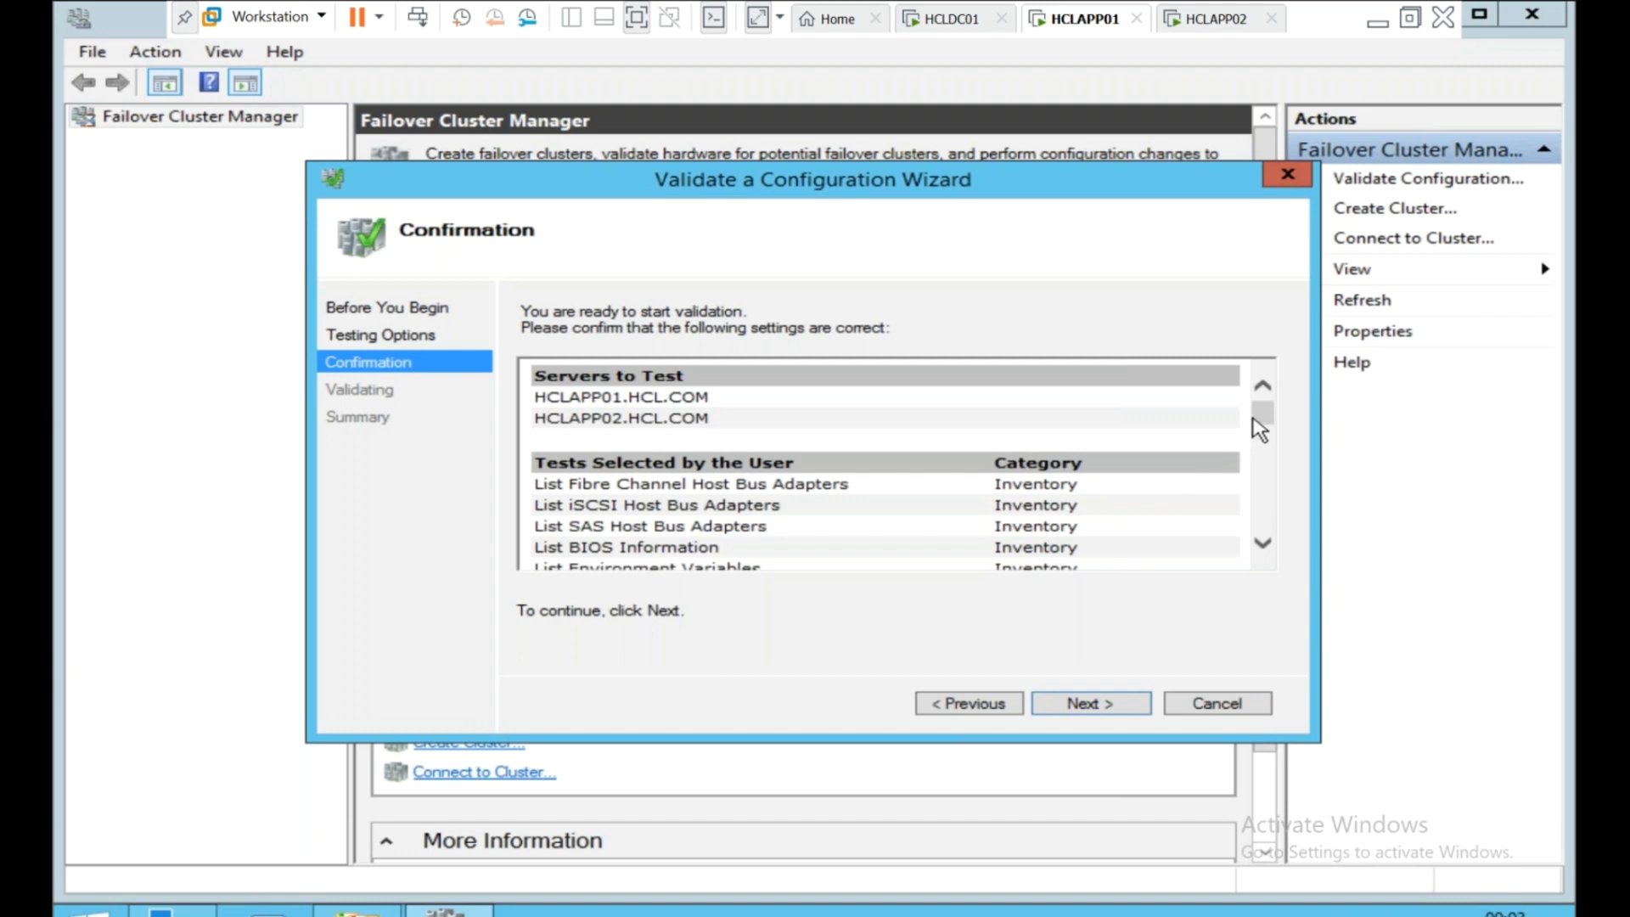
left_click_drag(1264, 421, 1270, 561)
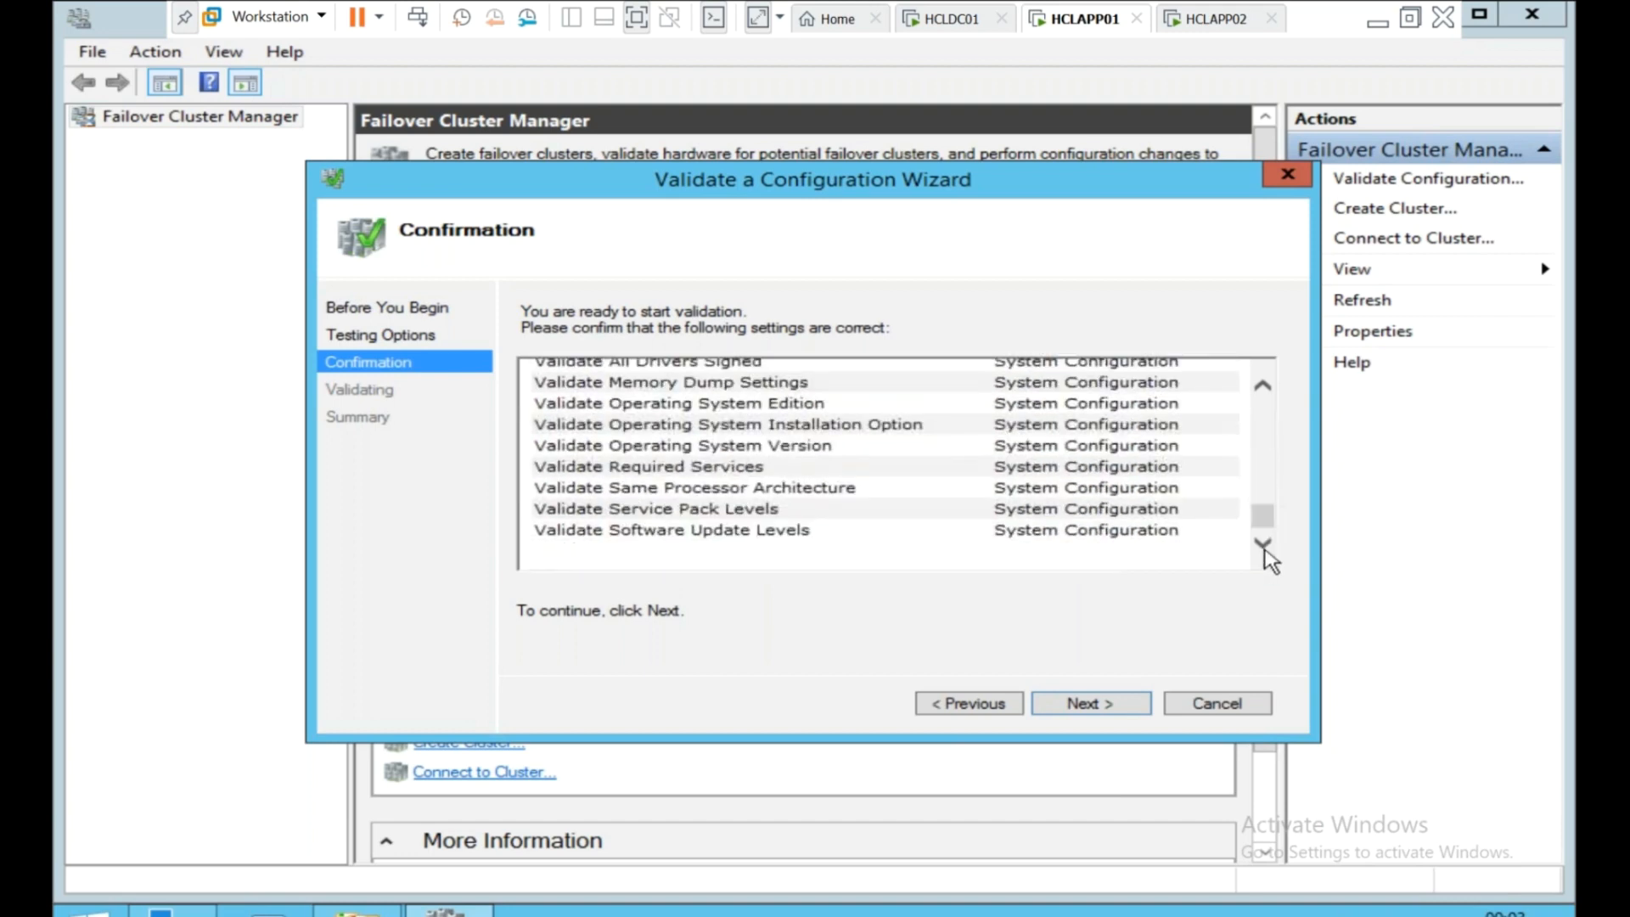
left_click(1084, 711)
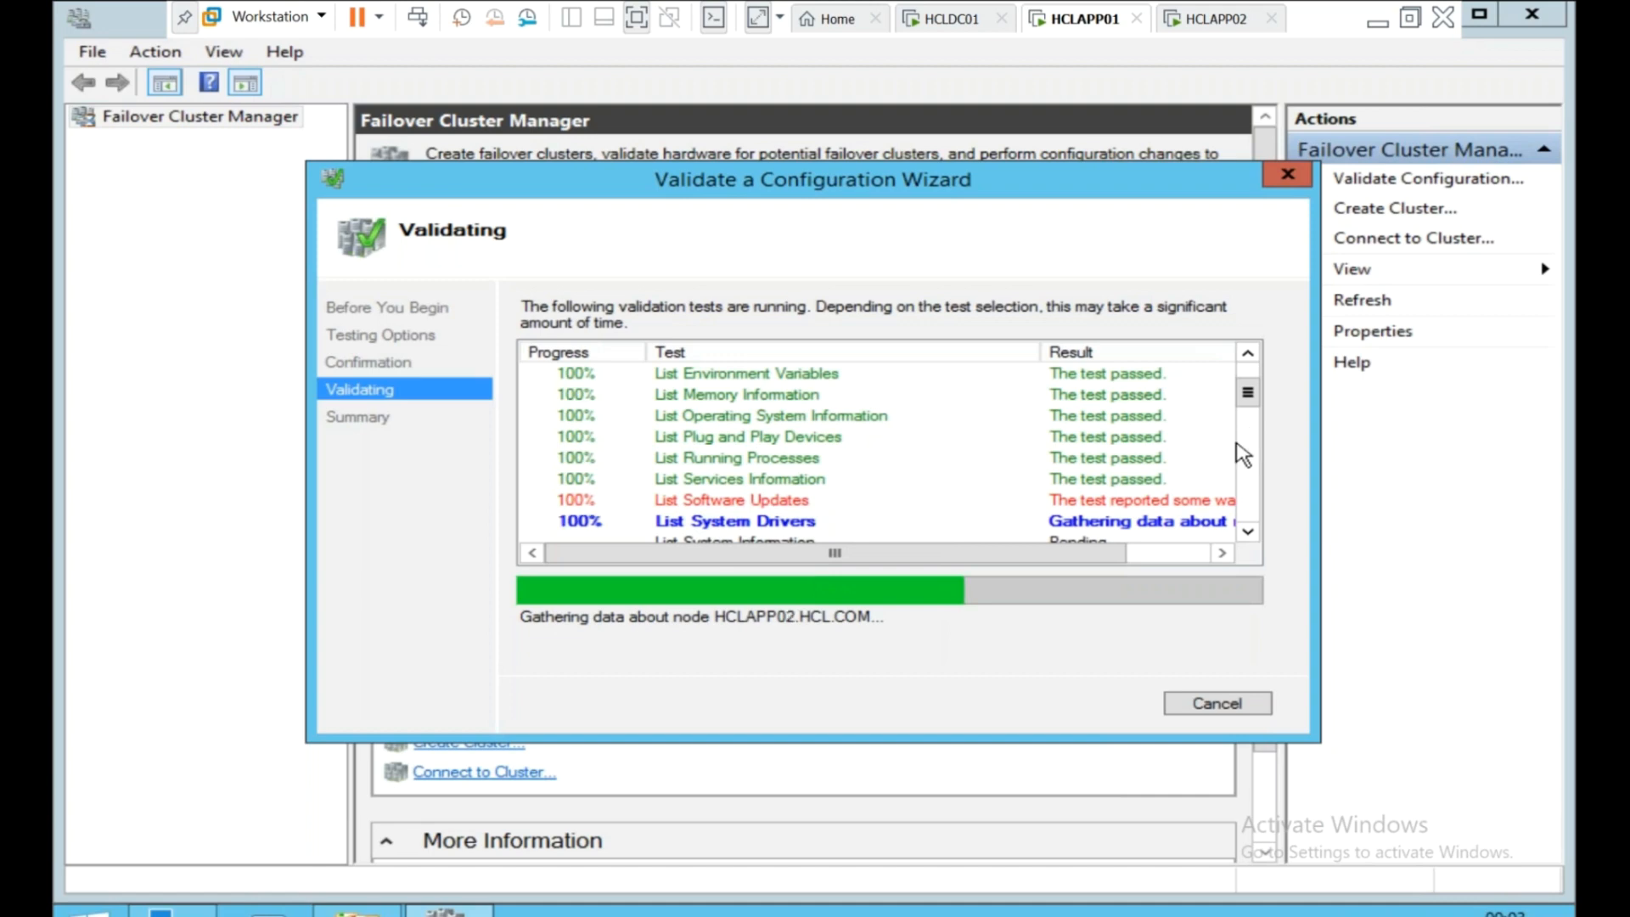
left_click_drag(1248, 407, 1248, 441)
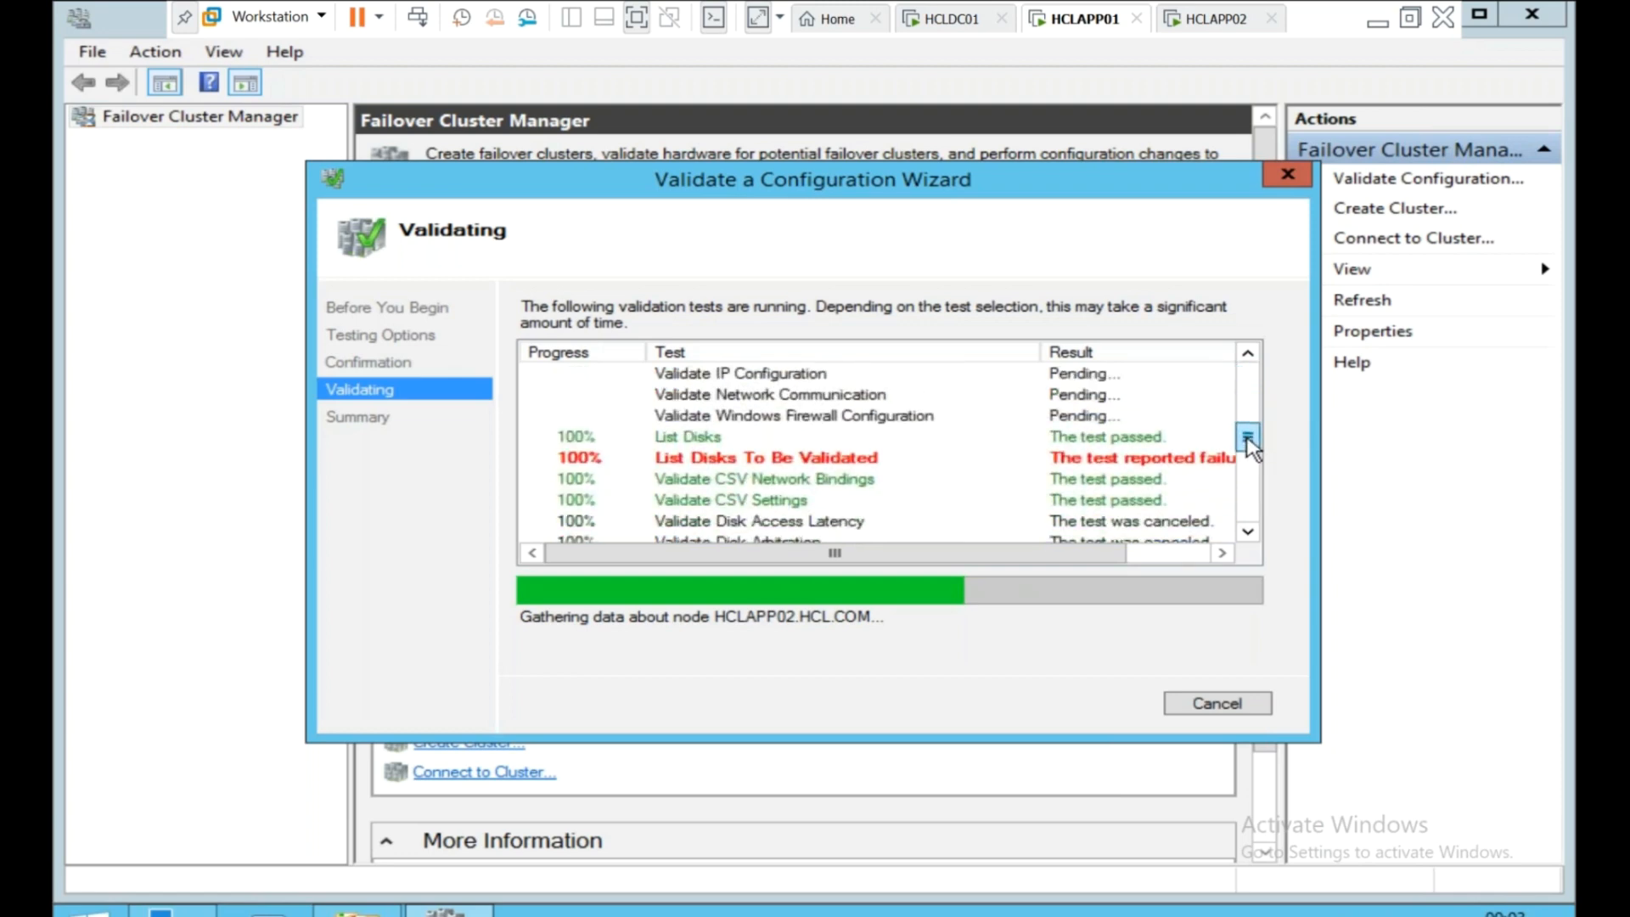
left_click_drag(1248, 442, 1245, 538)
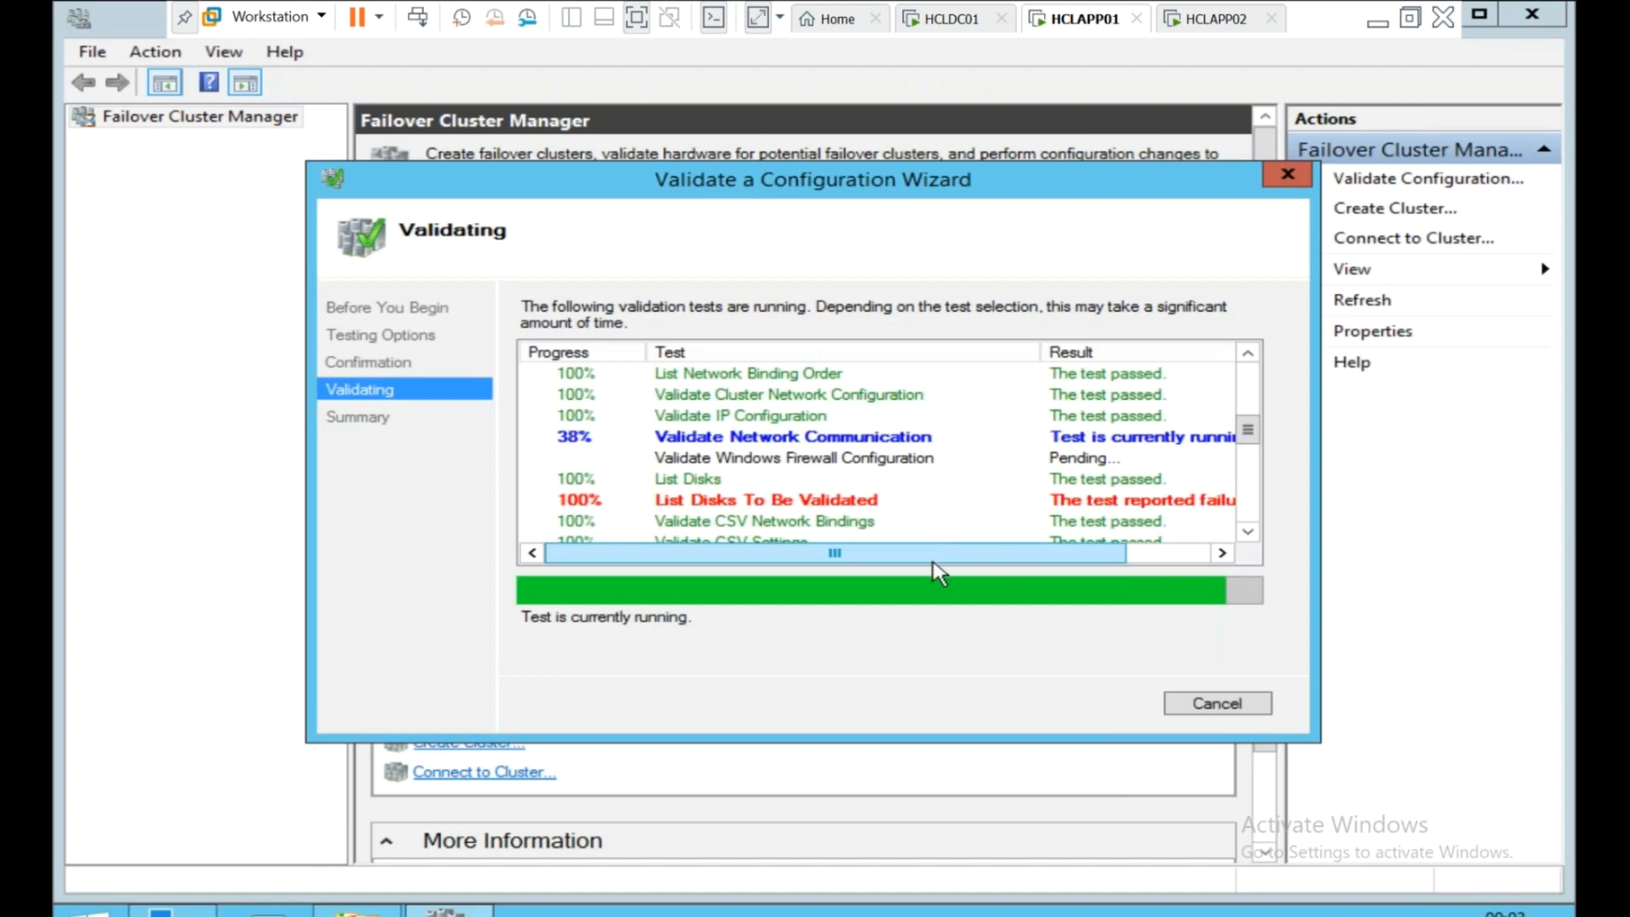
Review the running validation tests and the Failover Cluster Validation Report through to its overall result, and finish the Validate a Configuration Wizard.
mouse_move(927, 554)
left_mouse_down()
mouse_move(1098, 538)
mouse_move(1097, 577)
mouse_move(1078, 556)
mouse_move(932, 557)
left_mouse_up()
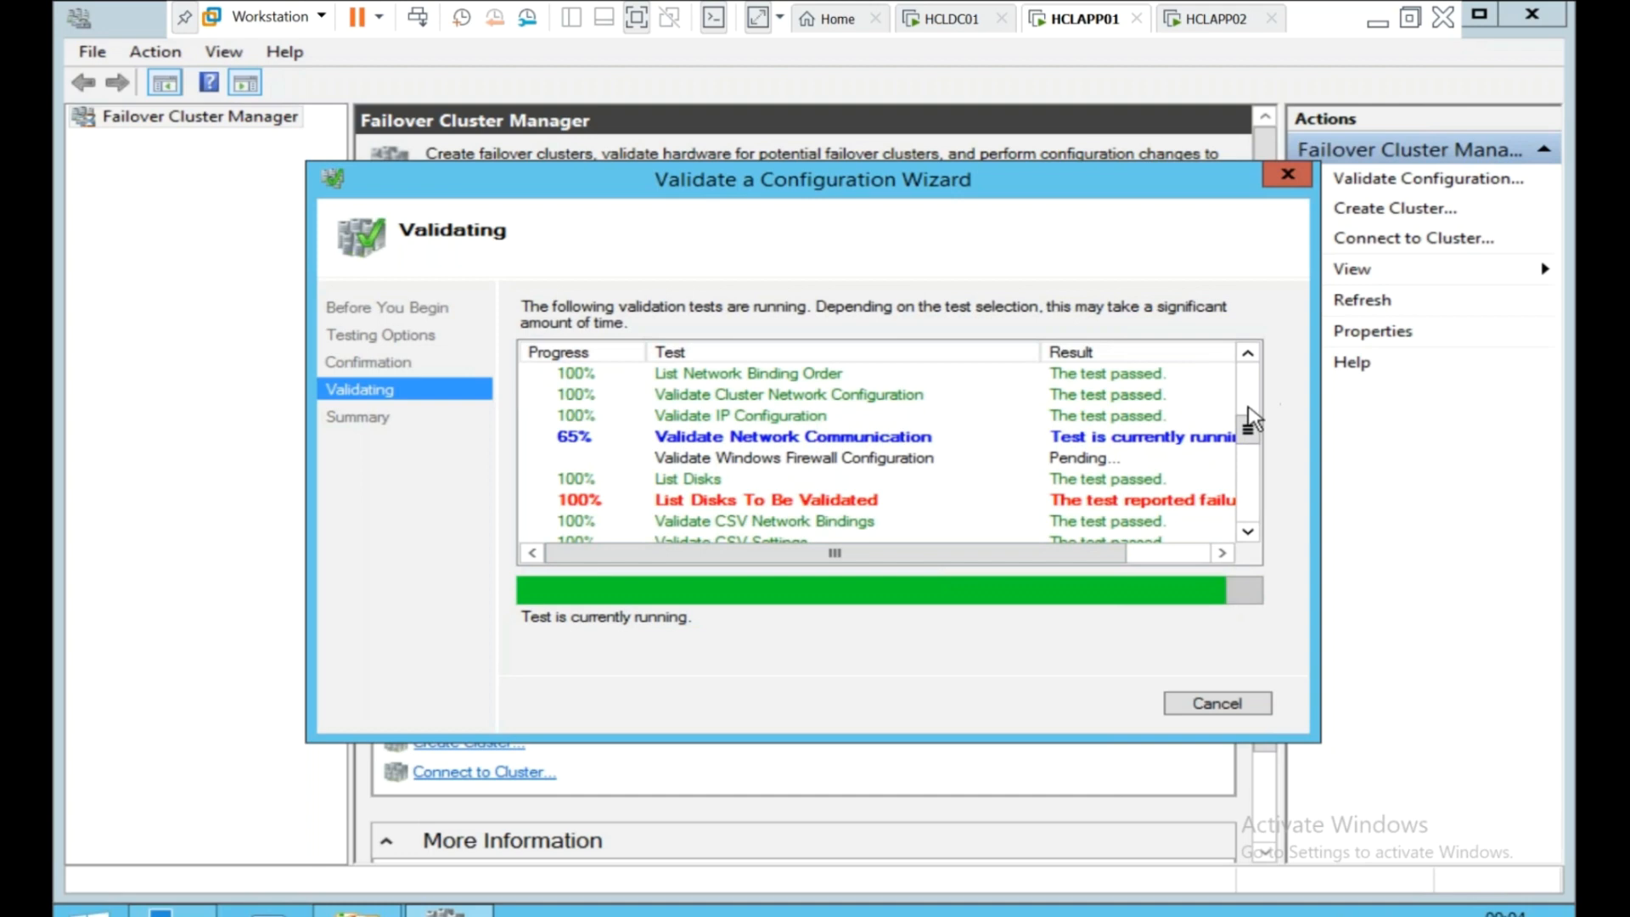
left_click_drag(1248, 442, 1250, 535)
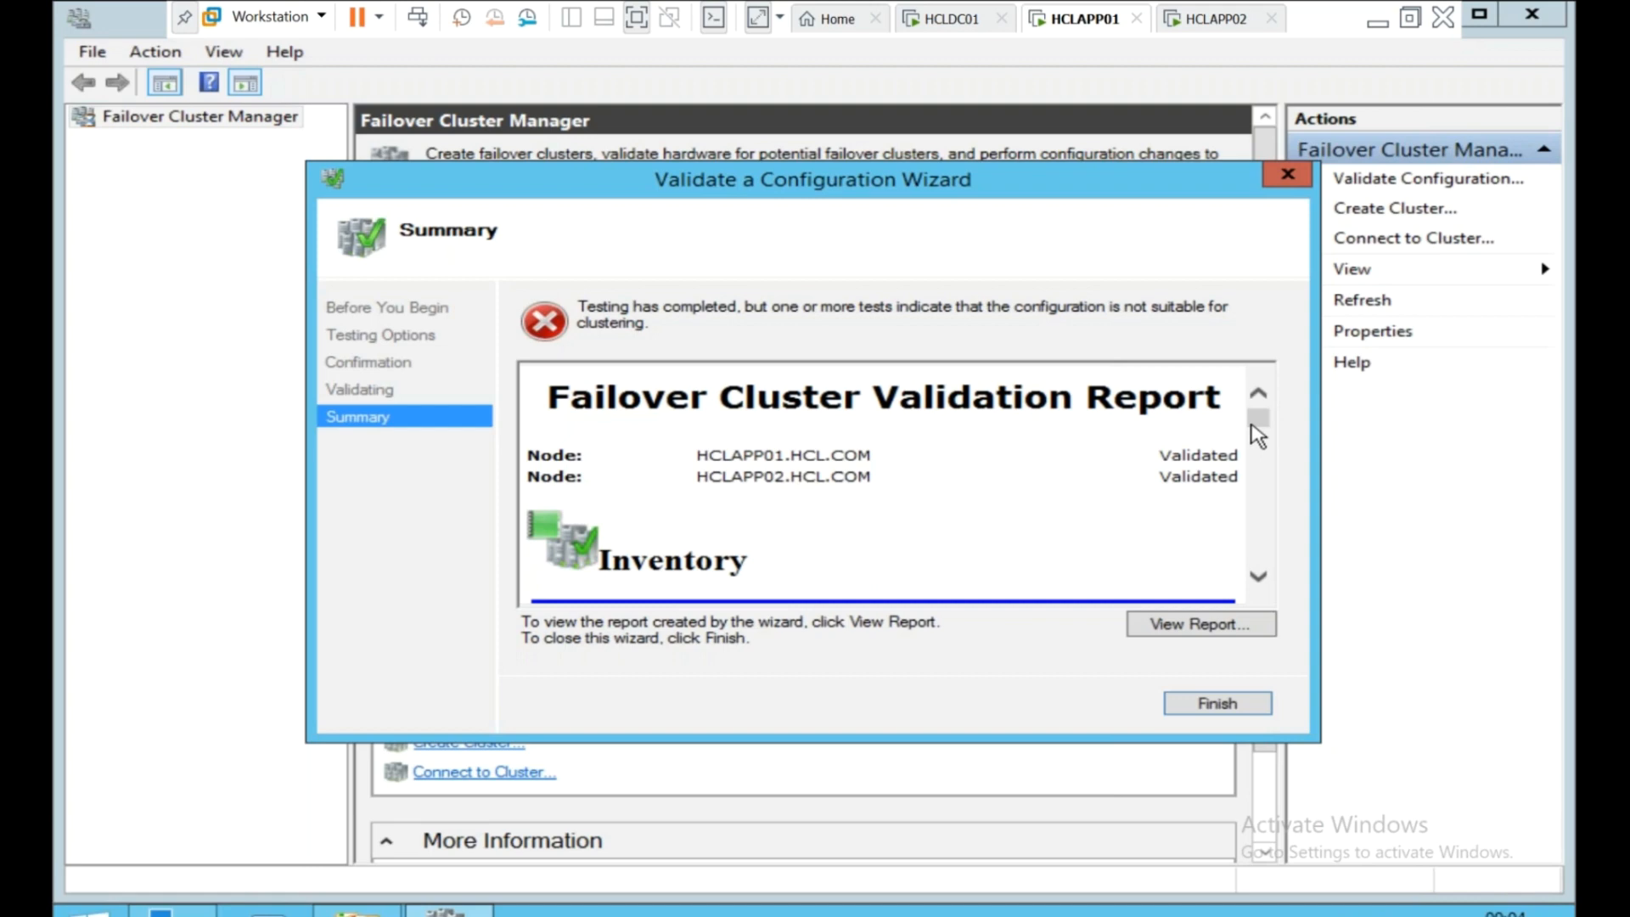
left_click_drag(1256, 423, 1262, 461)
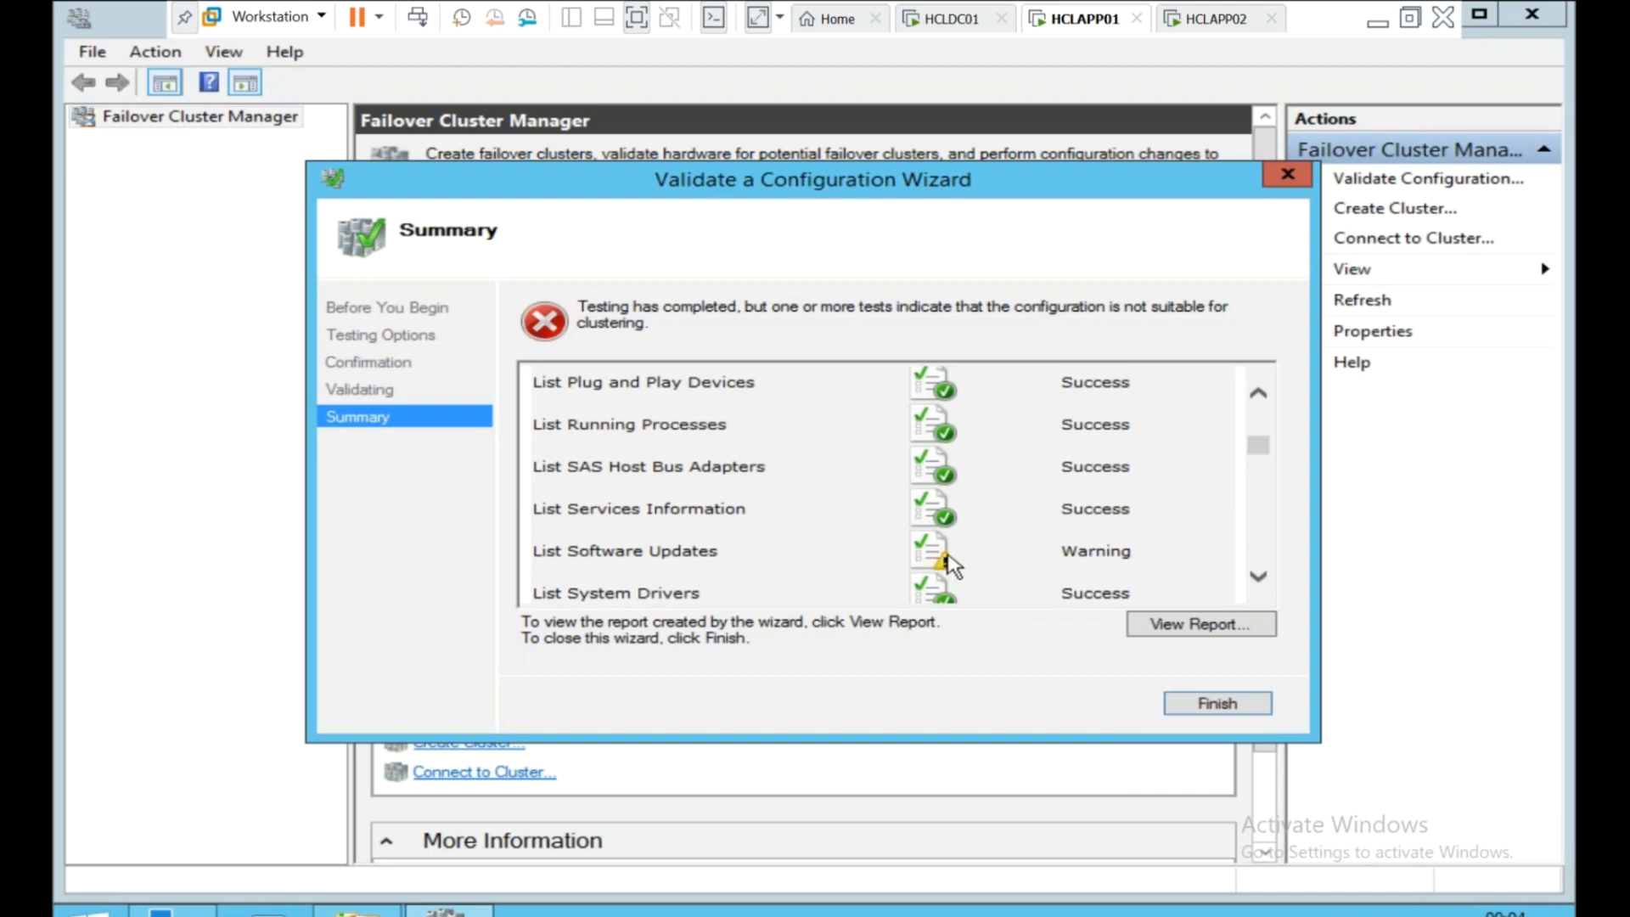
left_click_drag(1264, 451, 1273, 495)
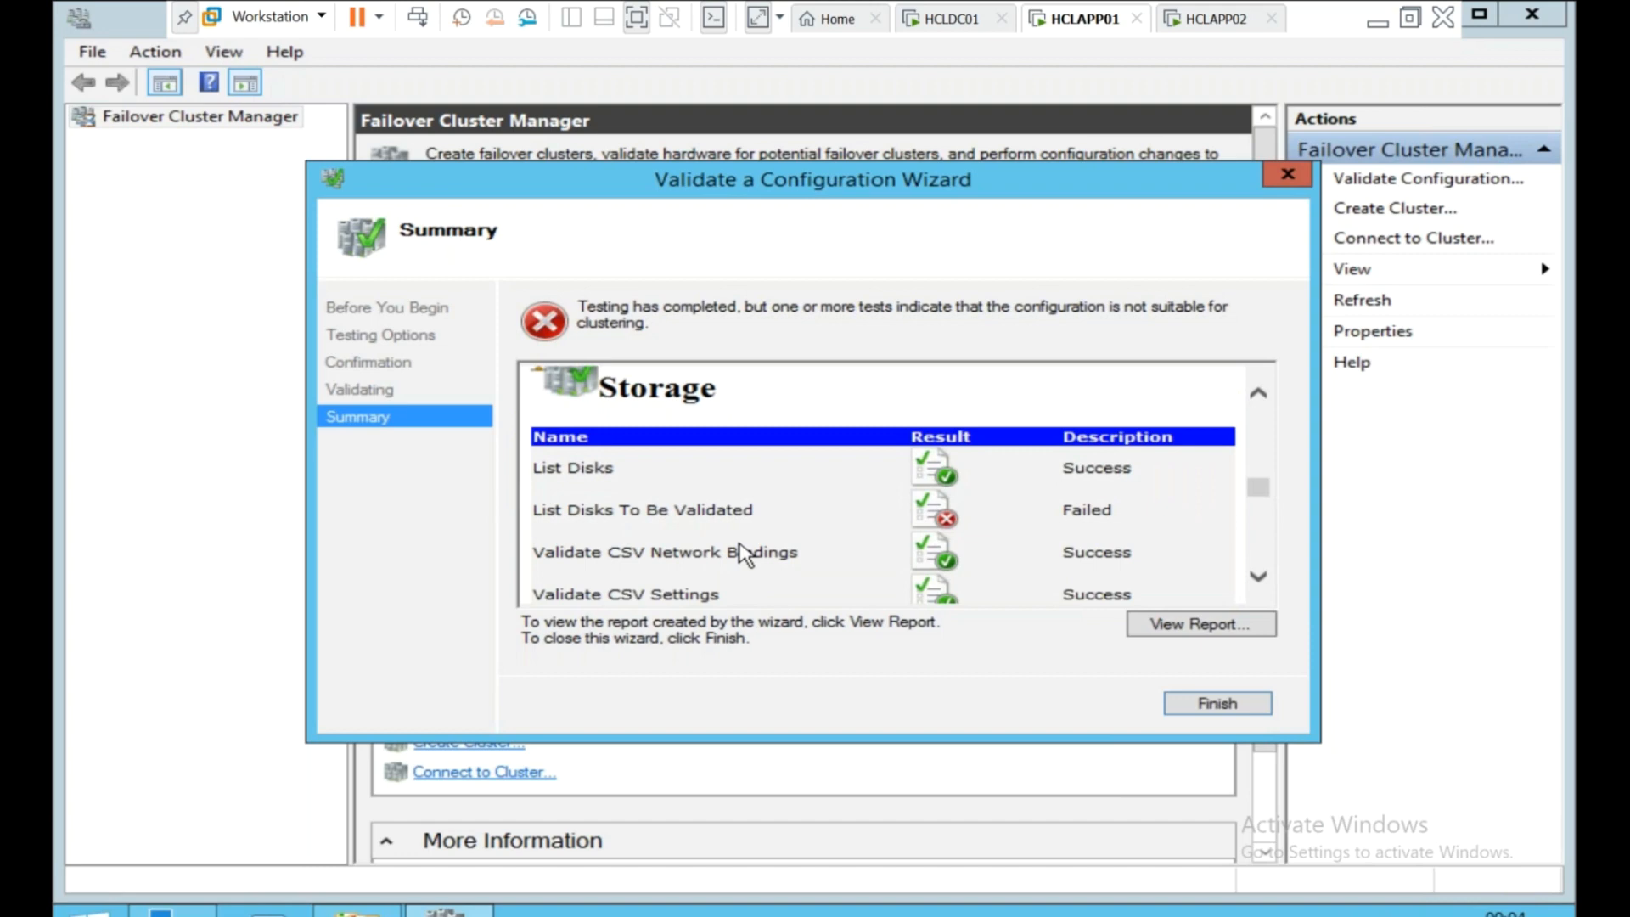
left_click_drag(1266, 490, 1260, 507)
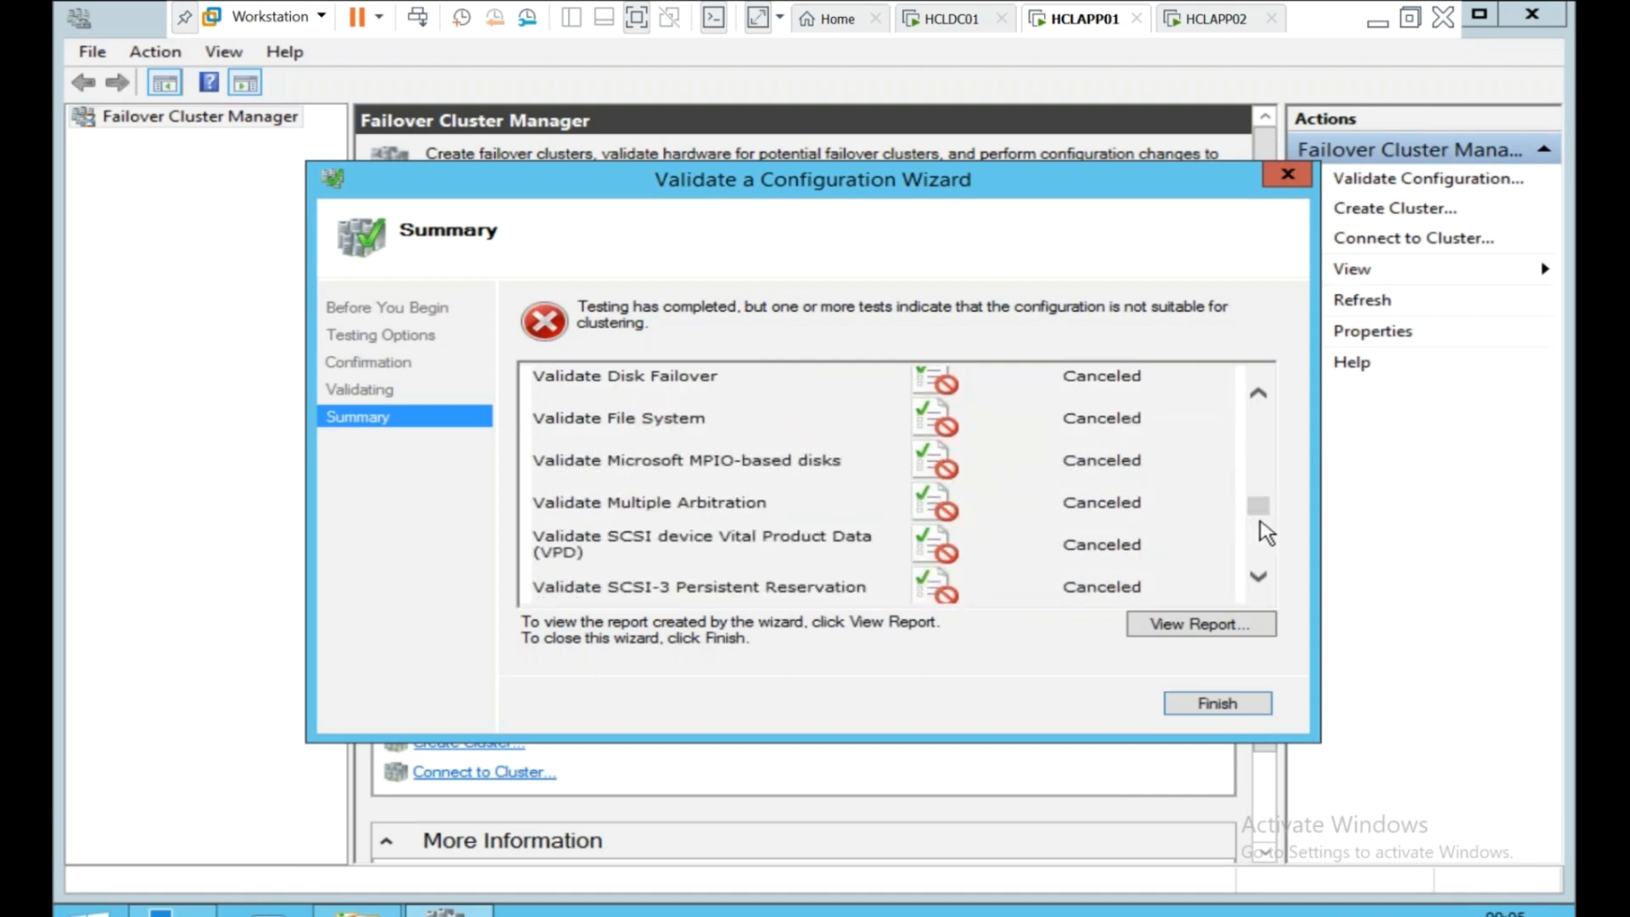
left_click_drag(1262, 502, 1256, 548)
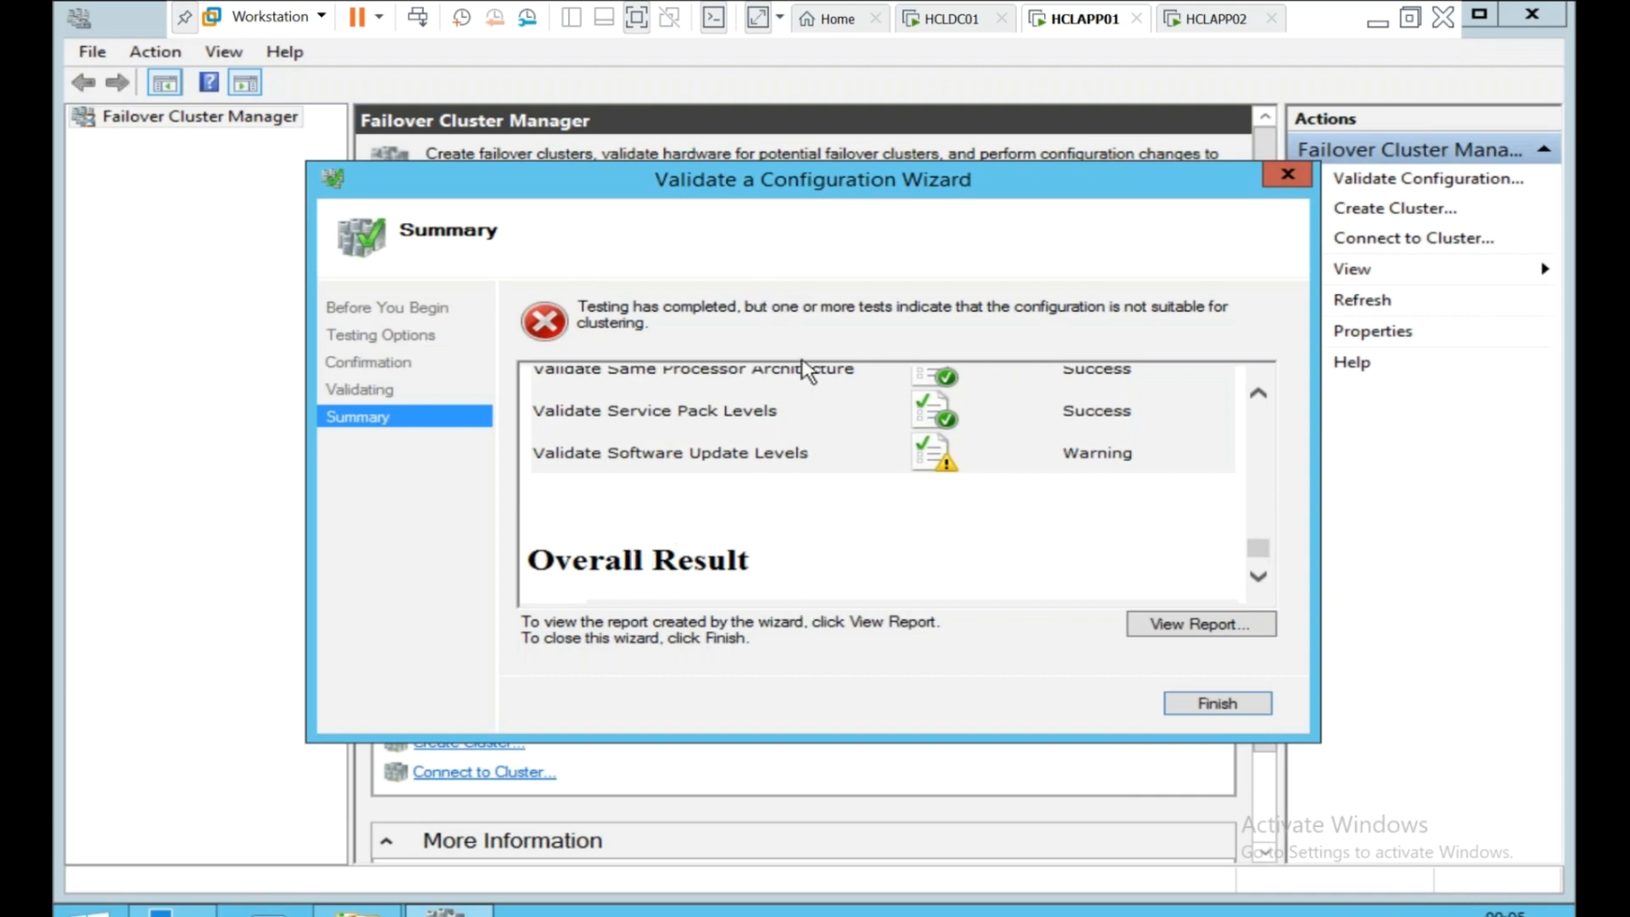
left_click(1233, 706)
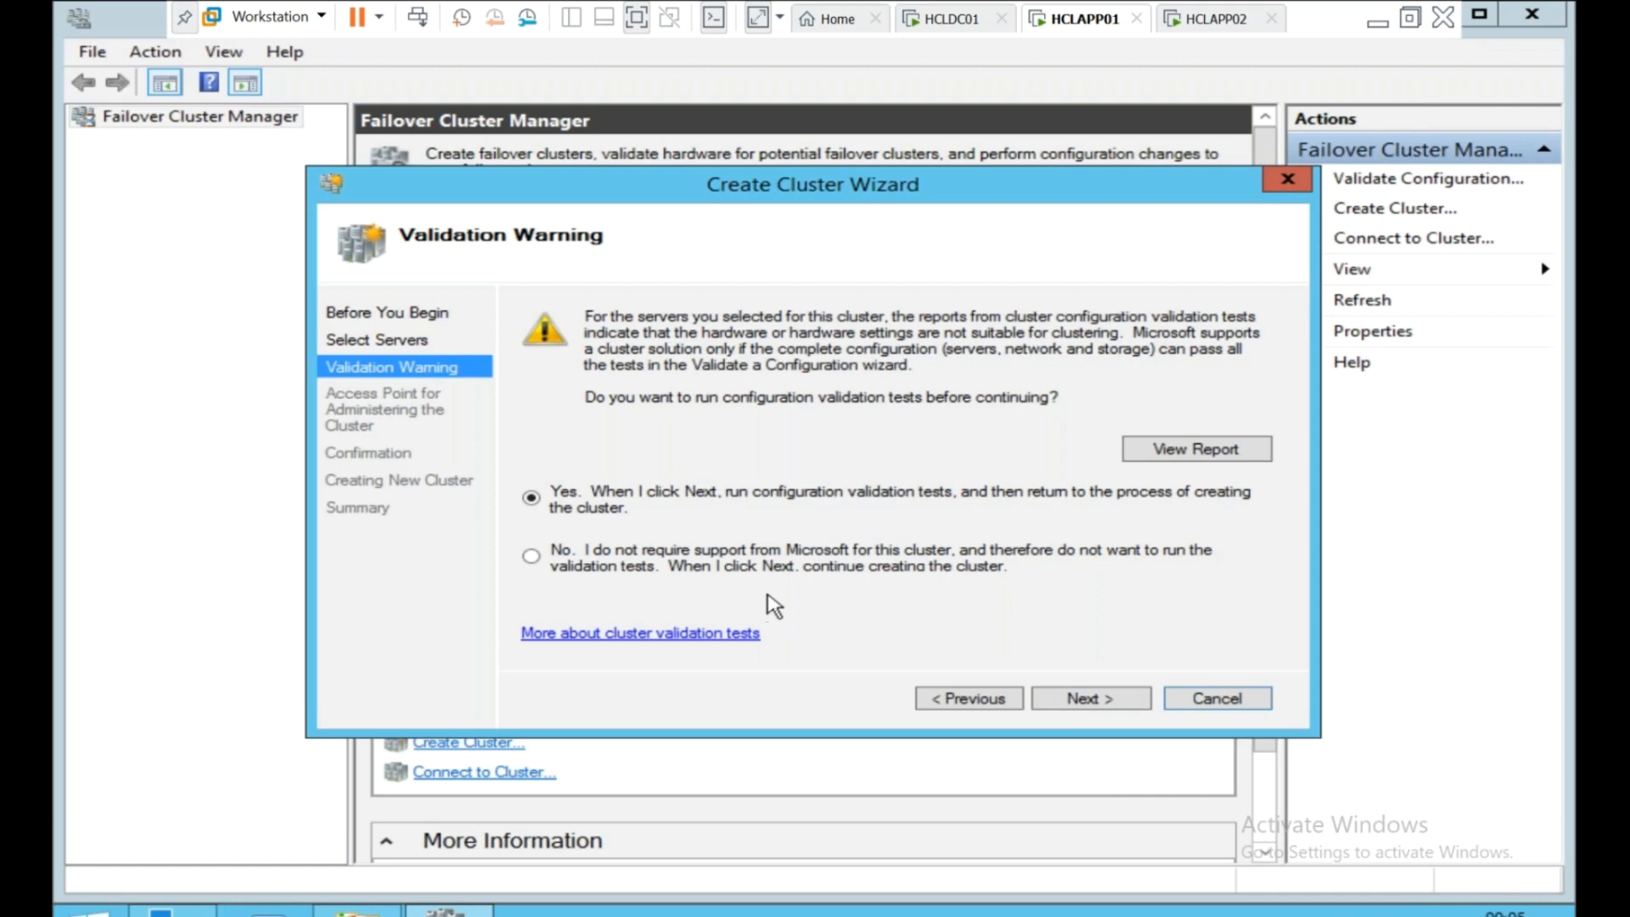
Continue without rerunning the validation tests, and give the cluster the address 192.168.1.250 and the name HCLAPPCU01.
left_click(737, 567)
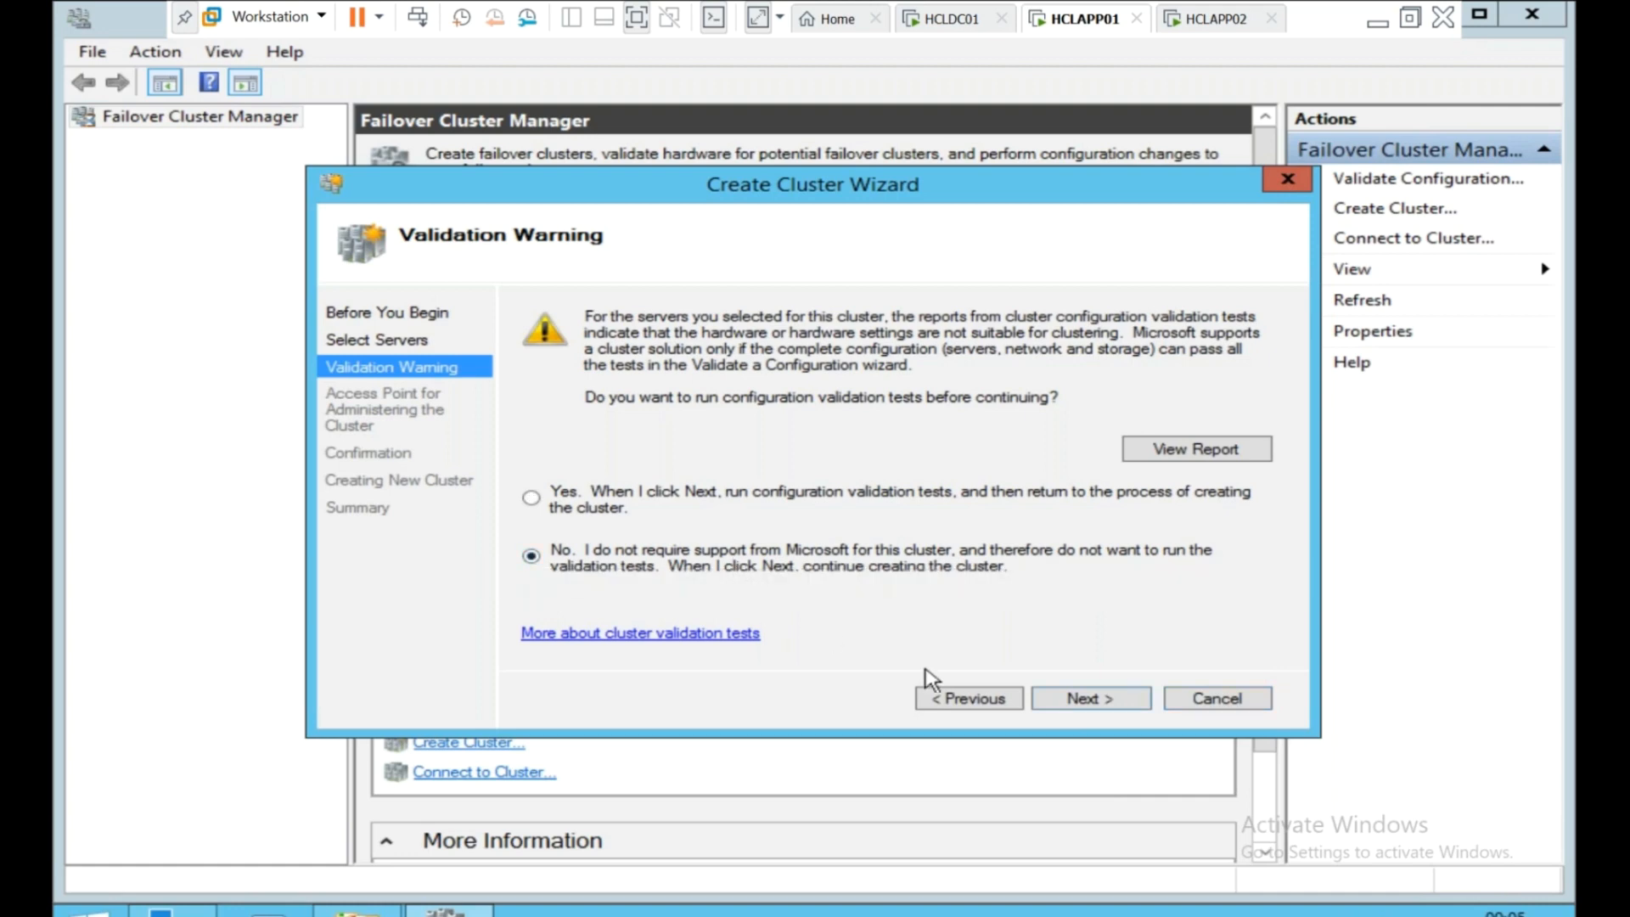
left_click(1087, 698)
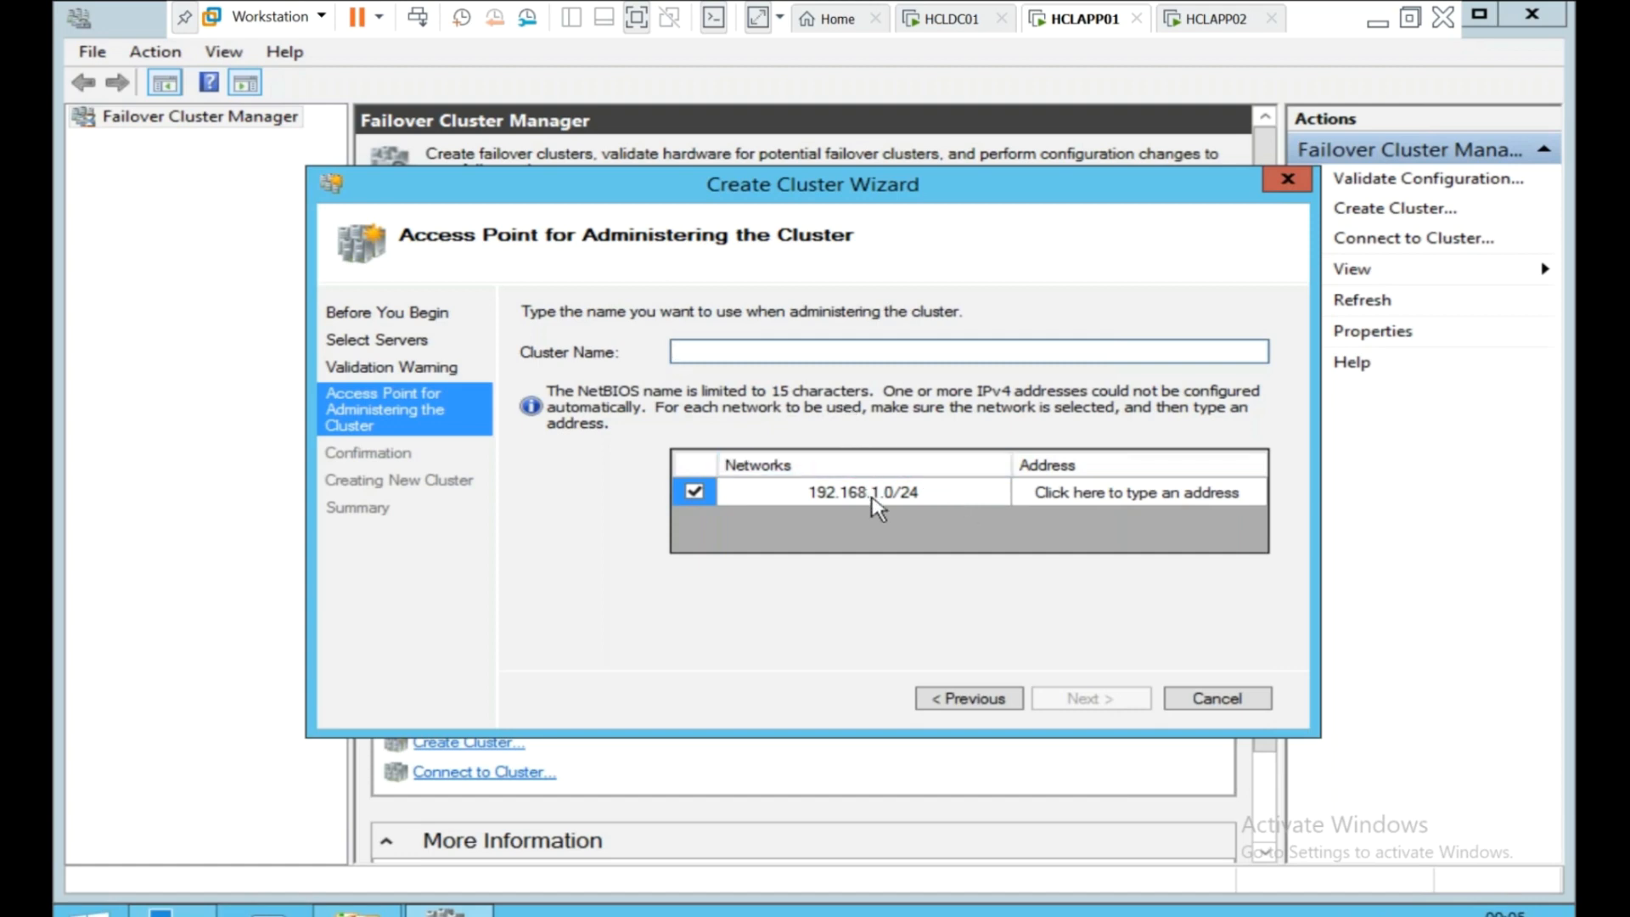
left_click(1086, 503)
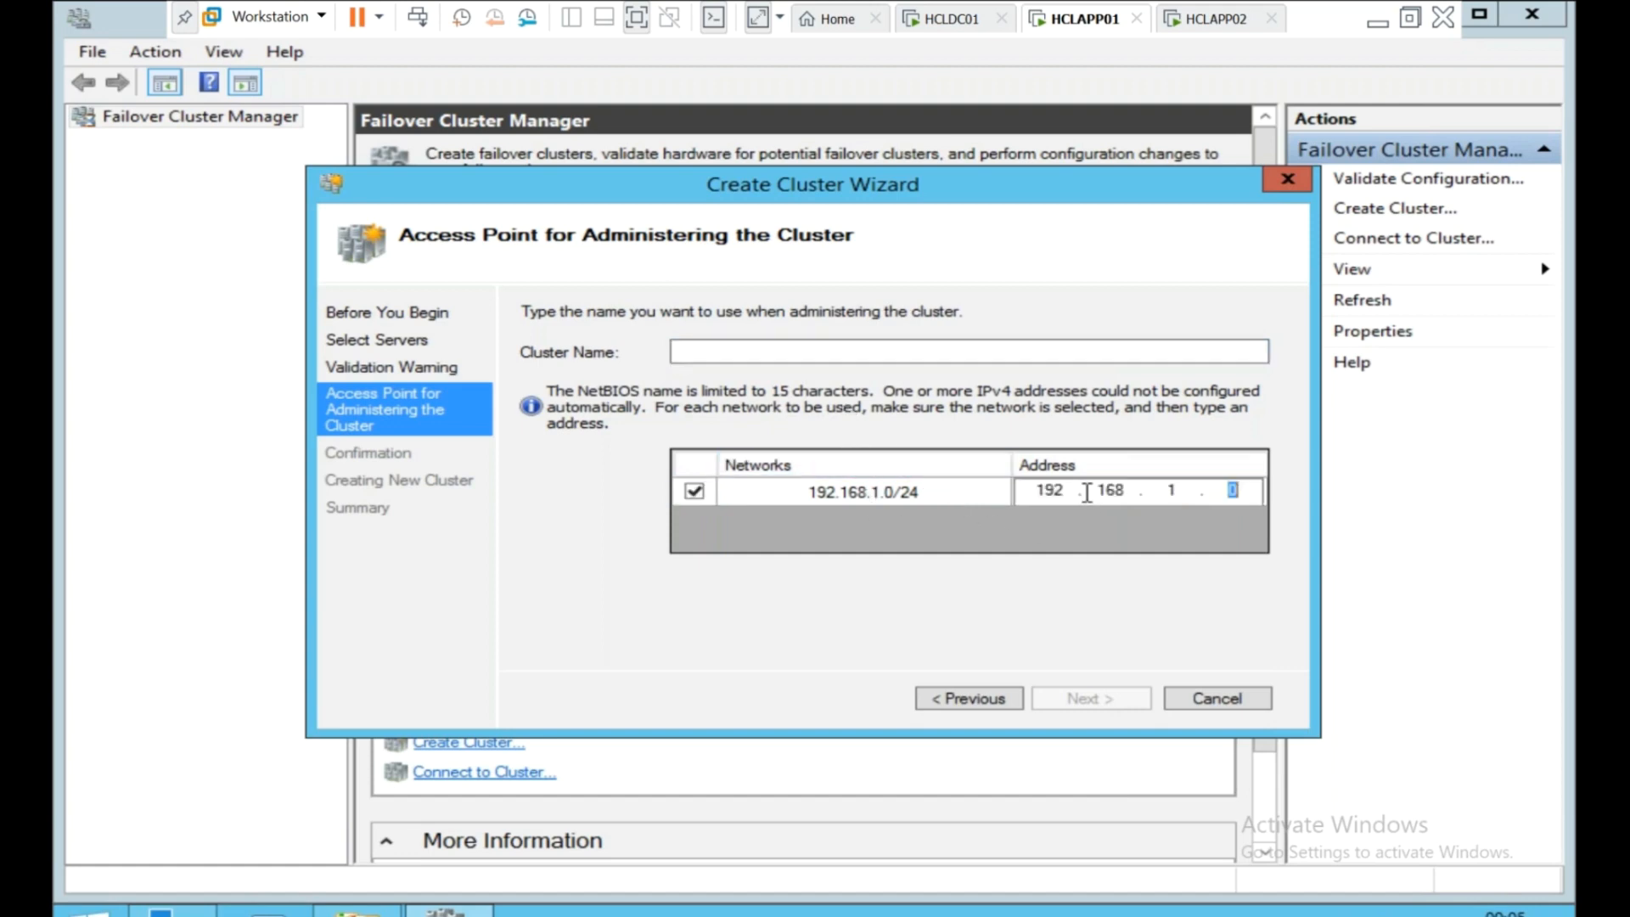
type("250")
left_click(1001, 350)
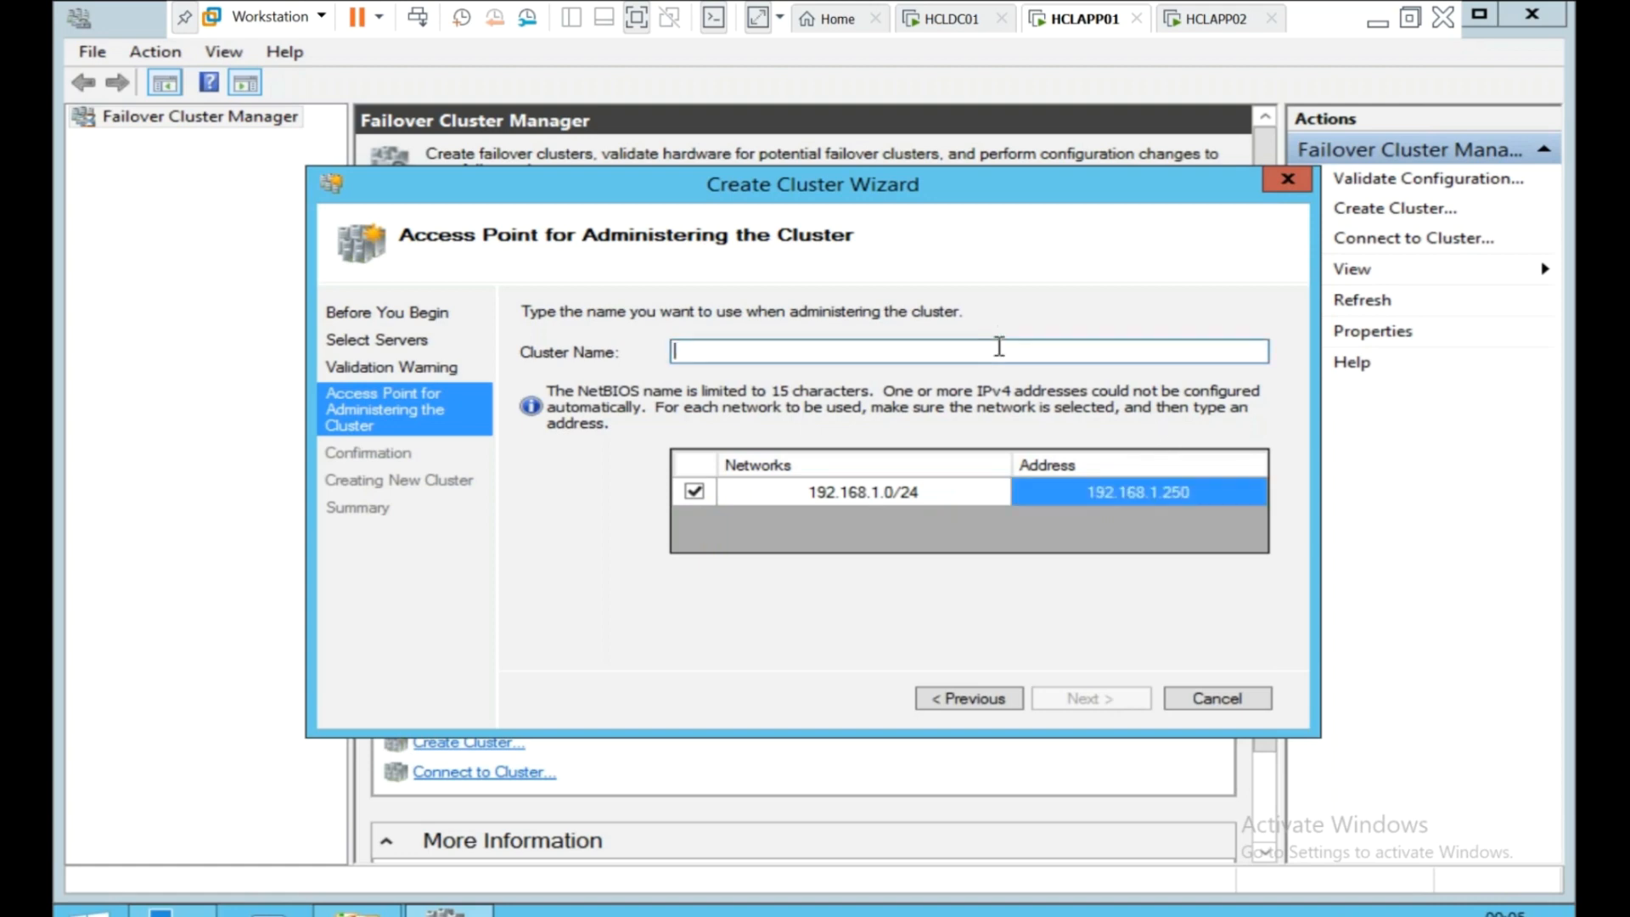
type("HCLAPPCU01")
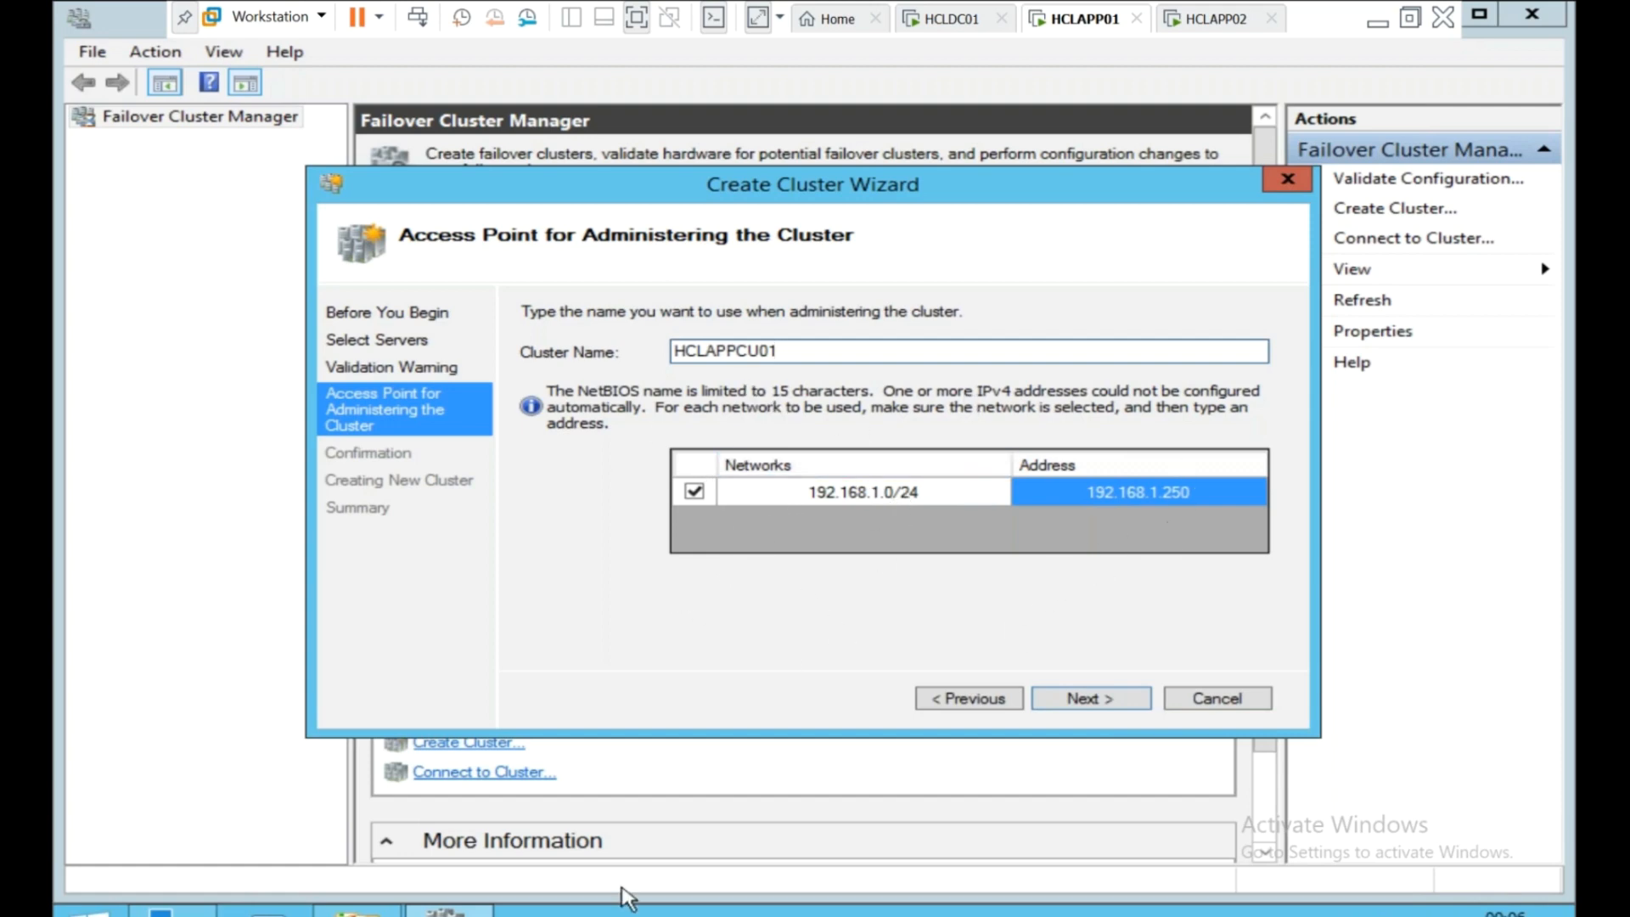
Open a command prompt below the wizard's settings, ping HCLAPPCU01 and stop the ping.
right_click(85, 912)
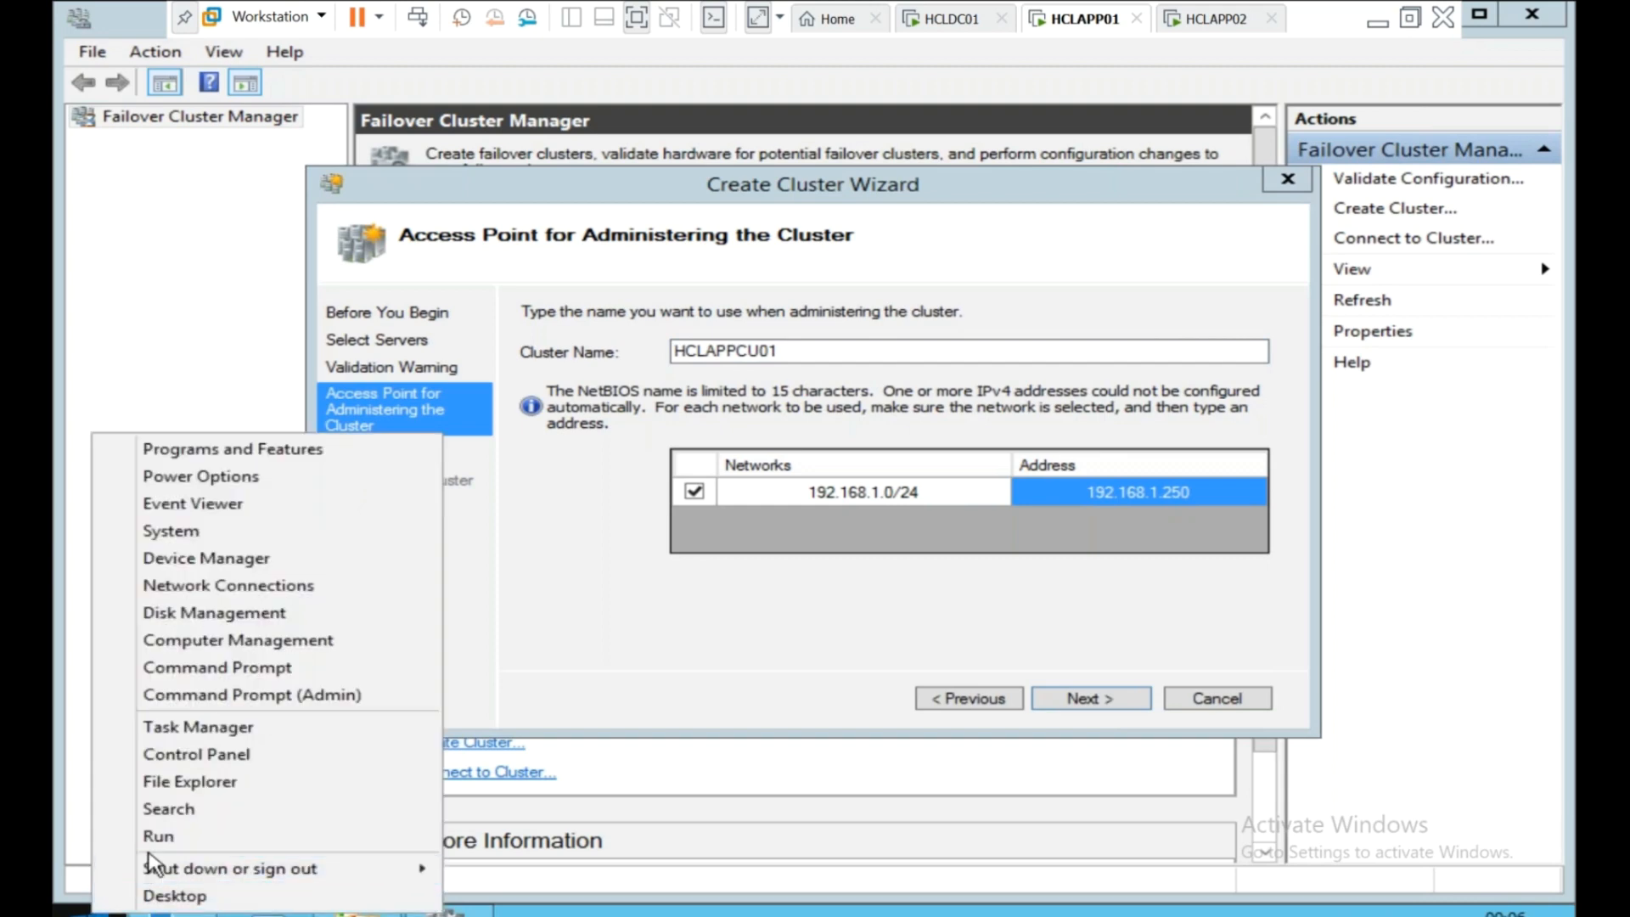
left_click(152, 840)
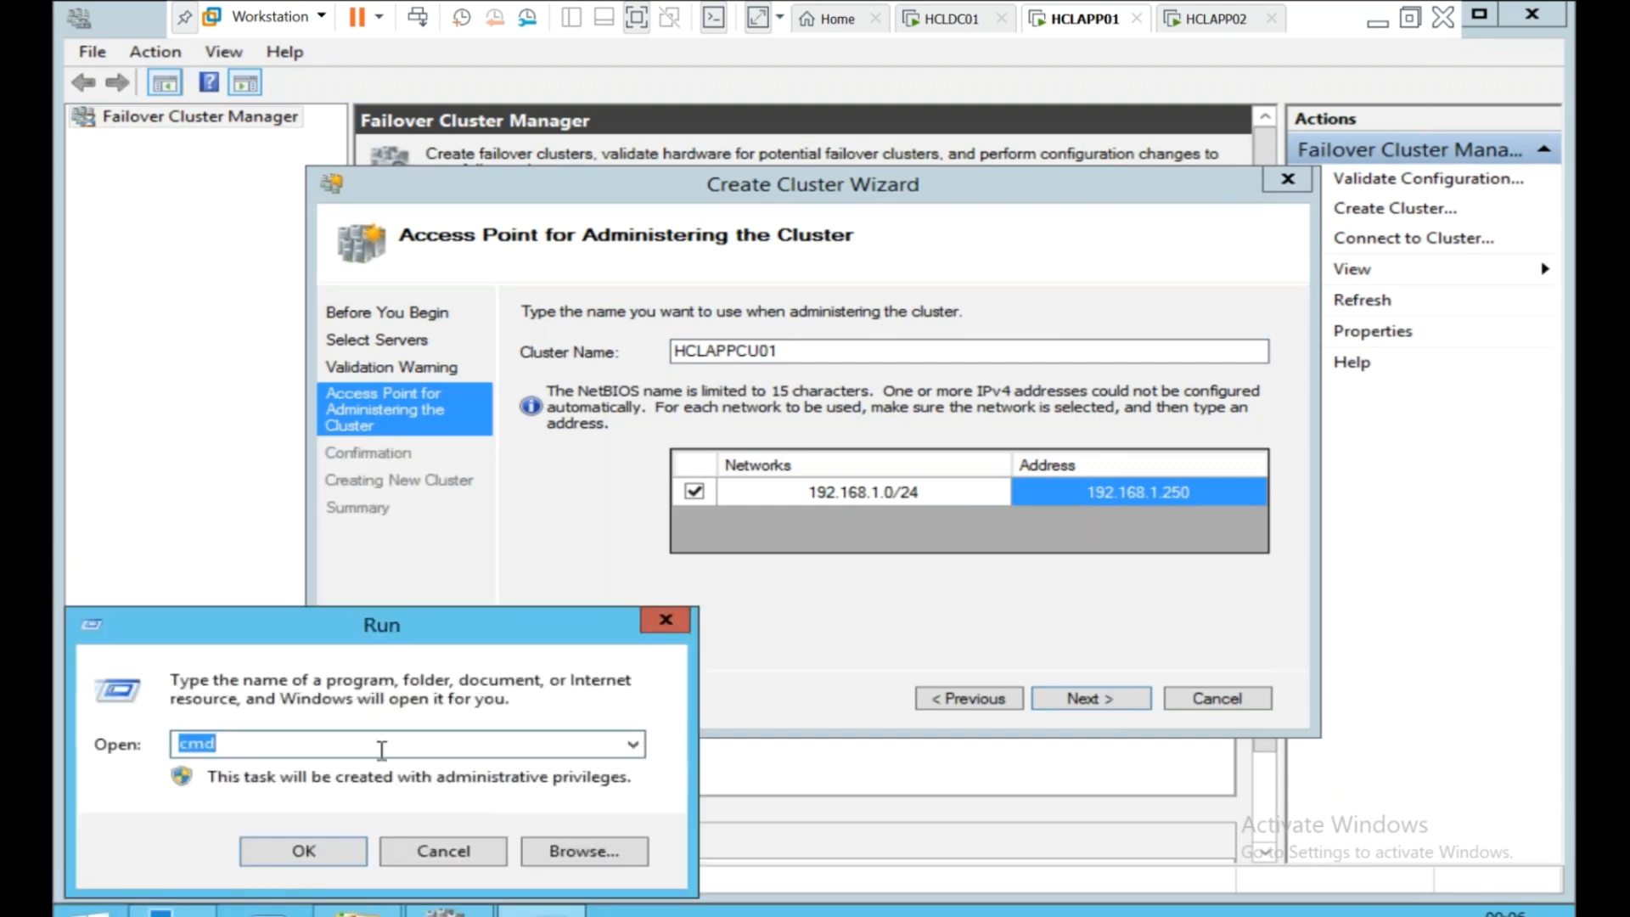
key("Return")
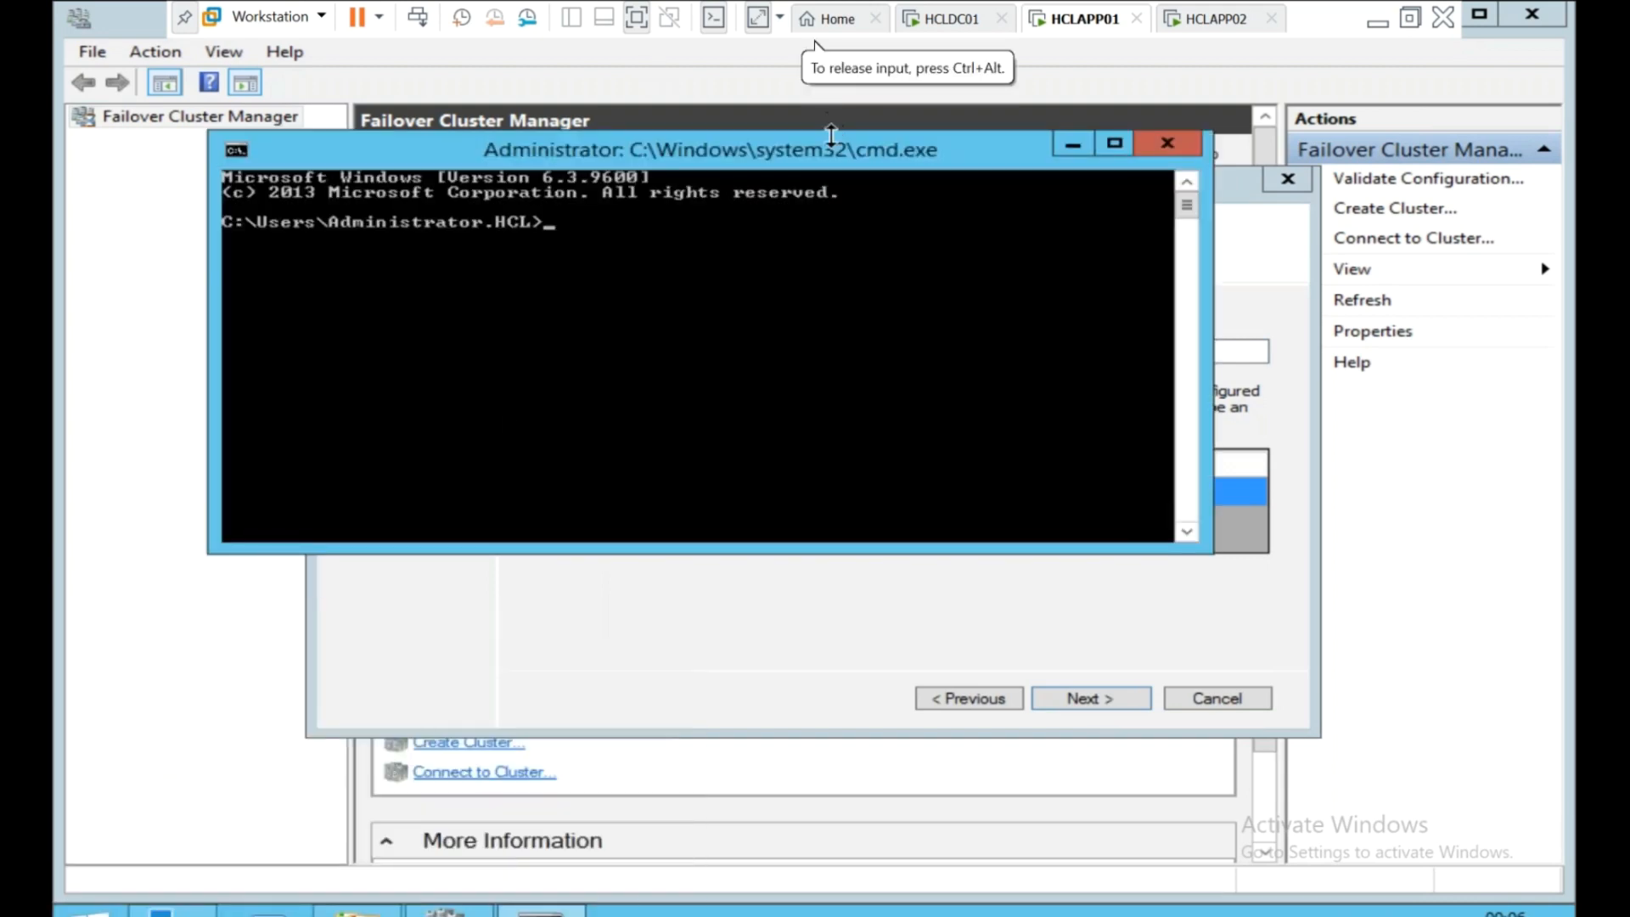
left_click_drag(841, 160, 1073, 629)
type("ping HCLAPP")
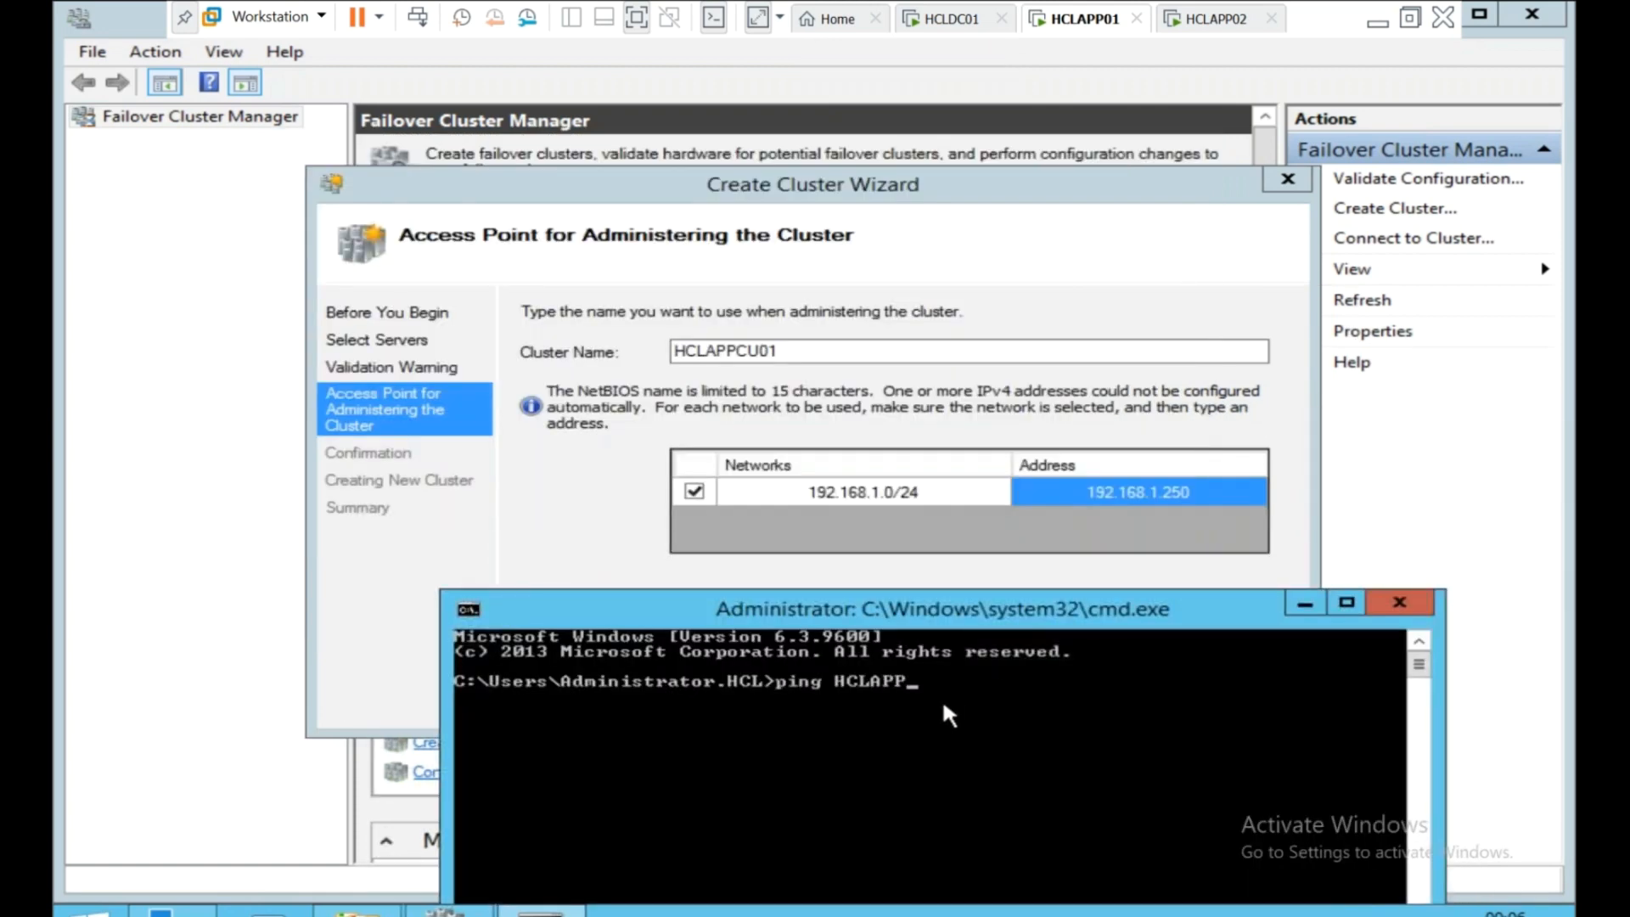
type("CU01")
key("Return")
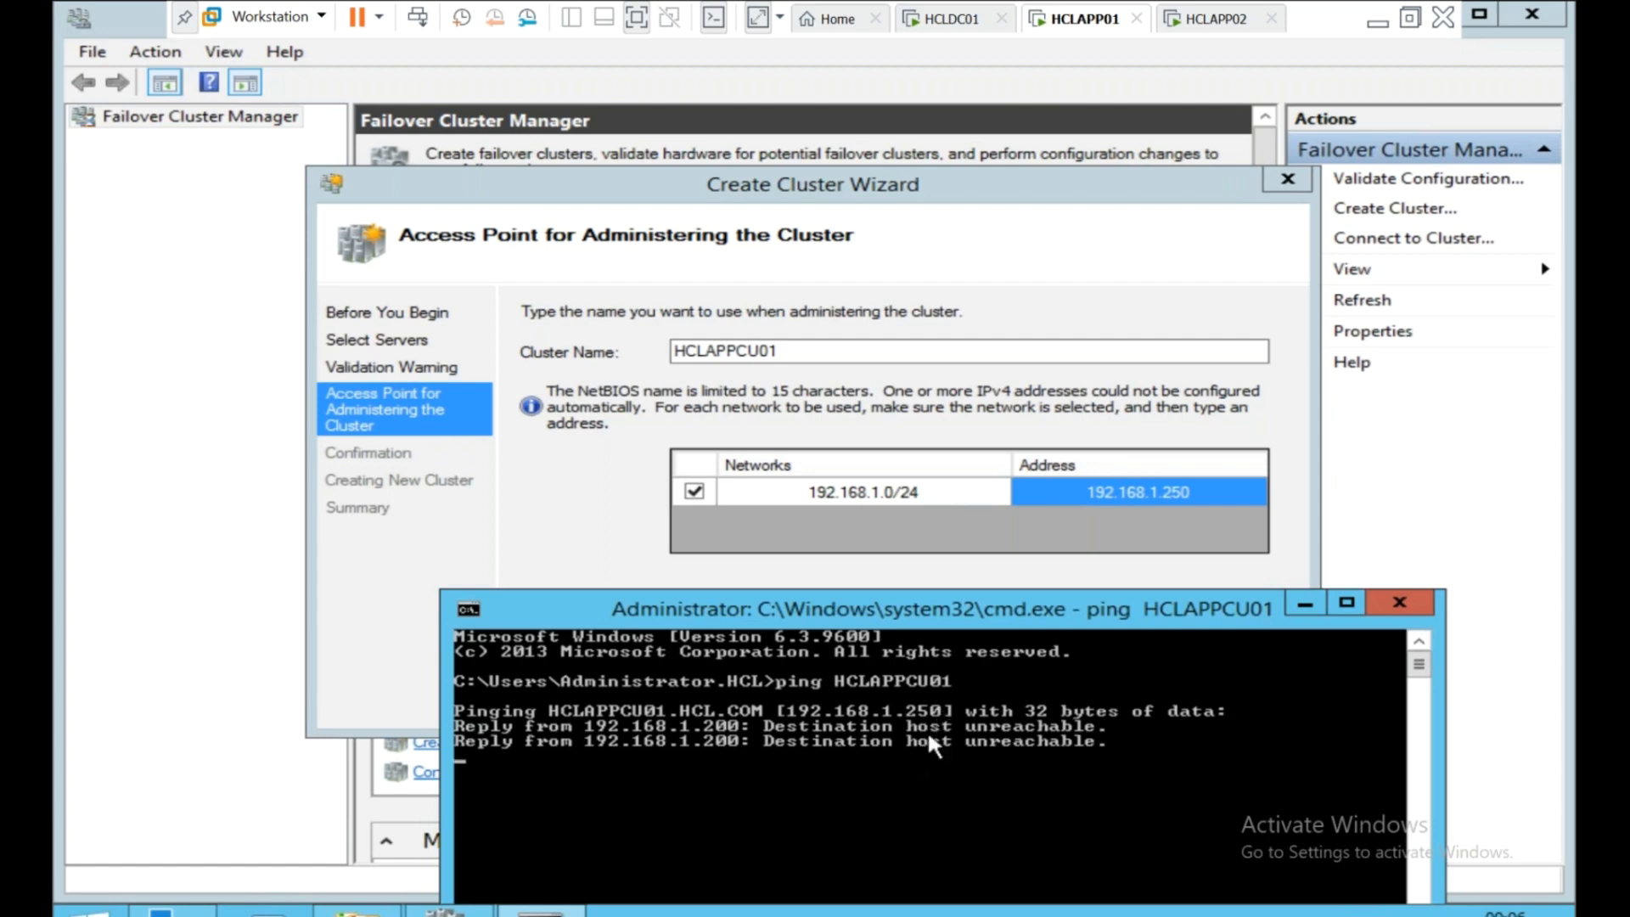
key("ctrl+c")
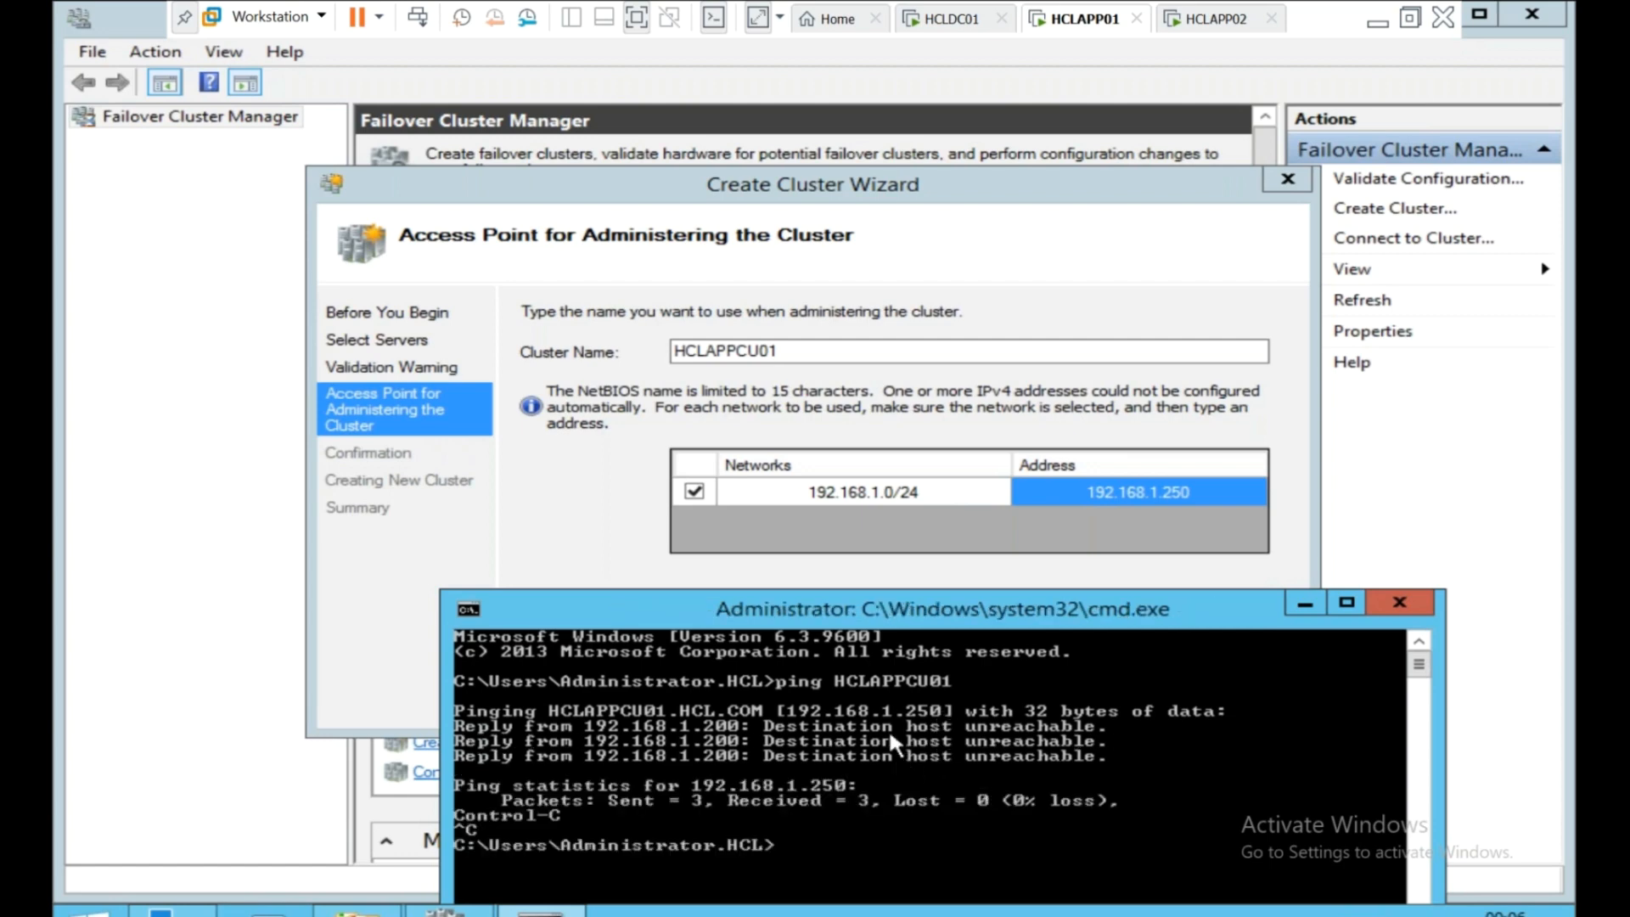
Start a continuous ping of HCLAPPCU01 and resize the command prompt into a tall, narrow window.
key("Up")
type("-t")
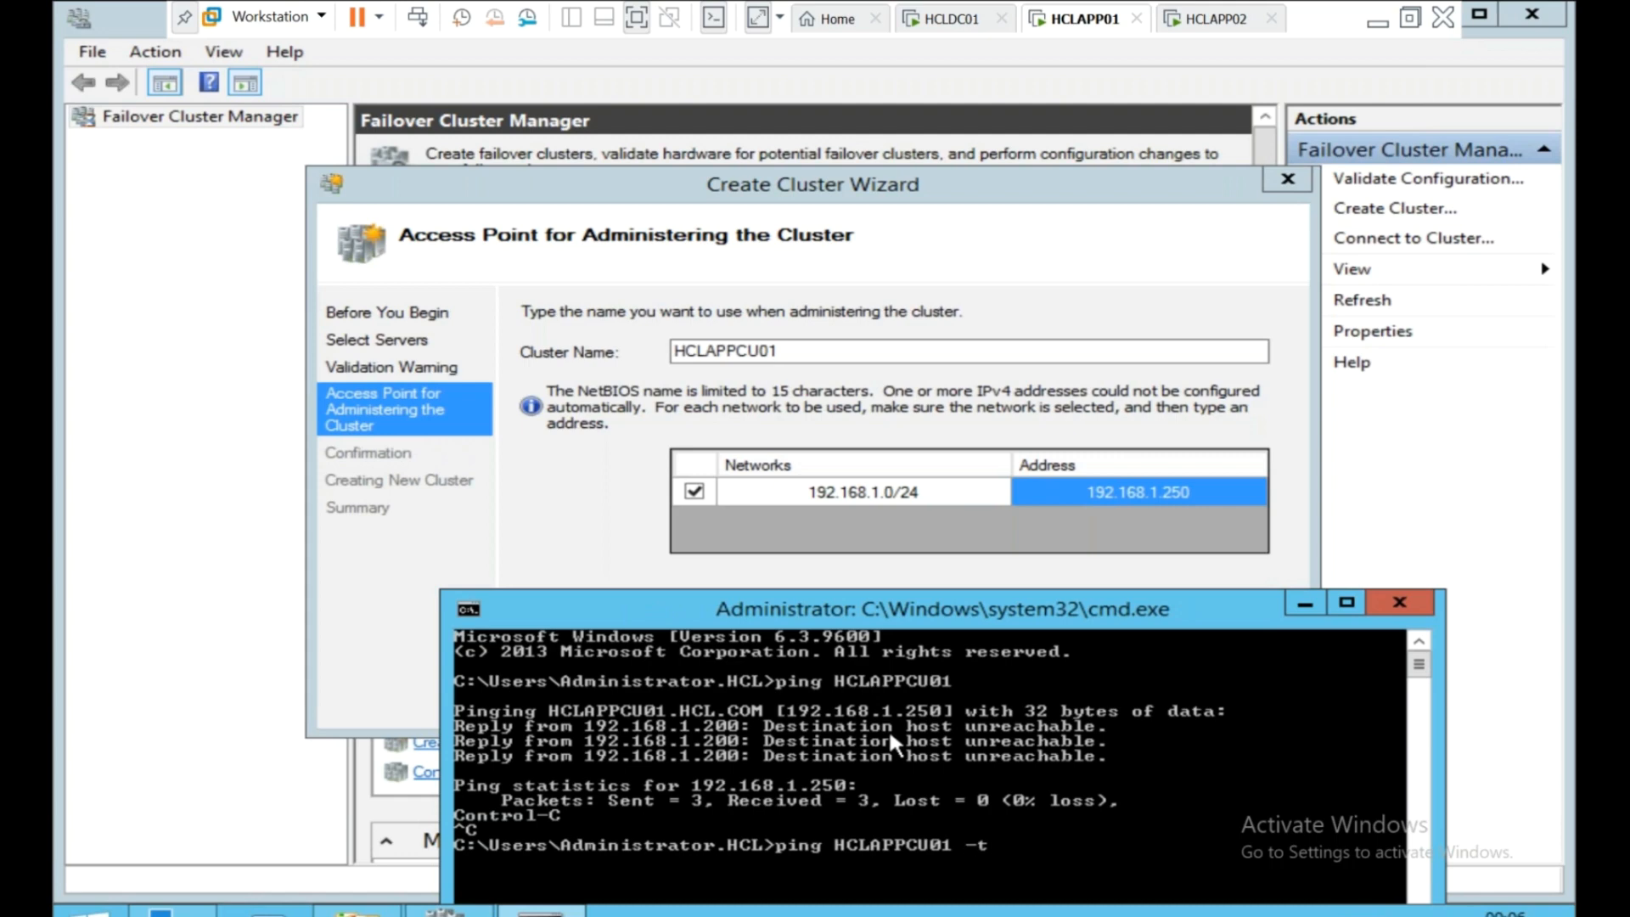
key("Return")
left_click_drag(986, 613, 641, 168)
left_click_drag(1093, 560, 778, 828)
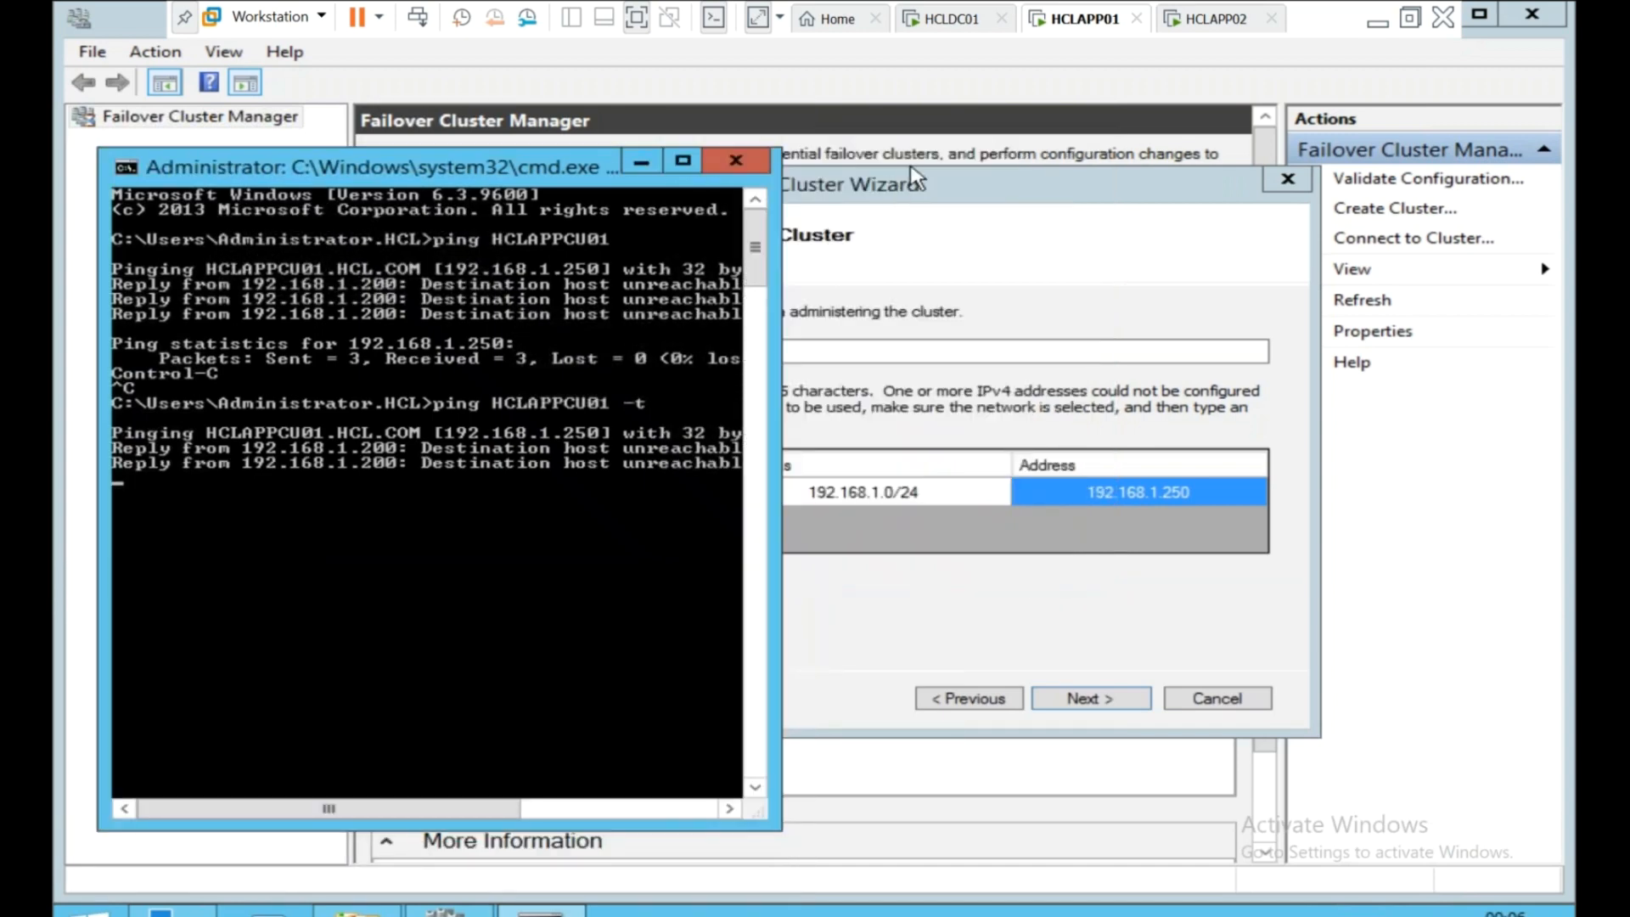
Continue to the wizard's confirmation, turn off adding all eligible storage and start creating the cluster.
left_click(931, 194)
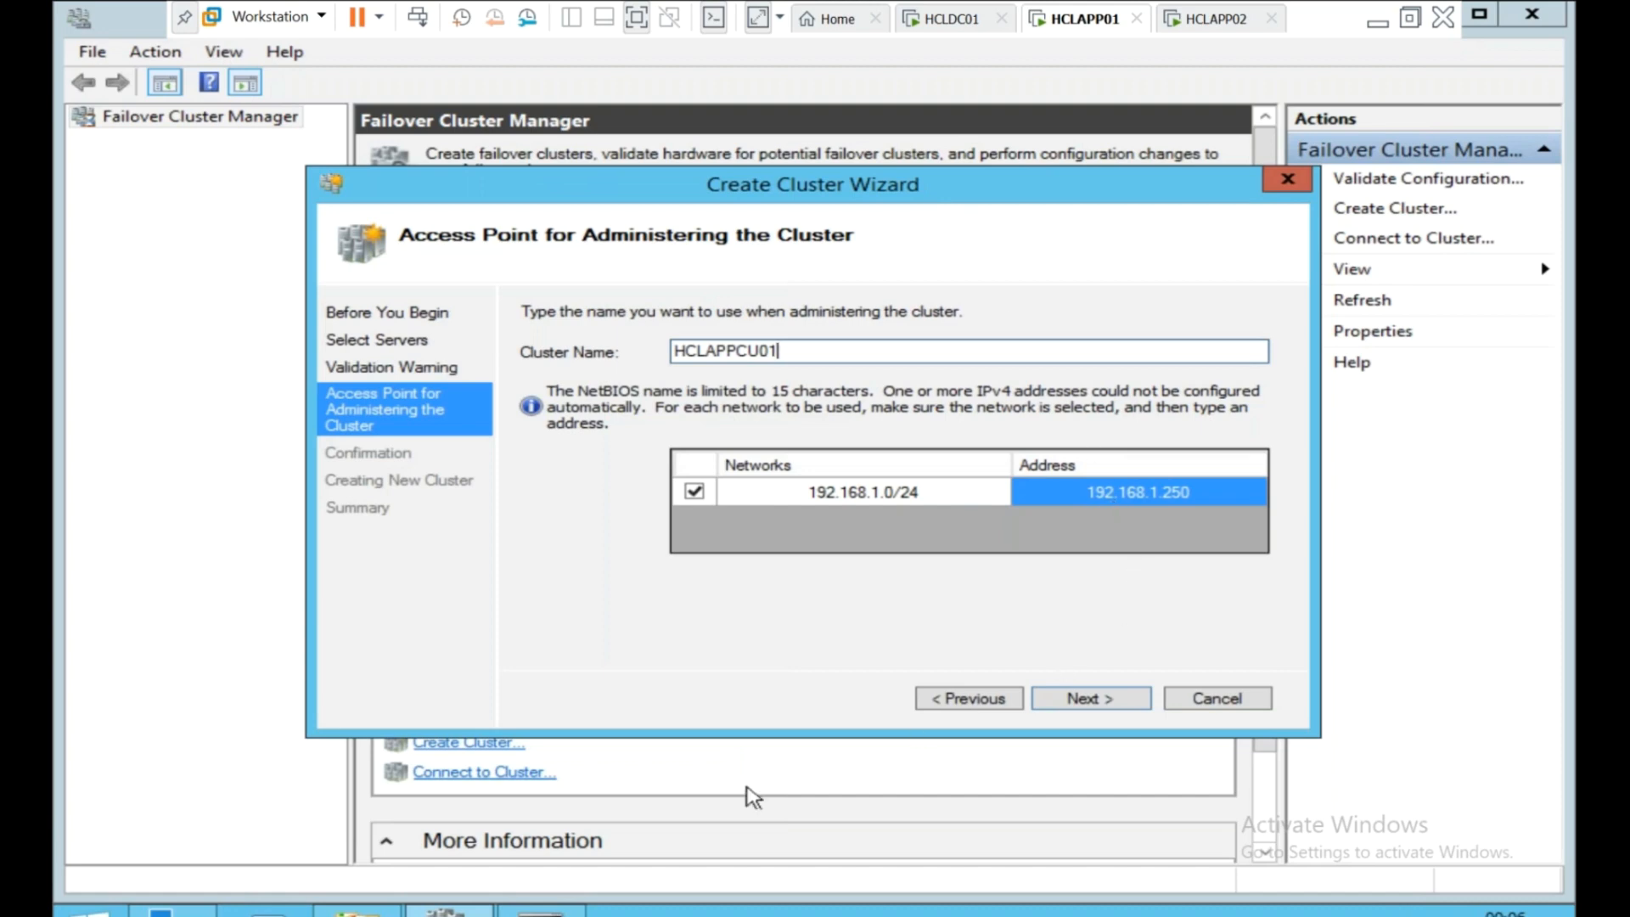
left_click(1082, 702)
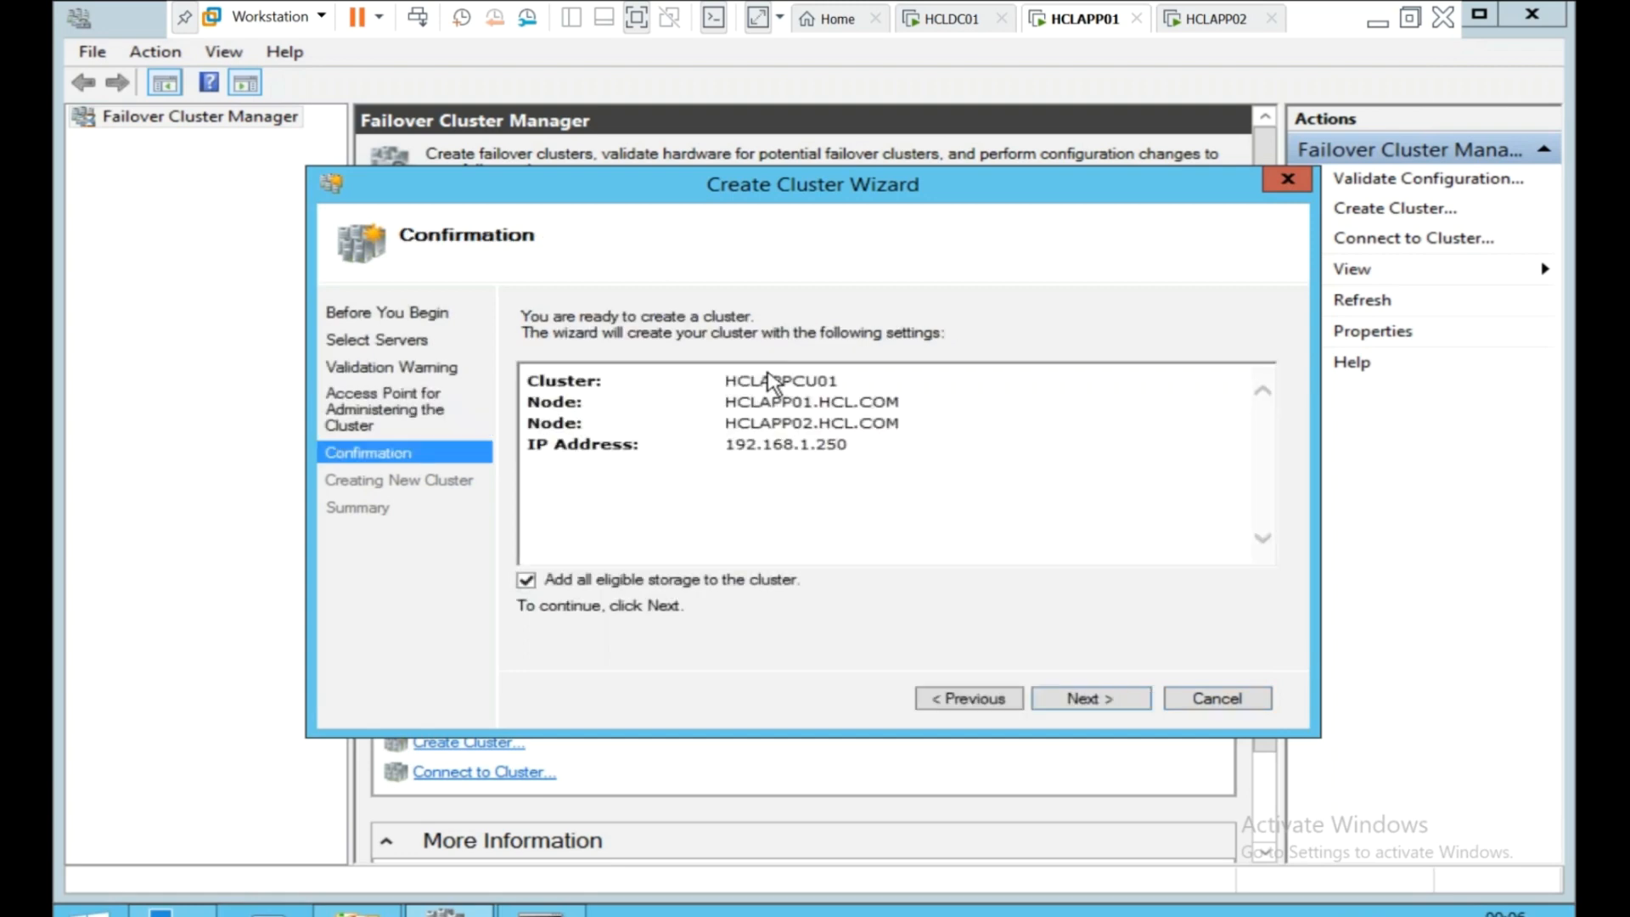
left_click(541, 910)
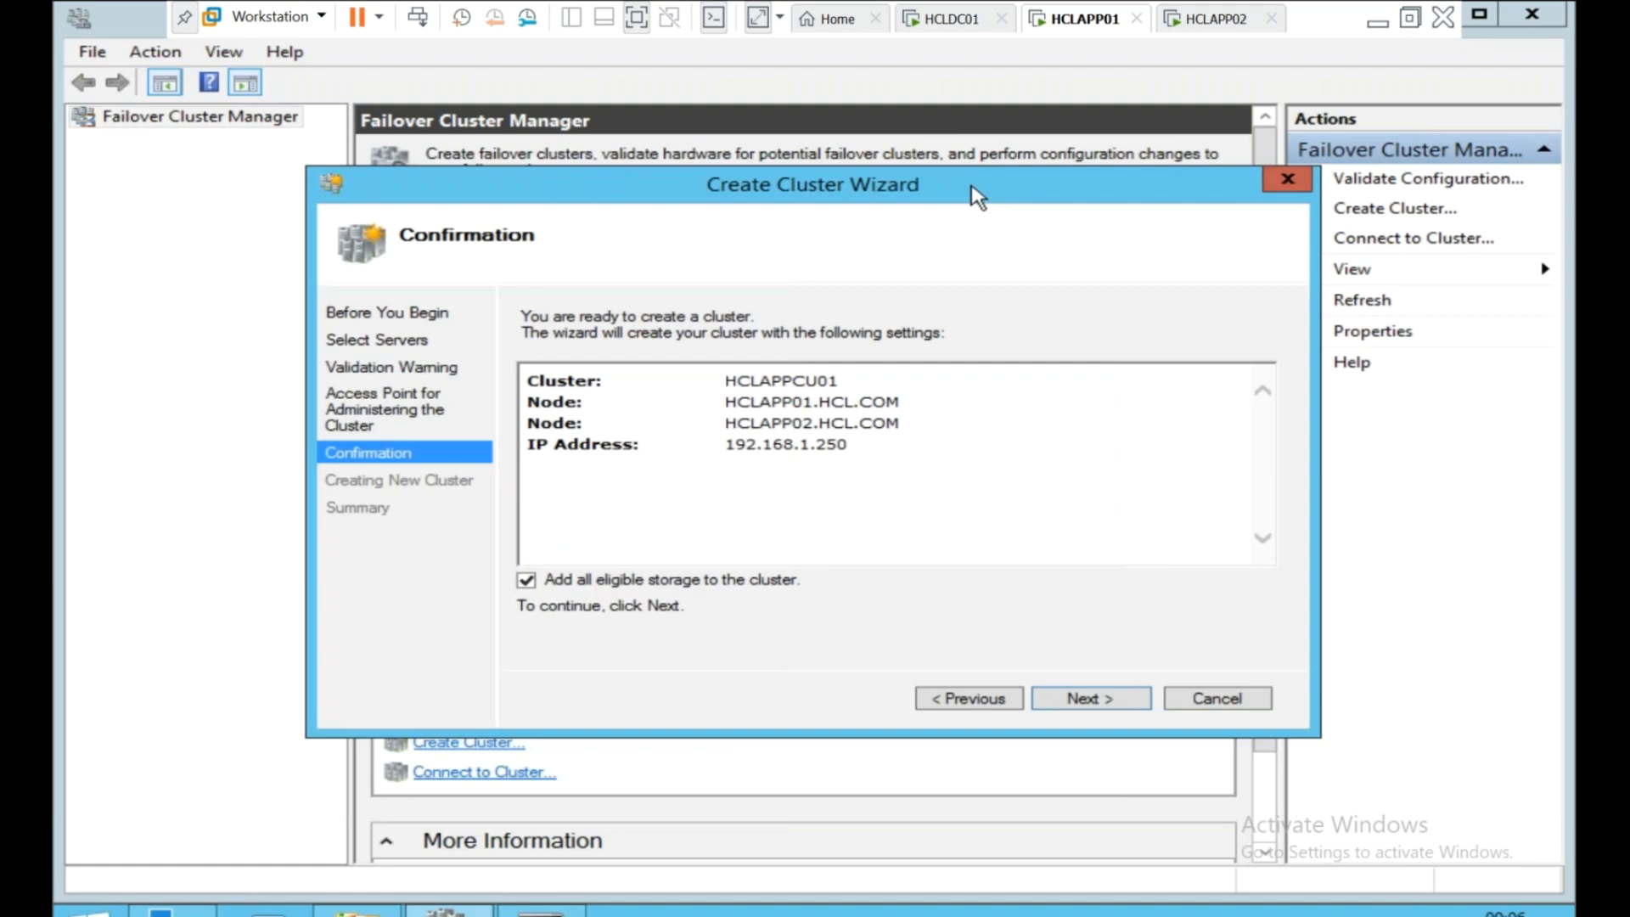
left_click(974, 192)
left_click(526, 580)
left_click(1072, 699)
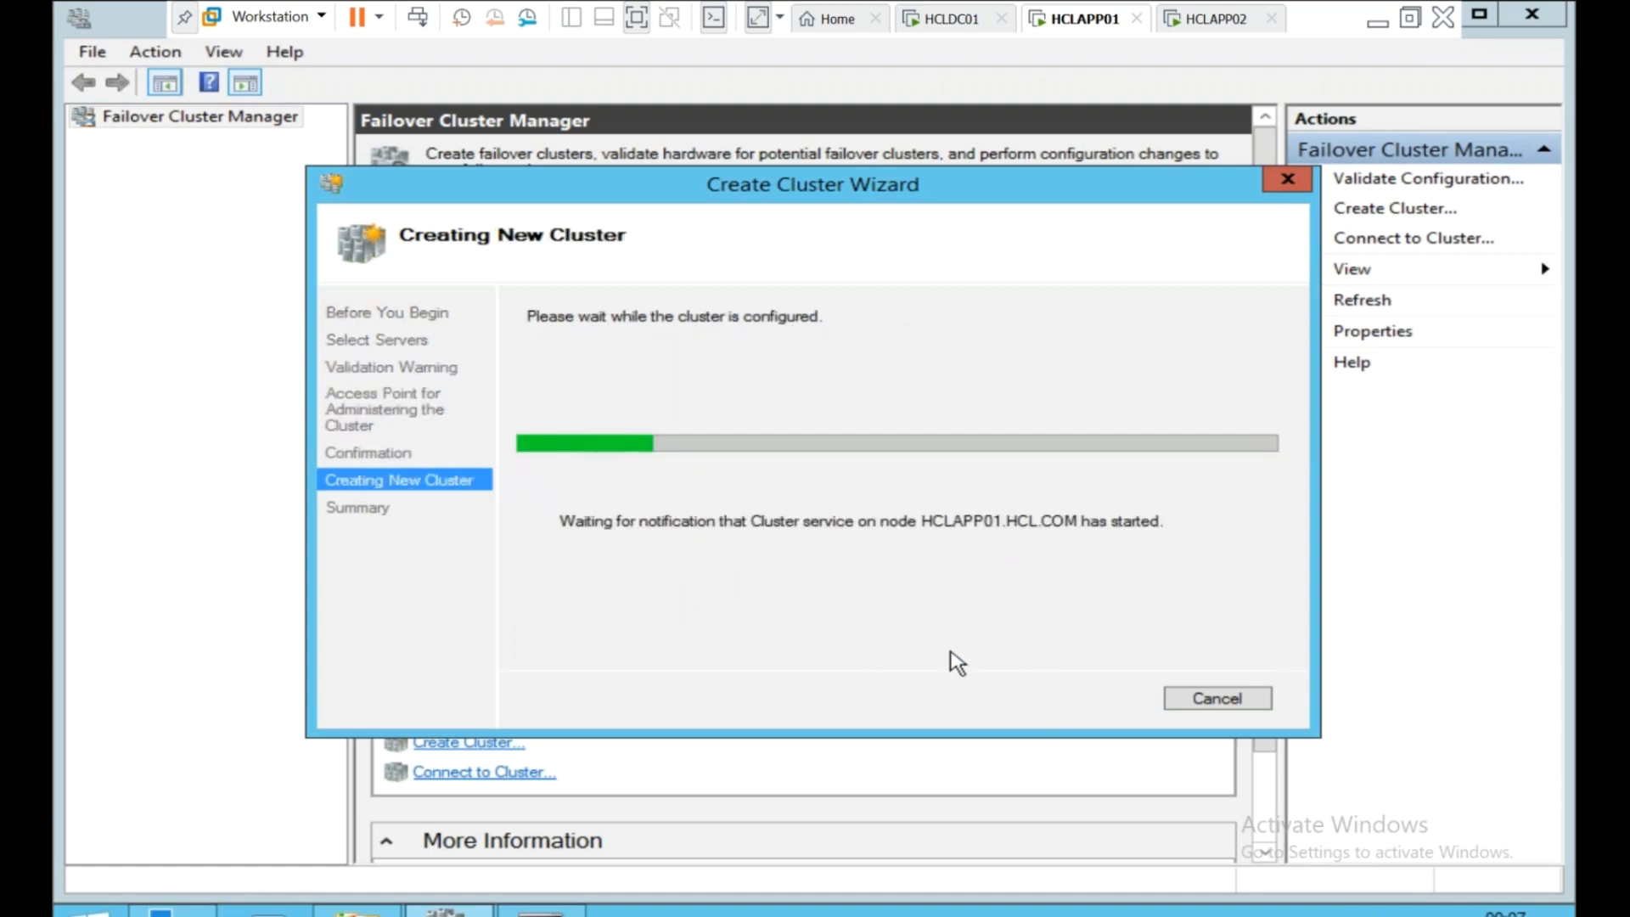
Watch the continuous ping beside the Create Cluster Wizard during cluster creation, and finish the wizard.
left_click(542, 913)
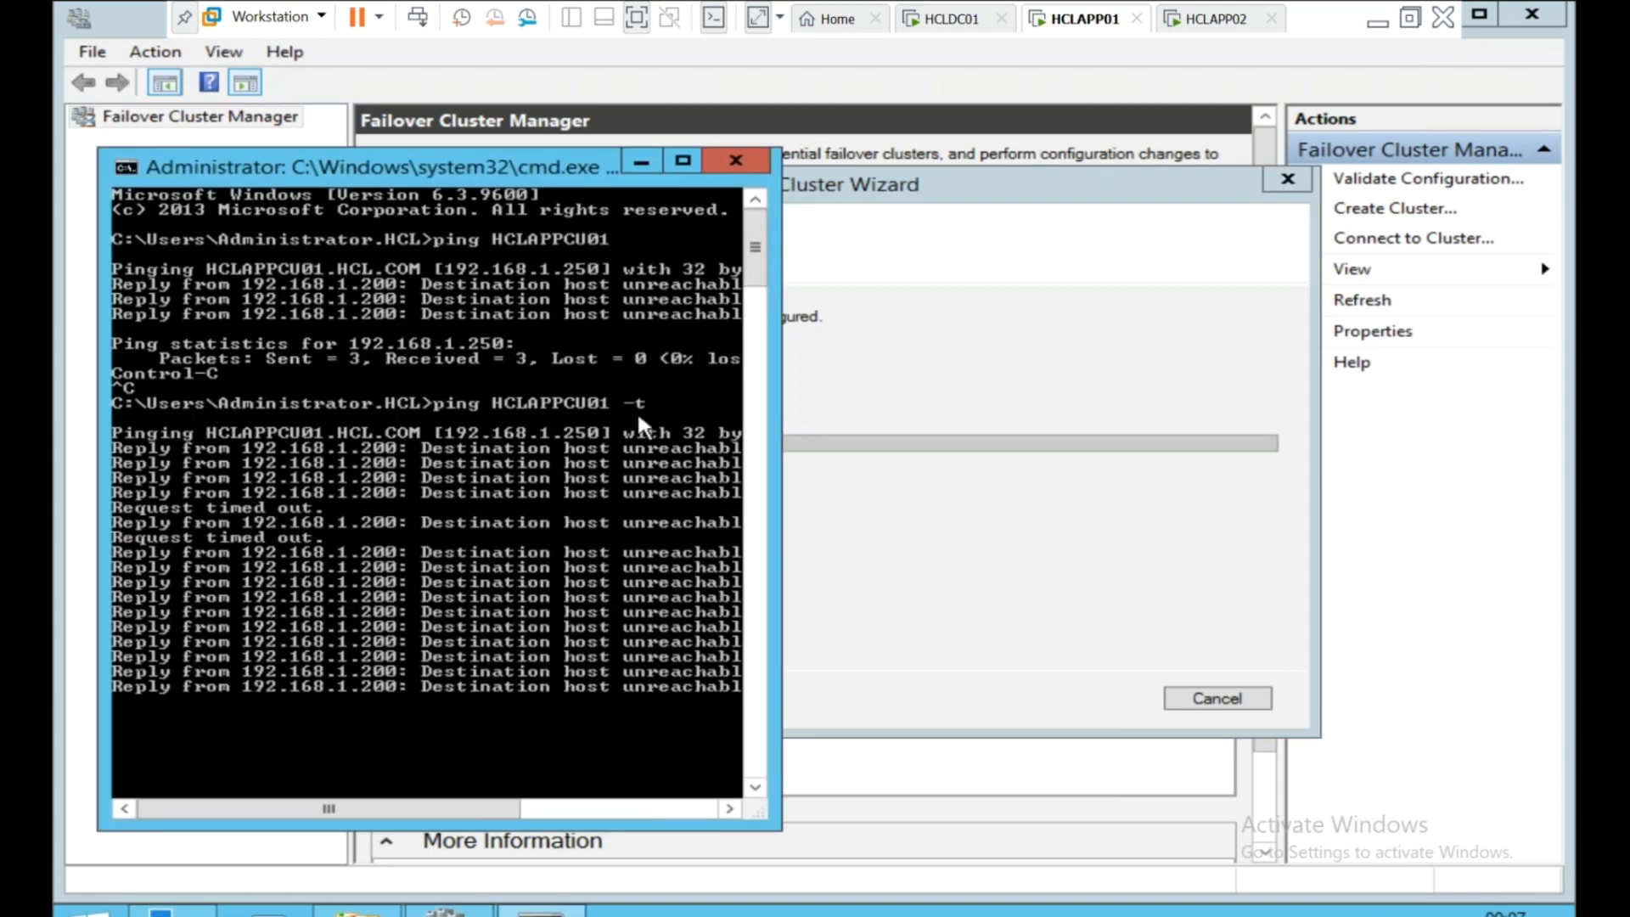
left_click_drag(853, 191, 1108, 204)
left_click(526, 906)
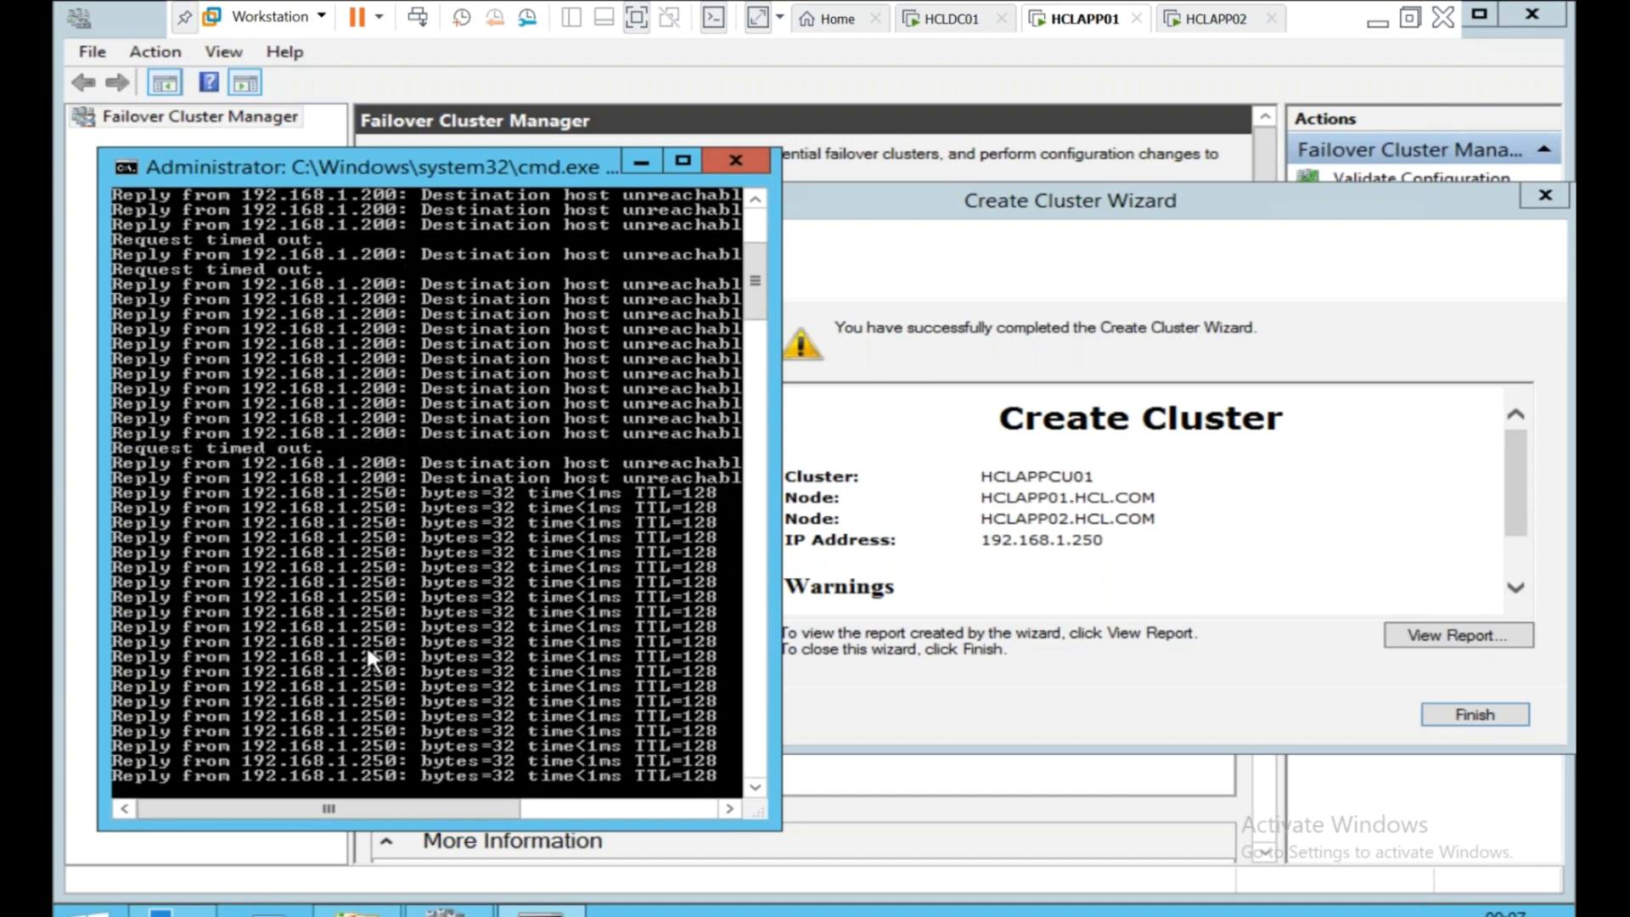
left_click(1449, 722)
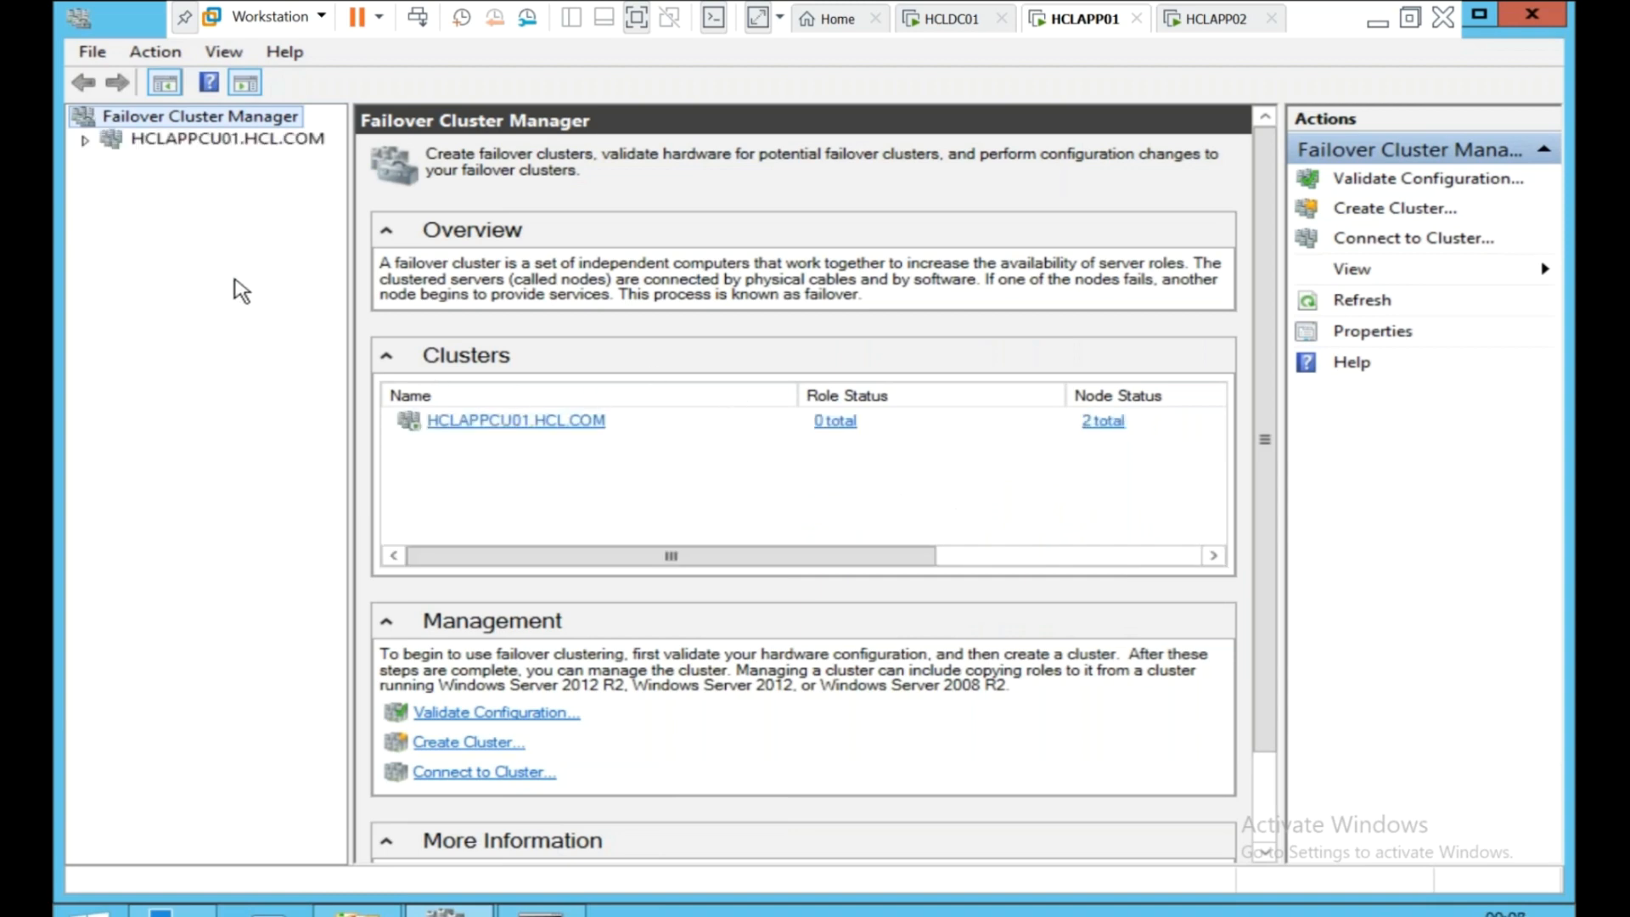
Expand HCLAPPCU01.HCL.COM and look at the cluster's summary and its roles.
left_click(91, 149)
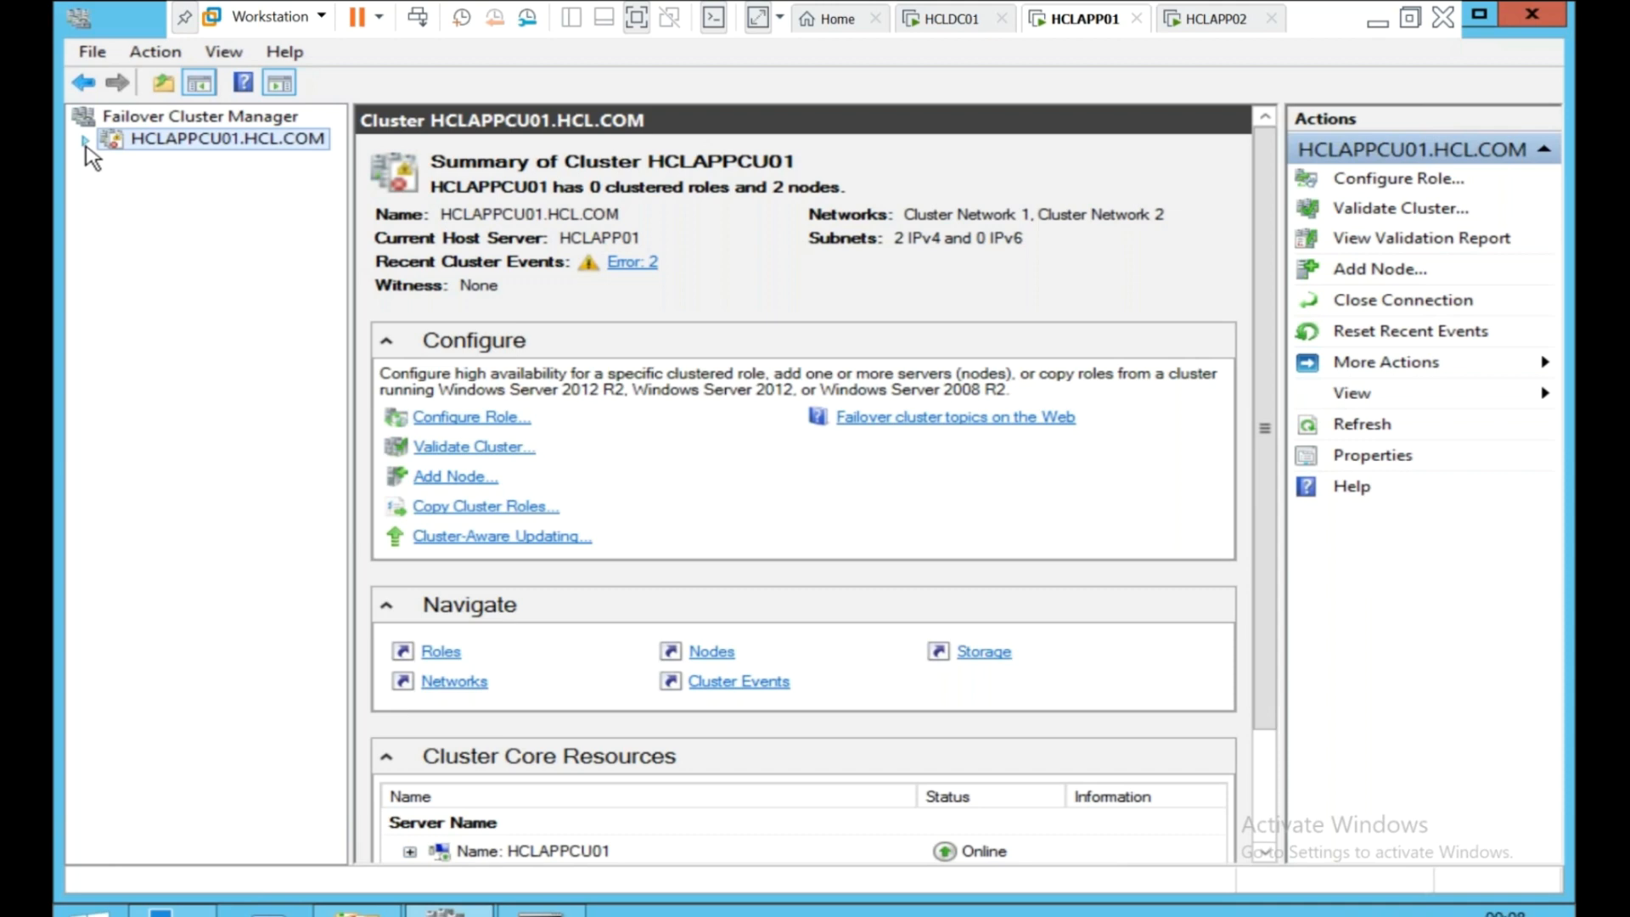
left_click(85, 141)
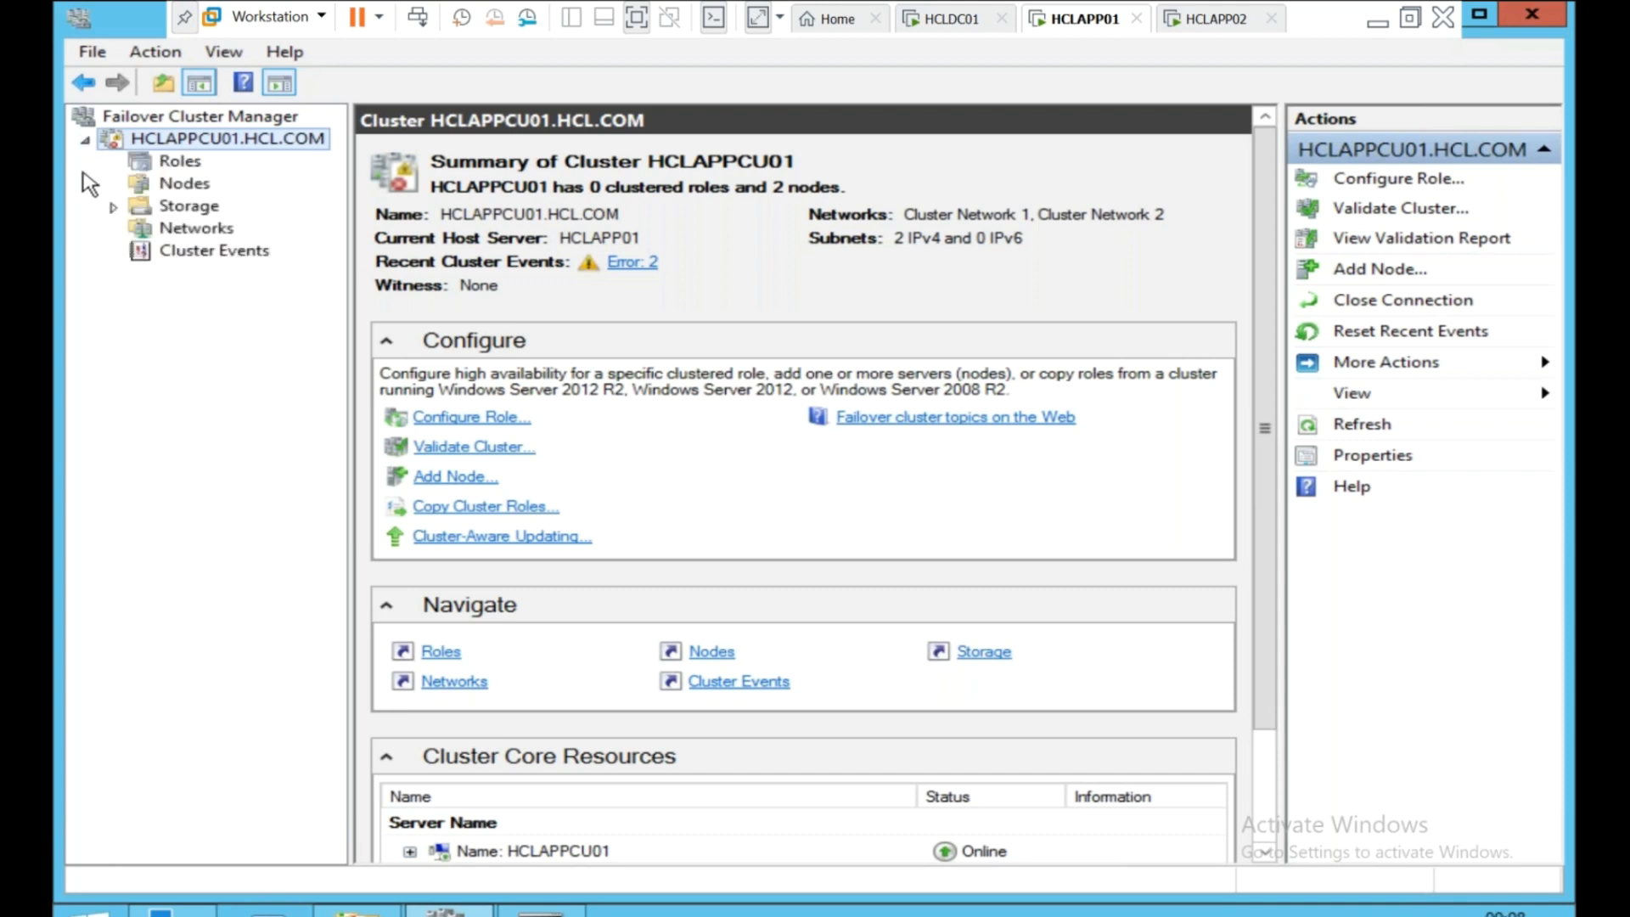
left_click(141, 163)
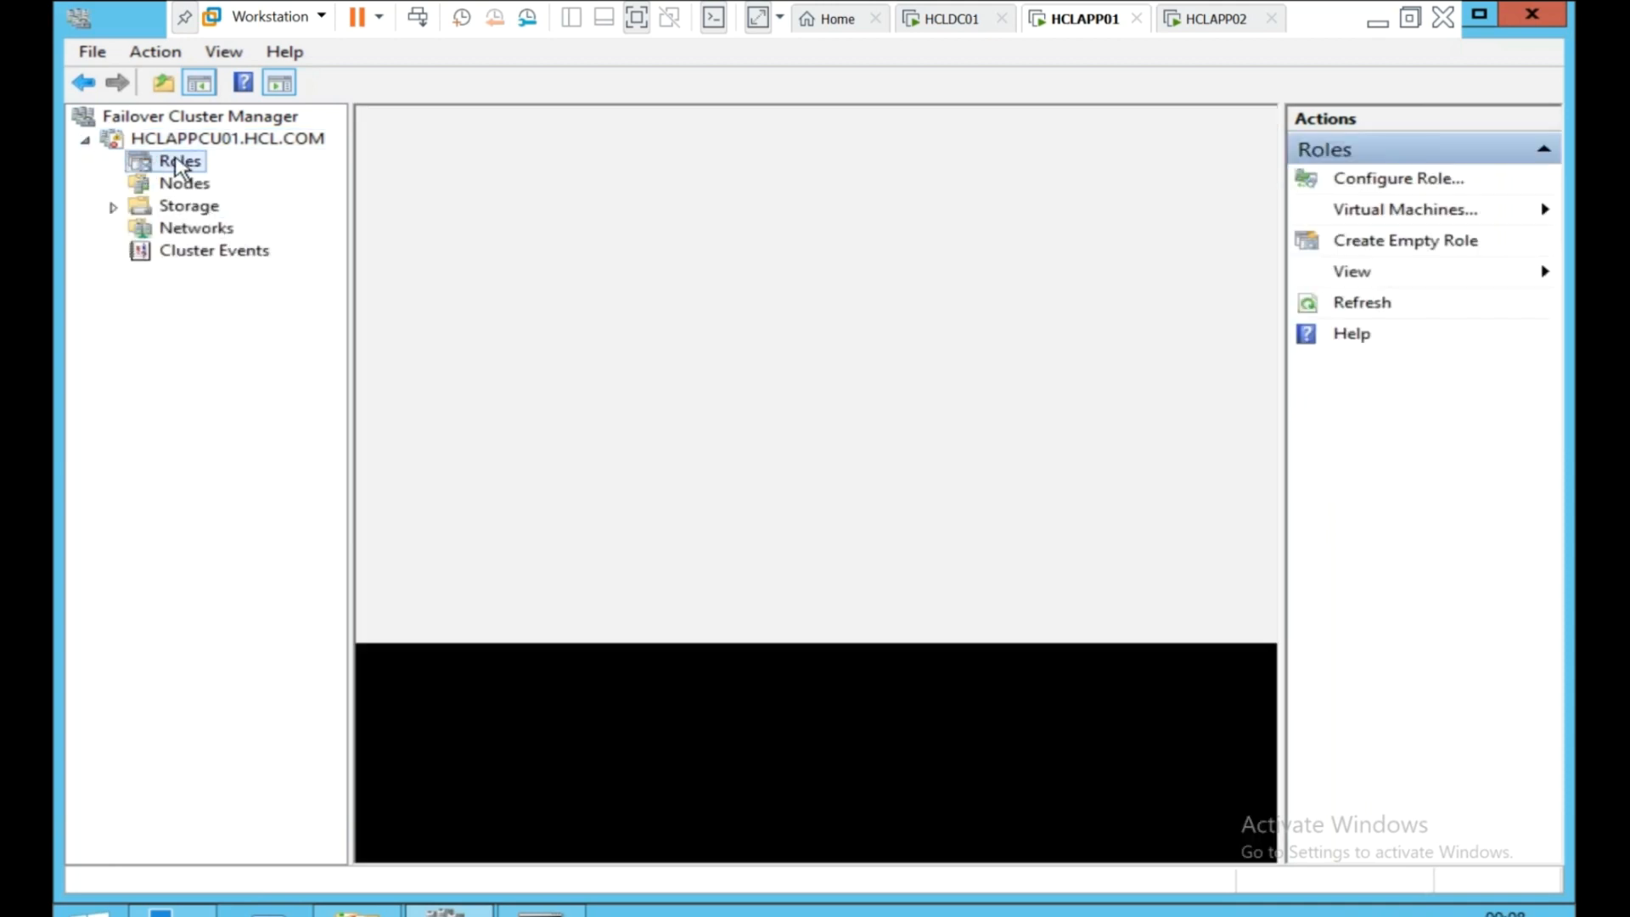
left_click(180, 147)
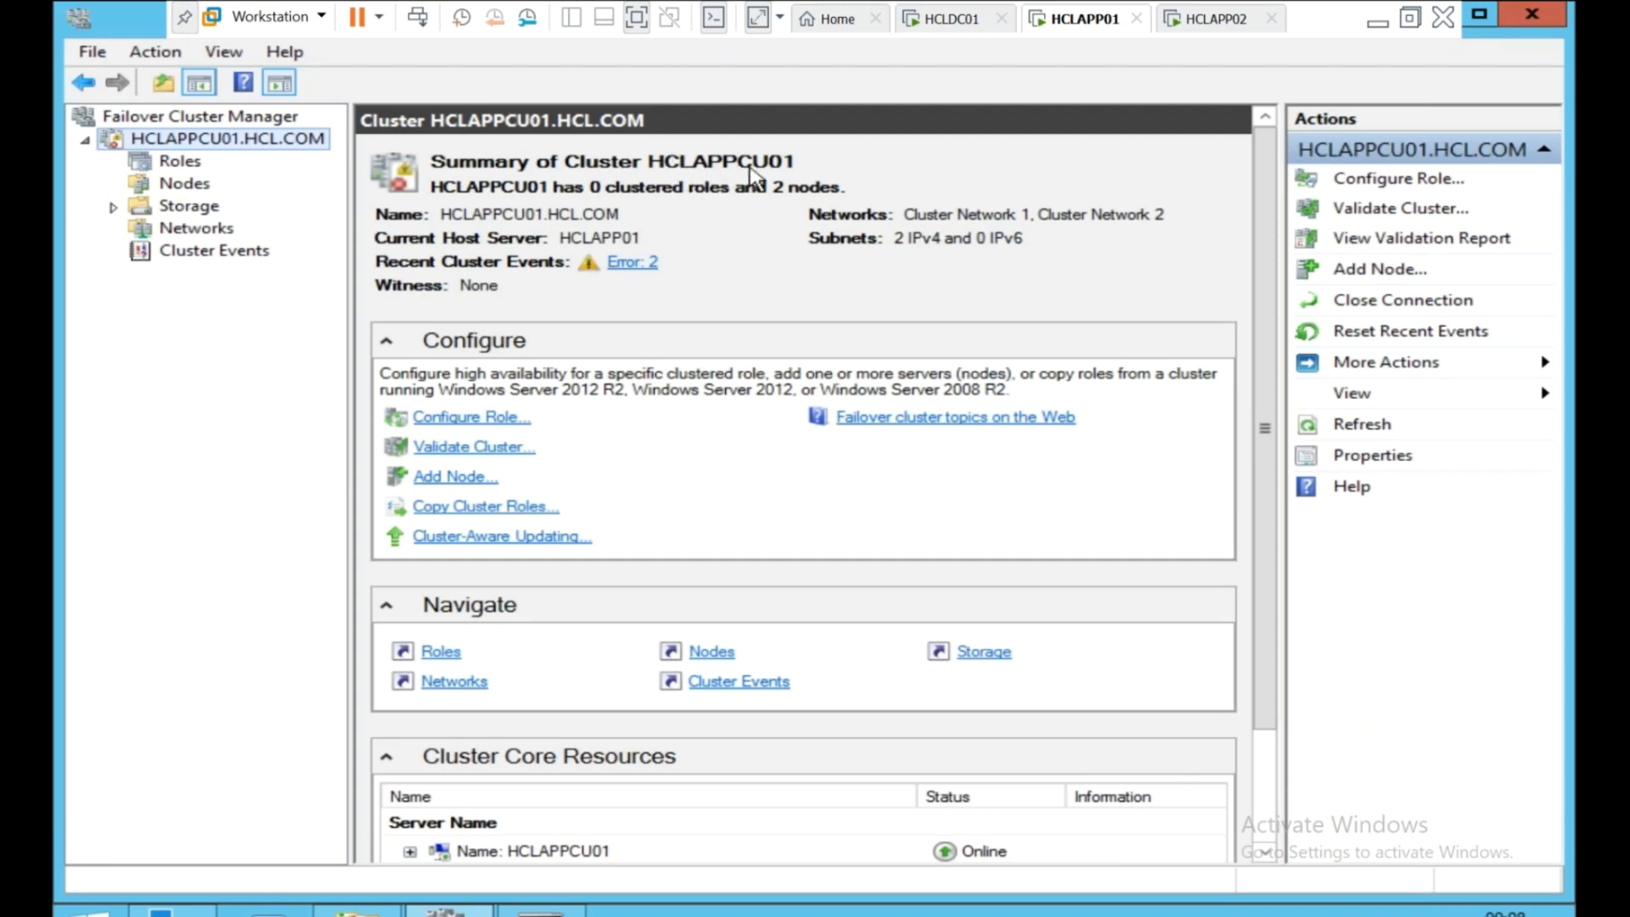
left_click(178, 164)
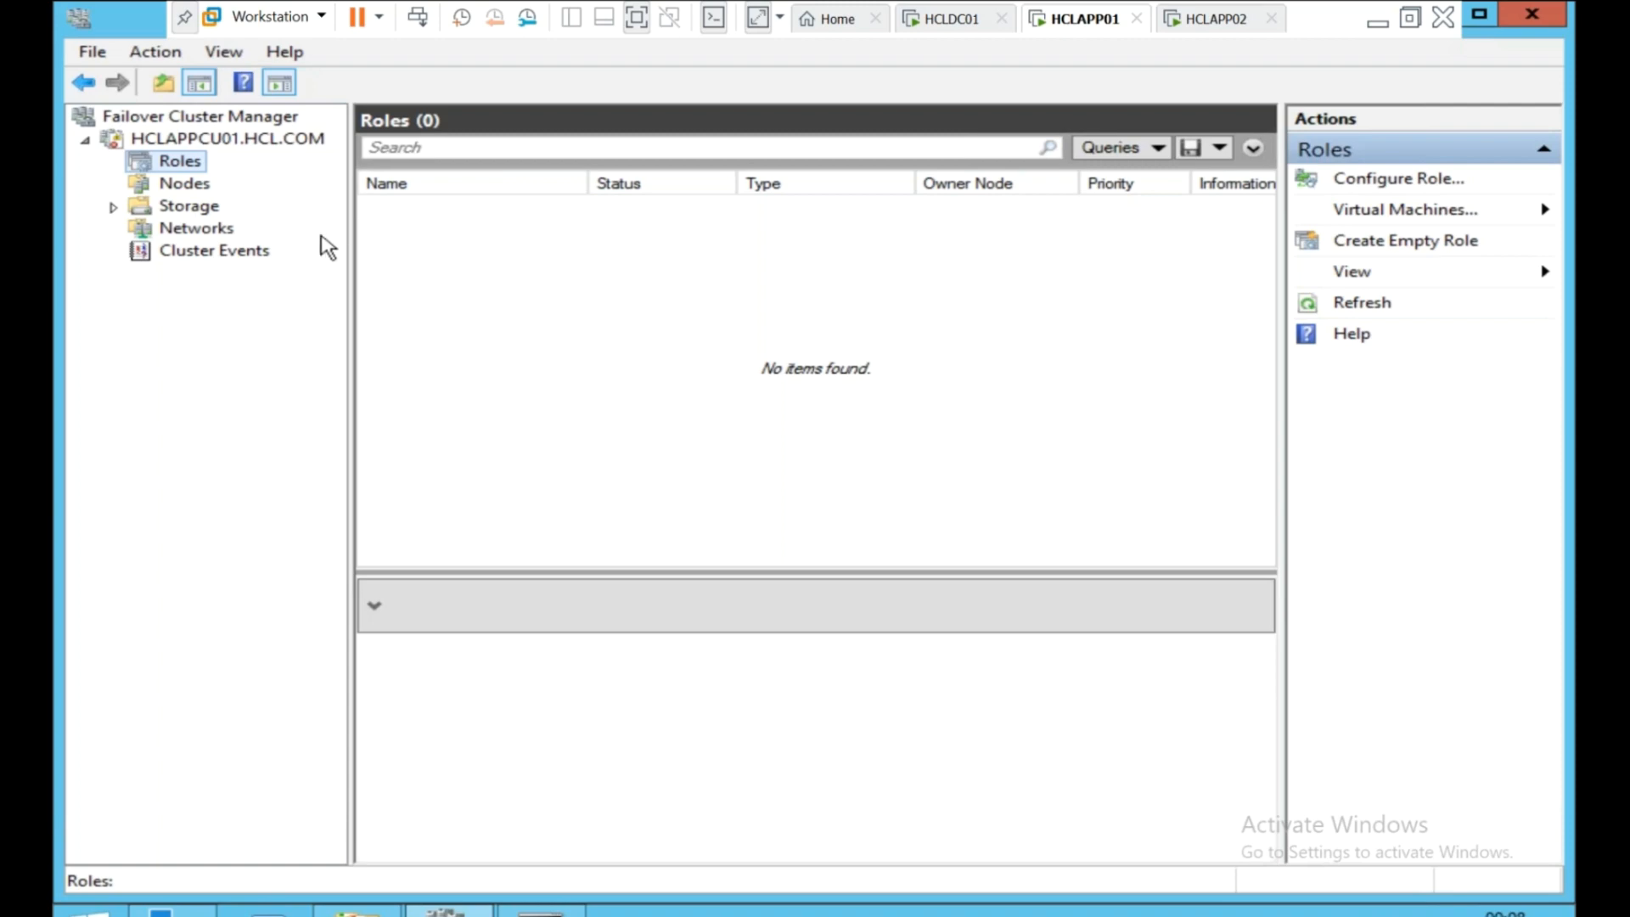
Show the cluster's nodes, enlarge the details area and view the summary of node HCLAPP01.
left_click(182, 188)
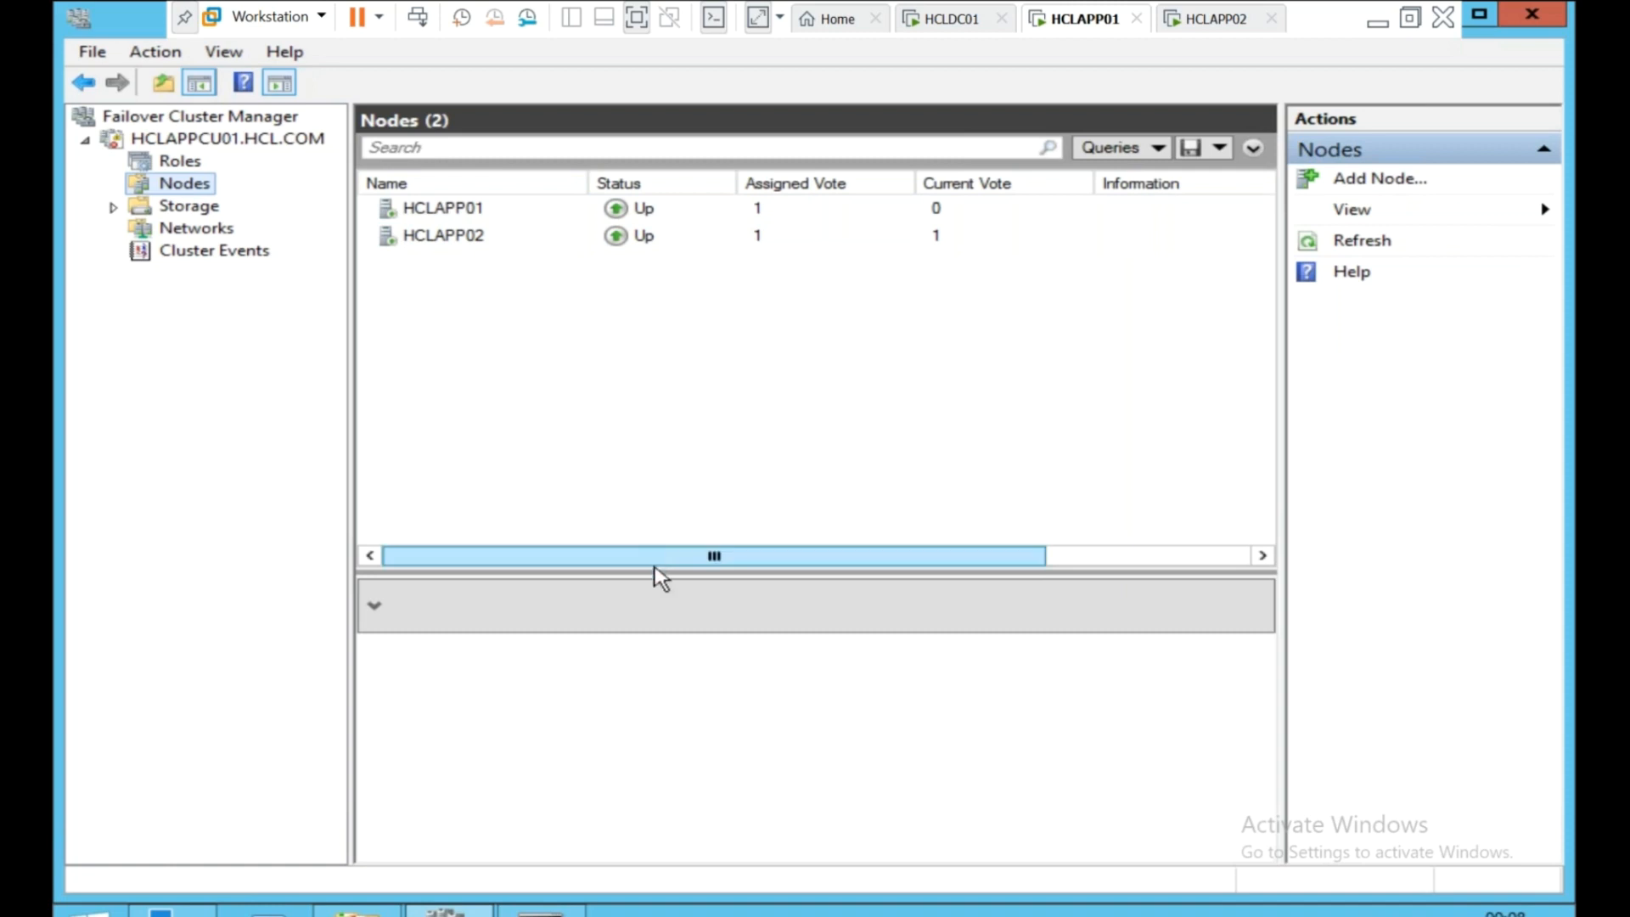
left_click_drag(658, 574, 640, 277)
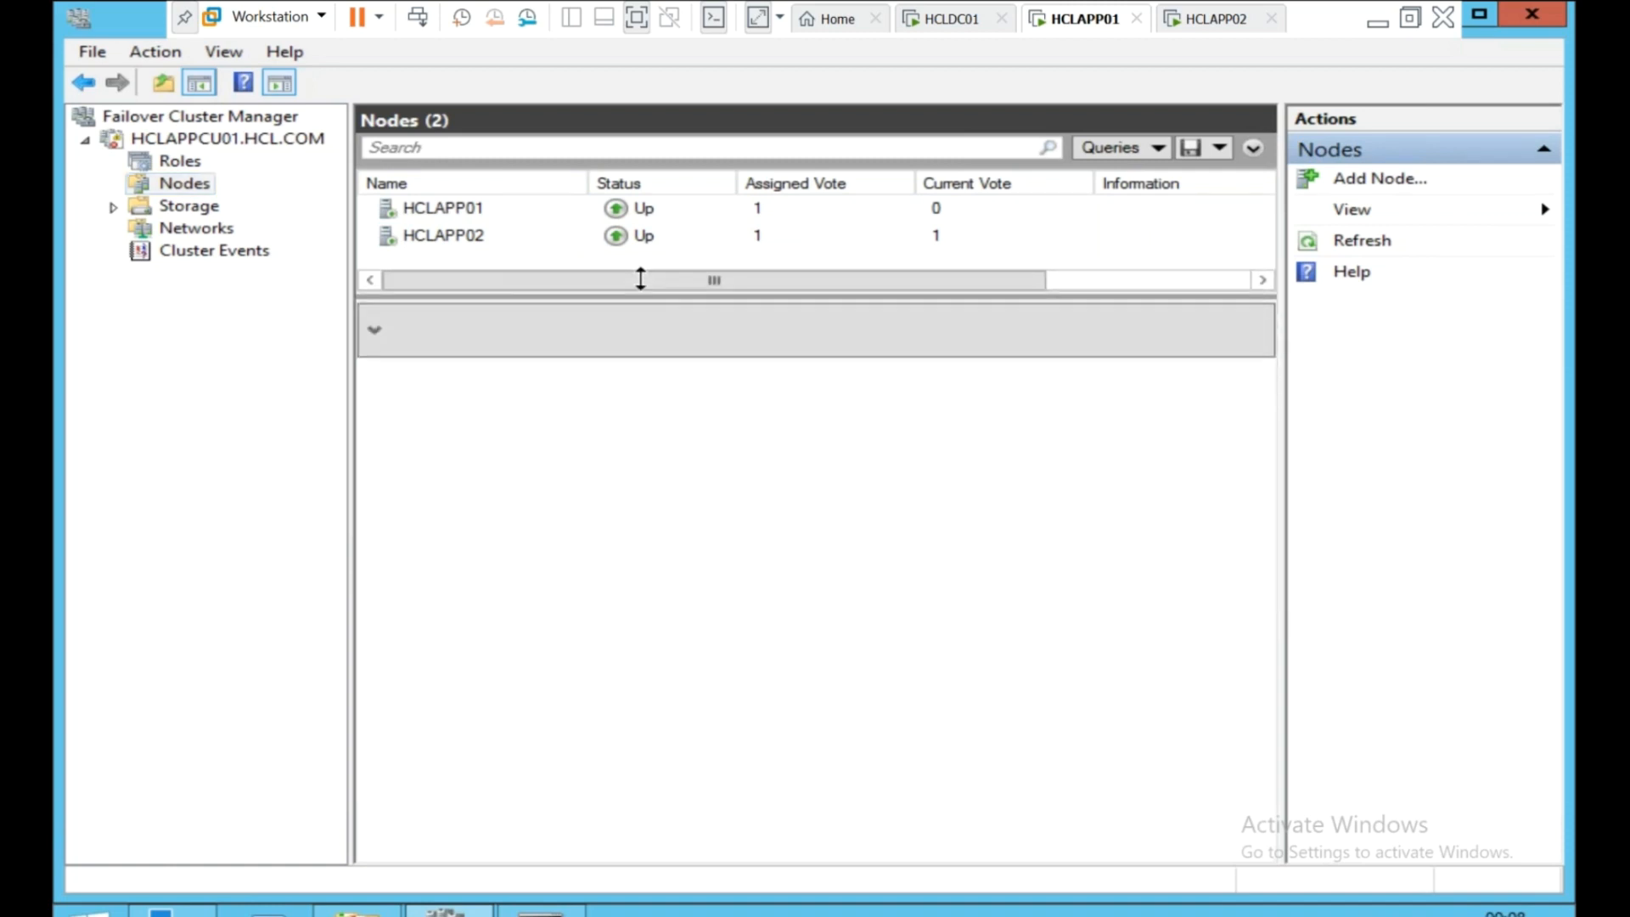
left_click(433, 219)
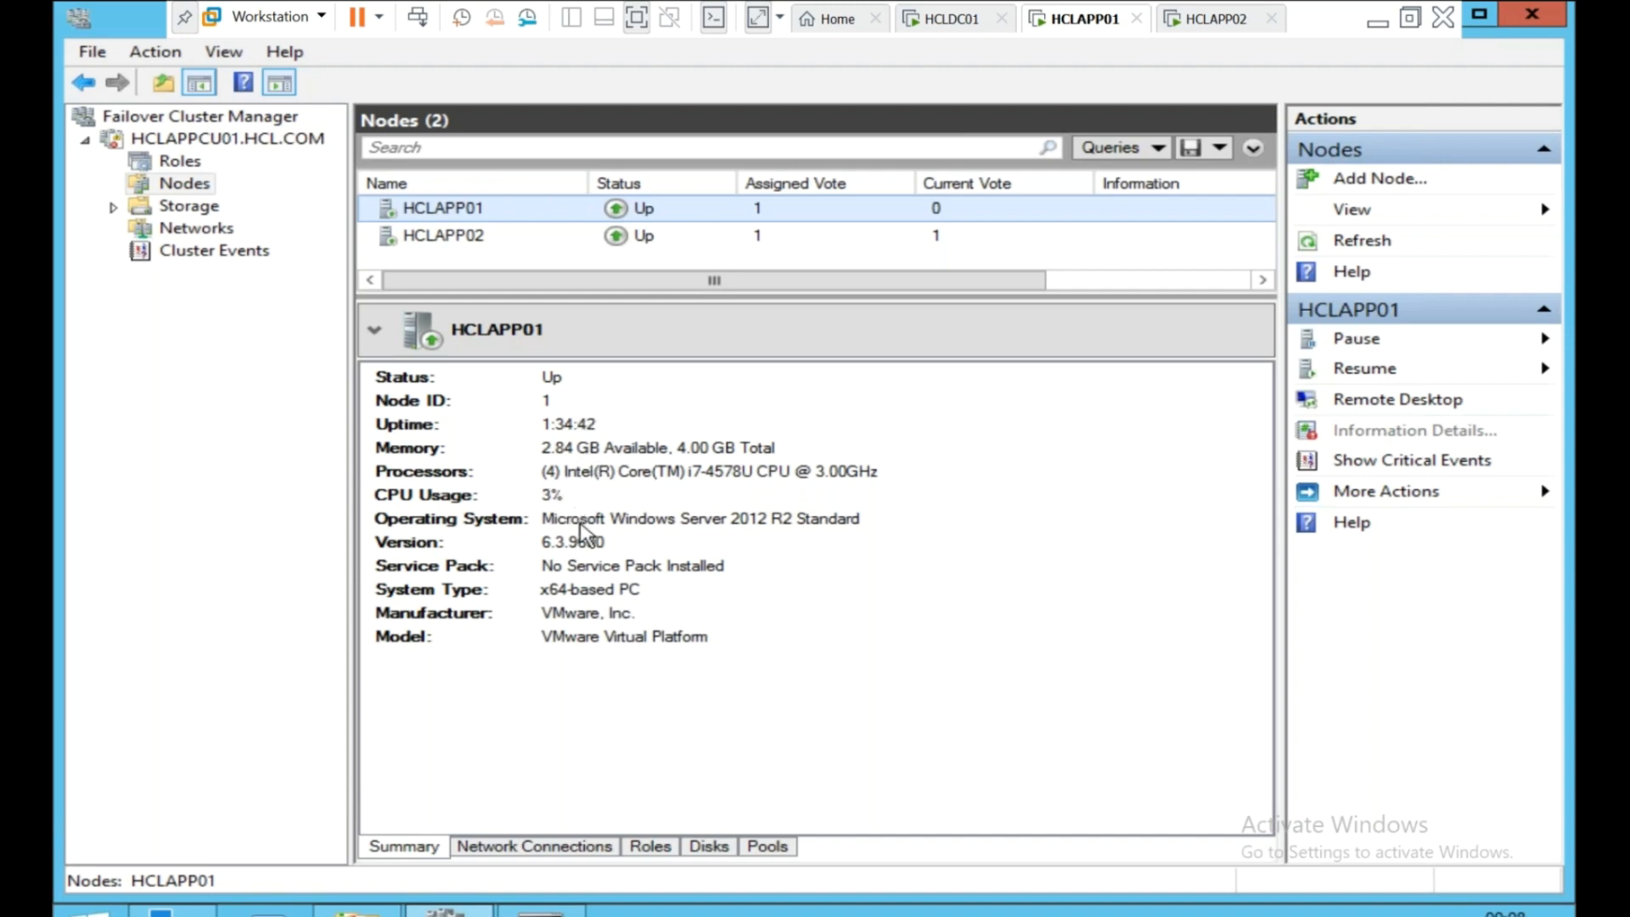
Show the network connections of node HCLAPP01 and expand its HeartBeat and PROD adapters to view their IP addresses.
left_click(537, 847)
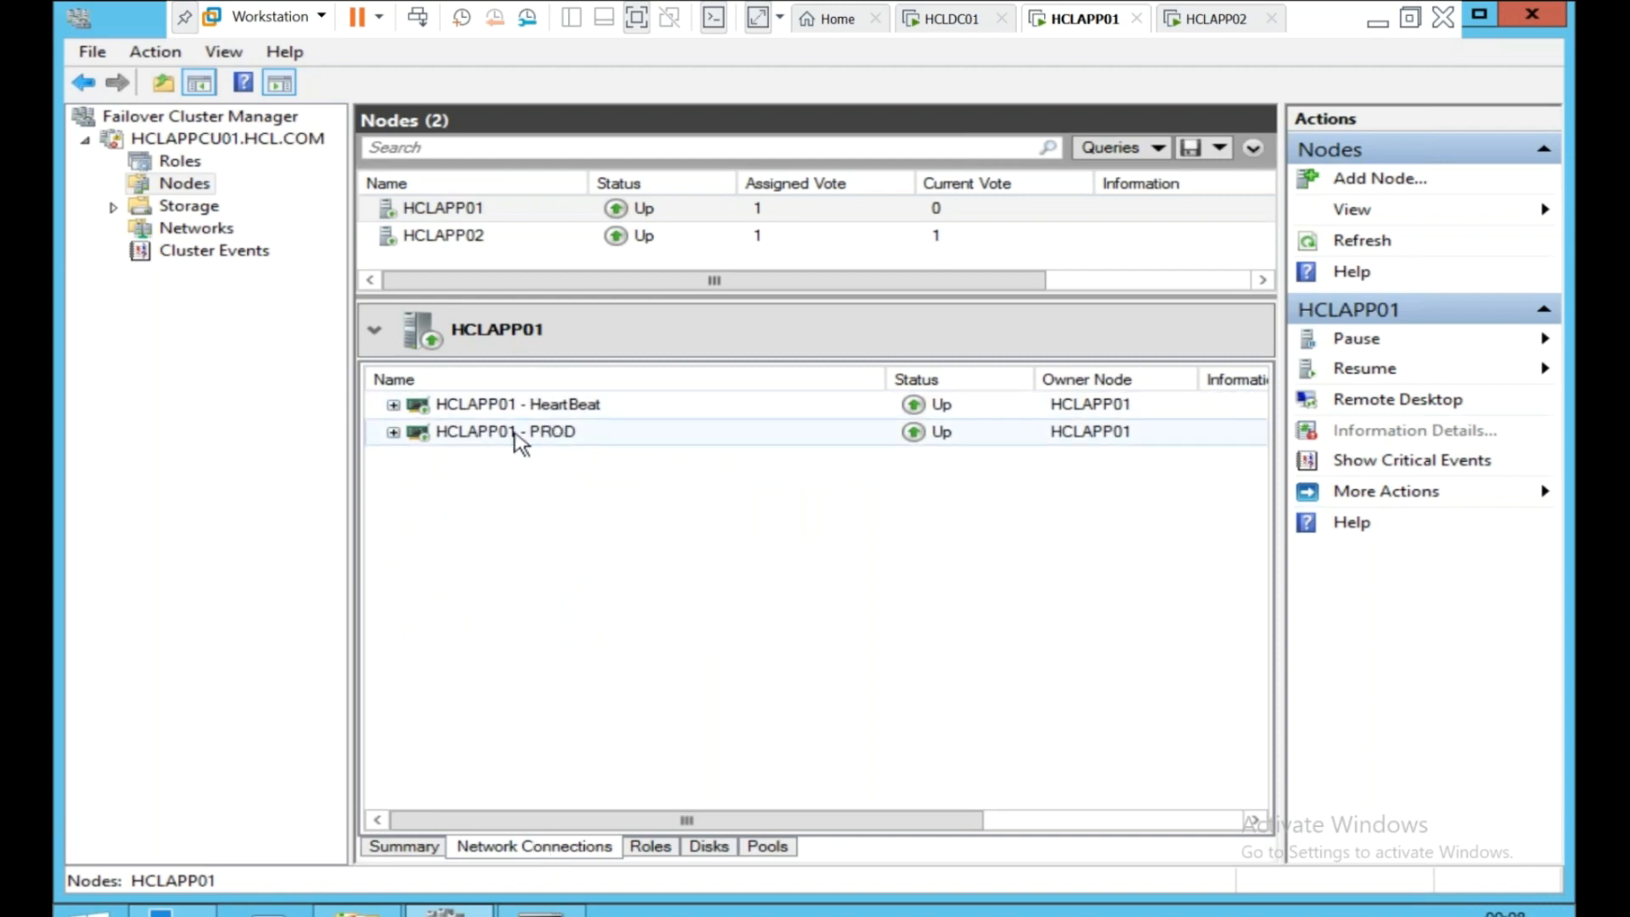
left_click(393, 405)
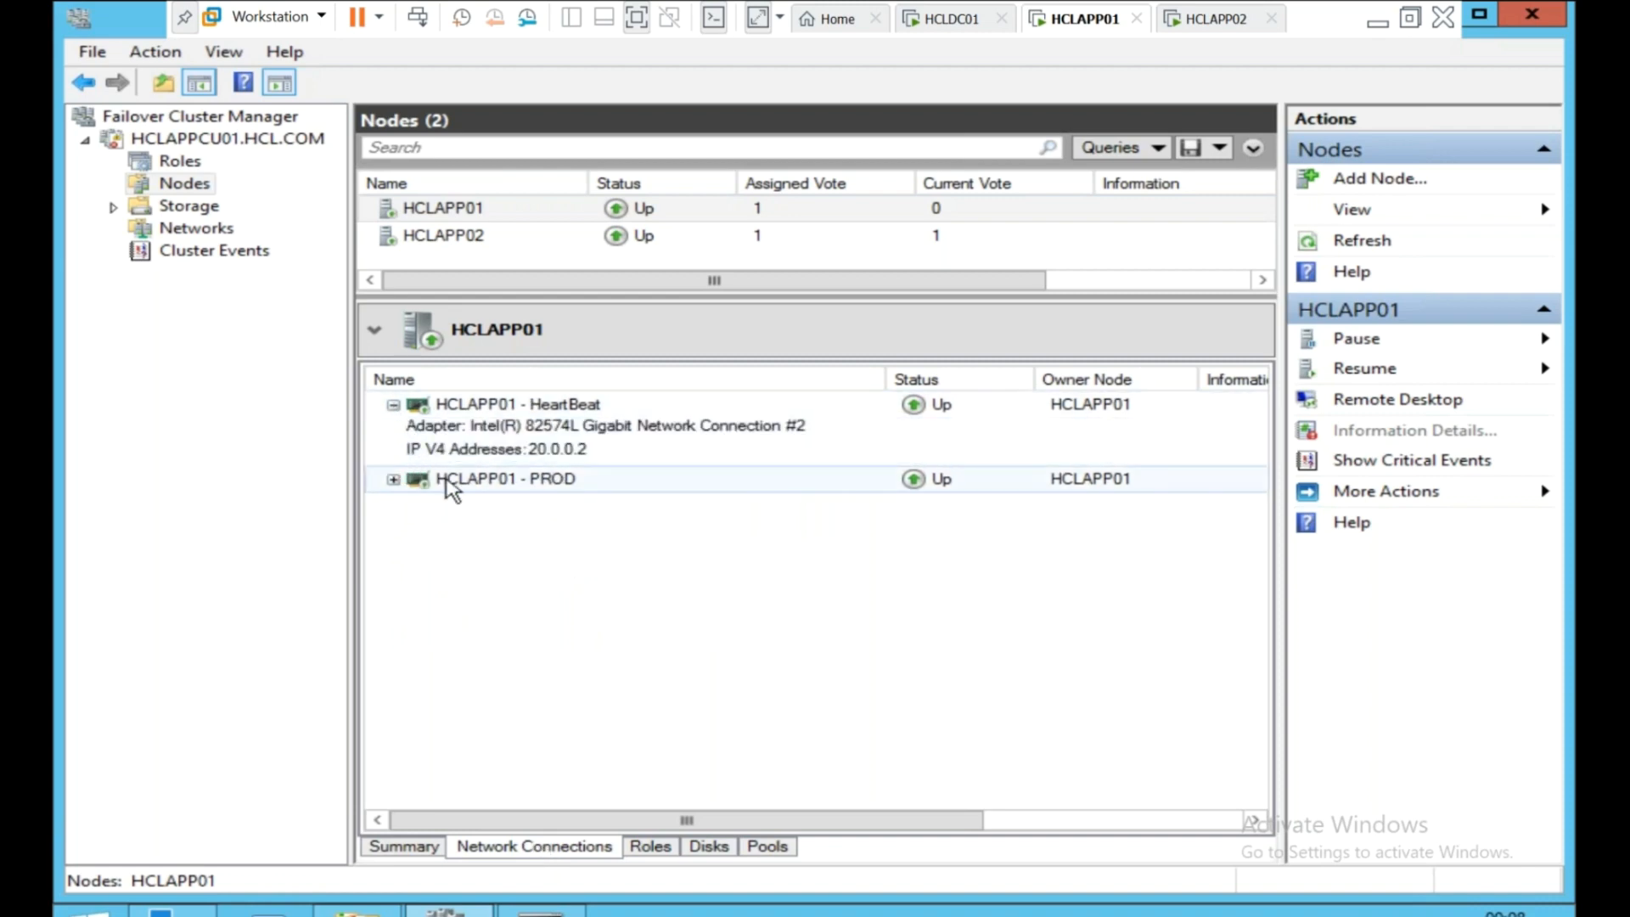
left_click(393, 480)
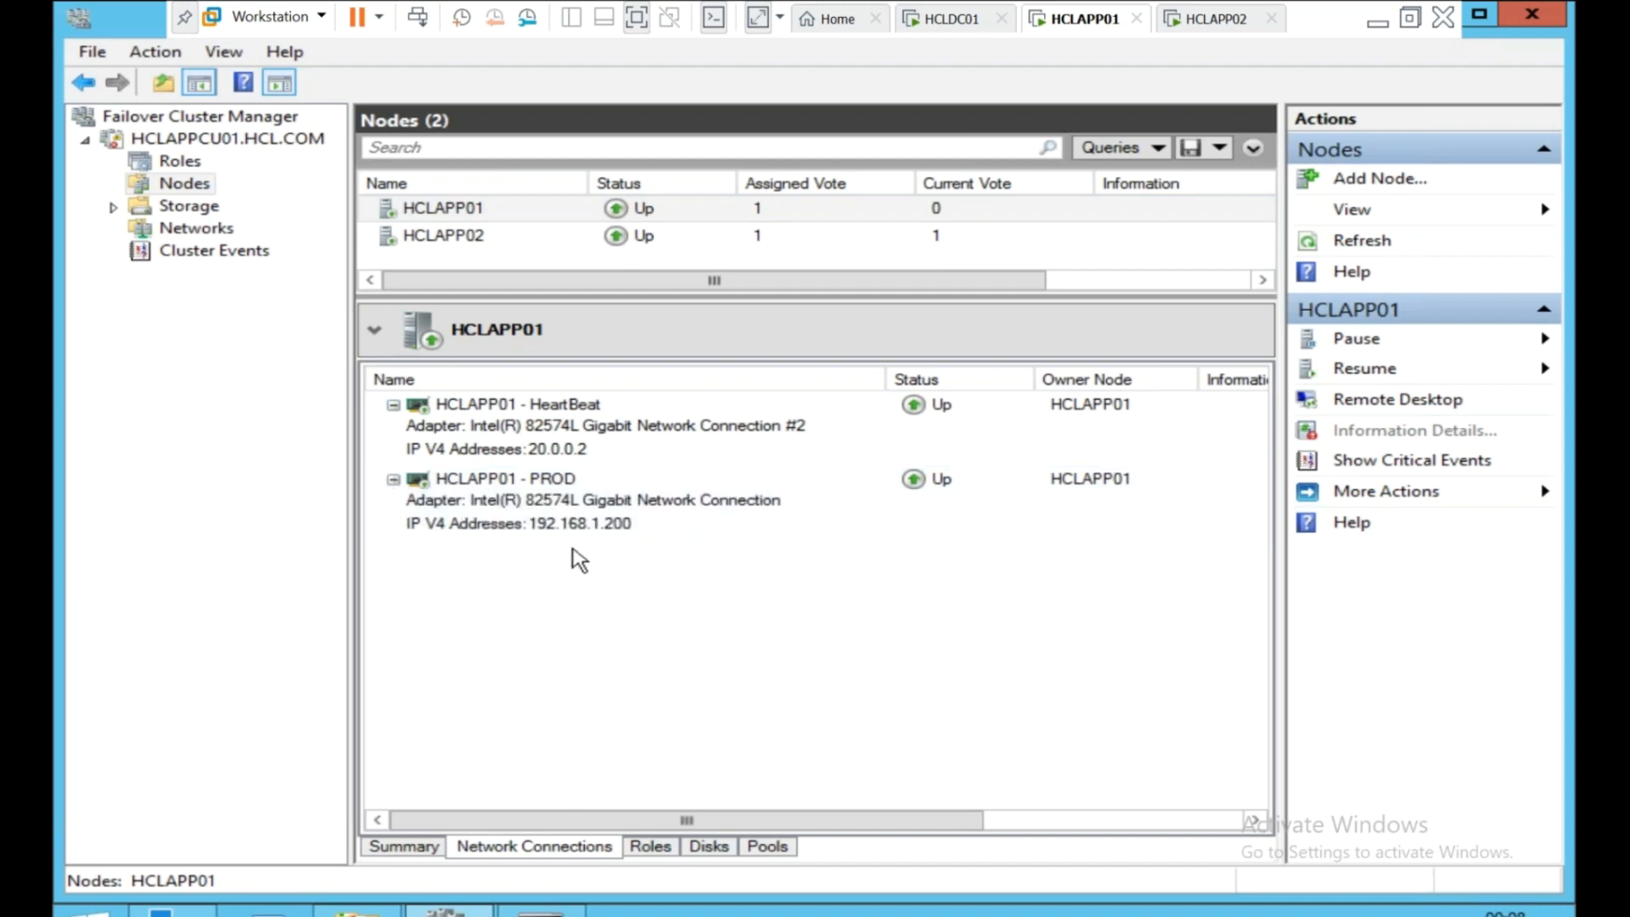
Check the adapter and IP address details of node HCLAPP02's HeartBeat and PROD connections, and collapse both entries.
left_click(460, 244)
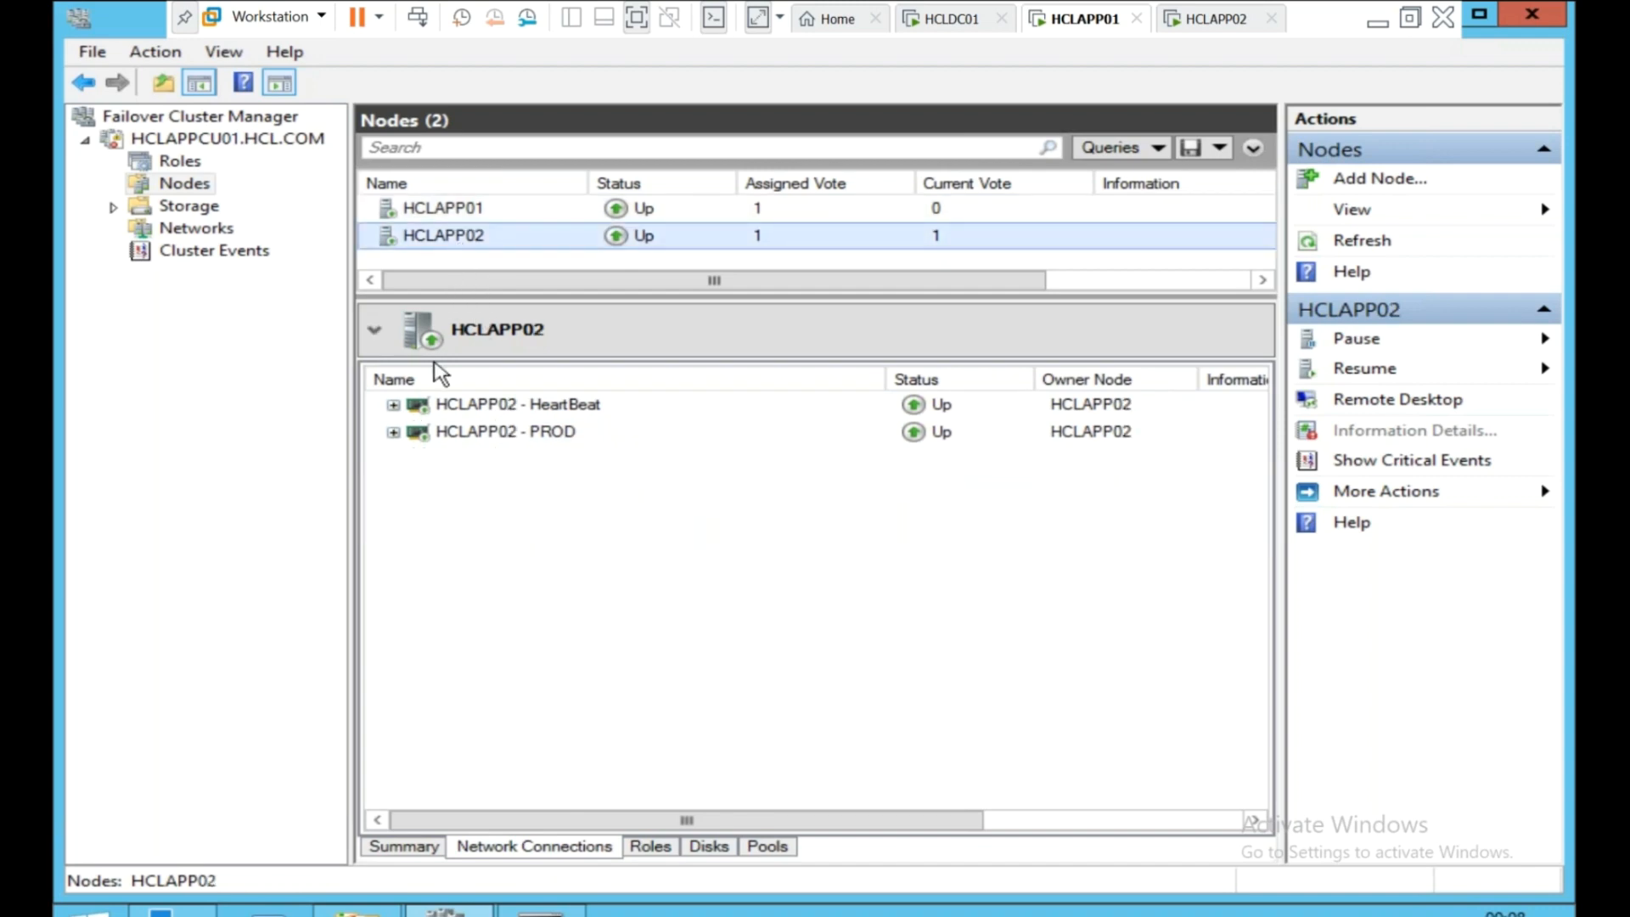
left_click(393, 405)
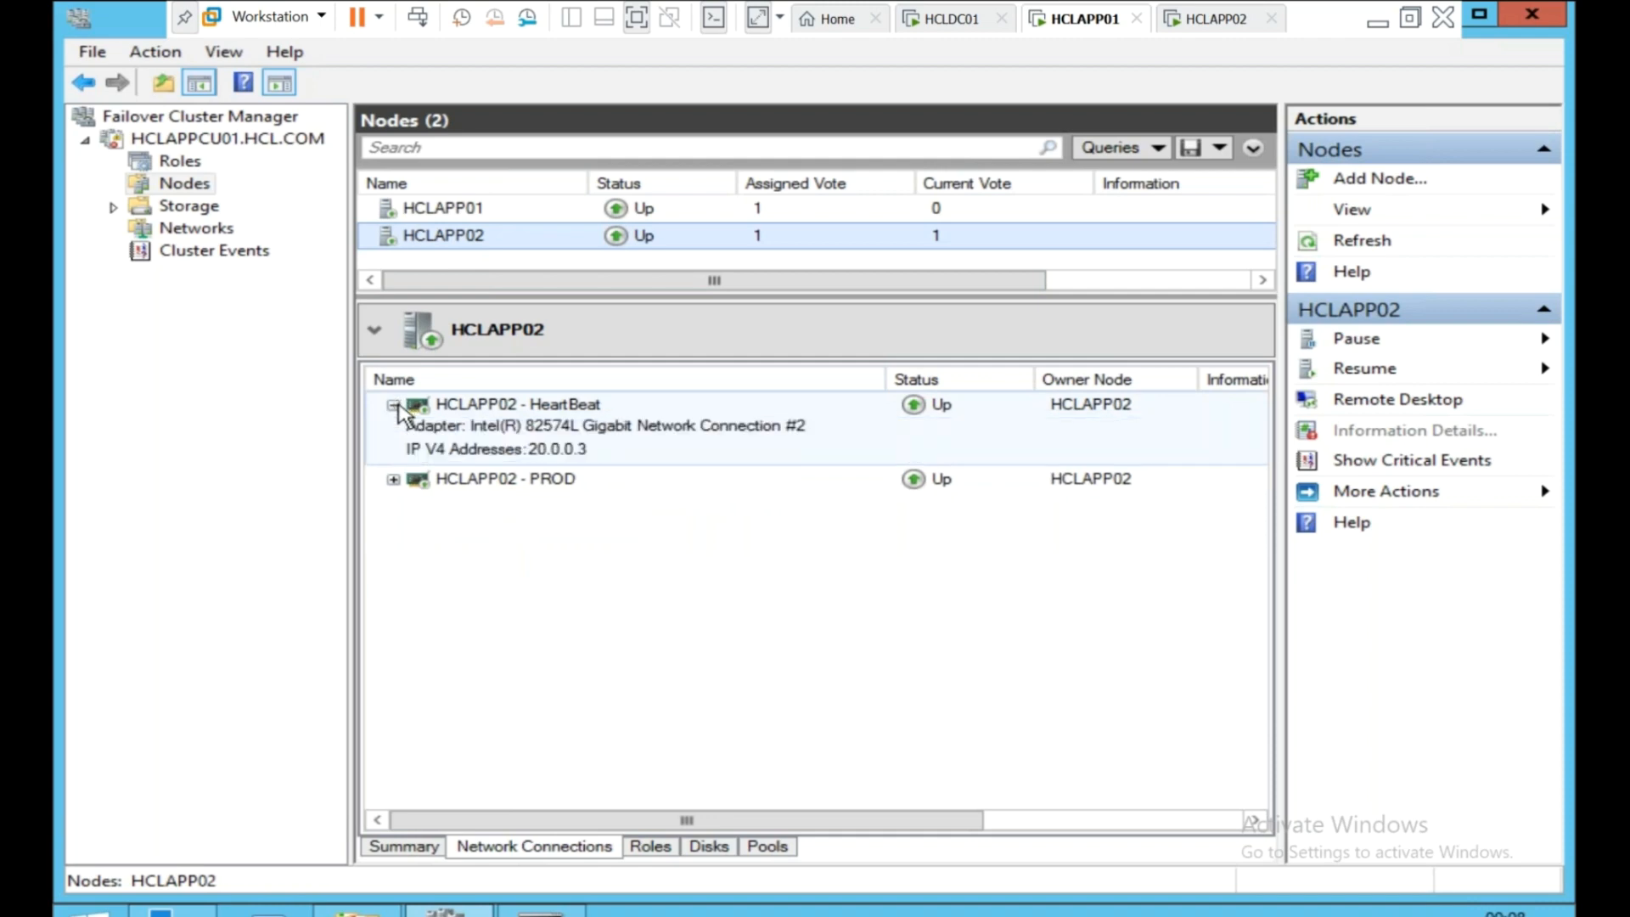
left_click(393, 479)
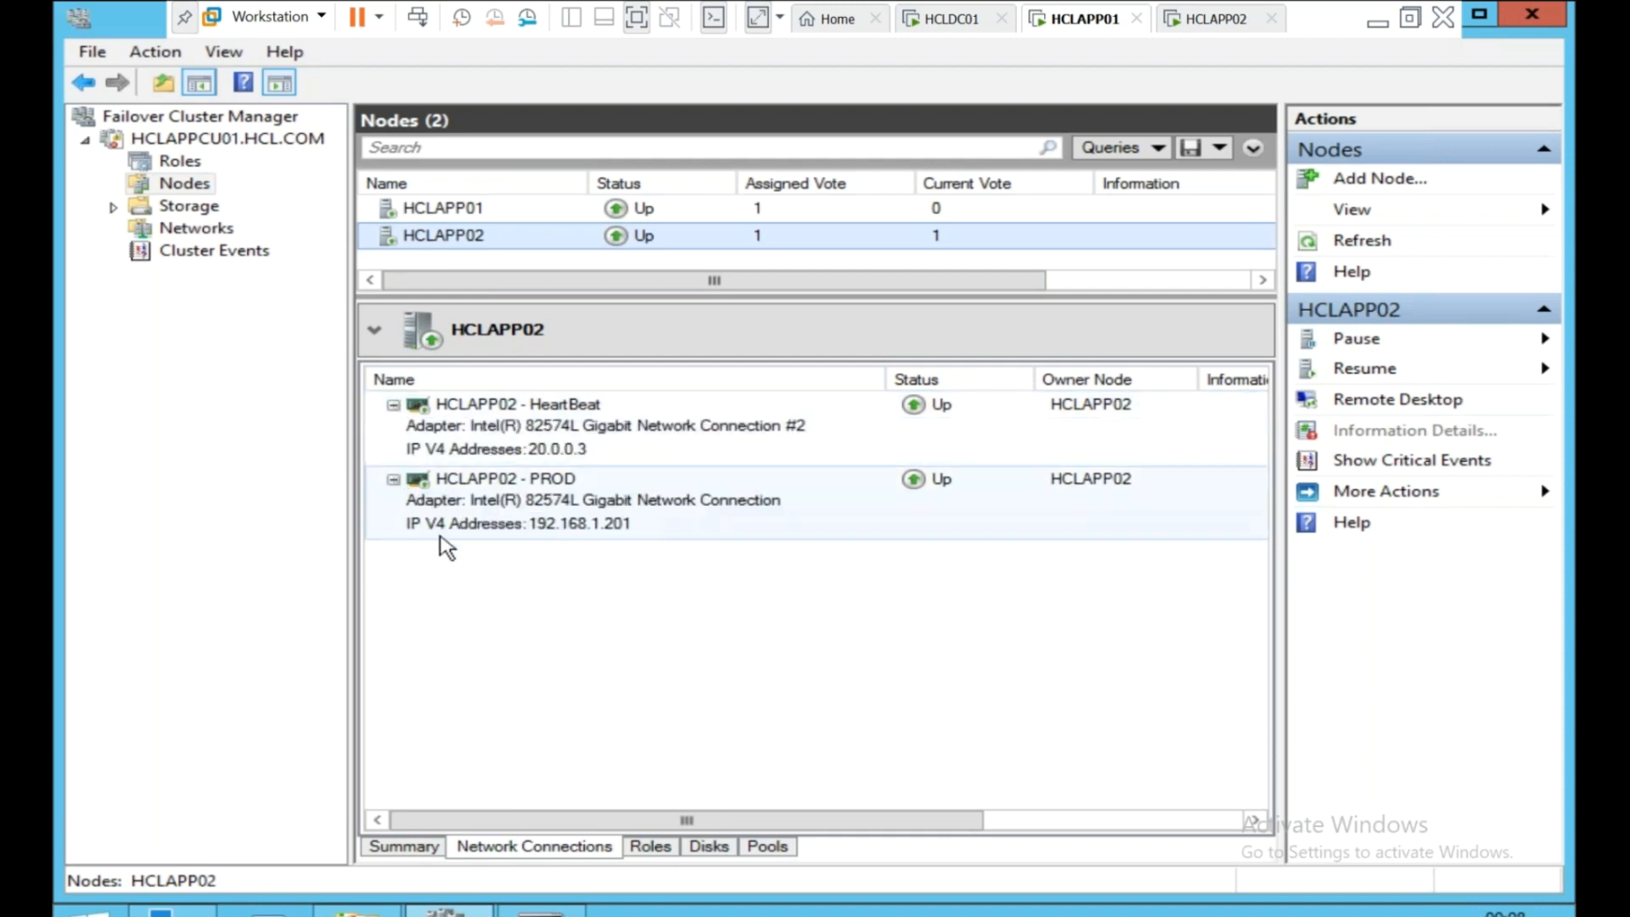
left_click(393, 479)
left_click(393, 405)
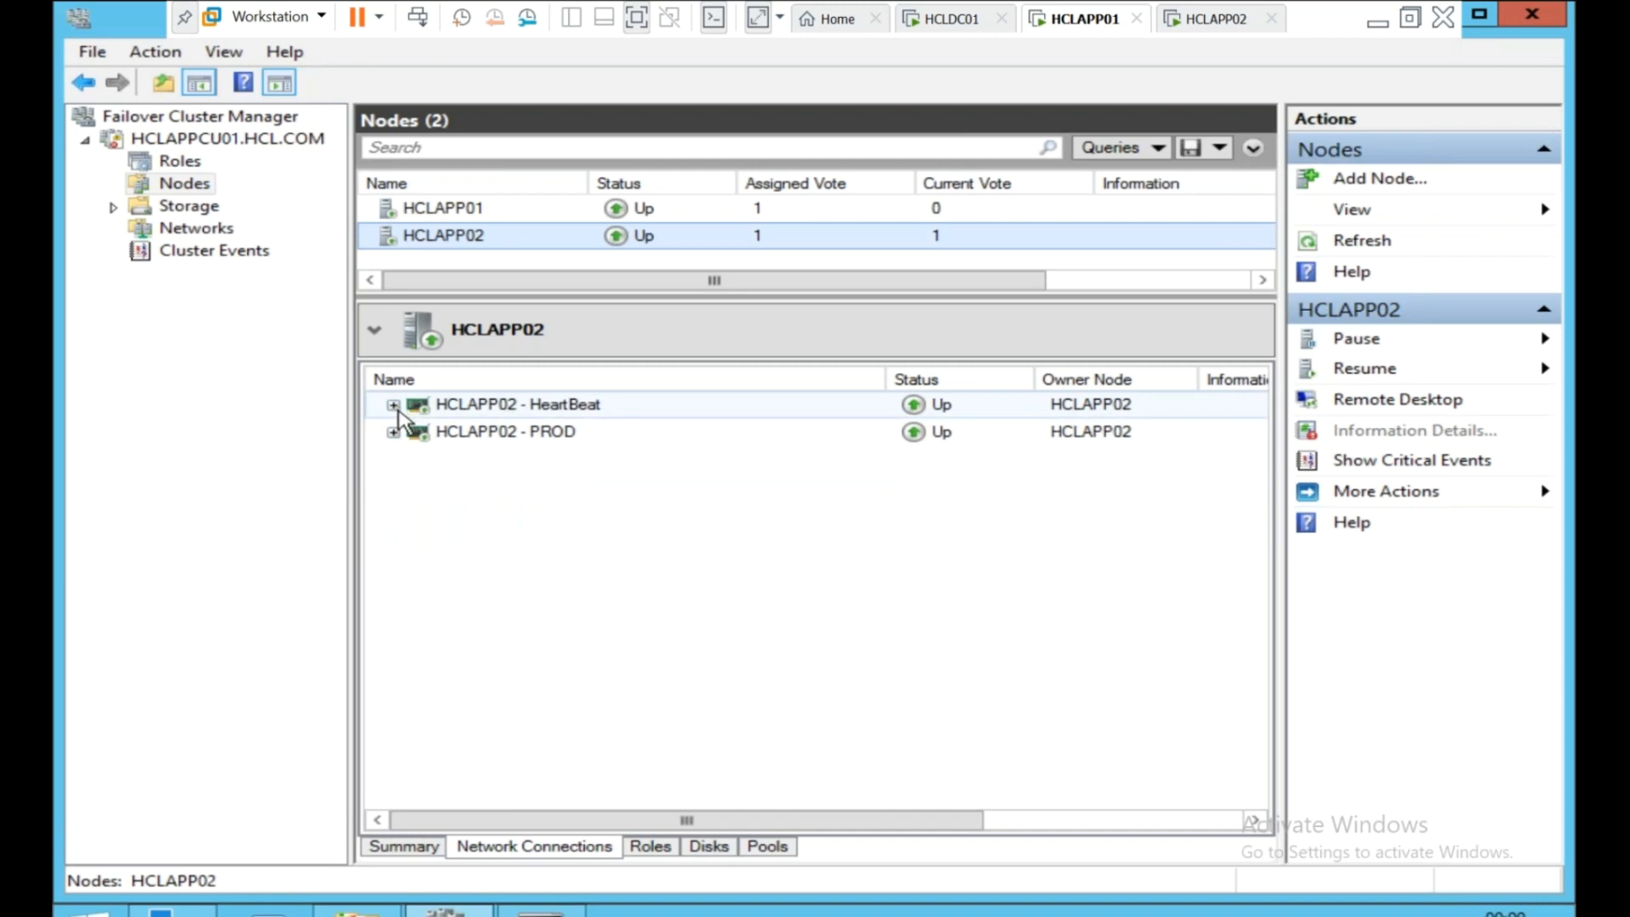
View the cluster's storage overview and return to the summary of HCLAPPCU01.HCL.COM.
left_click(194, 205)
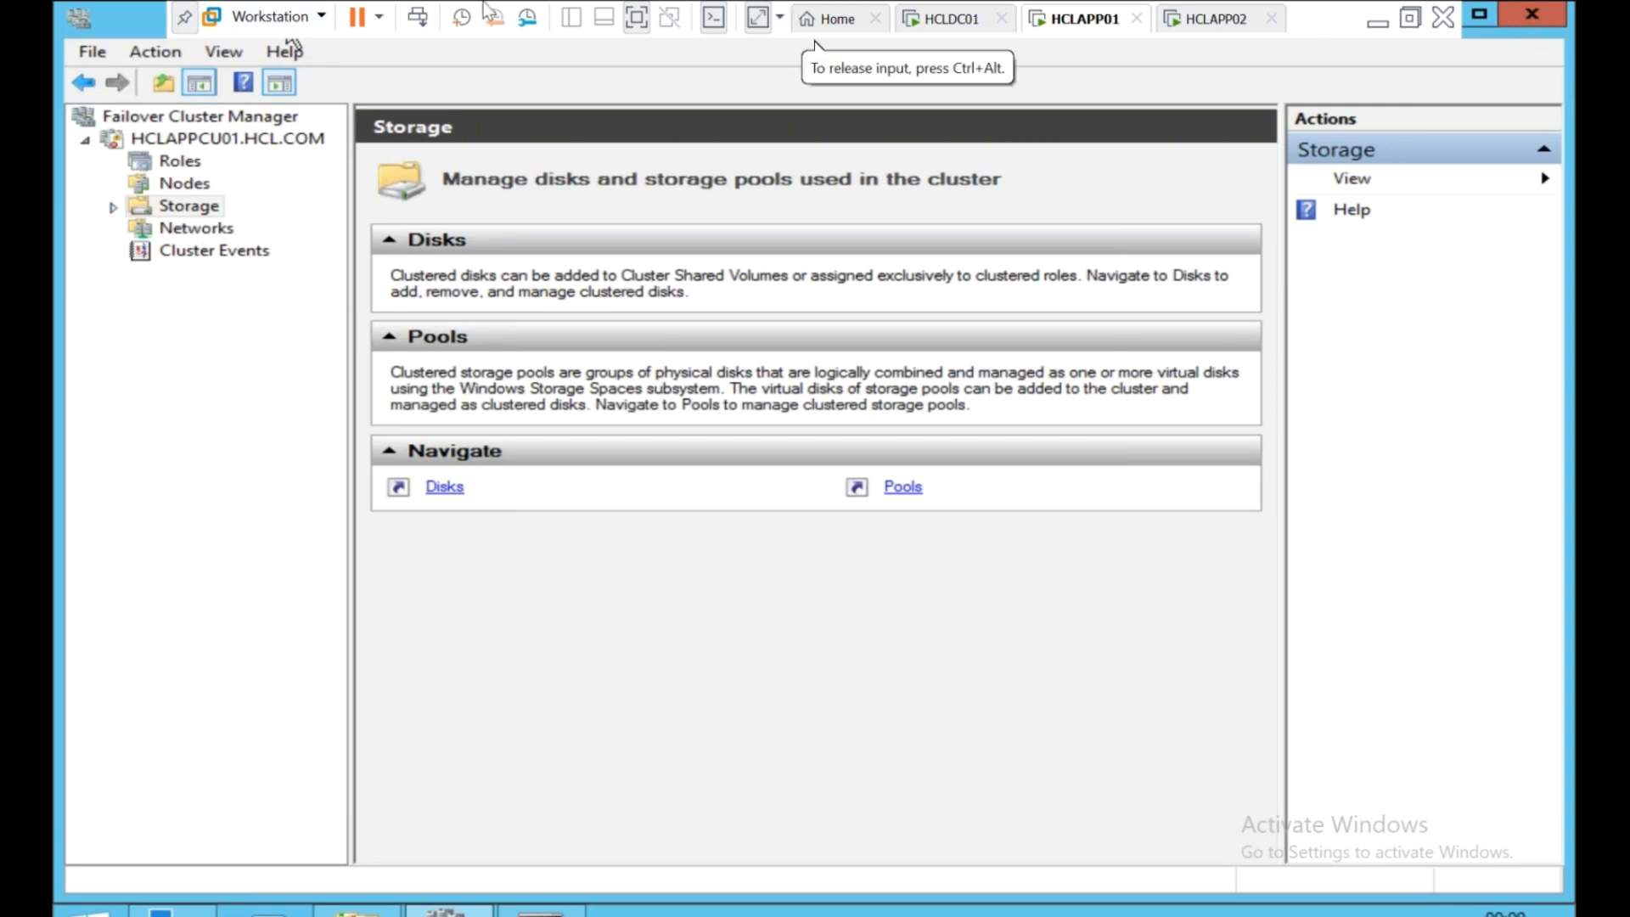
left_click(191, 143)
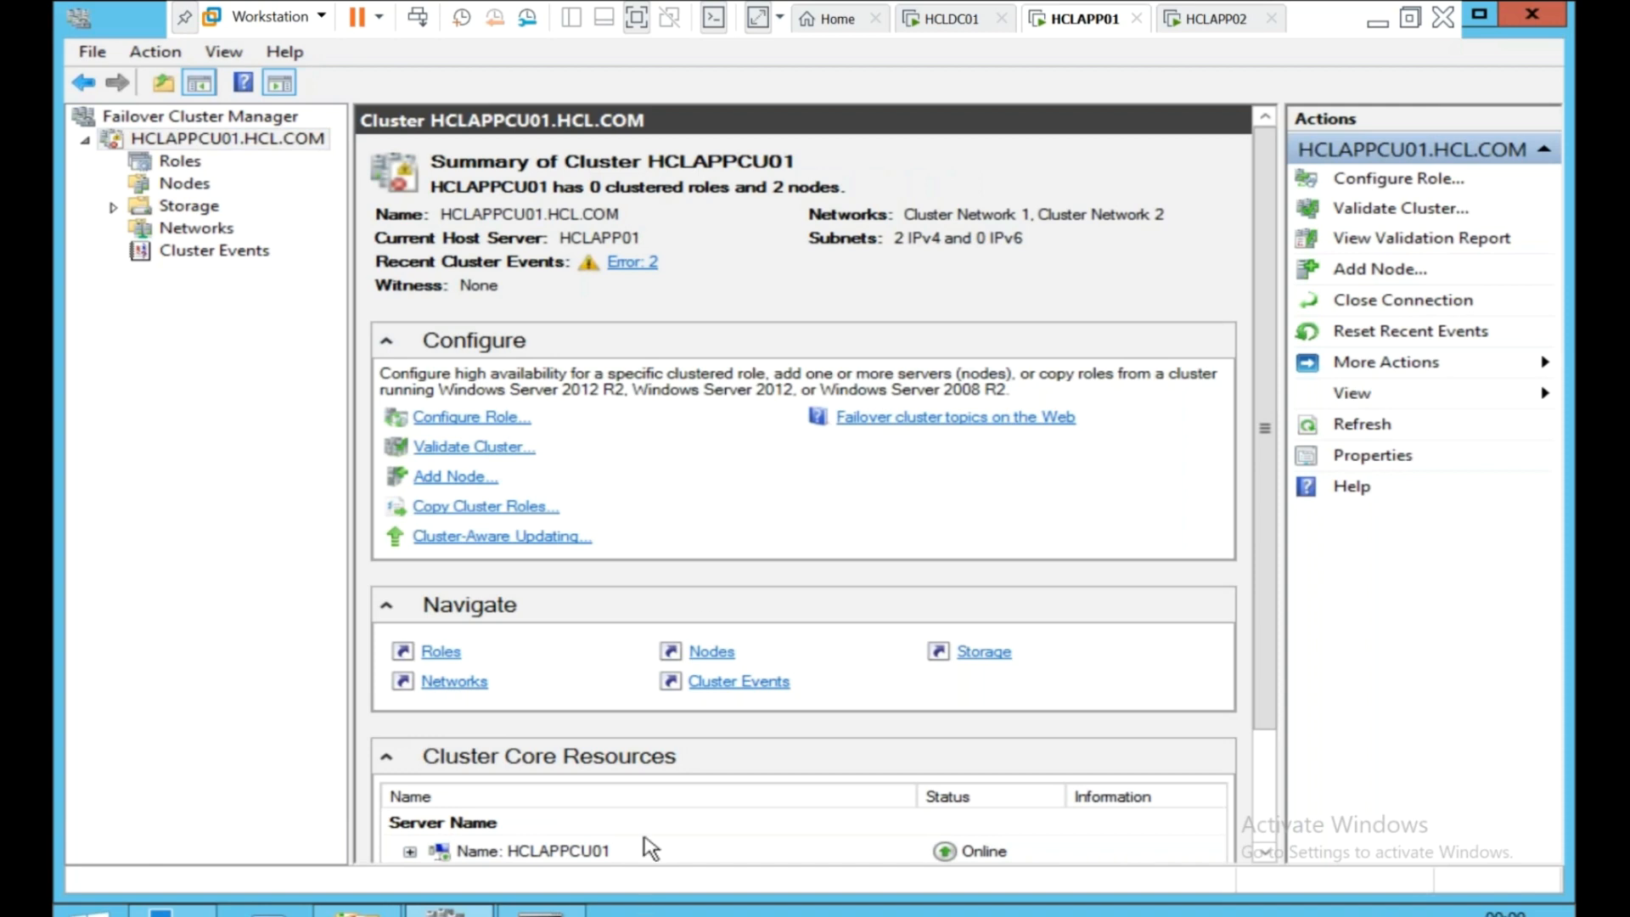
Switch to the HCLDC01 virtual machine and unlock its locked session with the account password.
left_click(950, 24)
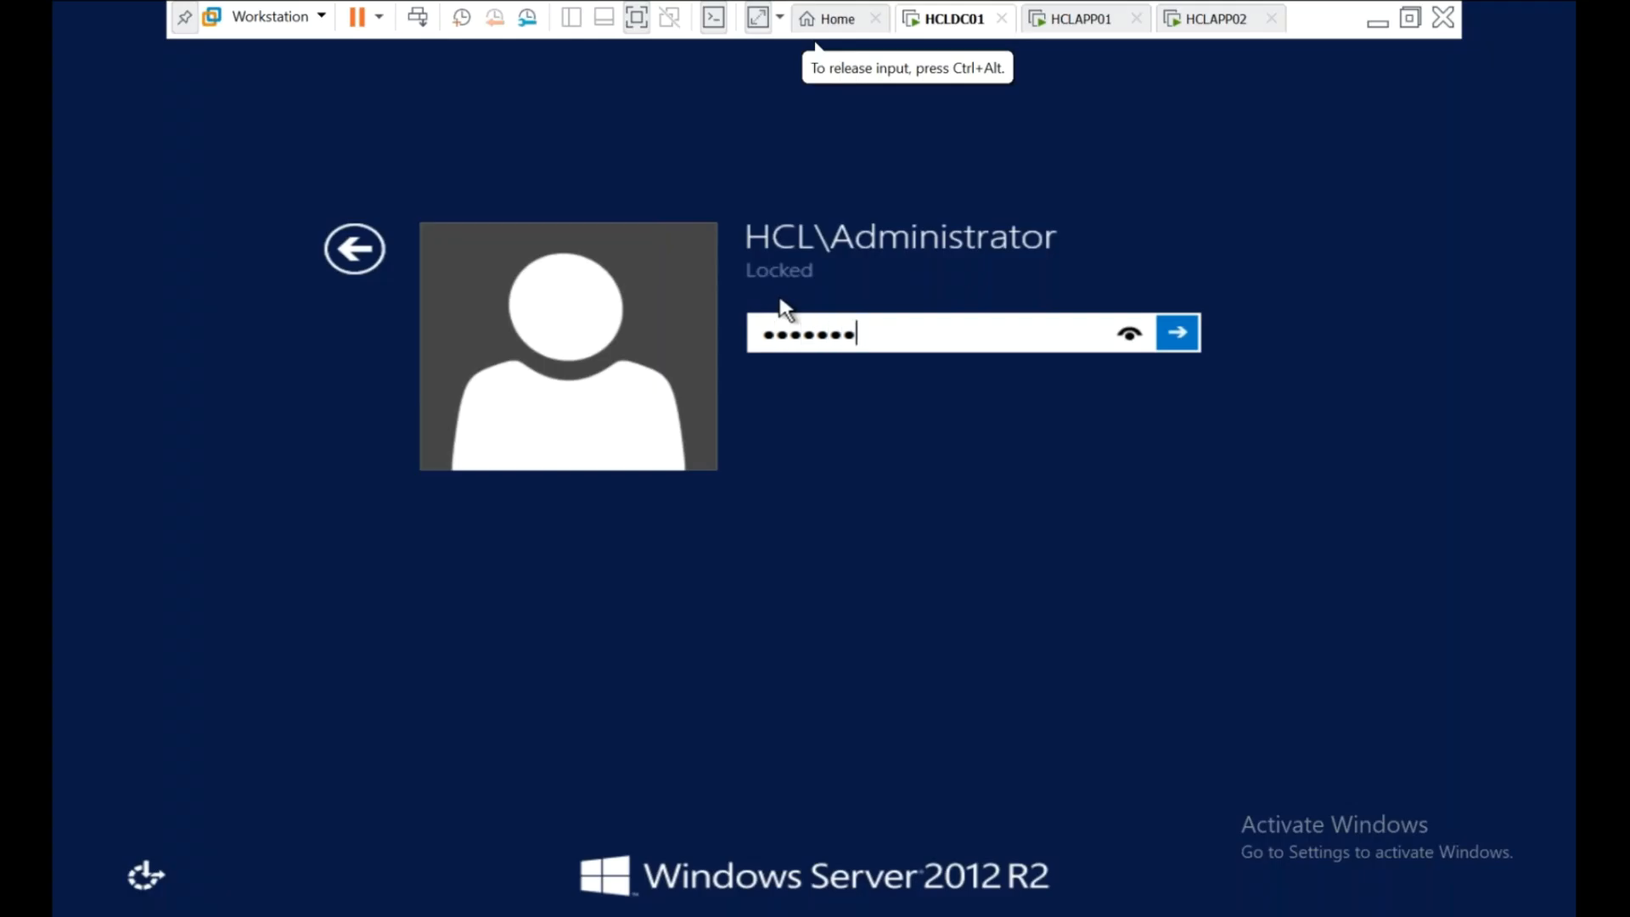
type("•••")
key("Return")
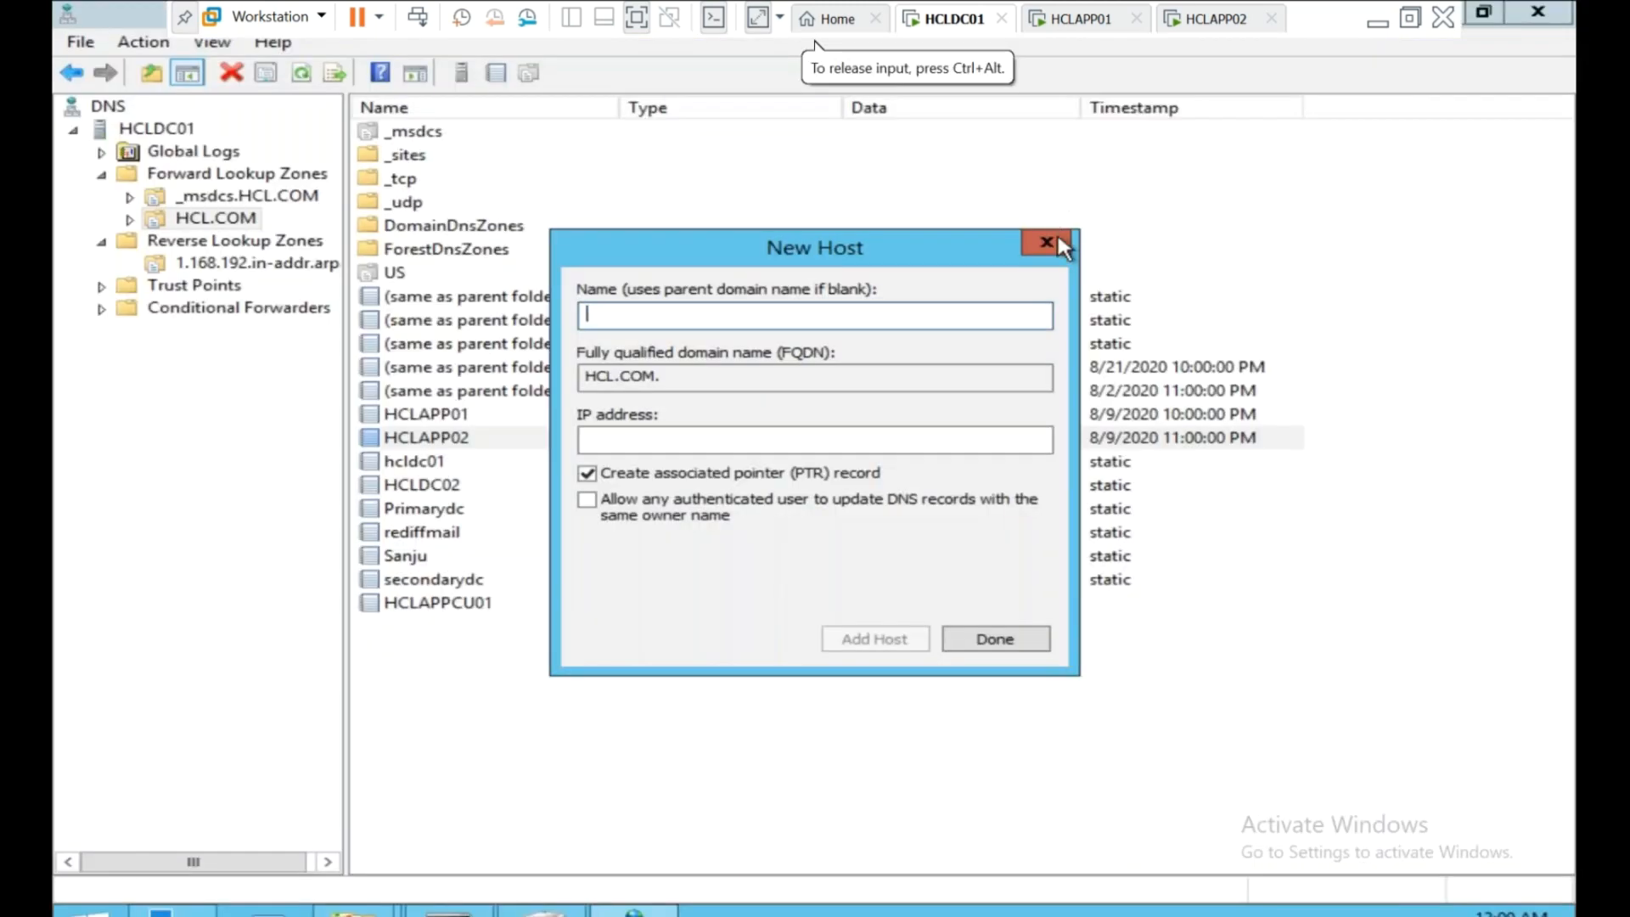
Dismiss the empty New Host dialog and select the HCLAPPCU01 host record in the HCL.COM forward lookup zone.
left_click(1053, 241)
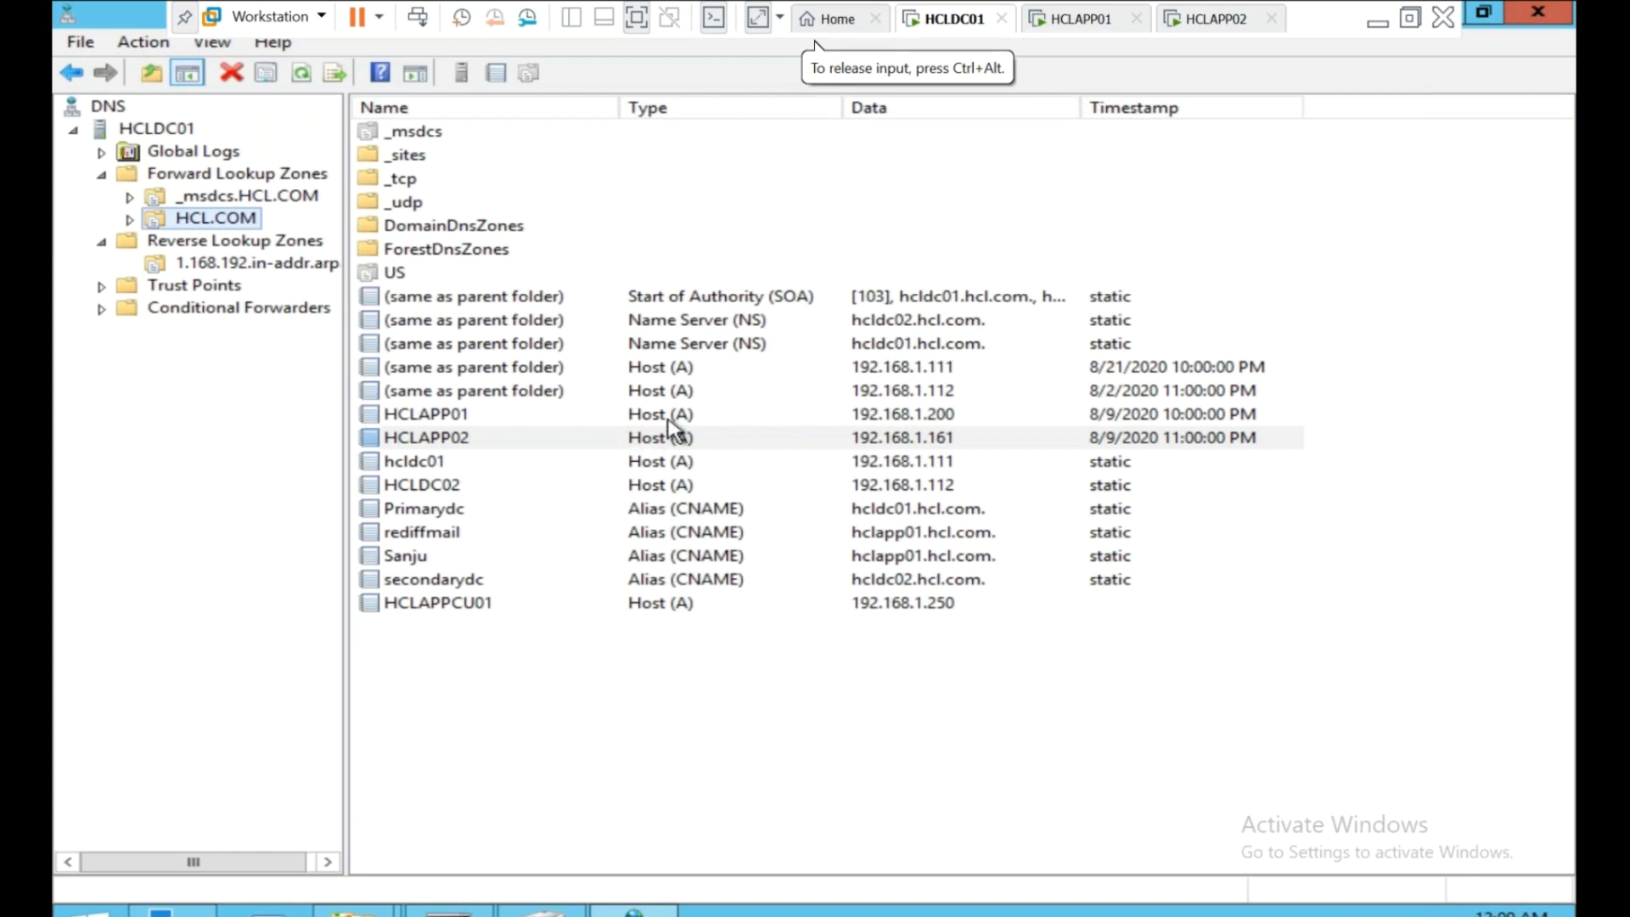
left_click(713, 604)
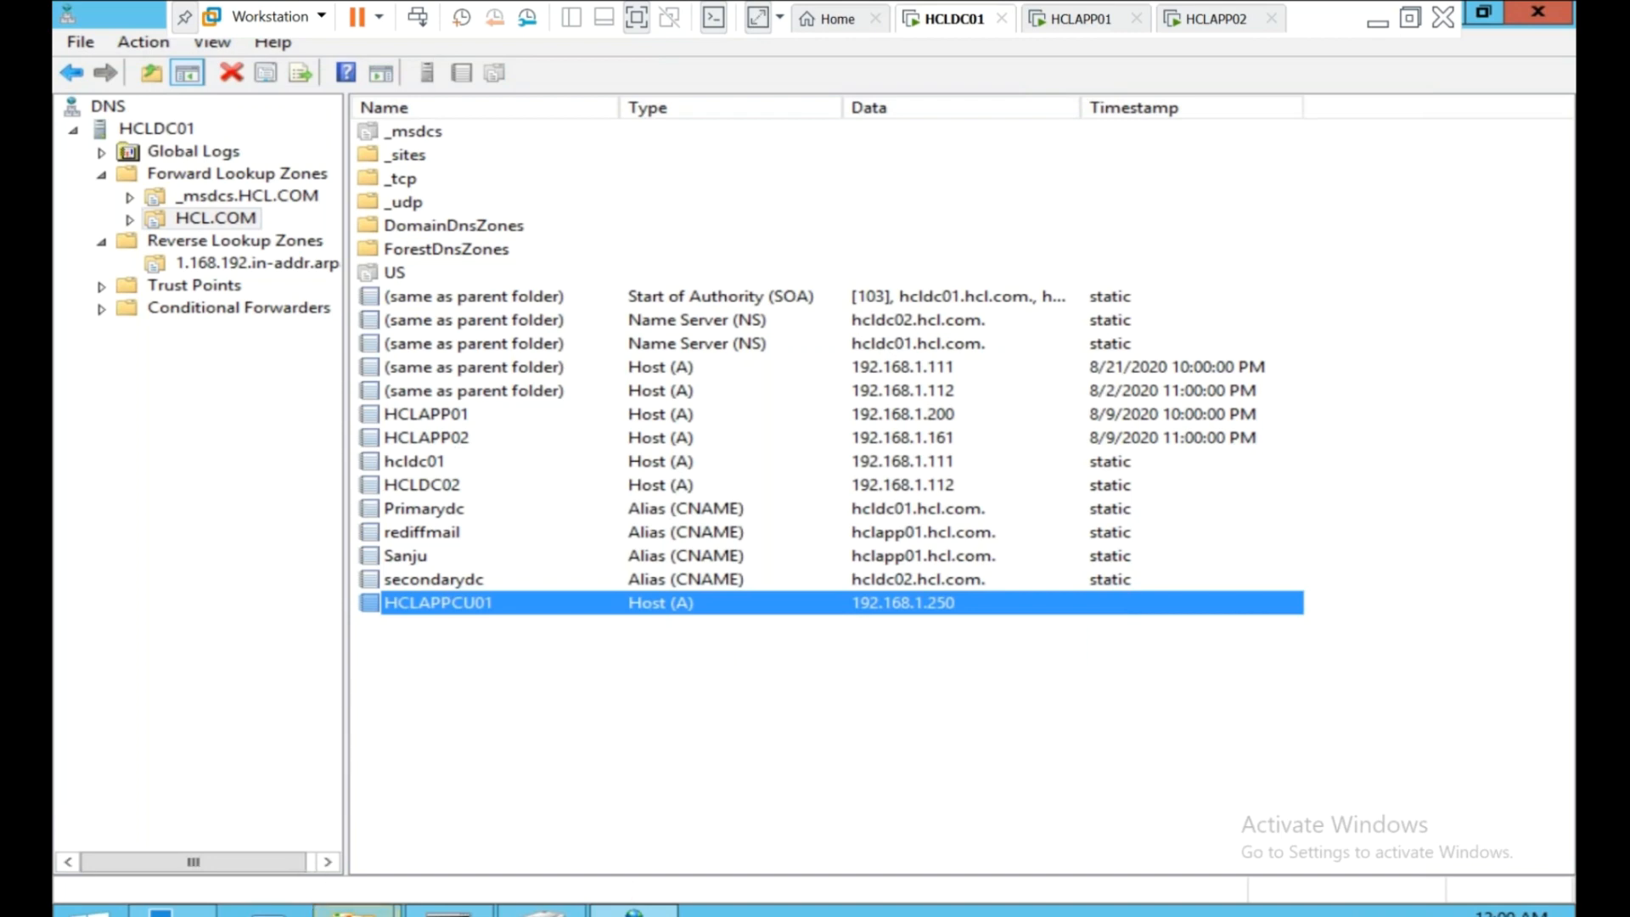
Open Active Directory Users and Computers on HCLDC01 by running dsa.msc.
right_click(89, 911)
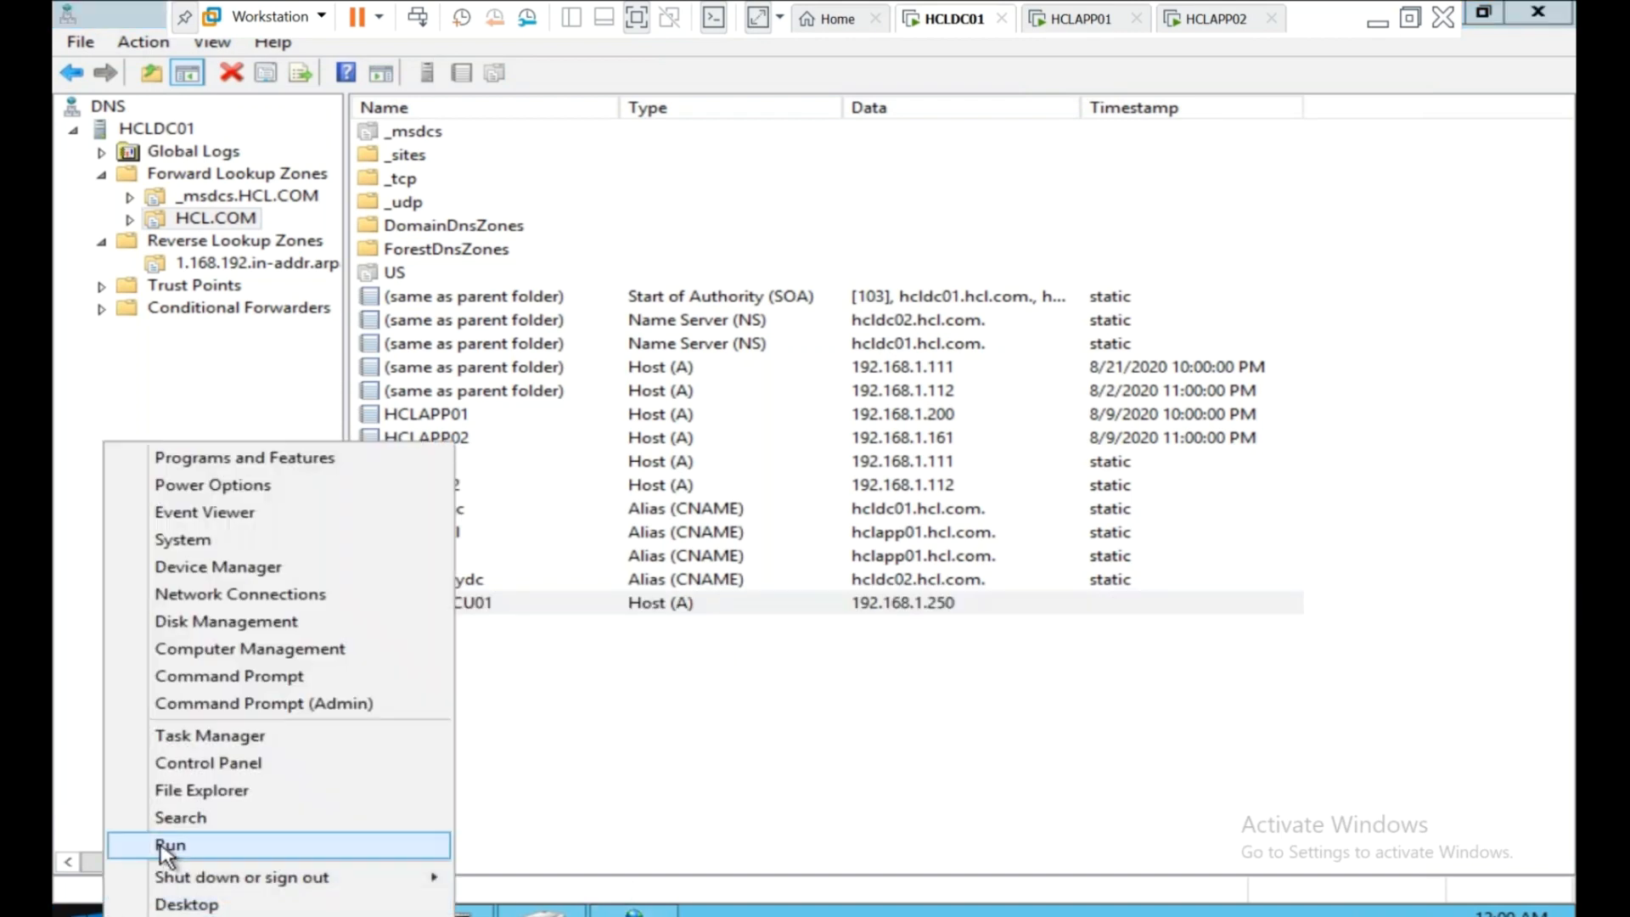
left_click(165, 844)
type("s")
key("BackSpace")
type("dsa")
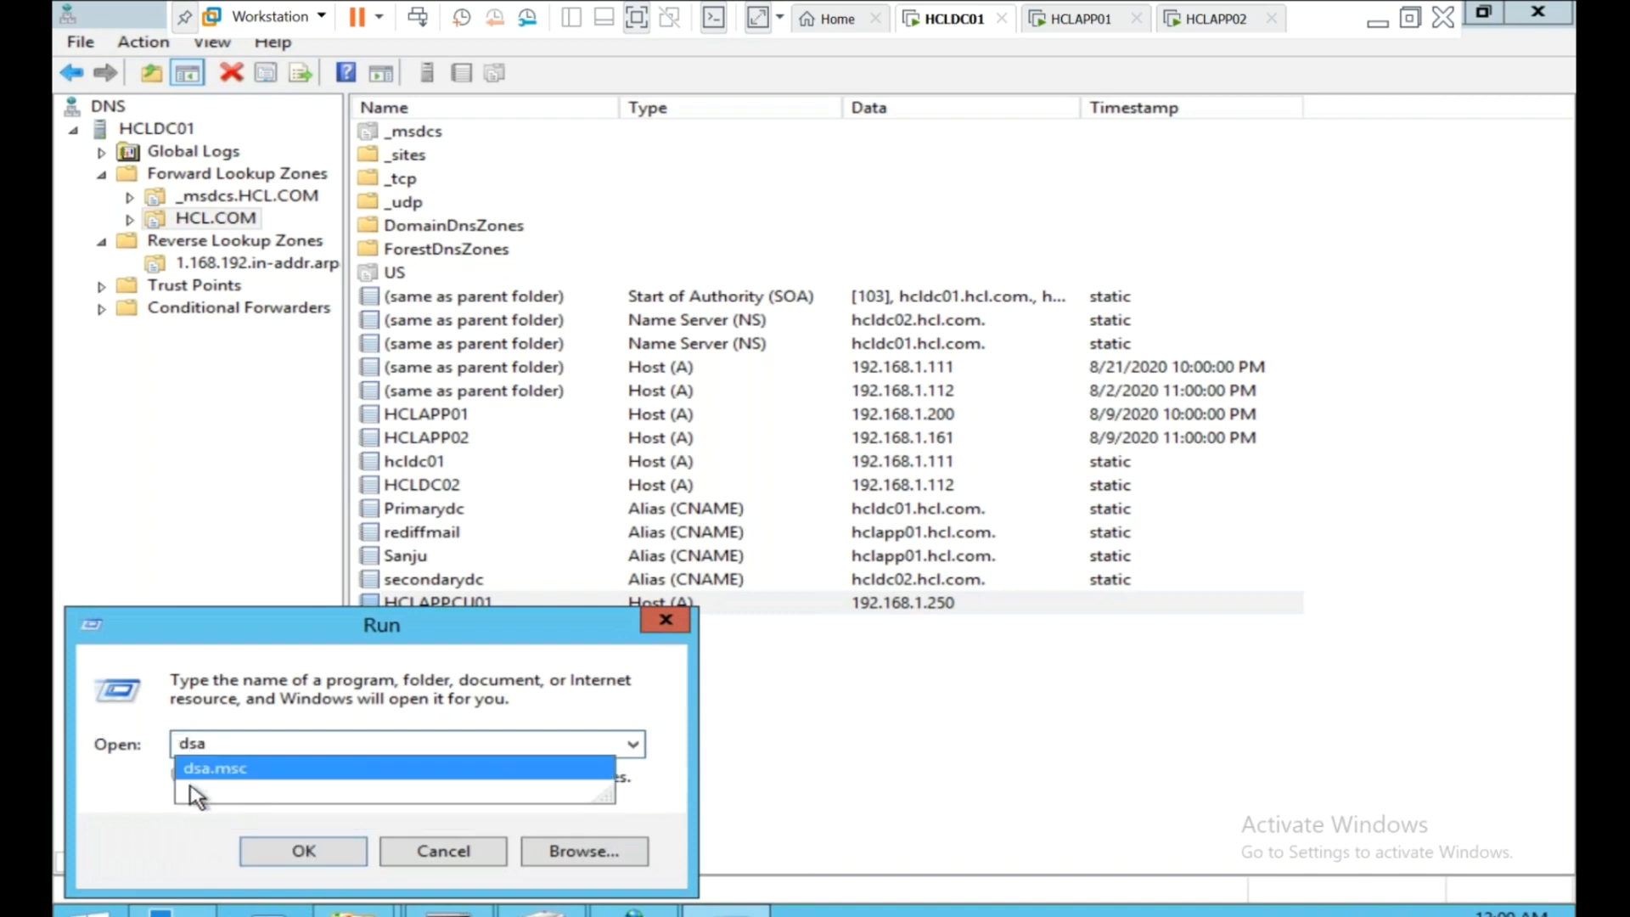
left_click(293, 845)
left_click(303, 849)
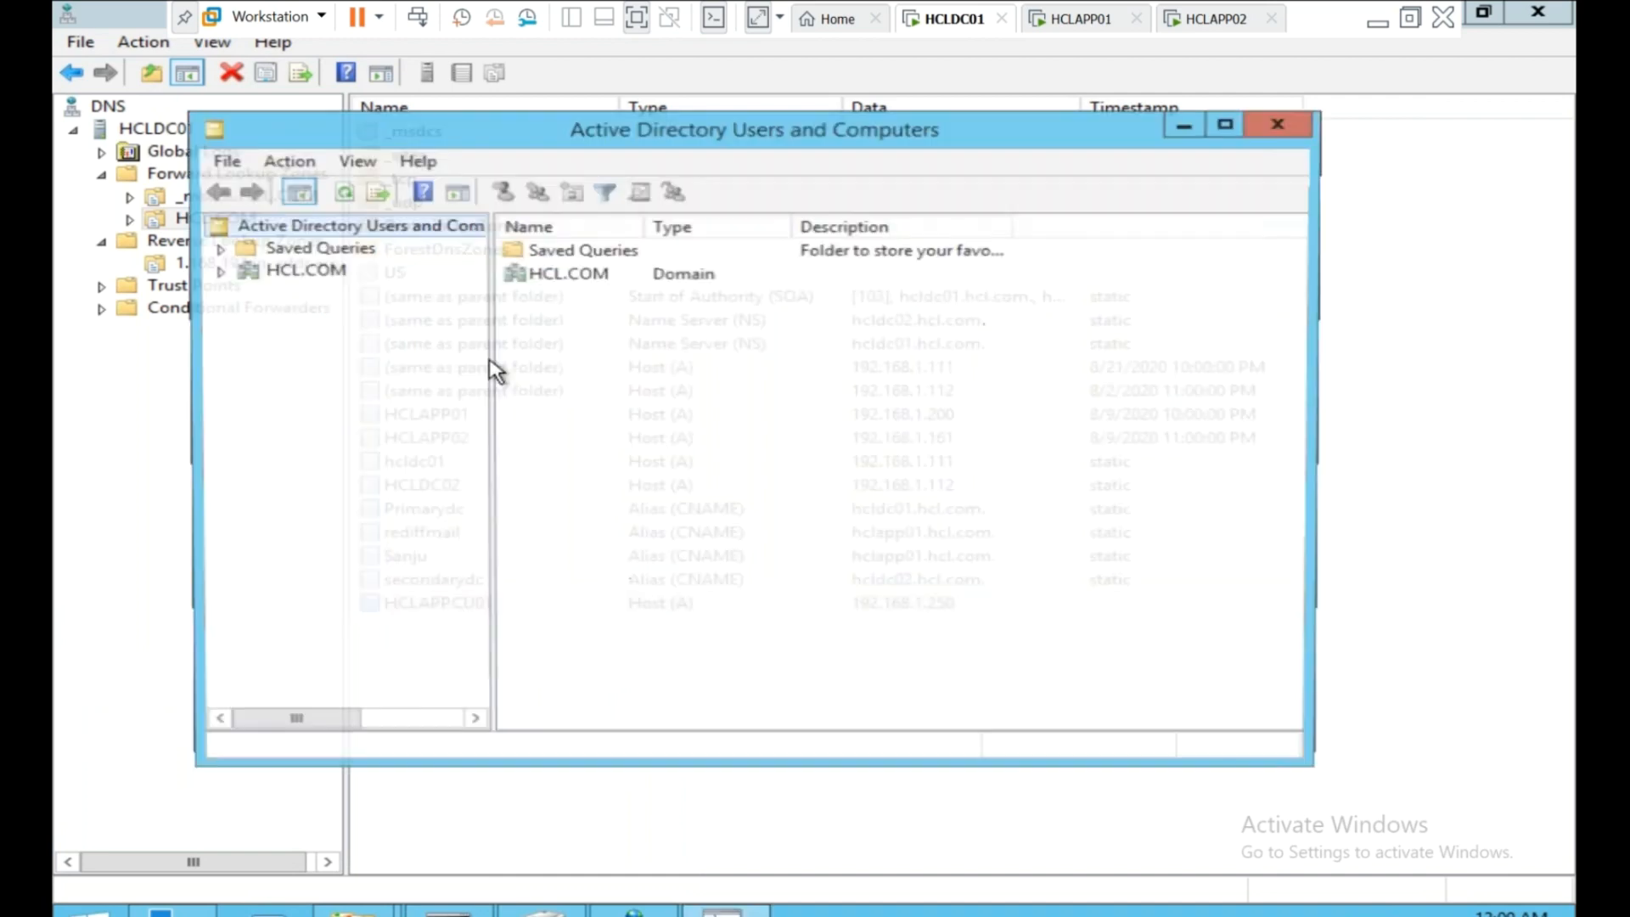
Expand the HCL.COM domain and look through its containers from Builtin to Users for the cluster's computer account.
left_click(216, 271)
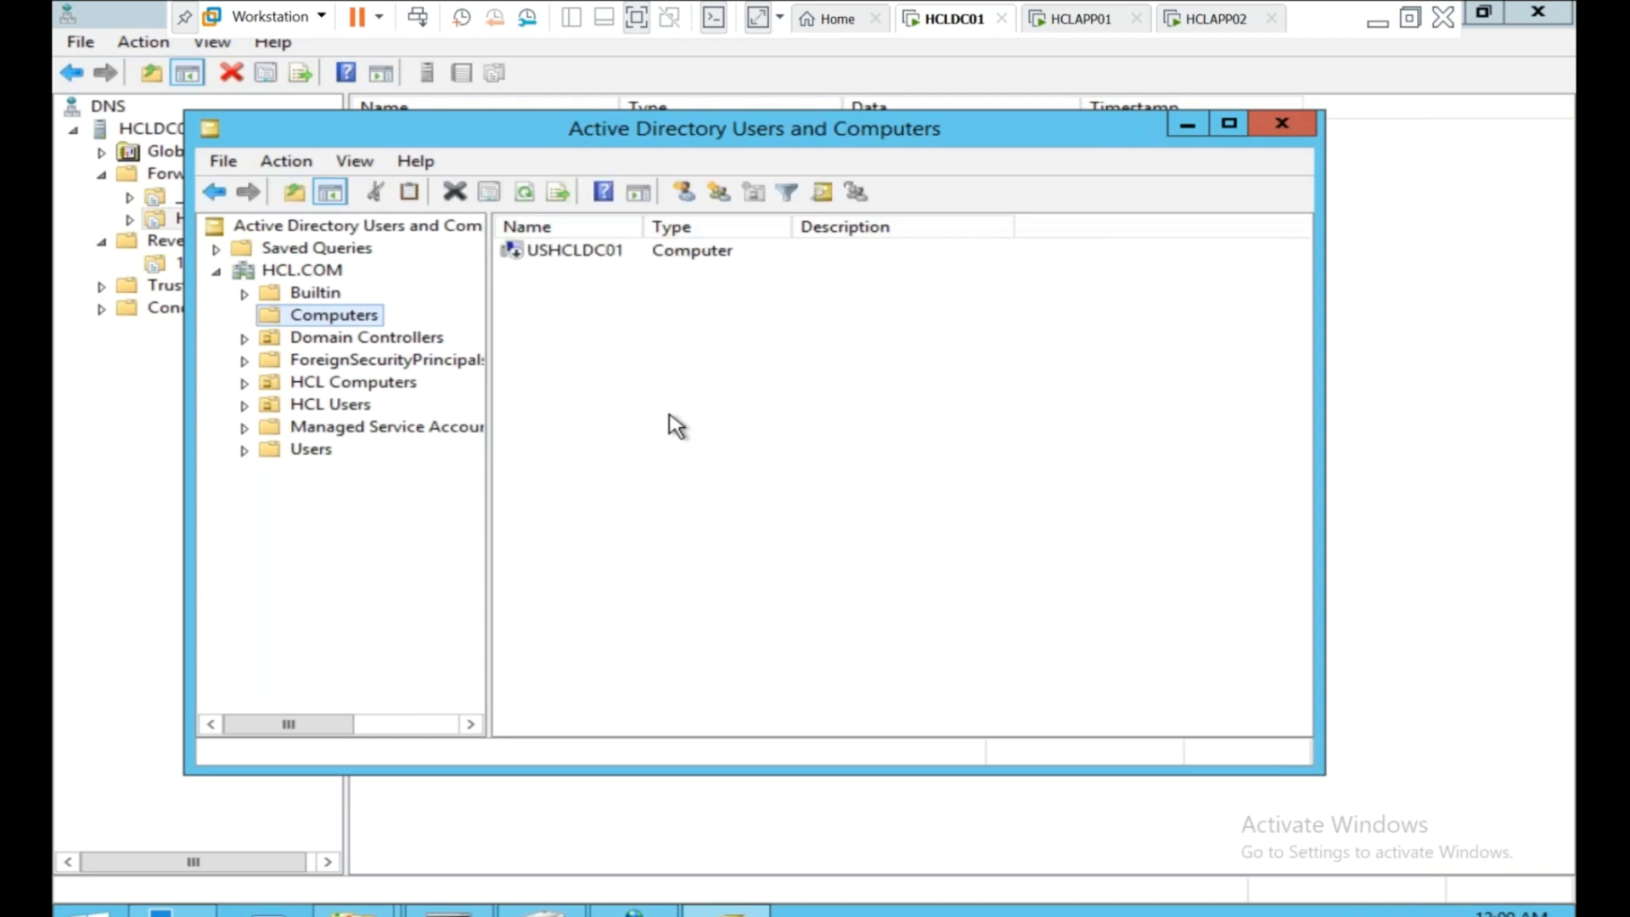
left_click(310, 295)
left_click(317, 320)
left_click(318, 338)
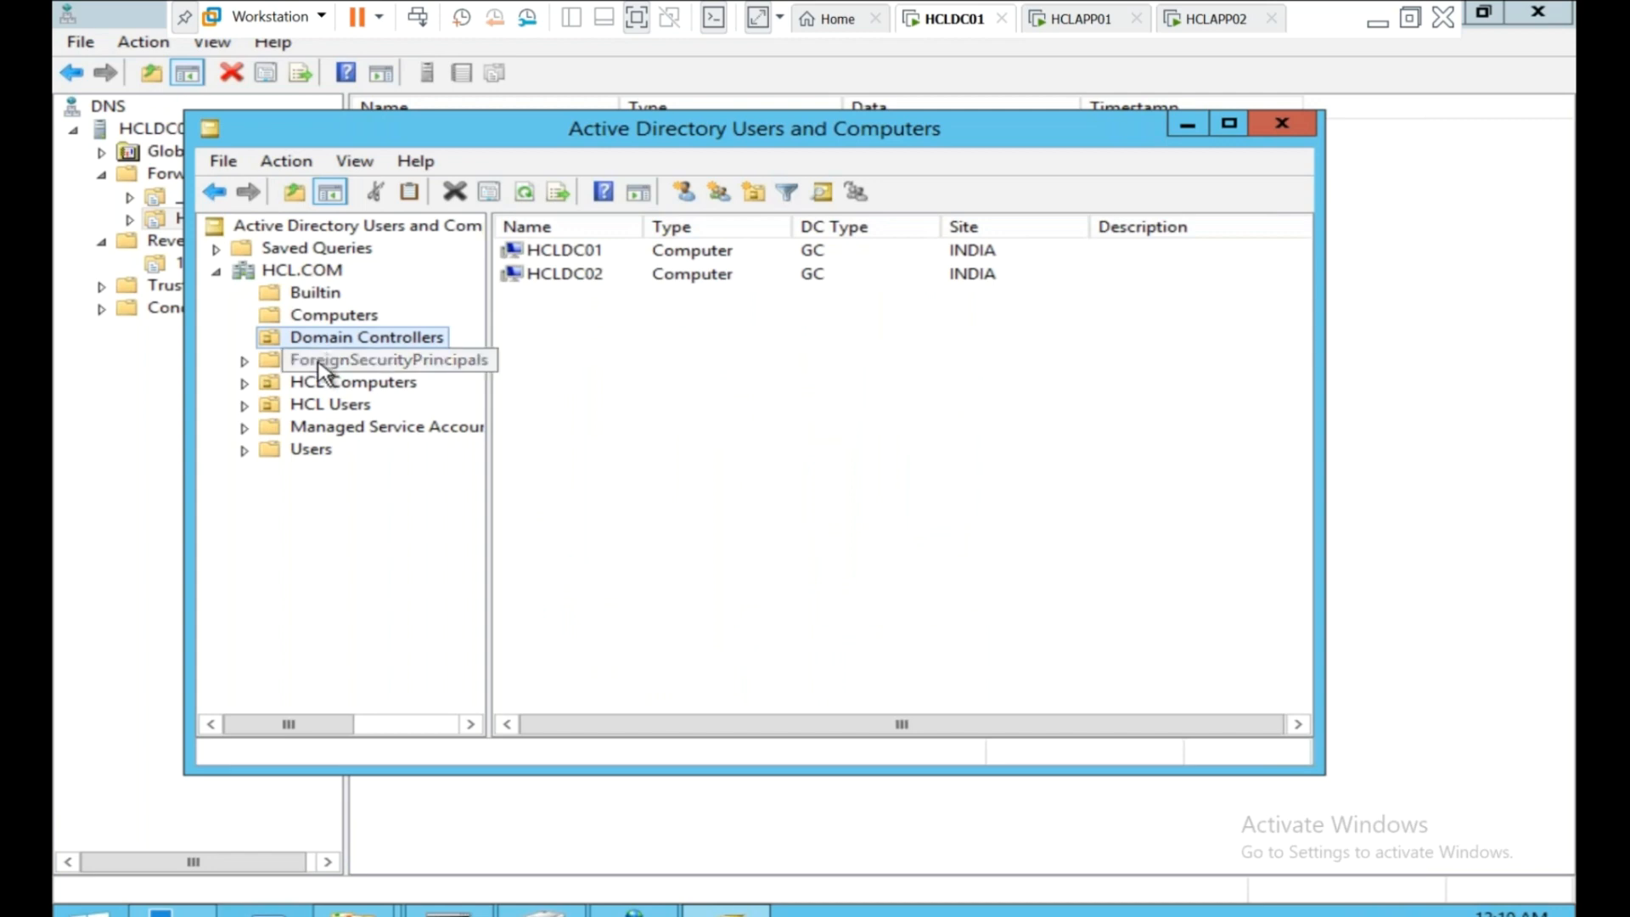
left_click(319, 362)
left_click(318, 382)
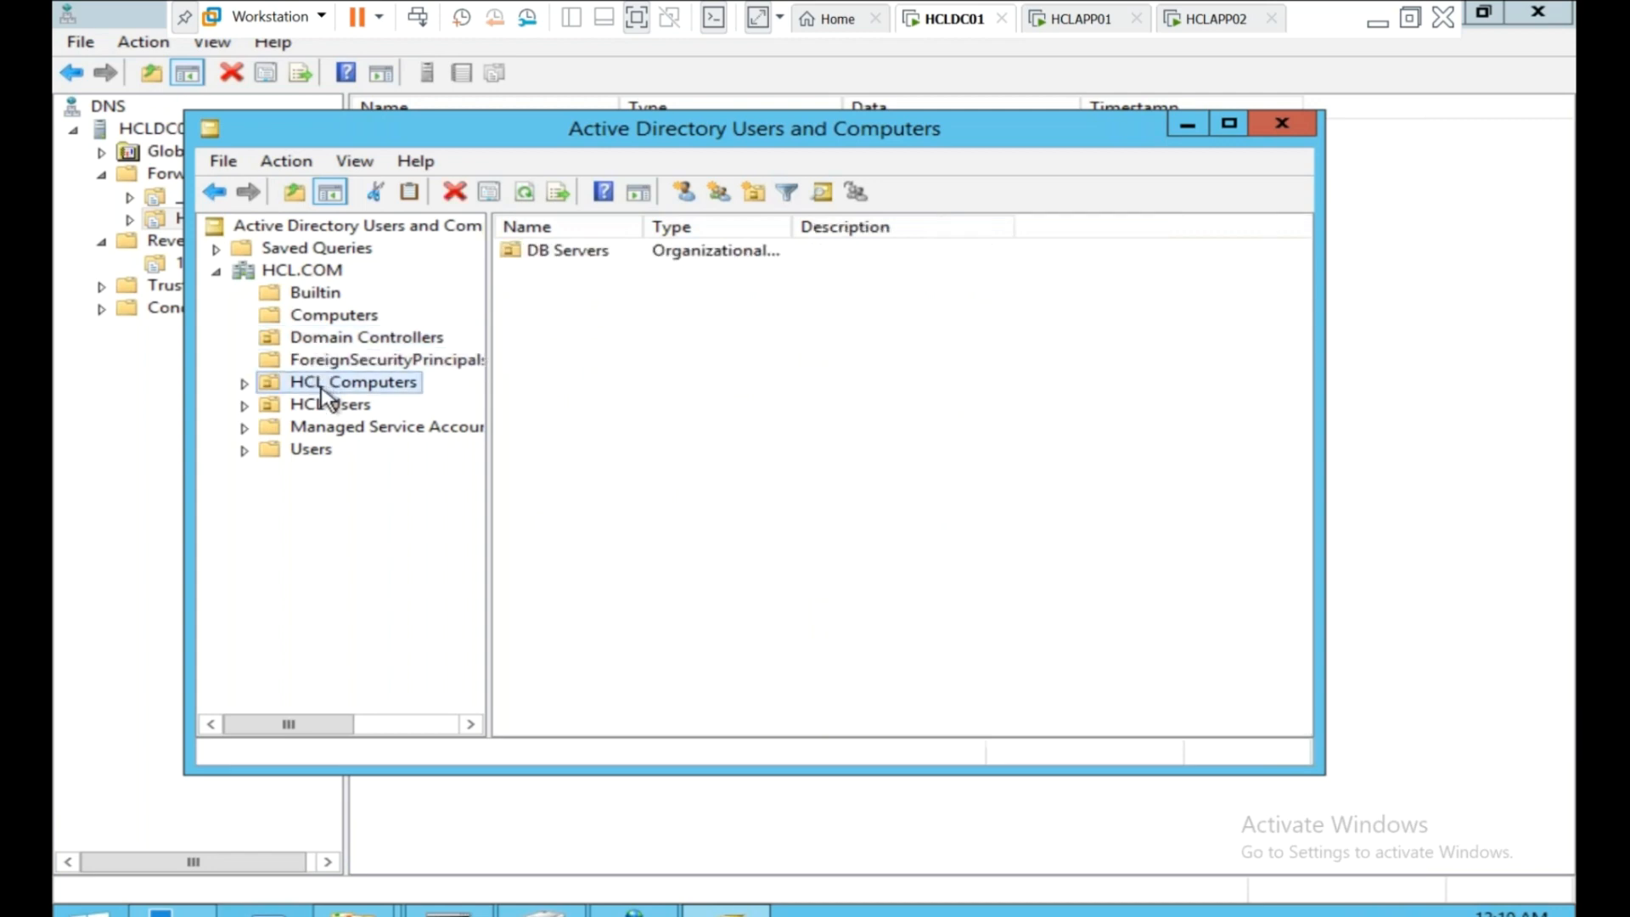
left_click(321, 406)
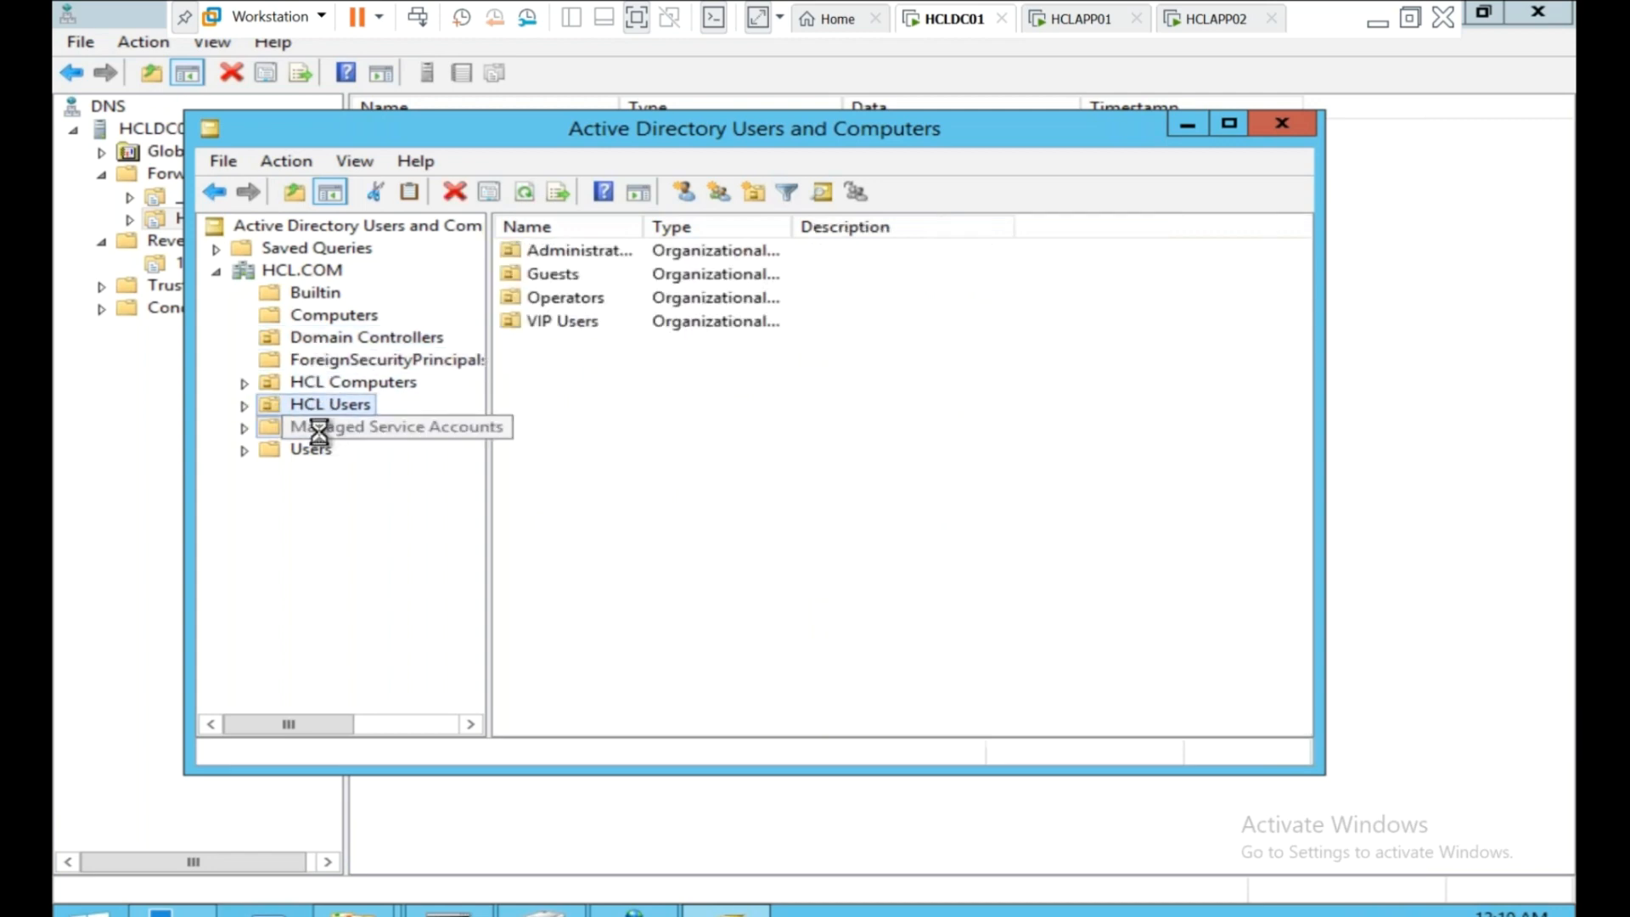
left_click(319, 433)
left_click(314, 450)
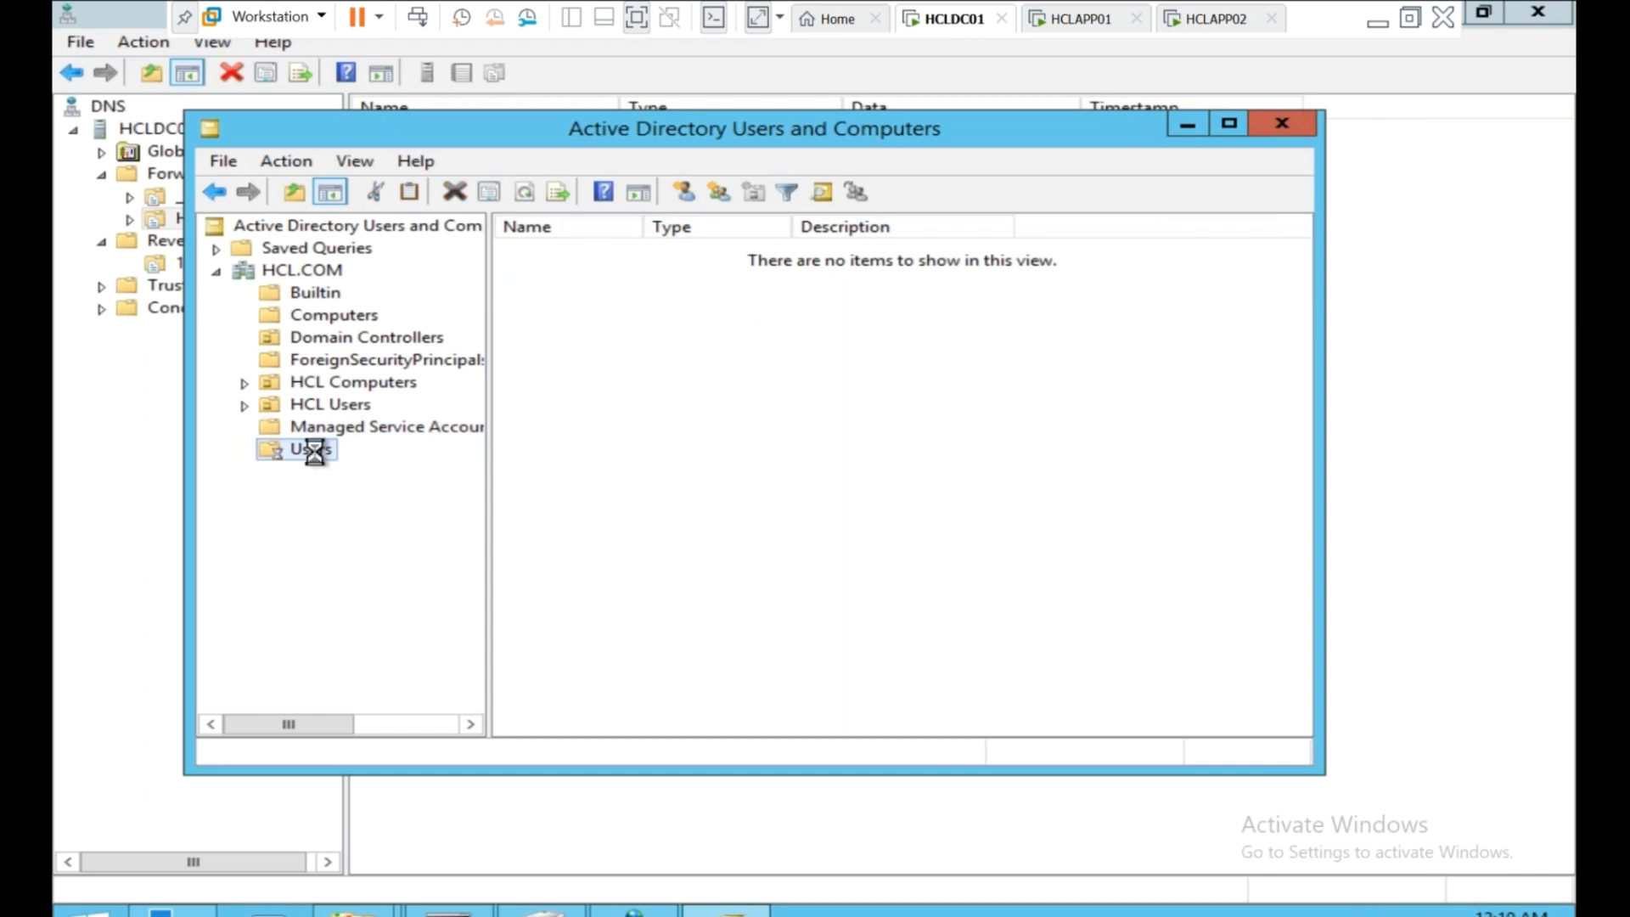
Search the HCL.COM domain for a computer object named HCLAPPCU01.
left_click(323, 272)
right_click(321, 270)
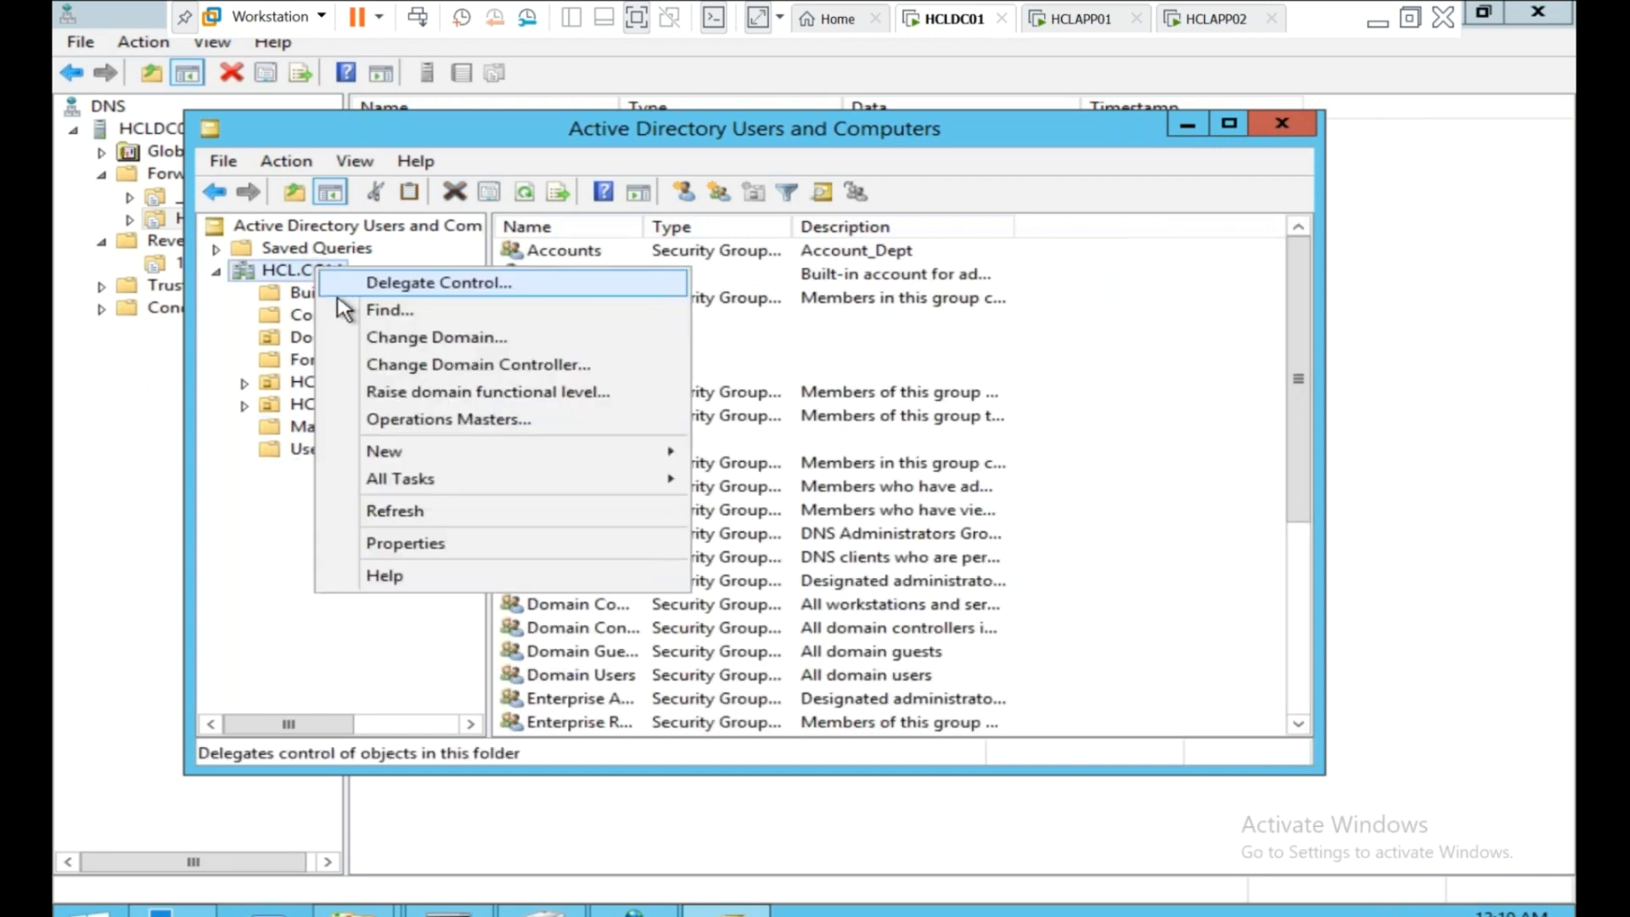
left_click(344, 312)
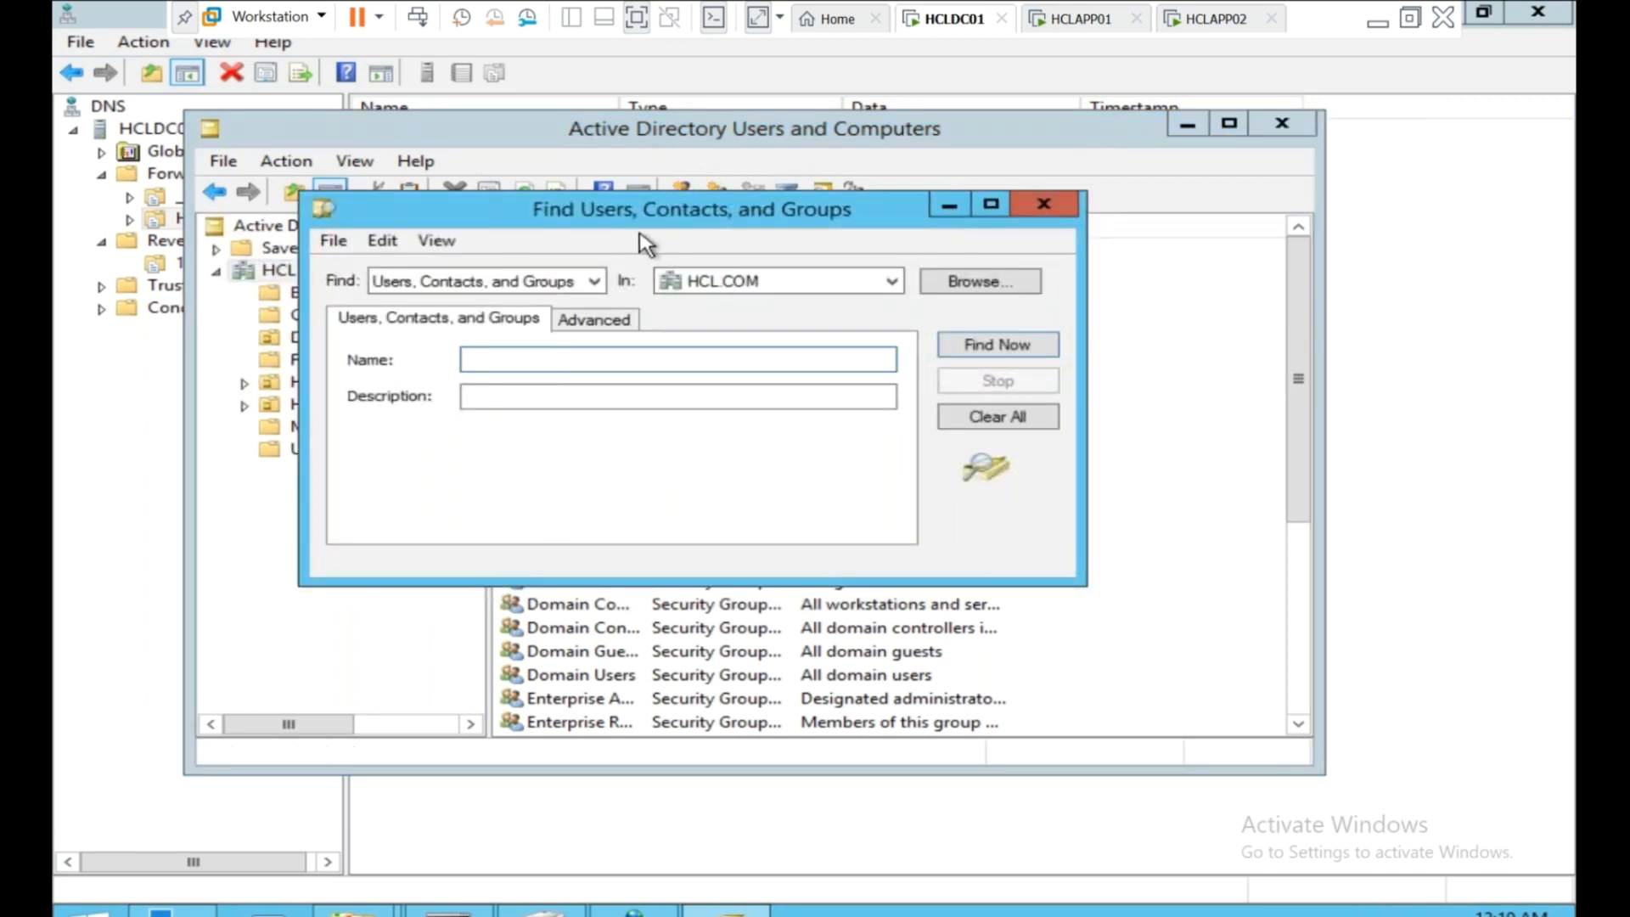
left_click(594, 281)
left_click(525, 330)
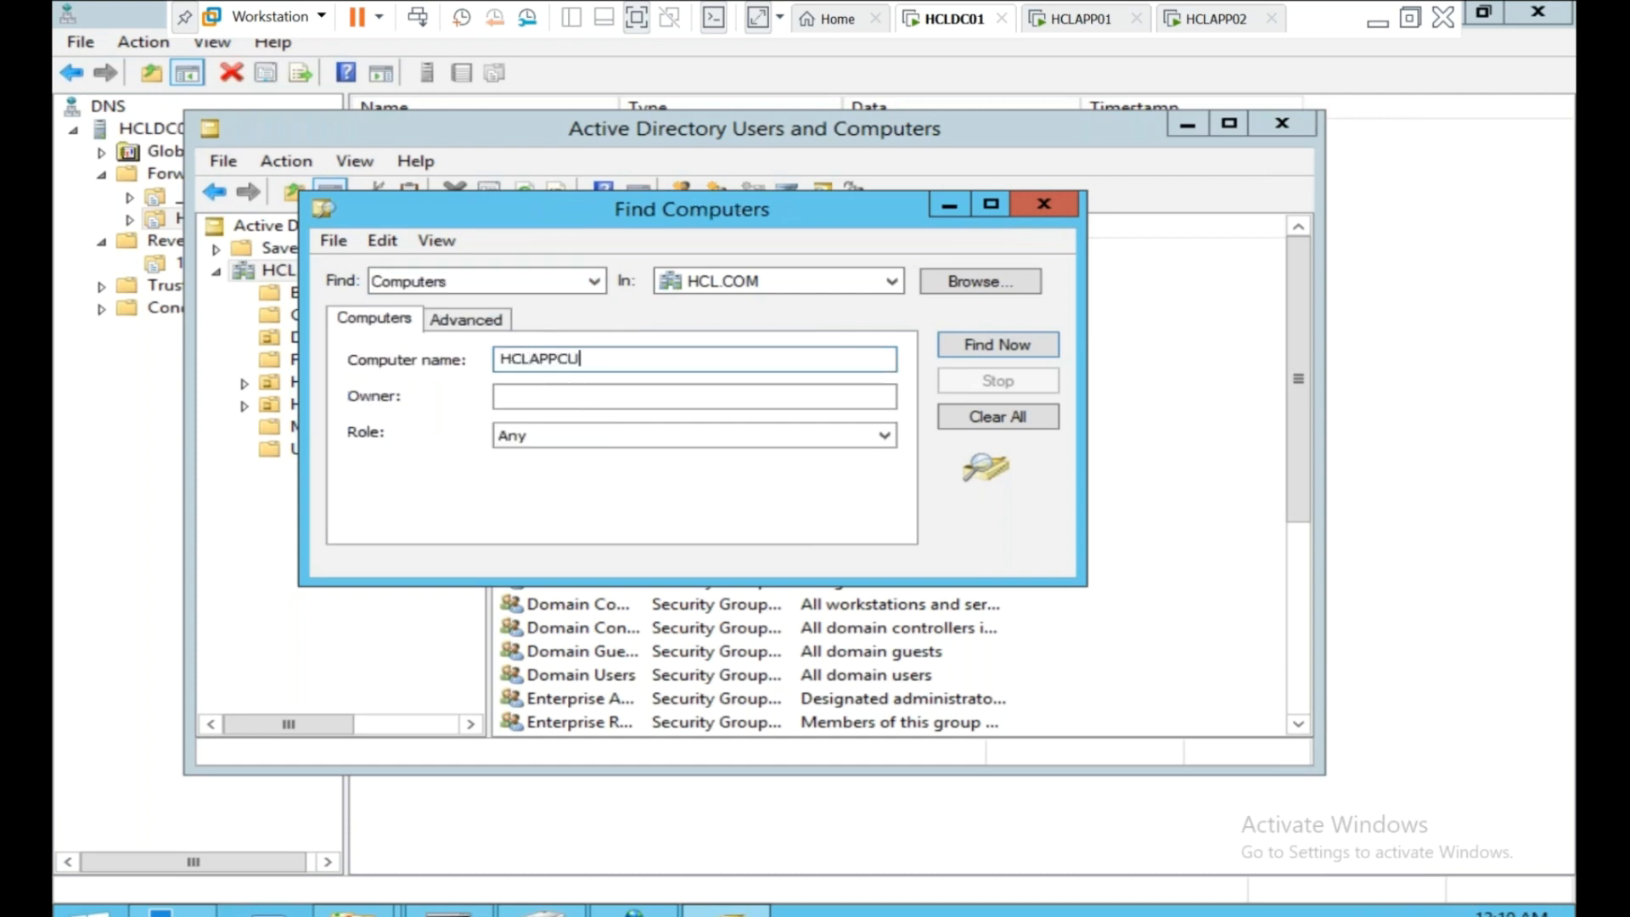
type("HCLAPPCU01")
left_click(968, 348)
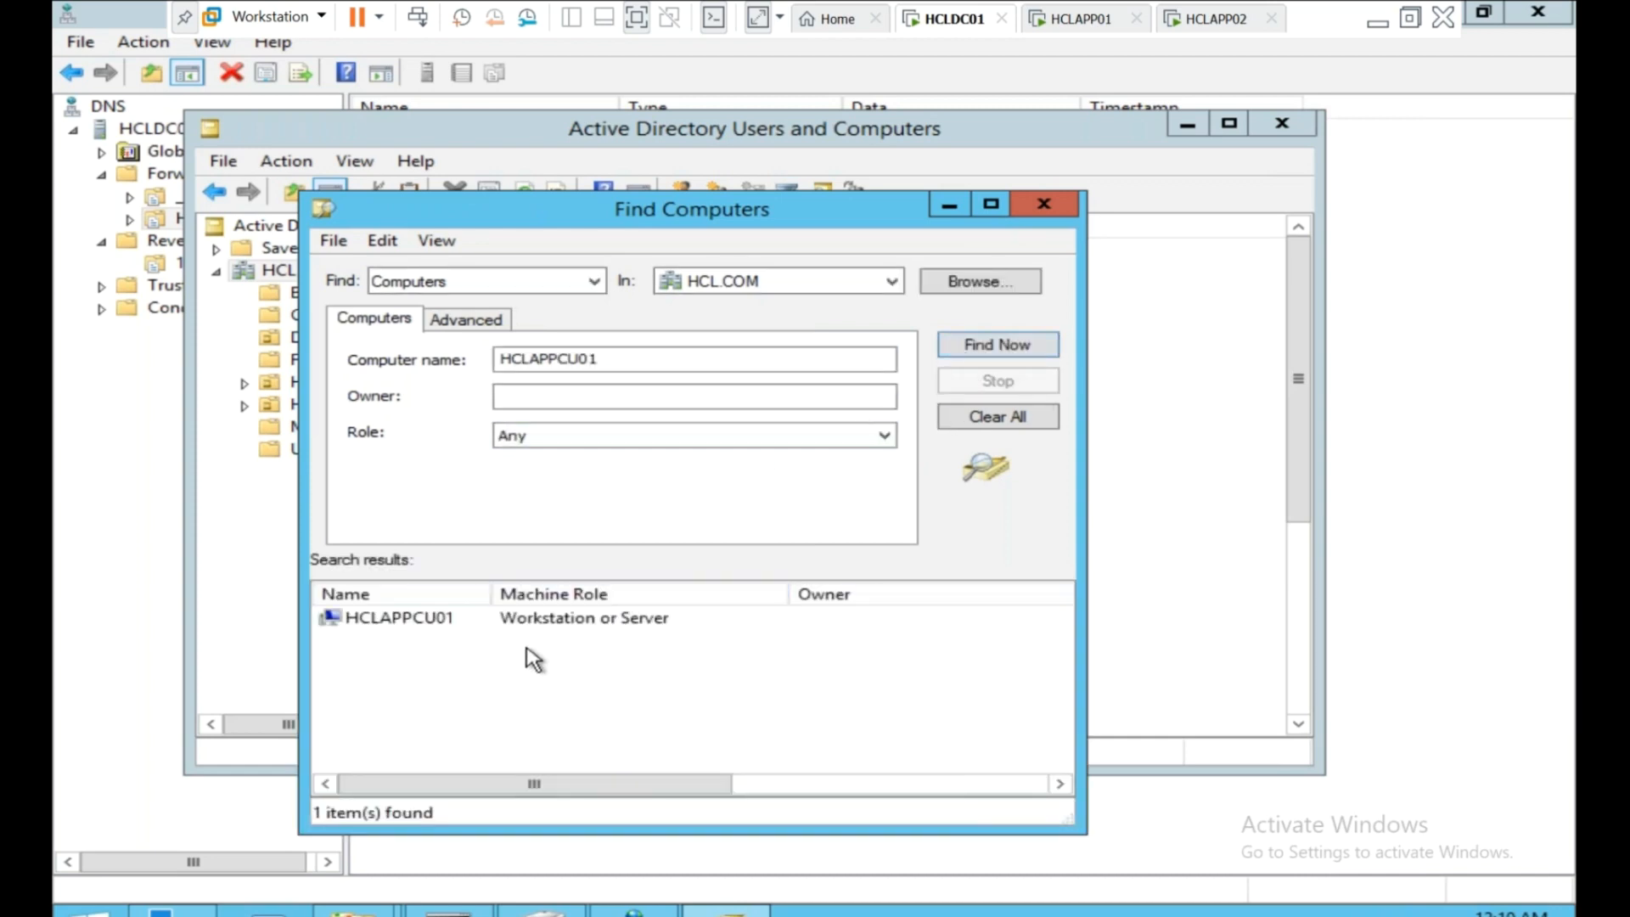
View the properties of the found HCLAPPCU01 computer account, and close them along with the search window.
left_click(437, 626)
right_click(436, 626)
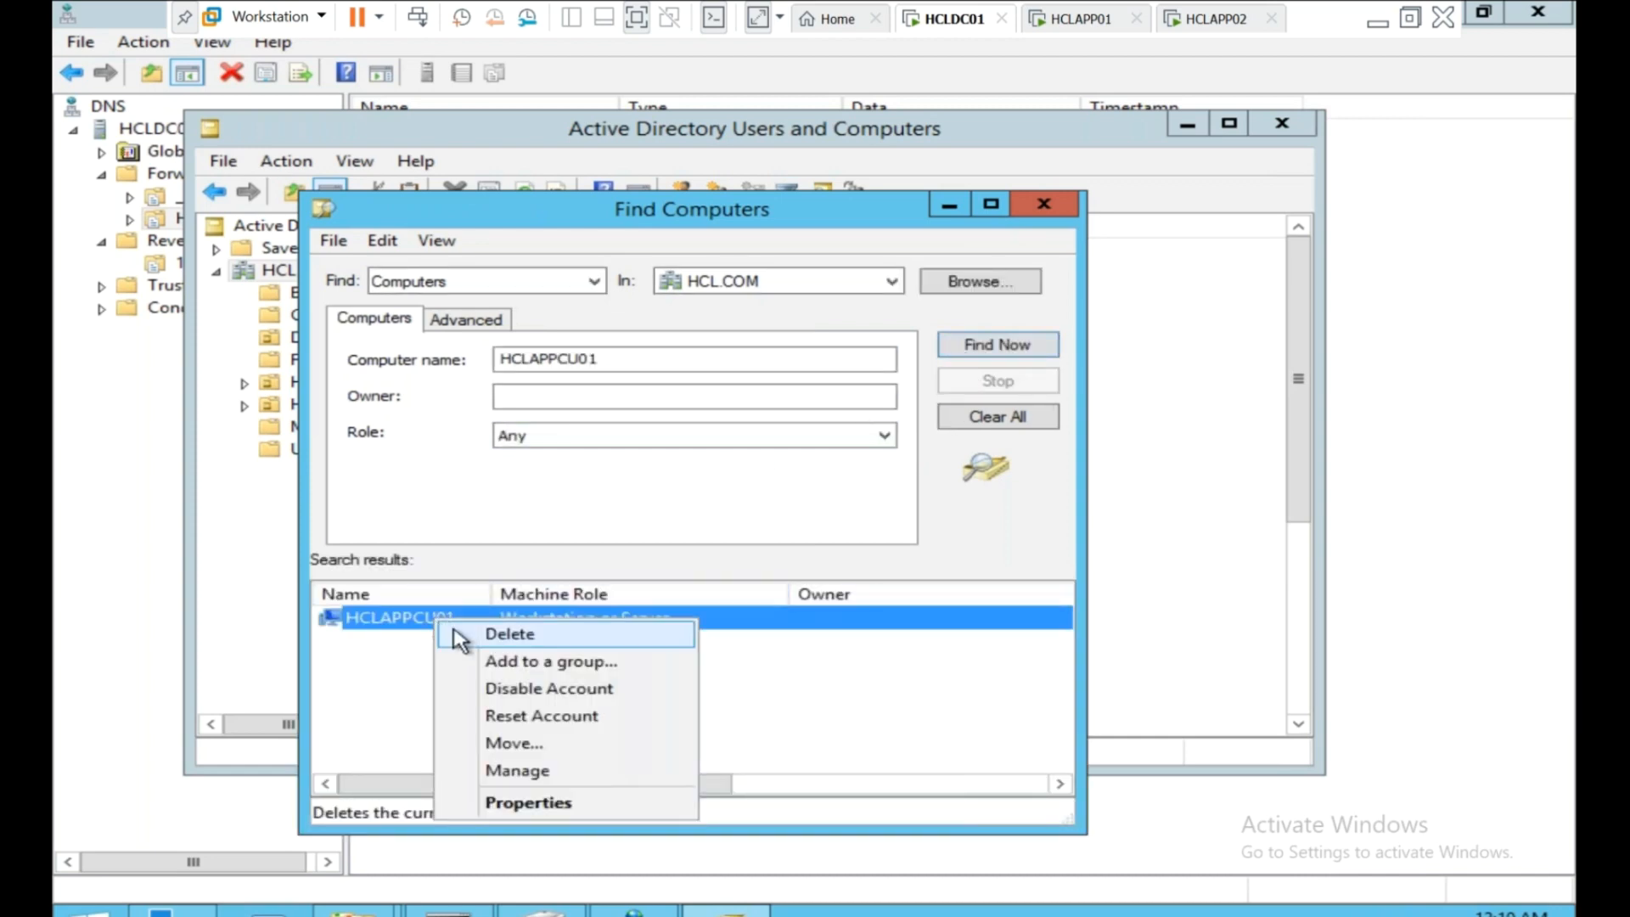
left_click(538, 807)
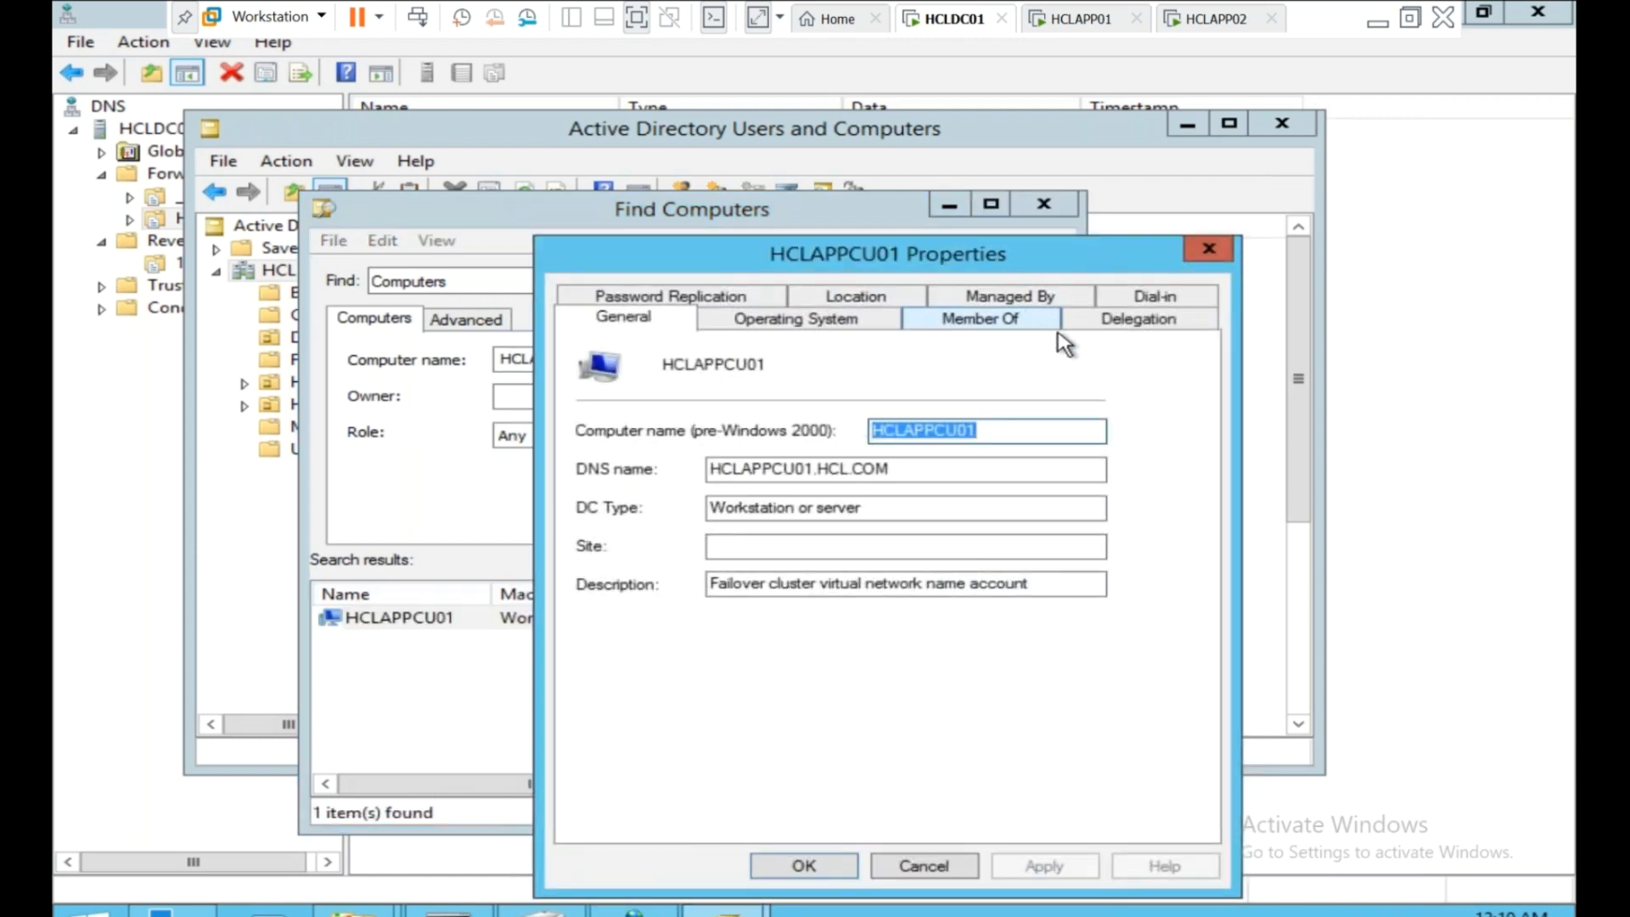
left_click(1210, 250)
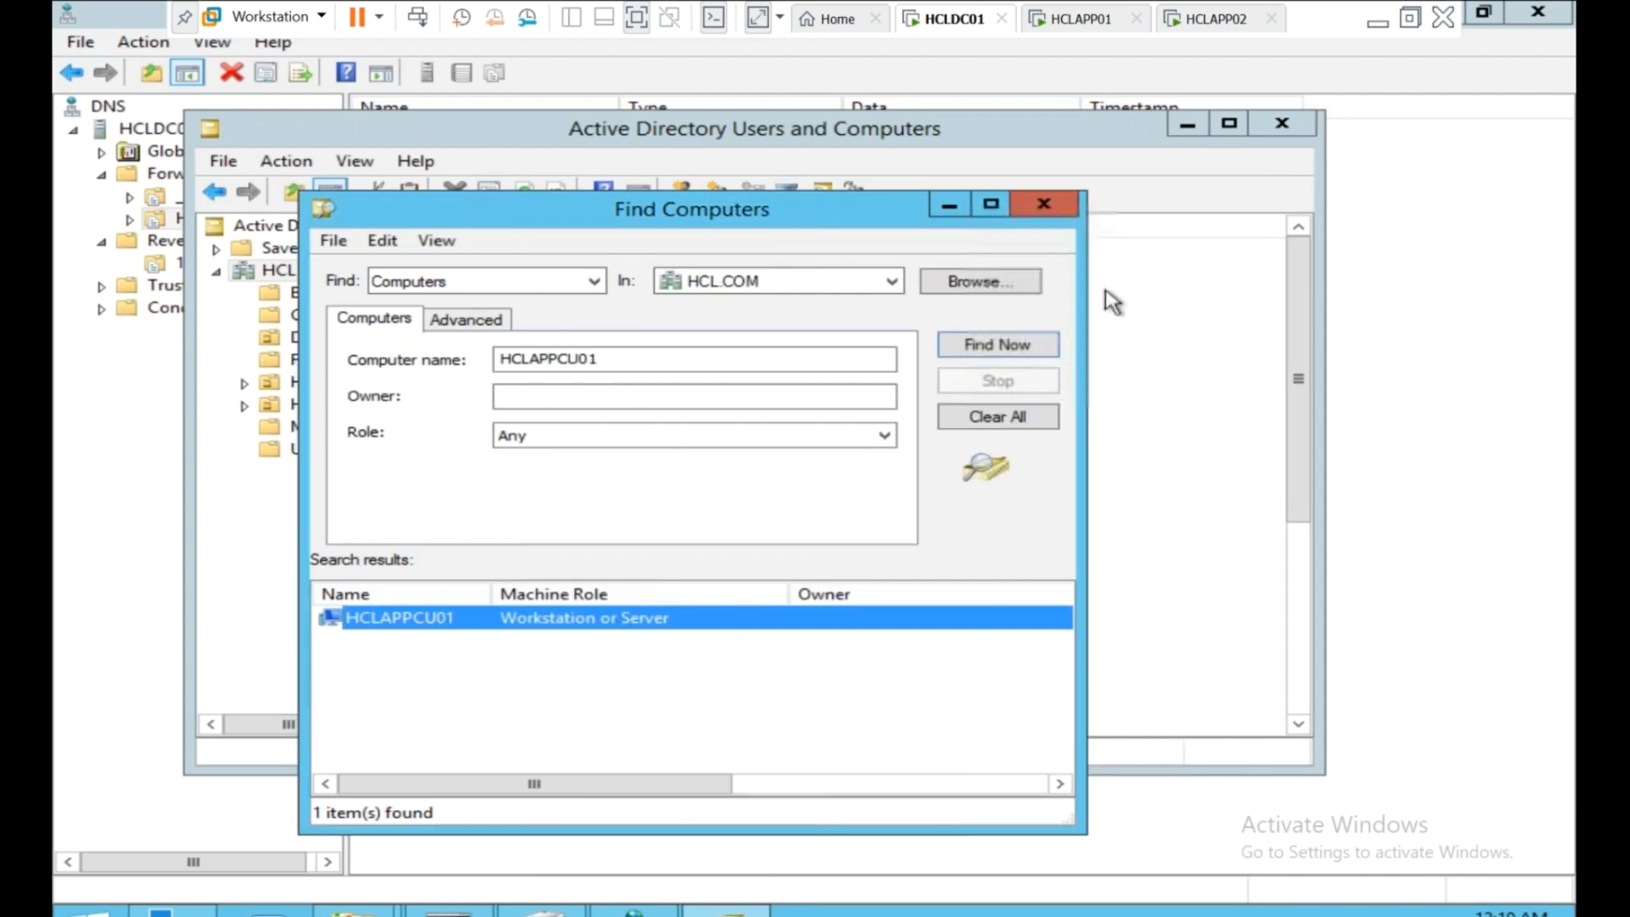
left_click(1060, 217)
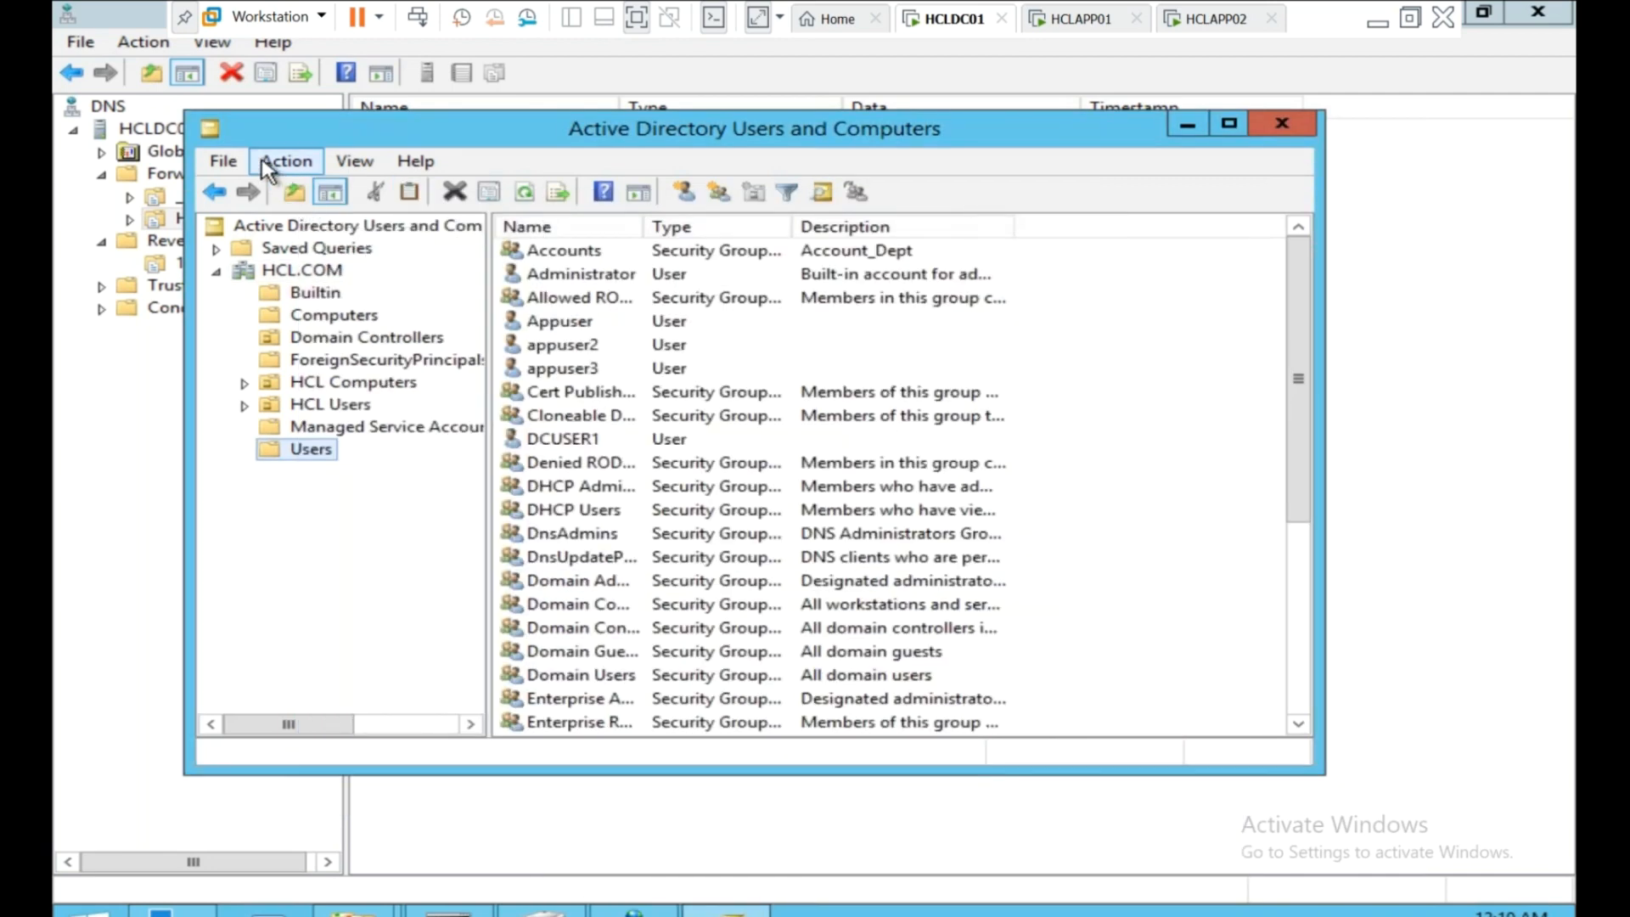
Turn on Advanced Features in Active Directory Users and Computers and show the contents of the Computers container.
left_click(353, 161)
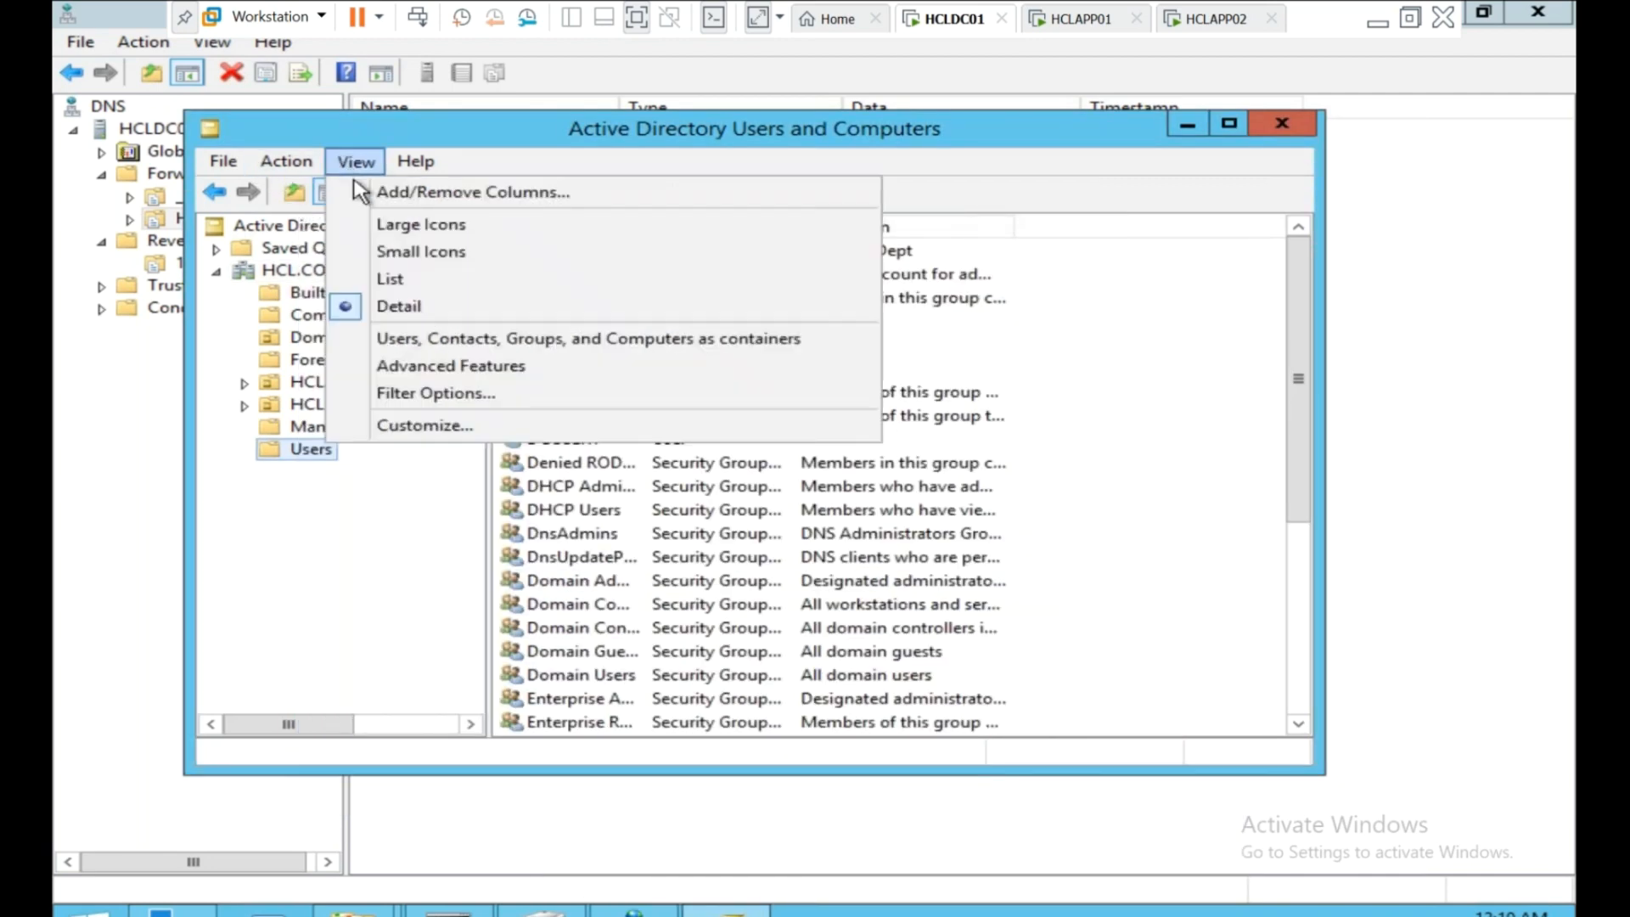
left_click(473, 366)
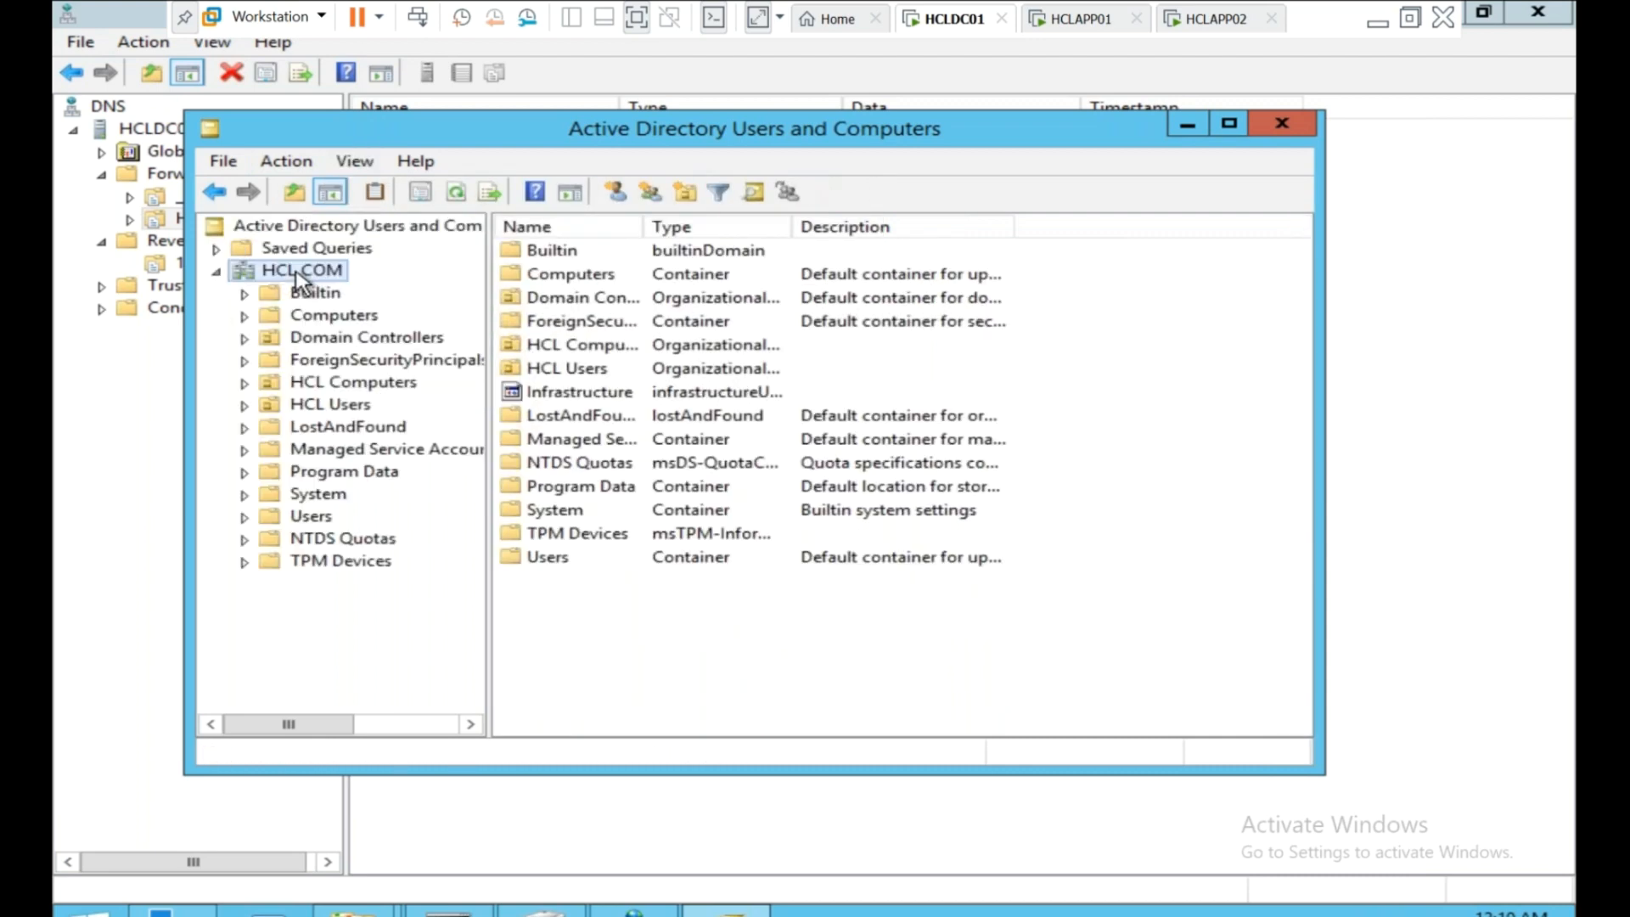
left_click(316, 318)
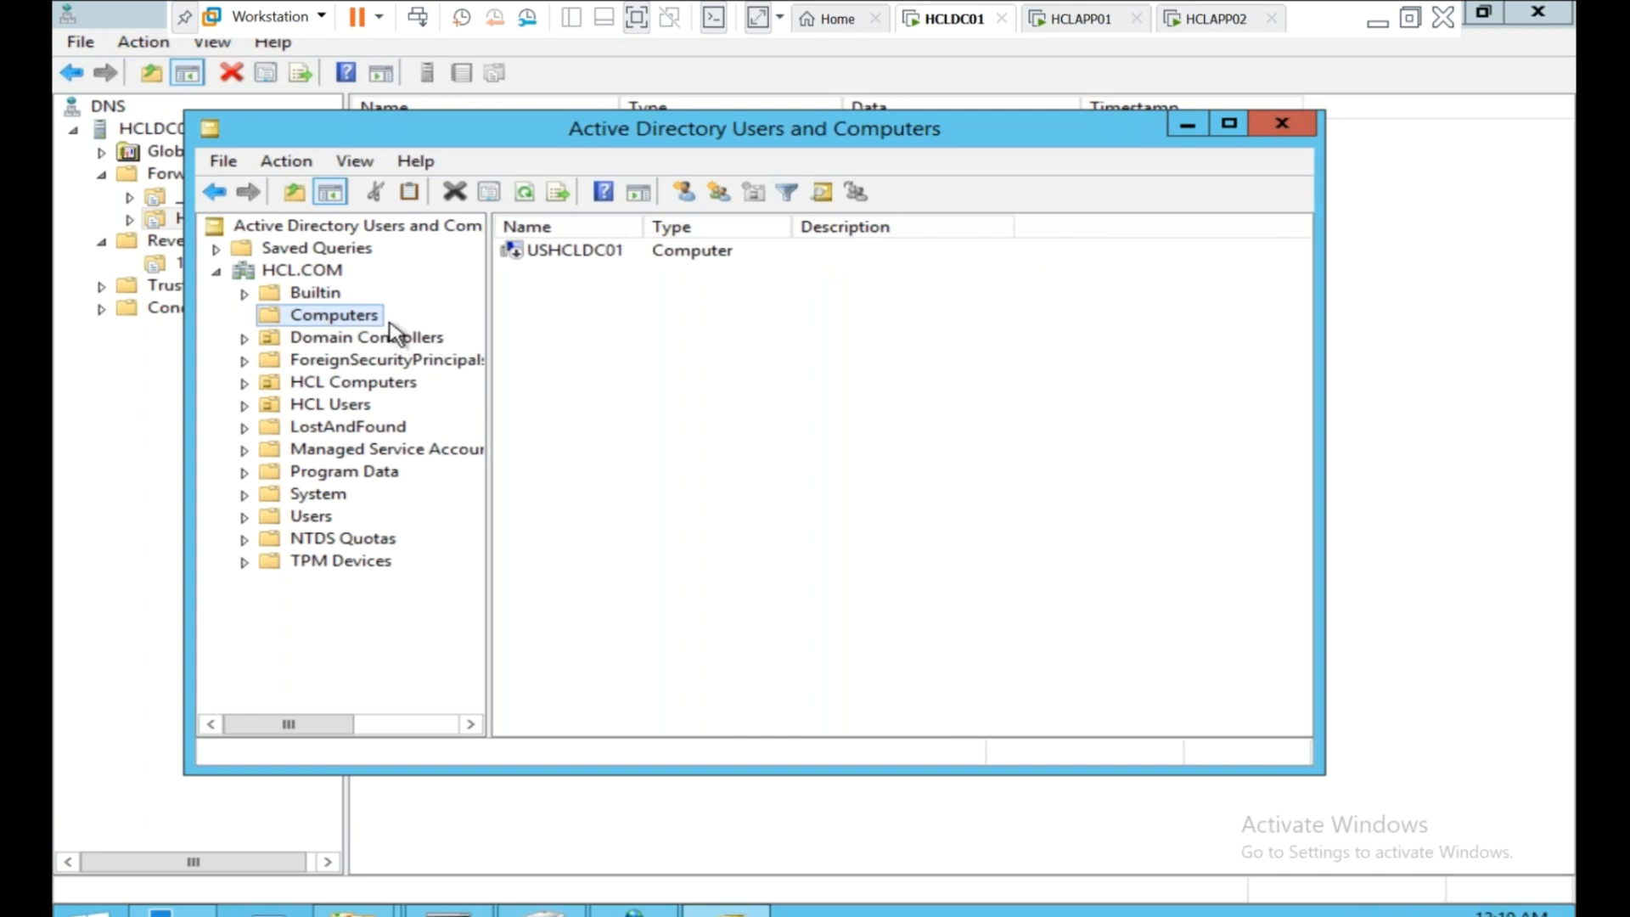
Refresh the HCL.COM domain and look through its containers from Builtin to Users for the HCLAPPCU01 computer account.
right_click(335, 270)
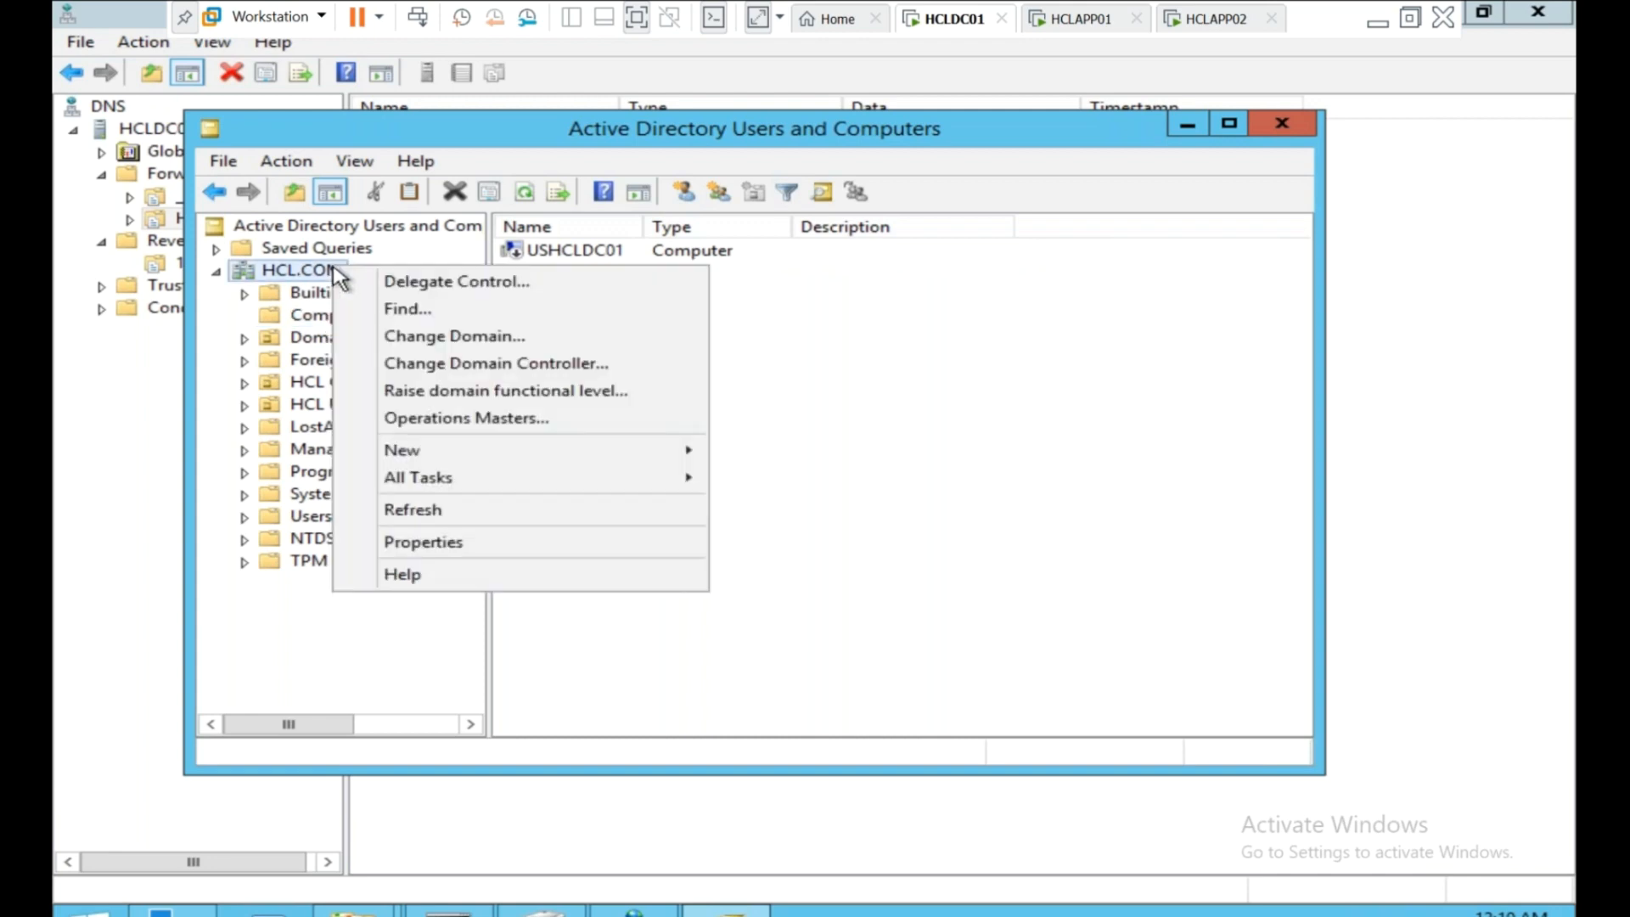
left_click(416, 509)
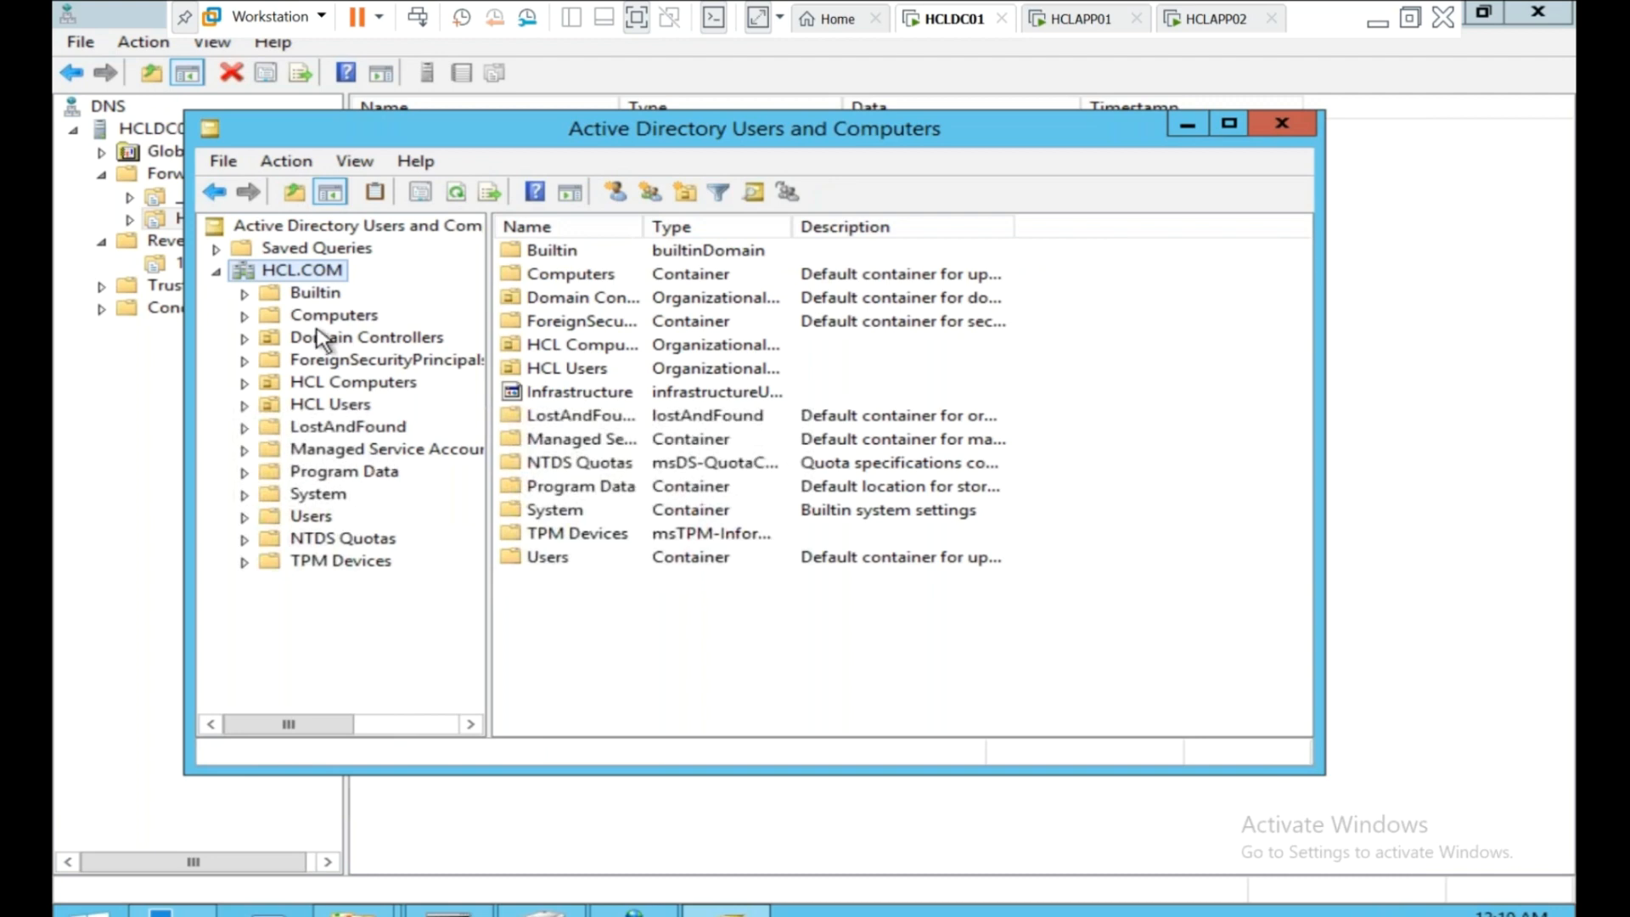
left_click(320, 297)
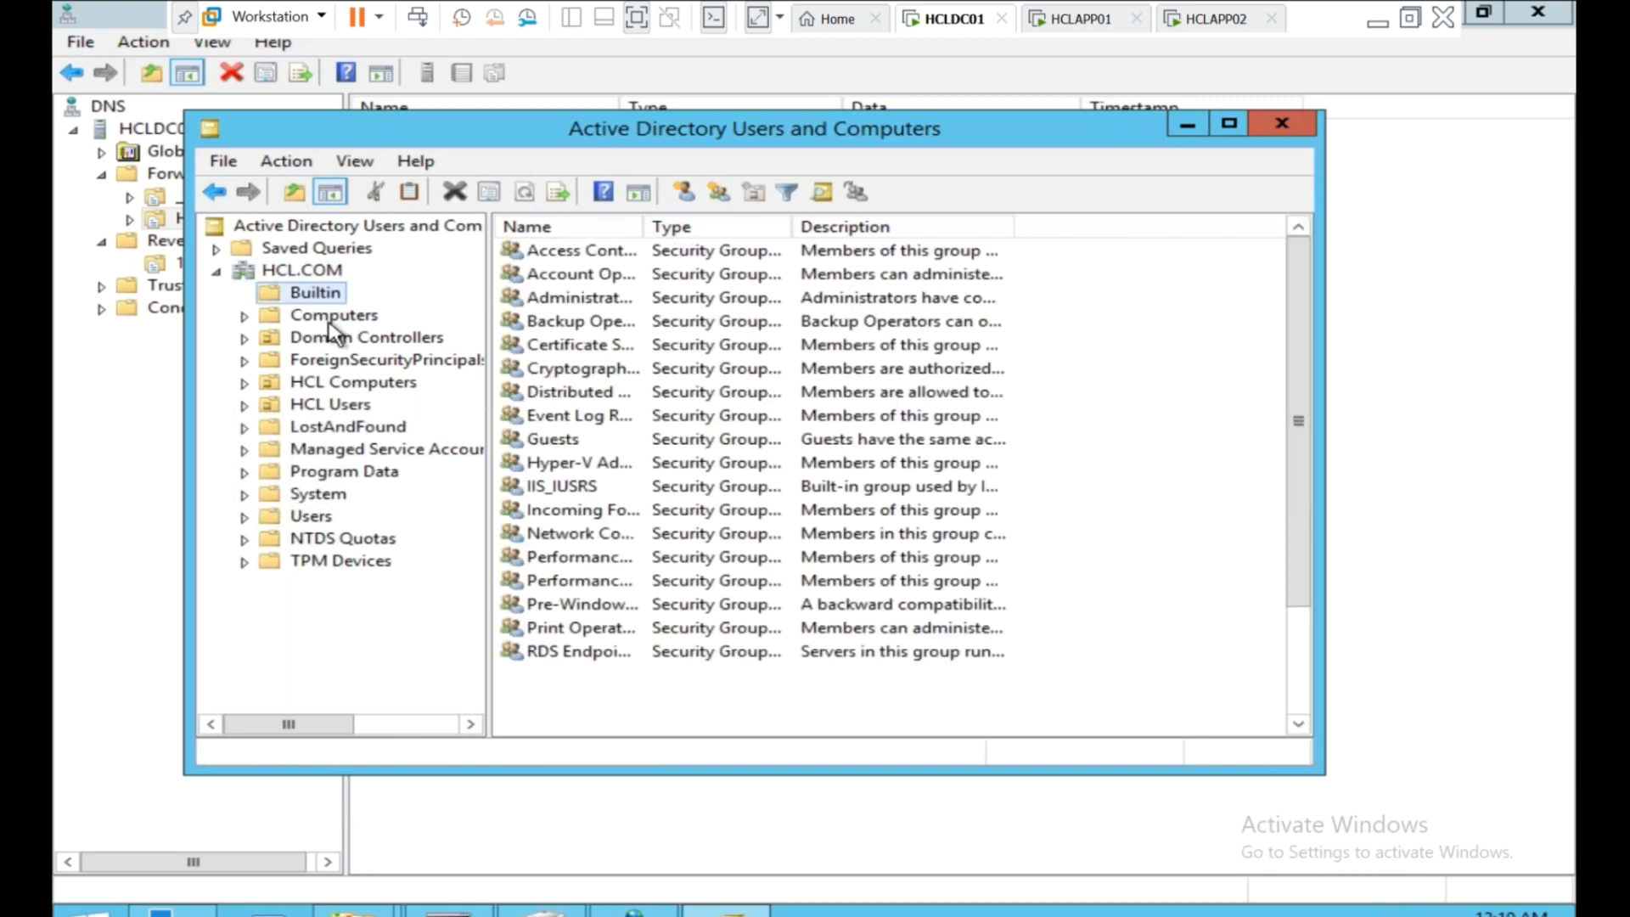
left_click(328, 318)
left_click(336, 337)
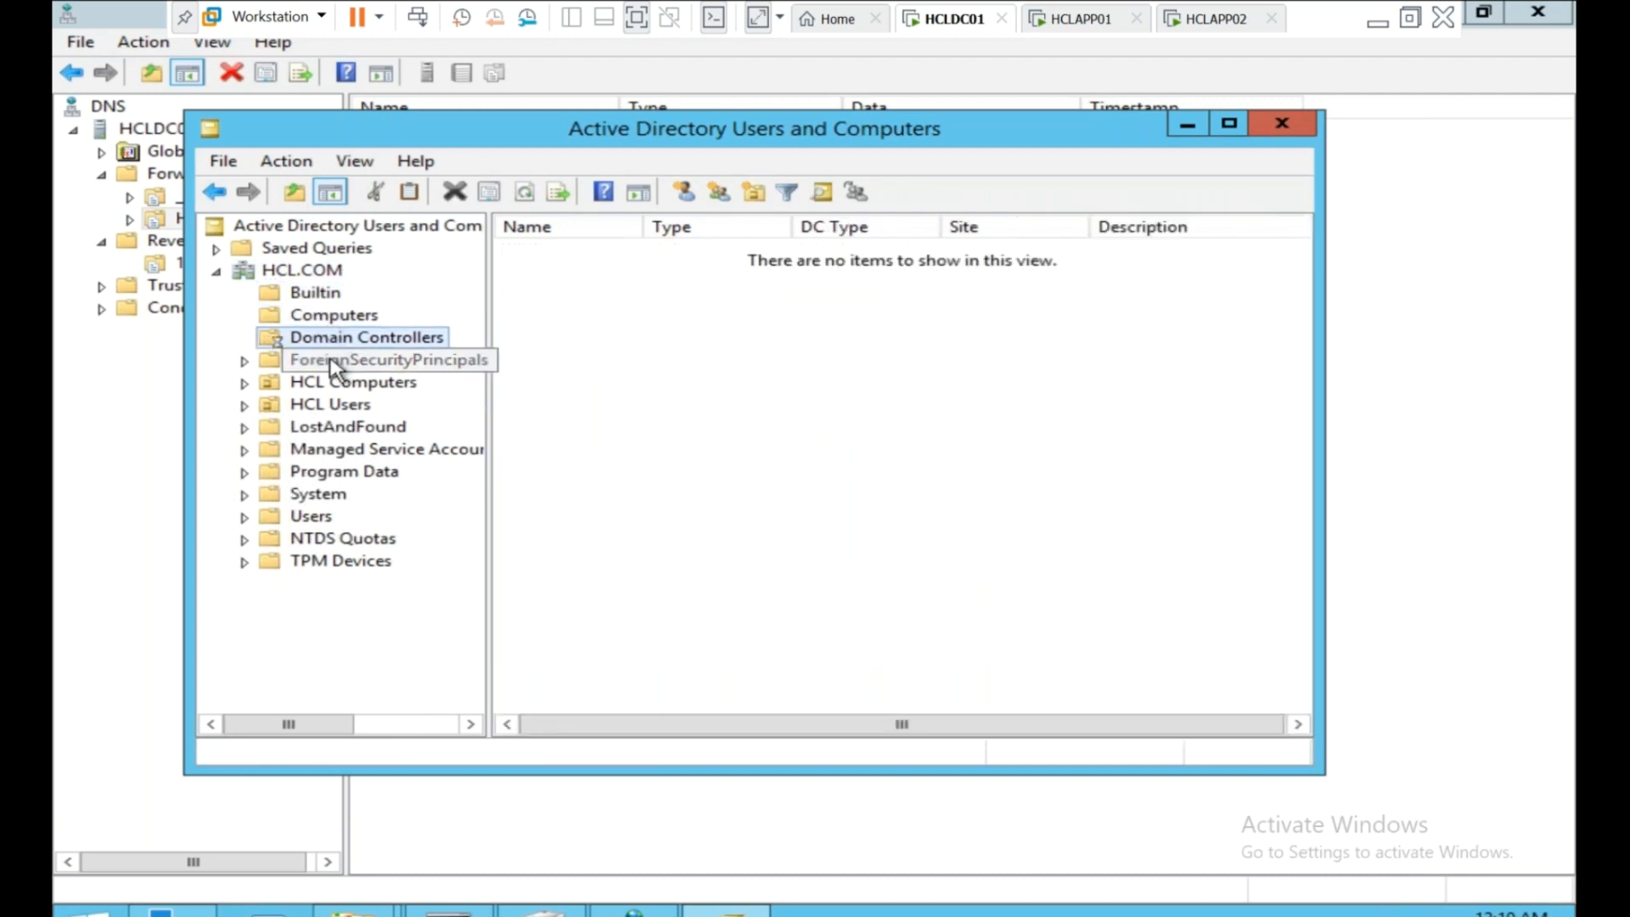
left_click(332, 364)
left_click(340, 385)
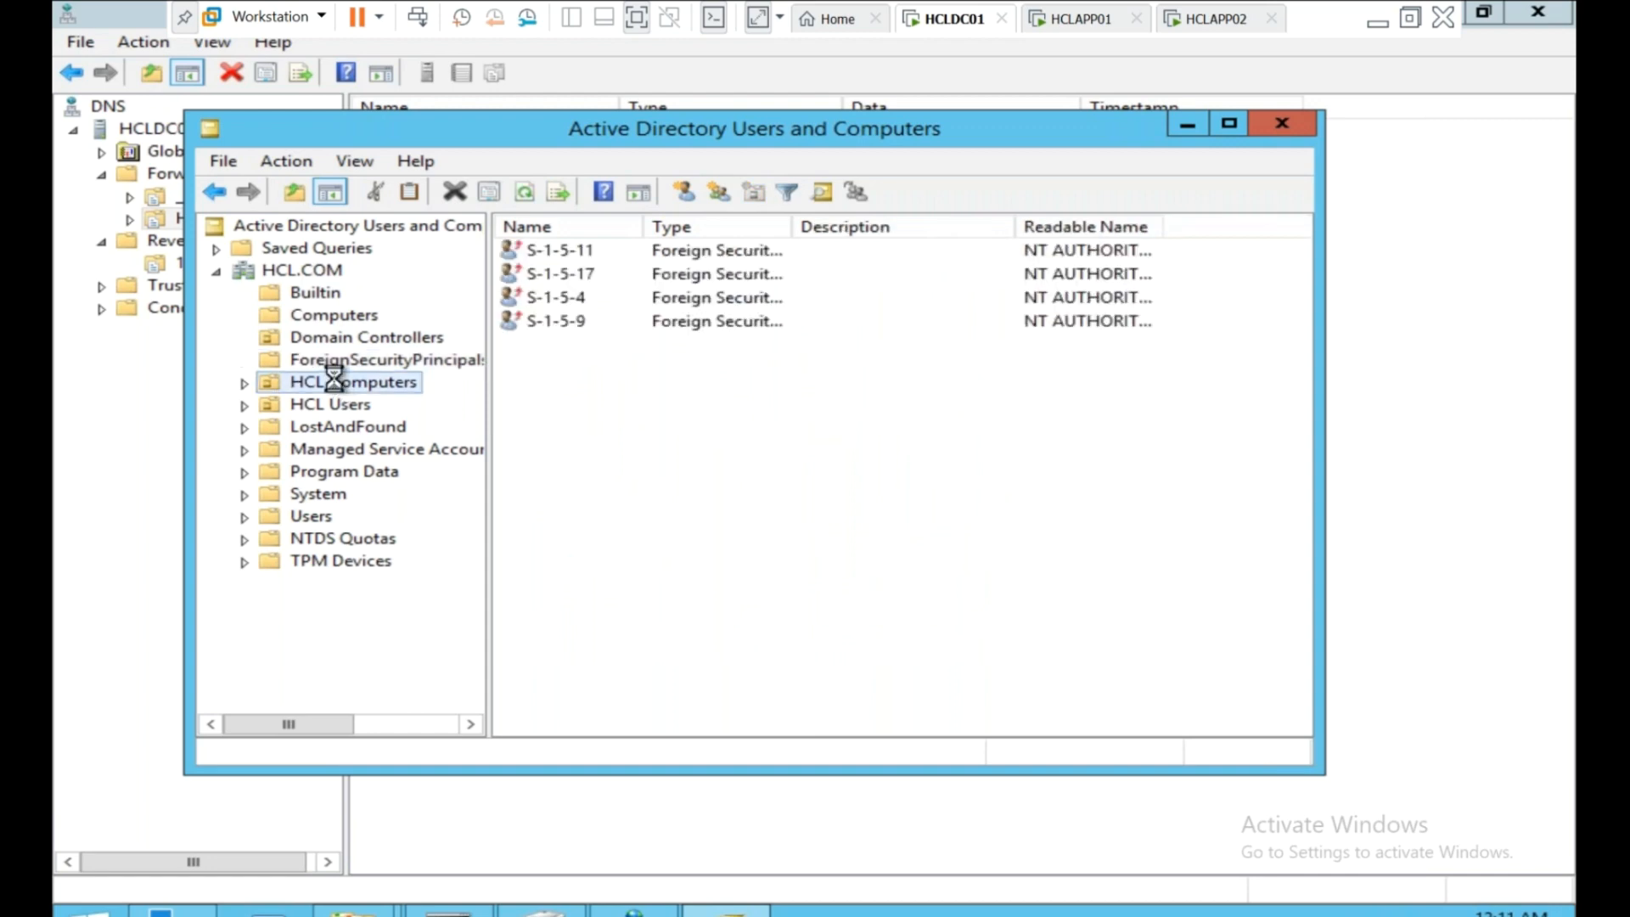
left_click(334, 405)
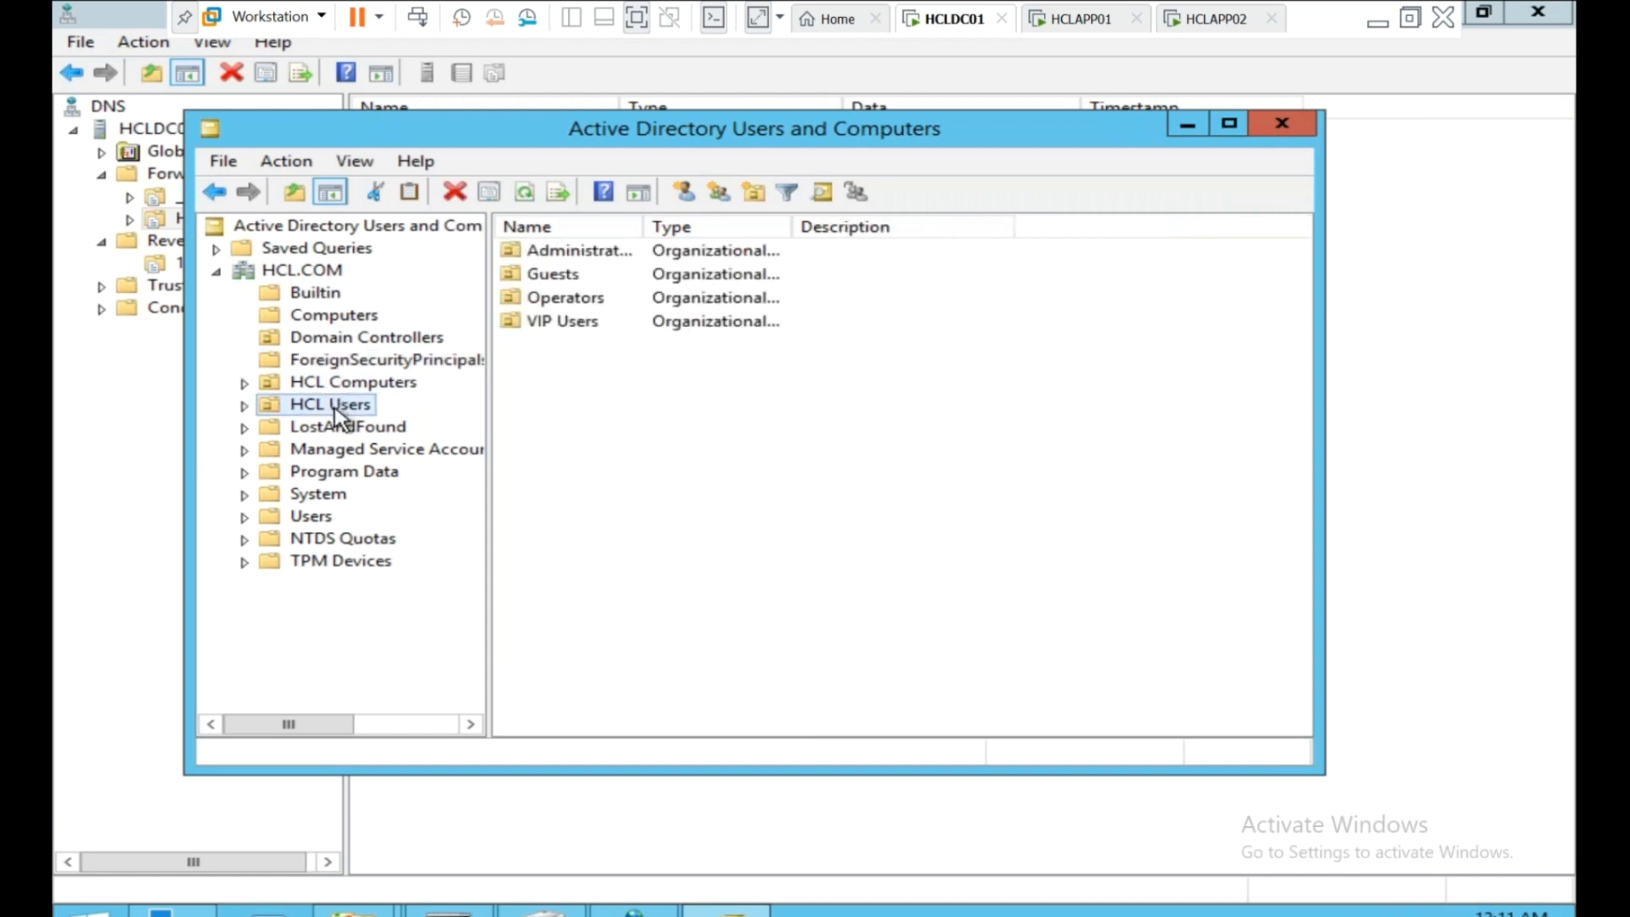
left_click(340, 426)
left_click(344, 448)
left_click(344, 472)
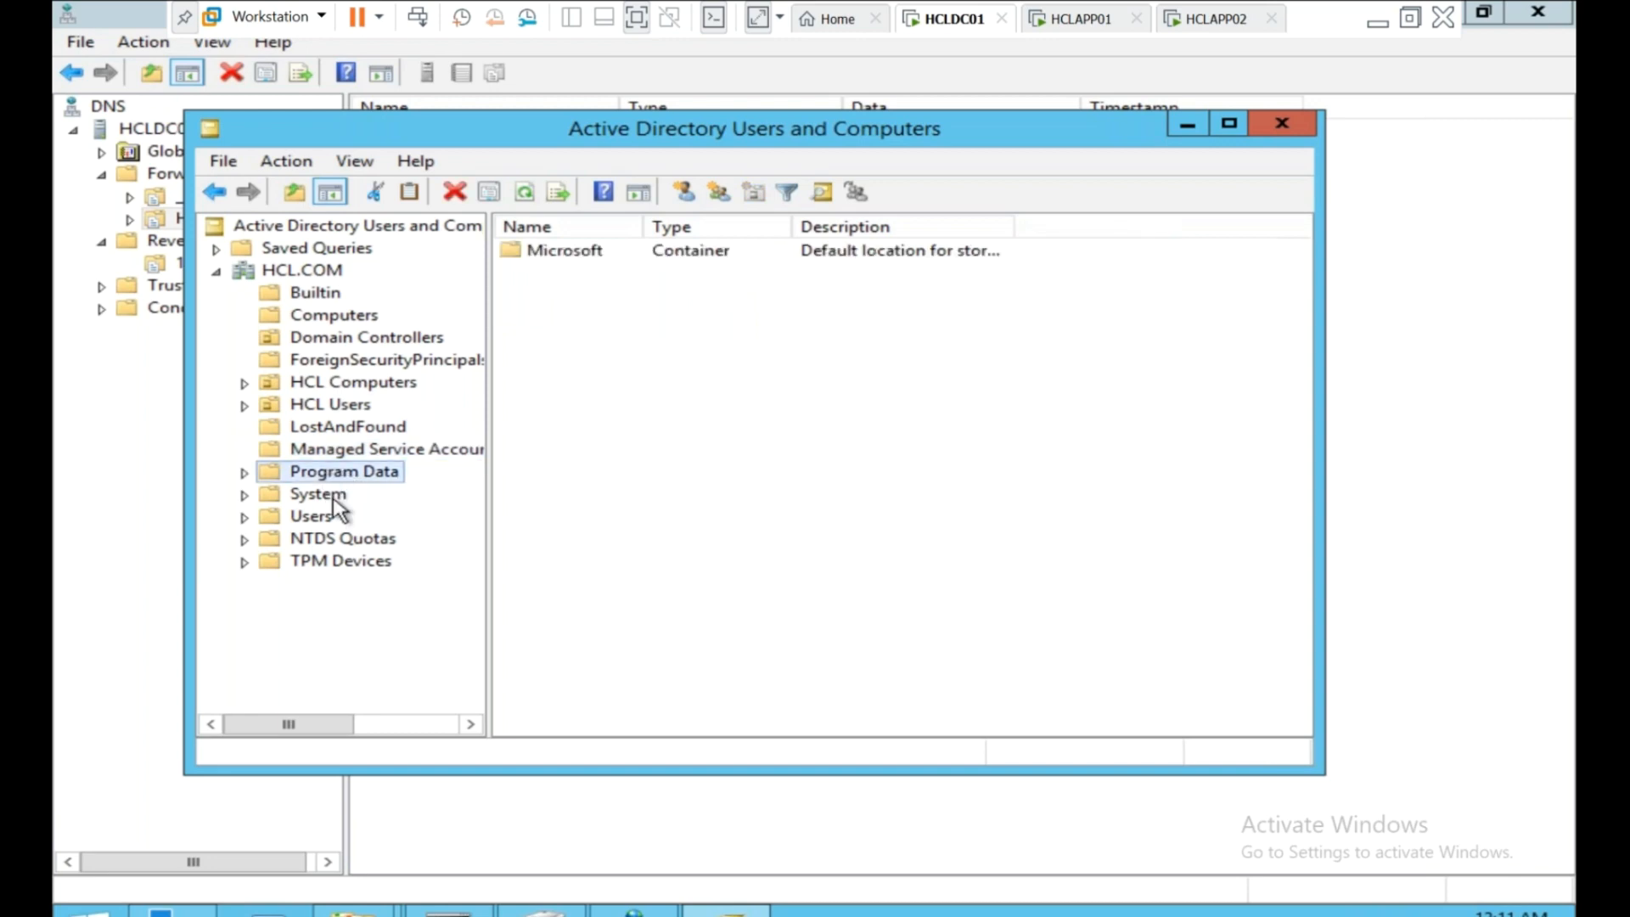
left_click(333, 494)
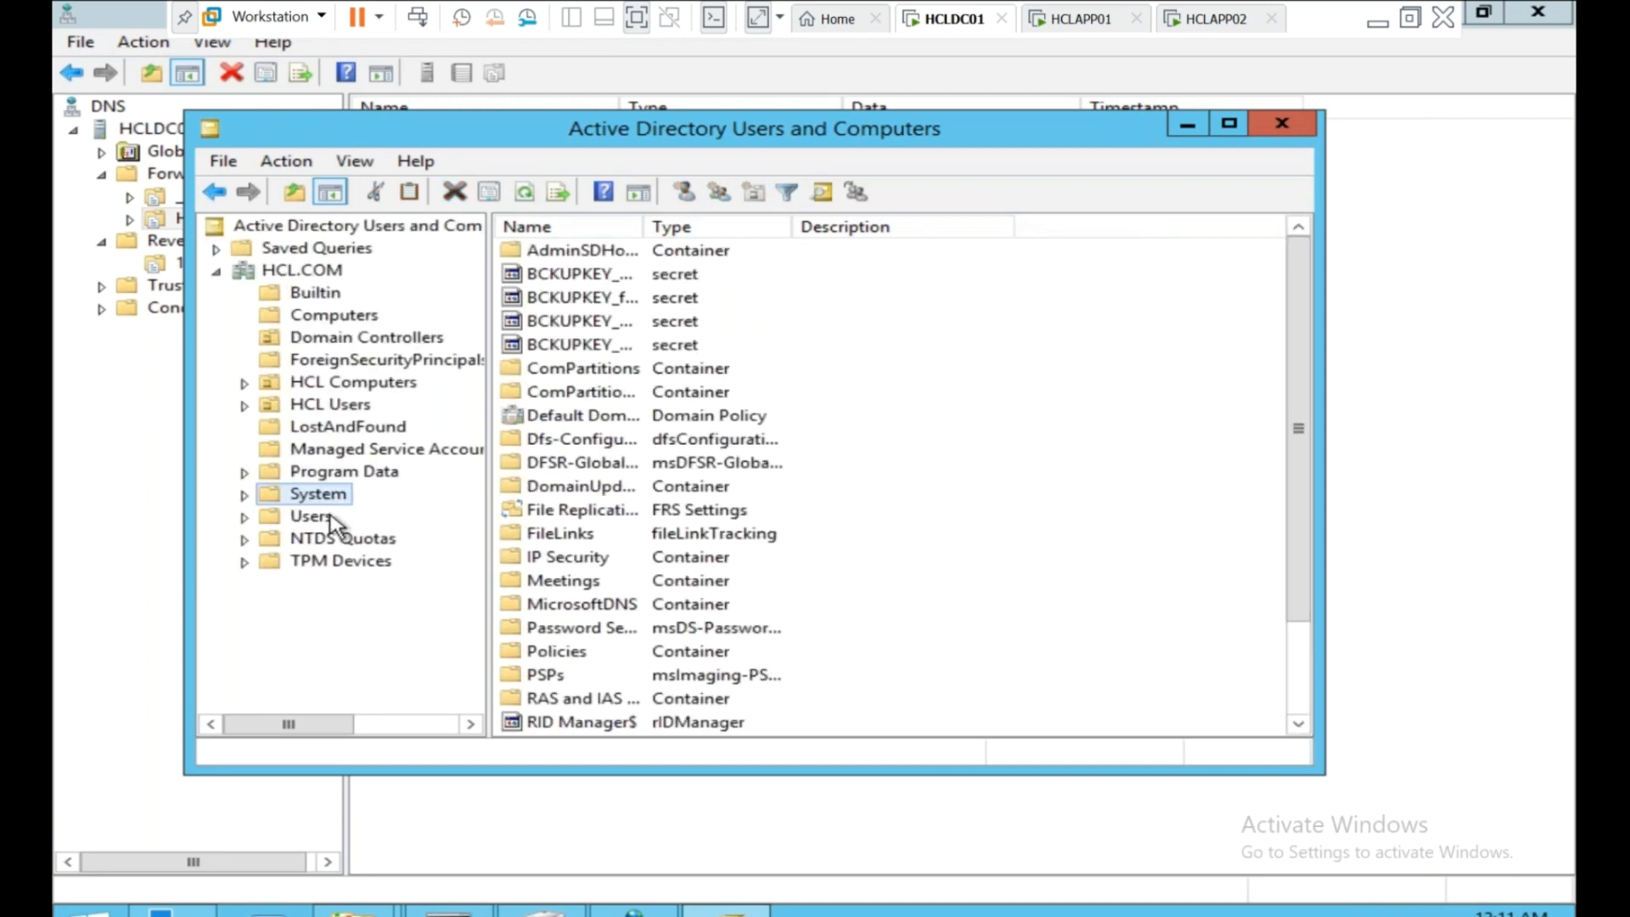
left_click(331, 517)
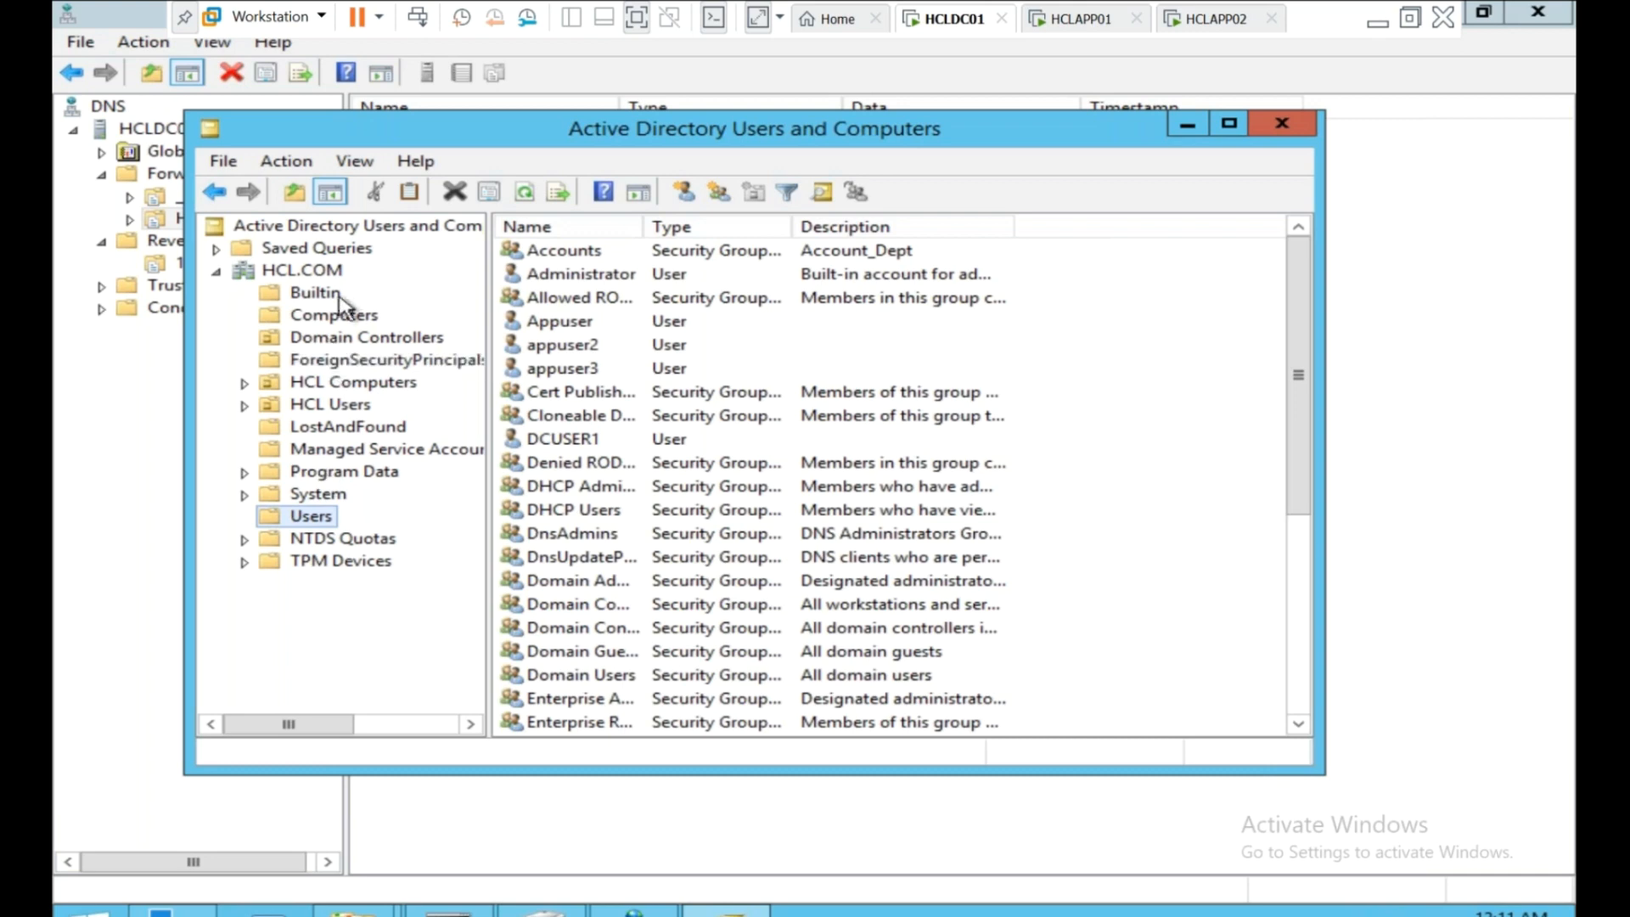
View the general properties of the HCL.COM domain and close them.
right_click(338, 271)
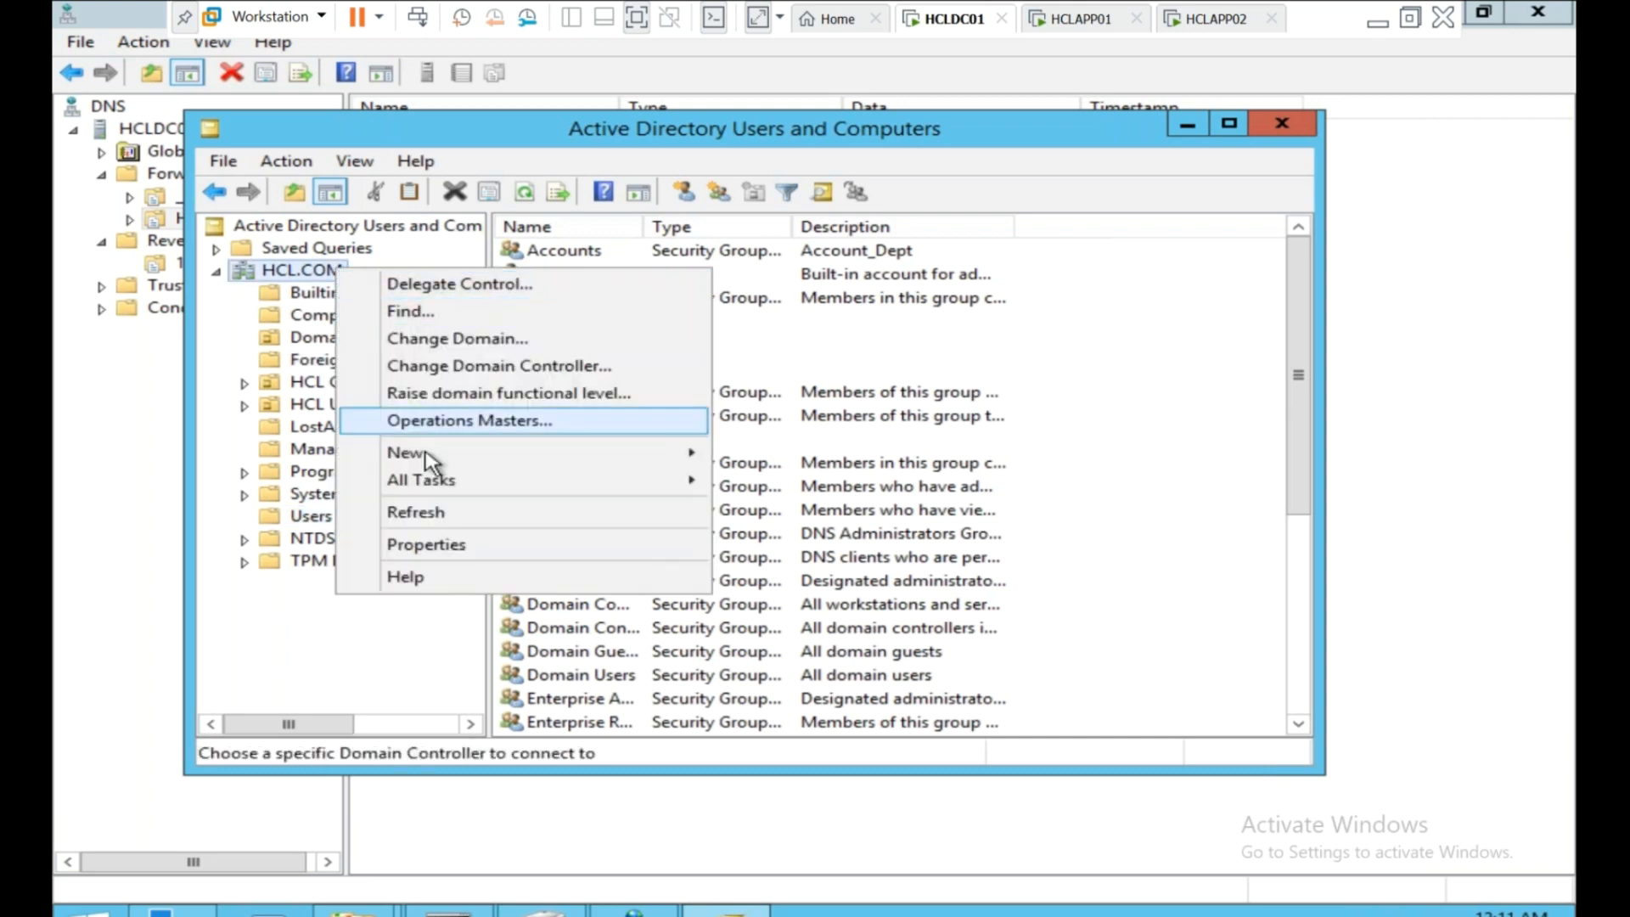
left_click(459, 546)
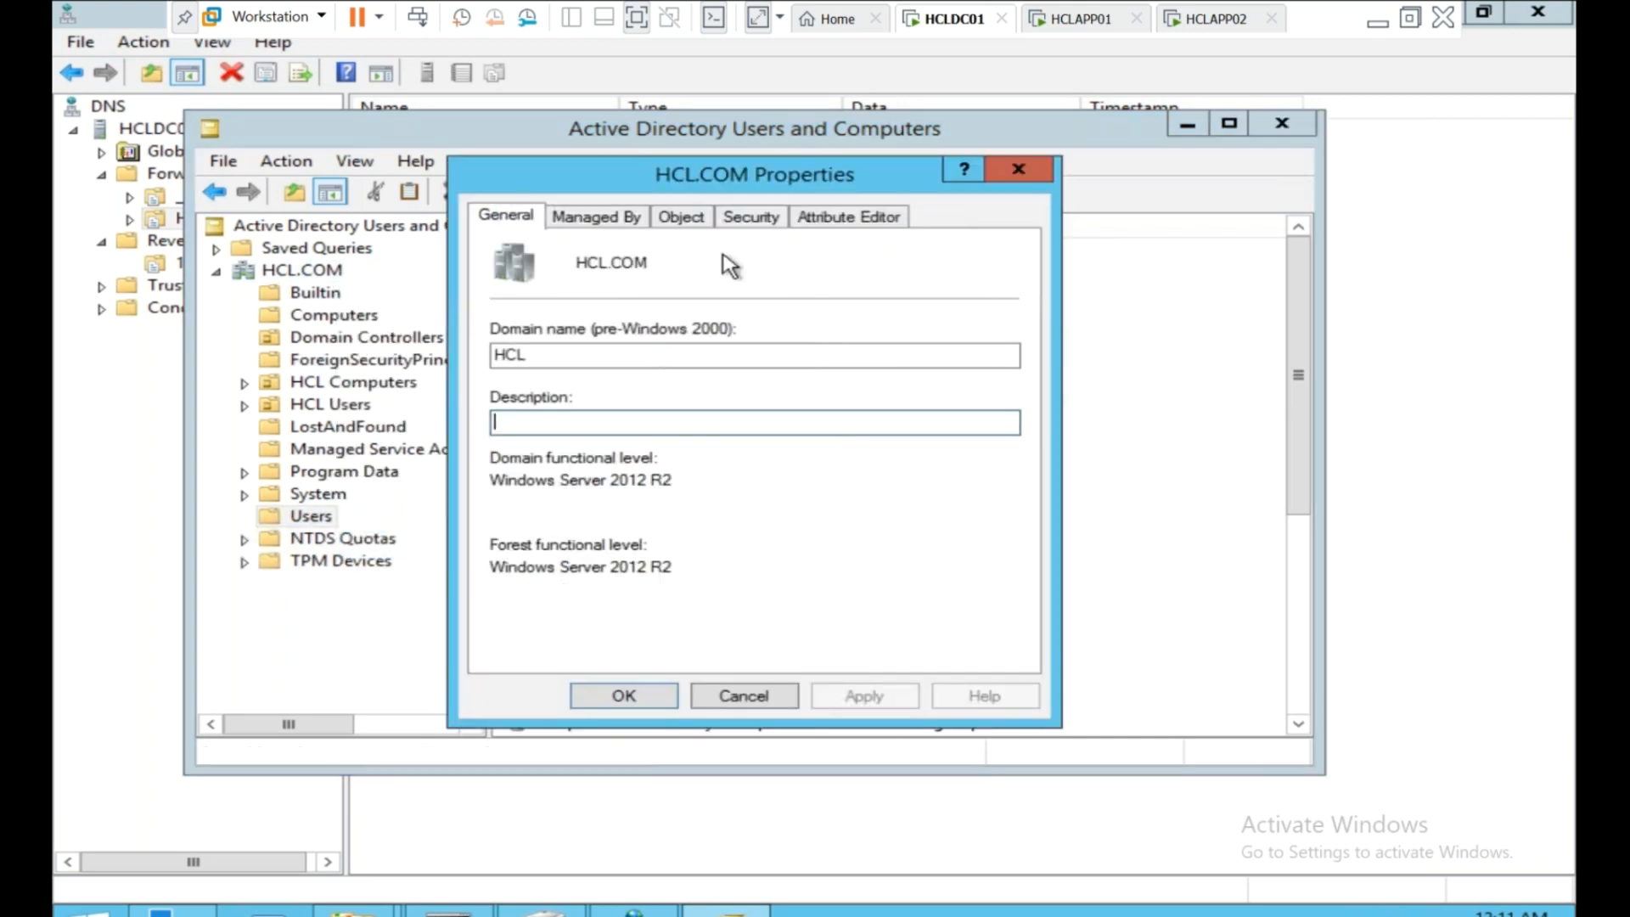
left_click(1027, 166)
Search the HCL.COM domain again for a computer named HCLAPPCU01.
right_click(259, 271)
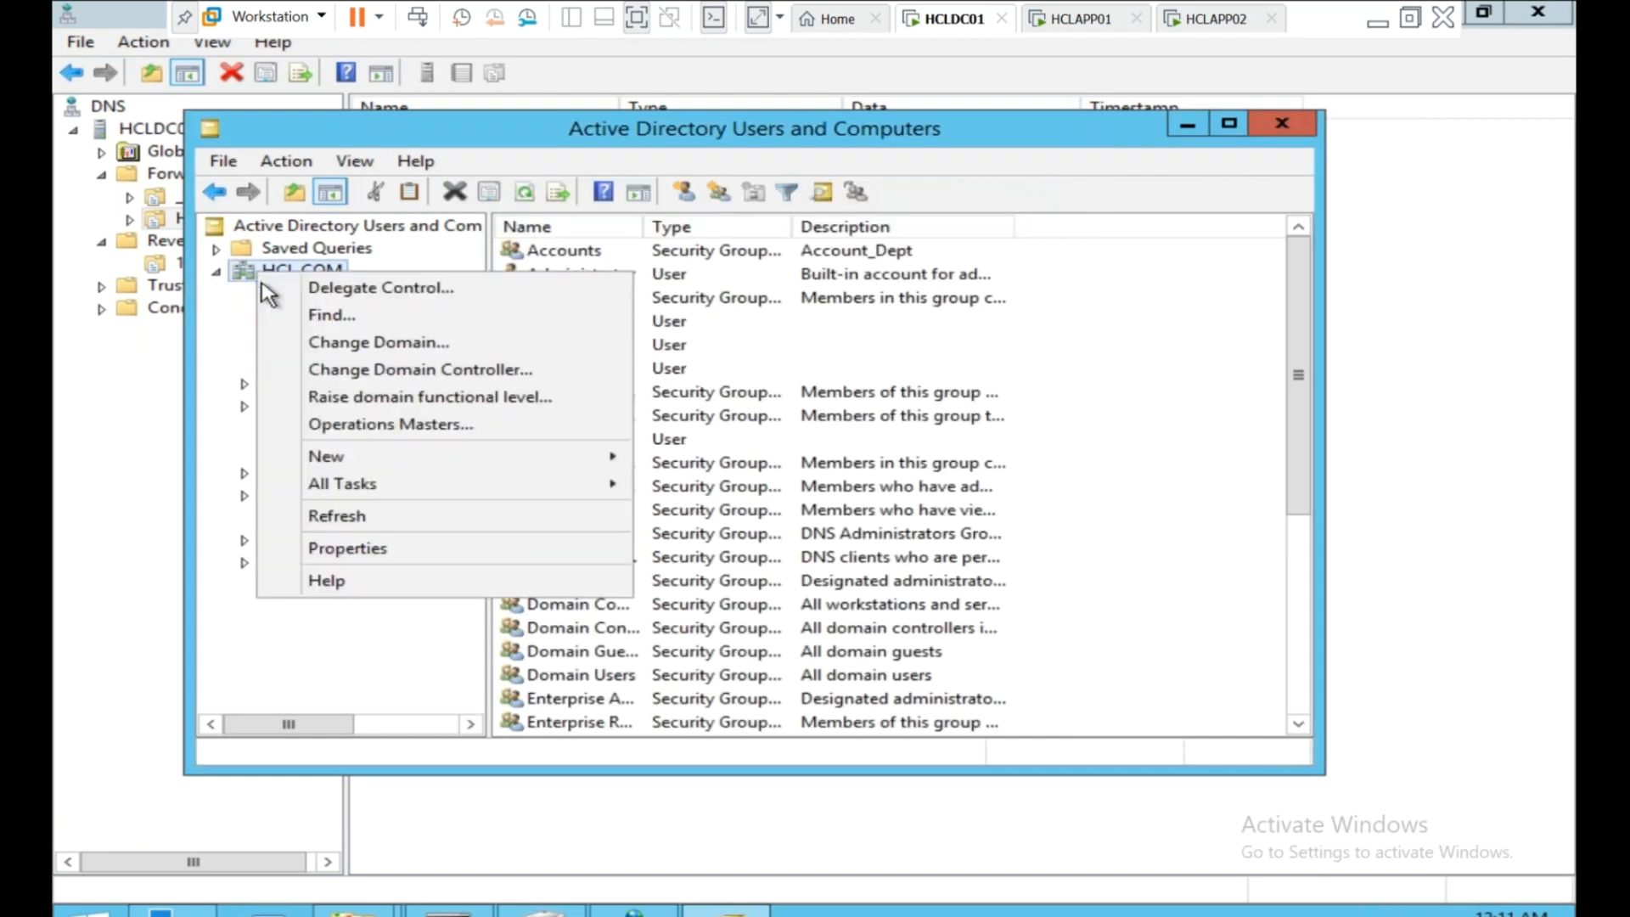
left_click(293, 319)
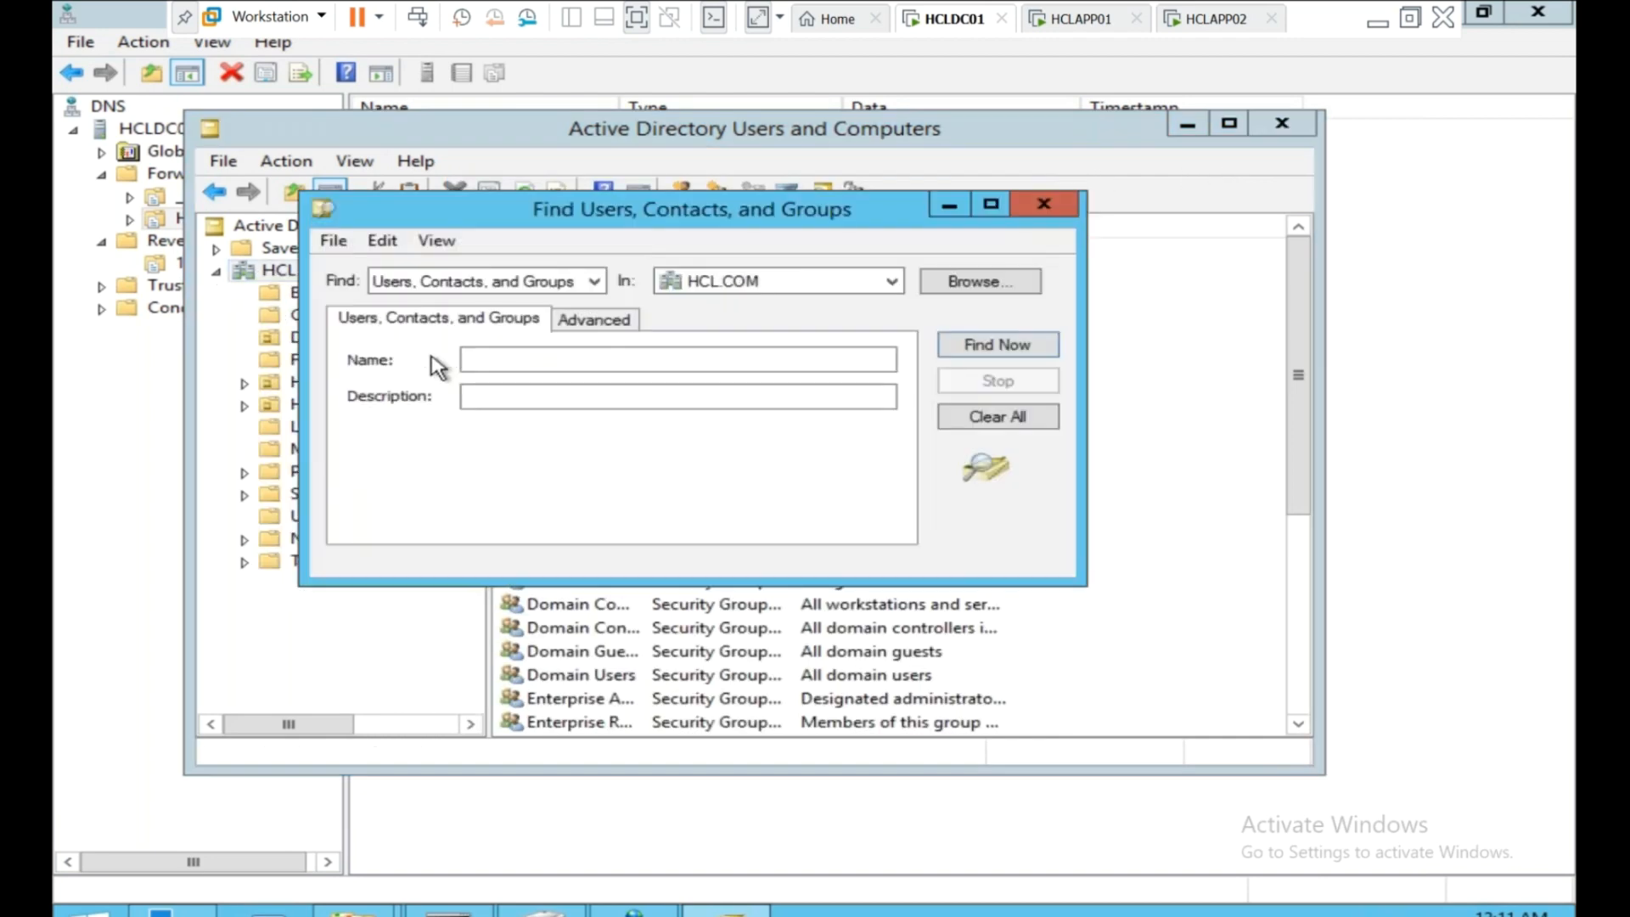
left_click(592, 281)
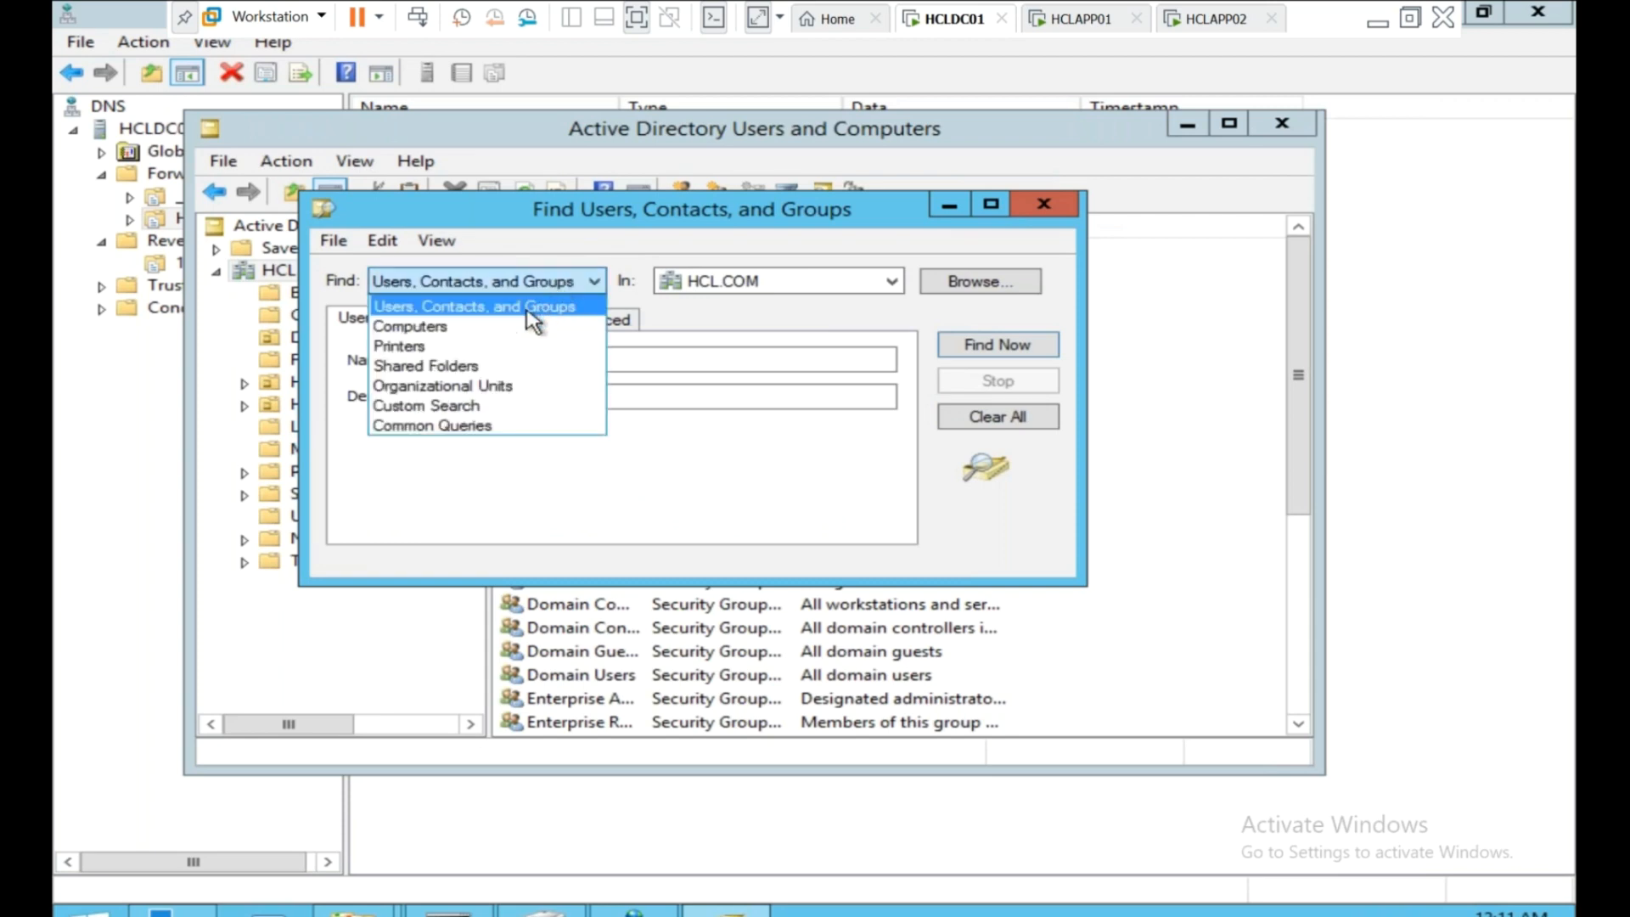
left_click(524, 328)
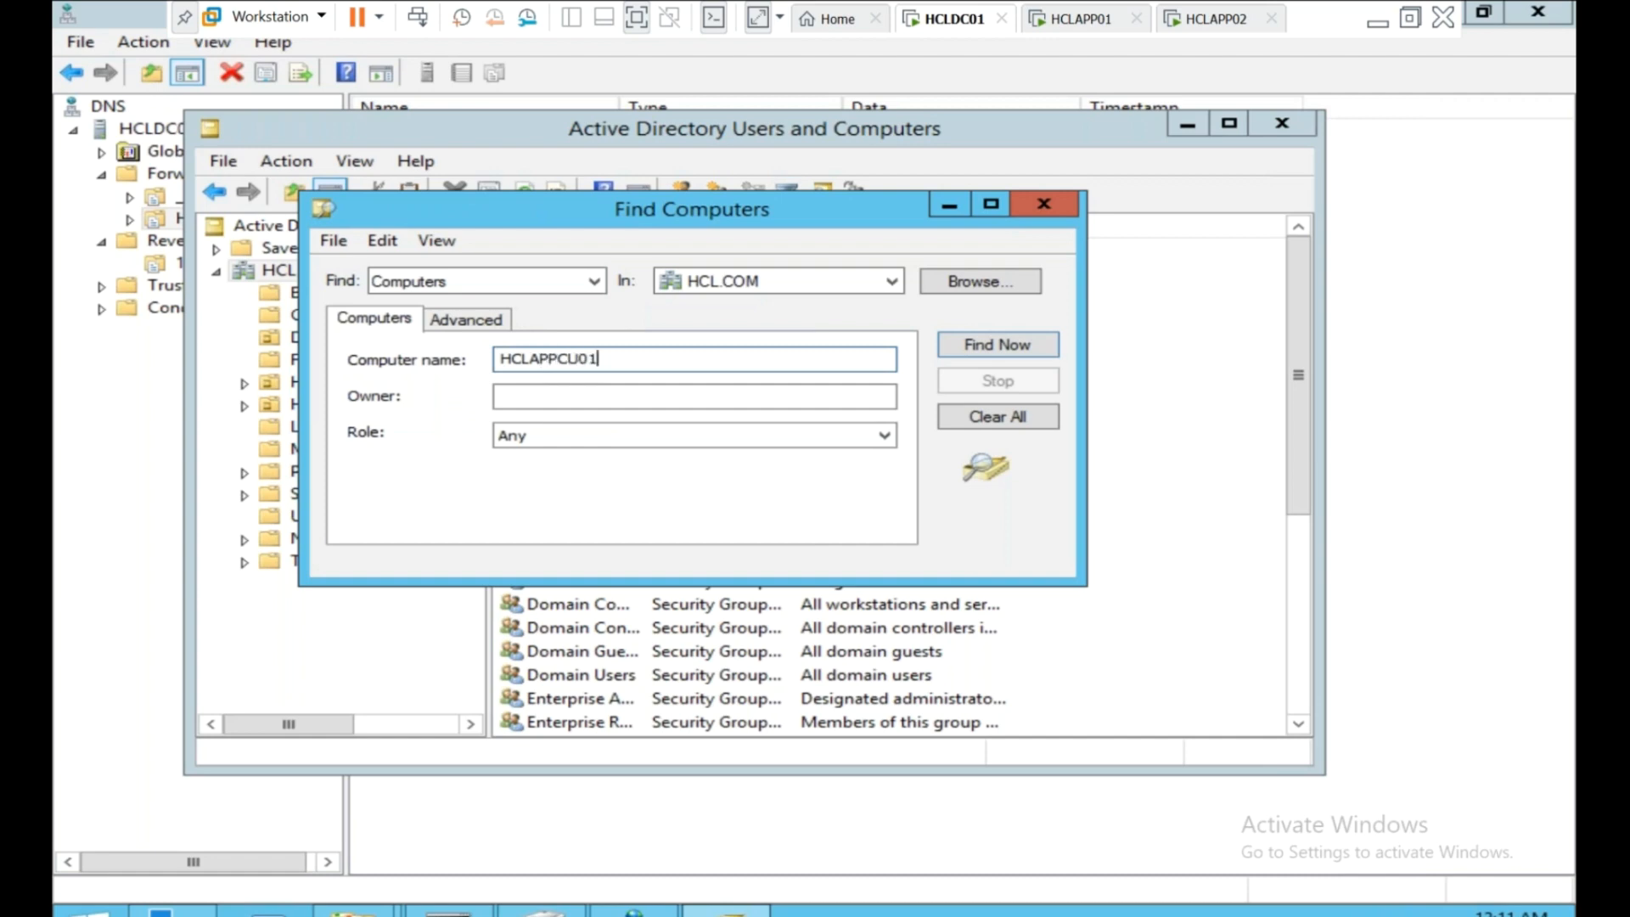
left_click(993, 348)
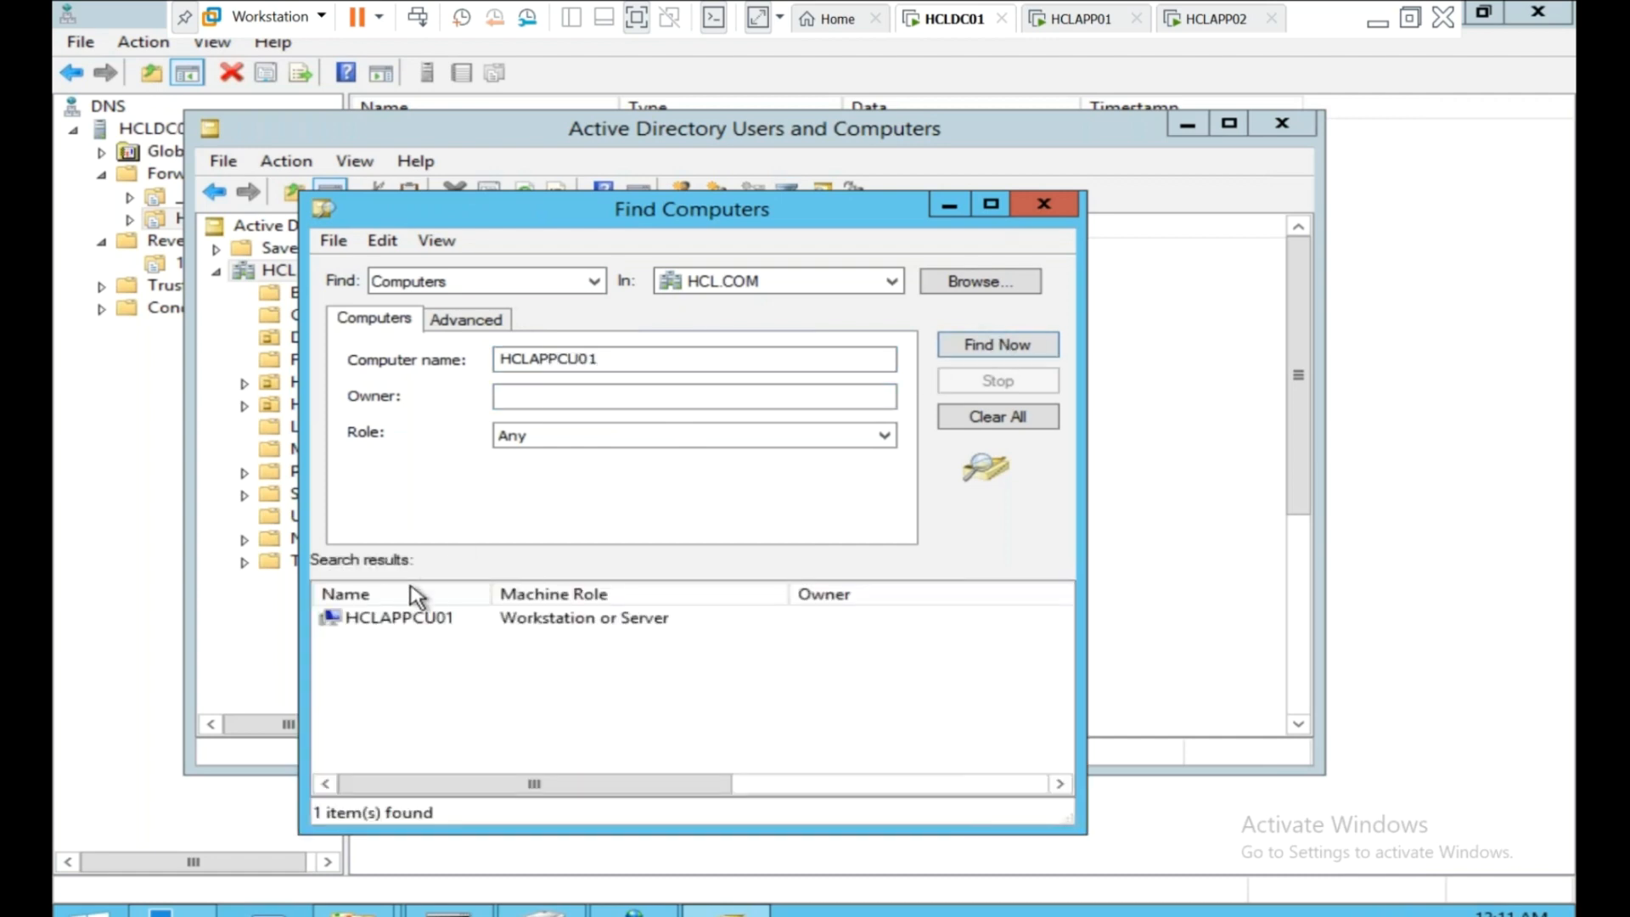
Check the canonical name of the found HCLAPPCU01 account in its object properties, and close the properties and the search window.
left_click(386, 624)
double_click(383, 619)
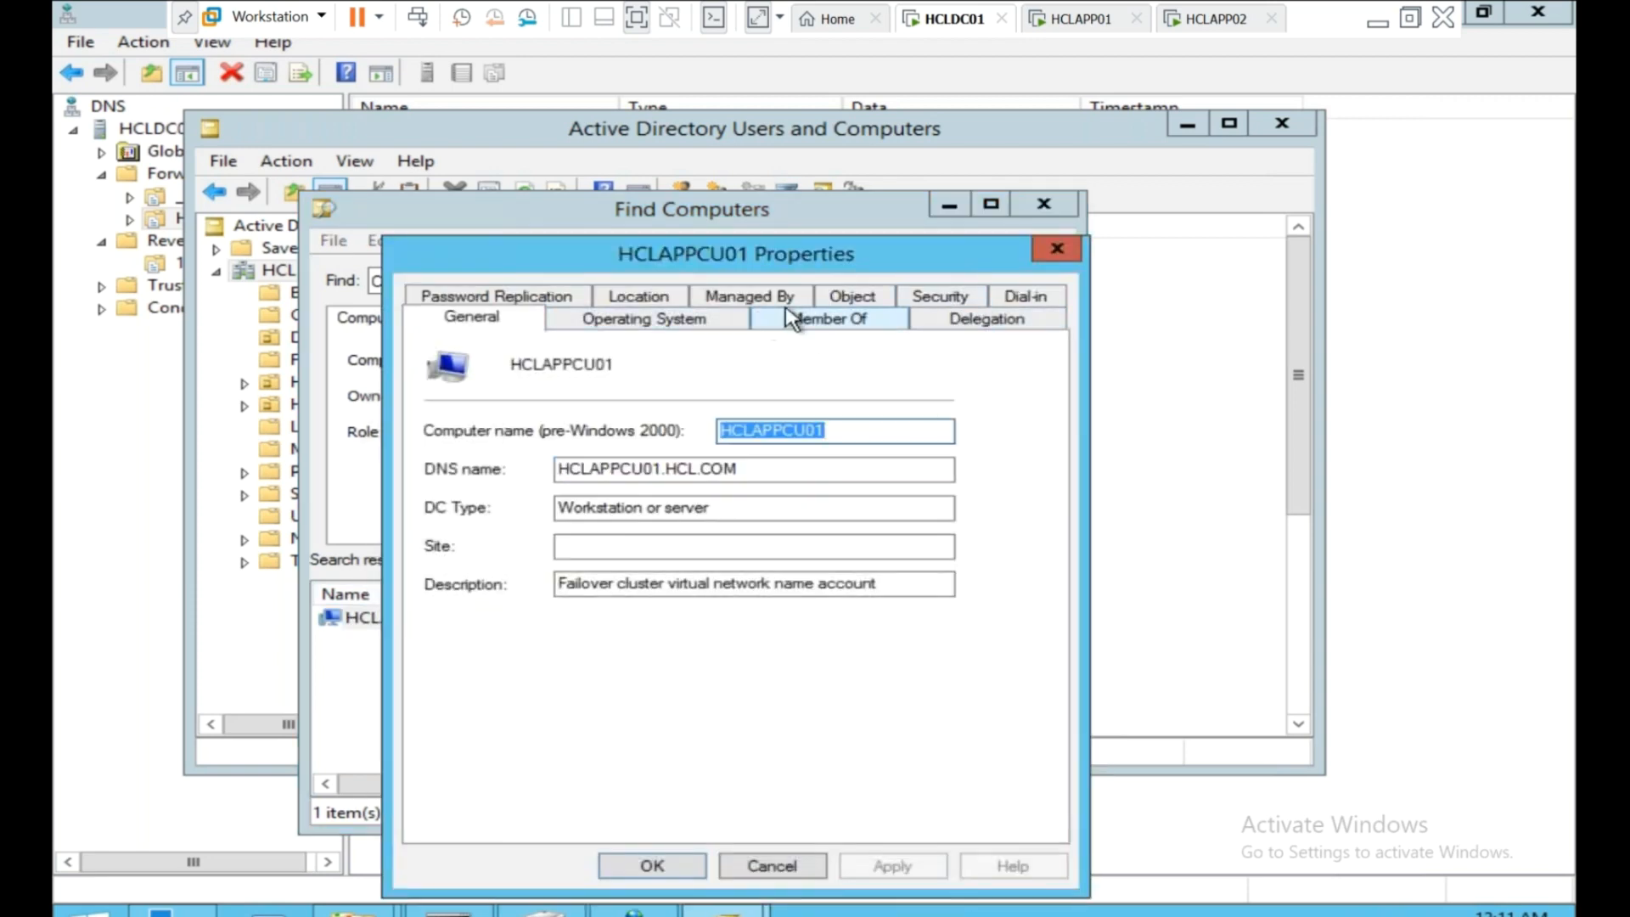
left_click(853, 299)
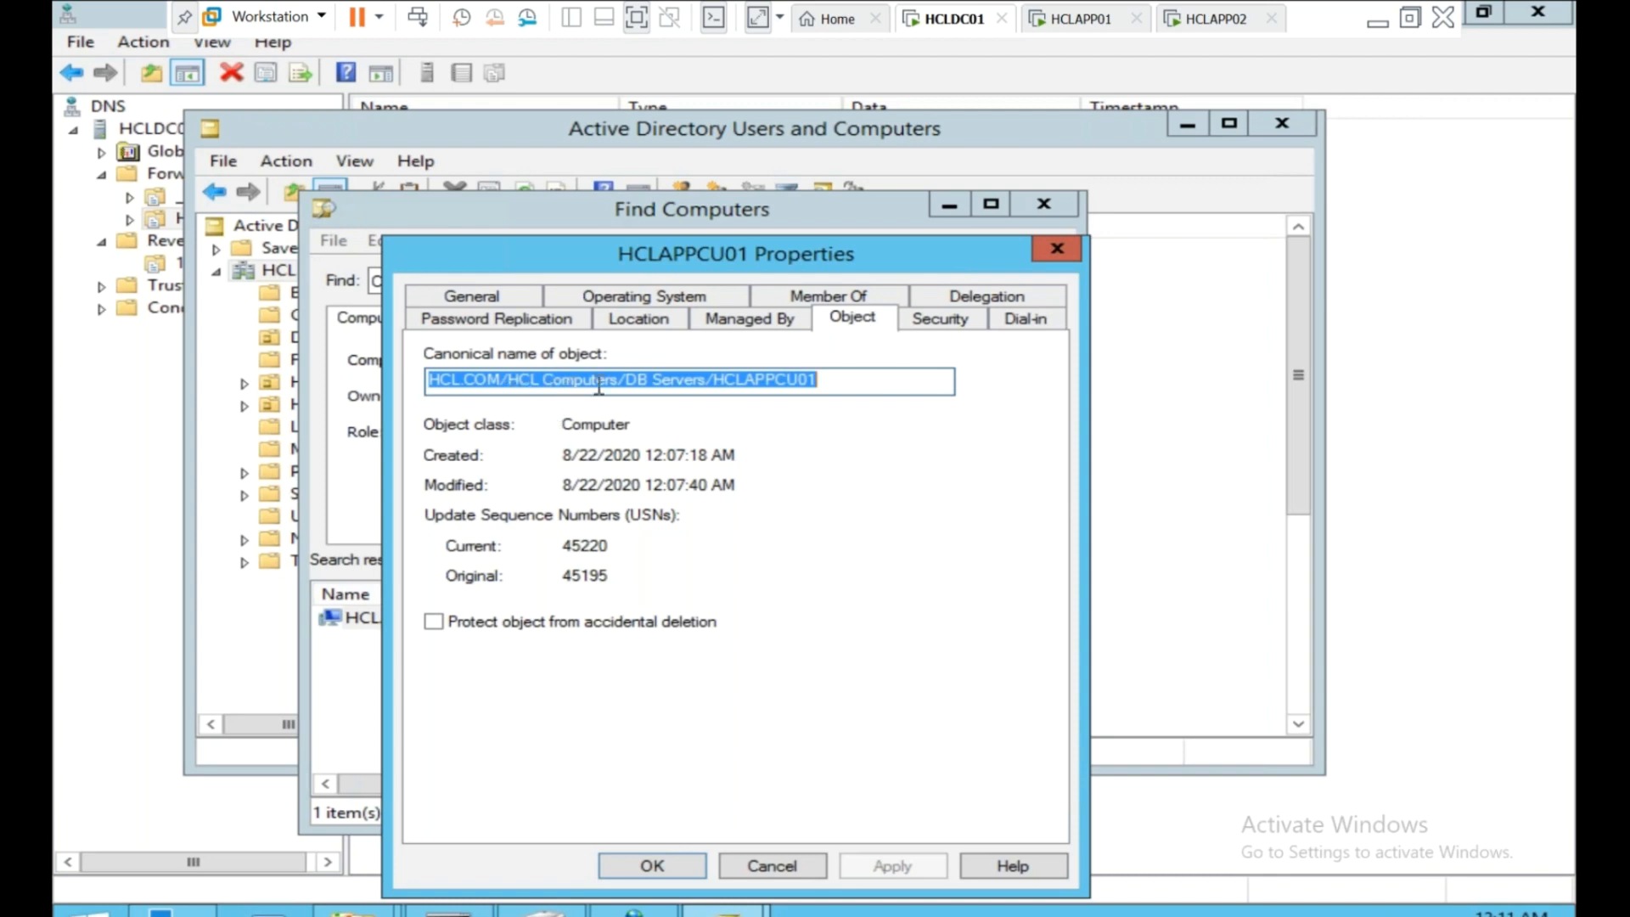
left_click_drag(836, 391, 807, 390)
left_click(1050, 248)
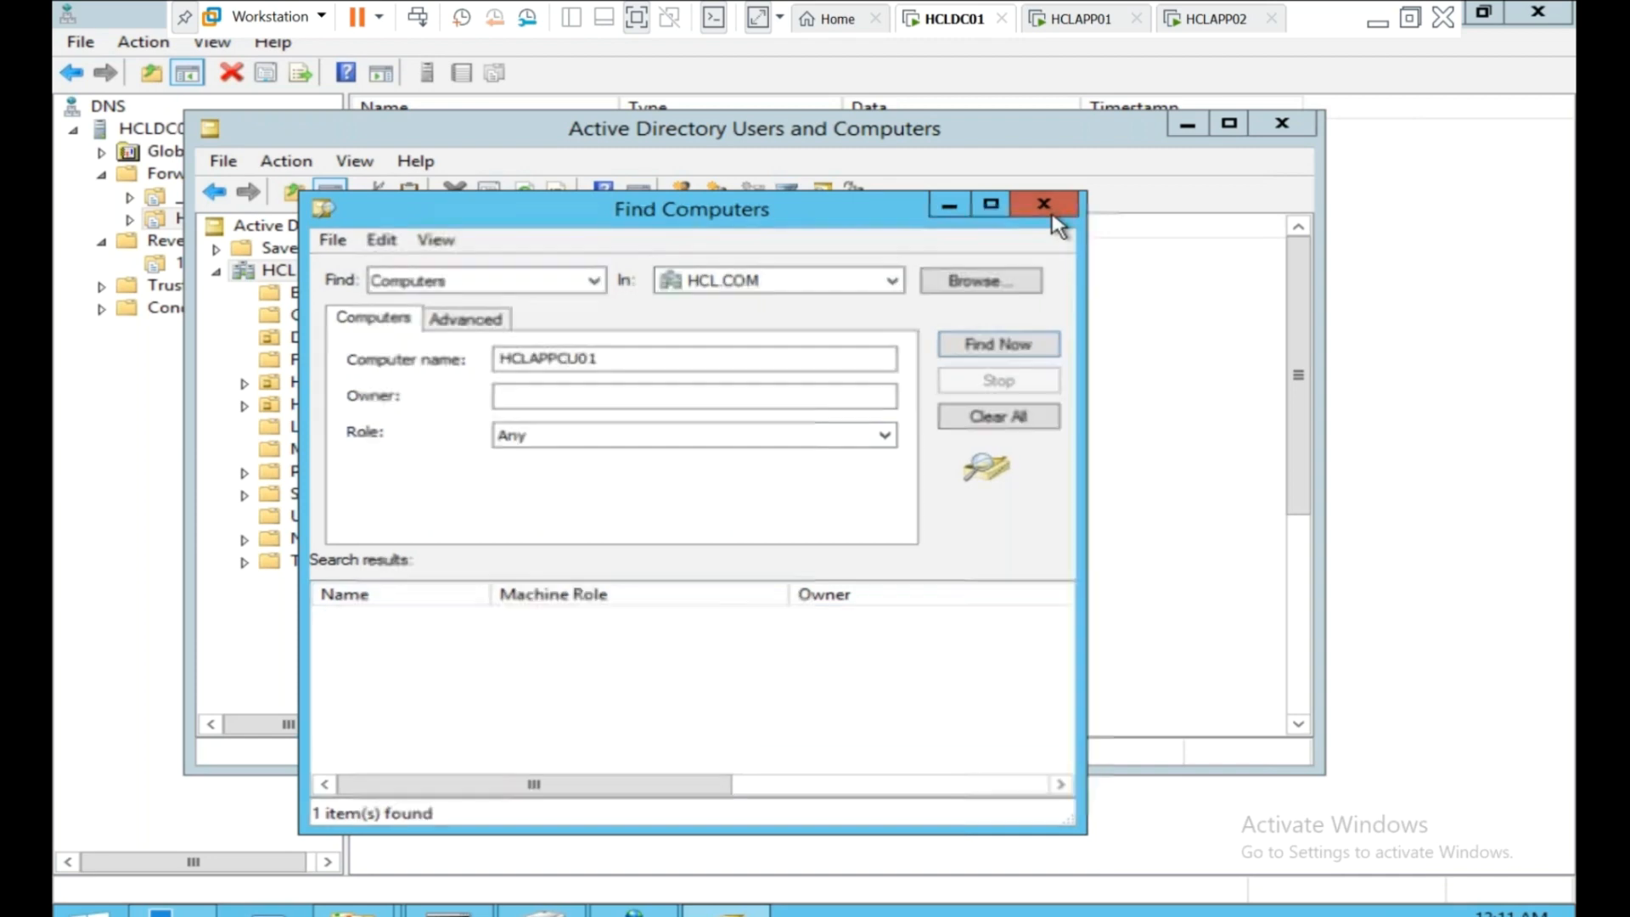
left_click(1044, 204)
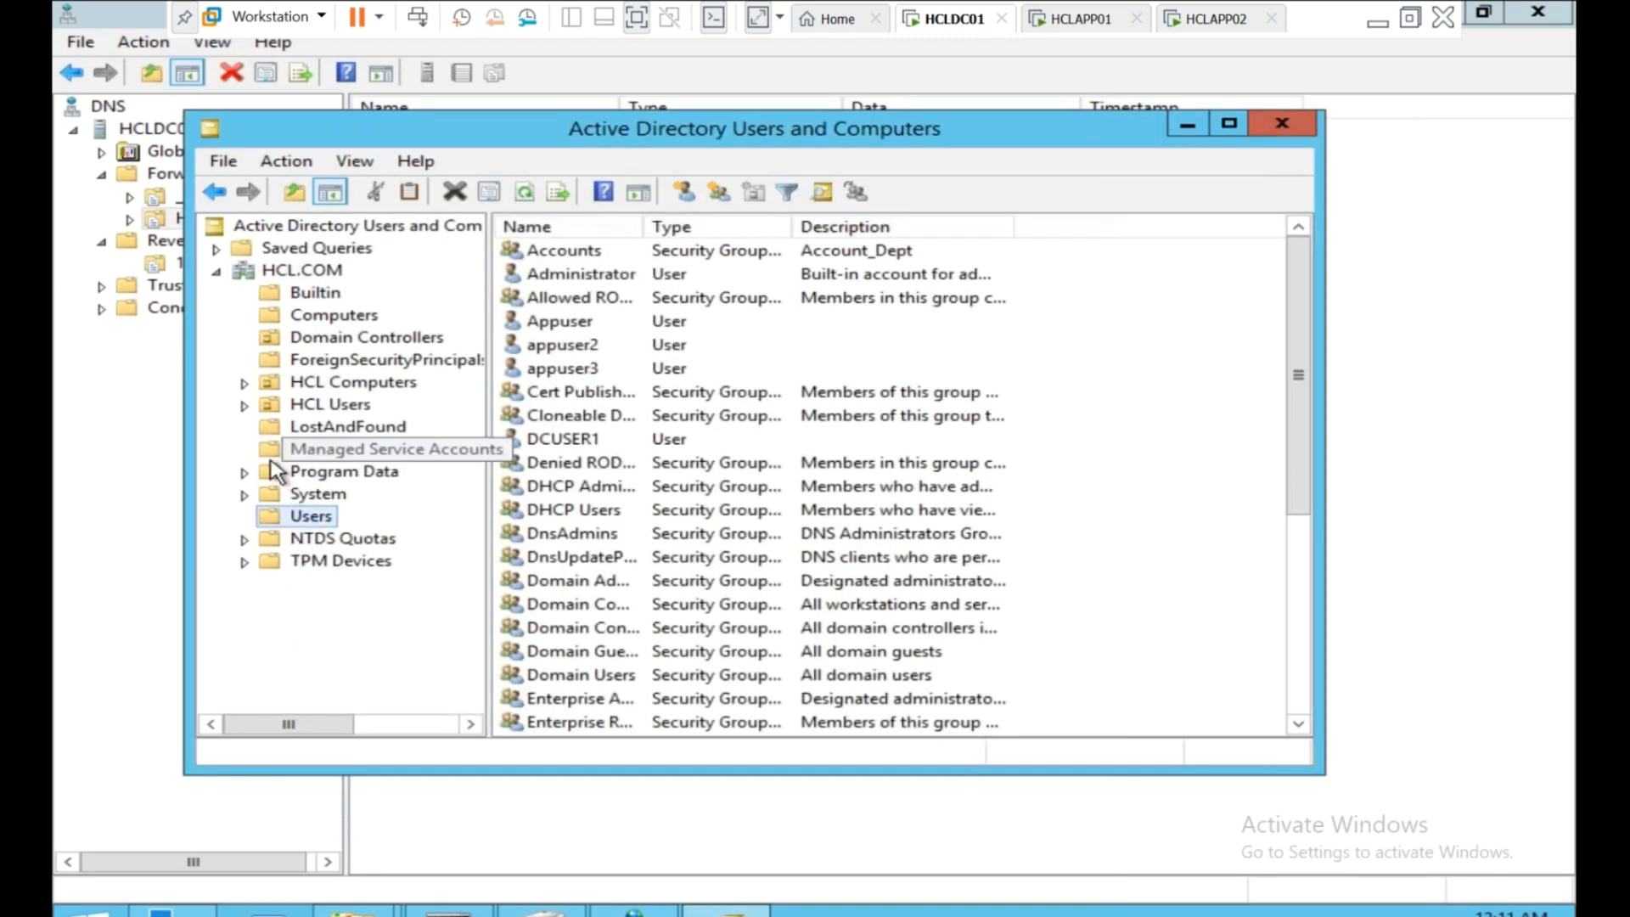
Show the DB Servers unit under HCL Computers, widen the Description column and select the HCLAPPCU01 account.
left_click(245, 383)
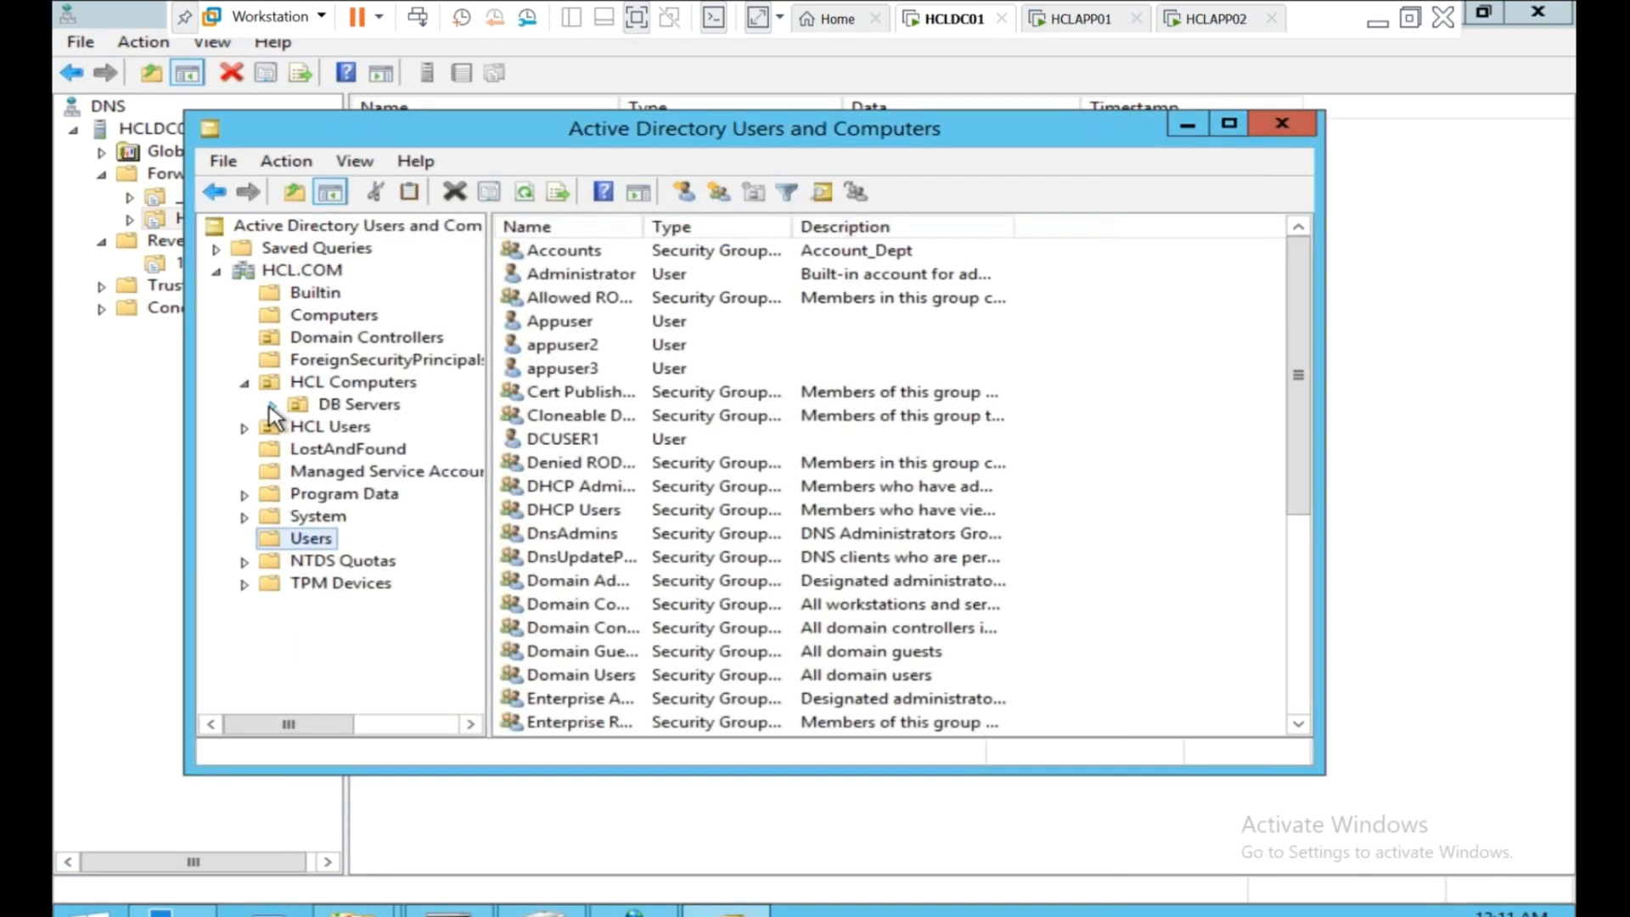
left_click(350, 406)
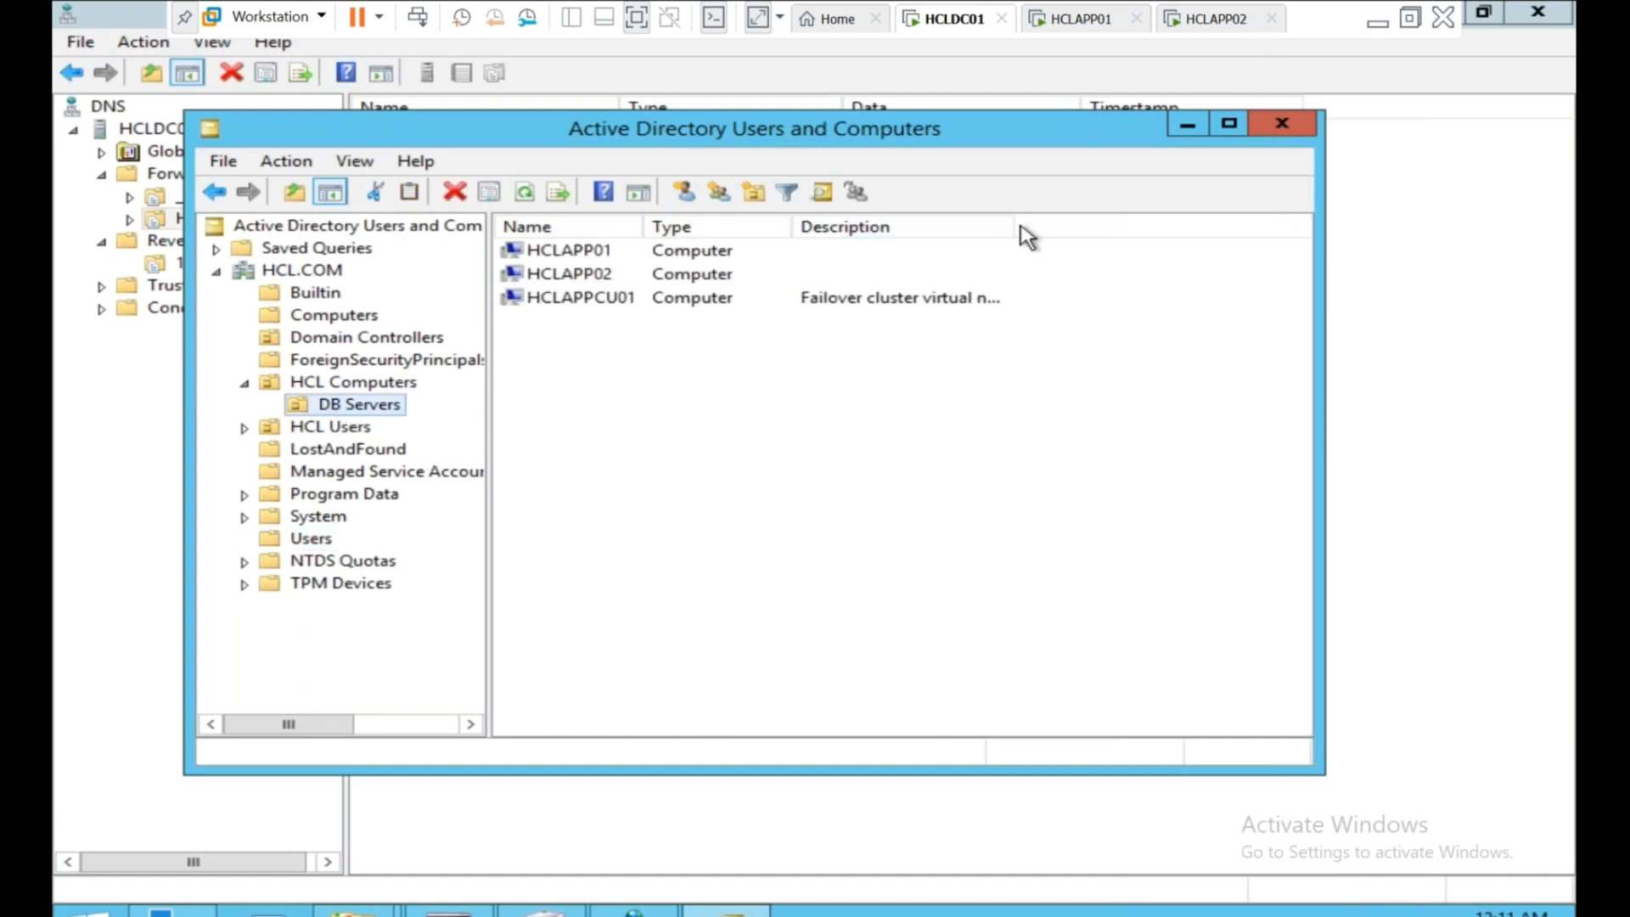
left_click_drag(1015, 222, 1197, 227)
left_click(866, 307)
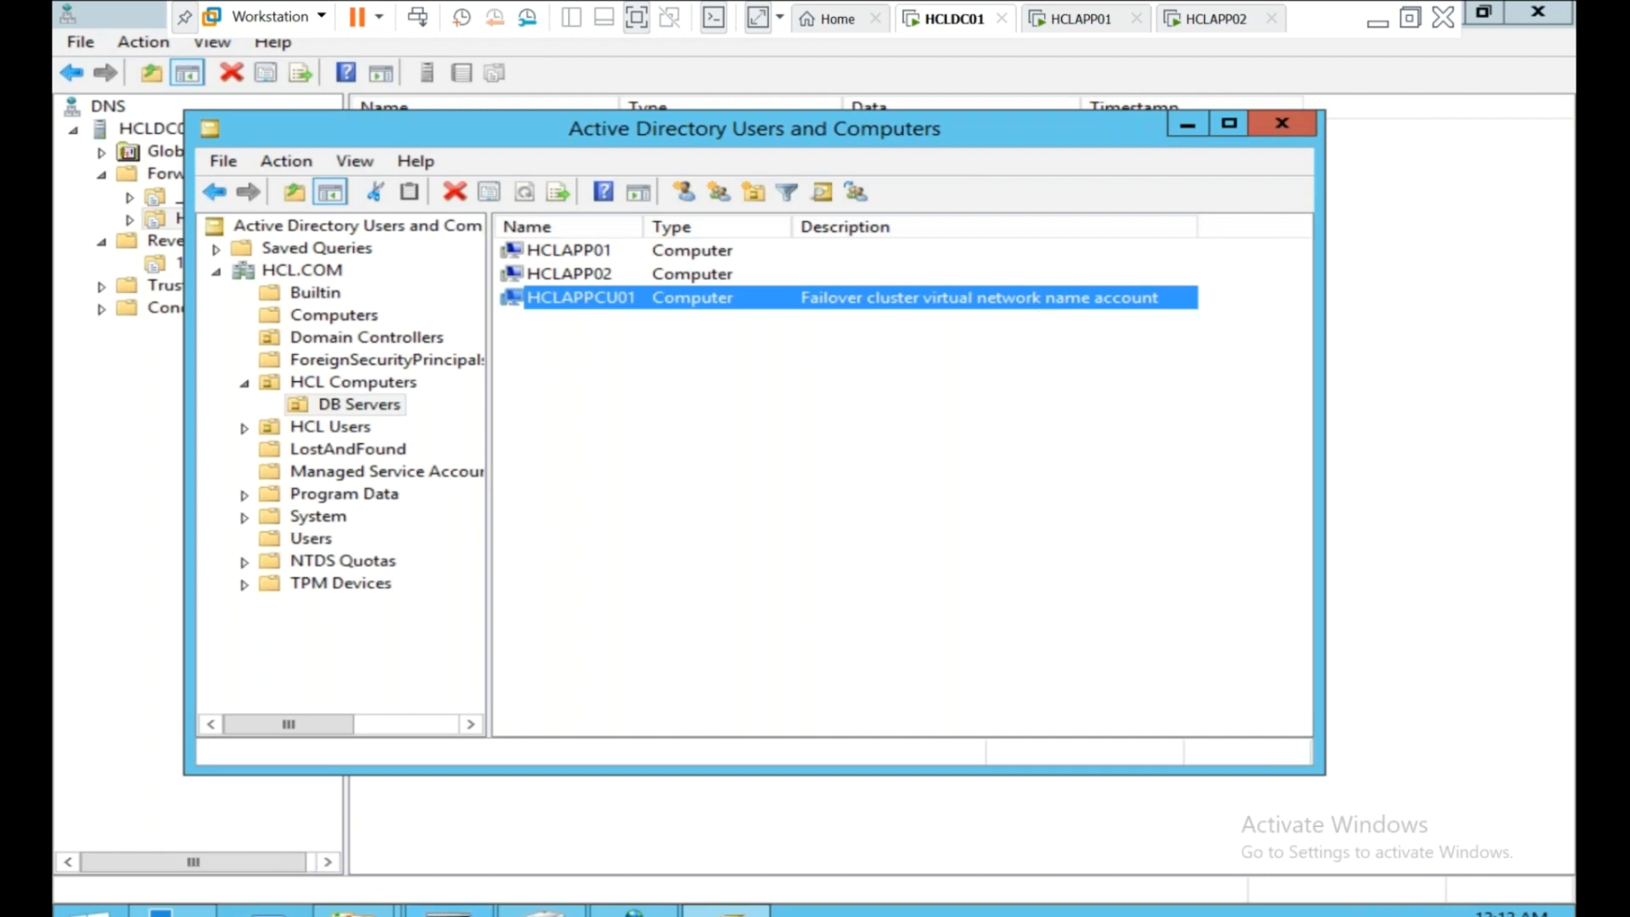
Bring up the open Command Prompt on HCLDC01, shrink its window and reposition it over Active Directory Users and Computers.
mouse_move(448, 913)
left_click(518, 784)
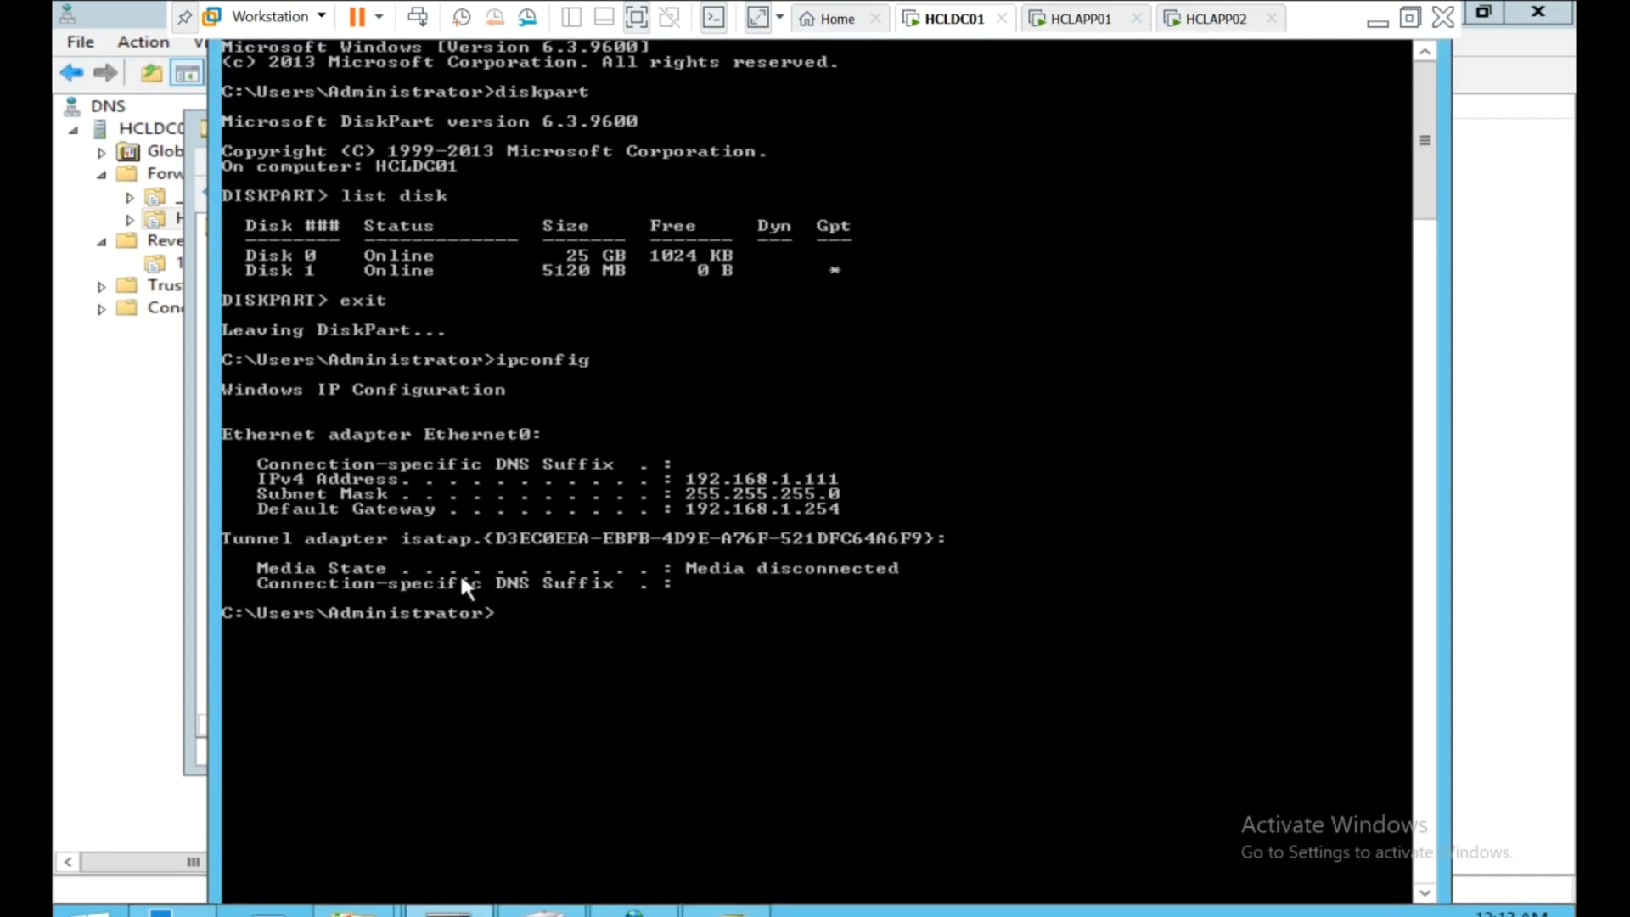
left_click_drag(208, 87, 371, 374)
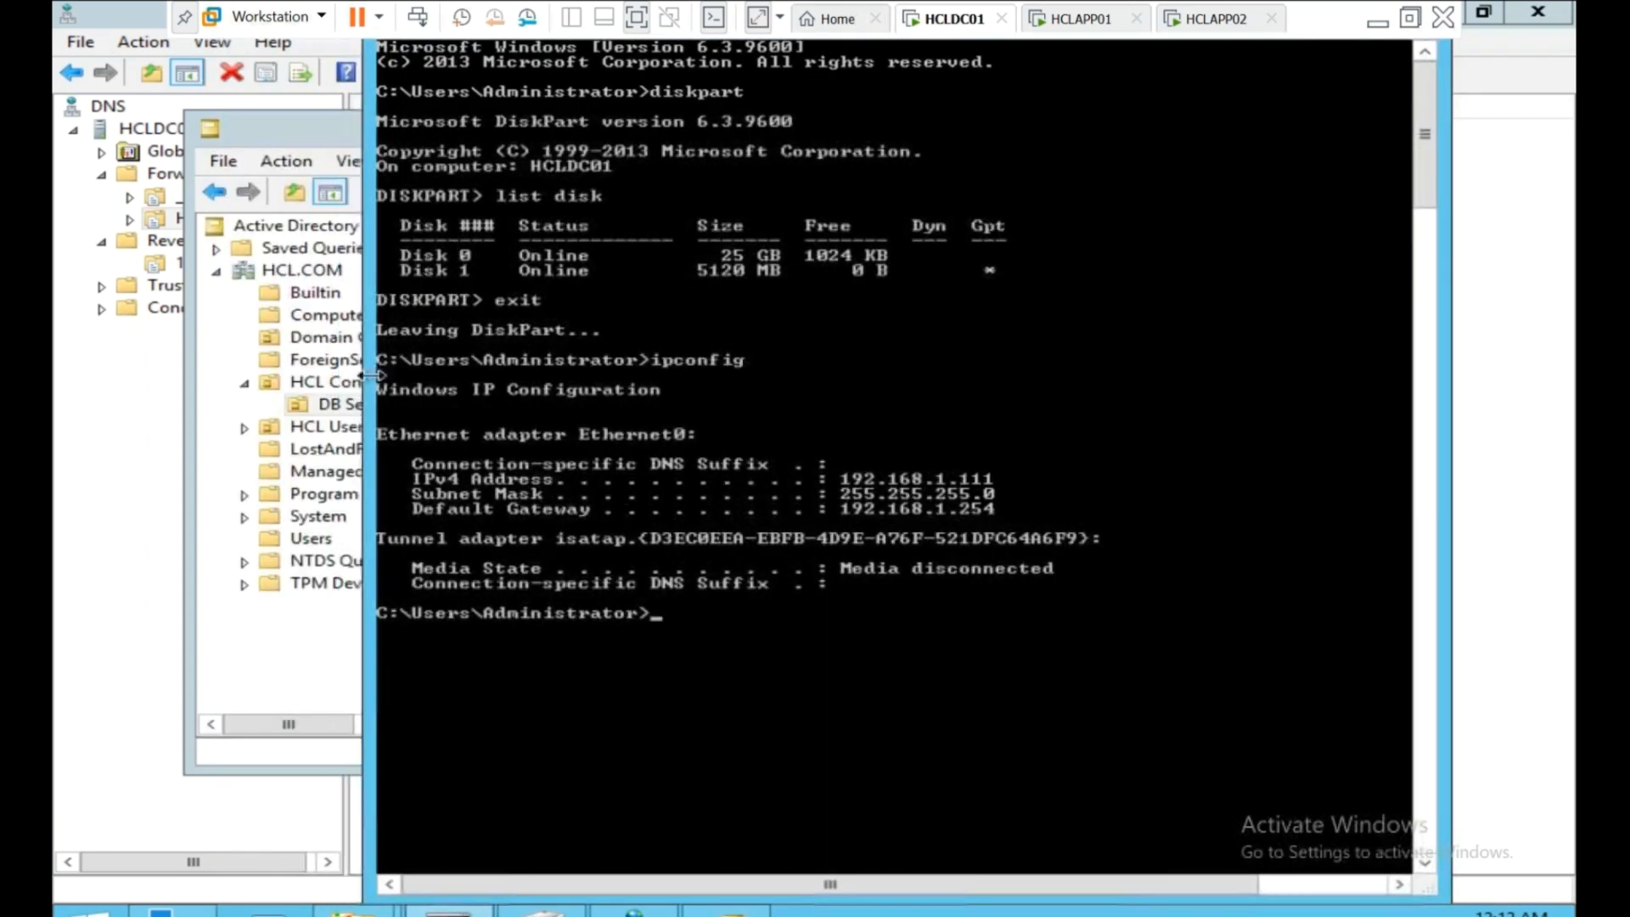
left_click_drag(1110, 898, 1185, 577)
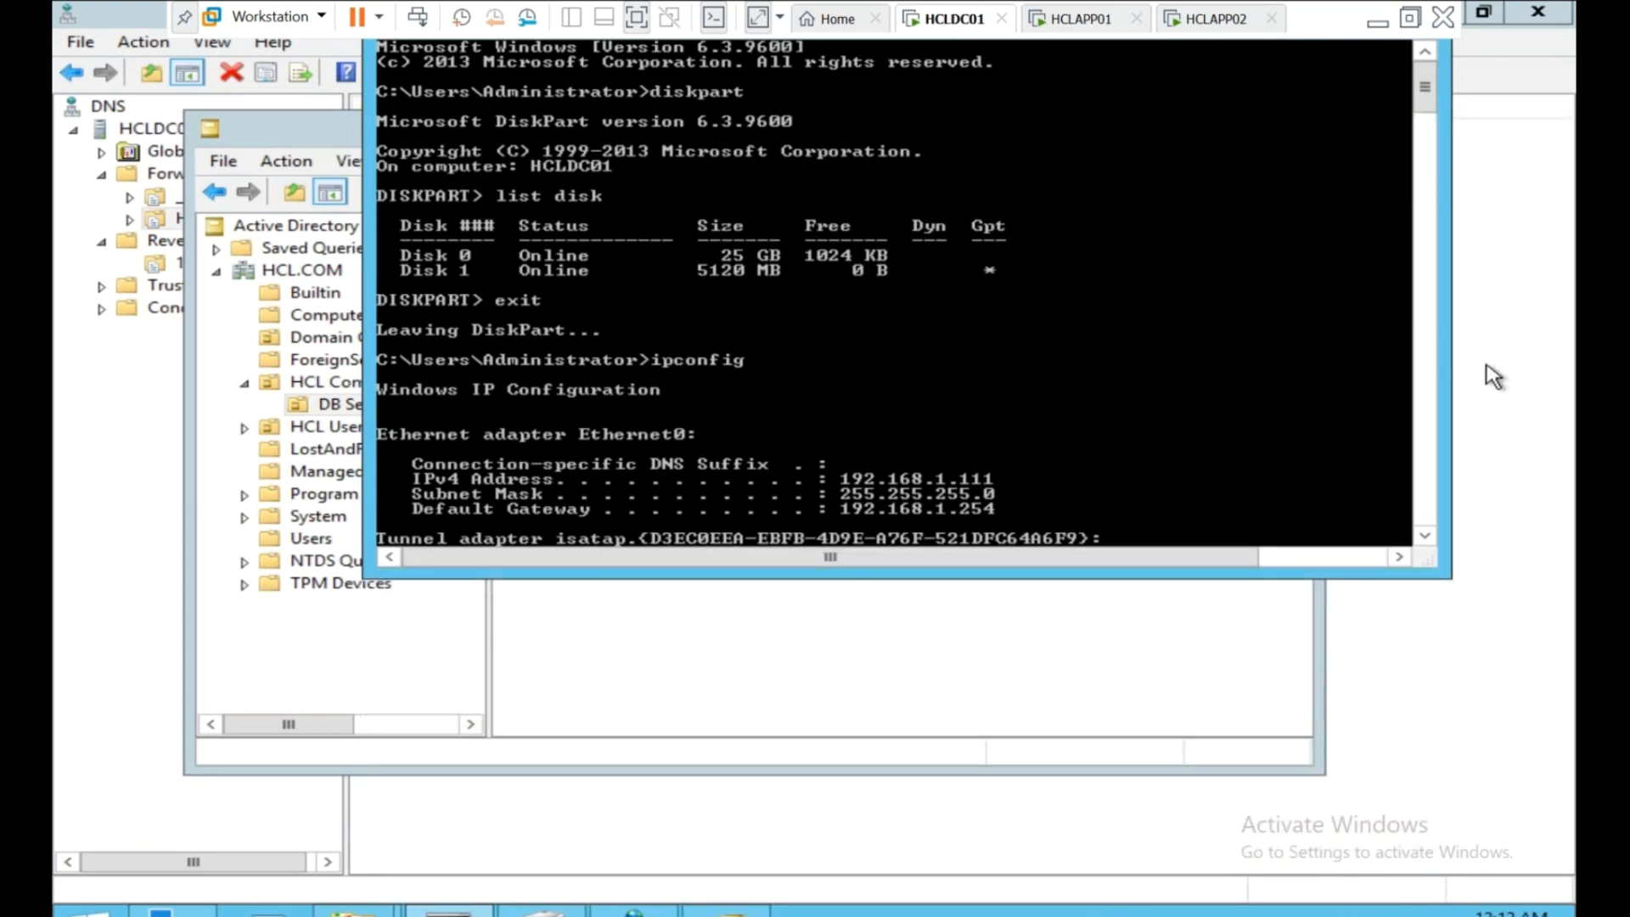
left_click(1408, 17)
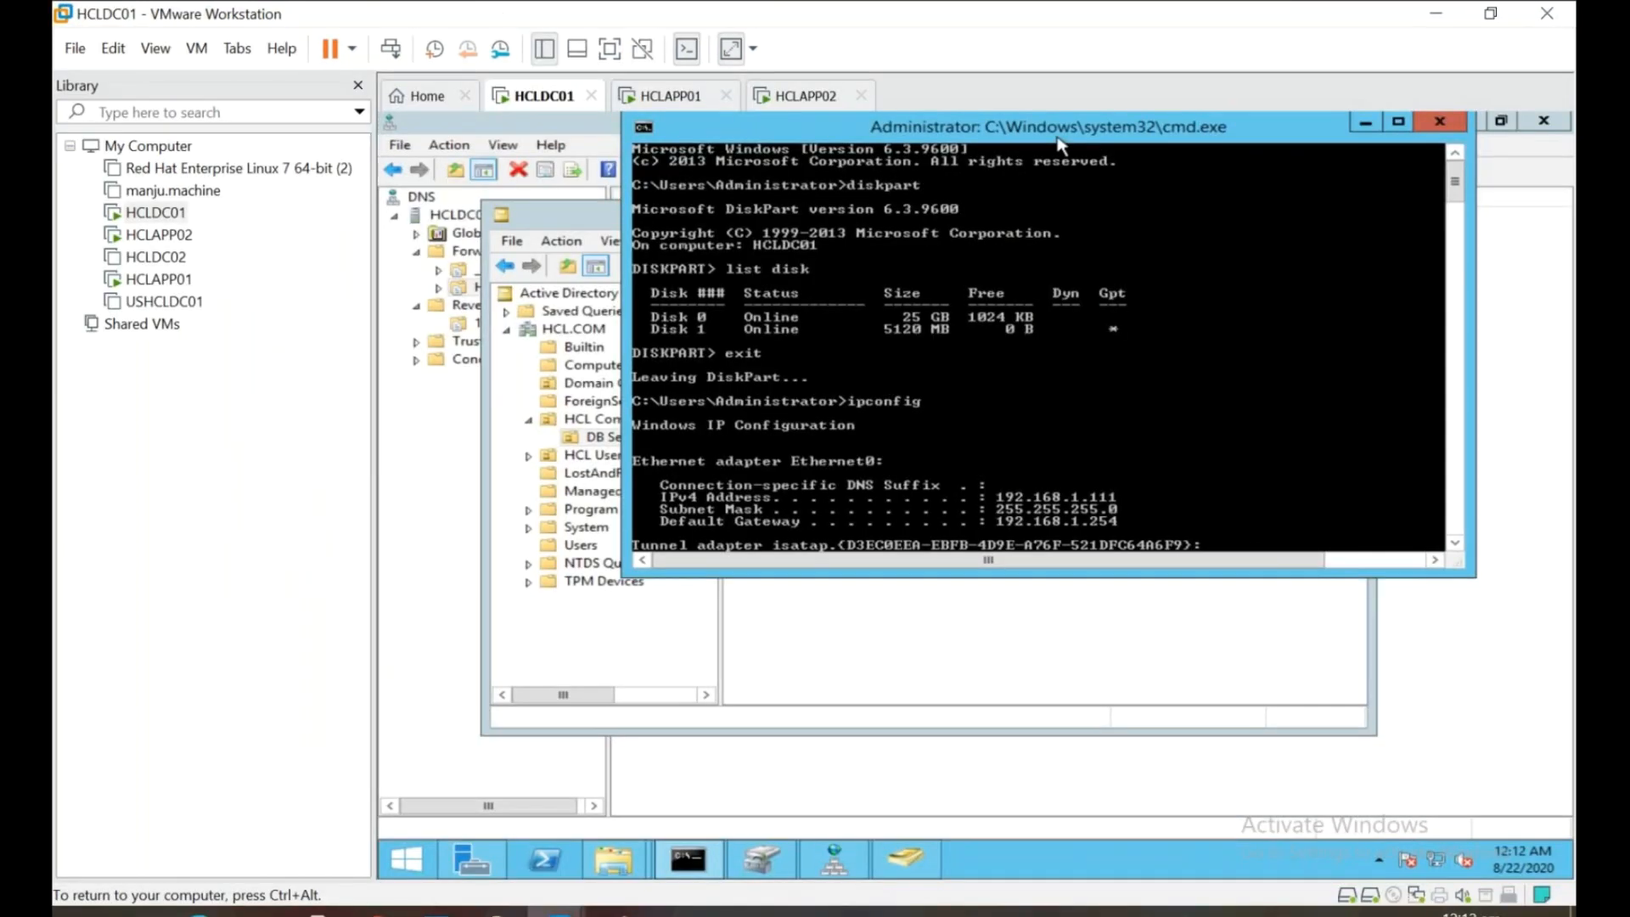
left_click(608, 48)
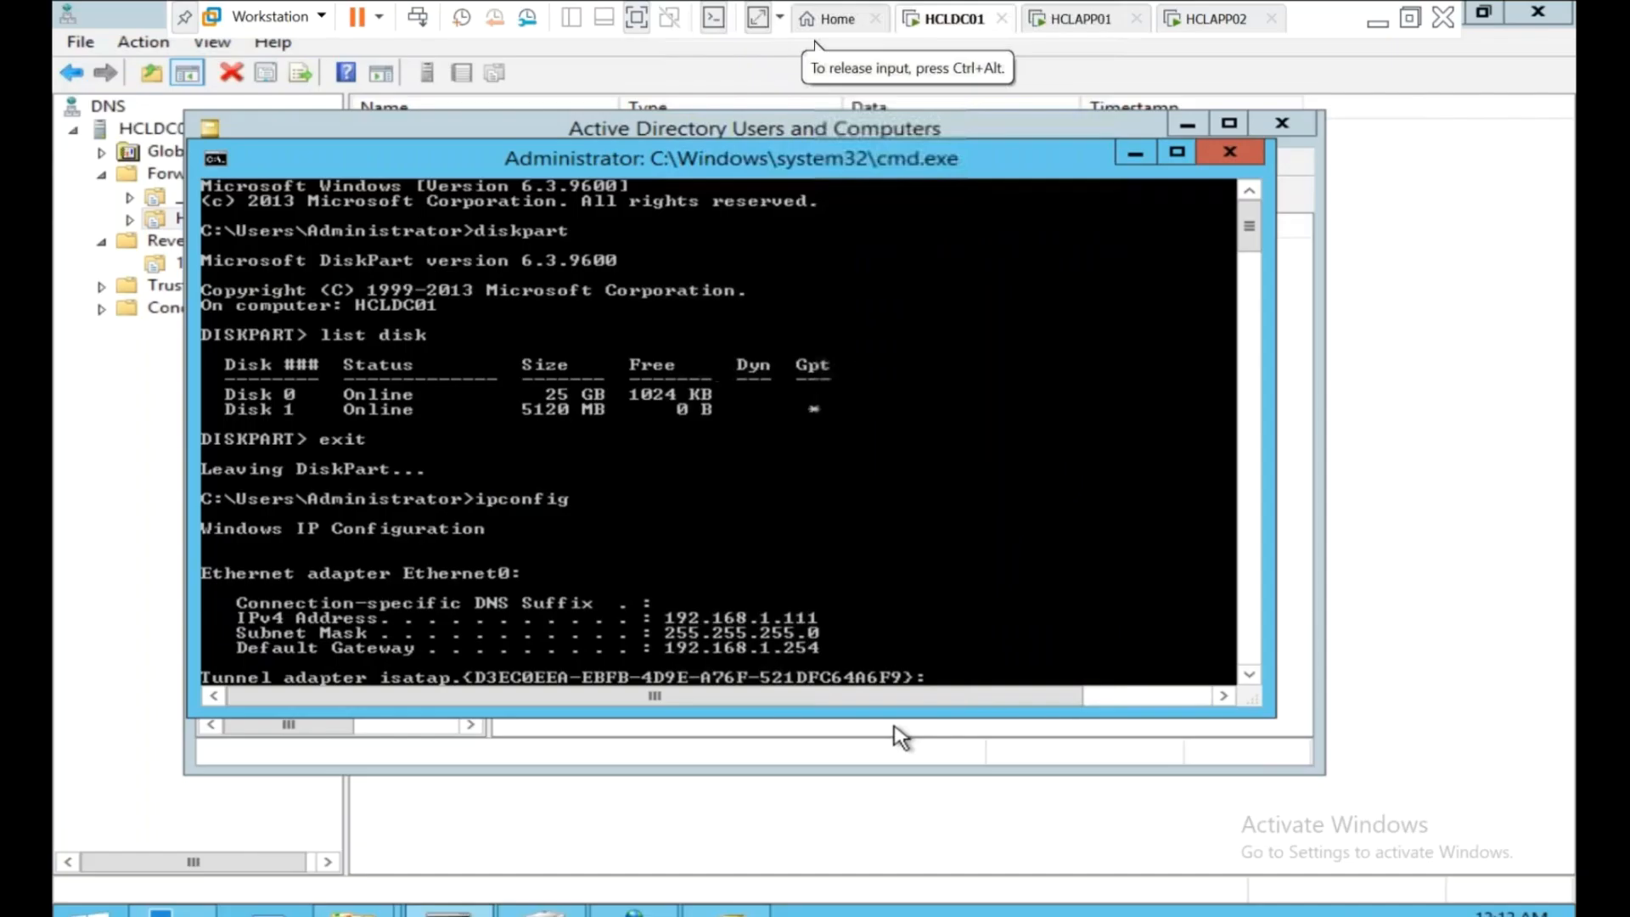
Clear the Command Prompt and start a continuous ping to the cluster with "ping HCLAPPCU01 -t".
type("cls")
key("Return")
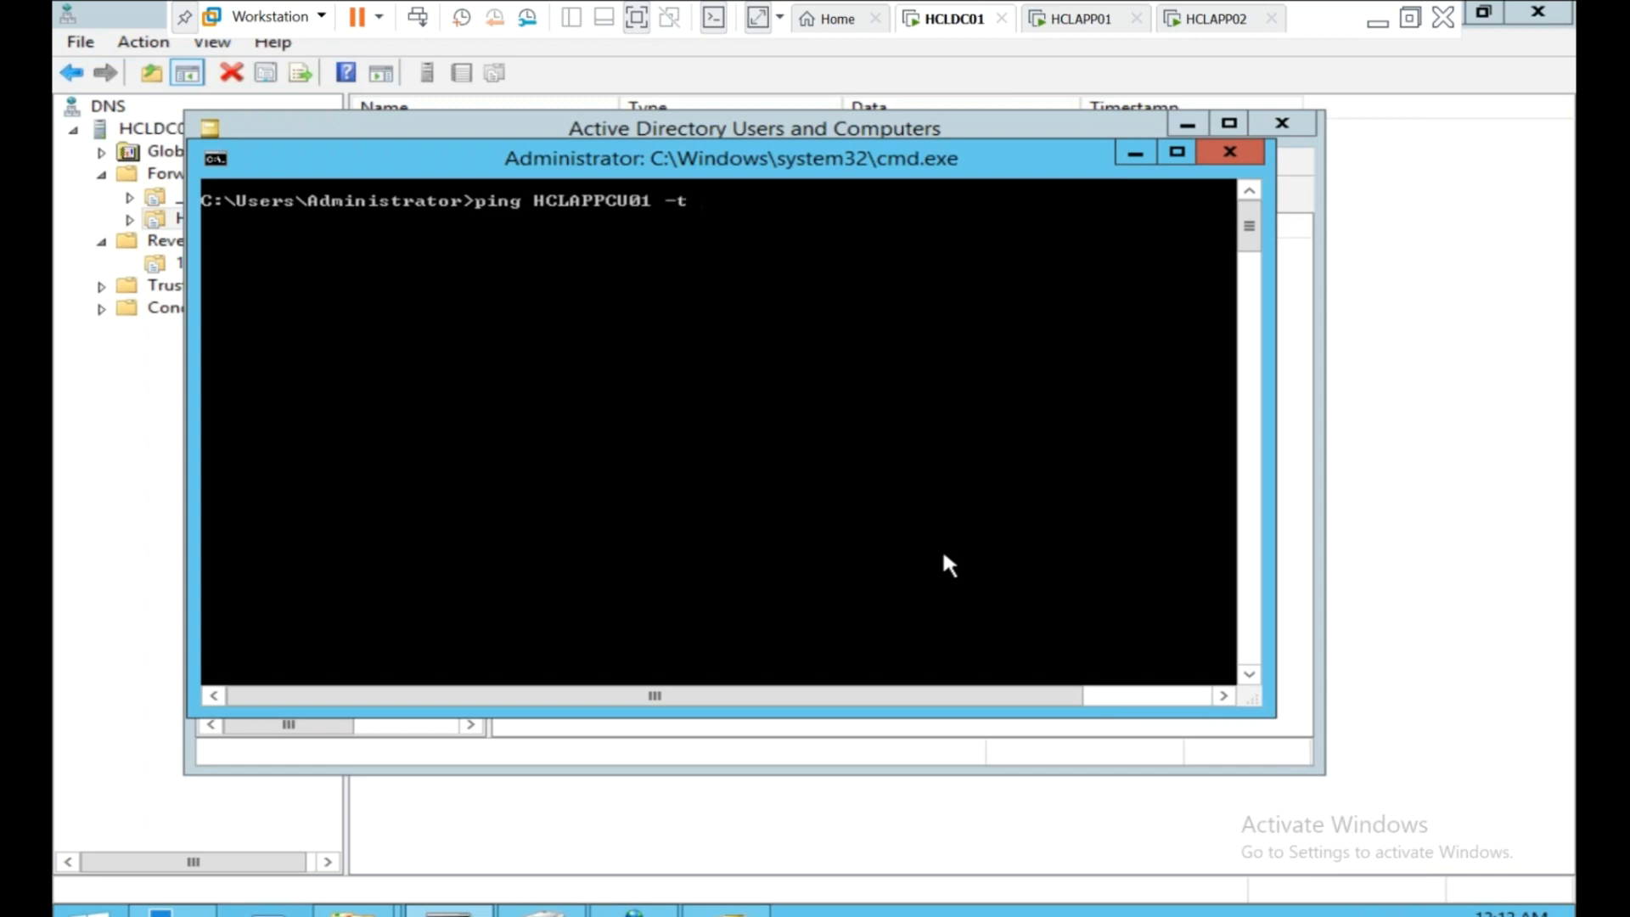
key("Return")
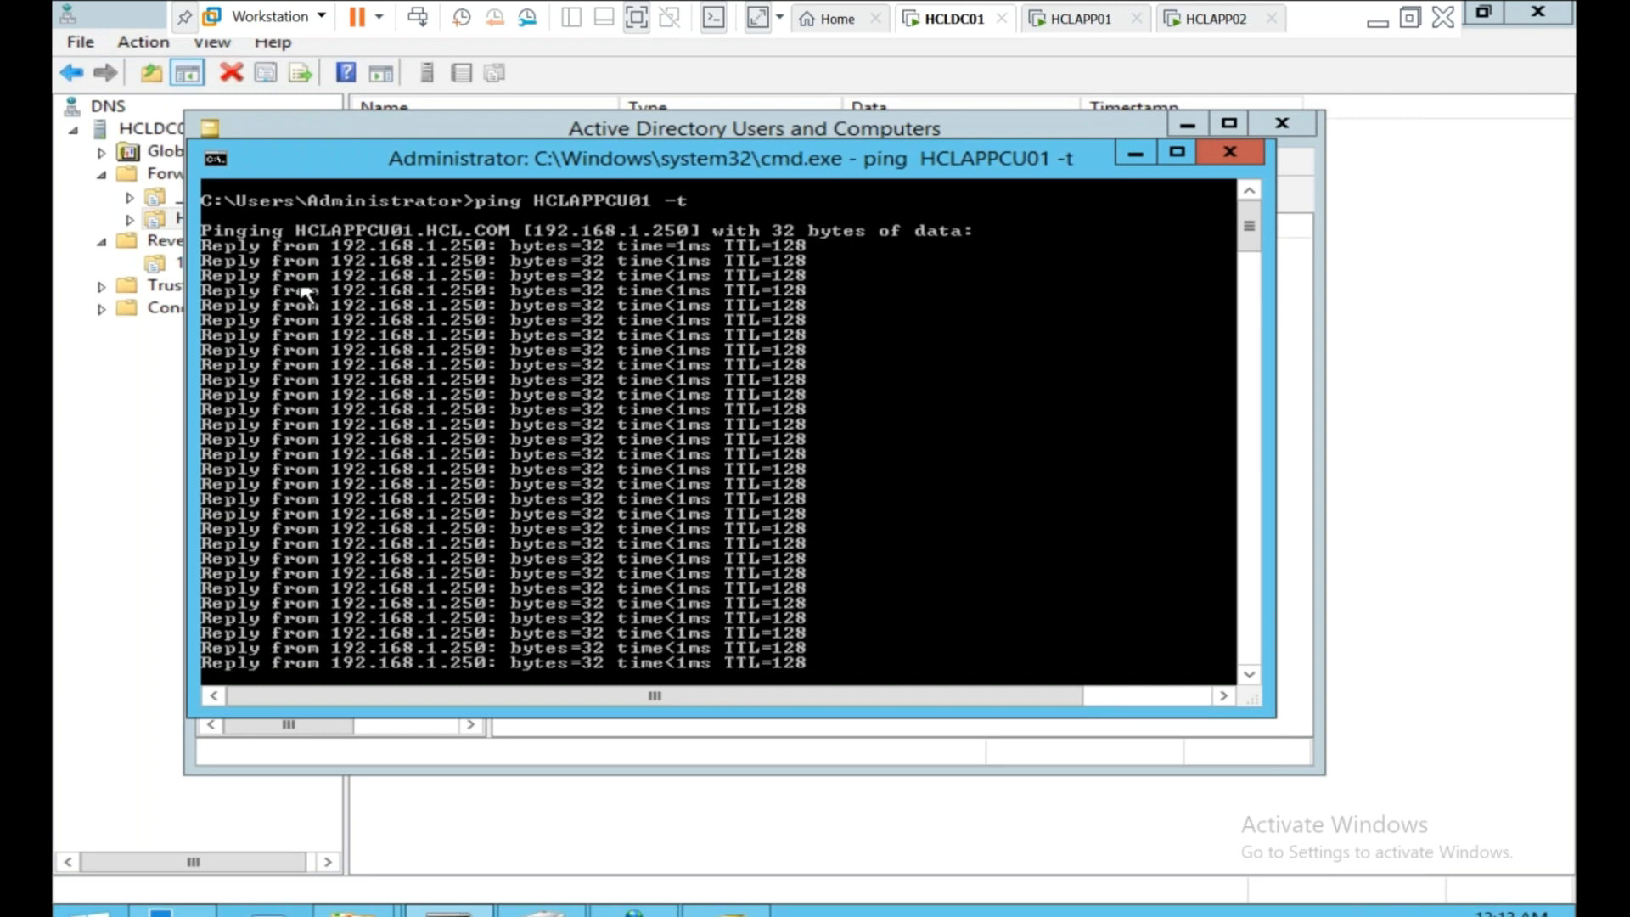
Mark the cluster's name in the ping output to examine it, and release the selection so the ping continues.
right_click(377, 224)
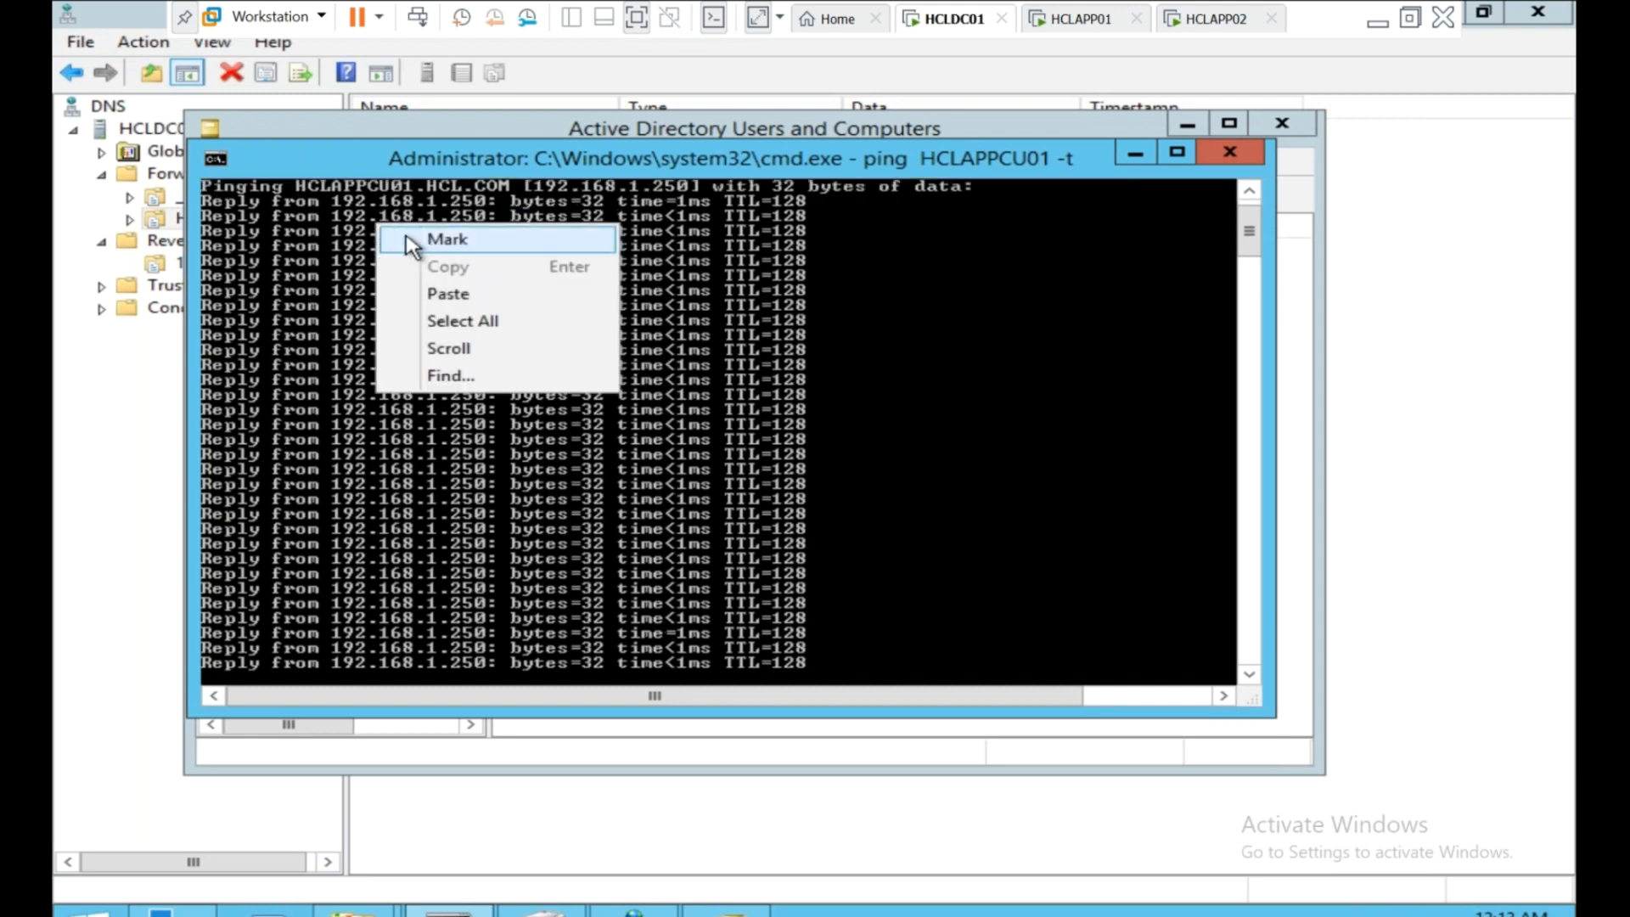
left_click(428, 240)
left_click(297, 182)
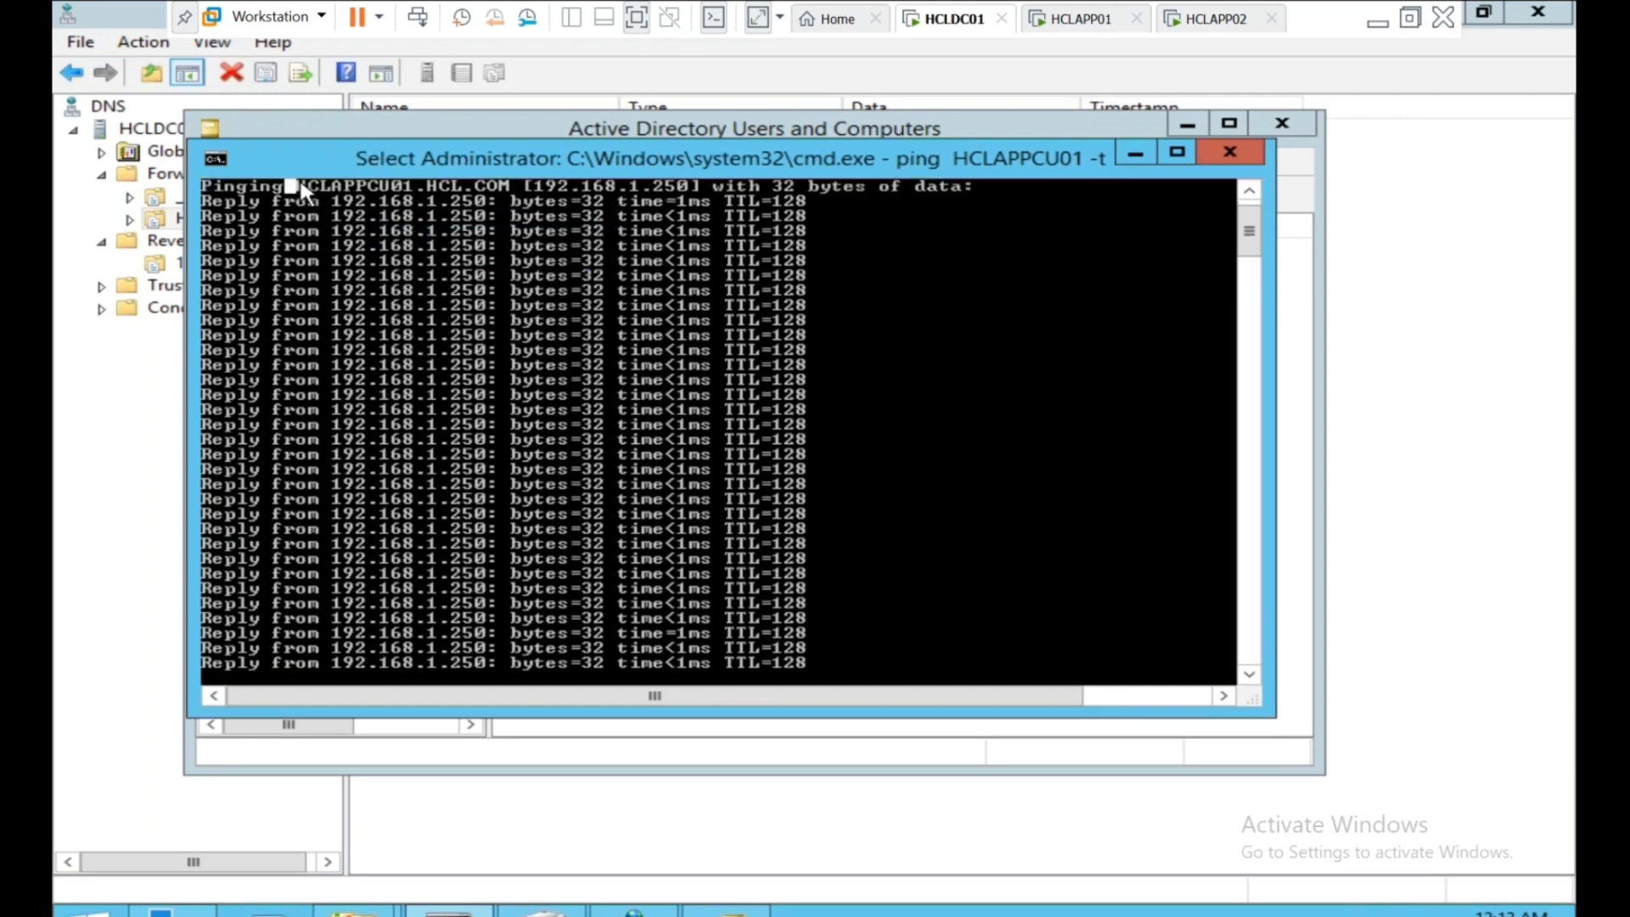
left_click_drag(358, 186, 403, 186)
left_click(896, 304)
left_click(850, 389)
right_click(851, 389)
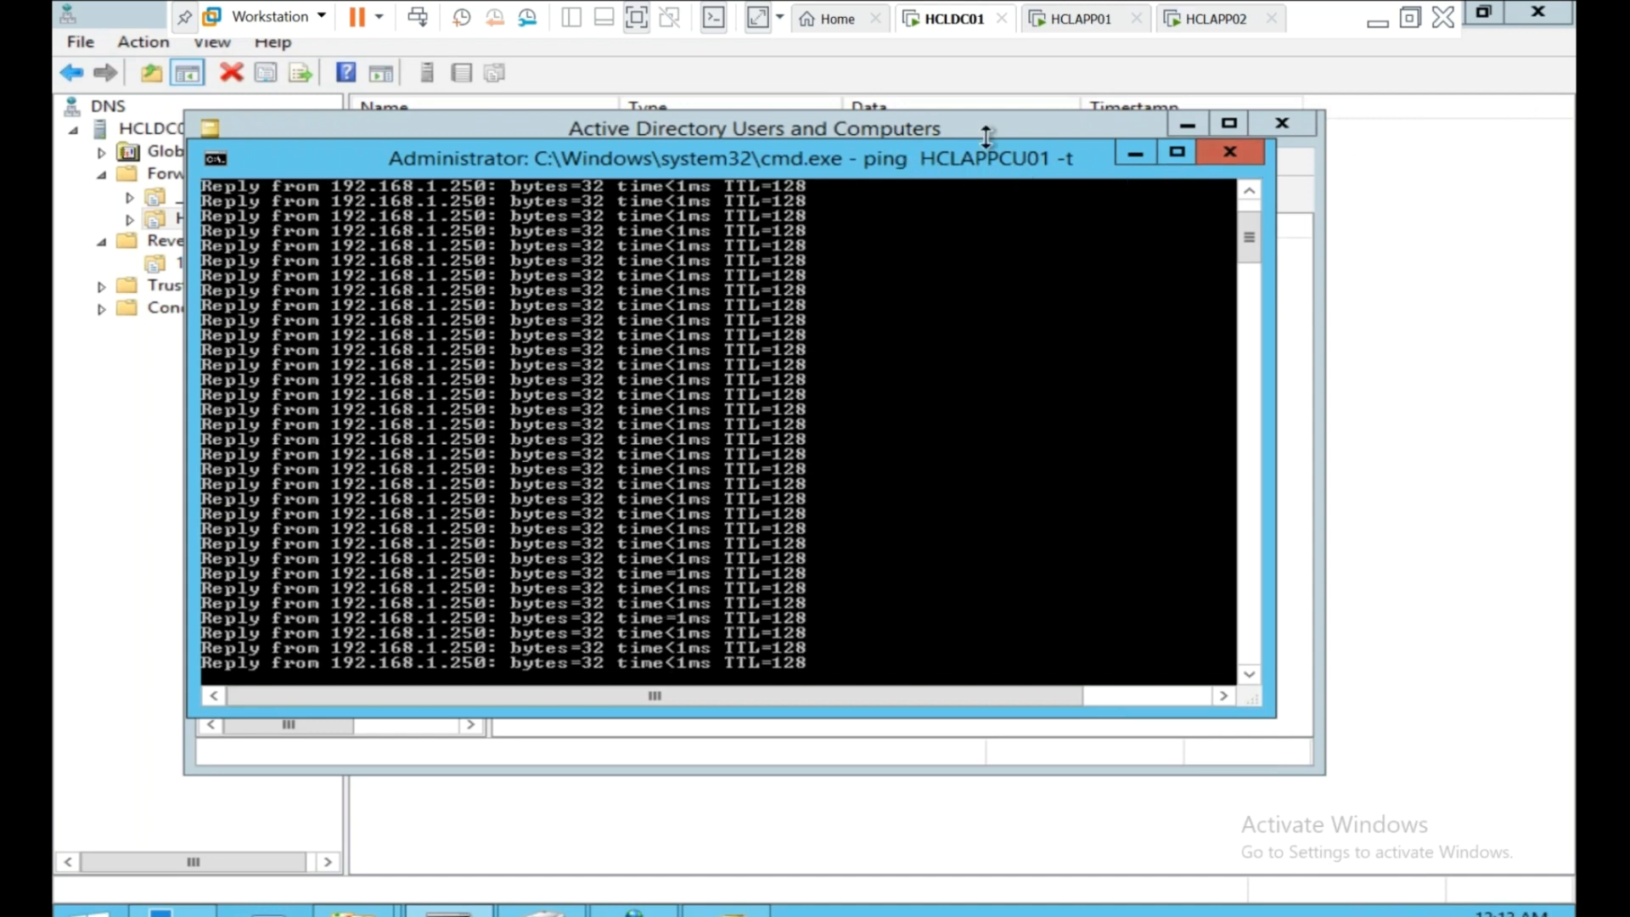
Switch to the HCLAPP01 machine and bring up its Network and Sharing Center from the Network location's properties.
left_click(1067, 32)
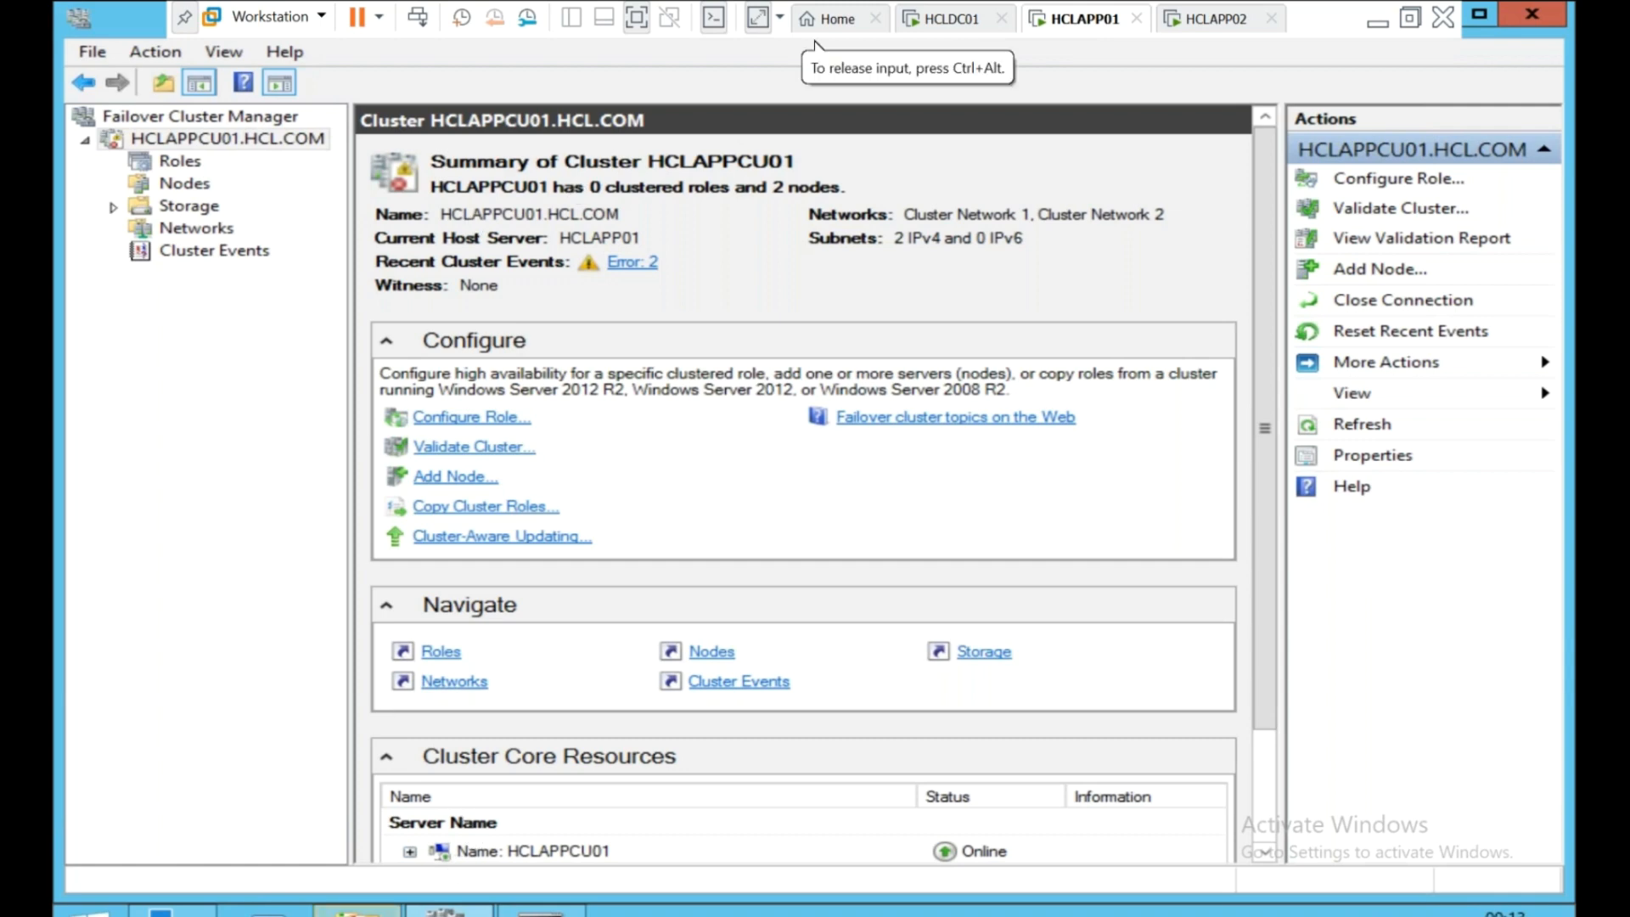
left_click(356, 911)
right_click(139, 313)
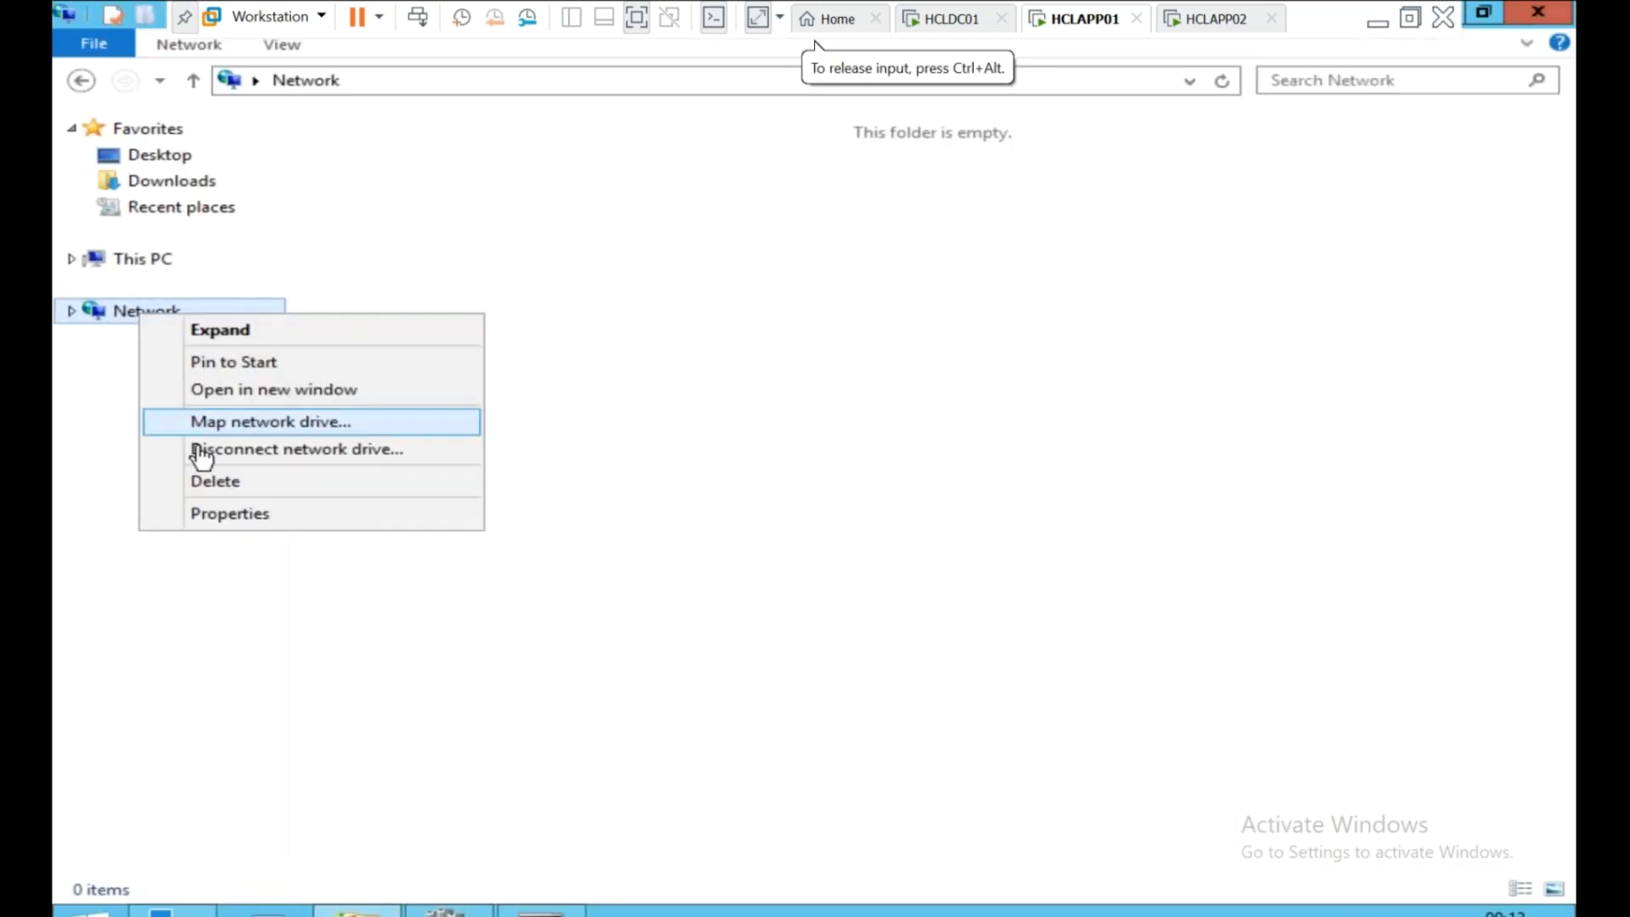
left_click(231, 516)
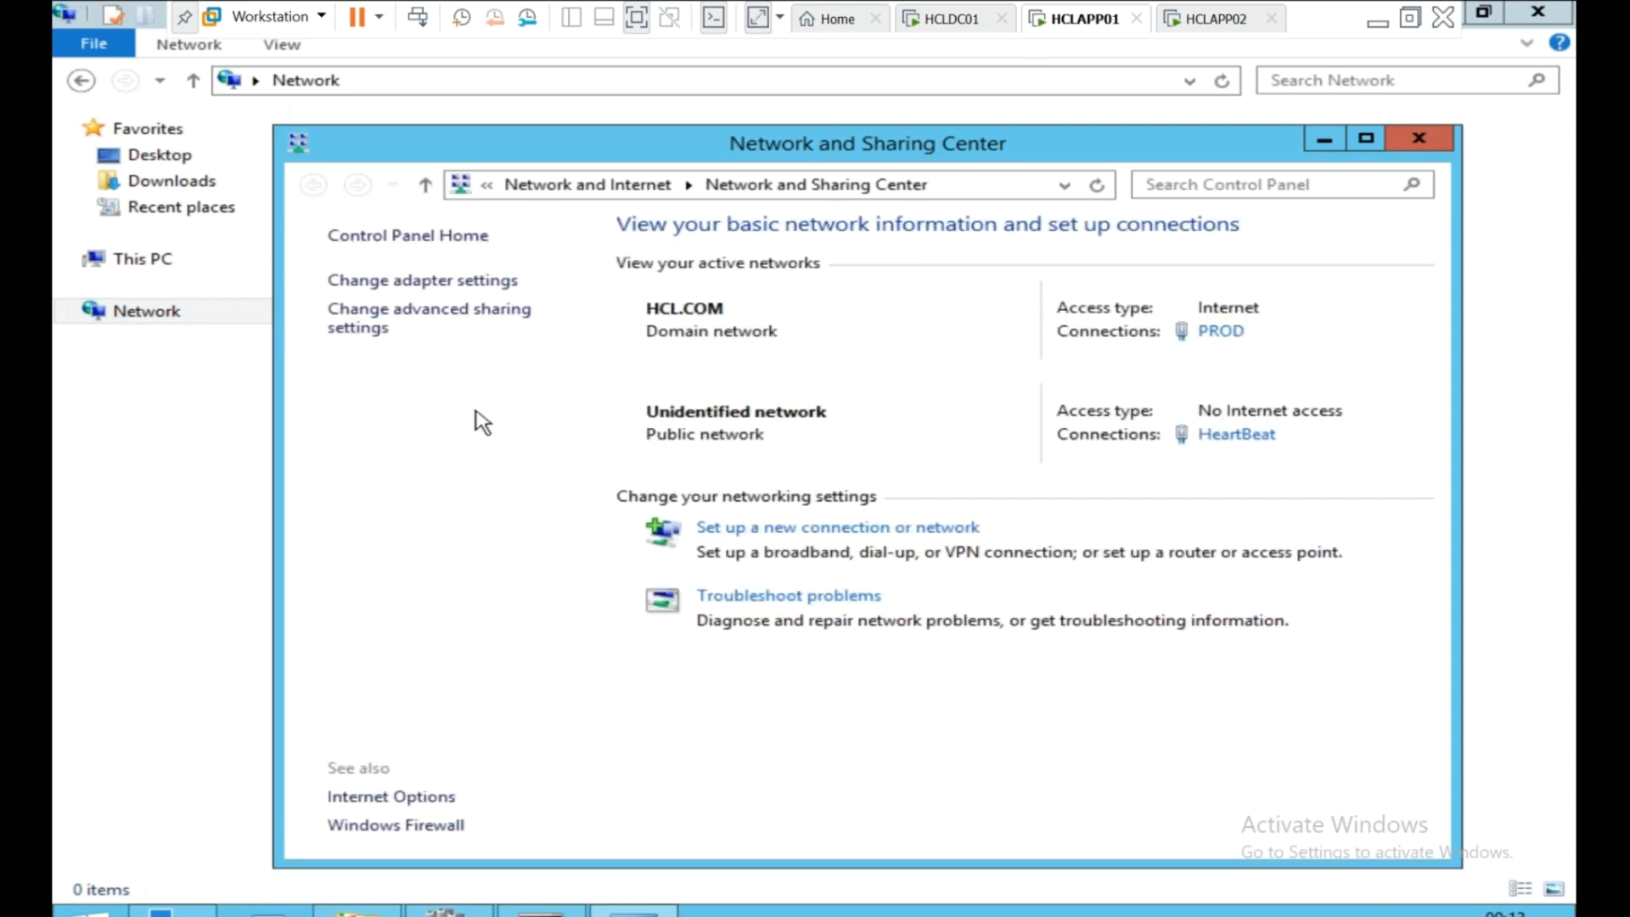
Check the running ping on HCLDC01, and return to the HCLAPPCU01 cluster summary in Failover Cluster Manager on HCLAPP01.
left_click(957, 27)
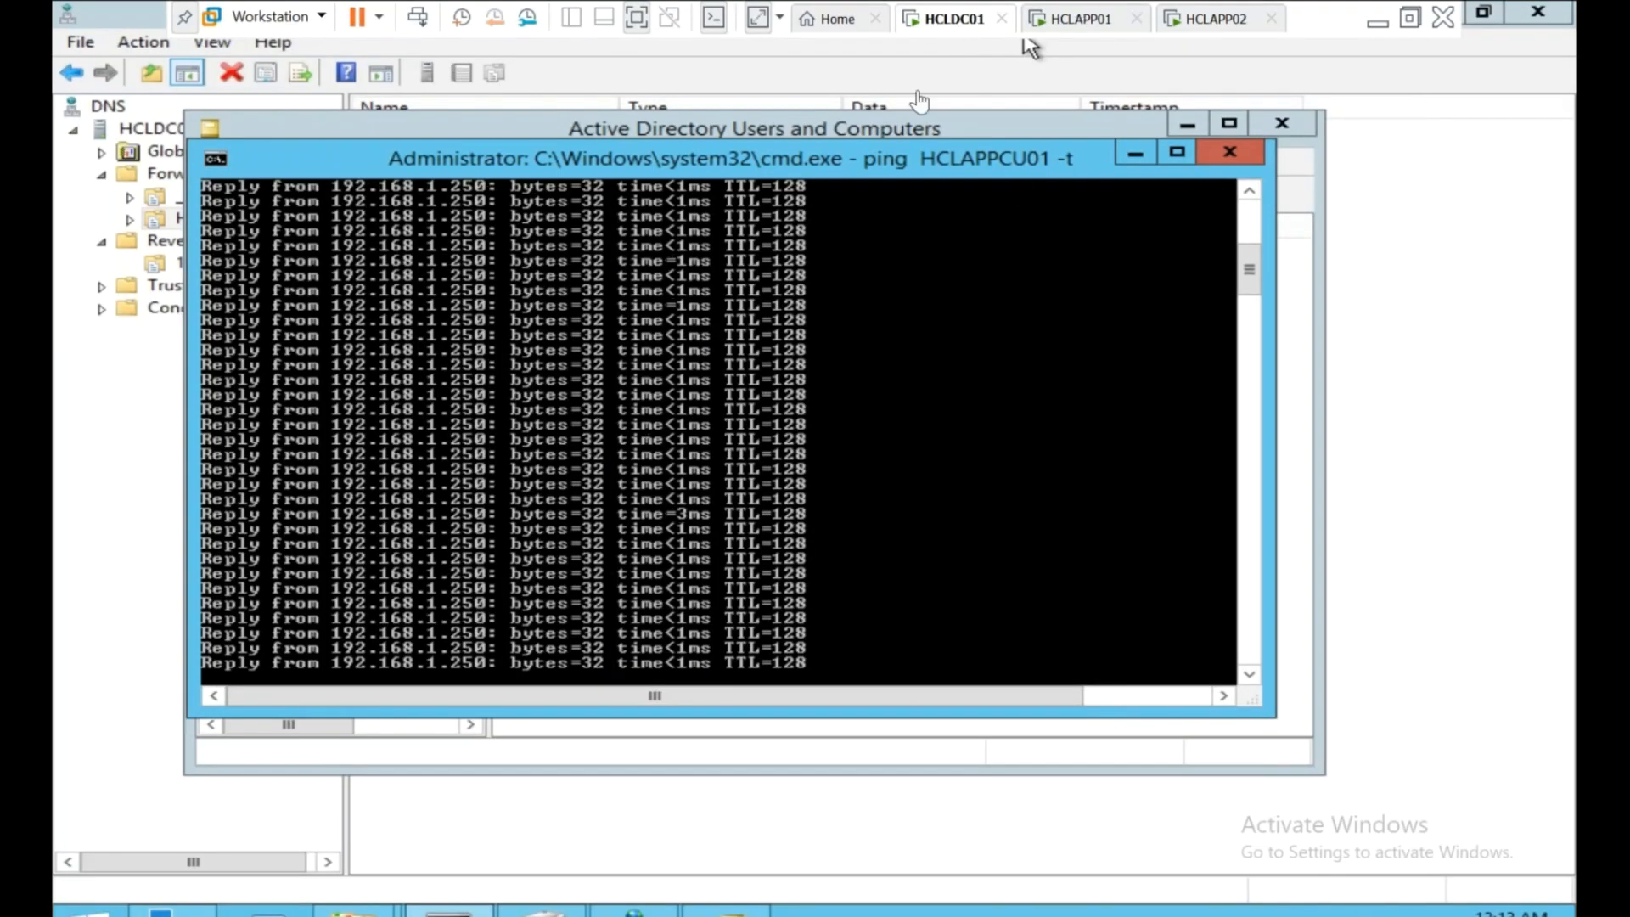
left_click(1053, 25)
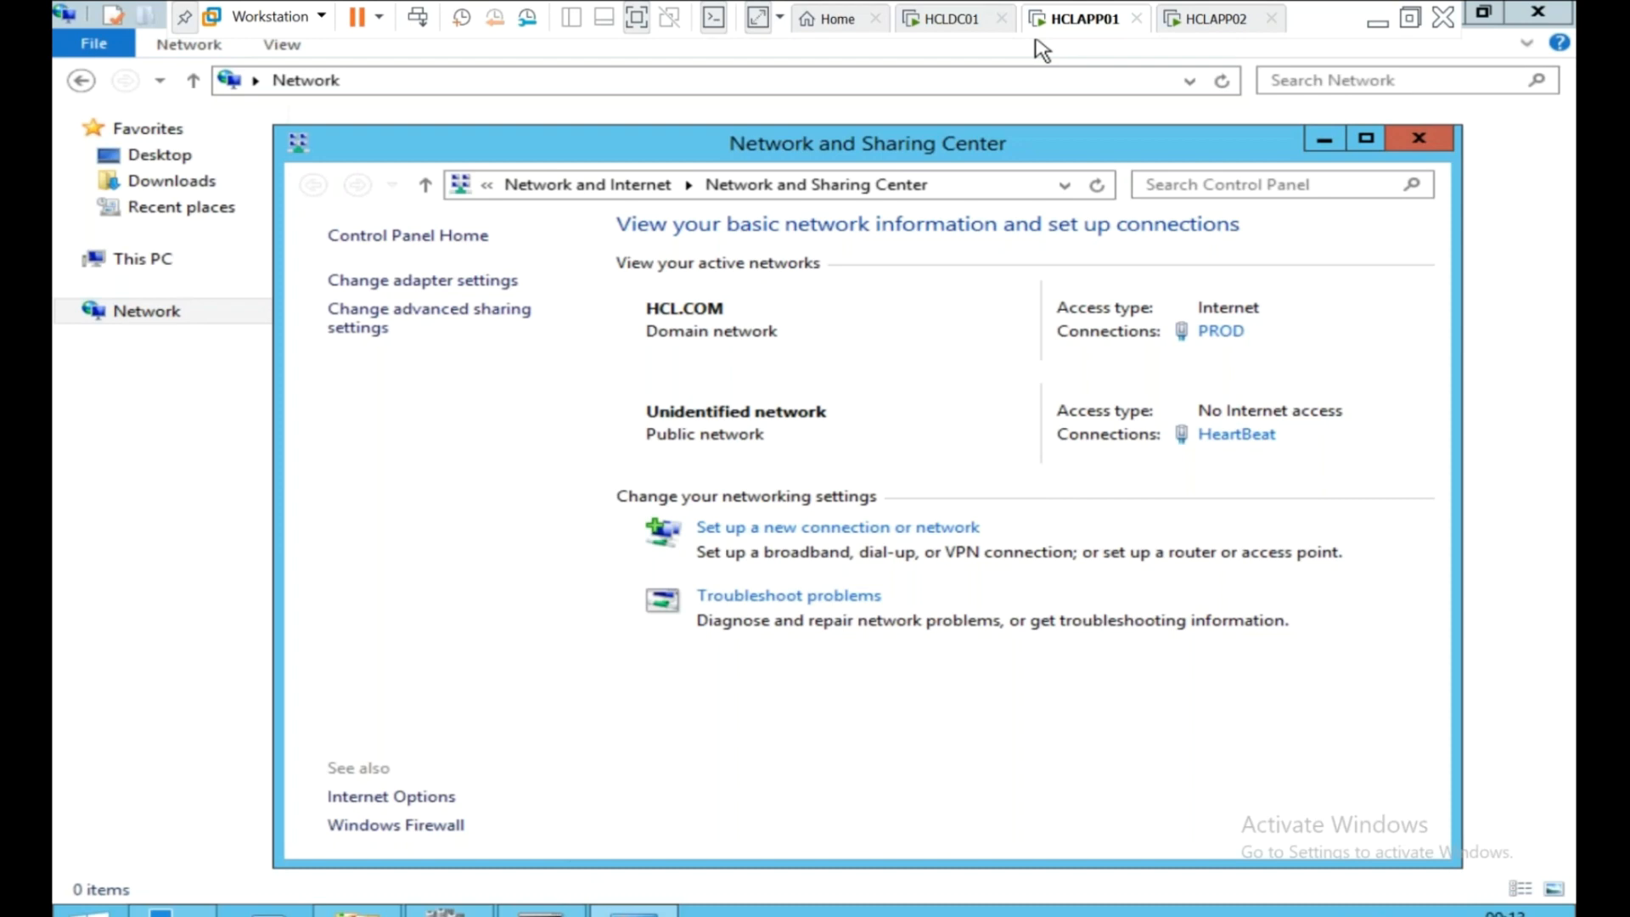
left_click(448, 912)
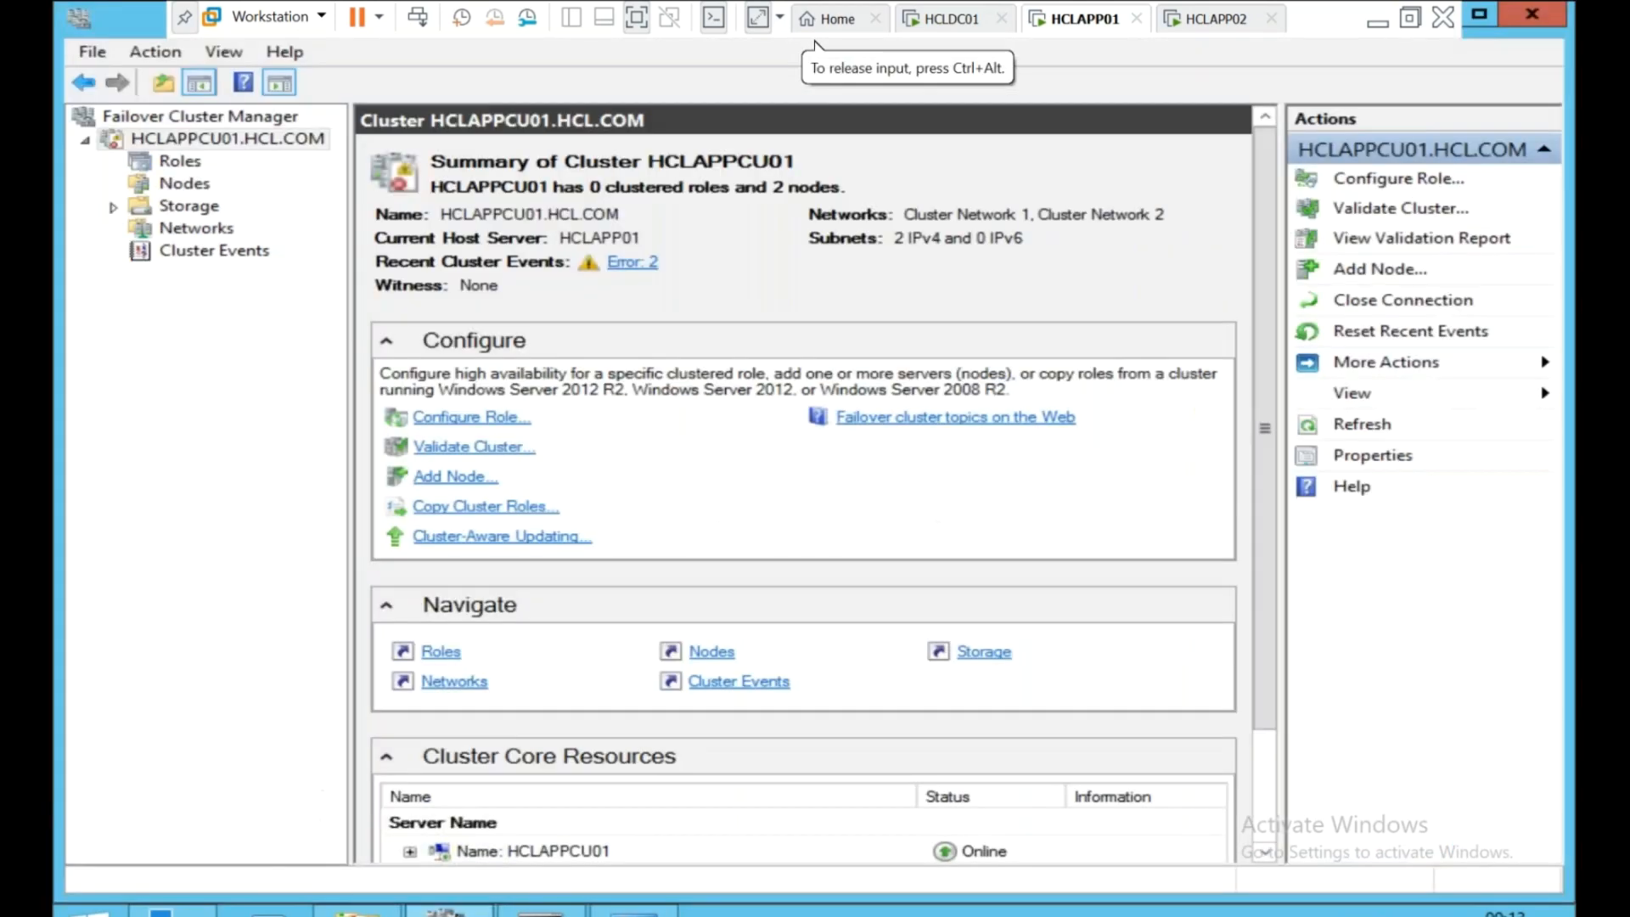
left_click(201, 138)
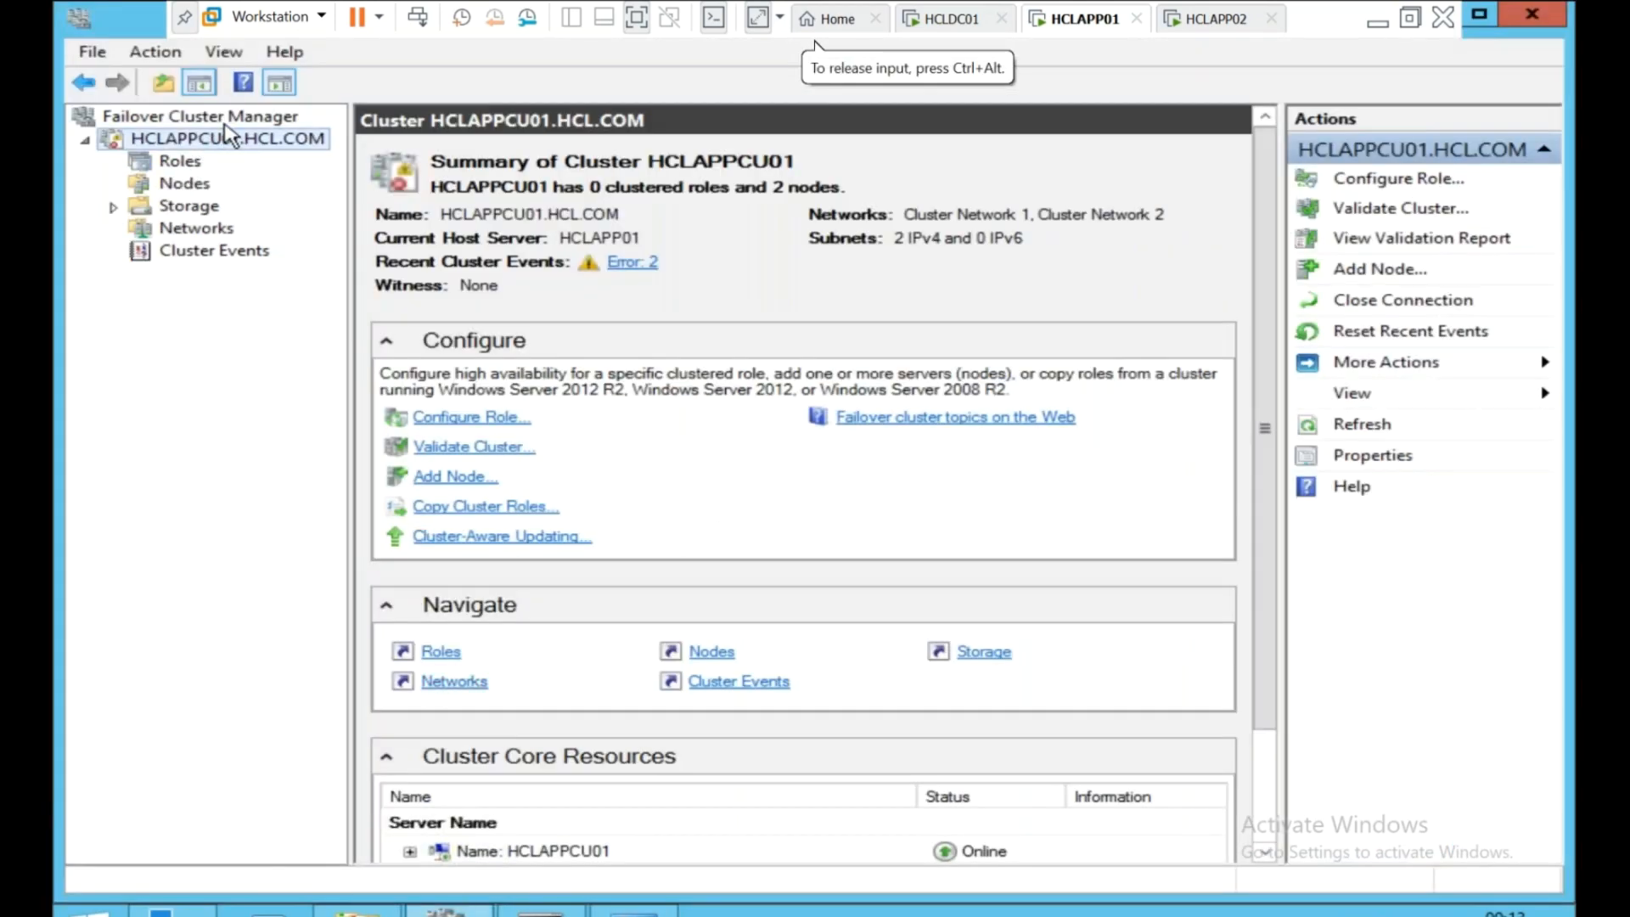
left_click(225, 119)
left_click(231, 141)
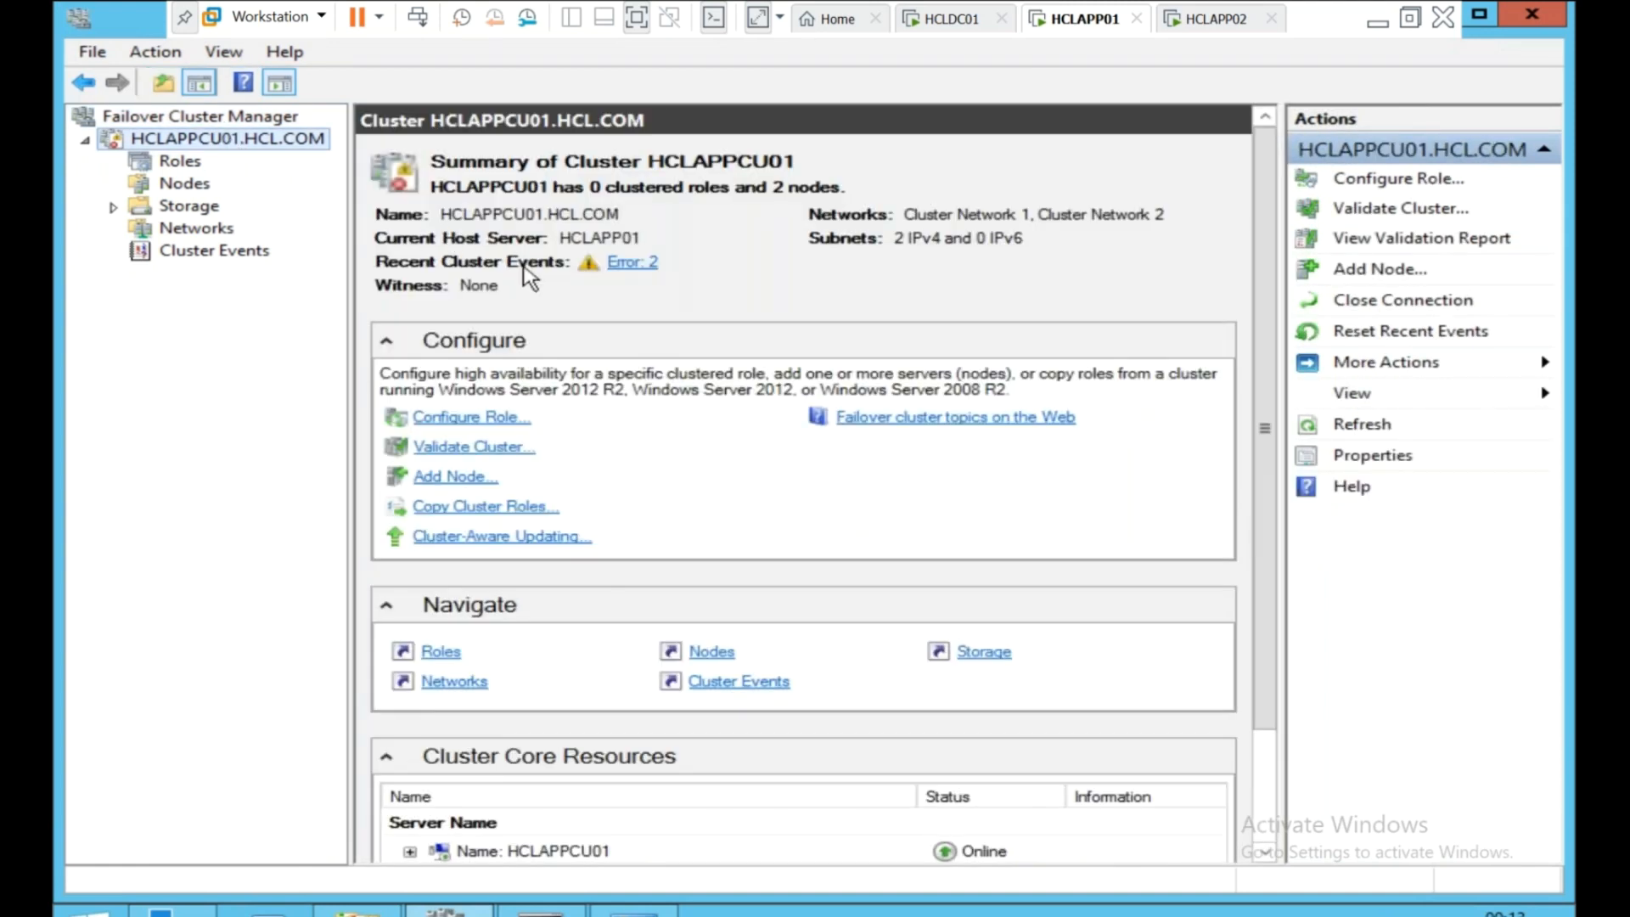
Examine the cluster's Roles, Core Resources and Nodes, along with the actions offered for the cluster, its roles and its nodes.
left_click(175, 164)
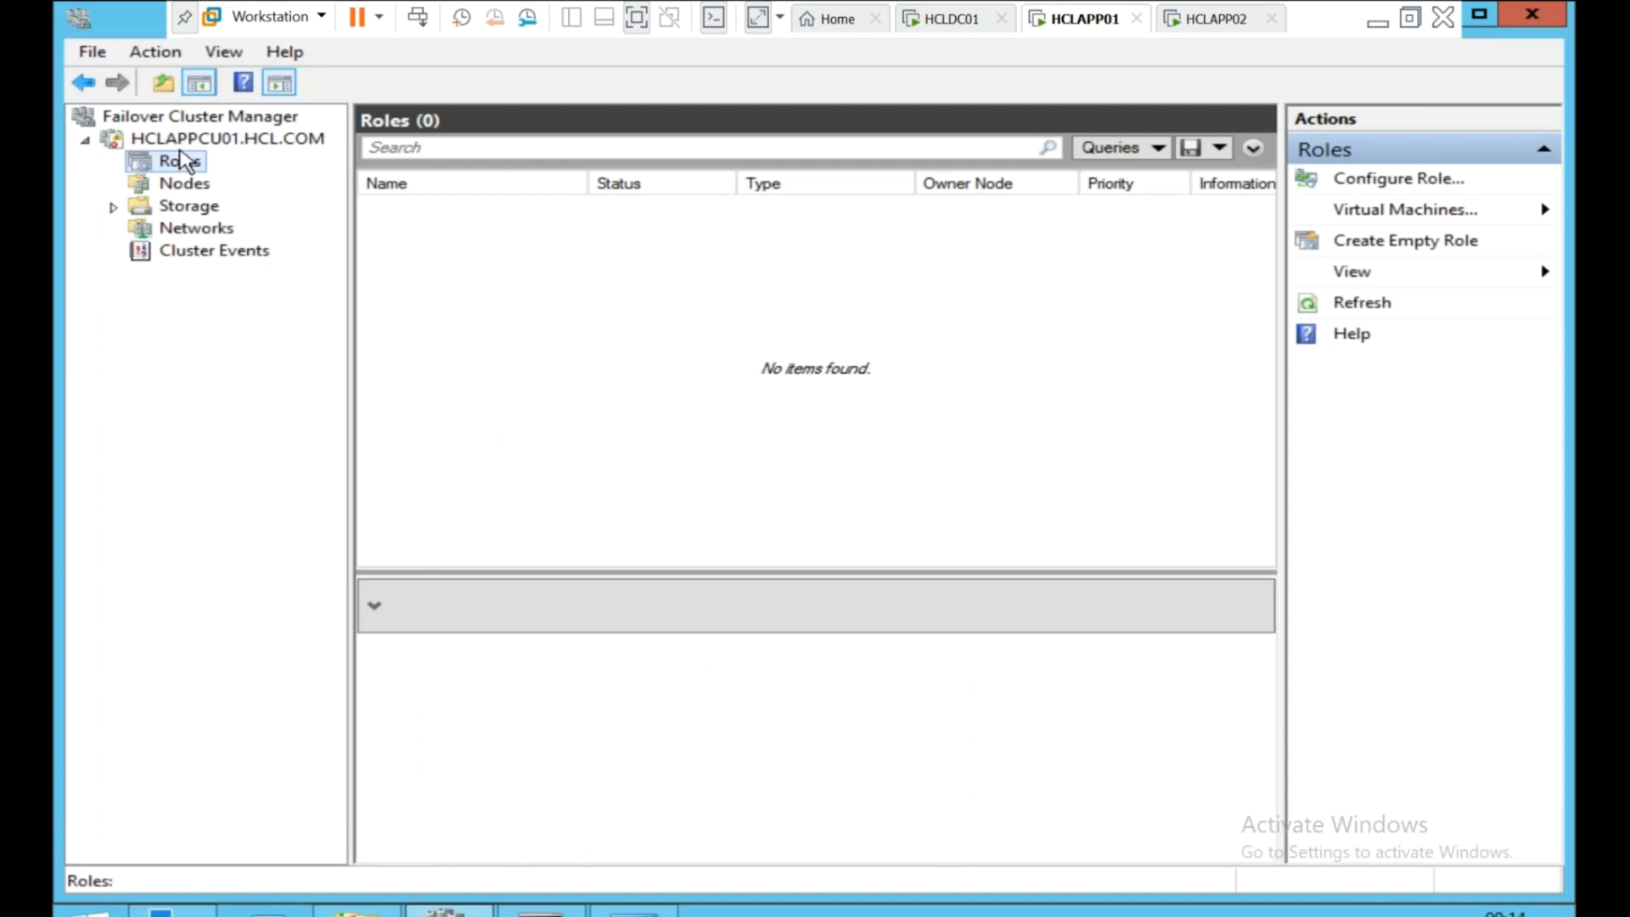
key("Up")
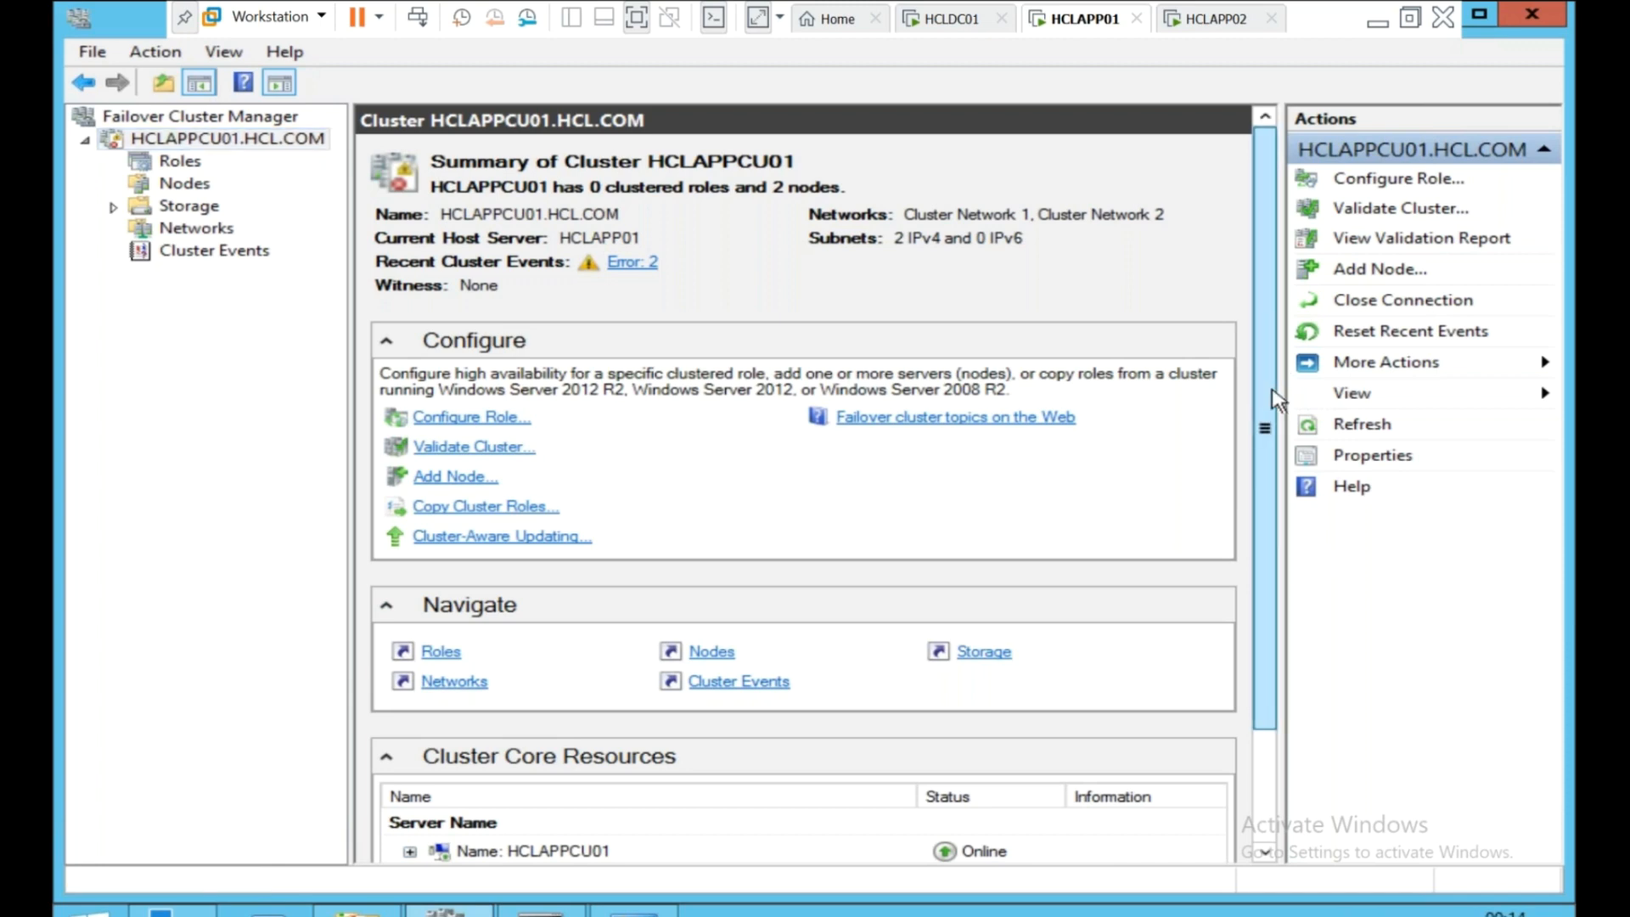
scroll(1265, 428, "down", 2)
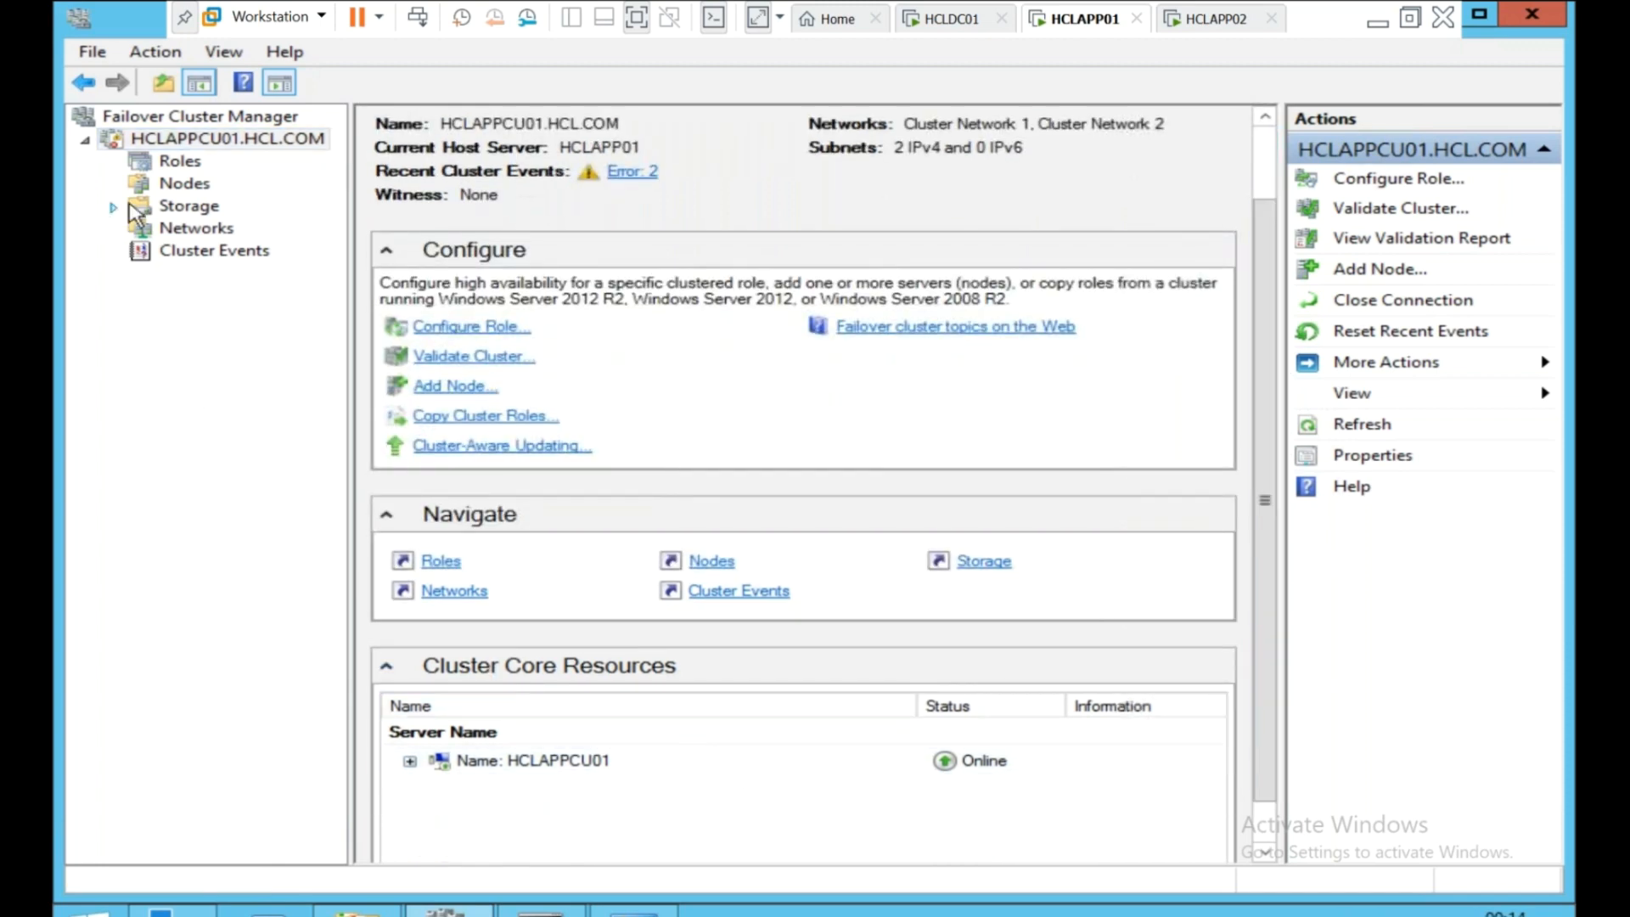
right_click(163, 146)
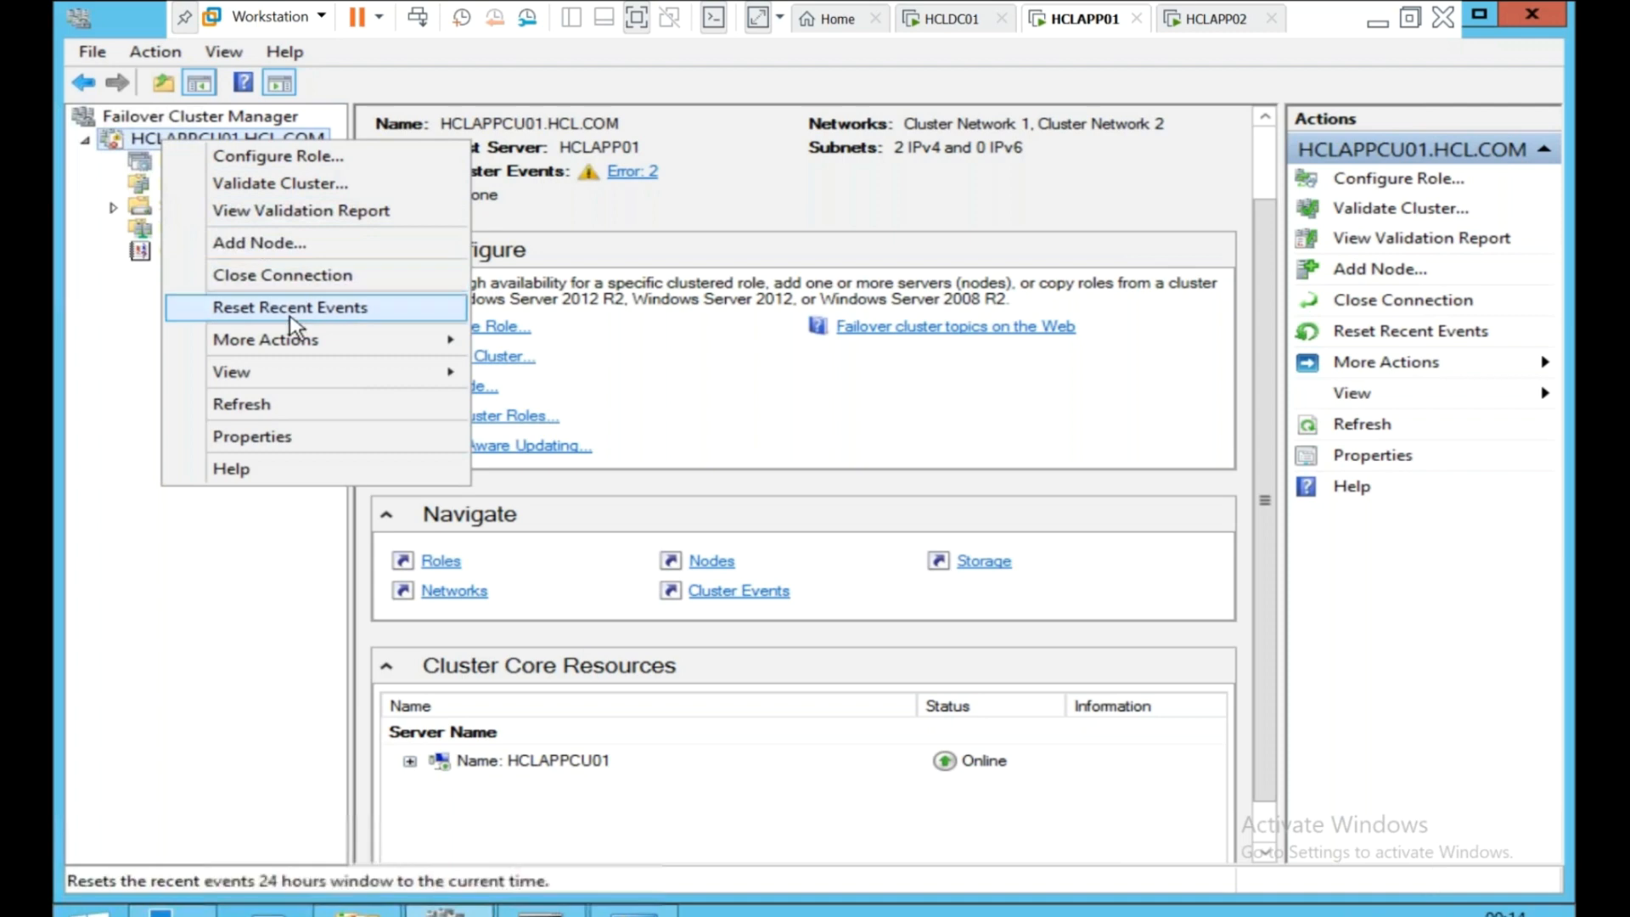
mouse_move(320, 350)
left_click(130, 508)
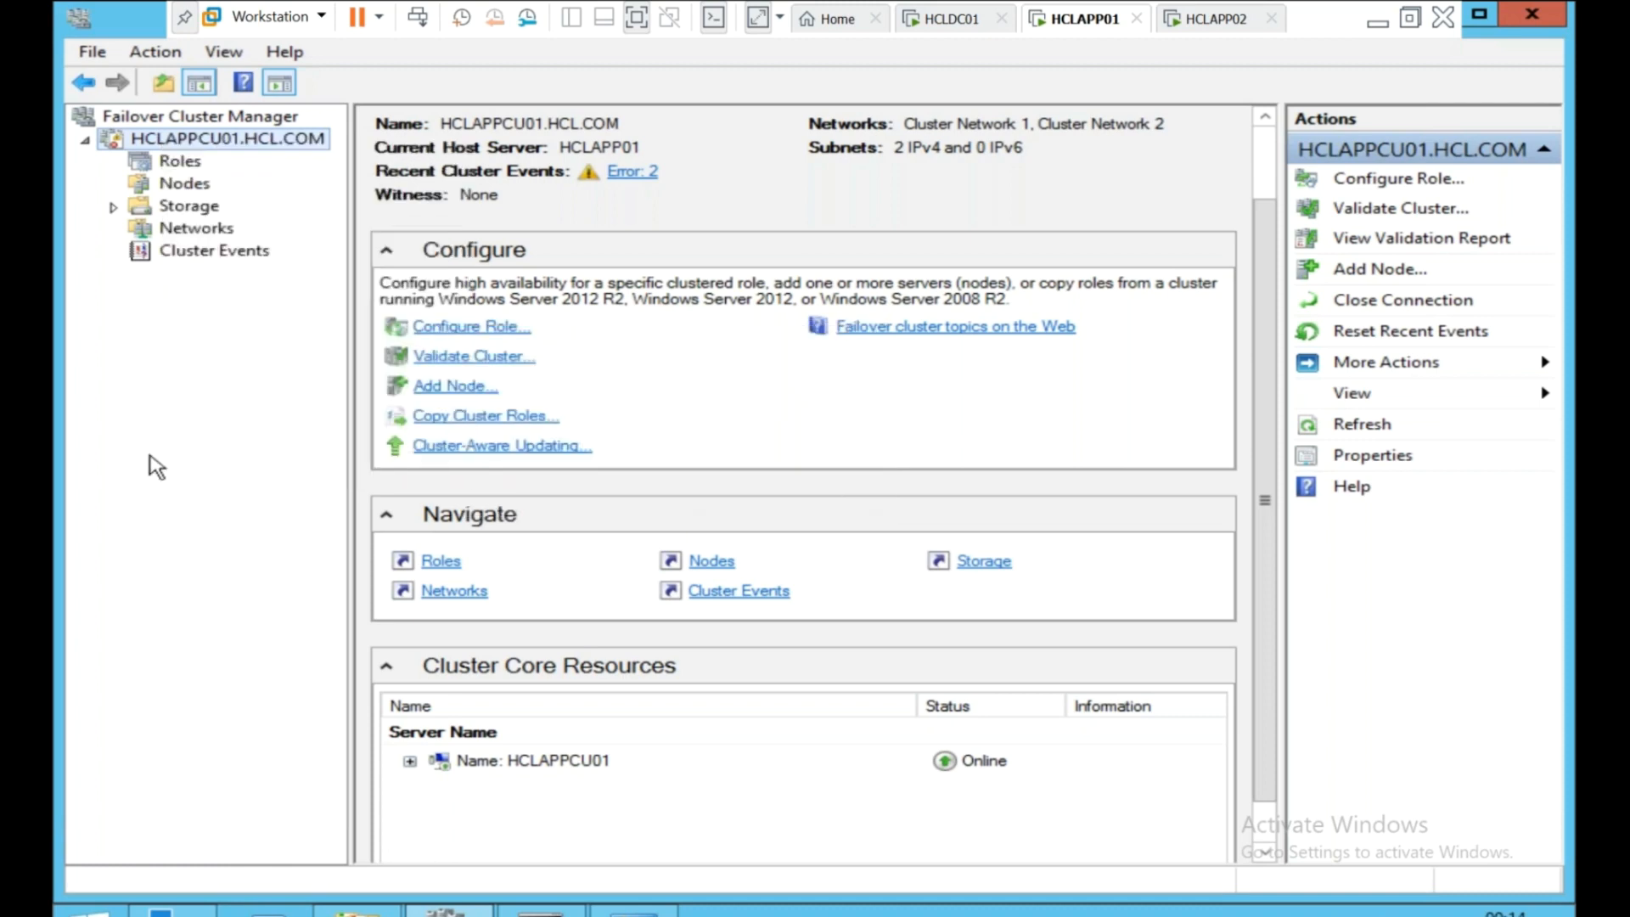
left_click(178, 164)
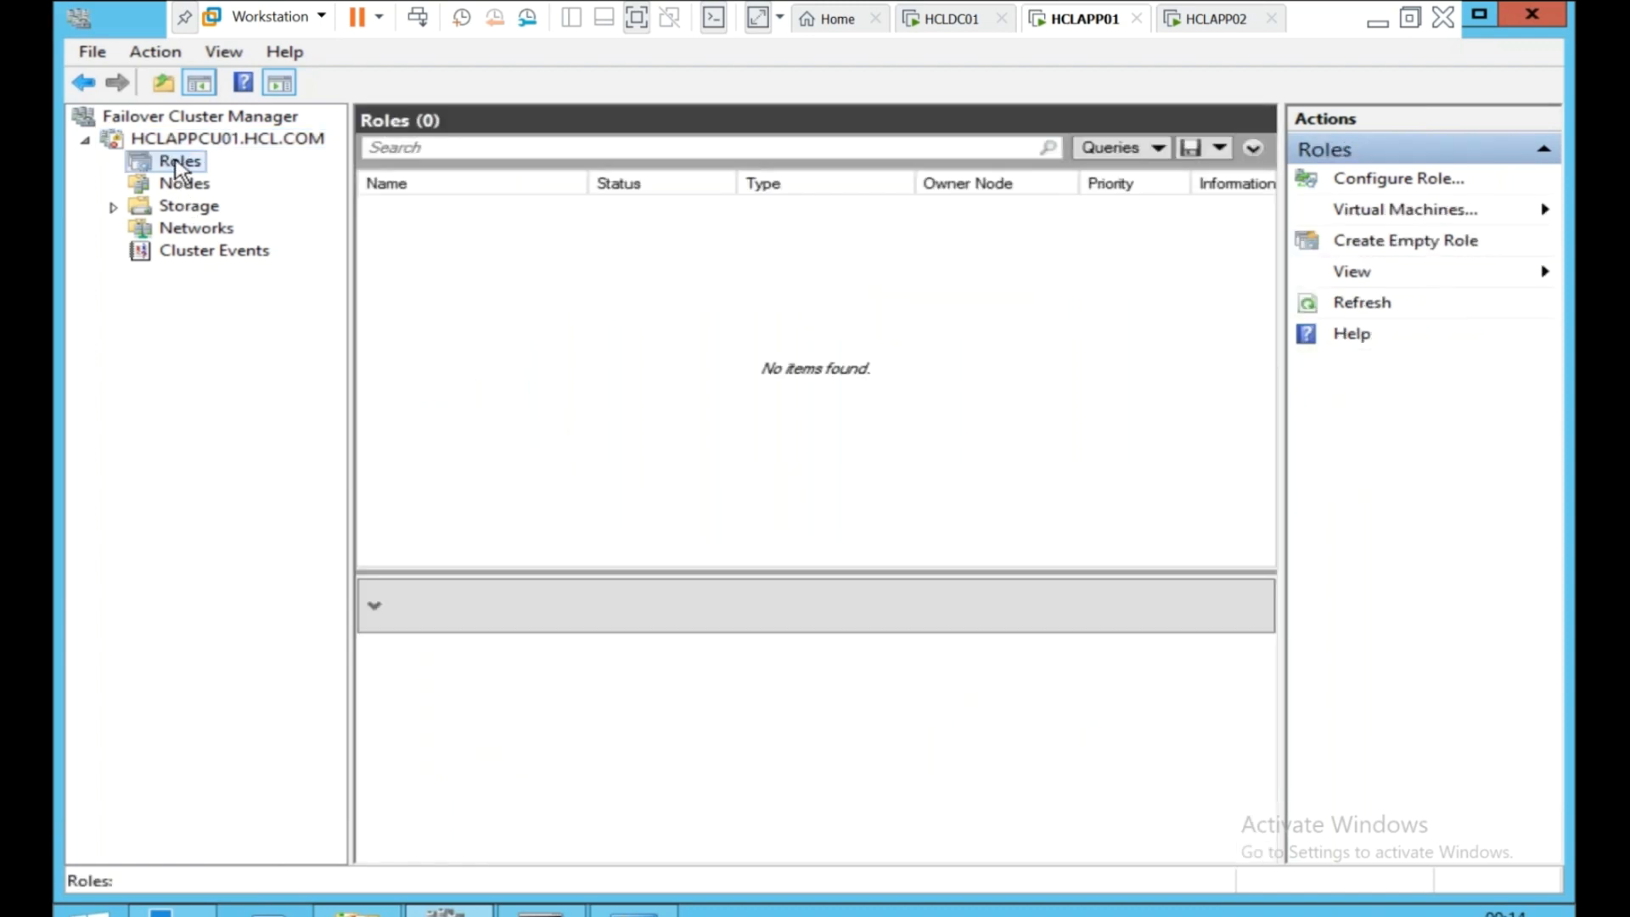
right_click(175, 162)
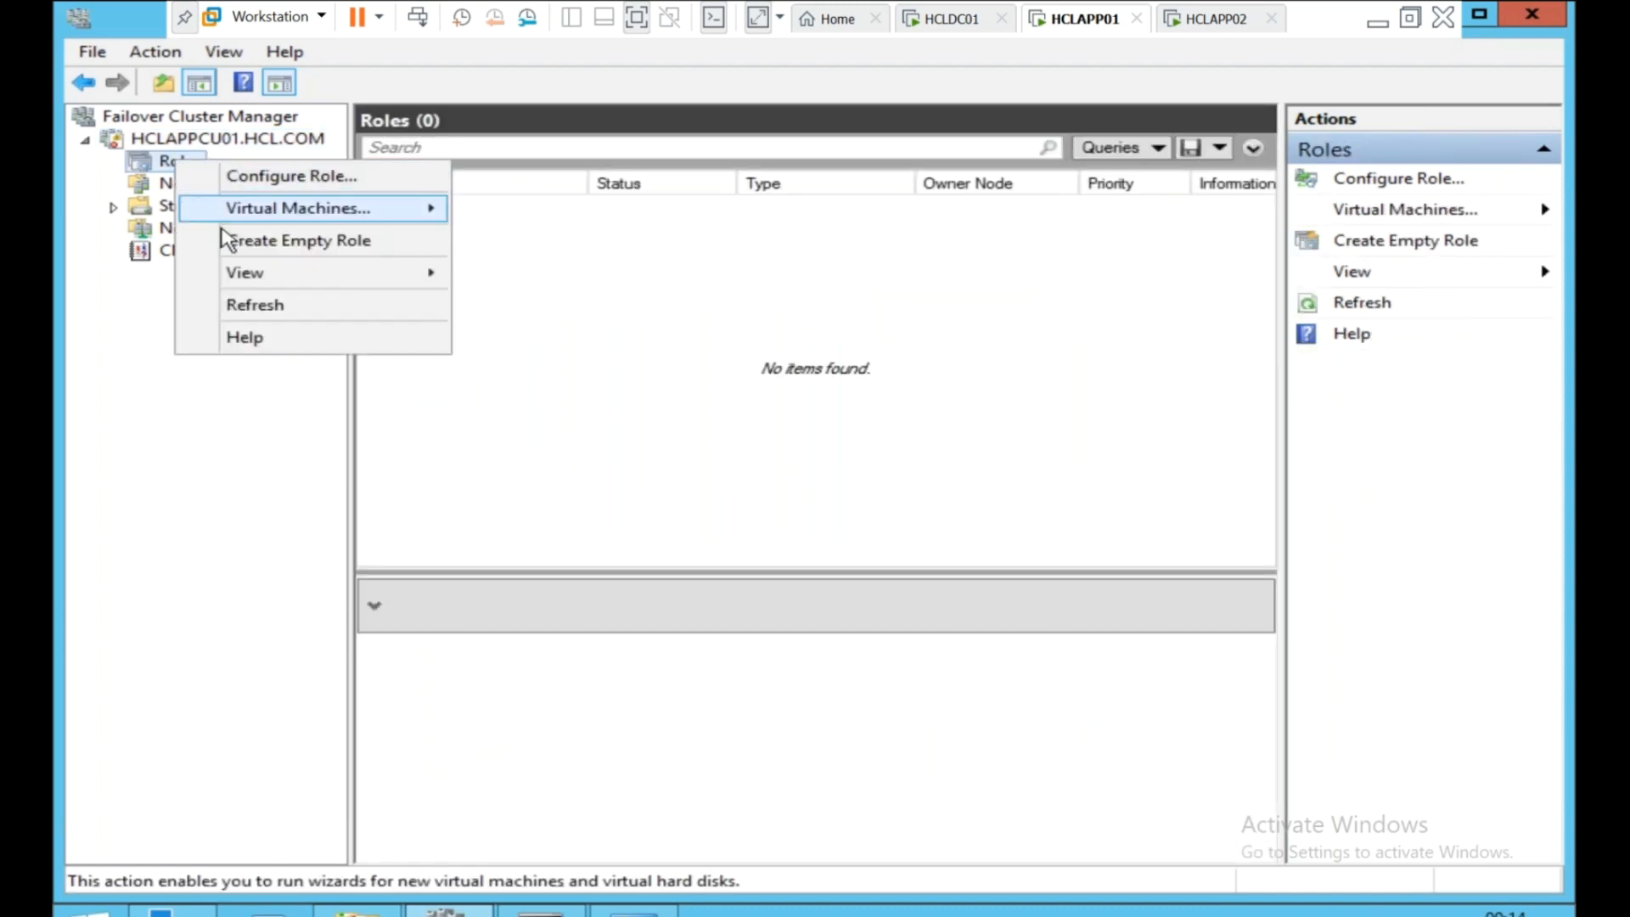
left_click(167, 467)
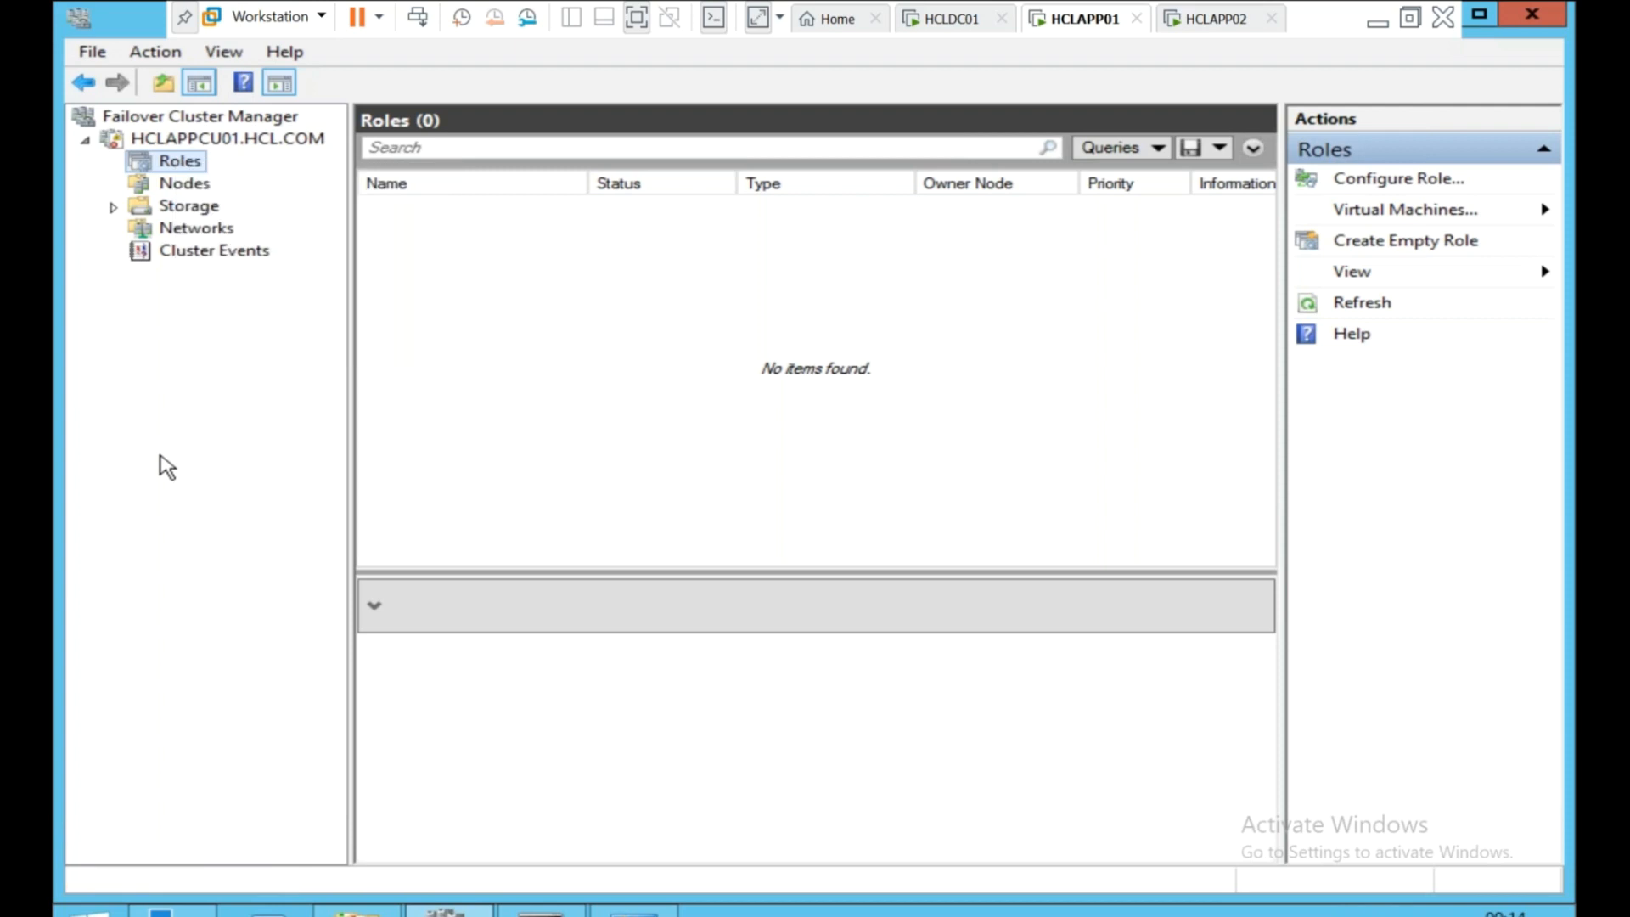
left_click(178, 187)
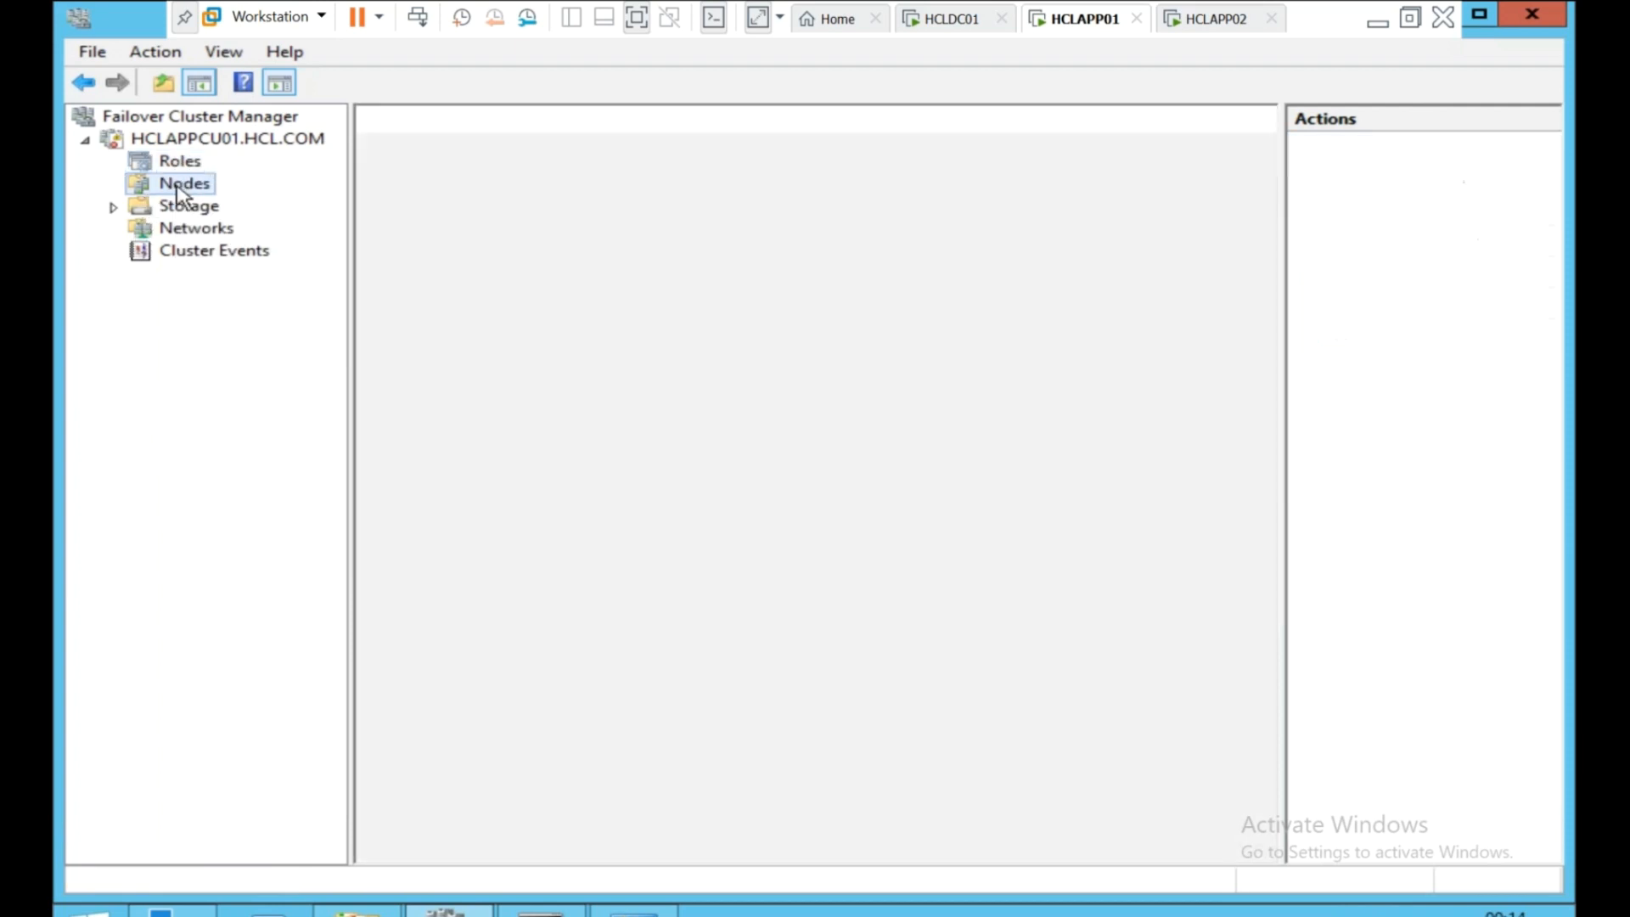
right_click(180, 195)
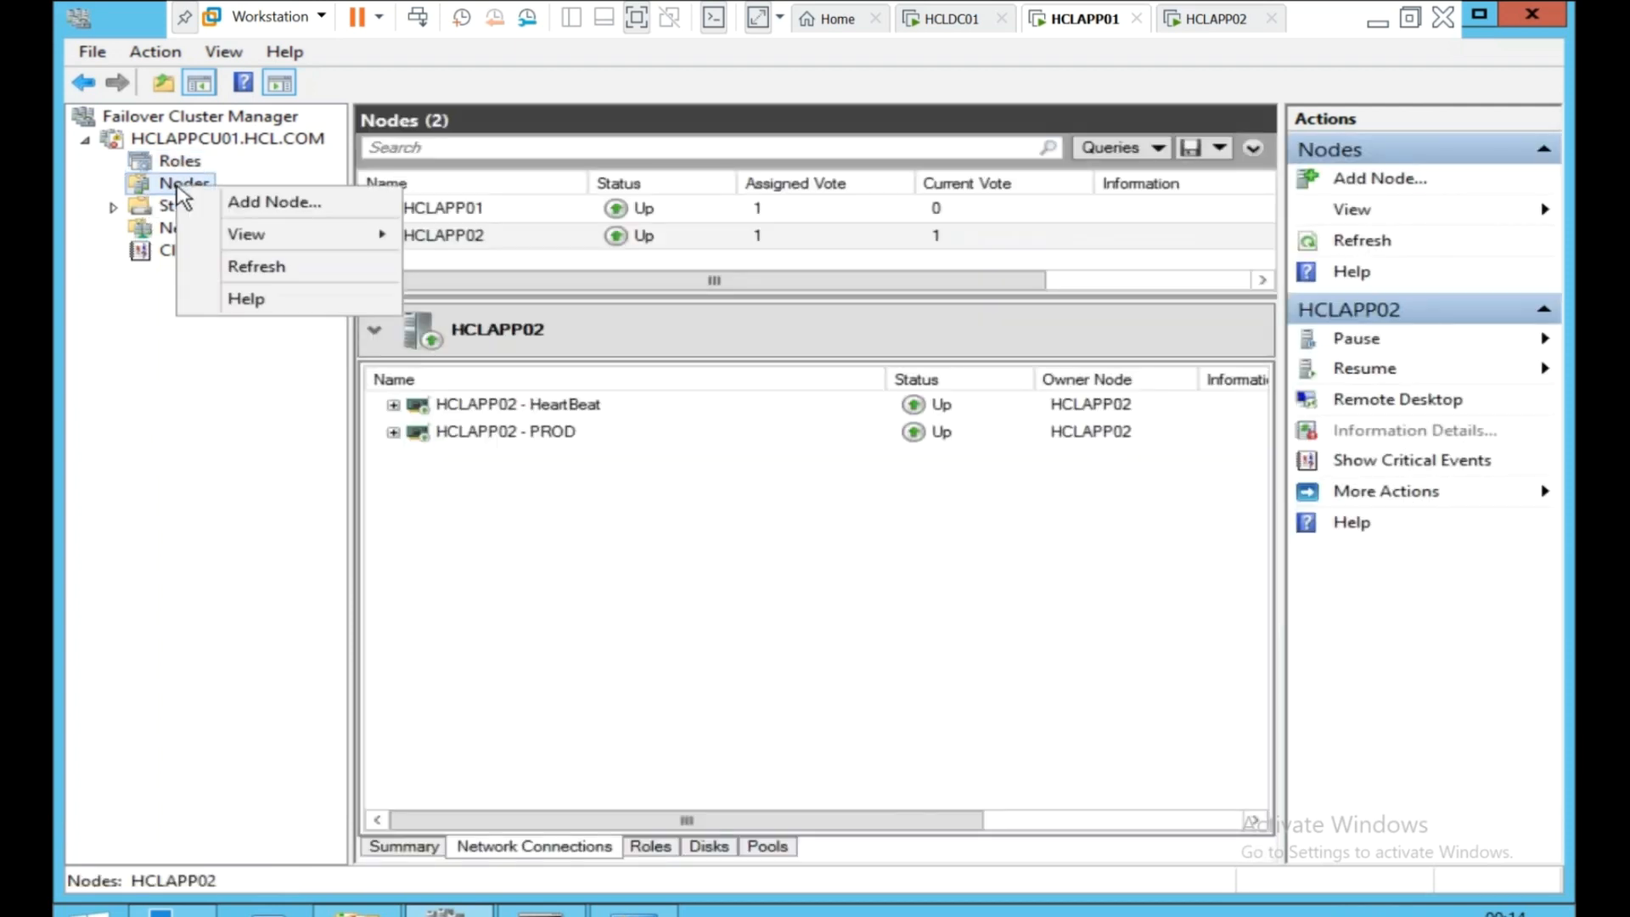
Move the core cluster resources of HCLAPPCU01 to the selected node HCLAPP02.
left_click(182, 140)
right_click(184, 144)
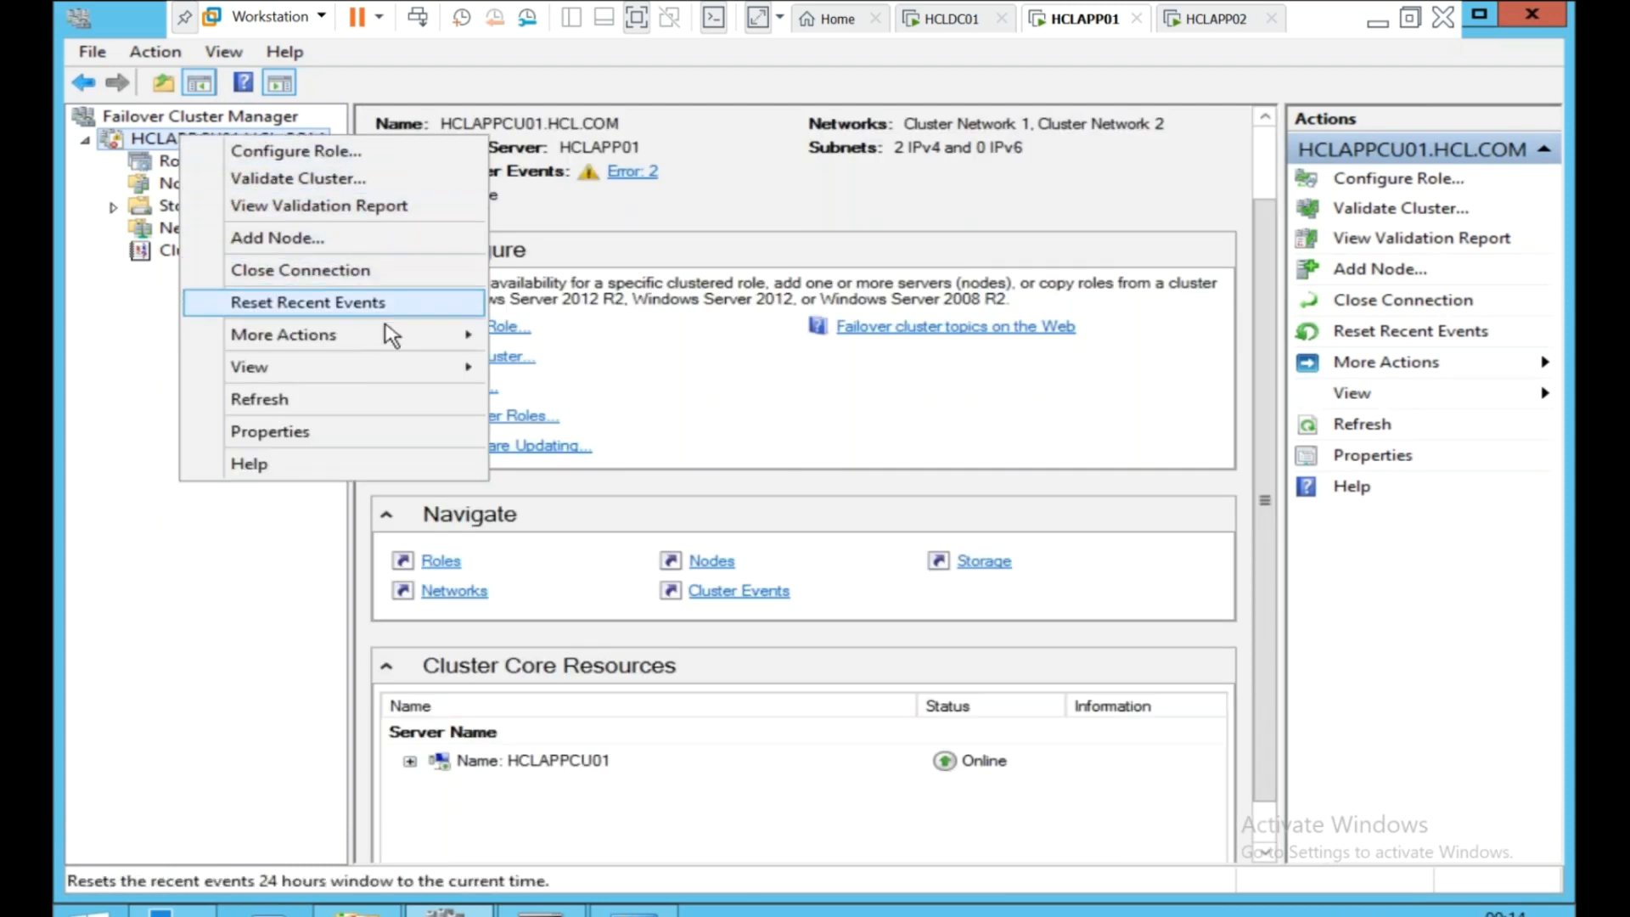
mouse_move(402, 347)
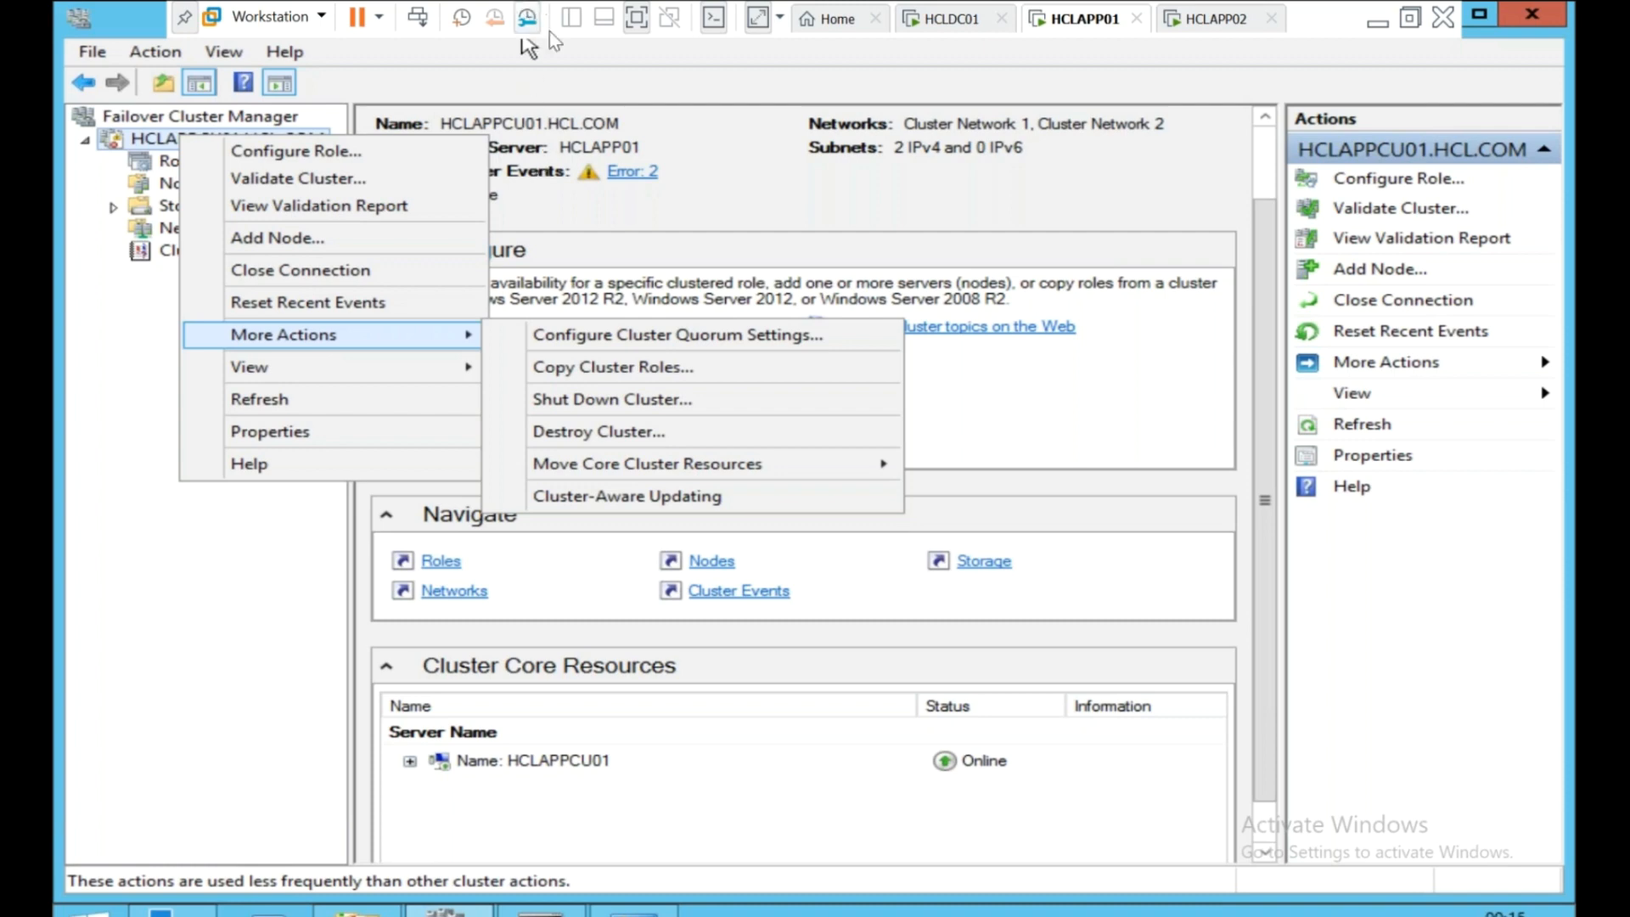
mouse_move(698, 473)
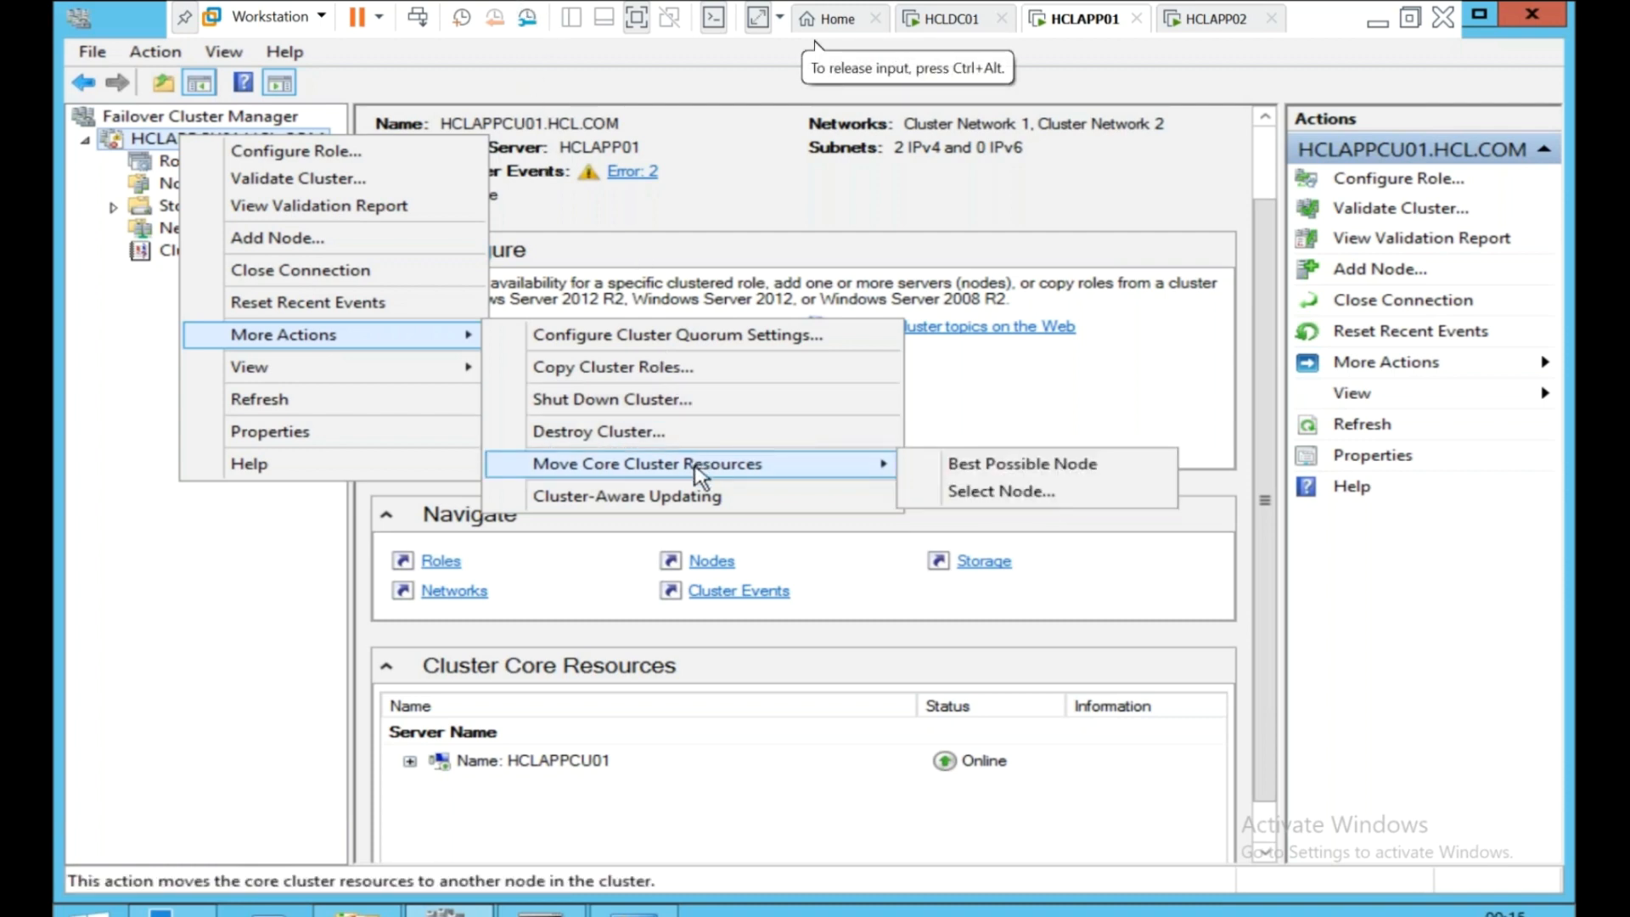
left_click(964, 496)
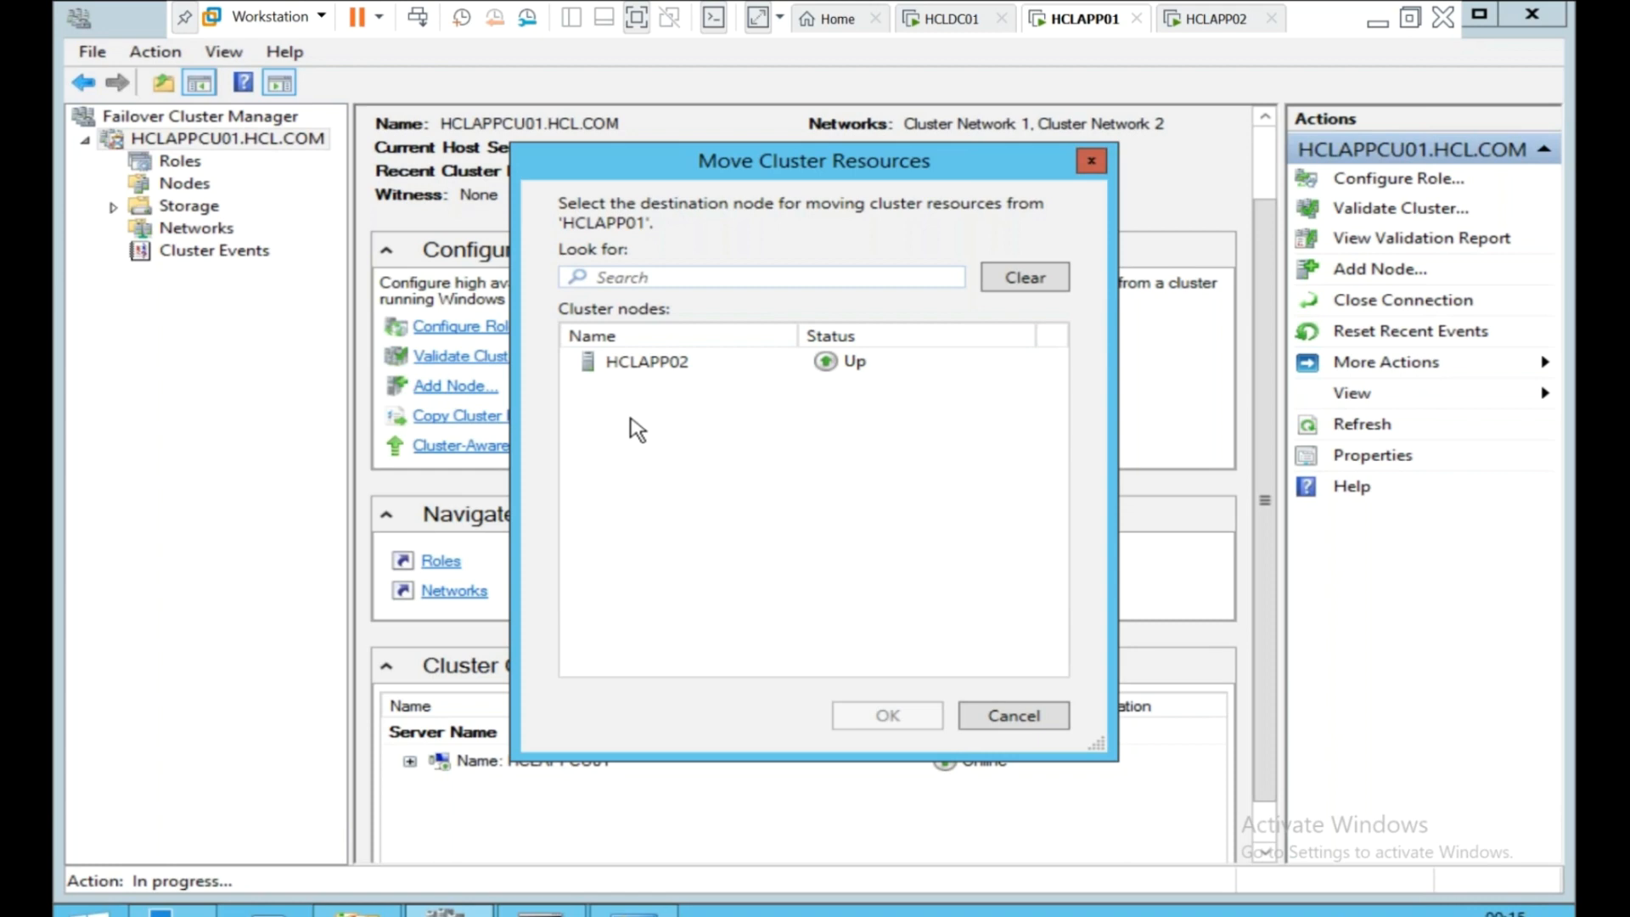
left_click(648, 363)
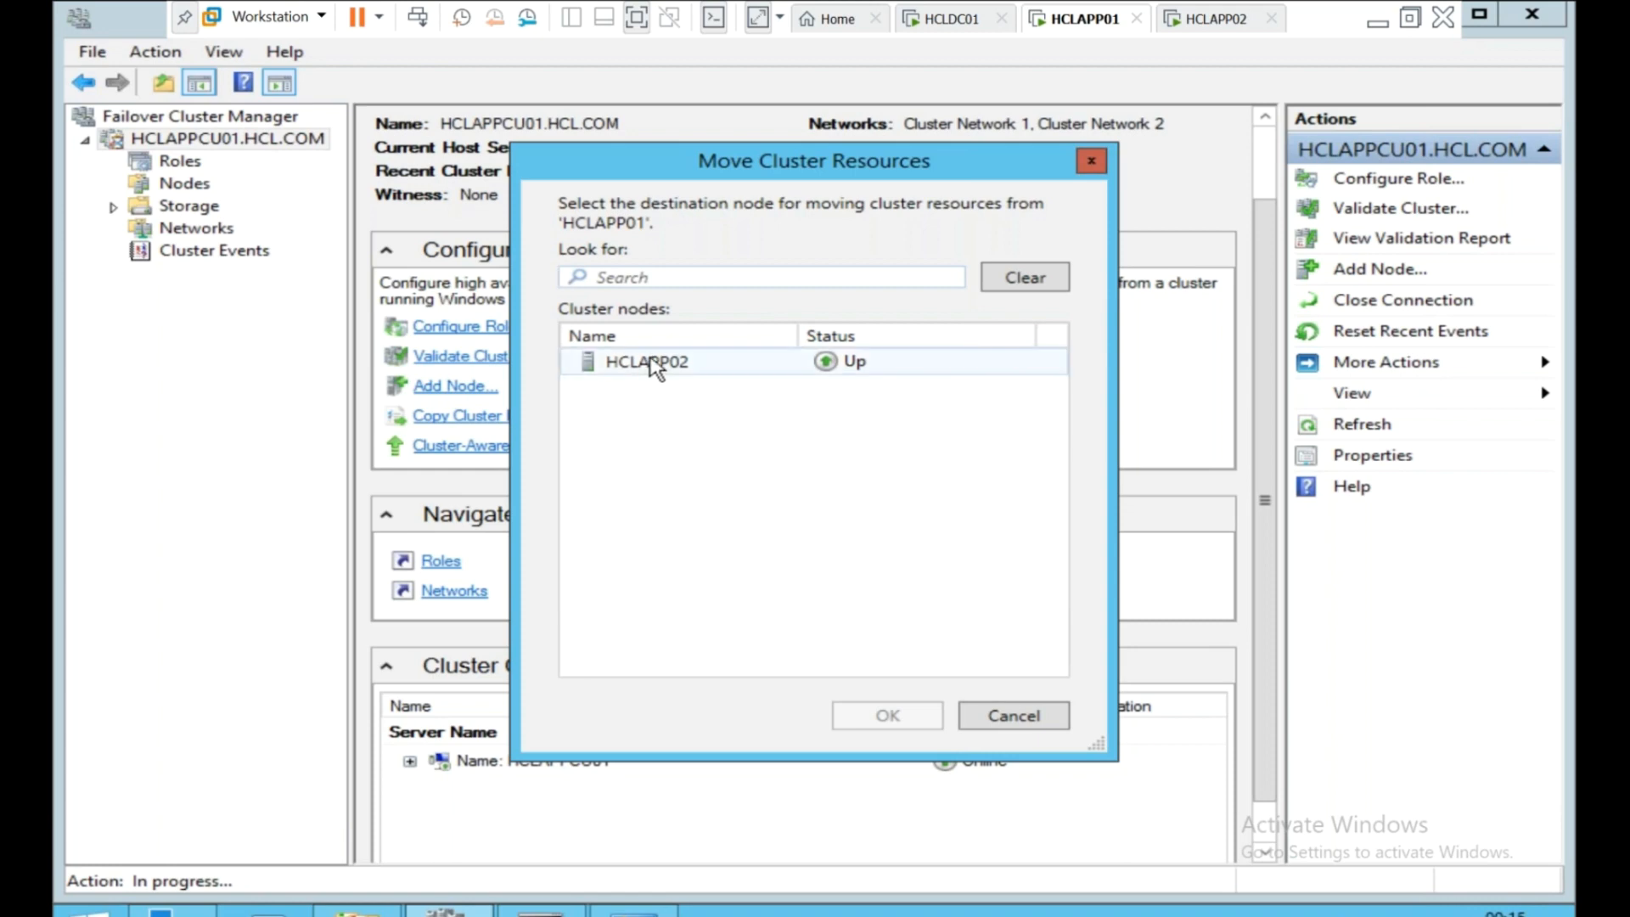
left_click(886, 718)
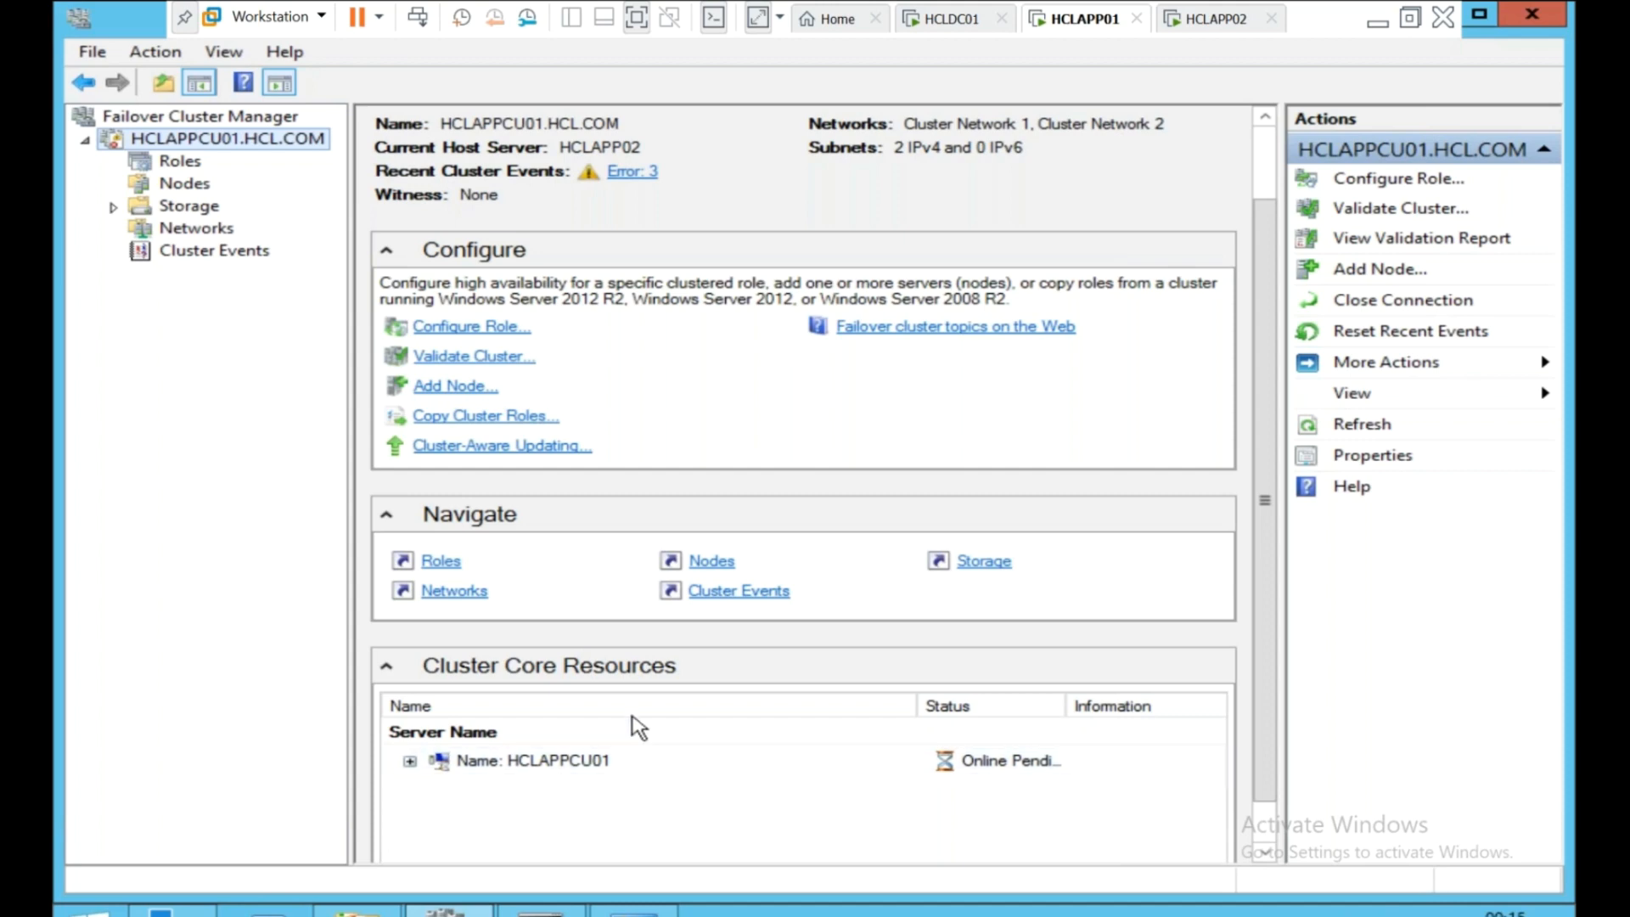
Review the Failover Cluster Manager overview, the Roles list and the HCLAPPCU01 summary to check the current host server.
left_click(143, 118)
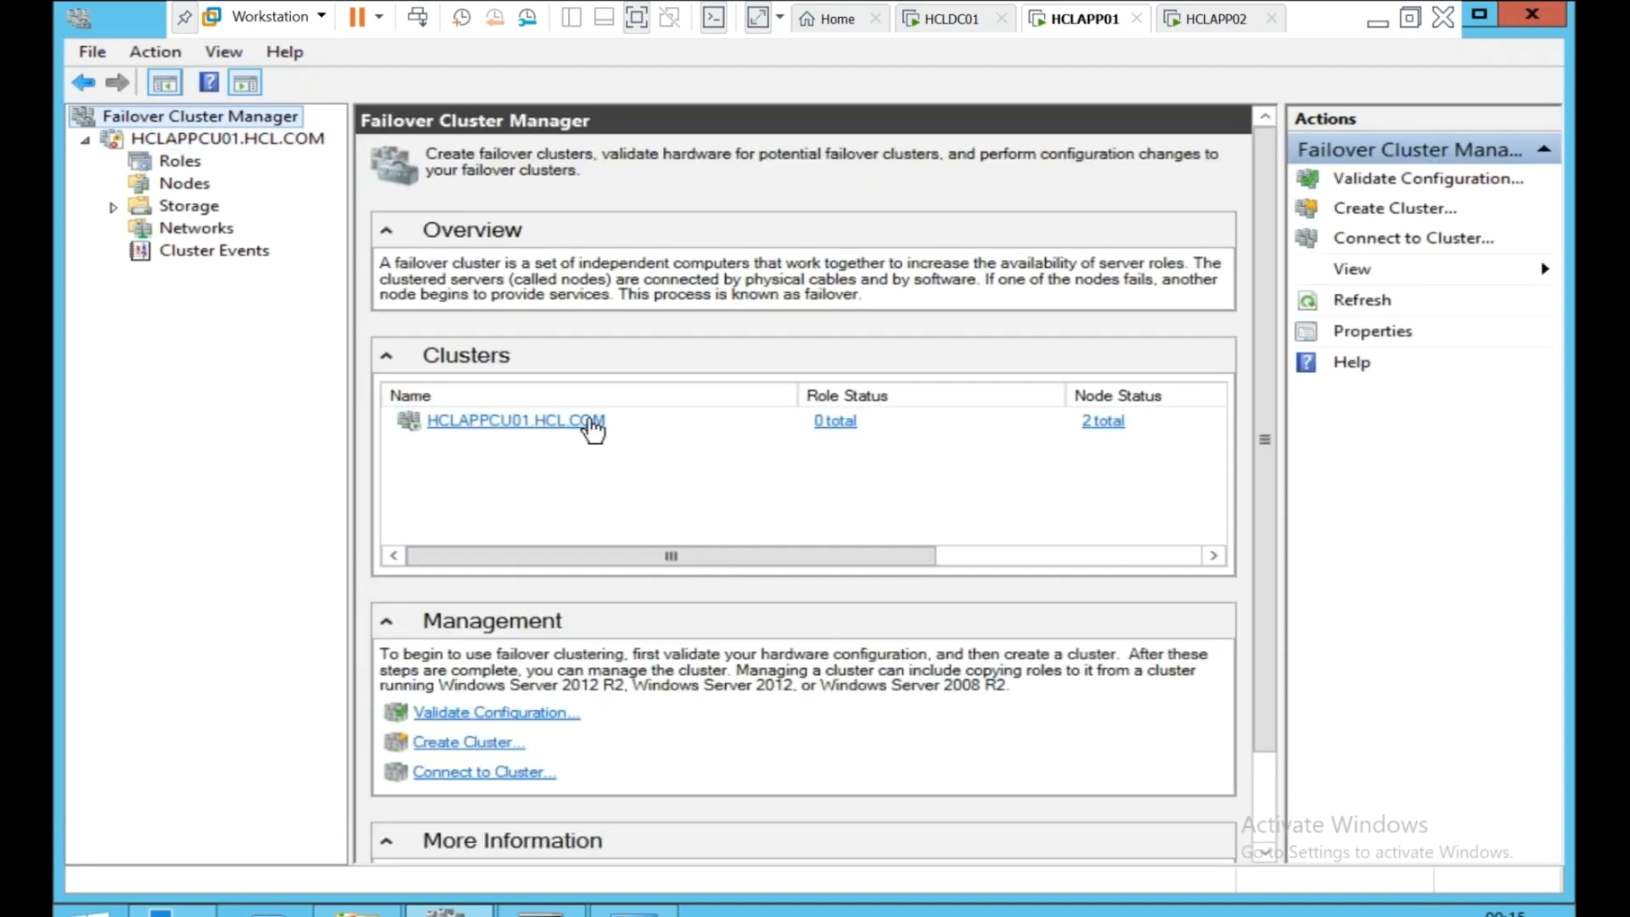
left_click_drag(1264, 424, 920, 170)
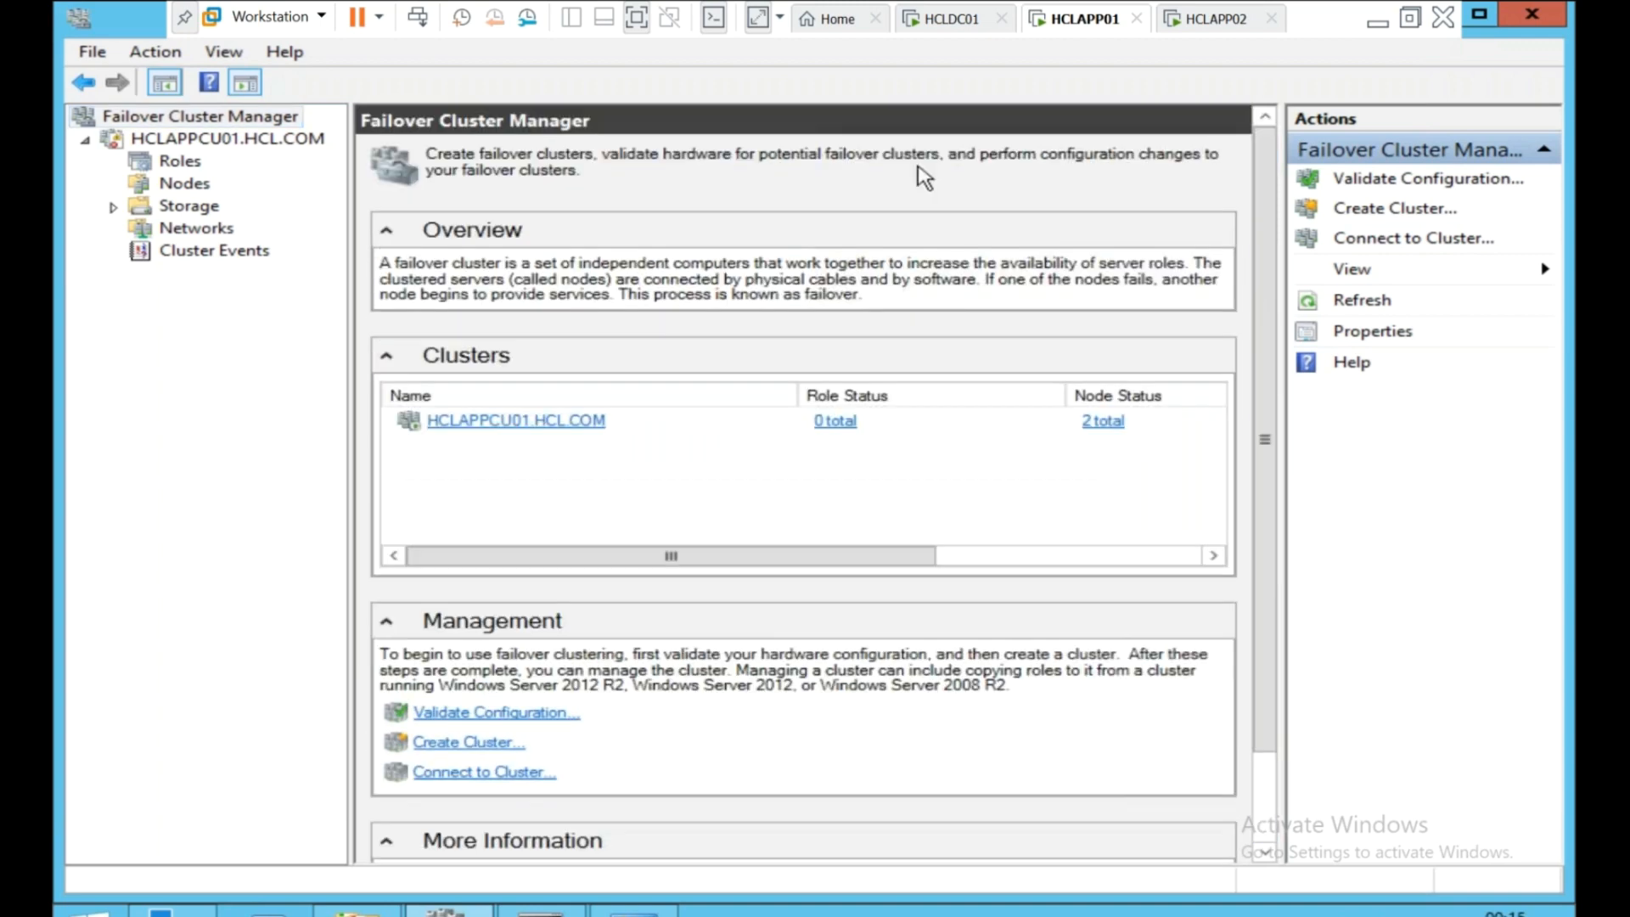
left_click(165, 159)
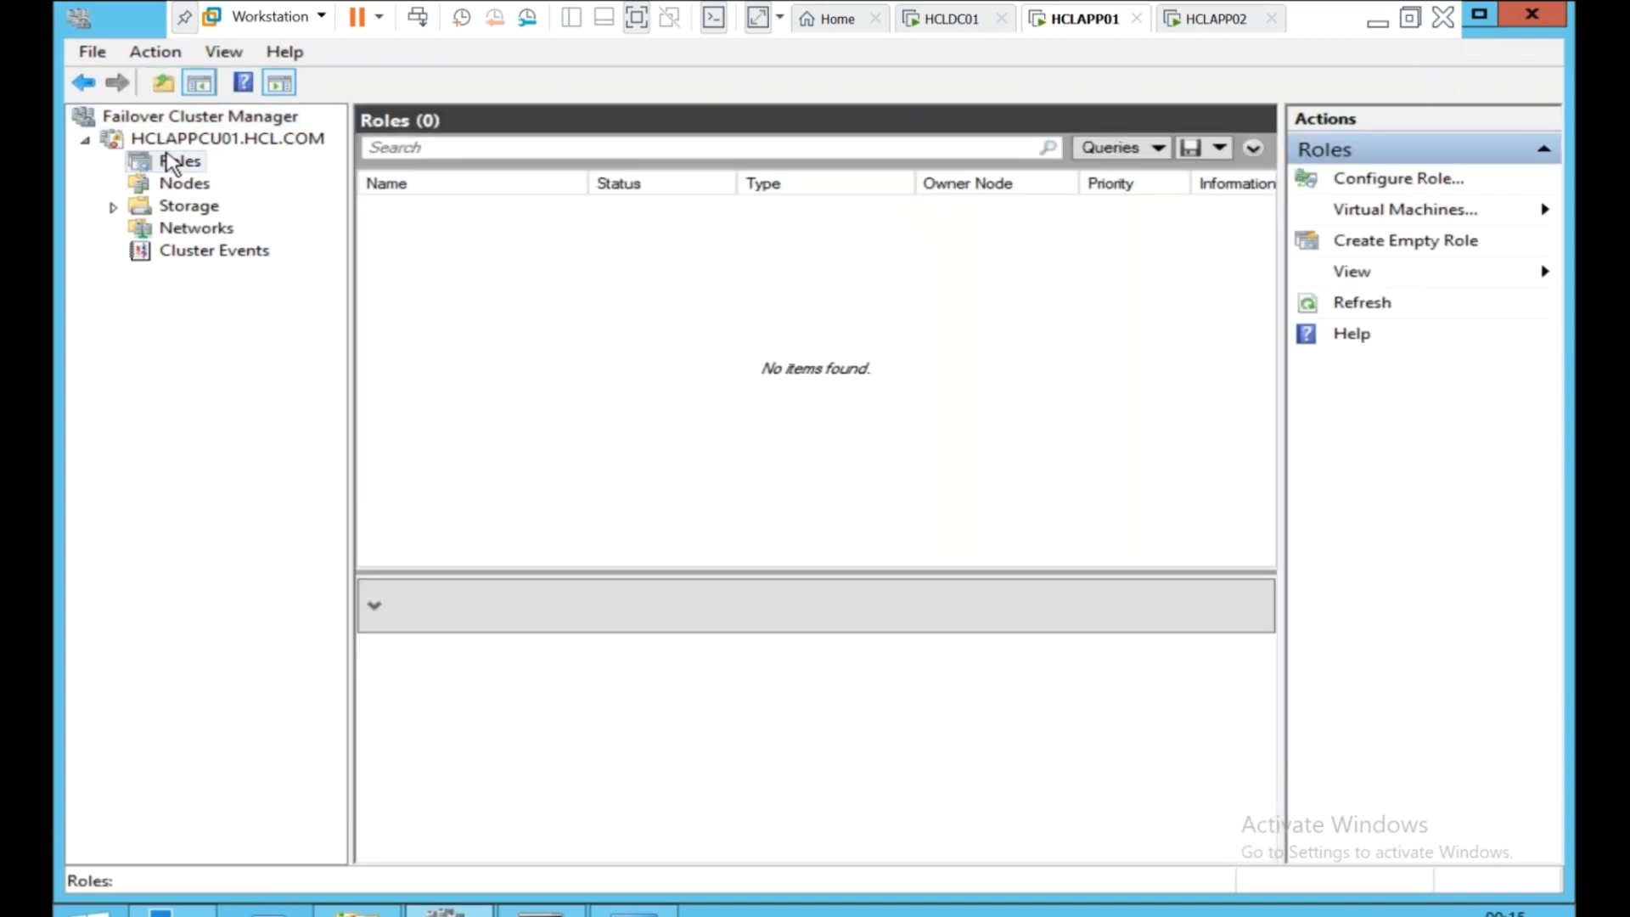
left_click(199, 143)
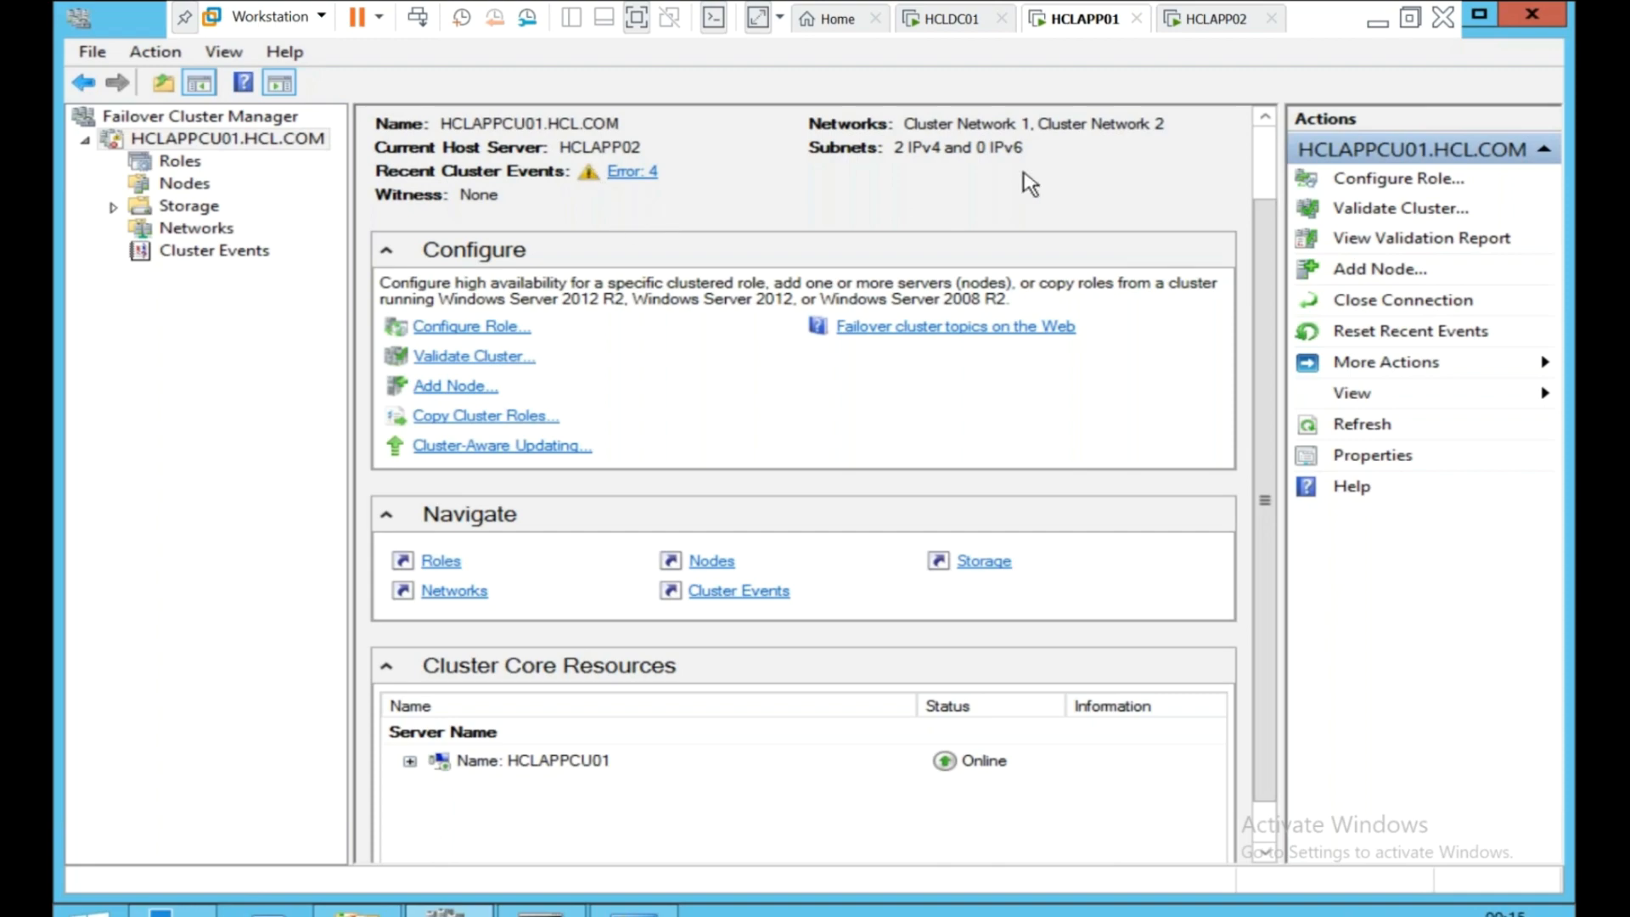
On the HCLAPP02 machine, open the network adapter settings and disable the PROD connection.
left_click(1210, 28)
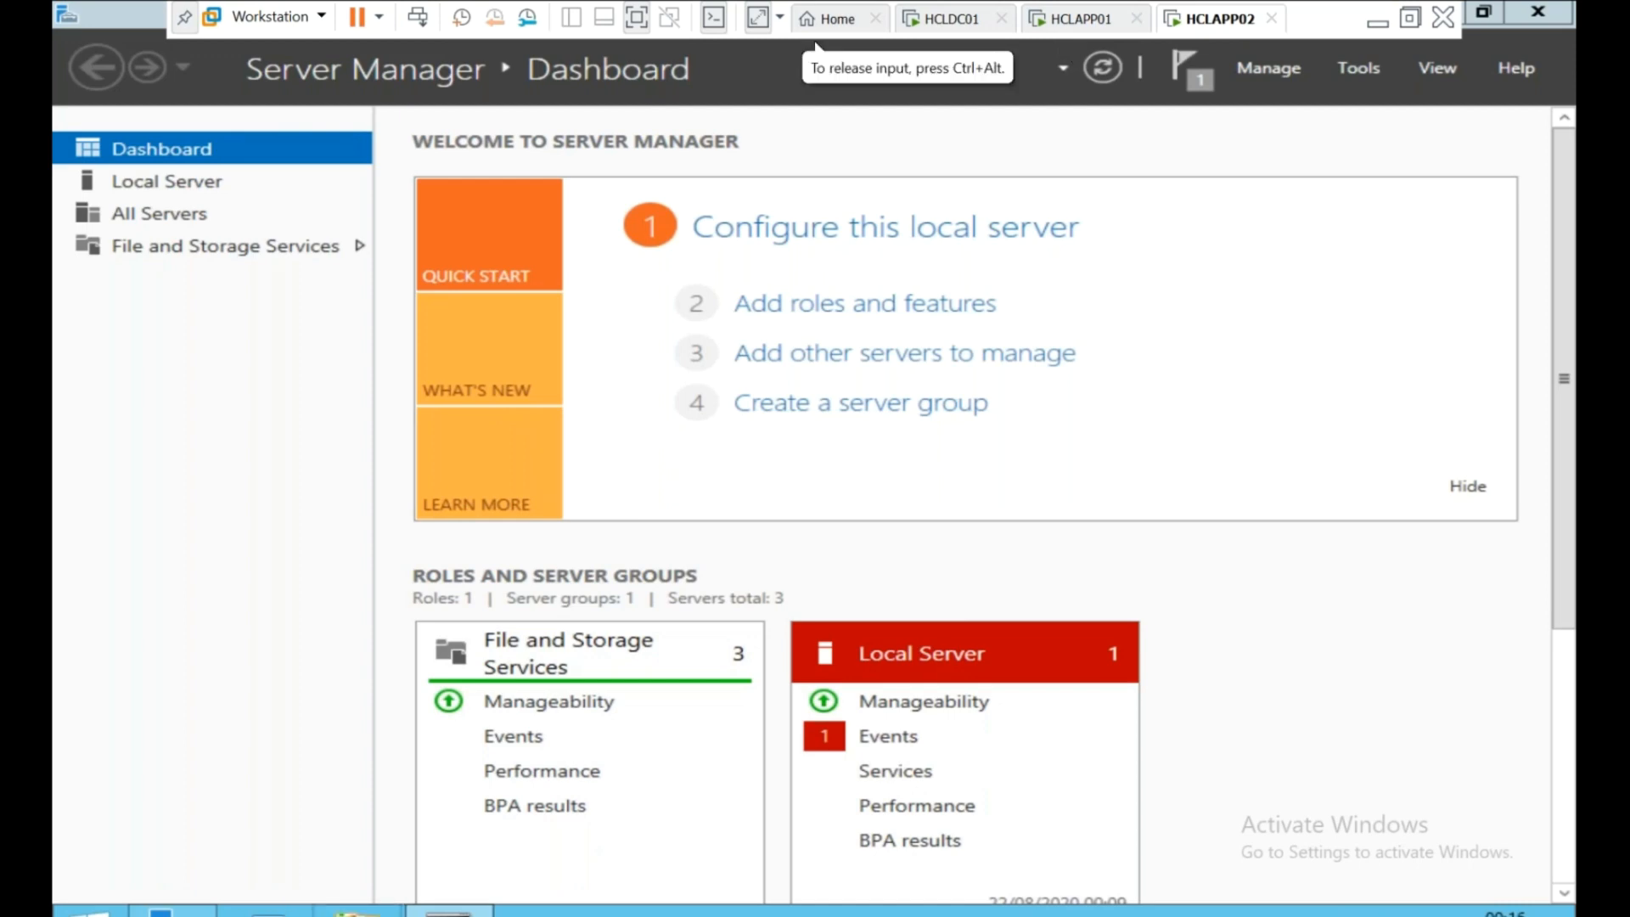
key("super+e")
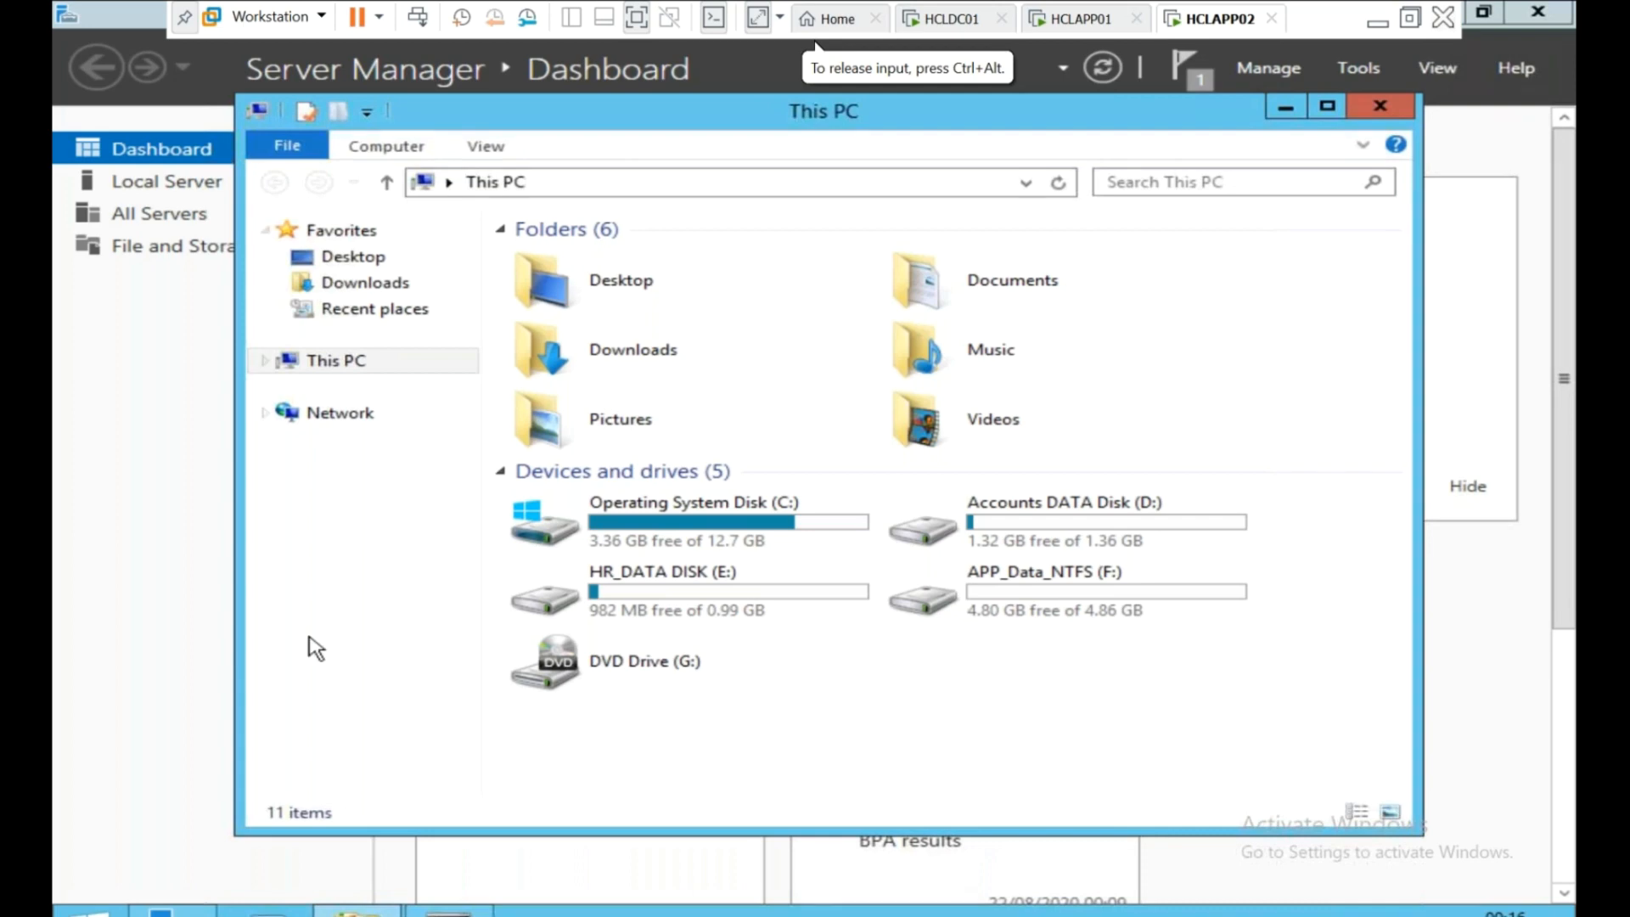
right_click(348, 414)
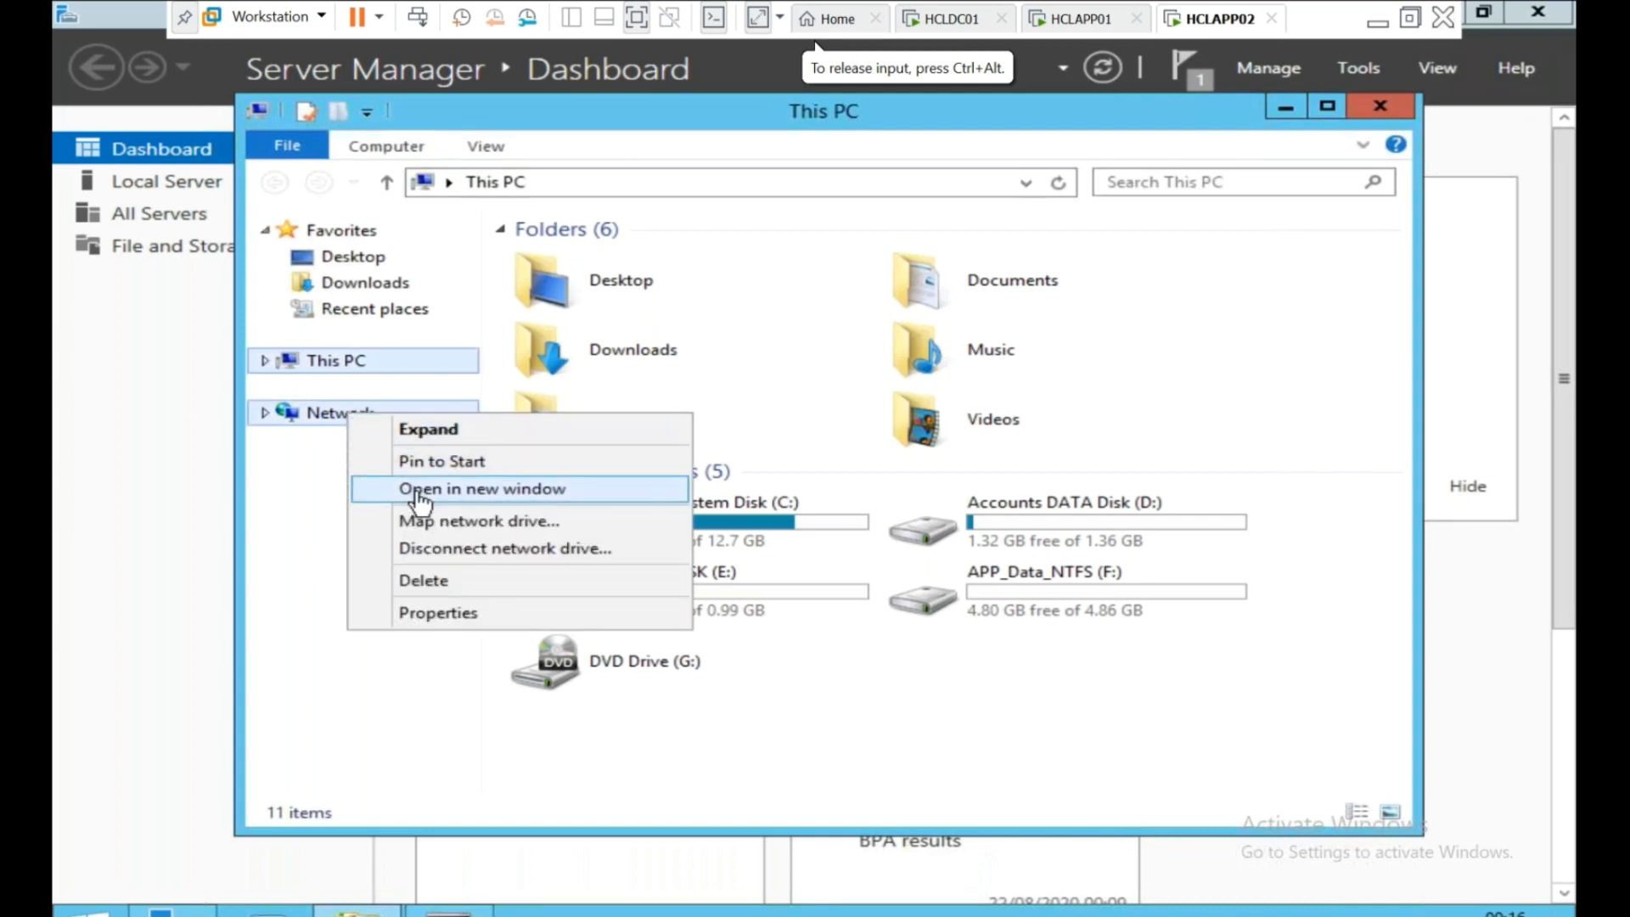
left_click(459, 615)
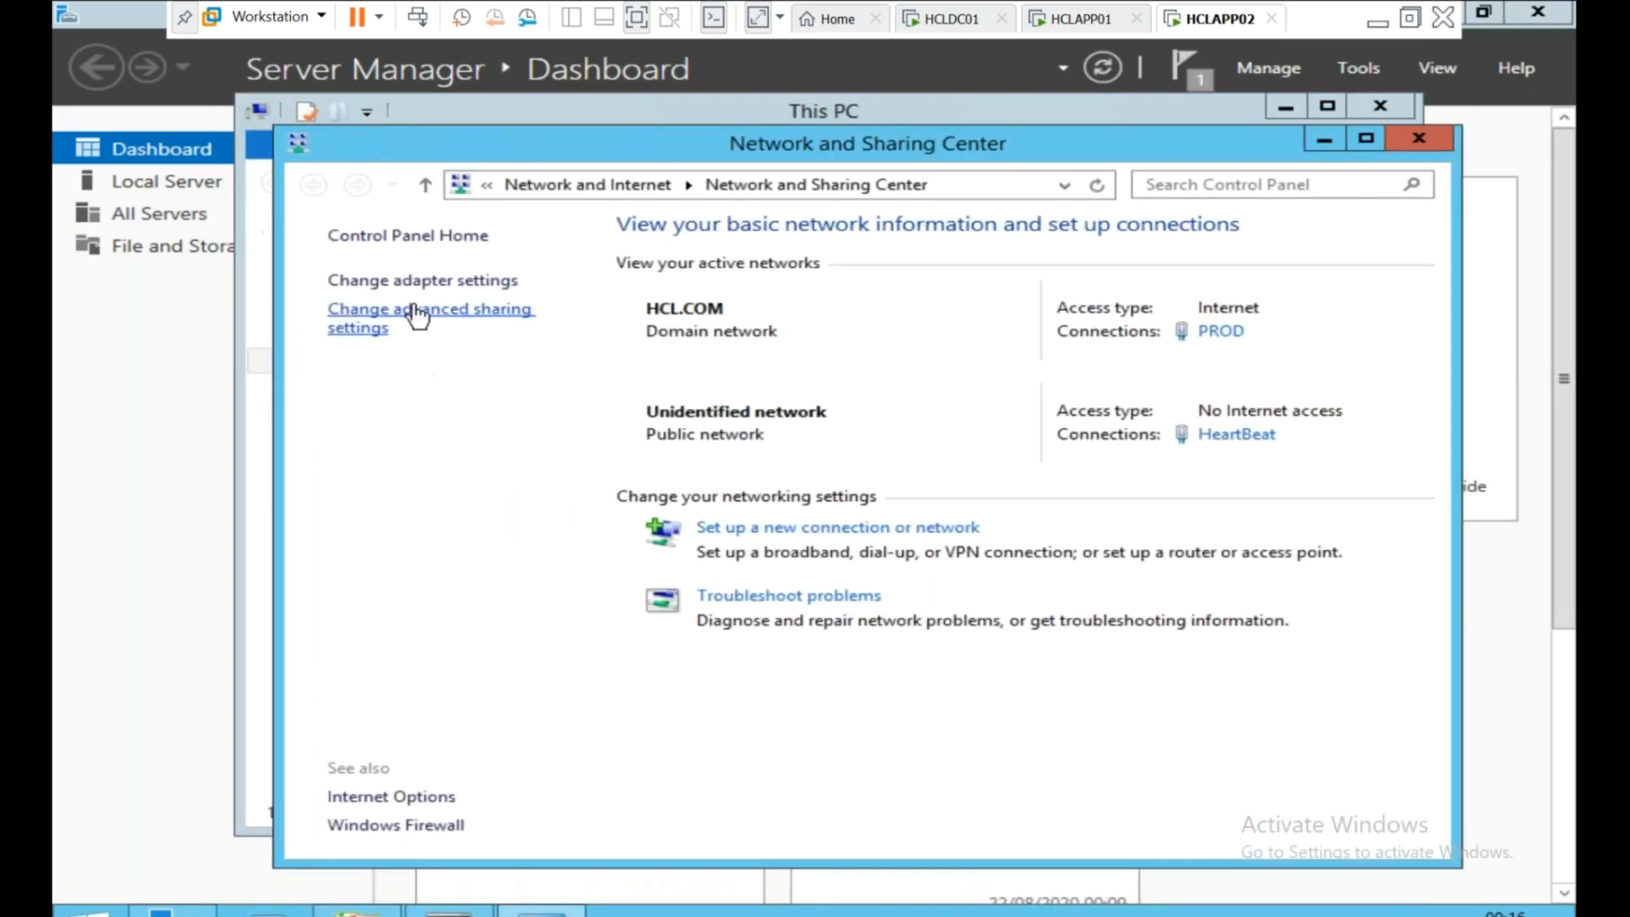
left_click(414, 281)
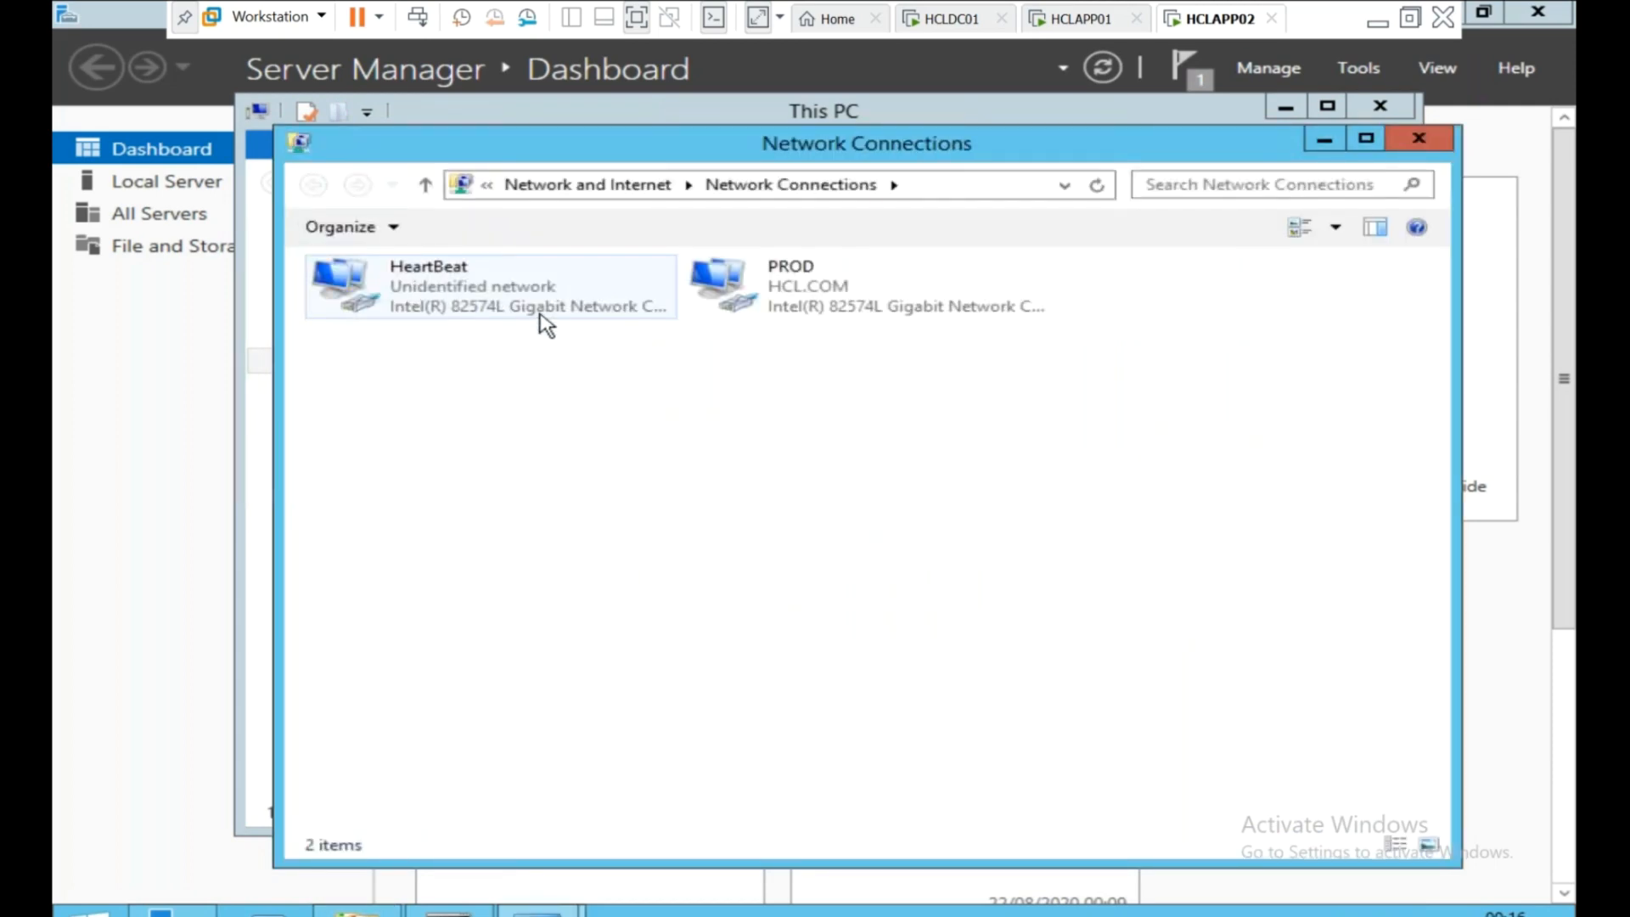
right_click(792, 291)
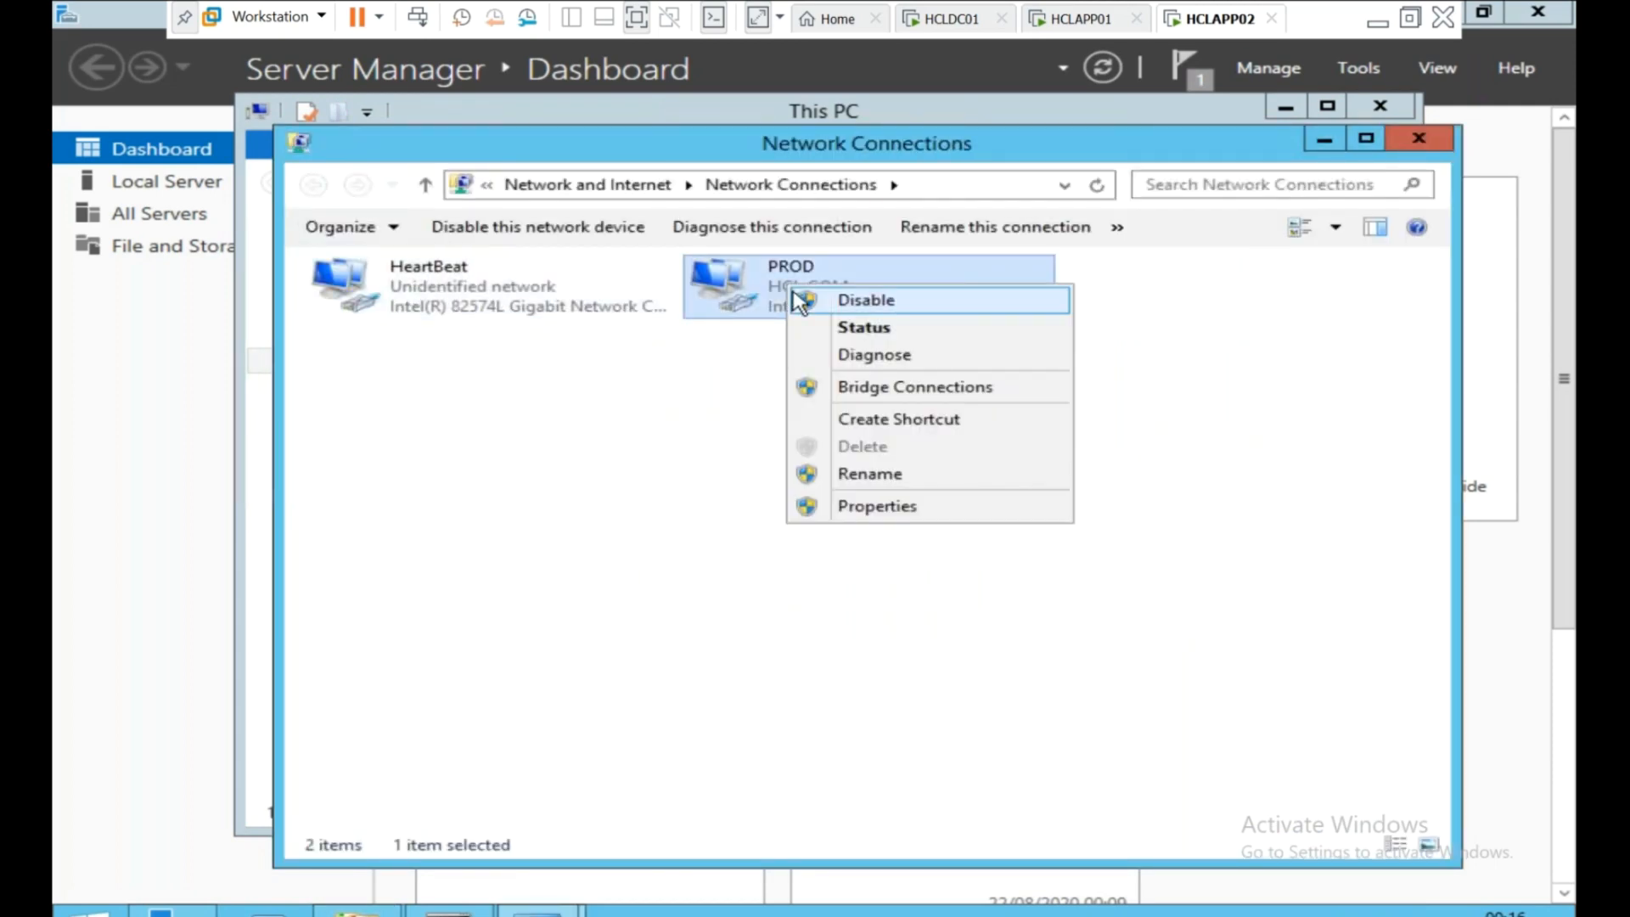
left_click(799, 300)
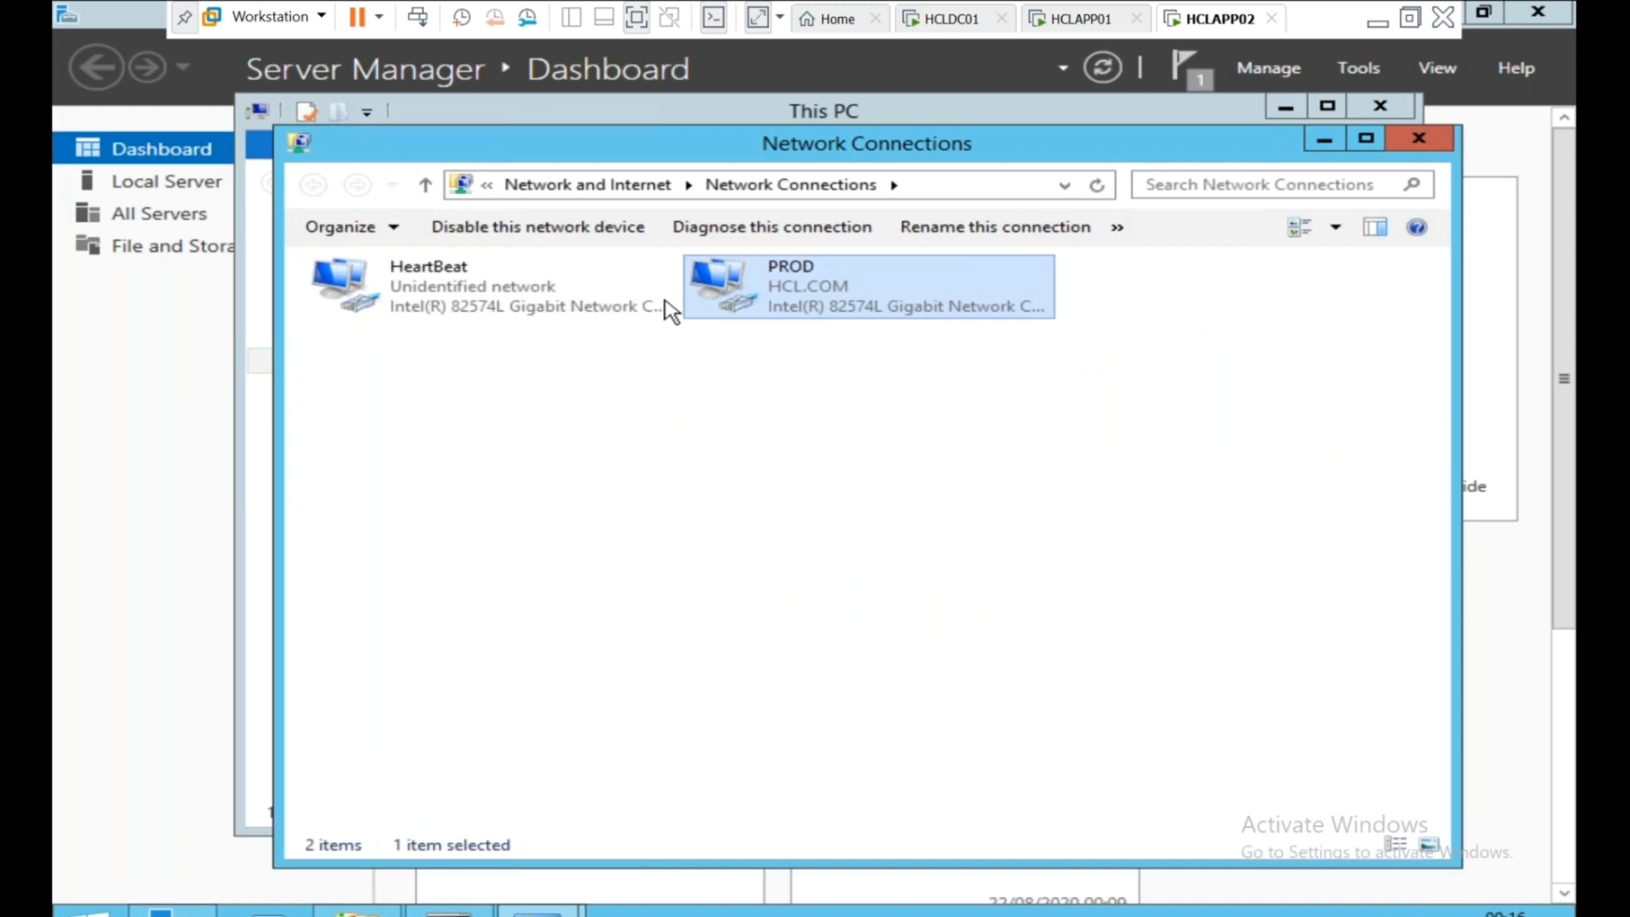
Disable the HeartBeat network connection on the HCLAPP02 machine.
left_click(491, 306)
right_click(486, 304)
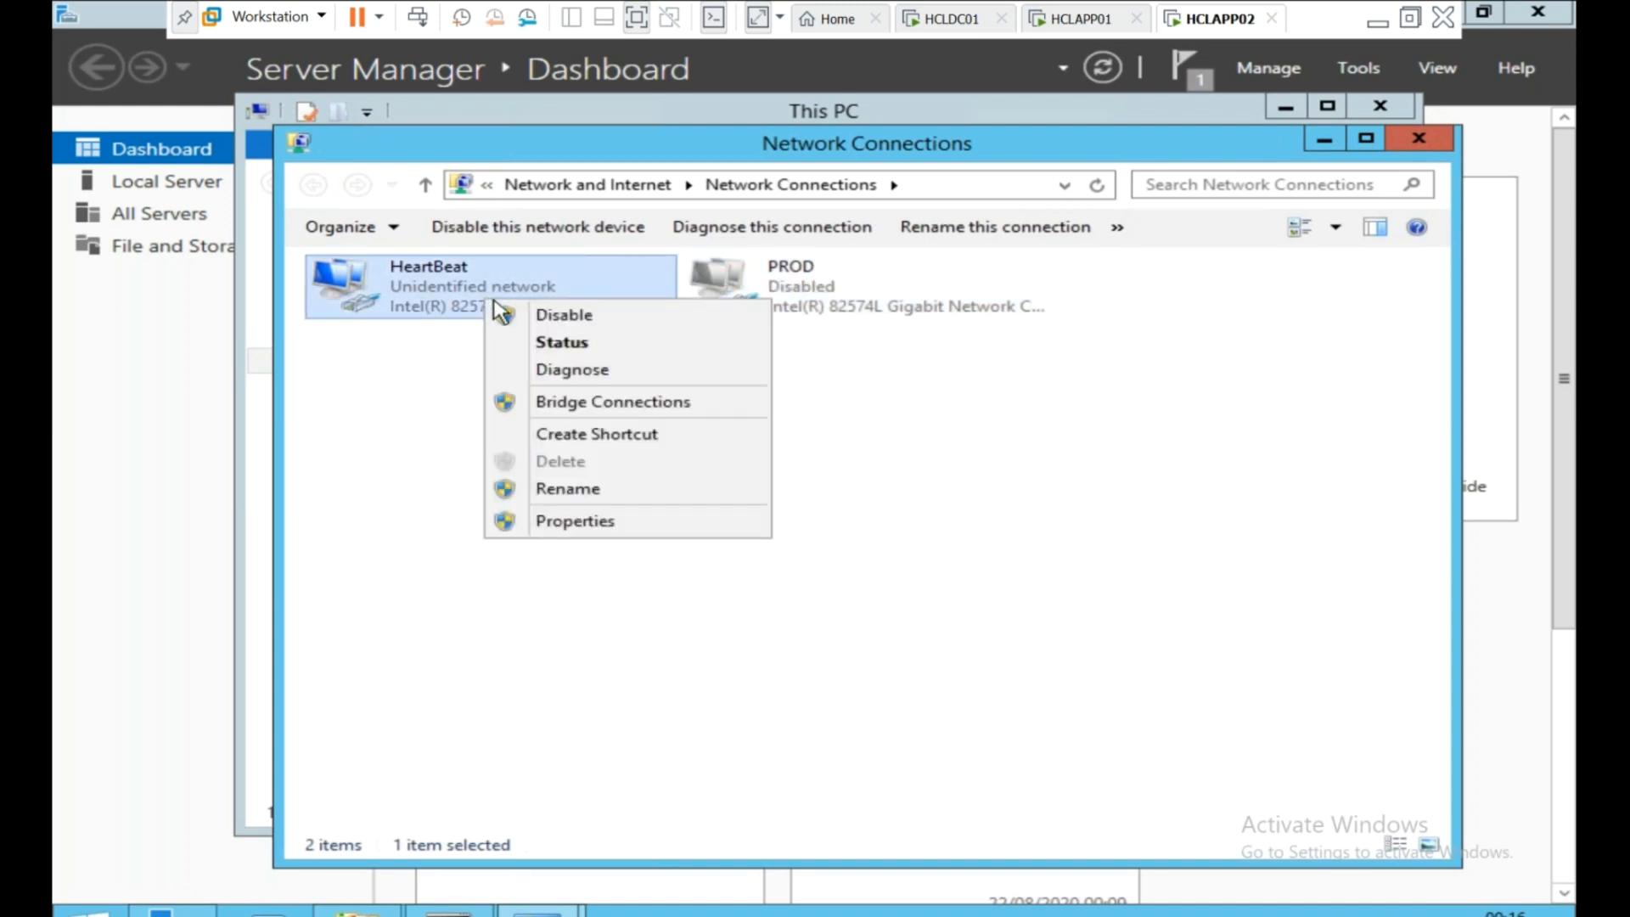
left_click(528, 314)
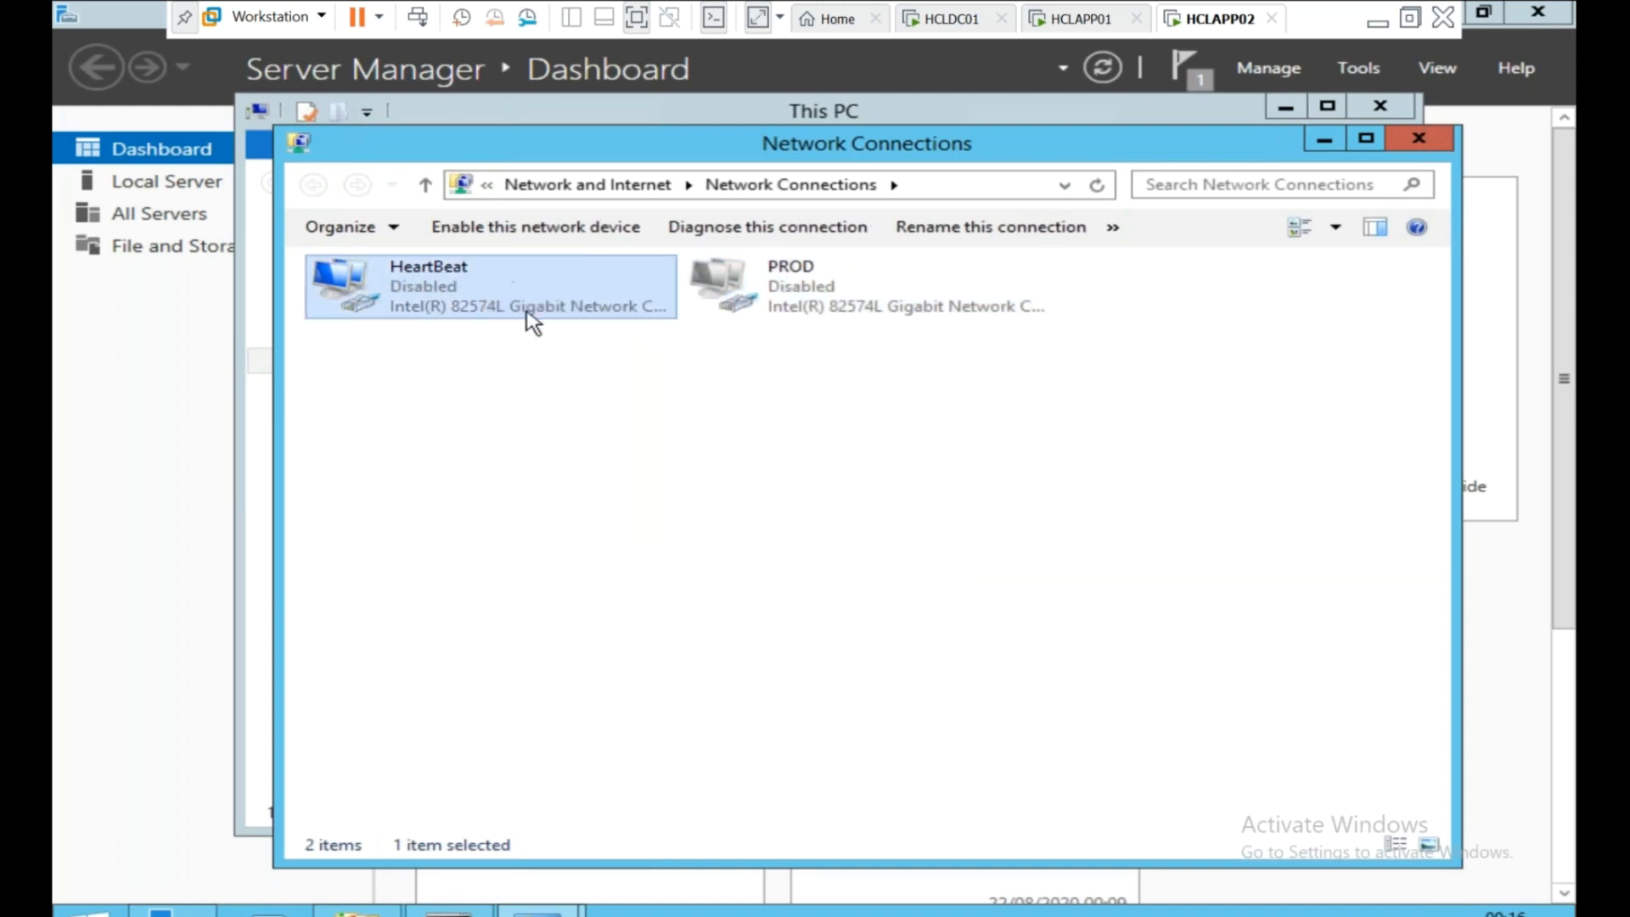
Check the cluster's current host server on HCLAPP01 against the continuous ping to HCLAPPCU01 running on HCLDC01.
left_click(1072, 25)
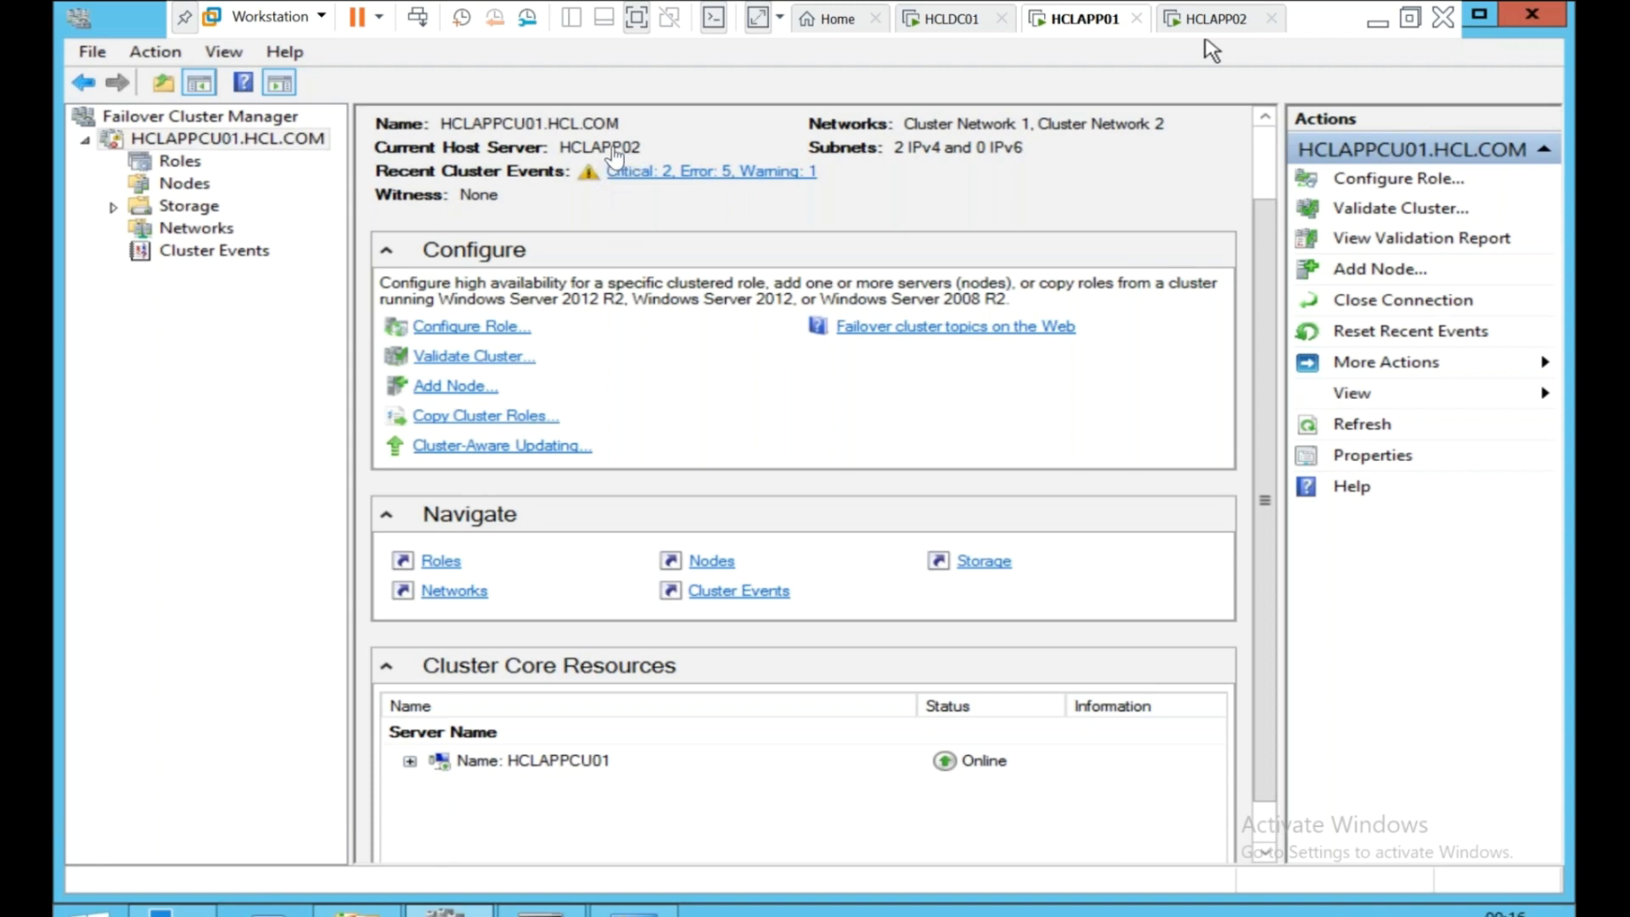
left_click(947, 19)
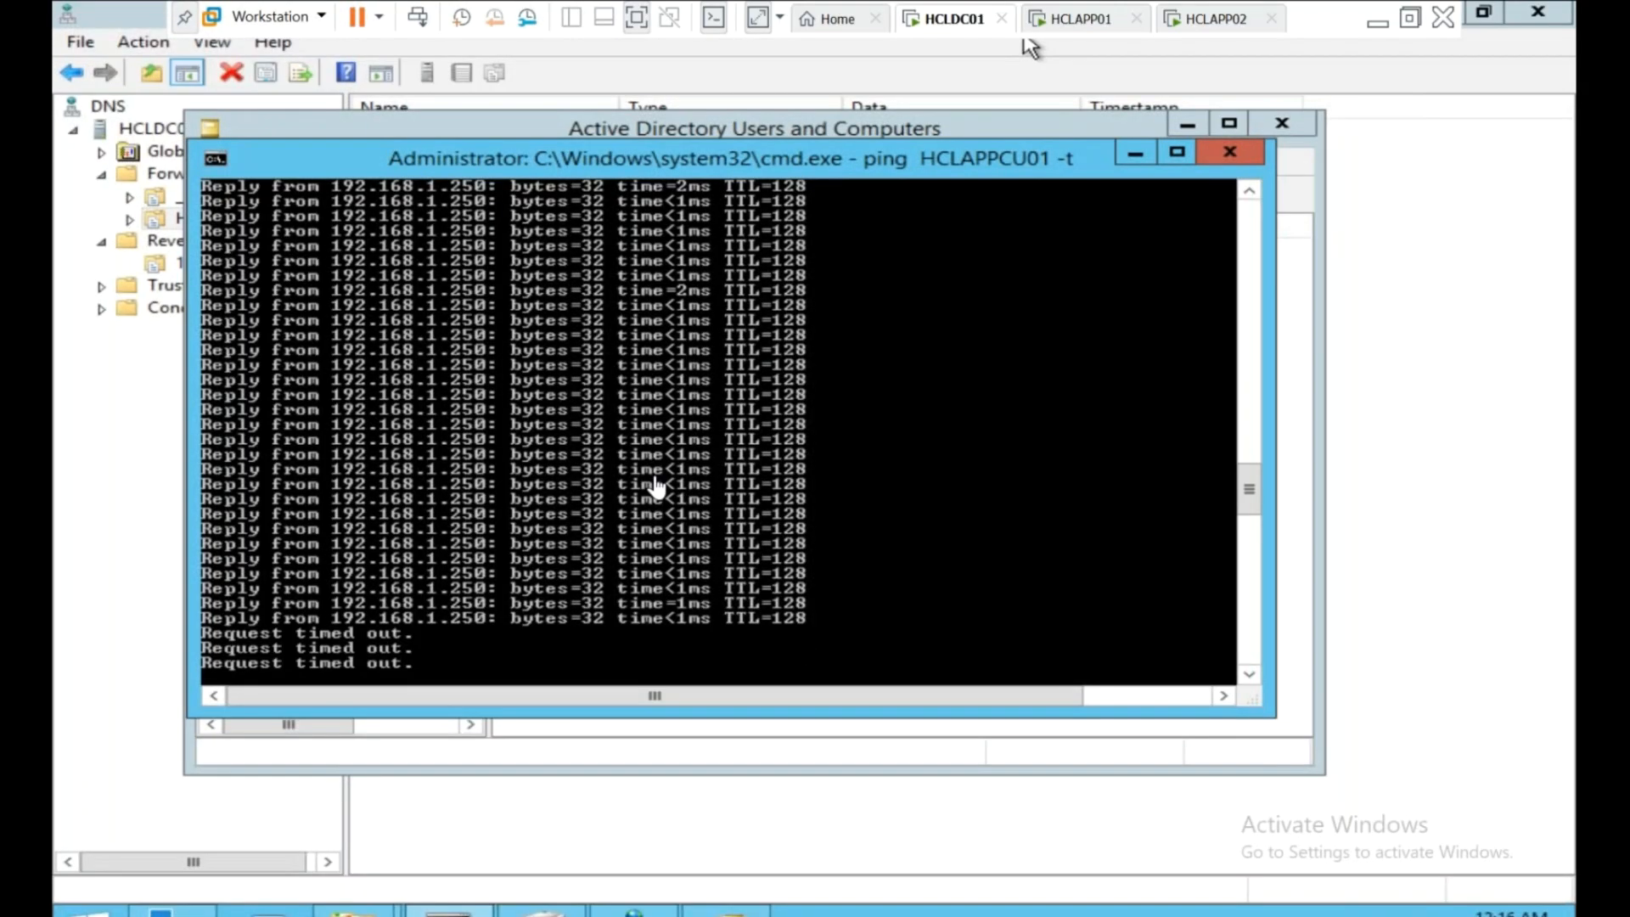
left_click(1050, 24)
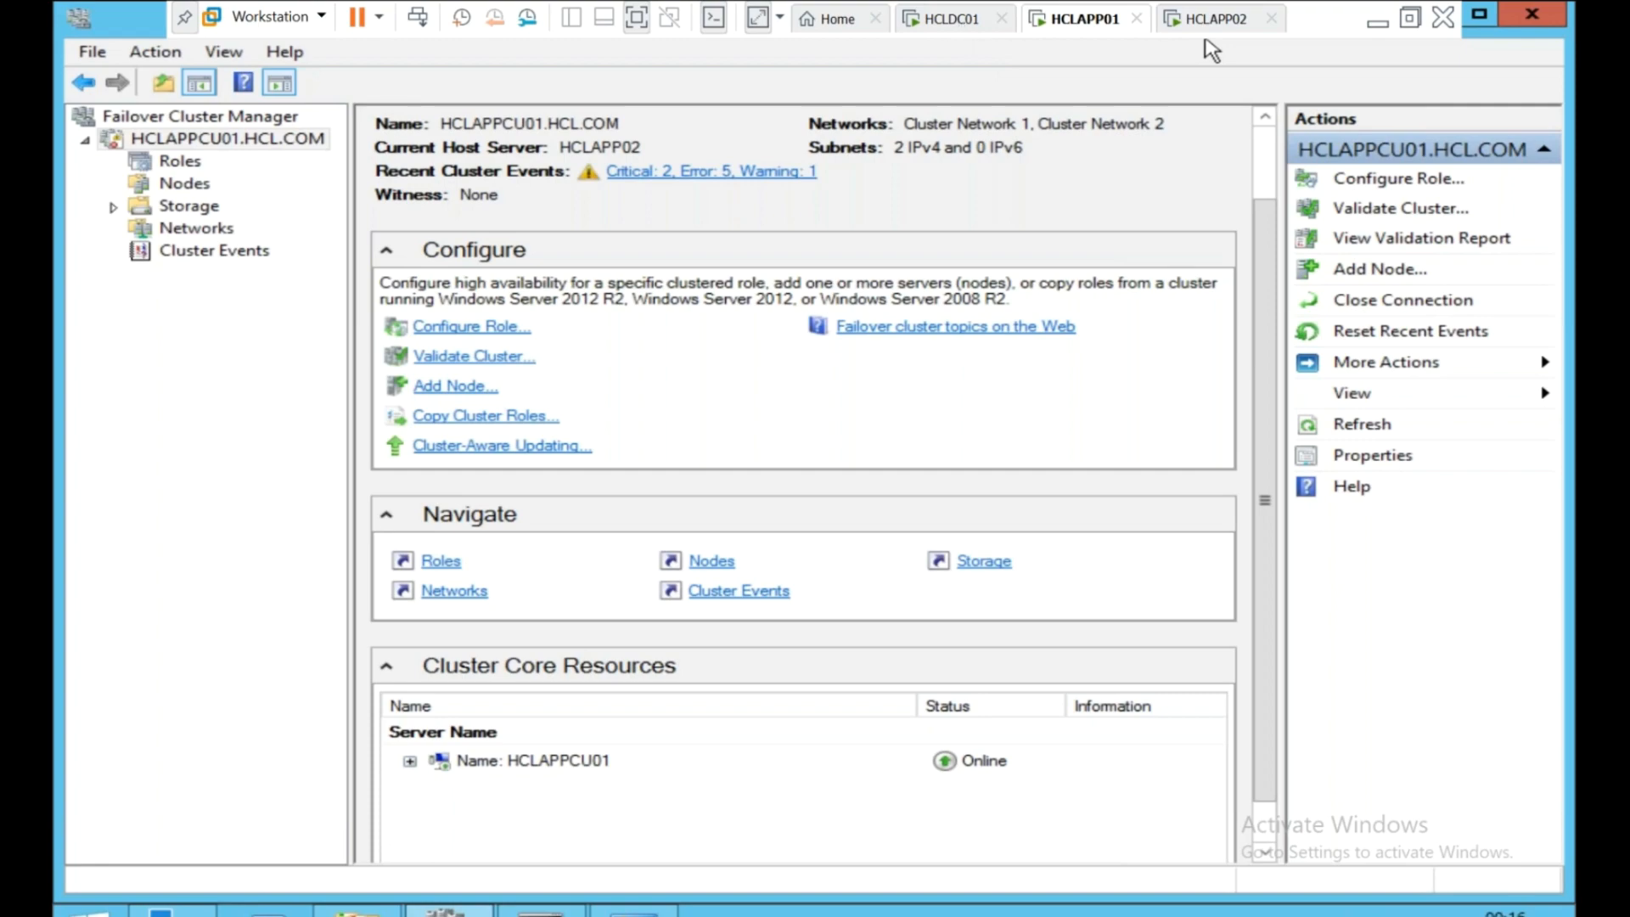
left_click(943, 20)
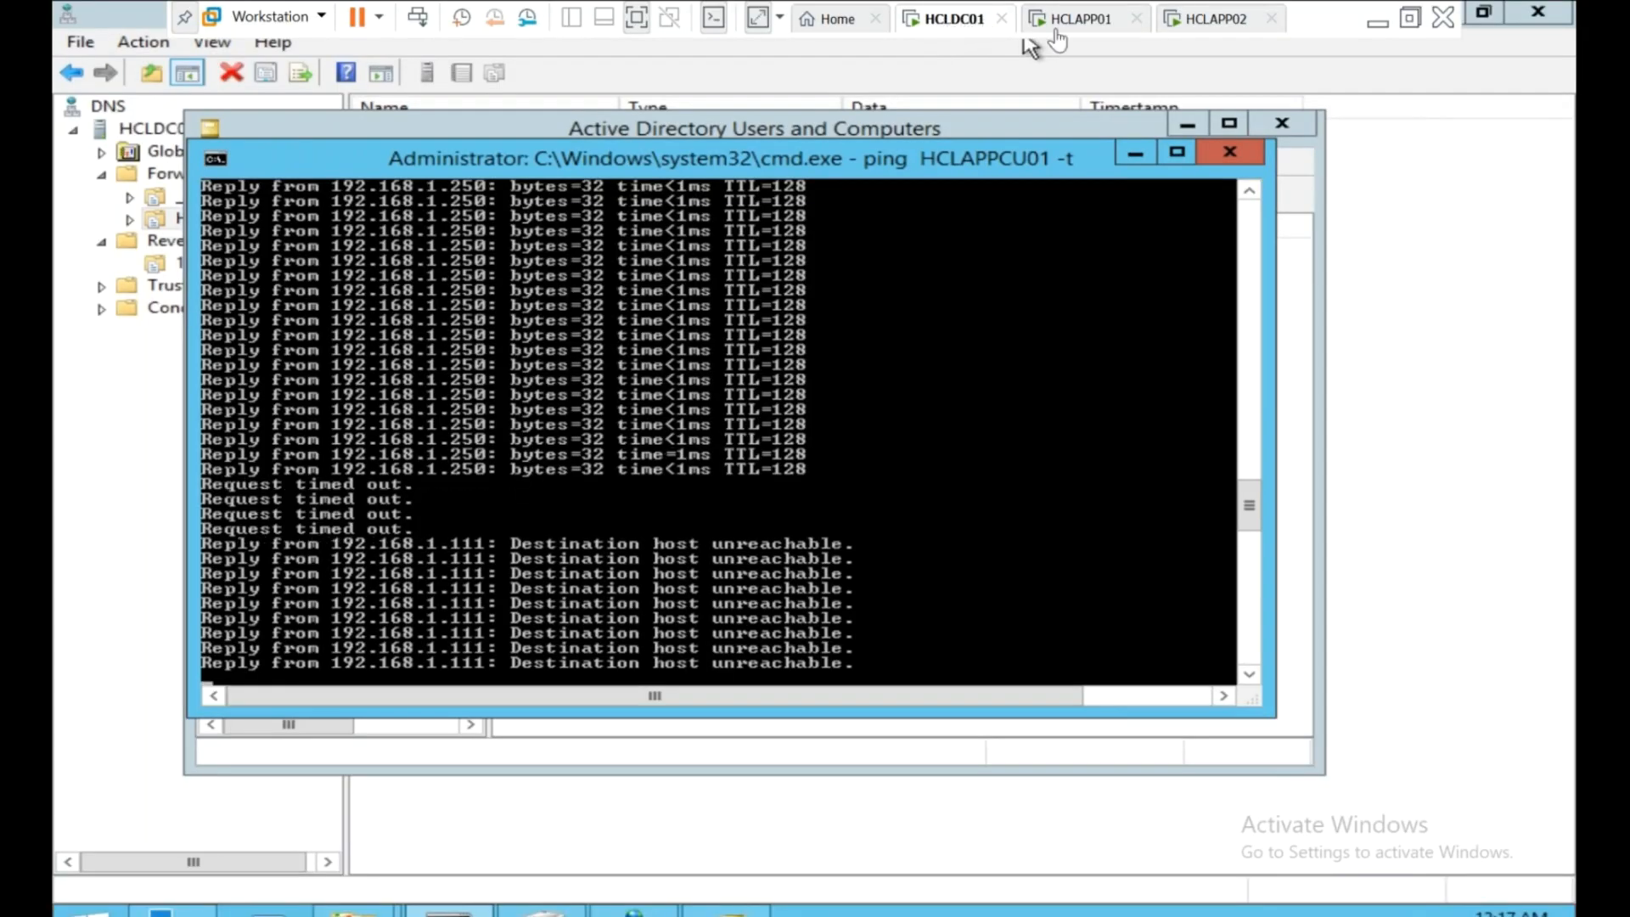
left_click(1056, 25)
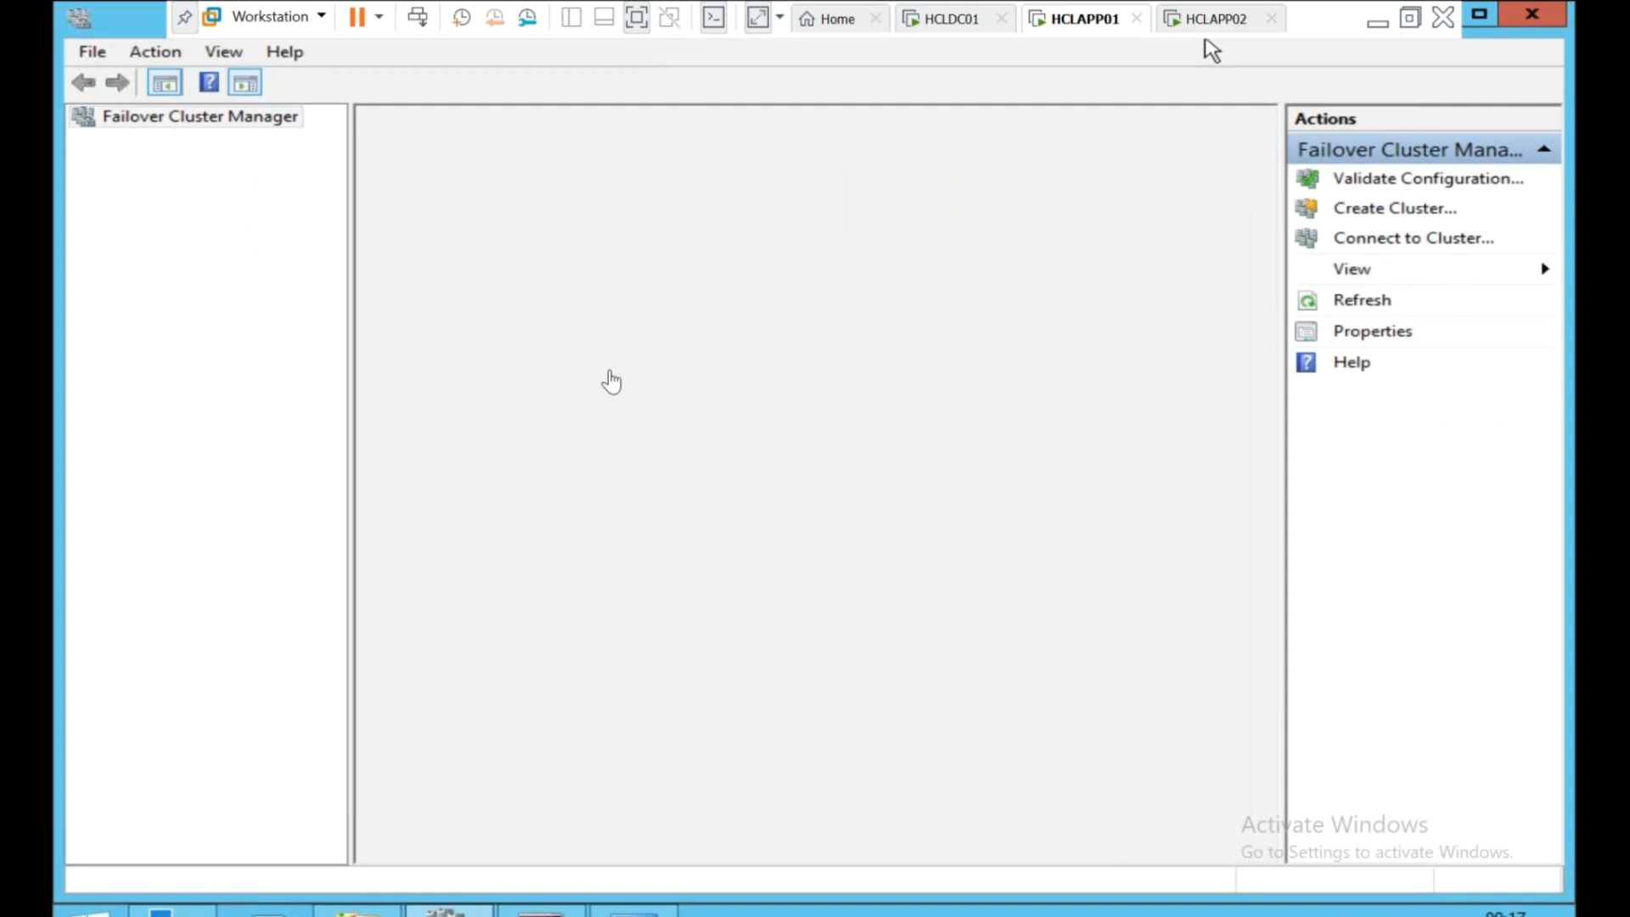
Refresh the Failover Cluster Manager root node on HCLAPP01 to reload the cluster list.
left_click(142, 118)
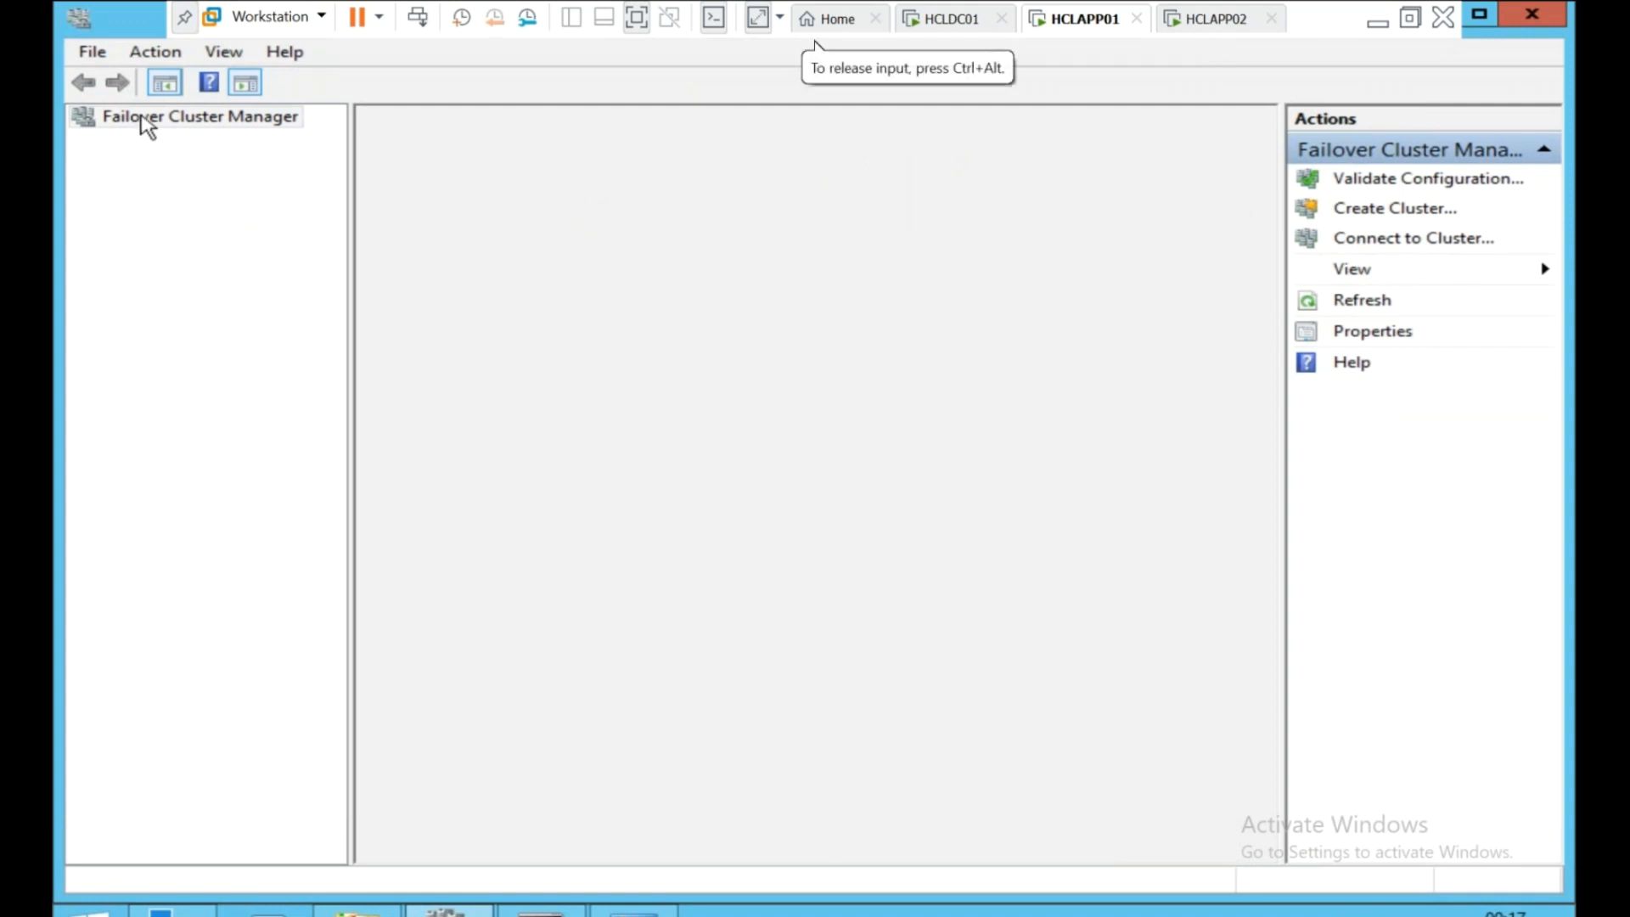
right_click(142, 119)
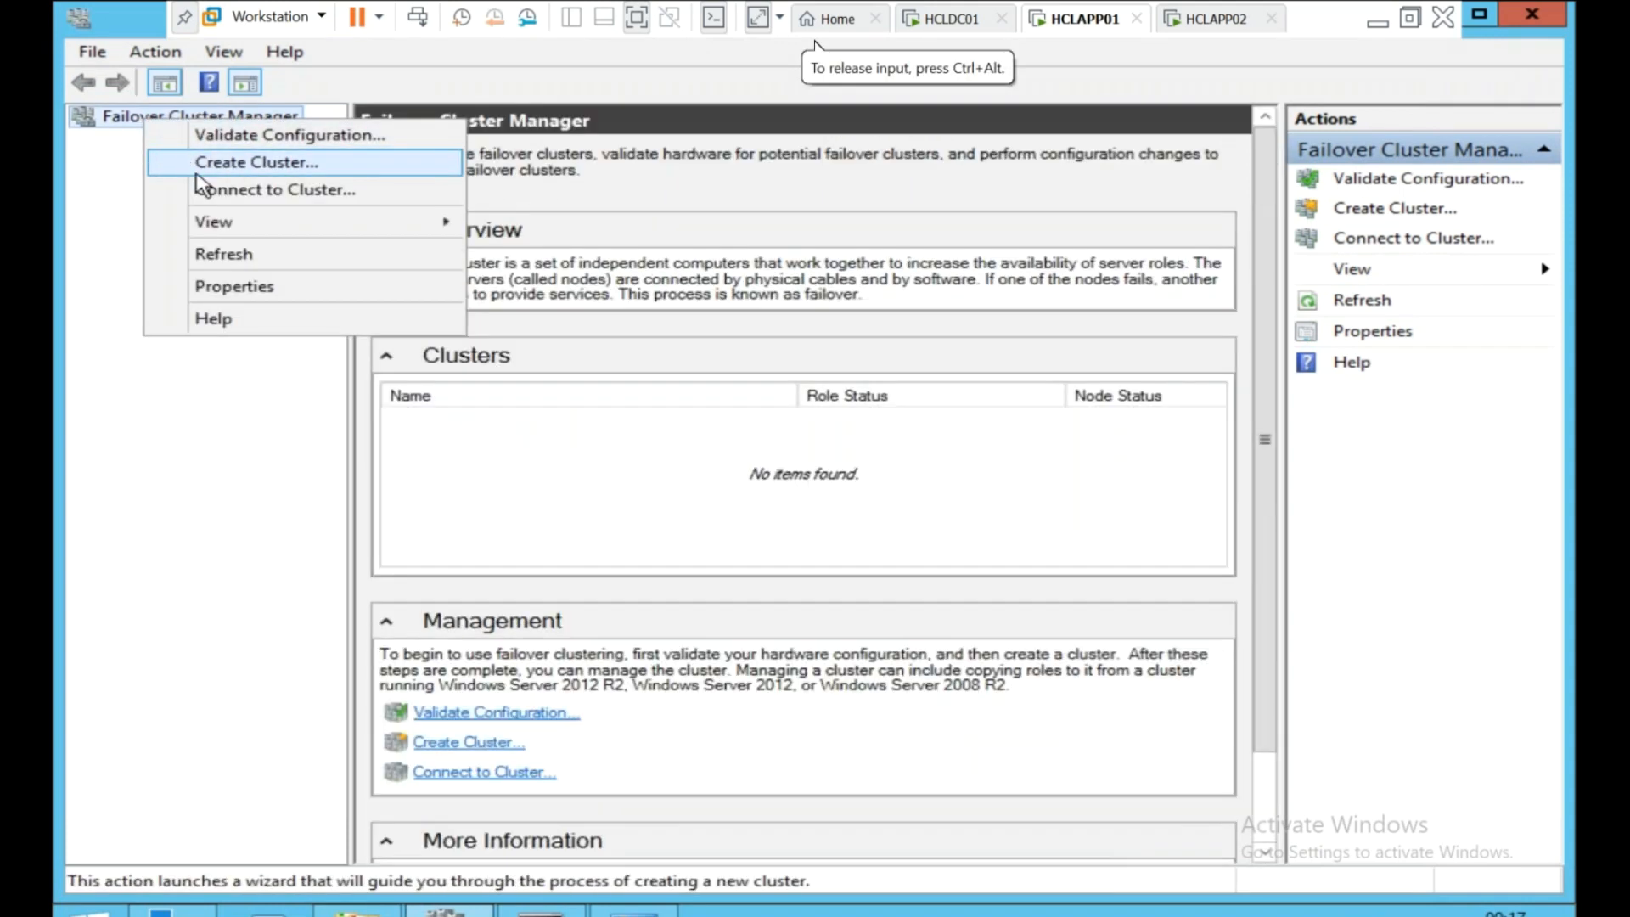
left_click(1463, 492)
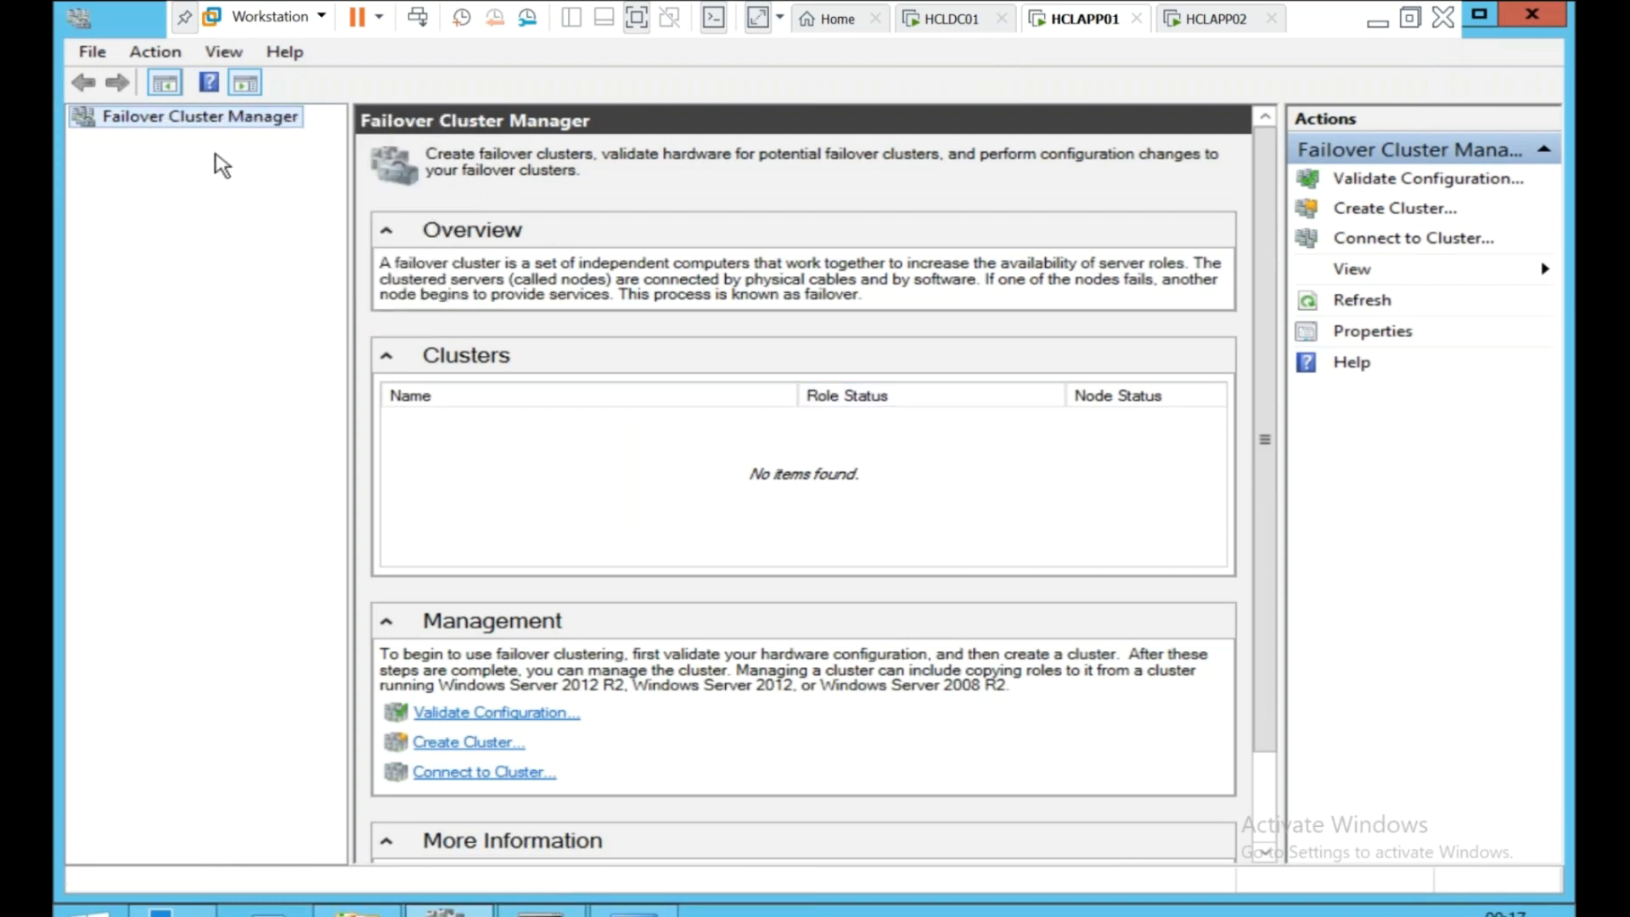
right_click(186, 116)
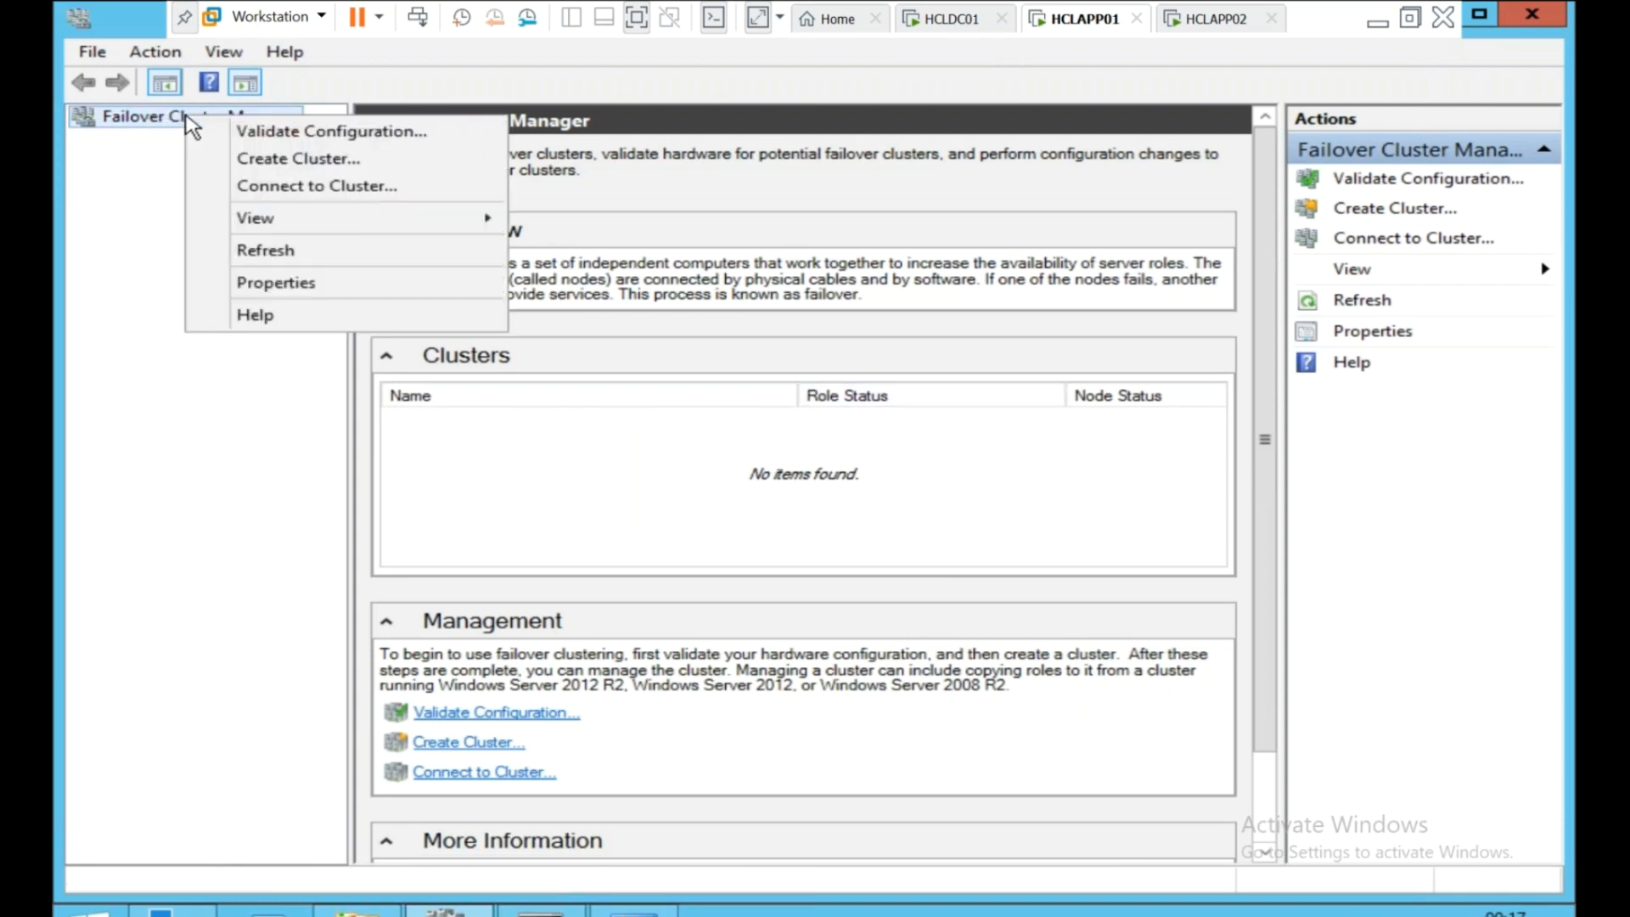
left_click(309, 254)
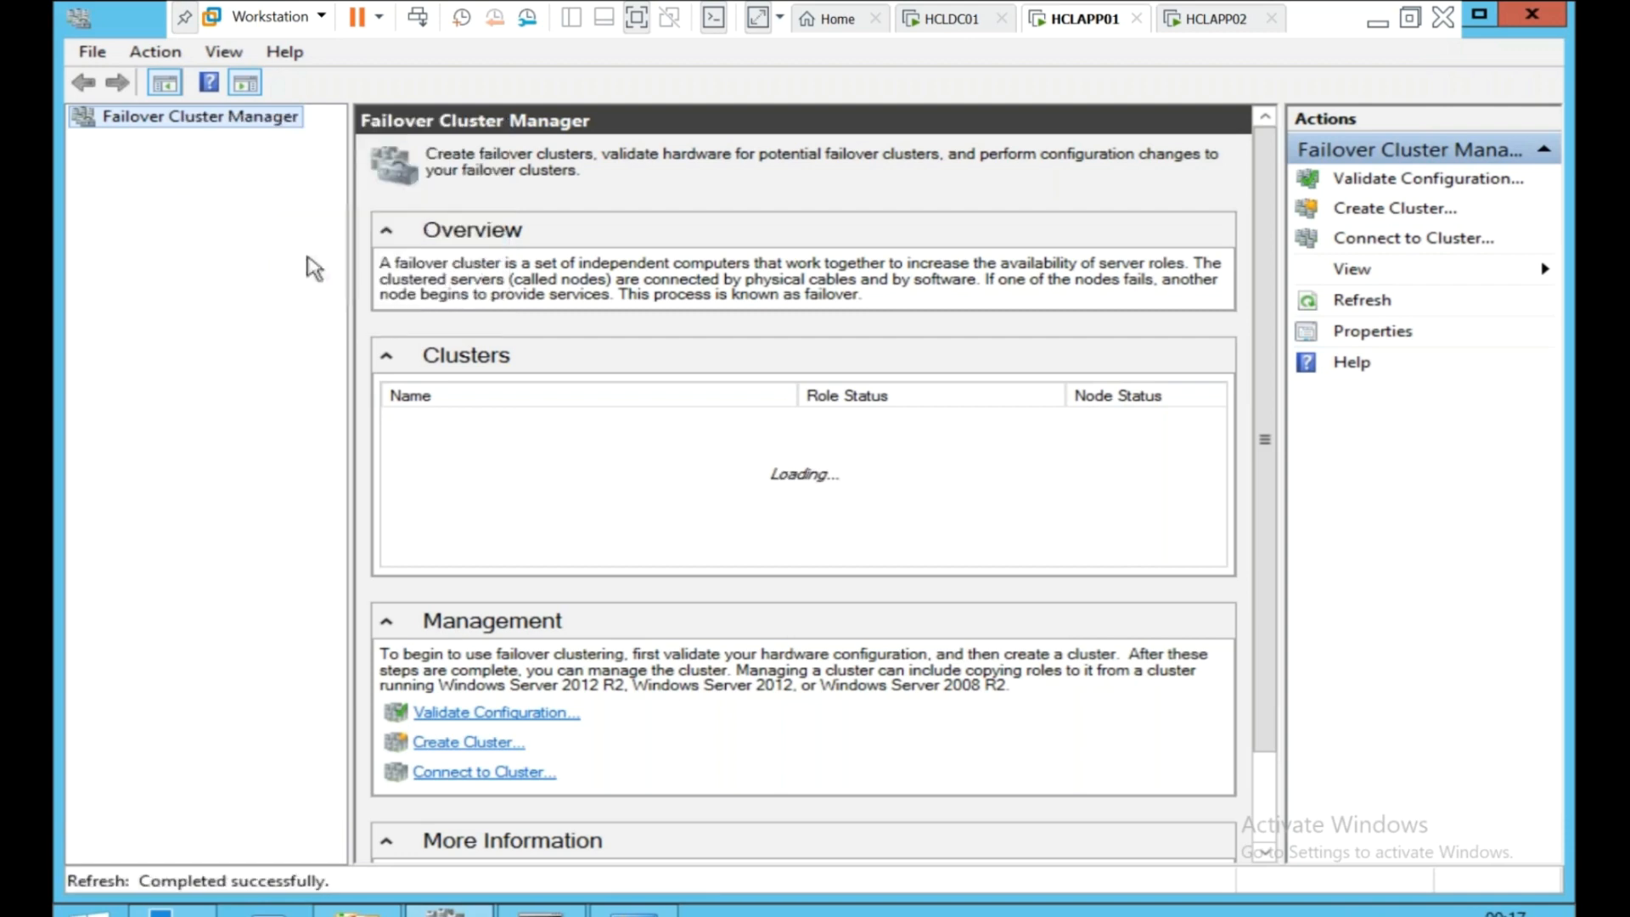
Try to connect Failover Cluster Manager to the cluster using the <Cluster on this server...> option.
right_click(213, 122)
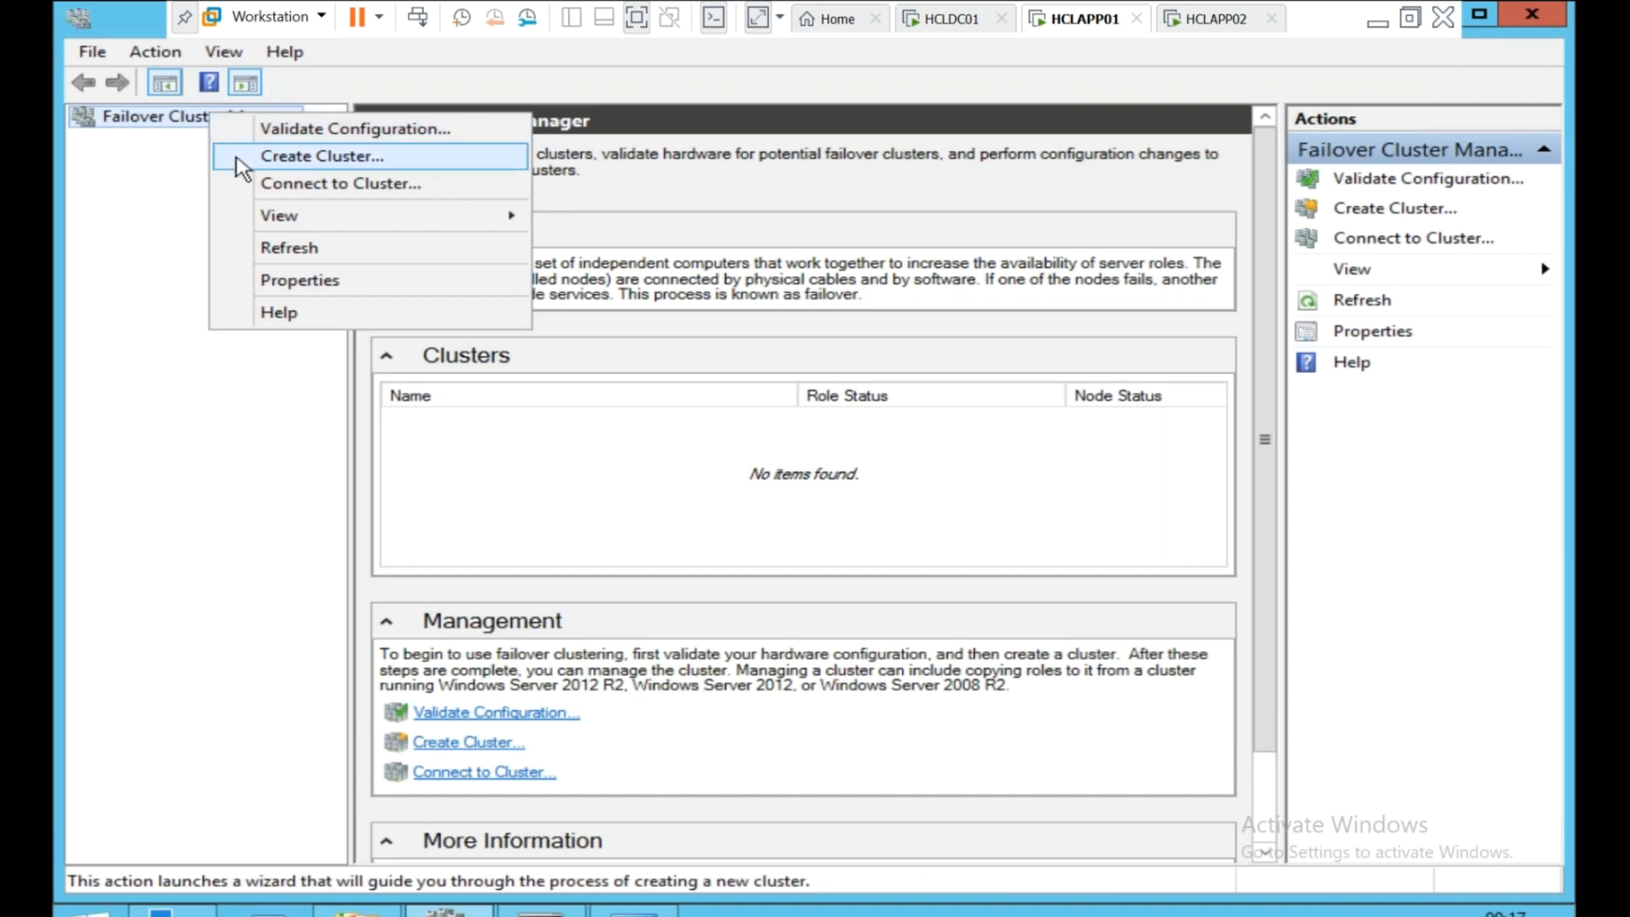
left_click(254, 185)
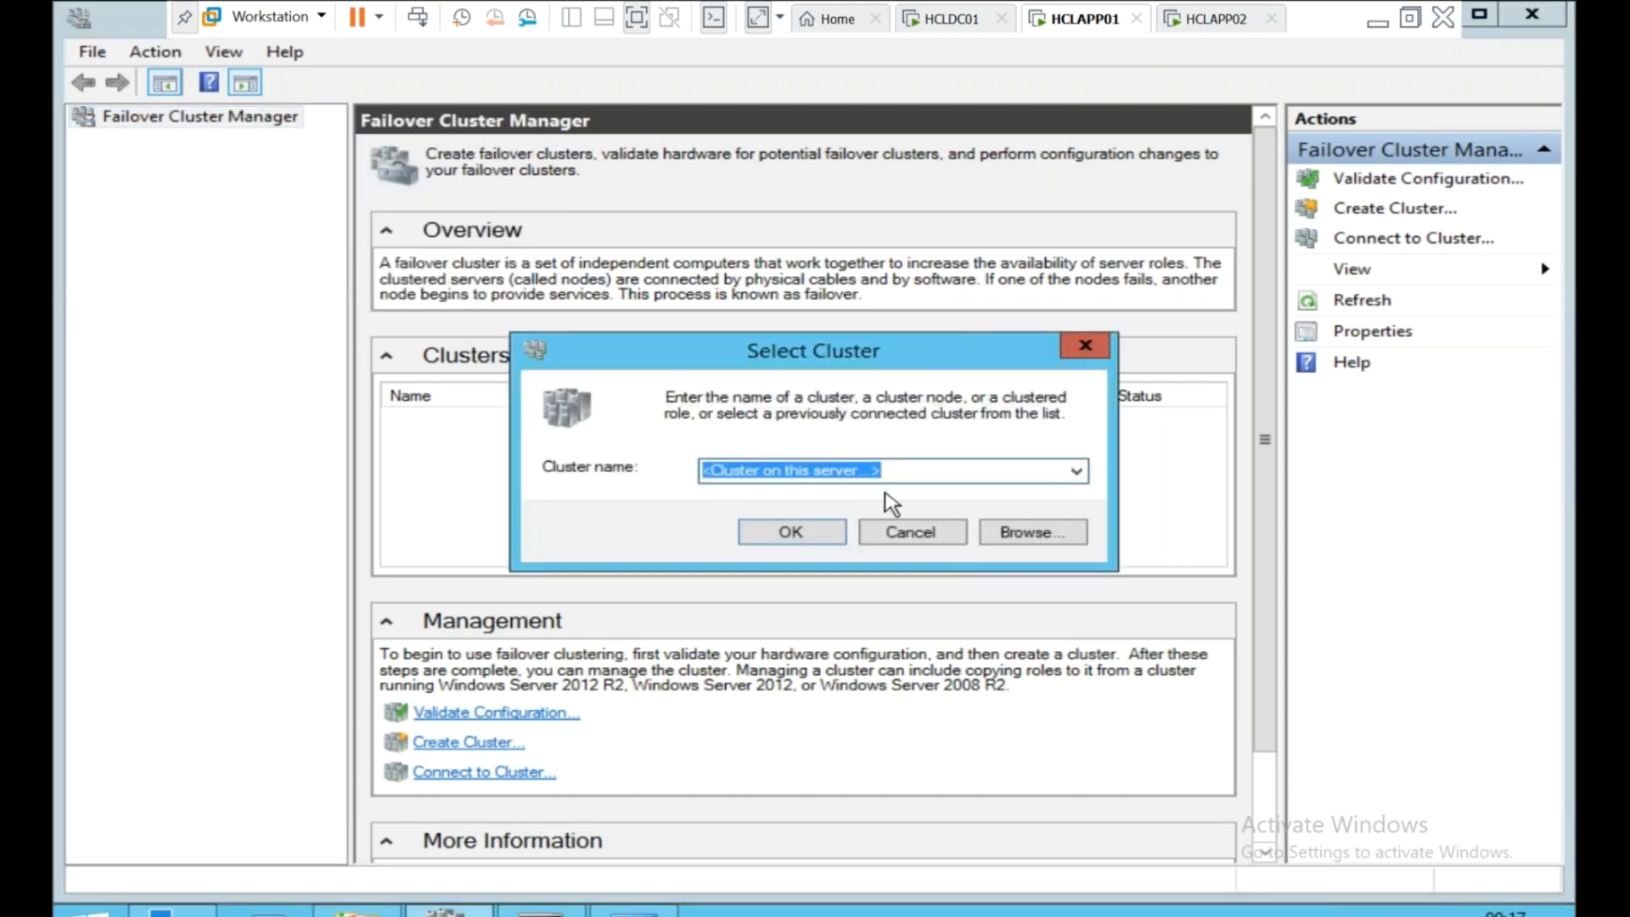
left_click(791, 532)
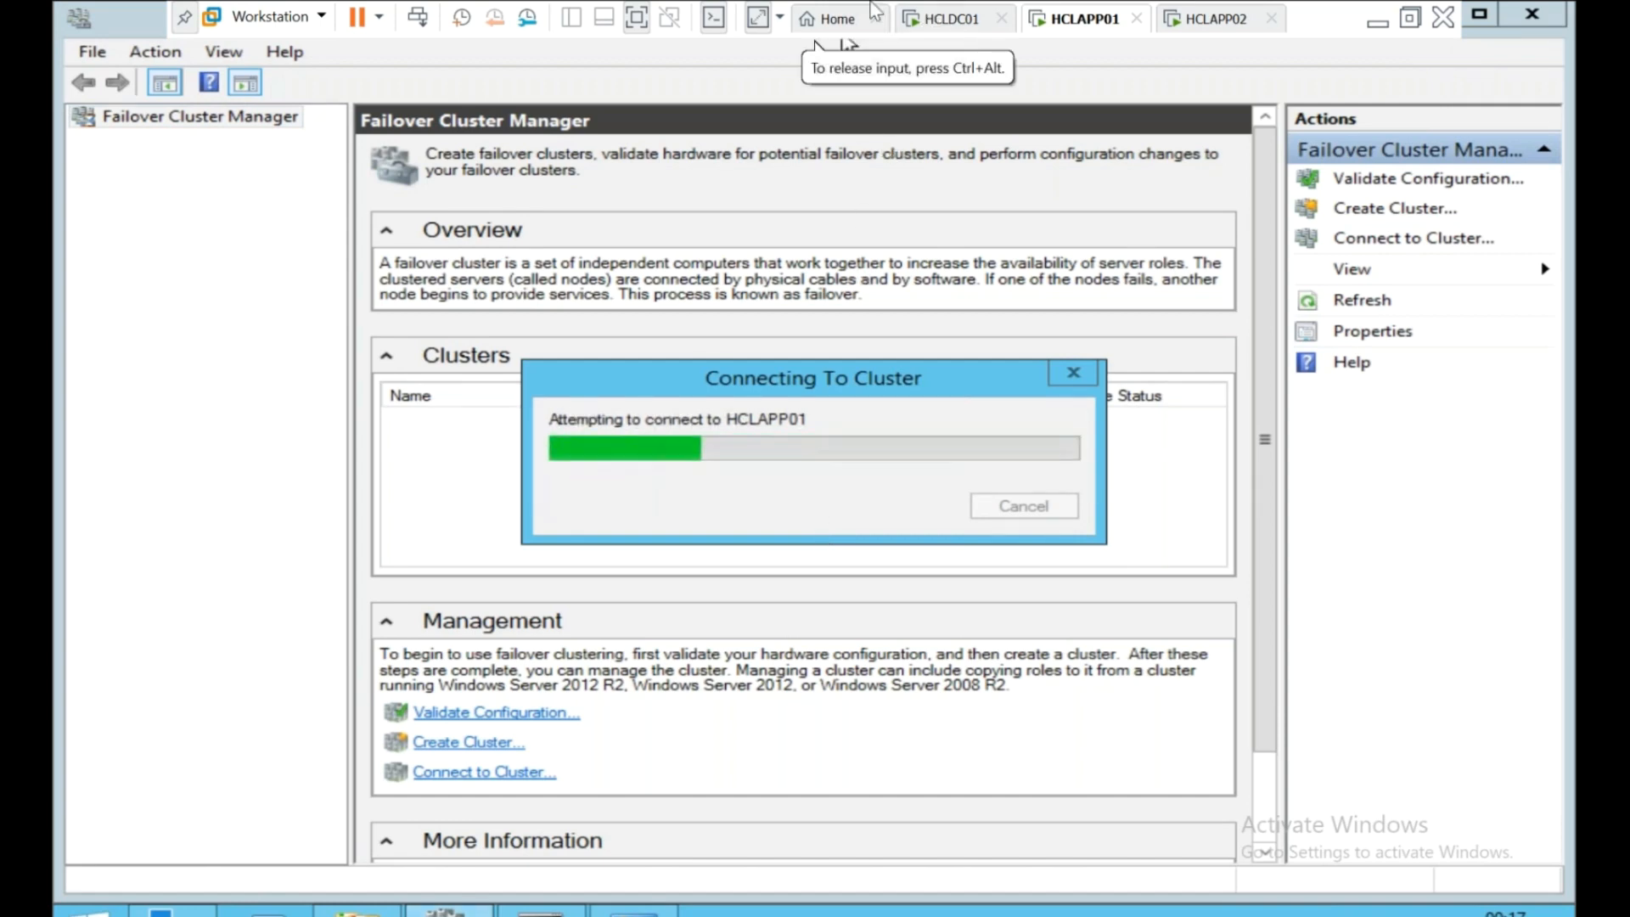
Monitor the continuous ping on HCLDC01 and the cluster connection progress on HCLAPP01.
left_click(932, 29)
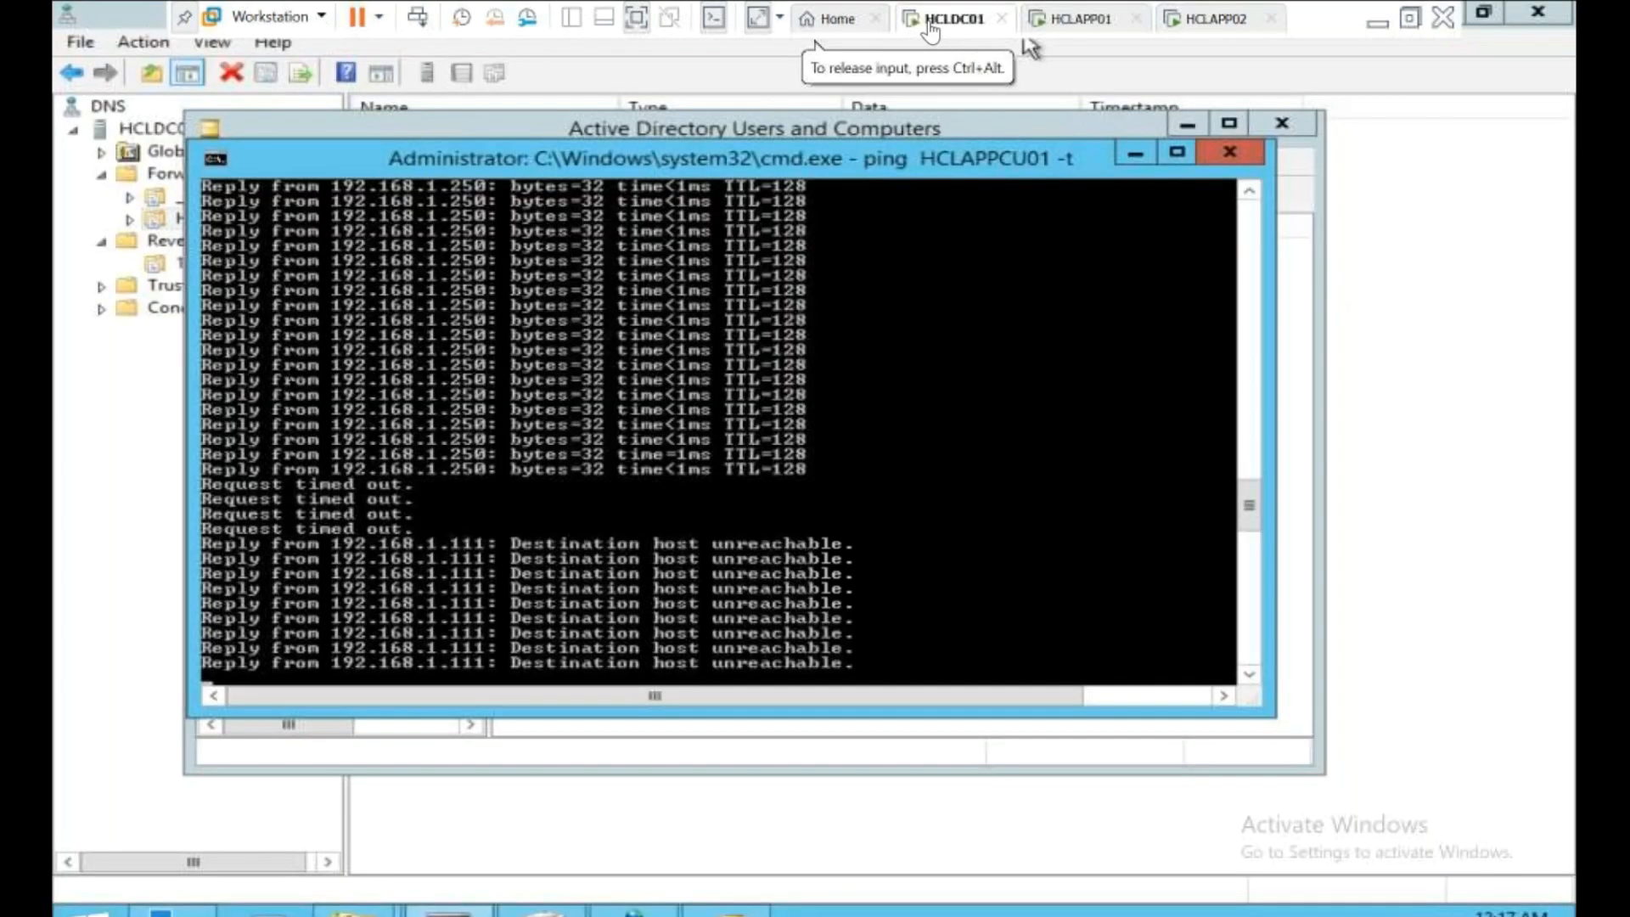
left_click(1075, 25)
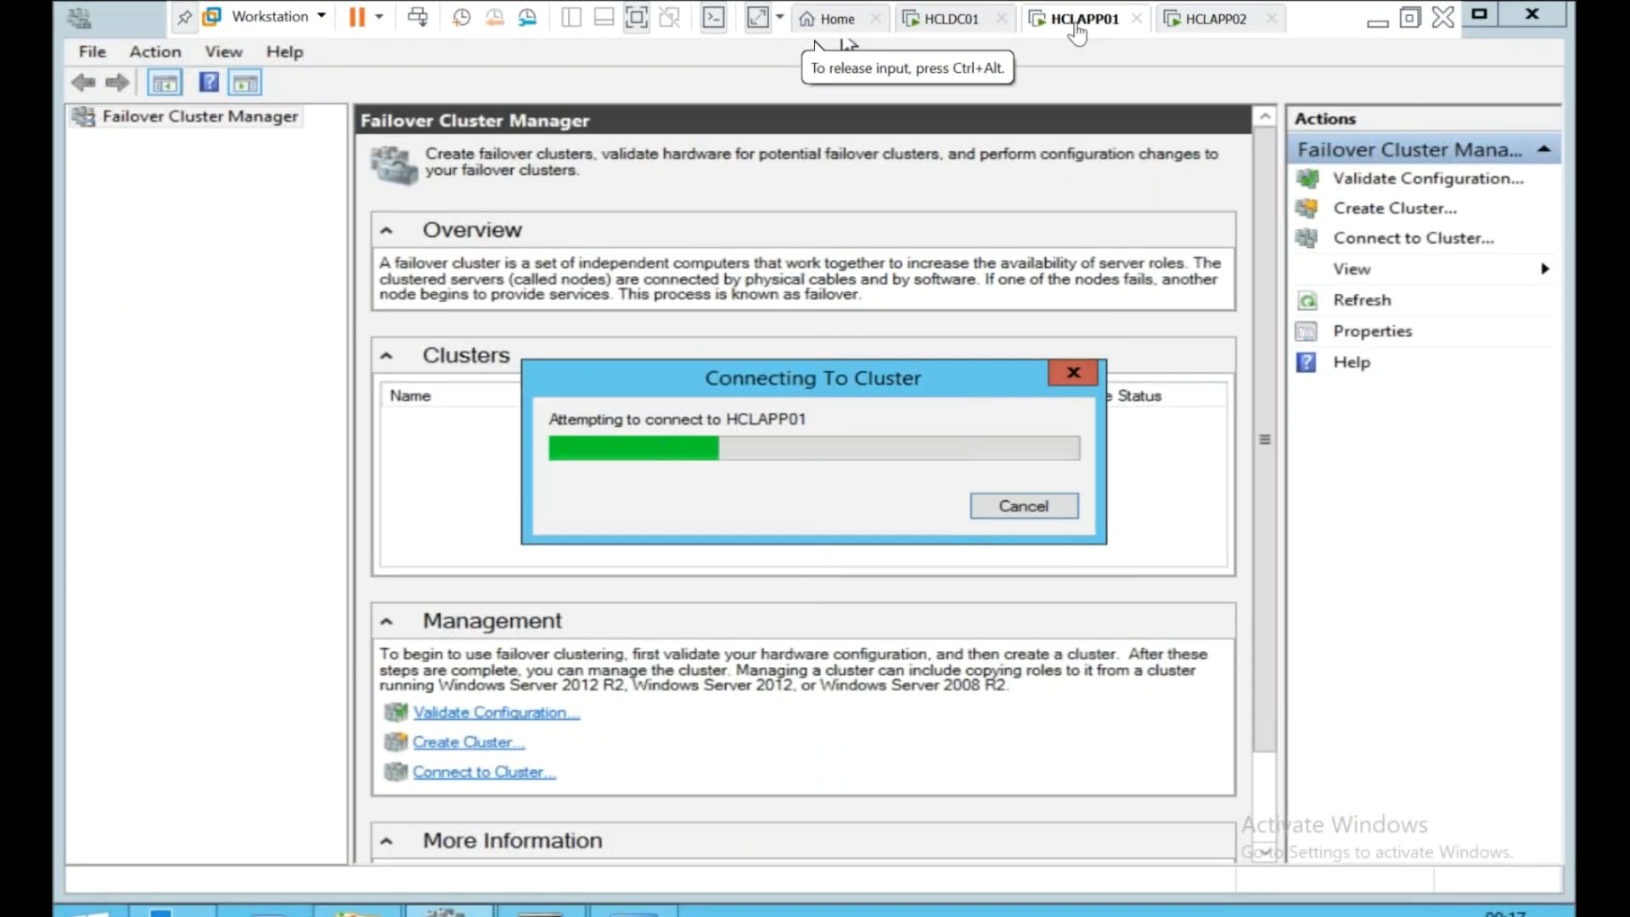
left_click(954, 25)
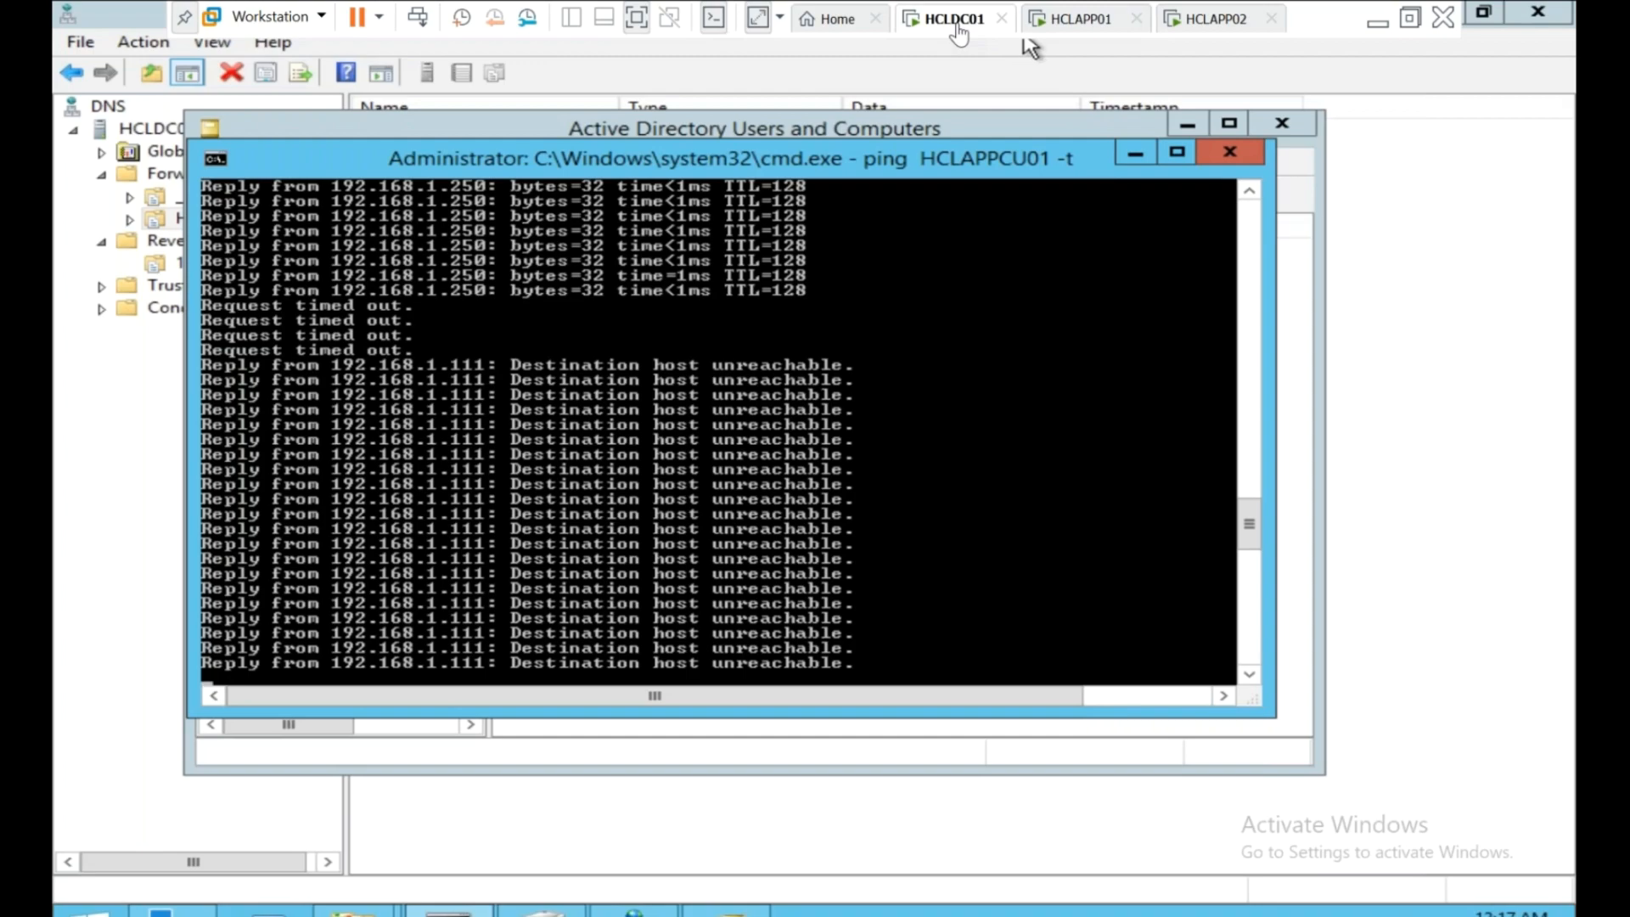
left_click(1068, 32)
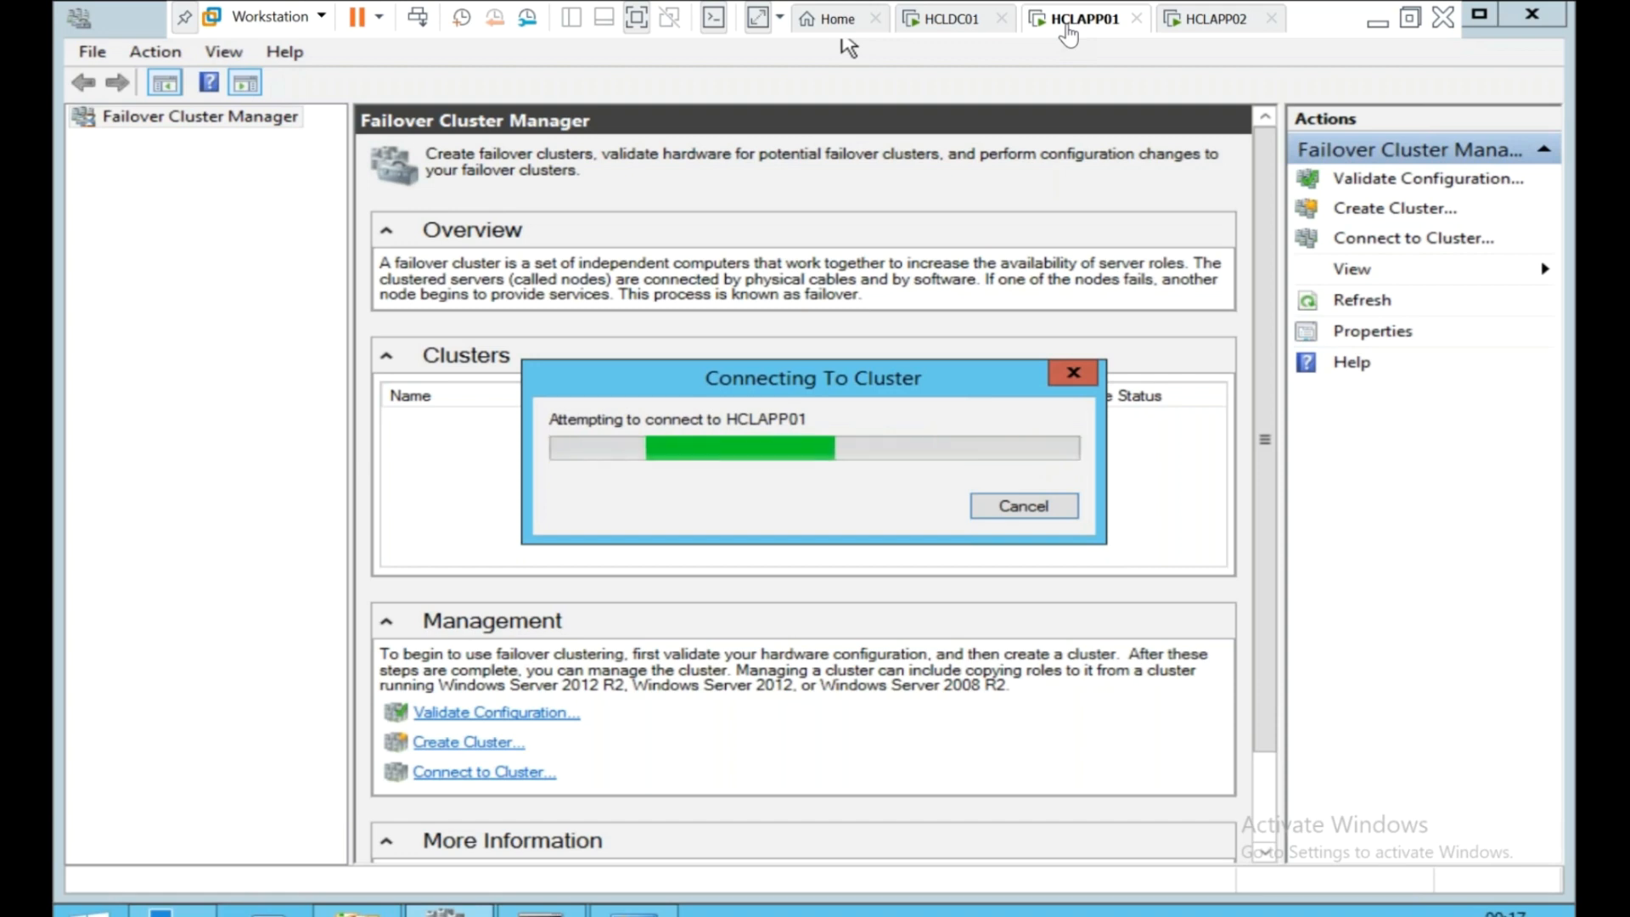
Enable the HeartBeat and PROD network connections on the HCLAPP02 machine.
left_click(1203, 30)
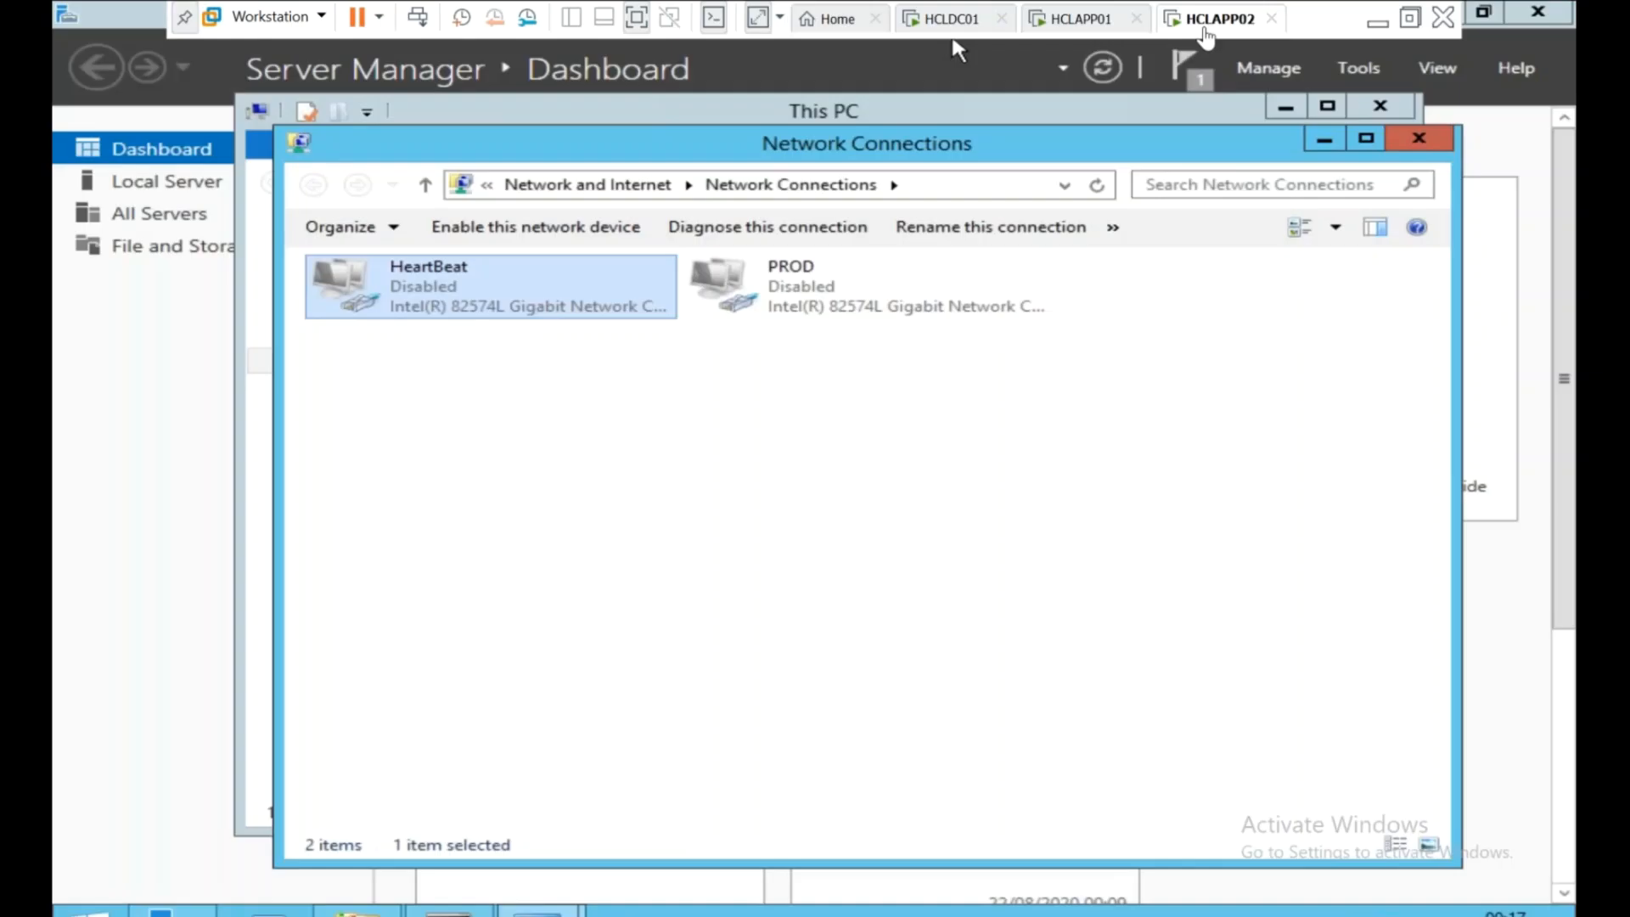
right_click(526, 285)
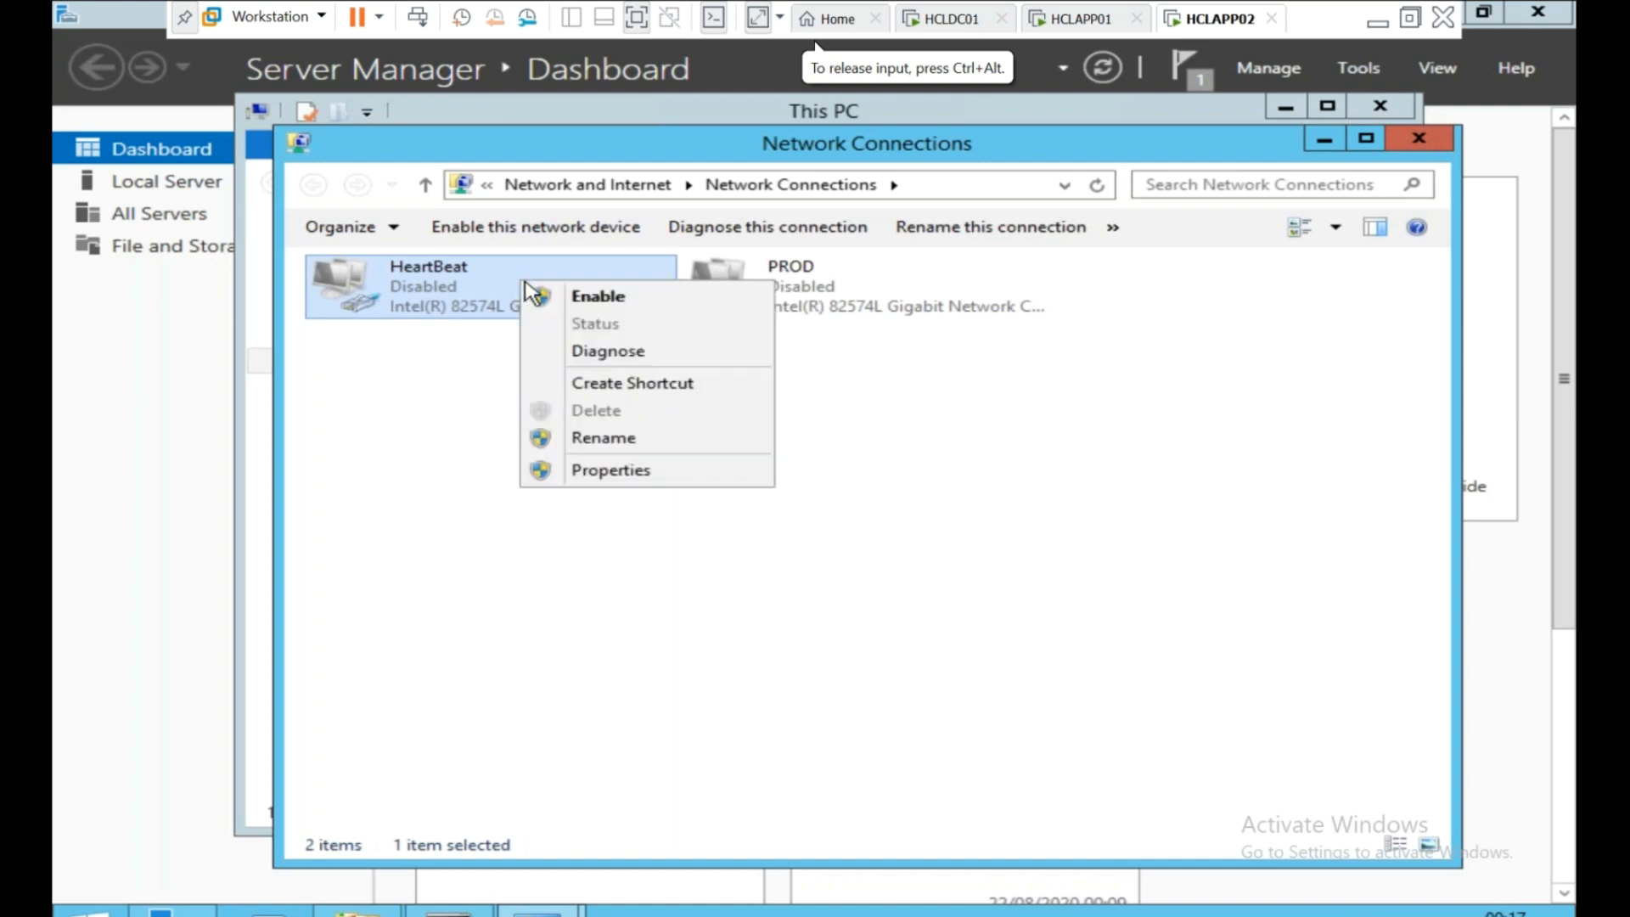
left_click(586, 296)
right_click(765, 280)
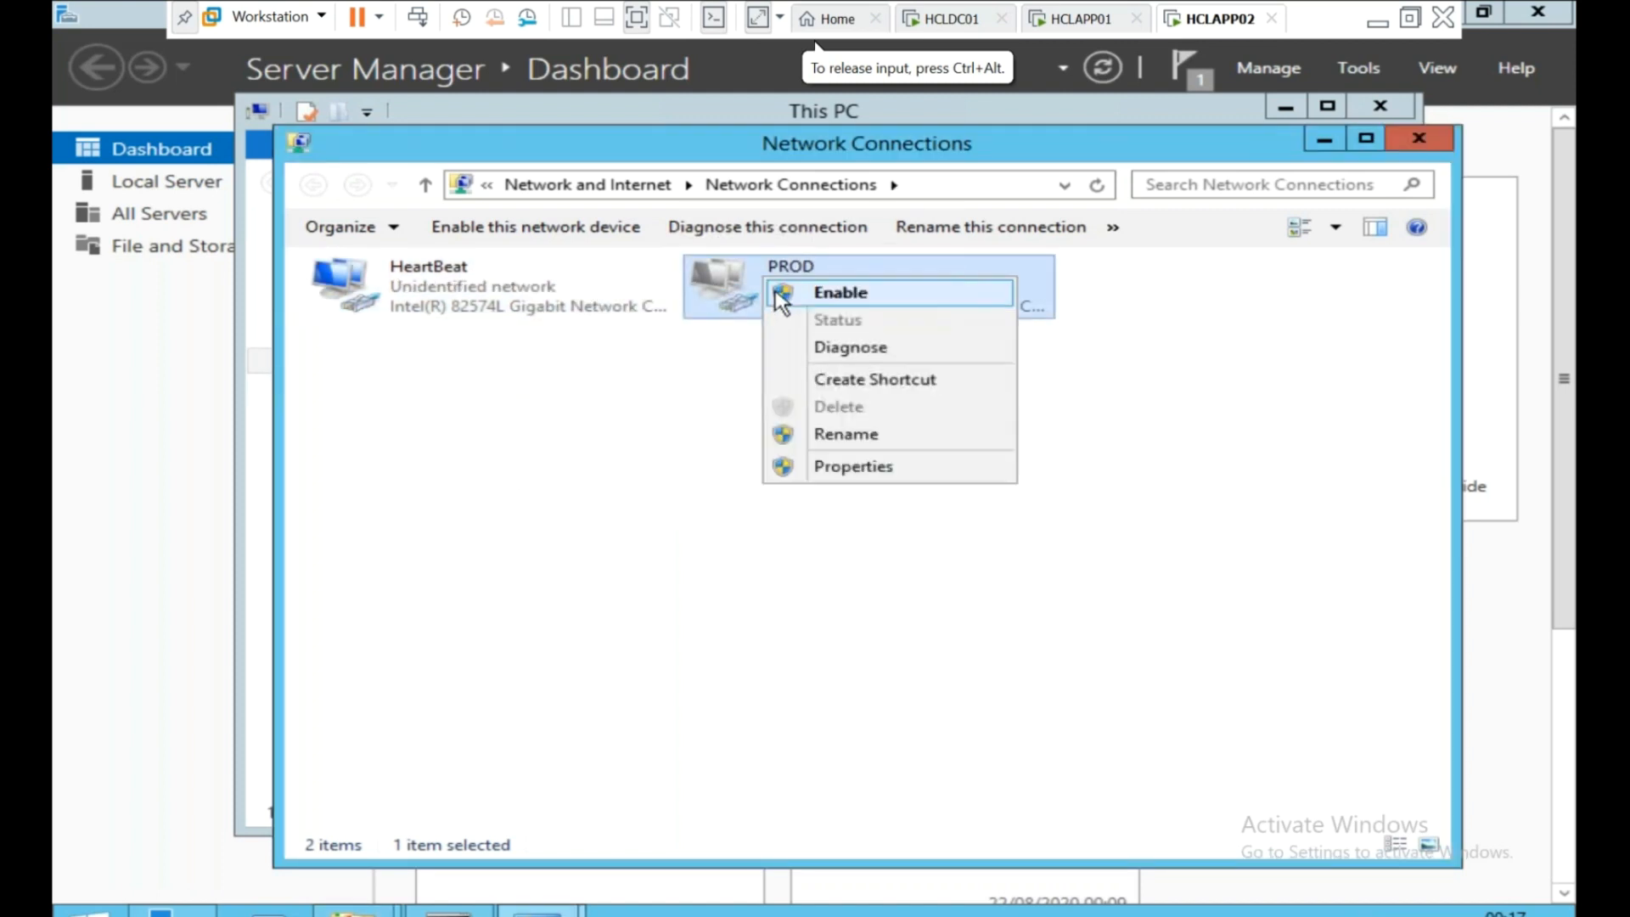
left_click(779, 295)
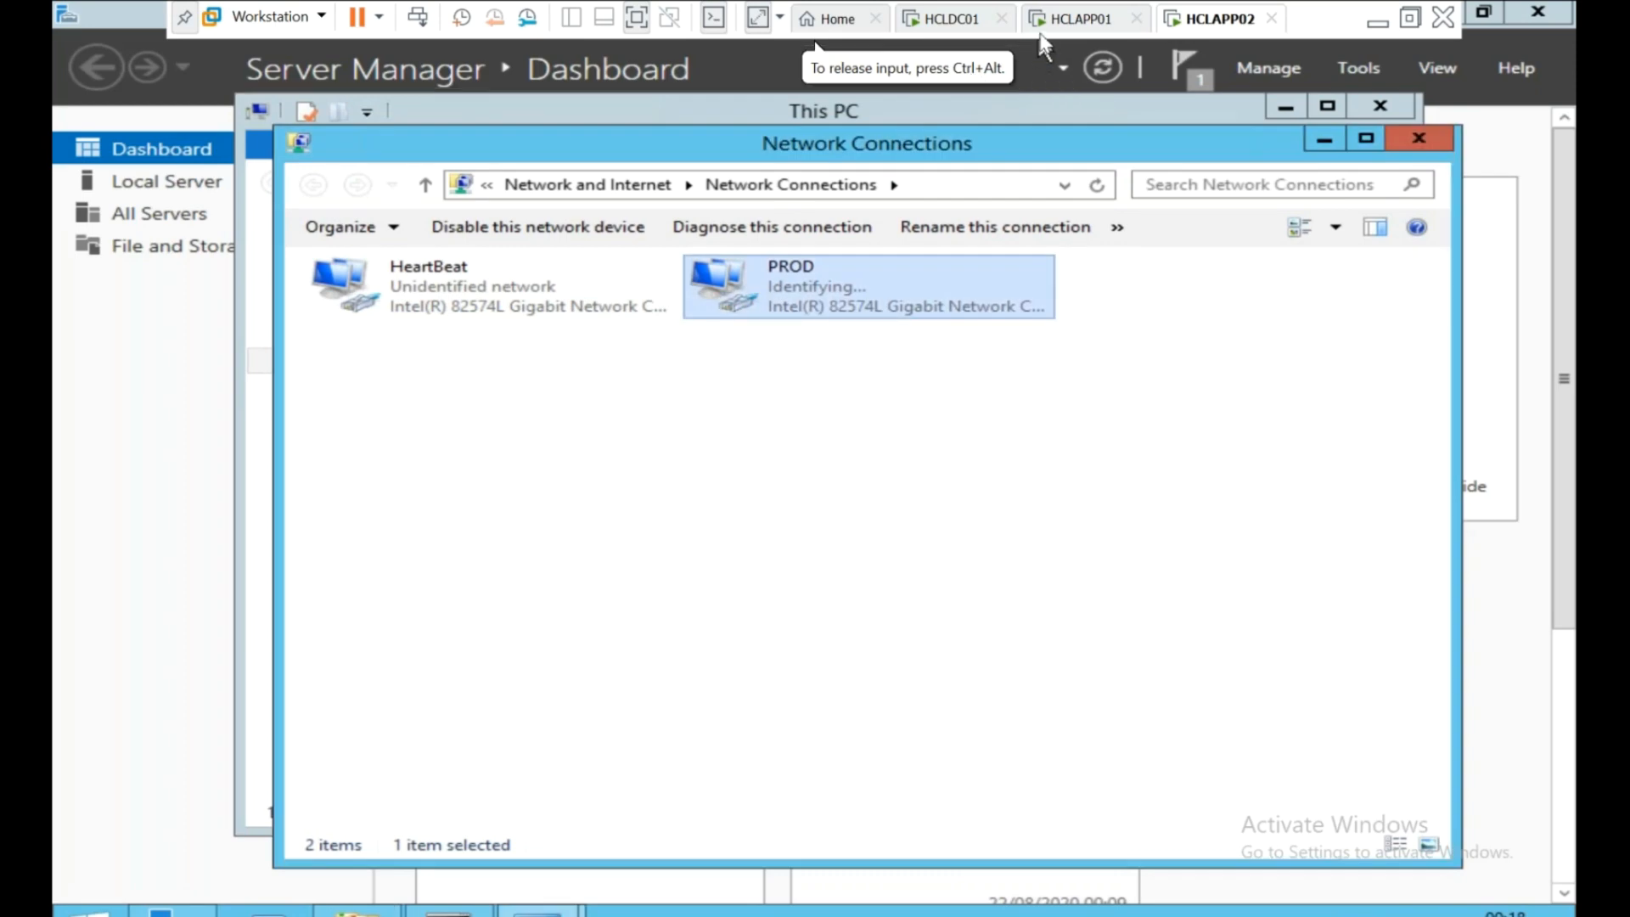
Check the ping on HCLDC01 and try again to connect HCLAPP01's Failover Cluster Manager to the cluster on this server.
left_click(942, 20)
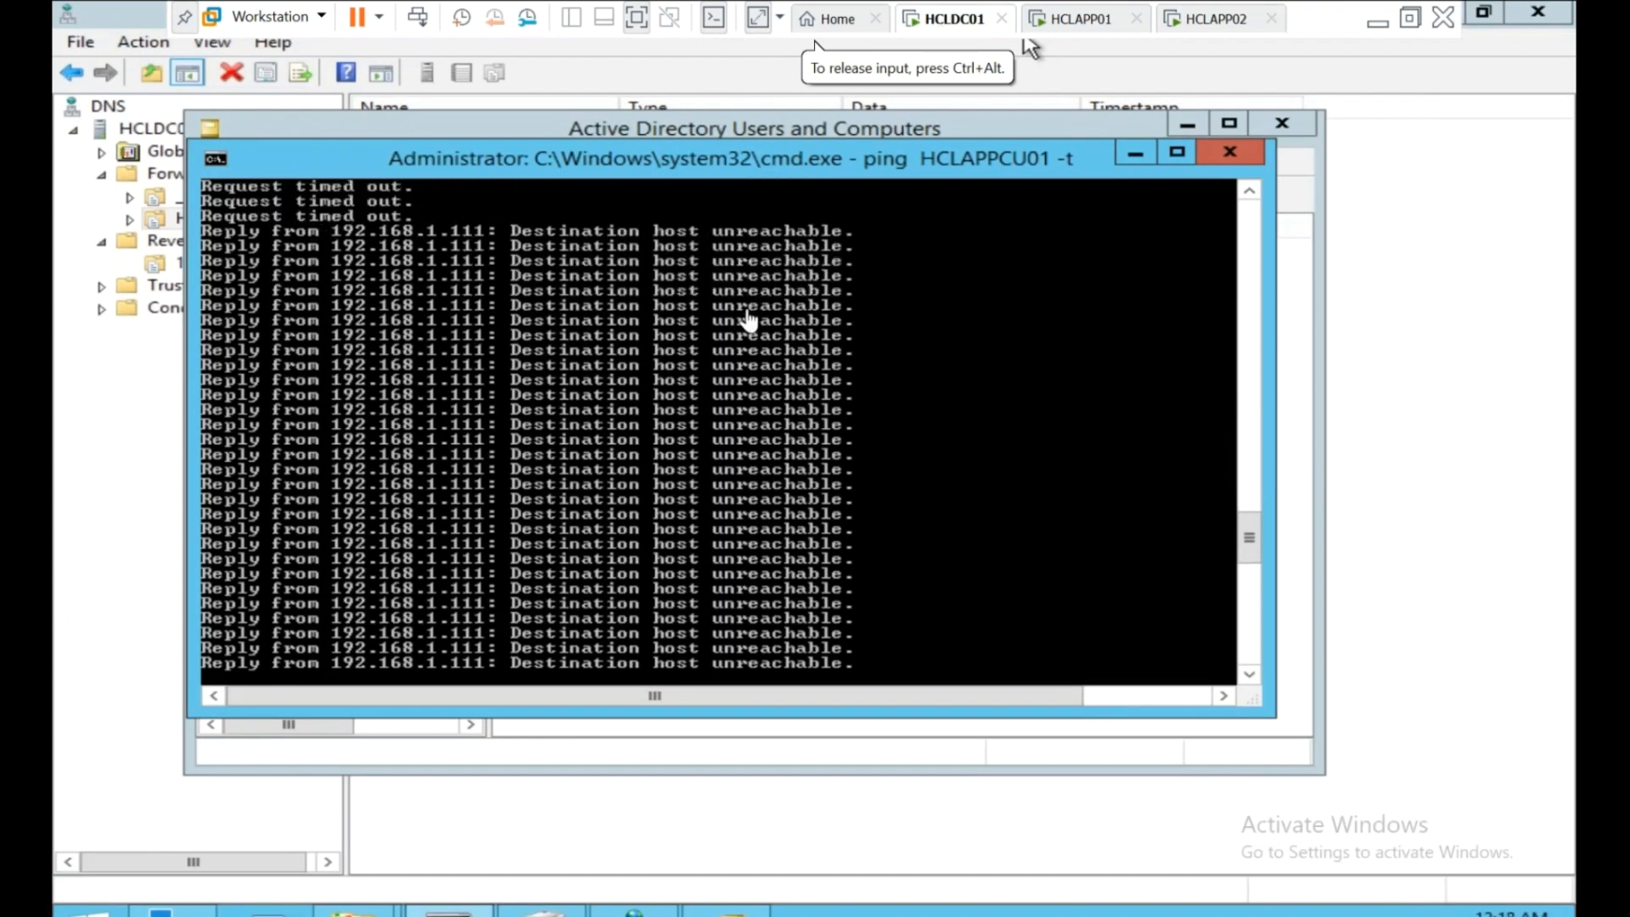
left_click(1061, 20)
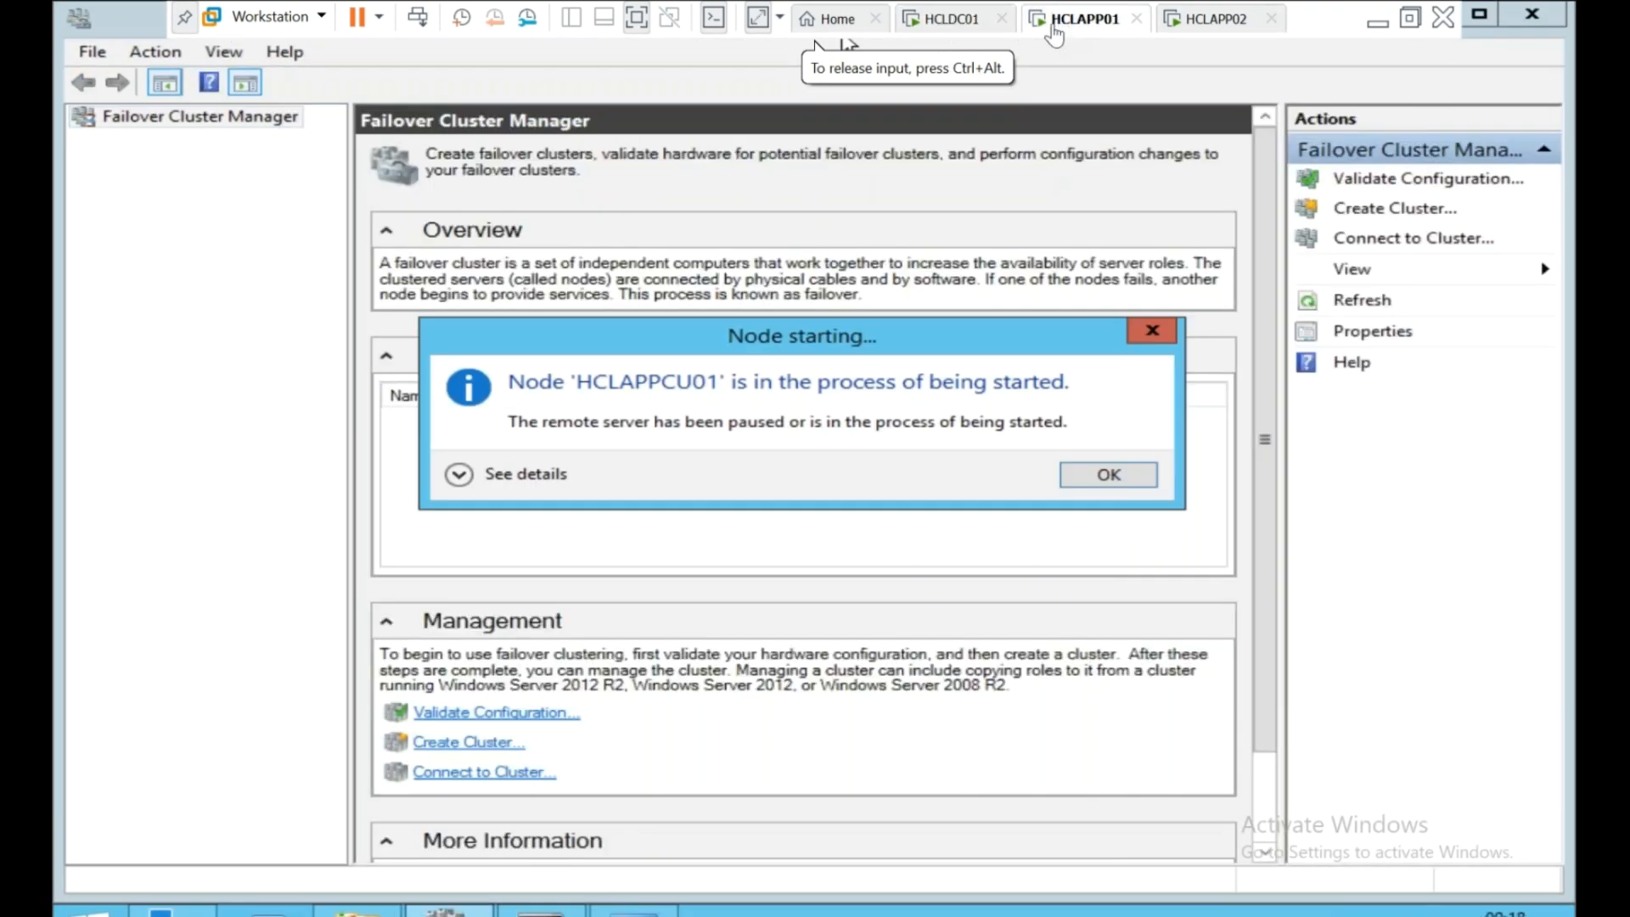
left_click(1075, 473)
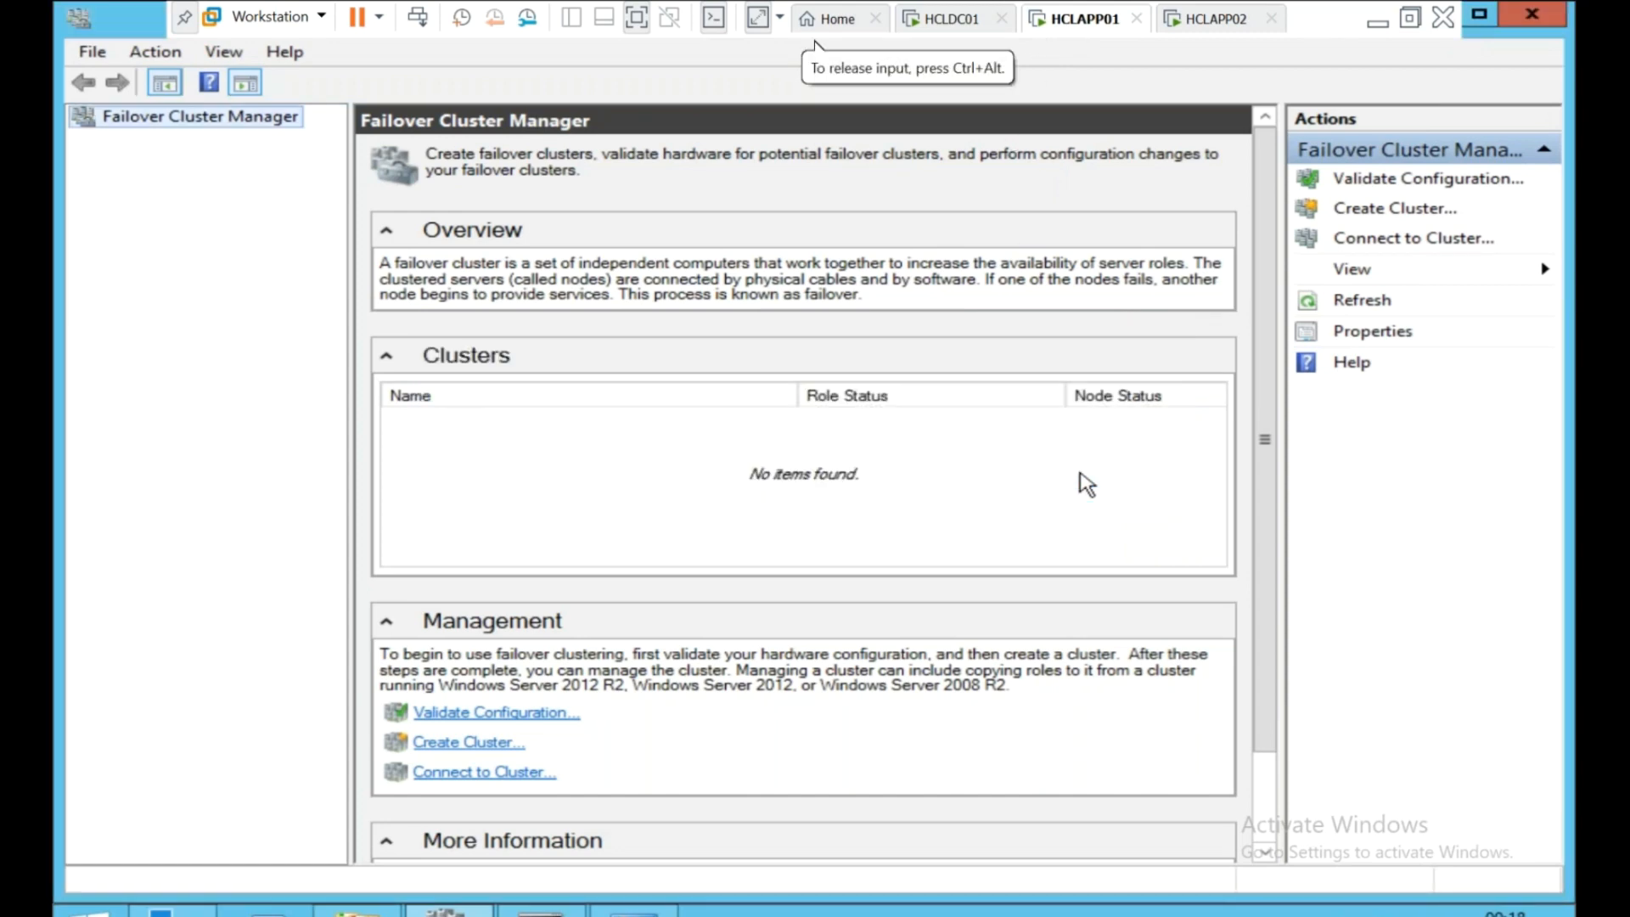
right_click(259, 124)
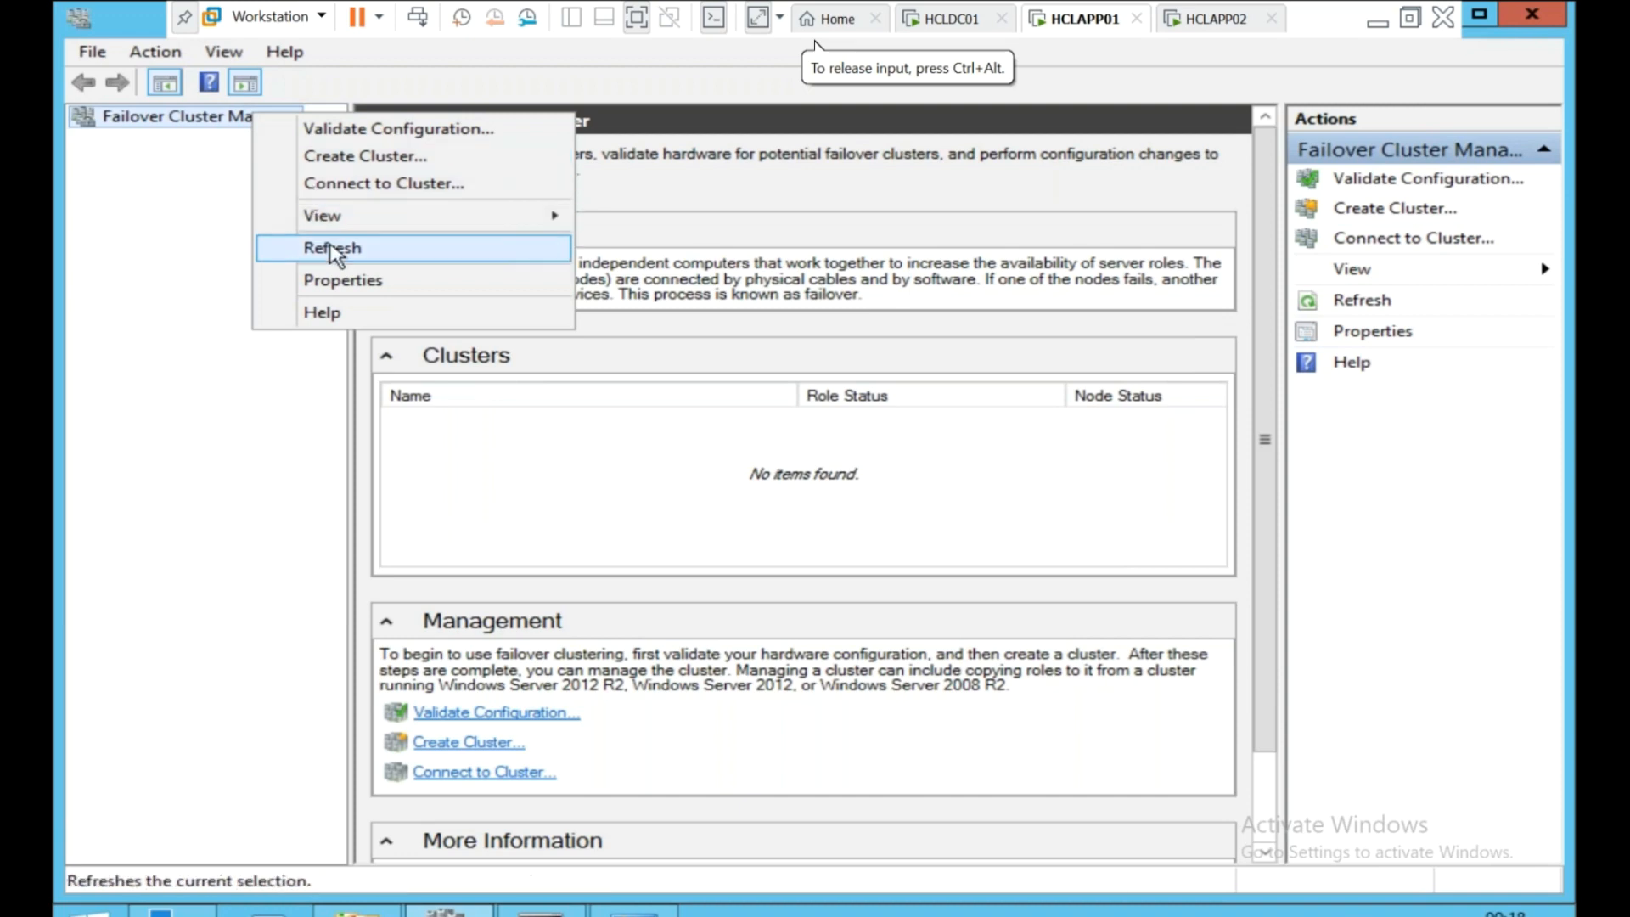
left_click(336, 183)
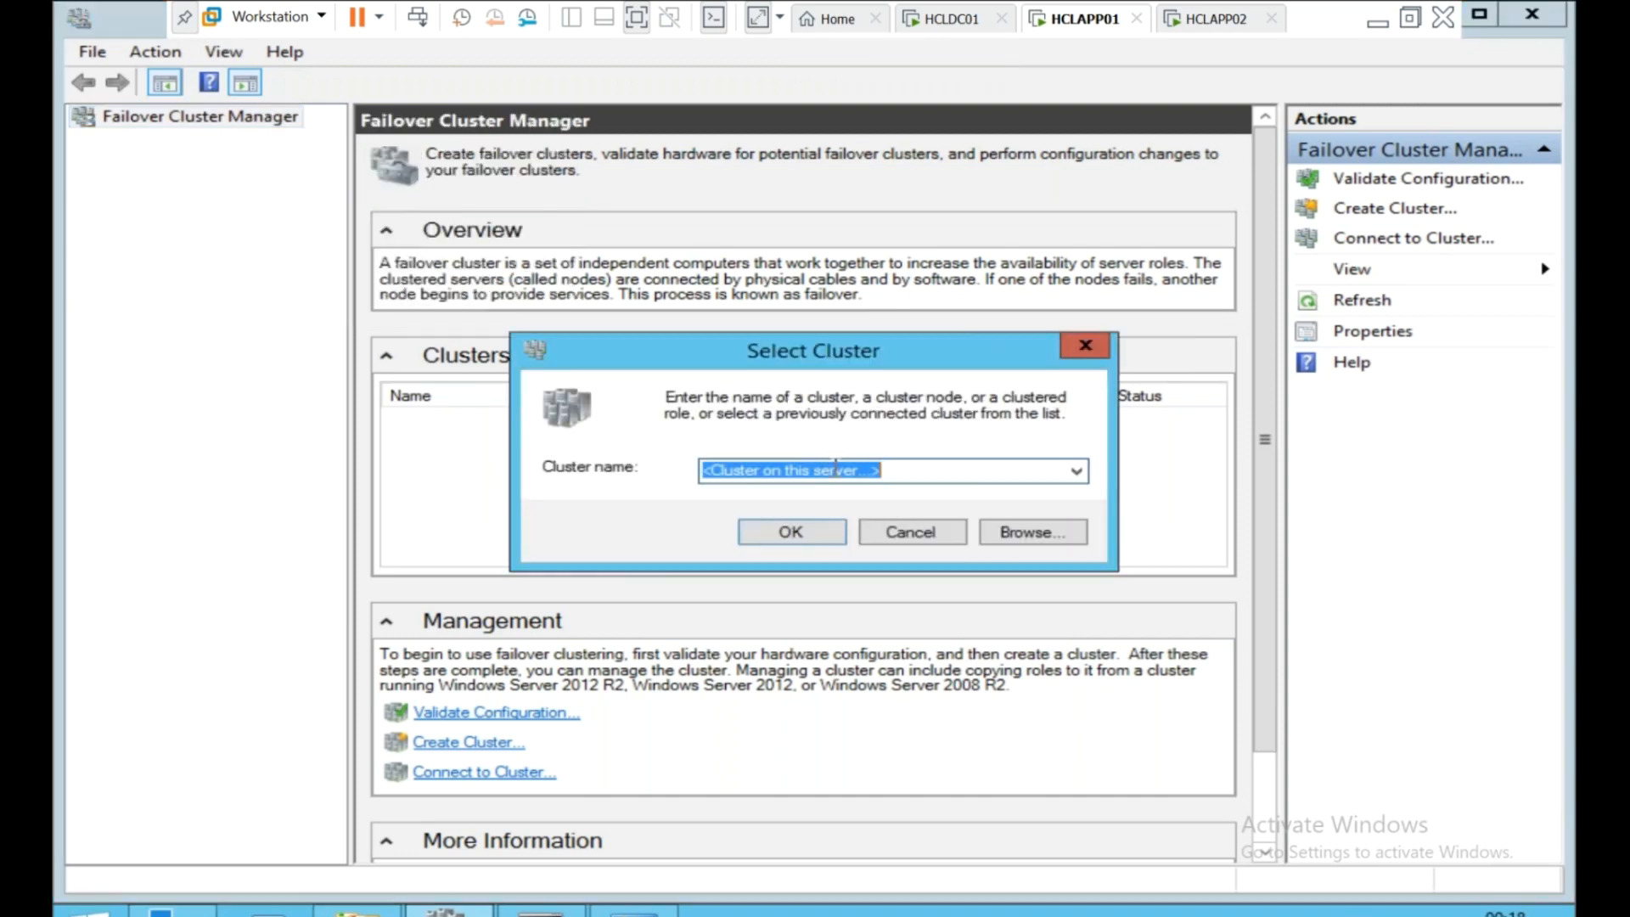
left_click(820, 540)
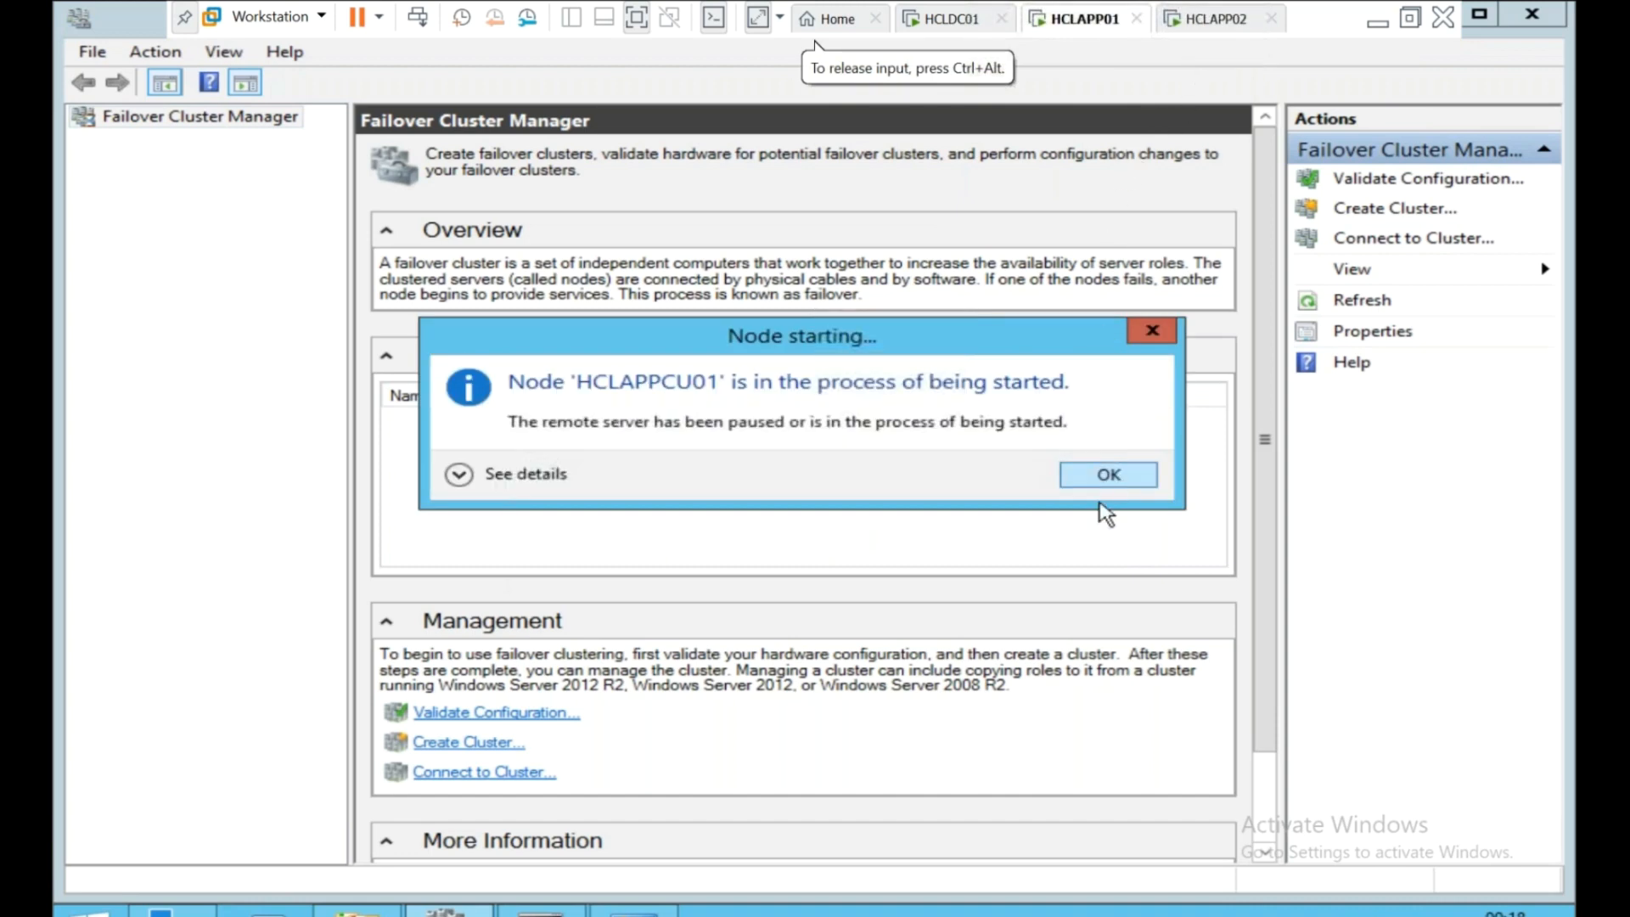
left_click(1086, 488)
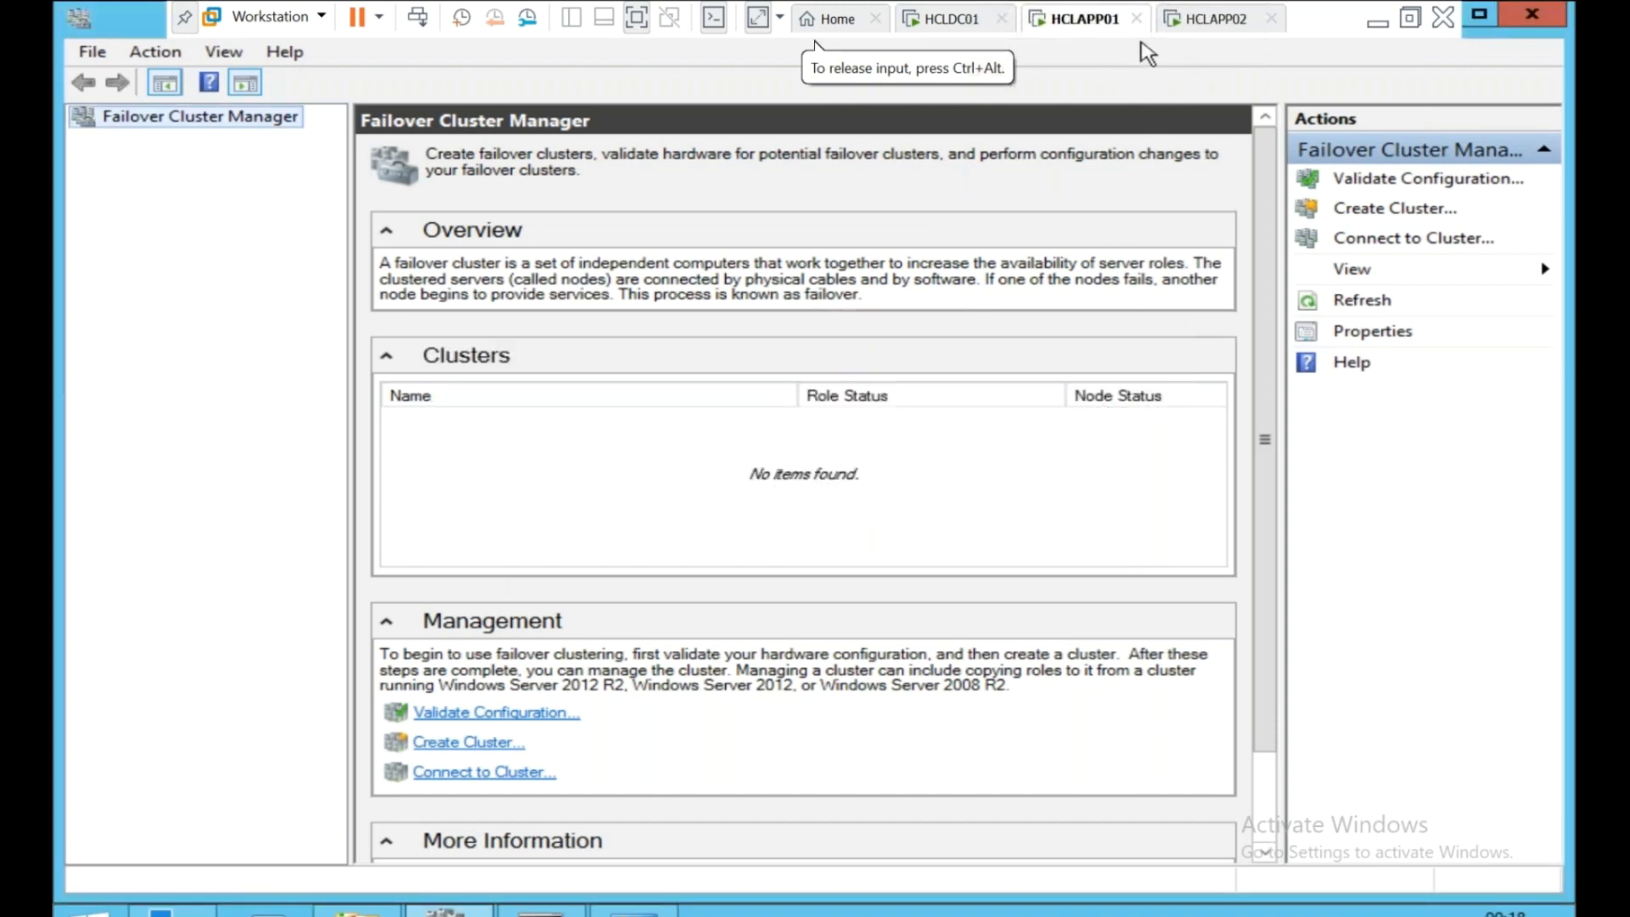
Check the network connections on HCLAPP02, and from HCLAPP01 connect Failover Cluster Manager to hclappcu01.hcl.com.
left_click(1201, 24)
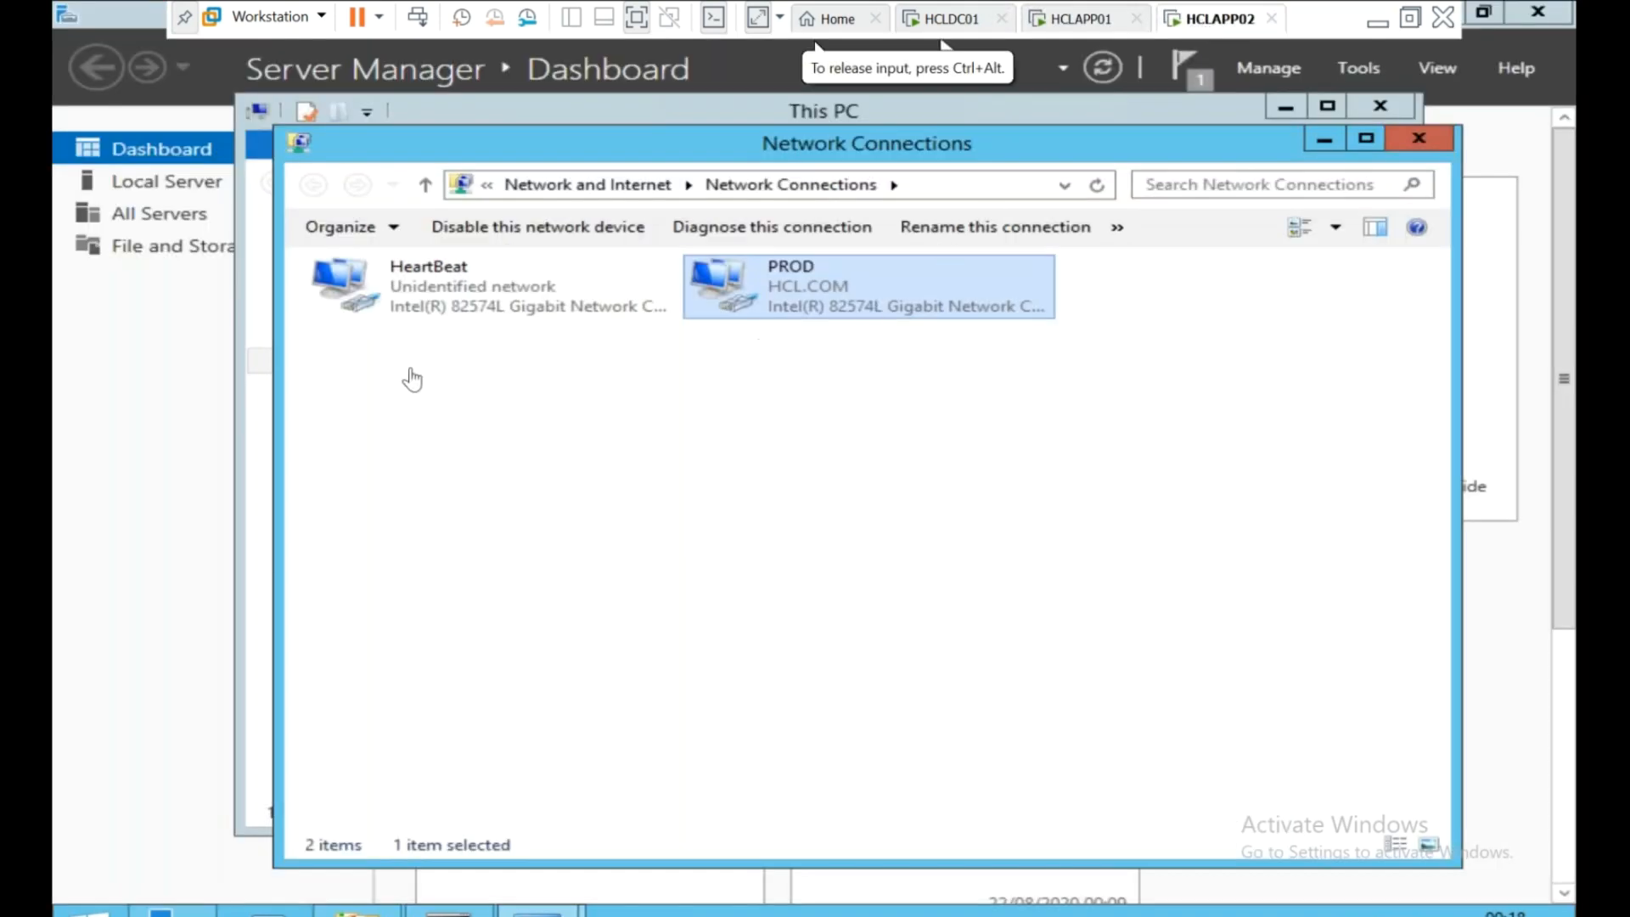
left_click(1079, 31)
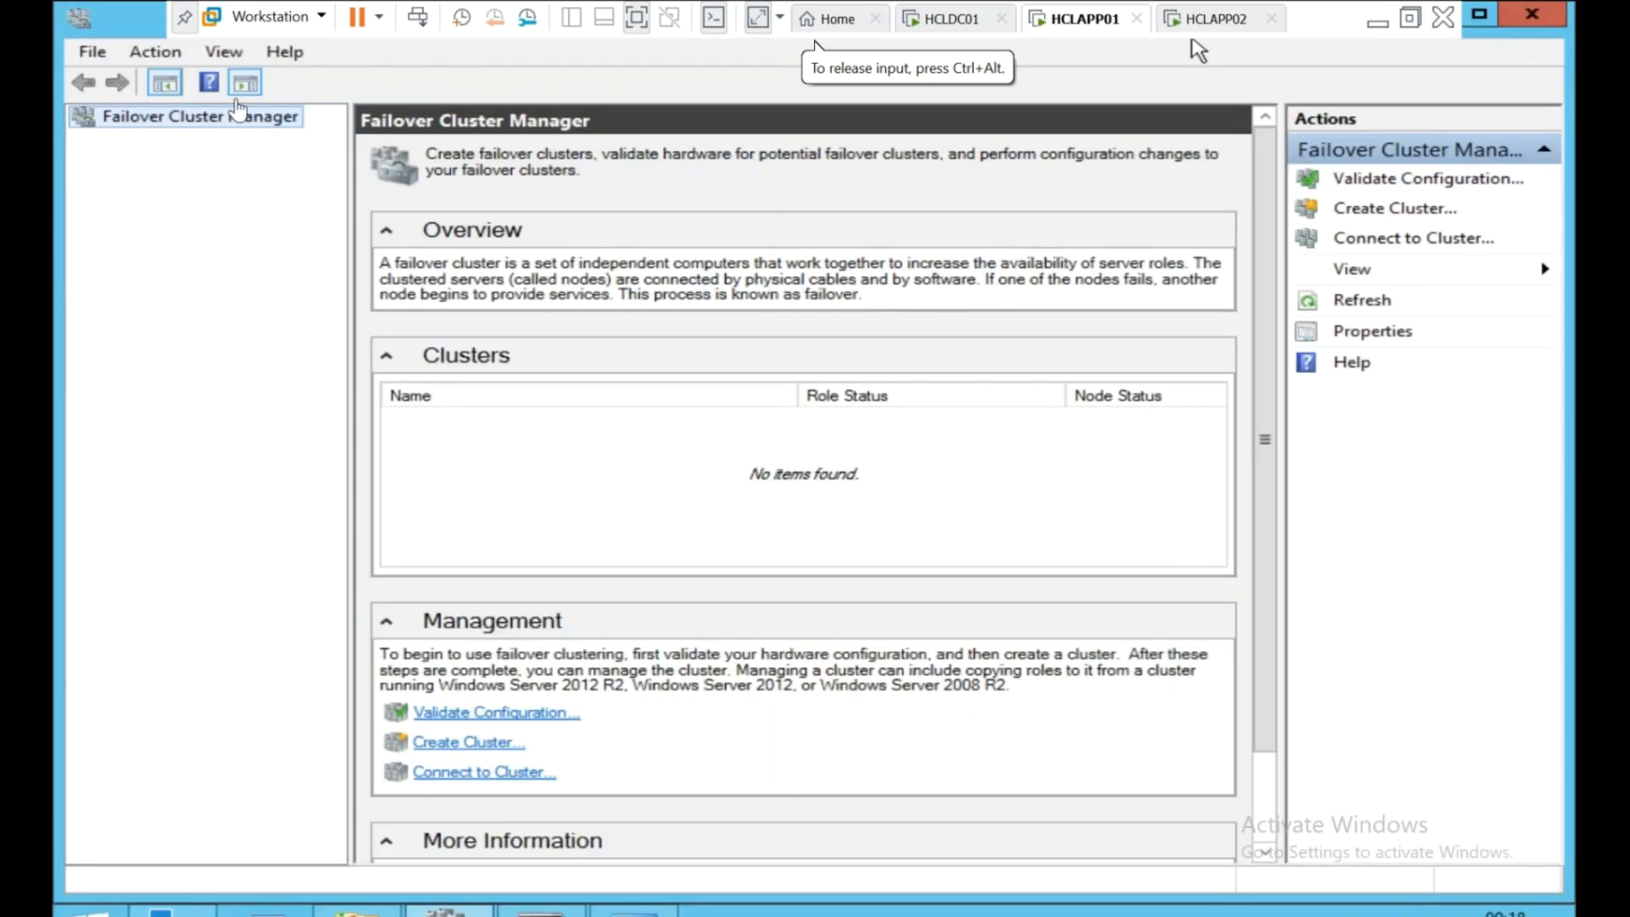
right_click(237, 128)
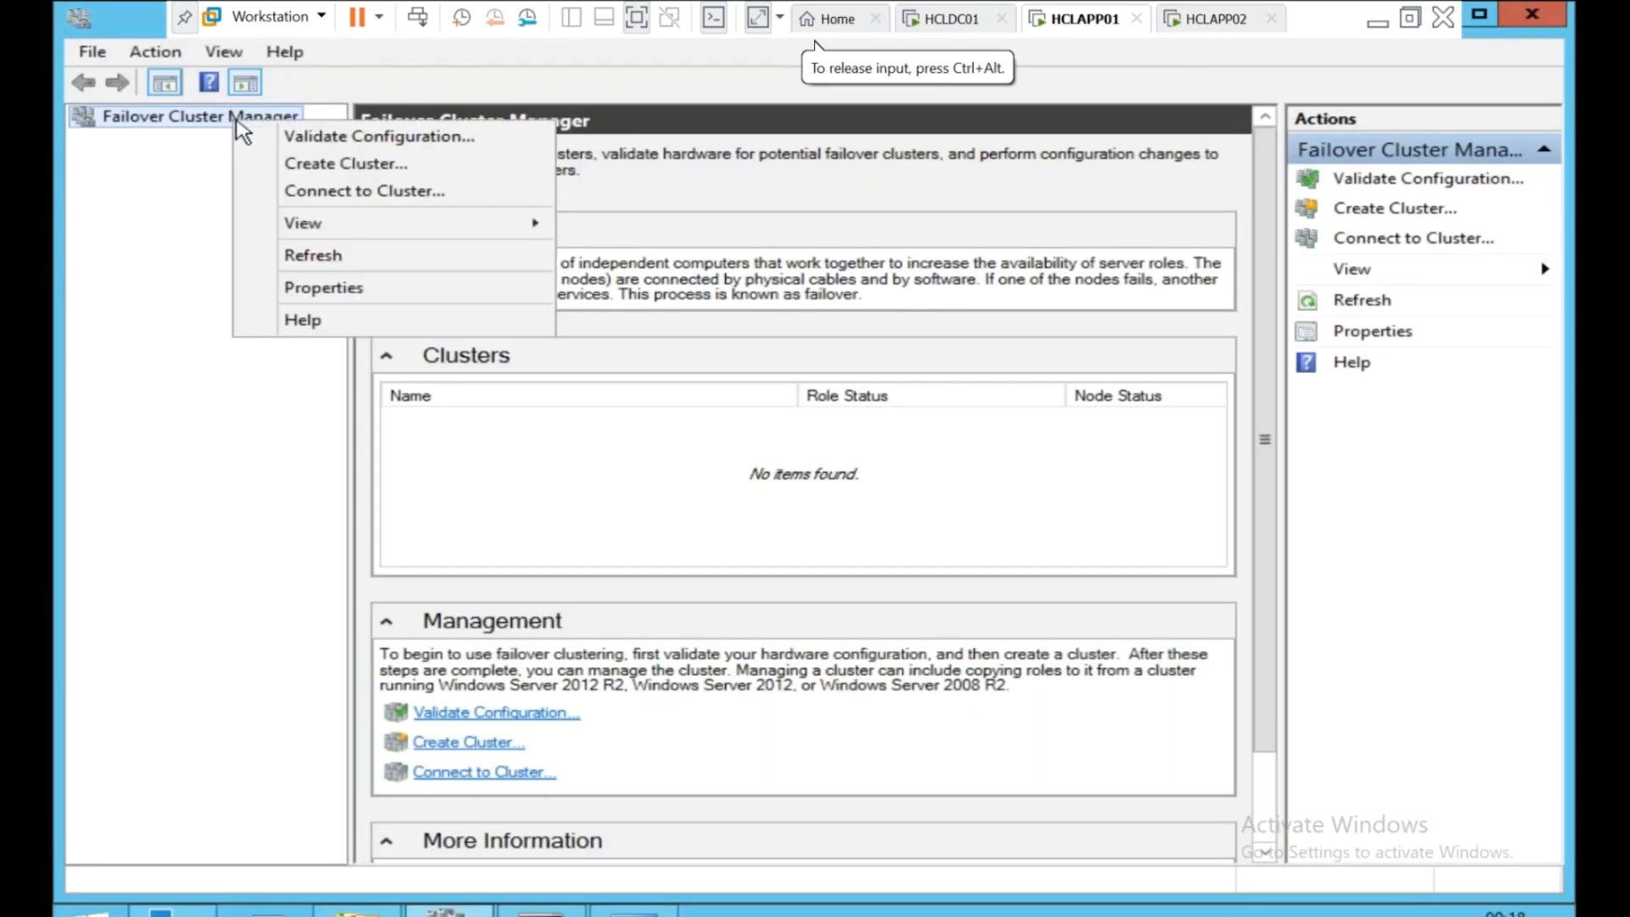
left_click(296, 190)
left_click(1075, 471)
left_click(968, 521)
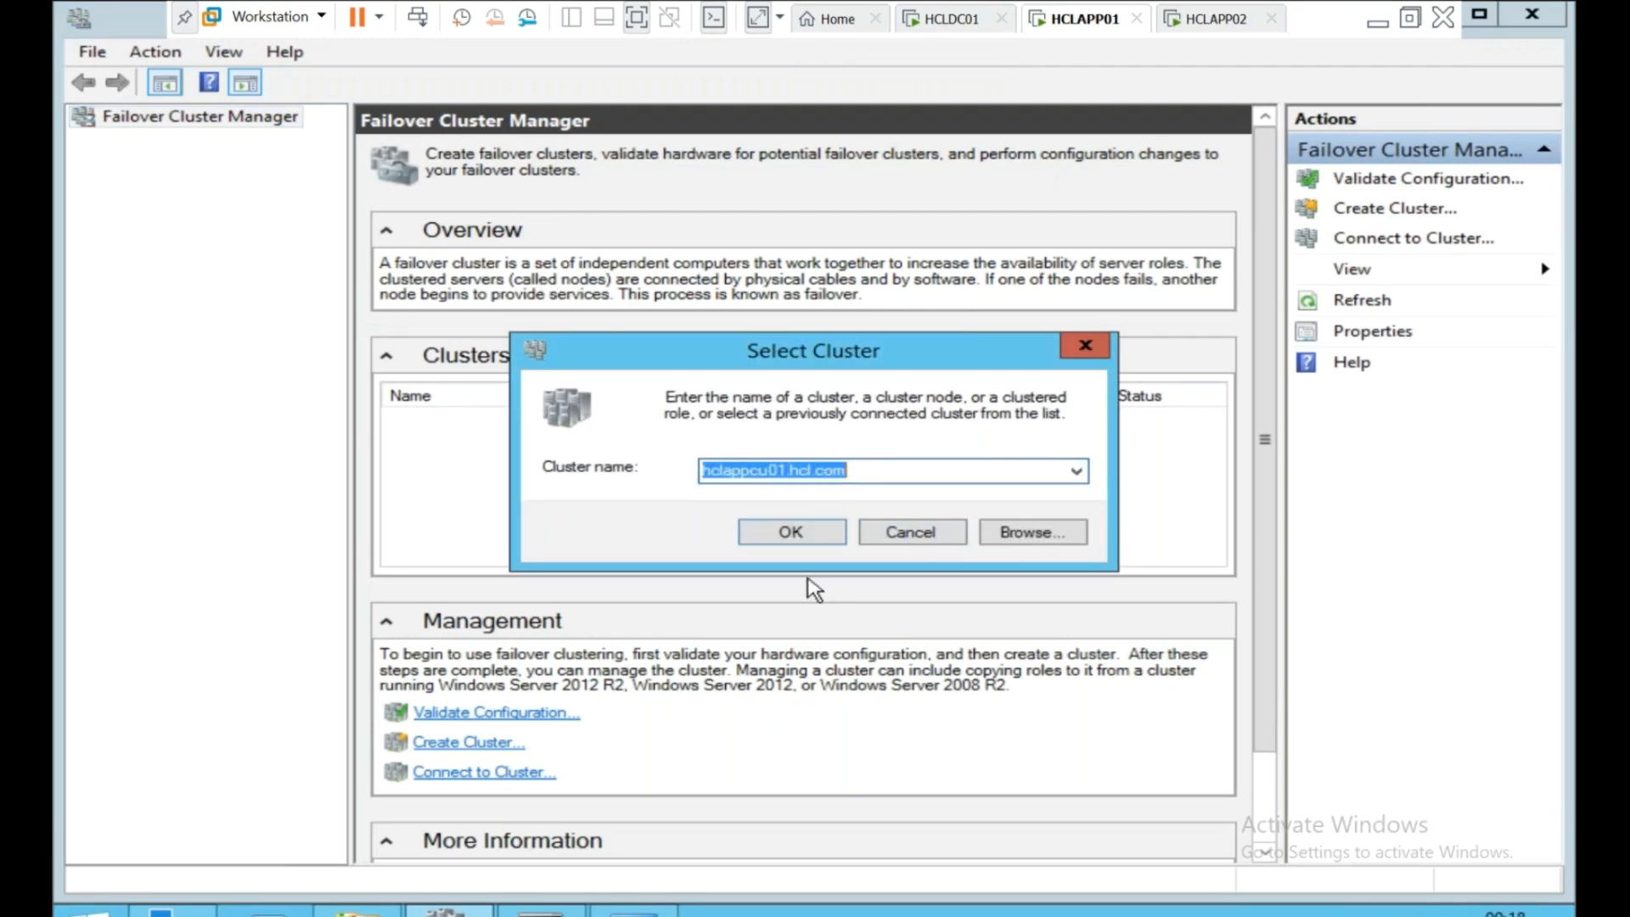
left_click(786, 537)
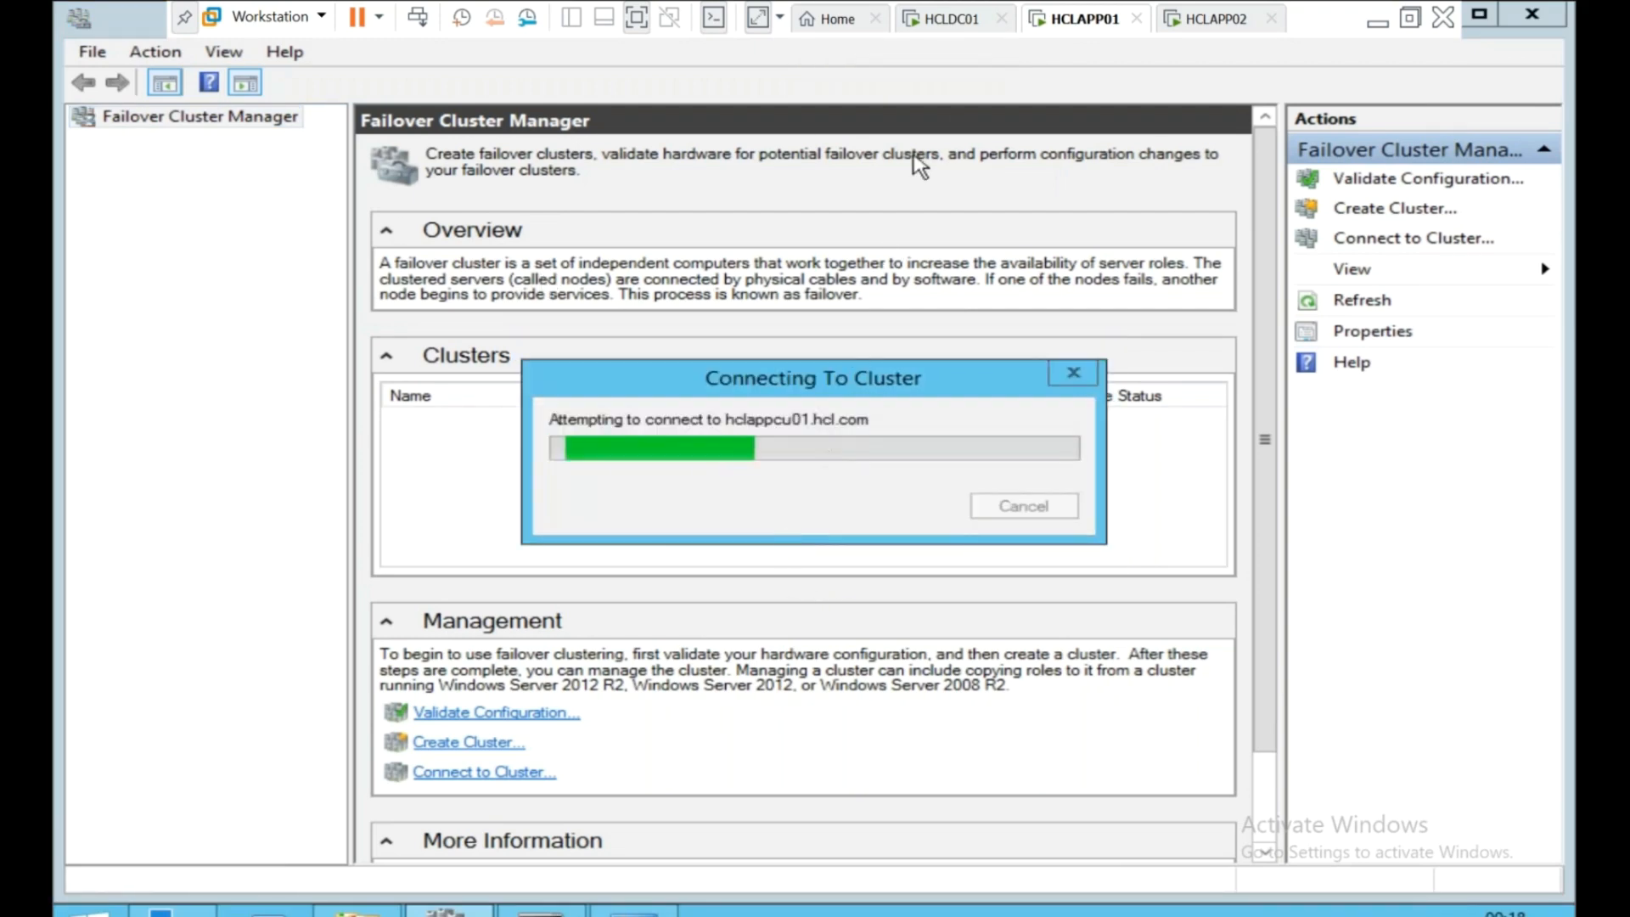
Check the ping on HCLDC01 and the network connections on HCLAPP02, and expand the HCLAPPCU01.HCL.COM cluster on HCLAPP01.
left_click(948, 26)
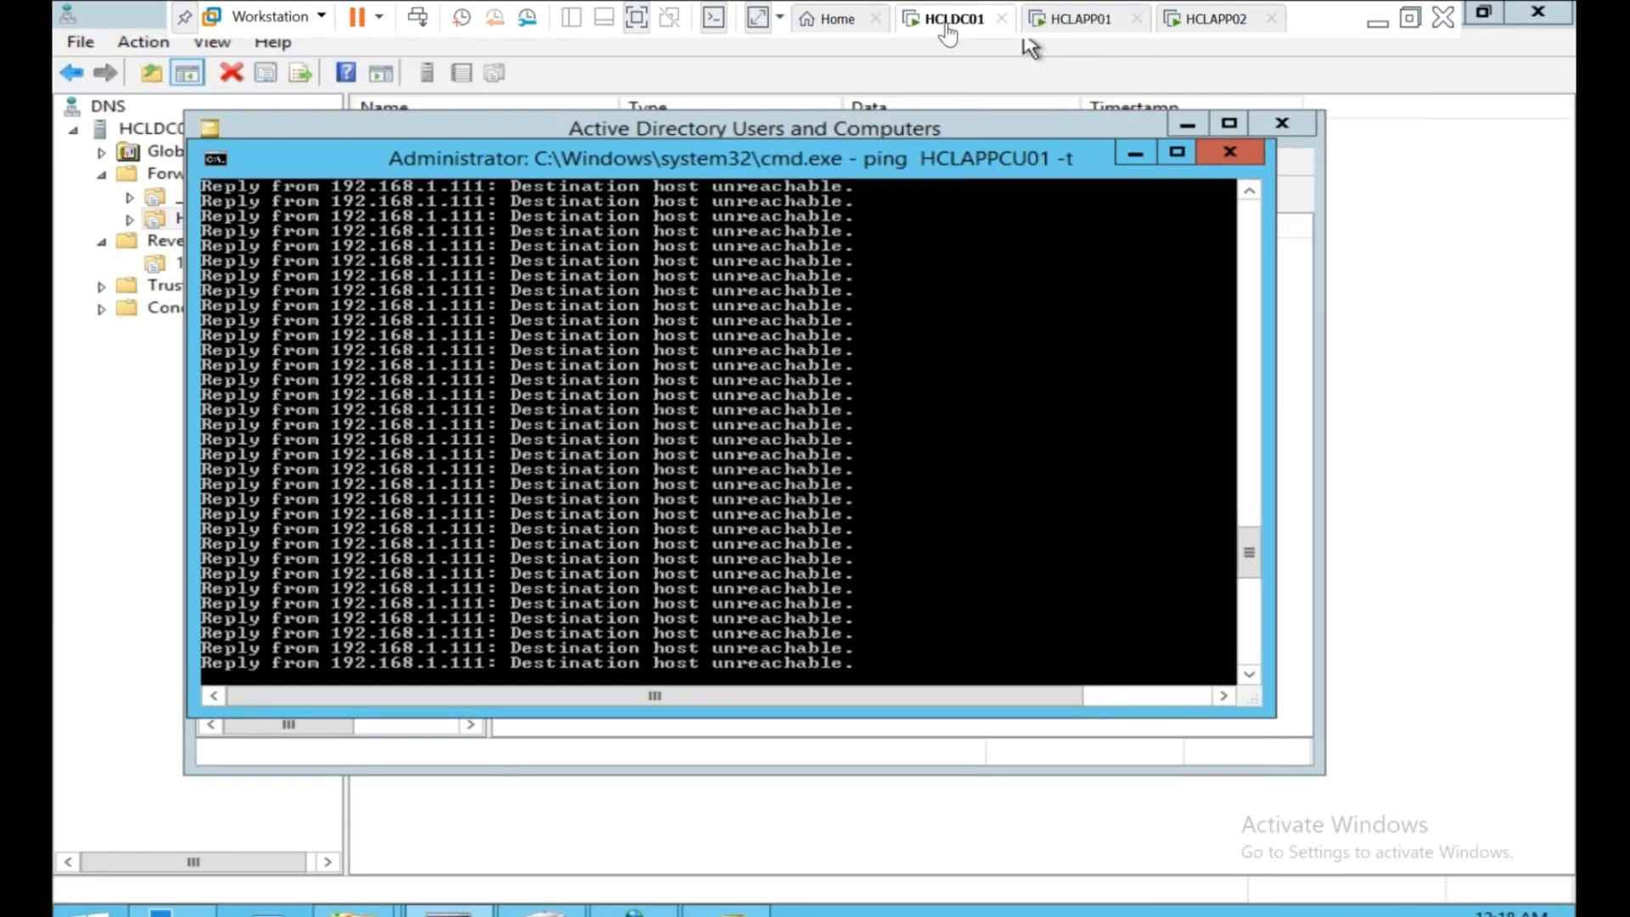
left_click(1059, 26)
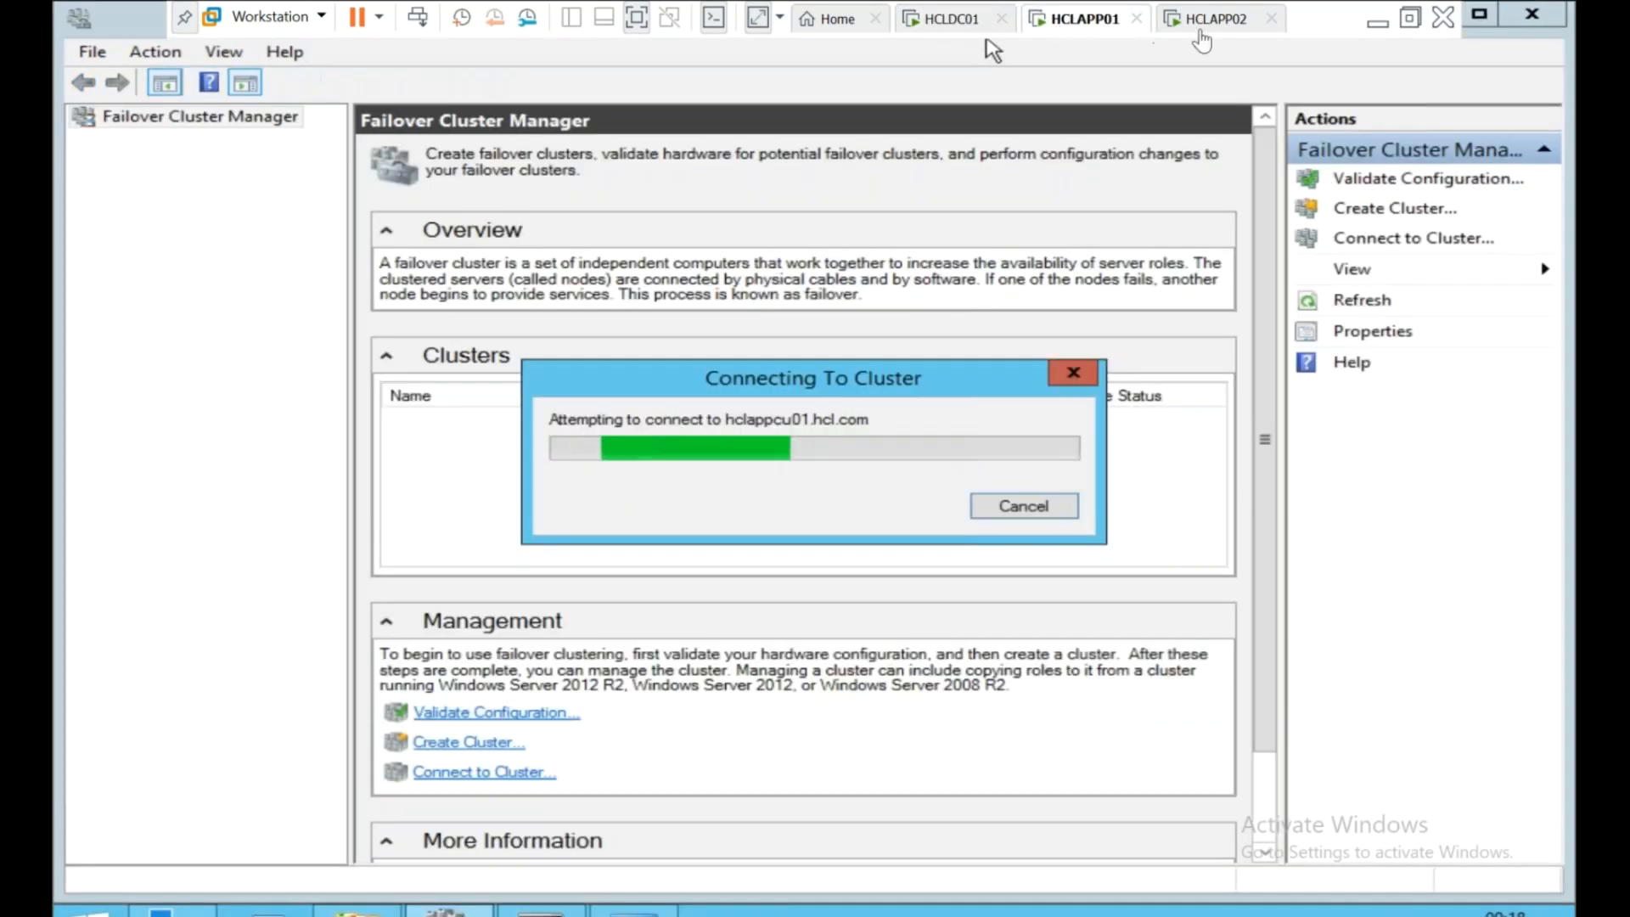
left_click(1204, 25)
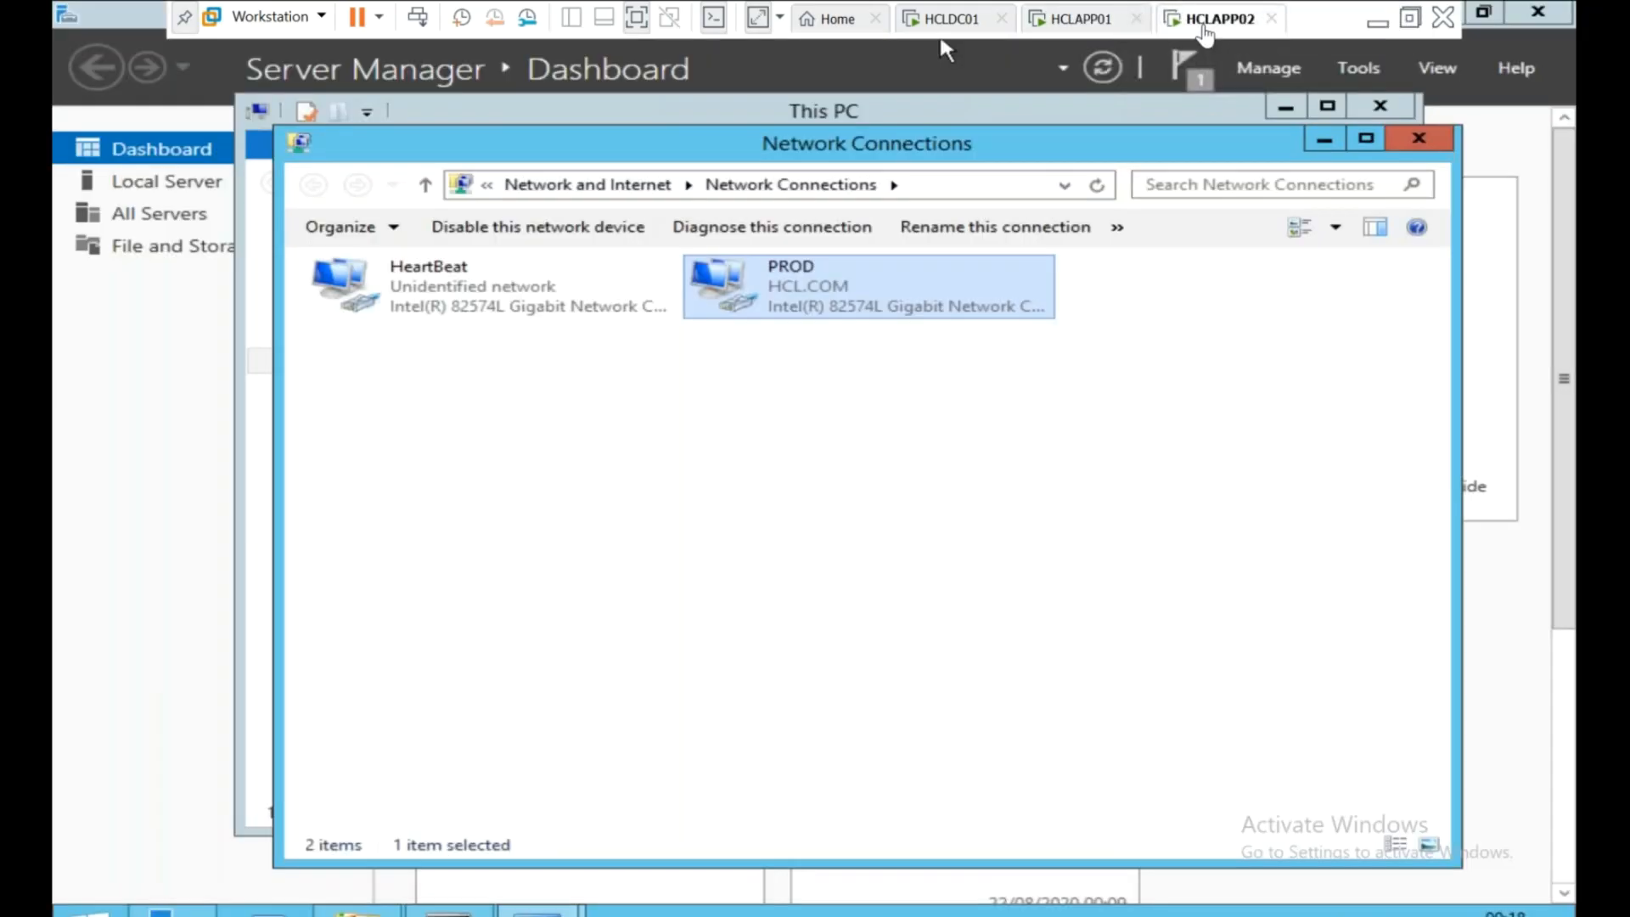
left_click(1087, 24)
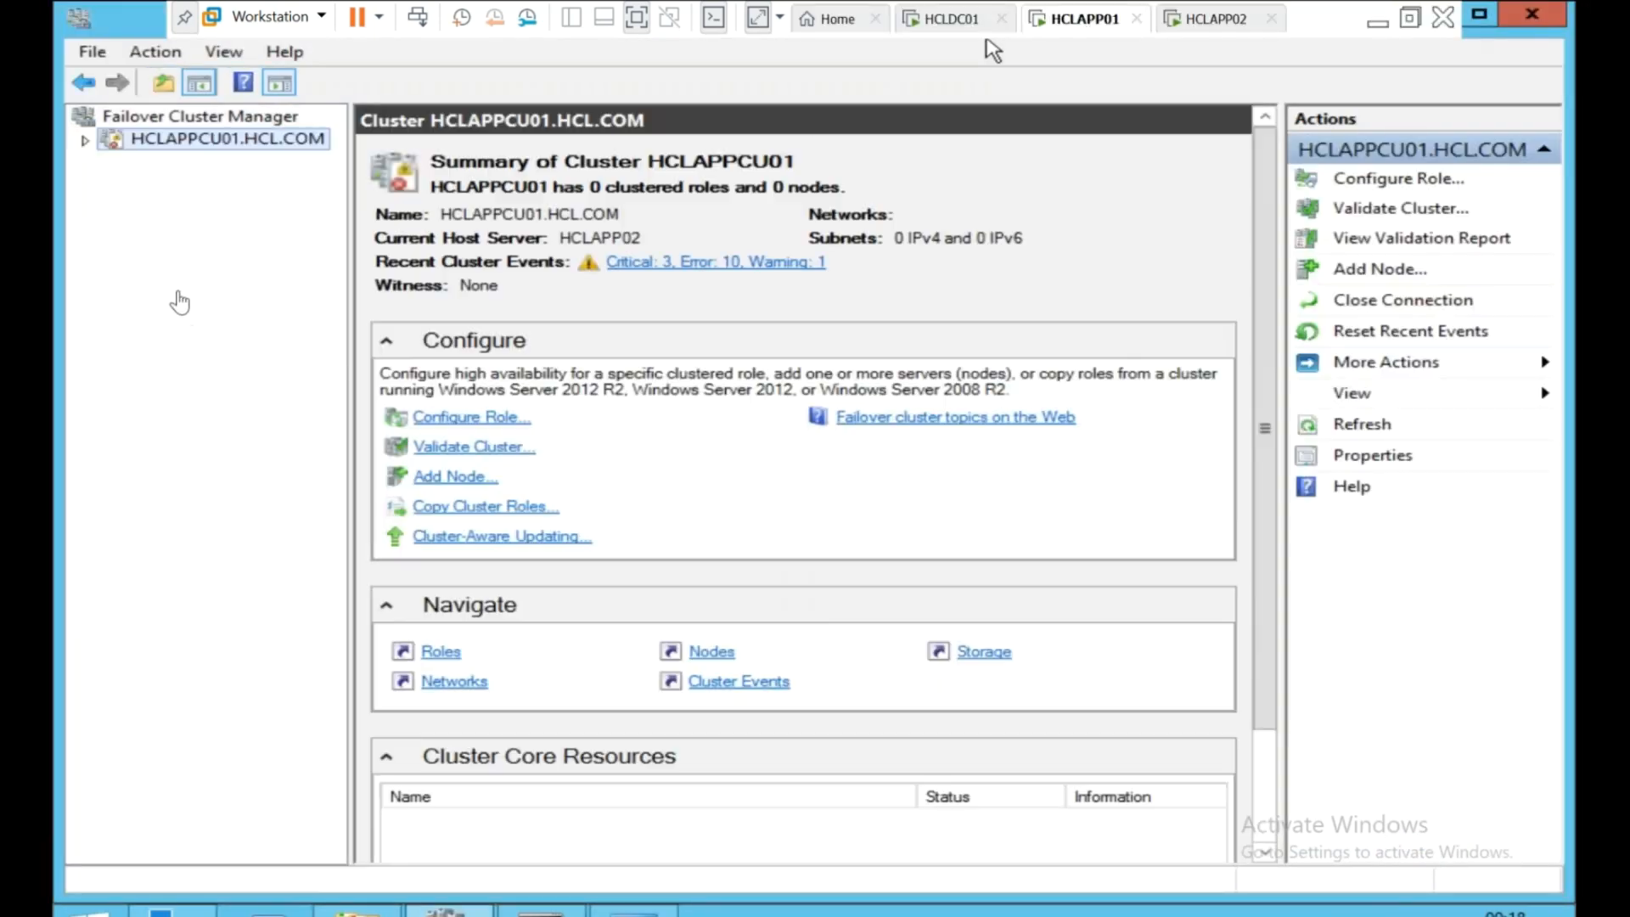
left_click(86, 141)
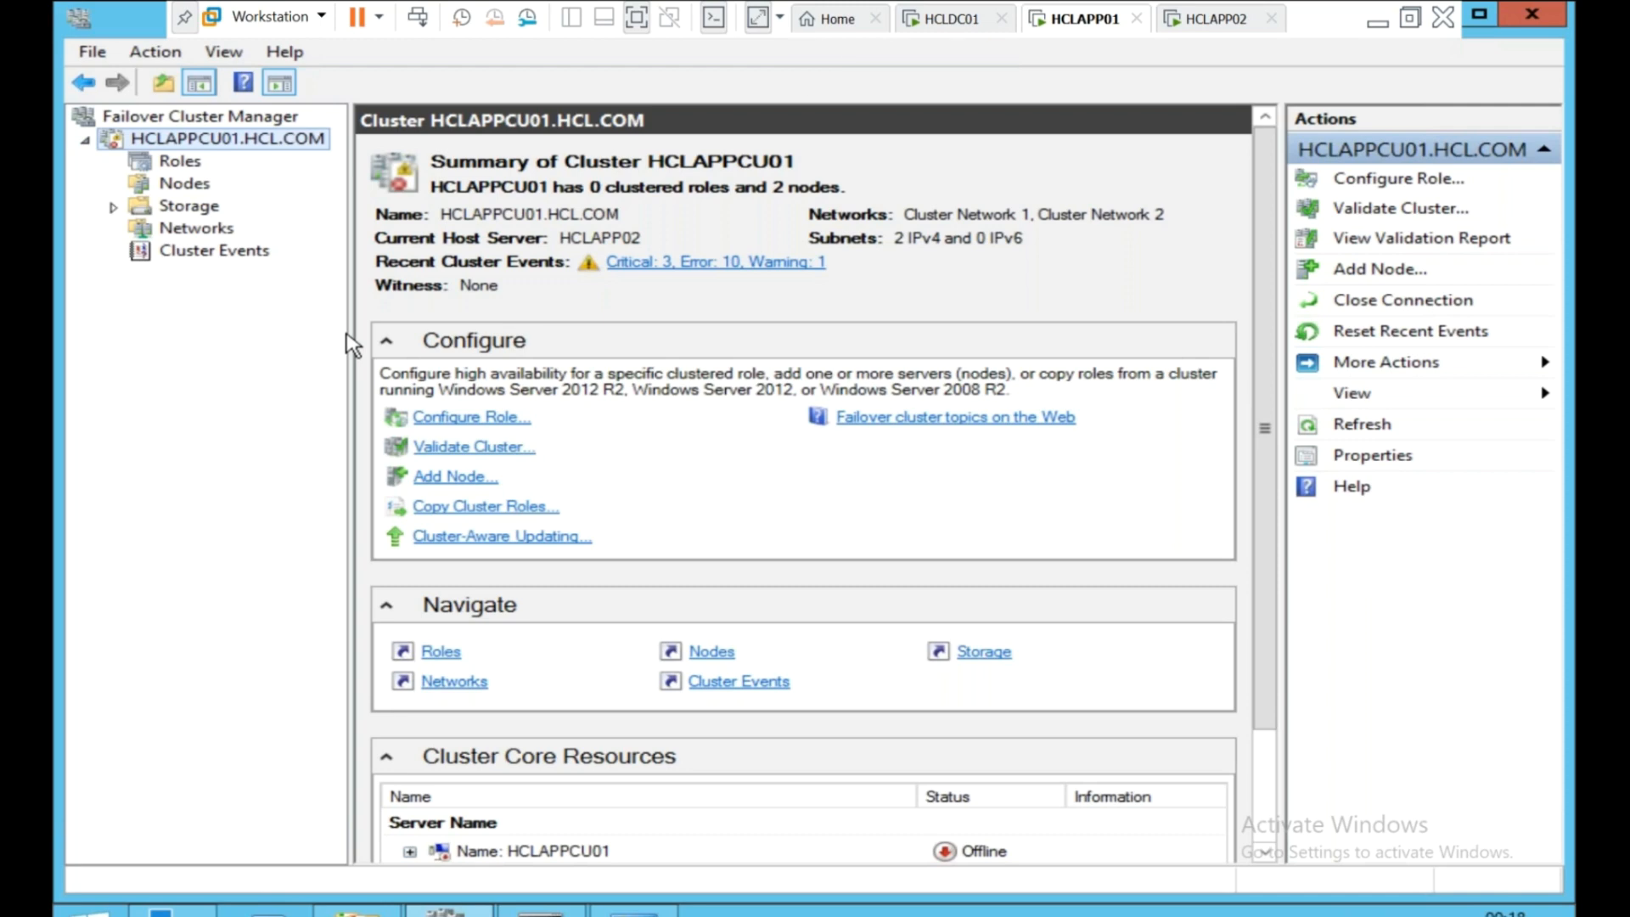
left_click(934, 22)
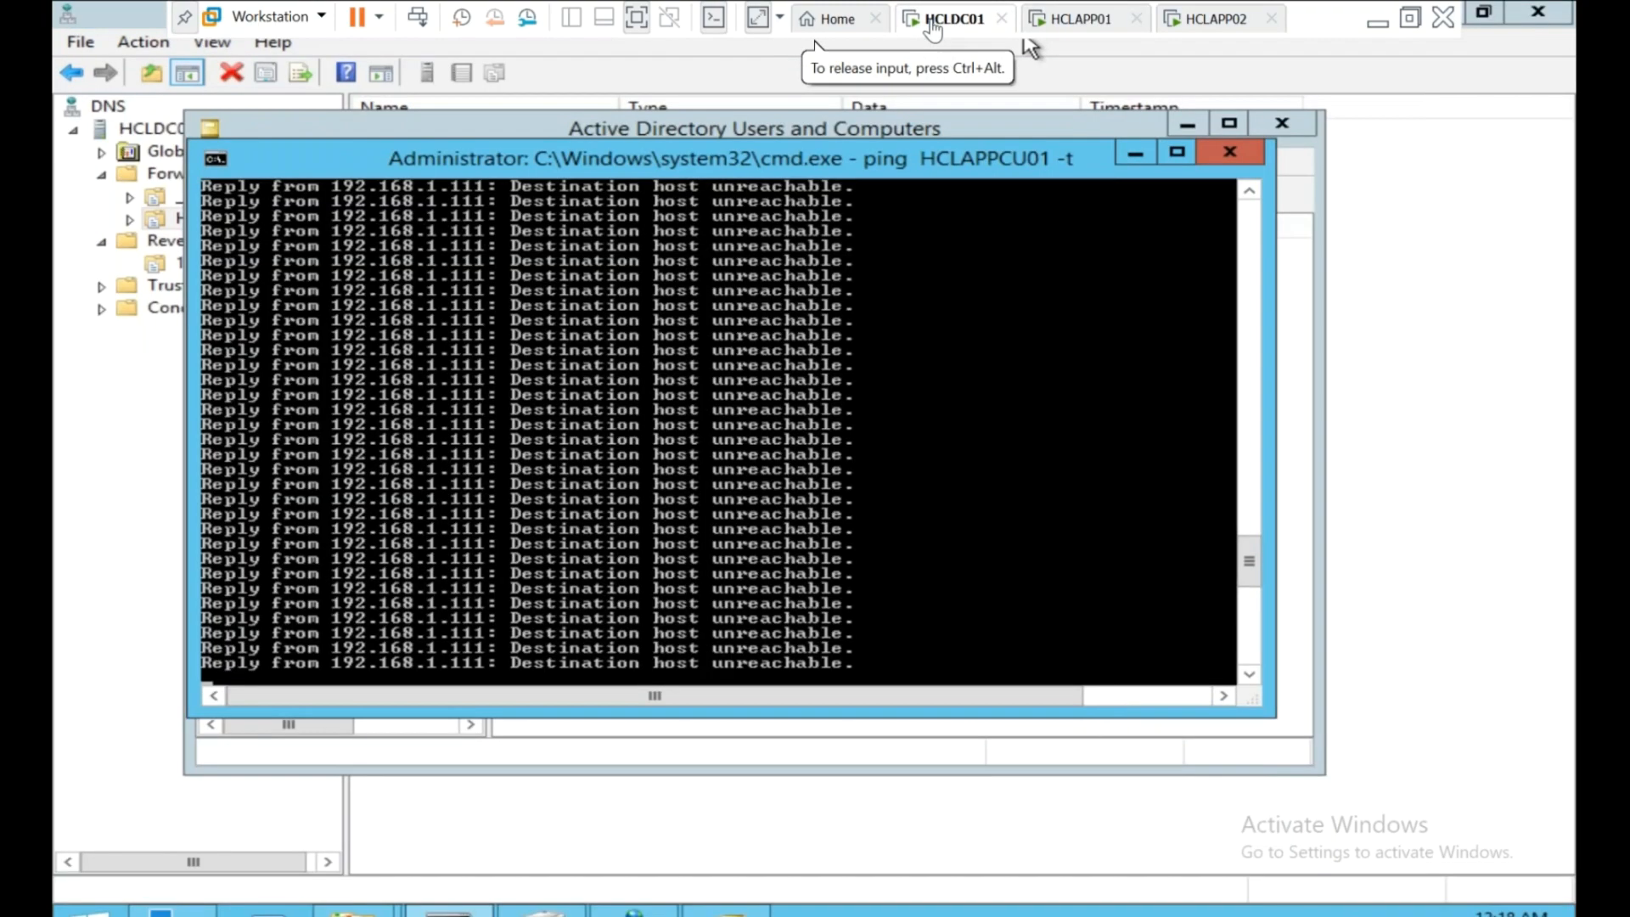
left_click(1095, 18)
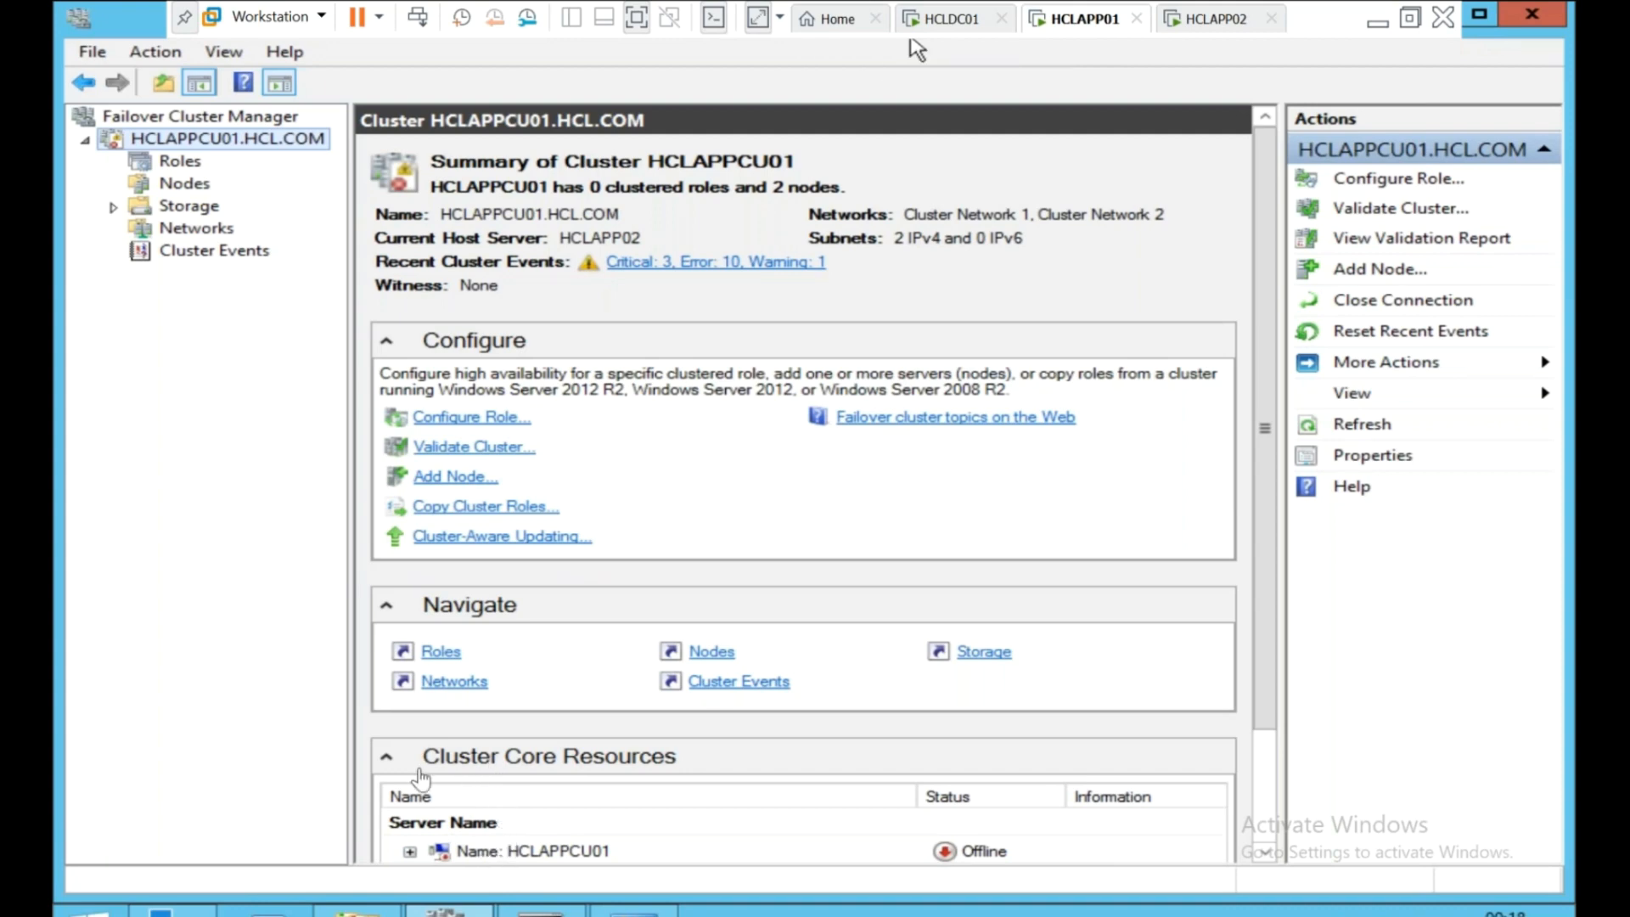
Bring the HCLAPPCU01 server name resource online, and check the continuous ping on HCLDC01 with VMware Workstation out of full-screen mode.
right_click(173, 142)
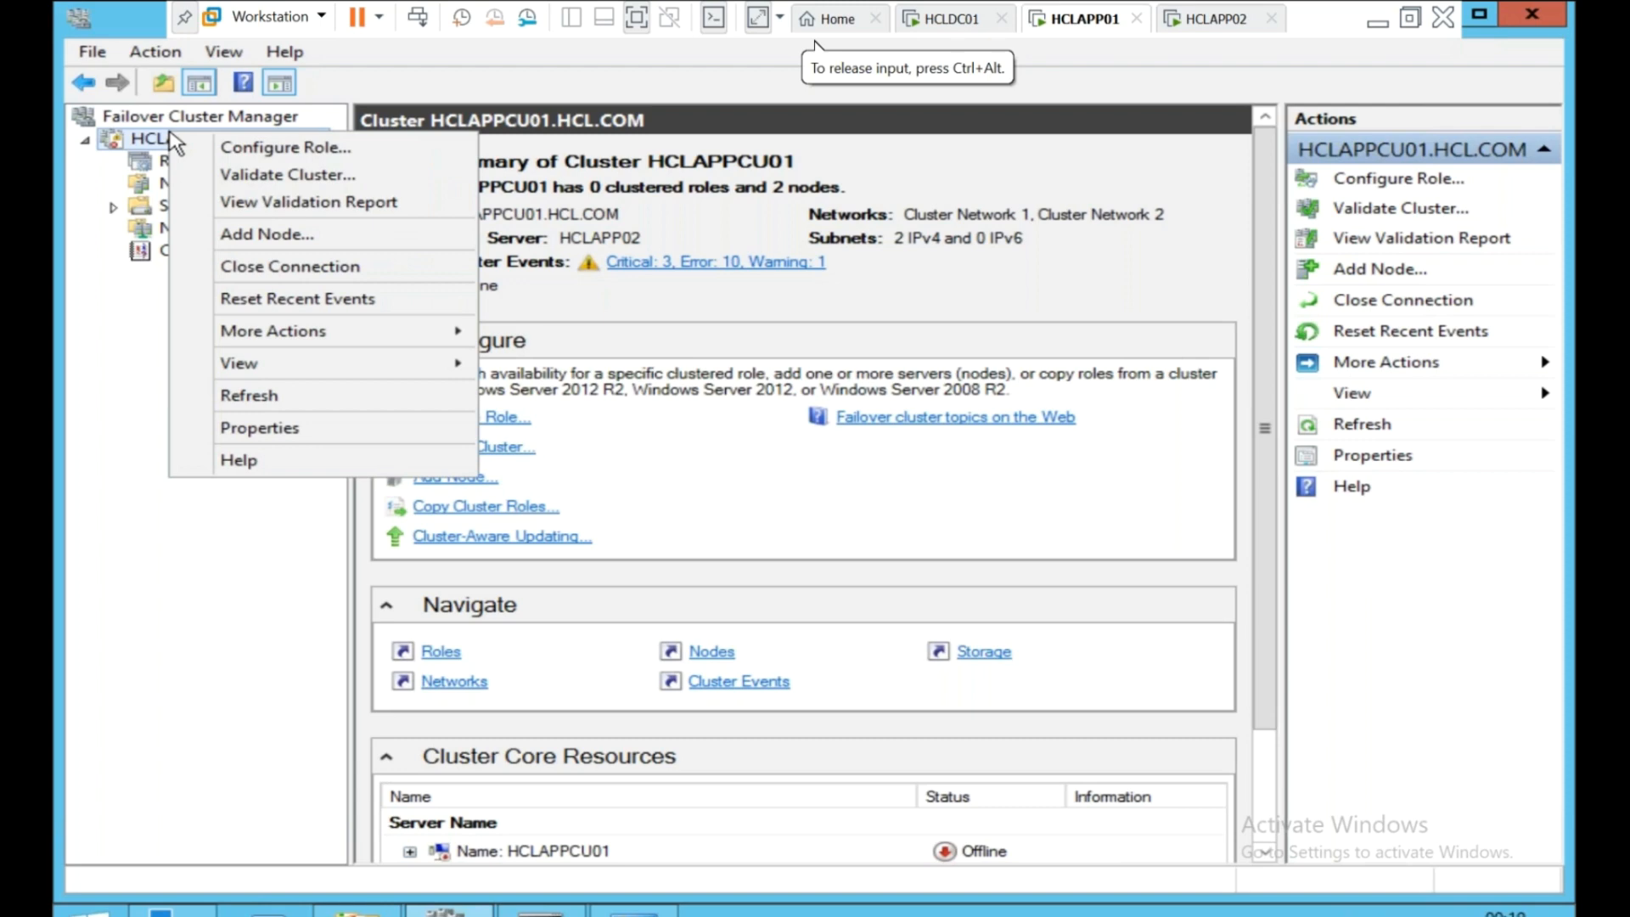
left_click(603, 849)
right_click(601, 848)
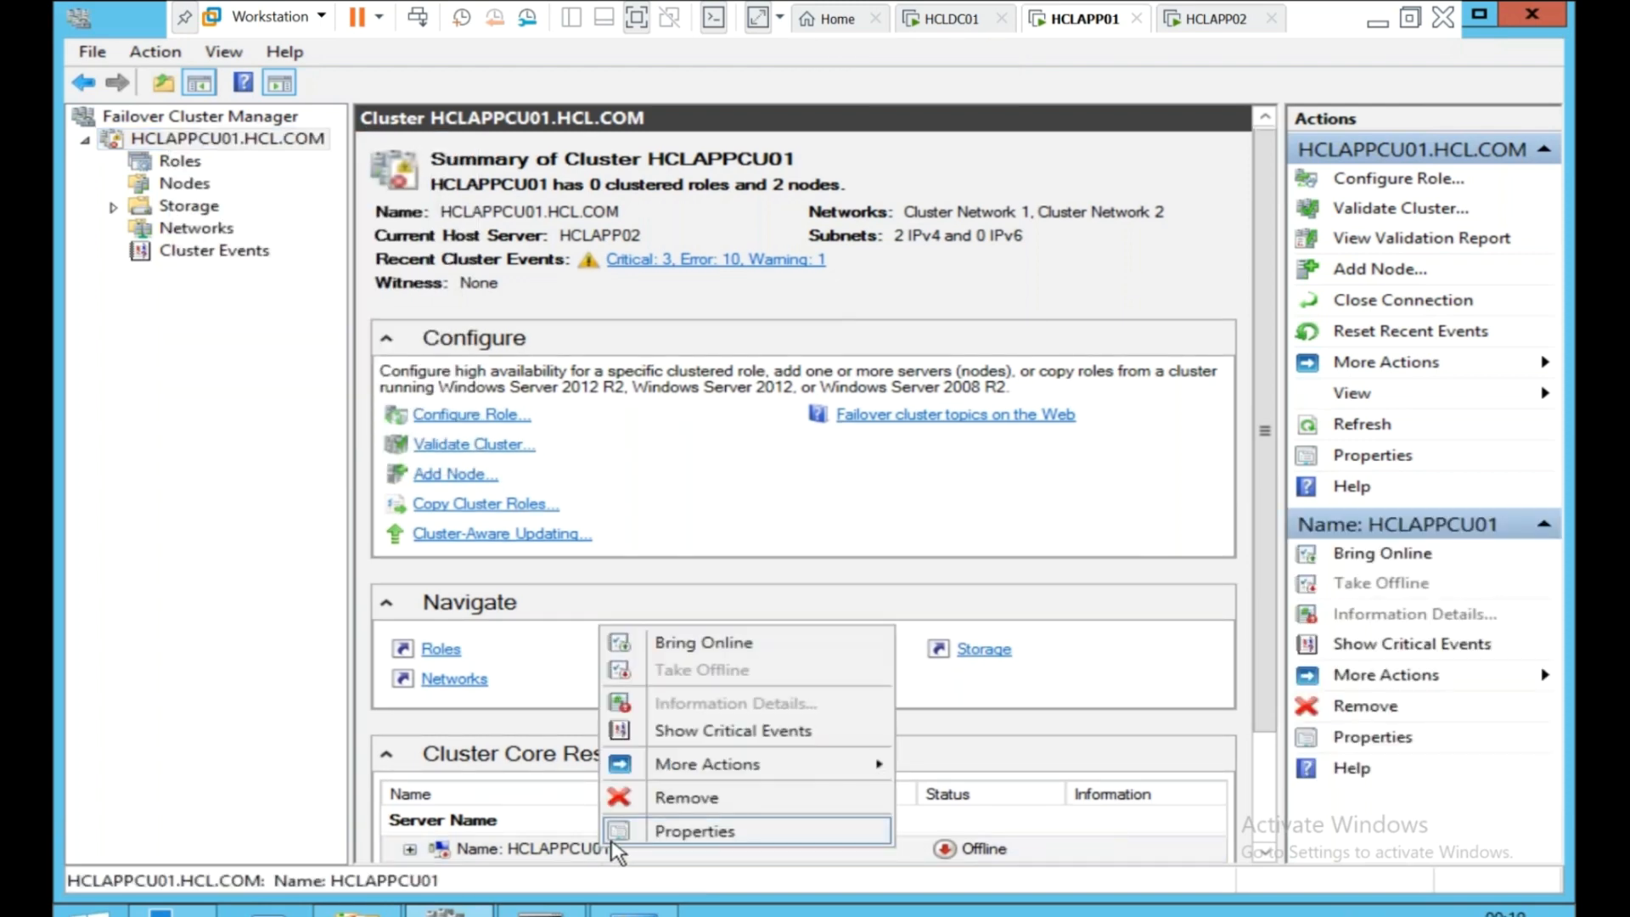
left_click(705, 646)
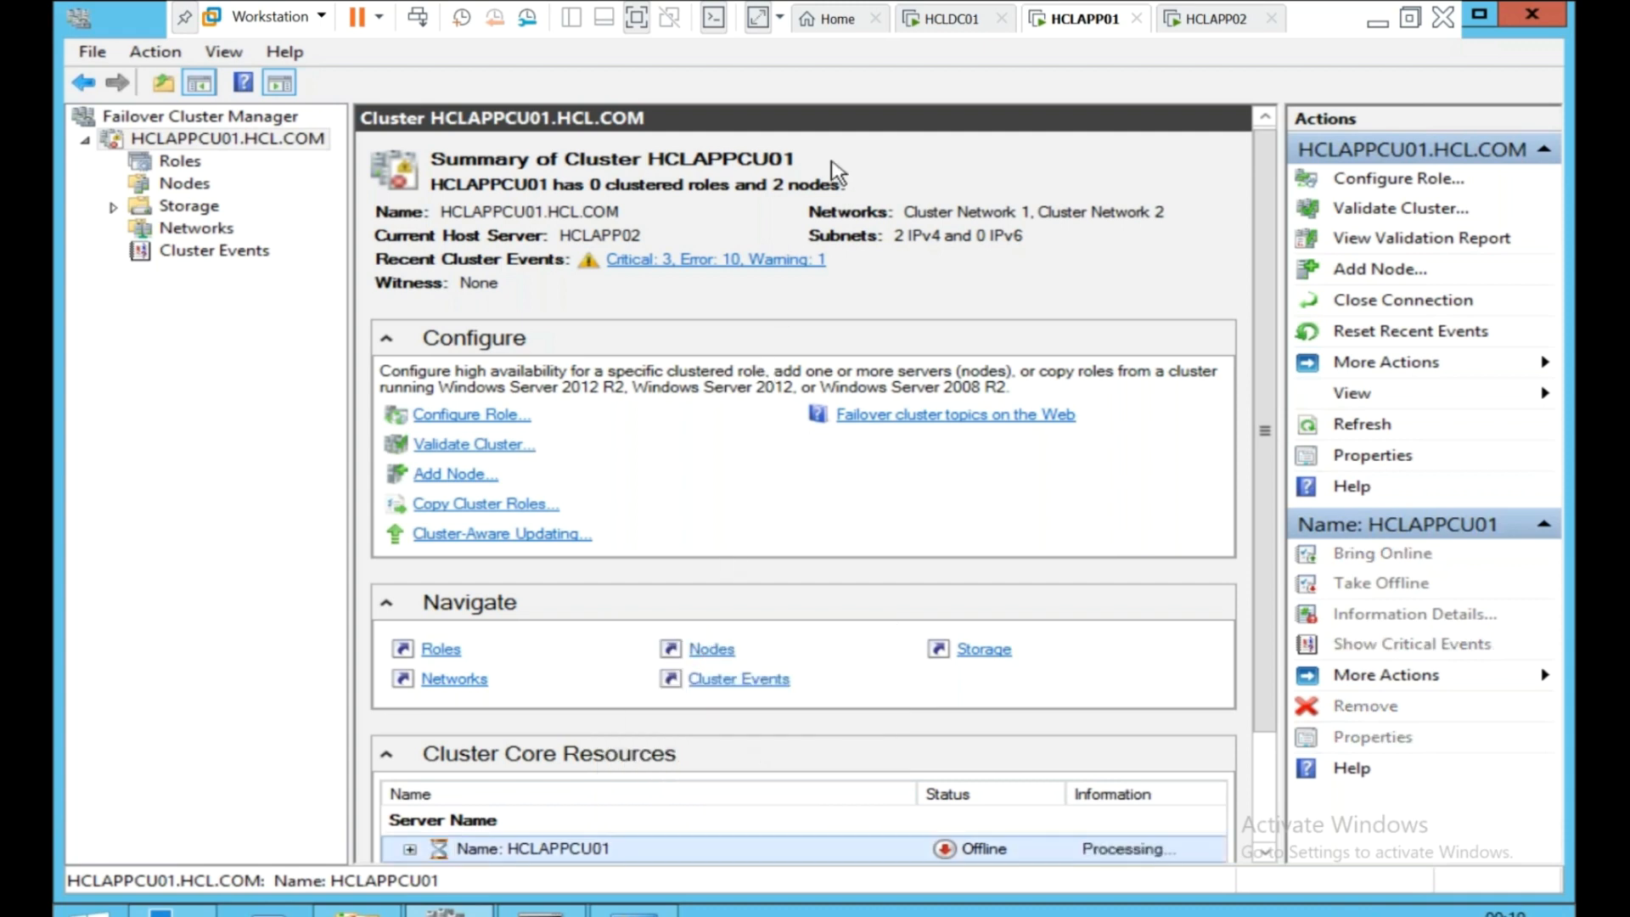
left_click(942, 20)
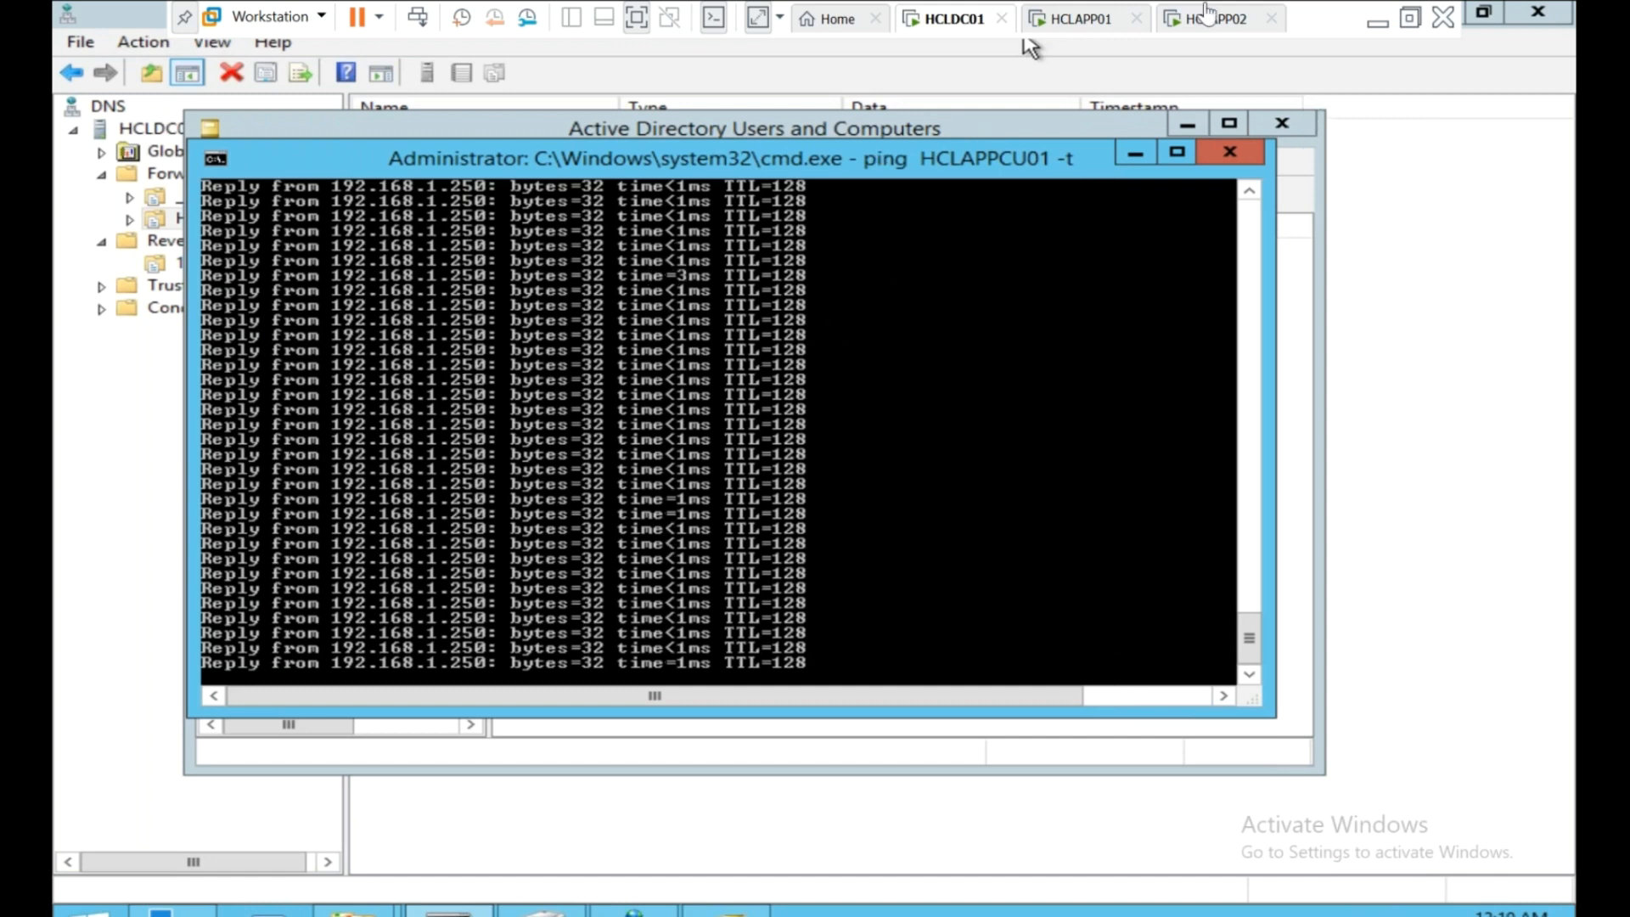
left_click(645, 17)
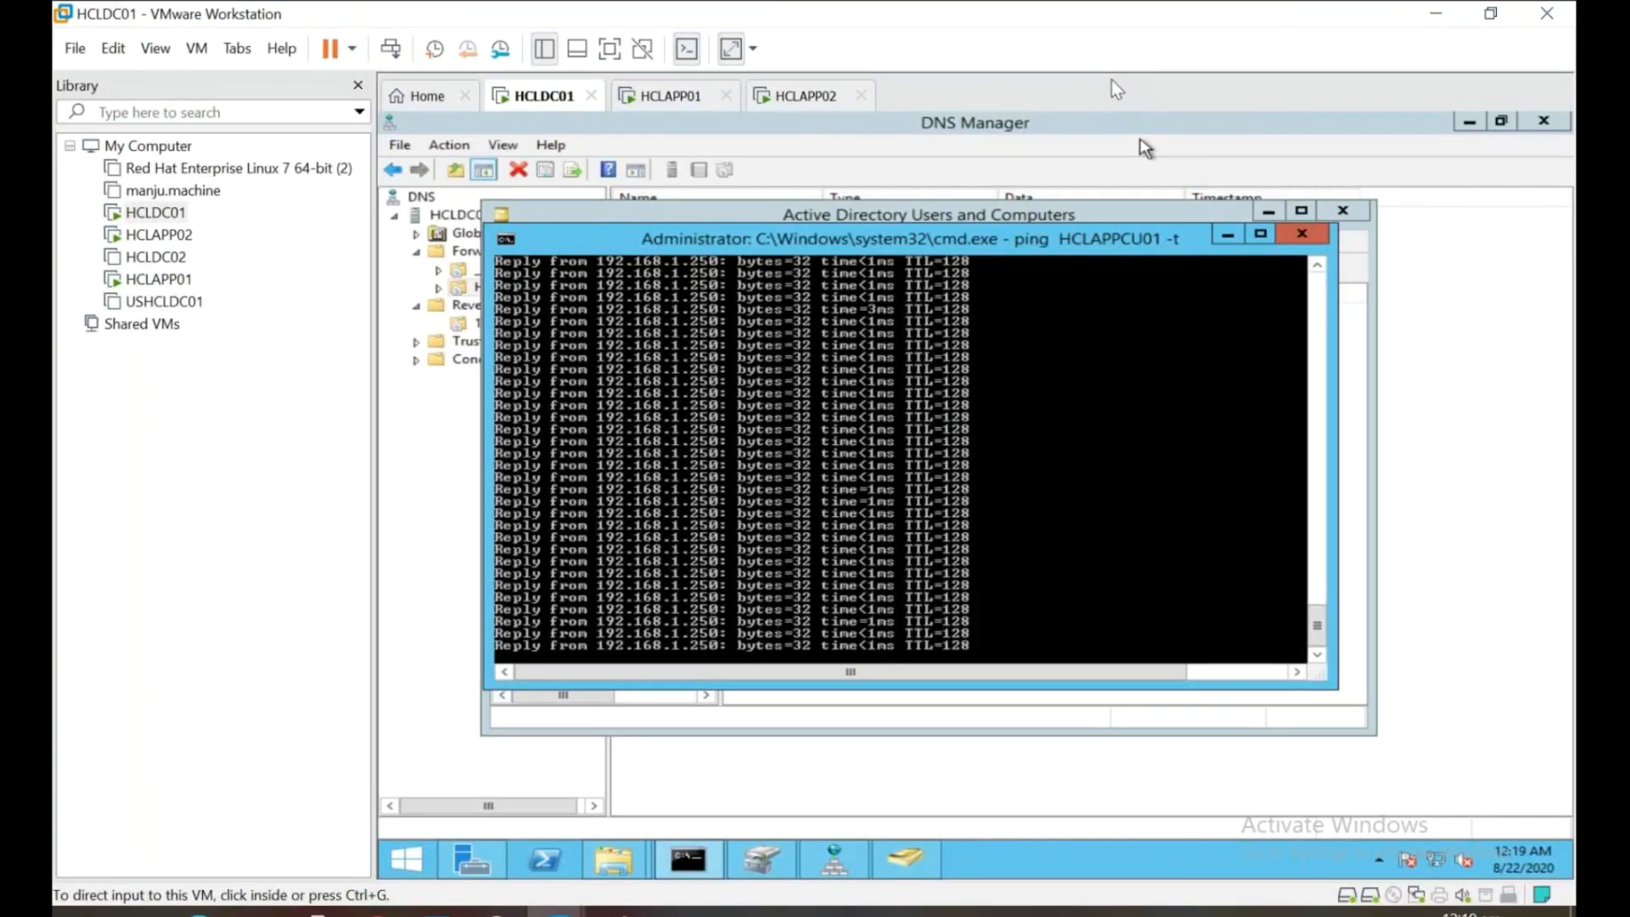